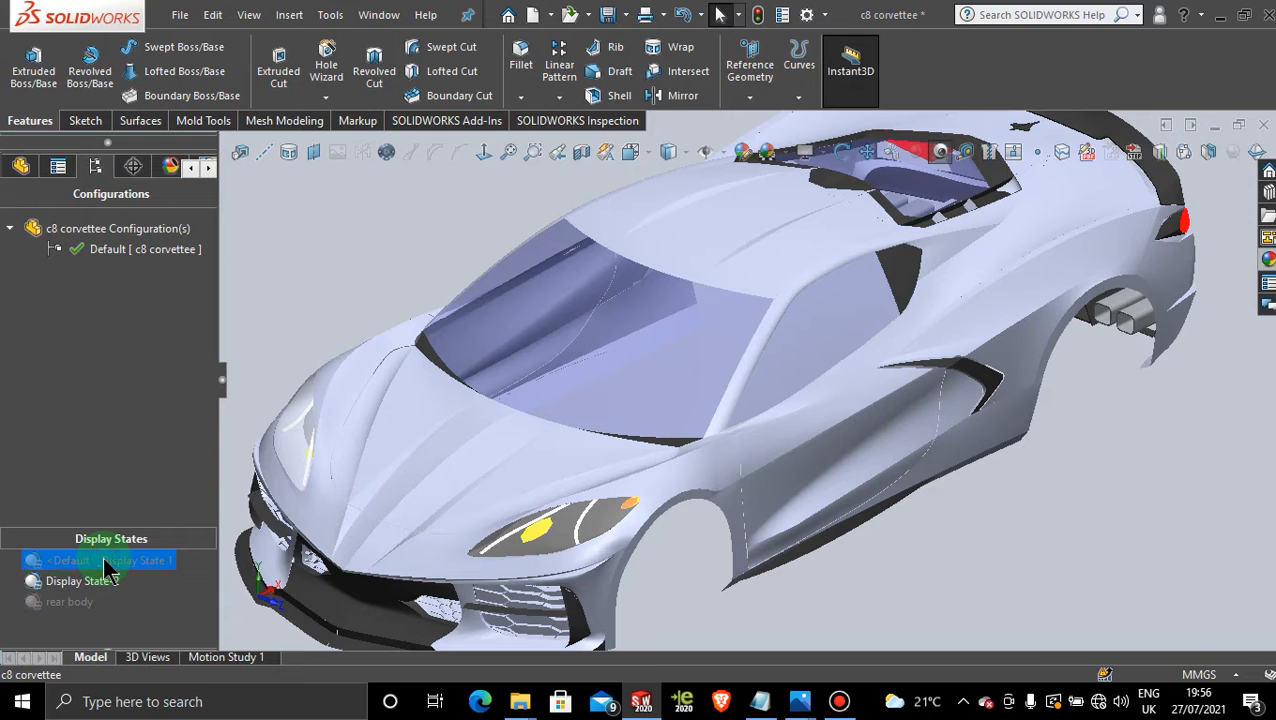
Activate <Default>_Display State 1 and apply the clear glass appearance to the car body so the reference images show through
double_click(115, 578)
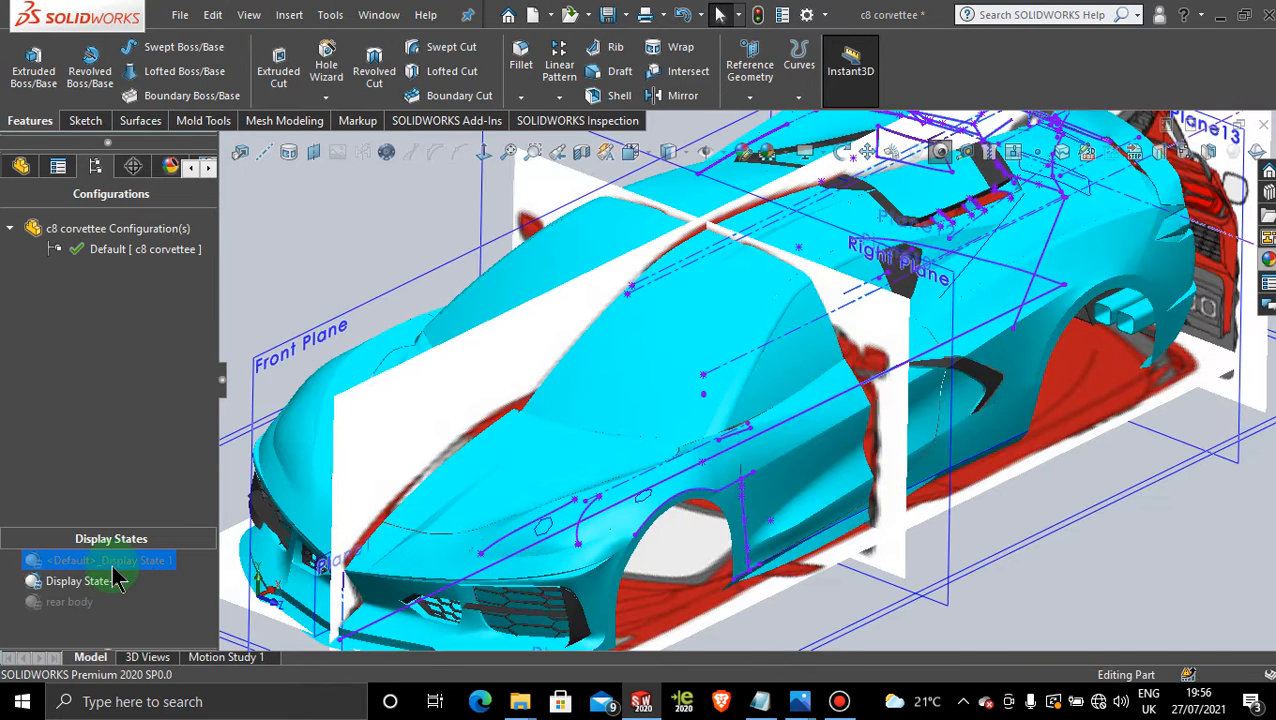
key("z")
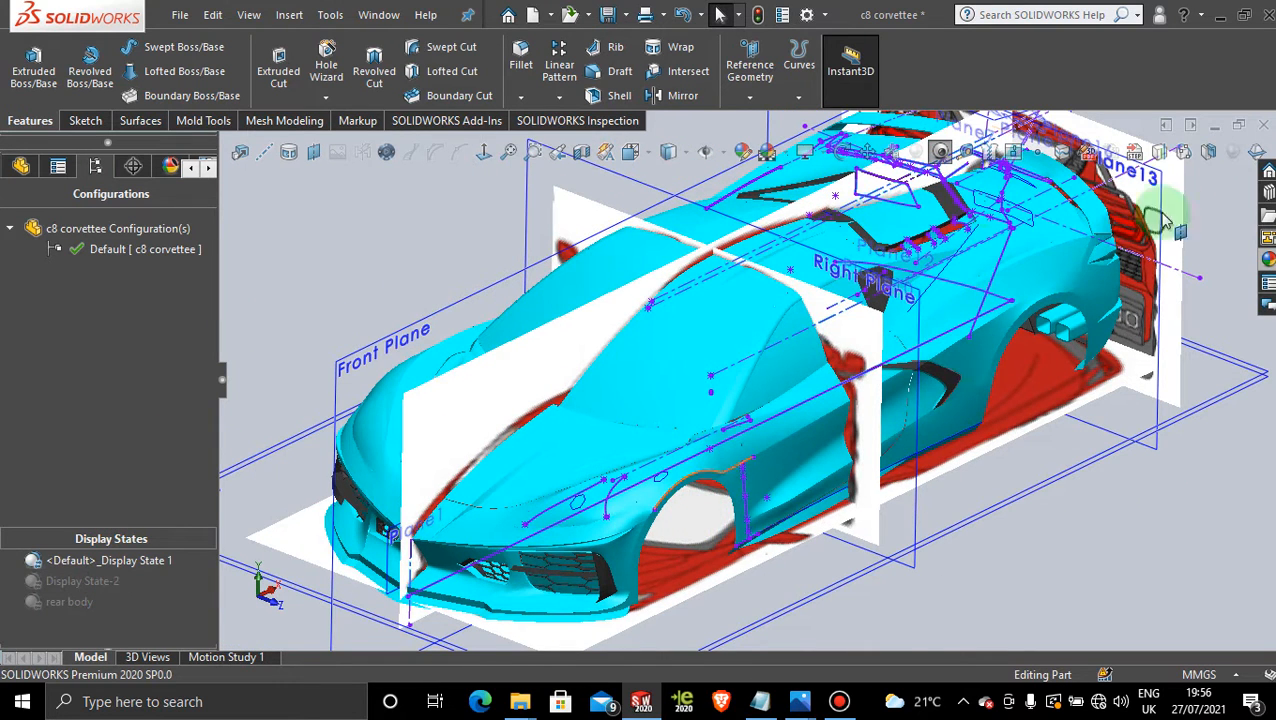
left_click(1267, 262)
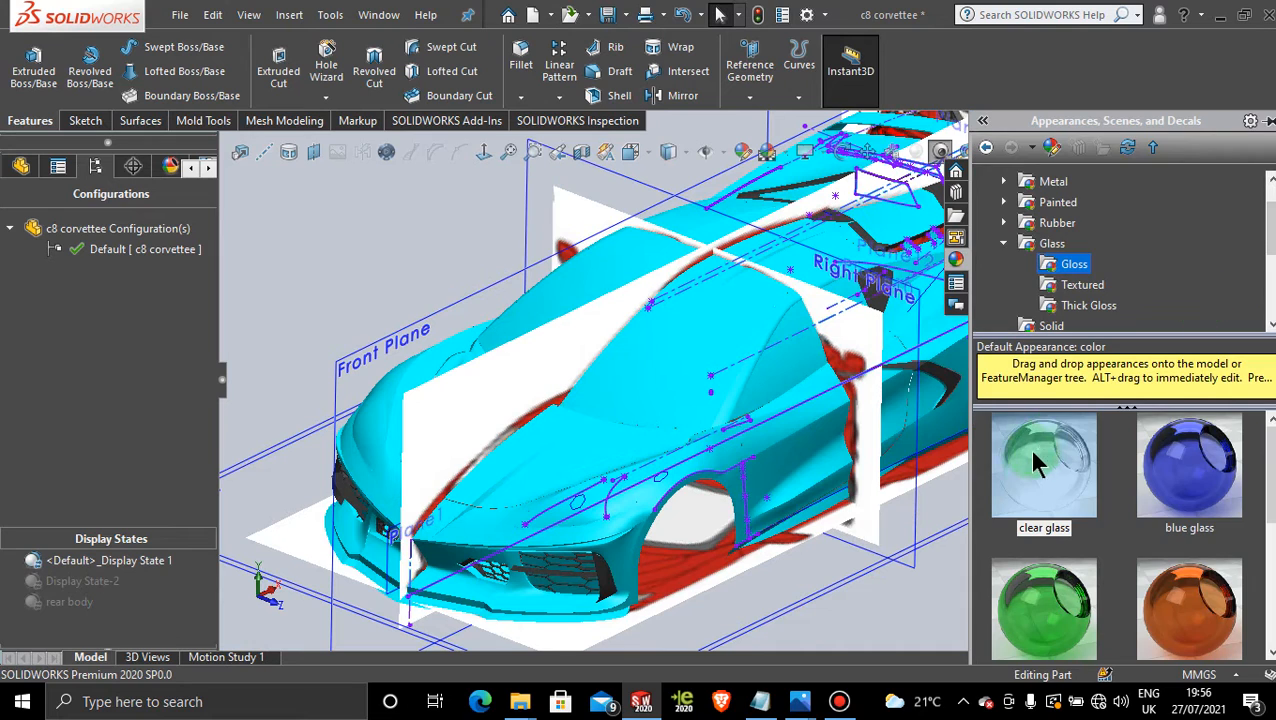
left_click_drag(1036, 463, 698, 360)
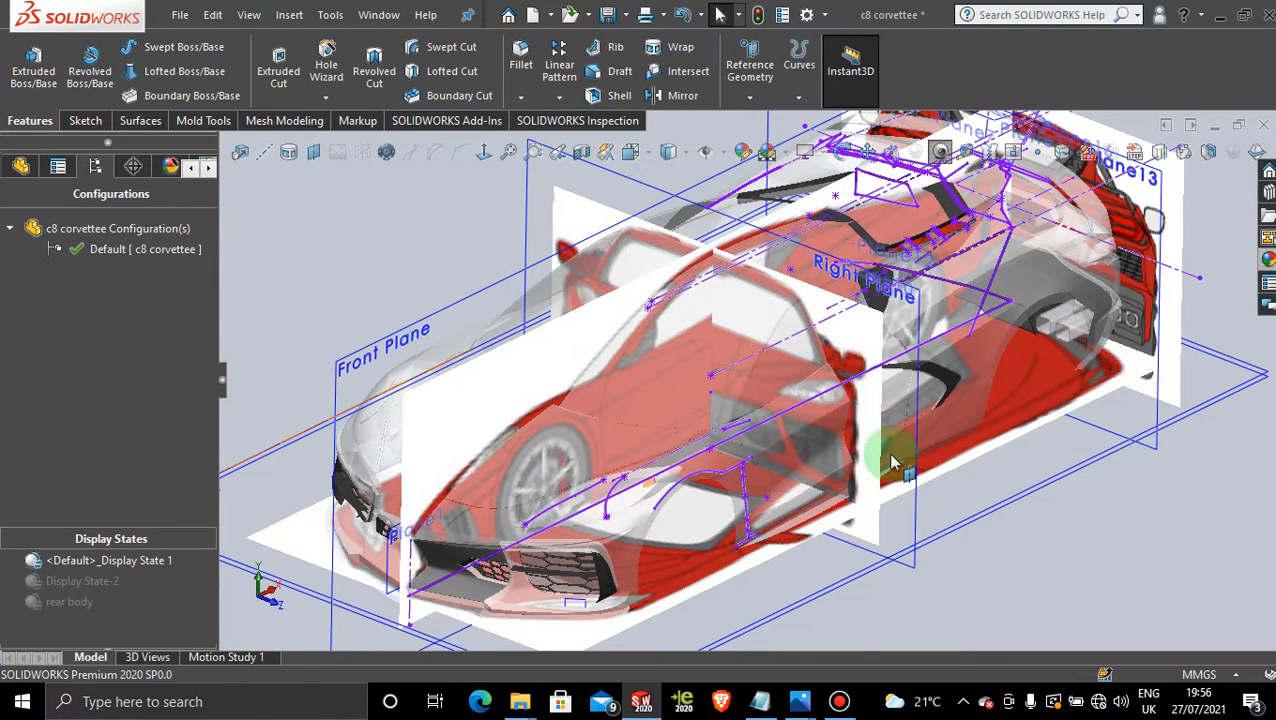
Start a new sketch on Plane19 and orient the view normal to it
middle_click_drag(897, 480, 812, 513)
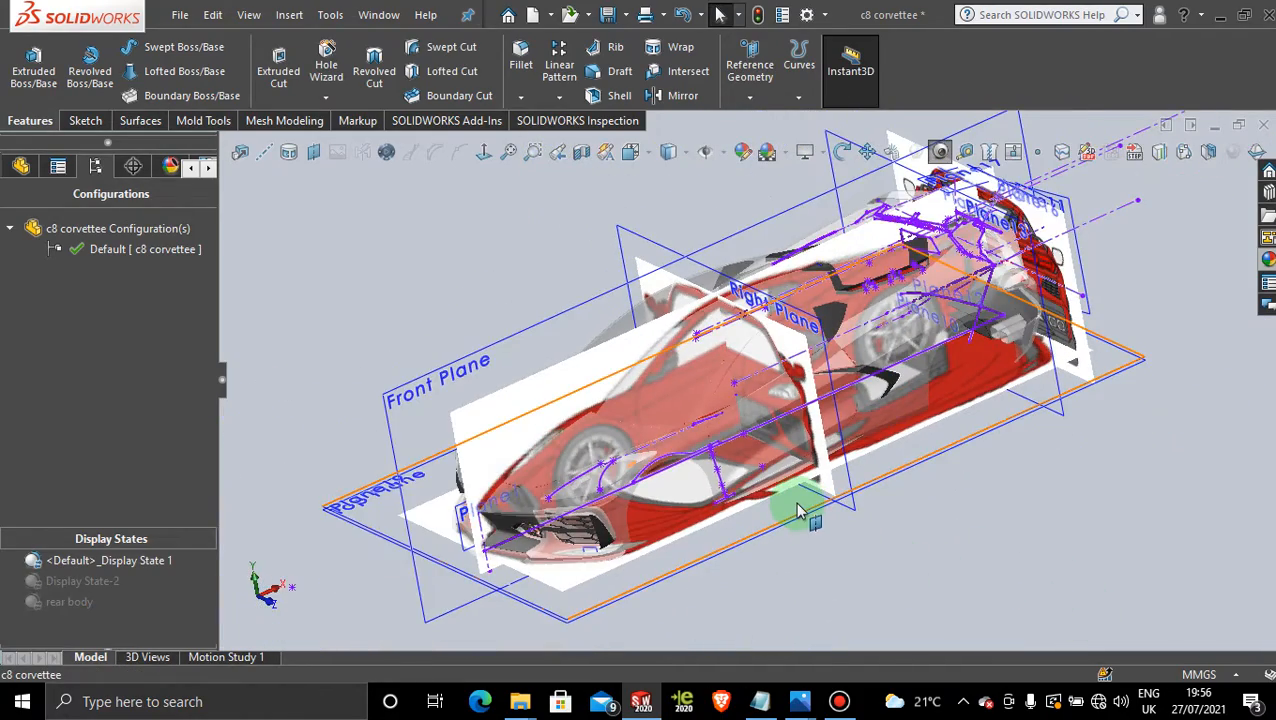
left_click(797, 507)
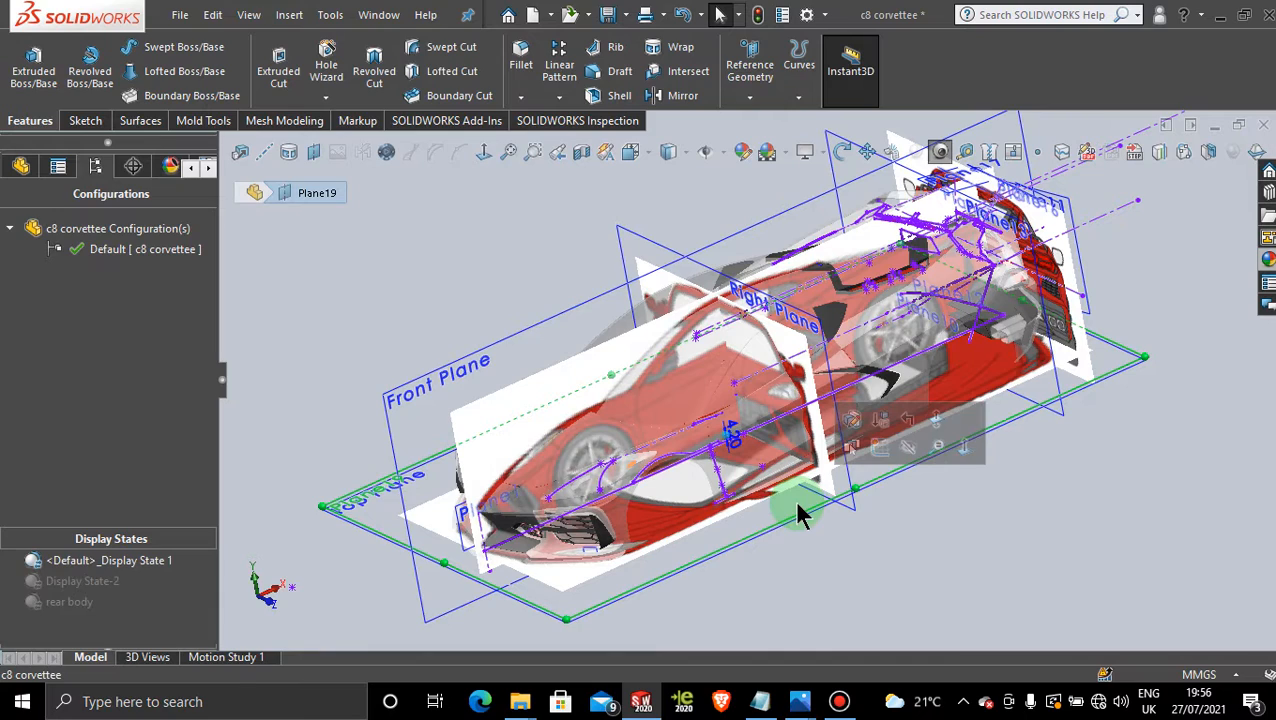
left_click(880, 447)
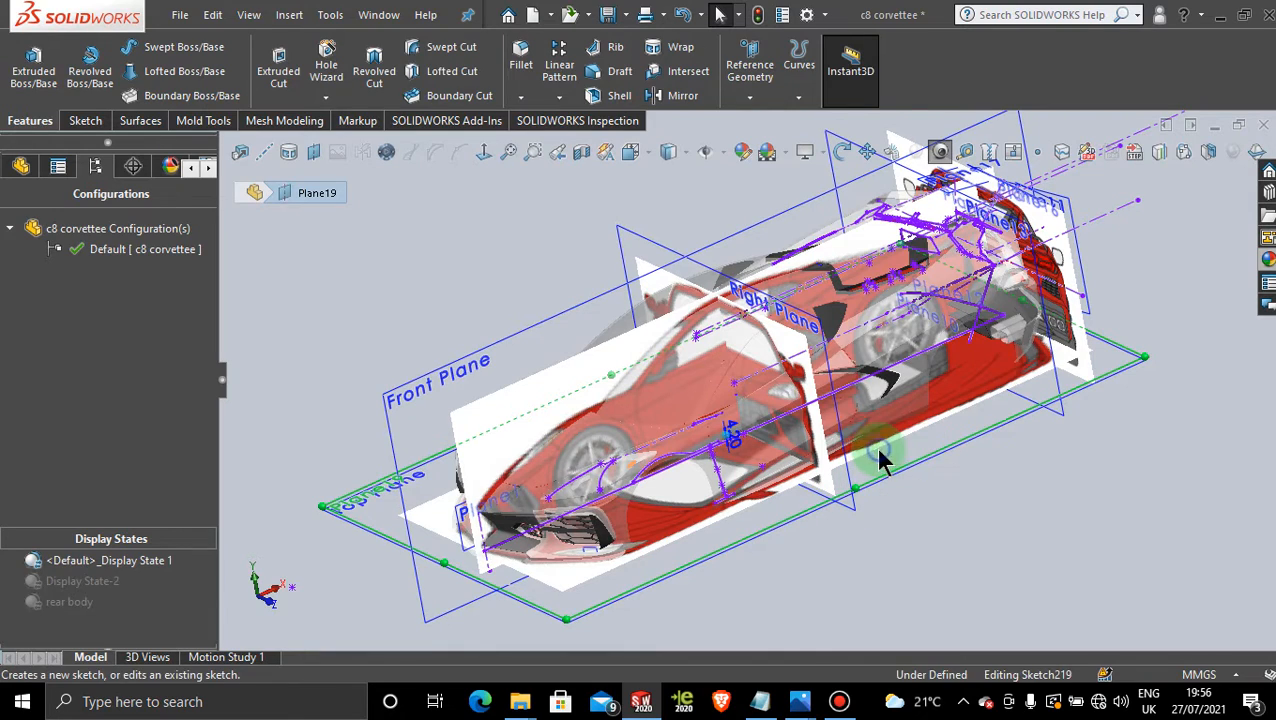
left_click(483, 152)
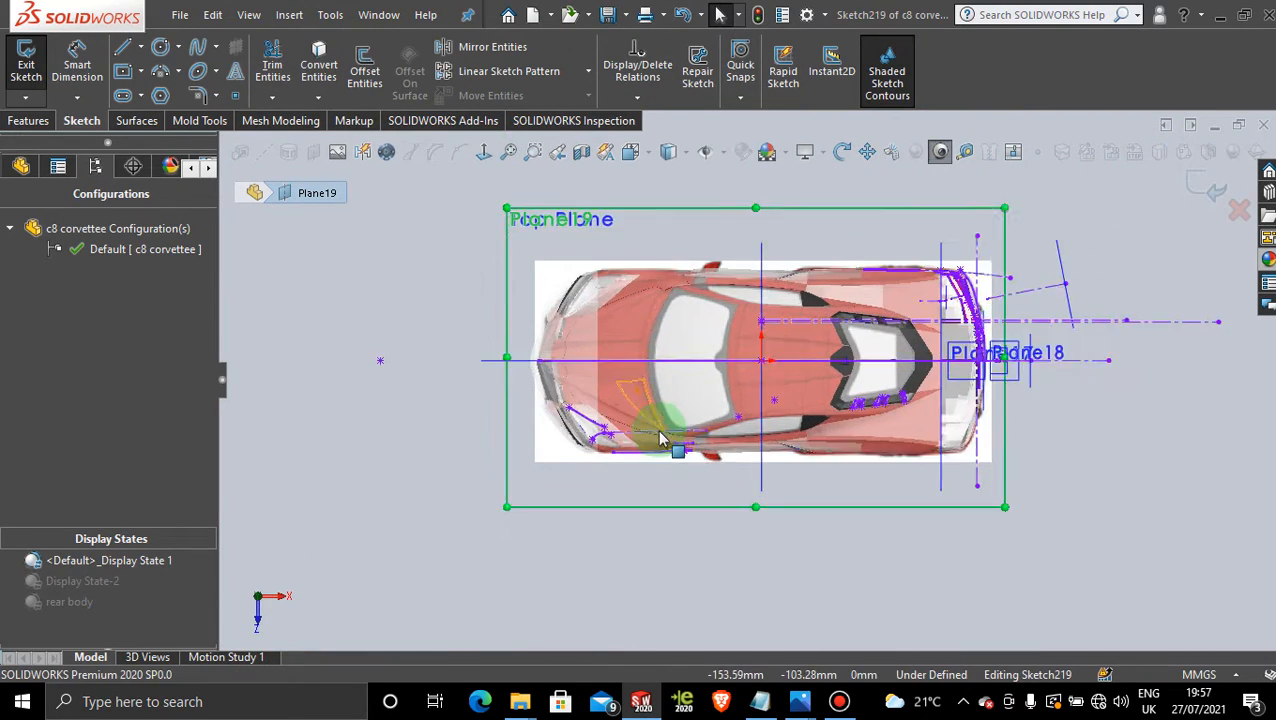
Sketch a closed four-line parallelogram over the side mirror's mount in the top-view image, about 18.6 mm long with slanted sides about 6.1 mm
scroll(700, 440, "down", 10)
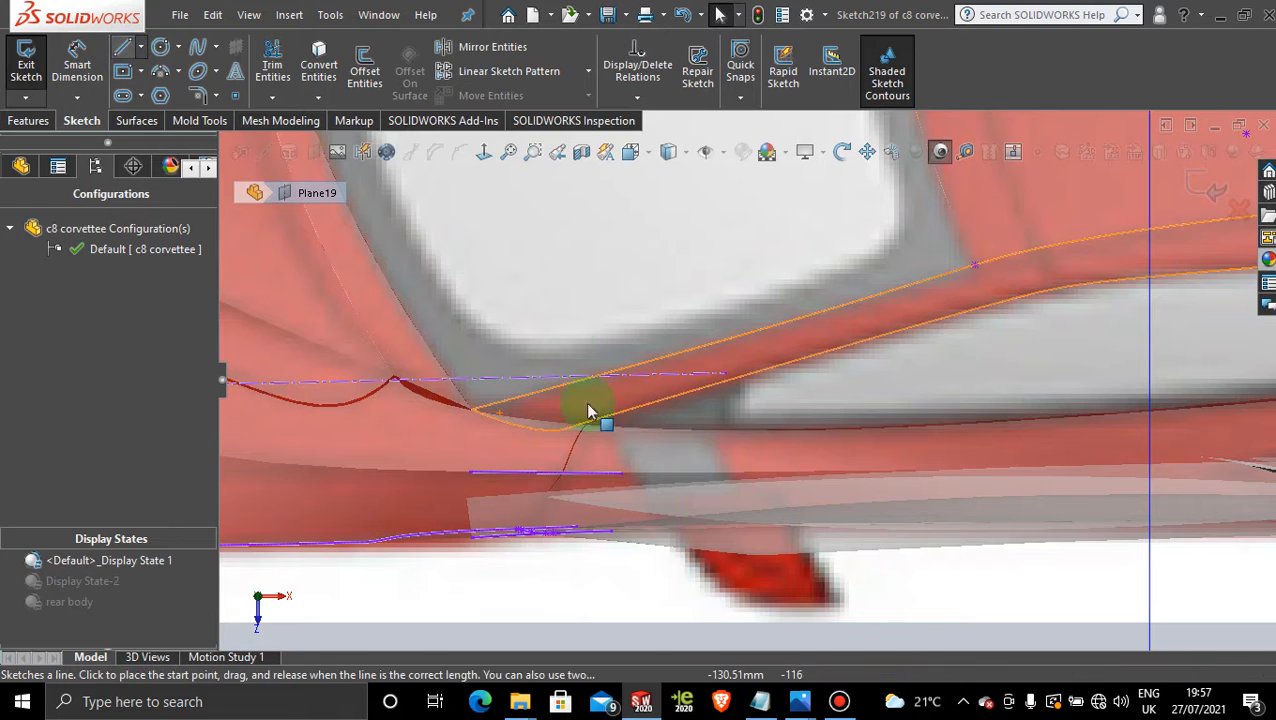
scroll(697, 432, "down", 1)
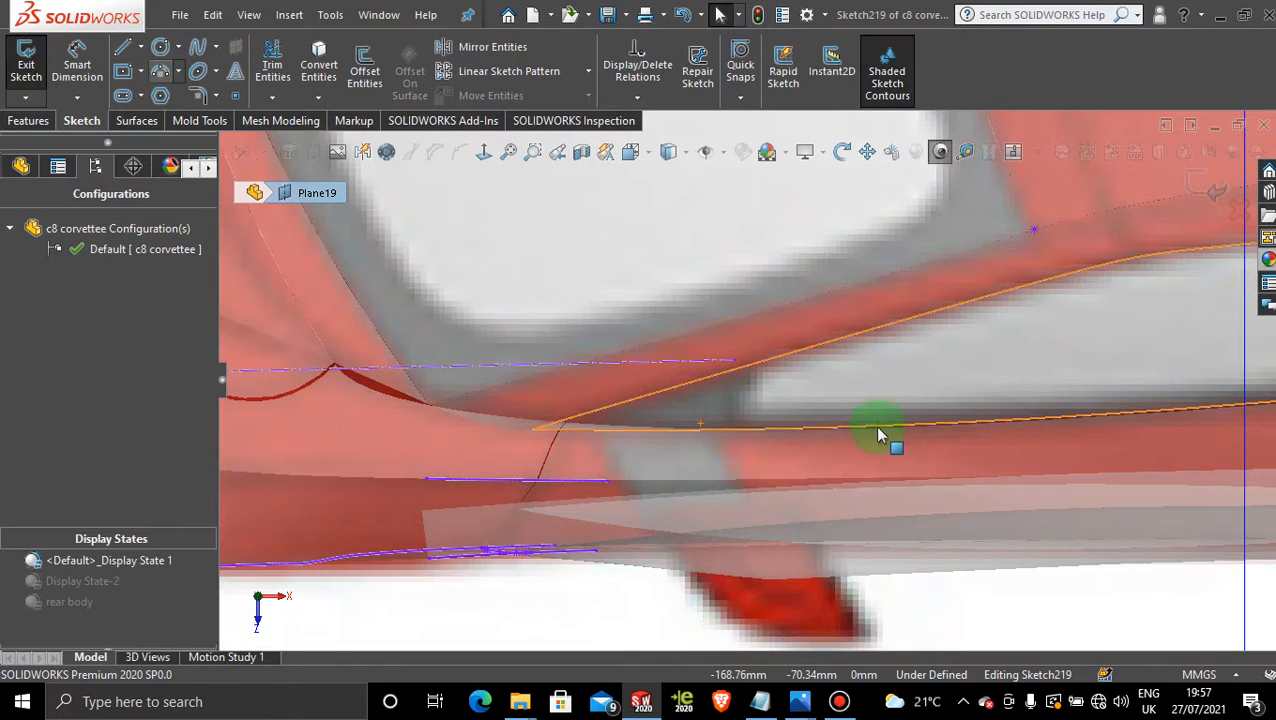
left_click(125, 50)
scroll(680, 482, "down", 1)
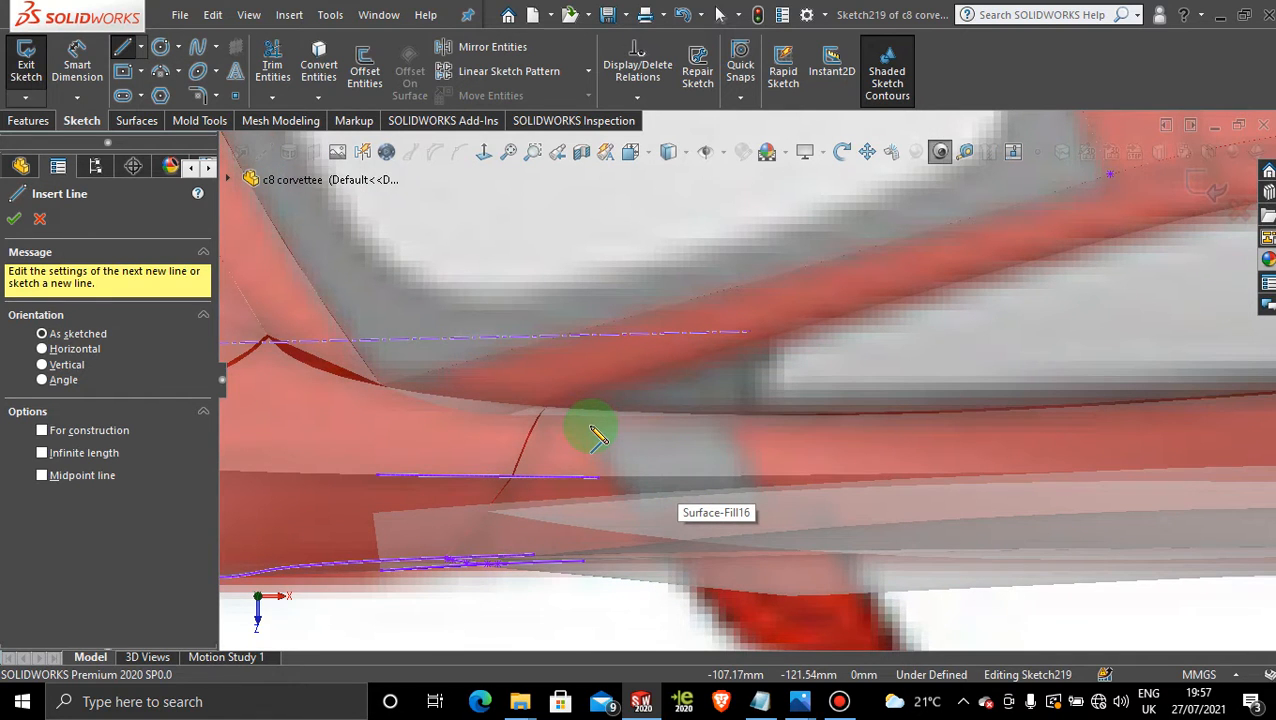
left_click(593, 425)
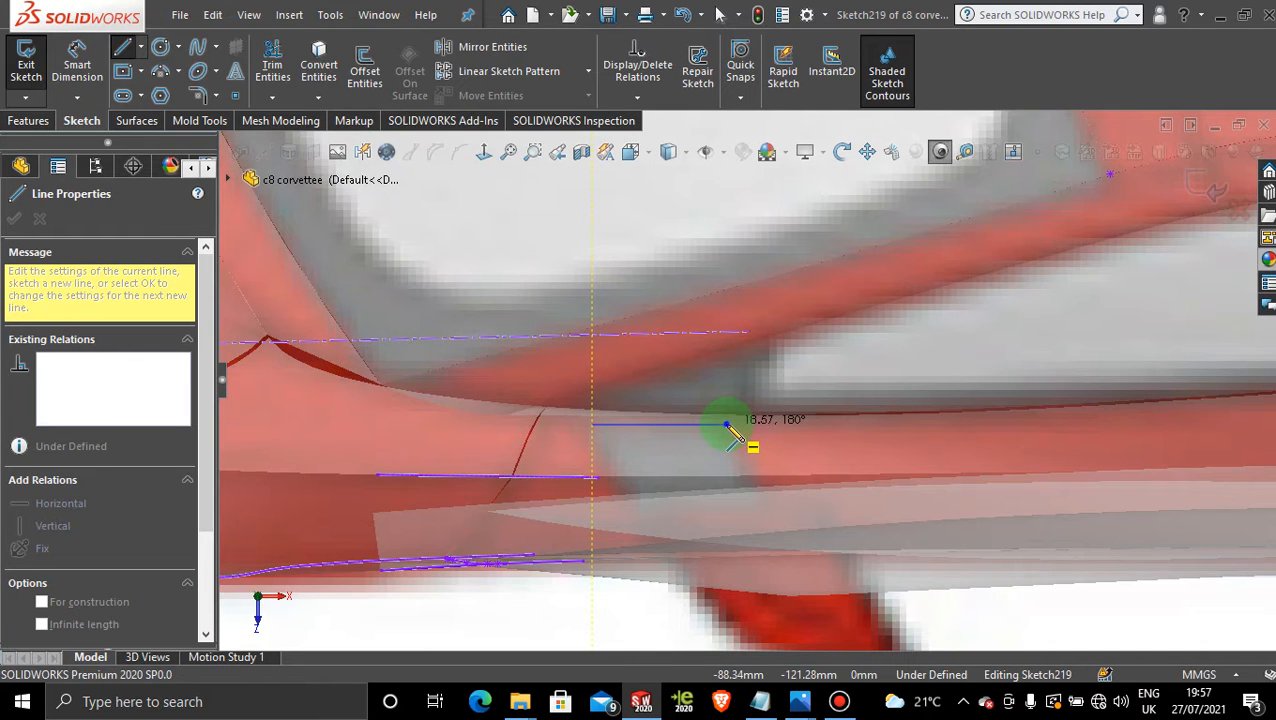
left_click(727, 425)
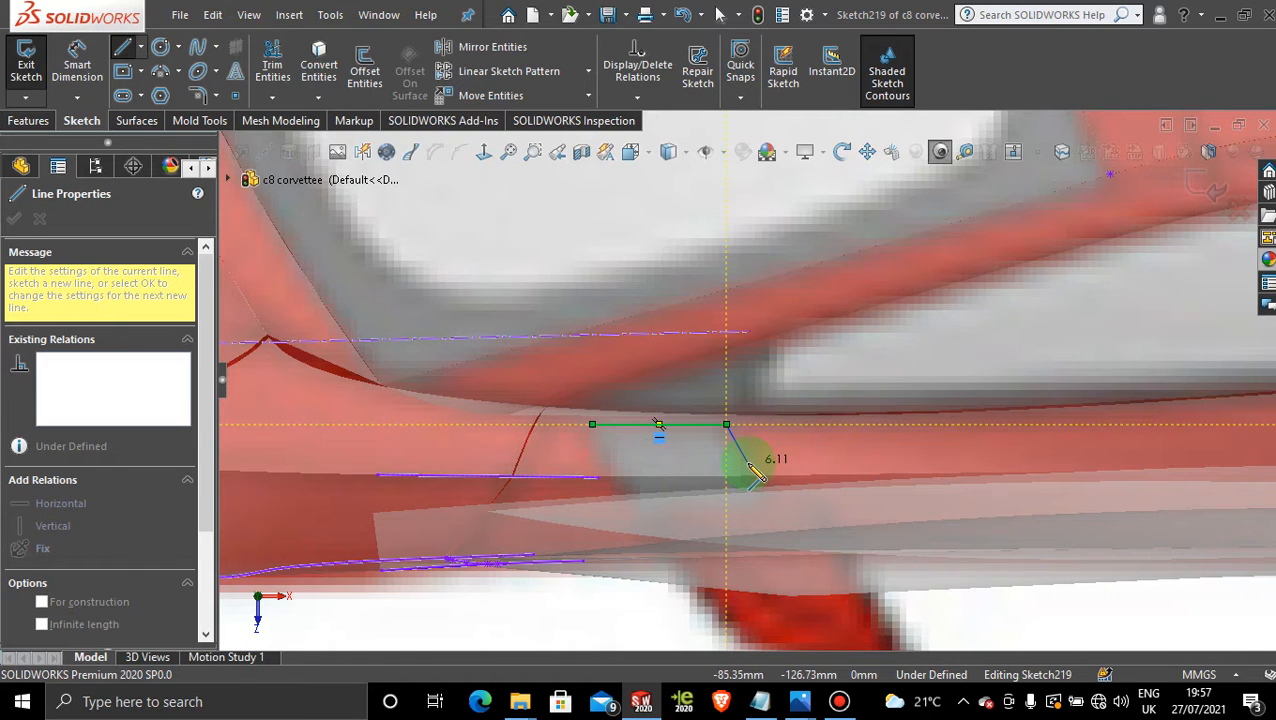
left_click(748, 463)
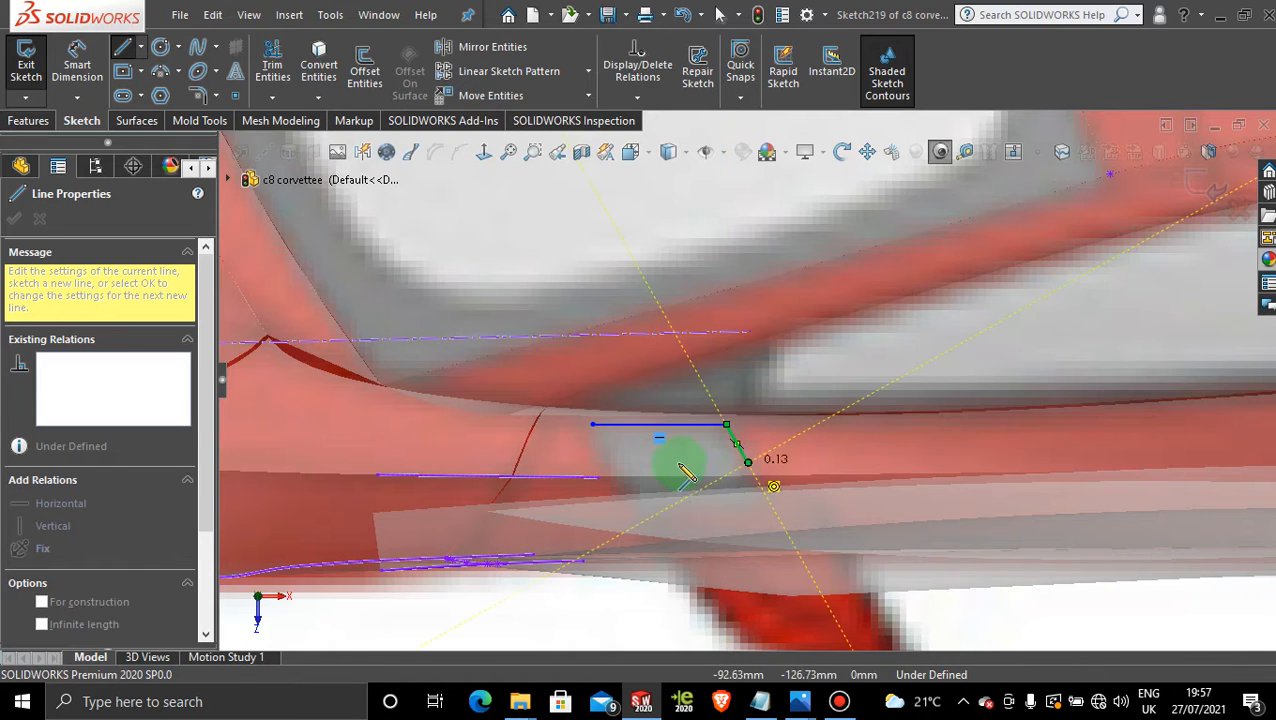
left_click(609, 462)
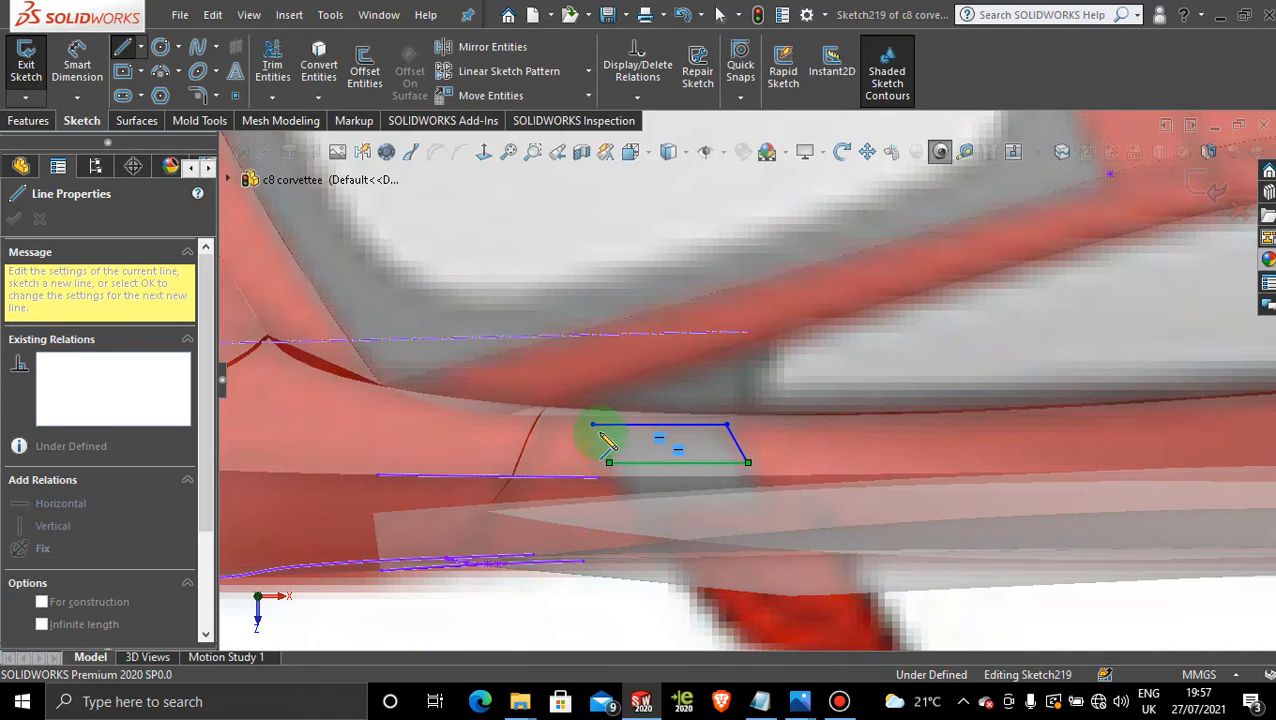
left_click(593, 425)
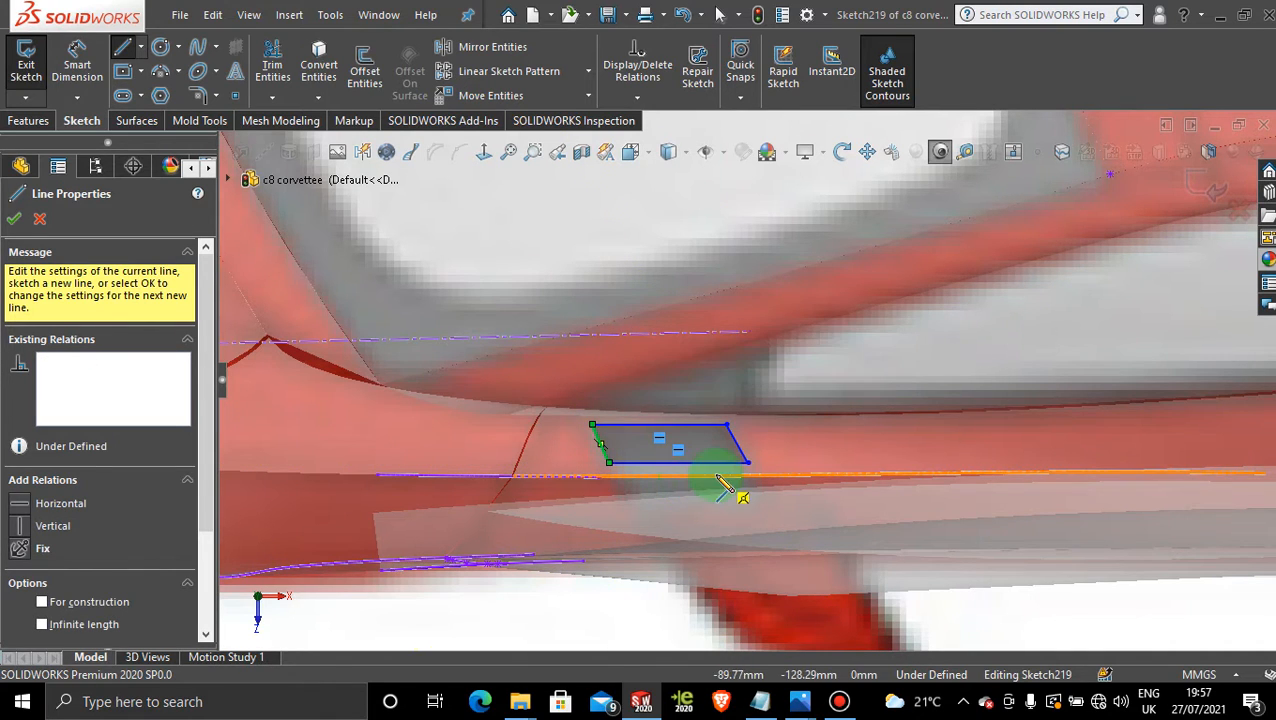
scroll(722, 485, "down", 2)
scroll(698, 464, "down", 1)
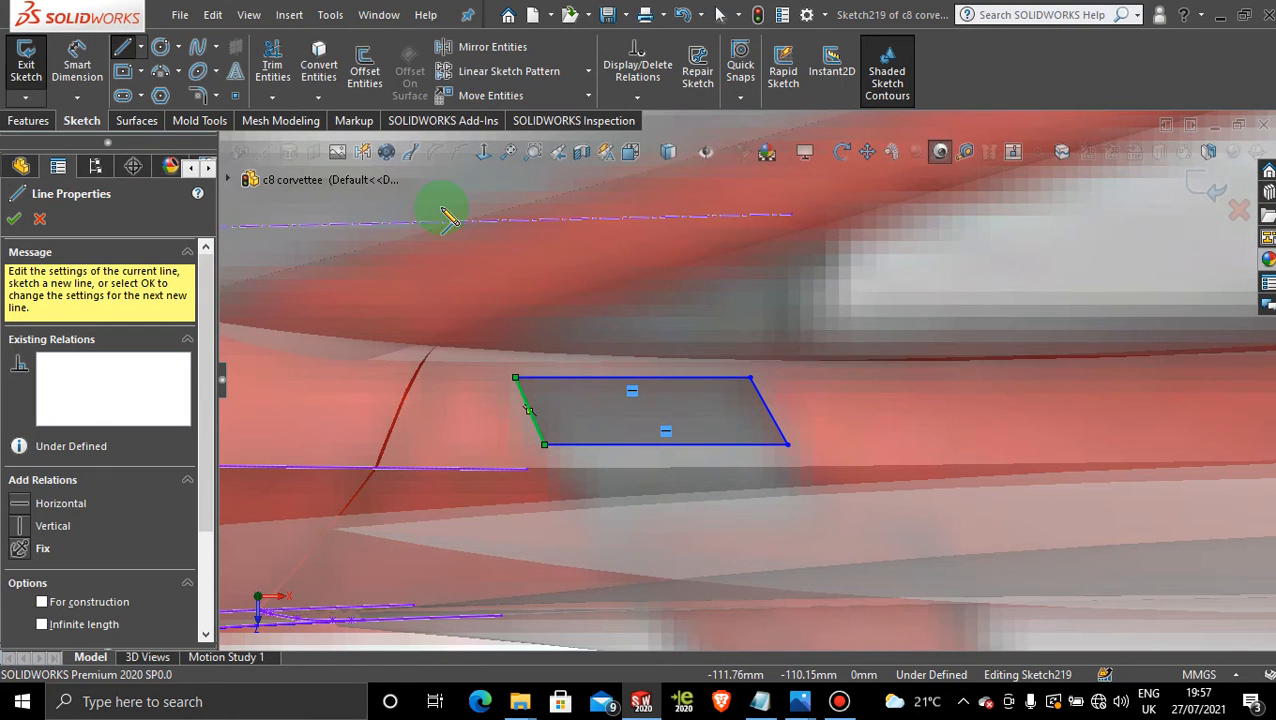
left_click(14, 222)
scroll(666, 495, "down", 2)
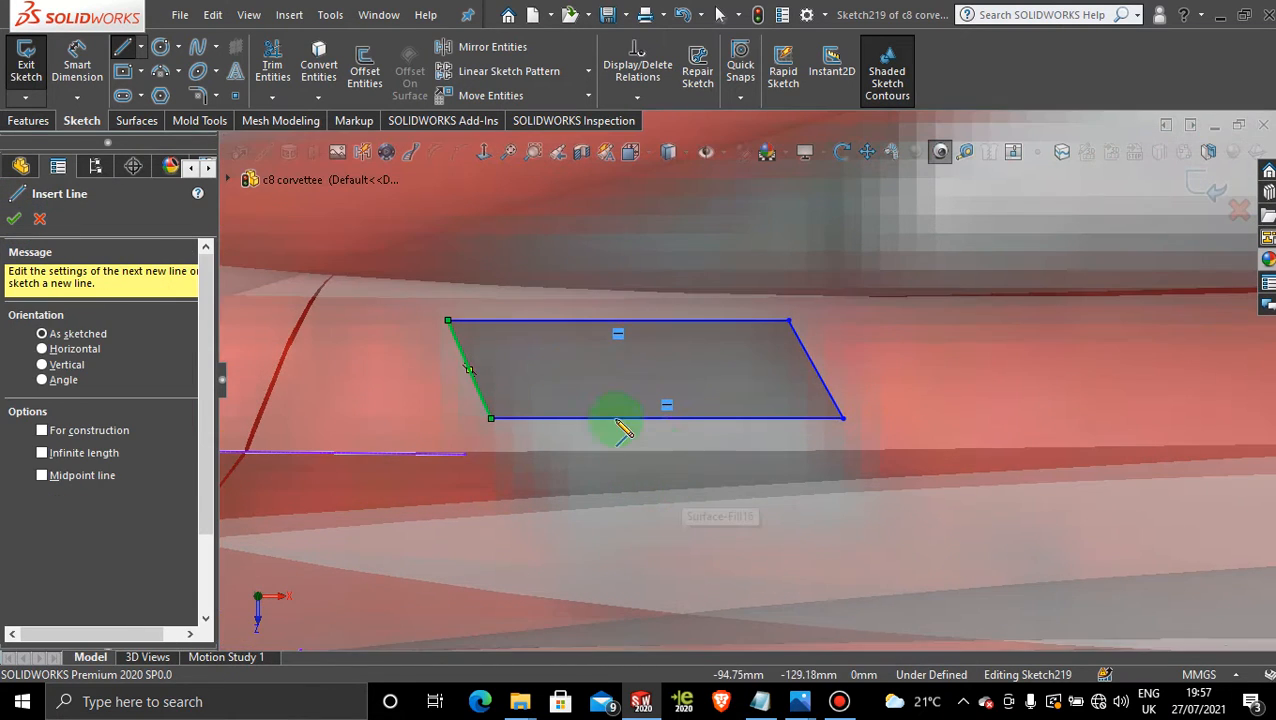
left_click(16, 220)
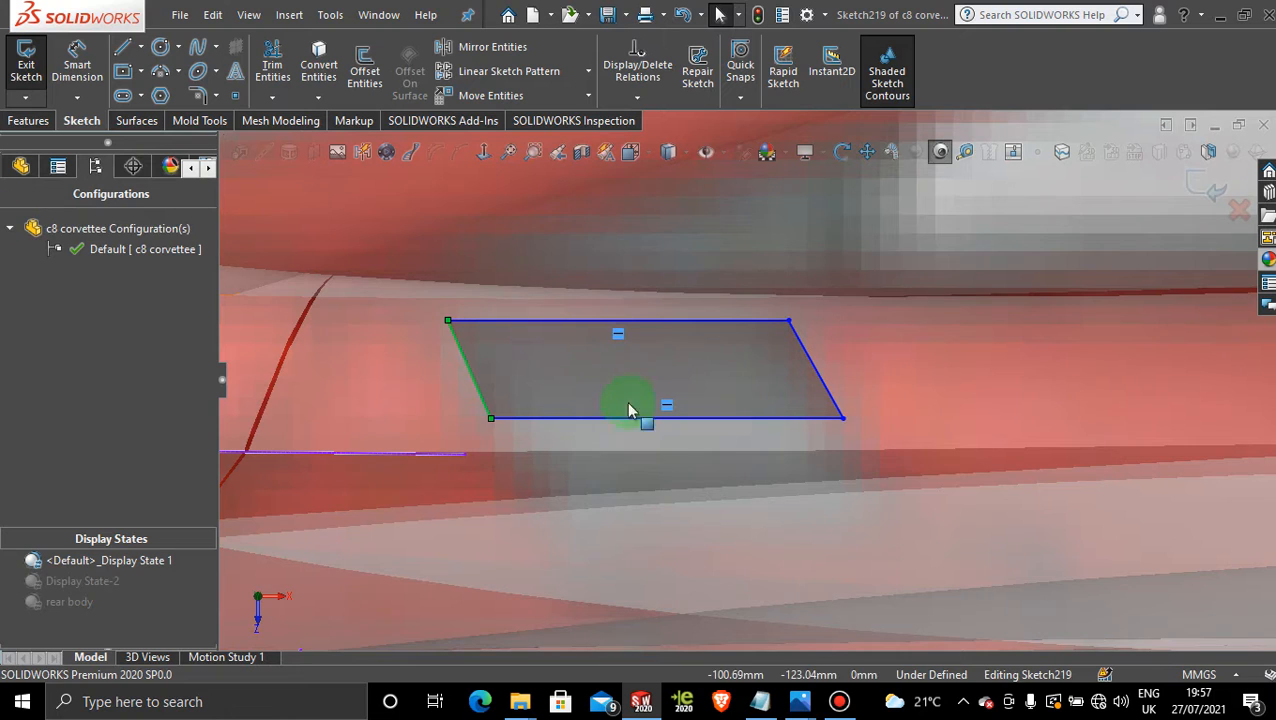
Move the parallelogram's outer horizontal line slightly farther outward over the mirror mount, making that line about 19.3 mm long
left_click_drag(646, 414, 649, 437)
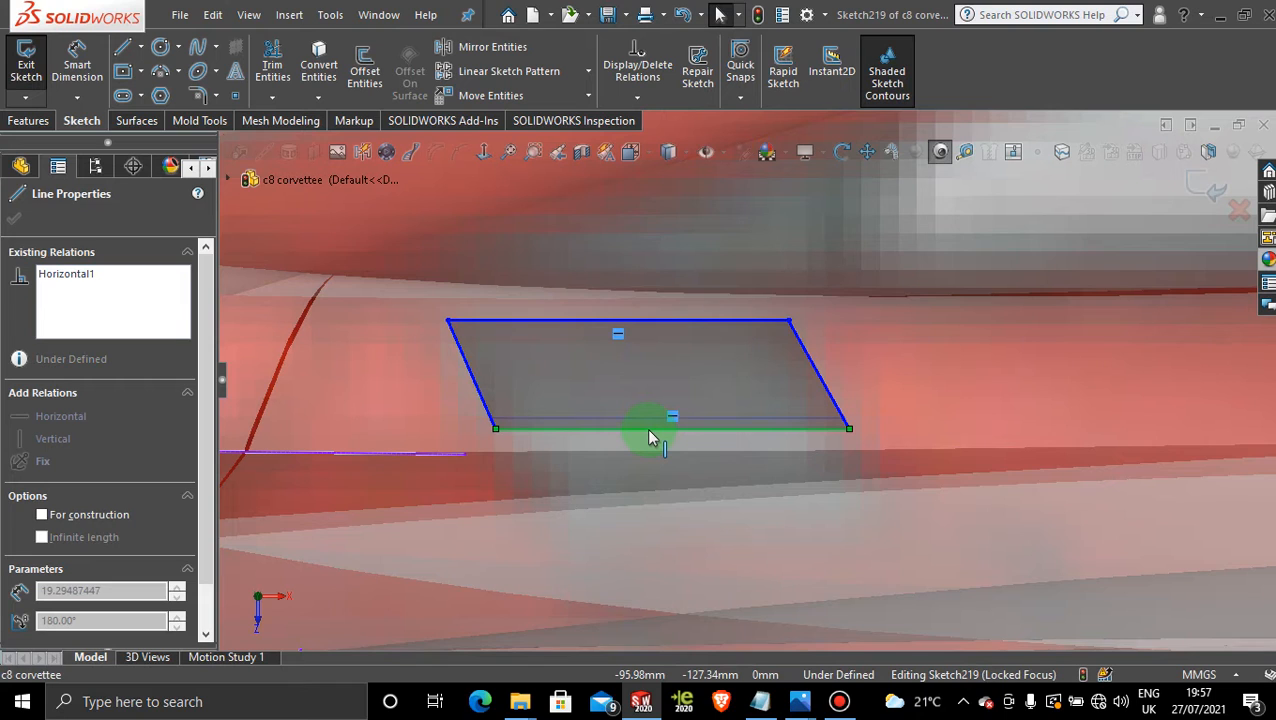
left_click_drag(646, 428, 646, 429)
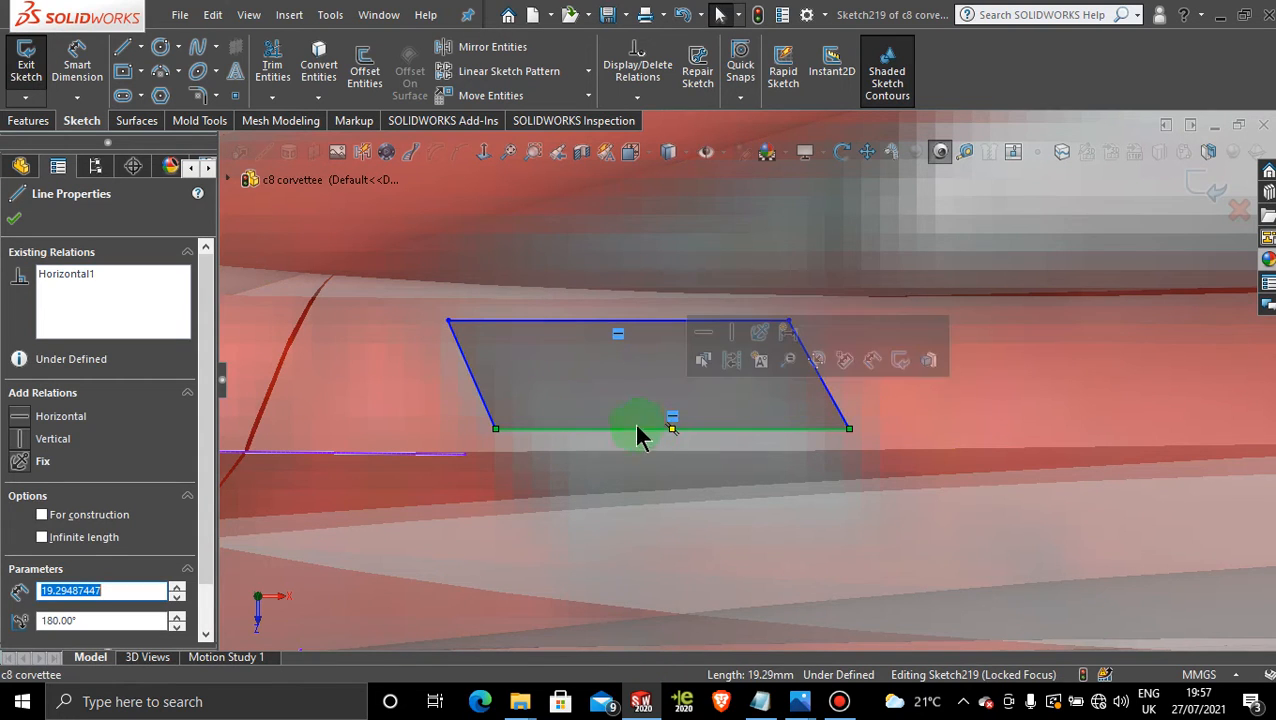
left_click(495, 430)
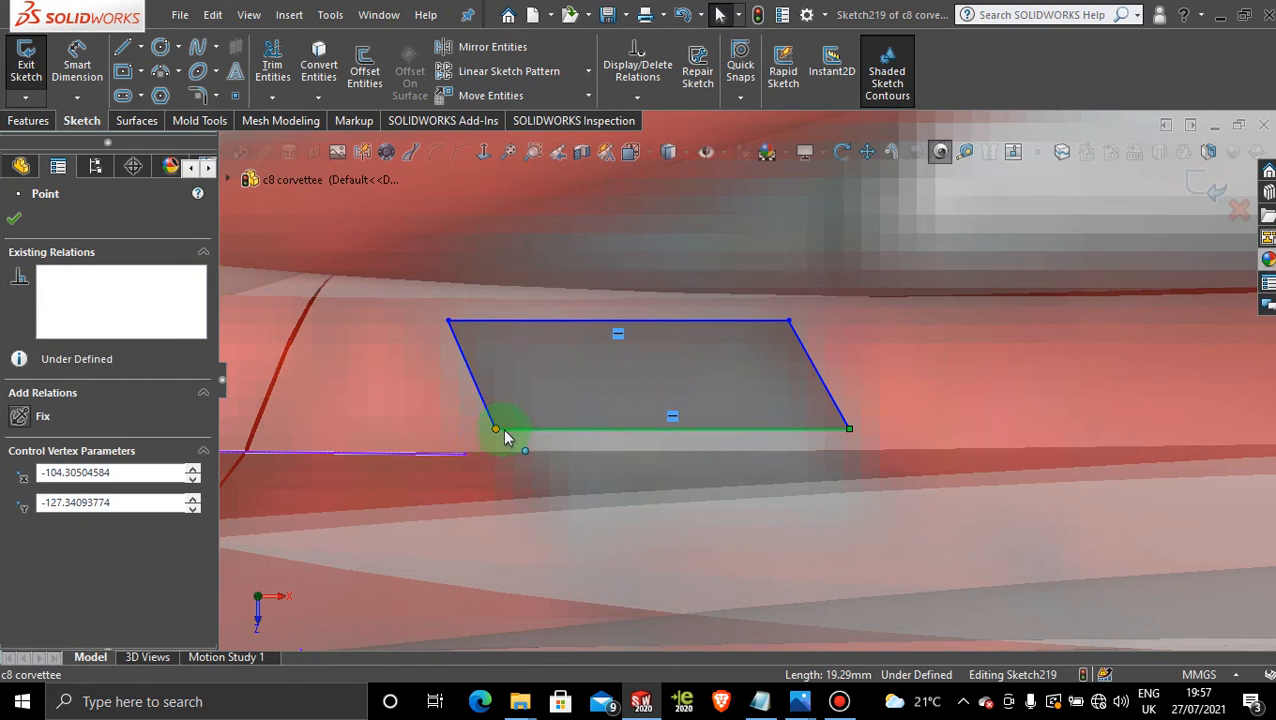
left_click(14, 218)
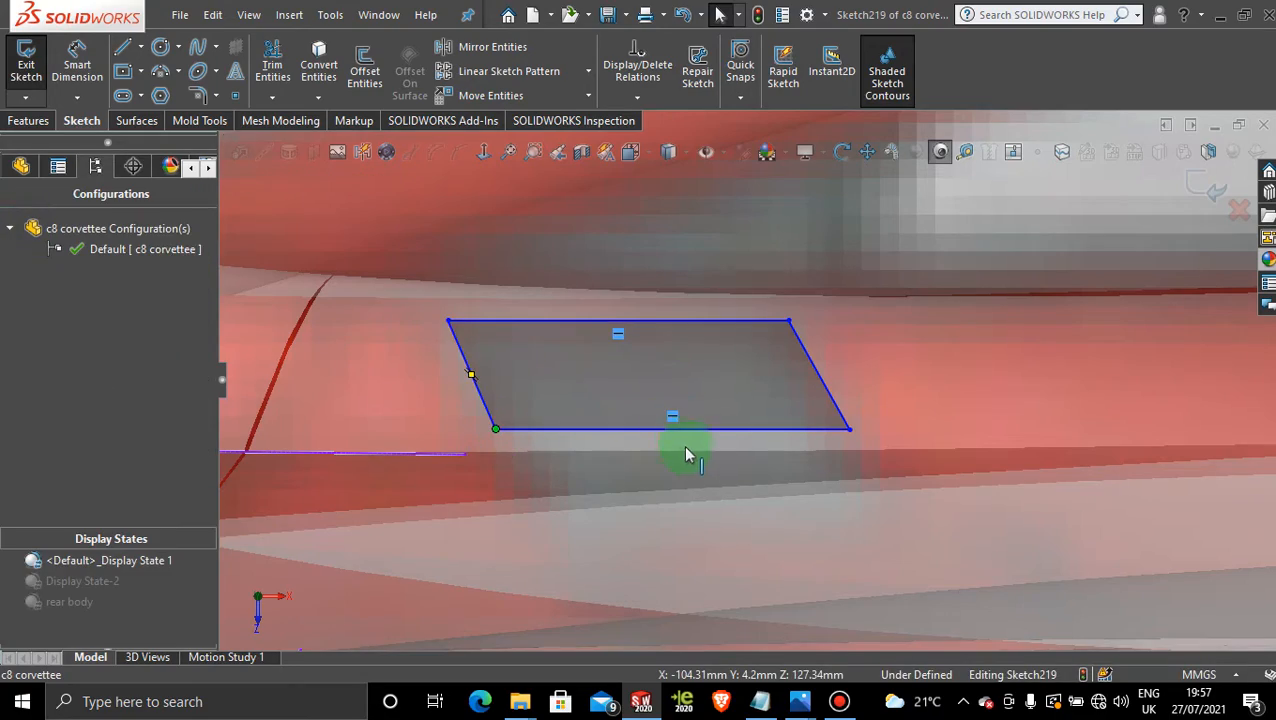
Remove the clear glass appearance from the car body
scroll(686, 447, "up", 5)
scroll(696, 458, "up", 8)
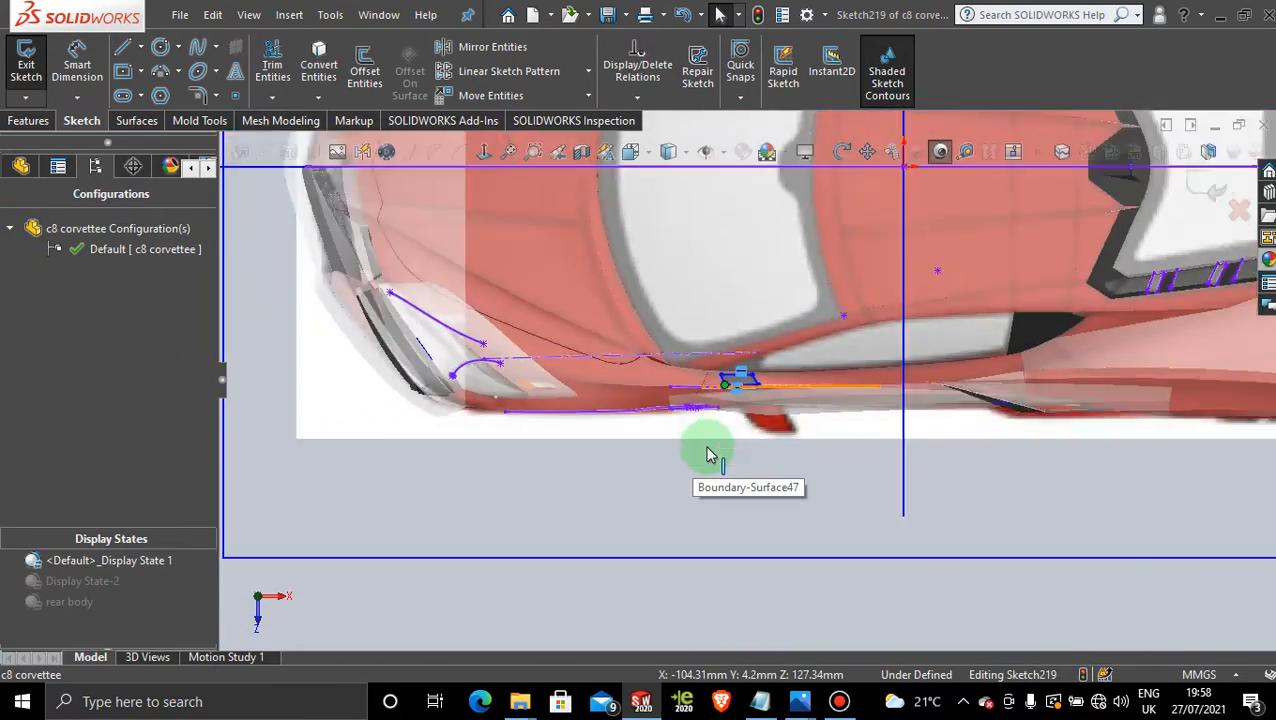
mouse_move(684, 456)
middle_mouse_down()
mouse_move(675, 362)
mouse_move(712, 336)
mouse_move(760, 410)
middle_mouse_up()
scroll(783, 405, "down", 3)
scroll(783, 405, "down", 3)
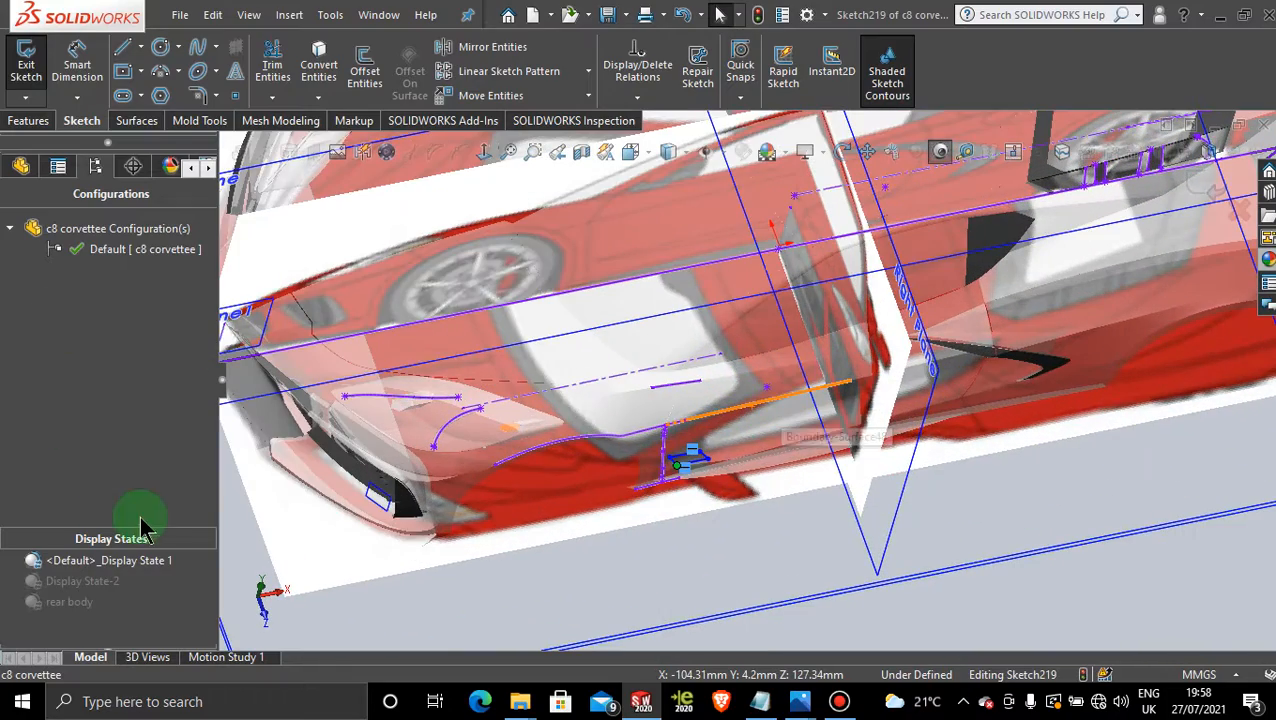
left_click(172, 170)
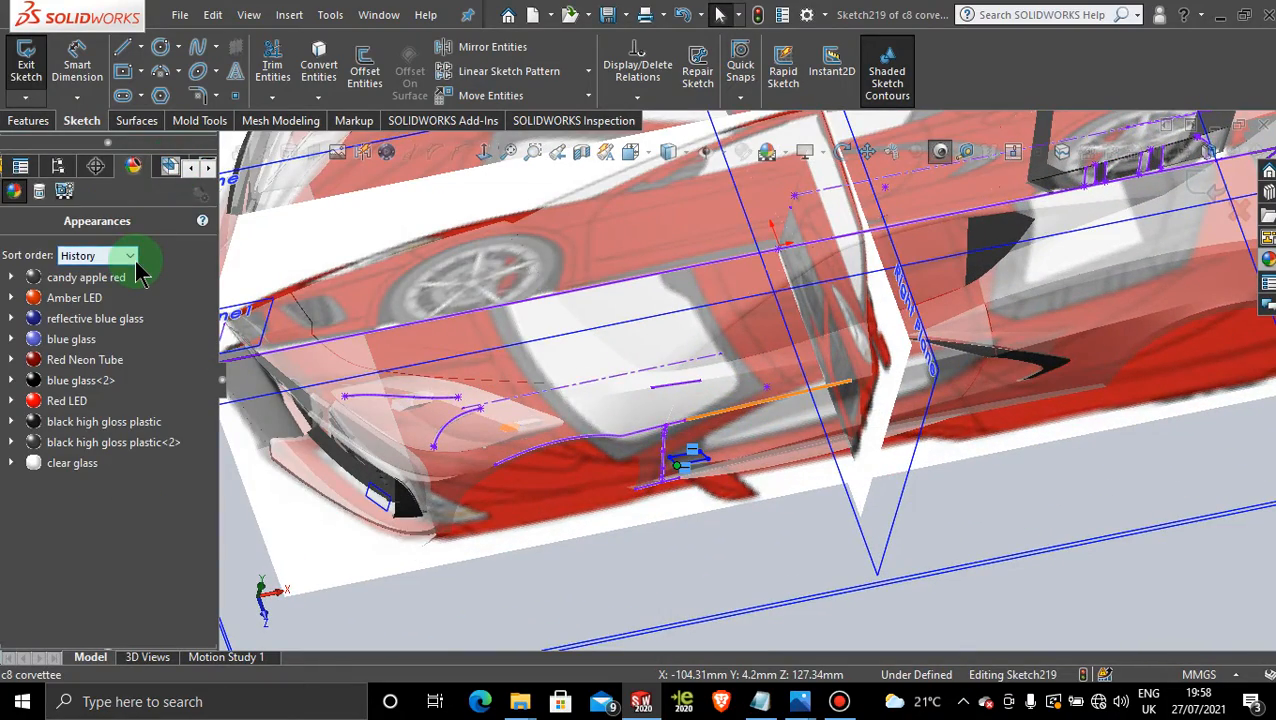
right_click(74, 463)
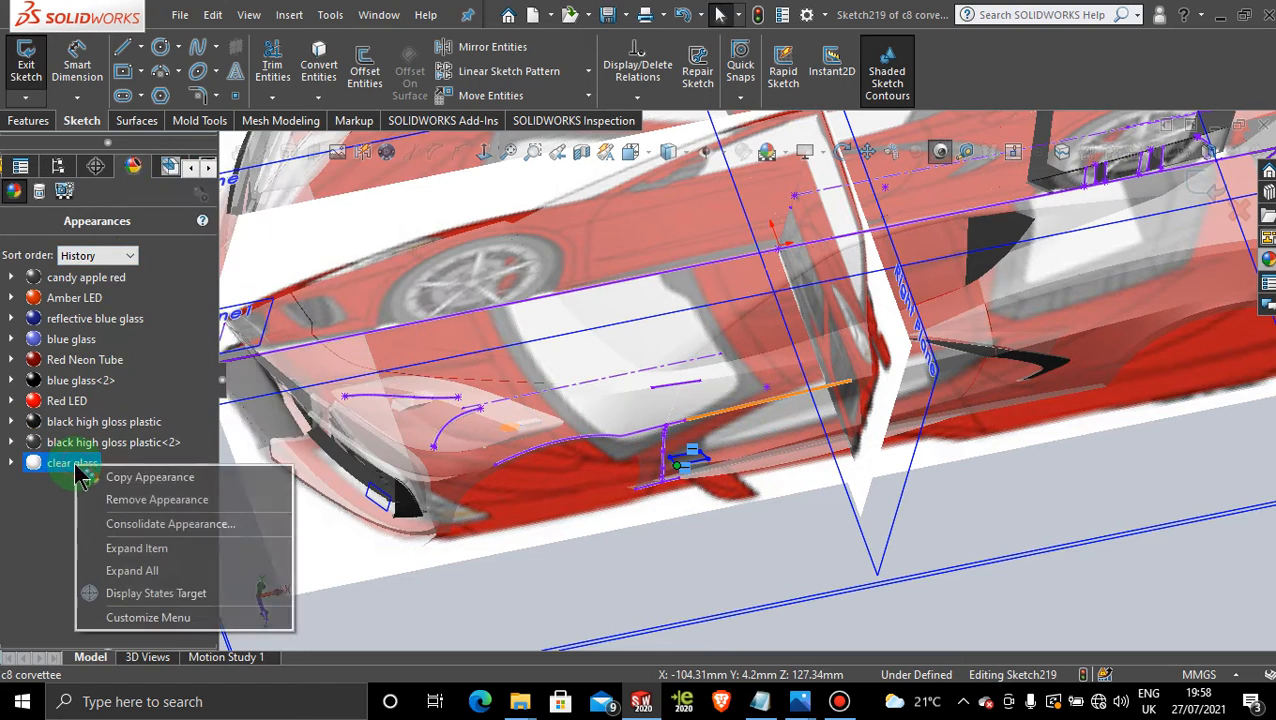
left_click(157, 500)
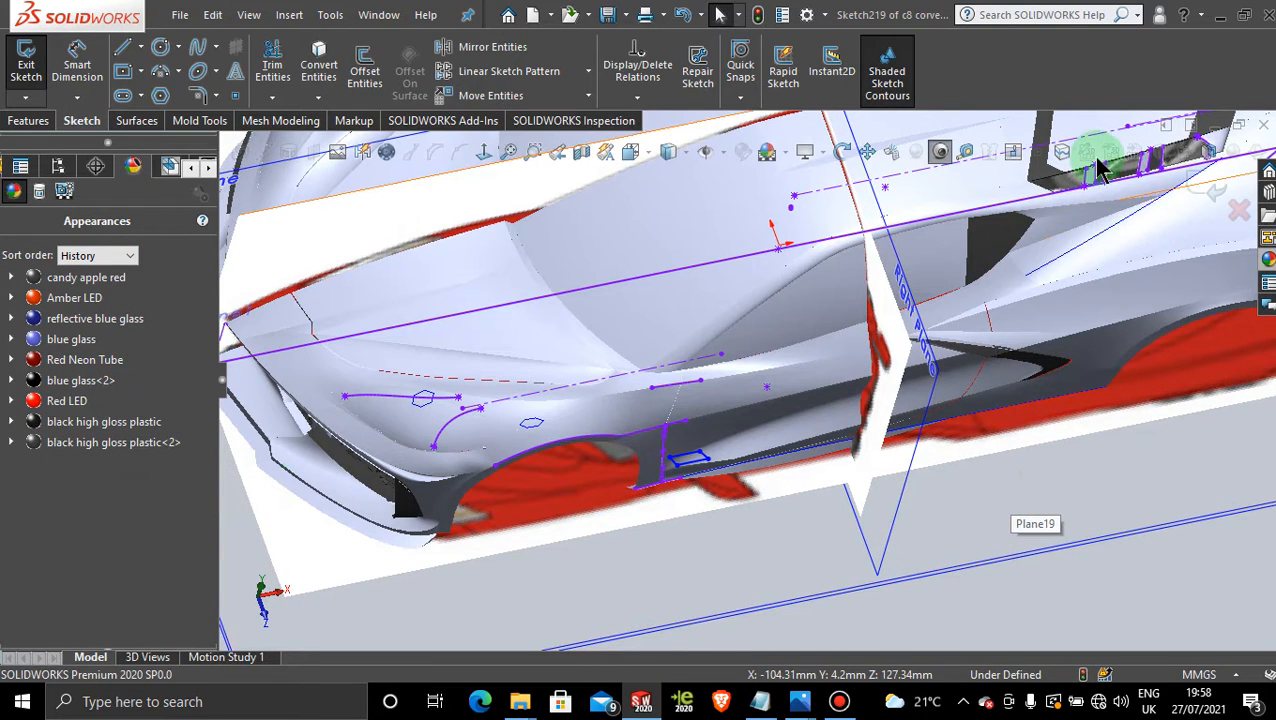
Switch back to Display State-2 and exit the mirror mount sketch
scroll(1135, 343, "up", 2)
scroll(1134, 343, "up", 5)
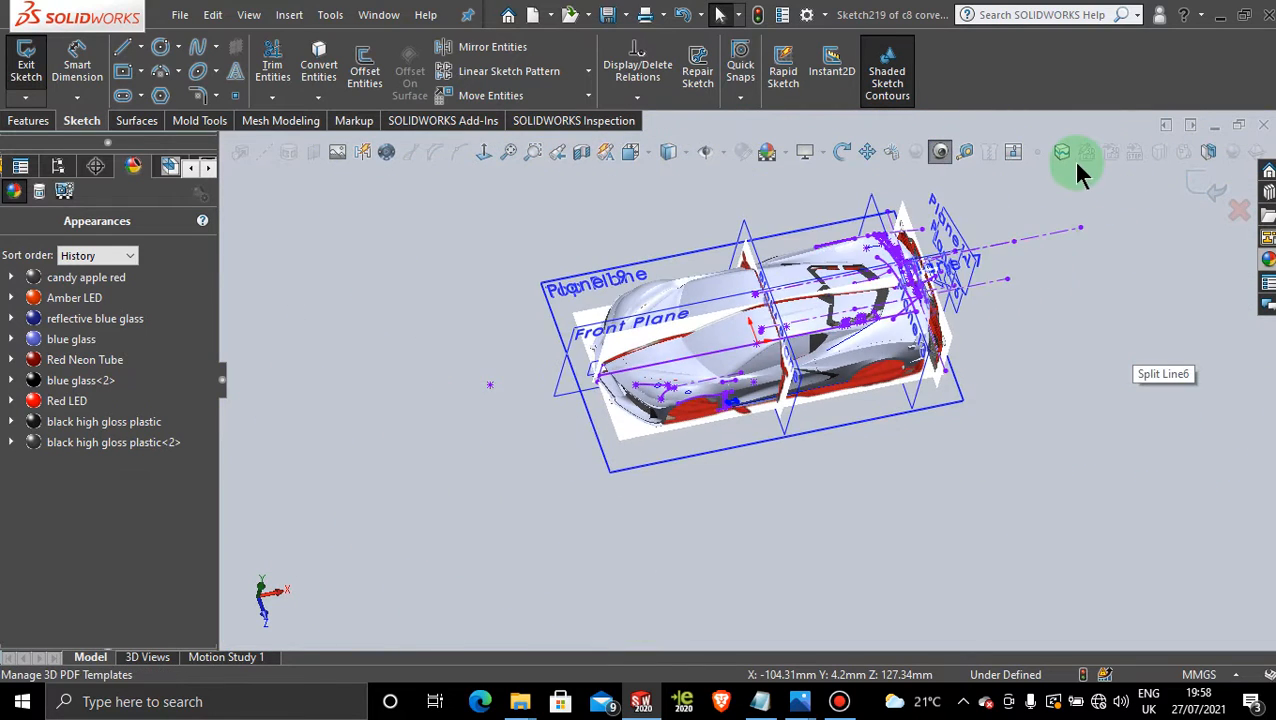
scroll(1072, 160, "down", 2)
left_click(58, 166)
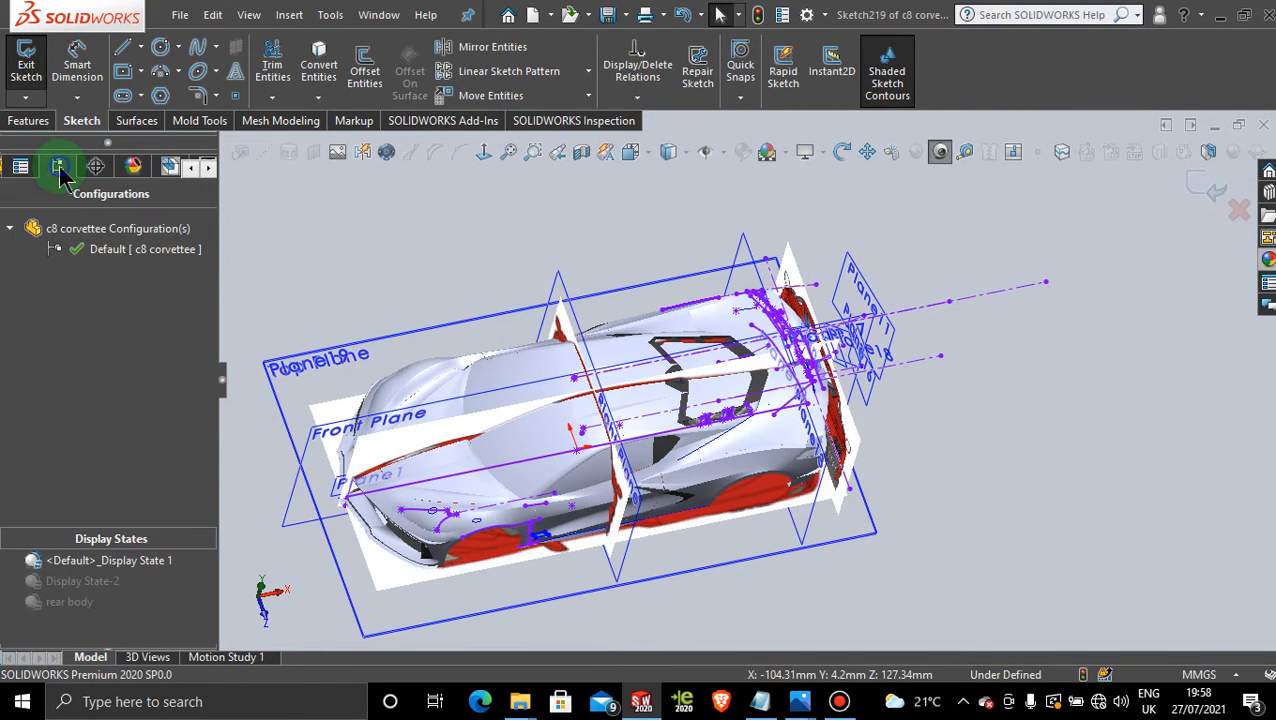
double_click(107, 581)
left_click(548, 530)
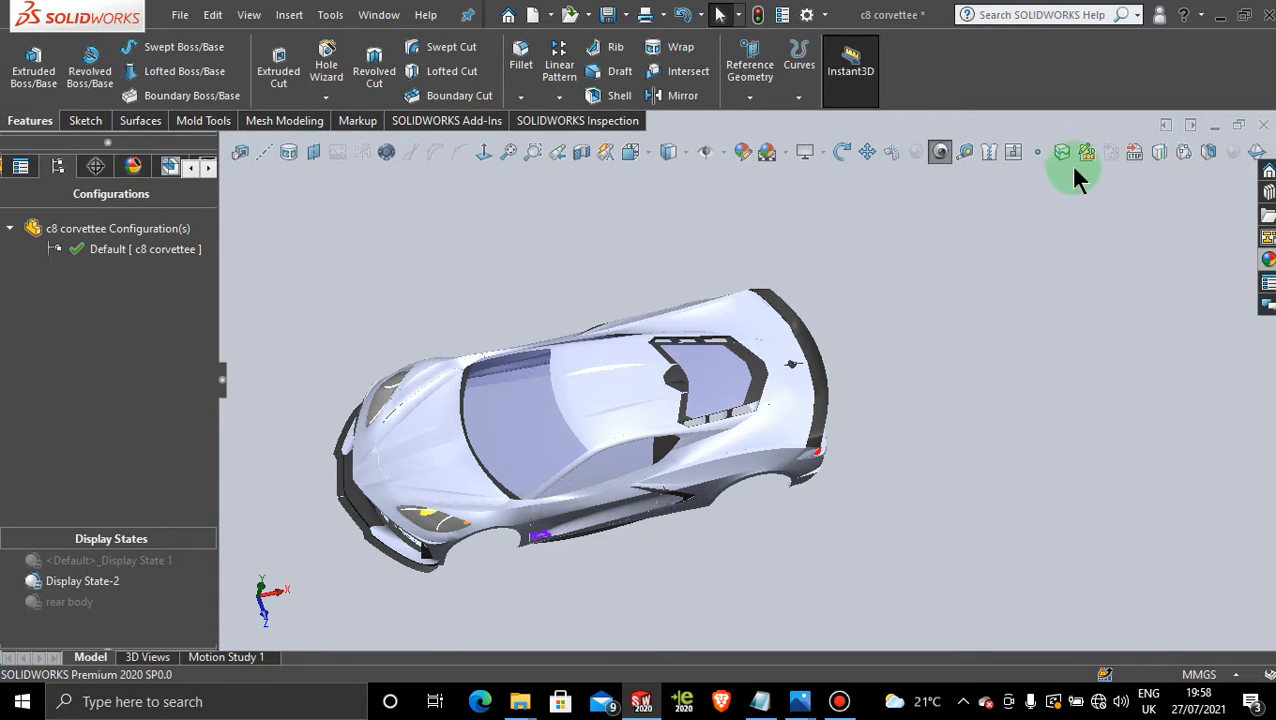
Project the parallelogram sketch onto the upper door face below the side window as a Projected Curve, using Sketch on faces
left_click(1160, 163)
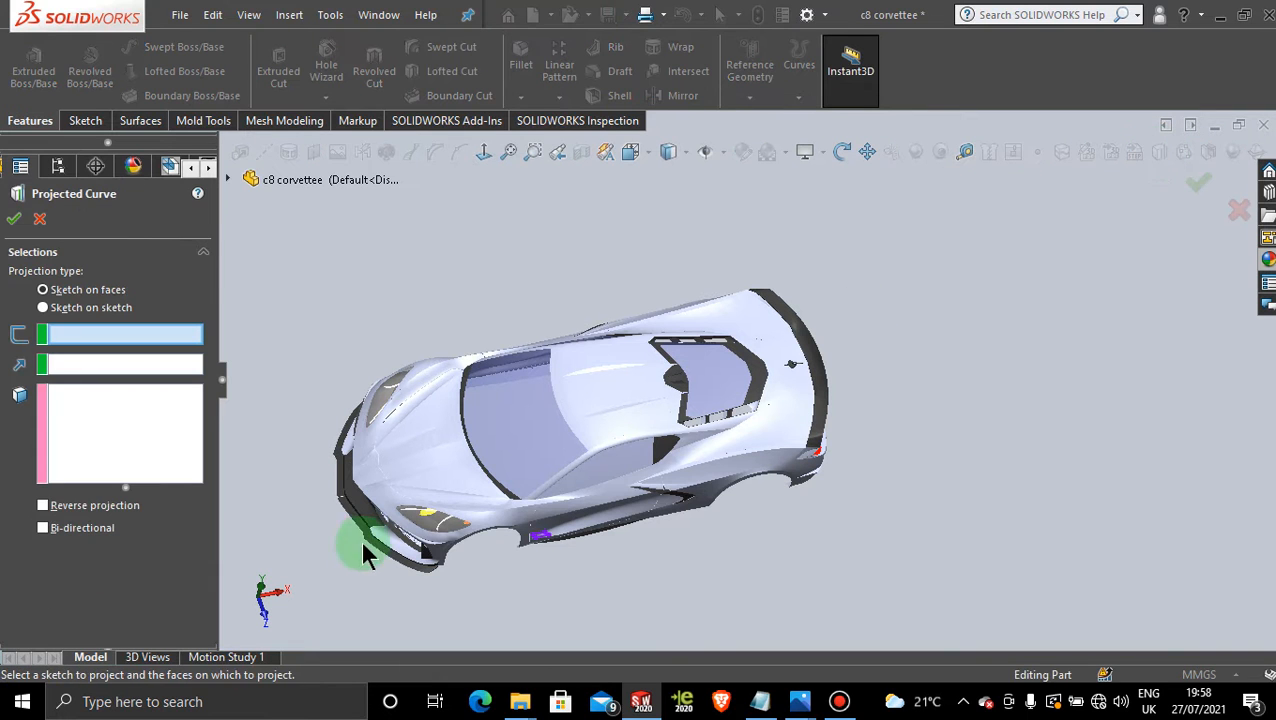
scroll(533, 518, "down", 5)
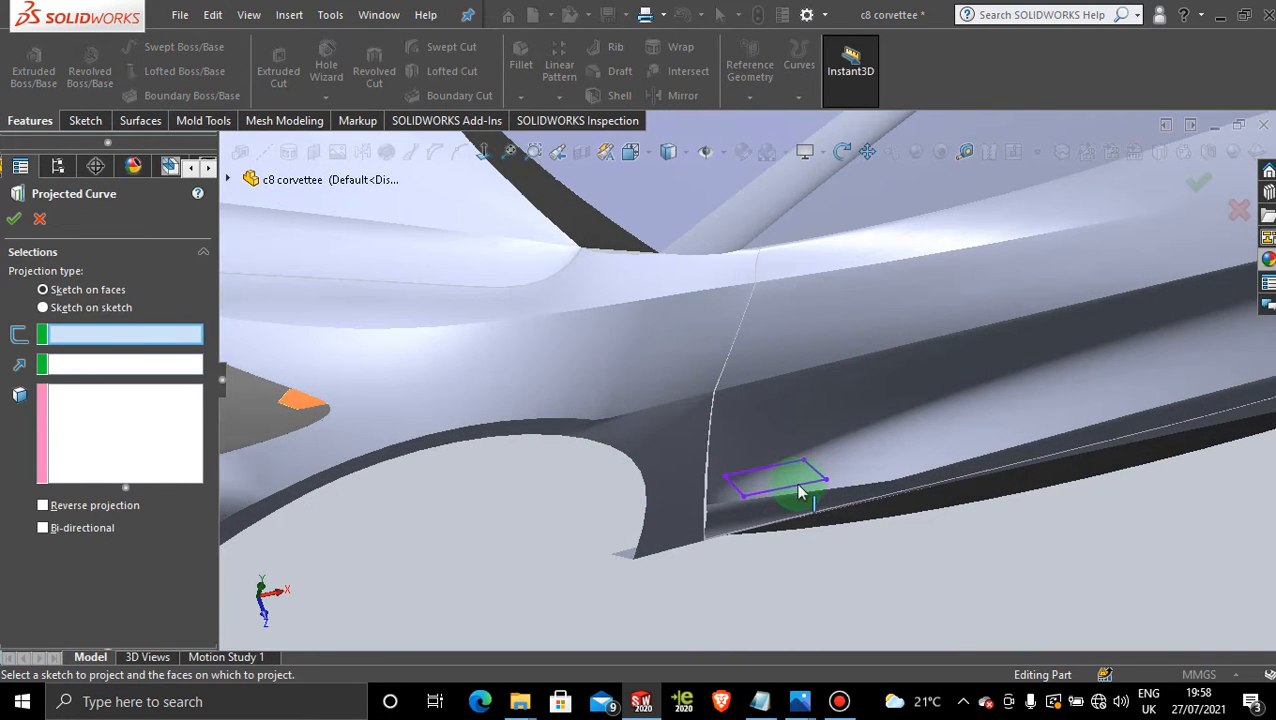
left_click(801, 486)
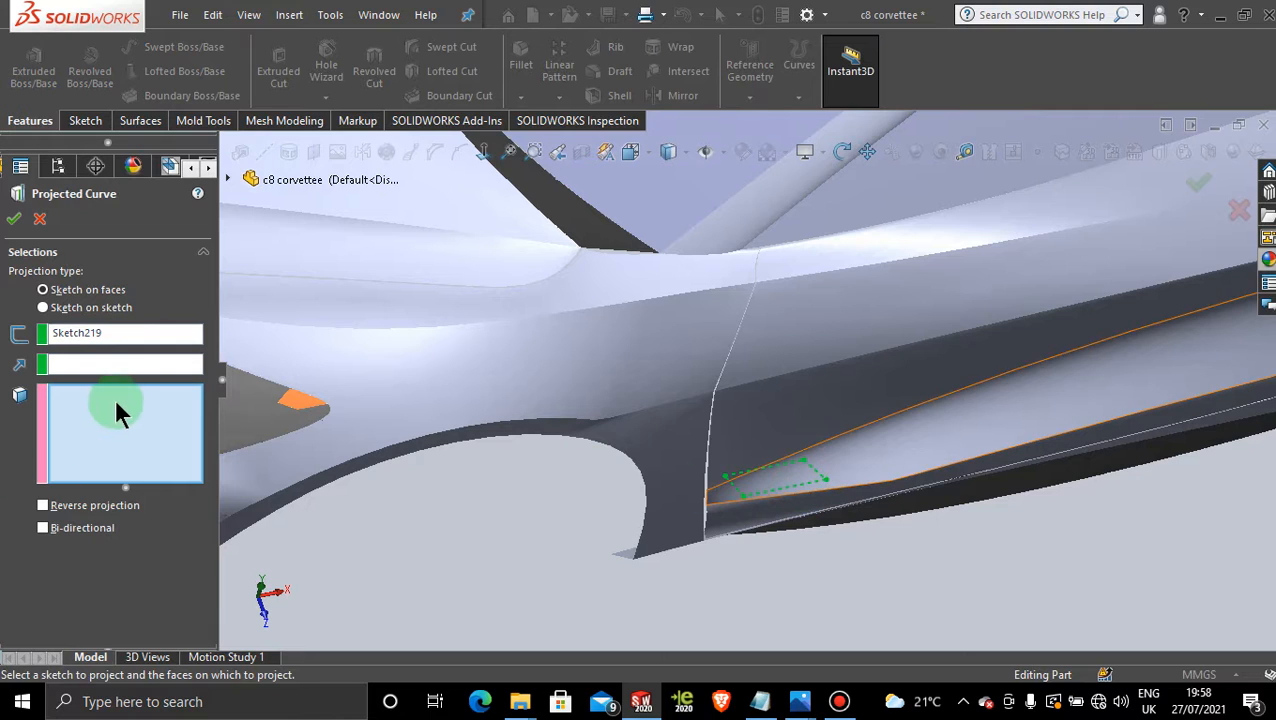
left_click(833, 252)
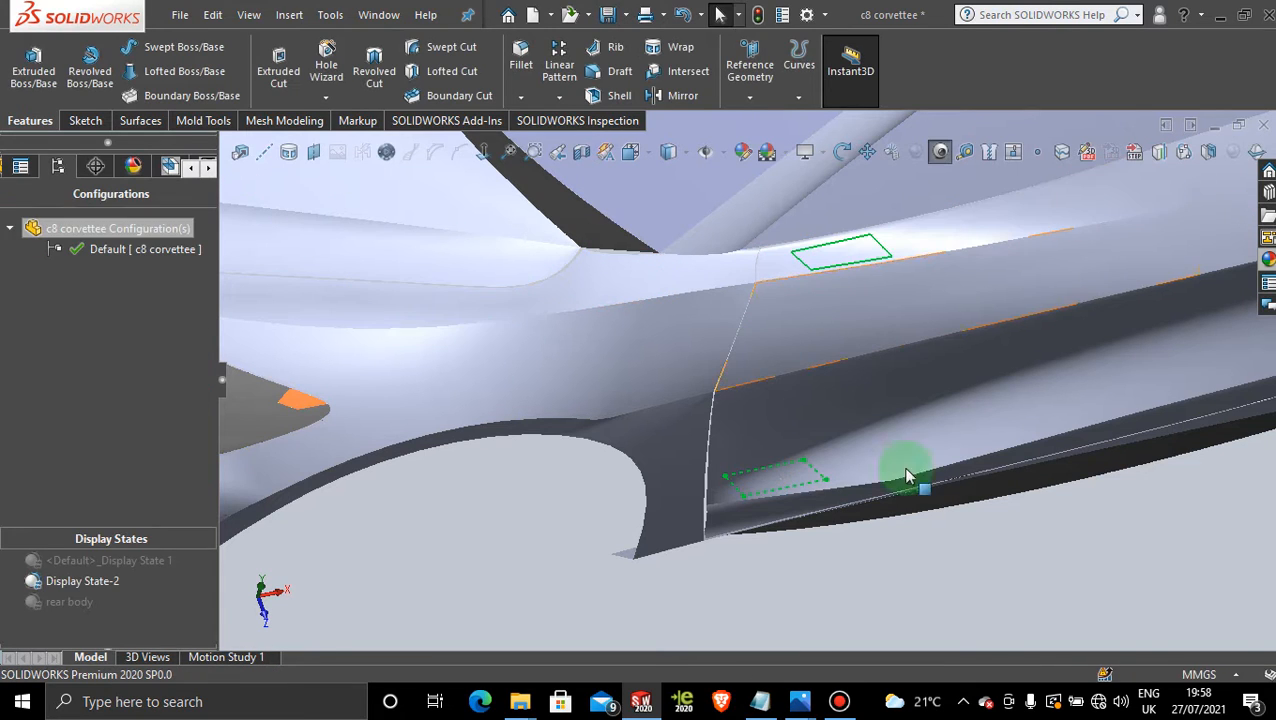
Switch to Display State 1 and open a new sketch on Plane19
middle_click_drag(1036, 555, 1000, 560)
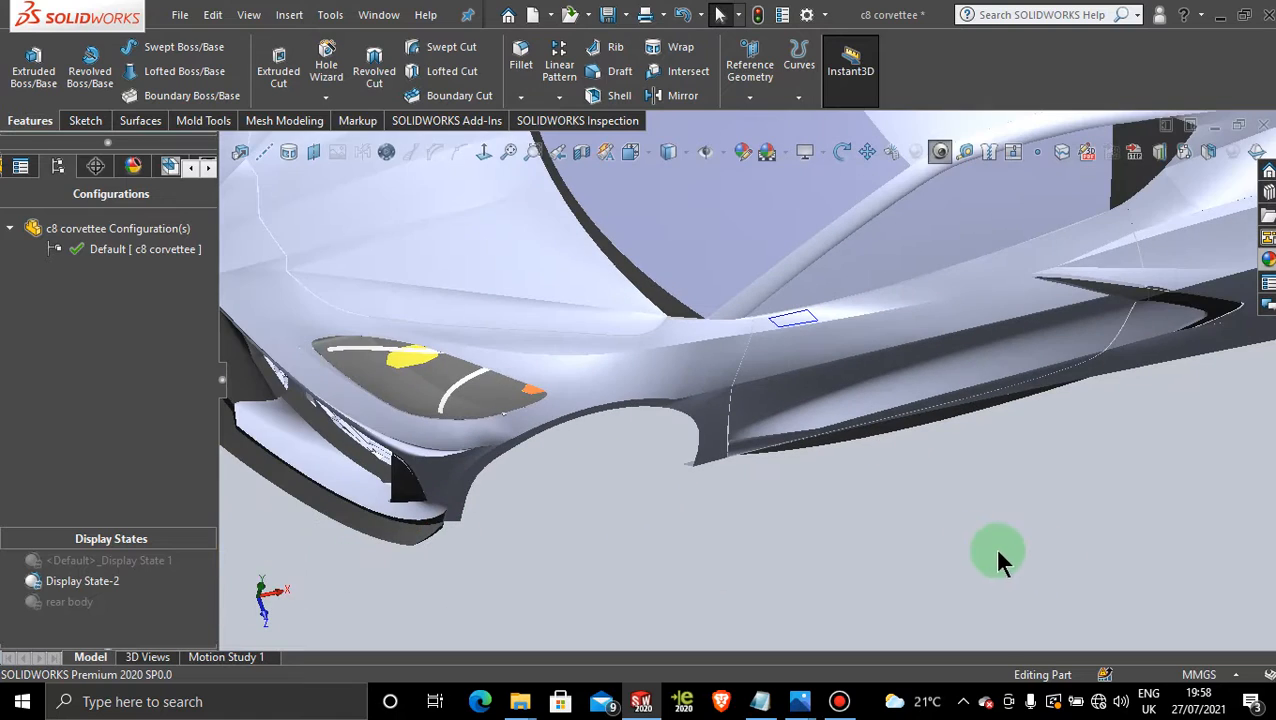
middle_click_drag(892, 490, 883, 450)
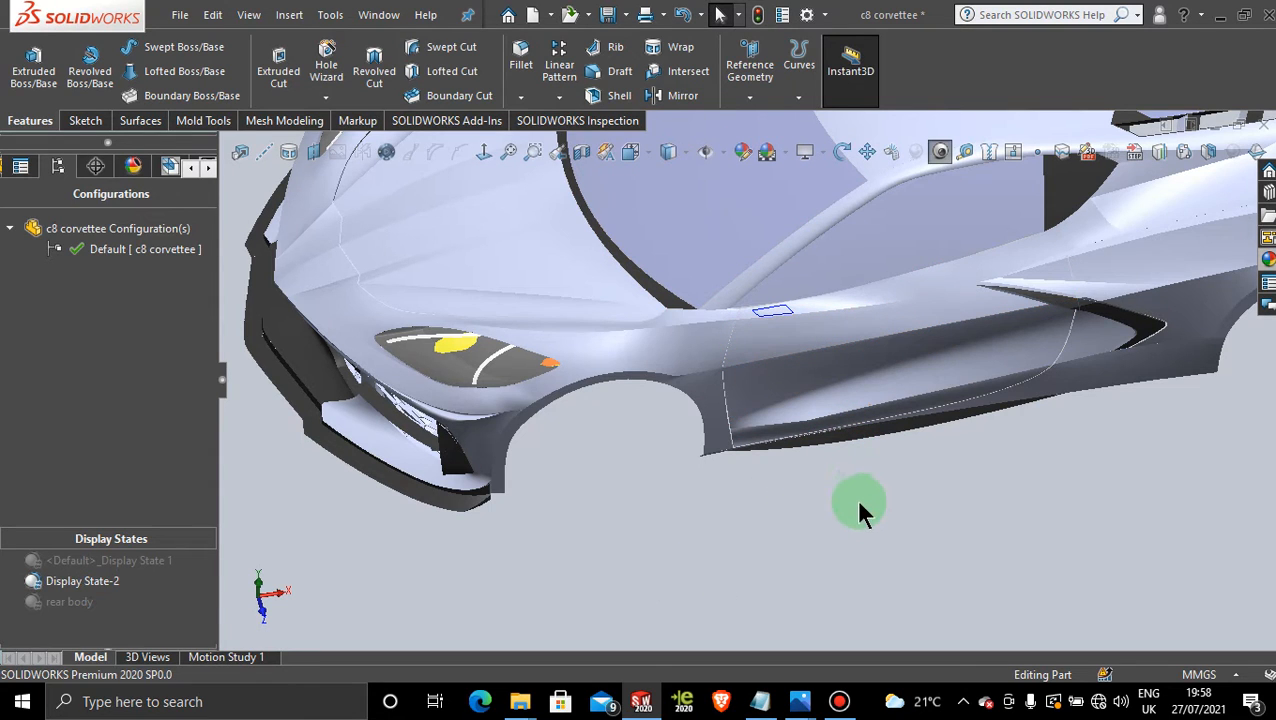
left_click(160, 568)
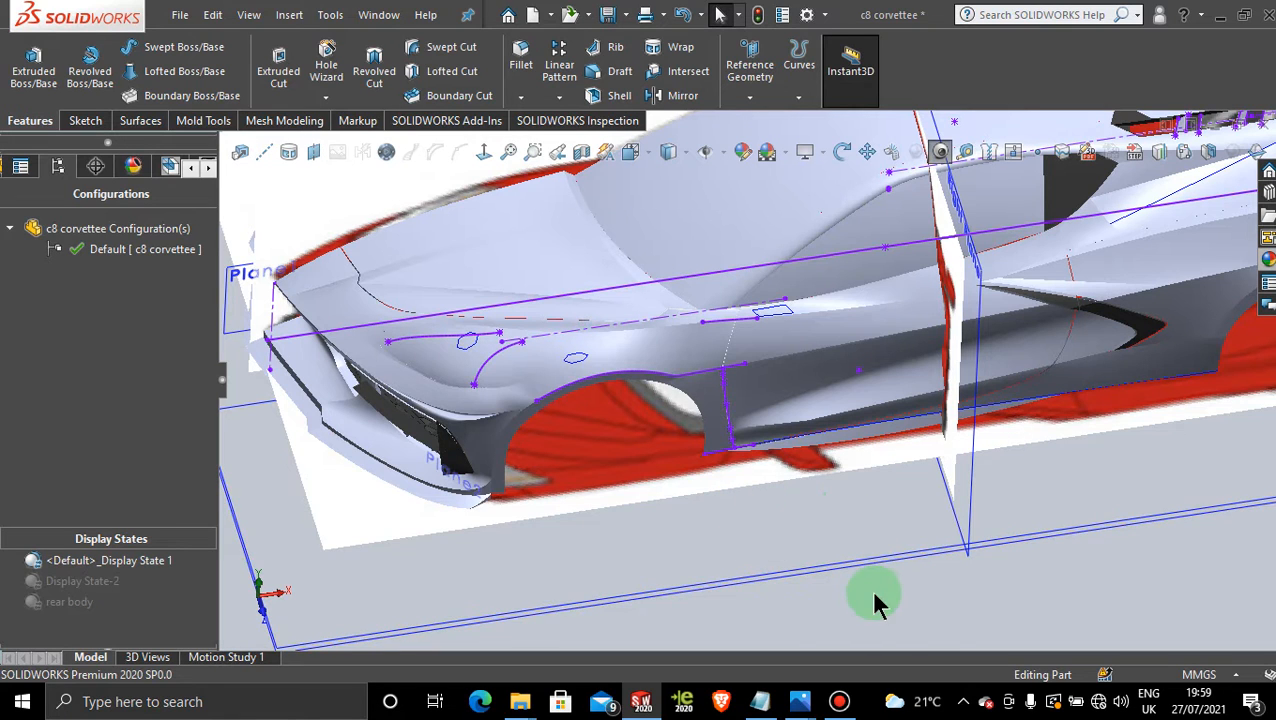
left_click(866, 527)
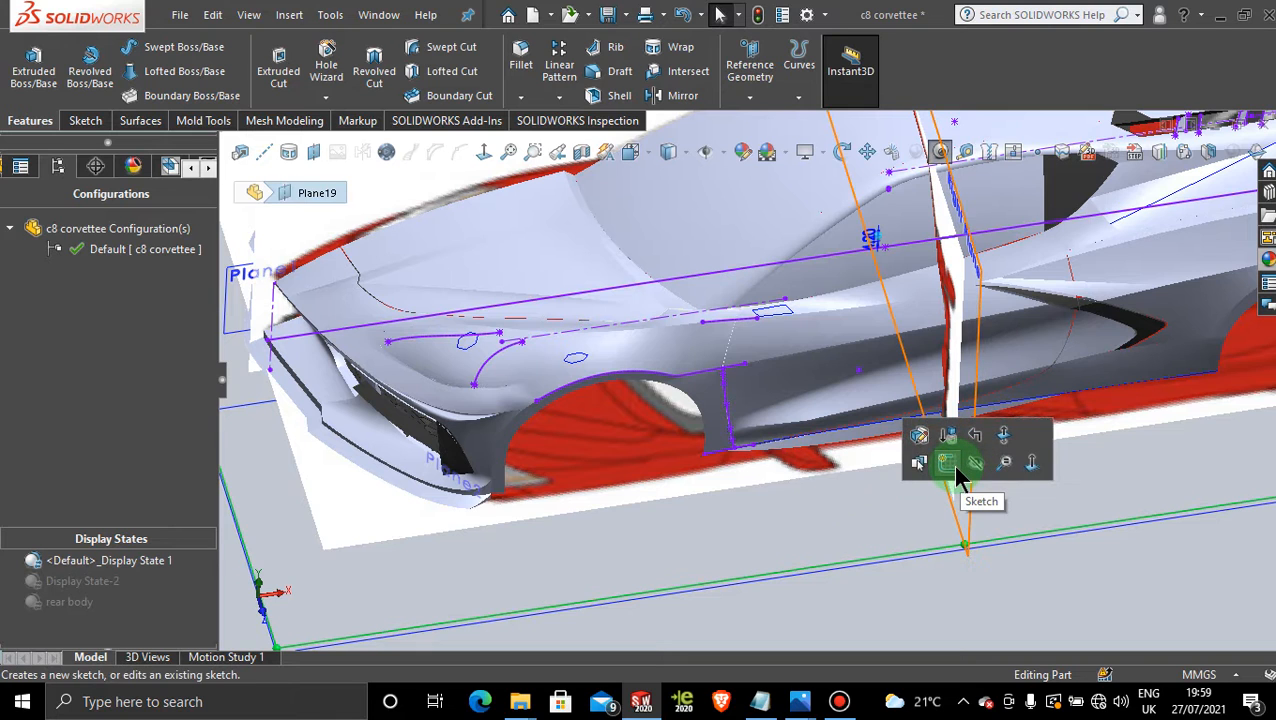
left_click(952, 465)
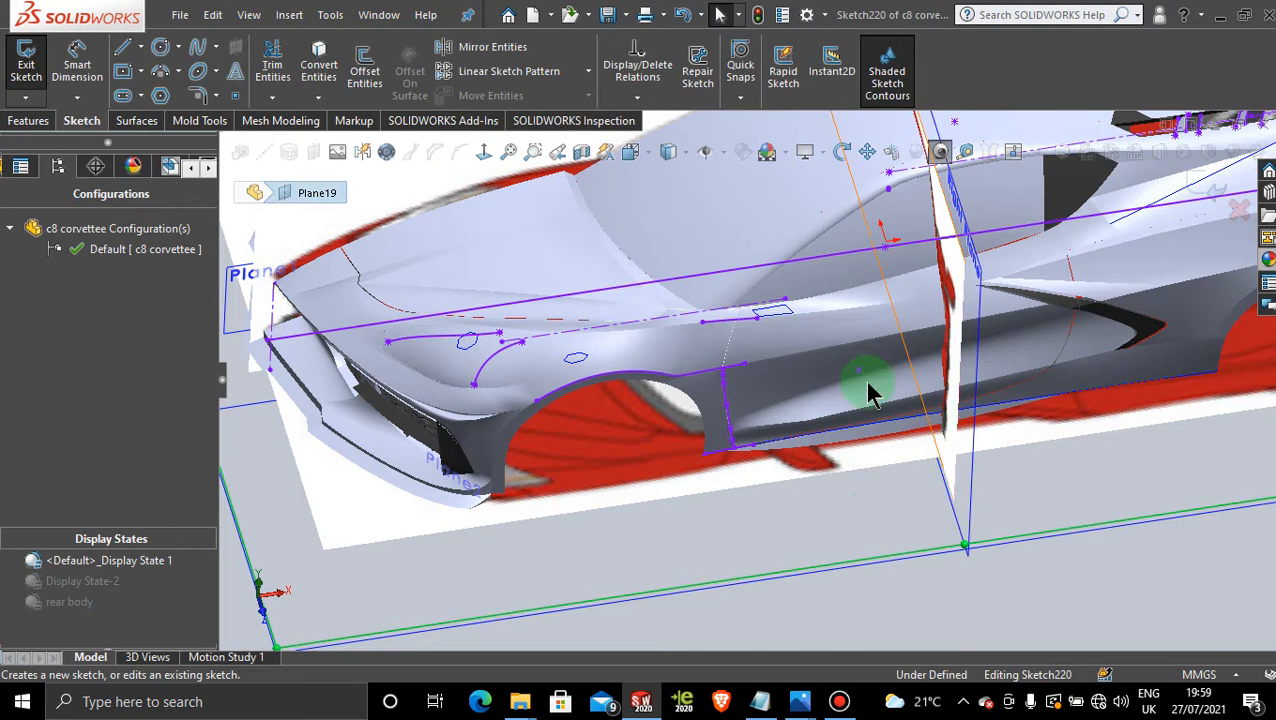
Place two sketch points along the mirror's rear edge in the top-view image, at about (-70.6, -146.4) and (-65.6, -154.2) mm
left_click(483, 155)
scroll(684, 441, "down", 5)
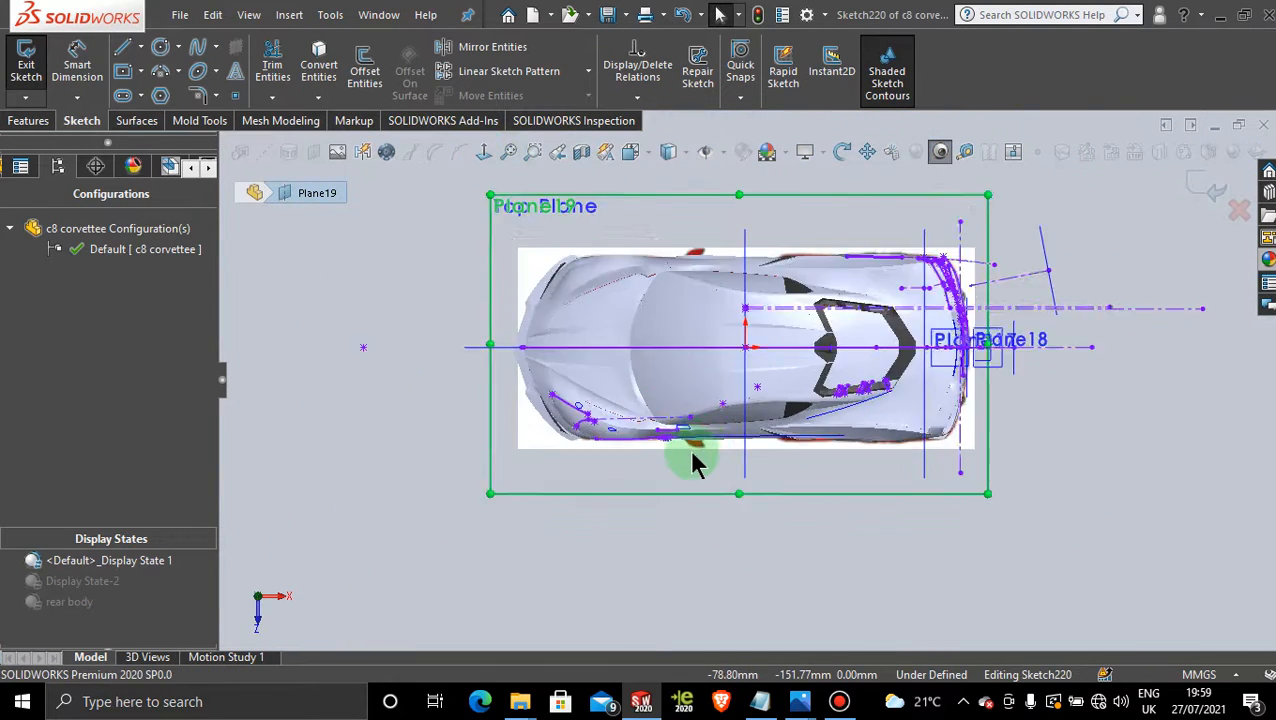
scroll(664, 447, "down", 6)
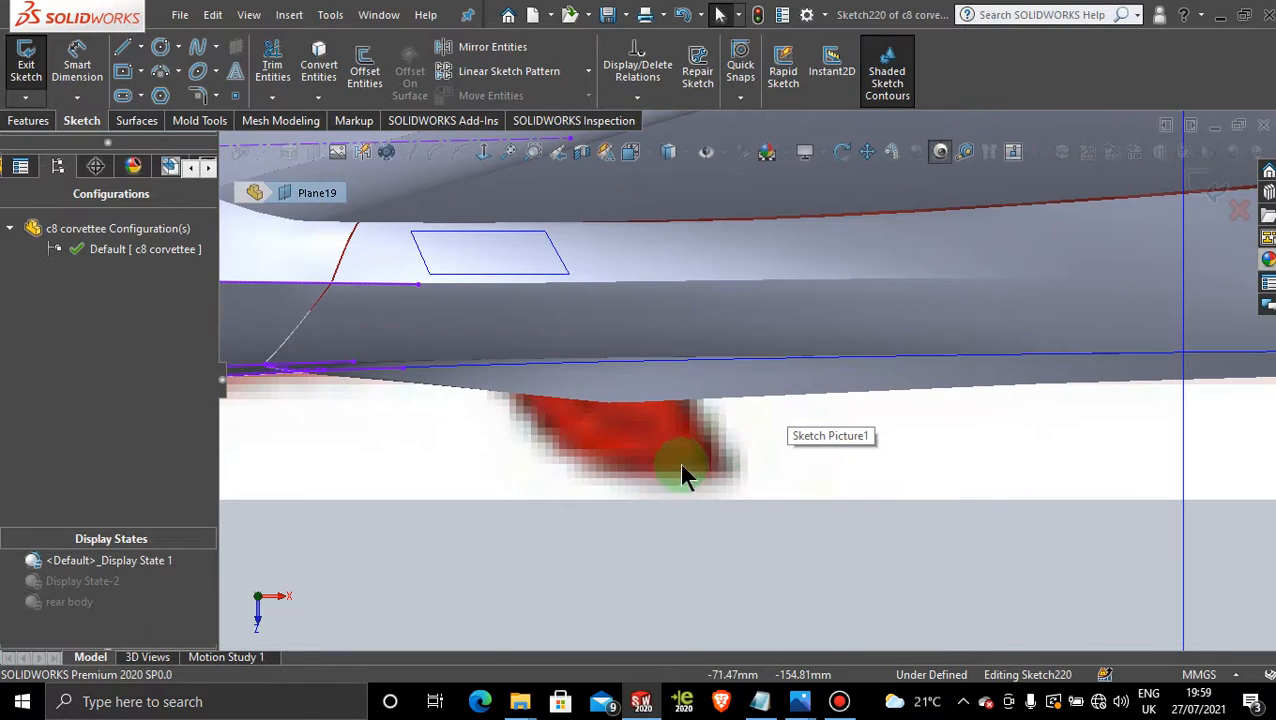
left_click(236, 99)
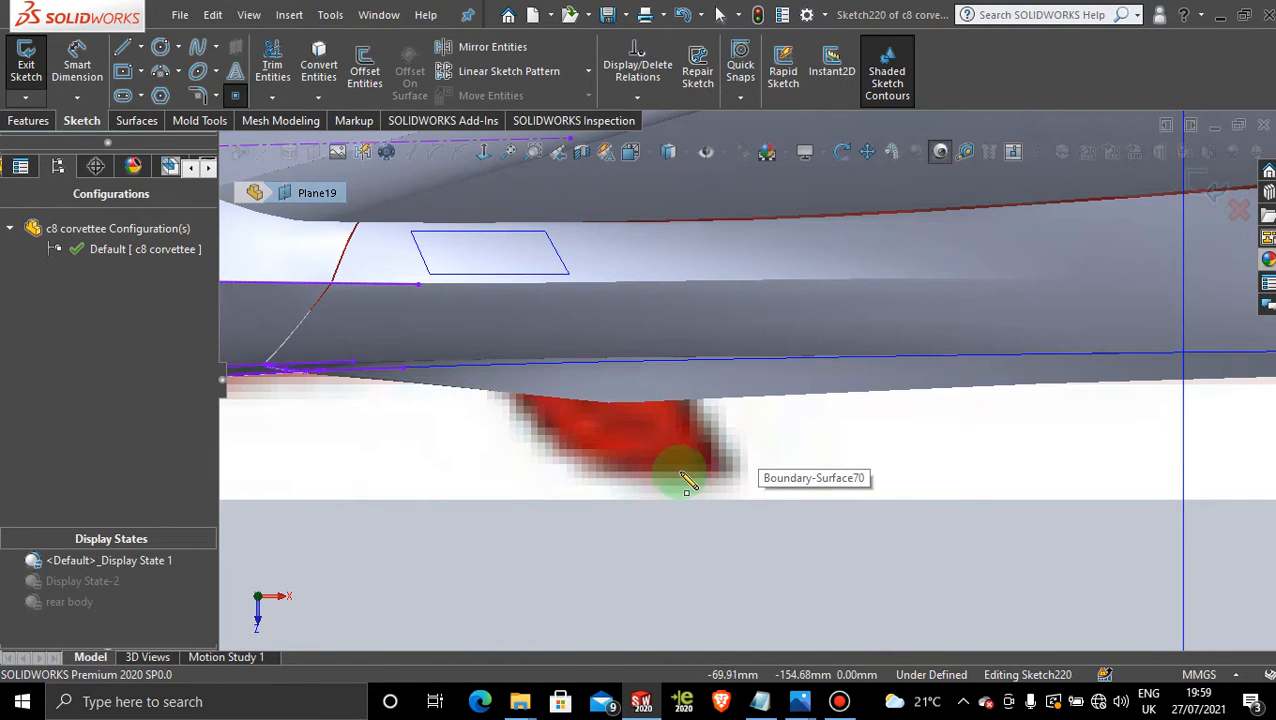
left_click(674, 412)
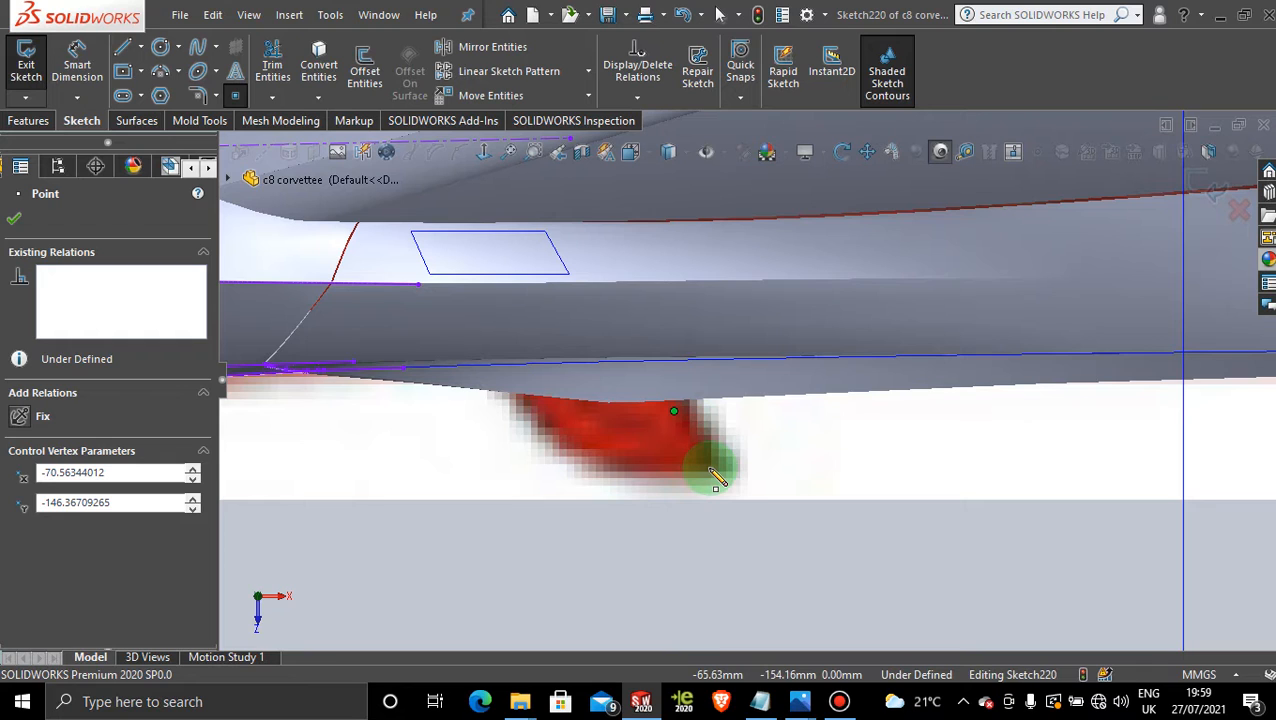
left_click(709, 467)
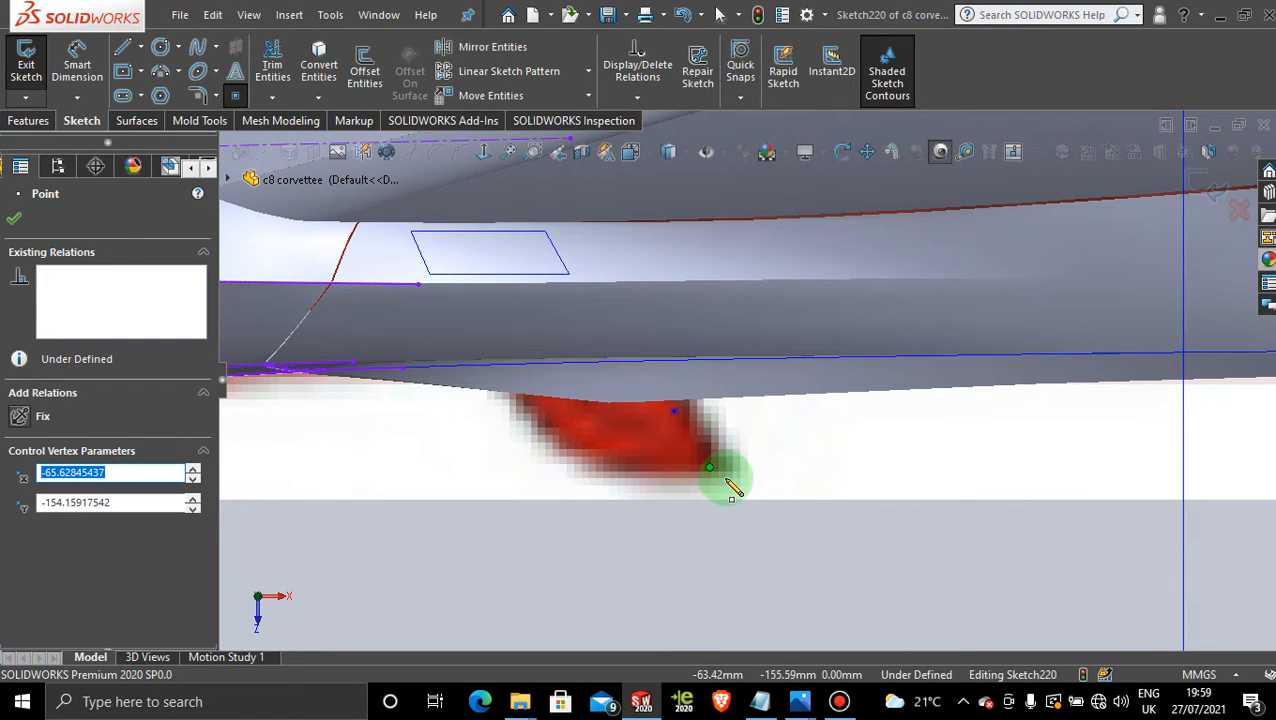
key("Escape")
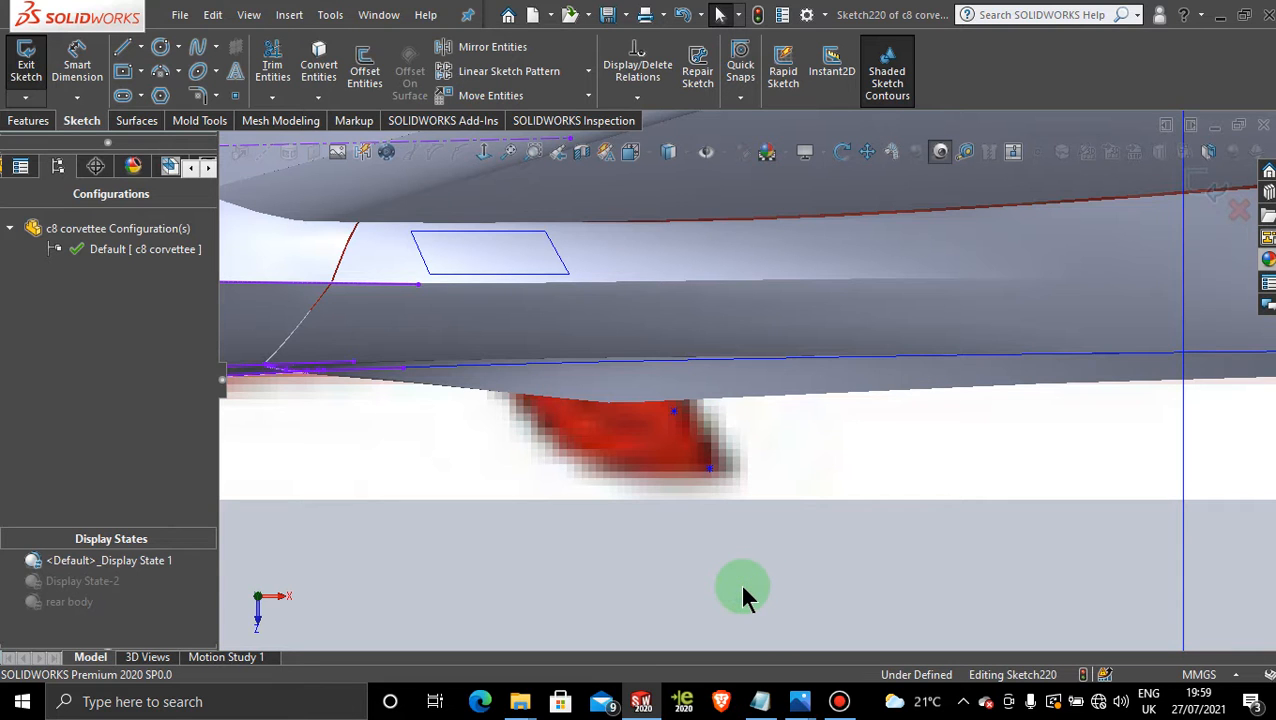
Exit the two-point sketch and switch back to Display State-2
scroll(743, 597, "up", 3)
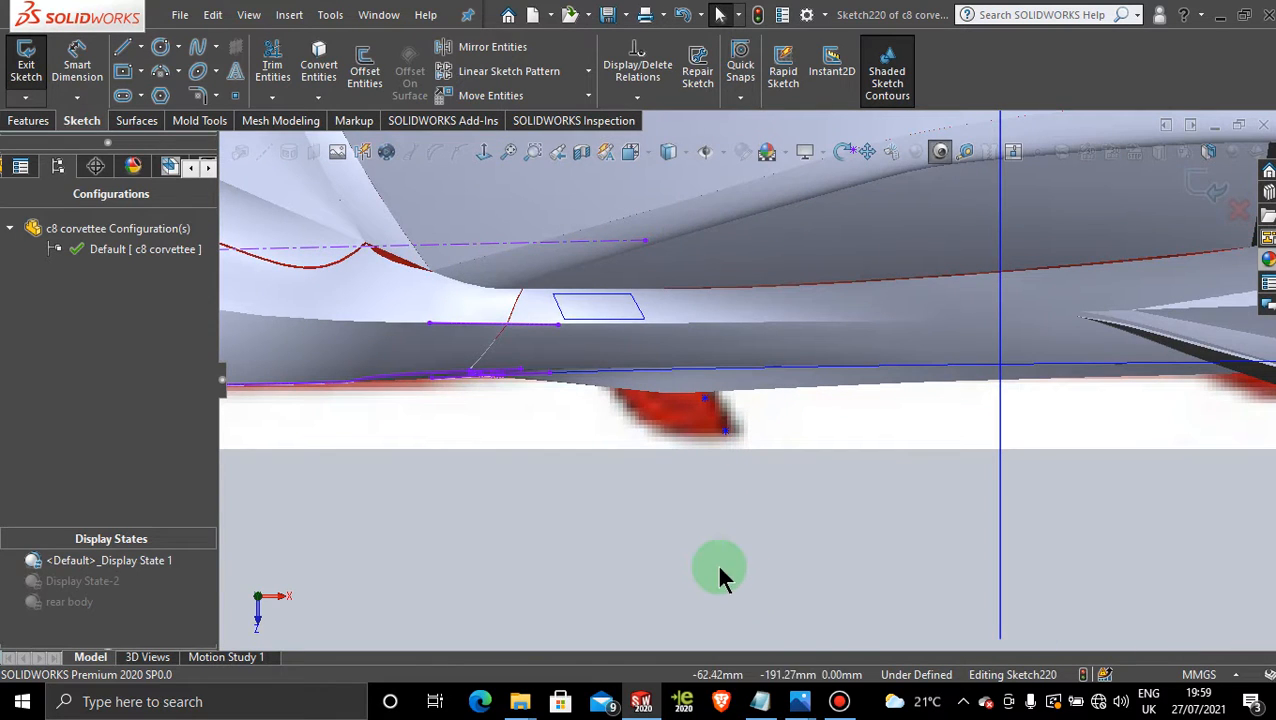
middle_click_drag(718, 578, 783, 489)
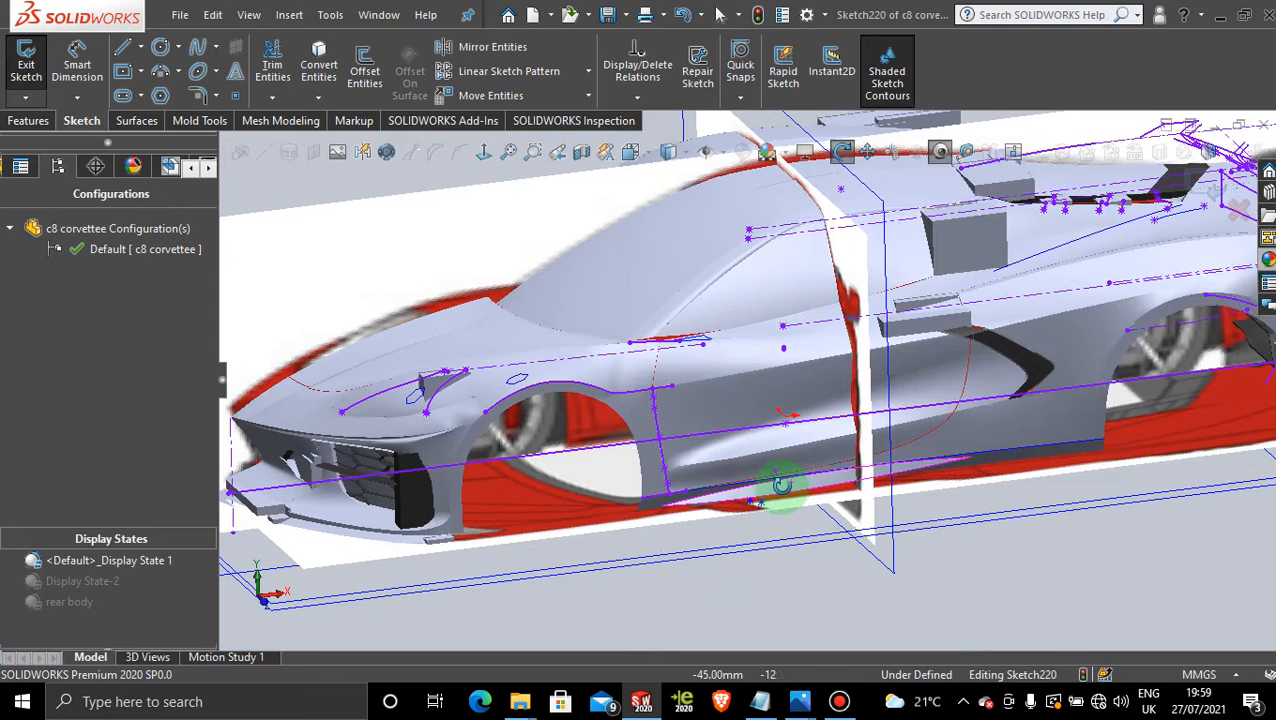
left_click(1196, 180)
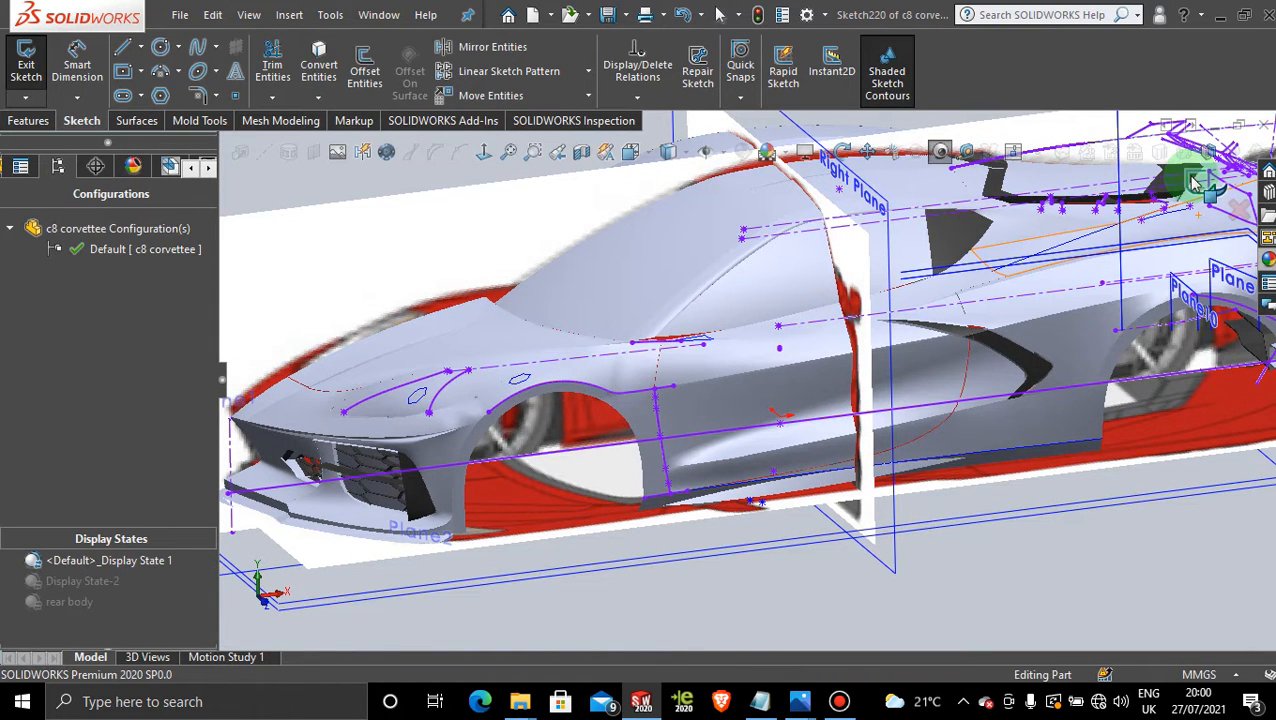
left_click(1195, 180)
left_click(108, 588)
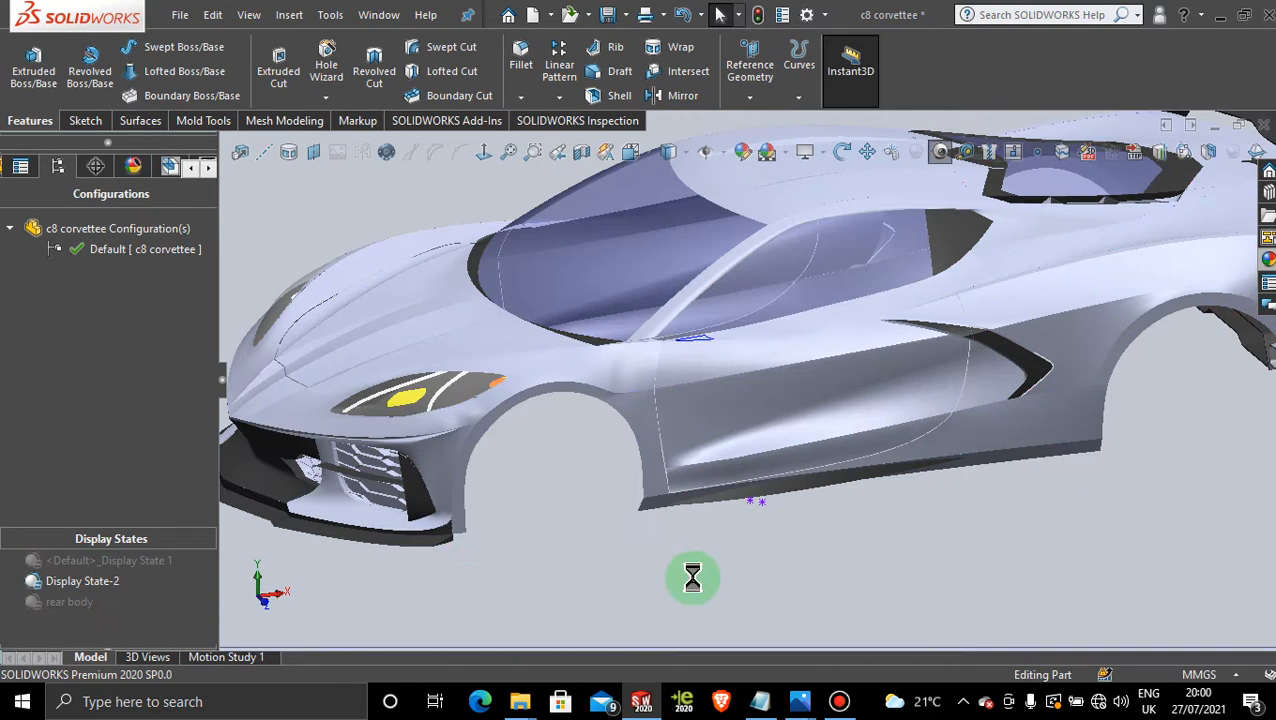
Start a 3D sketch and draw a vertical centerline from the inner sketch point up past the door's upper edge
left_click(93, 121)
left_click(26, 97)
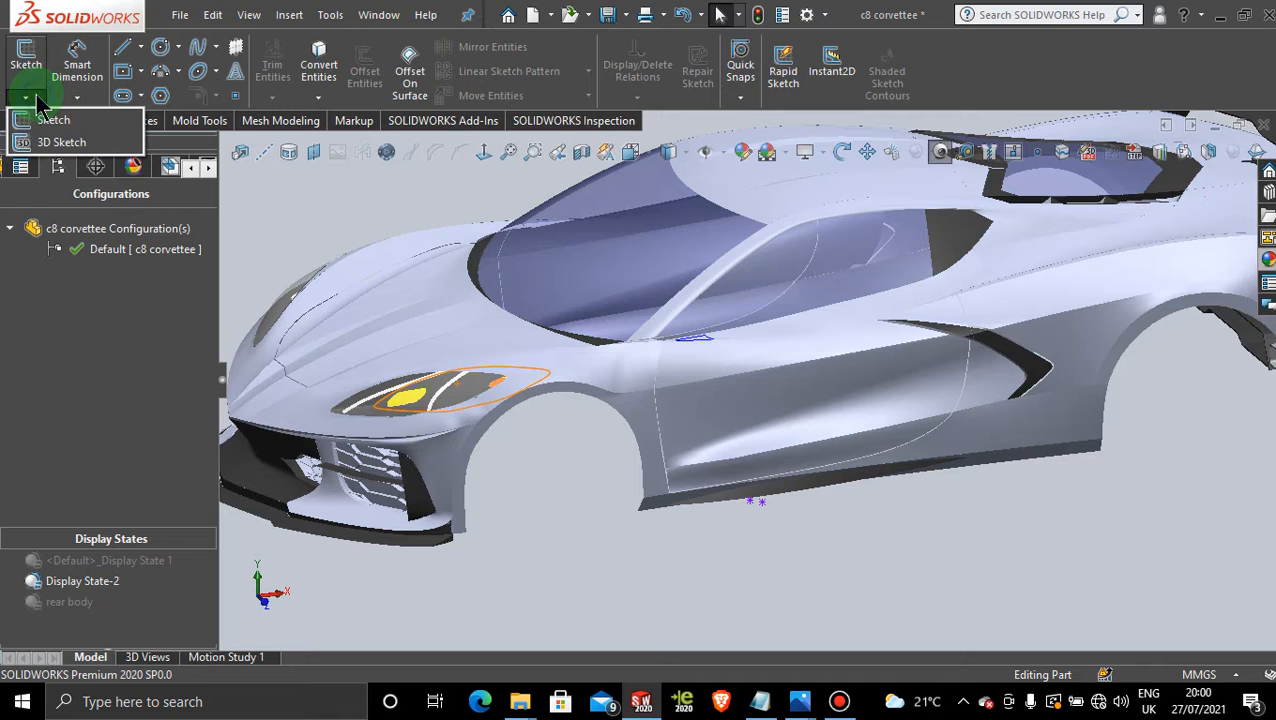
left_click(60, 137)
left_click(141, 47)
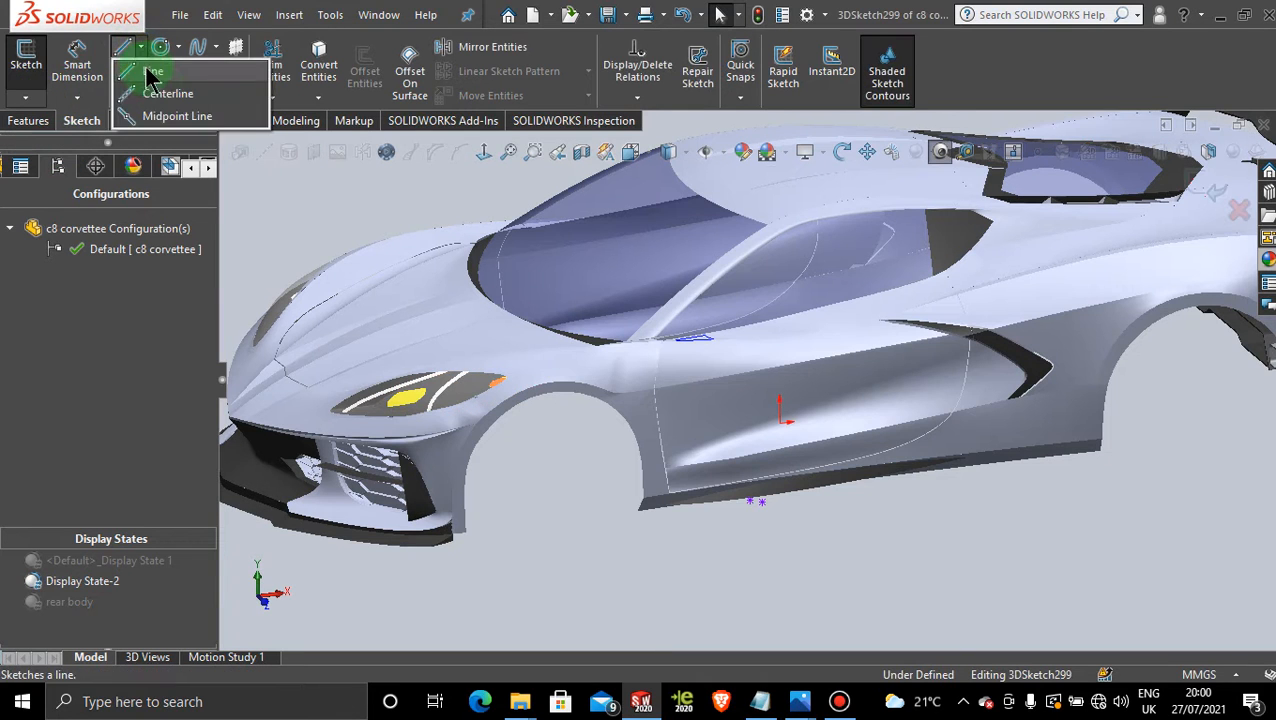
left_click(165, 91)
left_click(806, 521)
scroll(783, 447, "down", 3)
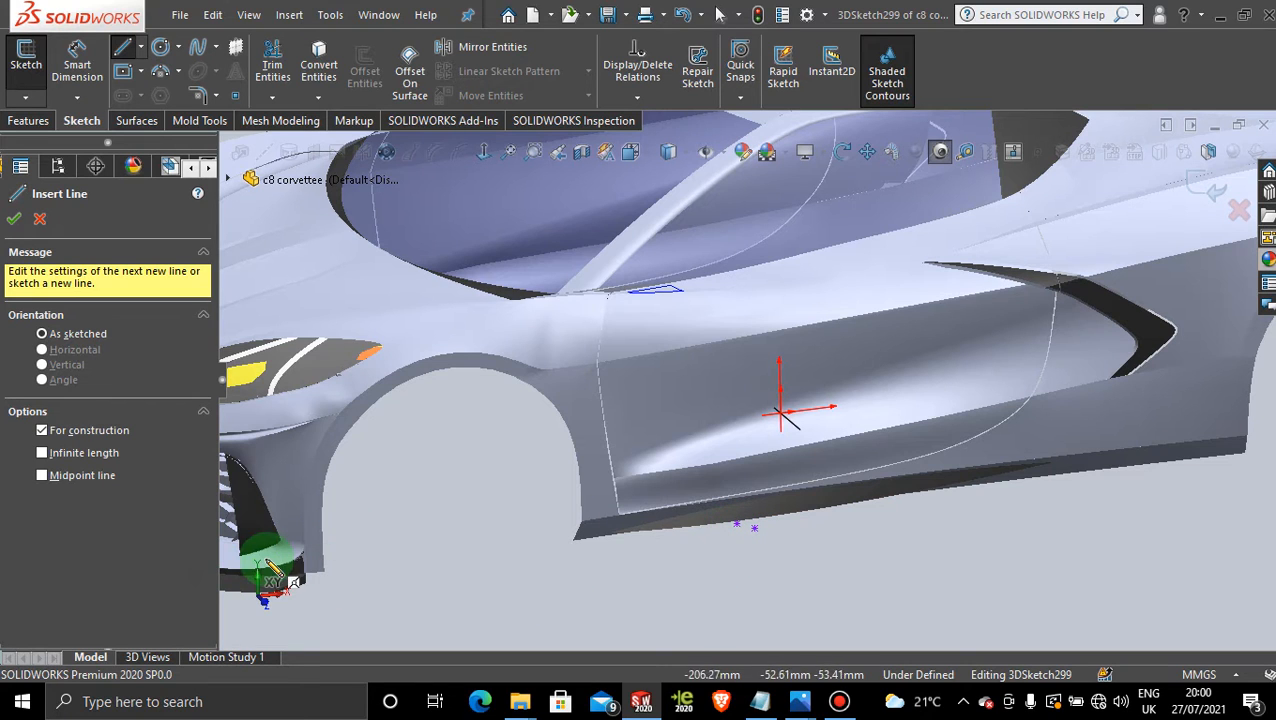
left_click(737, 524)
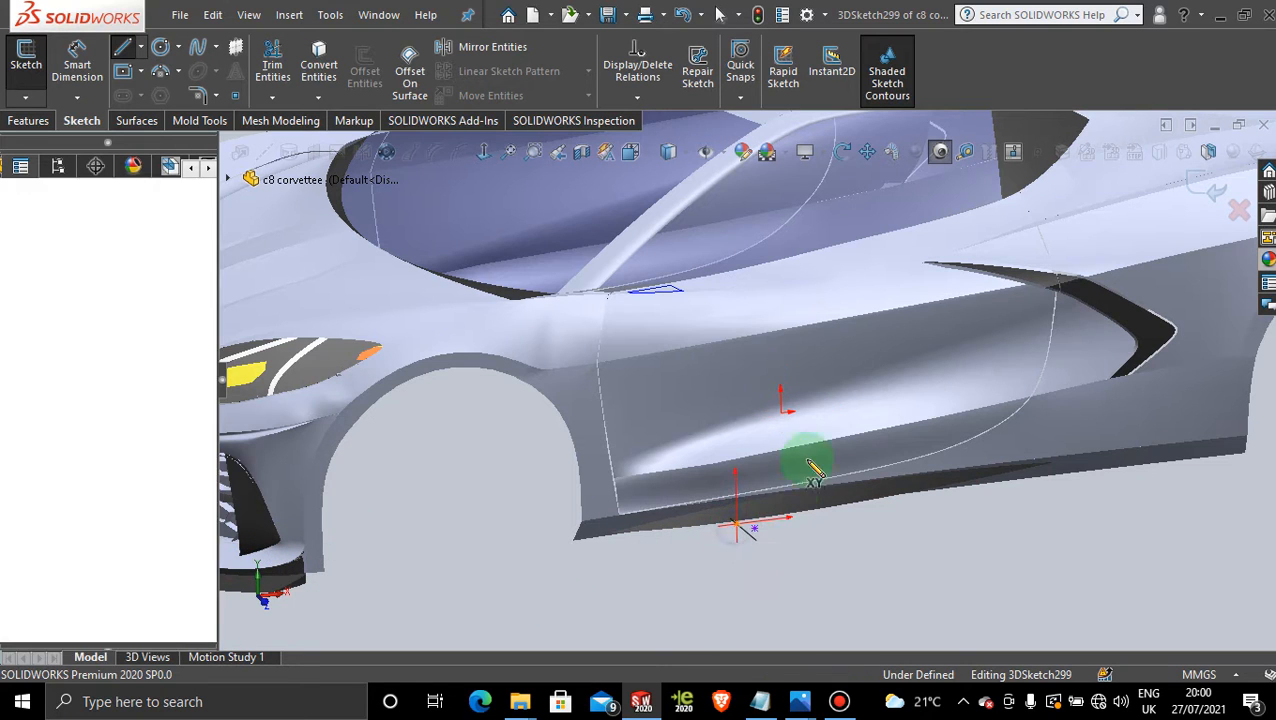
left_click(729, 207)
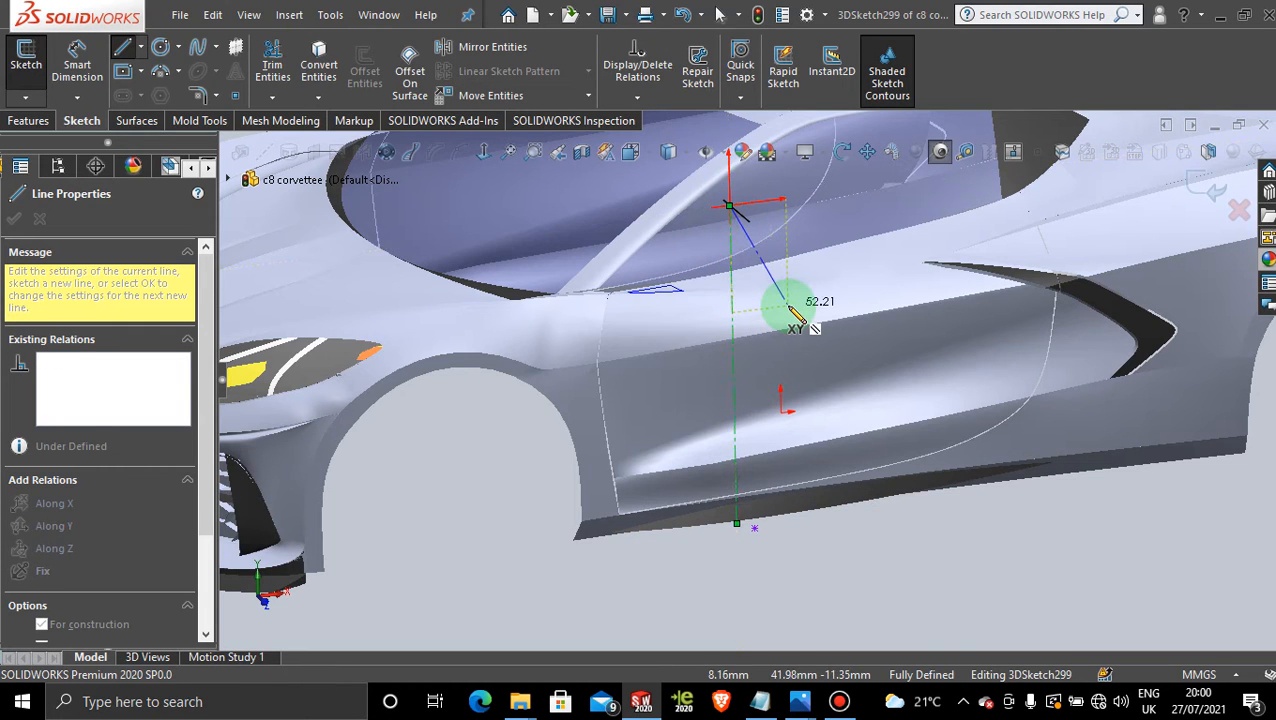
key("Escape")
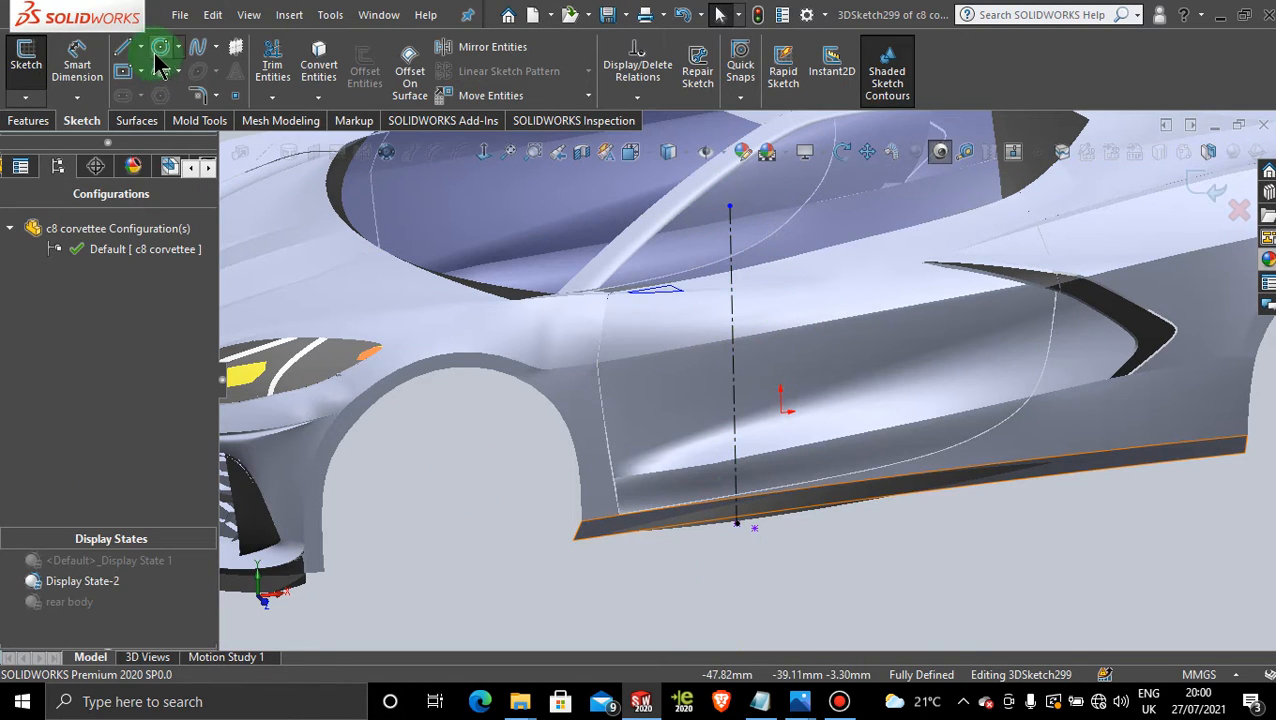
Draw a second vertical centerline, about 142 mm long, upward from the outer sketch point
left_click(140, 47)
left_click(157, 91)
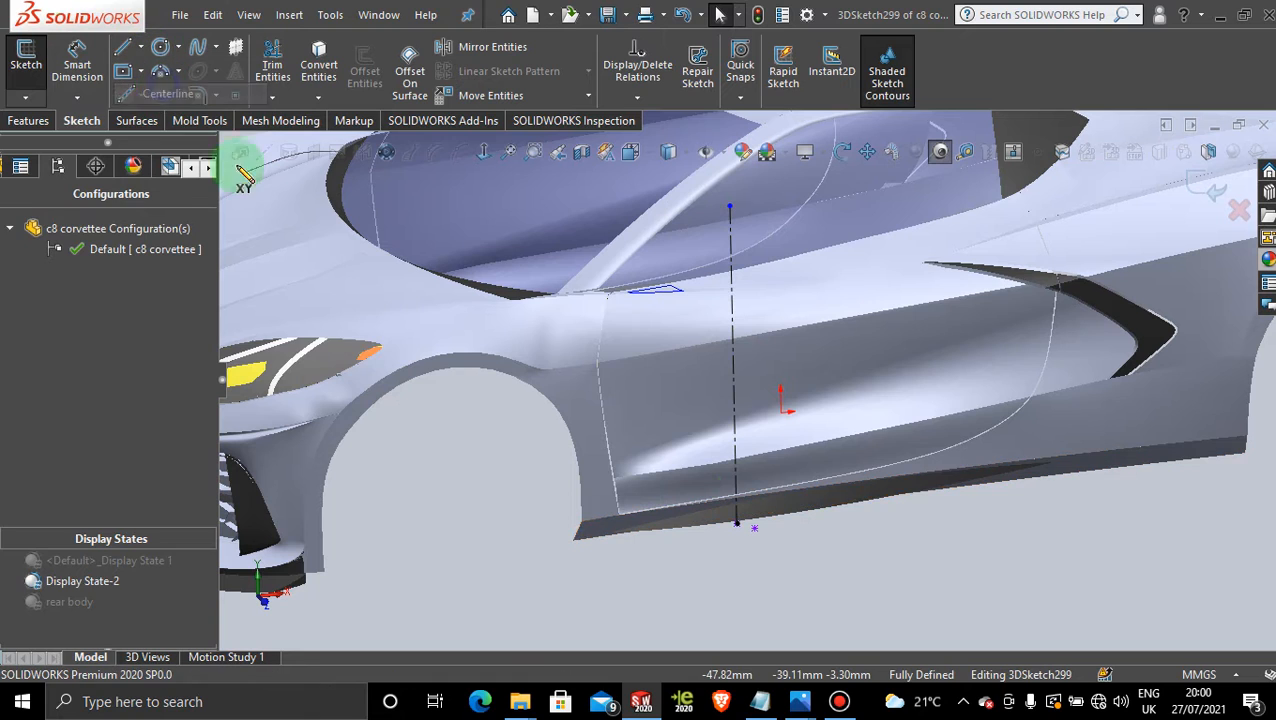
left_click(754, 523)
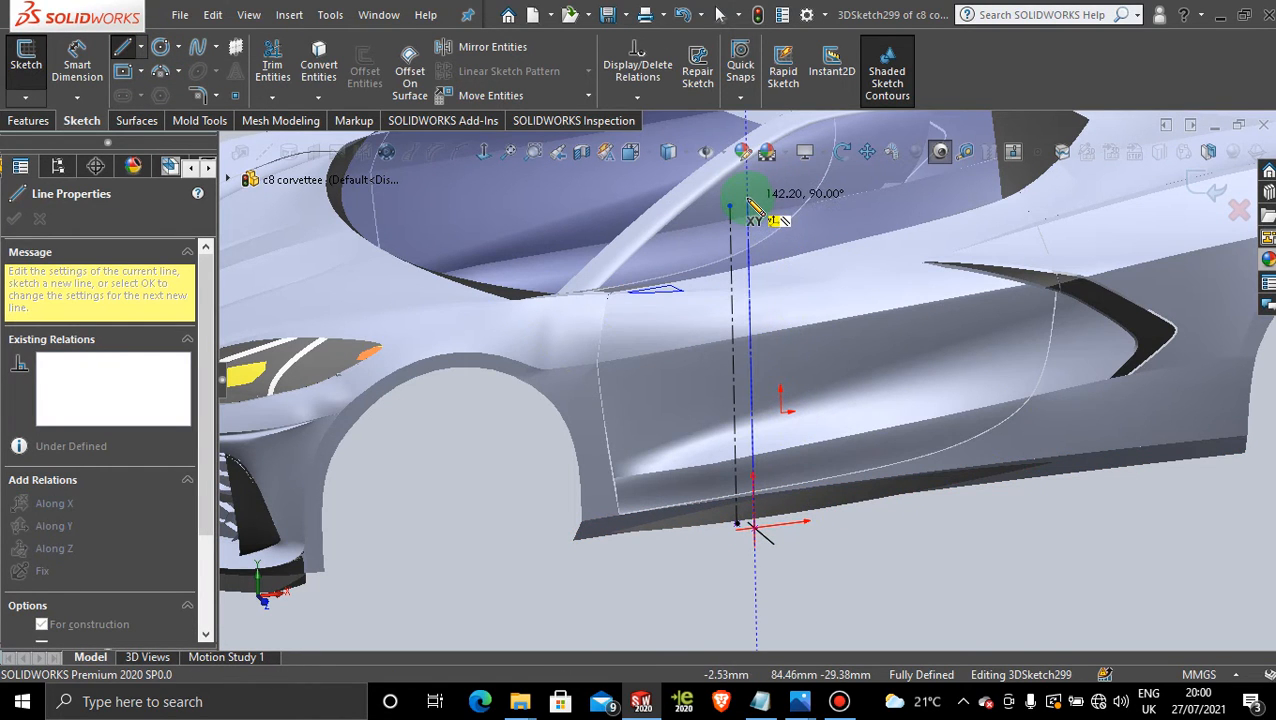
left_click(748, 198)
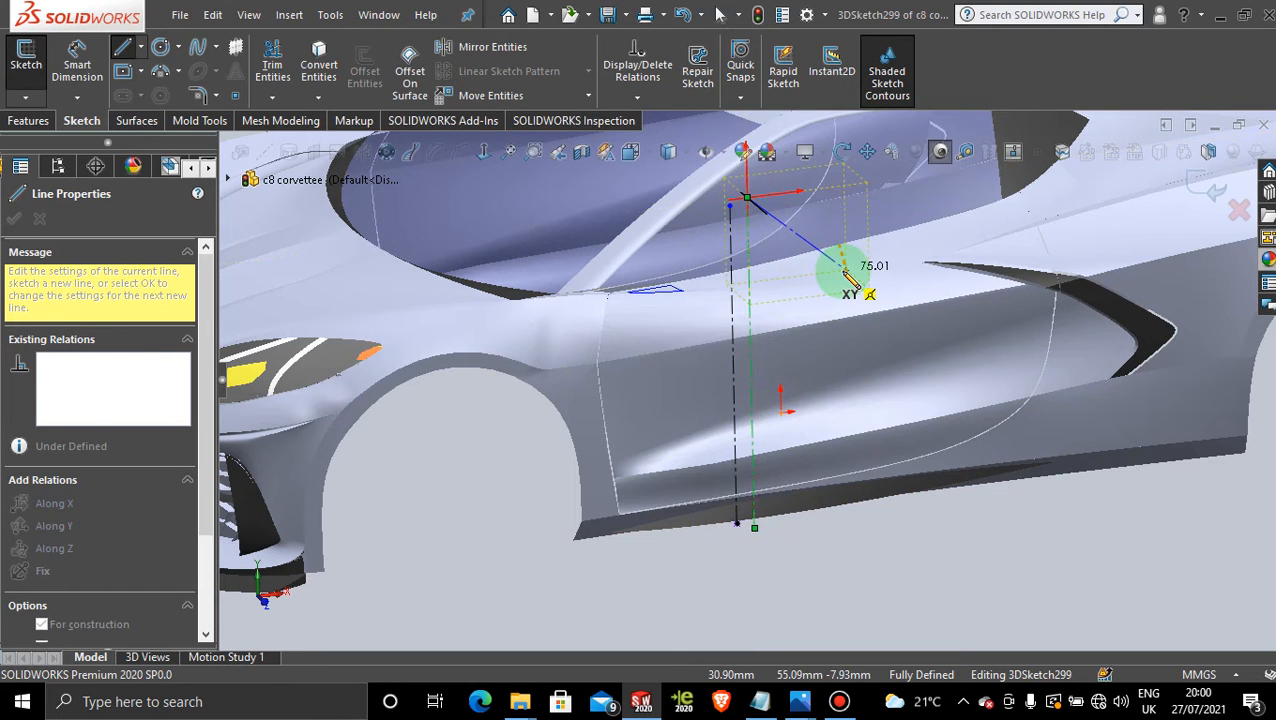
key("Escape")
key("Escape")
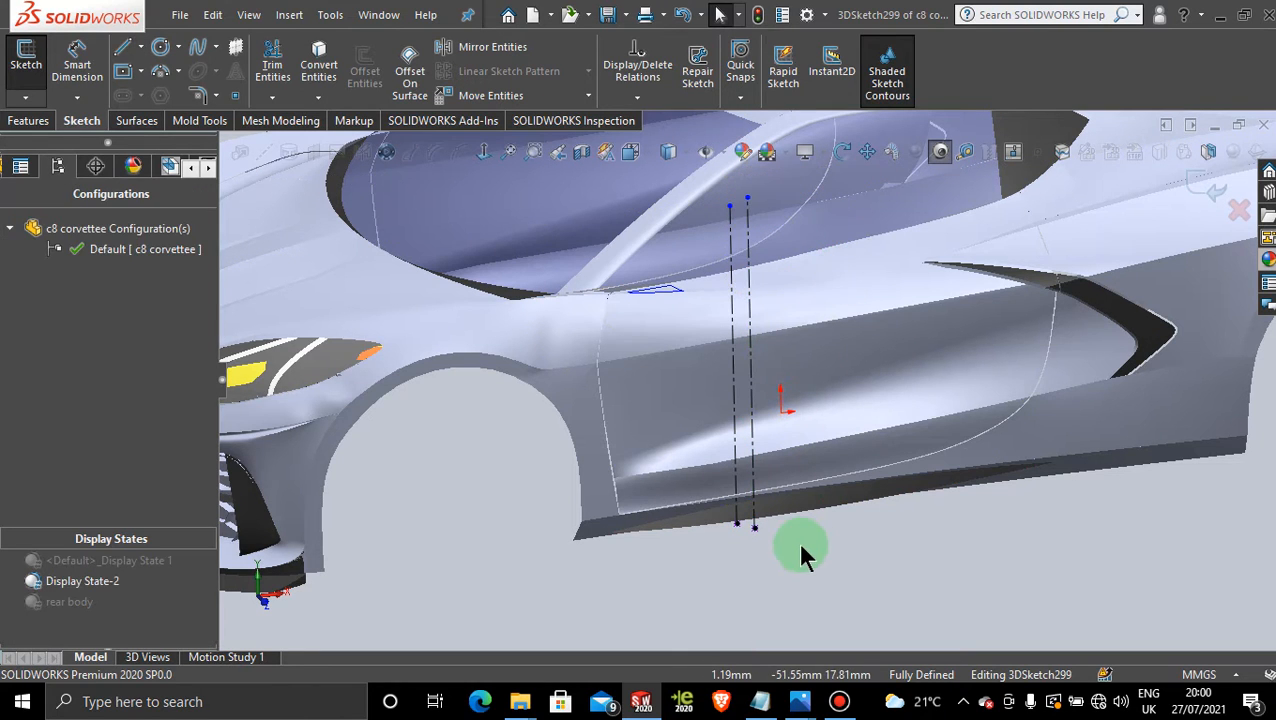
Connect the two vertical centerlines with a short centerline about 9.4 mm long, slightly below the height of the projected parallelogram
key("z")
key("z")
key("z")
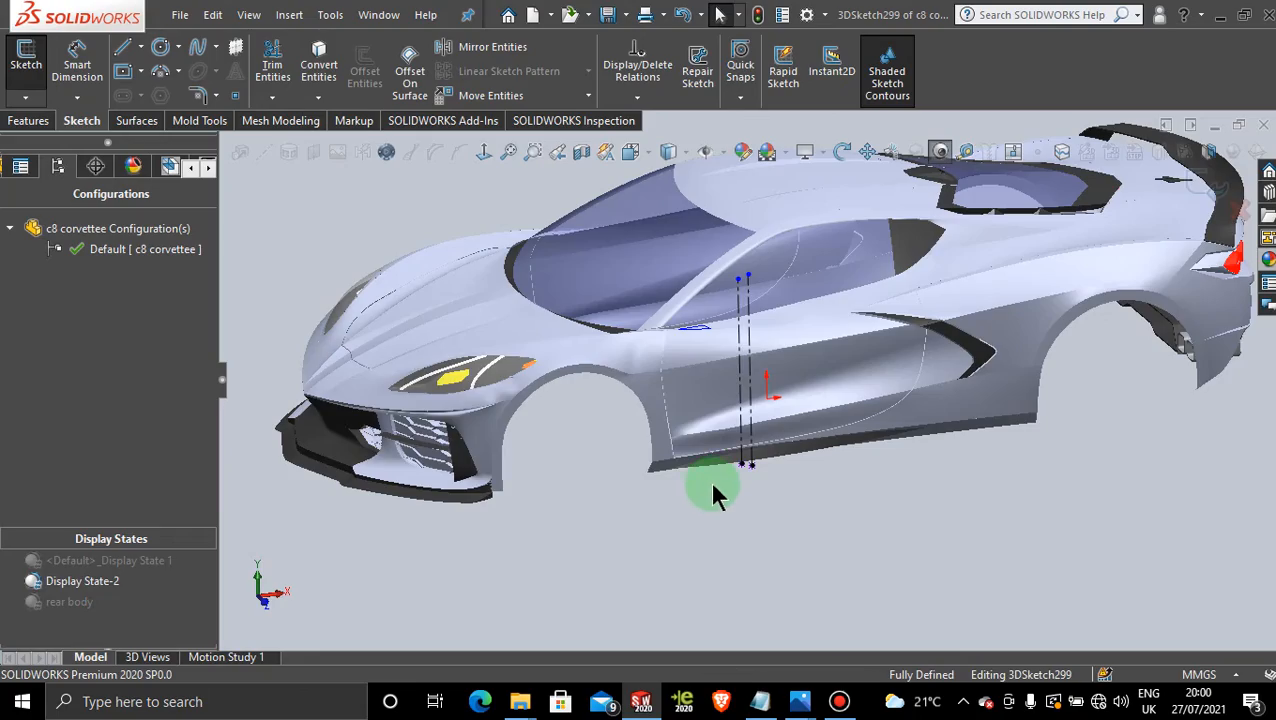
middle_click_drag(712, 484, 706, 583)
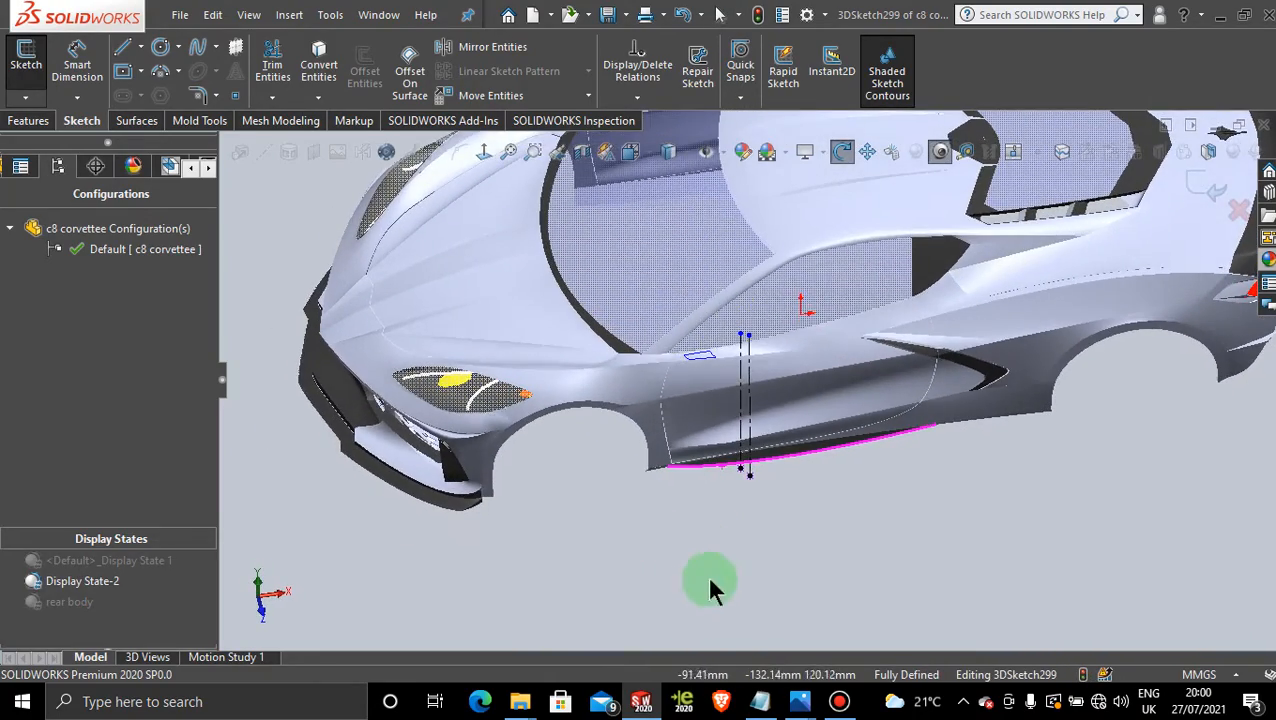
scroll(779, 360, "down", 5)
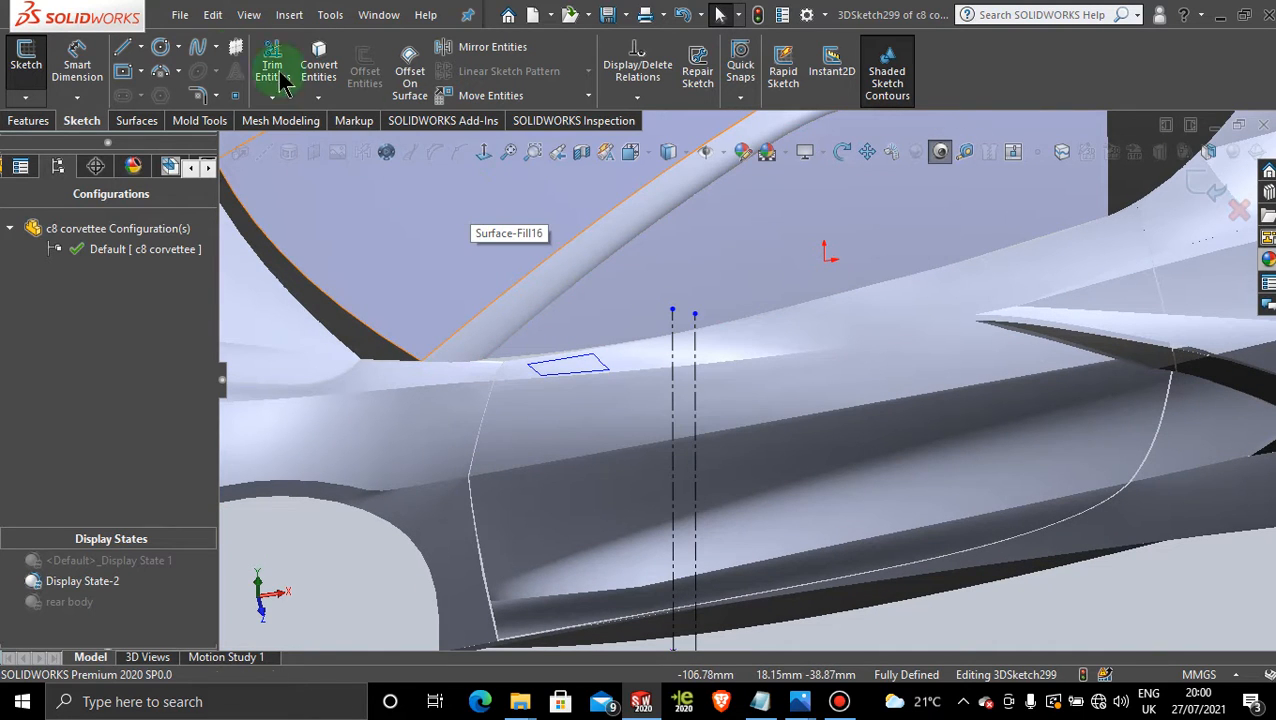
left_click(140, 47)
left_click(160, 100)
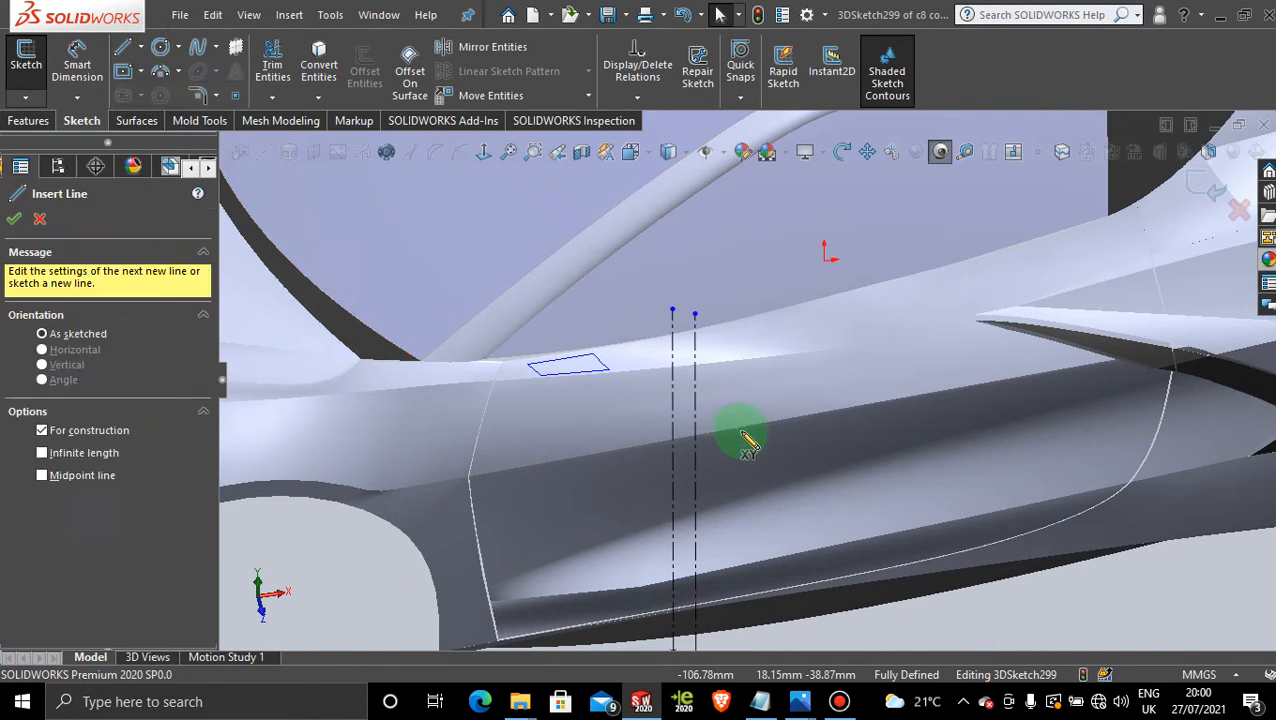
left_click(697, 389)
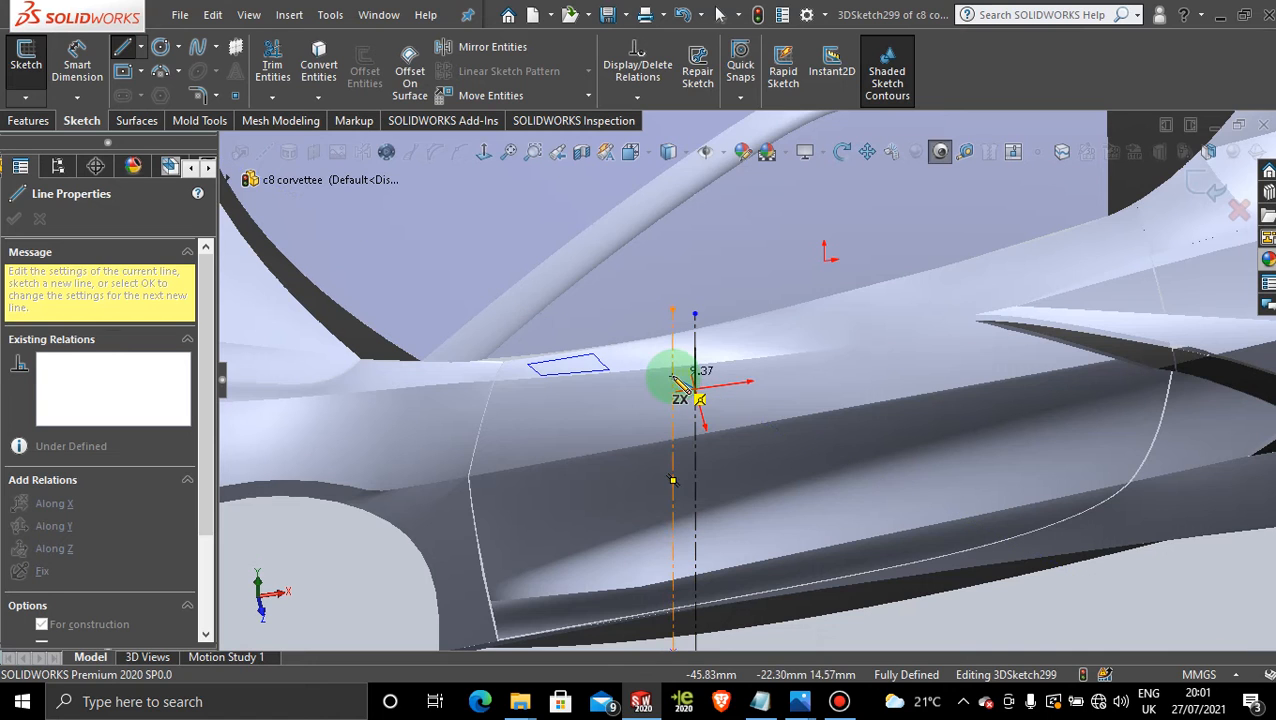
left_click(673, 378)
key("Escape")
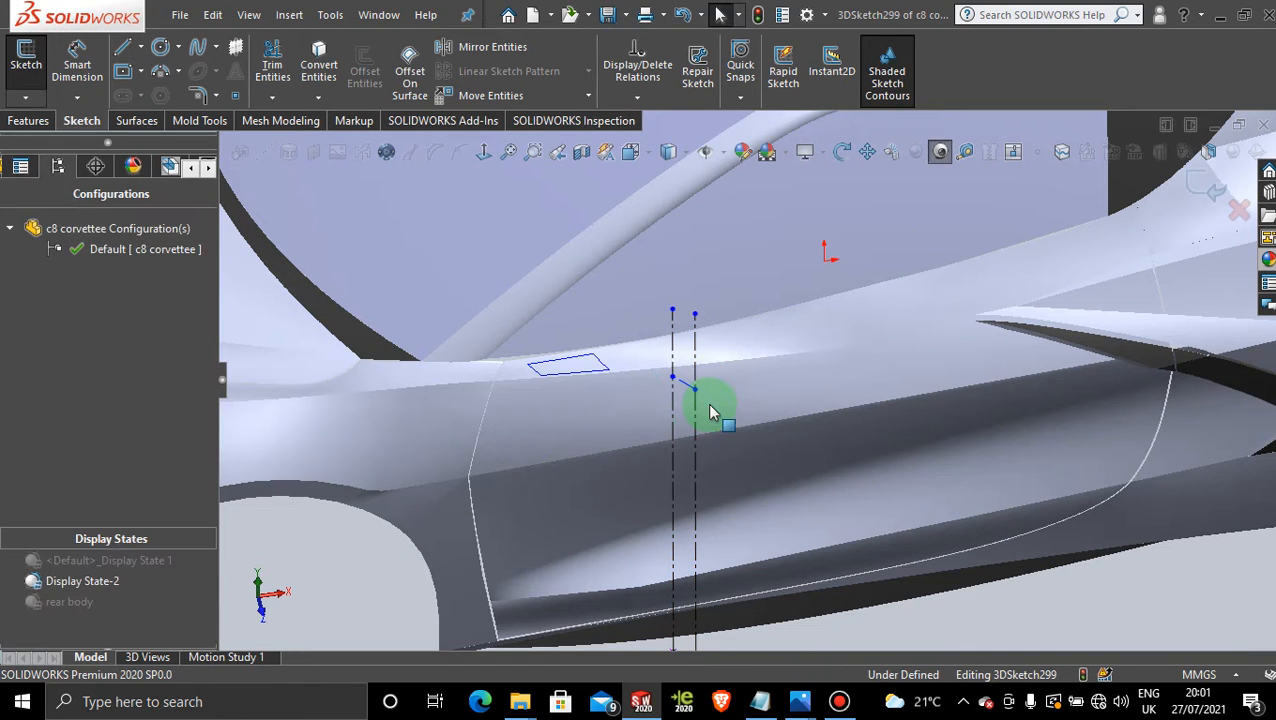
Try to draw a centerline about 9 mm long from the midpoint of the short connecting centerline
scroll(686, 388, "down", 4)
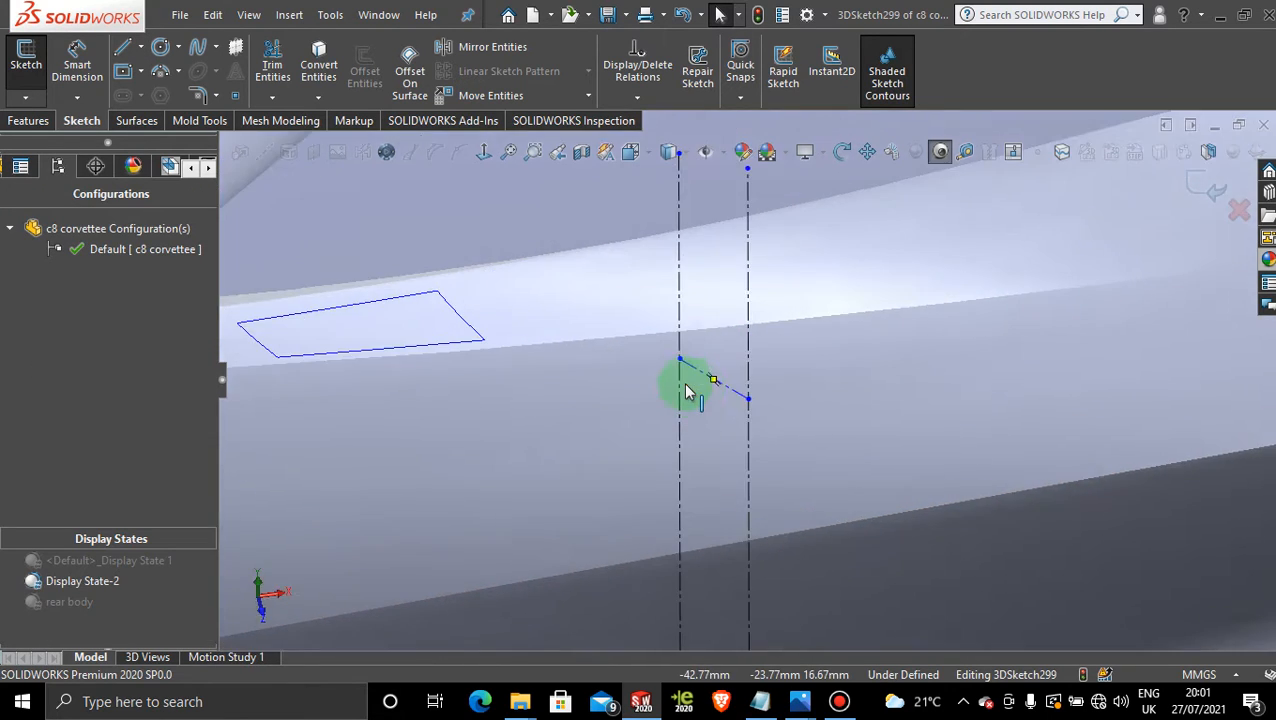
left_click(721, 386)
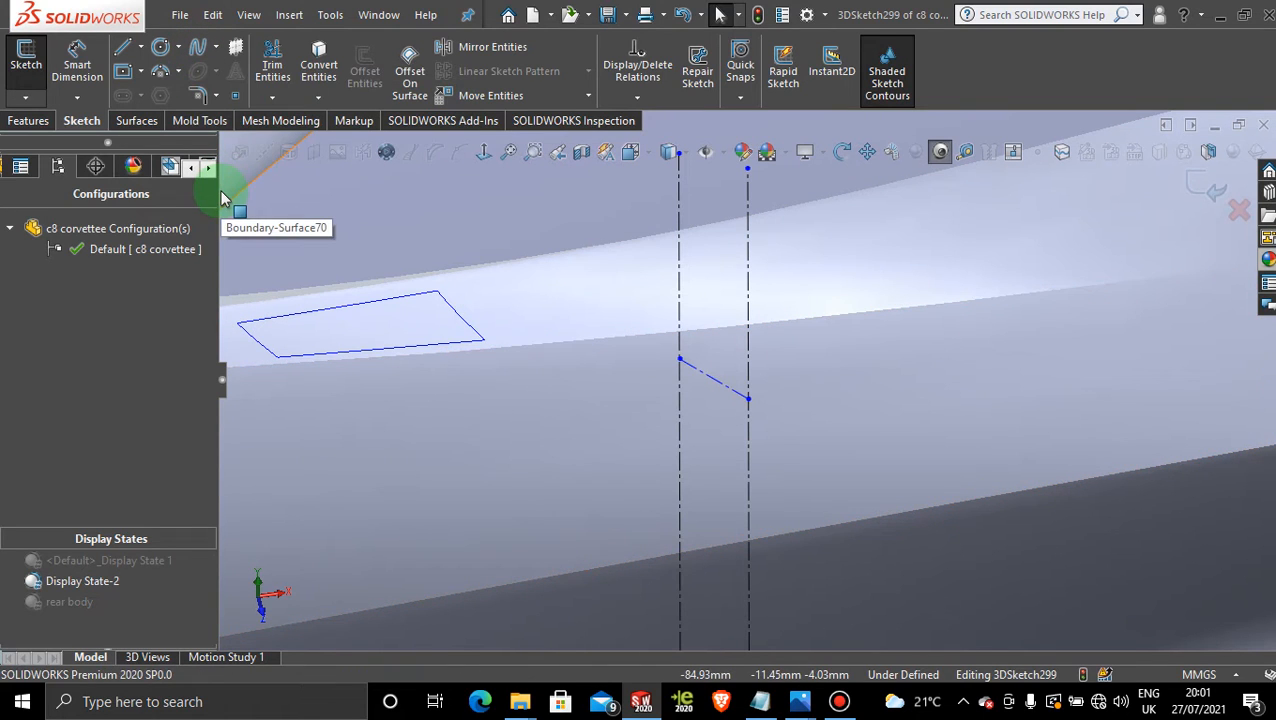
left_click(141, 47)
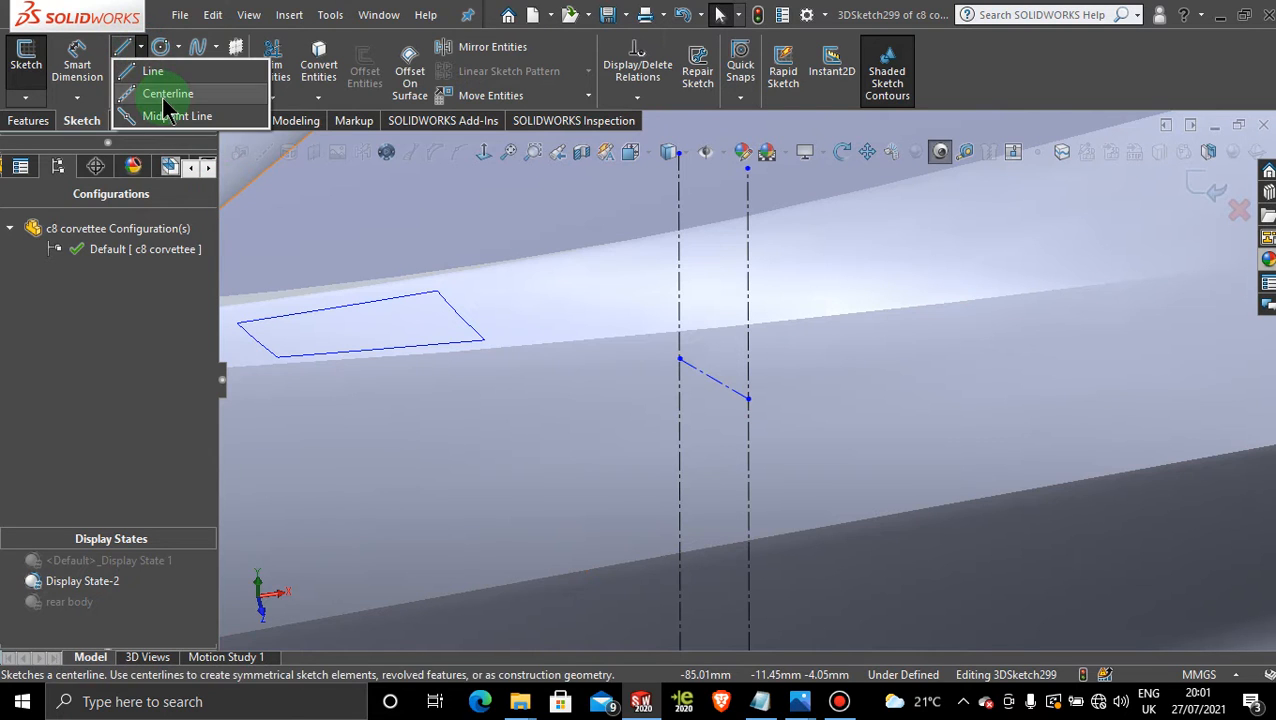
left_click(170, 94)
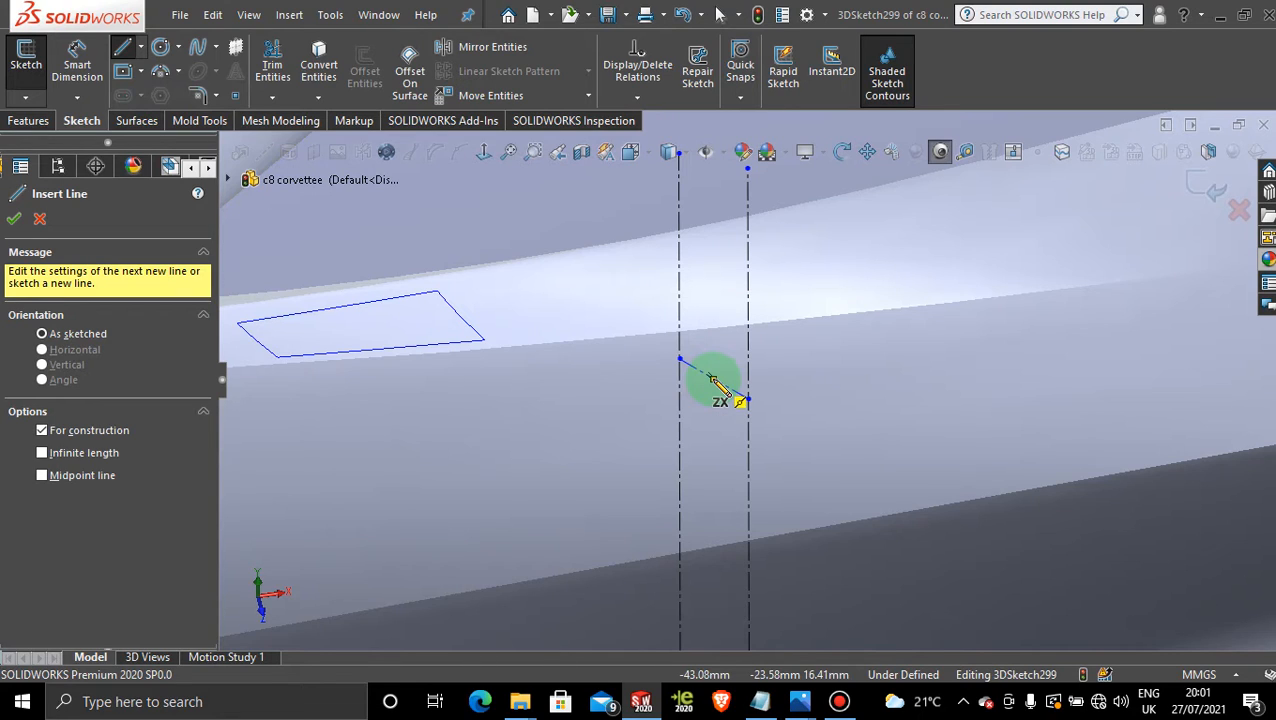
left_click(712, 379)
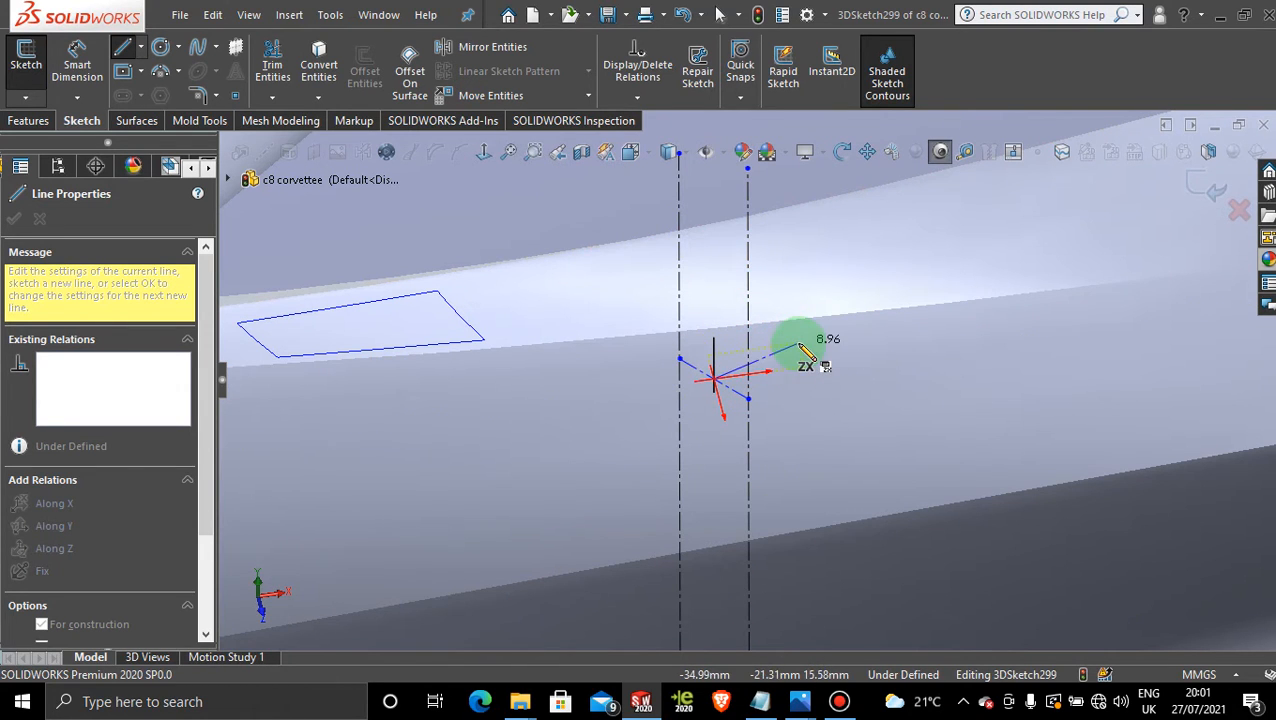
left_click(798, 344)
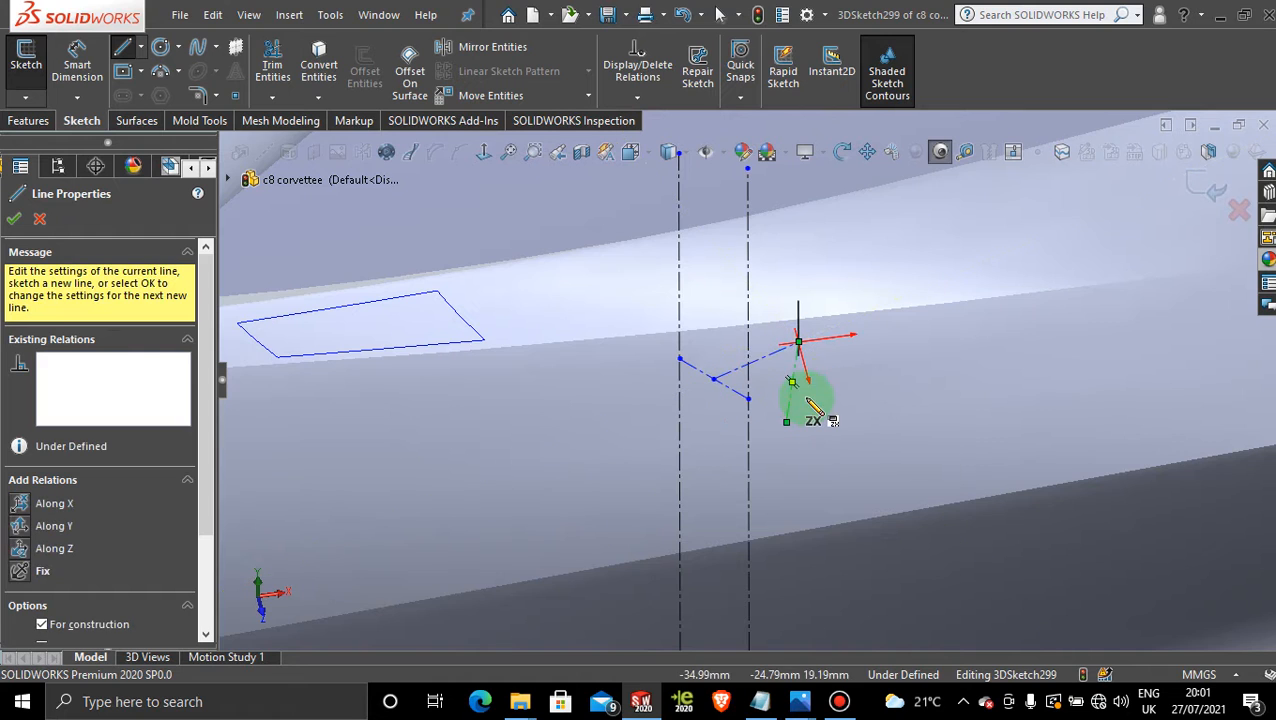
left_click(810, 405)
key("Escape")
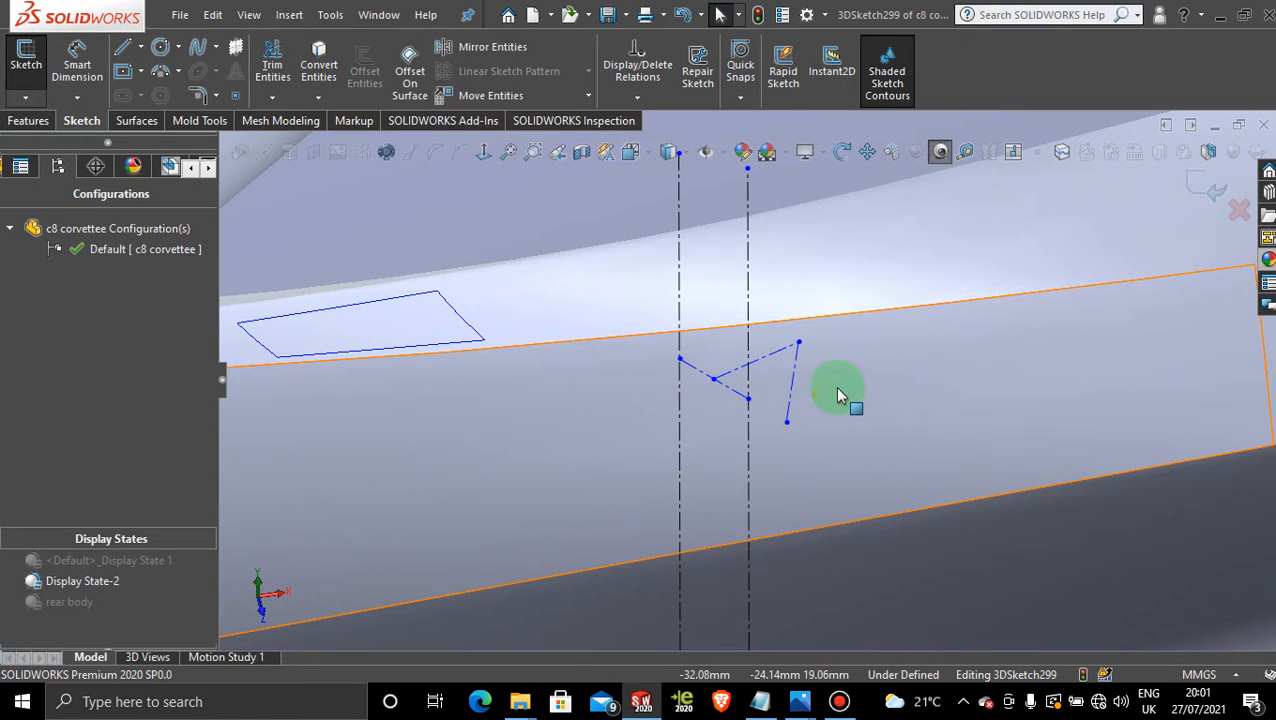
key("ctrl+z")
key("ctrl+z")
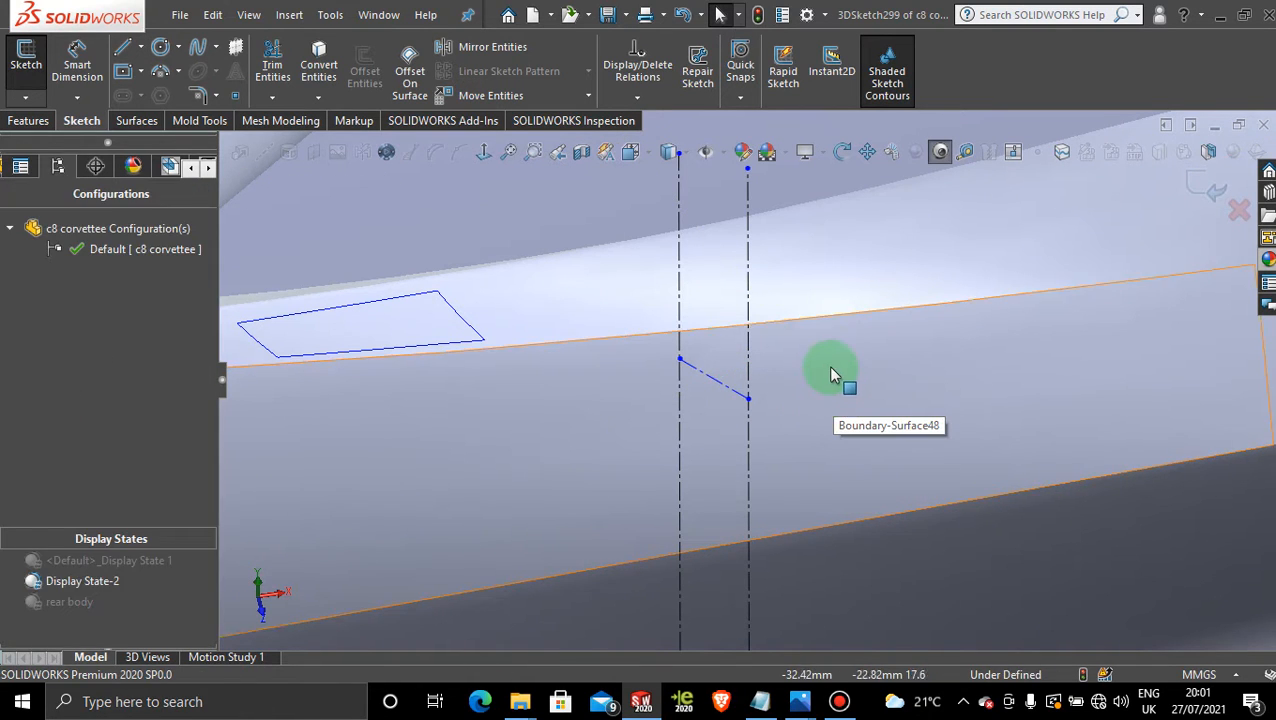
Looking down on the door, draw a centerline about 5.7 mm long from the midpoint of the short connecting centerline, roughly square to it
mouse_move(843, 361)
middle_mouse_down()
mouse_move(820, 411)
mouse_move(829, 510)
mouse_move(787, 490)
mouse_move(817, 576)
mouse_move(785, 570)
middle_mouse_up()
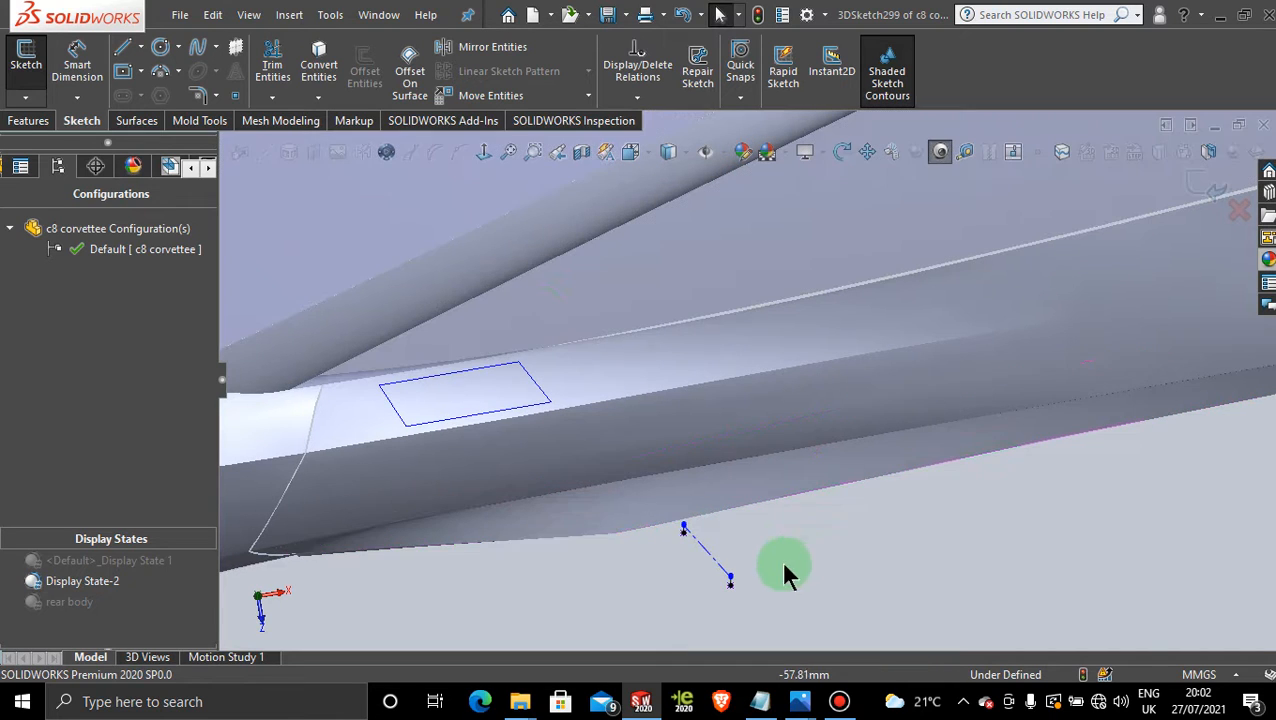
left_click(146, 47)
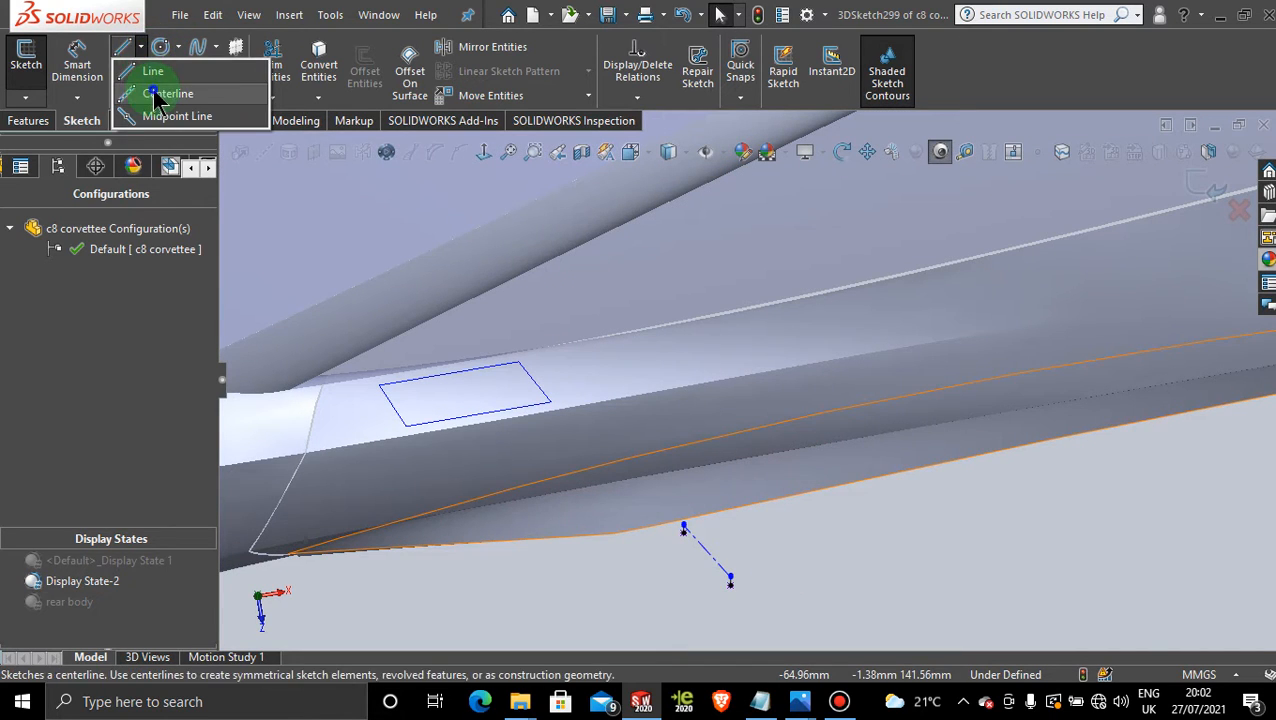
left_click(153, 91)
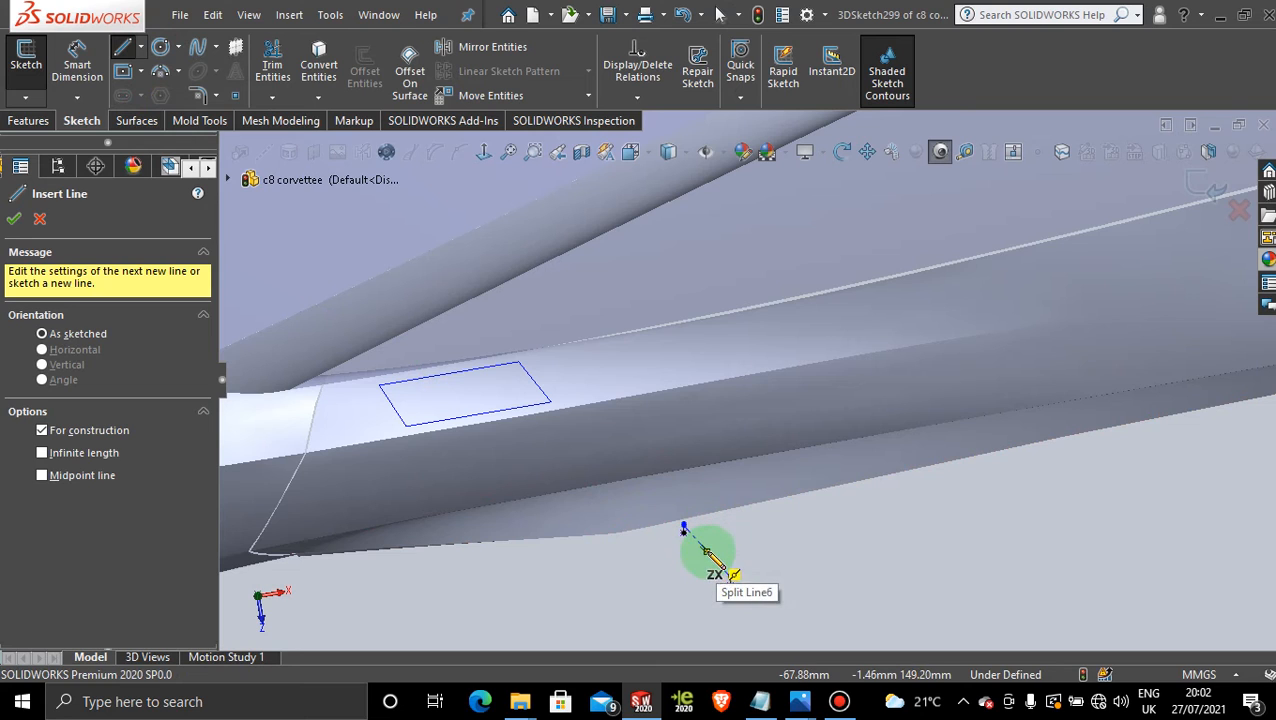
left_click(684, 528)
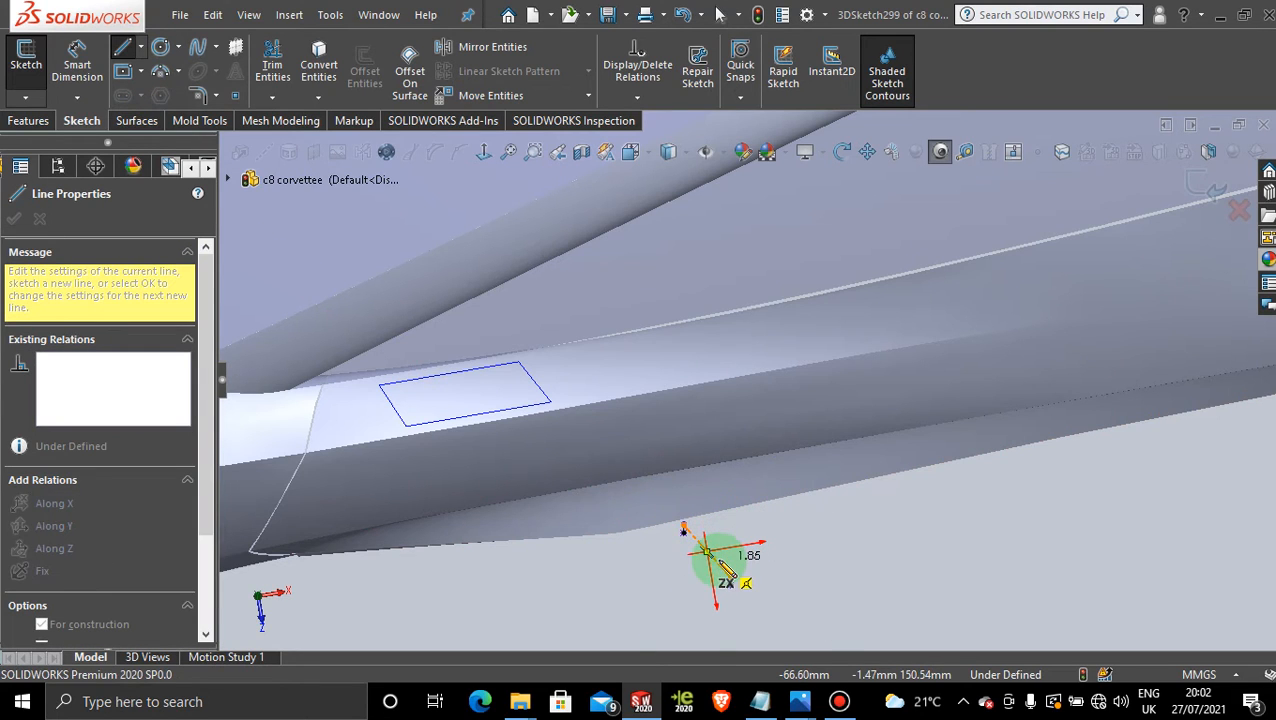
left_click(728, 578)
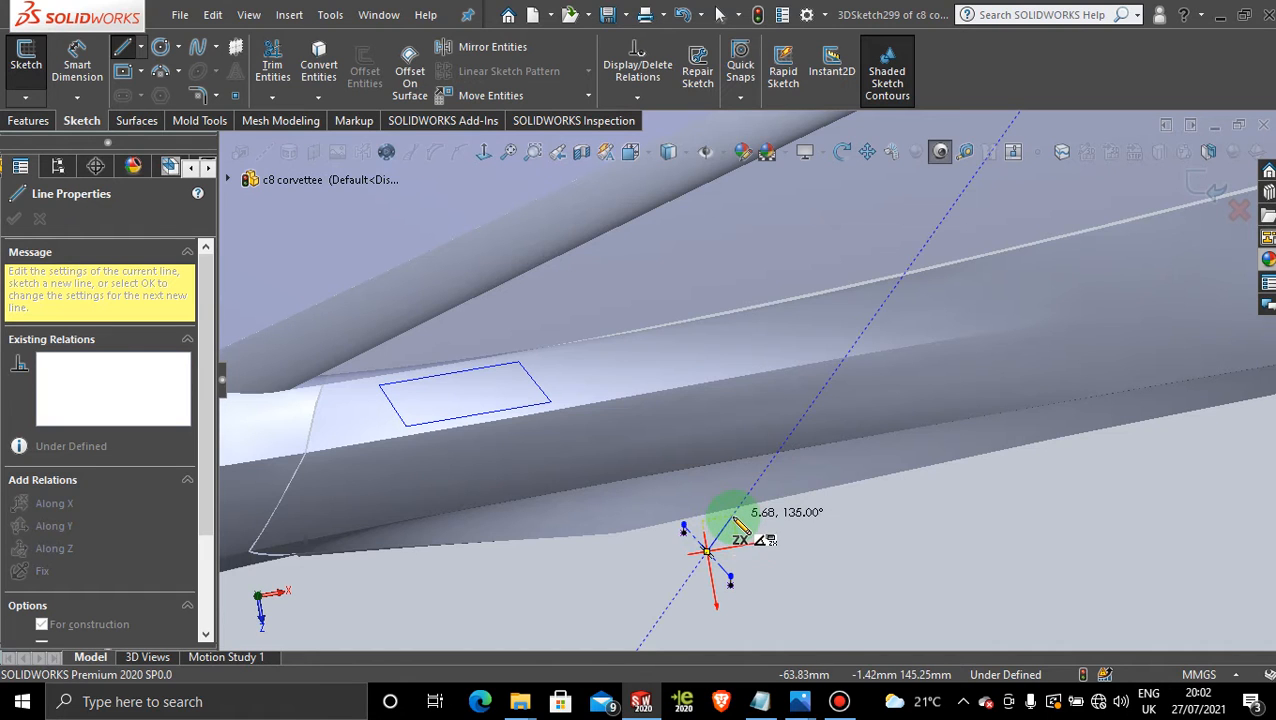
left_click(706, 550)
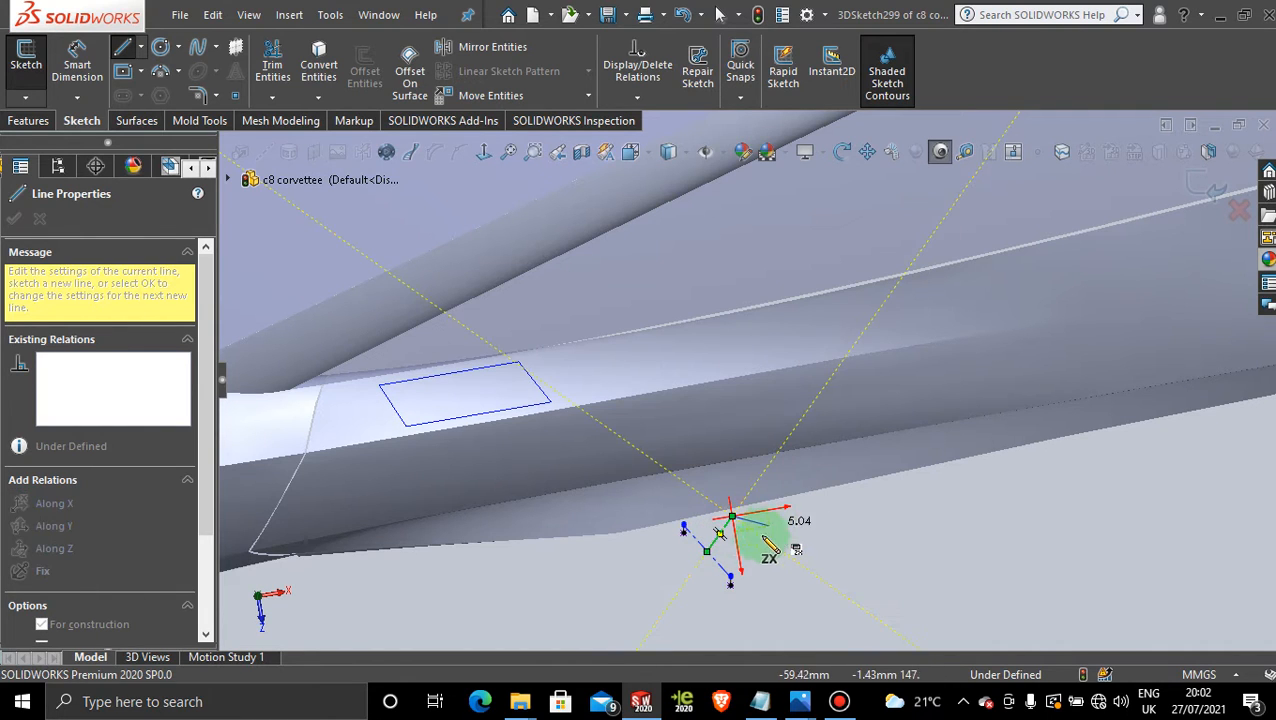
key("Escape")
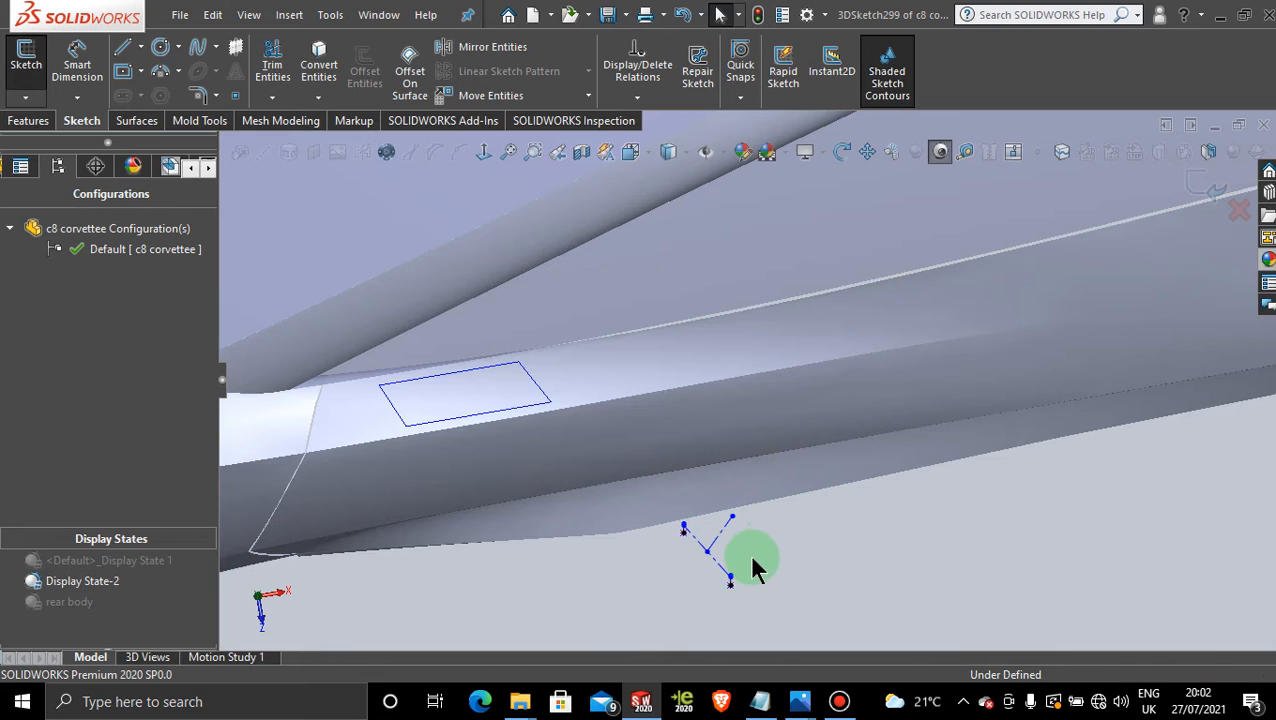
Shift the new centerline's free endpoint slightly outward and make the line perpendicular to the short connecting centerline
middle_click_drag(746, 561, 755, 568)
scroll(755, 568, "down", 3)
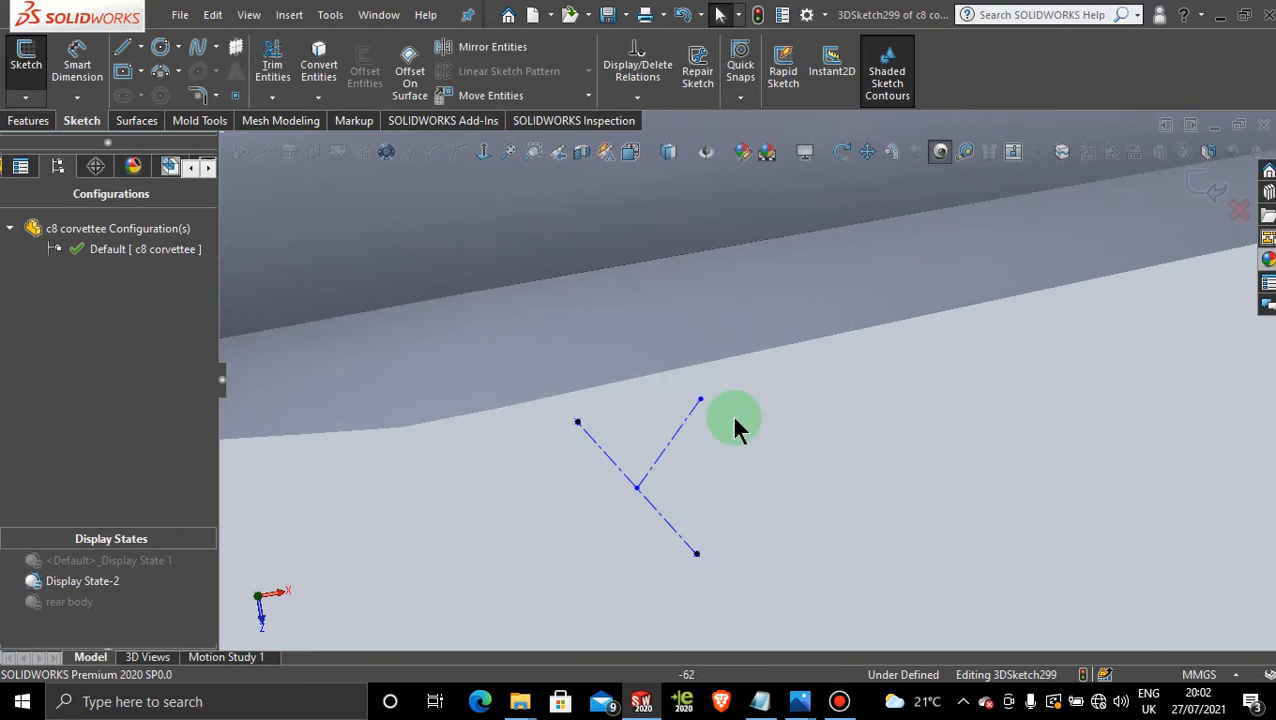
left_click_drag(704, 398, 716, 420)
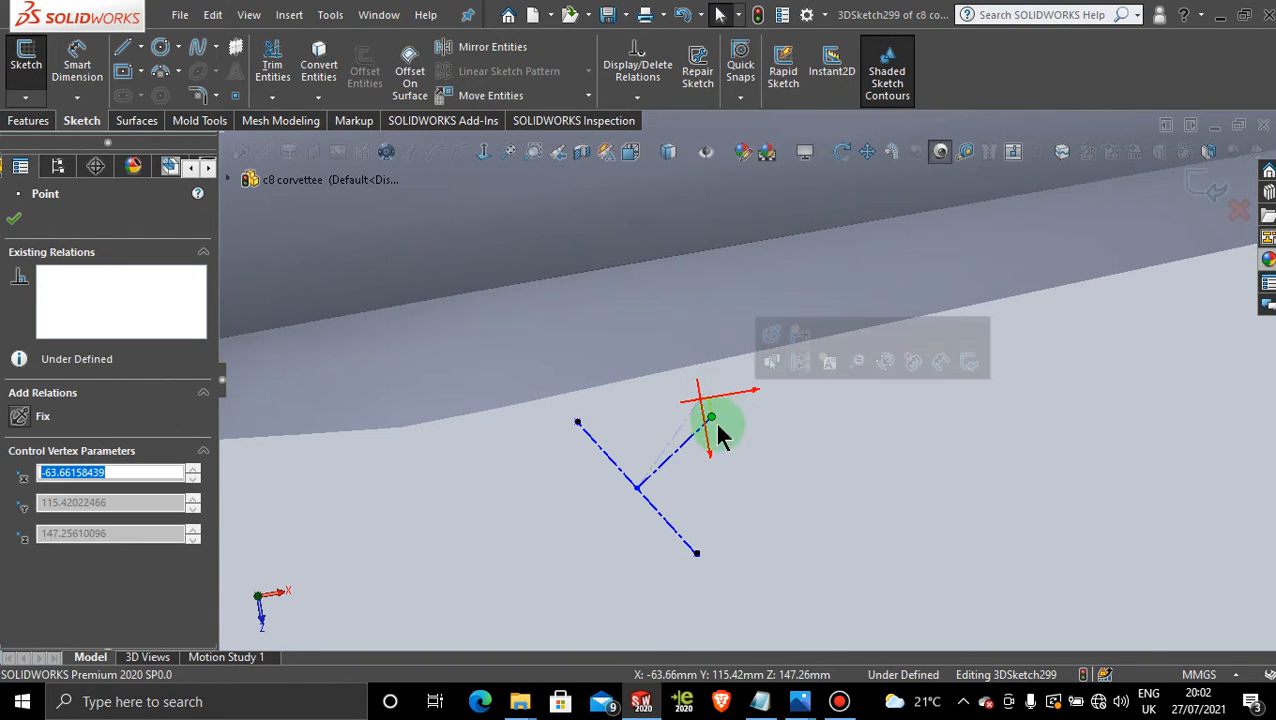
left_click(679, 459)
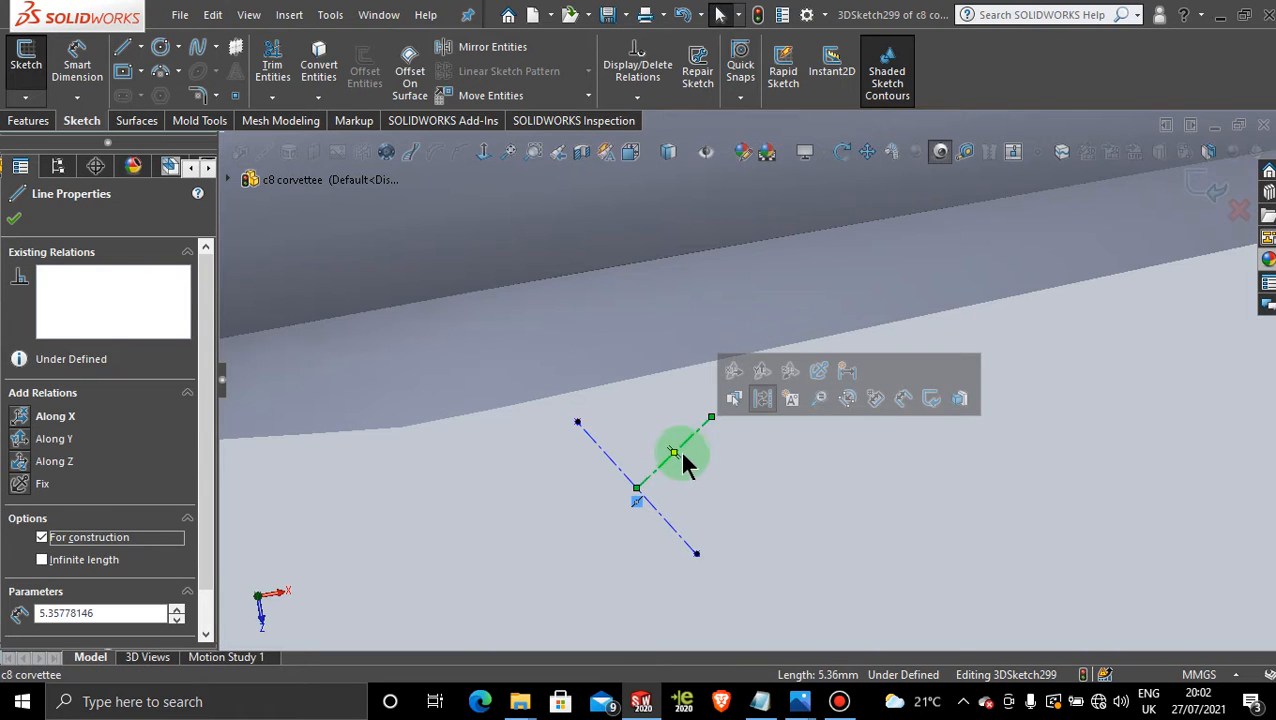
left_click(669, 531, "ctrl")
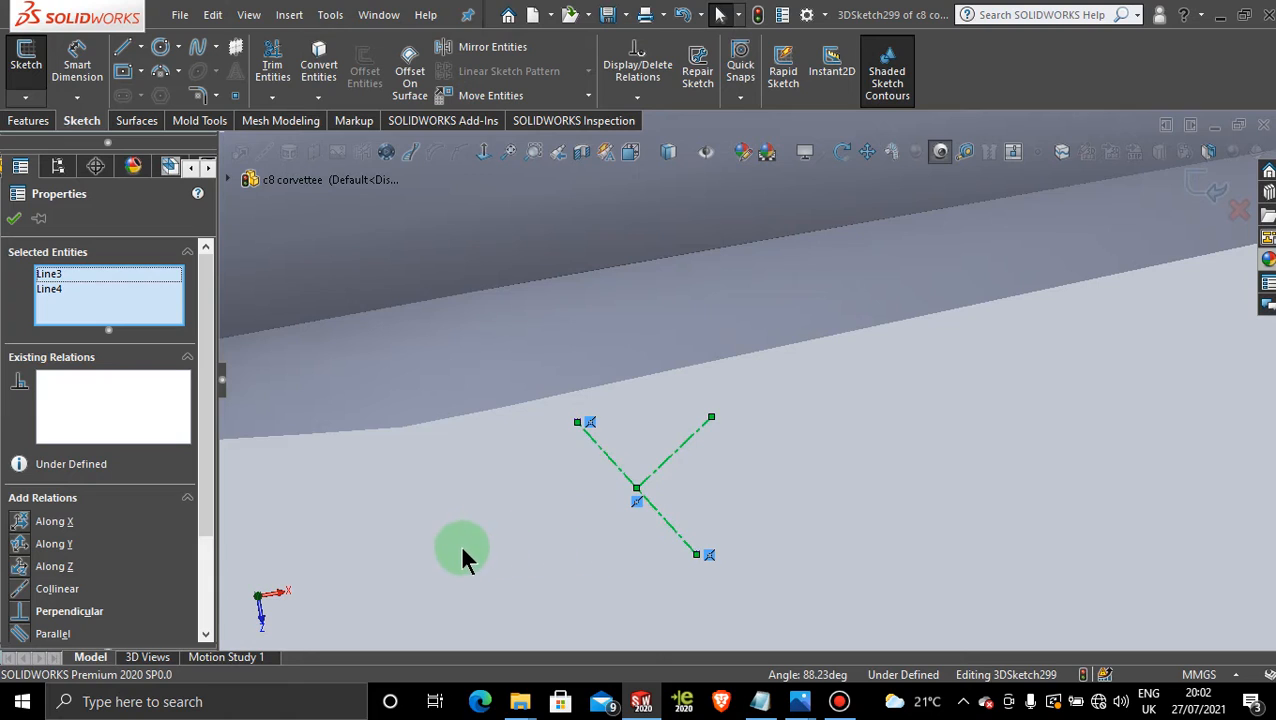
left_click(36, 609)
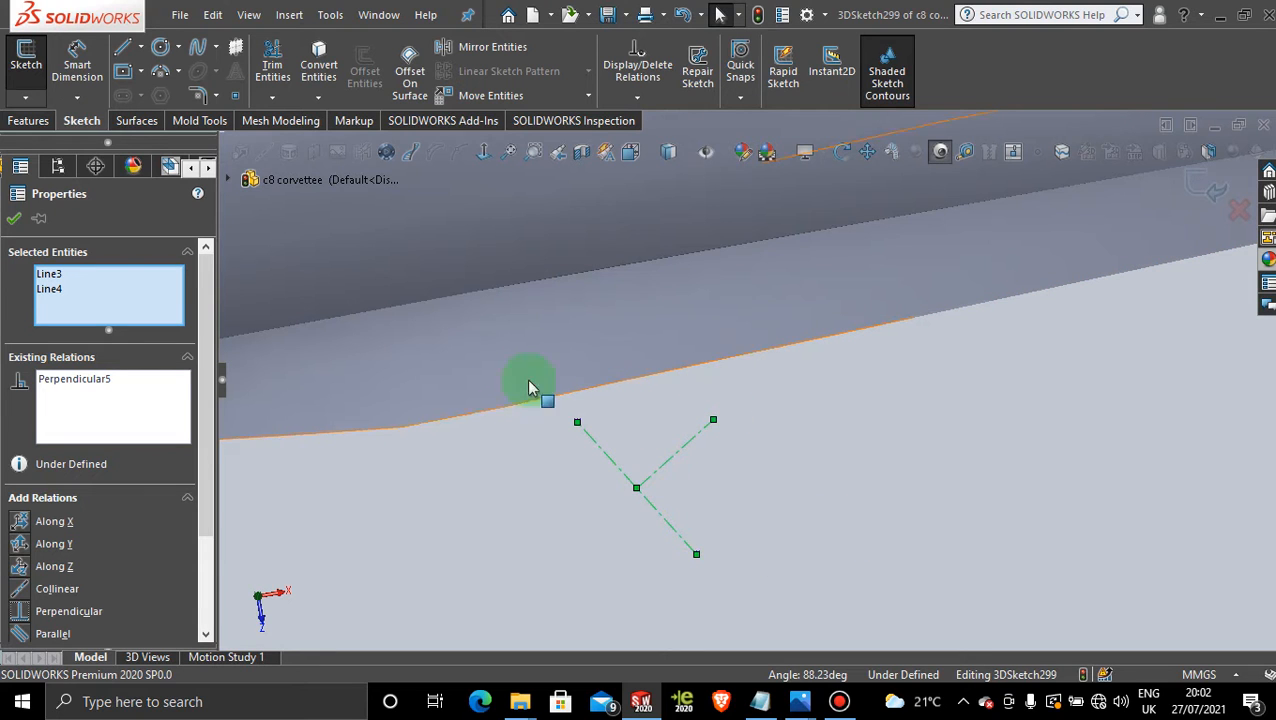
left_click(14, 218)
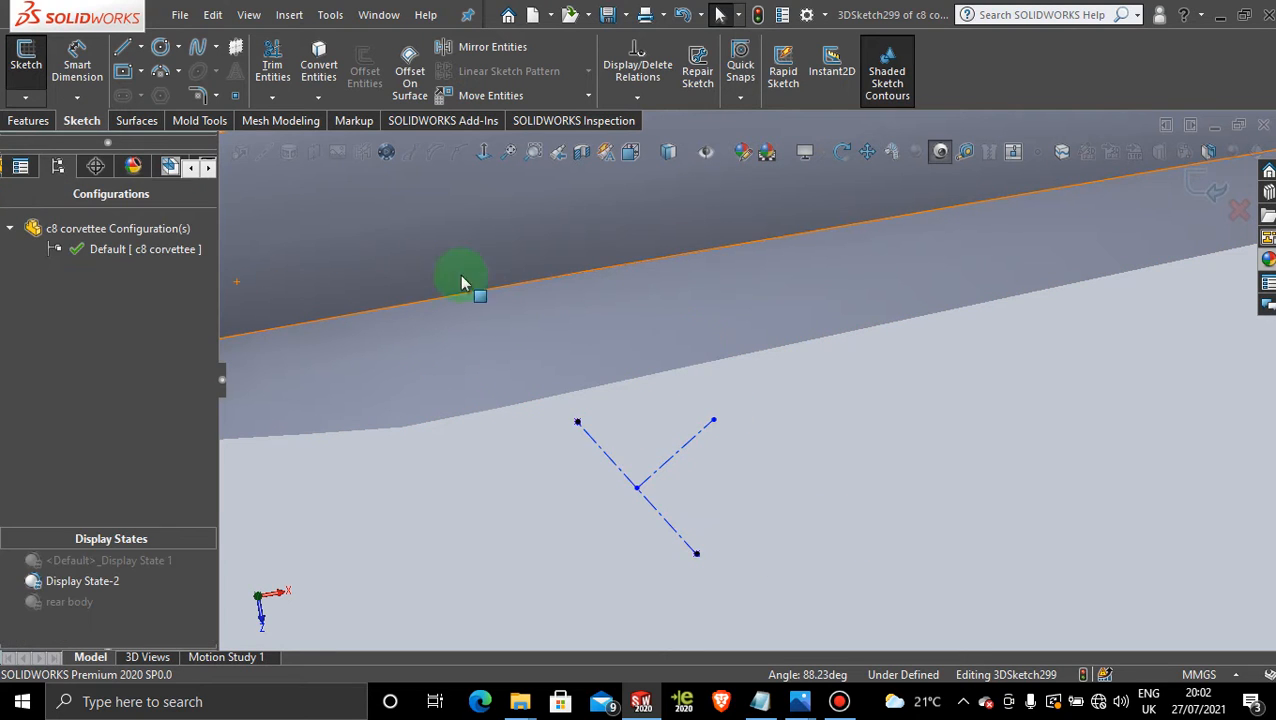
Outside the 3D sketch, create a reference plane perpendicular to the new centerline, passing through its junction with the short centerline
scroll(1099, 464, "up", 5)
scroll(813, 437, "down", 2)
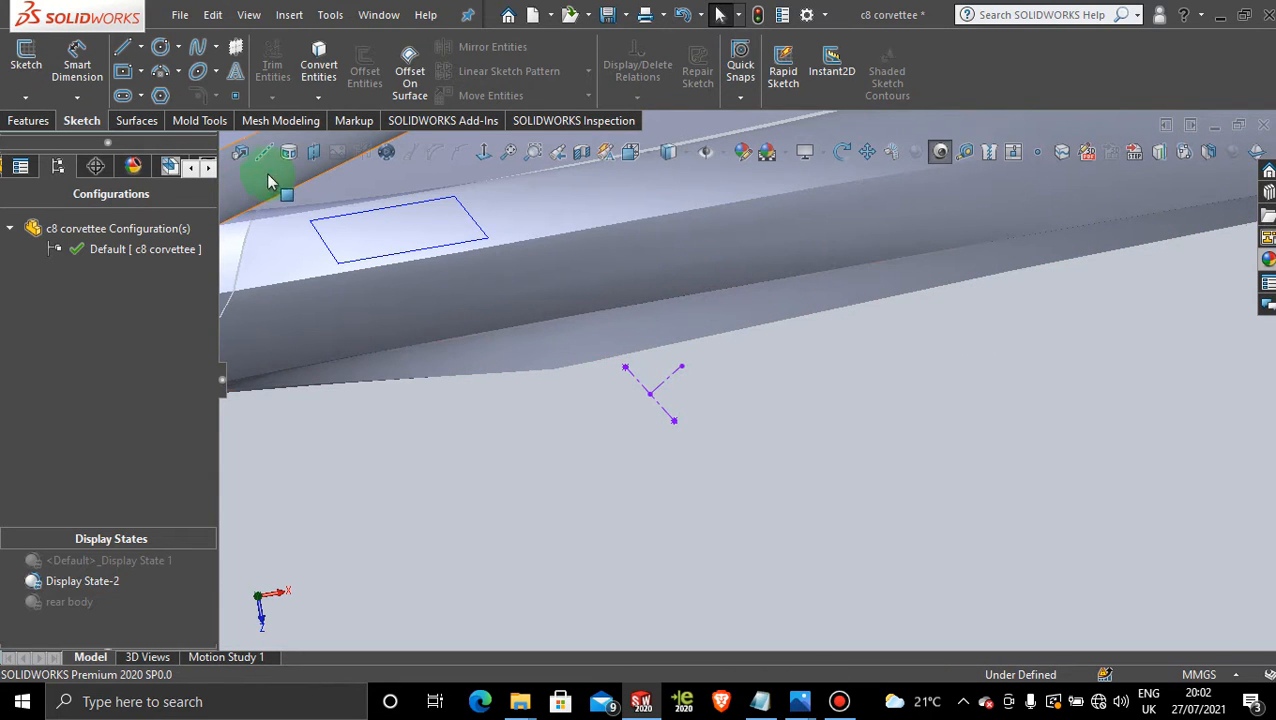
left_click(311, 155)
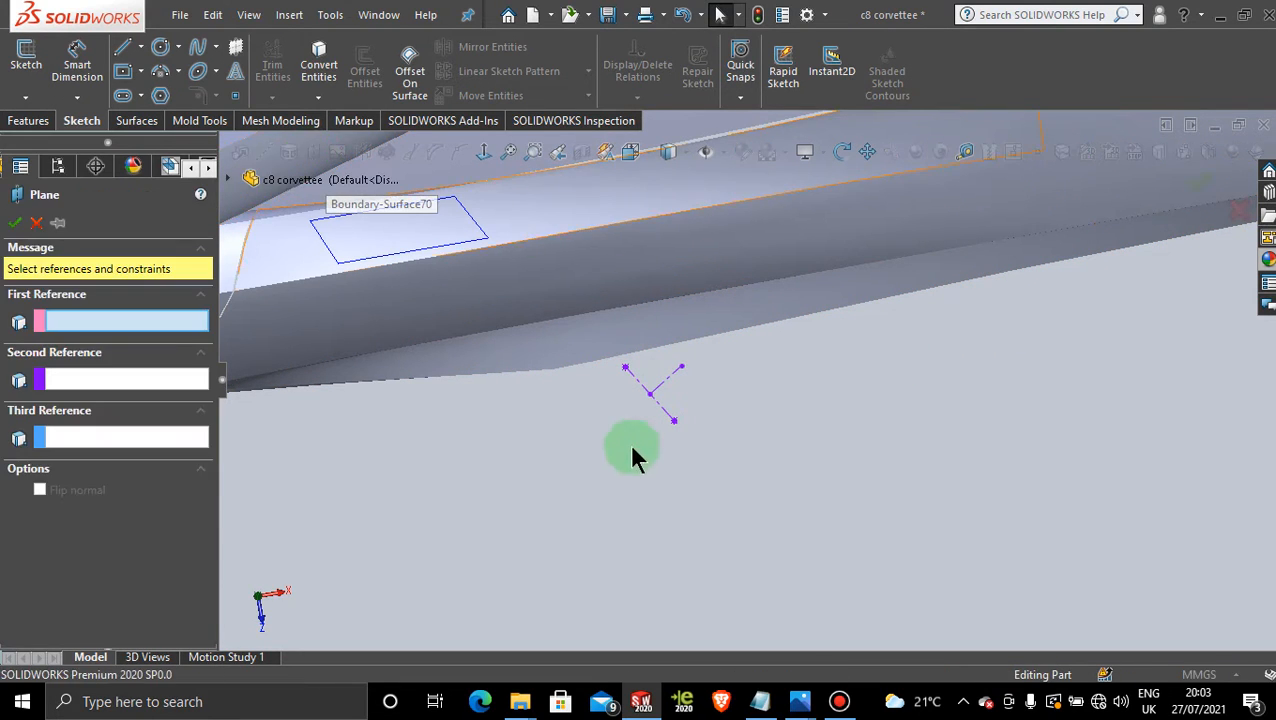
scroll(622, 397, "up", 2)
left_click(743, 378)
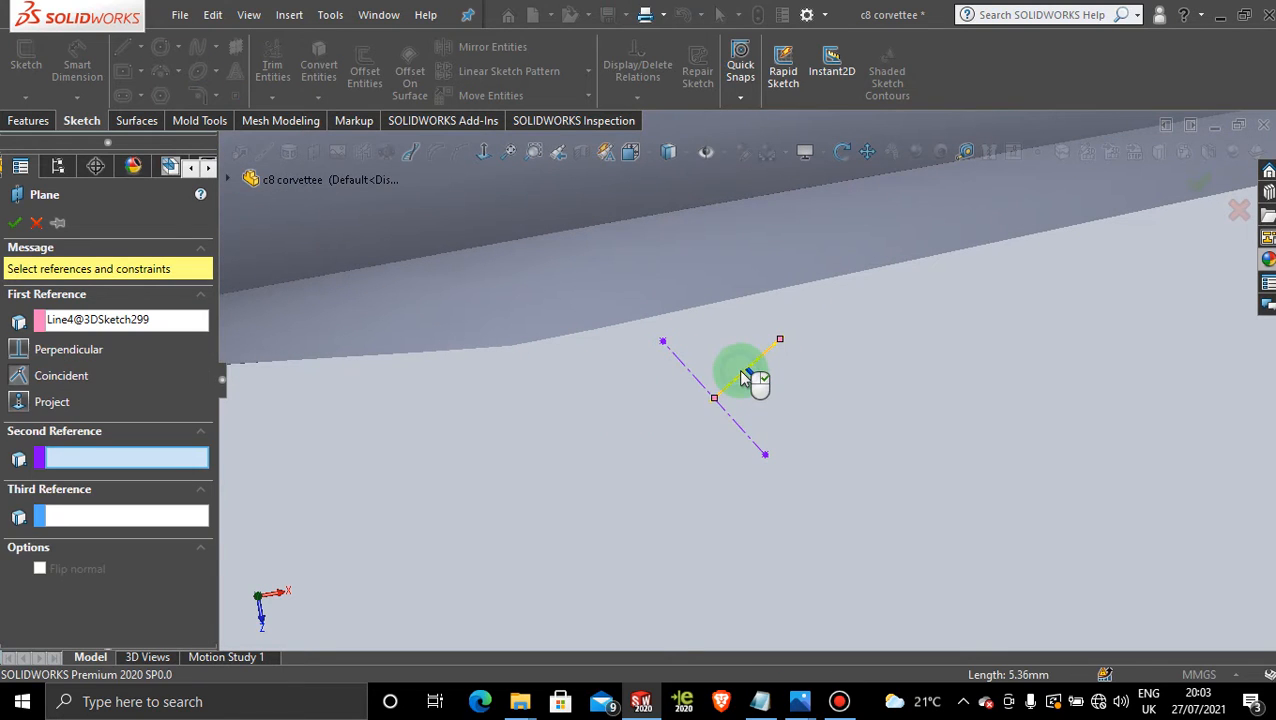
left_click(713, 395)
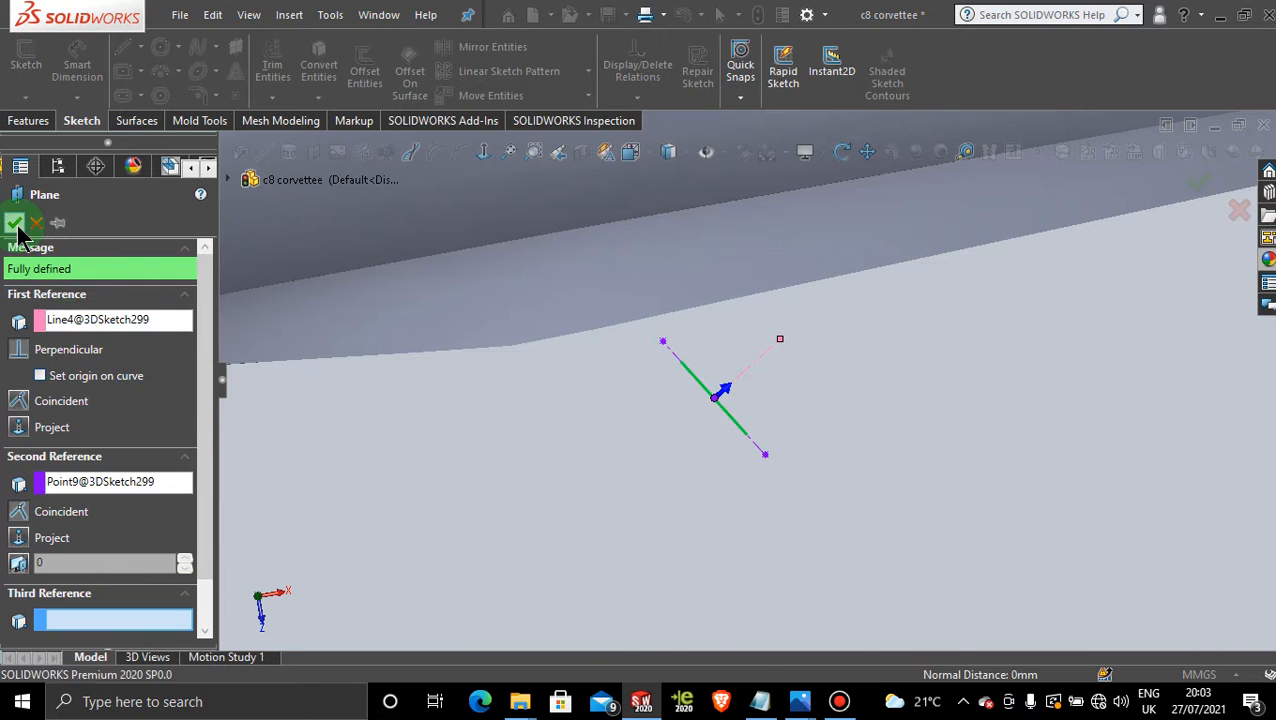
left_click(562, 467)
left_click(14, 222)
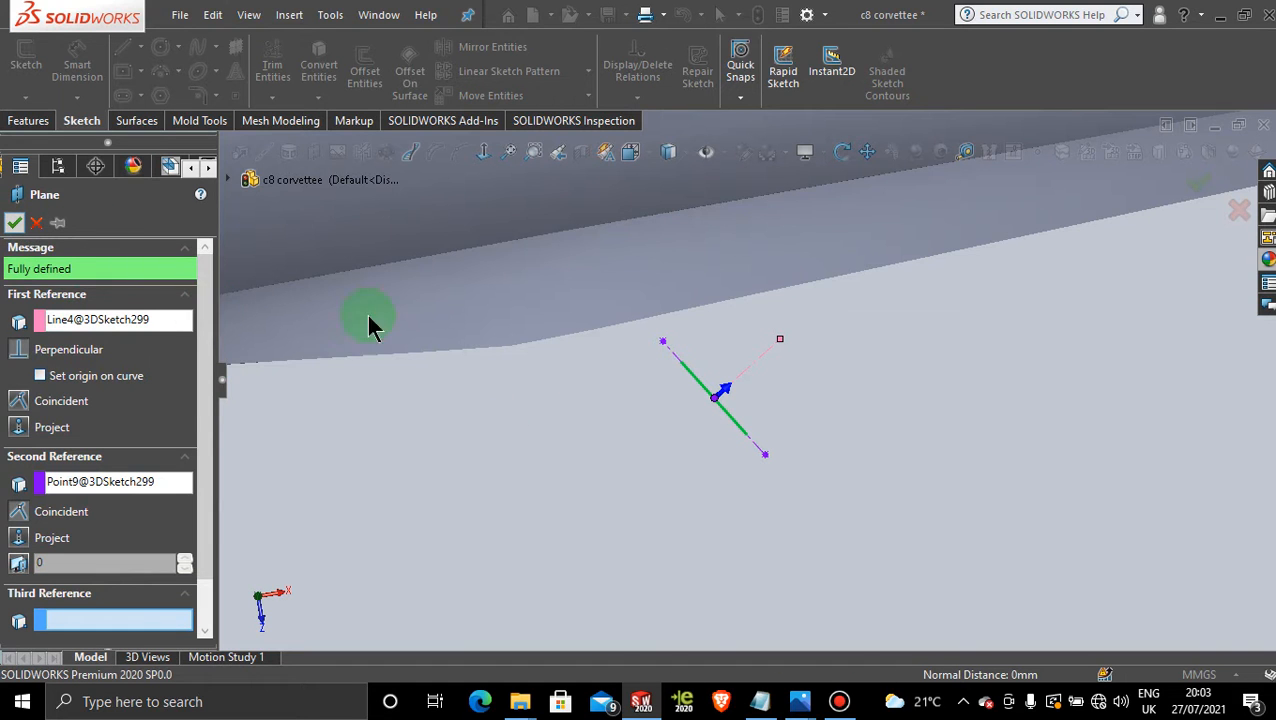
Start a 2D sketch on the new reference plane between the two vertical centerlines beside the door
scroll(705, 500, "up", 2)
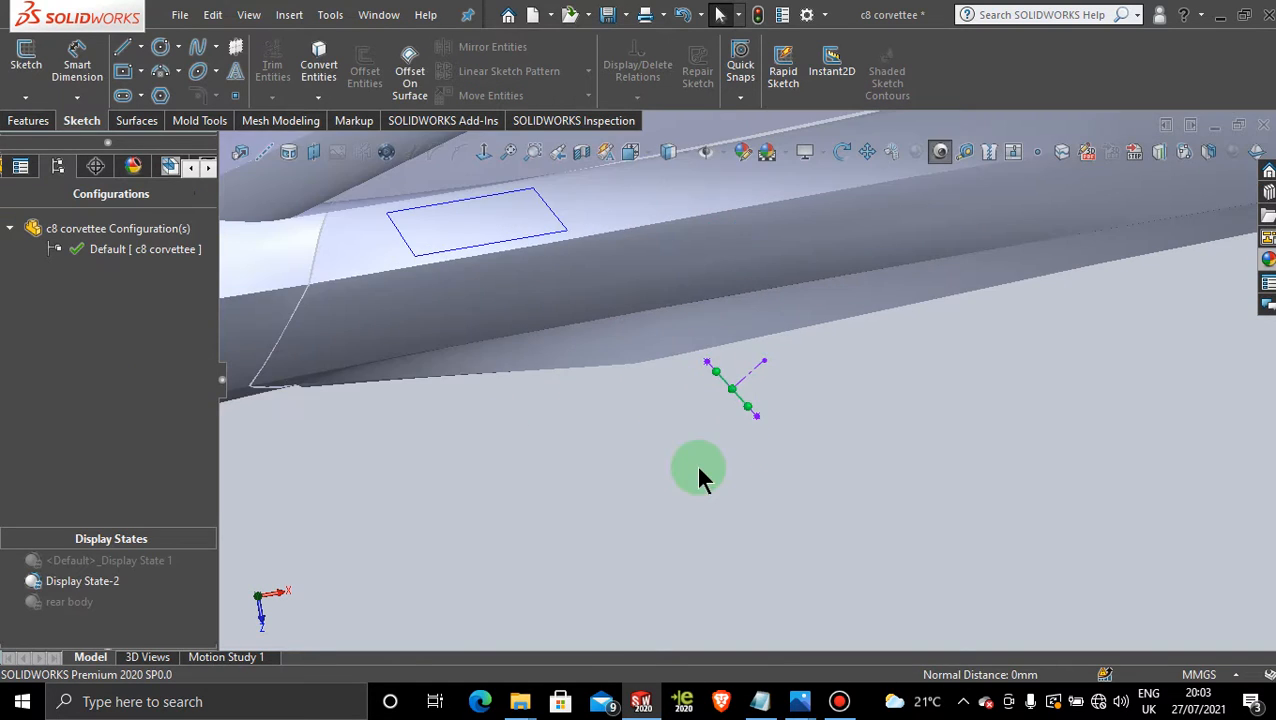
mouse_move(695, 466)
middle_mouse_down()
mouse_move(698, 427)
mouse_move(678, 384)
mouse_move(621, 332)
mouse_move(535, 353)
mouse_move(584, 407)
mouse_move(635, 350)
mouse_move(710, 300)
mouse_move(755, 296)
mouse_move(729, 350)
mouse_move(732, 268)
mouse_move(781, 290)
mouse_move(849, 370)
middle_mouse_up()
scroll(1000, 316, "down", 2)
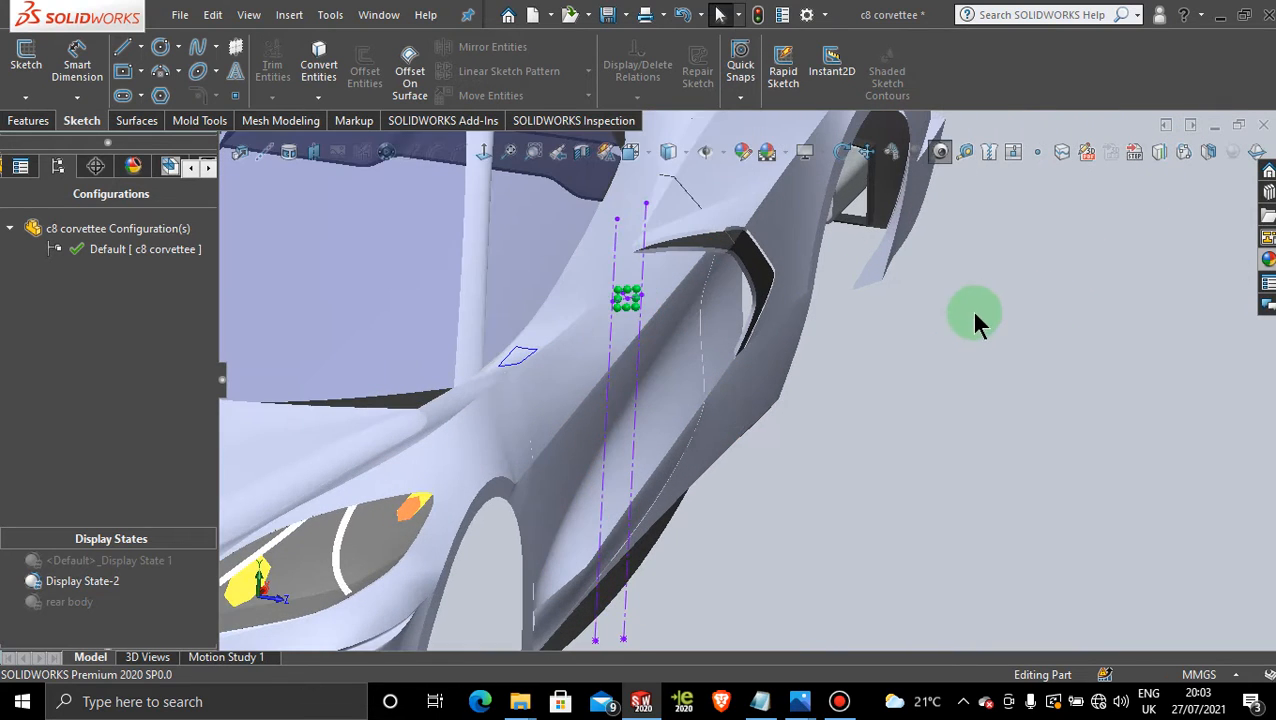
scroll(664, 318, "down", 4)
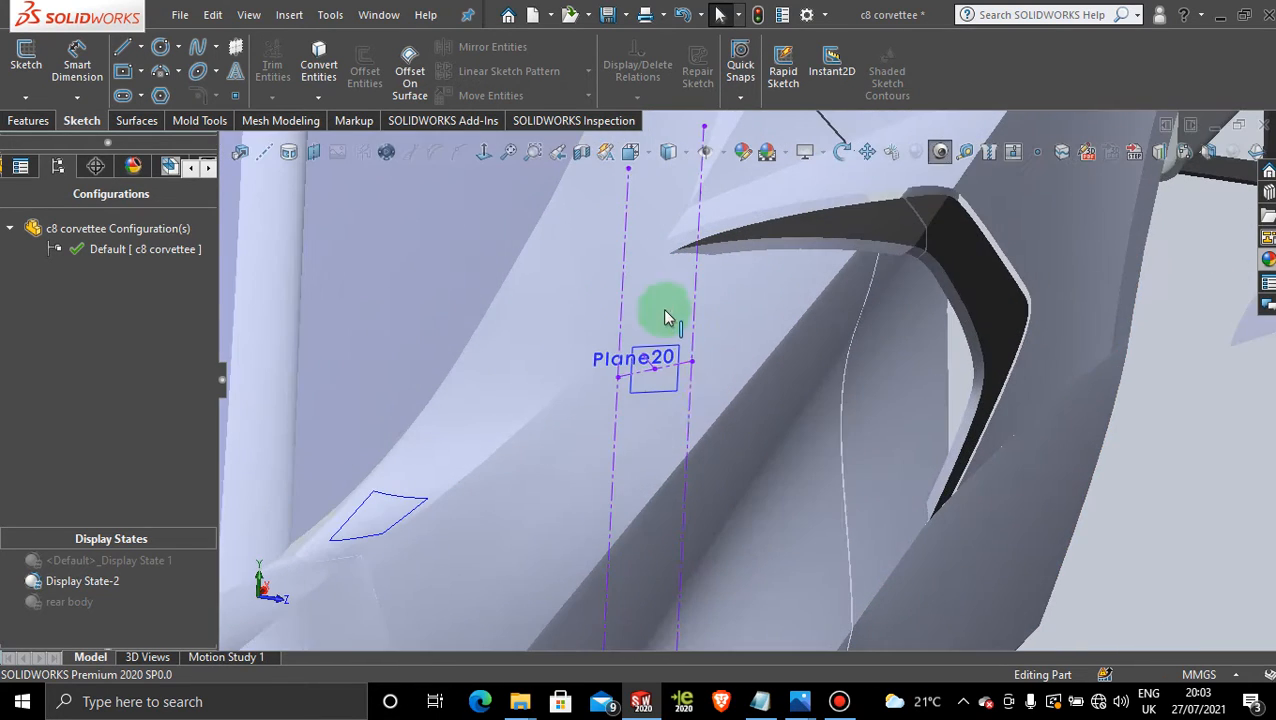
right_click(668, 395)
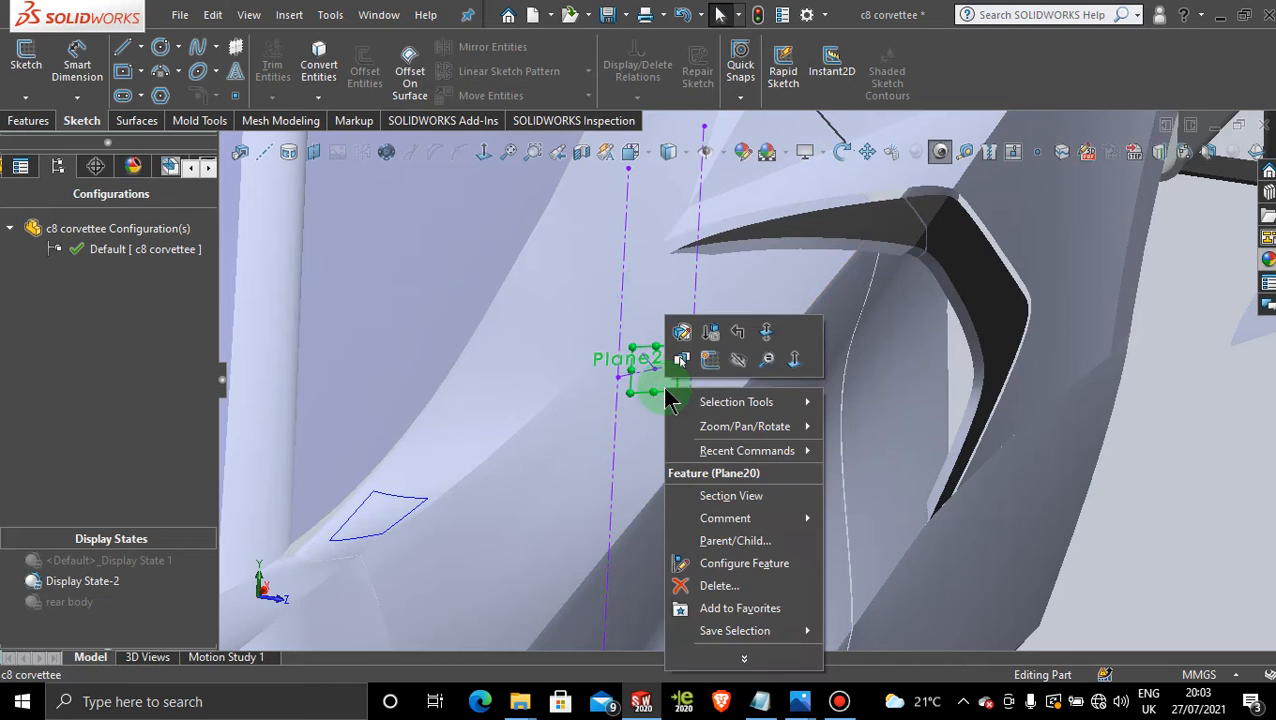
left_click(712, 363)
Orient the view normal to the sketch plane from the car's front side and switch to <Default>_Display State 1
scroll(815, 472, "up", 10)
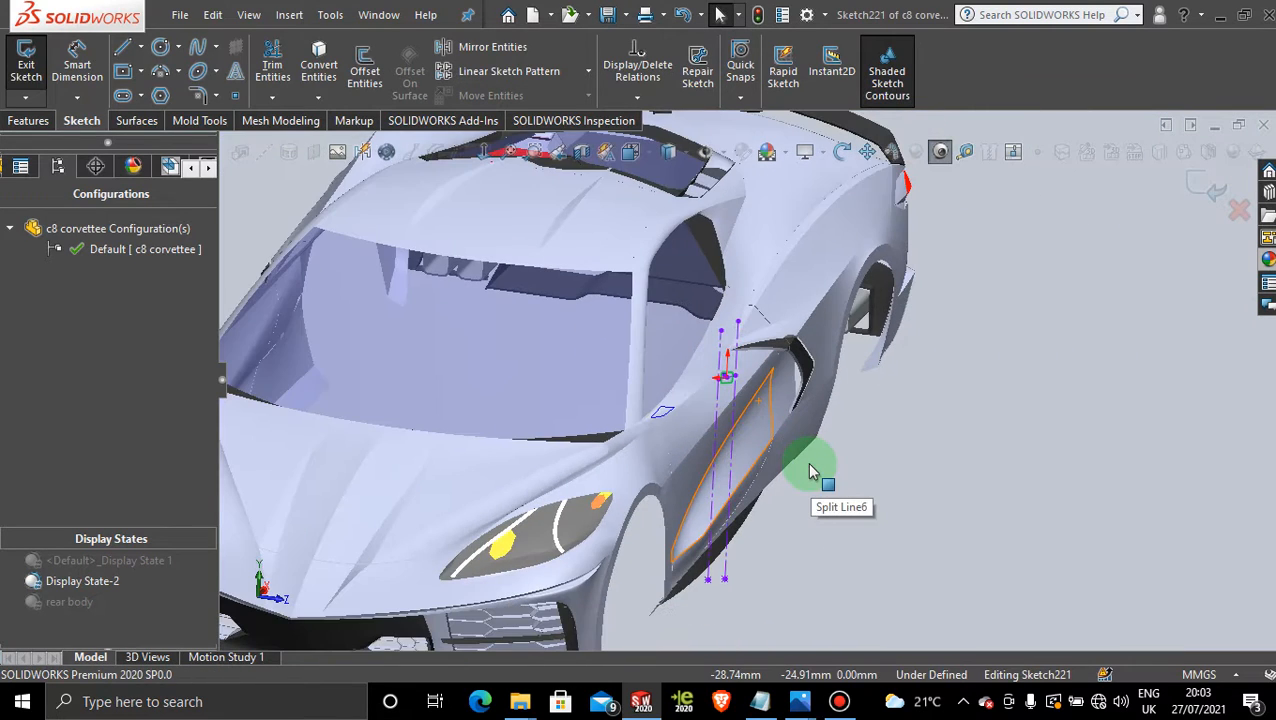
left_click(483, 153)
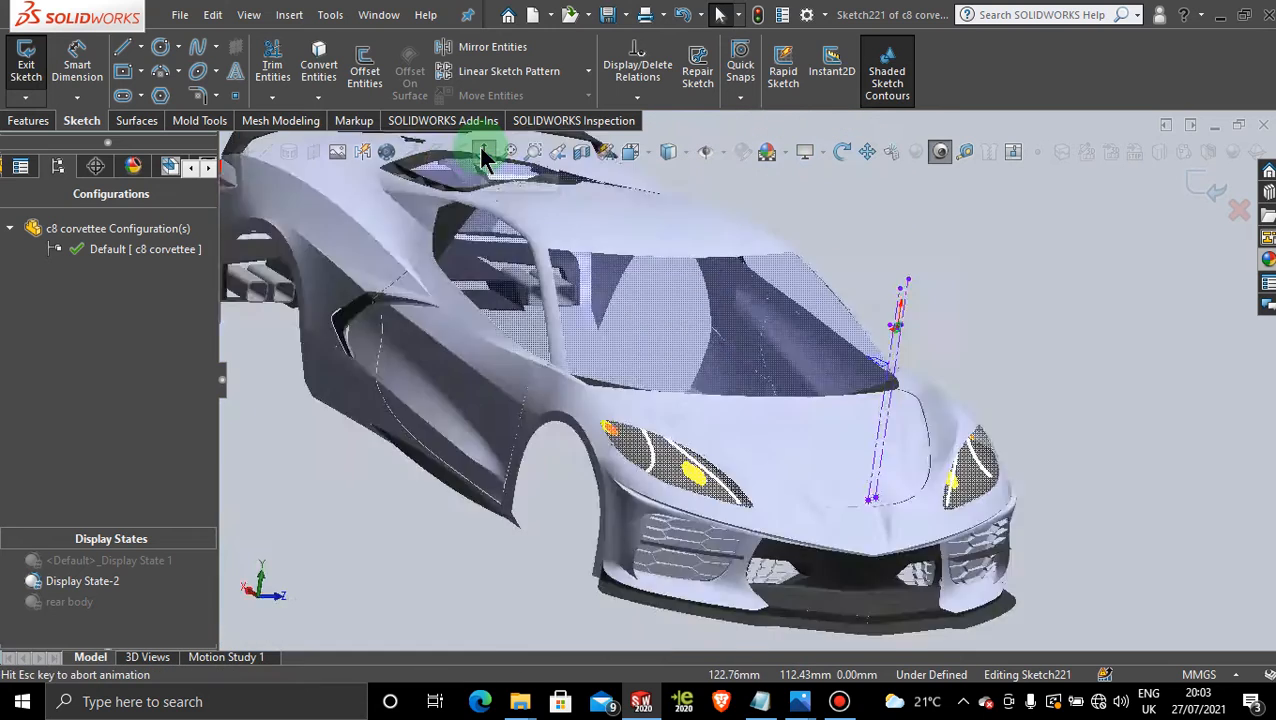
left_click(483, 153)
scroll(862, 353, "down", 1)
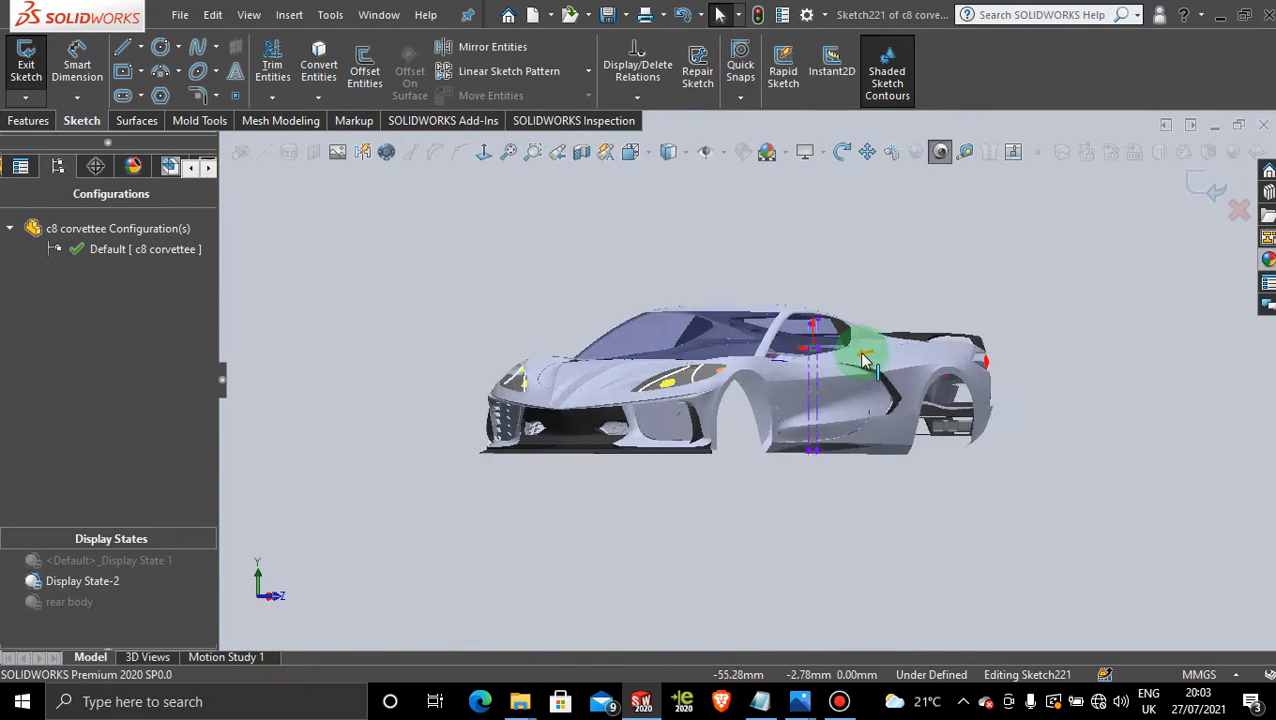
scroll(850, 360, "down", 5)
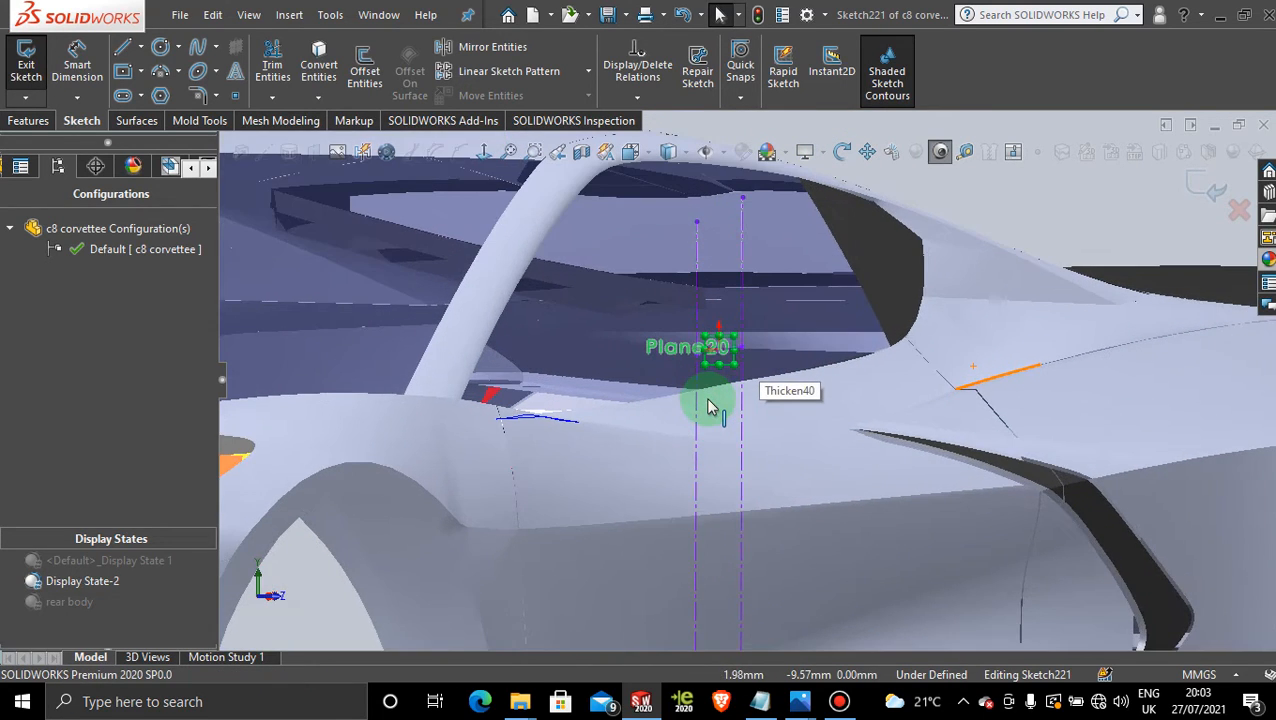
double_click(117, 562)
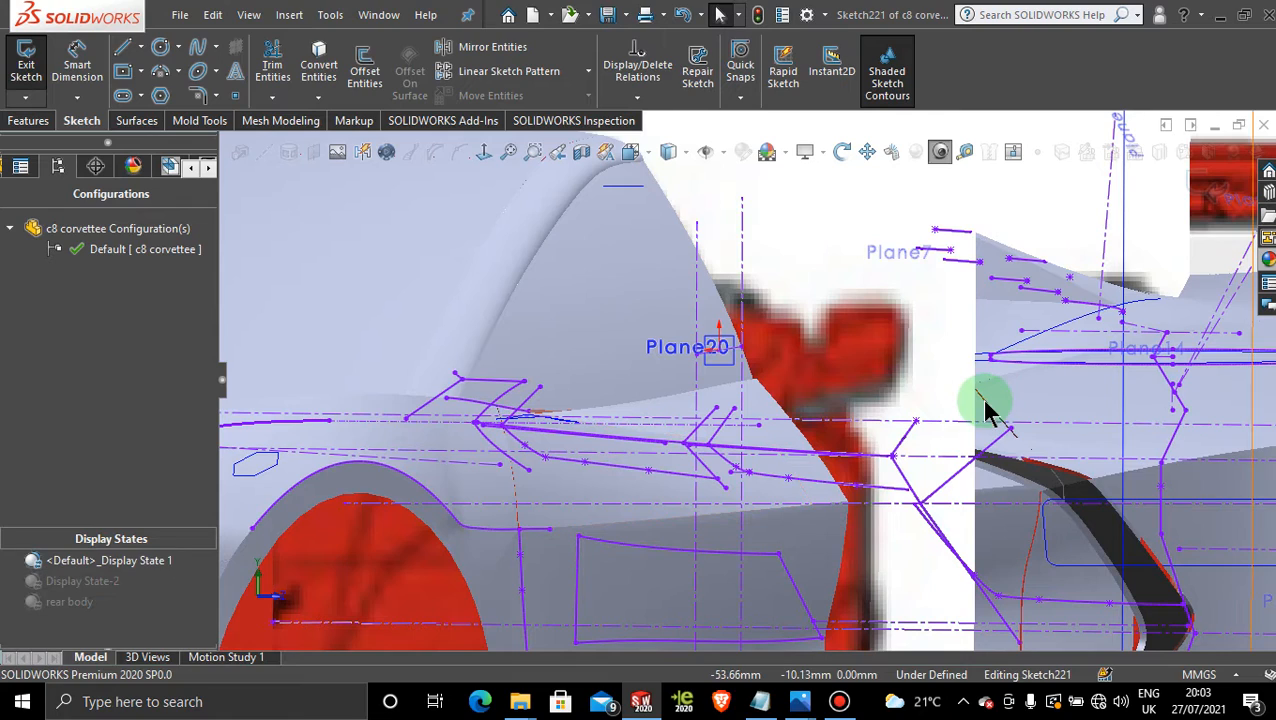
Sketch a horizontal centerline about 40 mm long from below the reference image's red mirror to the inner vertical centerline beside the door
scroll(843, 390, "up", 2)
scroll(843, 390, "up", 2)
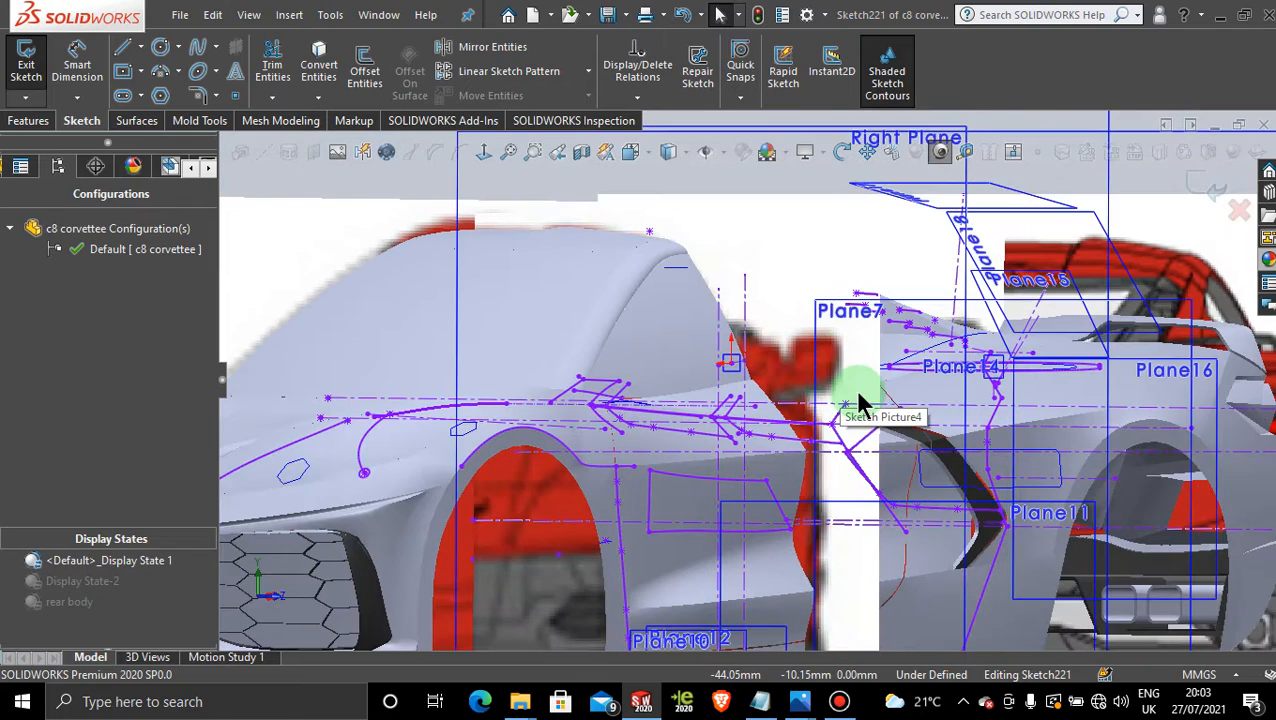
scroll(855, 408, "down", 1)
scroll(858, 428, "up", 4)
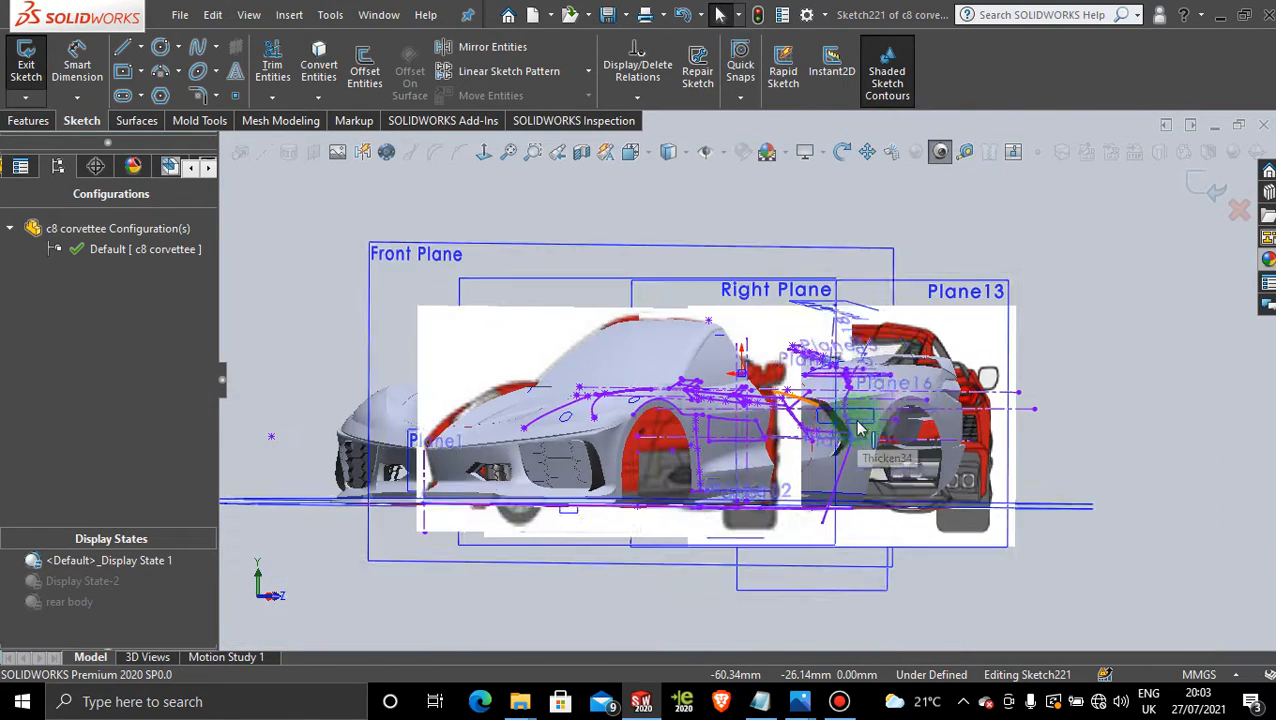
scroll(738, 402, "down", 1)
scroll(738, 402, "down", 4)
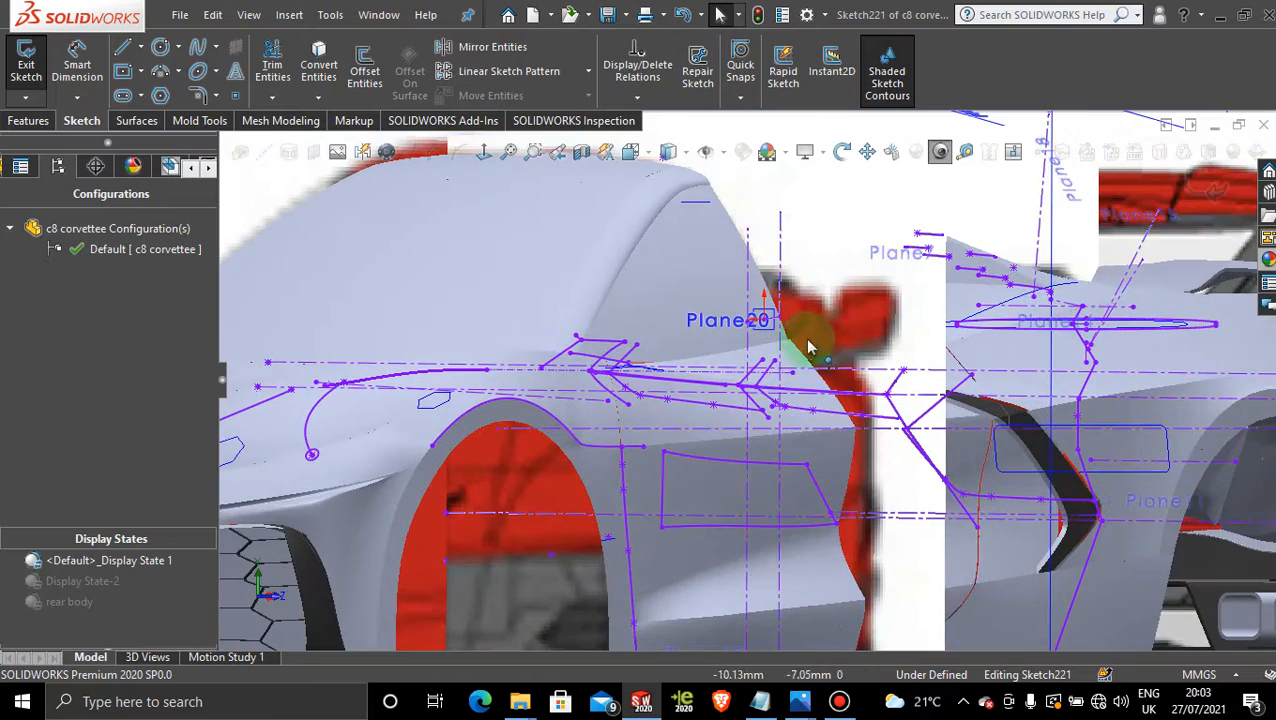
scroll(806, 336, "down", 1)
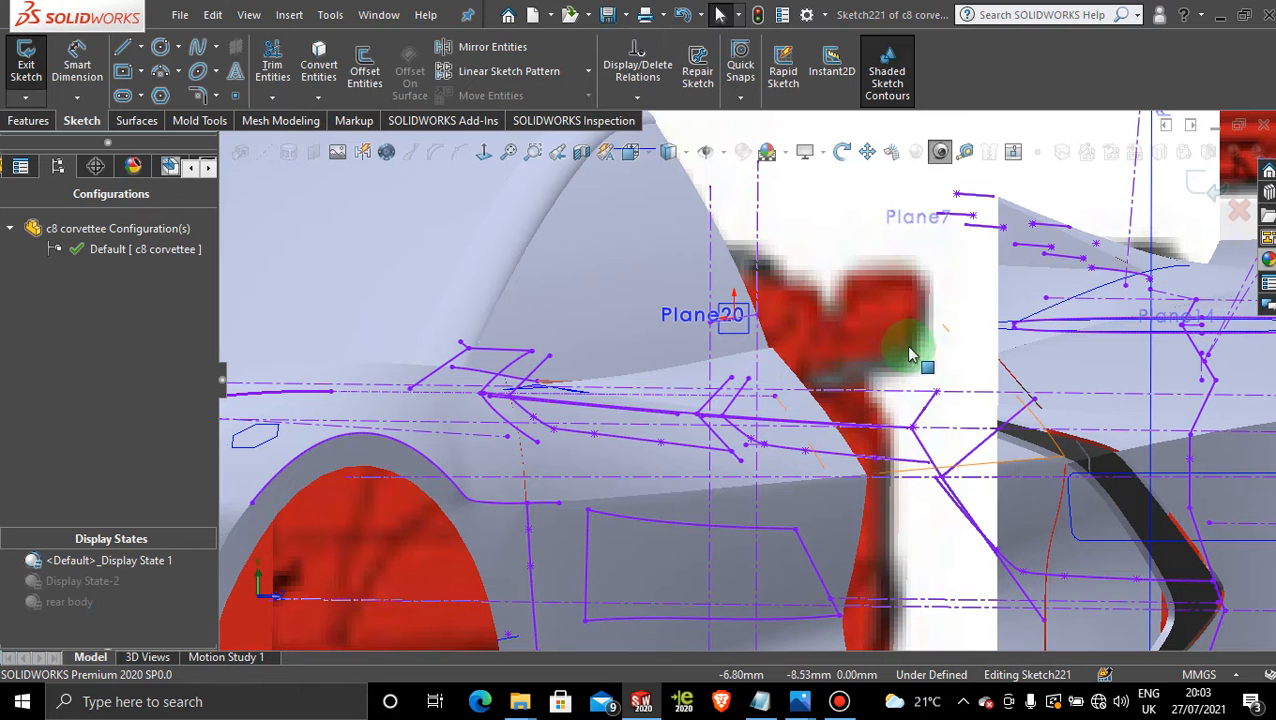
left_click(141, 48)
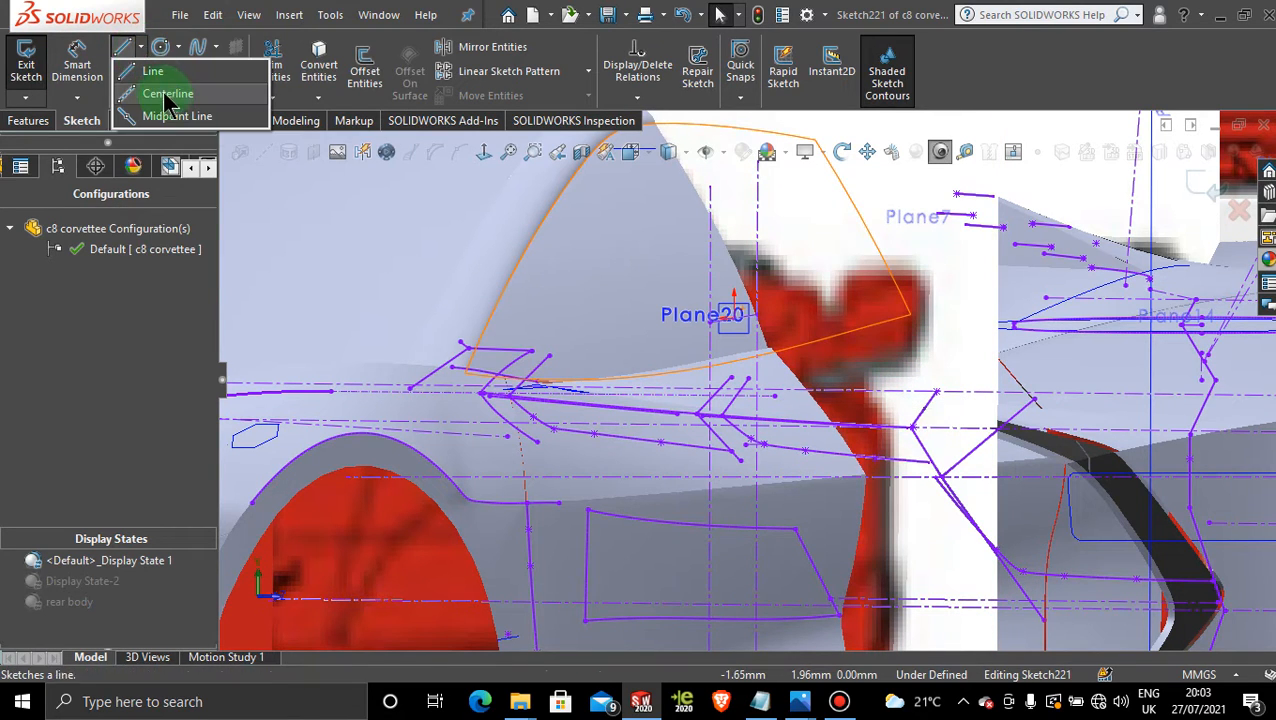
left_click(168, 94)
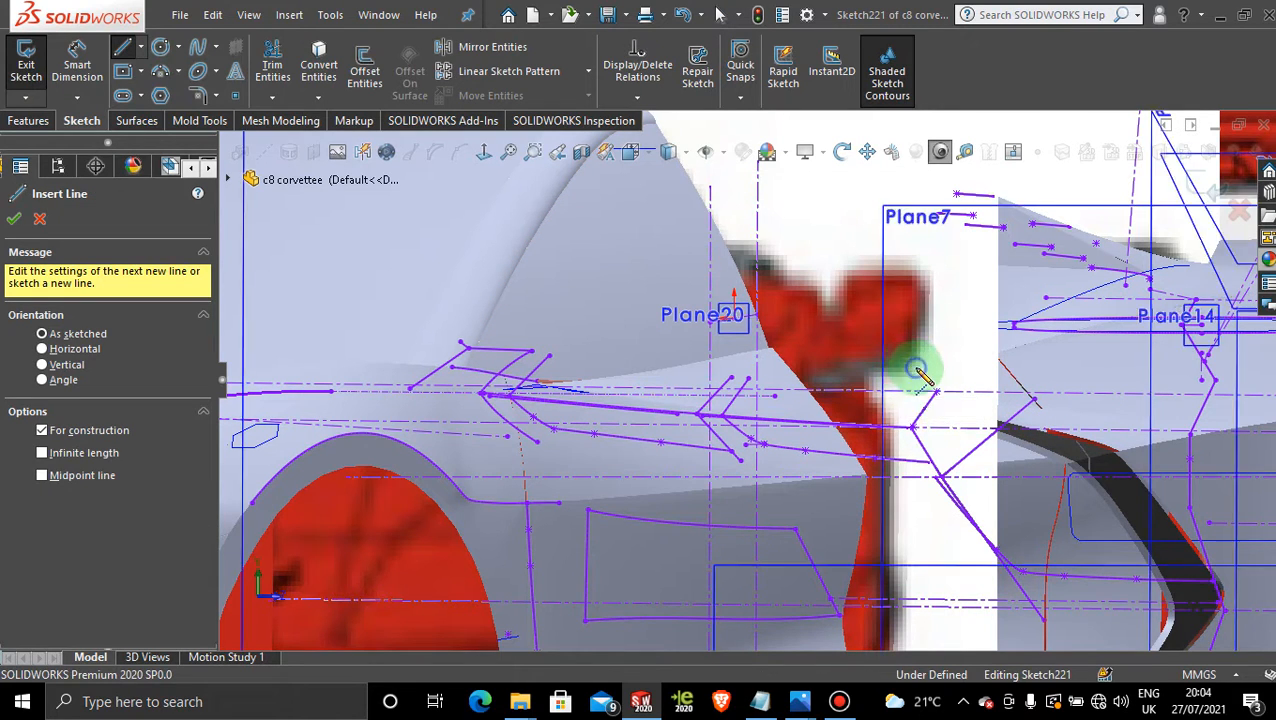
left_click(918, 372)
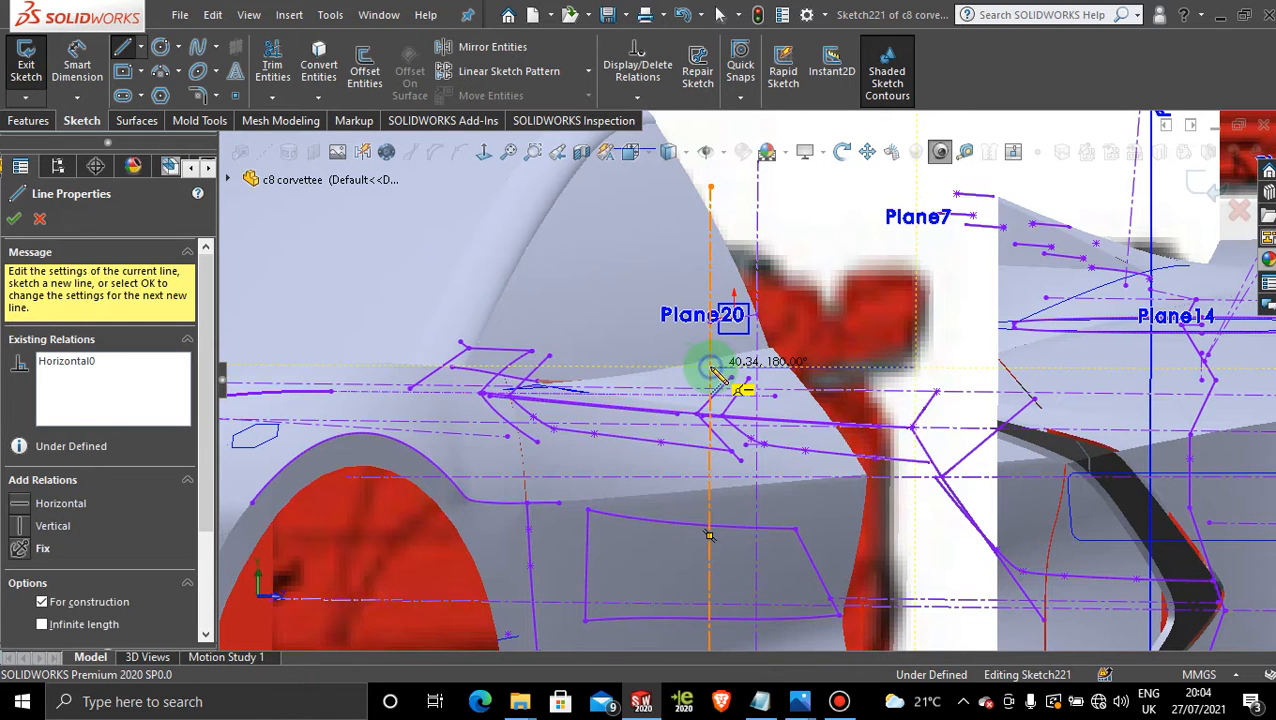
left_click(710, 368)
key("Escape")
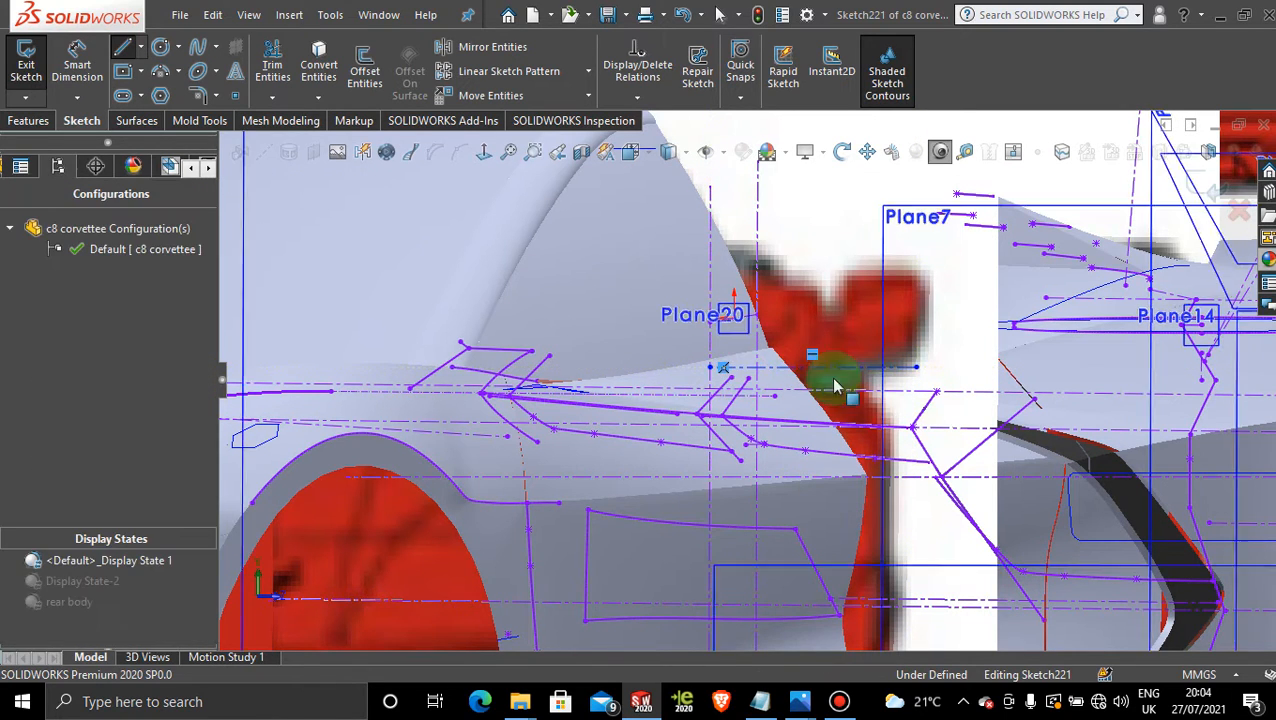
Sketch a closed rectangle about 9.2 mm wide and 2.6 mm high between the vertical centerlines, with its base on the horizontal centerline
scroll(746, 367, "down", 5)
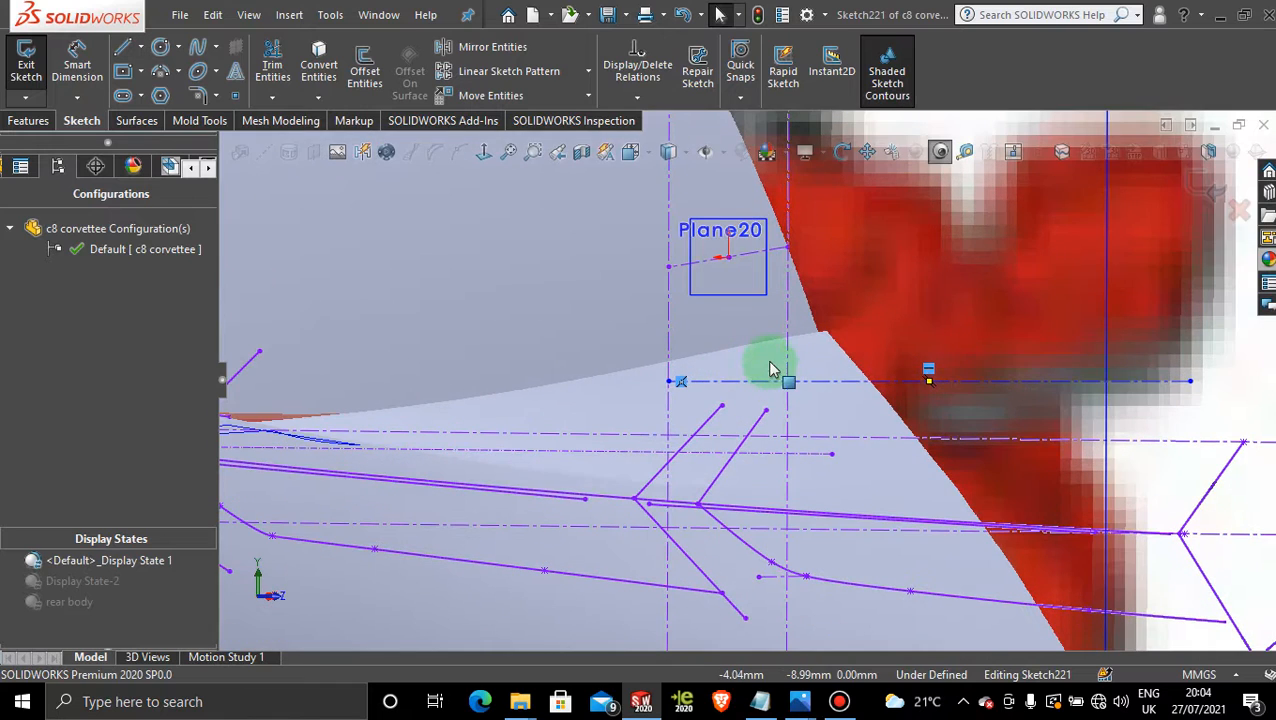
left_click(123, 47)
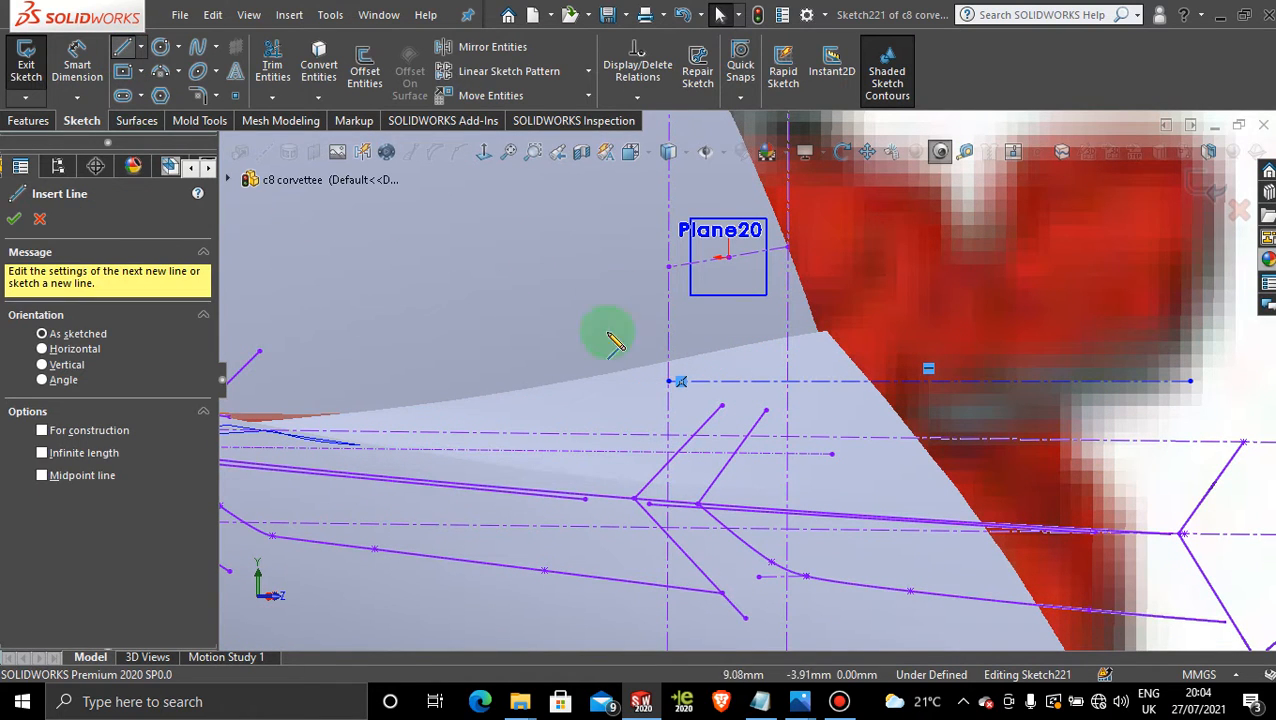
left_click(676, 382)
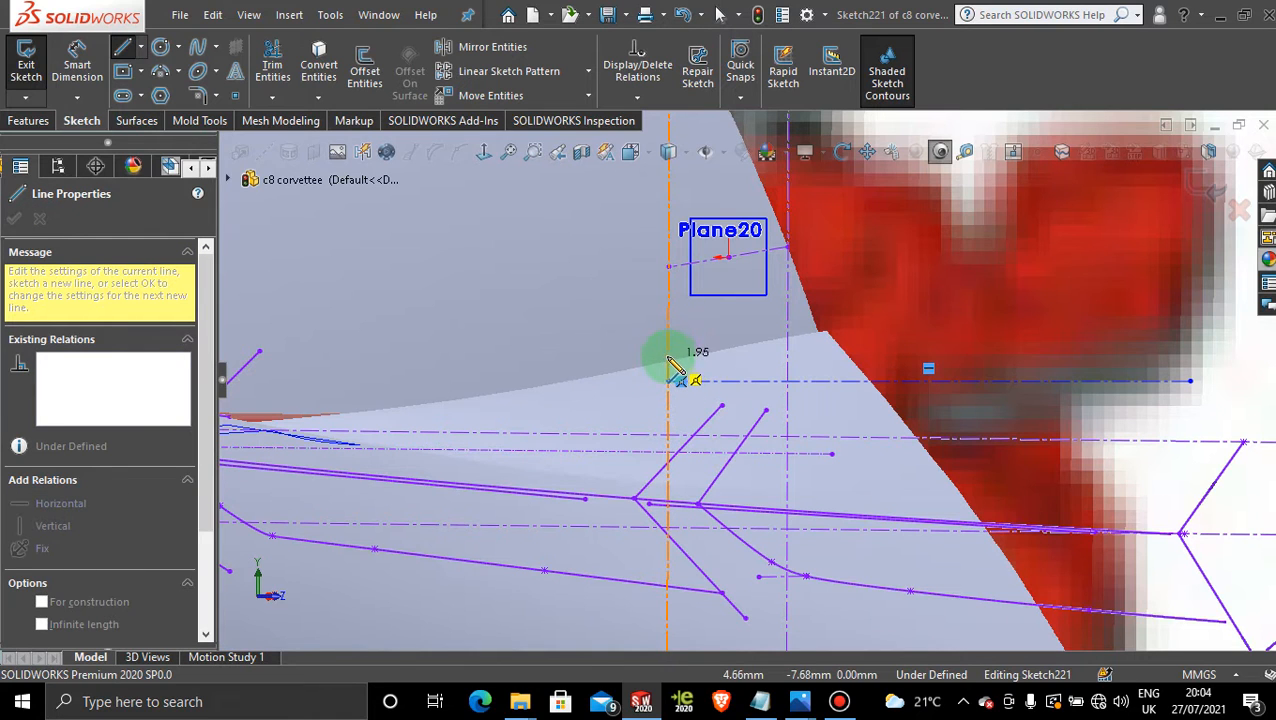
left_click(668, 348)
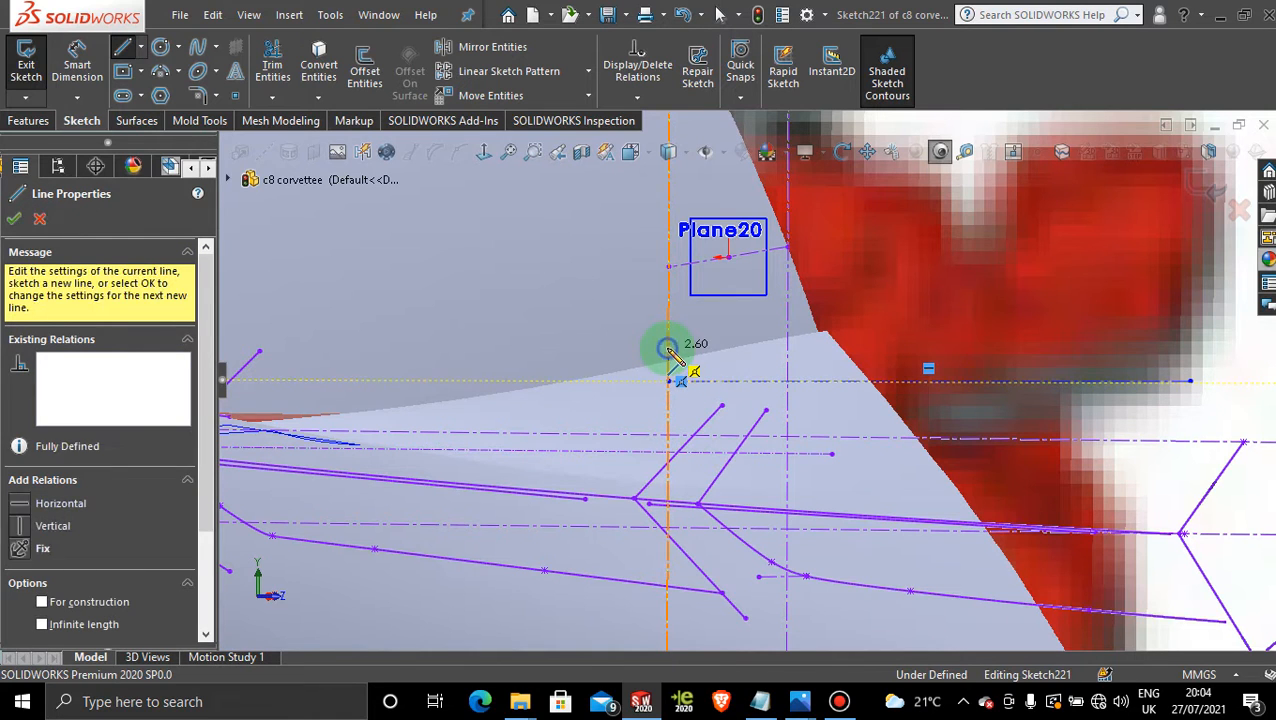
left_click(787, 348)
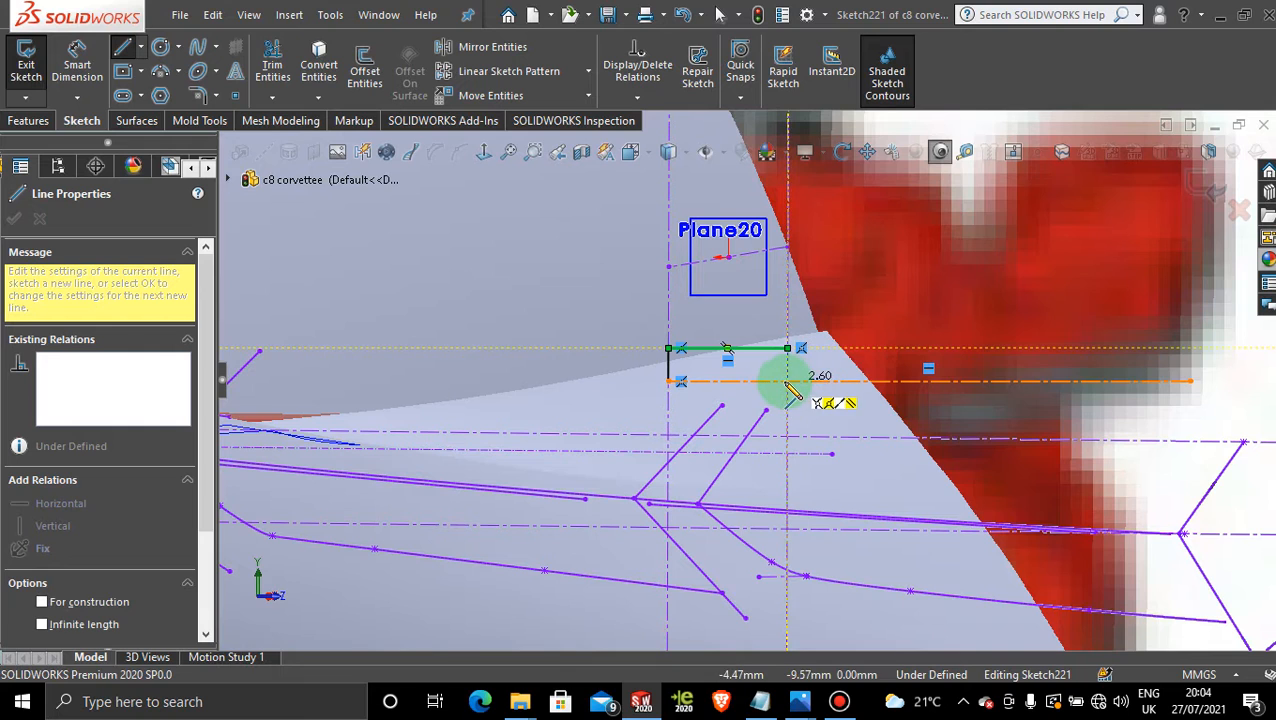
left_click(787, 382)
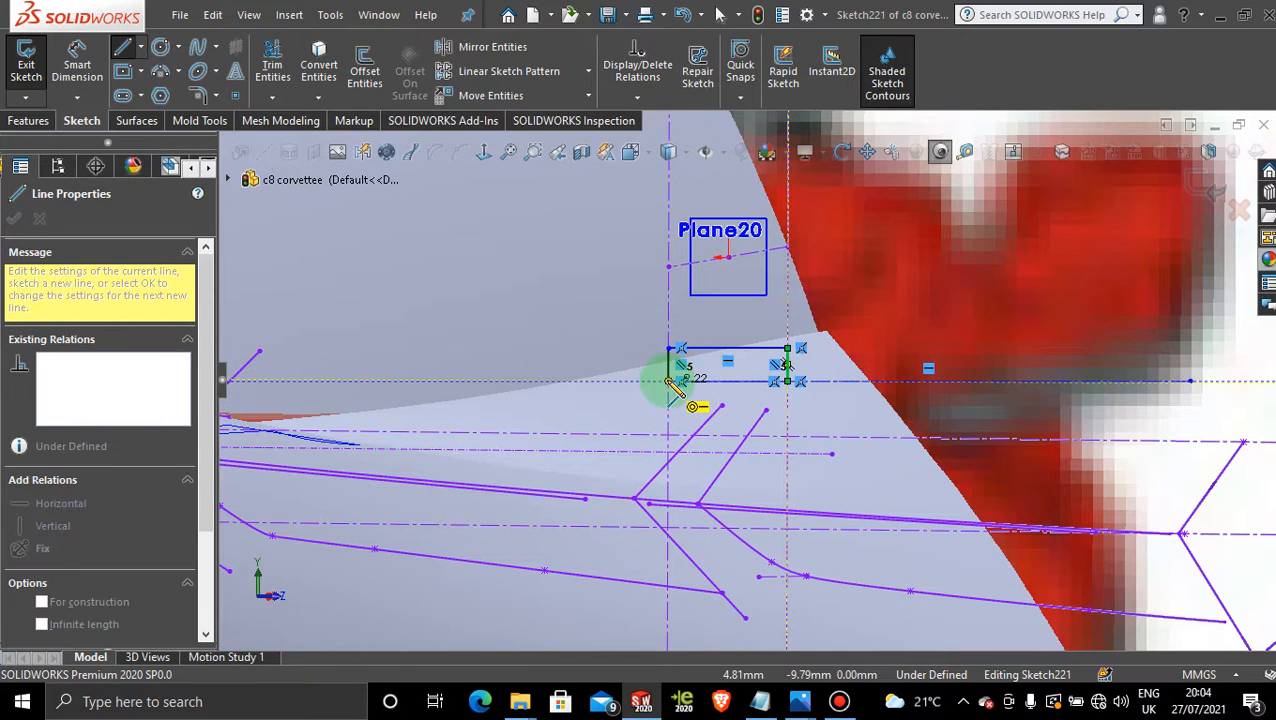
left_click(712, 401)
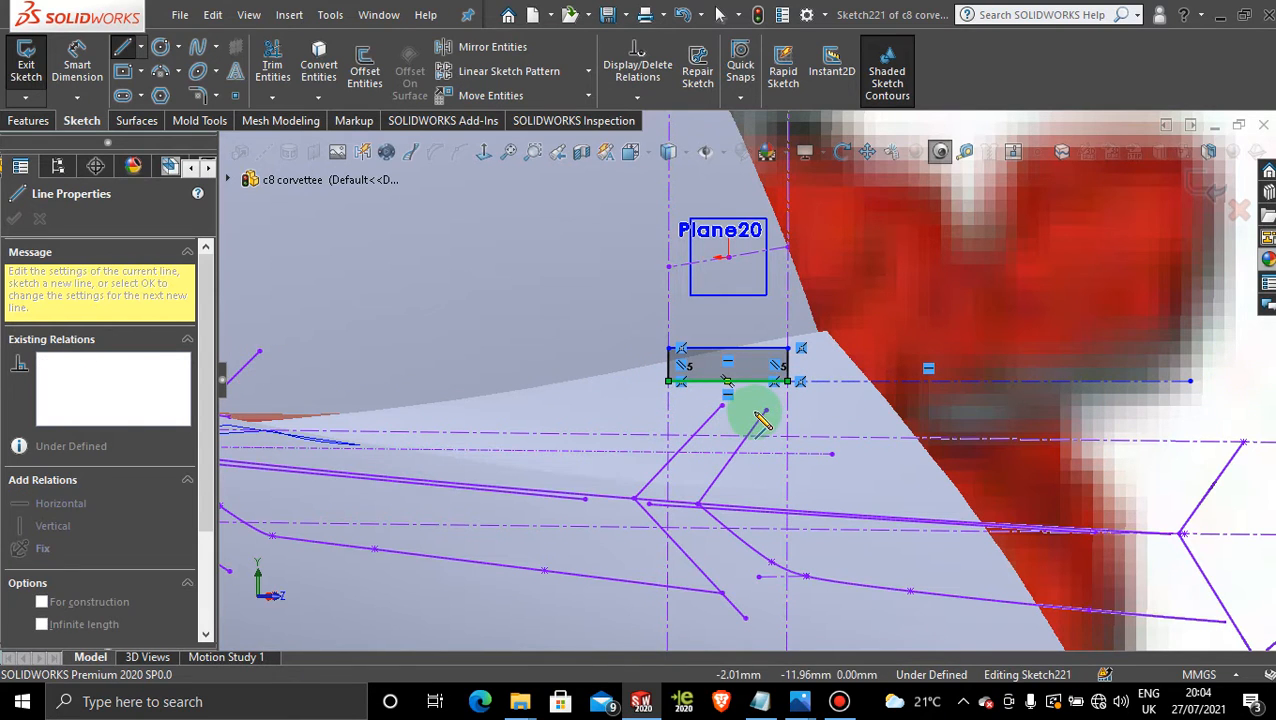
key("Escape")
Activate Display State-2 to clear the reference pictures around the rectangular mount profile
scroll(766, 422, "up", 3)
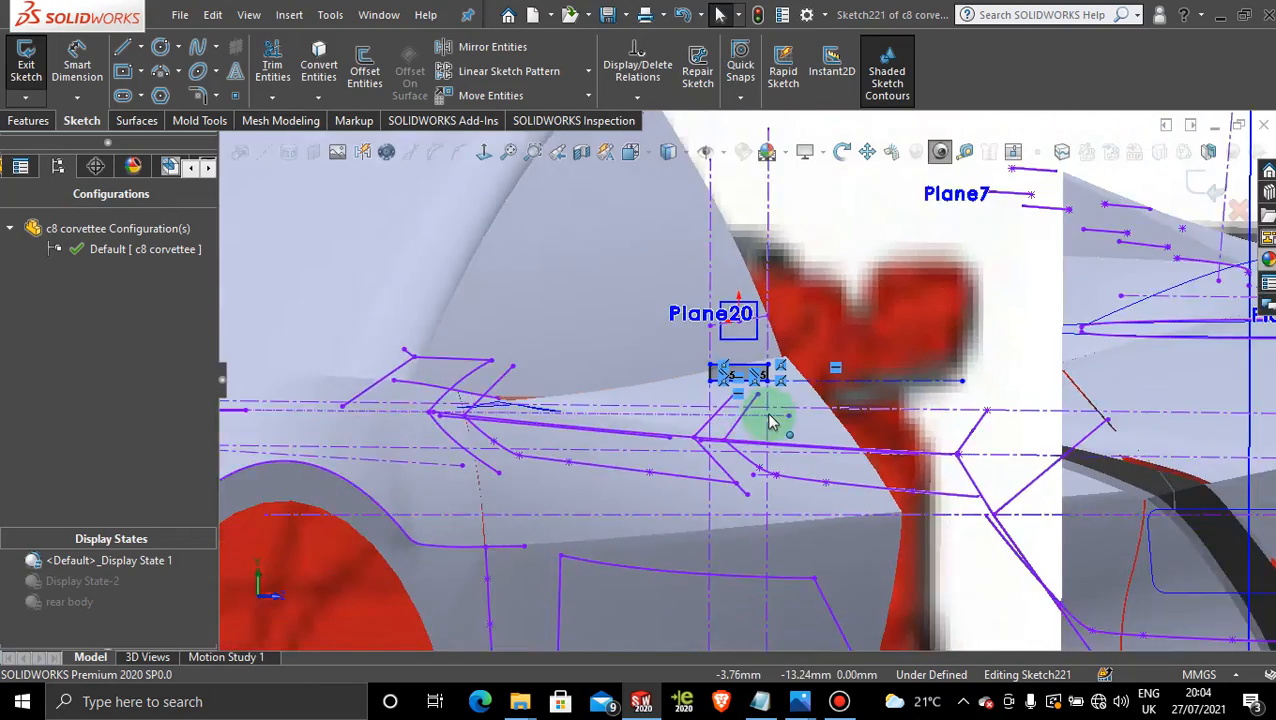
mouse_move(770, 422)
middle_mouse_down()
mouse_move(763, 384)
mouse_move(706, 418)
mouse_move(703, 582)
mouse_move(697, 561)
middle_mouse_up()
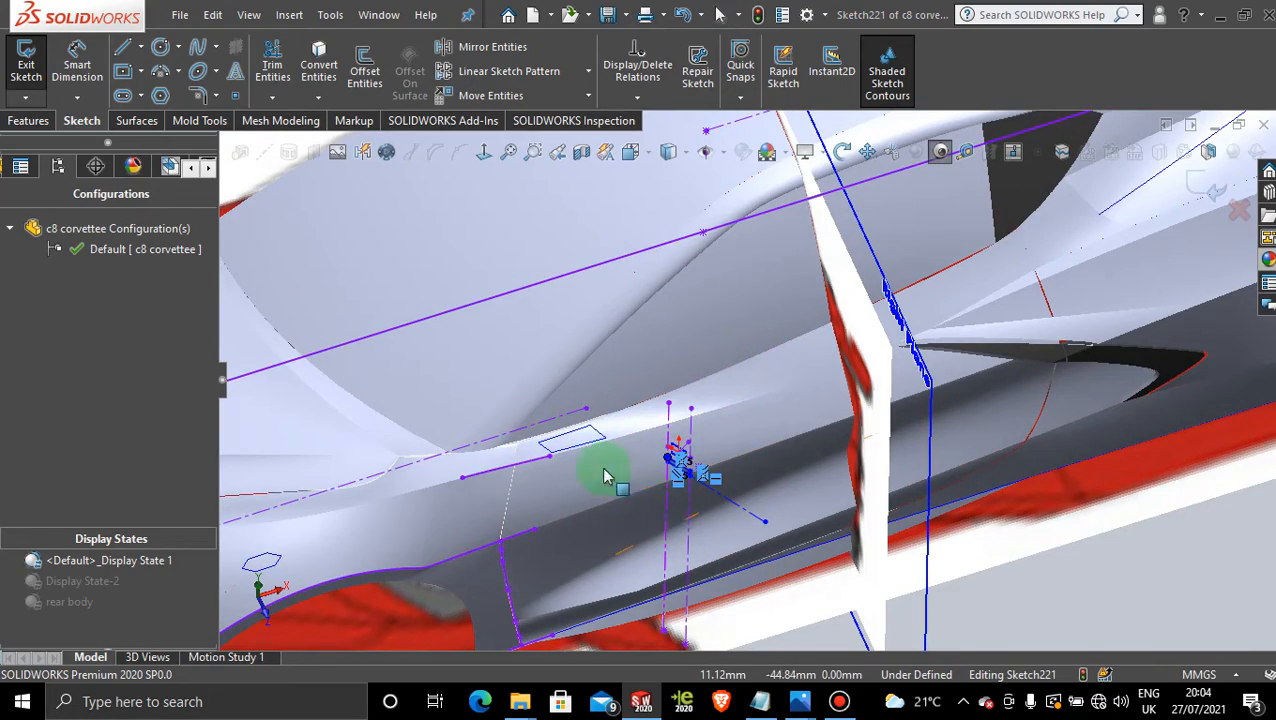
mouse_move(644, 450)
middle_mouse_down()
mouse_move(652, 584)
mouse_move(652, 407)
mouse_move(678, 458)
middle_mouse_up()
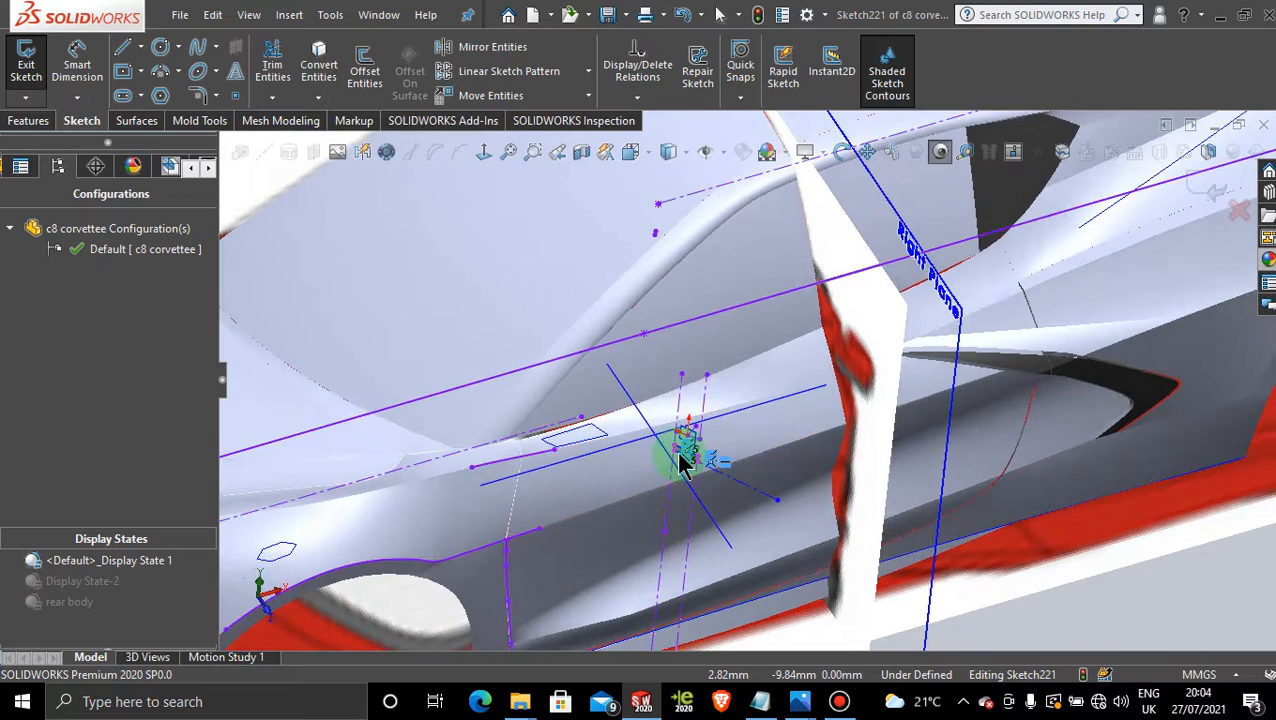
scroll(678, 458, "down", 5)
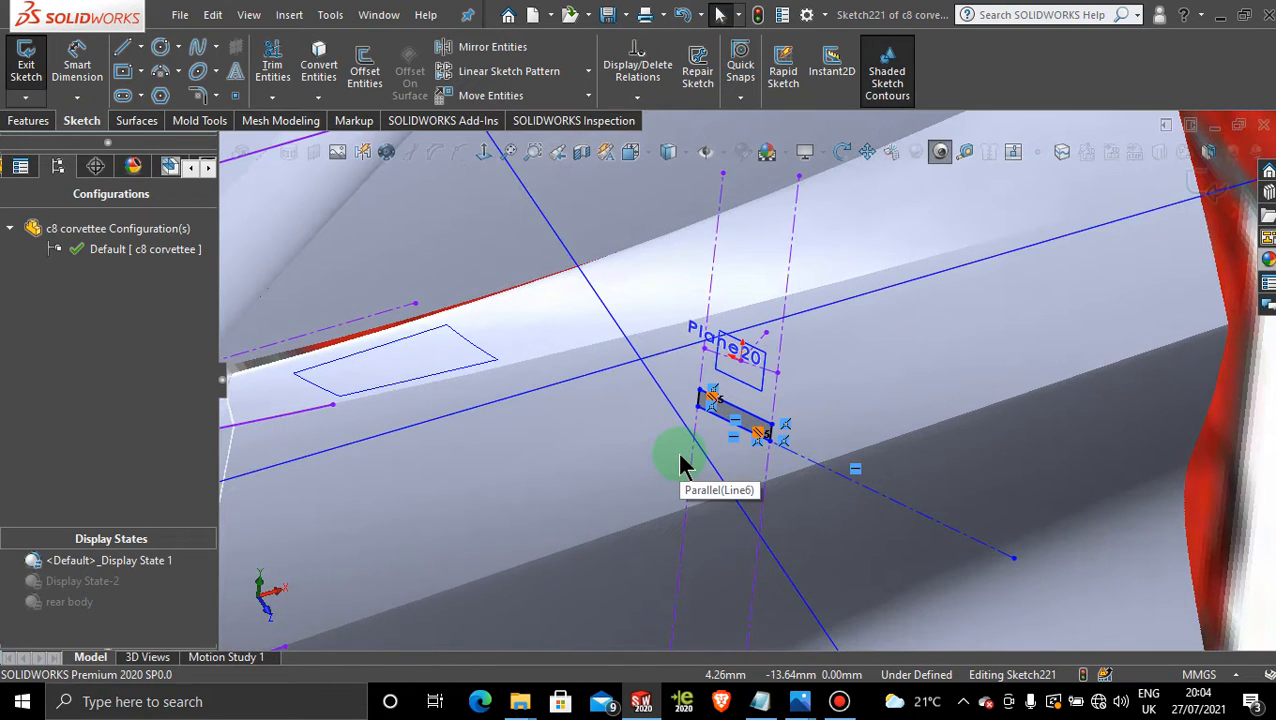
scroll(678, 458, "up", 3)
double_click(100, 584)
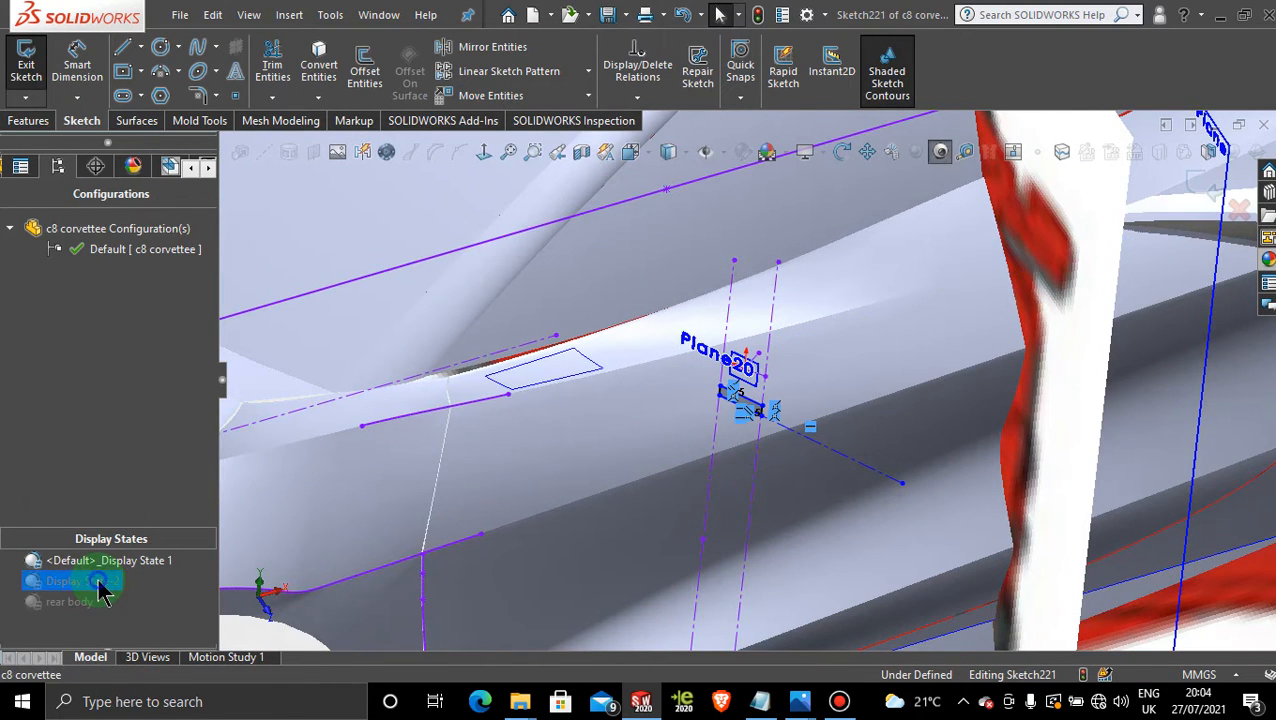
scroll(489, 478, "up", 3)
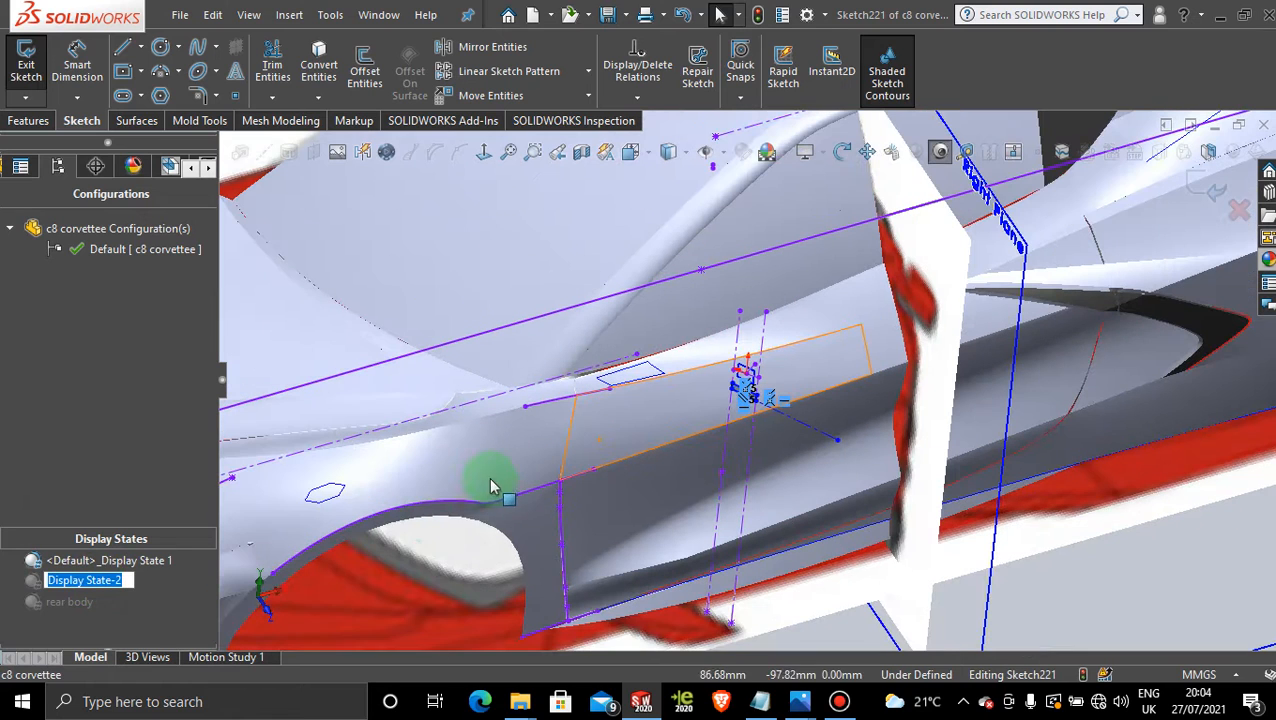
left_click(459, 543)
double_click(82, 583)
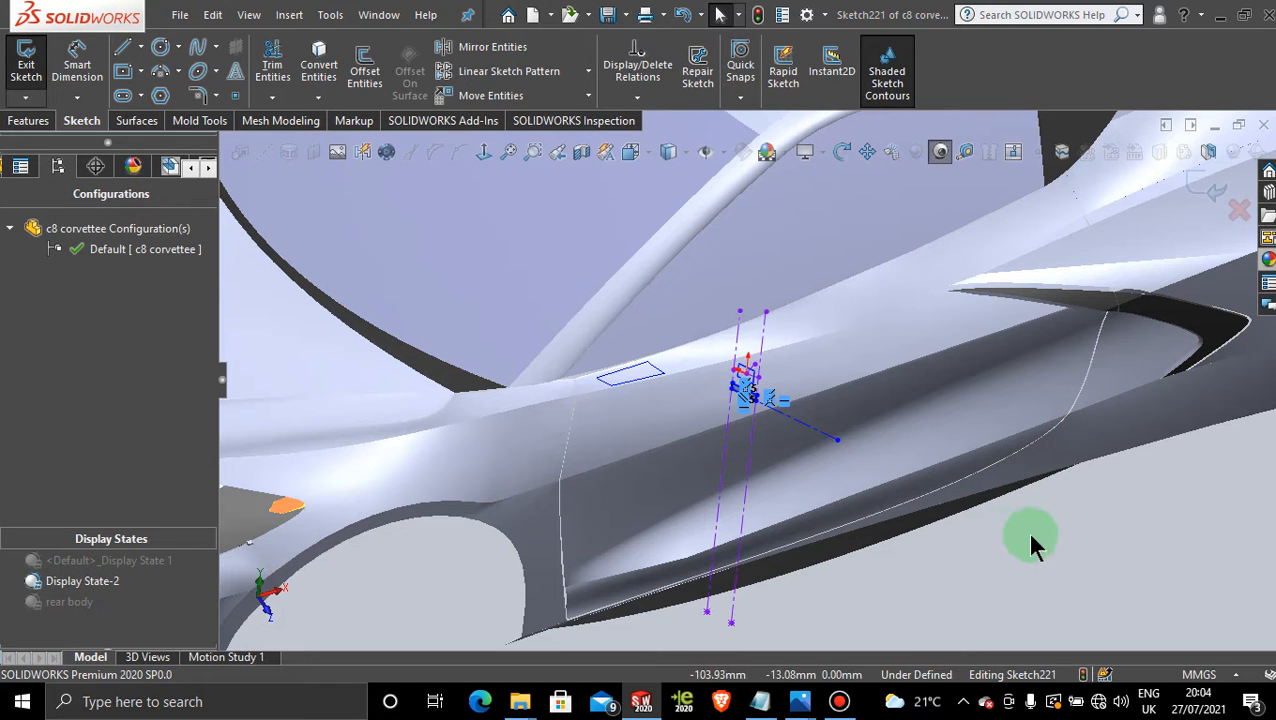
scroll(830, 406, "down", 3)
scroll(830, 410, "down", 2)
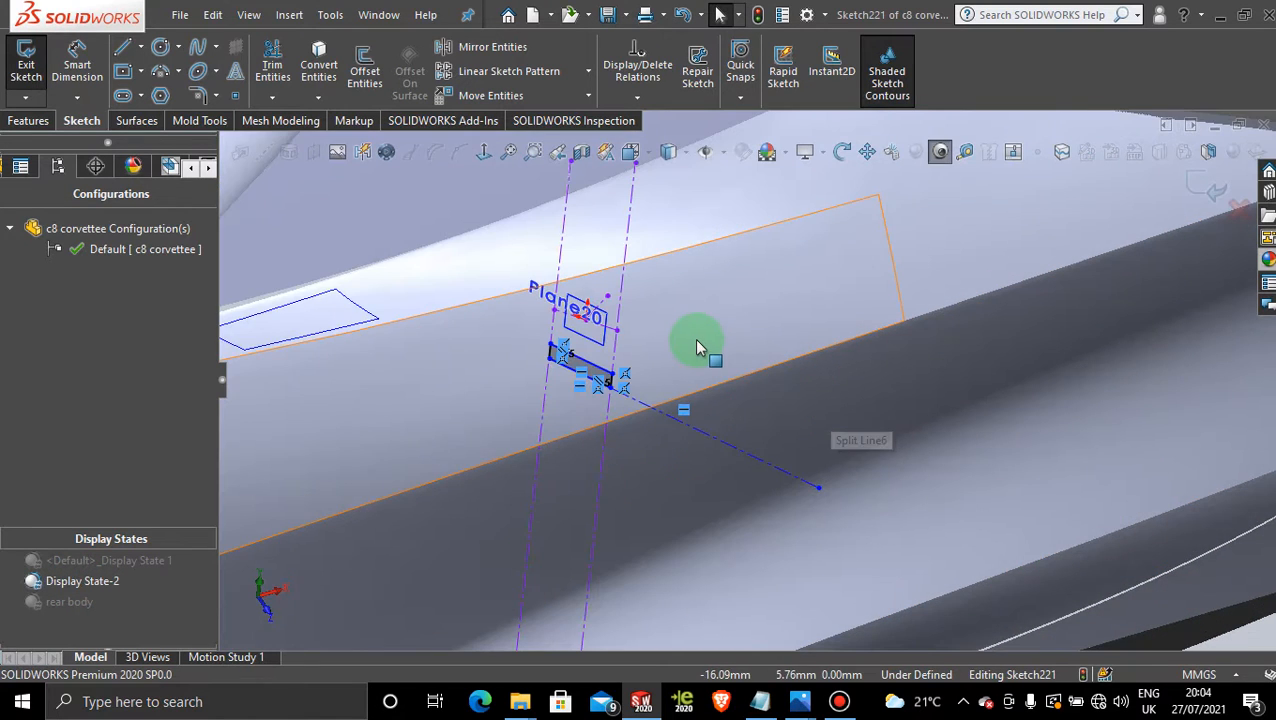
Exit the sketch containing the rectangular profile and its horizontal centerline
right_click(726, 444)
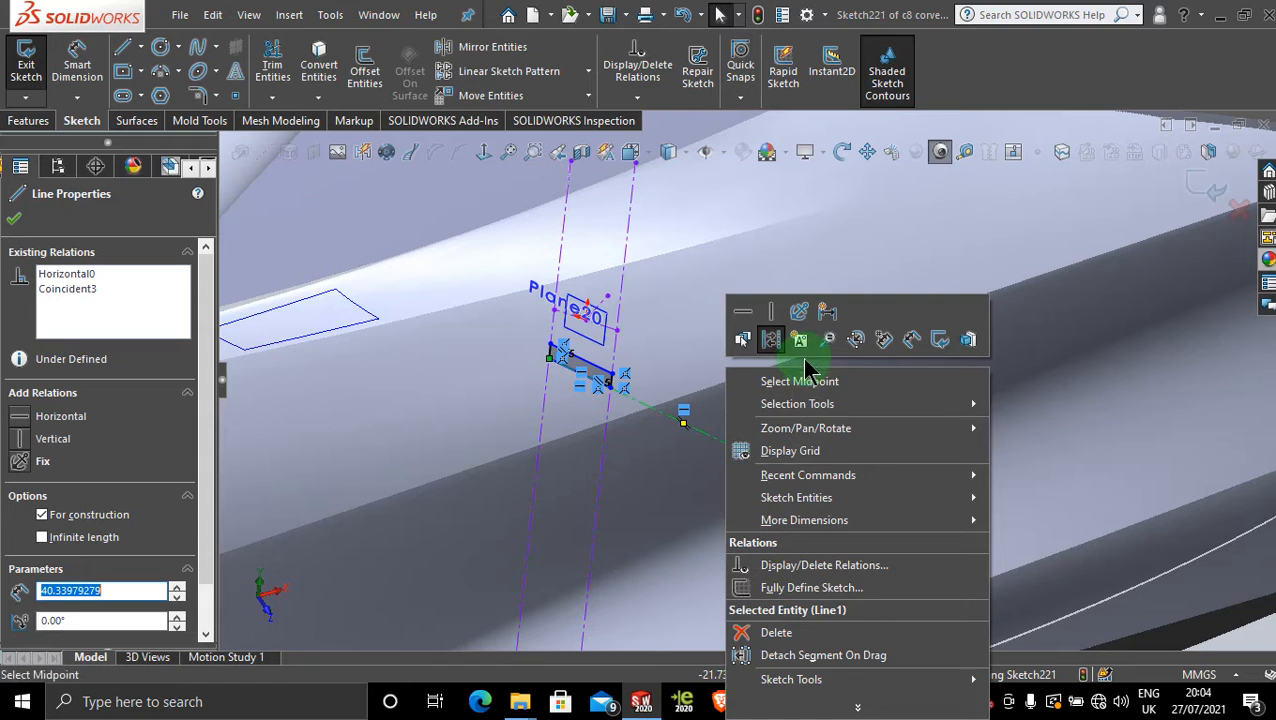
left_click(1207, 196)
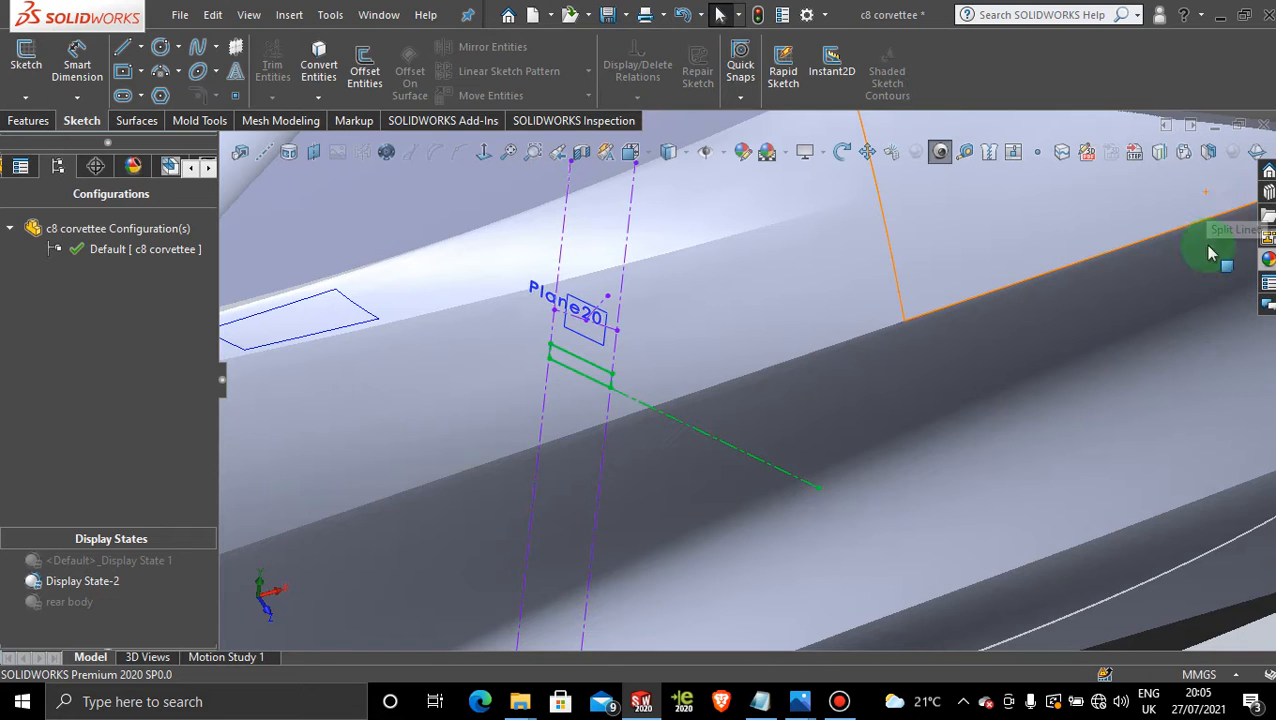
left_click(712, 380)
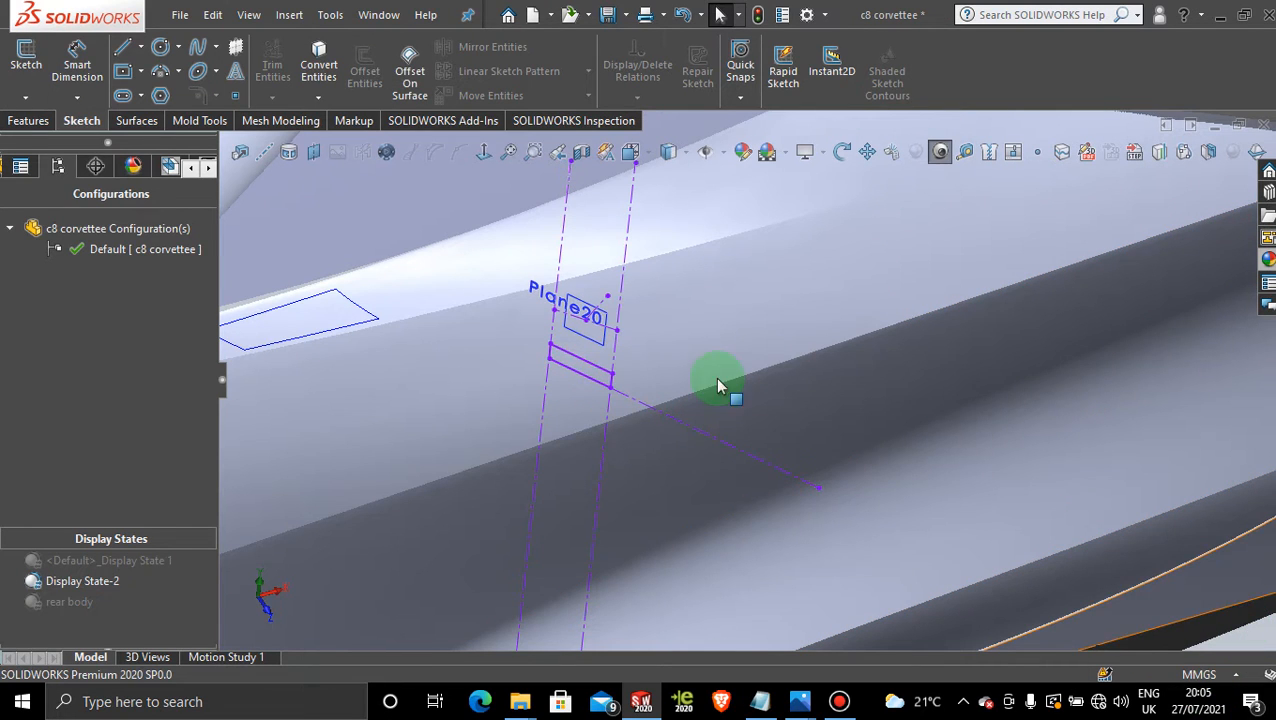
left_click(839, 701)
left_click(839, 701)
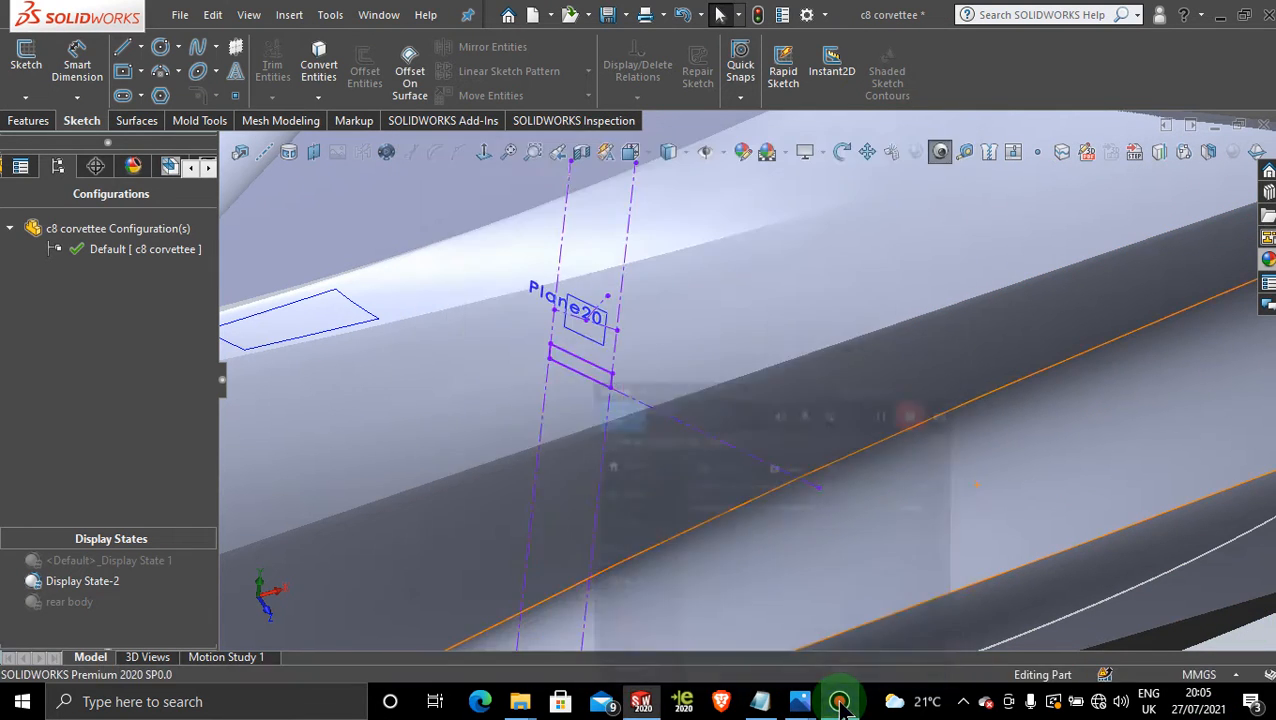
left_click(839, 701)
left_click(839, 701)
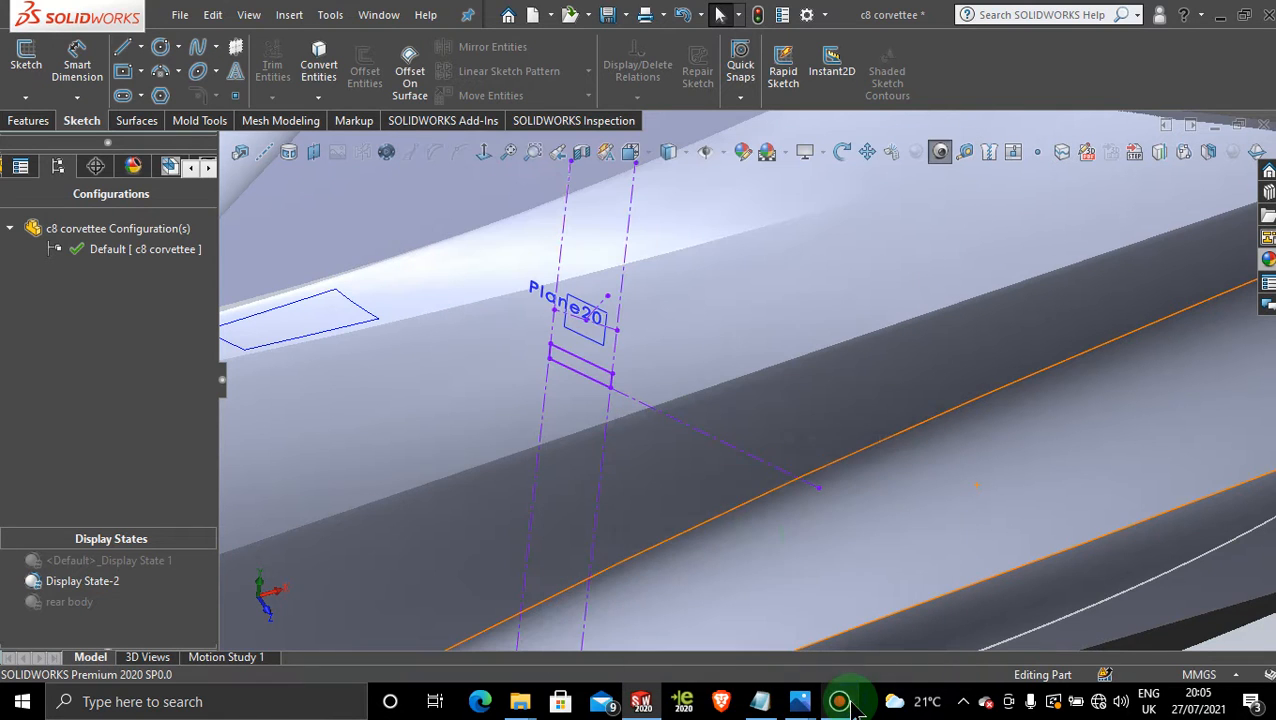
Hide the rectangular profile sketch and leave sketch editing
left_click(676, 416)
right_click(682, 422)
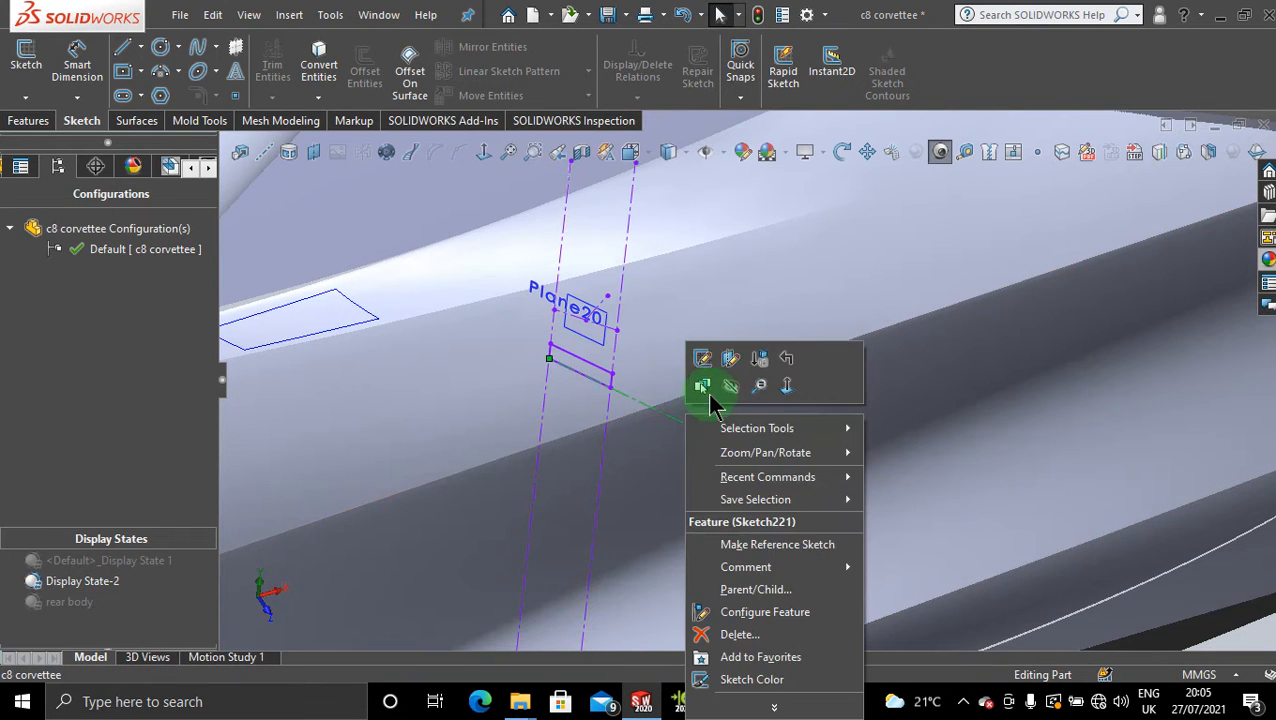
left_click(732, 390)
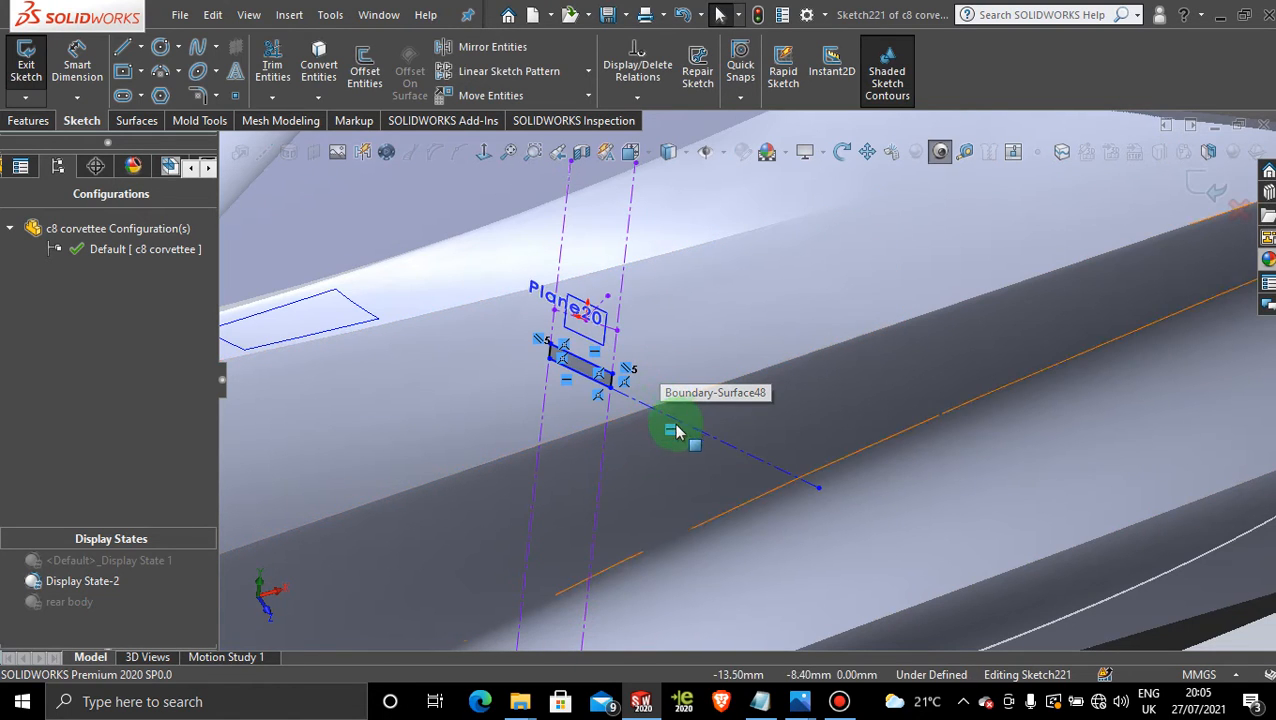
right_click(603, 344)
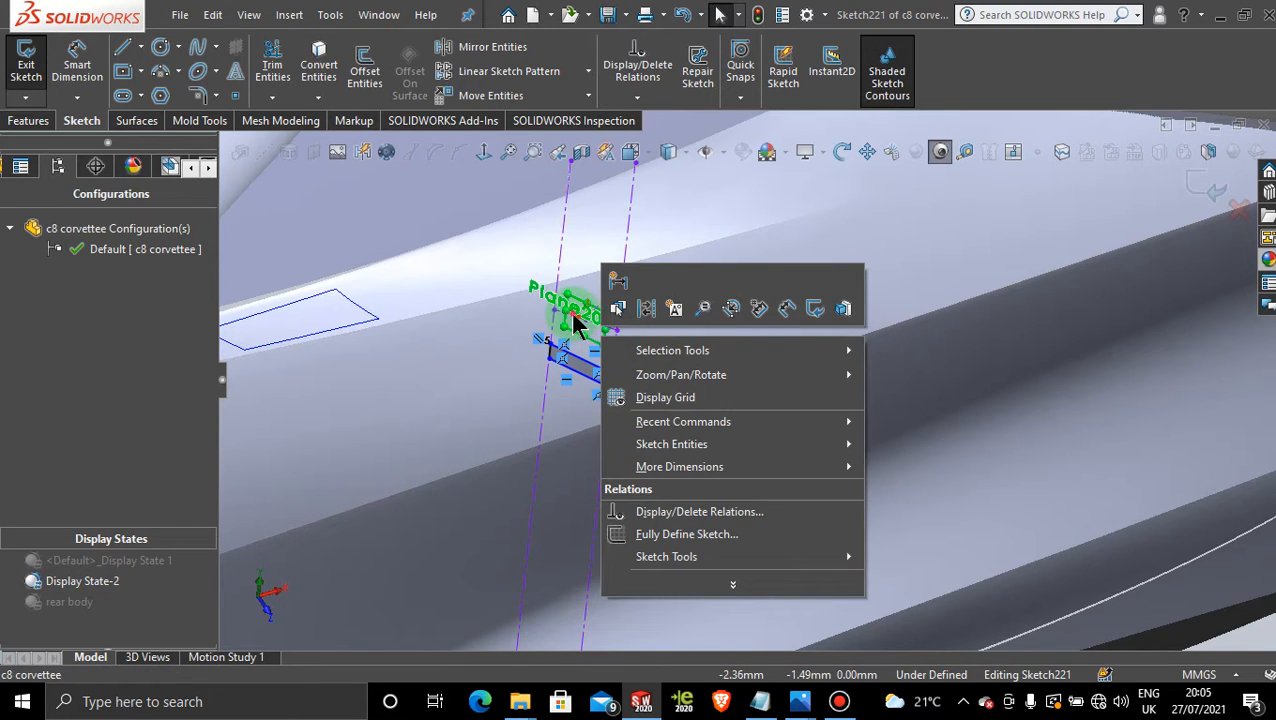
right_click(574, 321)
left_click(1205, 184)
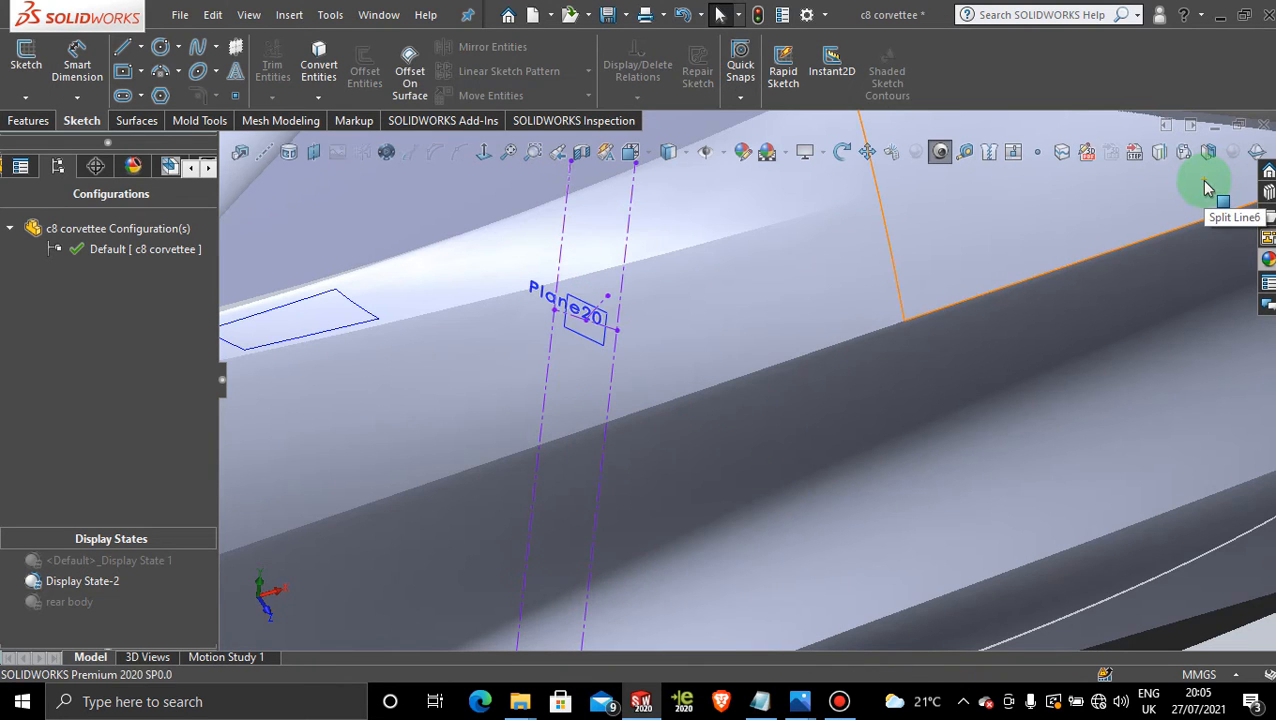
Undo the hiding of the rectangular profile sketch and return to editing it
scroll(970, 383, "up", 5)
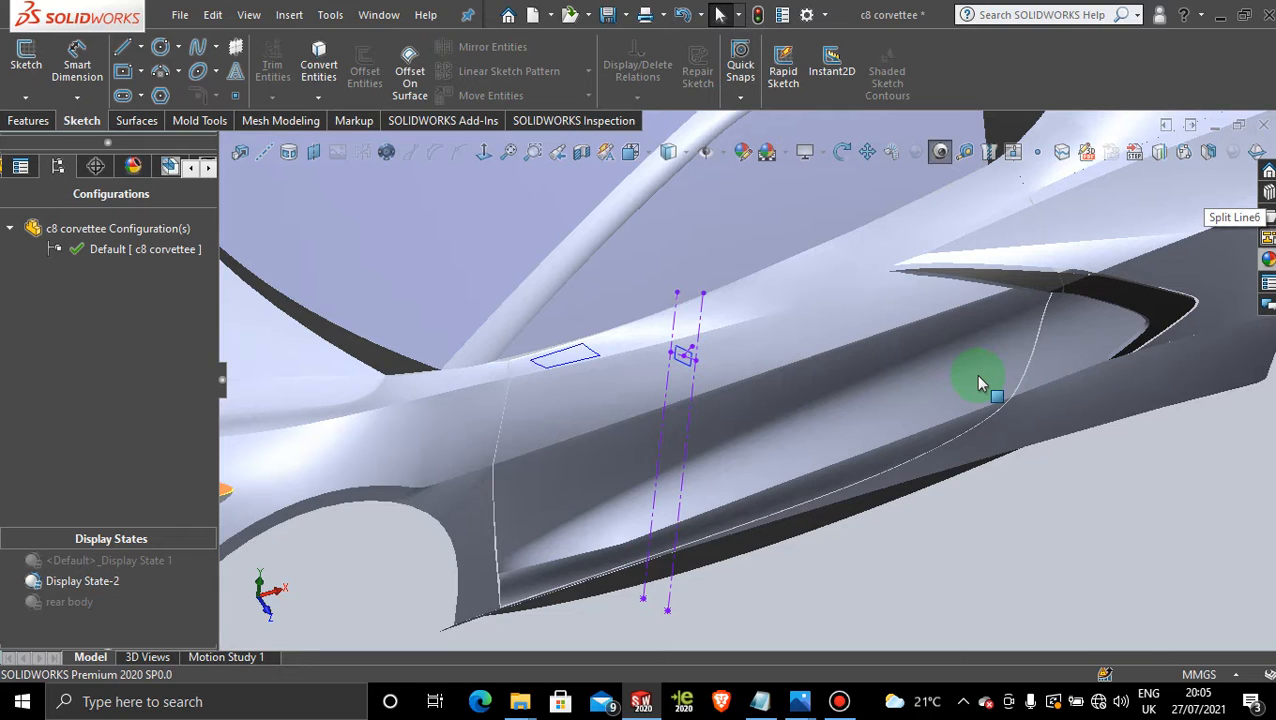
key("ctrl+z")
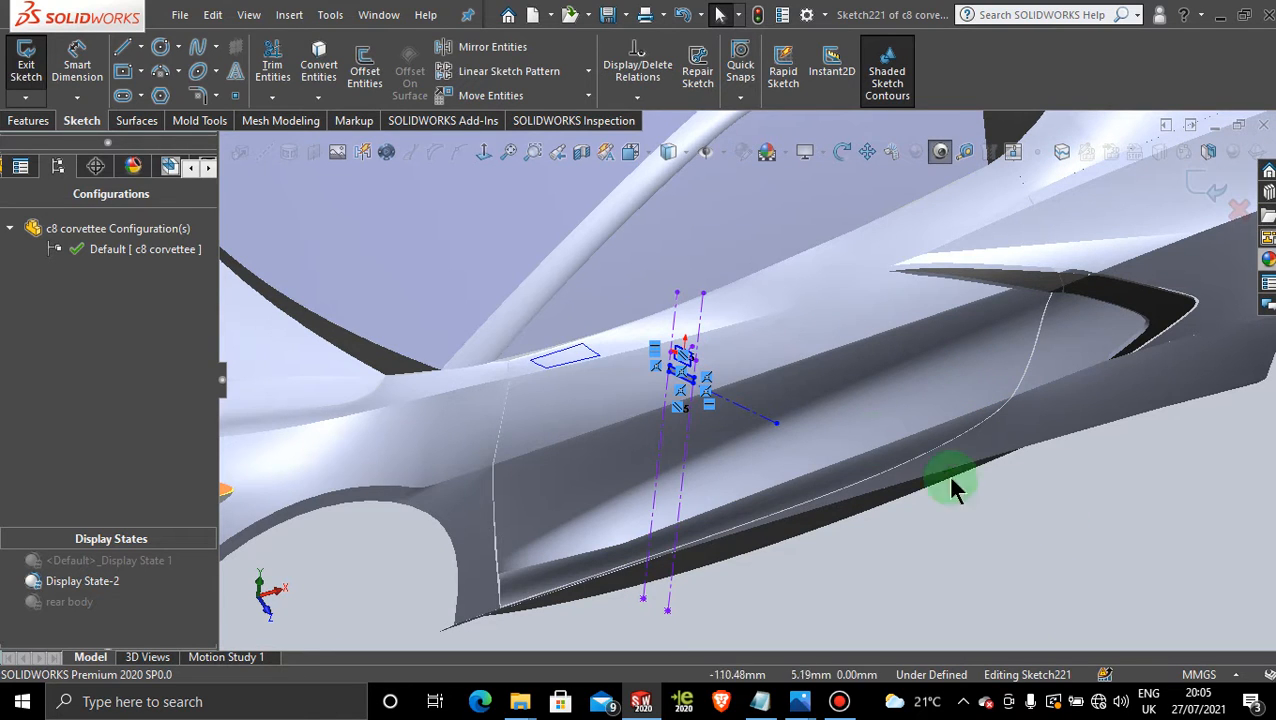
scroll(727, 381, "down", 4)
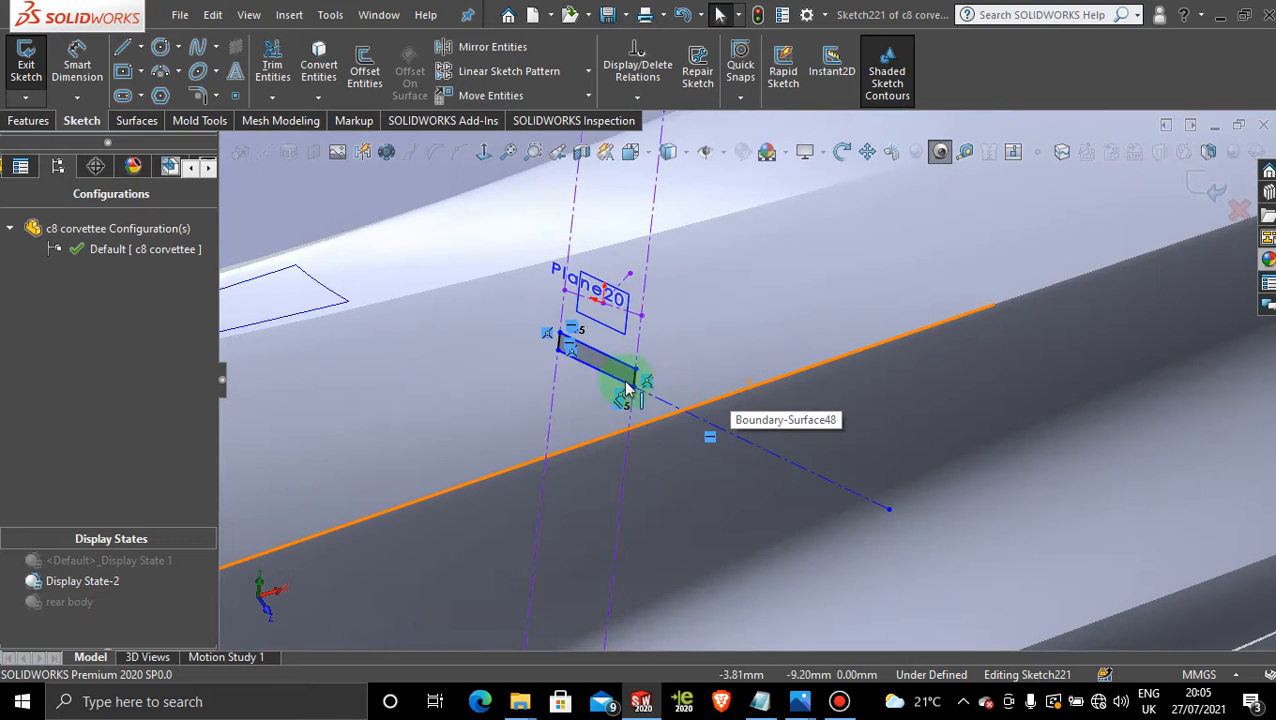
Trim away the horizontal centerline extending from the rectangle's lower corner and exit the sketch
scroll(627, 390, "down", 4)
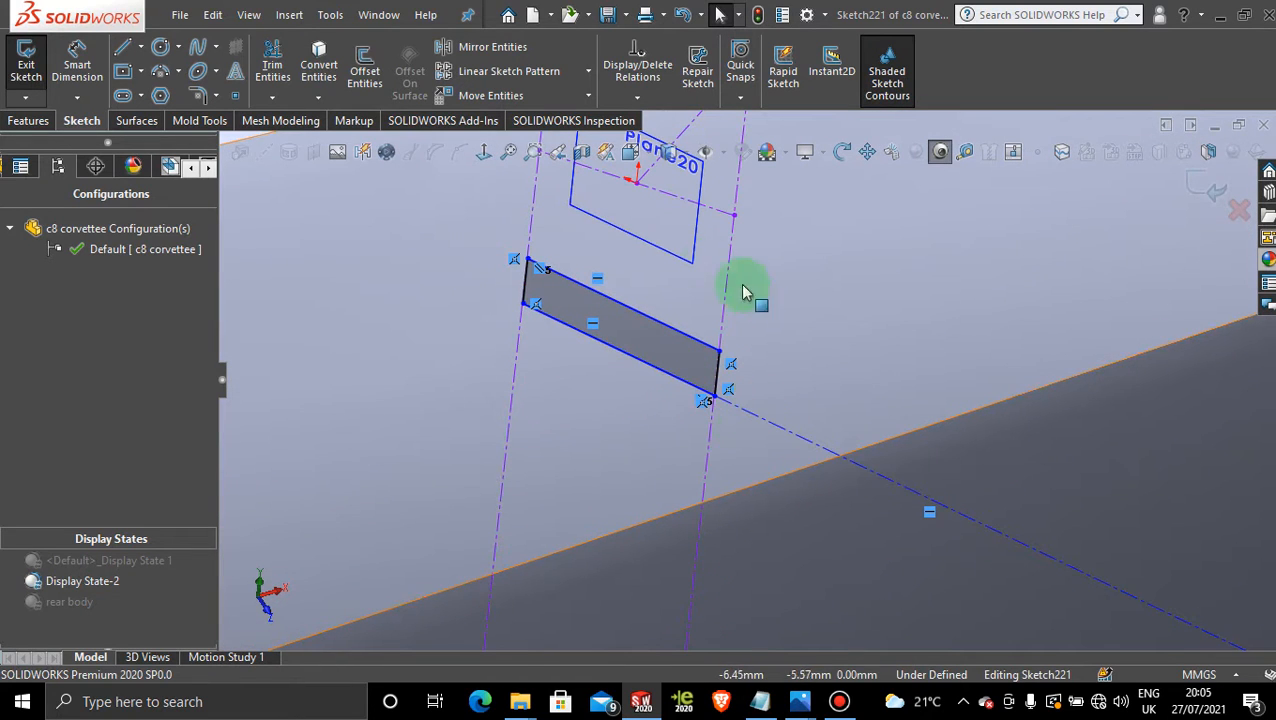
left_click(273, 60)
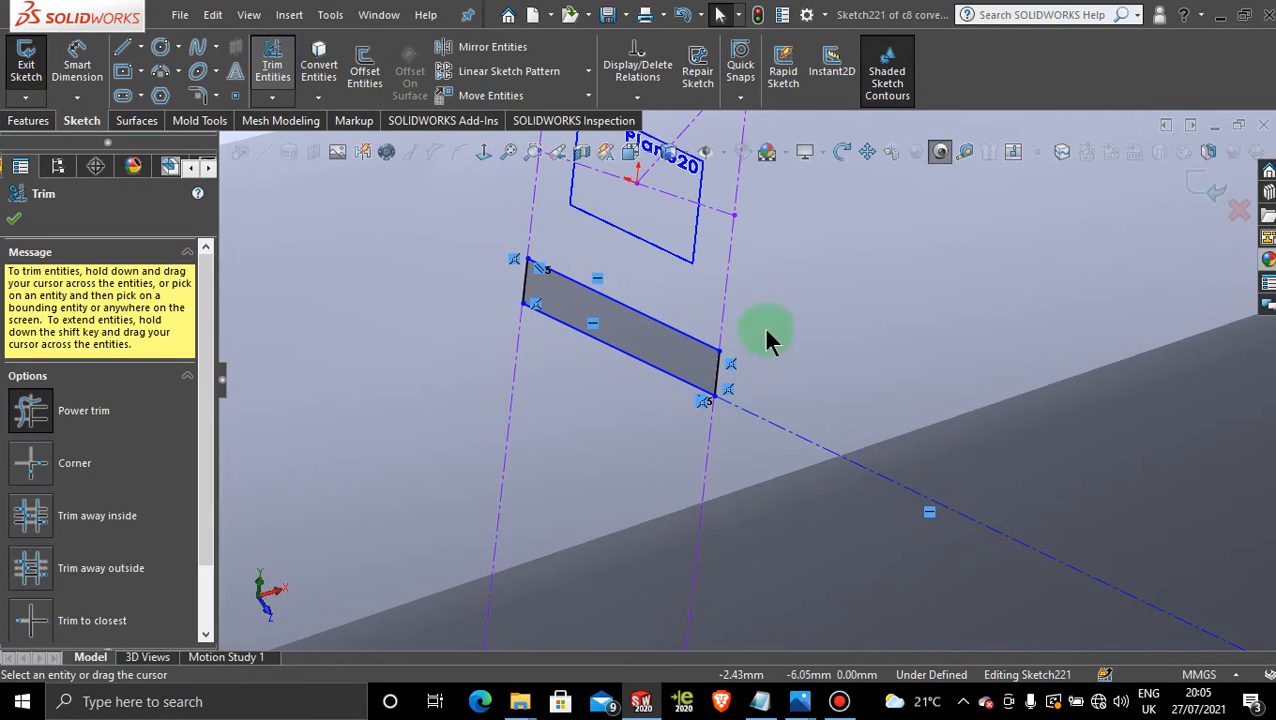
left_click(782, 428)
left_click_drag(852, 340, 780, 531)
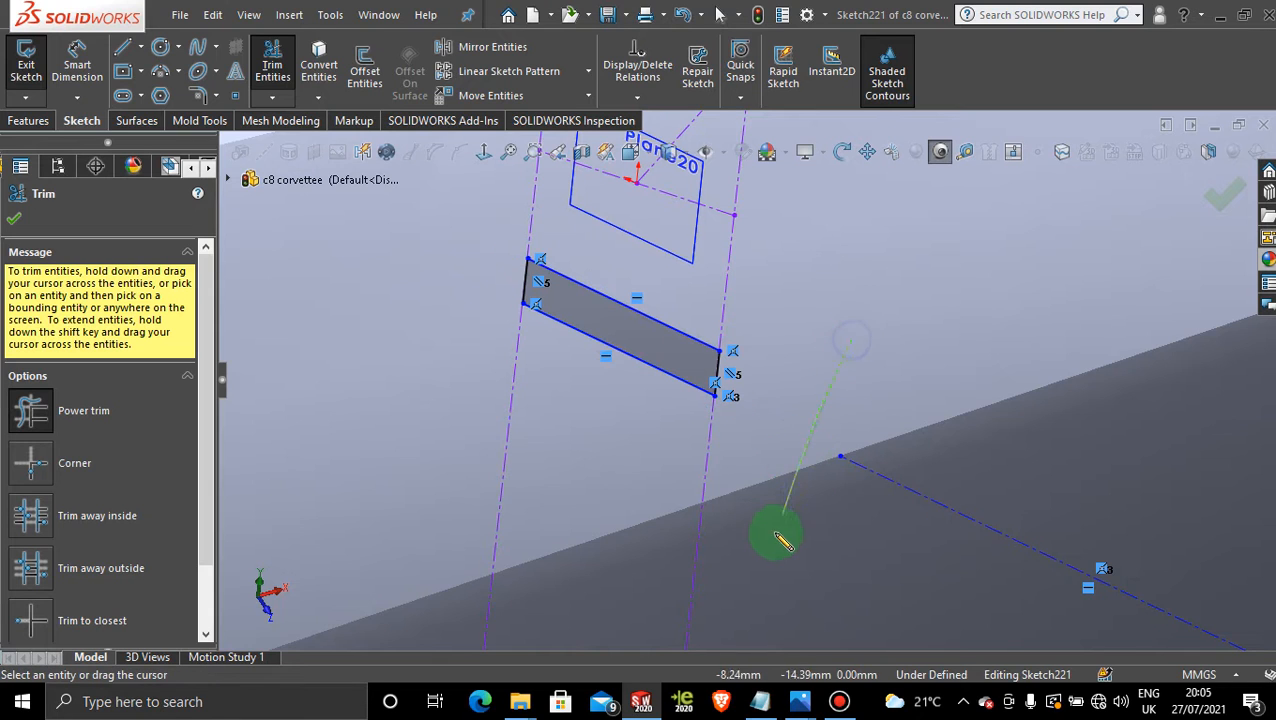
left_click_drag(937, 411, 944, 645)
scroll(977, 513, "up", 3)
scroll(972, 510, "up", 5)
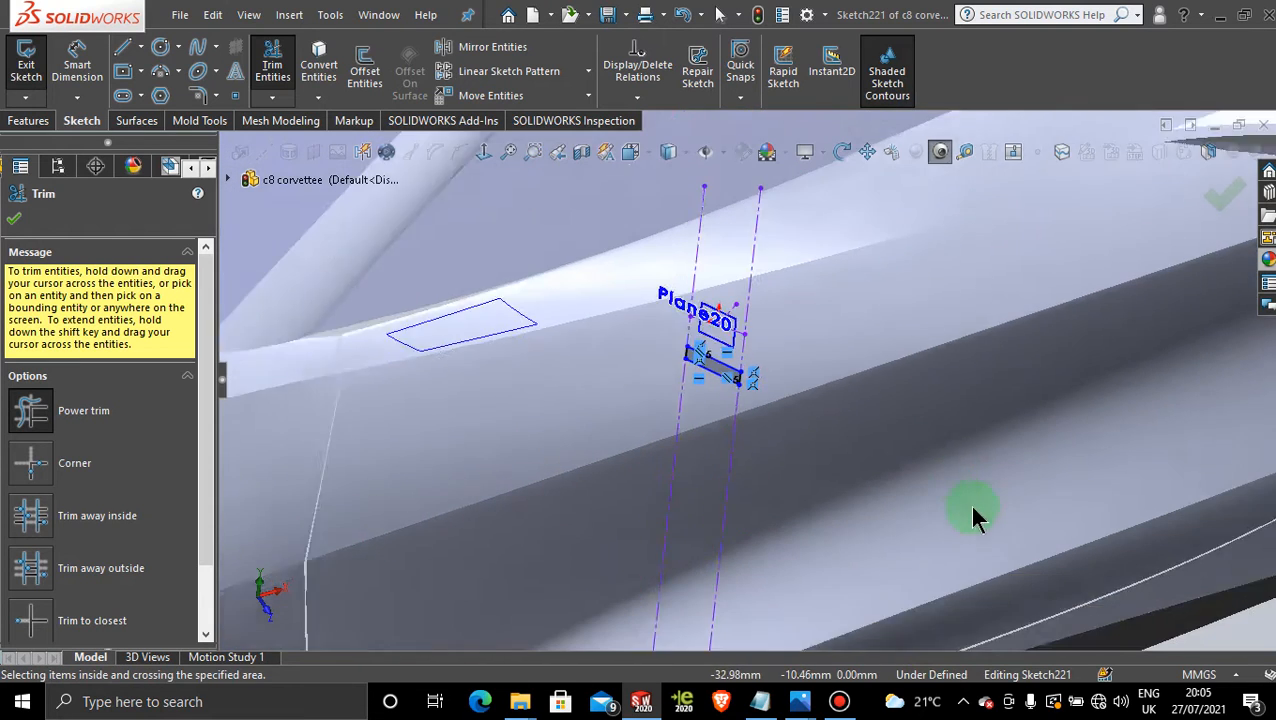
left_click(17, 222)
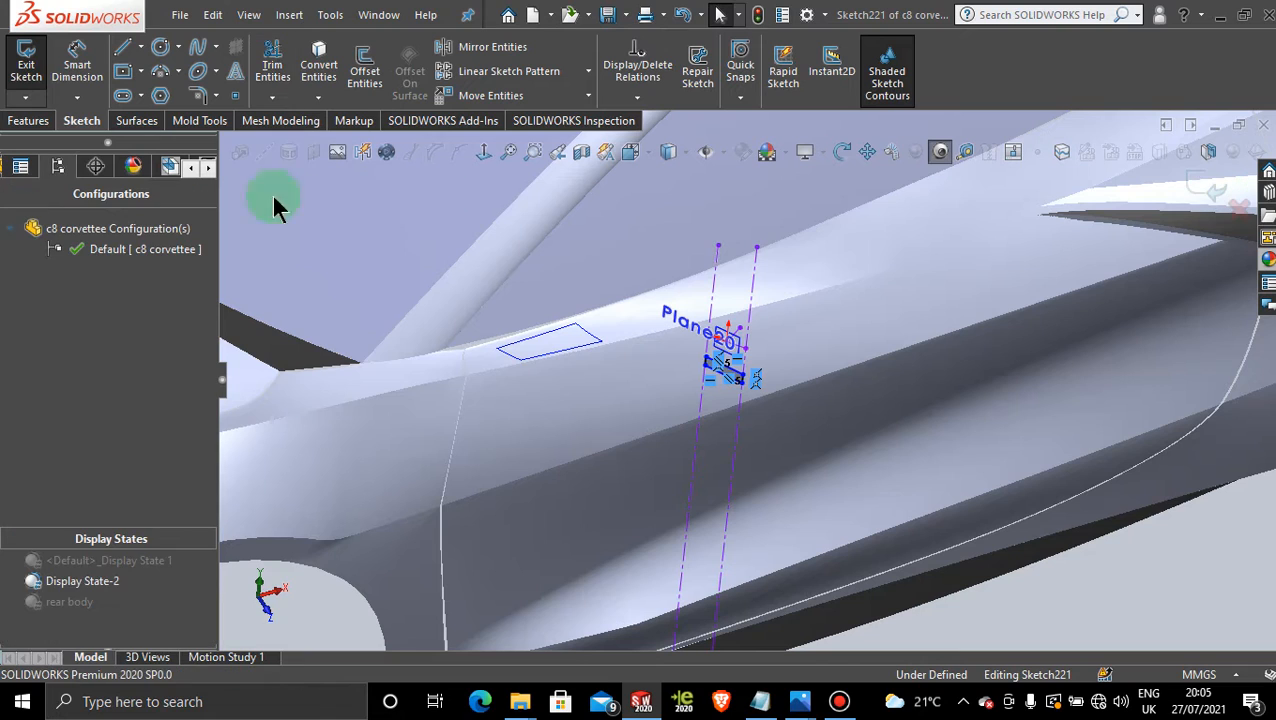
left_click(1212, 187)
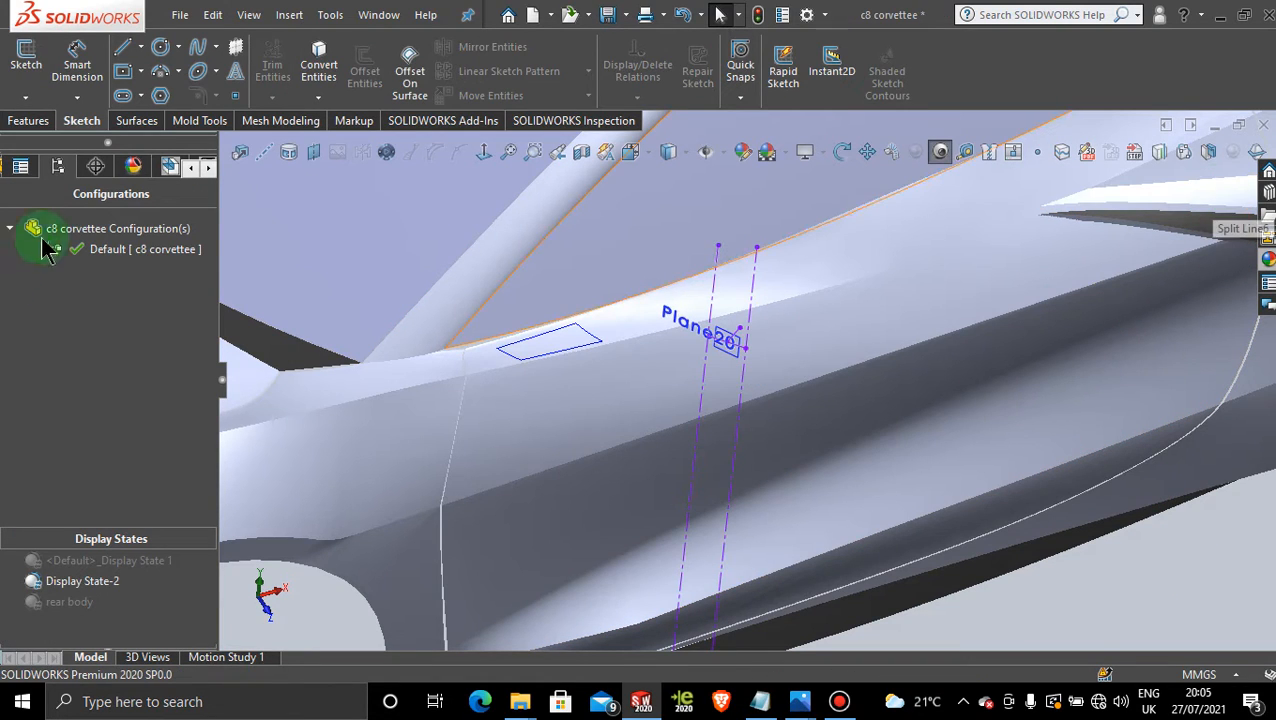
Show the rectangular mount profile sketch, Sketch221, on the body
left_click(190, 172)
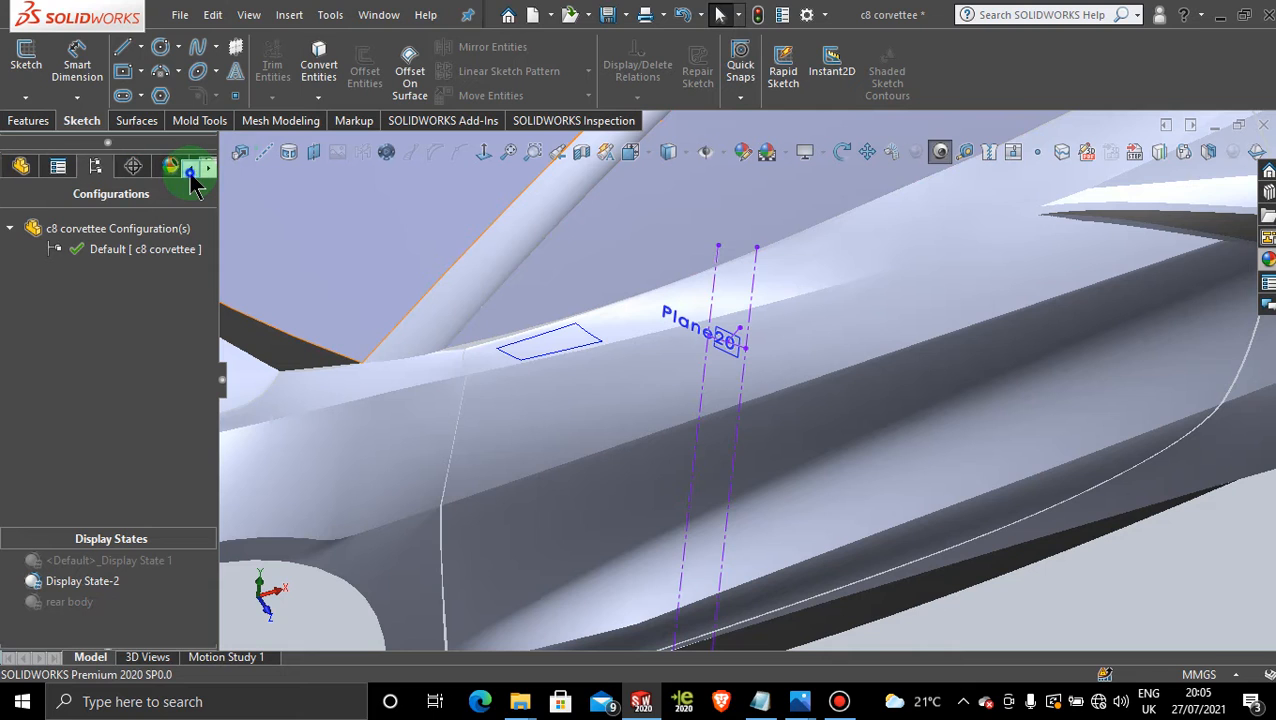
left_click(21, 168)
left_click(208, 225)
left_click(208, 612)
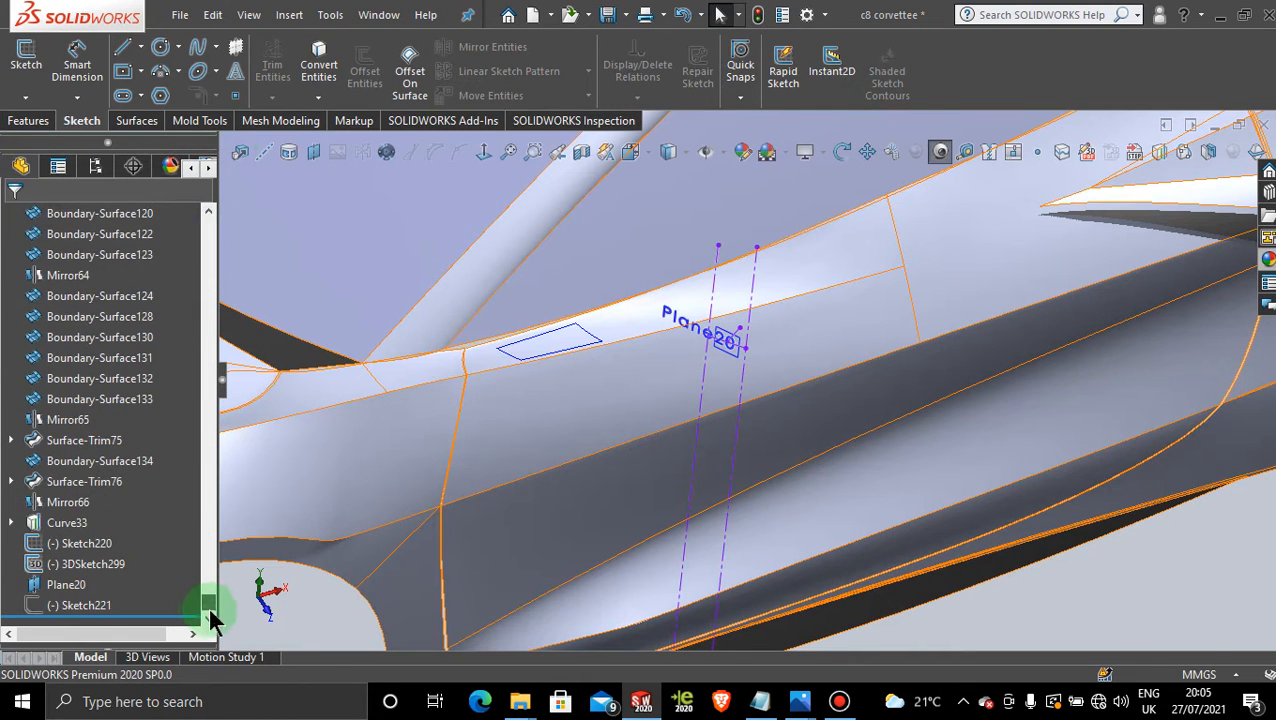
left_click(88, 607)
right_click(88, 607)
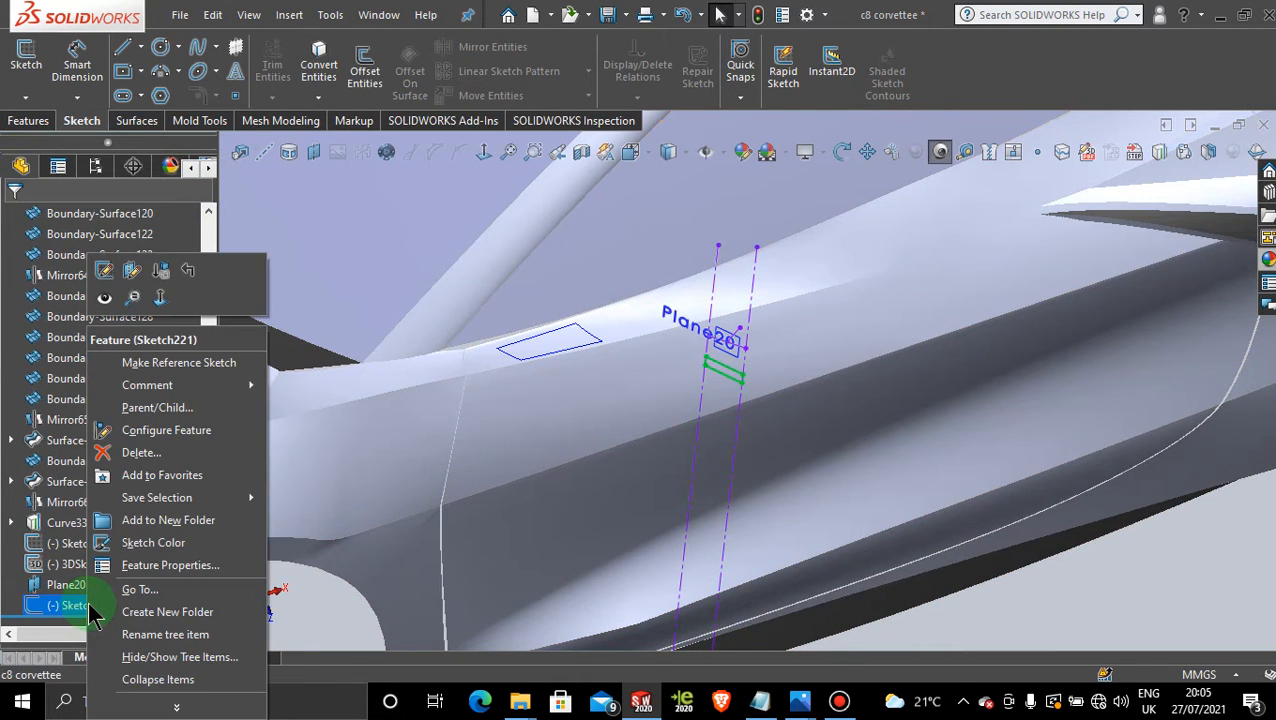
left_click(104, 297)
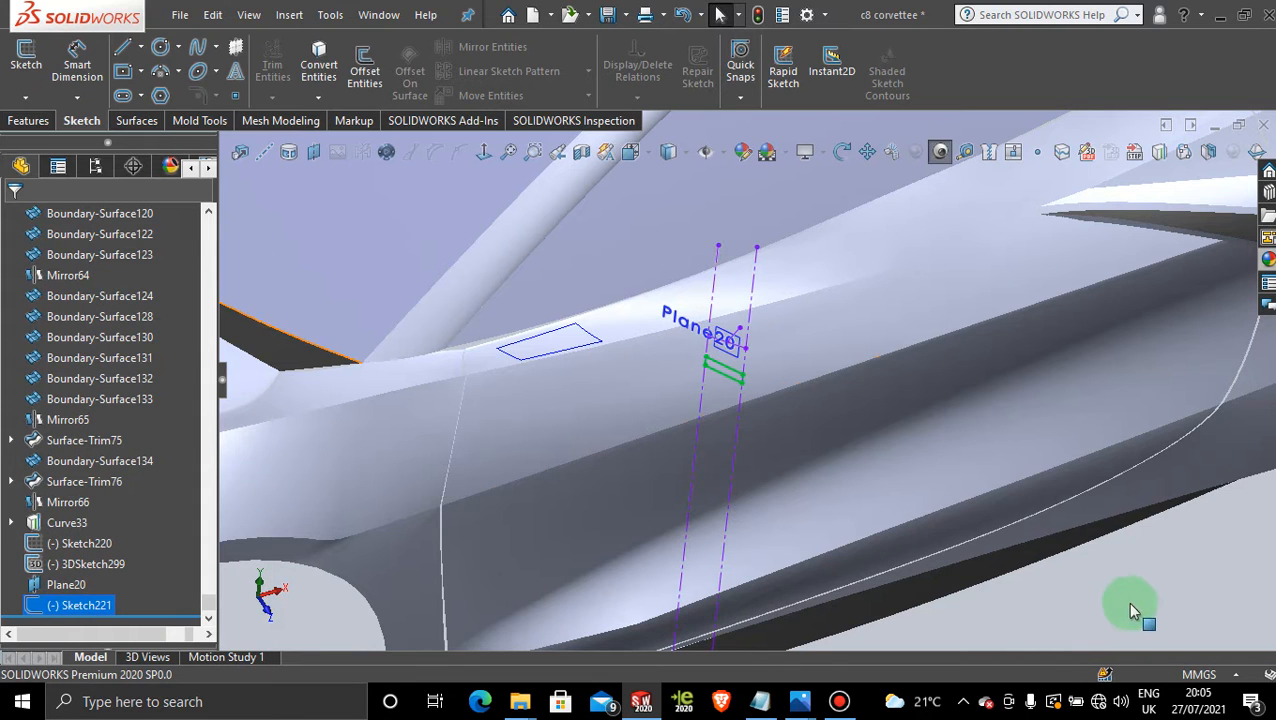
Hide Plane20 and the 3D layout sketch with the construction lines around the rectangular profile
scroll(795, 365, "down", 4)
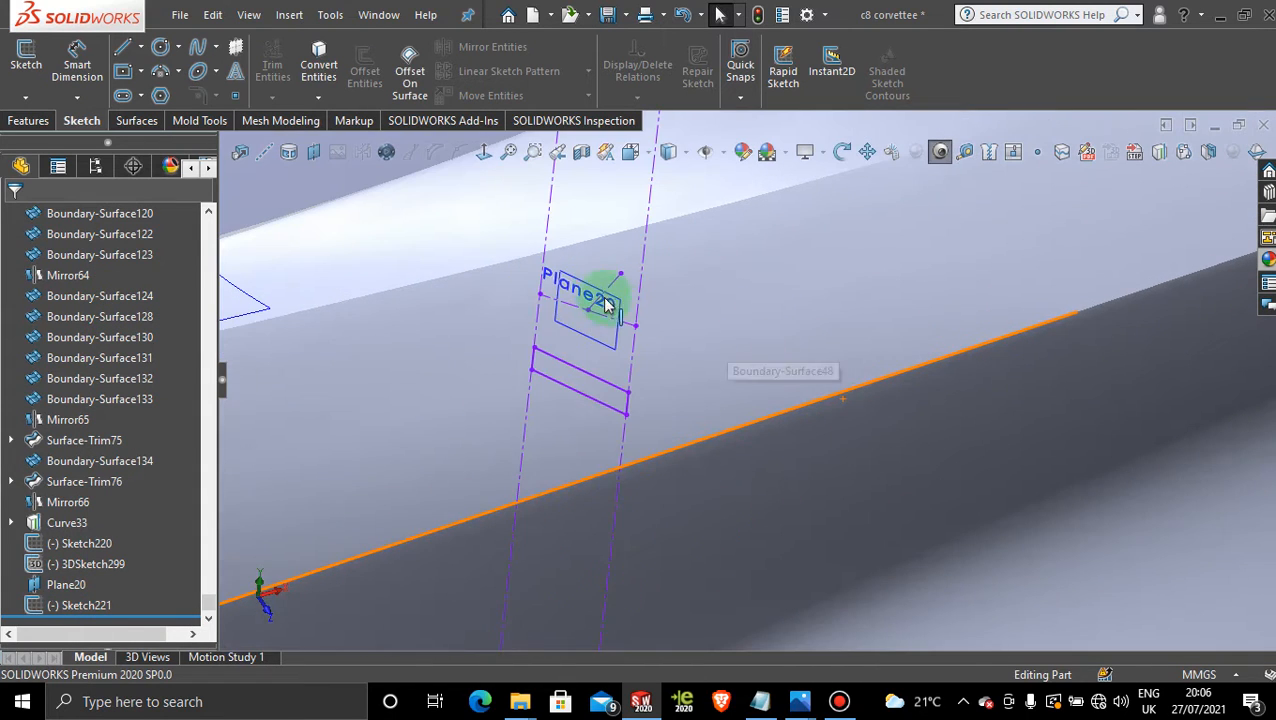
right_click(606, 304)
left_click(690, 278)
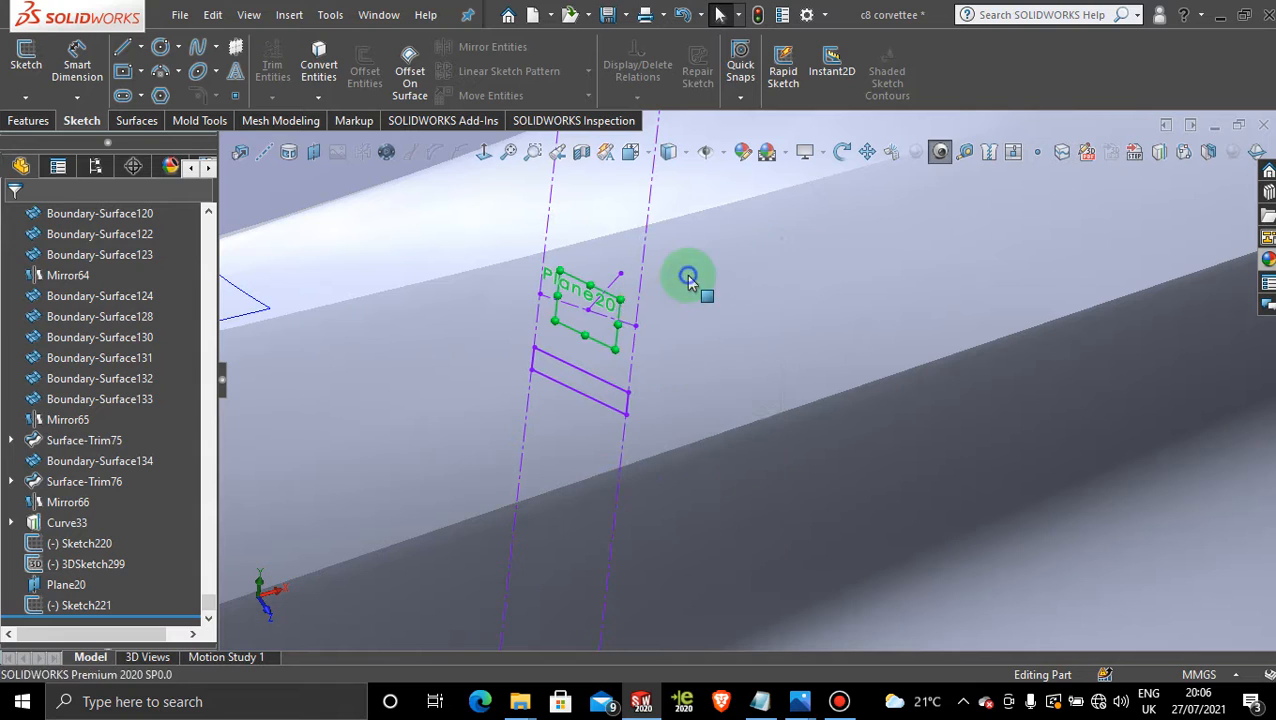
right_click(610, 318)
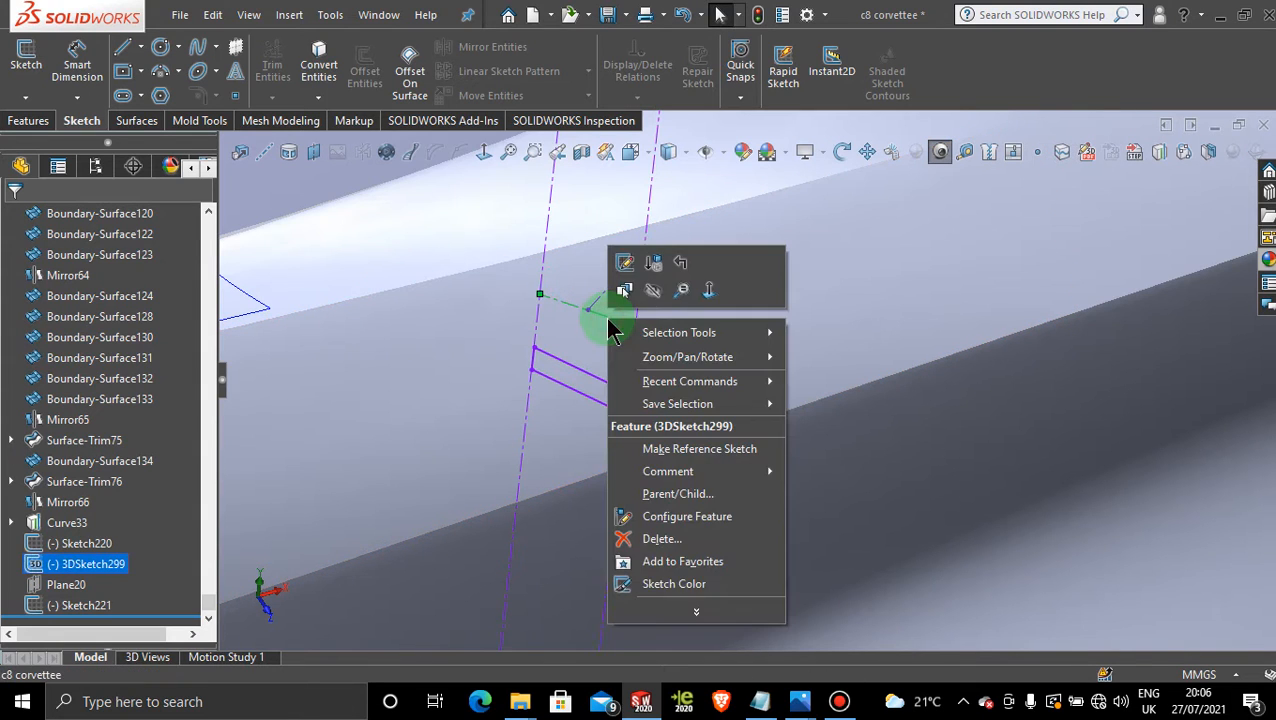
left_click(651, 292)
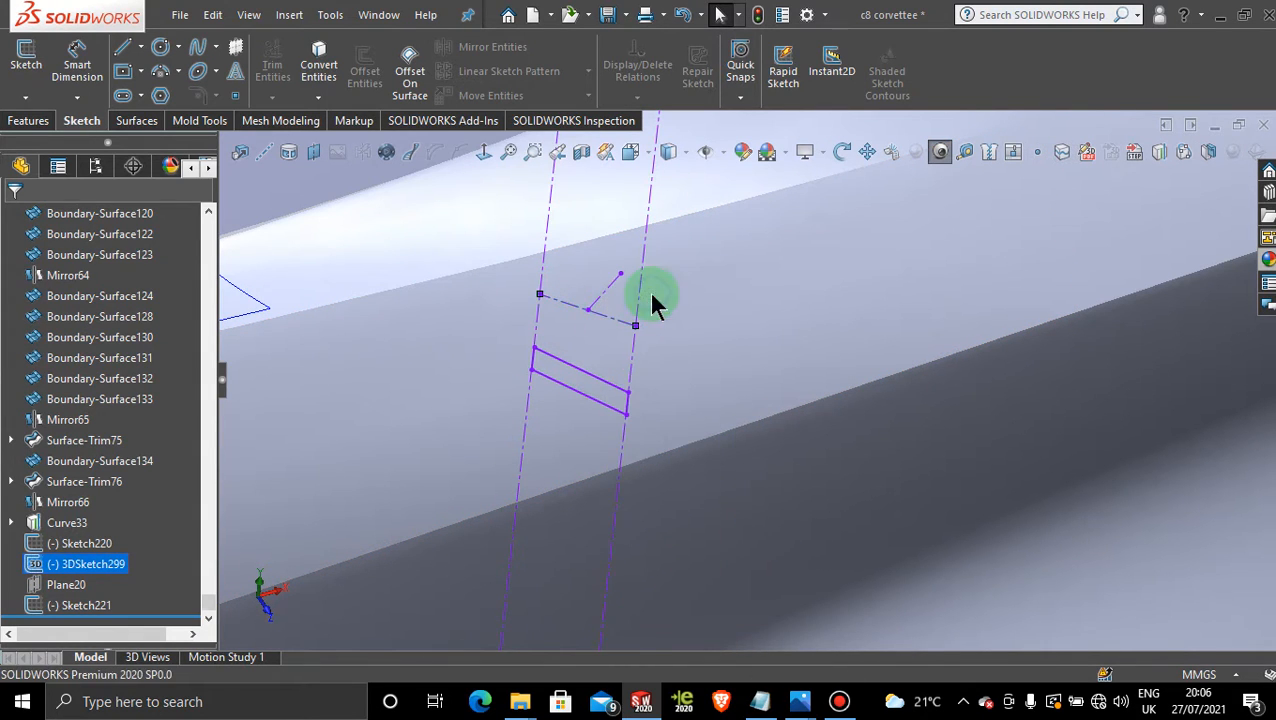
scroll(843, 421, "up", 6)
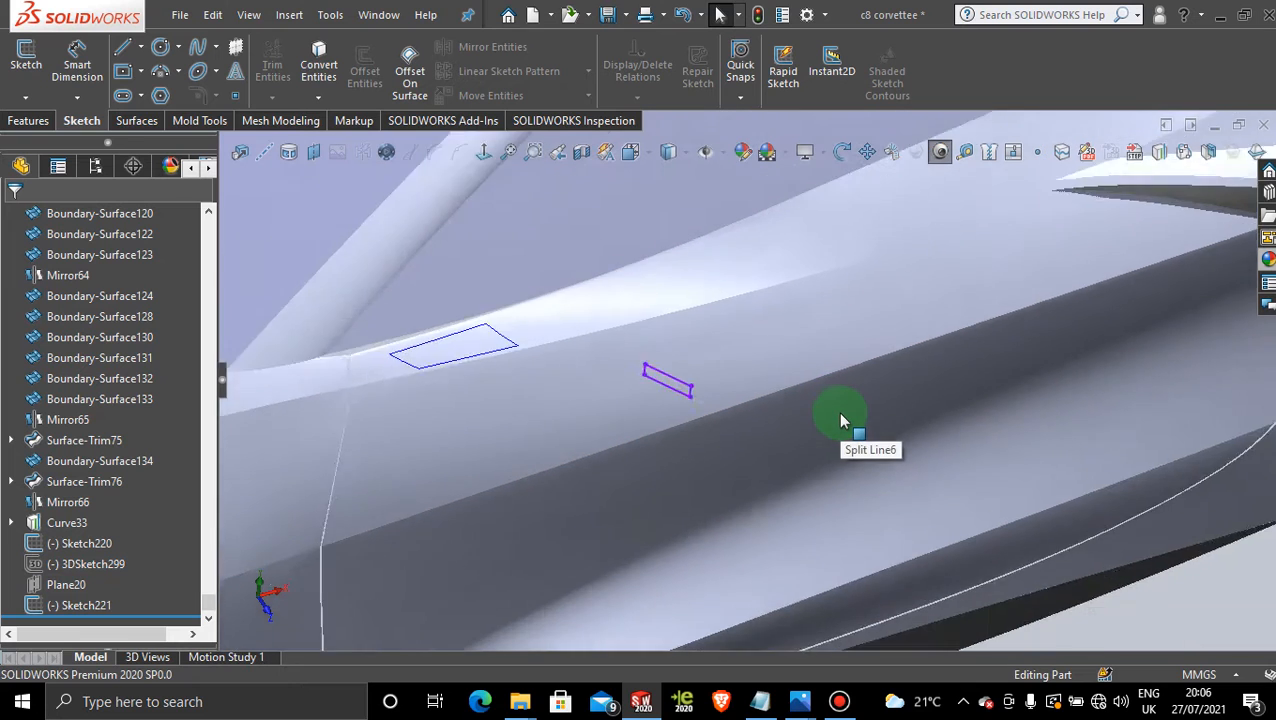
Hide Sketch220, which holds the loose points below the door sill
scroll(645, 418, "up", 3)
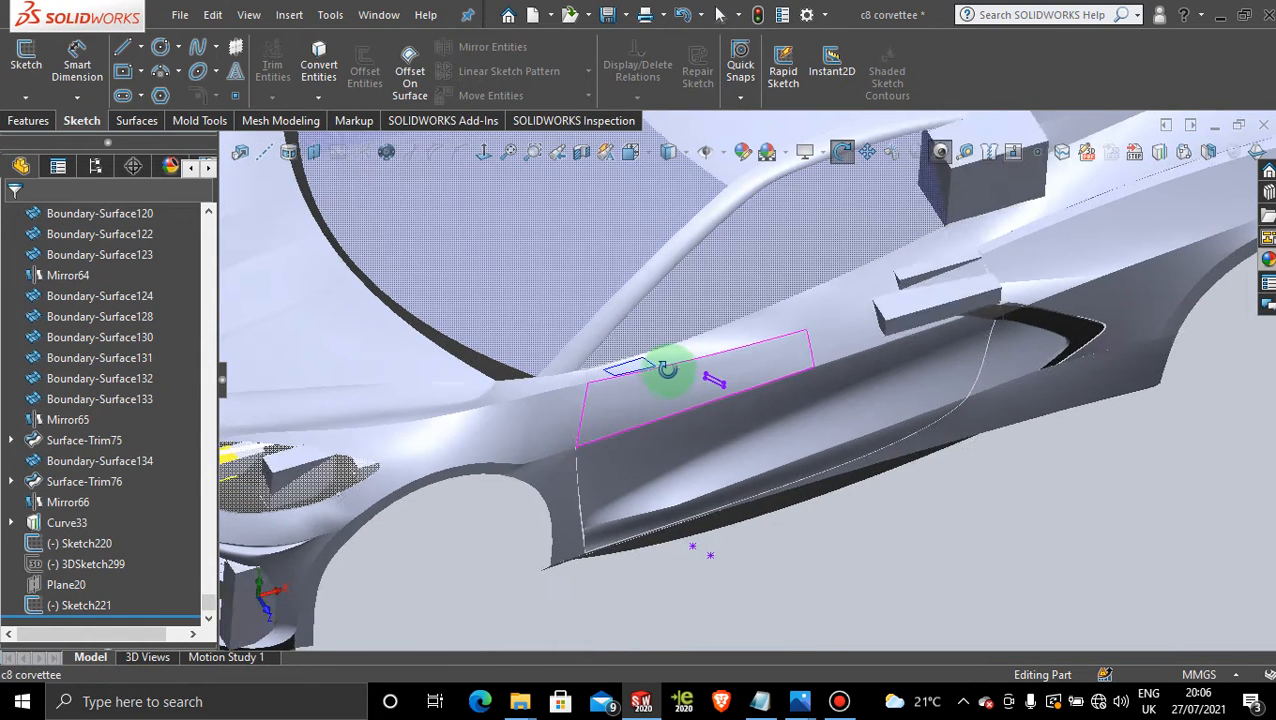
scroll(740, 540, "down", 3)
scroll(740, 540, "down", 3)
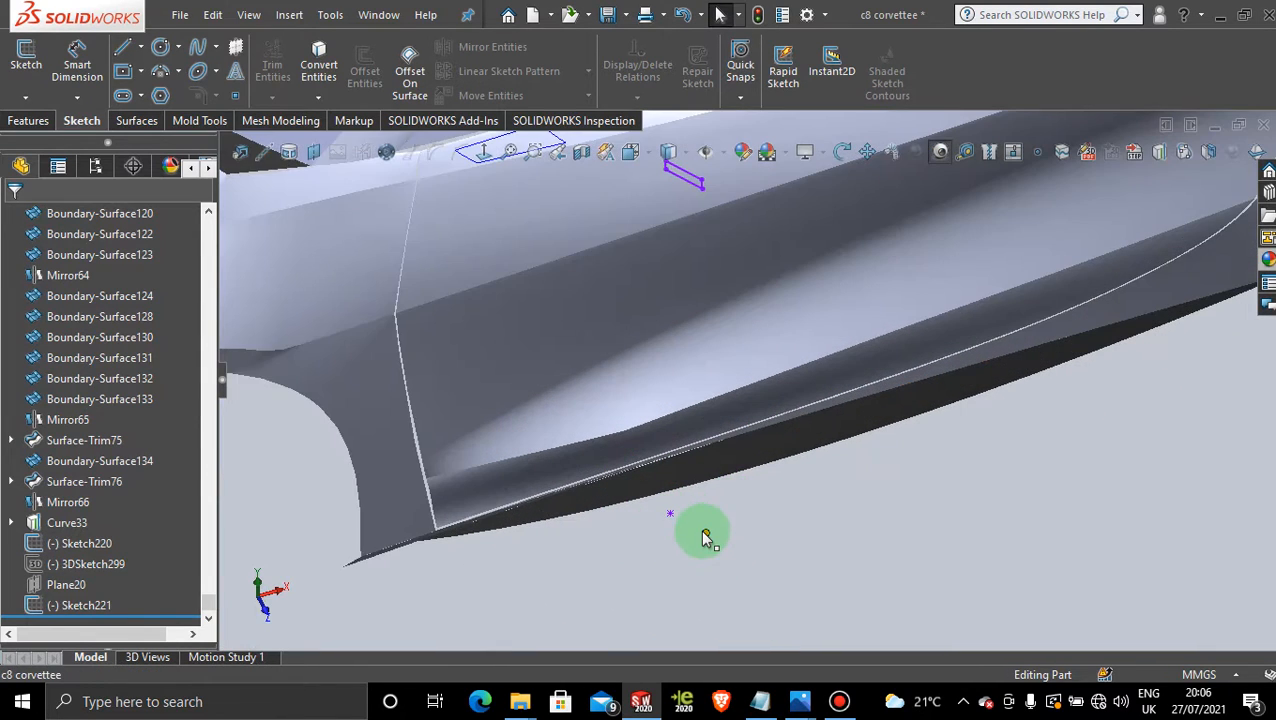
right_click(705, 538)
left_click(746, 361)
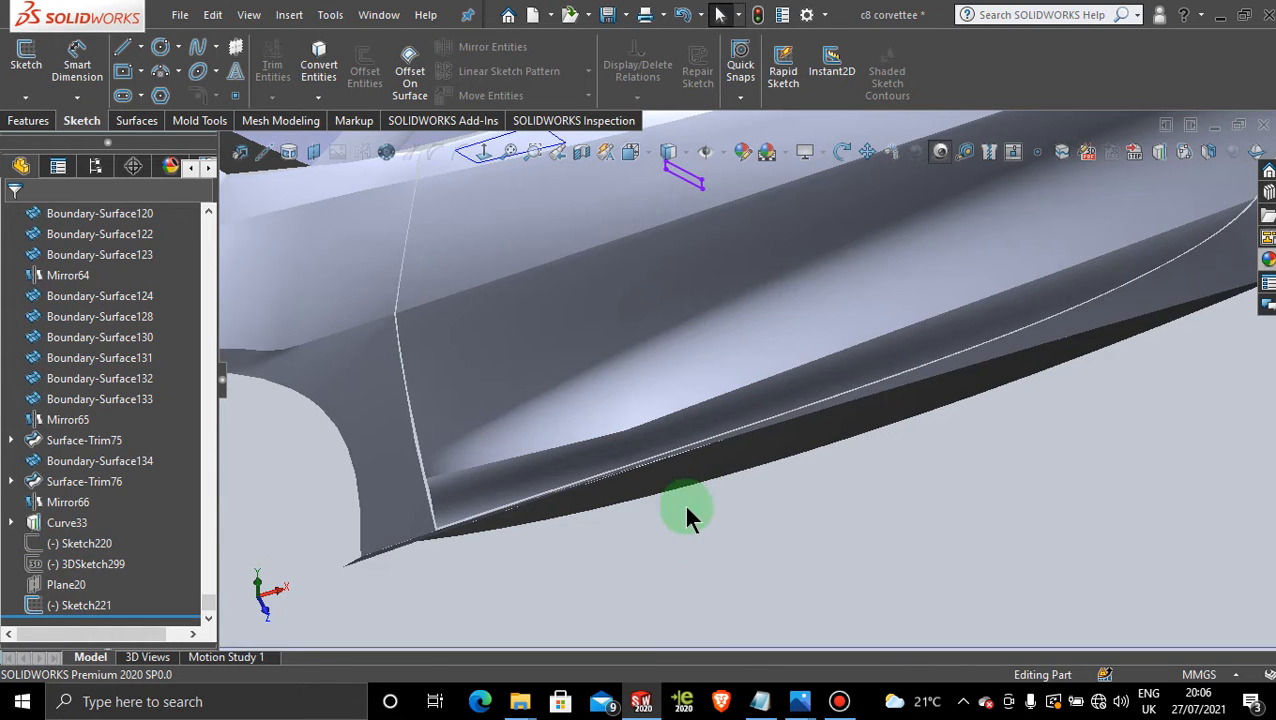
In a new 3D sketch, draw a two-point spline about 53 mm long from the door-top profile's front corner to the rectangular profile's upper outer corner
scroll(715, 509, "up", 5)
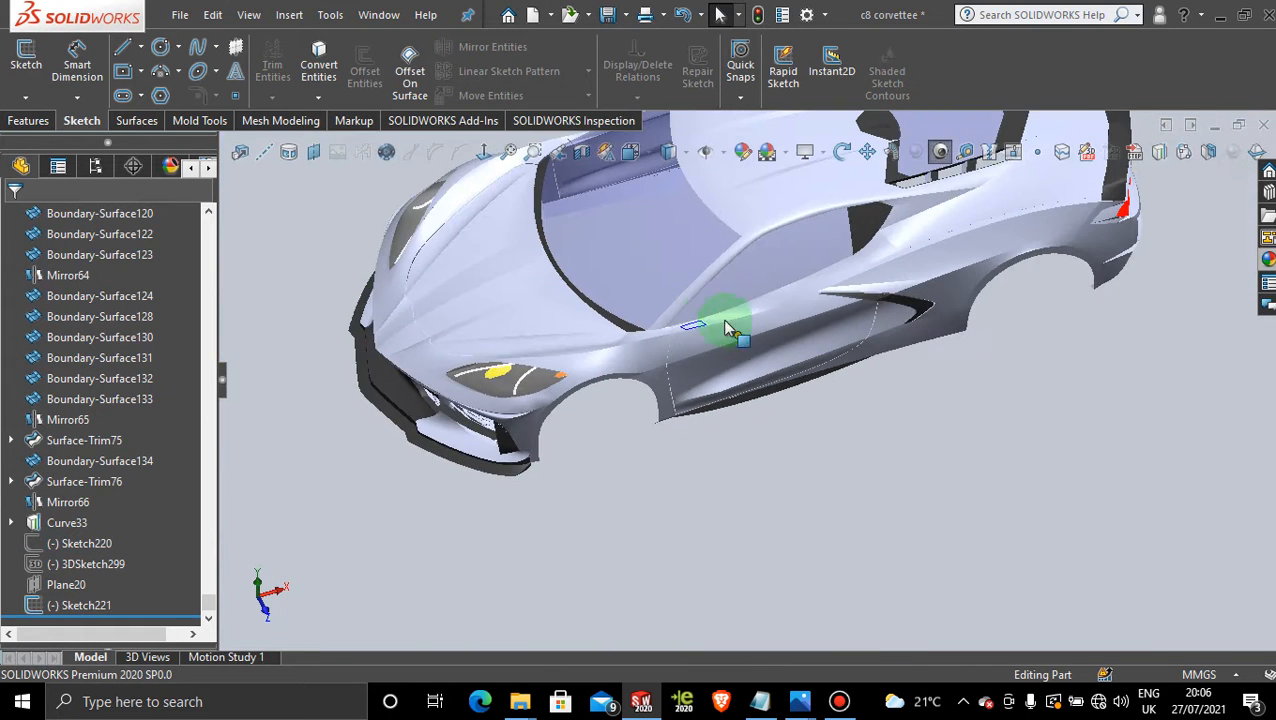
scroll(727, 323, "down", 6)
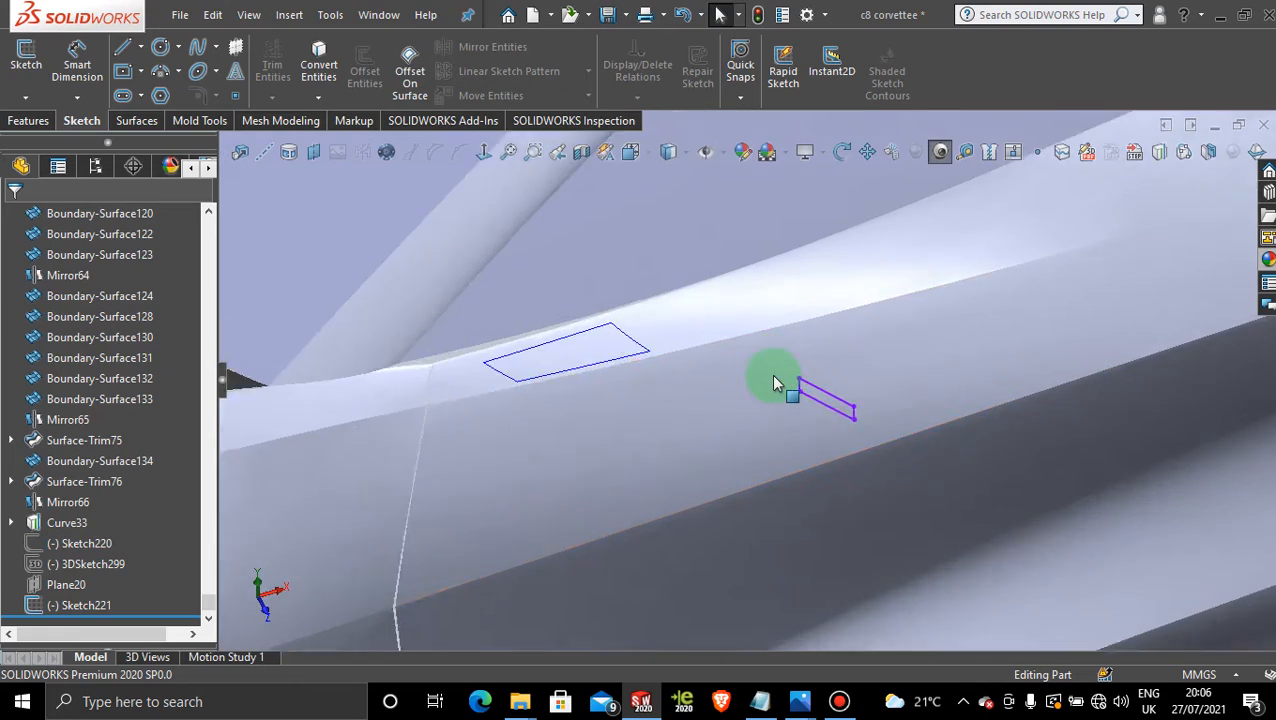
scroll(773, 376, "down", 2)
scroll(805, 465, "up", 3)
middle_click_drag(747, 437, 776, 428)
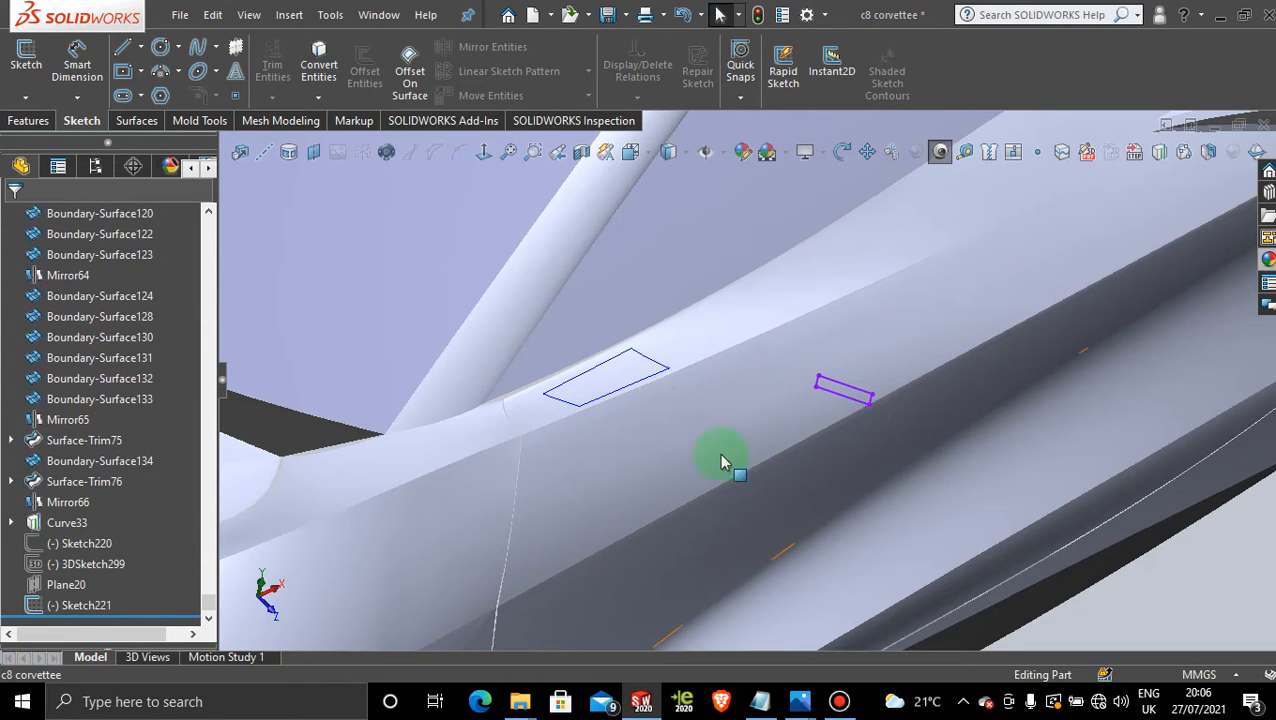
left_click(872, 395)
left_click(22, 100)
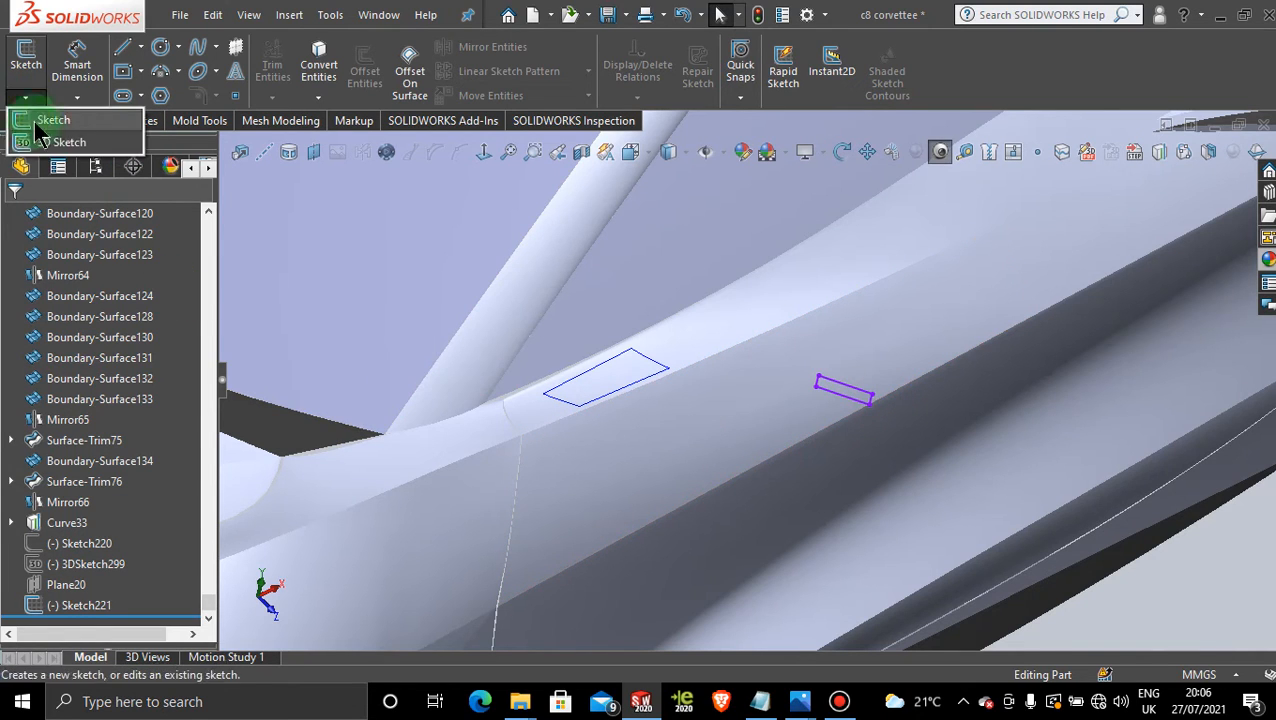
left_click(45, 137)
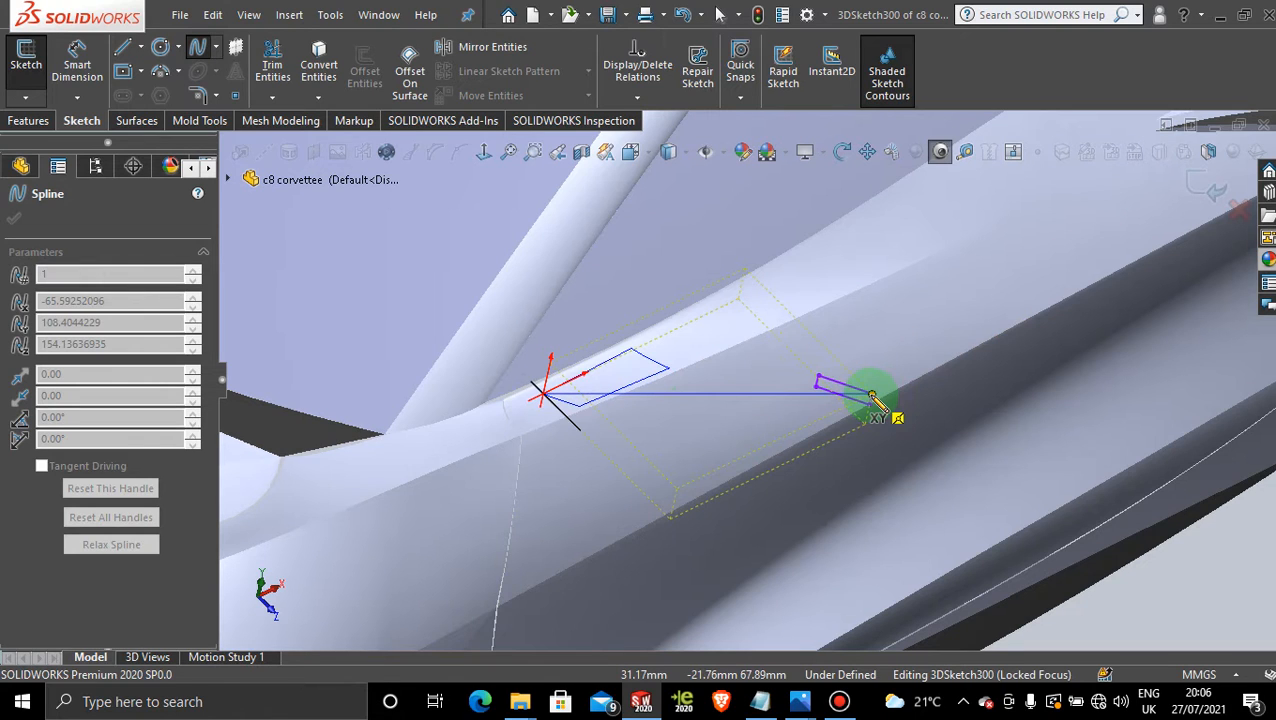
left_click(872, 396)
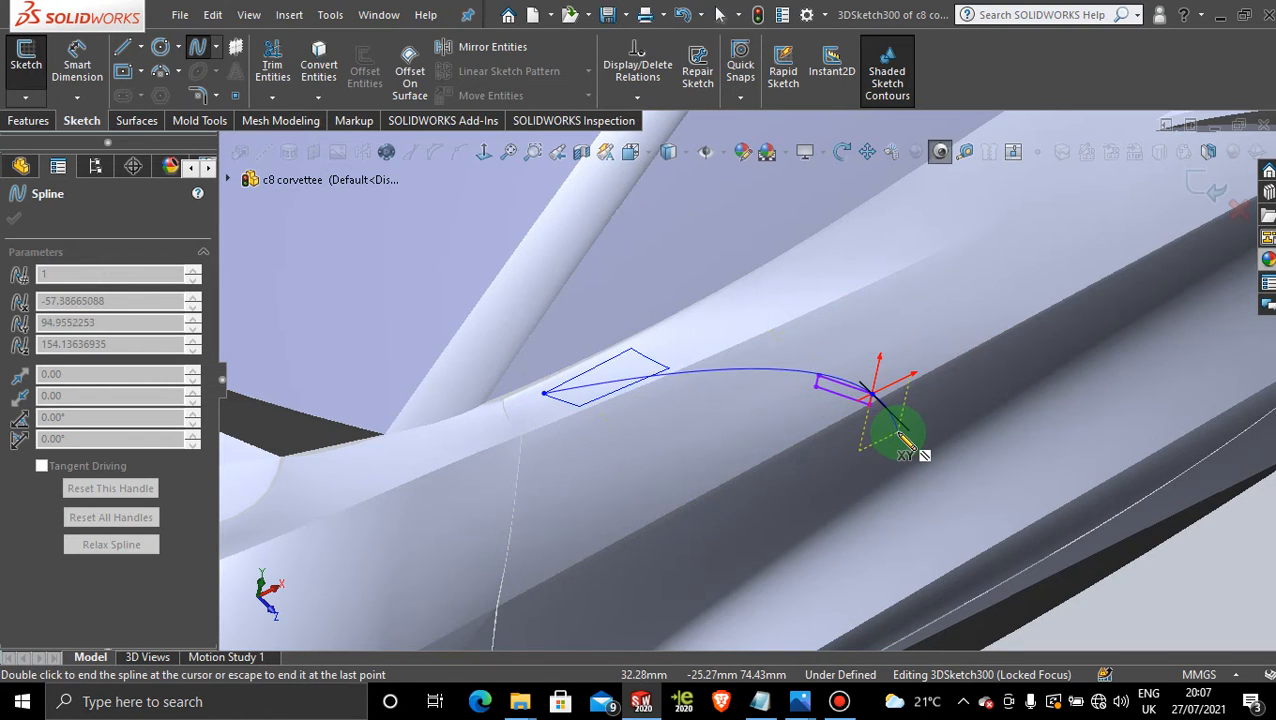
key("Escape")
In the Left view, arch the spline upward by steepening its inner-end tangent and tilting its outer-end tangent slightly downward
mouse_move(668, 476)
middle_mouse_down()
mouse_move(649, 433)
mouse_move(701, 342)
mouse_move(734, 369)
middle_mouse_up()
key("space")
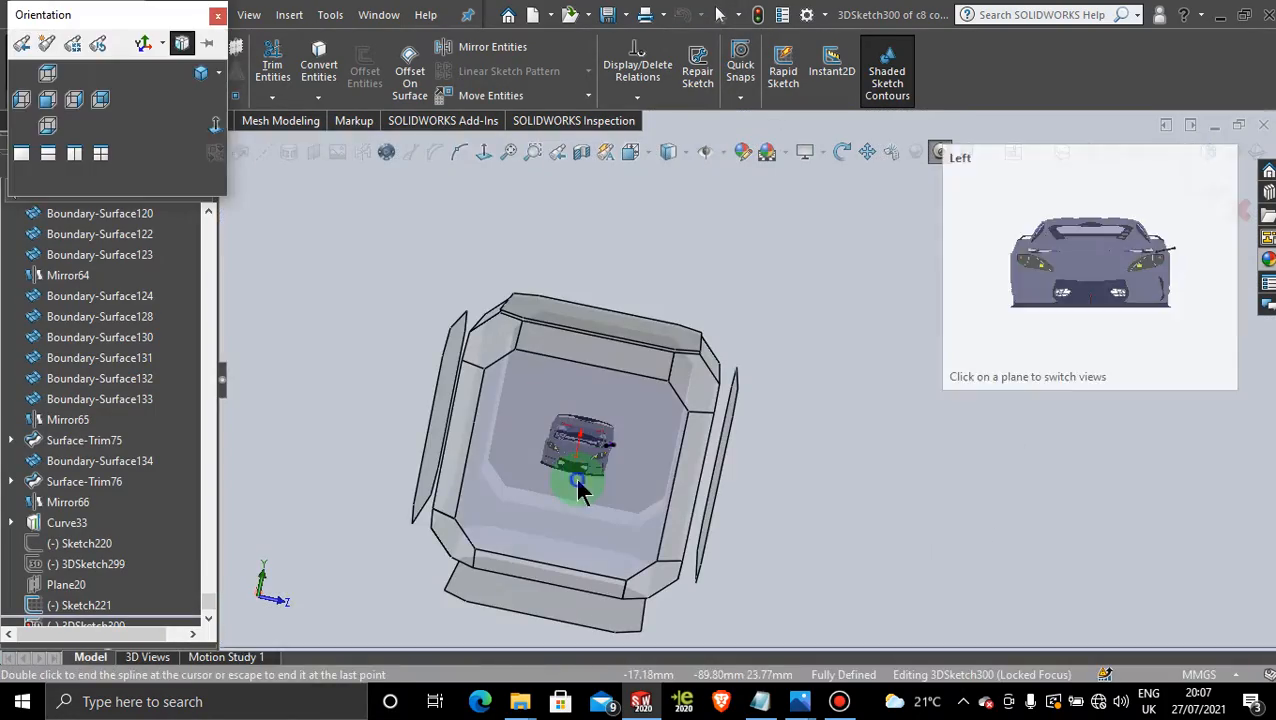
left_click(578, 480)
scroll(897, 330, "up", 6)
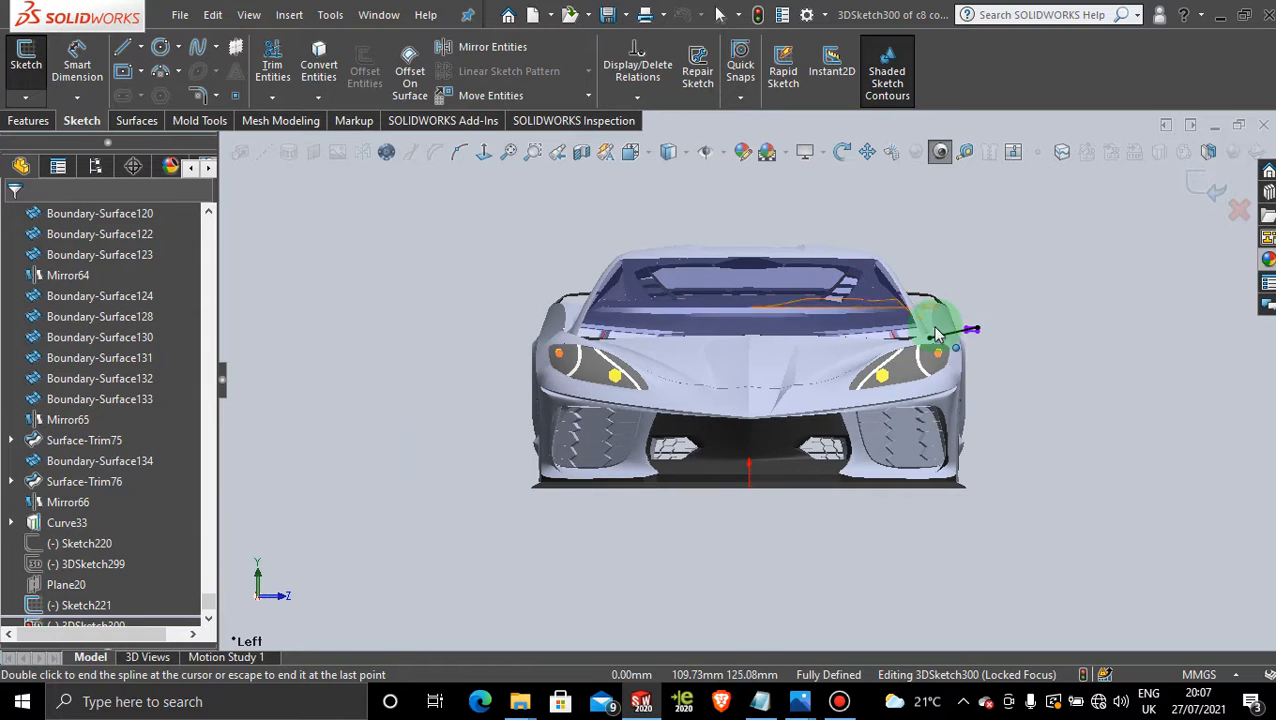
scroll(903, 362, "up", 4)
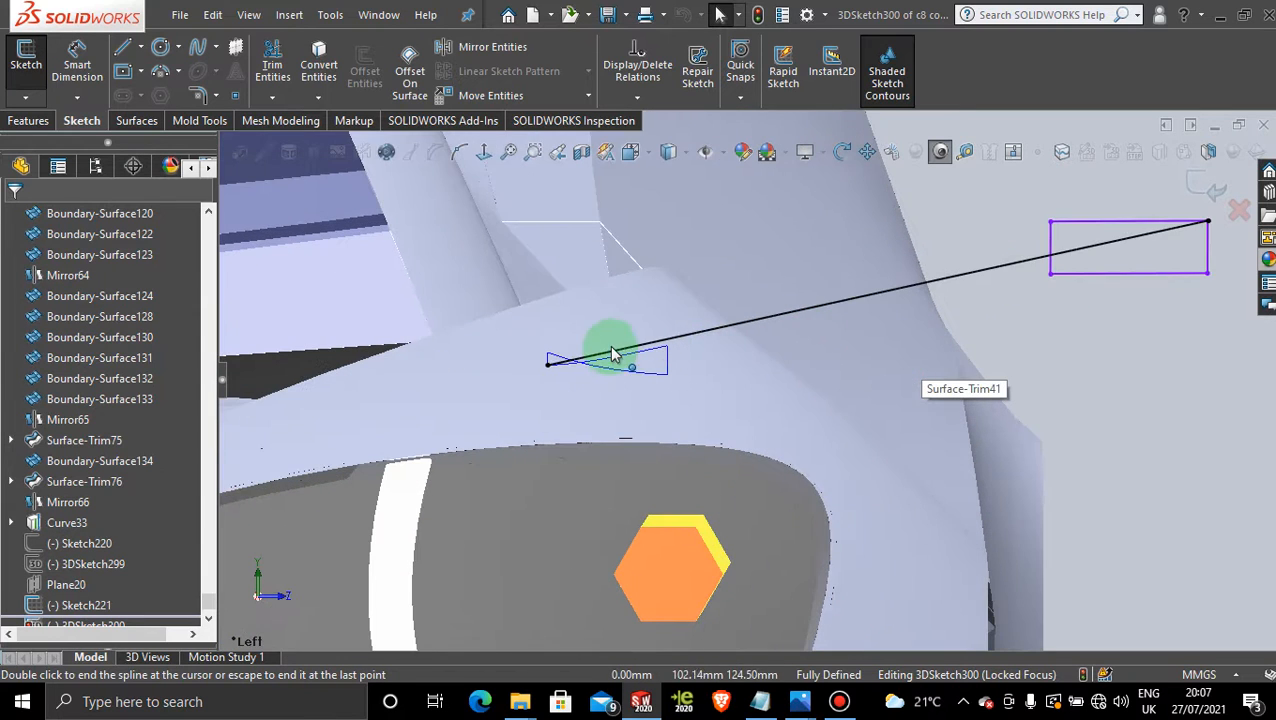
key("Escape")
left_click(705, 337)
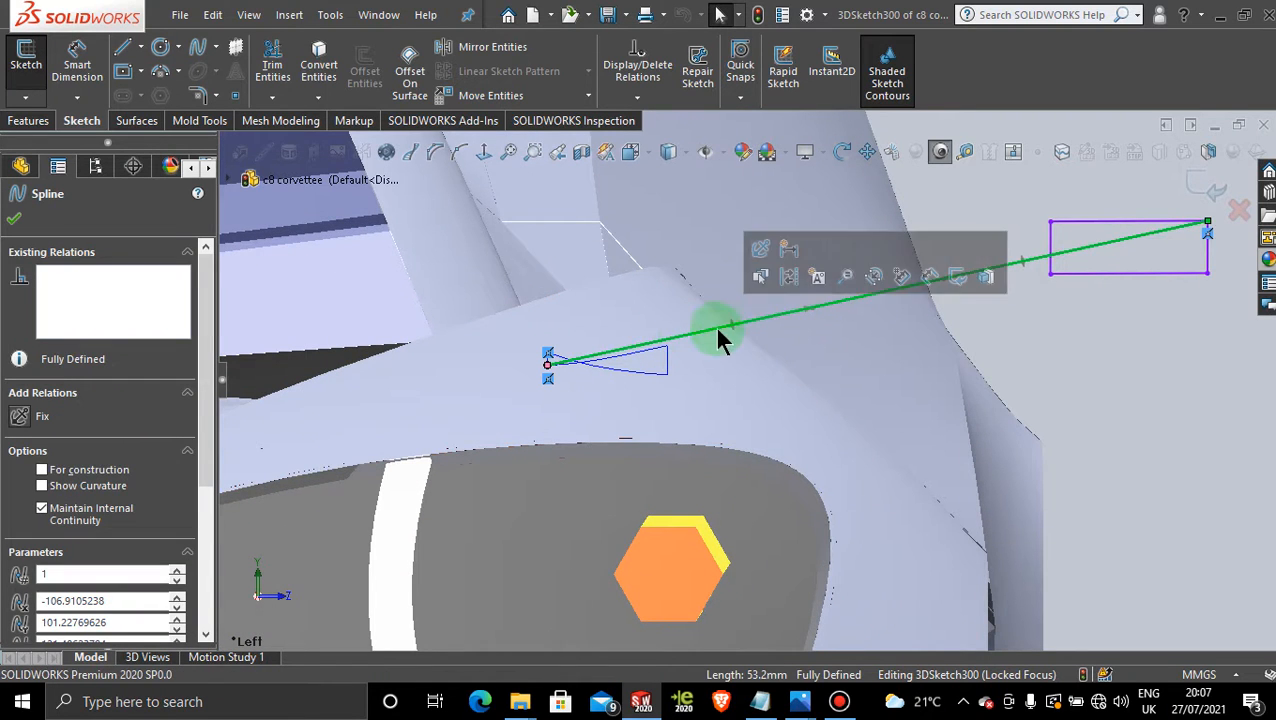
left_click_drag(812, 318, 562, 284)
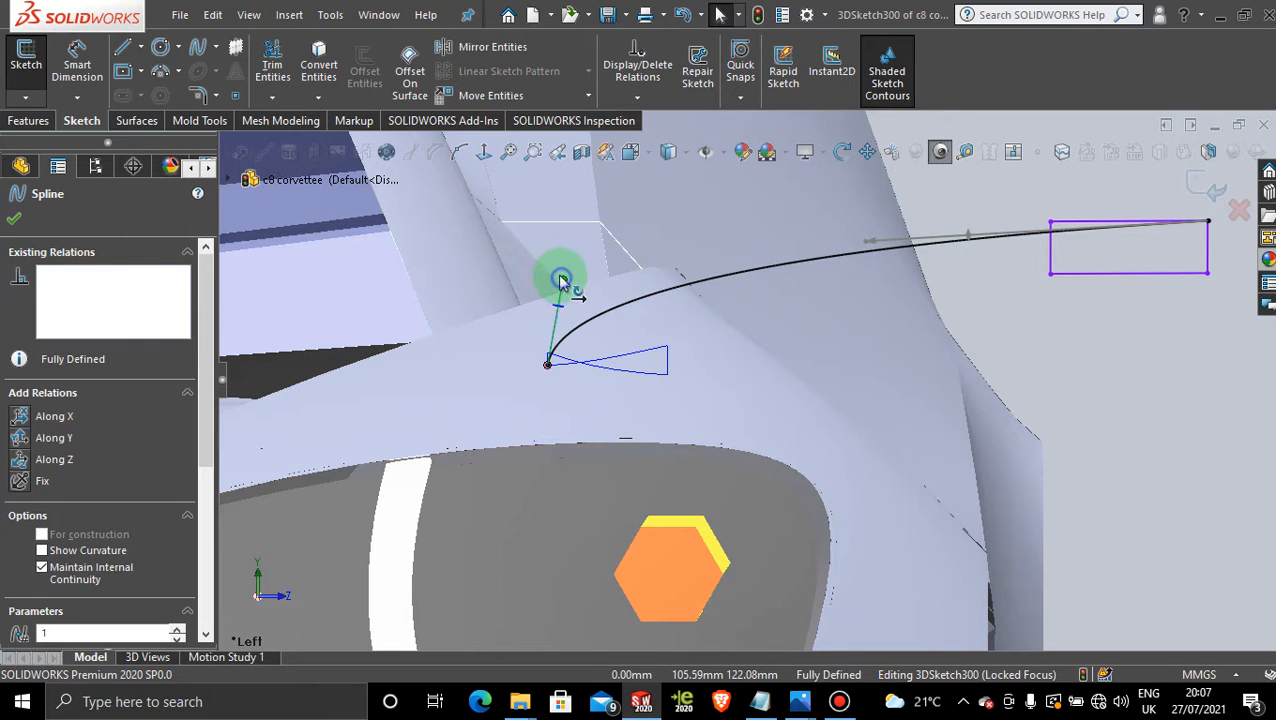
left_click_drag(562, 281, 610, 250)
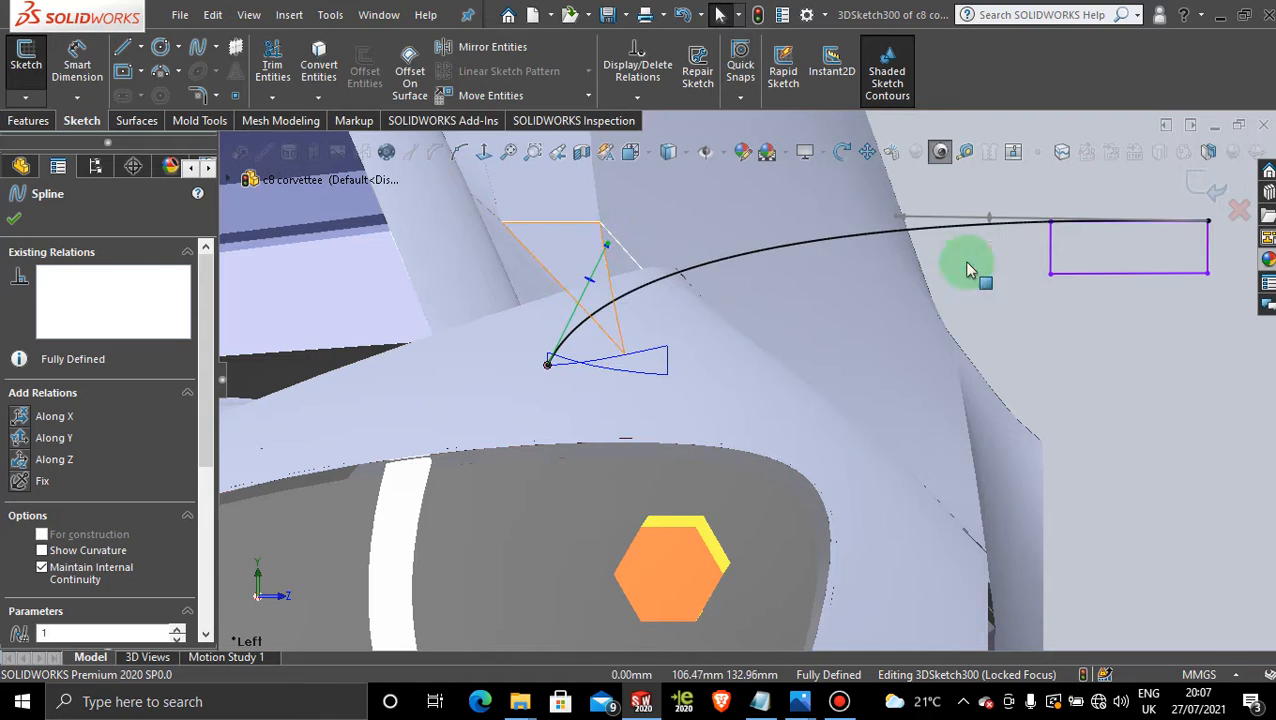
left_click_drag(894, 217, 901, 264)
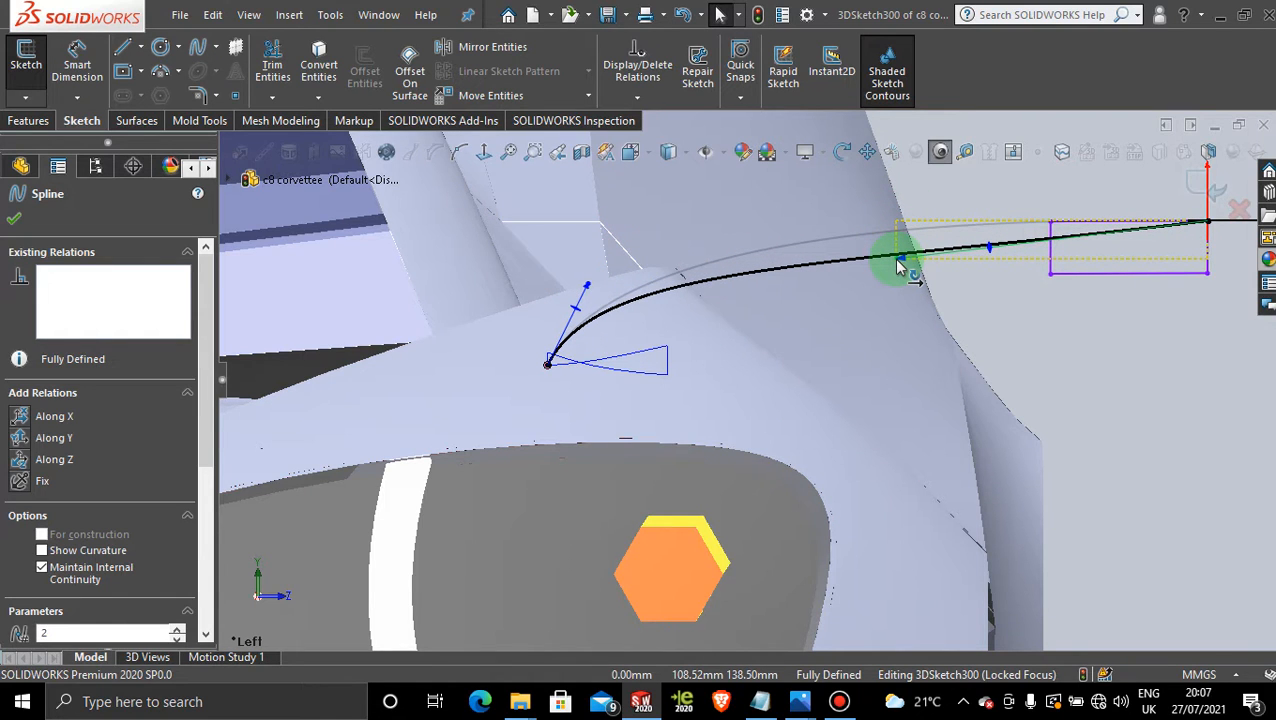
left_click_drag(898, 265, 898, 265)
View the spline from above and activate <Default>_Display State 1 to bring up the reference pictures
middle_click_drag(817, 383, 578, 410)
key("space")
left_click(578, 410)
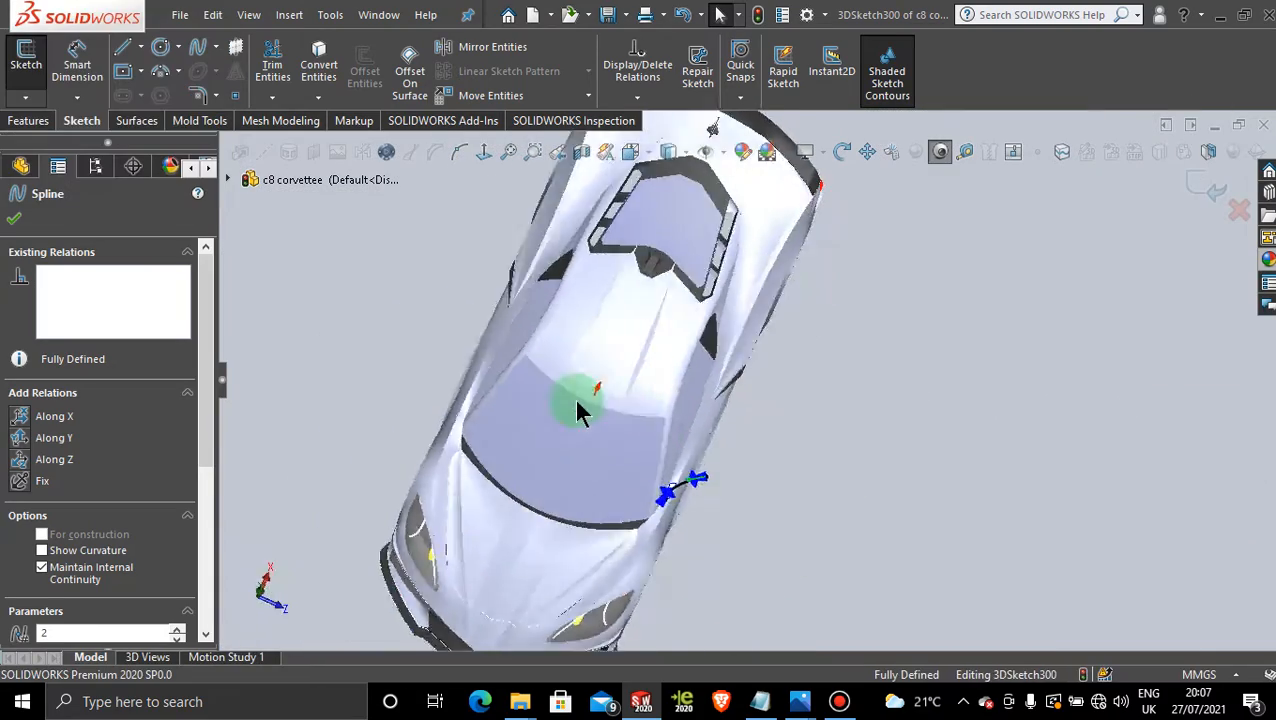
scroll(854, 421, "down", 6)
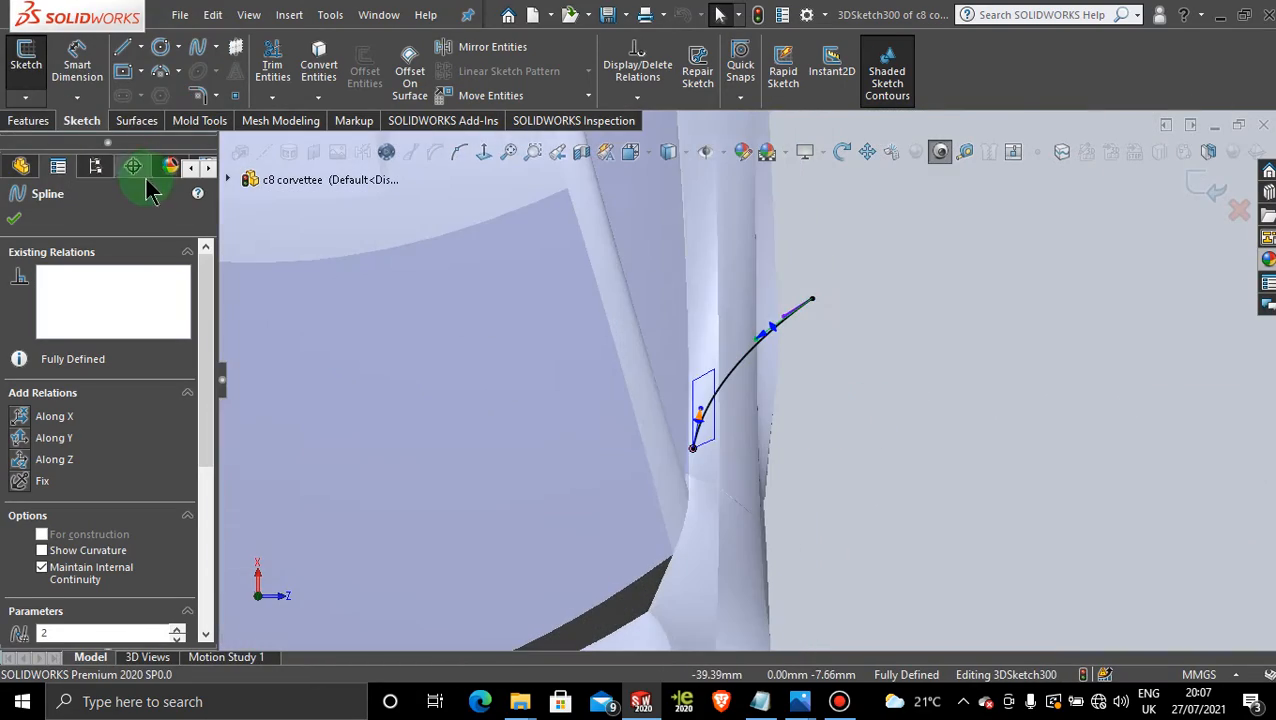
left_click(100, 165)
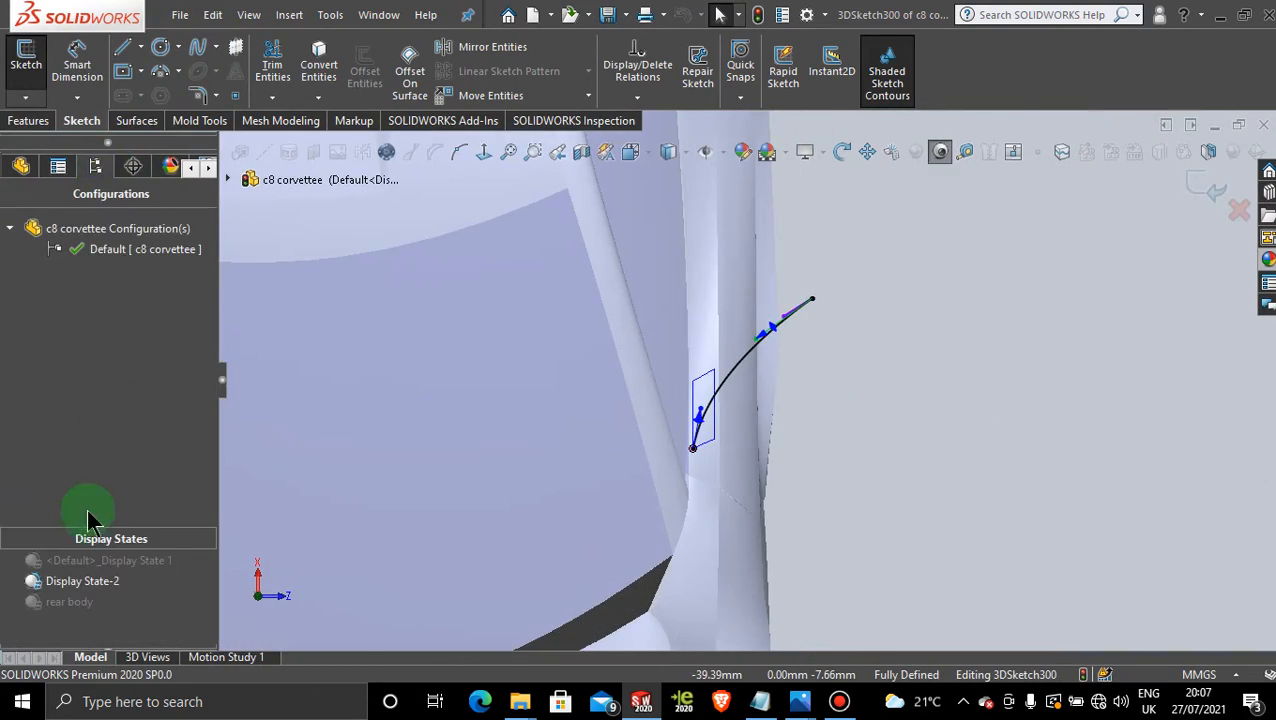
left_click(115, 563)
double_click(117, 565)
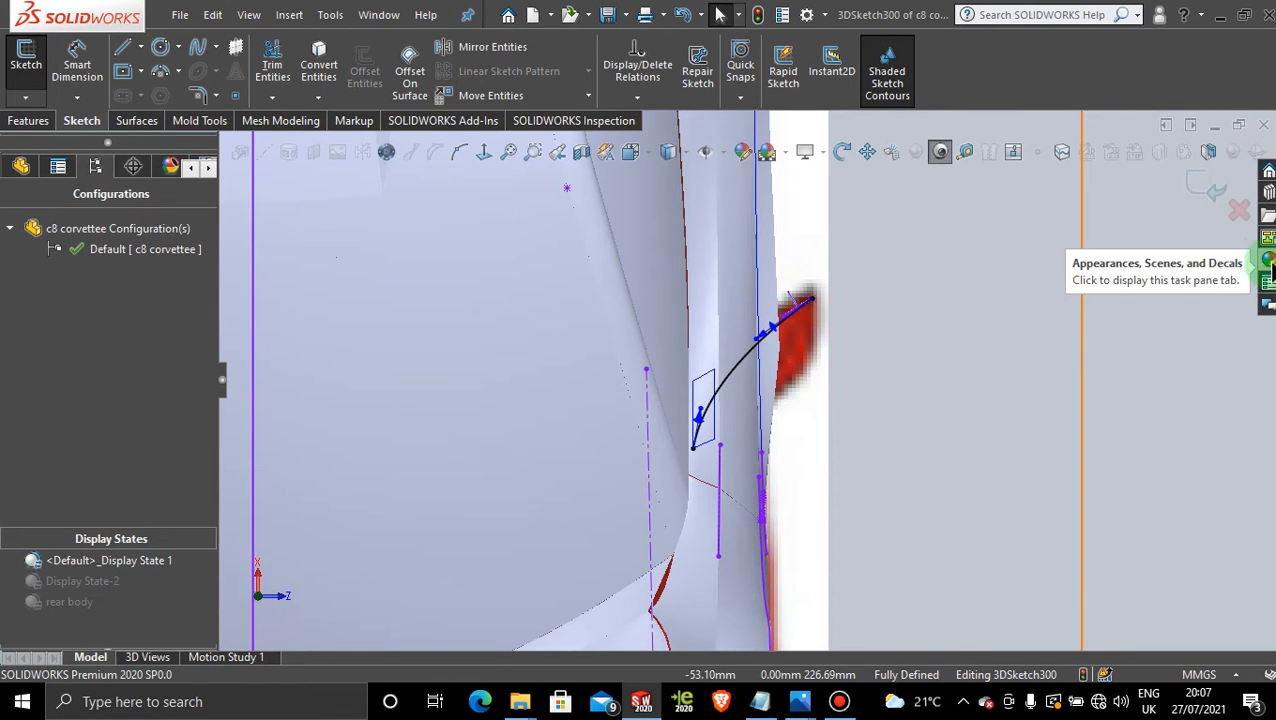
Try reshaping the spline's outer half in the Top view by shortening its outer-end tangent toward the red mirror picture
scroll(725, 366, "down", 2)
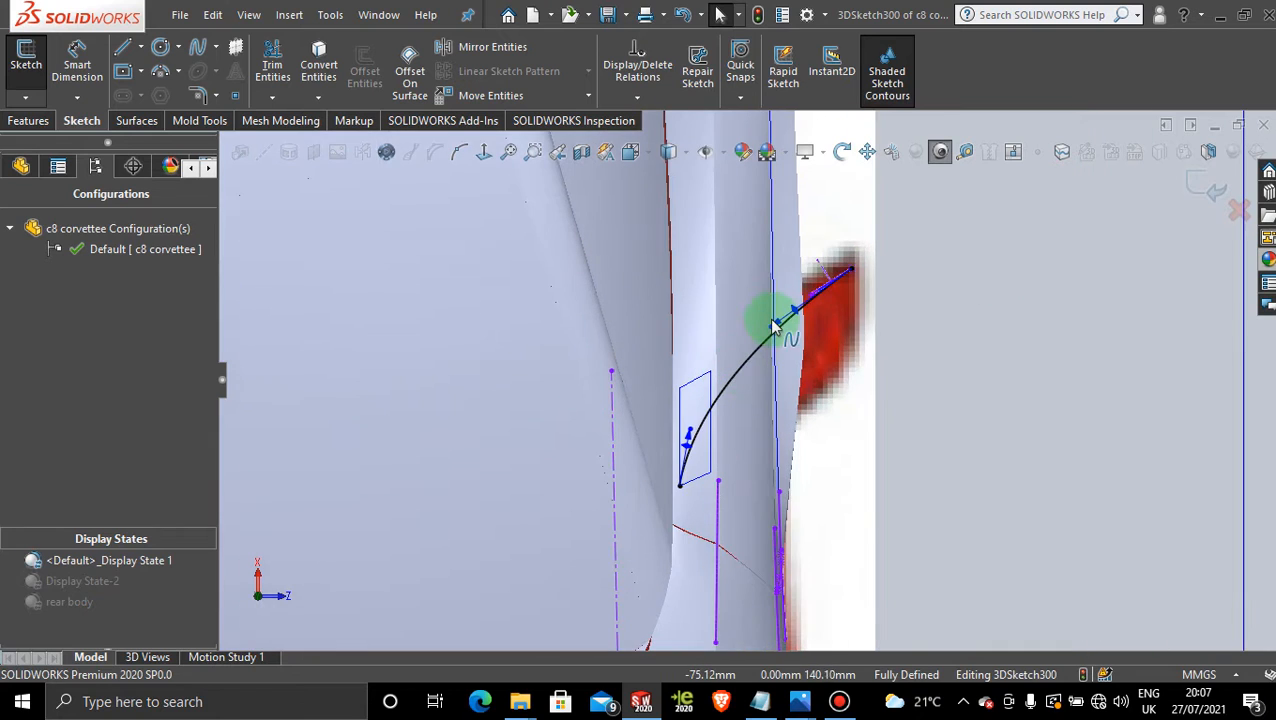
left_click_drag(772, 333, 814, 337)
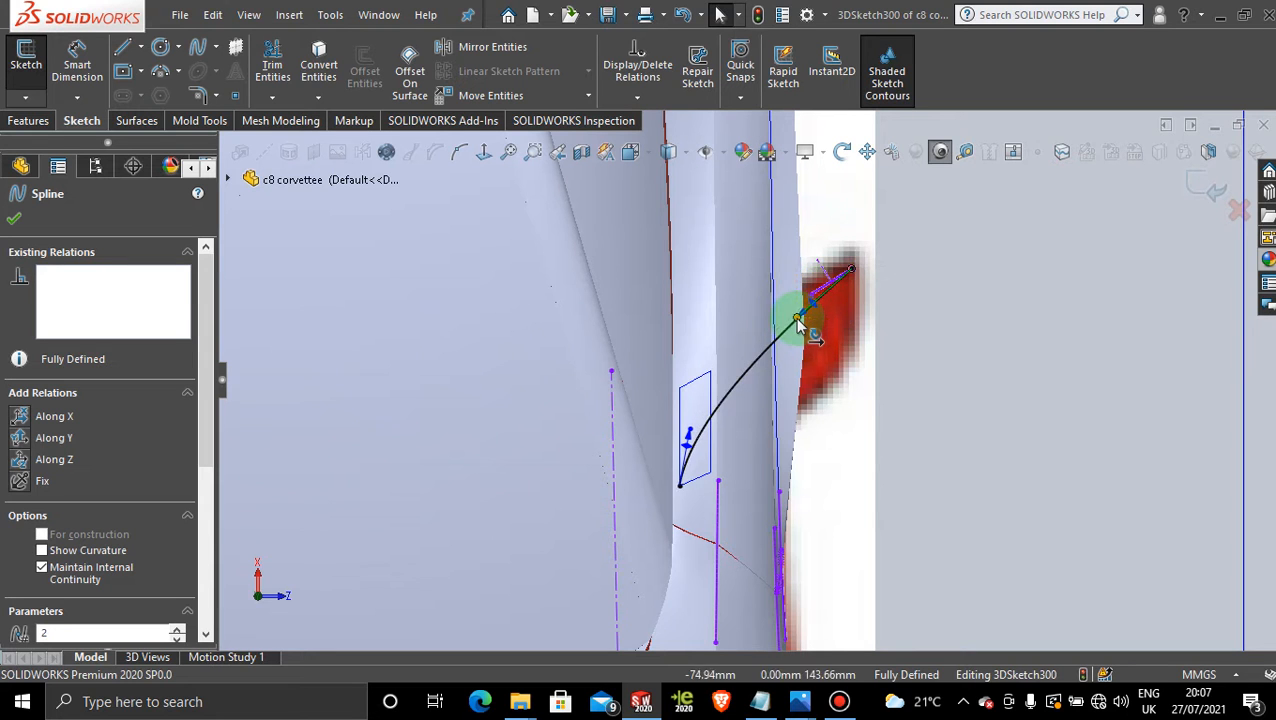
middle_click_drag(763, 441, 765, 503)
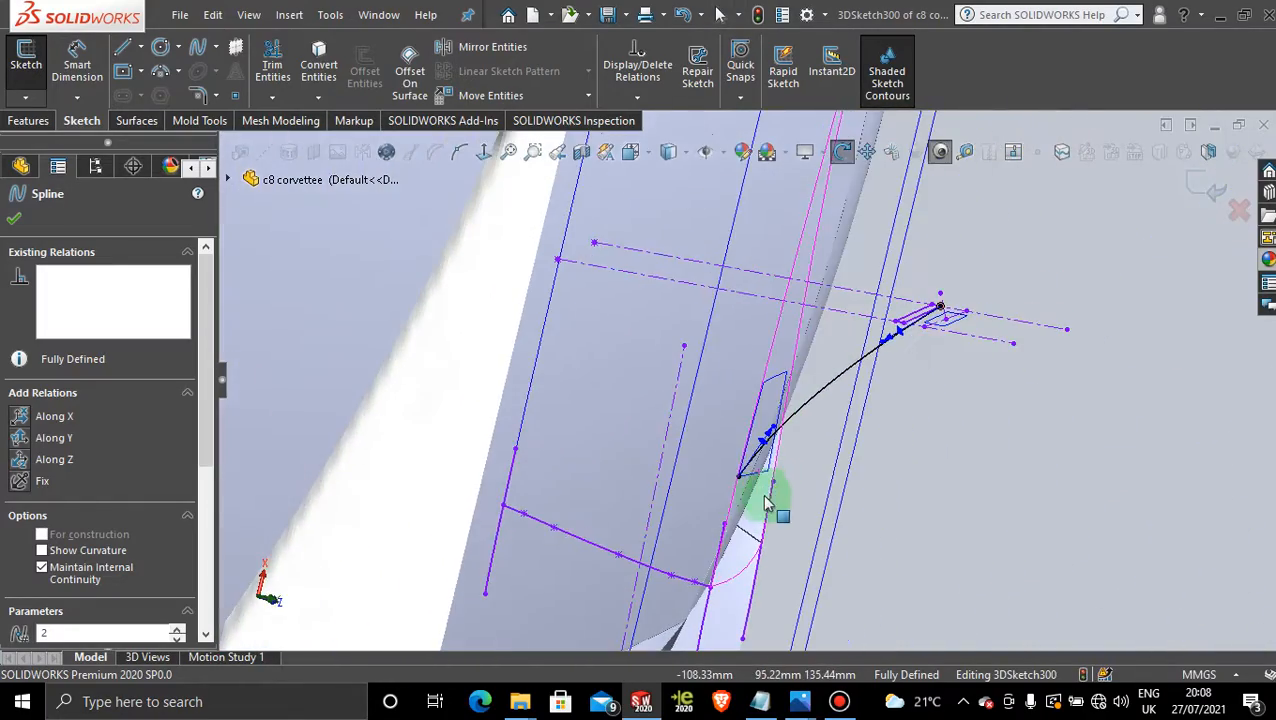
In the Top view, swing the spline's outer-end tangent steeply toward the car's front to form an S-curve, and exit the 3D sketch
key("space")
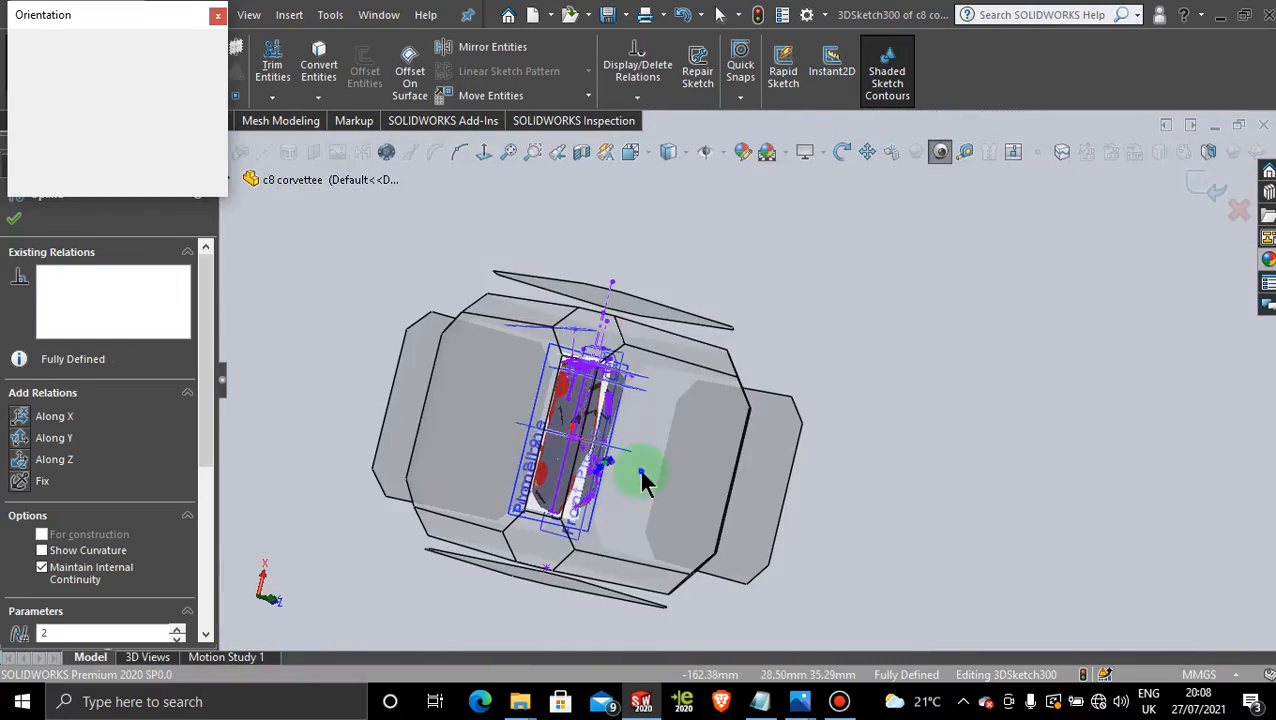
left_click(643, 480)
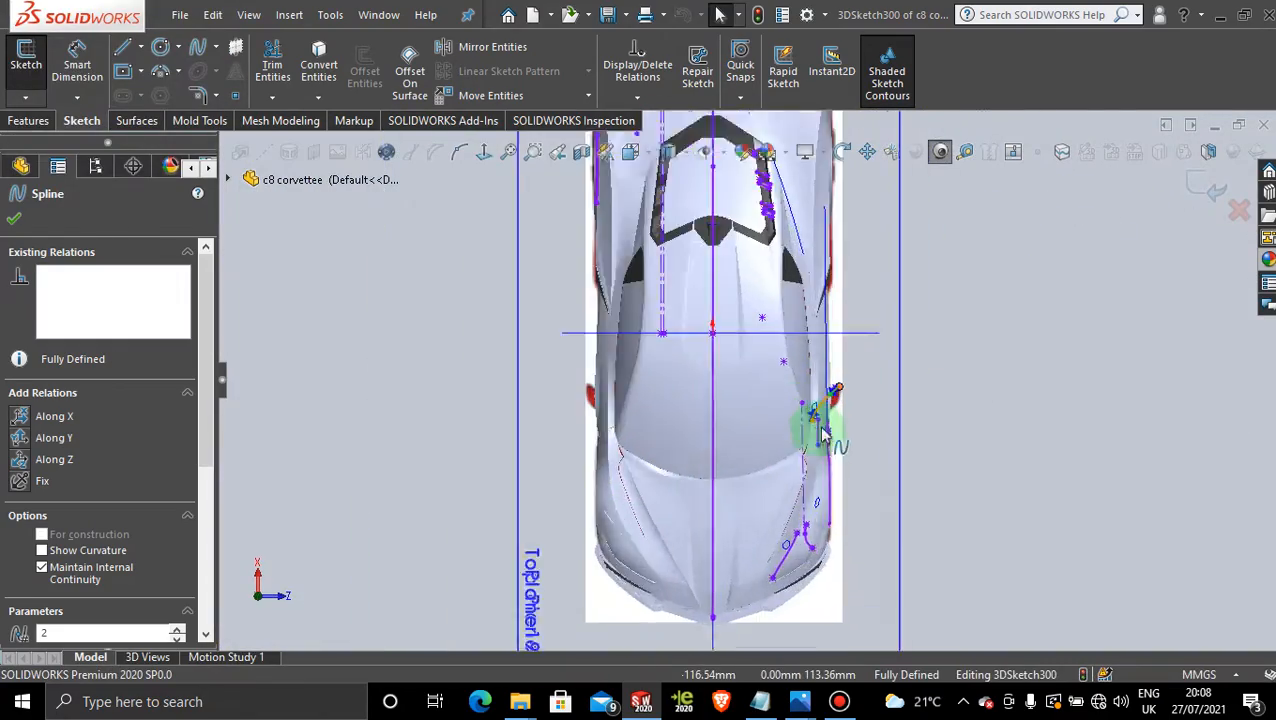
scroll(822, 432, "down", 10)
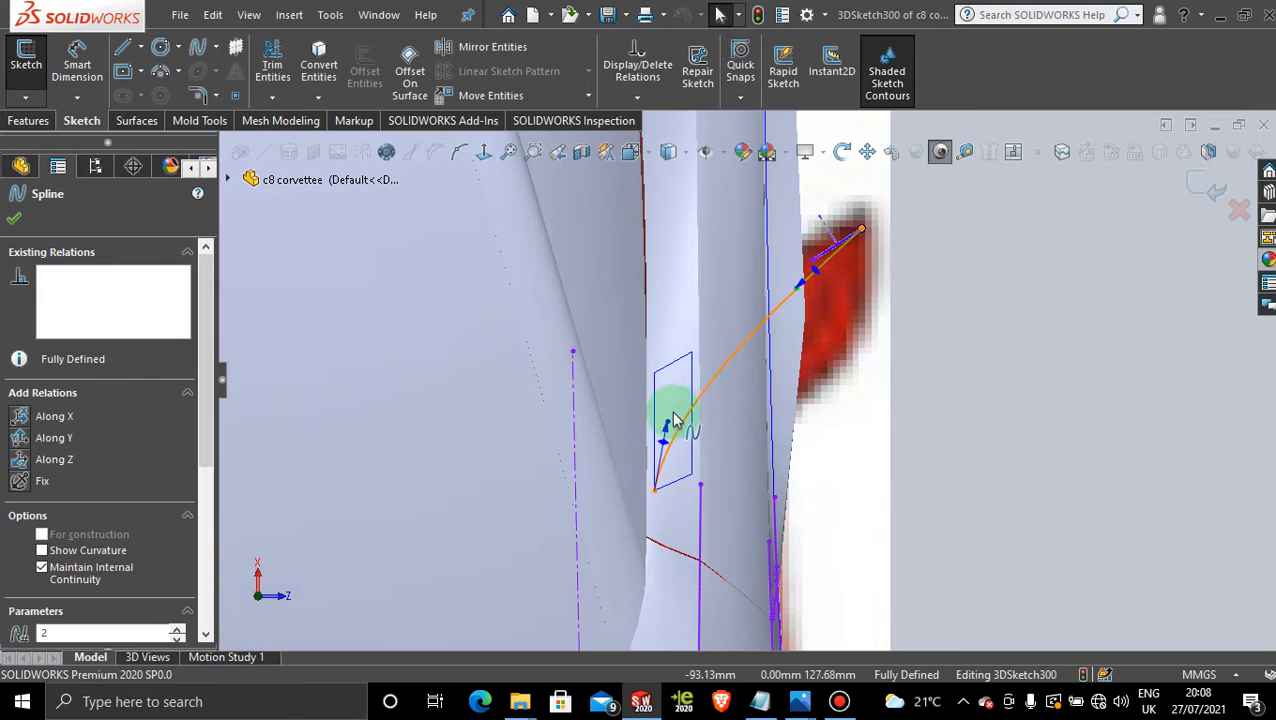
left_click(806, 290)
left_click_drag(797, 292, 840, 345)
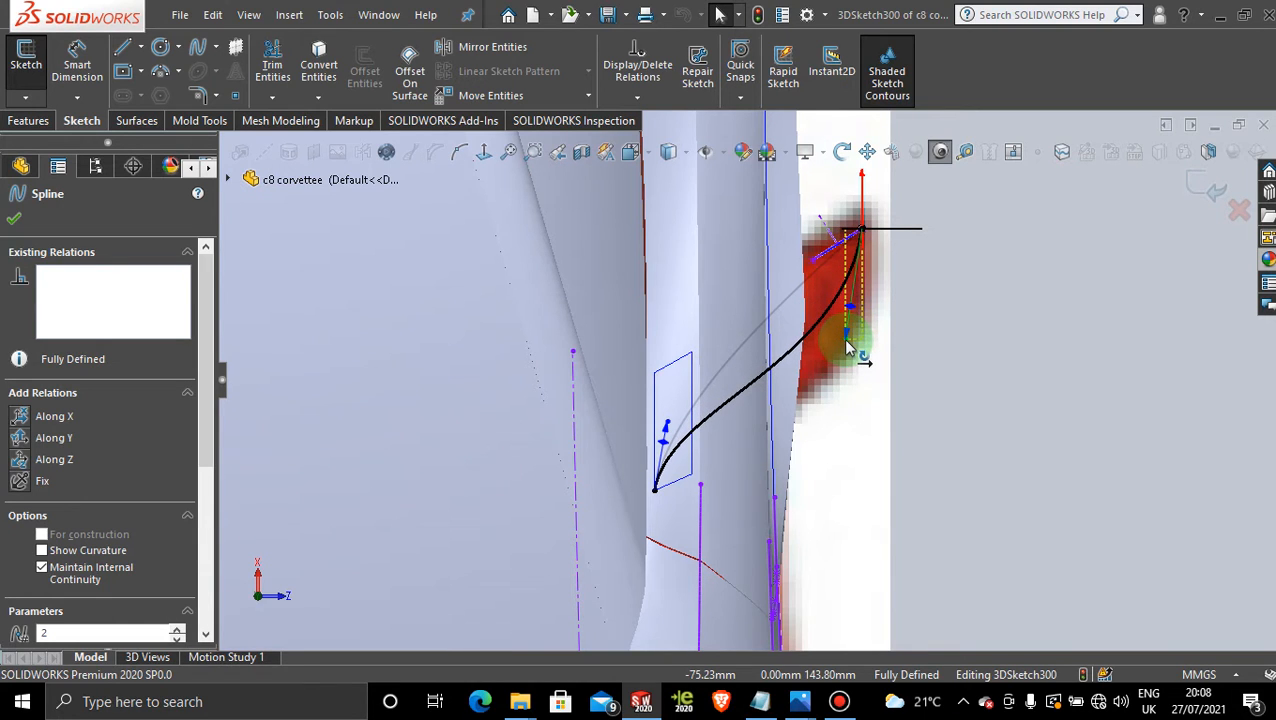
left_click_drag(838, 342, 838, 344)
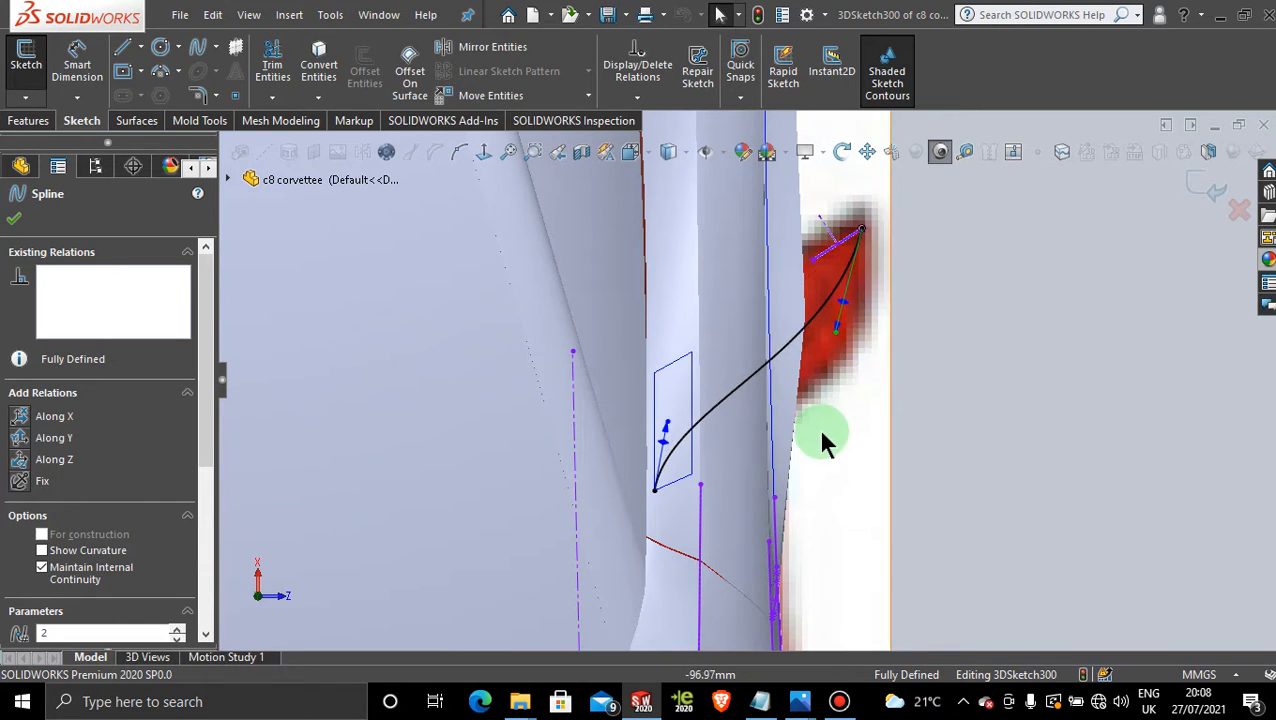
middle_click_drag(826, 441, 830, 530)
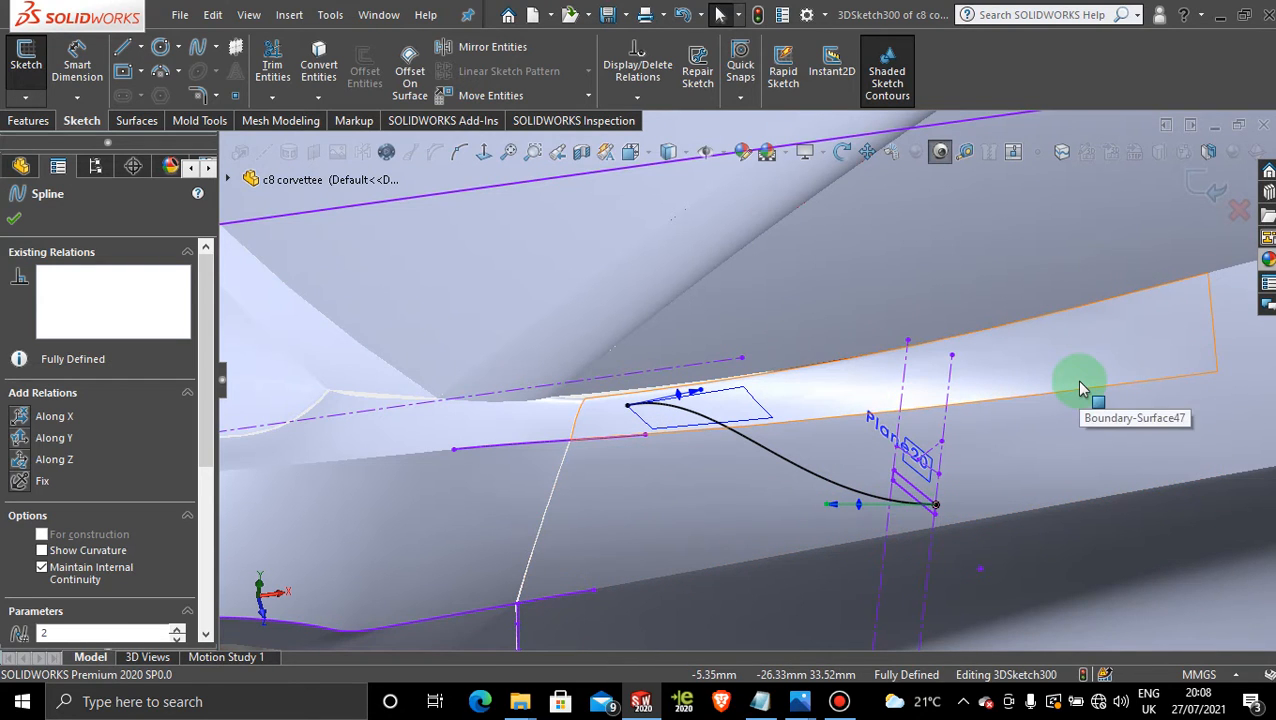
scroll(800, 490, "up", 2)
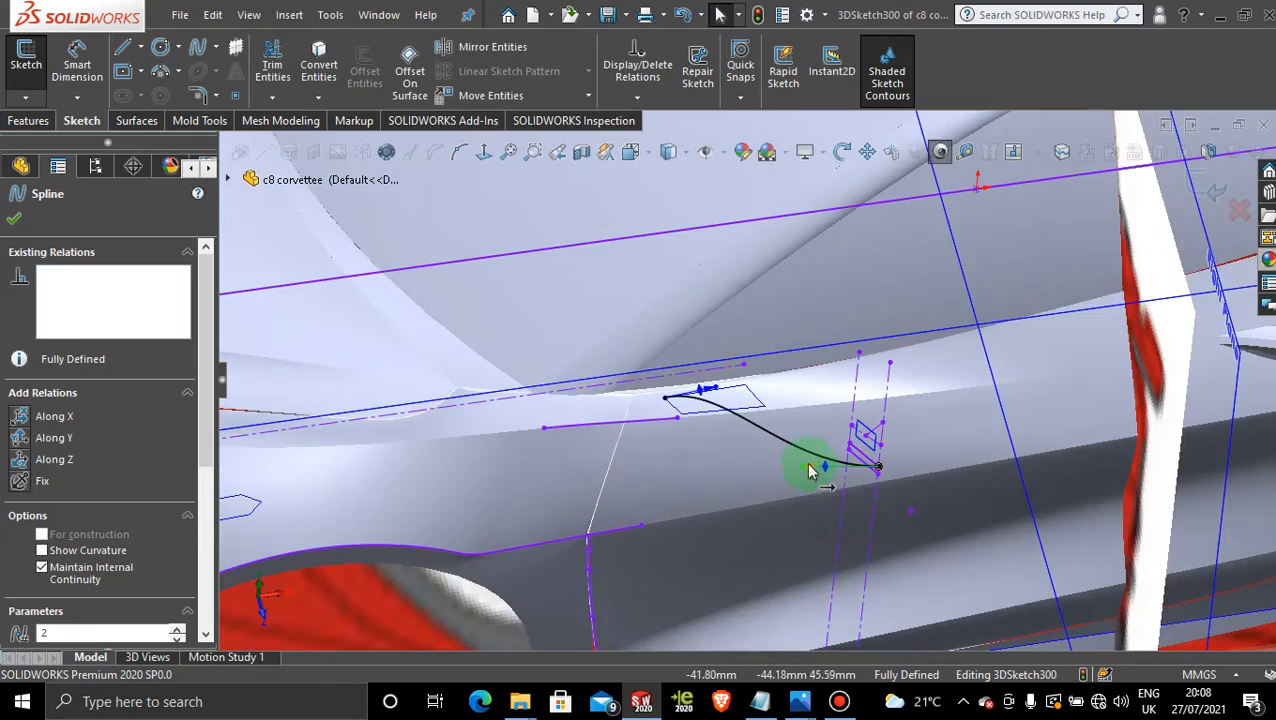
middle_click_drag(733, 440, 1139, 285)
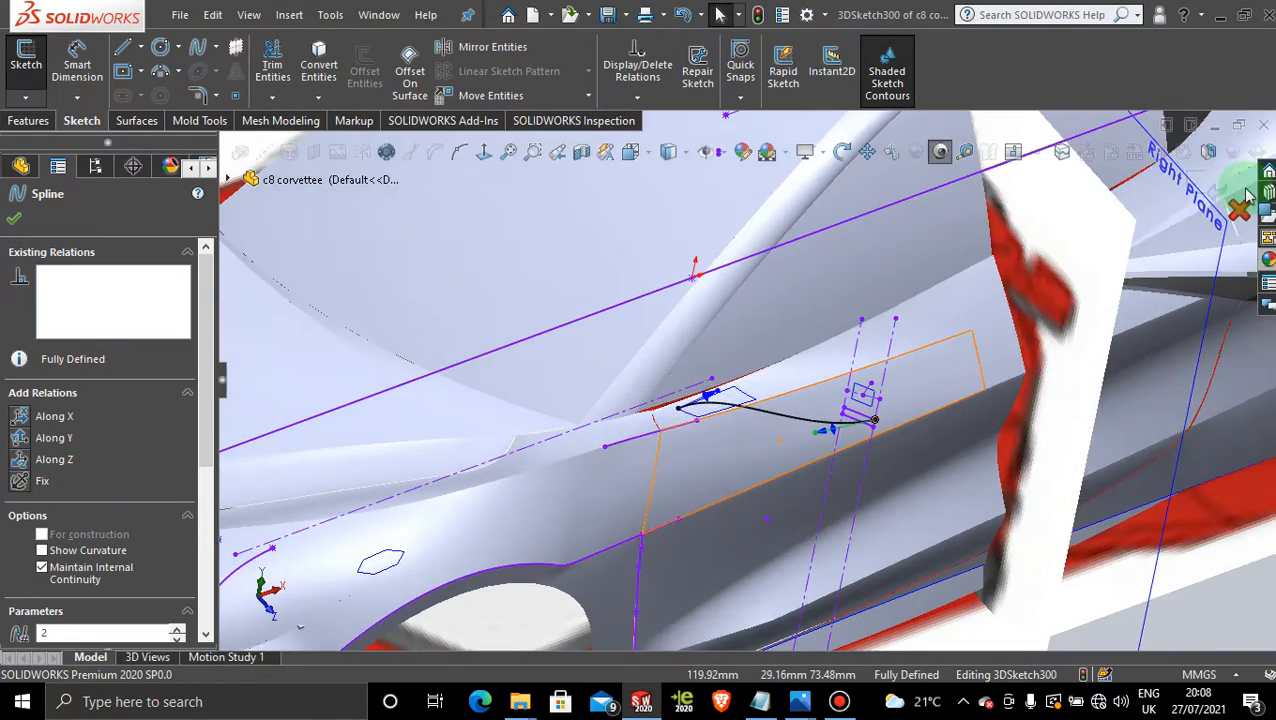
left_click(1208, 184)
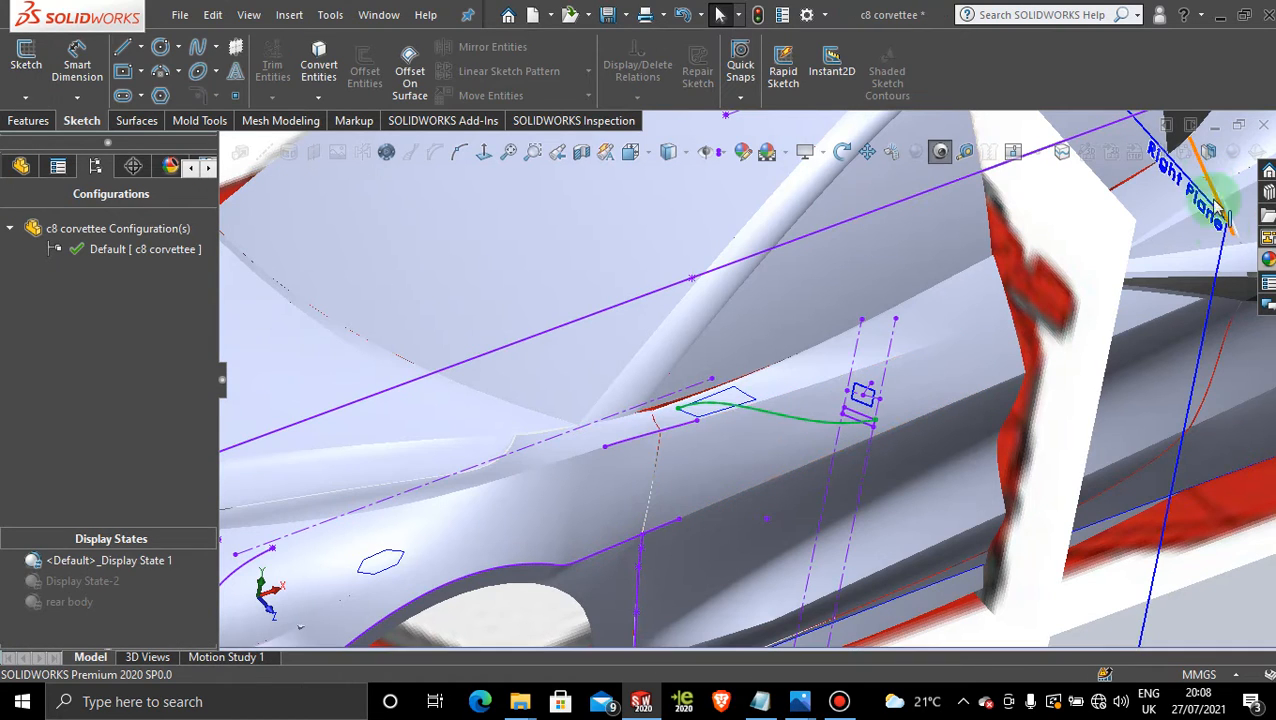
Loft a surface from the door-top profile (Curve33) to the rectangular profile (Sketch221), using the S-shaped spline 3DSketch300 as guide curve
left_click(1226, 603)
scroll(694, 411, "down", 3)
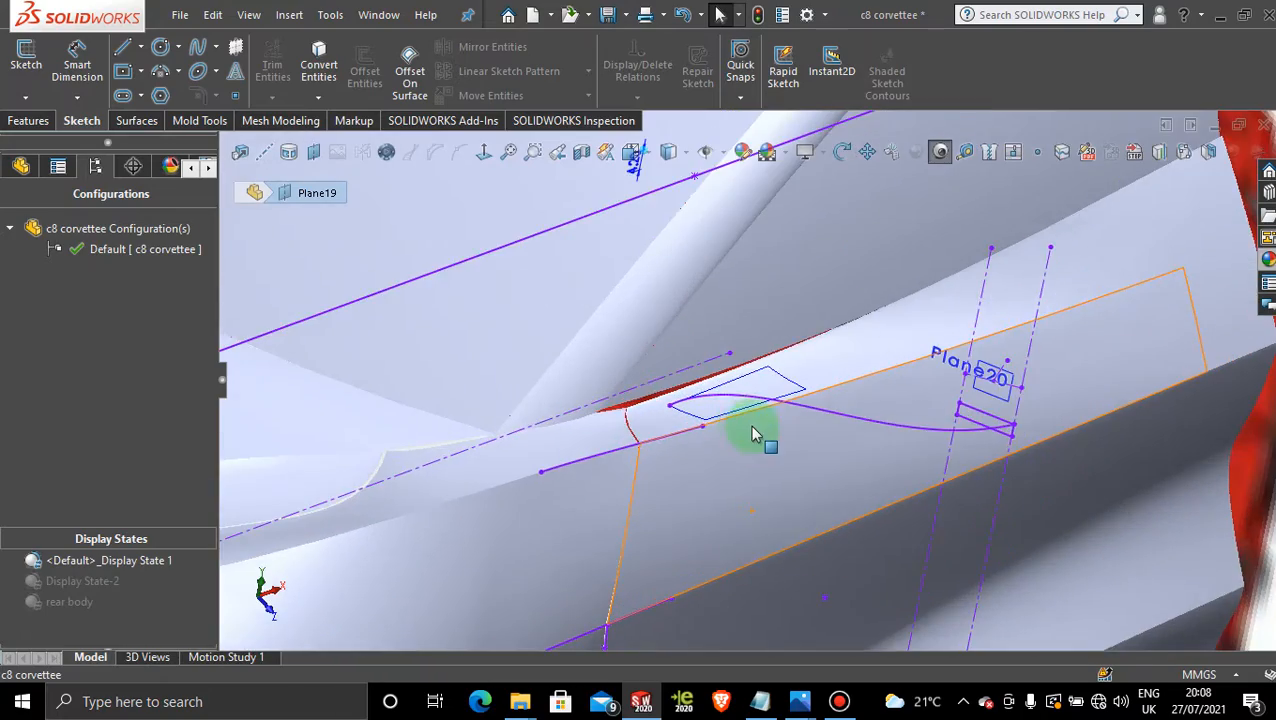
mouse_move(755, 433)
middle_mouse_down()
mouse_move(746, 387)
mouse_move(763, 299)
mouse_move(755, 470)
middle_mouse_up()
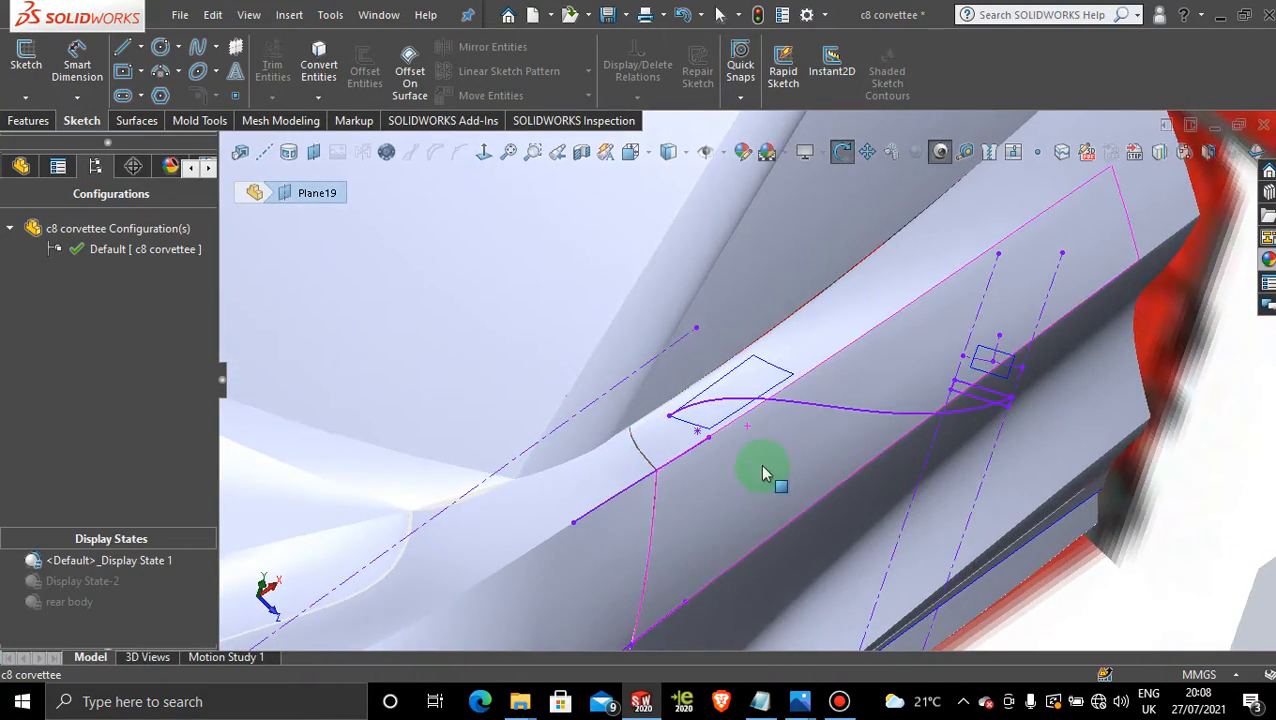
scroll(831, 405, "down", 2)
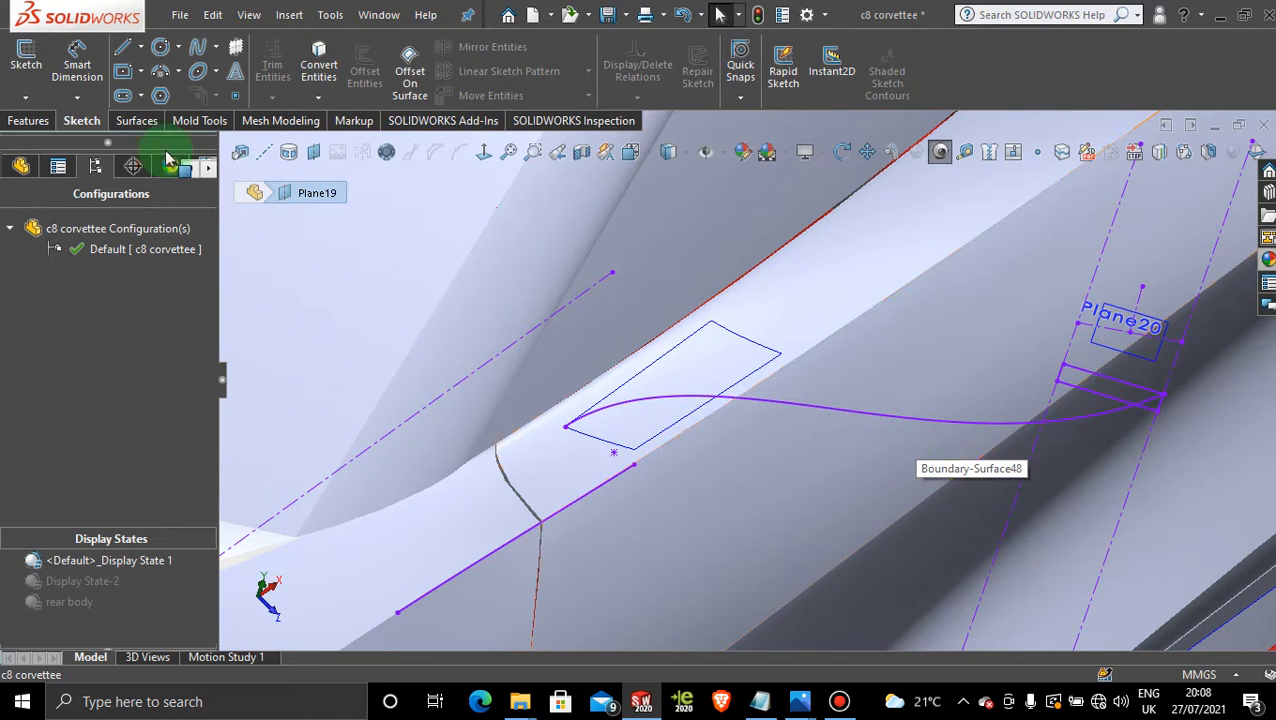
left_click(140, 122)
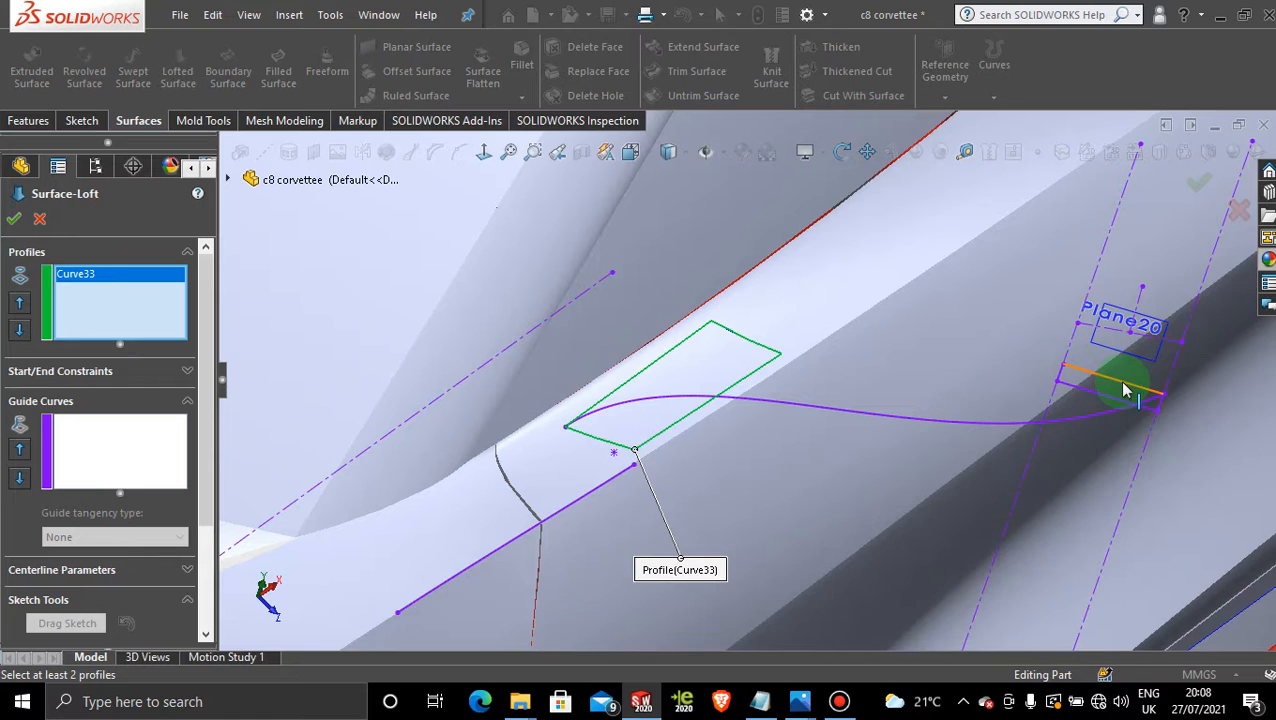
left_click(1110, 377)
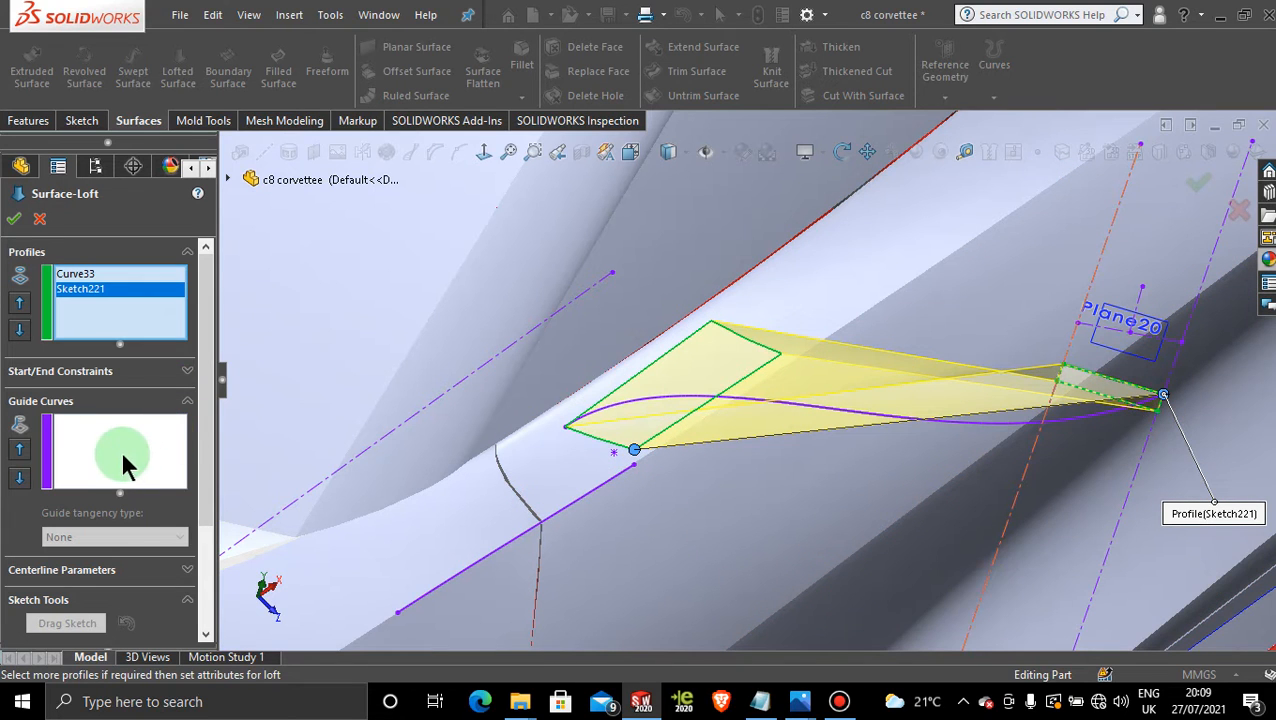
left_click(117, 450)
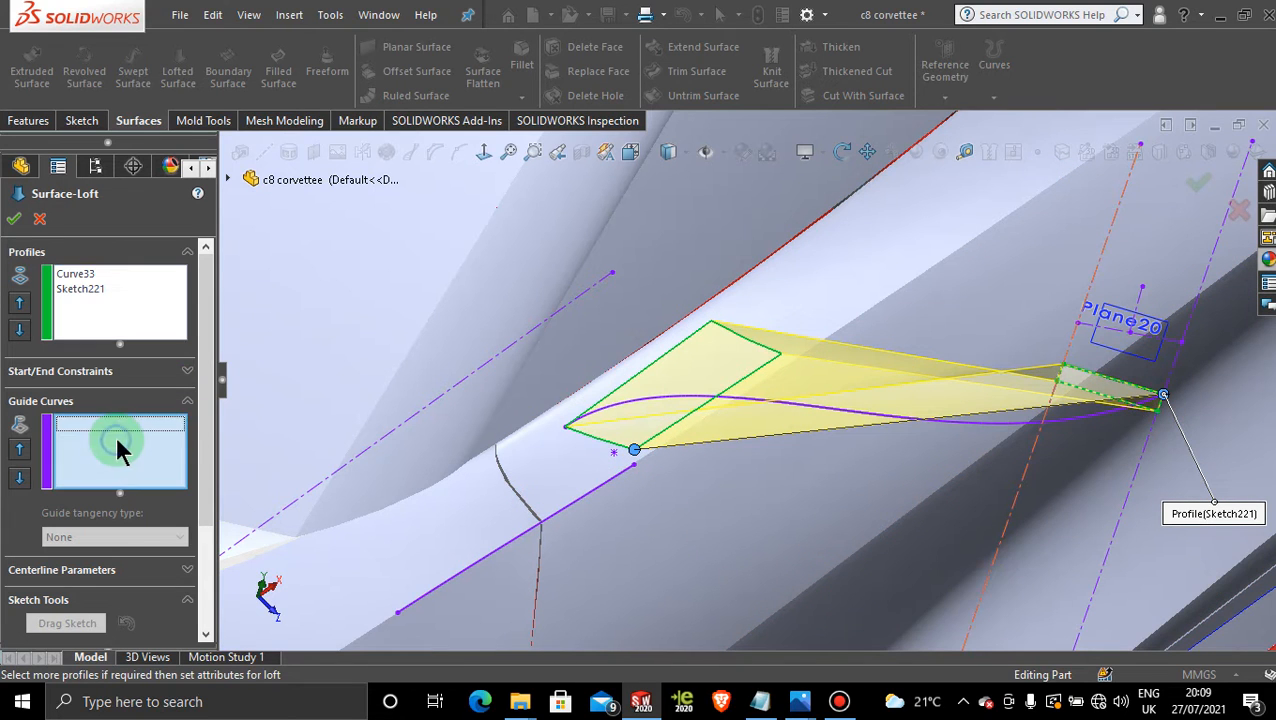
left_click(890, 426)
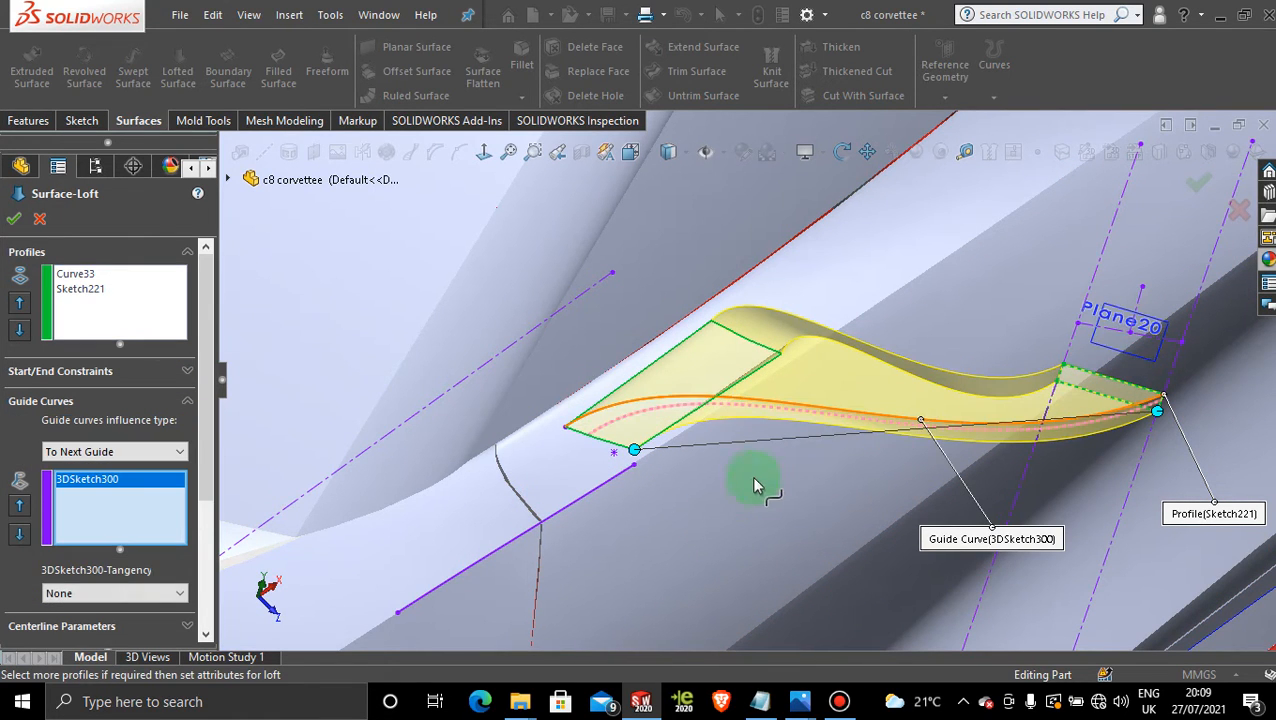
middle_click_drag(754, 480, 45, 232)
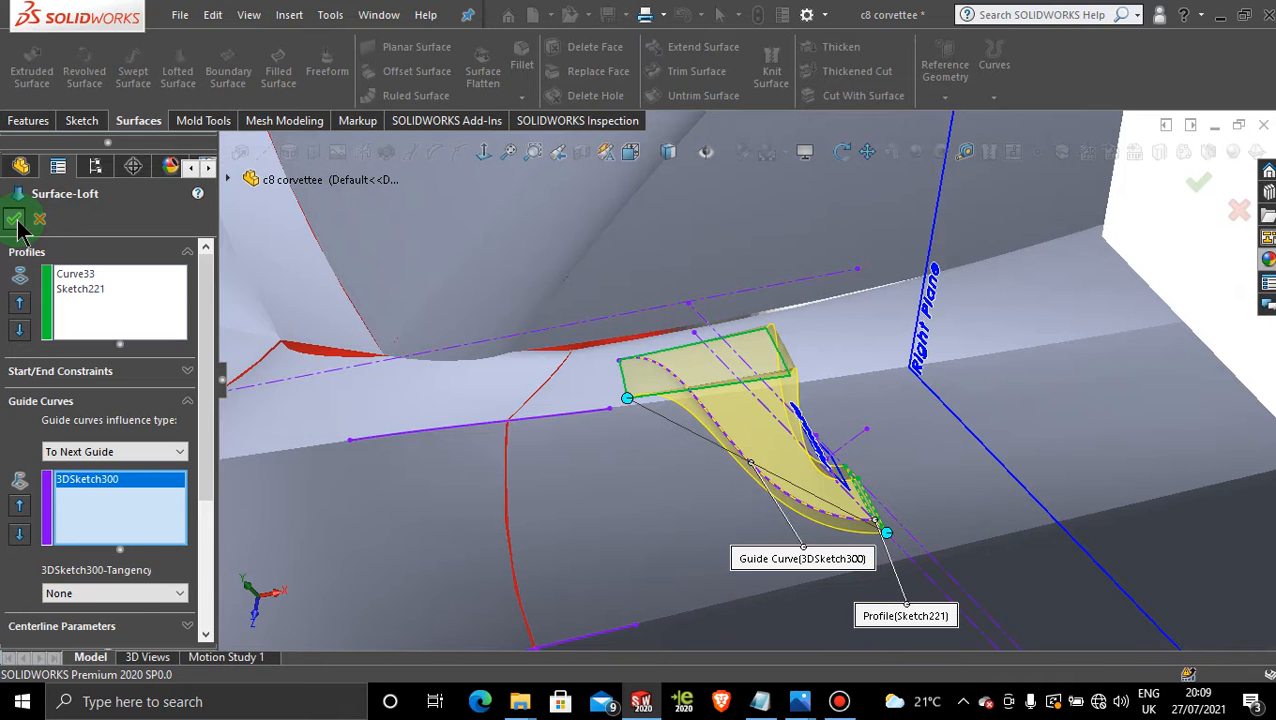
left_click(14, 221)
Examine the lofted mirror mount from several angles, checking its curvature, its join with the door and its outer end
middle_click_drag(894, 450, 898, 557)
left_click(930, 600)
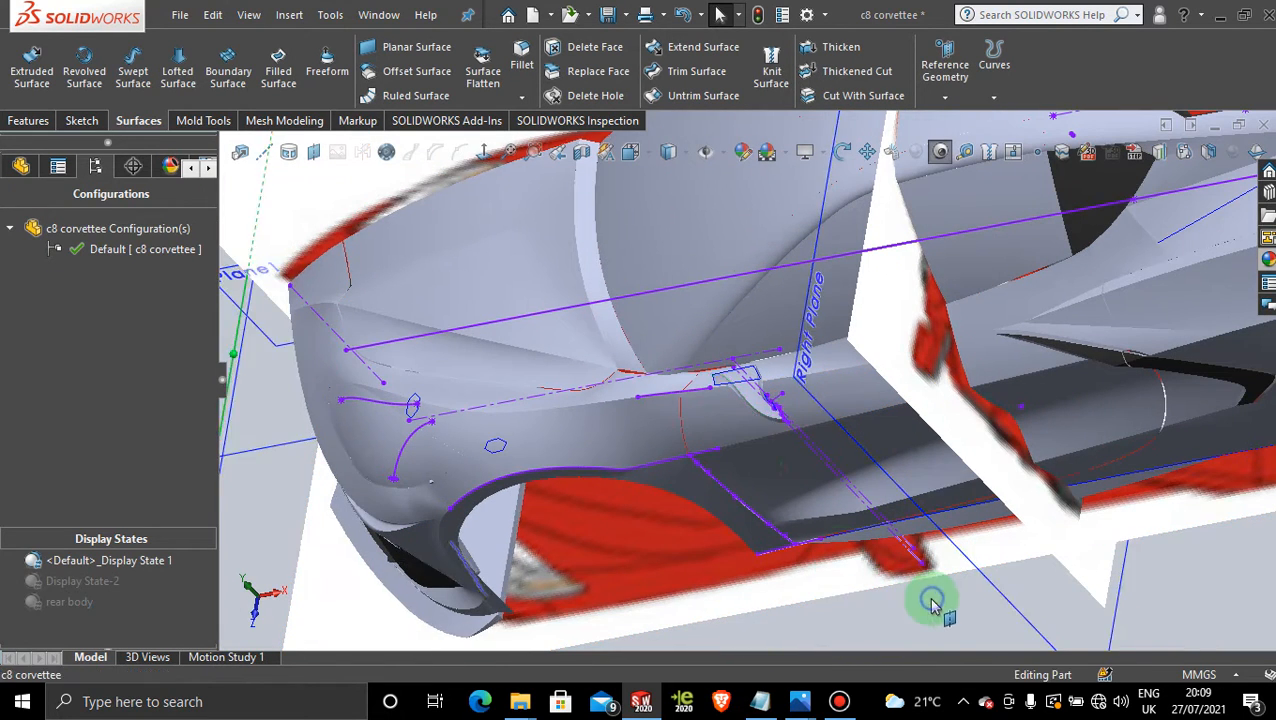
scroll(800, 487, "down", 2)
middle_click_drag(800, 487, 879, 355)
scroll(785, 425, "down", 5)
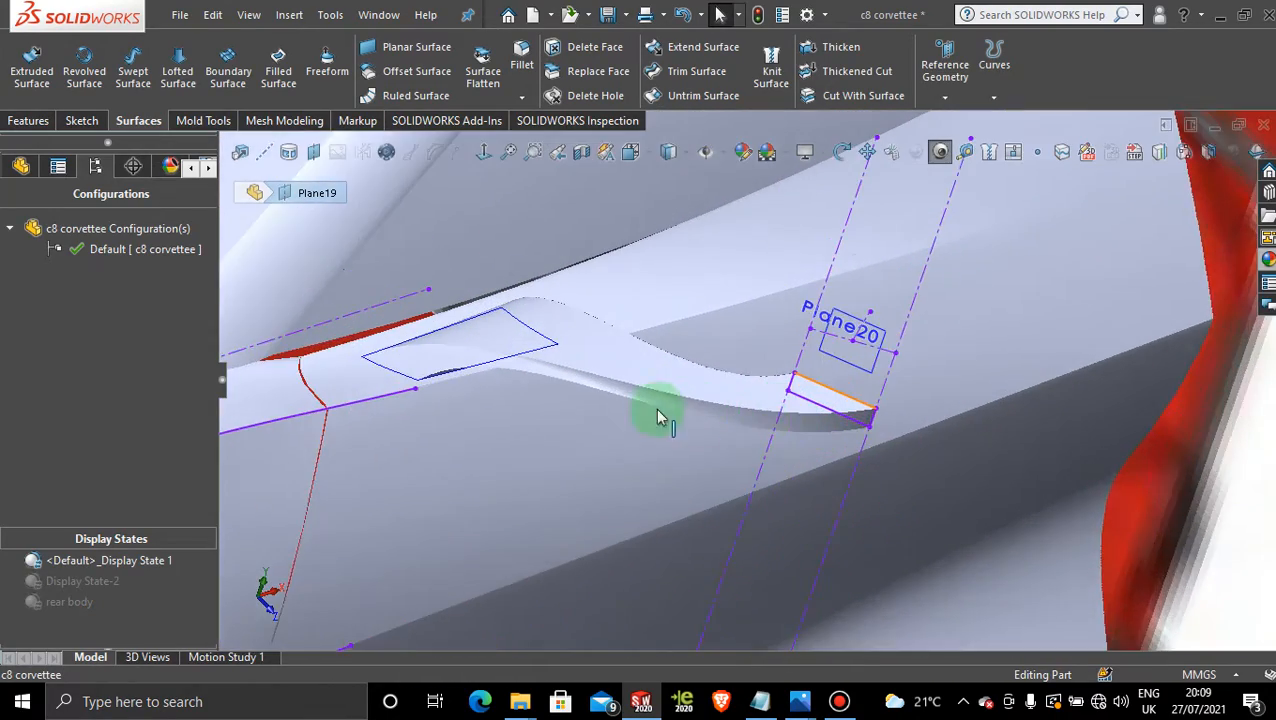
mouse_move(630, 411)
middle_mouse_down()
mouse_move(484, 390)
mouse_move(527, 433)
mouse_move(445, 367)
mouse_move(427, 384)
mouse_move(584, 456)
mouse_move(598, 504)
mouse_move(557, 403)
mouse_move(521, 359)
mouse_move(541, 293)
mouse_move(509, 258)
mouse_move(533, 310)
mouse_move(638, 410)
mouse_move(592, 364)
mouse_move(607, 330)
mouse_move(607, 370)
mouse_move(581, 390)
mouse_move(567, 447)
mouse_move(535, 453)
middle_mouse_up()
scroll(1092, 448, "up", 5)
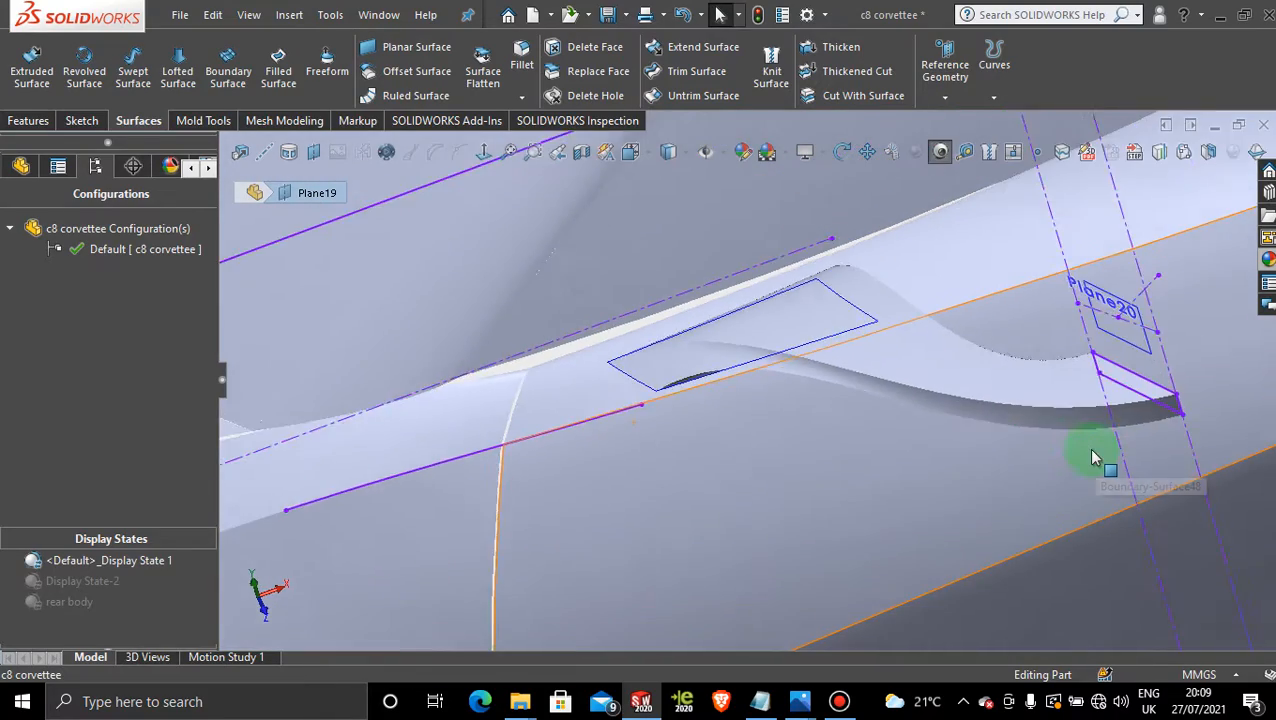
middle_click_drag(1020, 432, 968, 413)
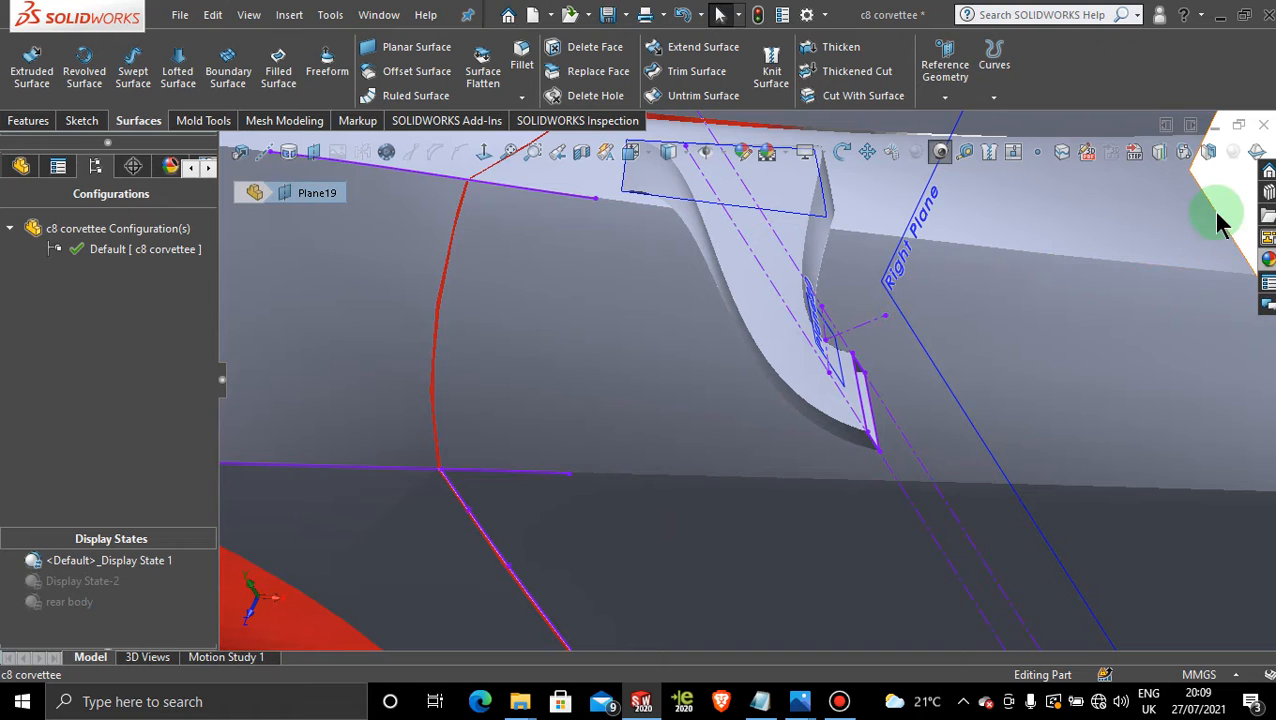
Hide the rectangular profile sketch and the sketch of long construction lines at the mount's outer end
scroll(878, 398, "down", 4)
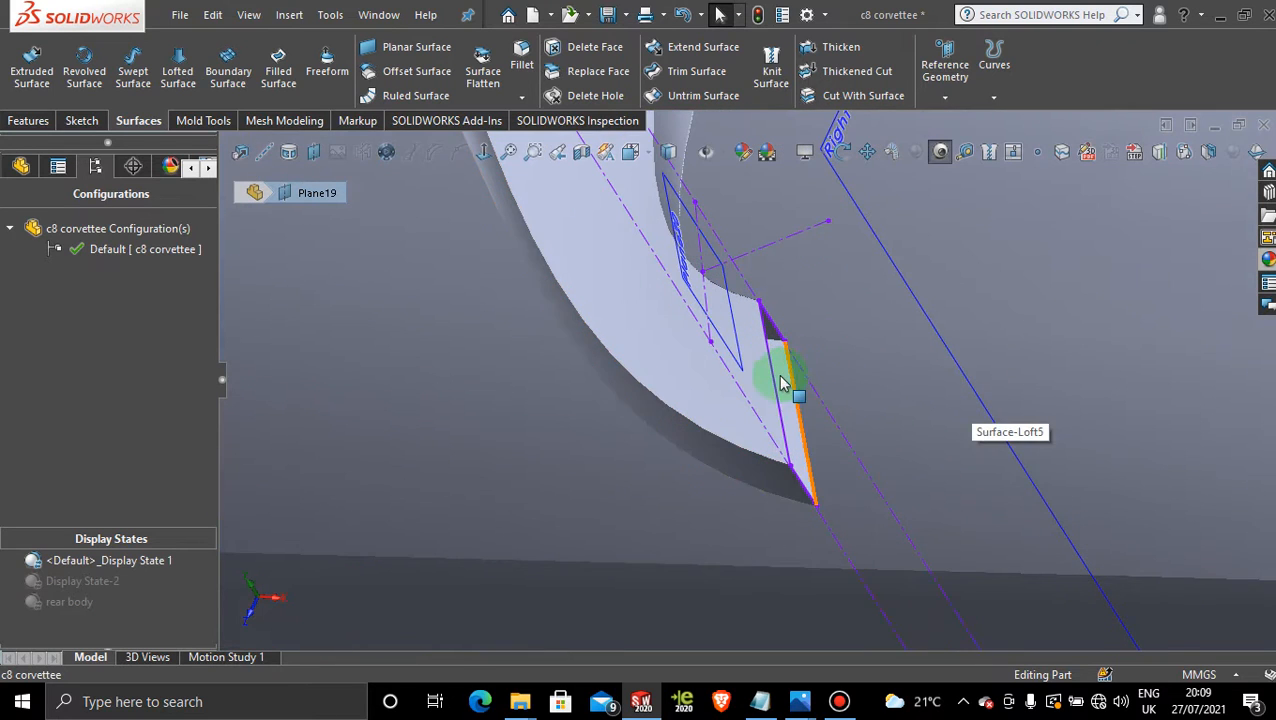
right_click(777, 388)
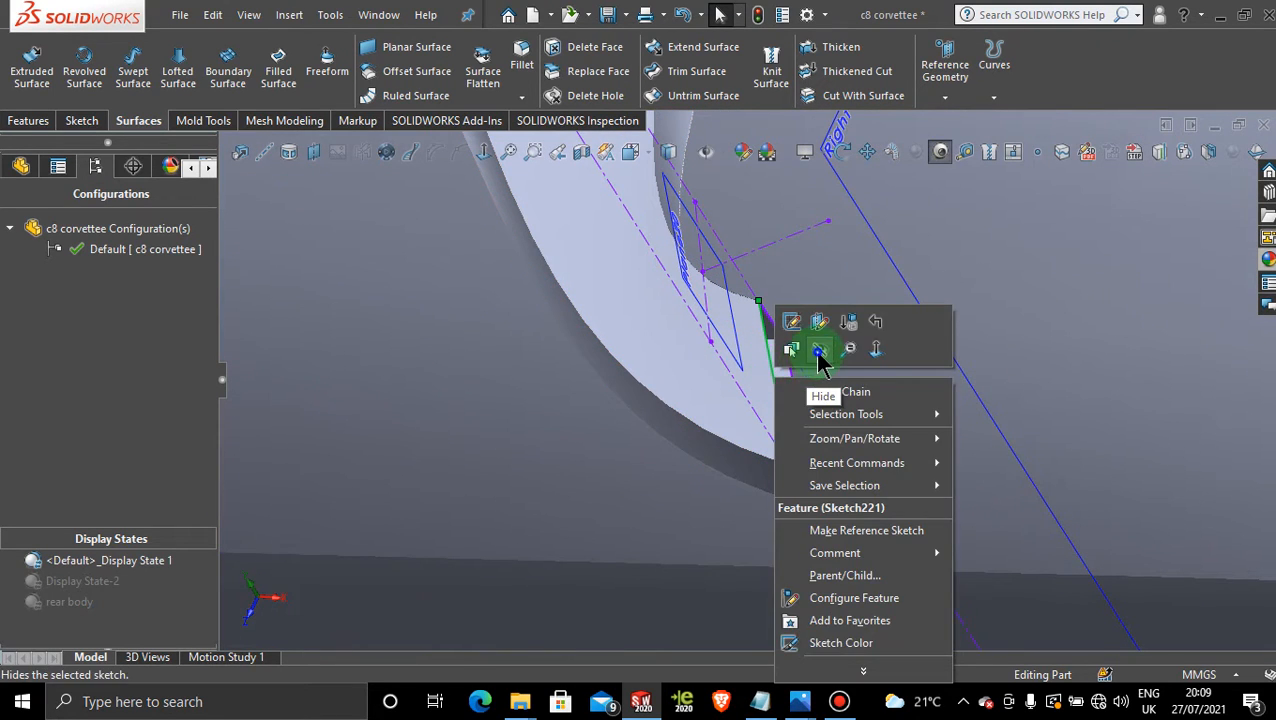
left_click(818, 352)
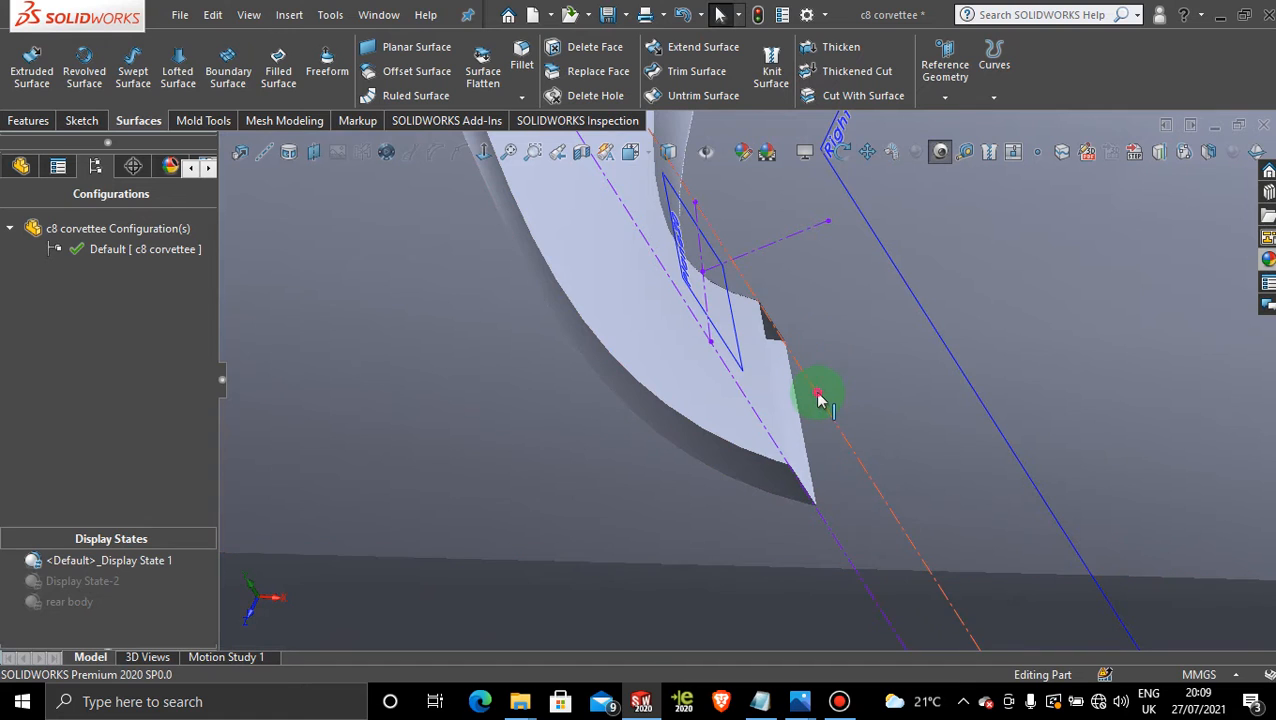
right_click(818, 398)
left_click(861, 364)
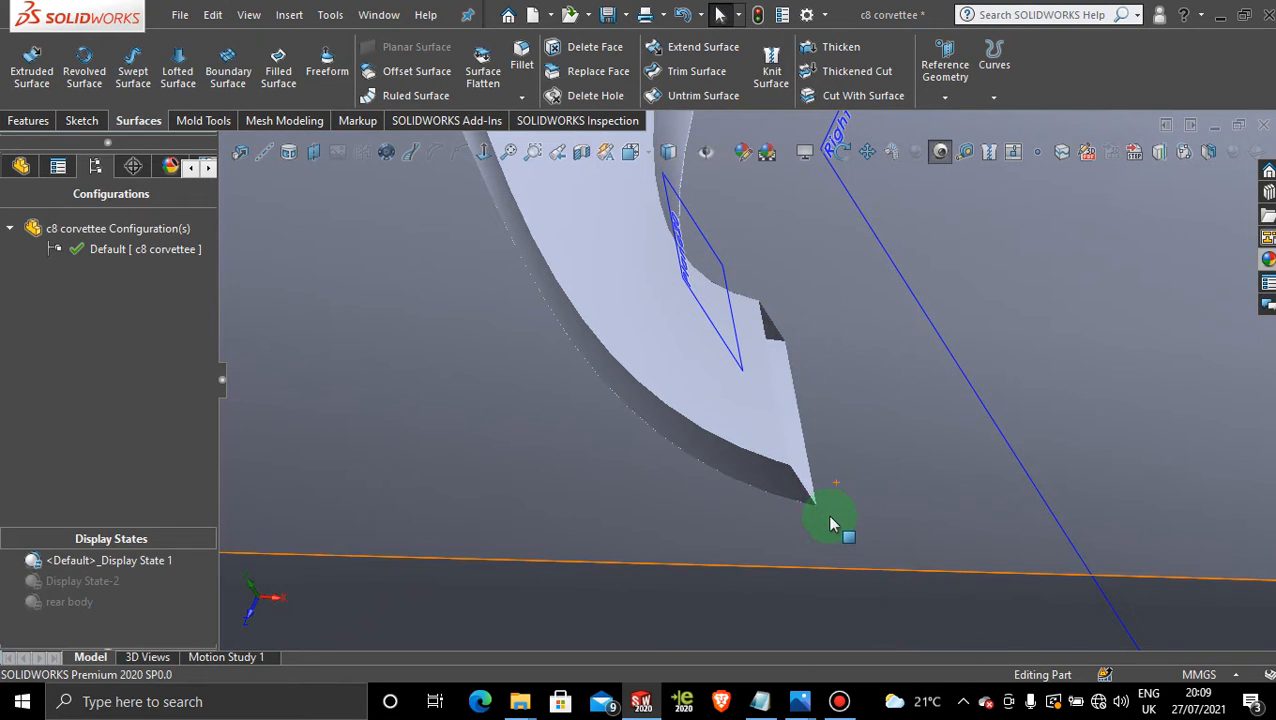
Close the mount's open outer end with a Filled Surface bounded by its four end edges, using Contact edge settings
left_click(279, 72)
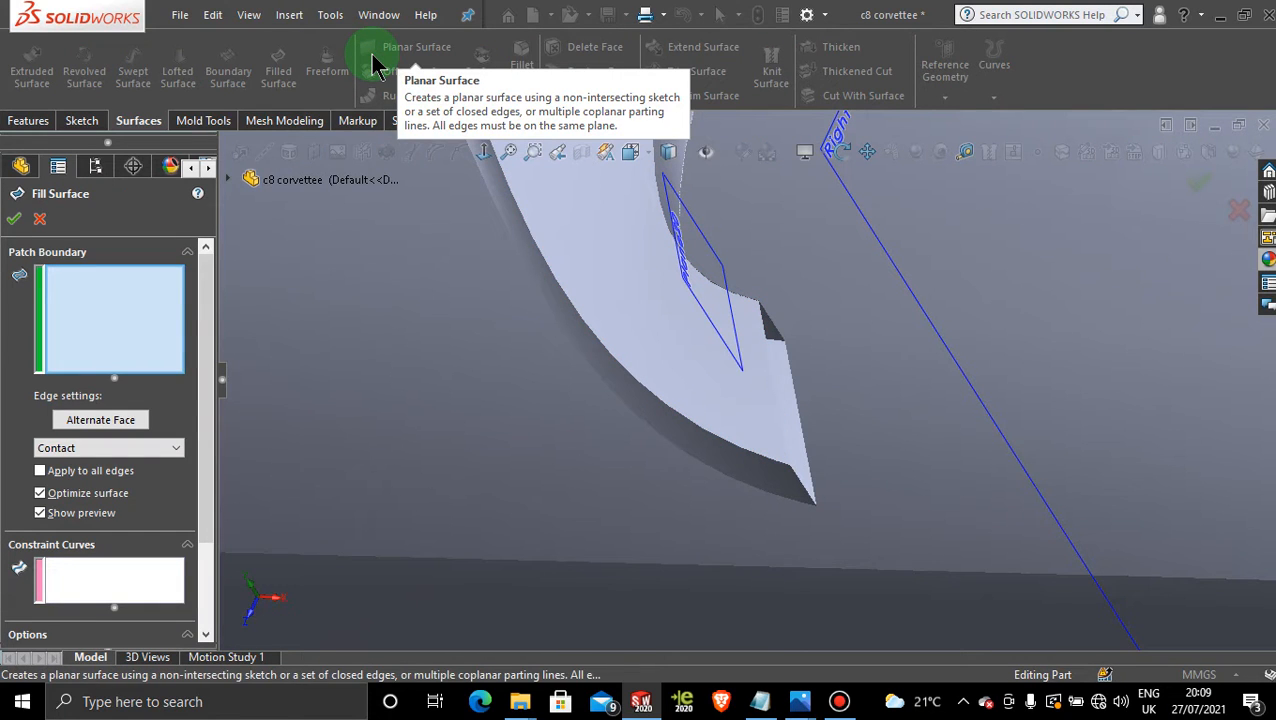
left_click(769, 354)
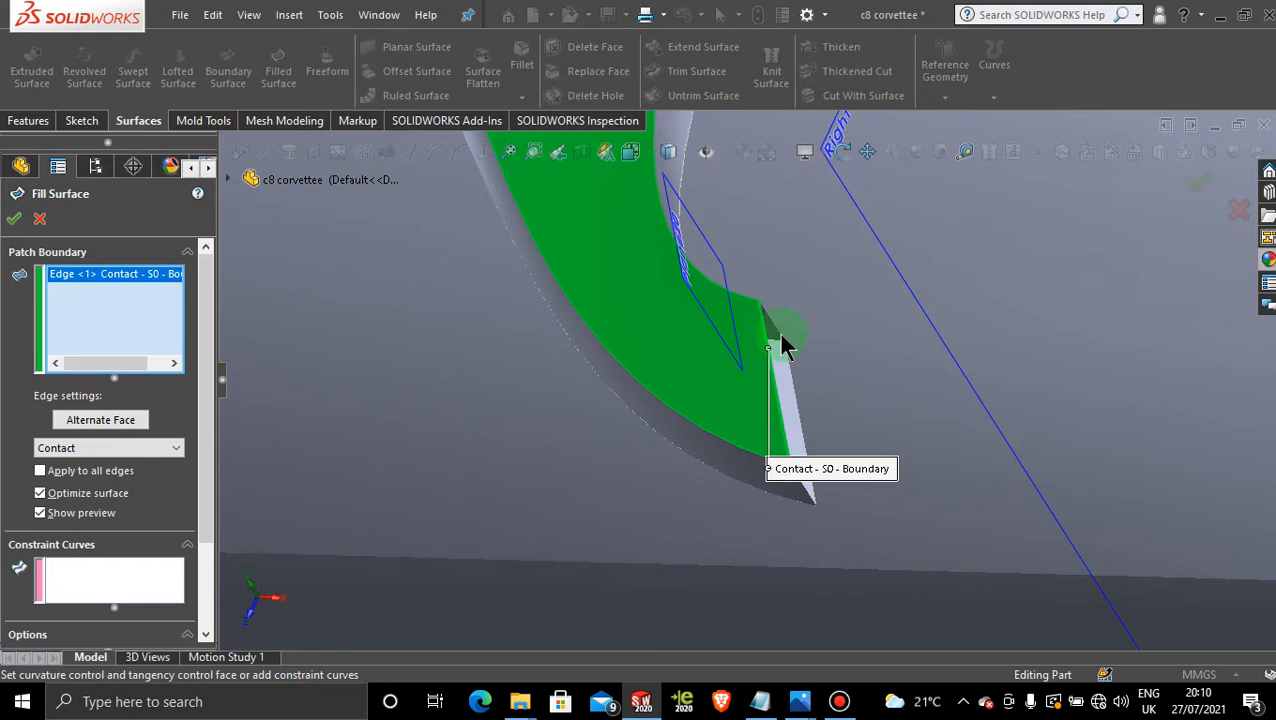
left_click(776, 336)
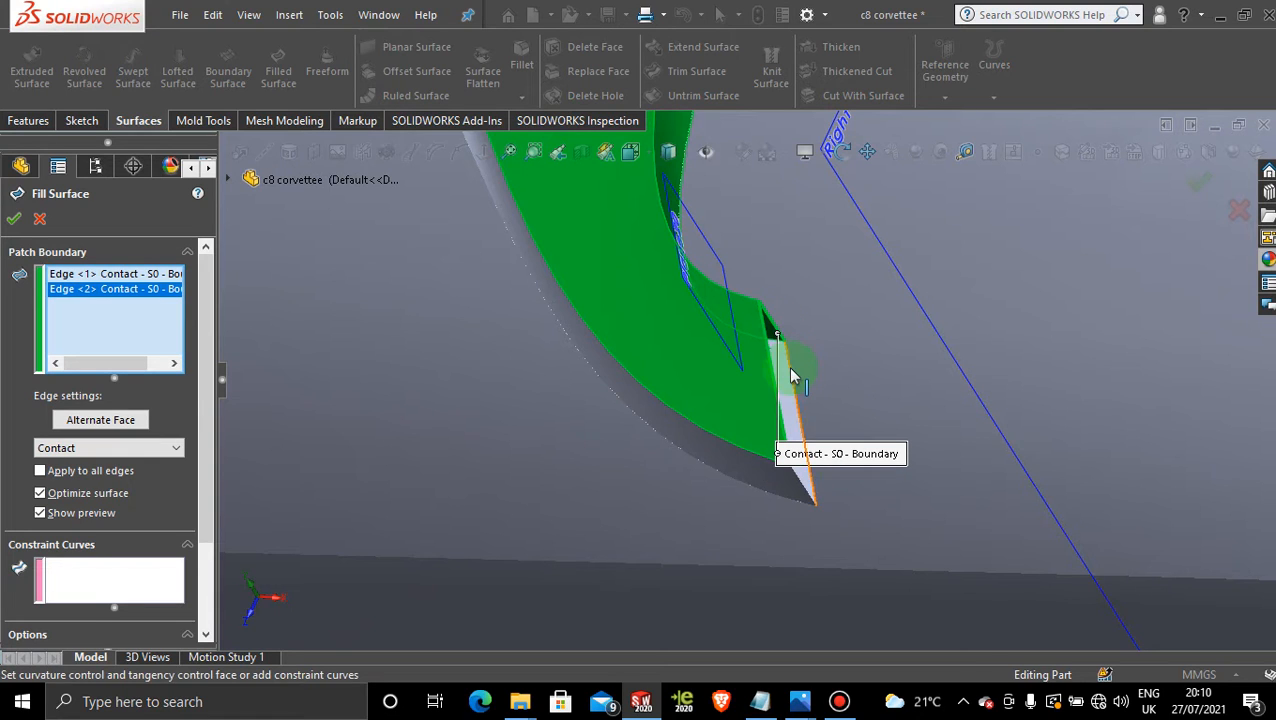
left_click(790, 368)
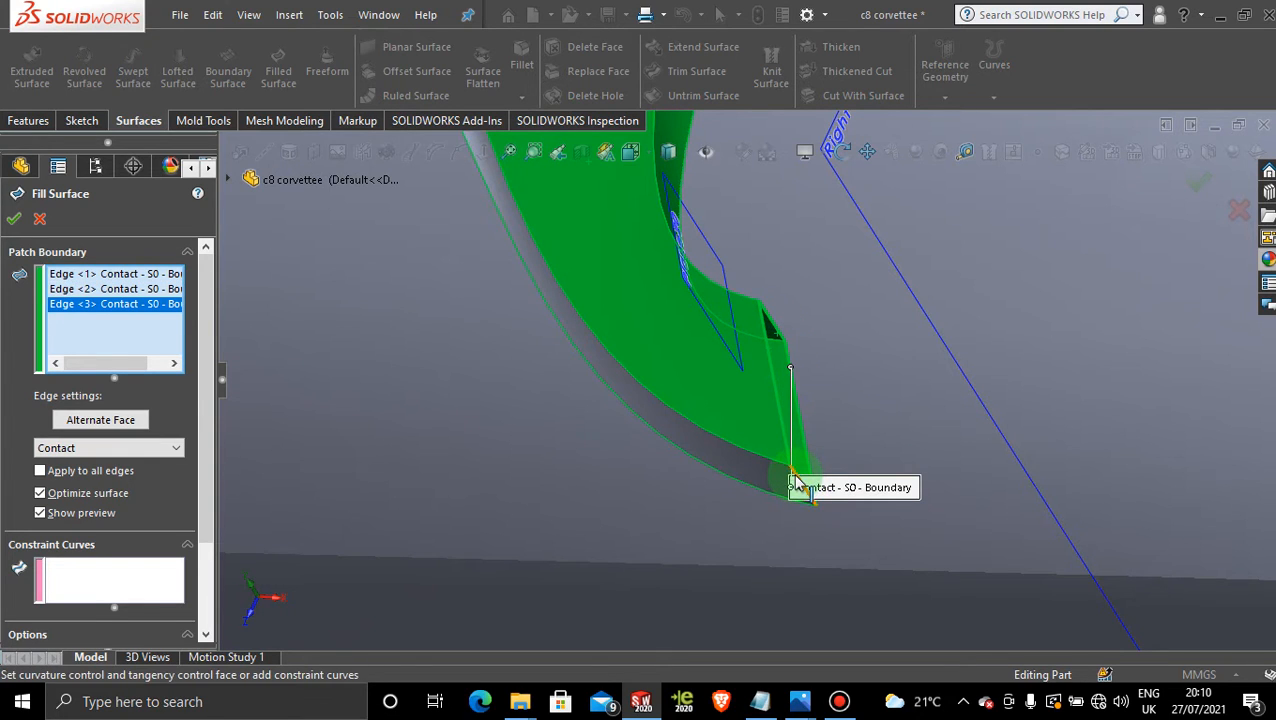
left_click(797, 483)
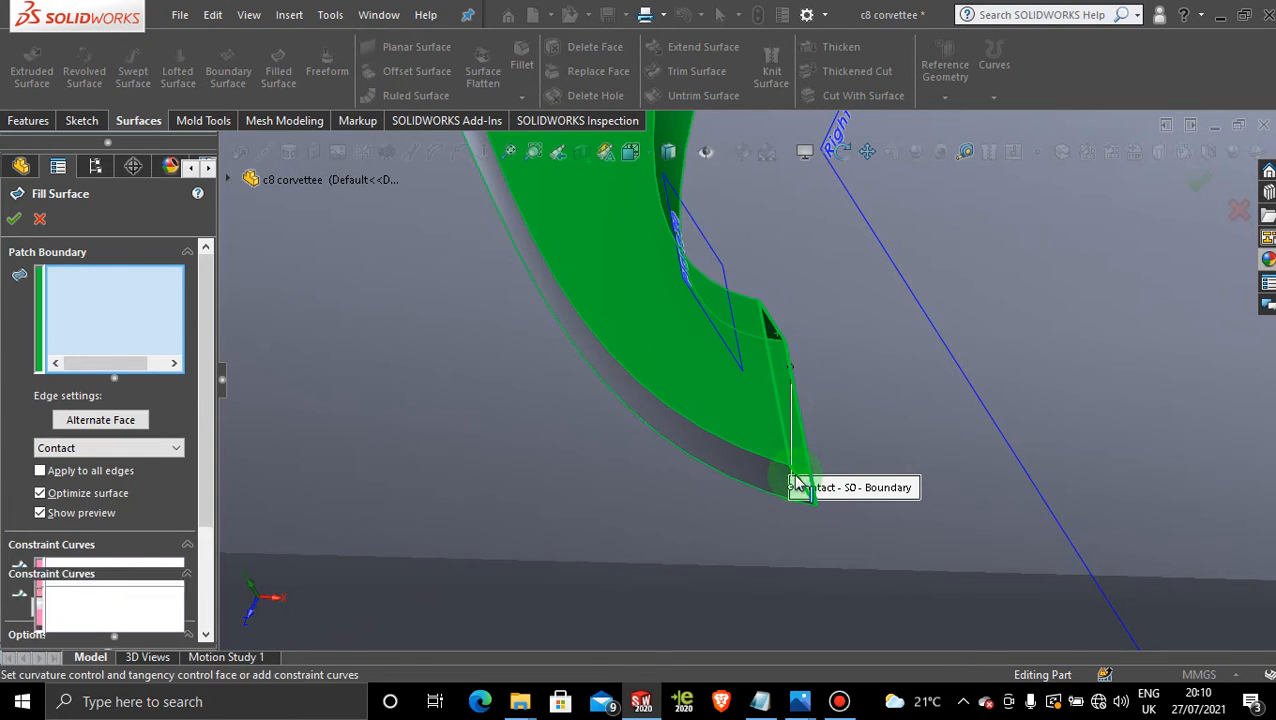
left_click(13, 222)
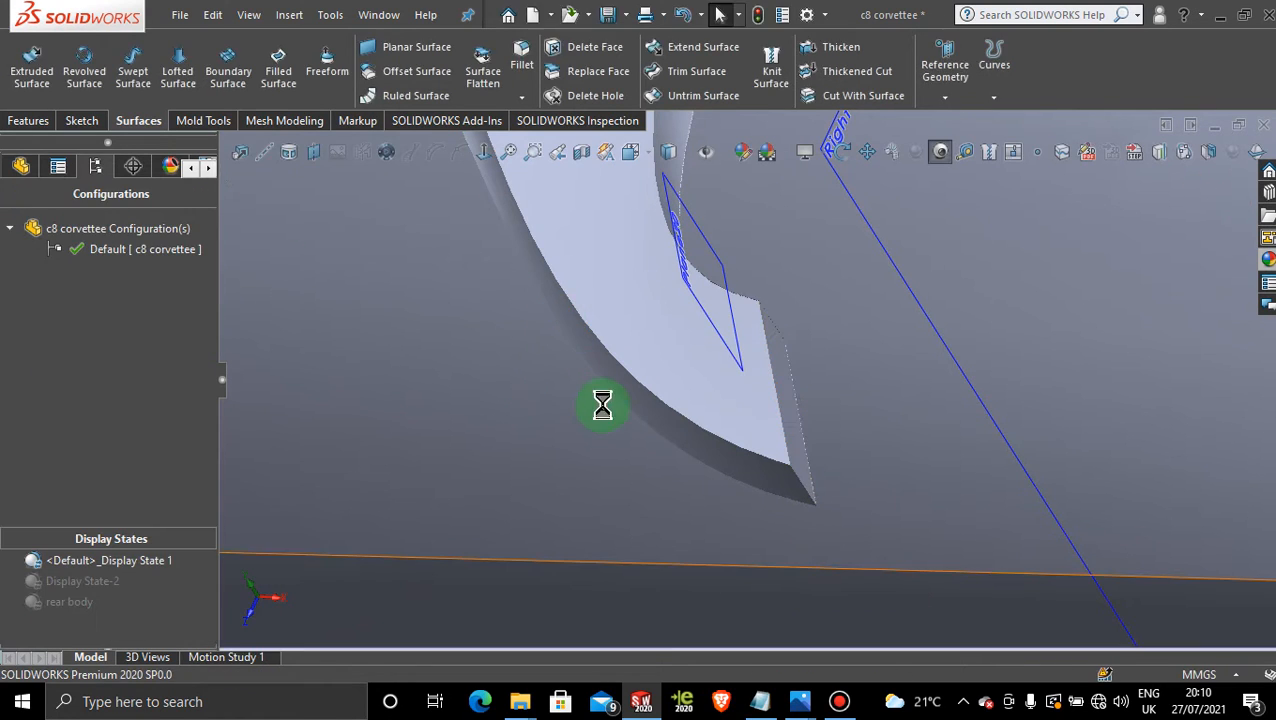
middle_click_drag(605, 410, 740, 288)
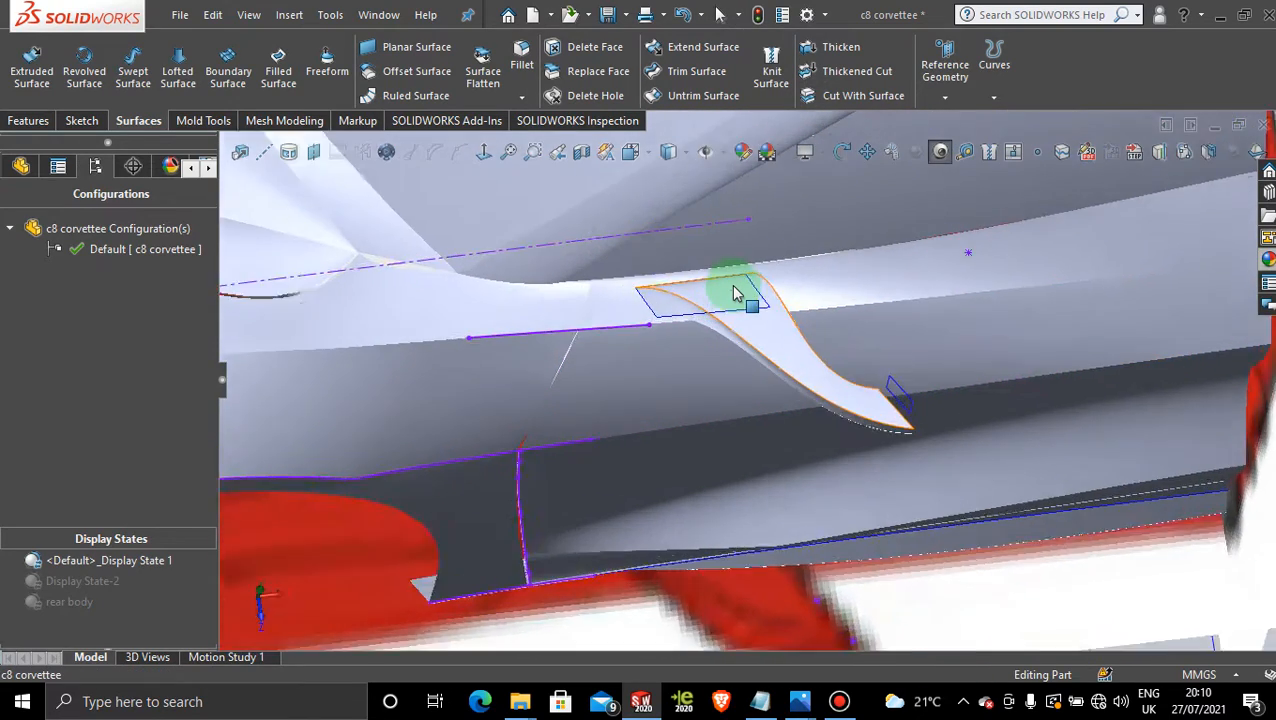
Close the mount's door-top end with a Filled Surface bounded by Curve33, using the Contact edge setting
scroll(735, 293, "down", 3)
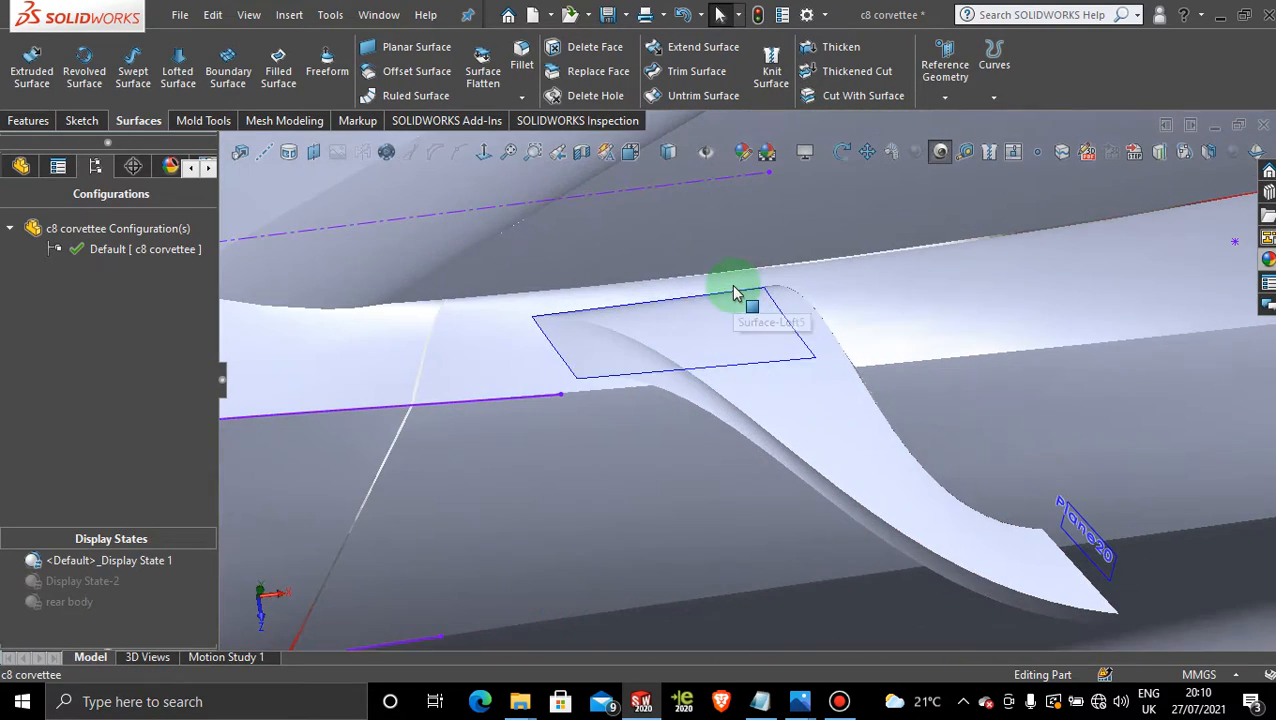
left_click(278, 68)
left_click(648, 303)
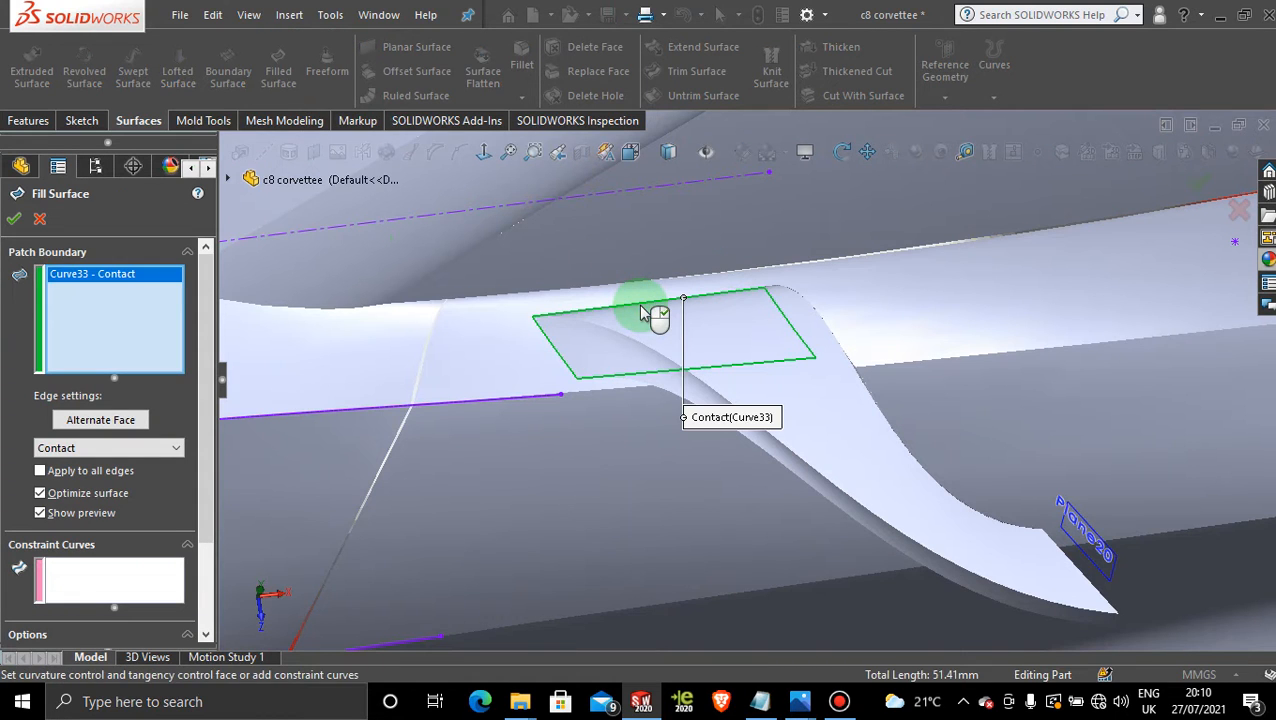
left_click(13, 222)
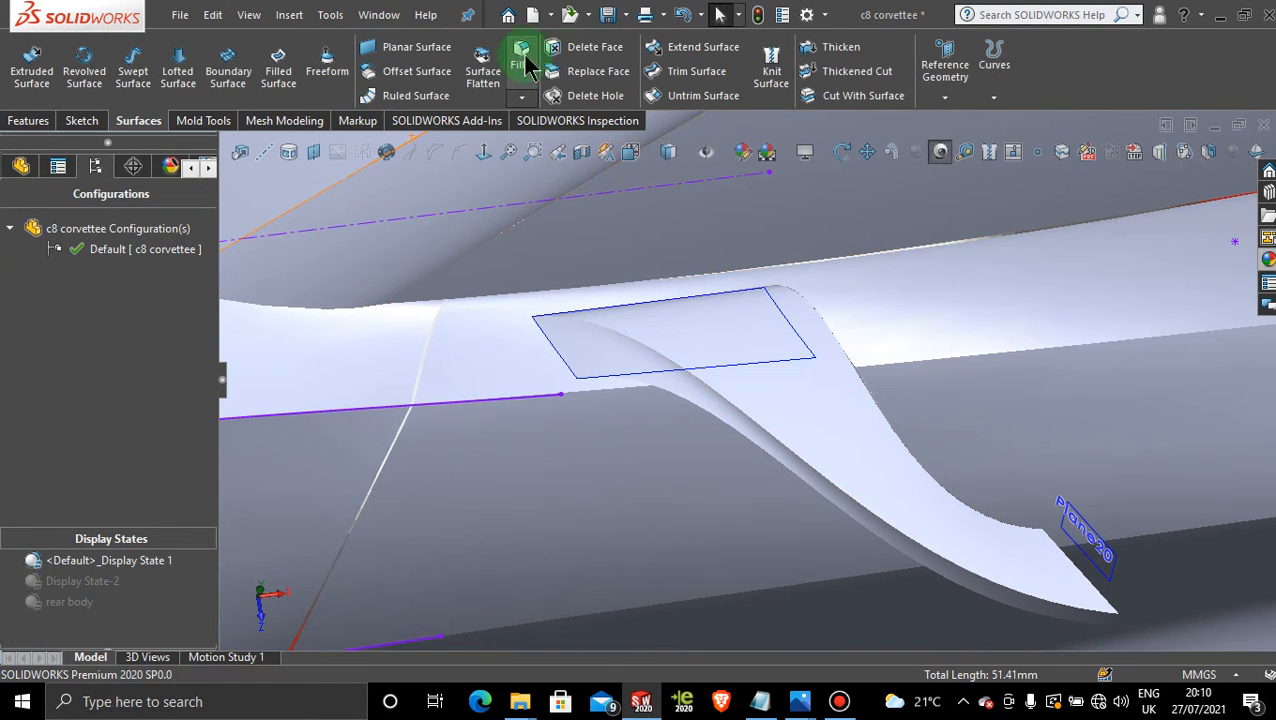
Knit the lofted mount surface (Surface-Loft5) to its outer end cap (Surface-Fill65), leaving Merge entities off
left_click(770, 68)
left_click(713, 343)
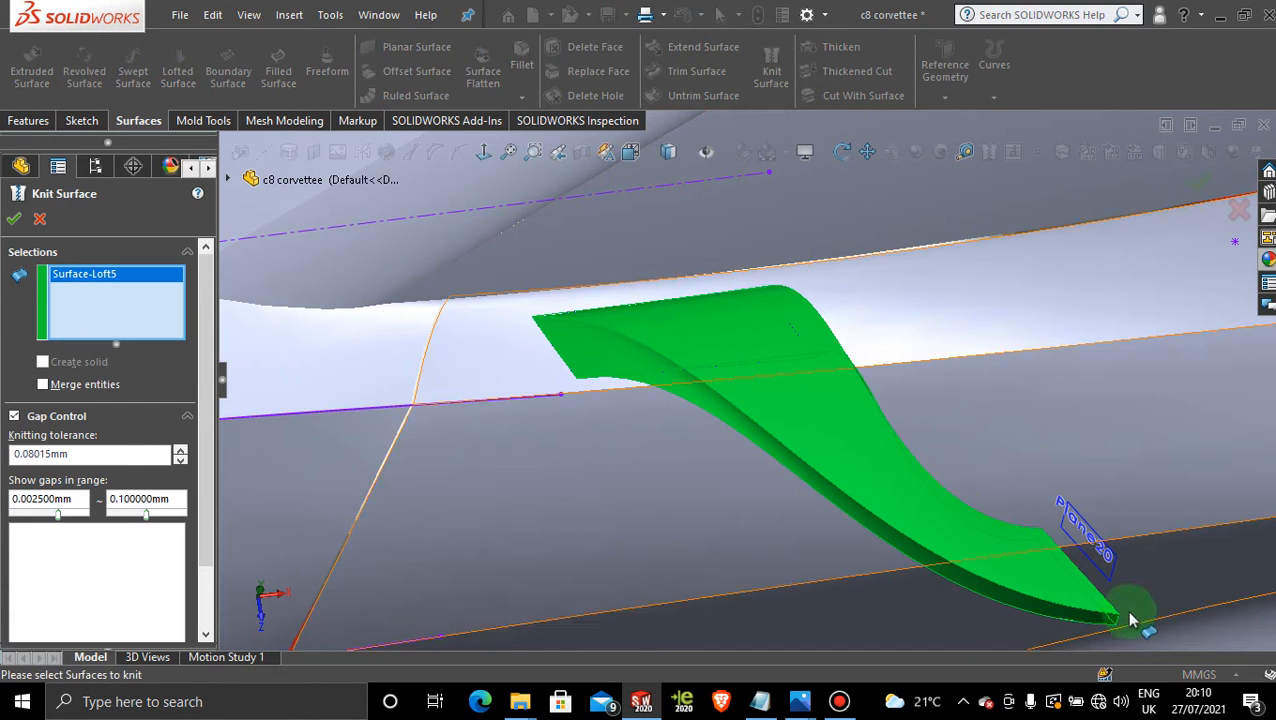
middle_click_drag(1125, 612, 1128, 356)
left_click(1053, 561)
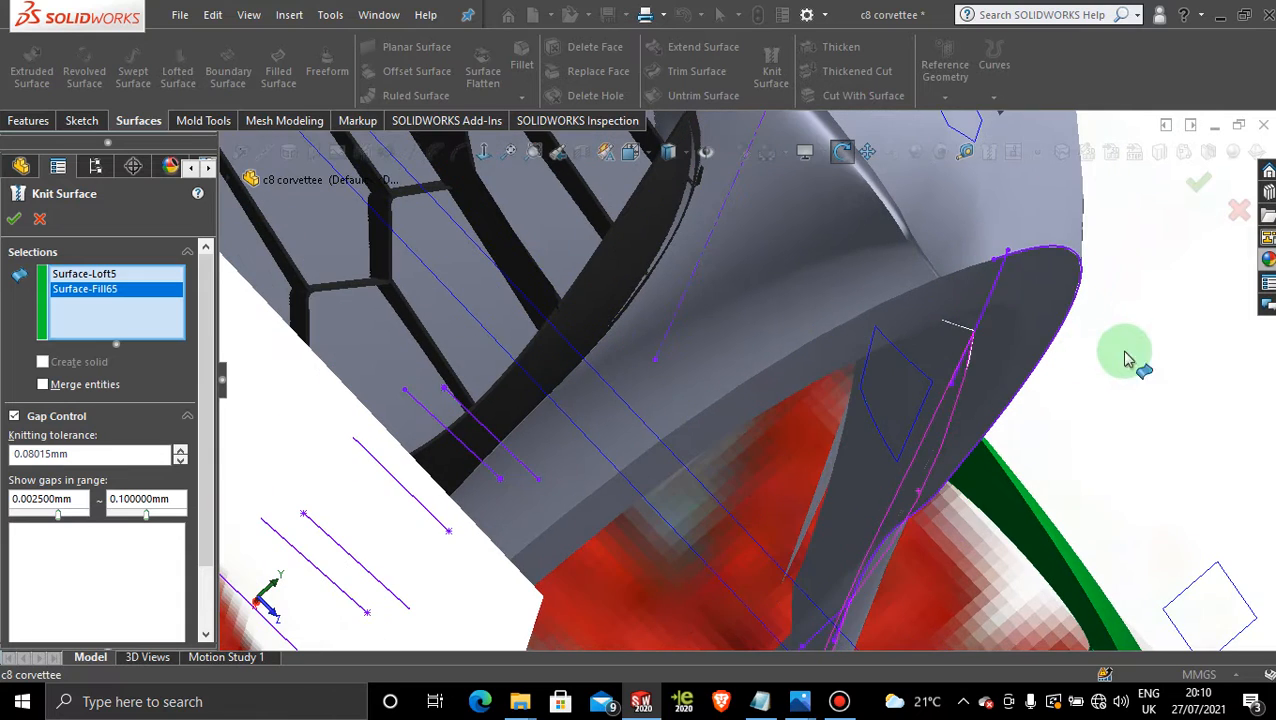
left_click(901, 402)
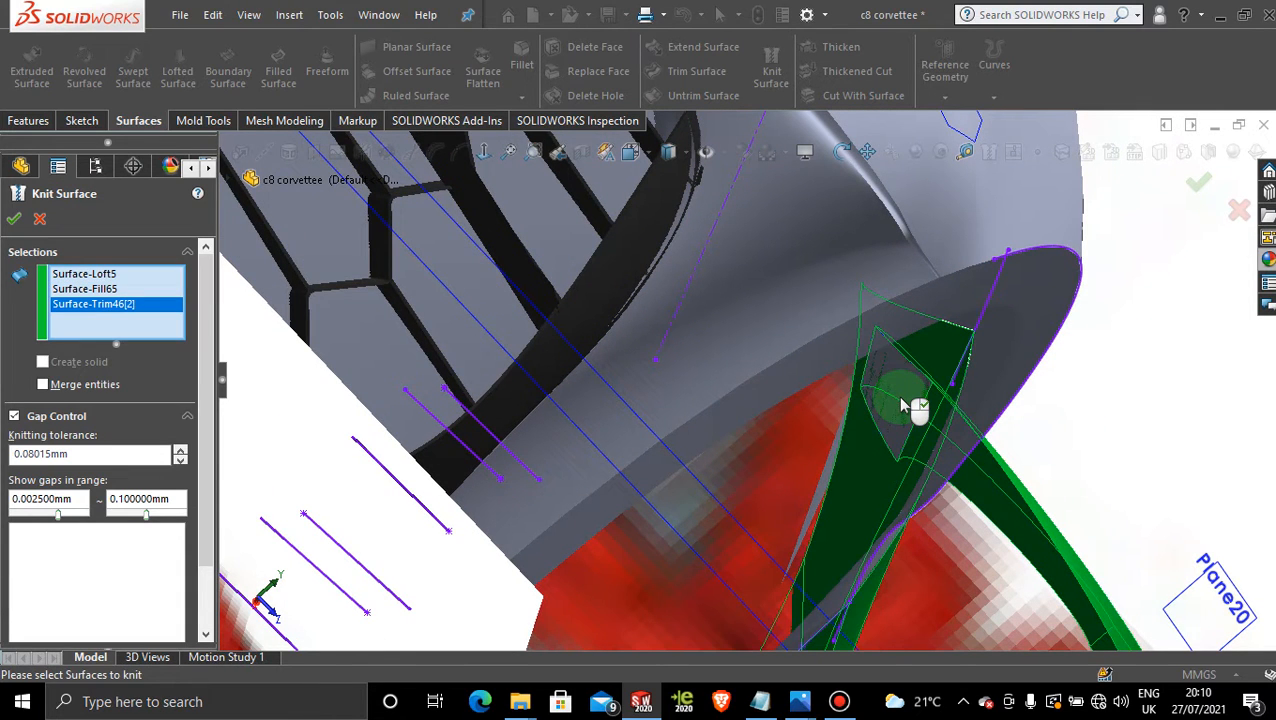
left_click(901, 404)
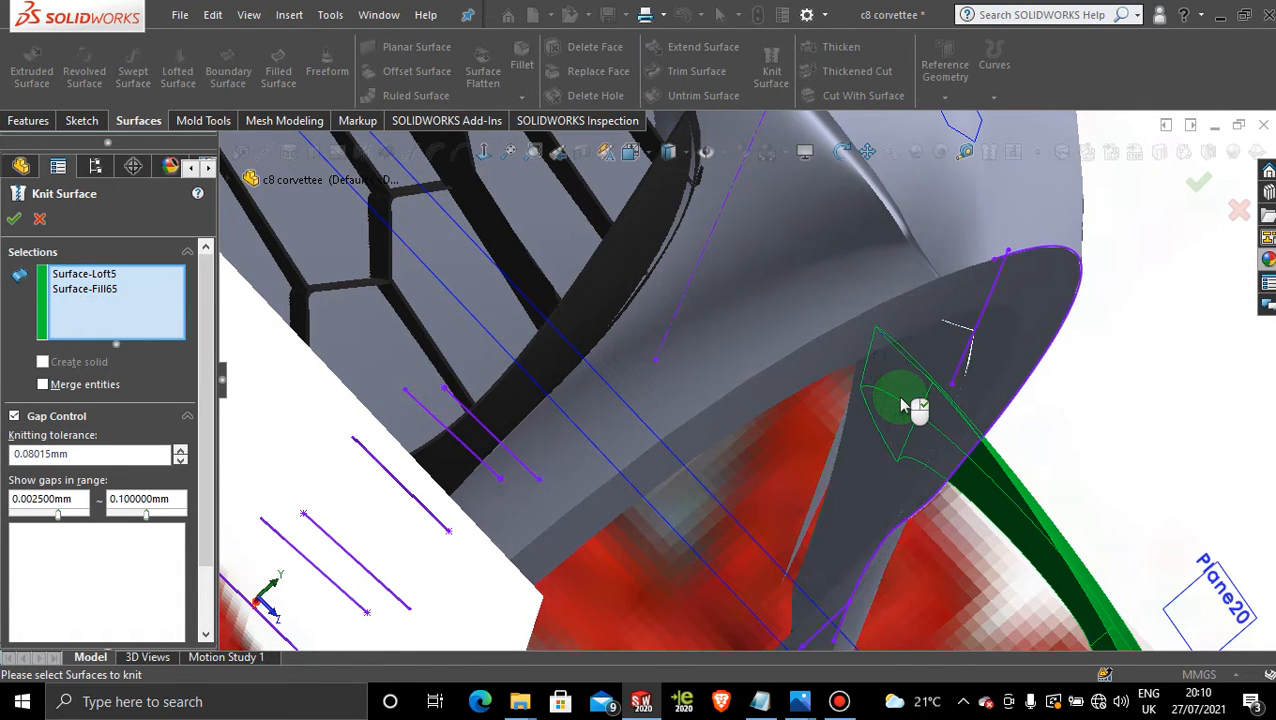
mouse_move(903, 417)
middle_mouse_down()
mouse_move(728, 453)
mouse_move(718, 441)
mouse_move(498, 441)
mouse_move(395, 463)
middle_mouse_up()
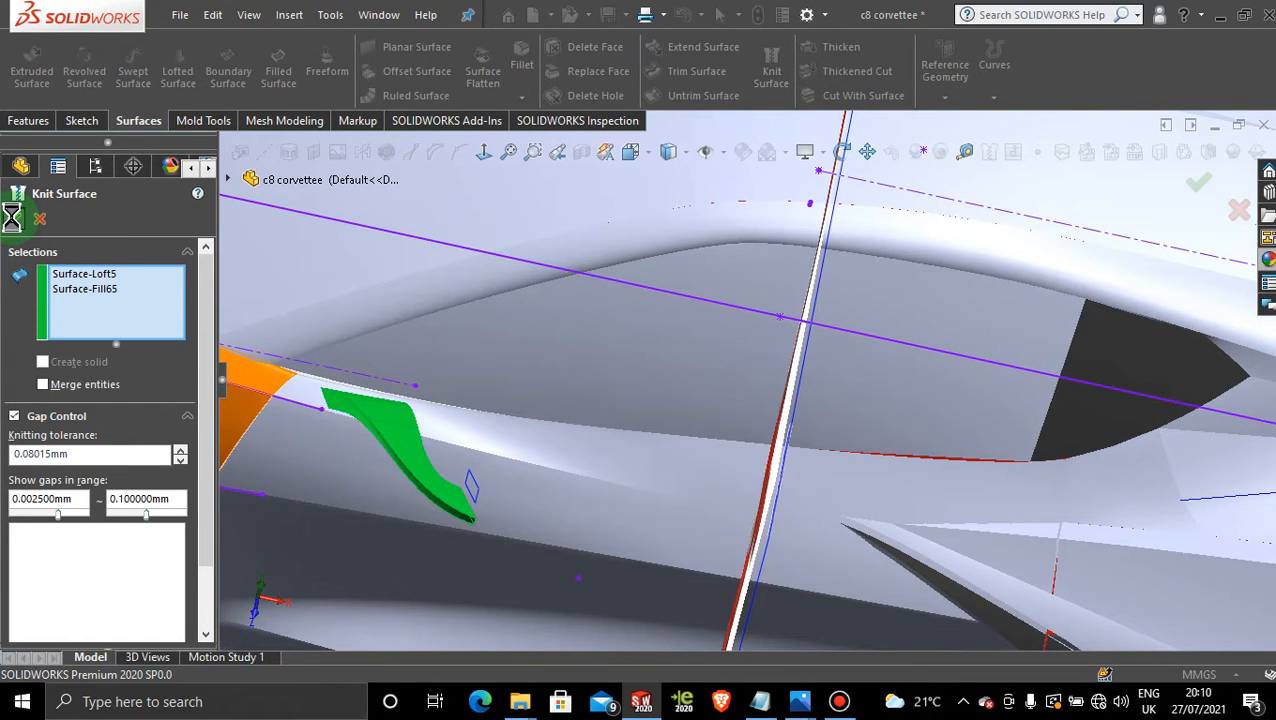
left_click(13, 220)
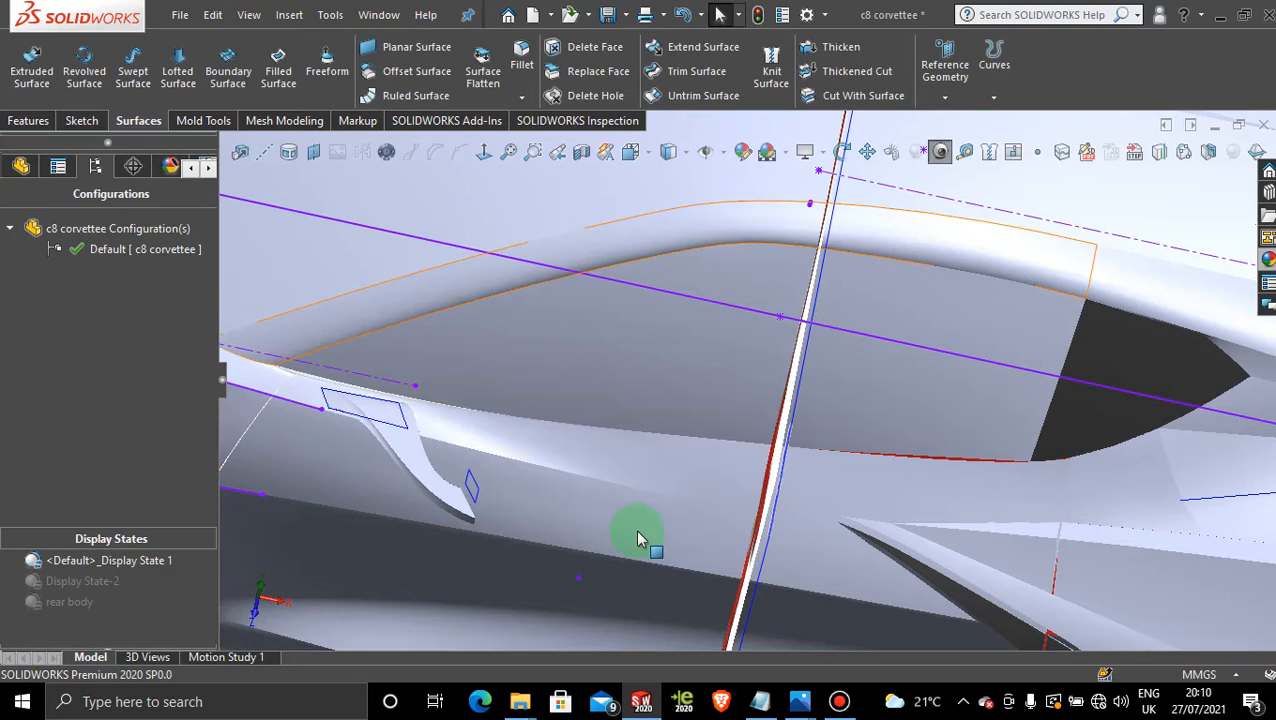
Delete the knit feature Surface-Knit69 that joins the mount's loft and outer end cap
scroll(640, 532, "up", 2)
scroll(640, 538, "up", 5)
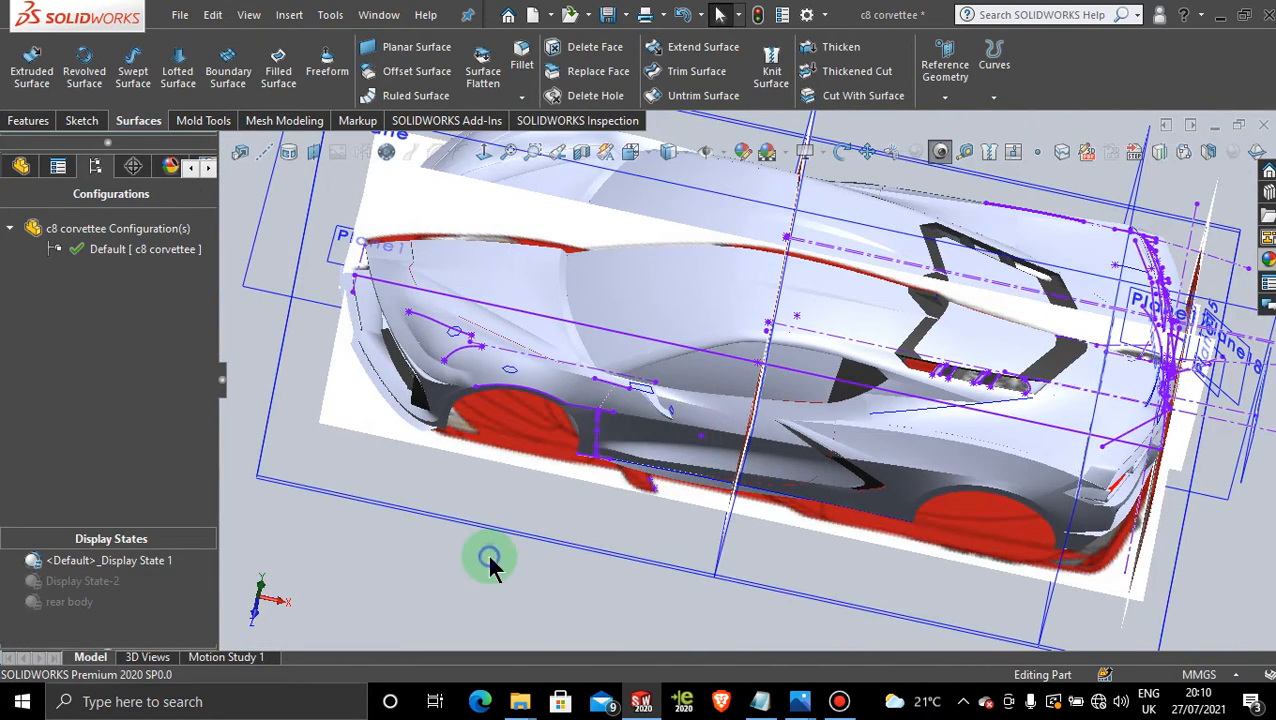
scroll(630, 378, "down", 4)
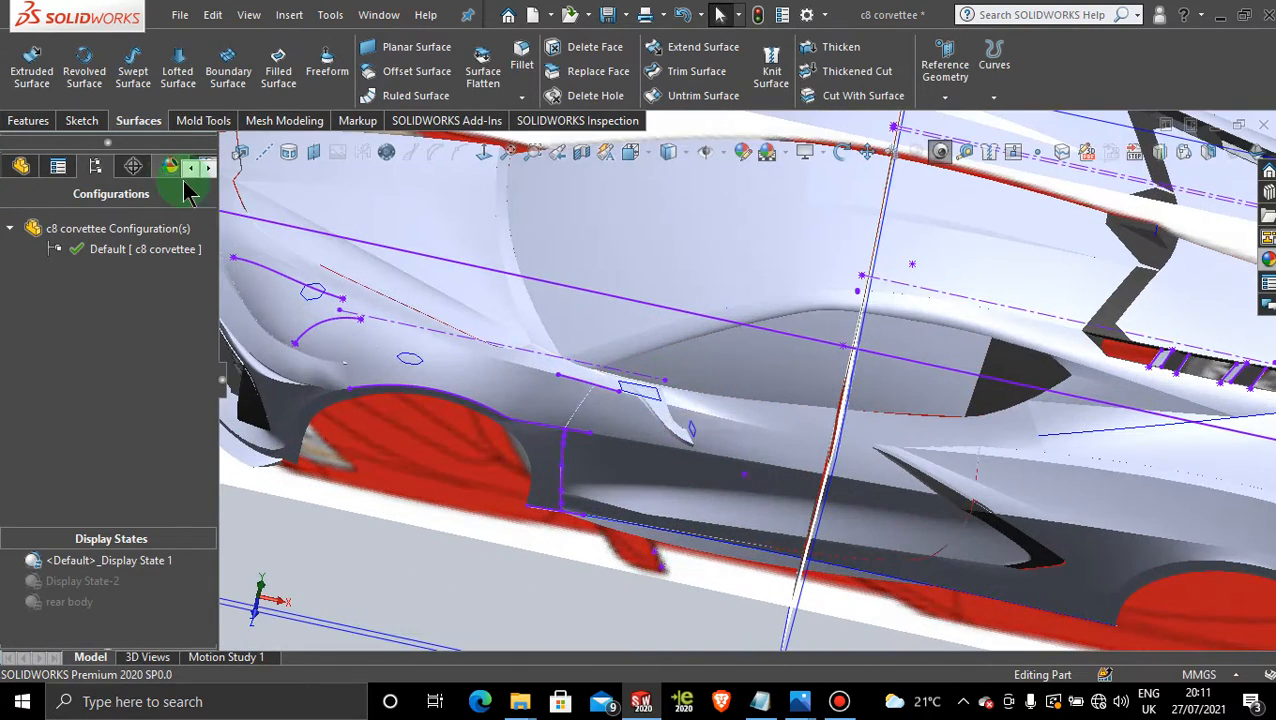
left_click(20, 167)
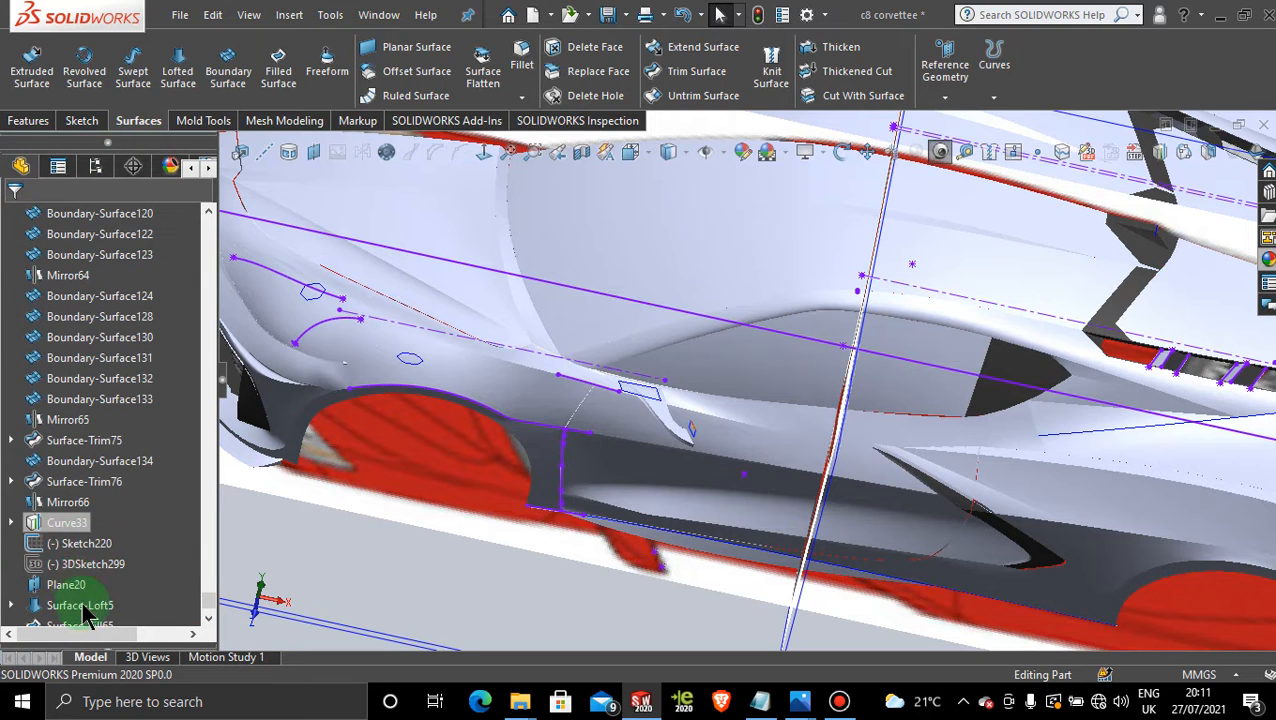
right_click(72, 610)
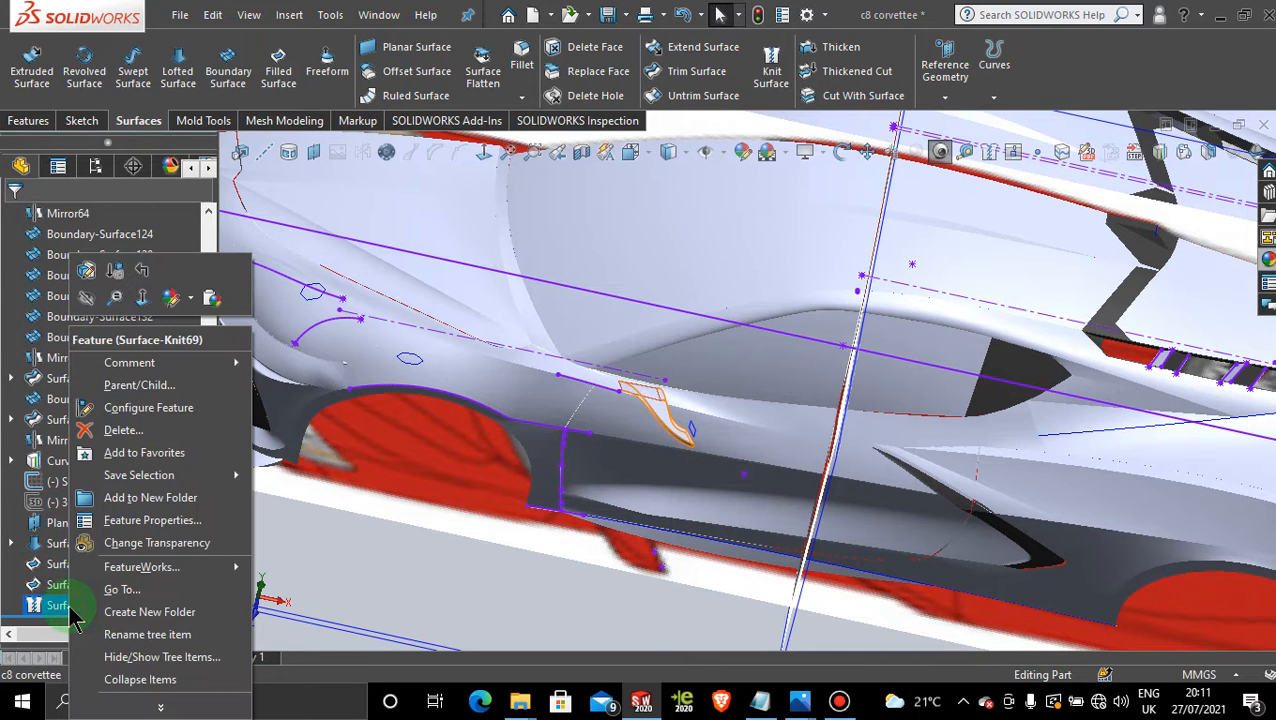
left_click(115, 437)
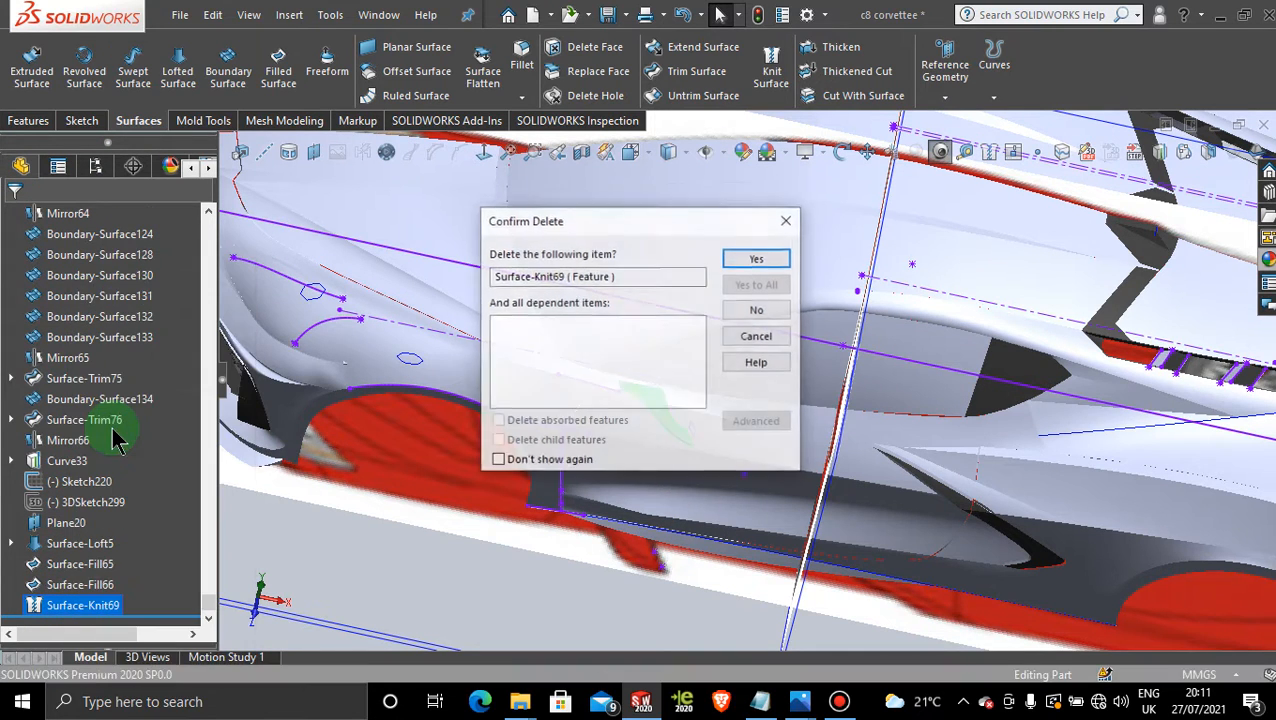
left_click(770, 260)
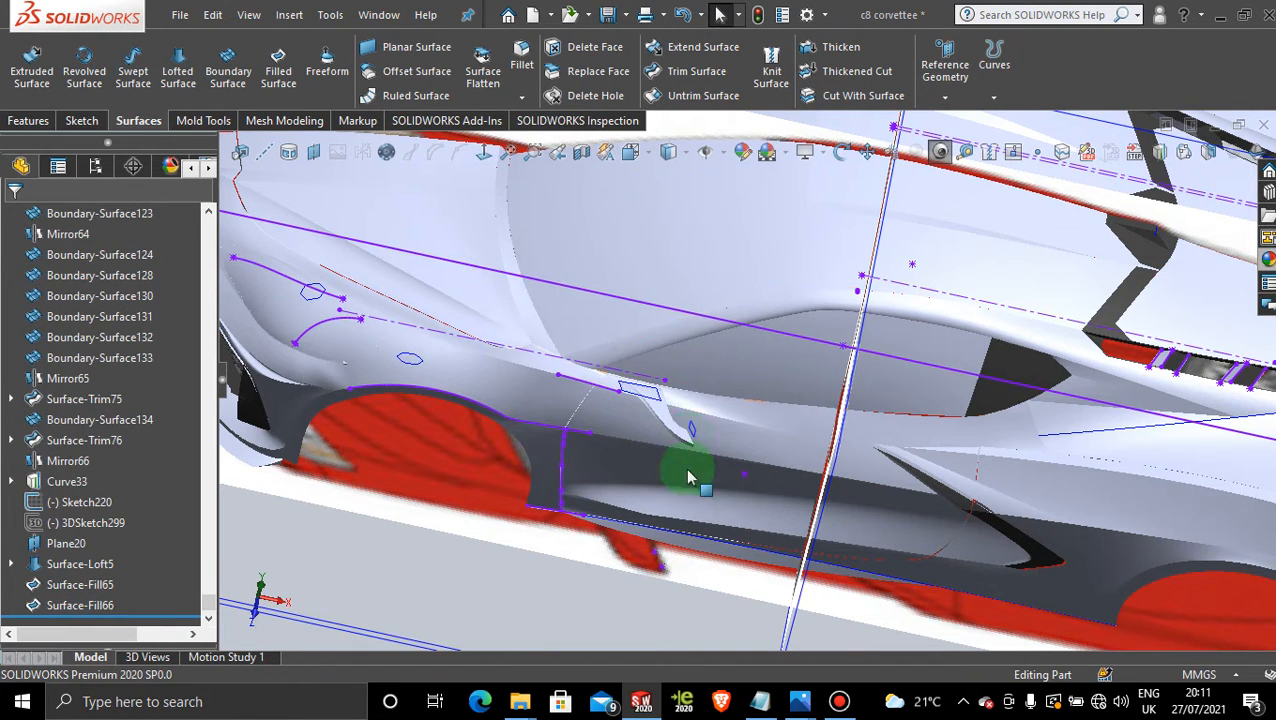
Switch the model to the display state Display State-2
scroll(697, 418, "down", 2)
scroll(697, 418, "down", 2)
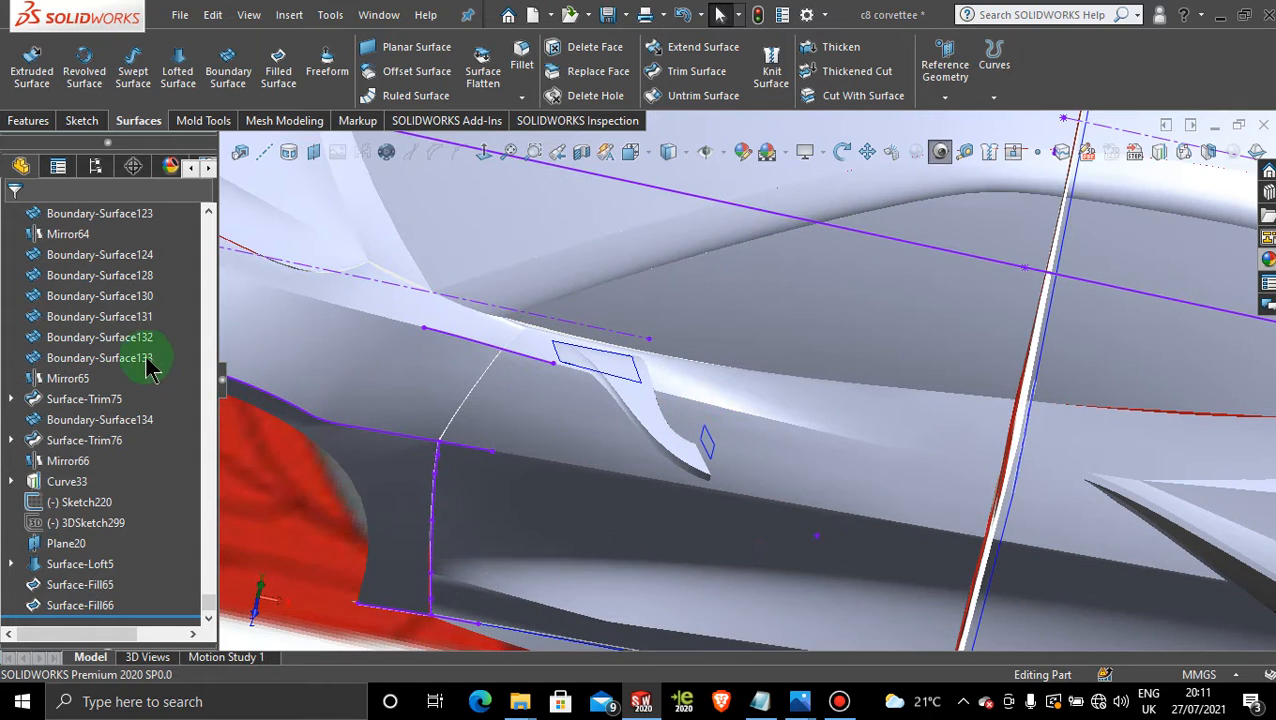
left_click(96, 165)
left_click(110, 582)
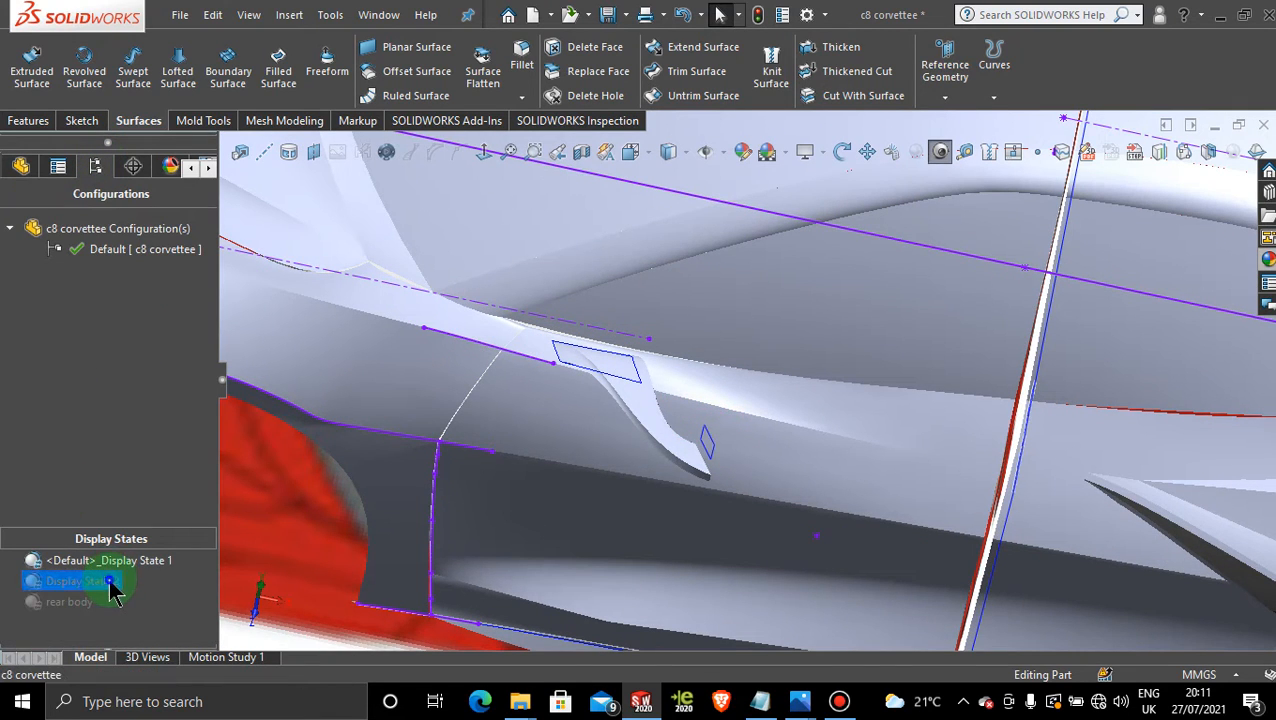
double_click(110, 582)
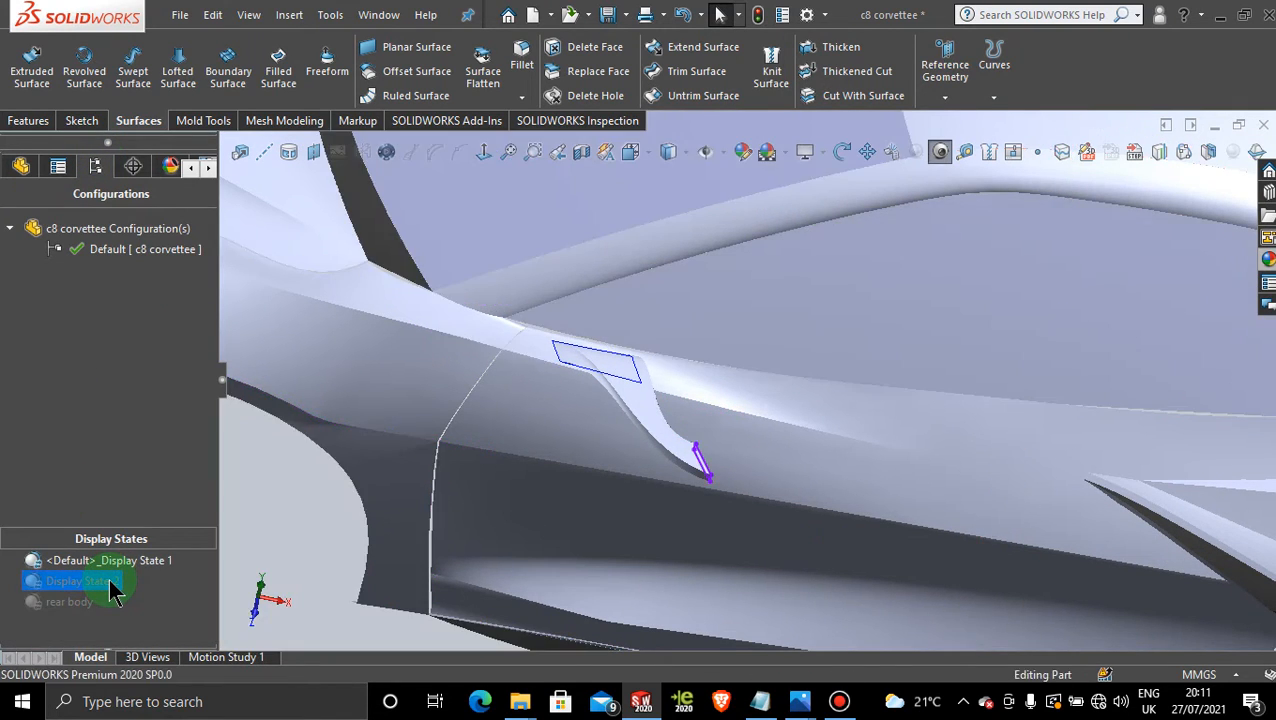
Hide the rectangular profile sketch (Sketch221) at the mount's outer end and the projected profile curve (Curve33) on the door top
scroll(735, 515, "up", 3)
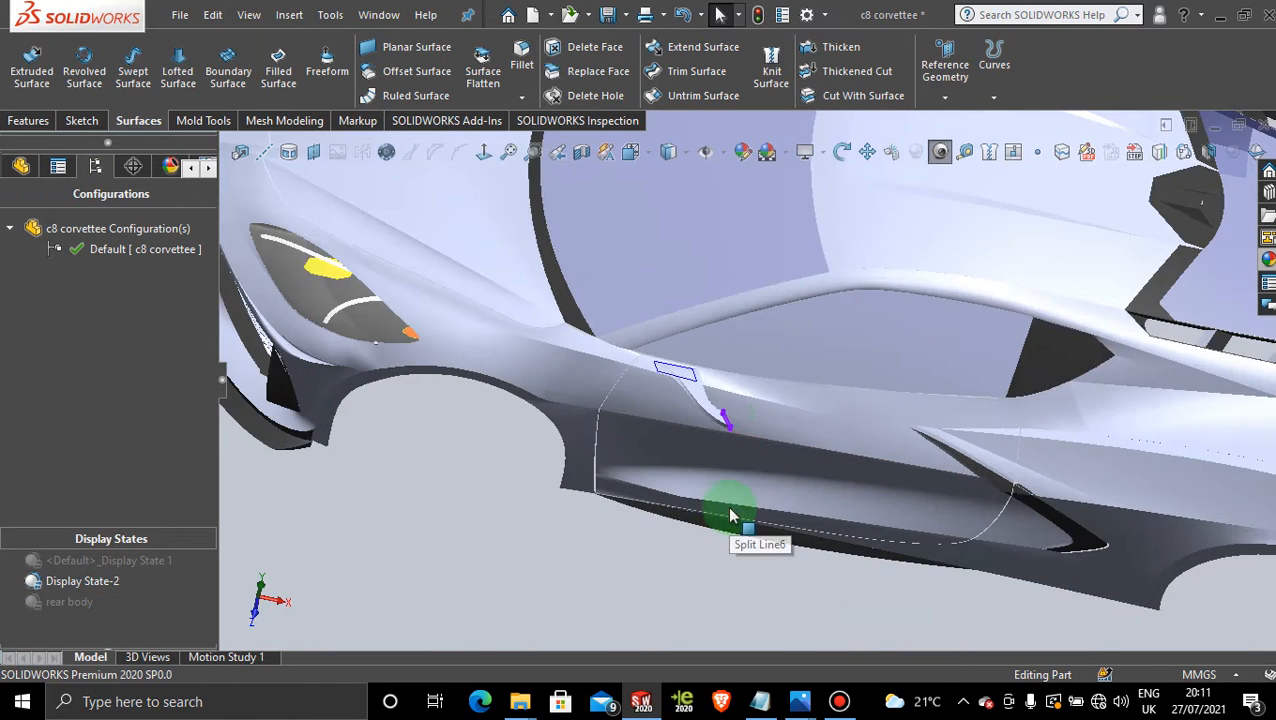
middle_click_drag(735, 515, 715, 428)
scroll(715, 428, "down", 8)
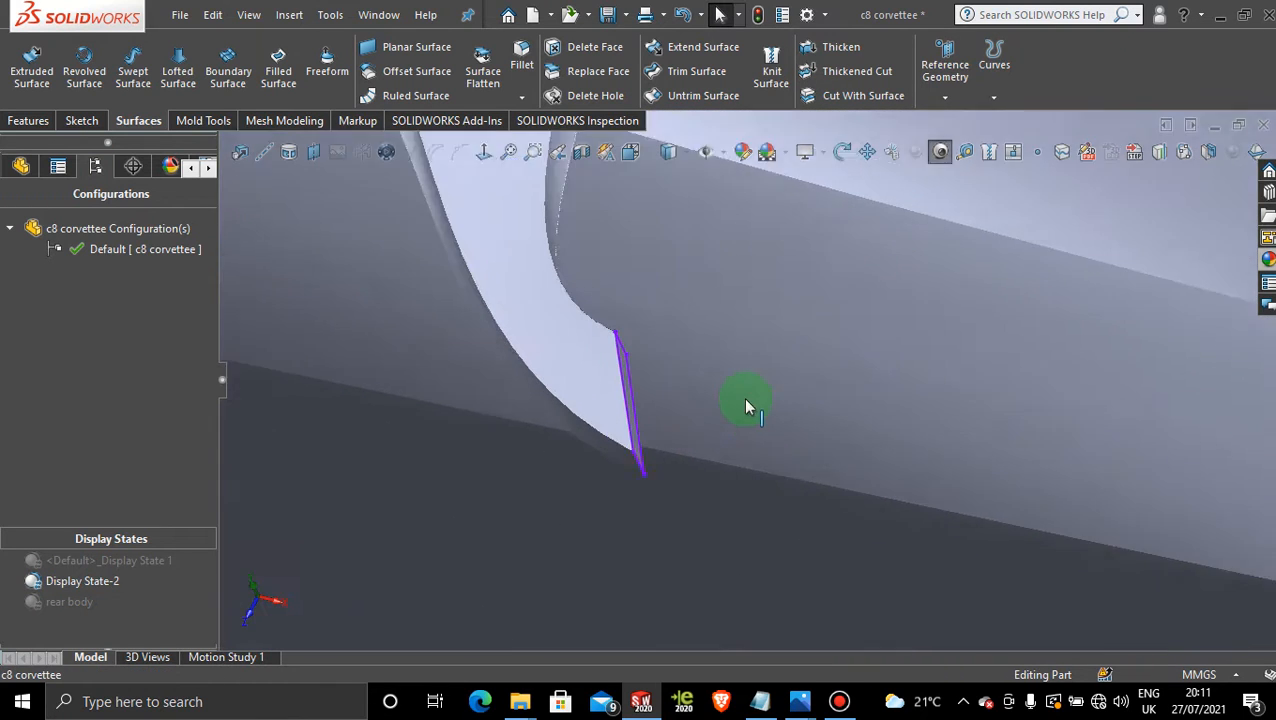
right_click(578, 385)
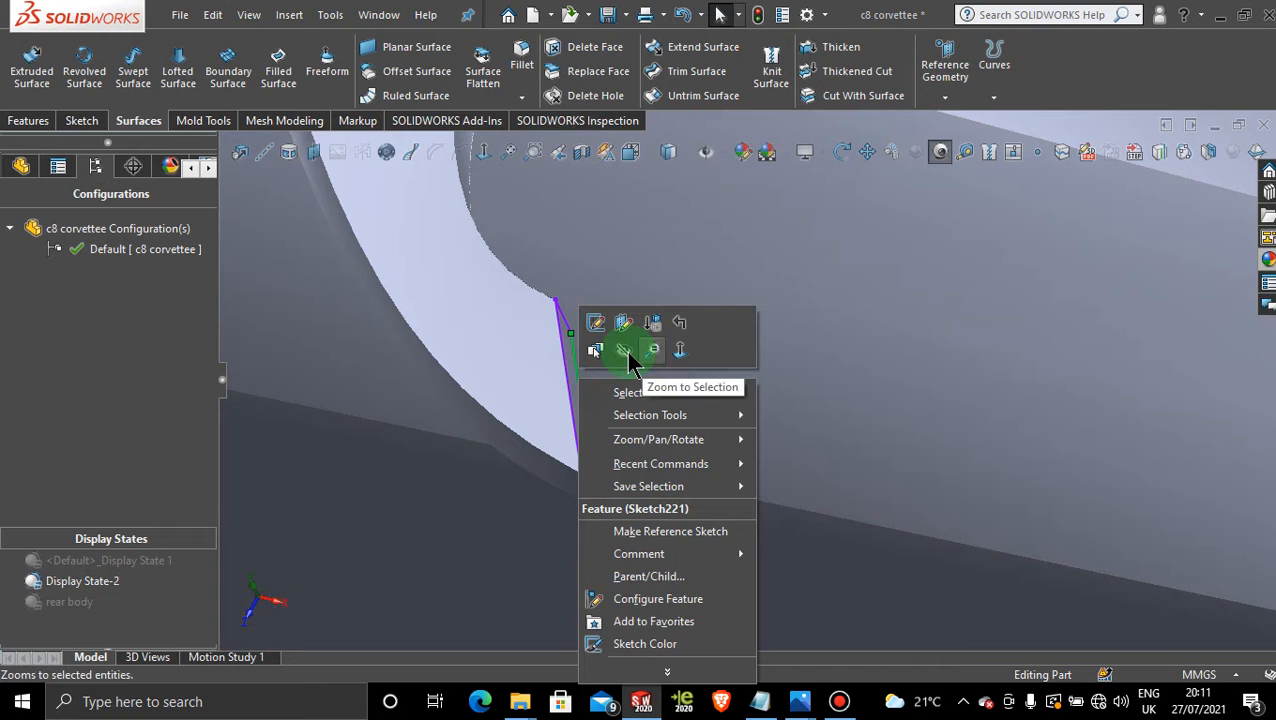
left_click(622, 354)
scroll(628, 358, "up", 5)
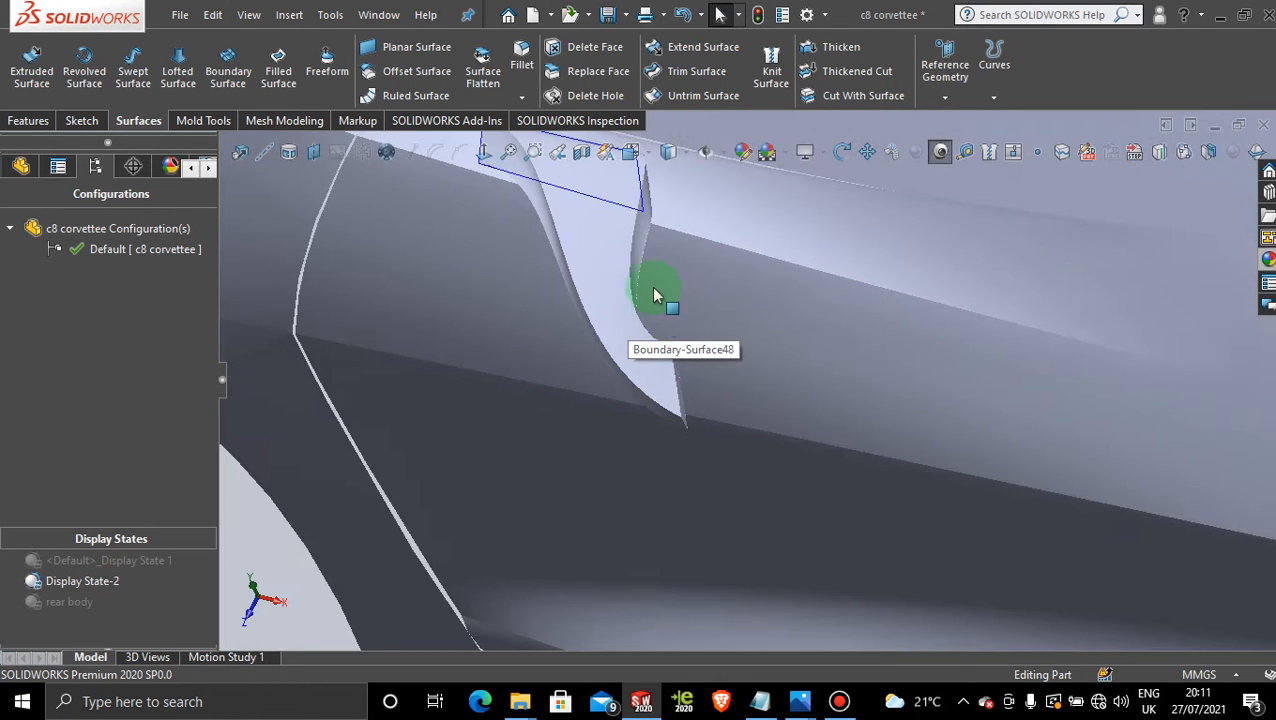
right_click(597, 206)
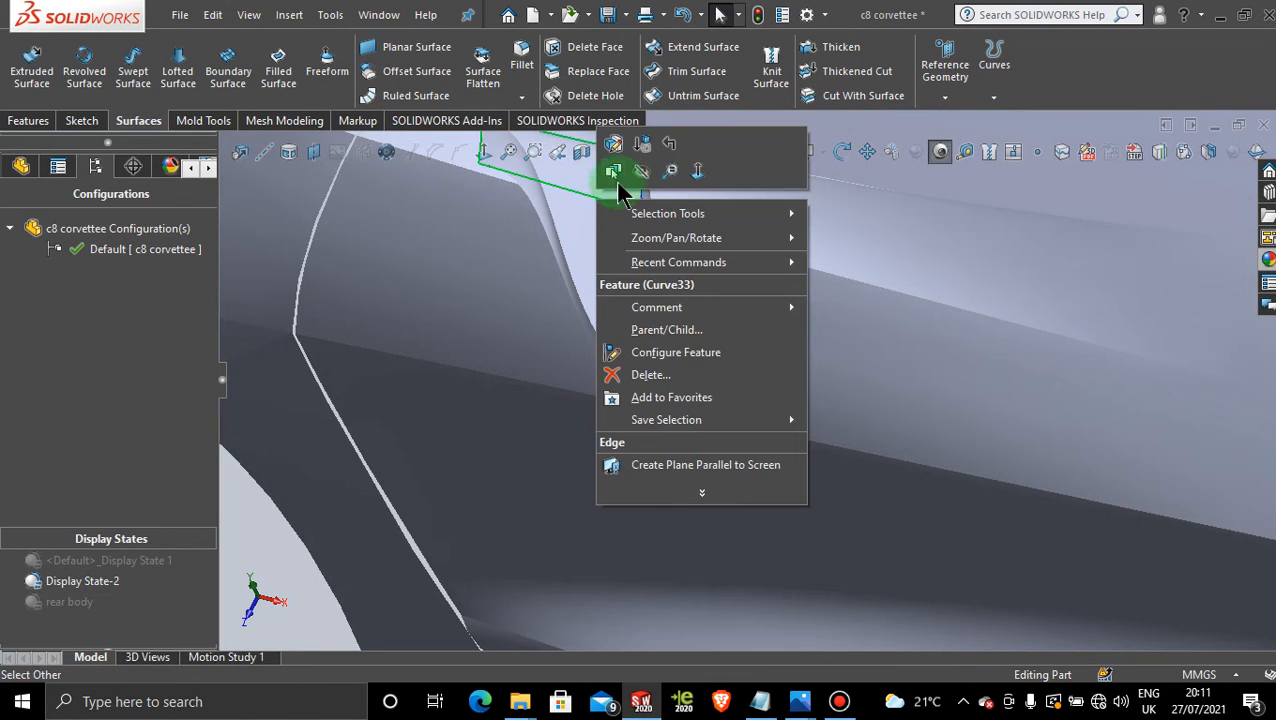
left_click(648, 180)
scroll(733, 400, "up", 6)
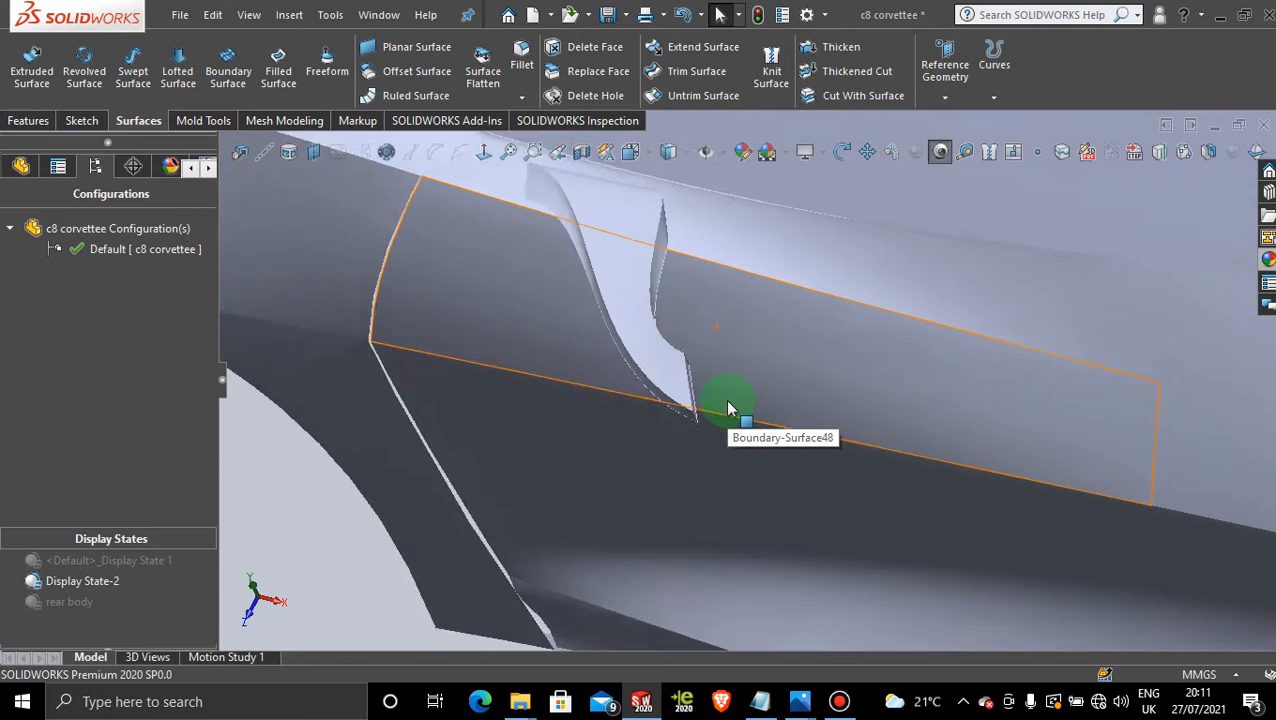
mouse_move(737, 413)
middle_mouse_down()
mouse_move(744, 318)
mouse_move(764, 334)
mouse_move(771, 322)
middle_mouse_up()
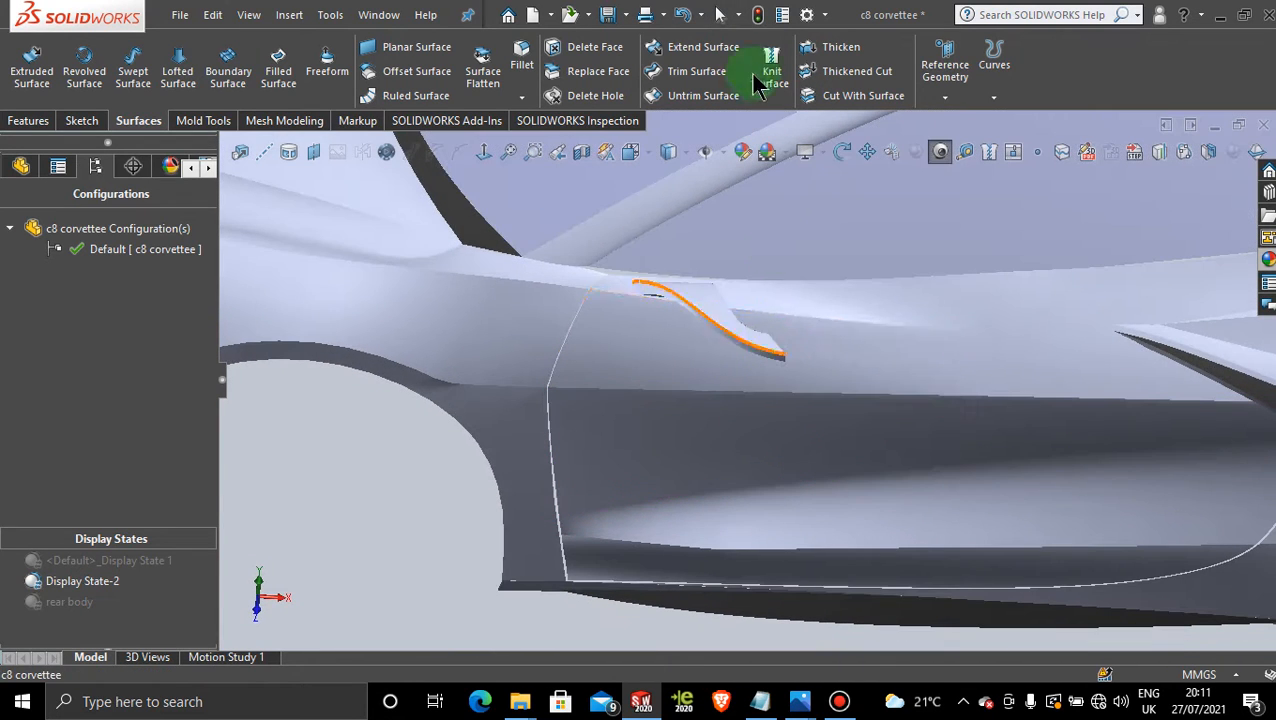
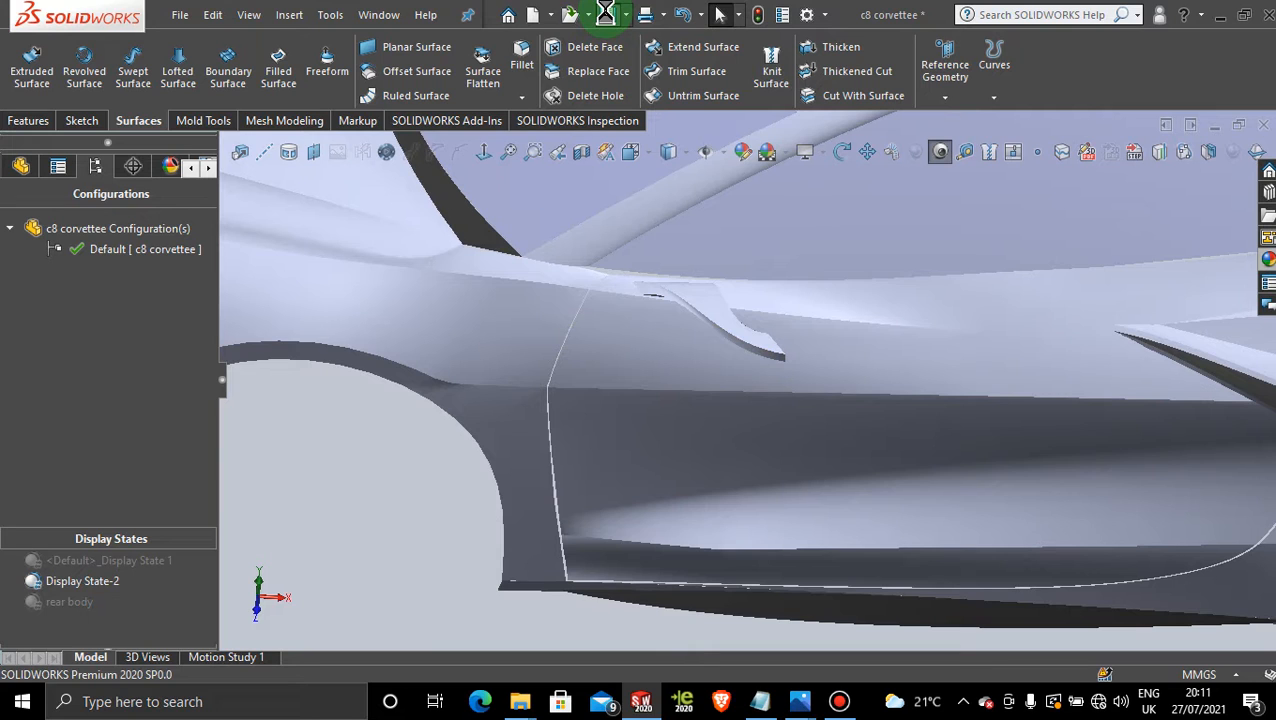
left_click(841, 703)
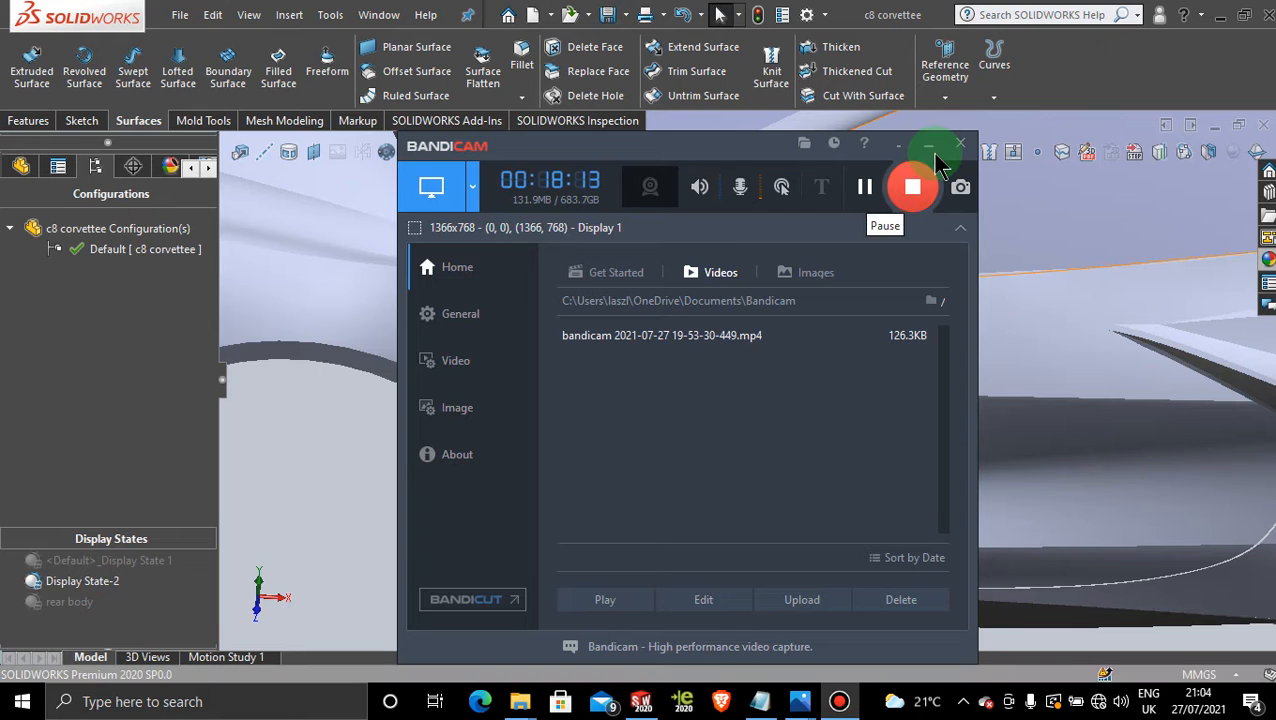
left_click(928, 145)
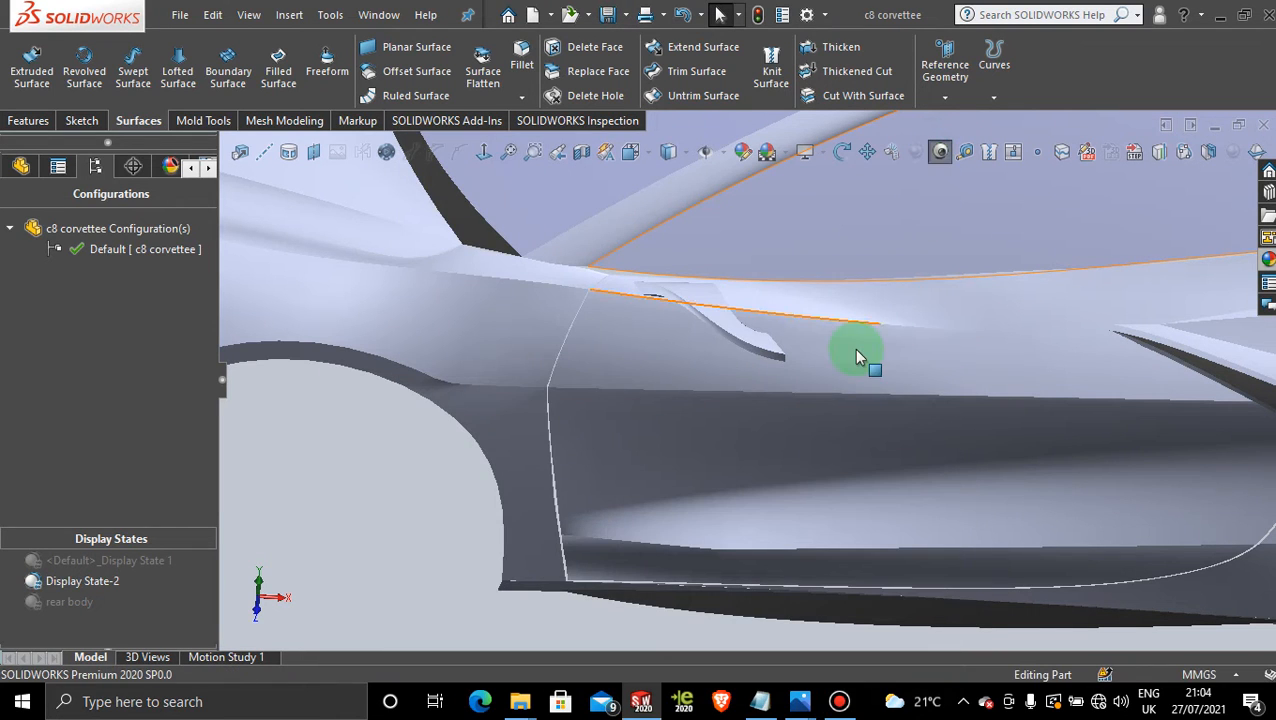
Examine the mirror mount from the side and front, checking its S-shaped top face, outer end and join with the door
scroll(667, 328, "up", 1)
scroll(715, 311, "down", 3)
scroll(817, 382, "up", 1)
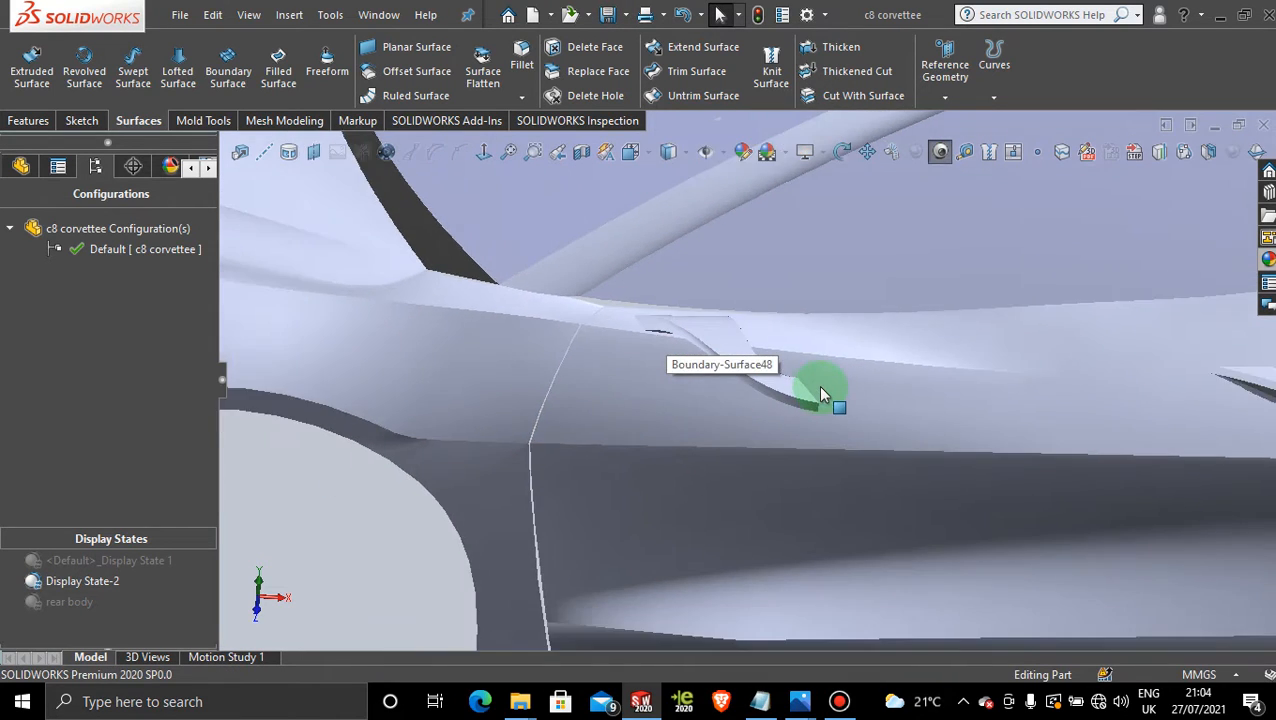
mouse_move(783, 393)
middle_mouse_down()
mouse_move(755, 347)
mouse_move(746, 390)
mouse_move(835, 310)
mouse_move(886, 293)
mouse_move(857, 313)
mouse_move(837, 373)
mouse_move(785, 395)
middle_mouse_up()
scroll(724, 386, "down", 5)
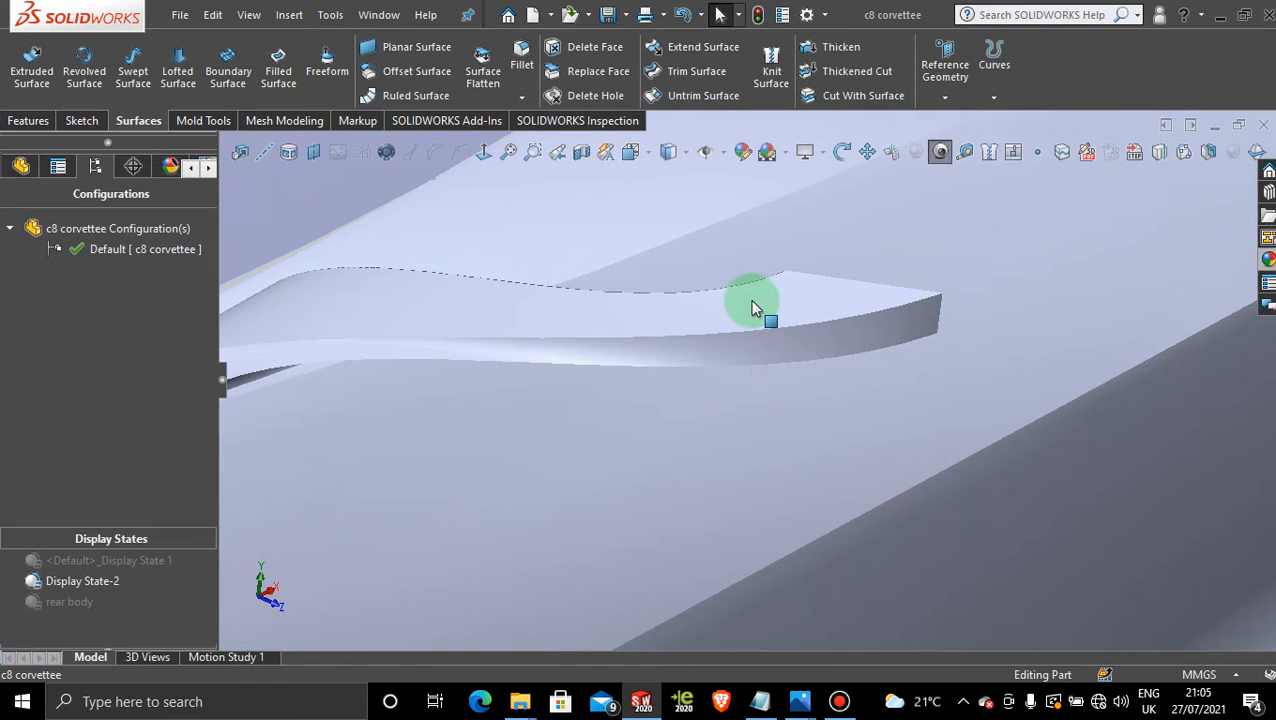
left_click(750, 299)
scroll(896, 510, "up", 6)
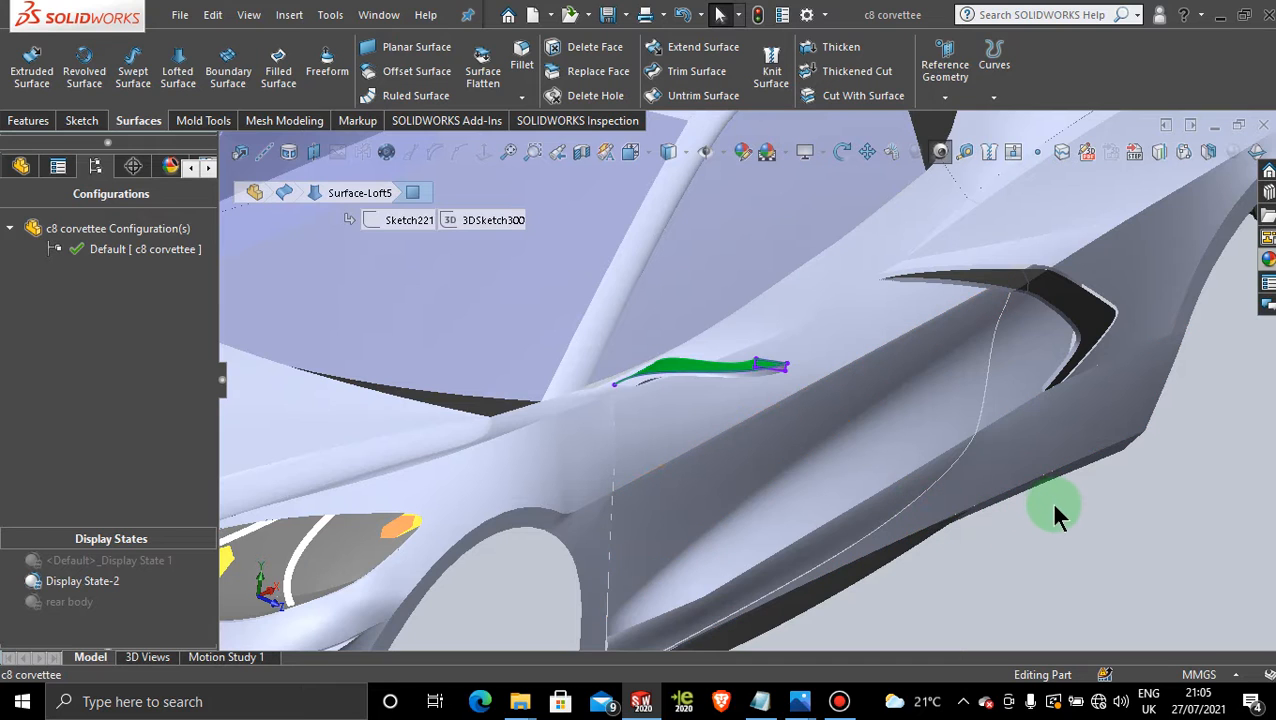
left_click(1054, 512)
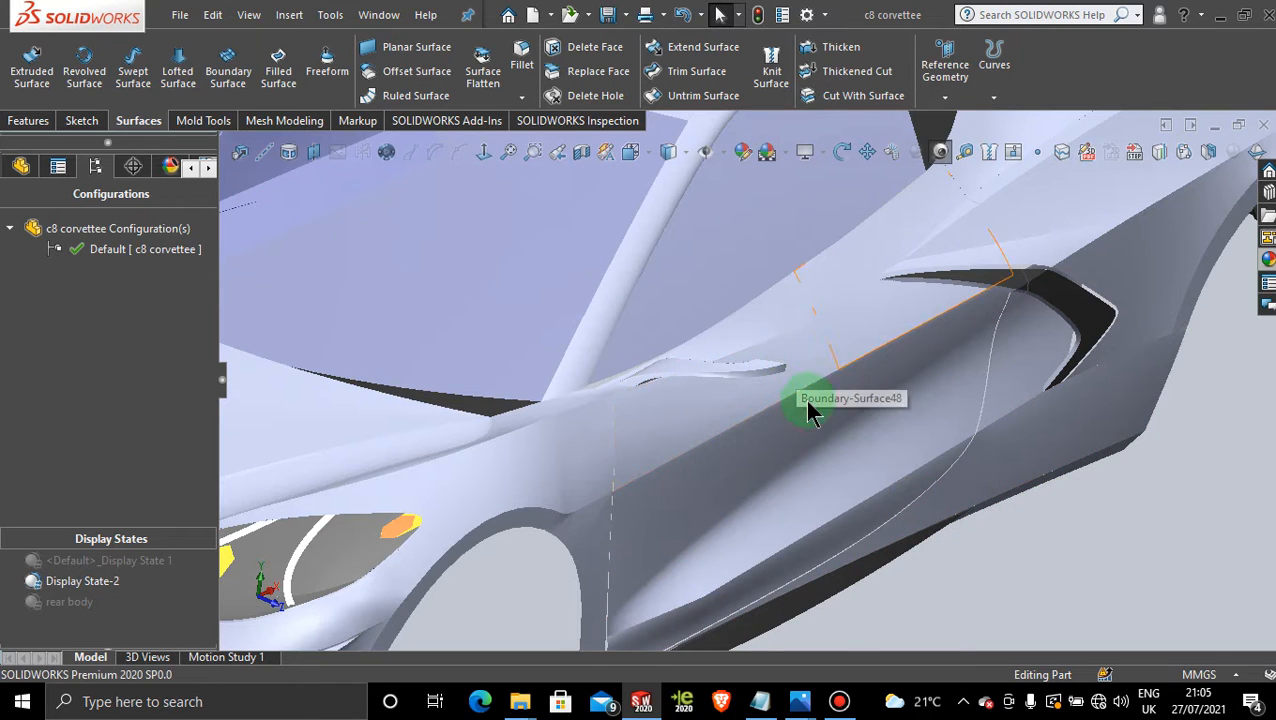
scroll(733, 390, "down", 3)
scroll(733, 390, "down", 2)
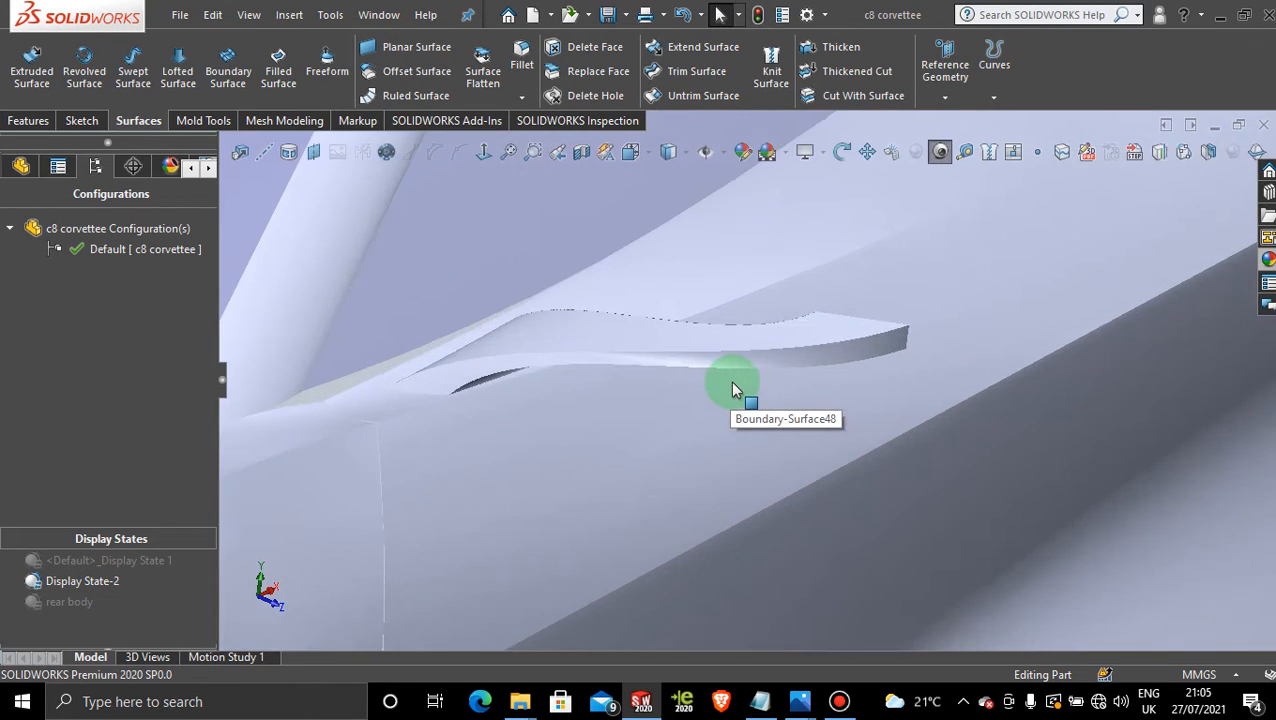
left_click(720, 393)
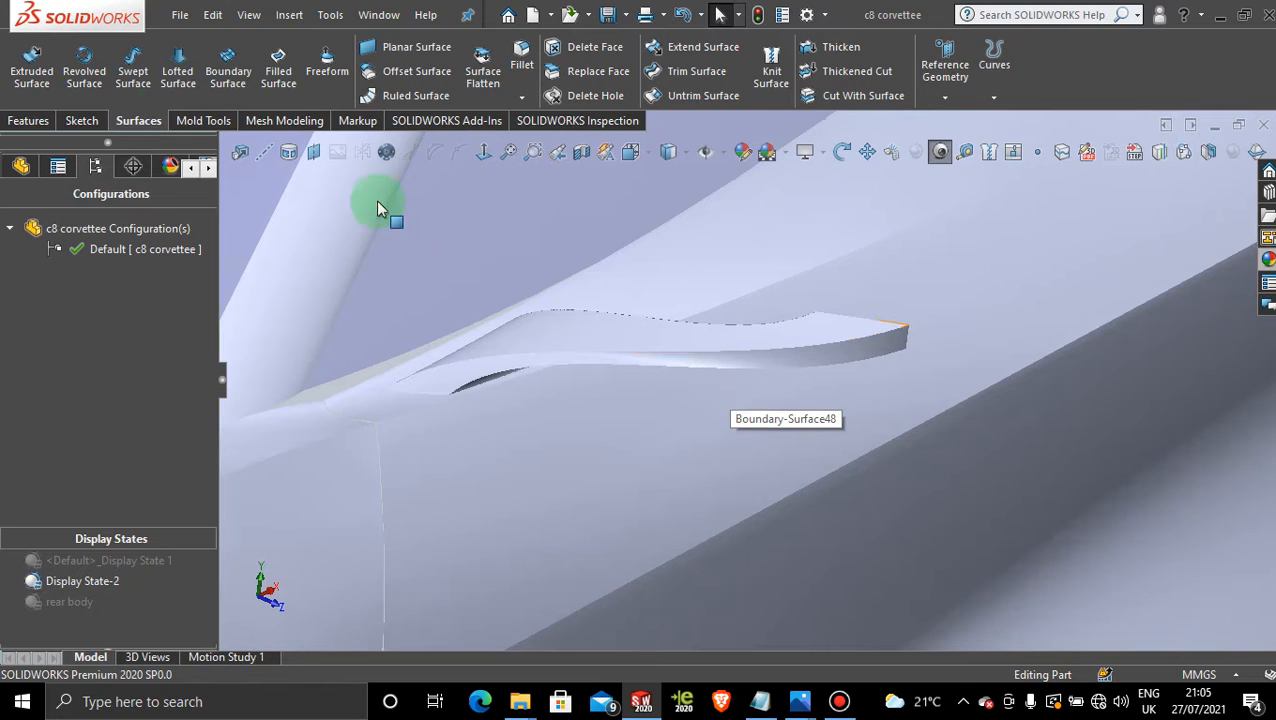
Start a 3D sketch and place a point on the top face of the mirror mount
left_click(86, 124)
left_click(25, 96)
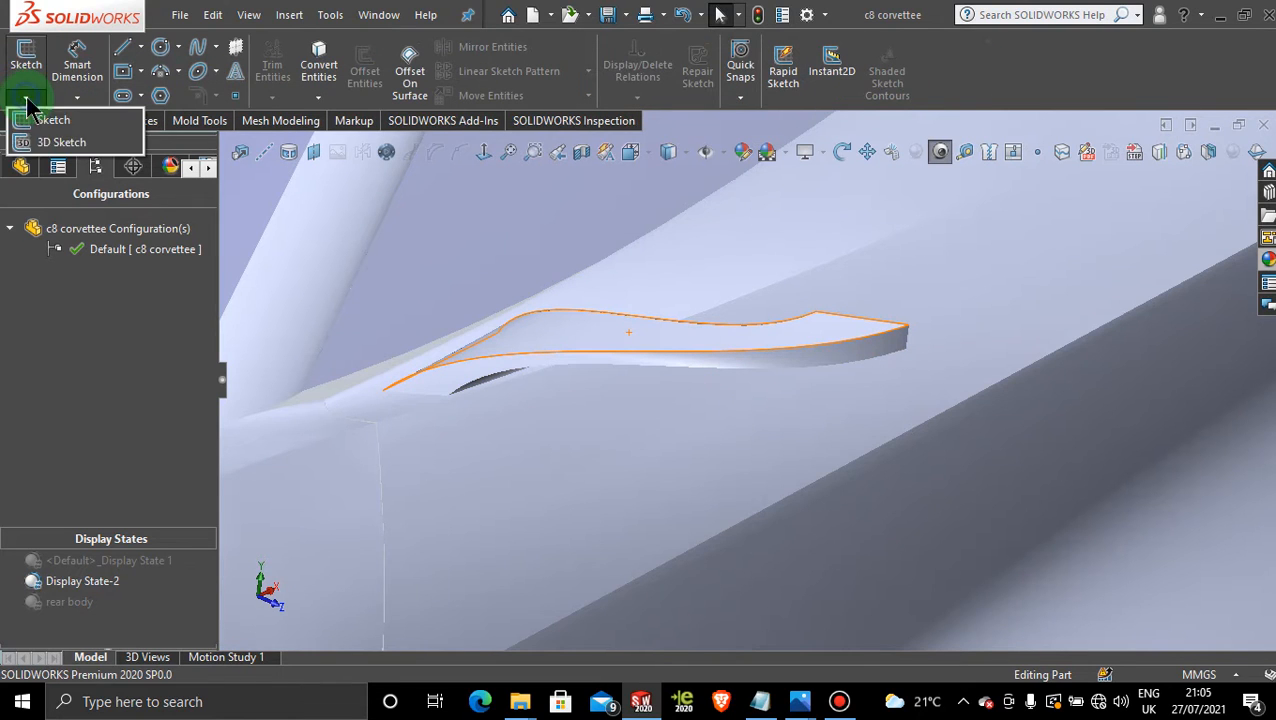
left_click(70, 140)
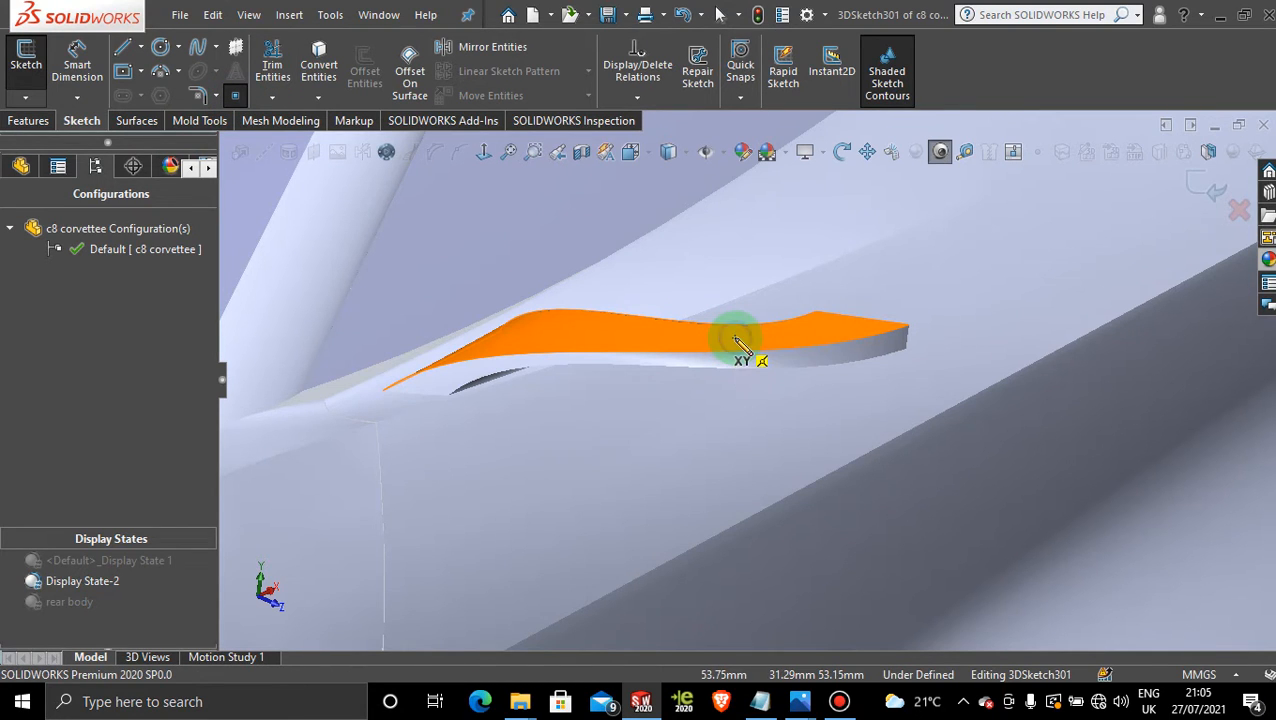
left_click(921, 433)
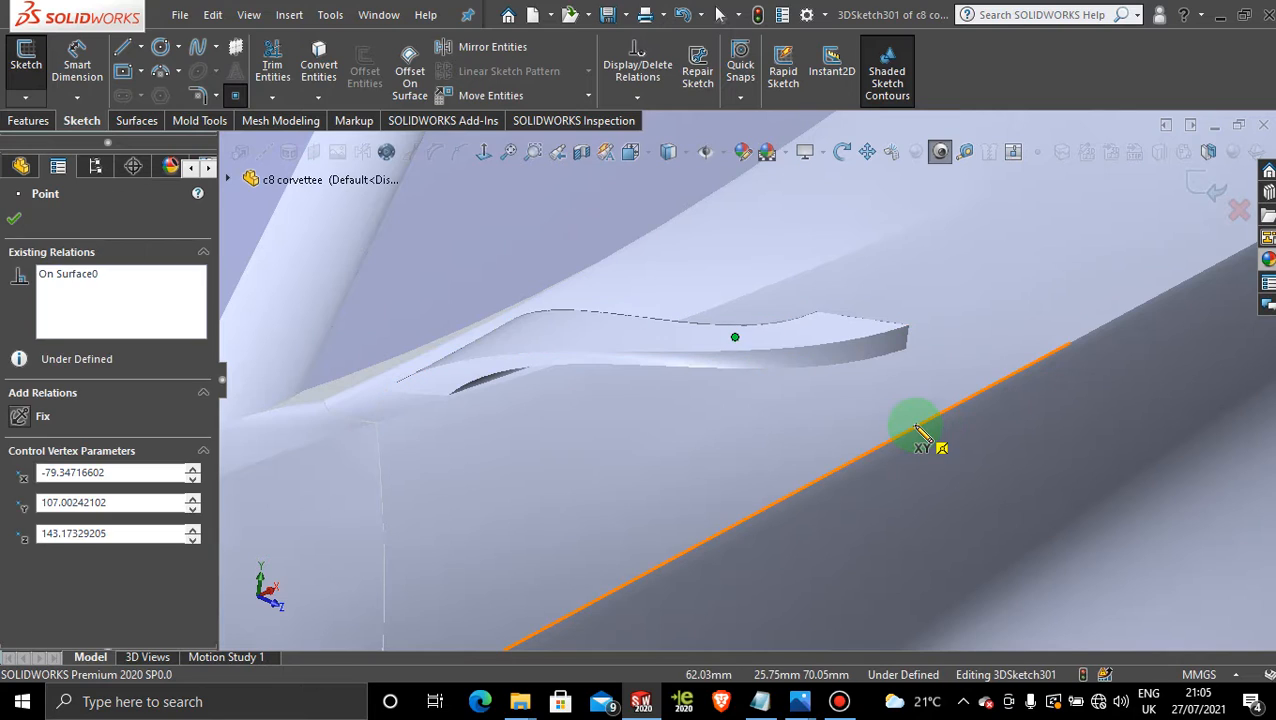
key("Escape")
middle_click_drag(808, 396, 724, 397)
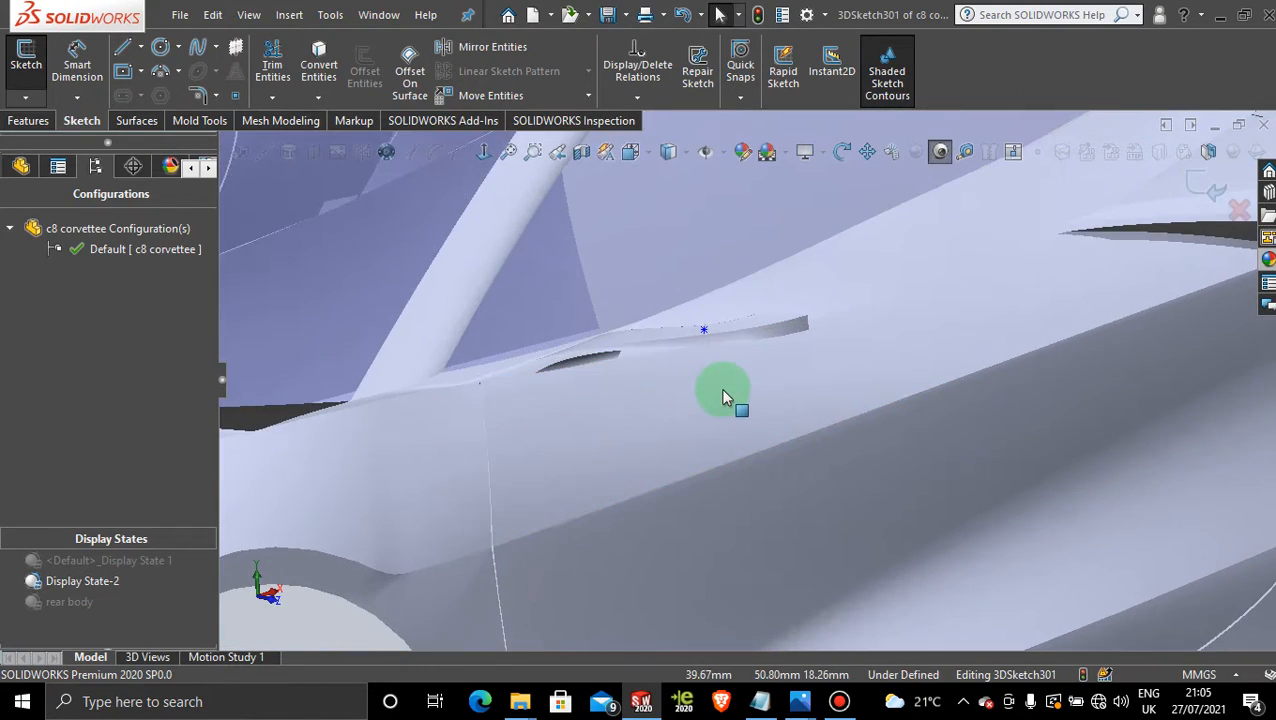
Draw a centreline about 144 mm long from the mount's sketch point down to below the car body
left_click(143, 50)
left_click(160, 94)
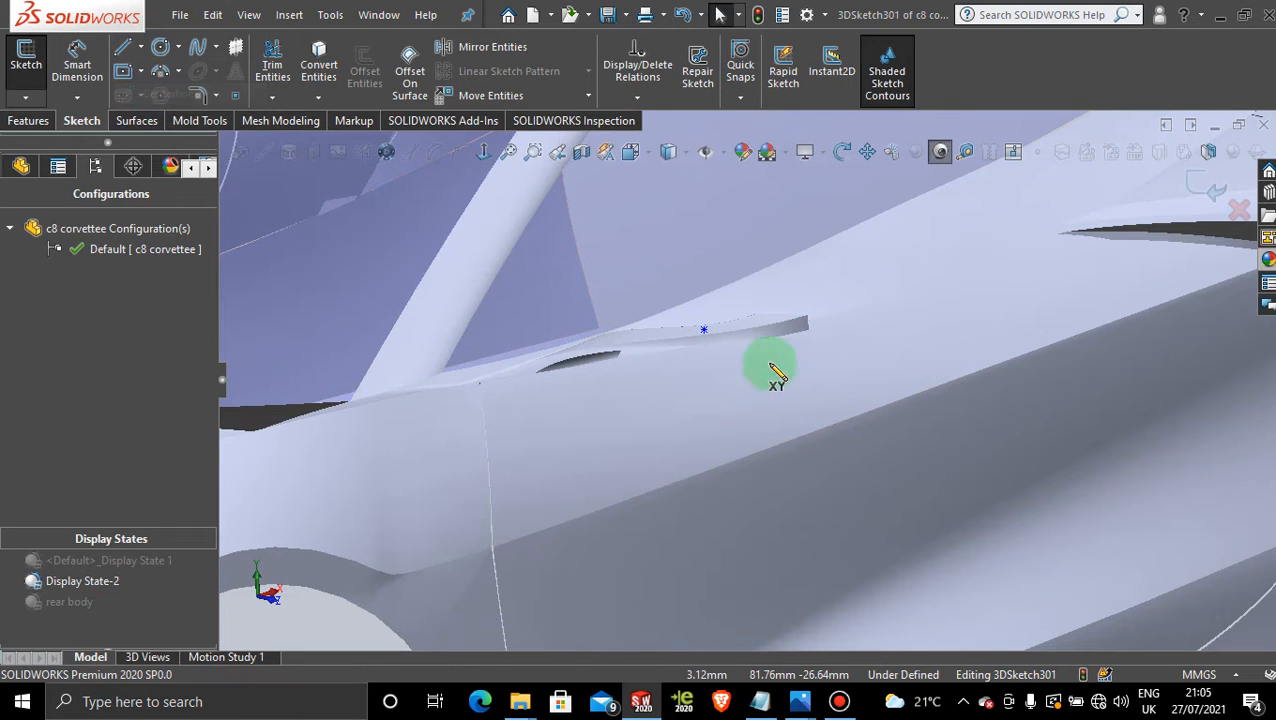
left_click(705, 332)
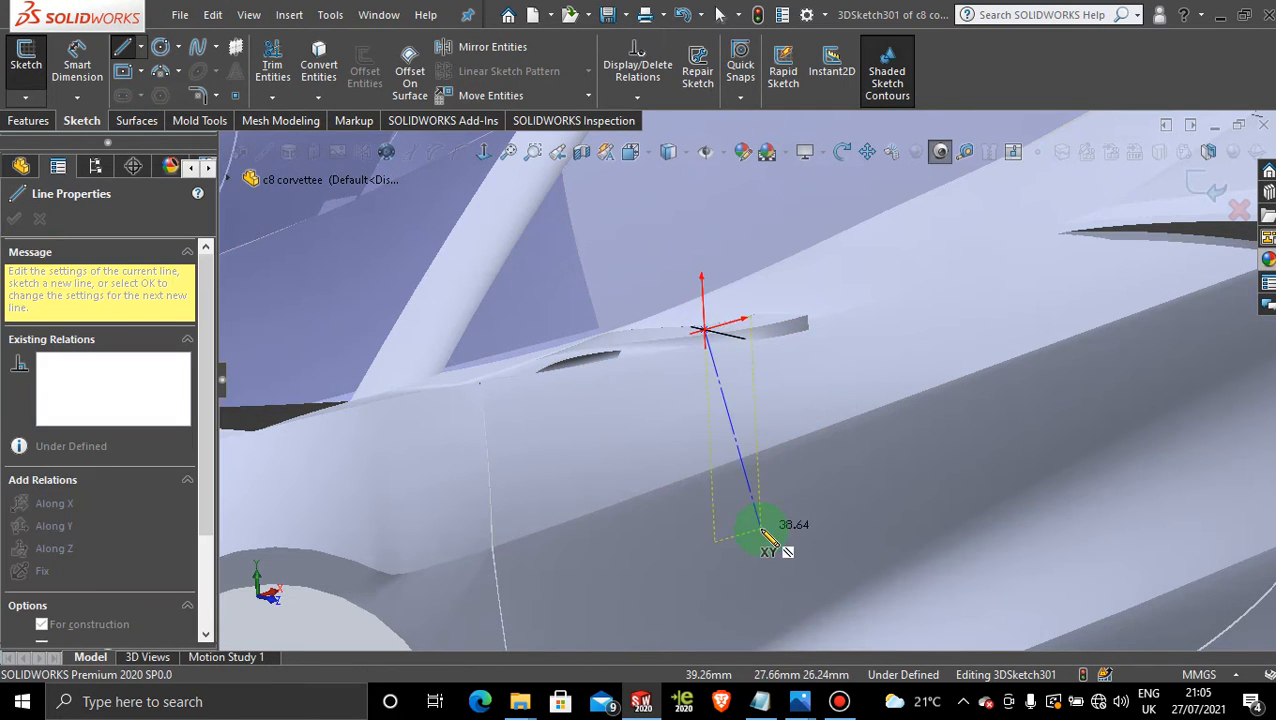
scroll(765, 531, "up", 5)
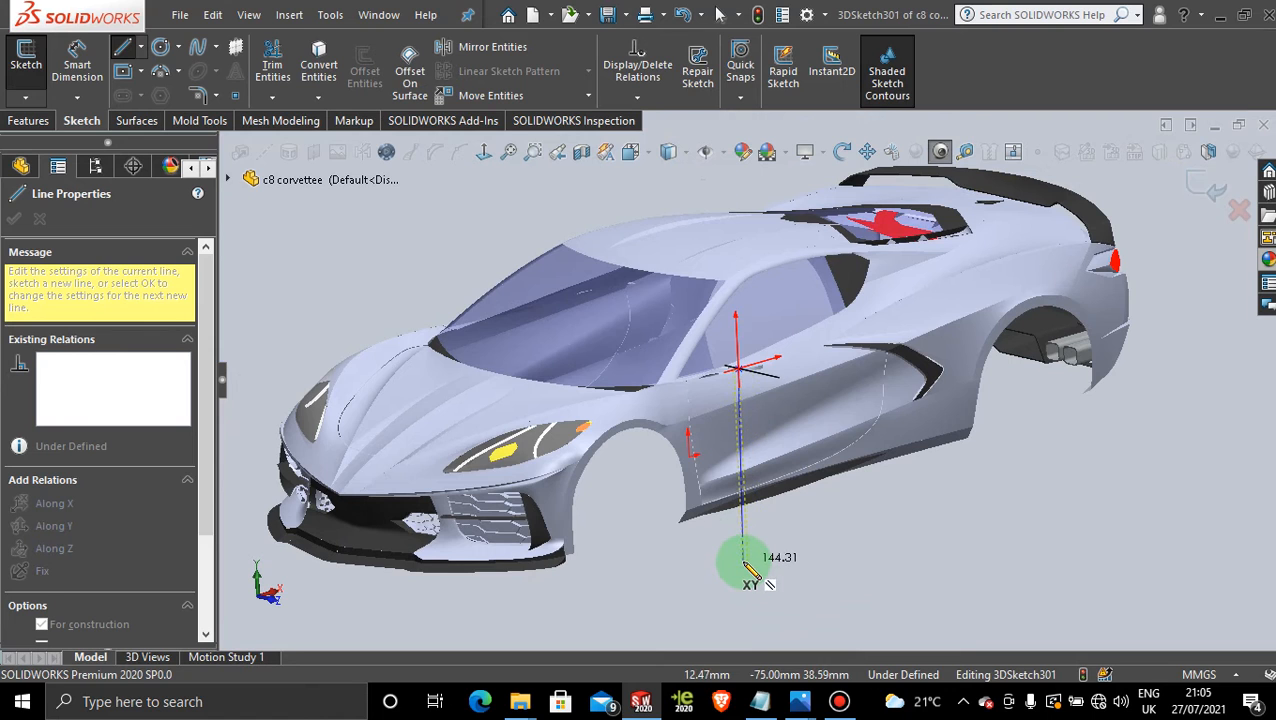
left_click(743, 562)
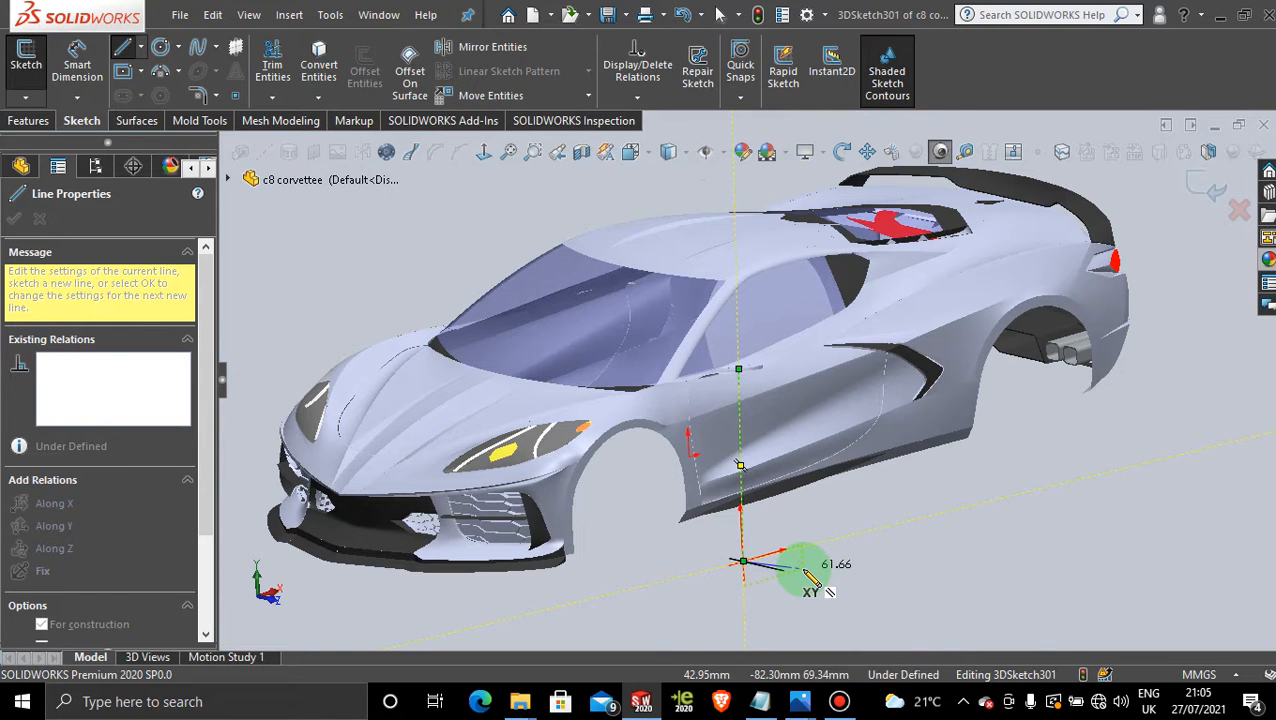
key("Escape")
key("Escape")
mouse_move(803, 581)
middle_mouse_down()
mouse_move(775, 555)
mouse_move(803, 499)
middle_mouse_up()
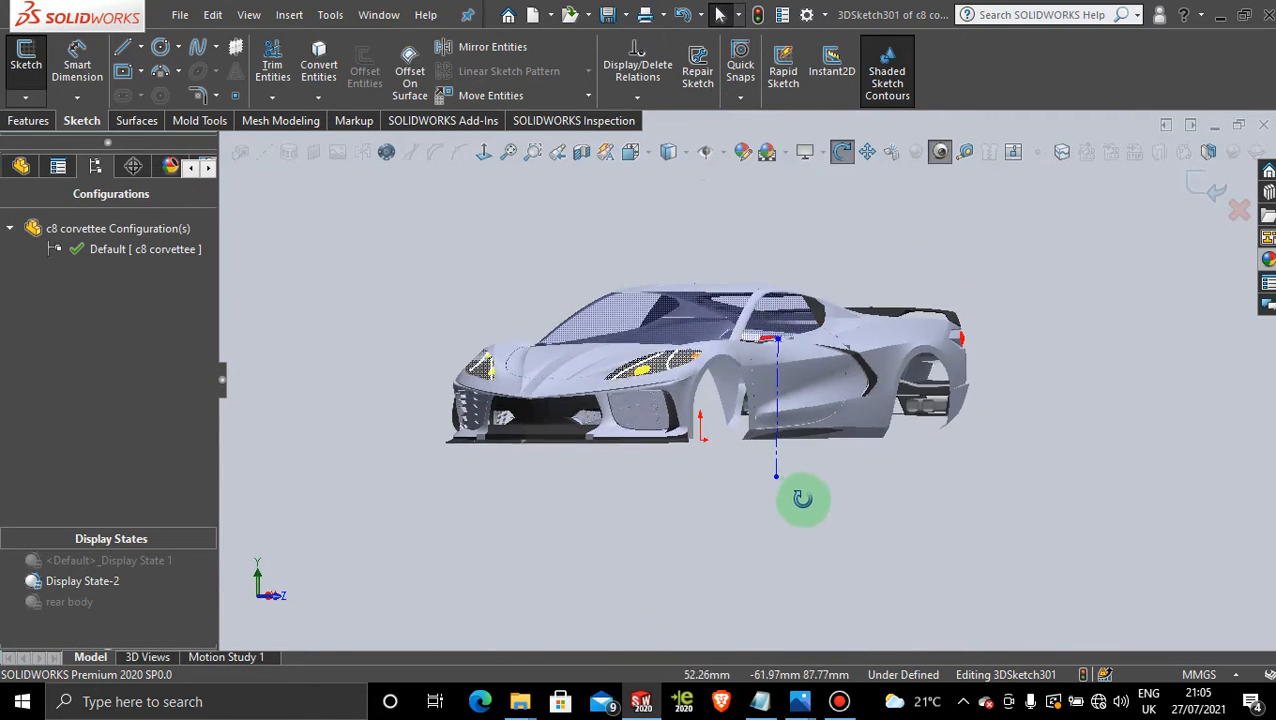
Move the centreline's lower endpoint slightly outward from the body in the Left view
key("space")
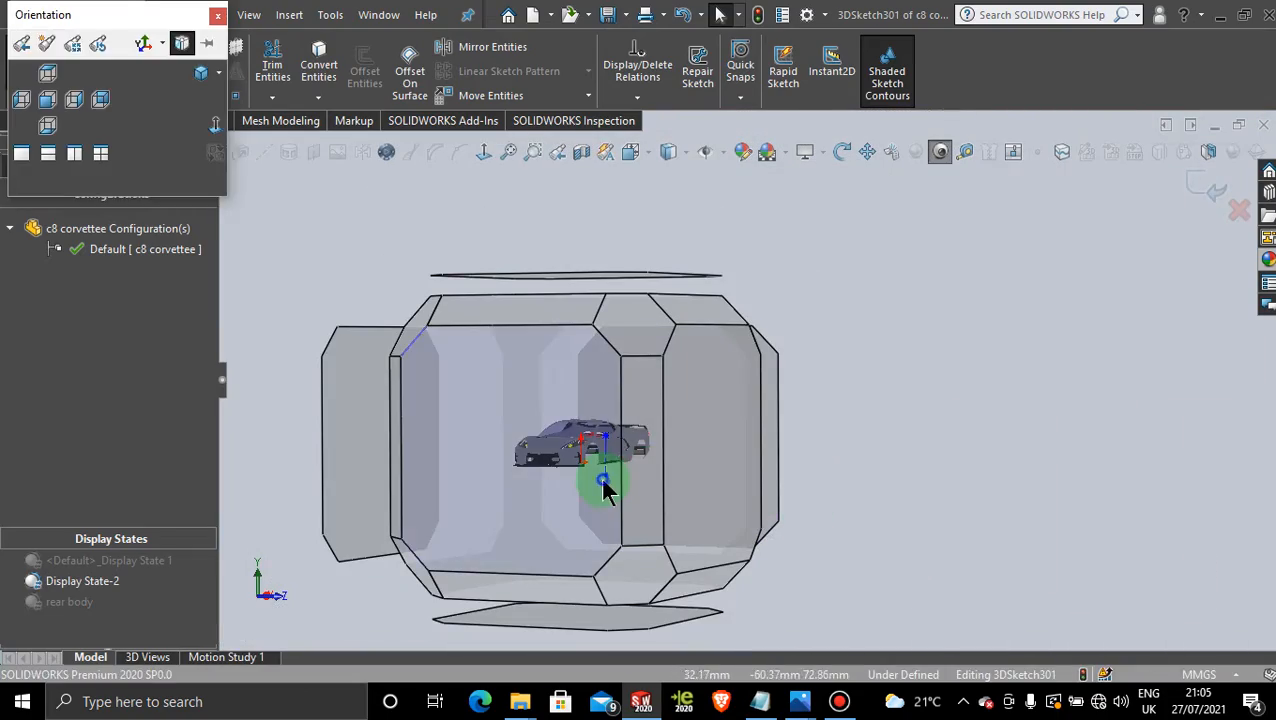
left_click(603, 485)
scroll(928, 374, "down", 5)
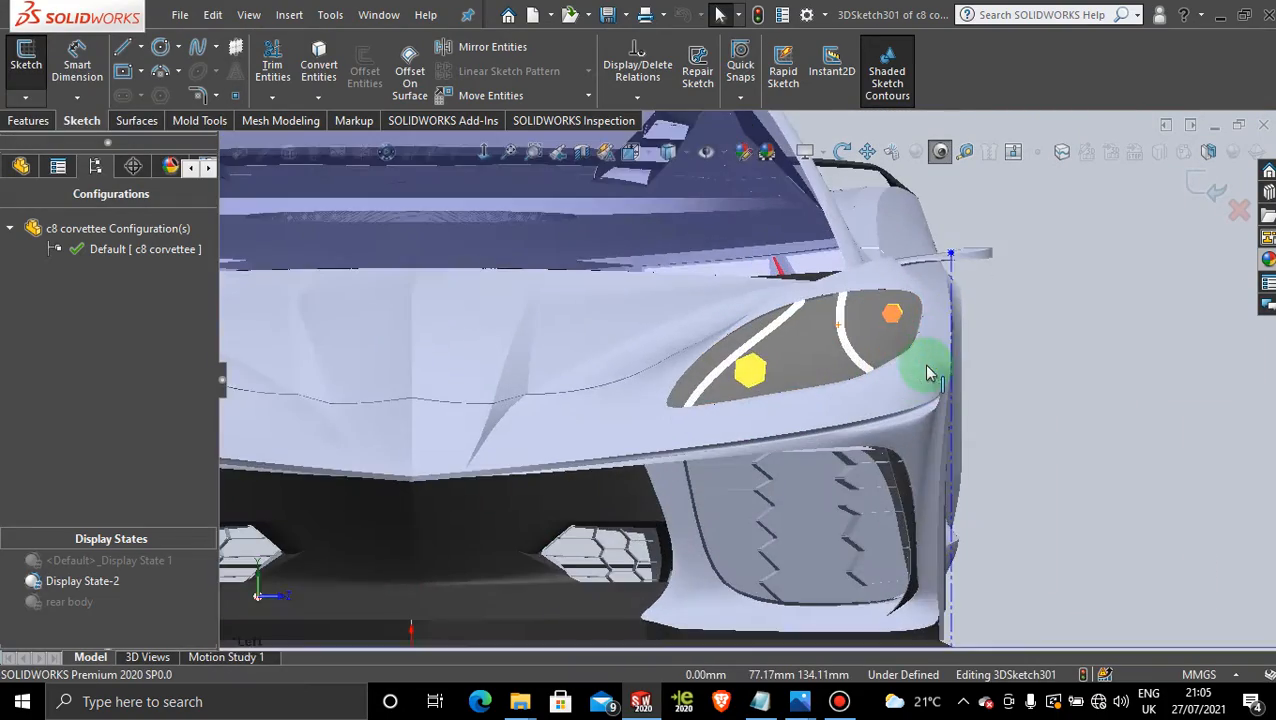
scroll(906, 191, "down", 2)
scroll(906, 188, "up", 1)
scroll(826, 259, "down", 4)
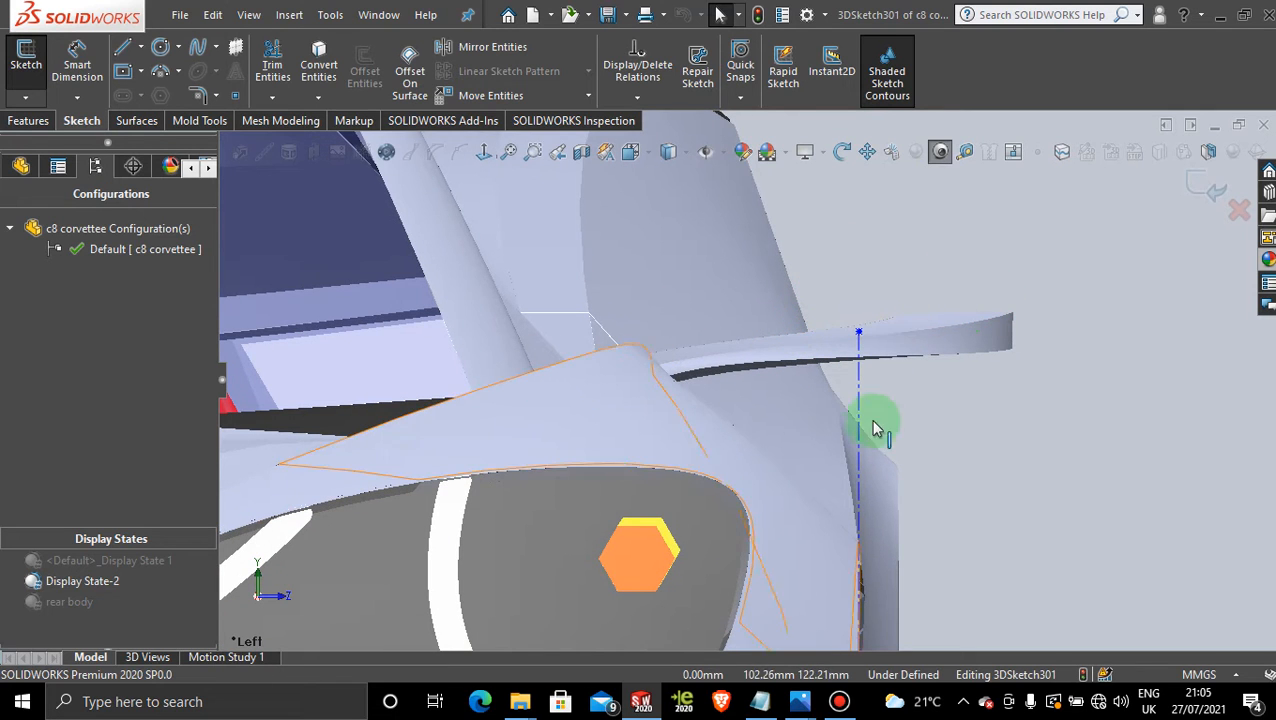
scroll(989, 524, "up", 6)
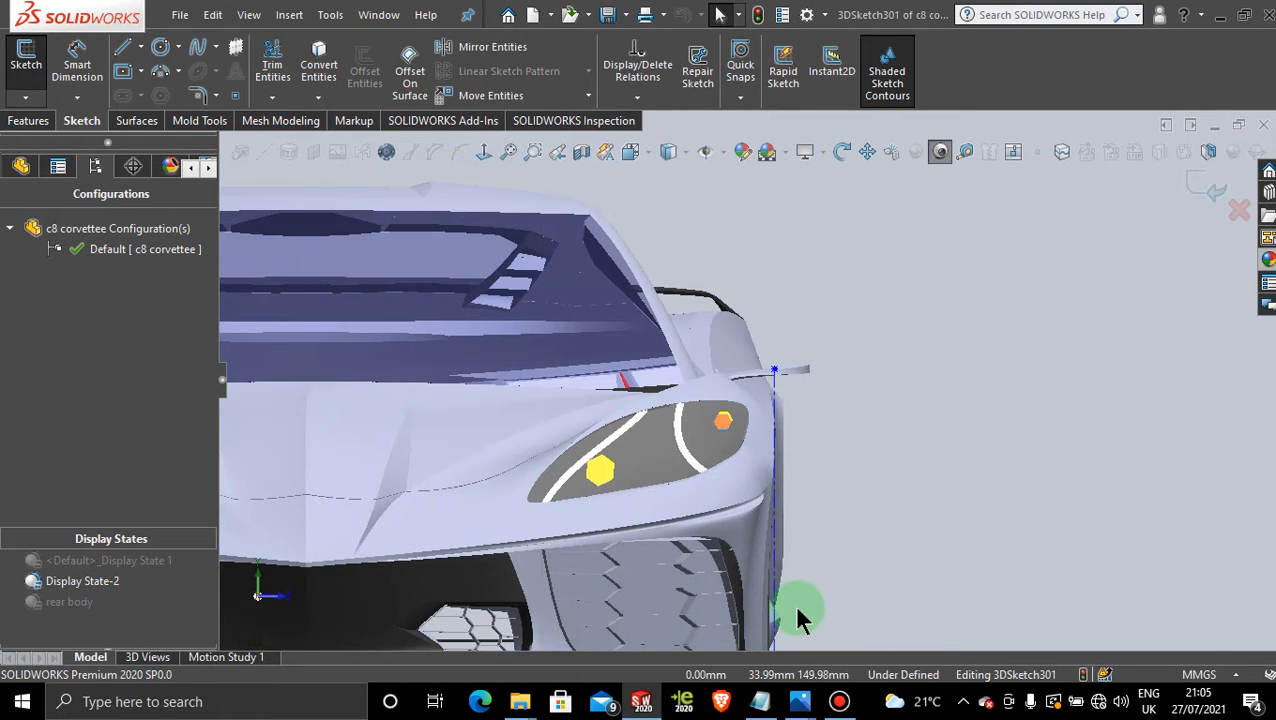
key("ctrl+3")
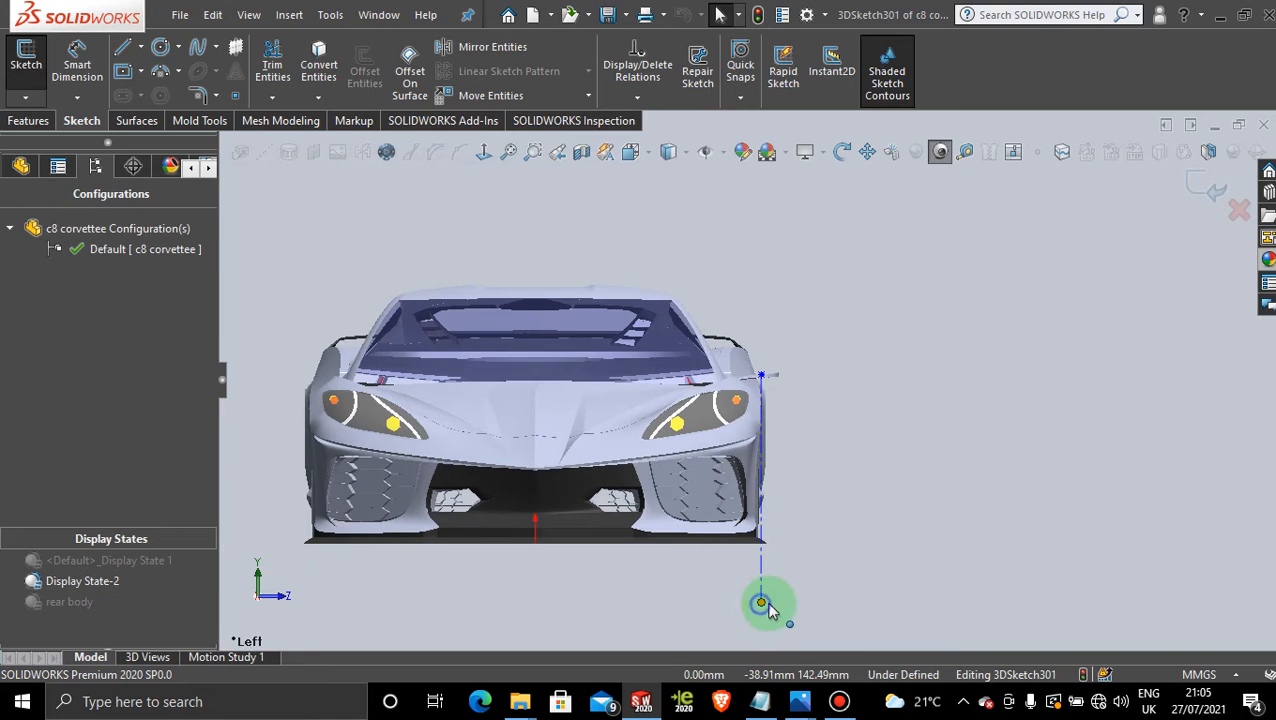
left_click(767, 606)
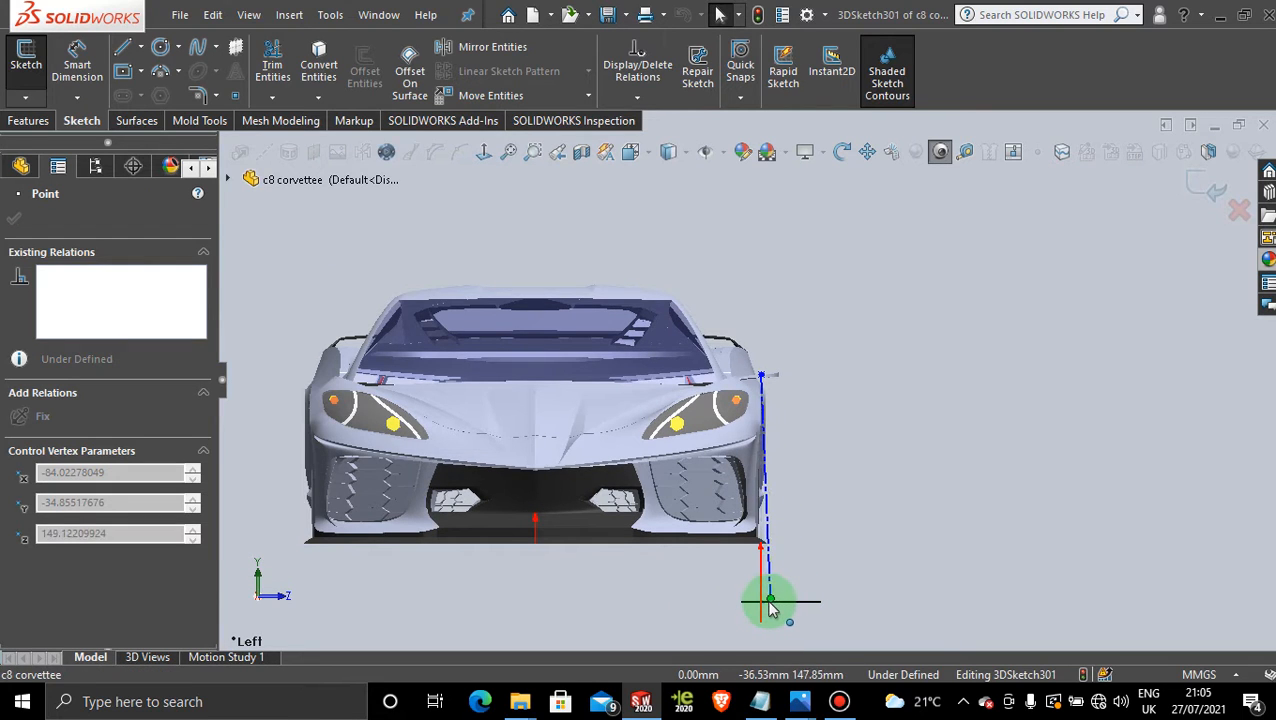
left_click(769, 603)
scroll(769, 447, "up", 5)
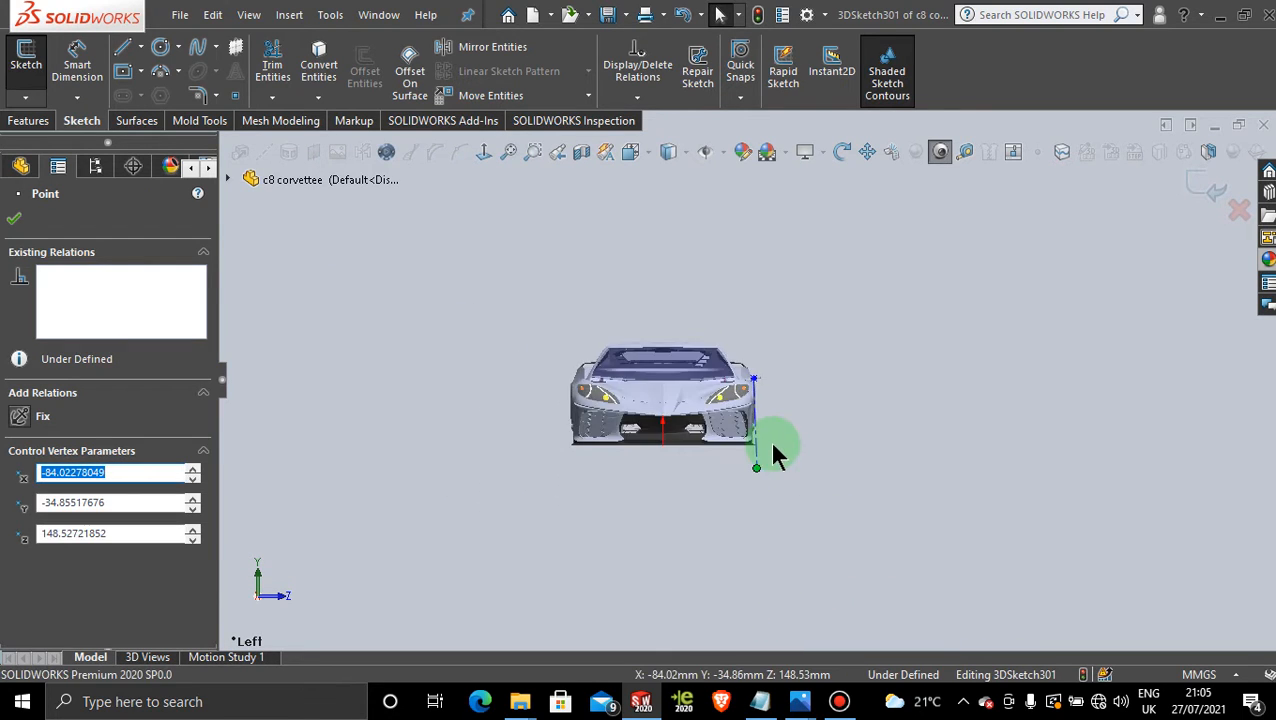
Make the centreline vertical with an Along Y relation
left_click_drag(760, 445, 638, 441)
key("space")
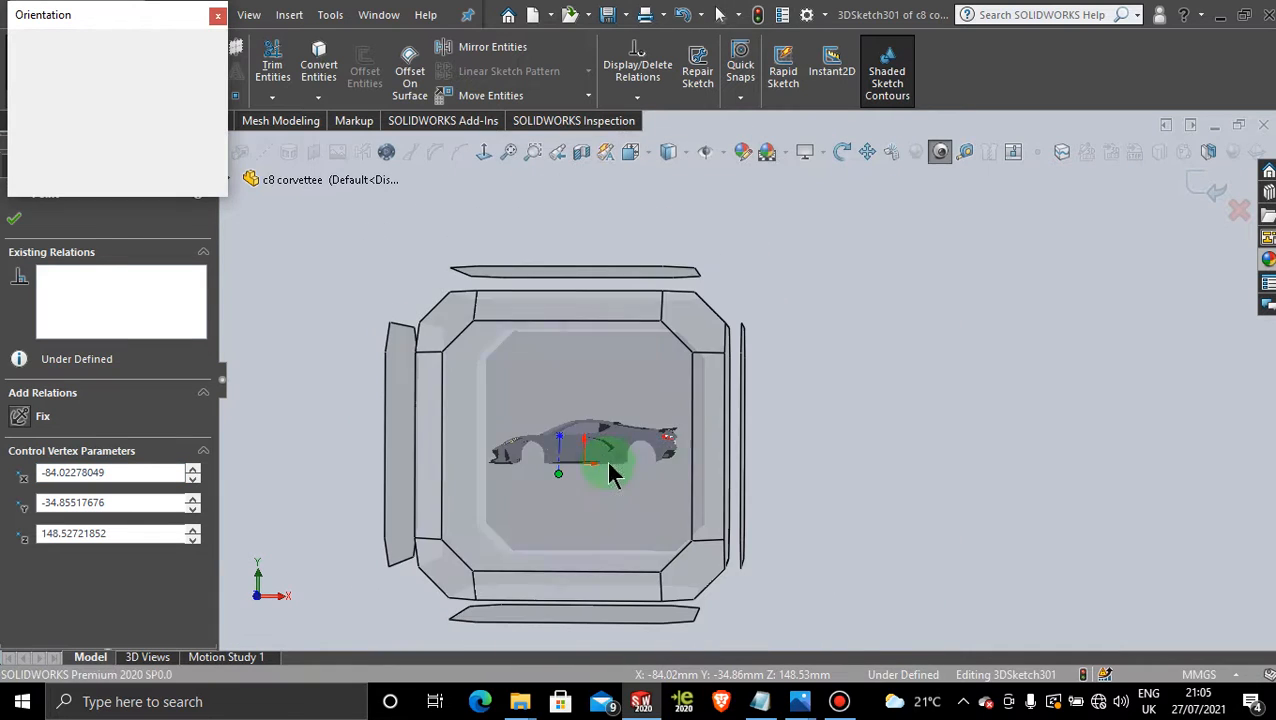
left_click(608, 470)
scroll(710, 428, "down", 5)
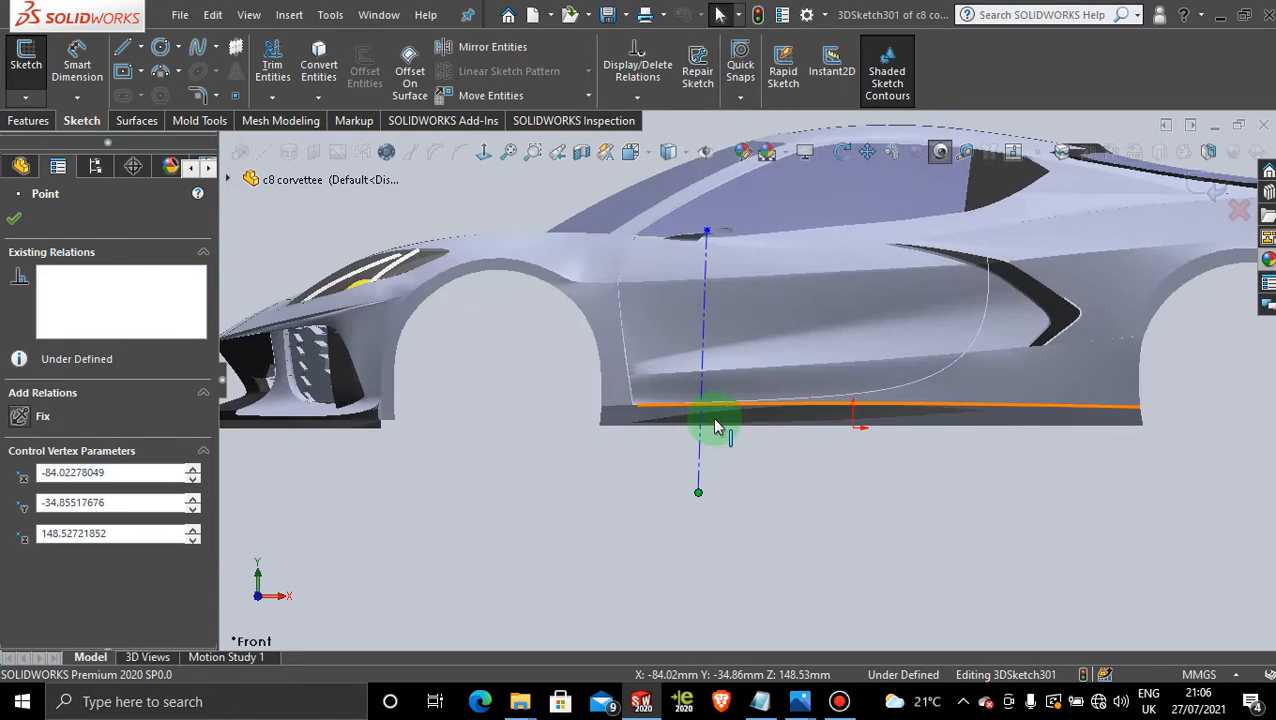
left_click(700, 455)
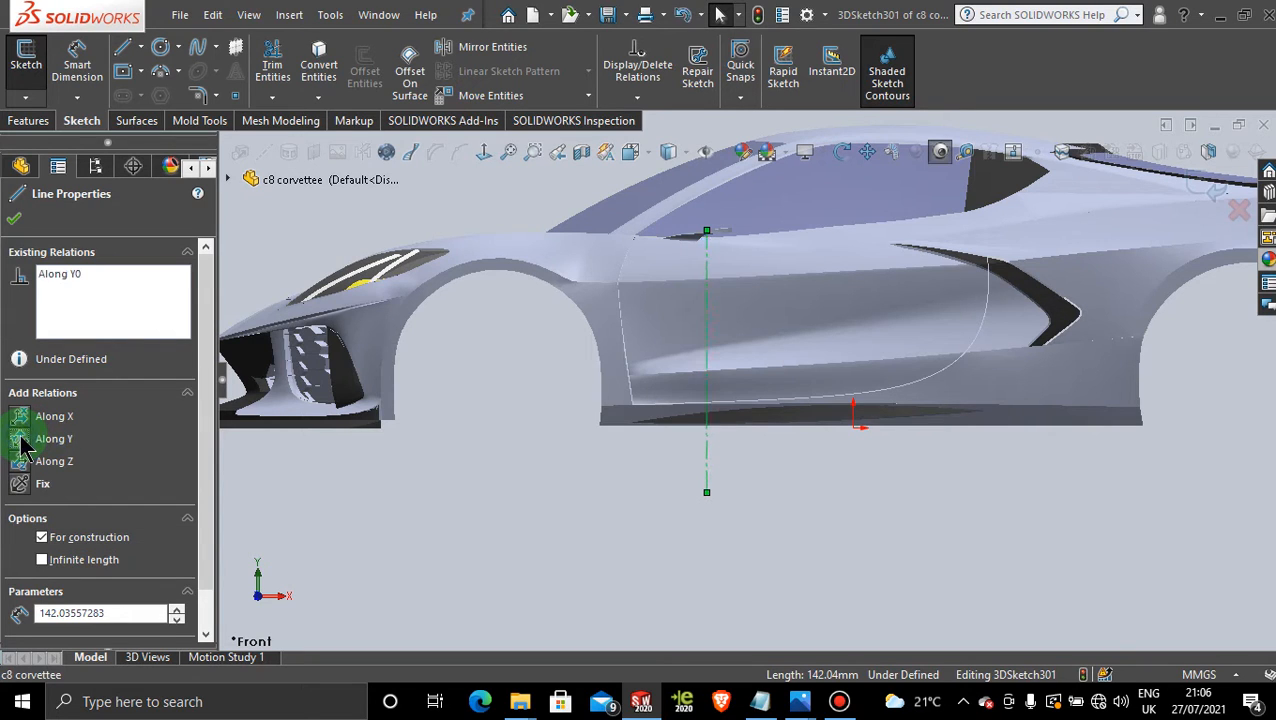
left_click(15, 218)
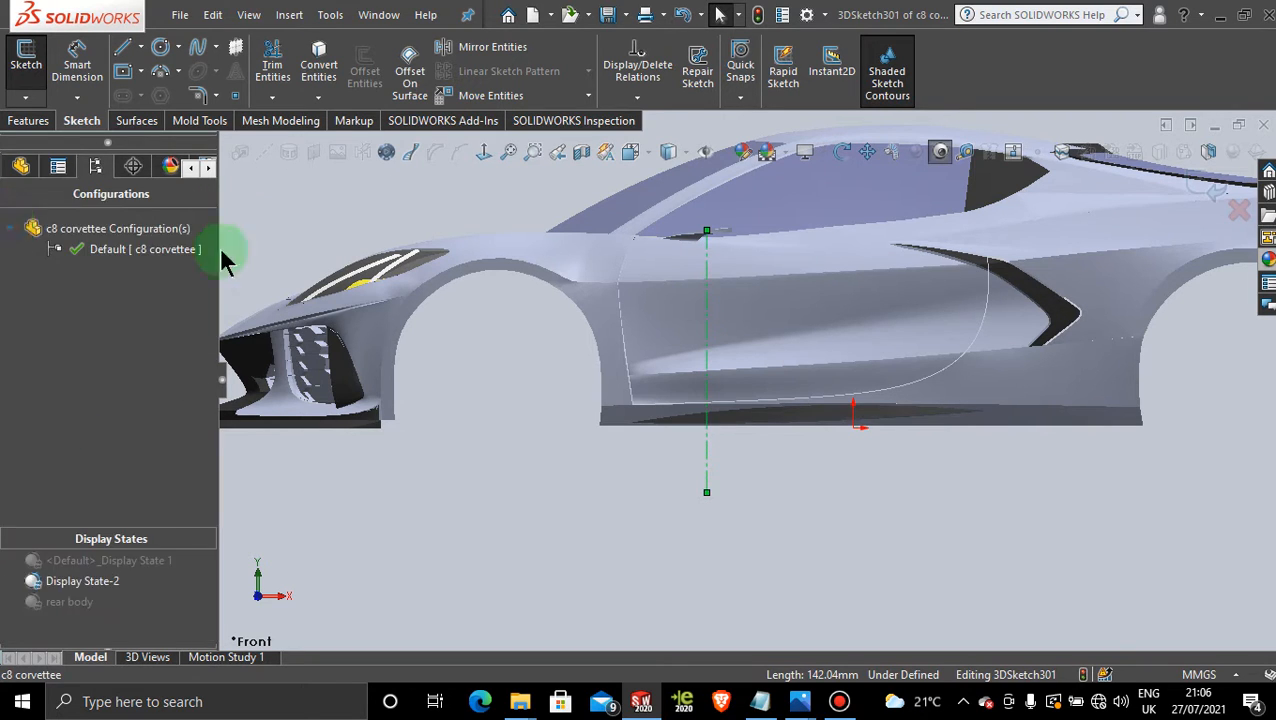
Shorten the vertical centreline to about 137 mm by moving its lower endpoint up, and exit the 3D sketch
scroll(538, 445, "up", 5)
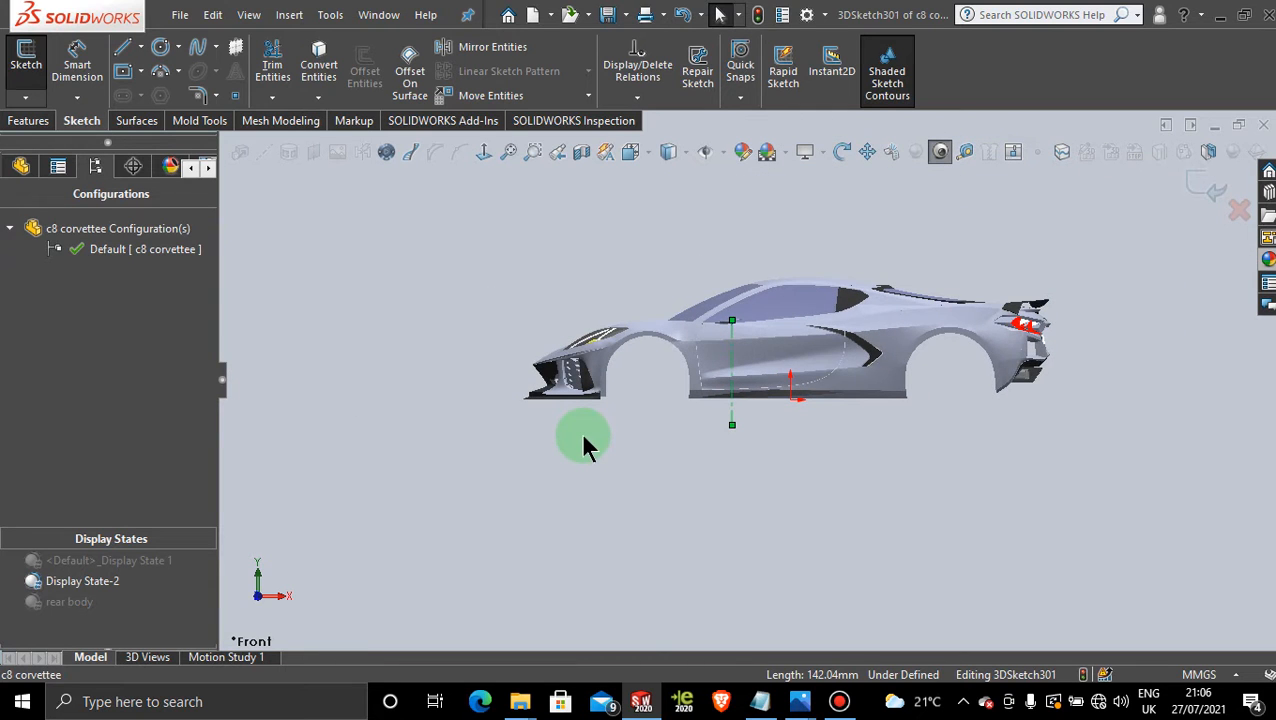
middle_click_drag(583, 438, 697, 486)
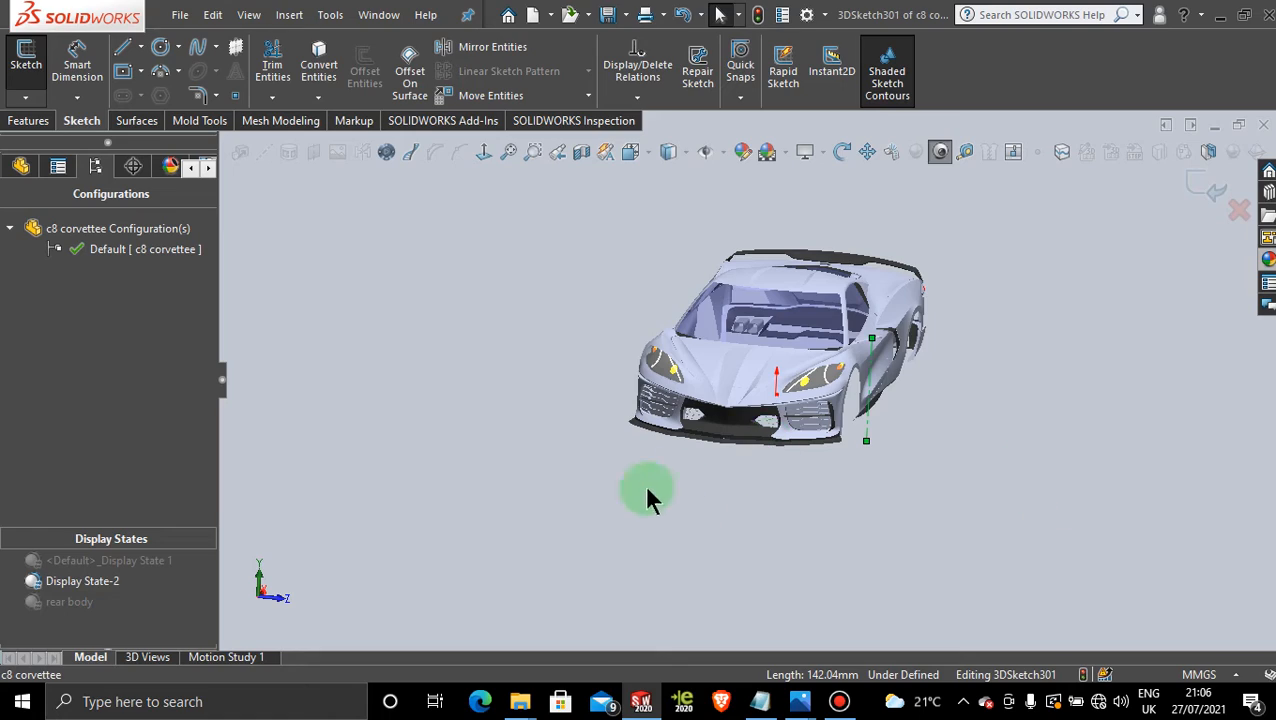
key("space")
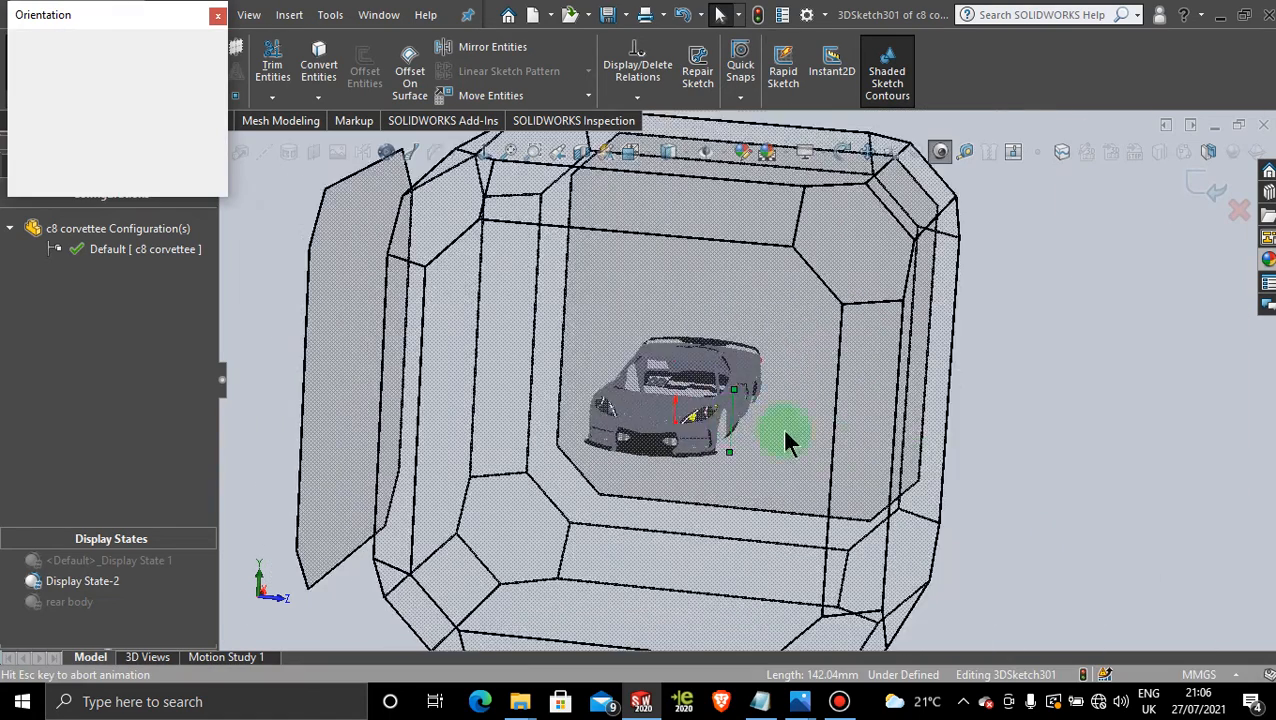
left_click(603, 472)
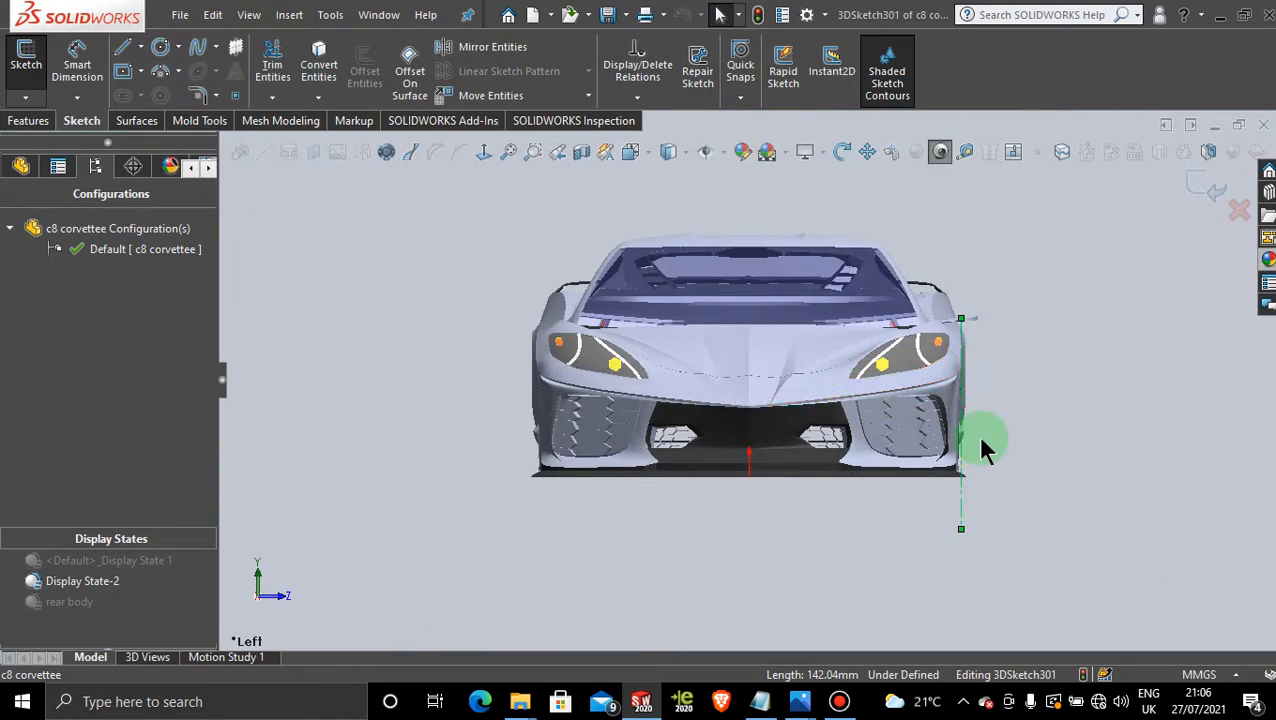
scroll(980, 448, "down", 3)
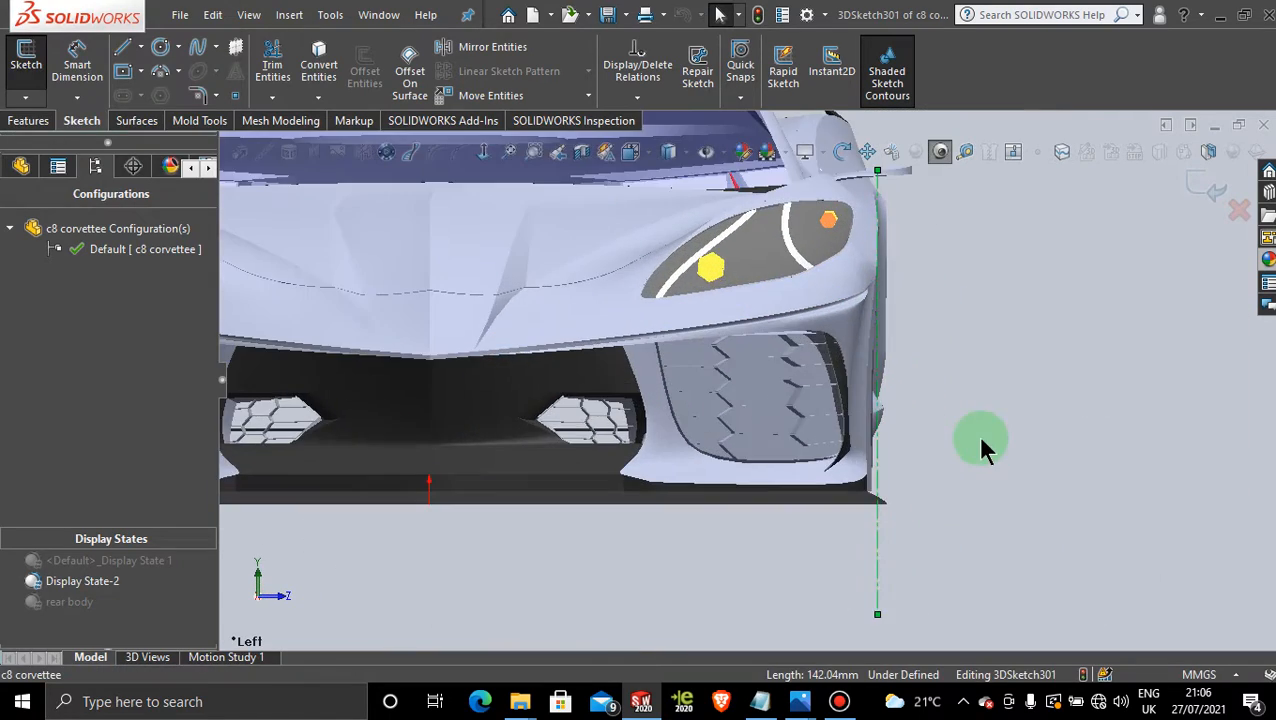
left_click(878, 618)
left_click_drag(856, 618, 882, 610)
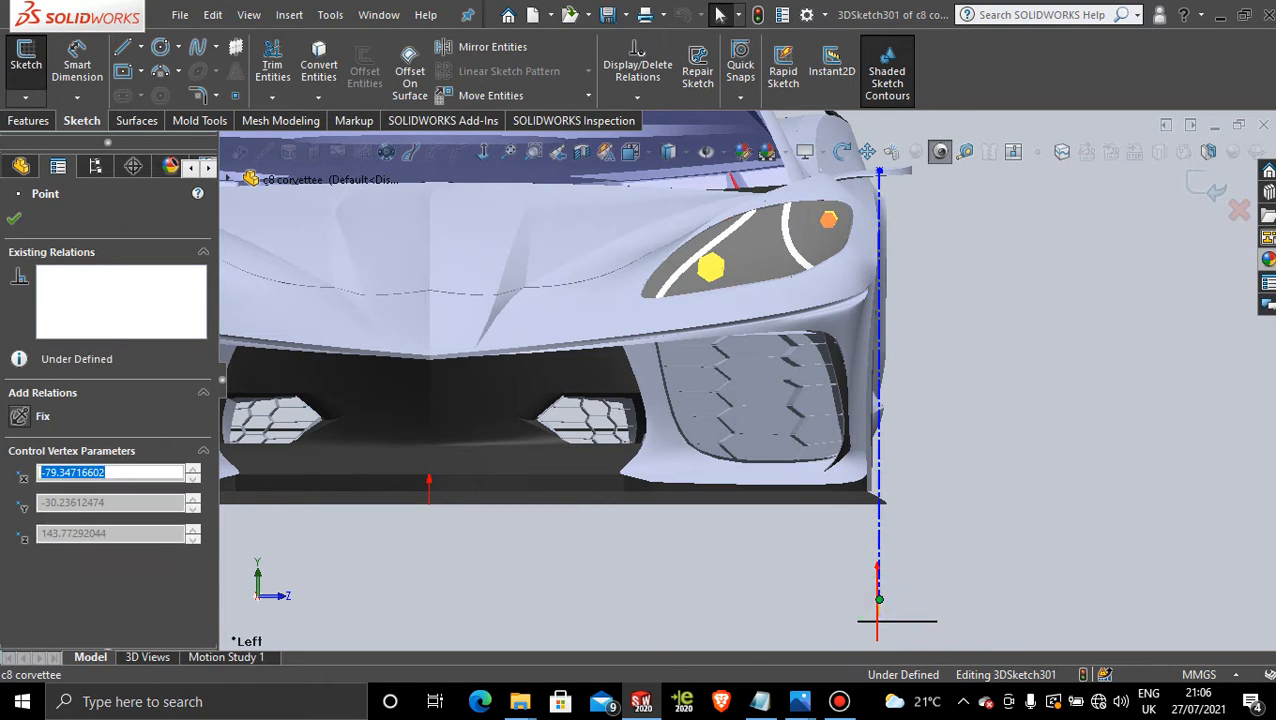
left_click(934, 333)
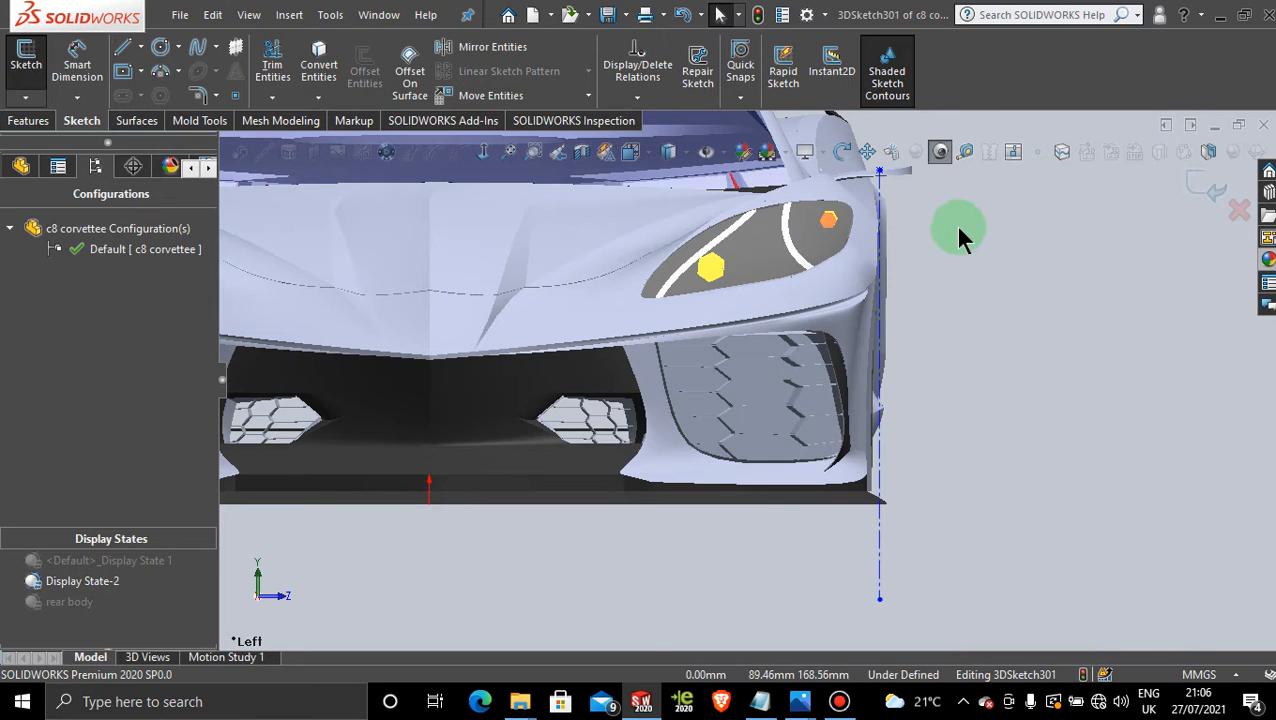
scroll(935, 250, "up", 8)
scroll(830, 296, "down", 9)
scroll(724, 260, "down", 4)
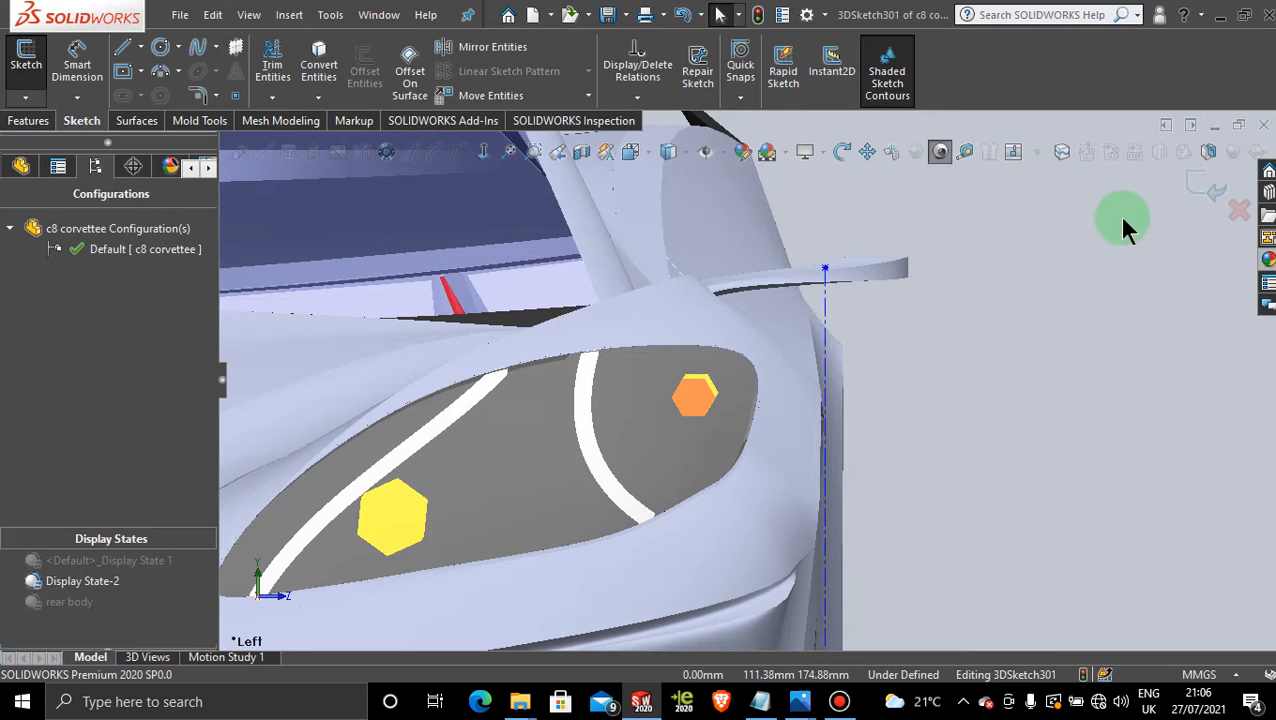
left_click(1202, 184)
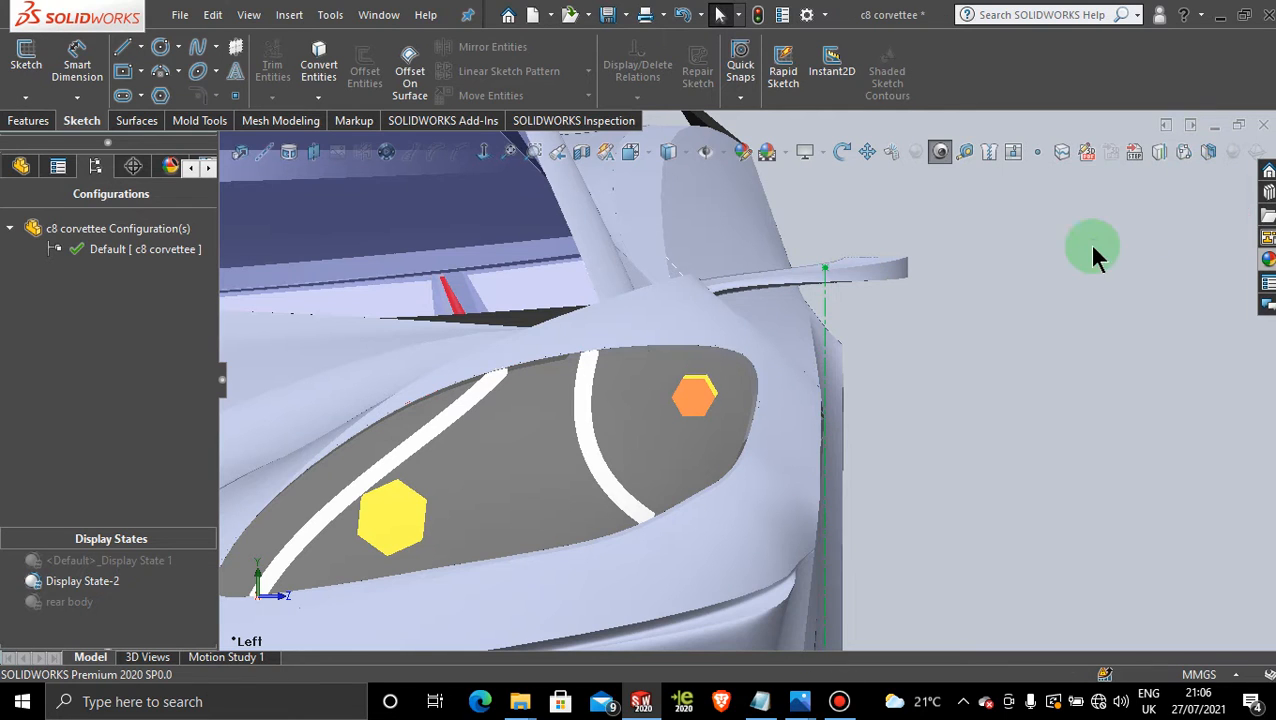
Define a reference plane perpendicular to the vertical centreline and through the sketch point on the mount's top face
left_click(316, 163)
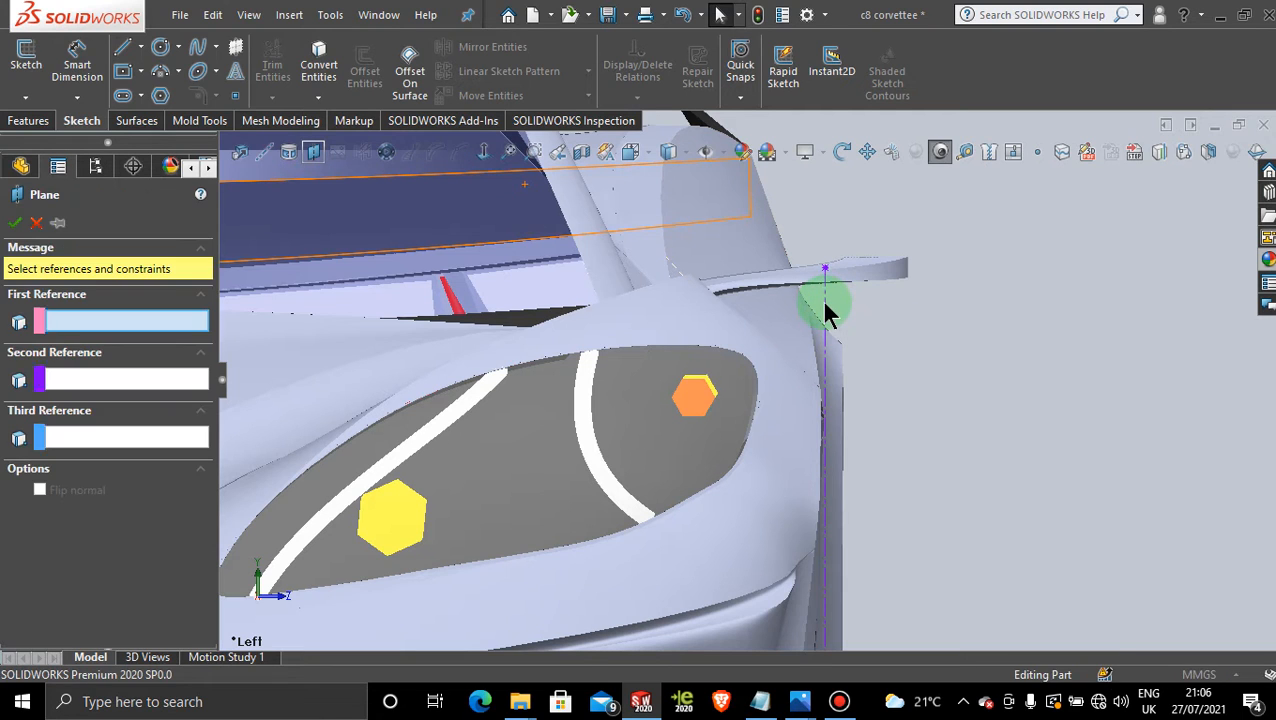
left_click(825, 312)
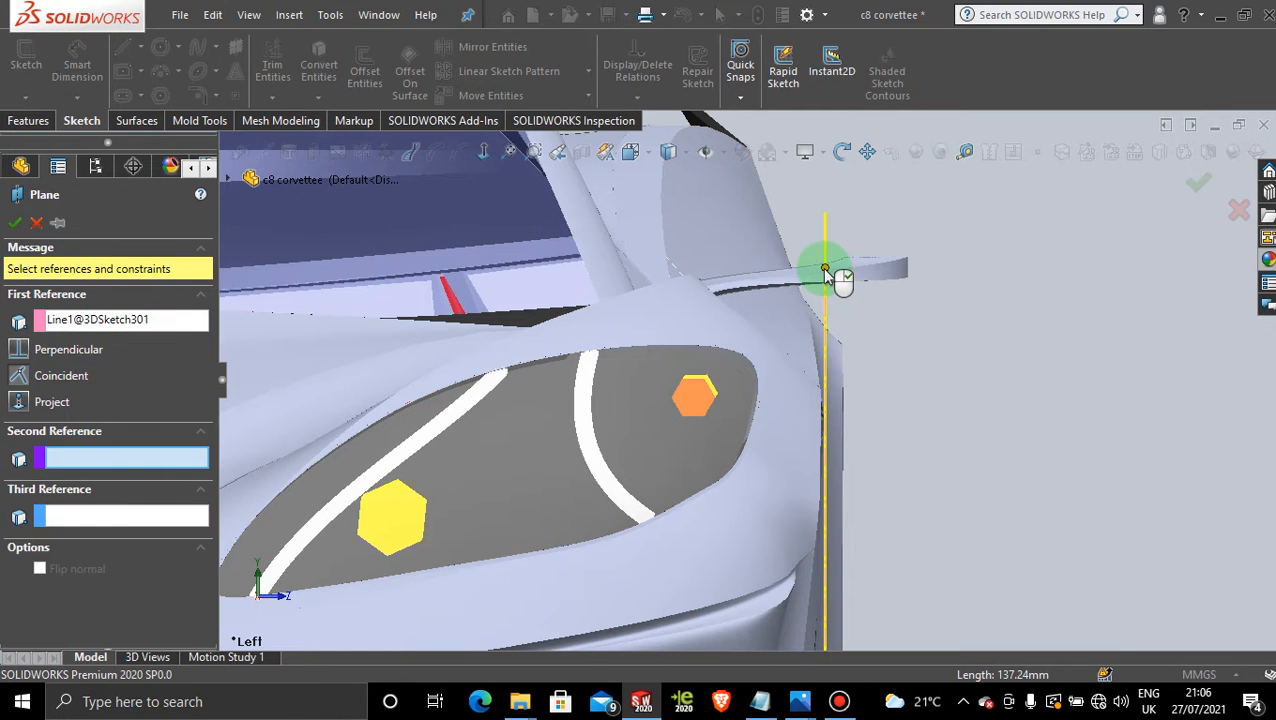
left_click(824, 267)
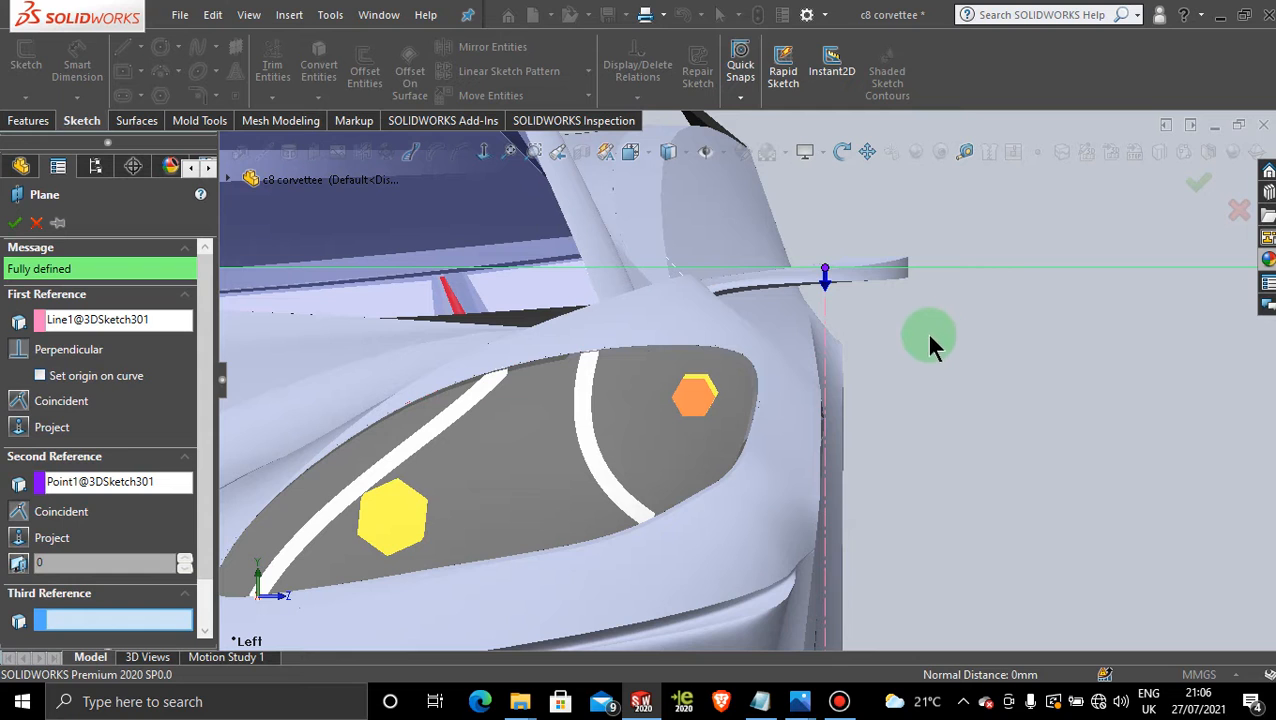
scroll(832, 283, "down", 3)
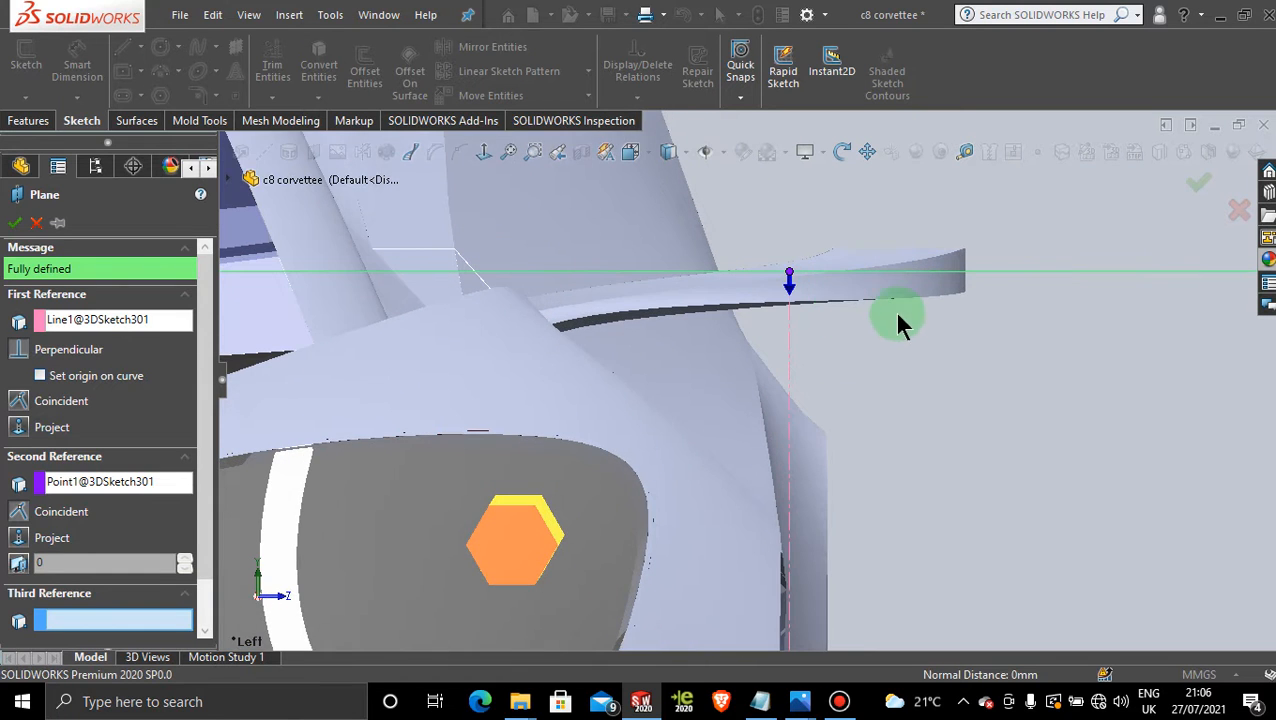
scroll(898, 422, "up", 2)
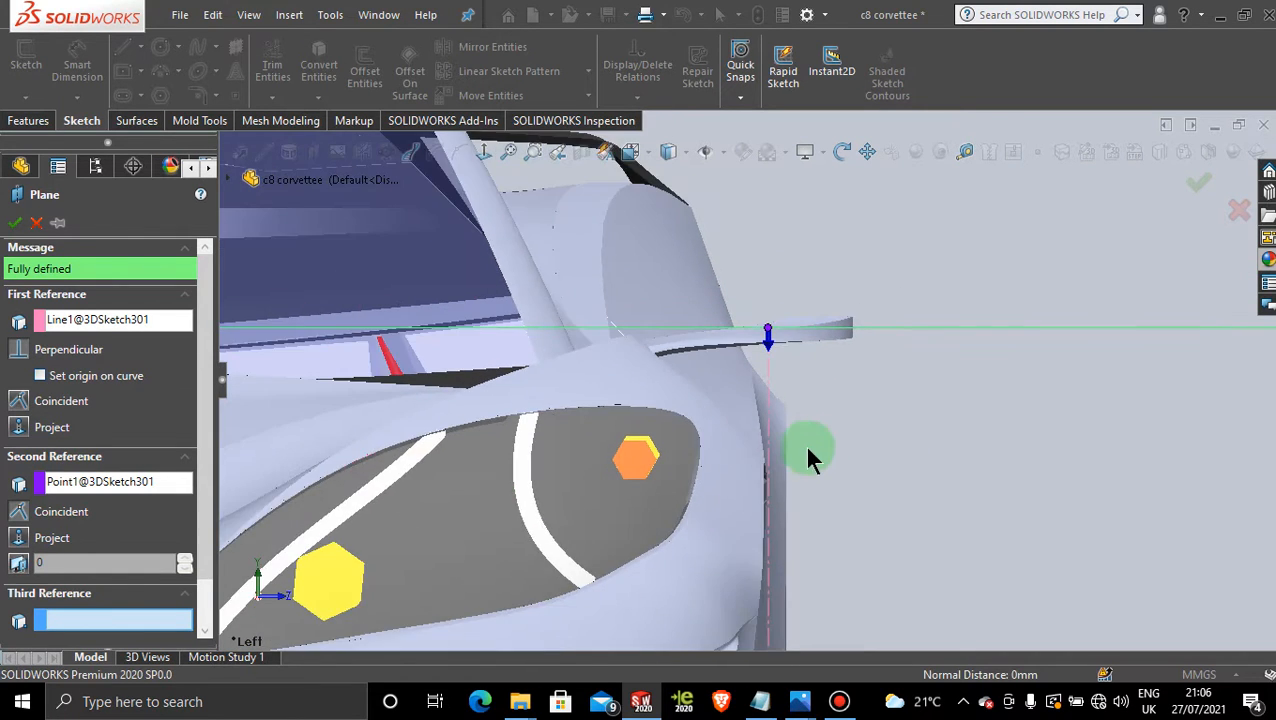
middle_click_drag(808, 452, 775, 427)
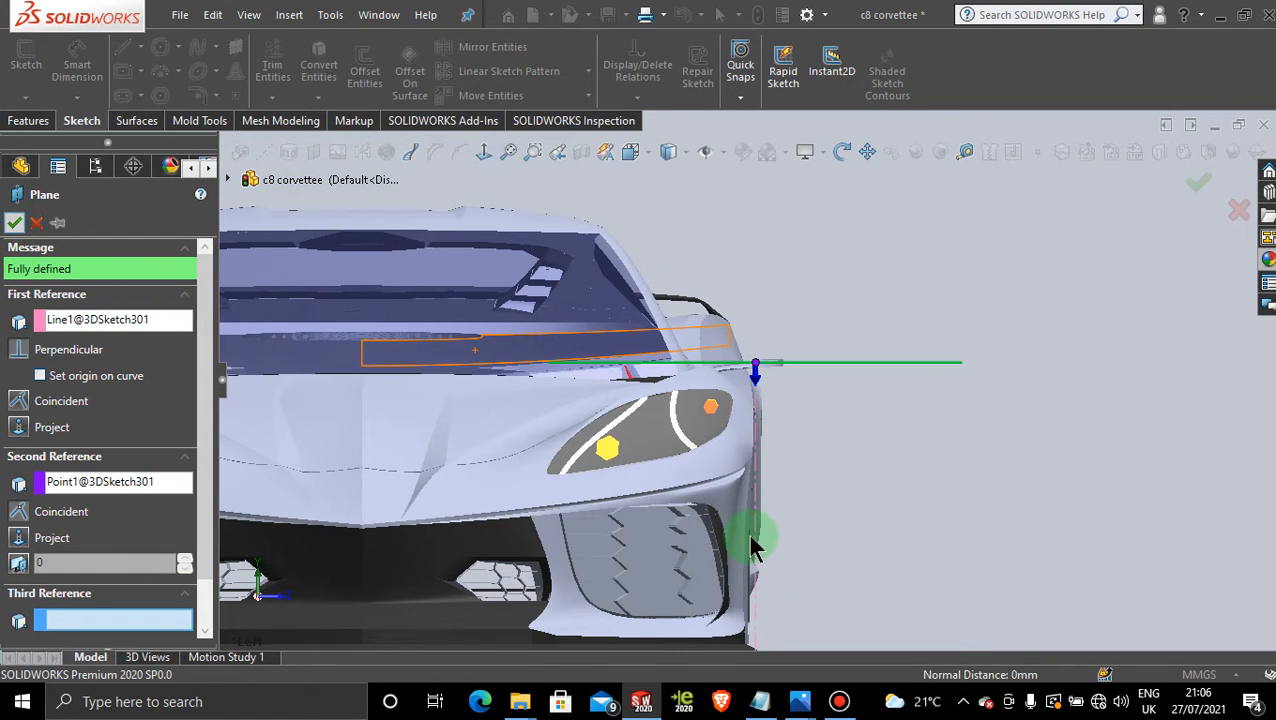
Create the reference plane perpendicular to the vertical 3D sketch line and coincident with its upper endpoint at the mirror arm
right_click(880, 444)
scroll(862, 450, "up", 2)
scroll(763, 570, "down", 2)
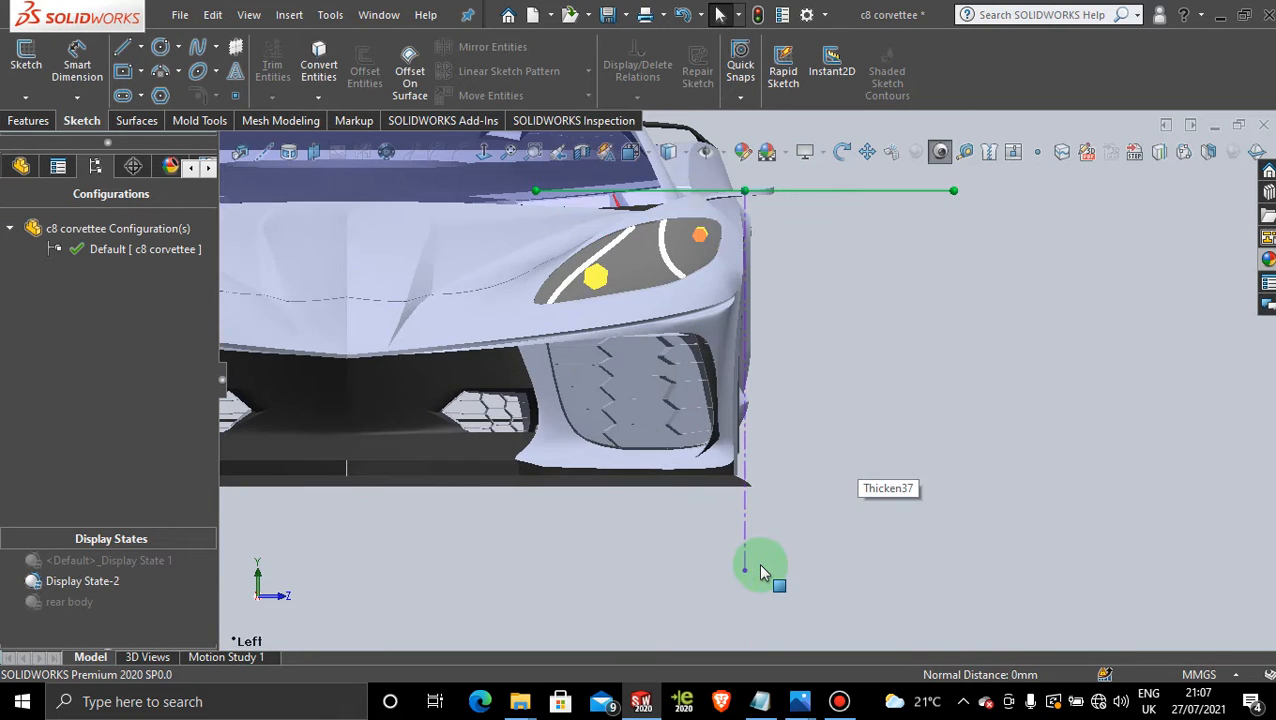
Edit the 3D sketch to delete the Along Y relation from its vertical construction line, and exit the sketch
left_click(744, 571)
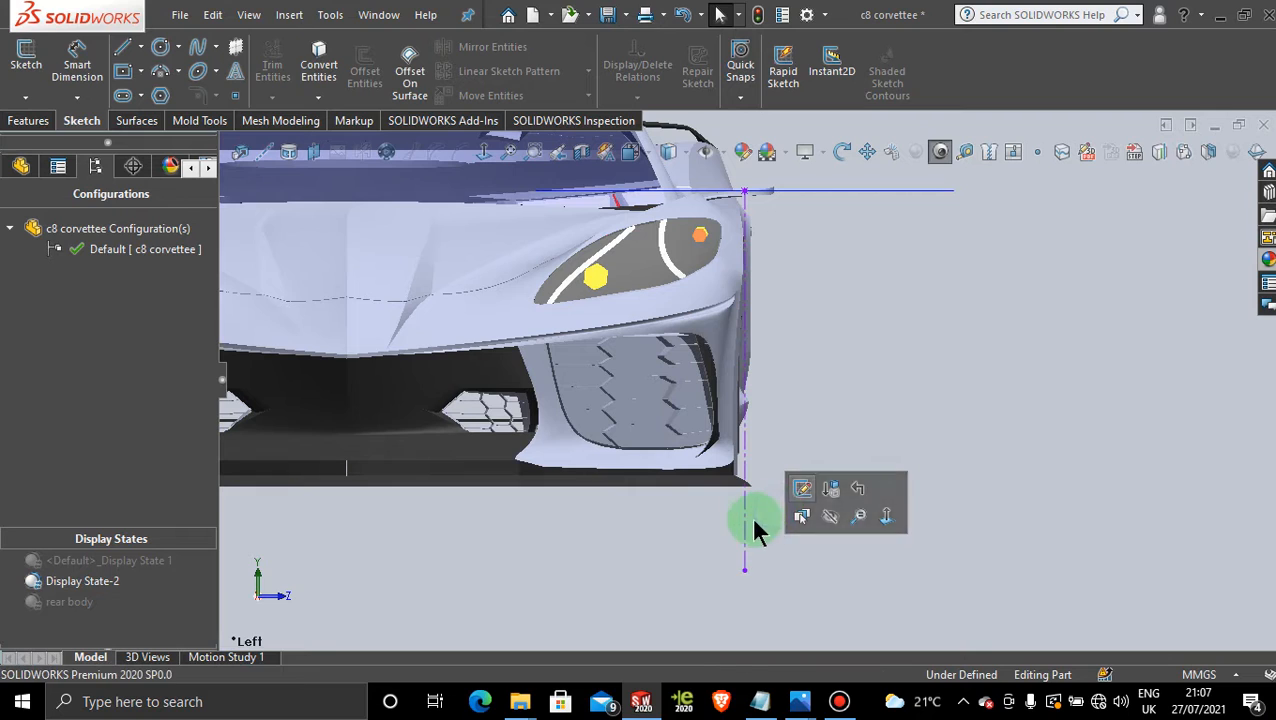
right_click(746, 524)
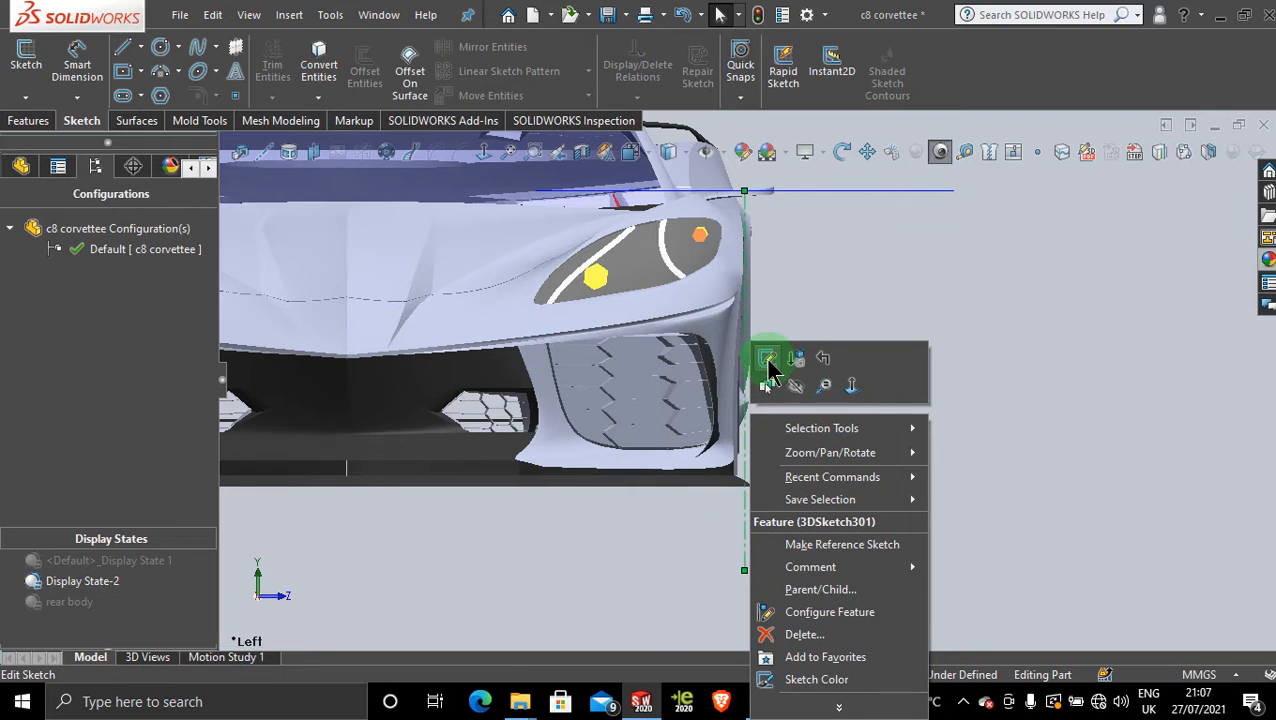
left_click(768, 358)
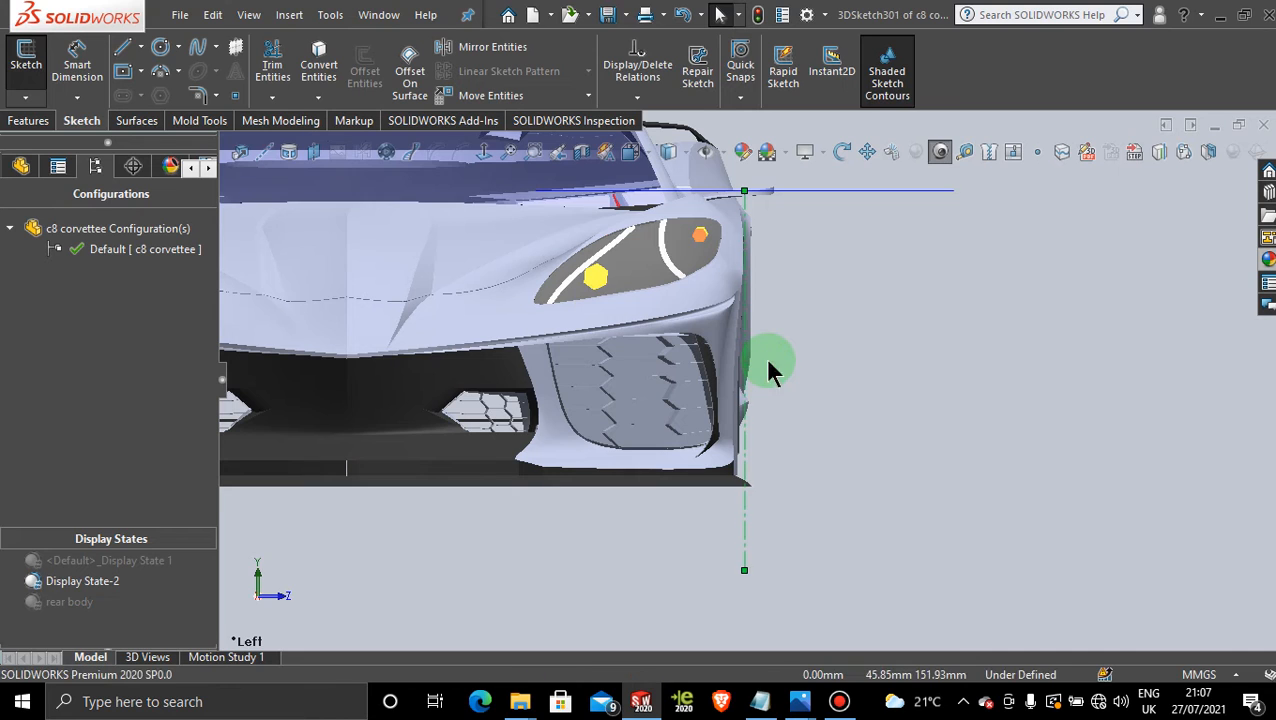
left_click(746, 507)
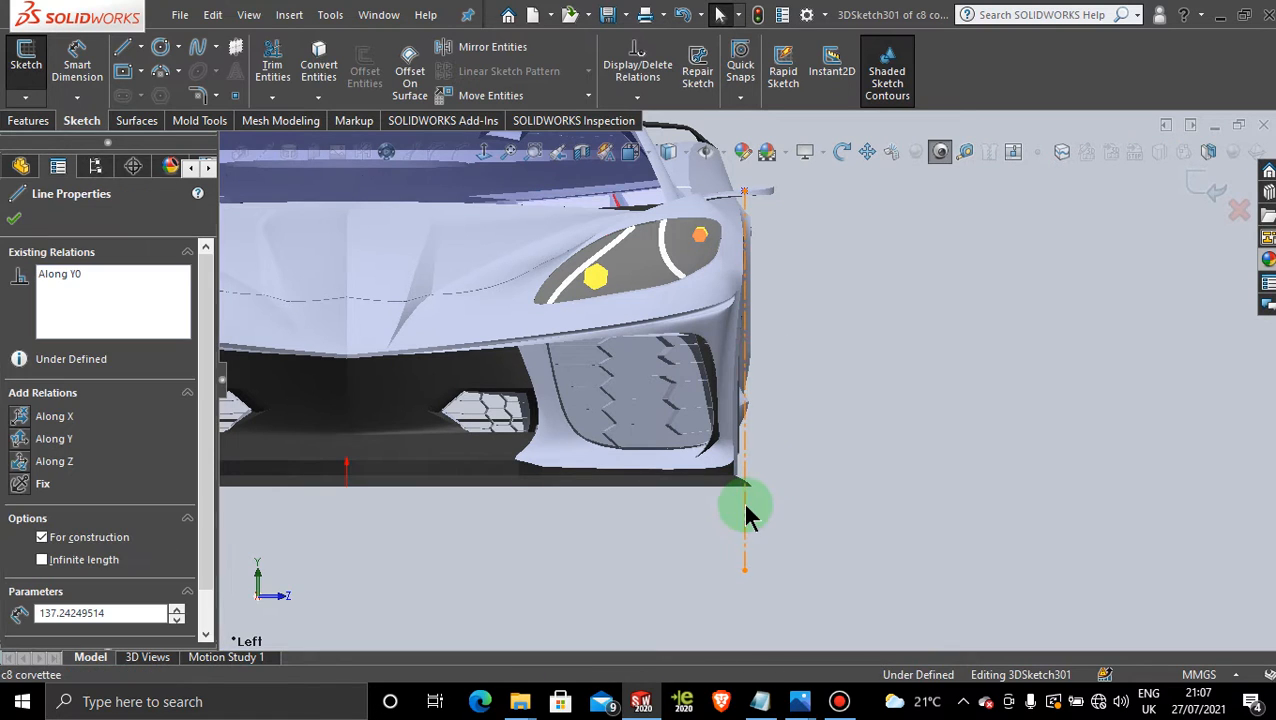
right_click(95, 285)
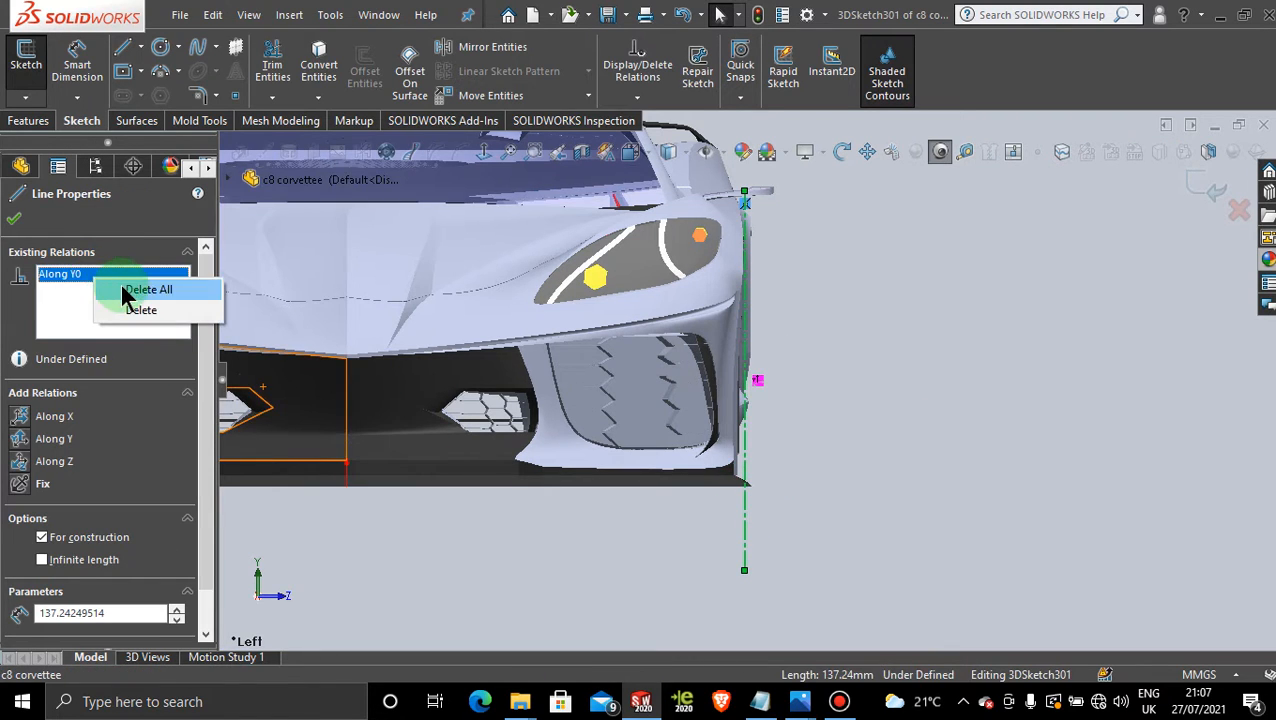
left_click(143, 307)
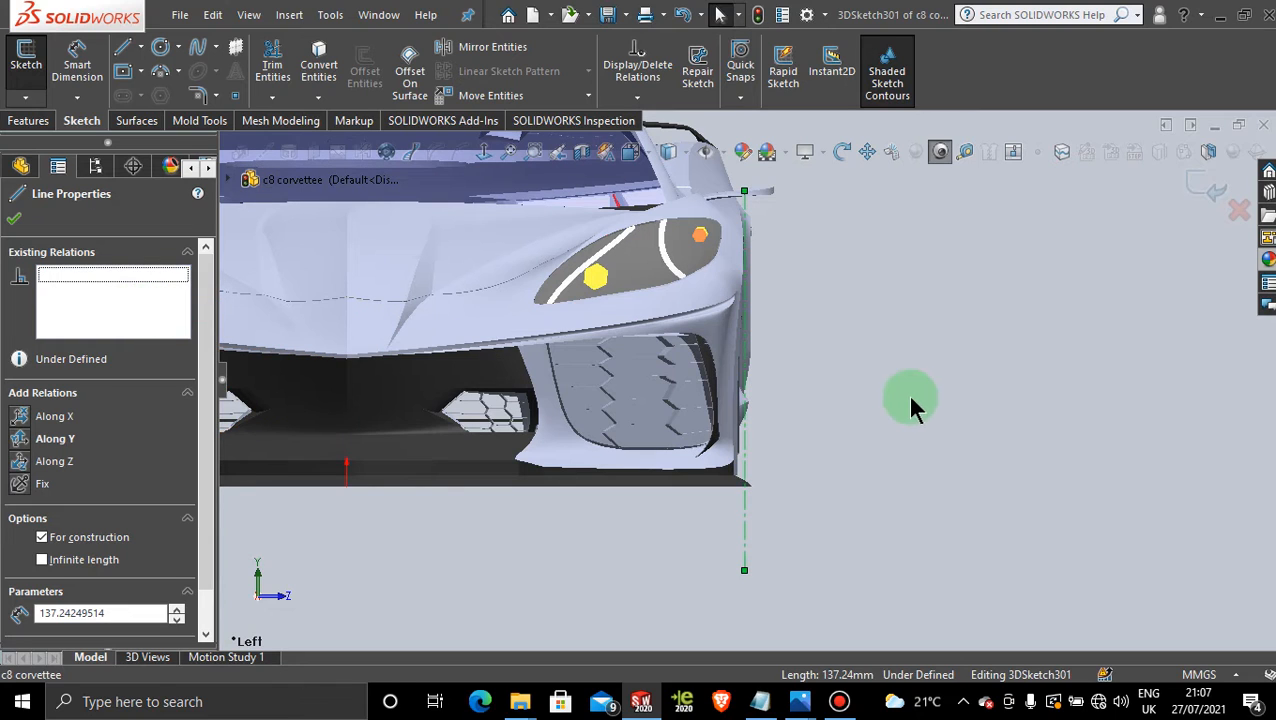
left_click(883, 401)
left_click(1217, 192)
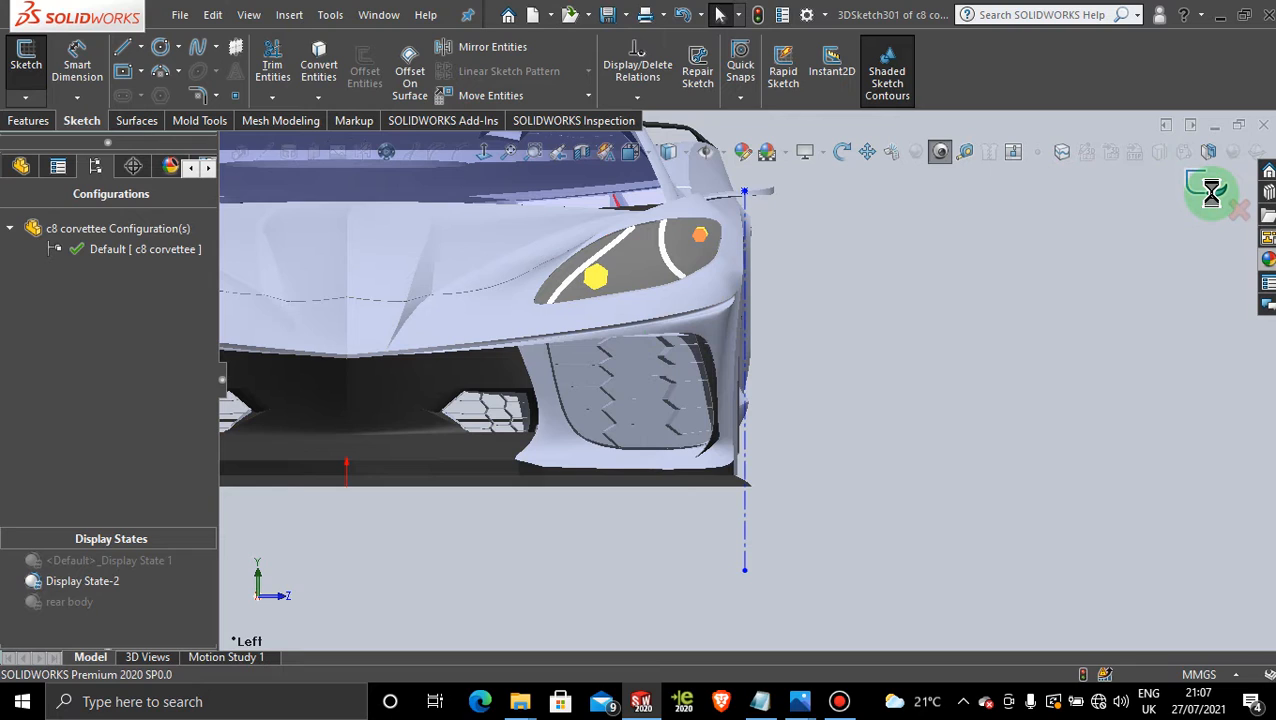
Move the construction line's lower endpoint slightly outward from the car body to tilt the reference plane at the mirror arm
left_click(745, 576)
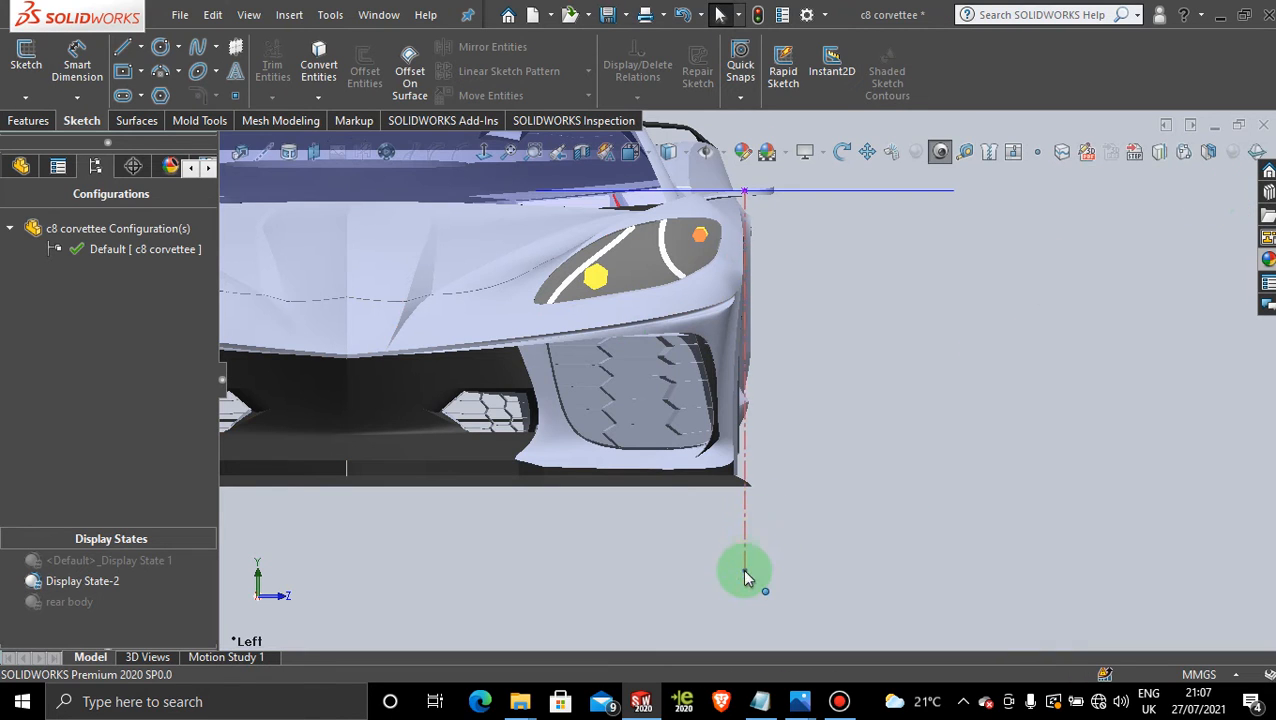
mouse_move(745, 576)
left_mouse_down()
mouse_move(780, 578)
mouse_move(755, 569)
left_mouse_up()
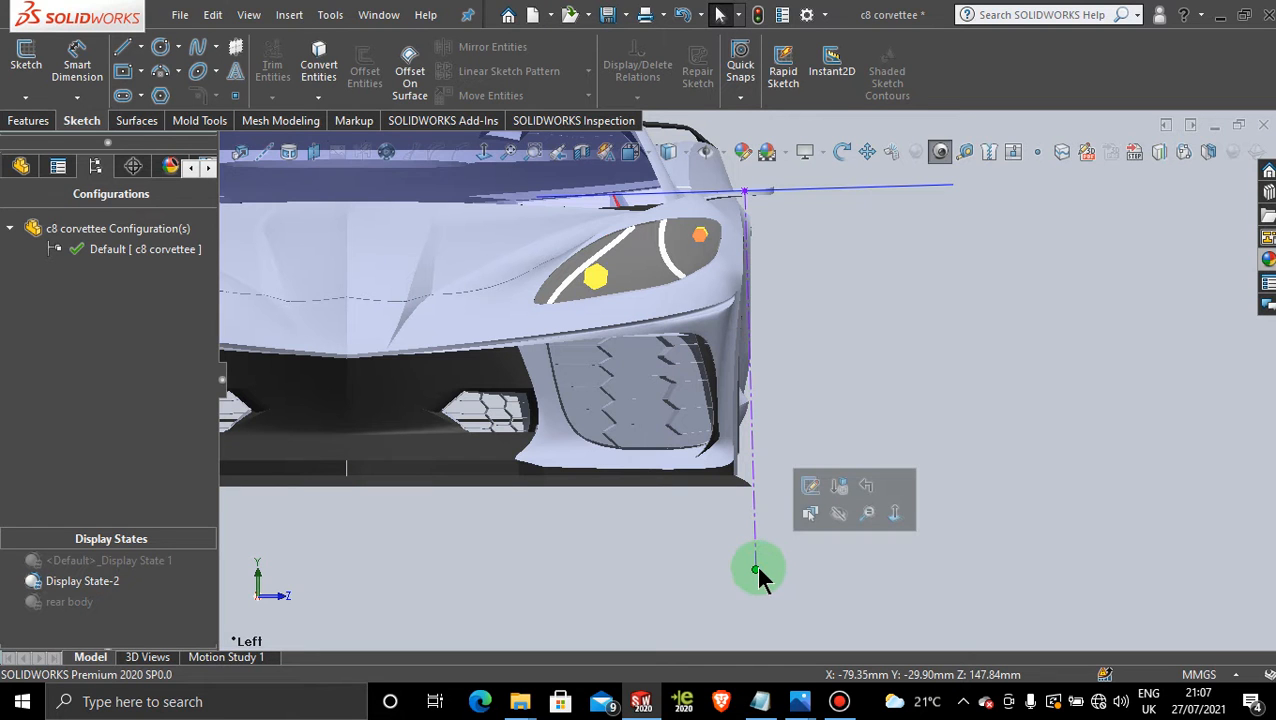
scroll(755, 195, "down", 5)
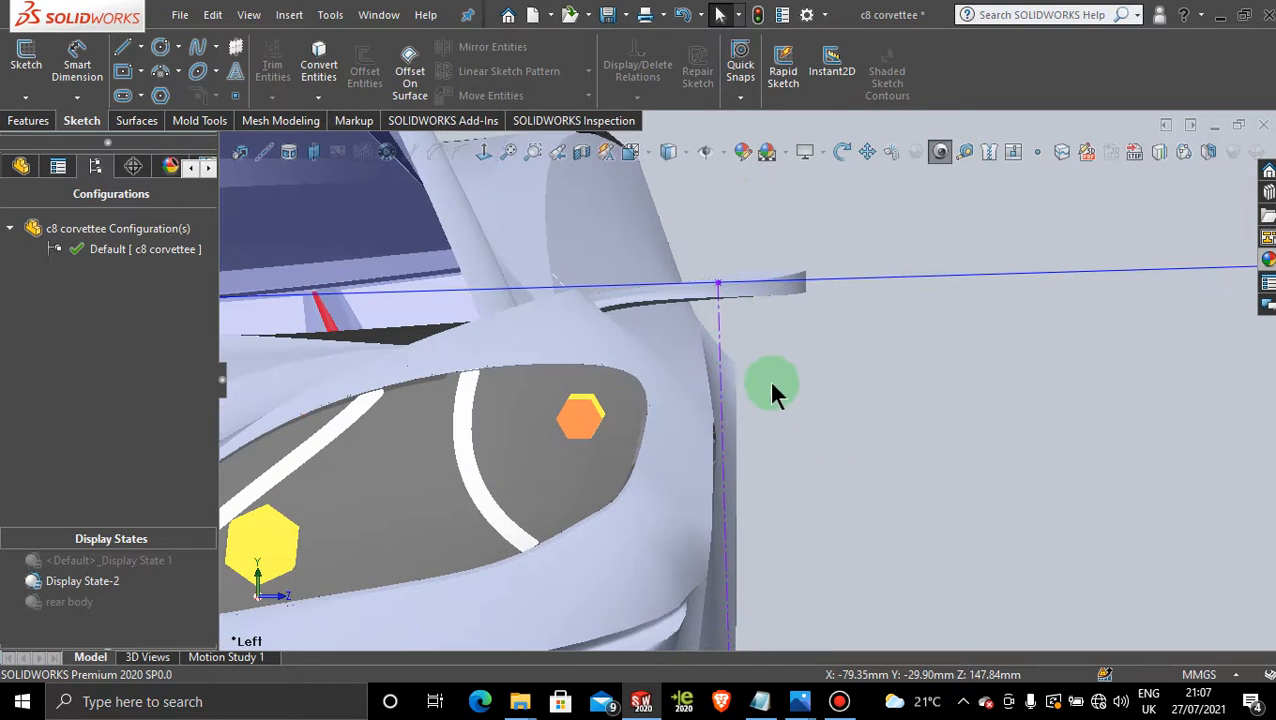
scroll(772, 388, "up", 8)
scroll(720, 533, "up", 2)
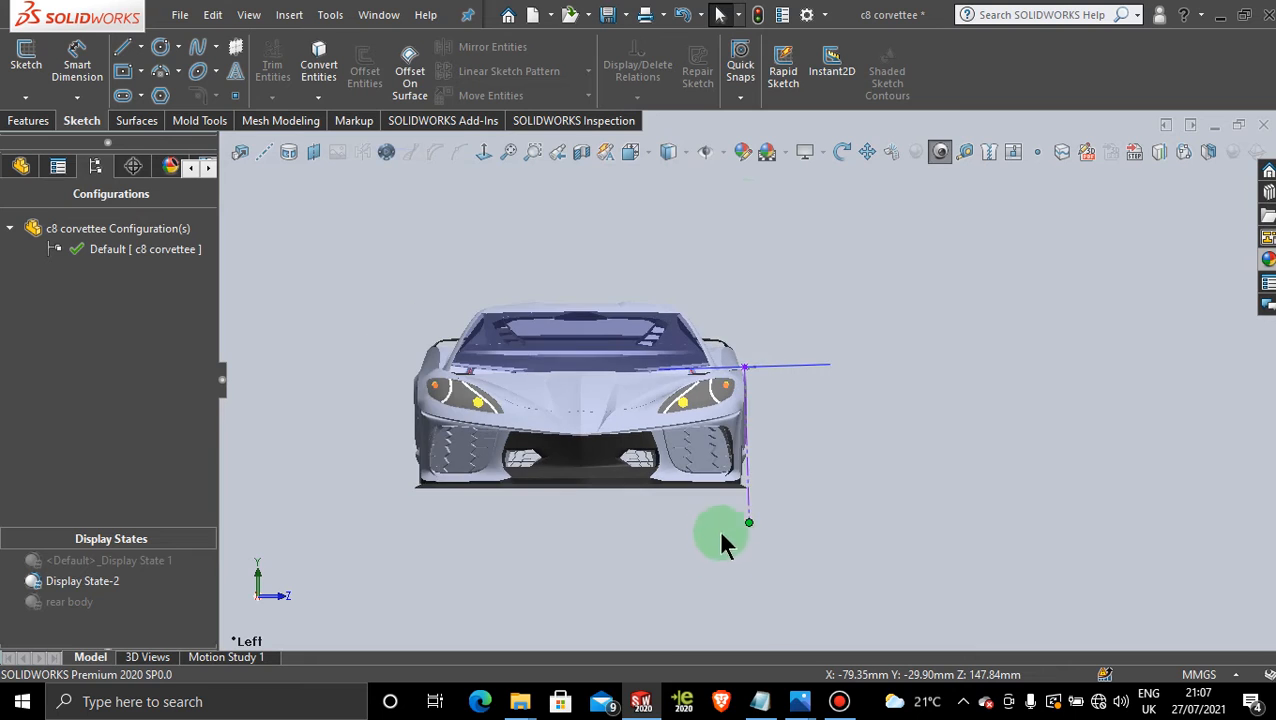
scroll(777, 507, "down", 3)
mouse_move(757, 512)
left_mouse_down()
mouse_move(780, 513)
mouse_move(767, 512)
left_mouse_up()
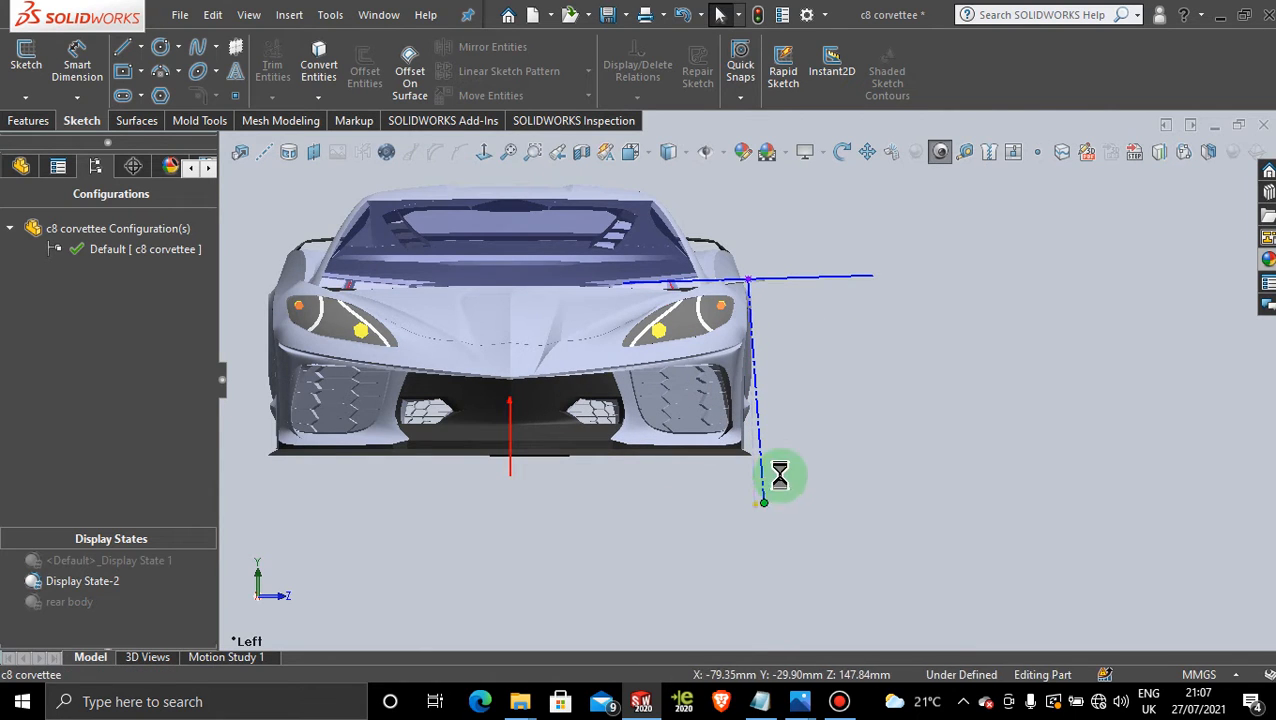
left_click(825, 392)
scroll(738, 250, "down", 4)
scroll(800, 378, "down", 4)
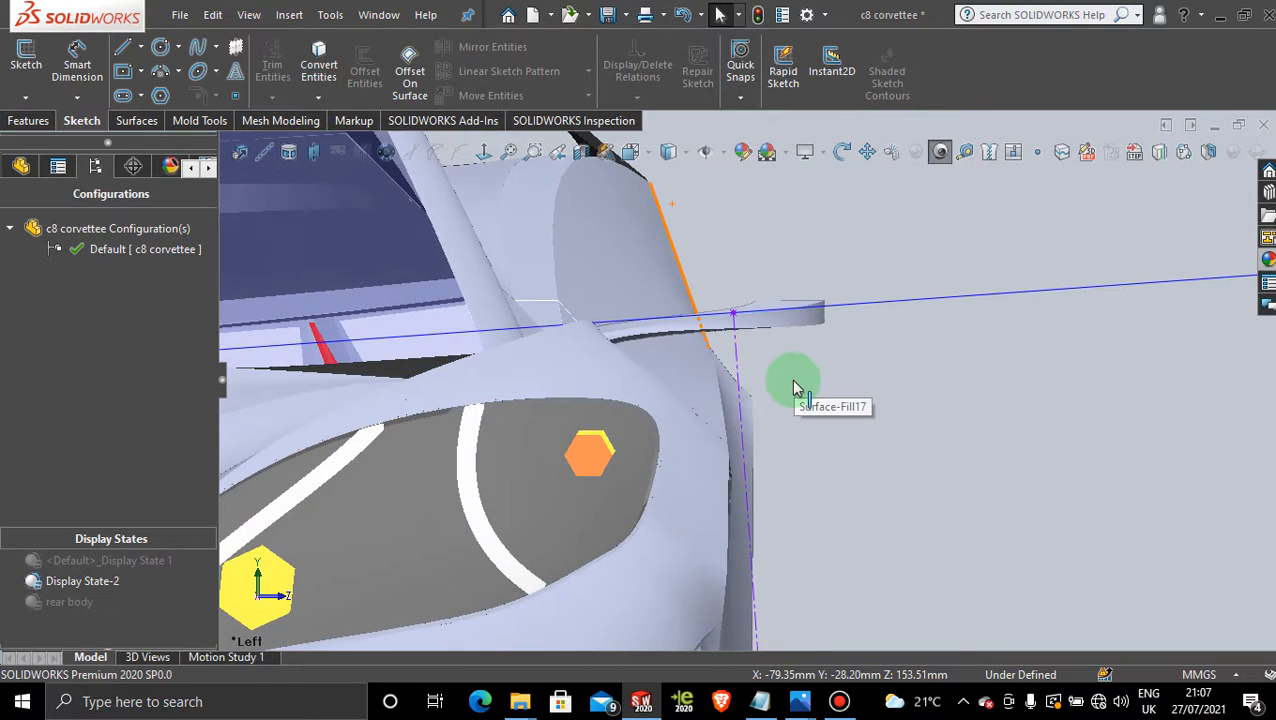
scroll(849, 447, "up", 8)
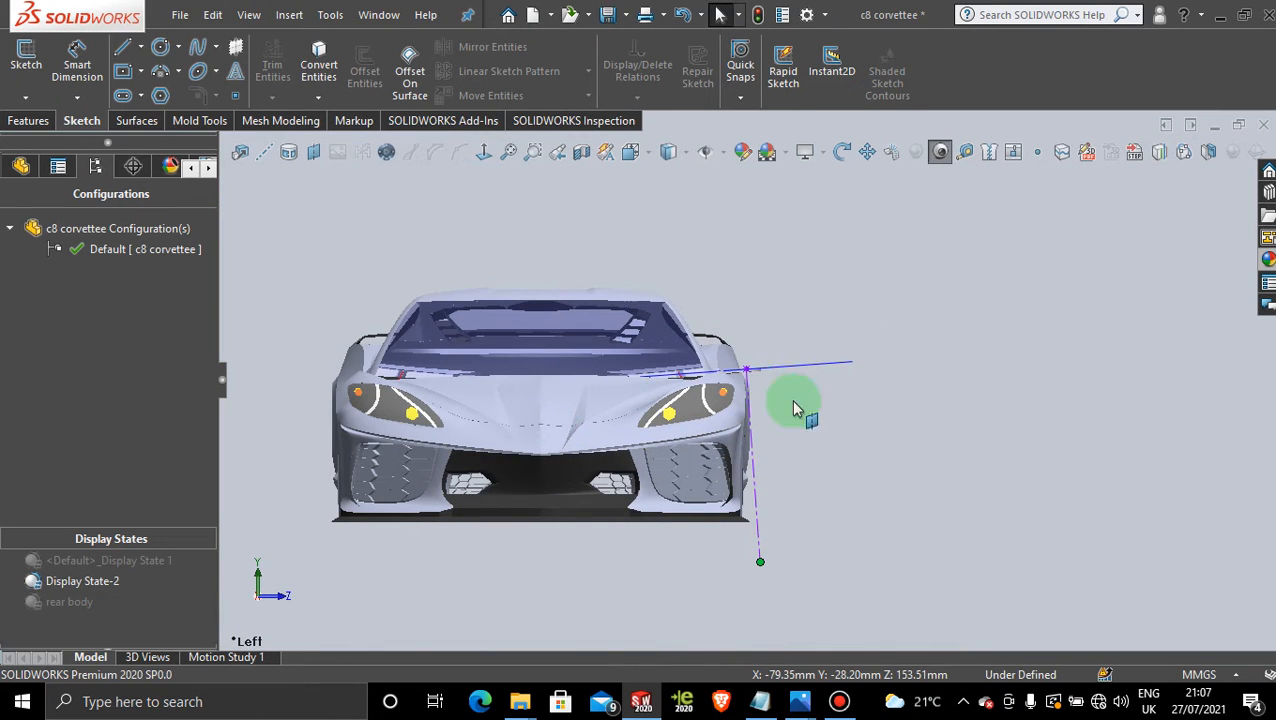
Hide the 3D sketch containing the construction line beside the car door
mouse_move(816, 462)
middle_mouse_down()
mouse_move(838, 505)
mouse_move(734, 520)
mouse_move(709, 550)
mouse_move(698, 506)
middle_mouse_up()
scroll(698, 506, "down", 5)
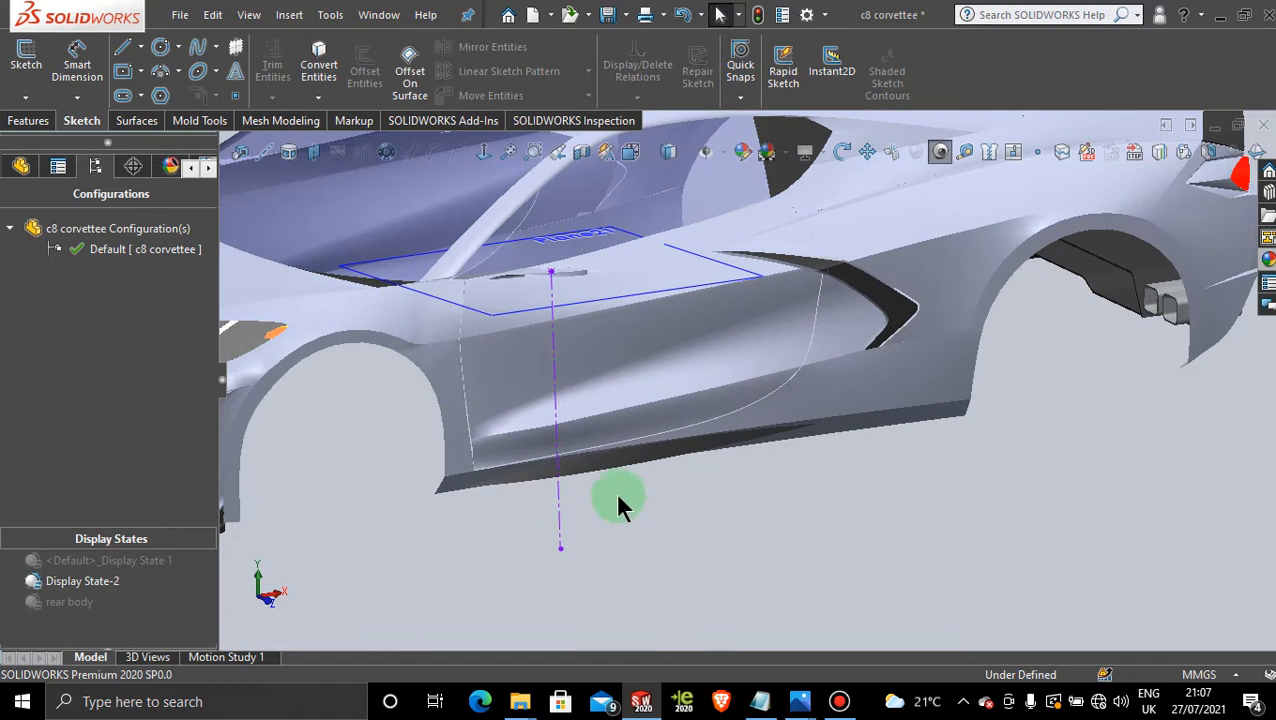
right_click(560, 525)
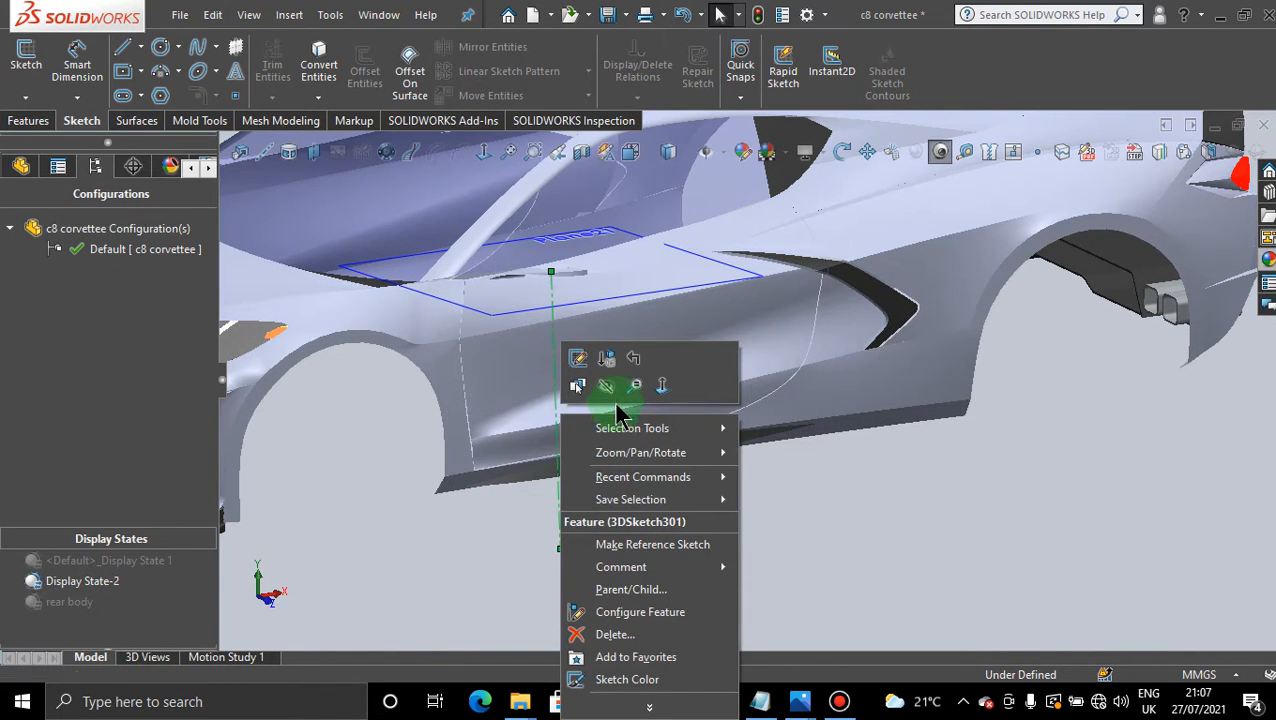
left_click(615, 394)
left_click(788, 559)
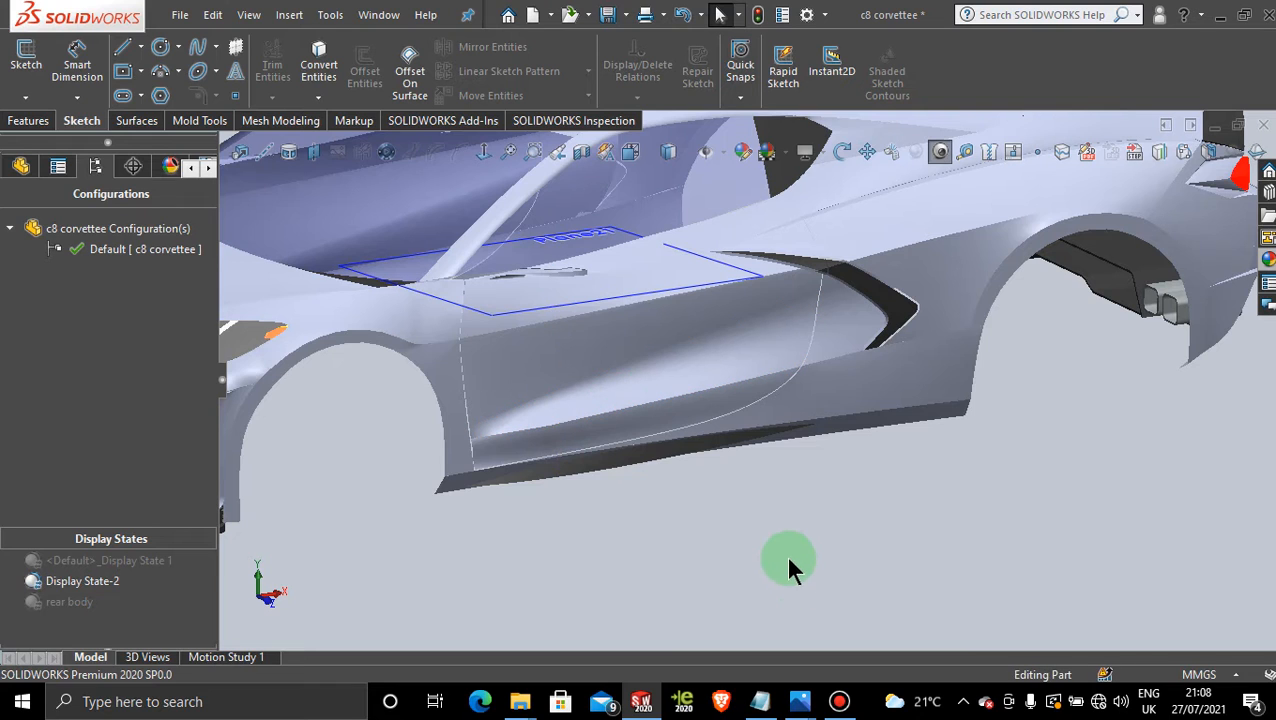
scroll(683, 370, "up", 3)
scroll(683, 356, "down", 4)
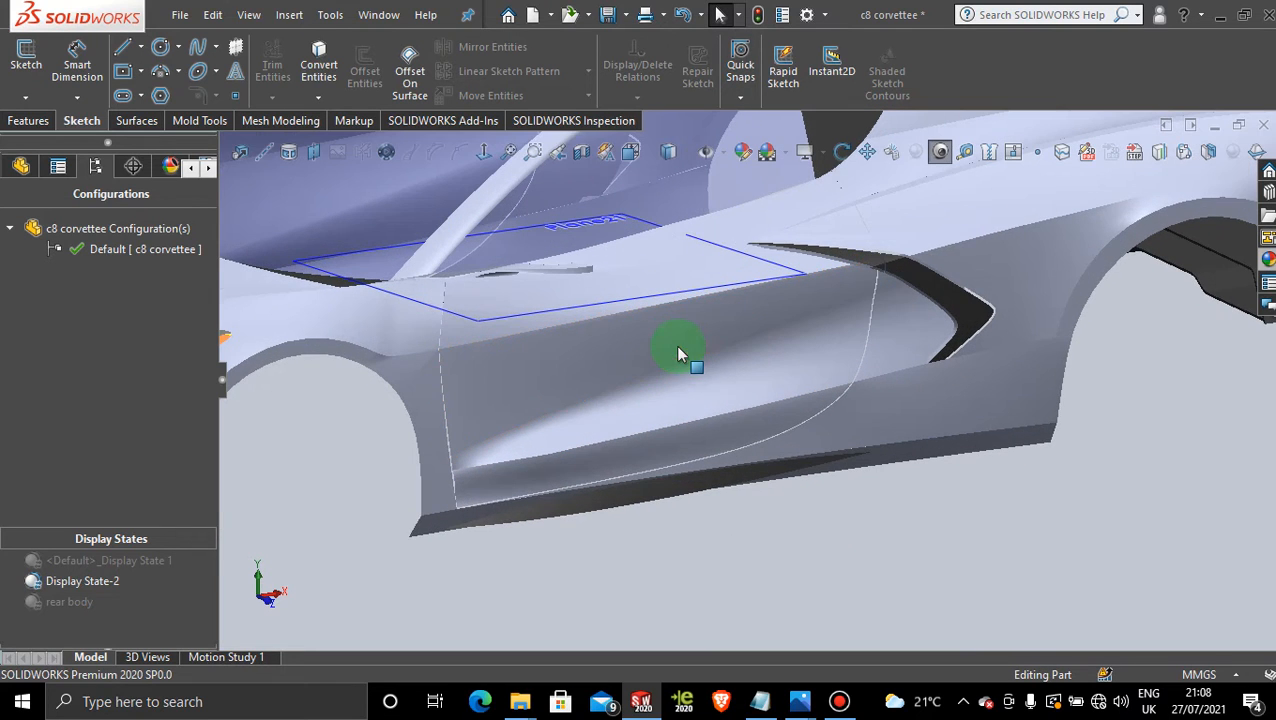
Start a new sketch on Plane21 and orient the view normal to it around the mirror arm
left_click(480, 328)
left_click(561, 262)
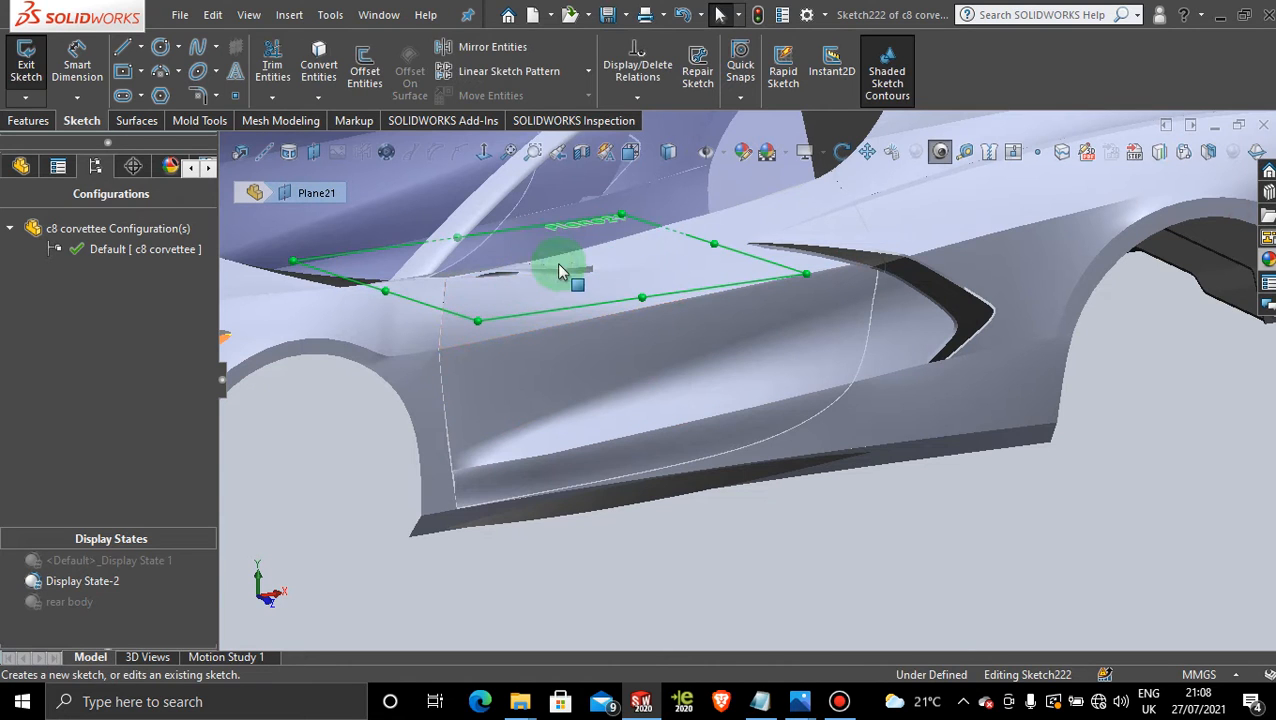
left_click(487, 149)
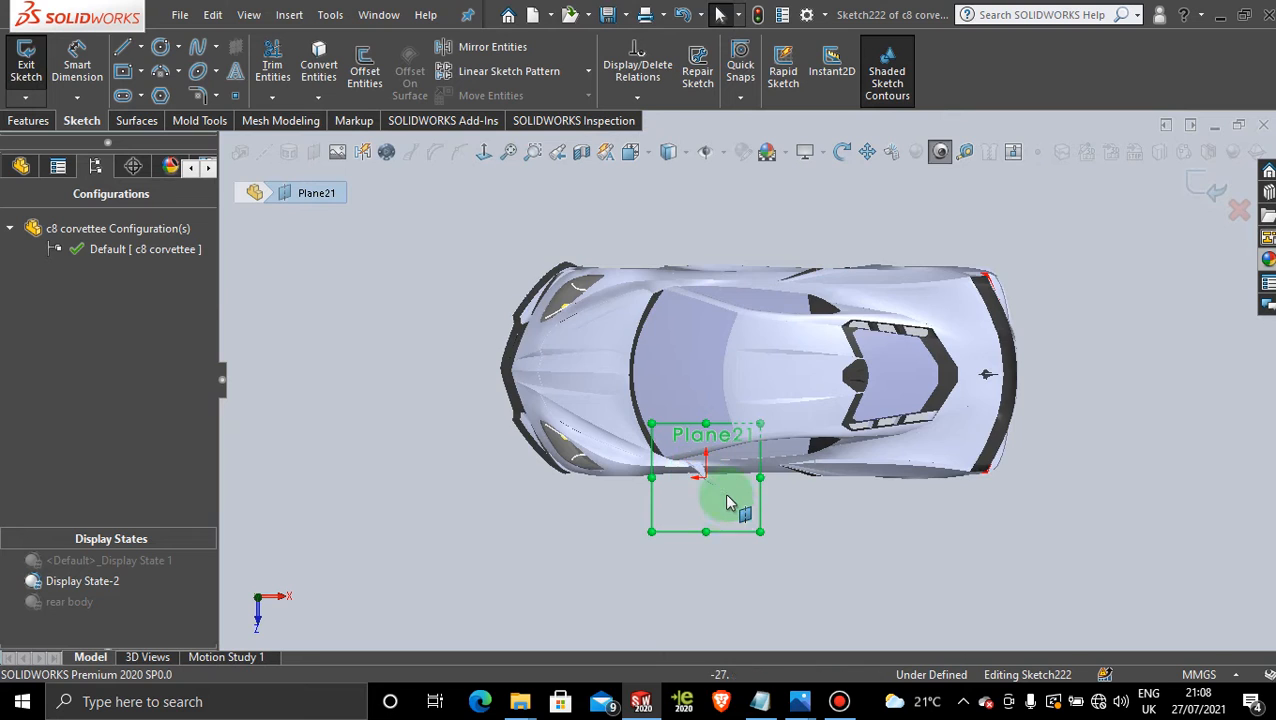
scroll(732, 470, "down", 5)
scroll(735, 427, "down", 4)
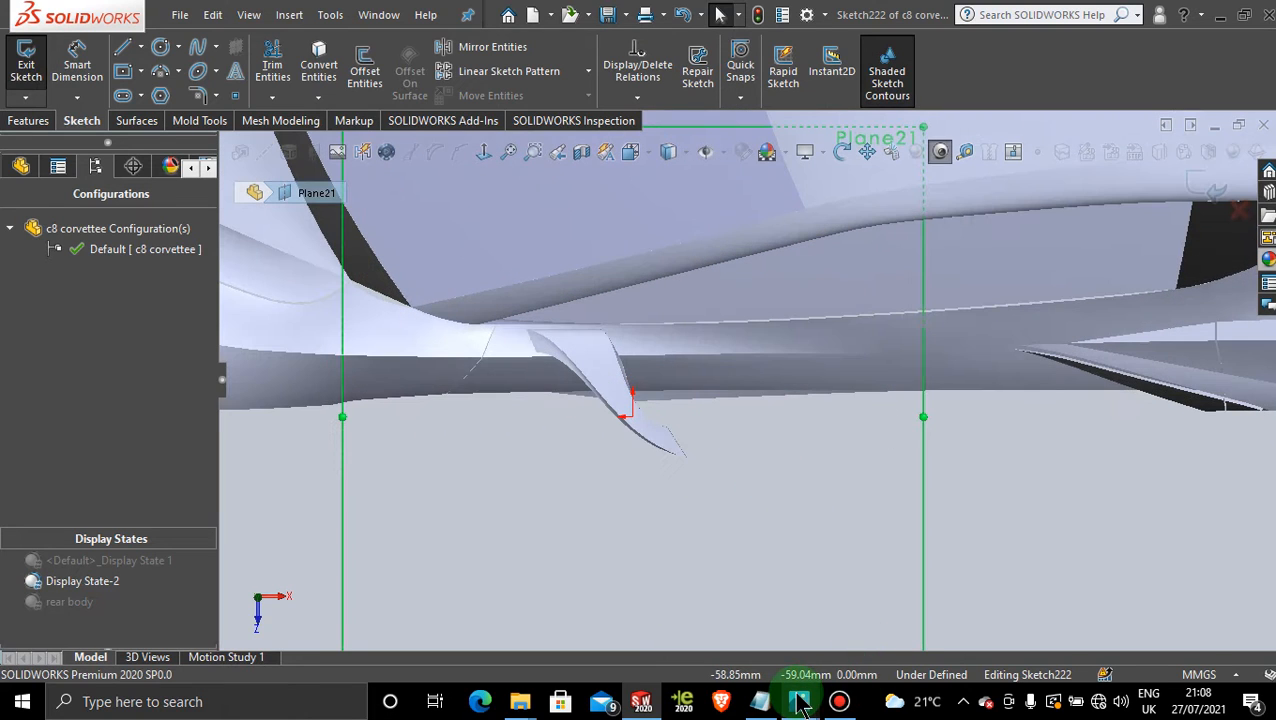
Switch to Photos and examine the side mirror's shape in reference pictures 20210506_141454.jpg and 20210506_141457.jpg, returning to the sketch after each
mouse_move(803, 705)
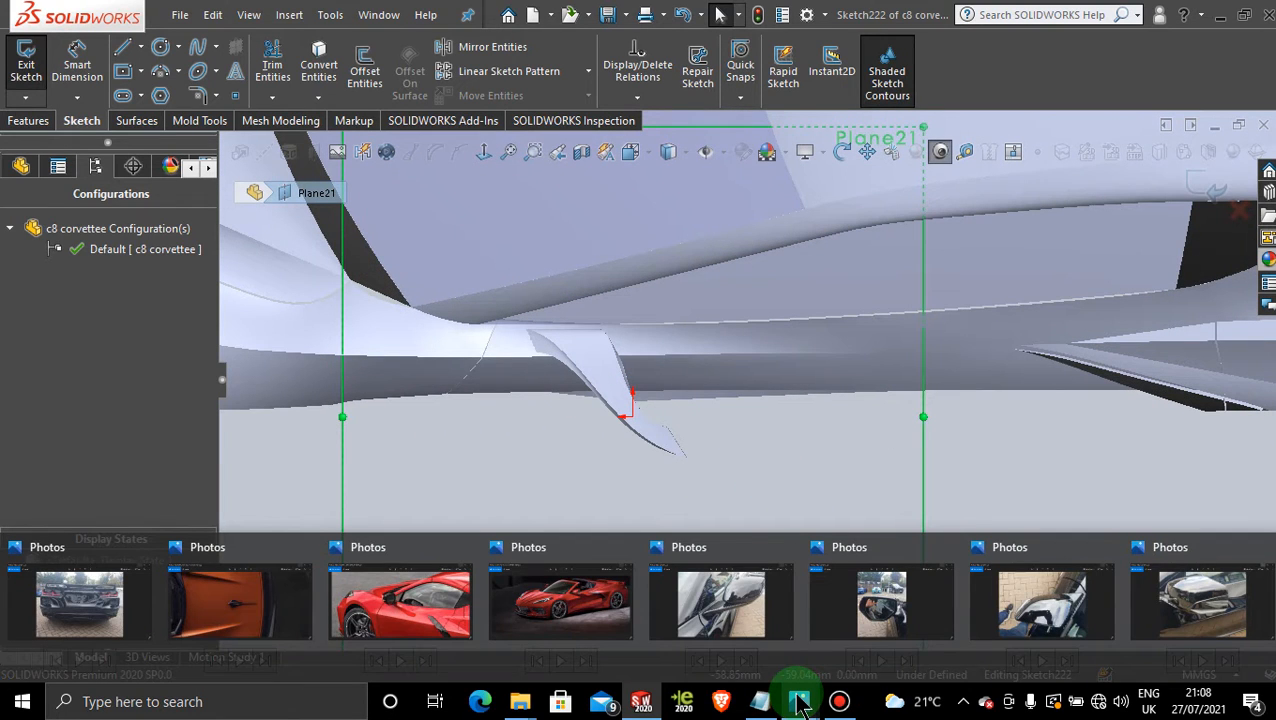
mouse_move(1087, 621)
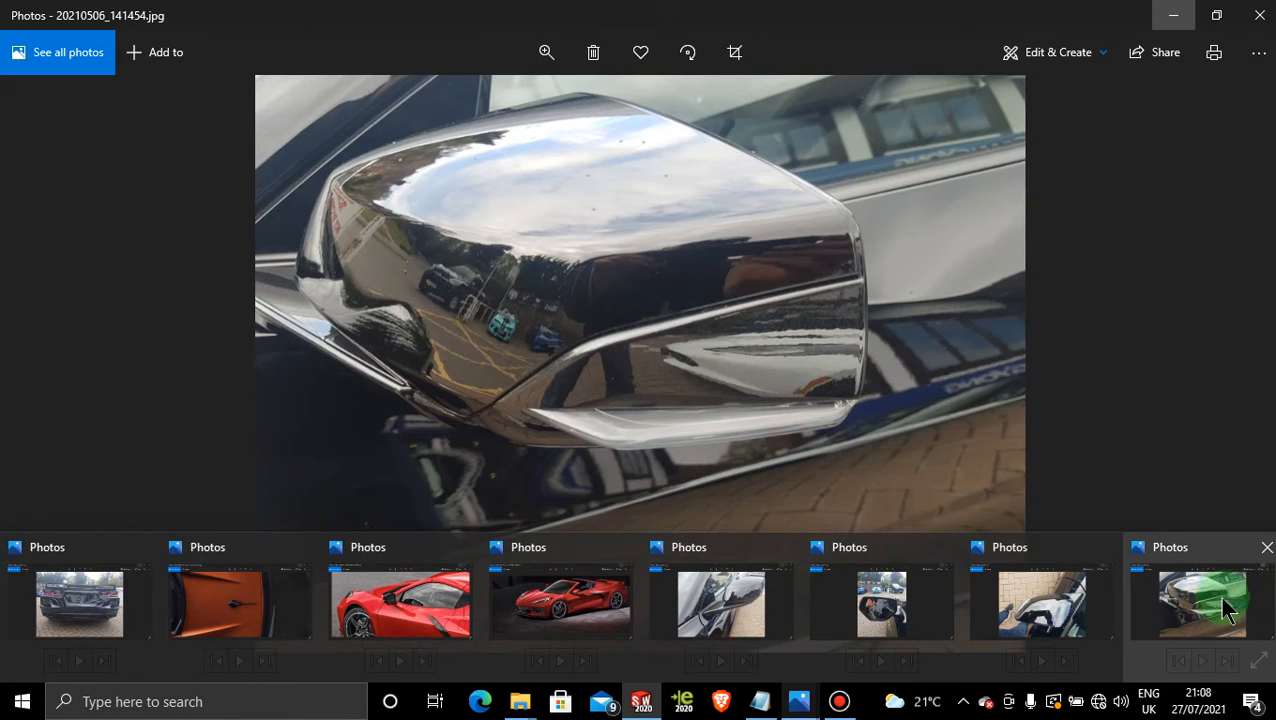
left_click(1220, 606)
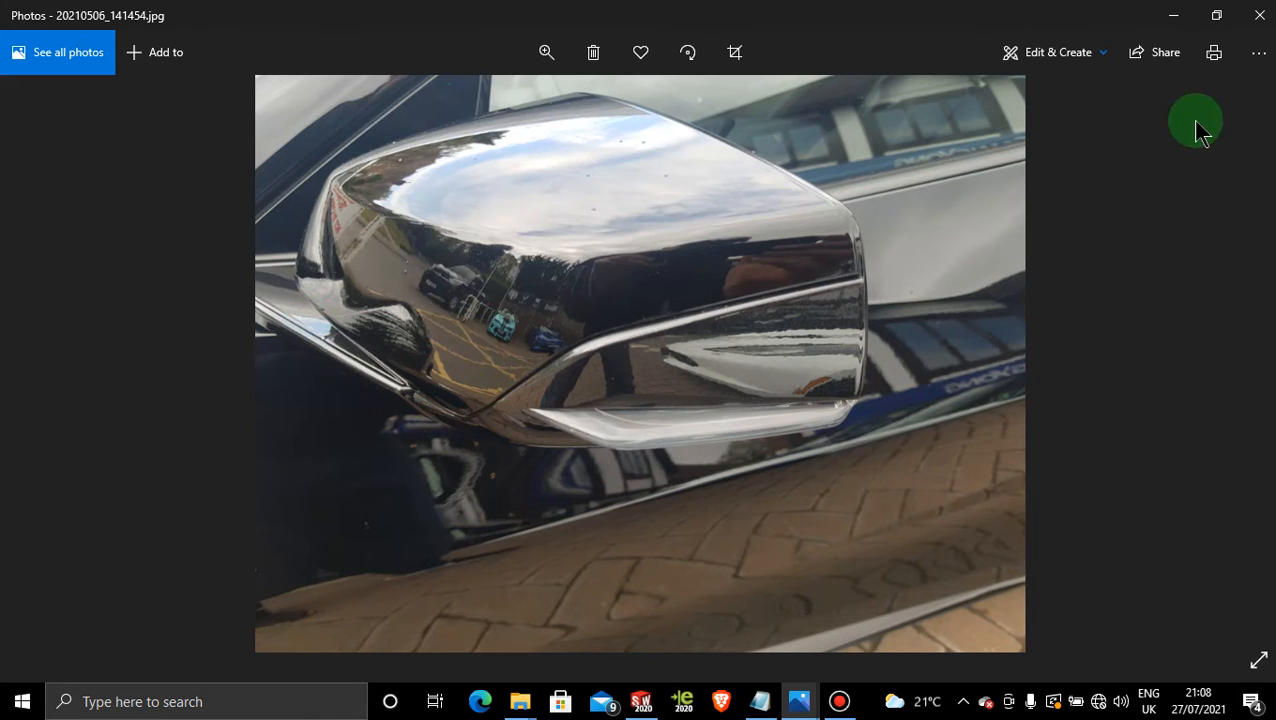
left_click(1172, 16)
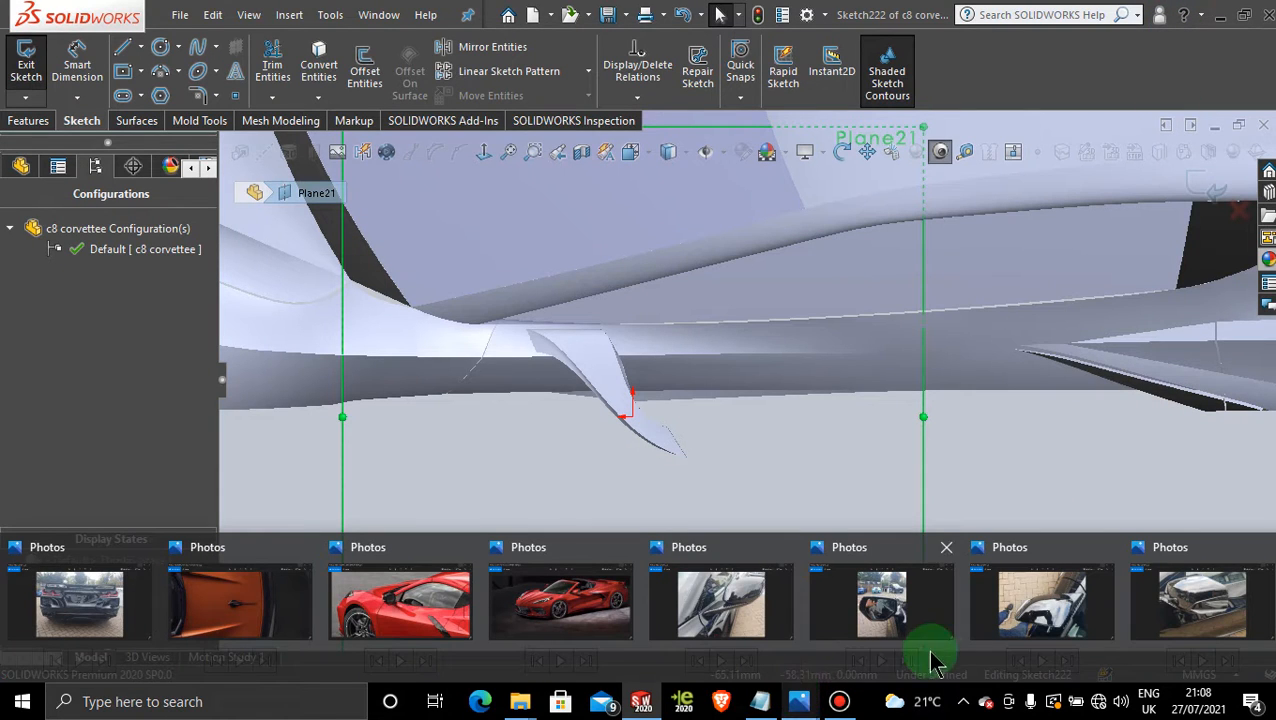
left_click(1070, 620)
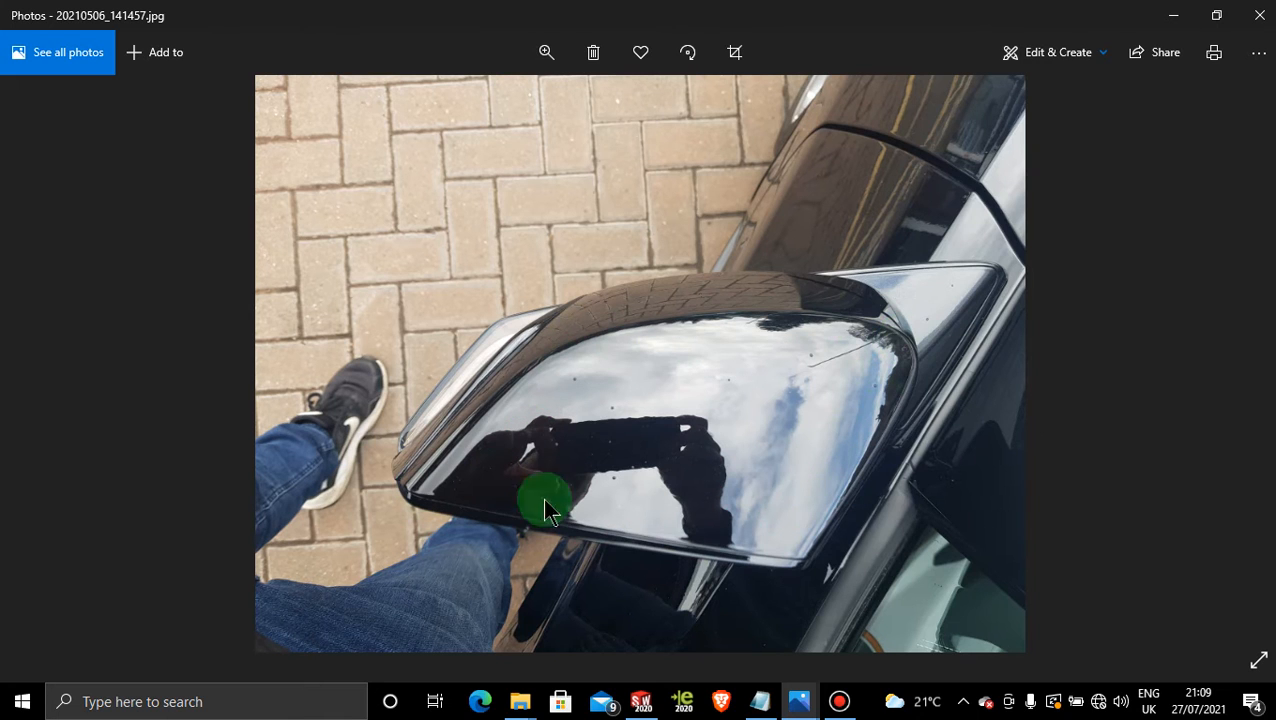
left_click(1170, 17)
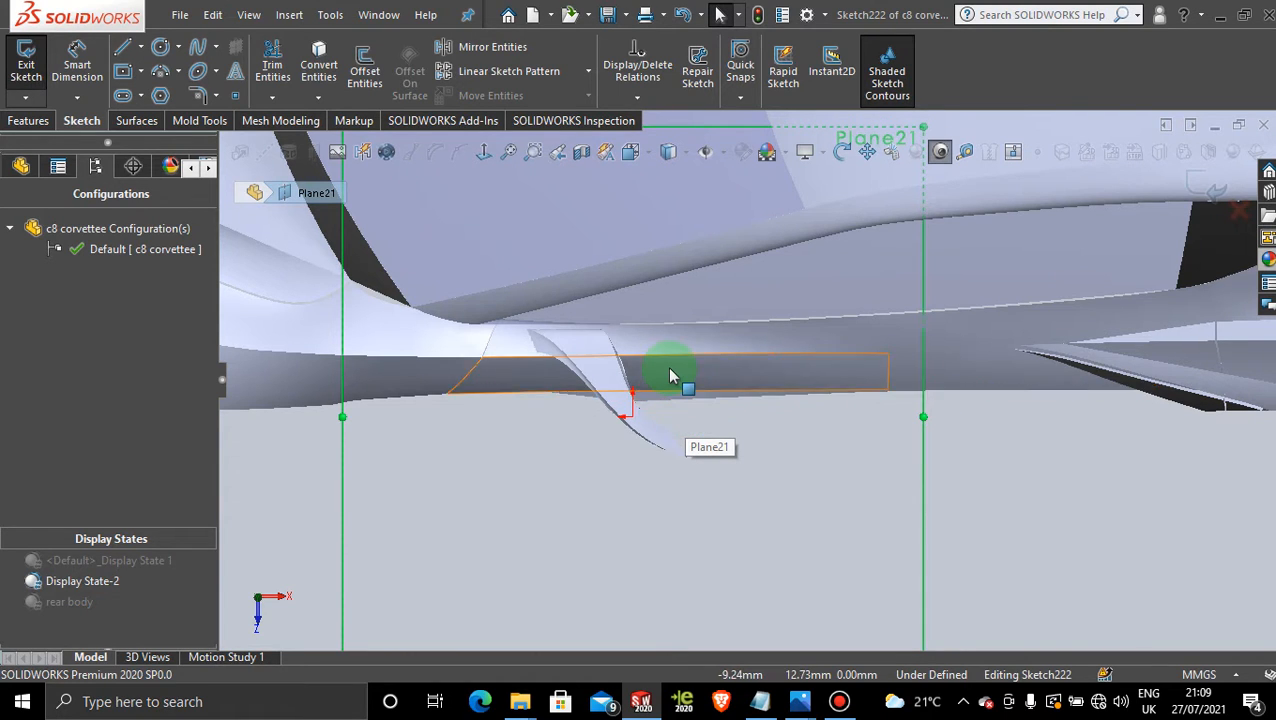
scroll(685, 410, "down", 2)
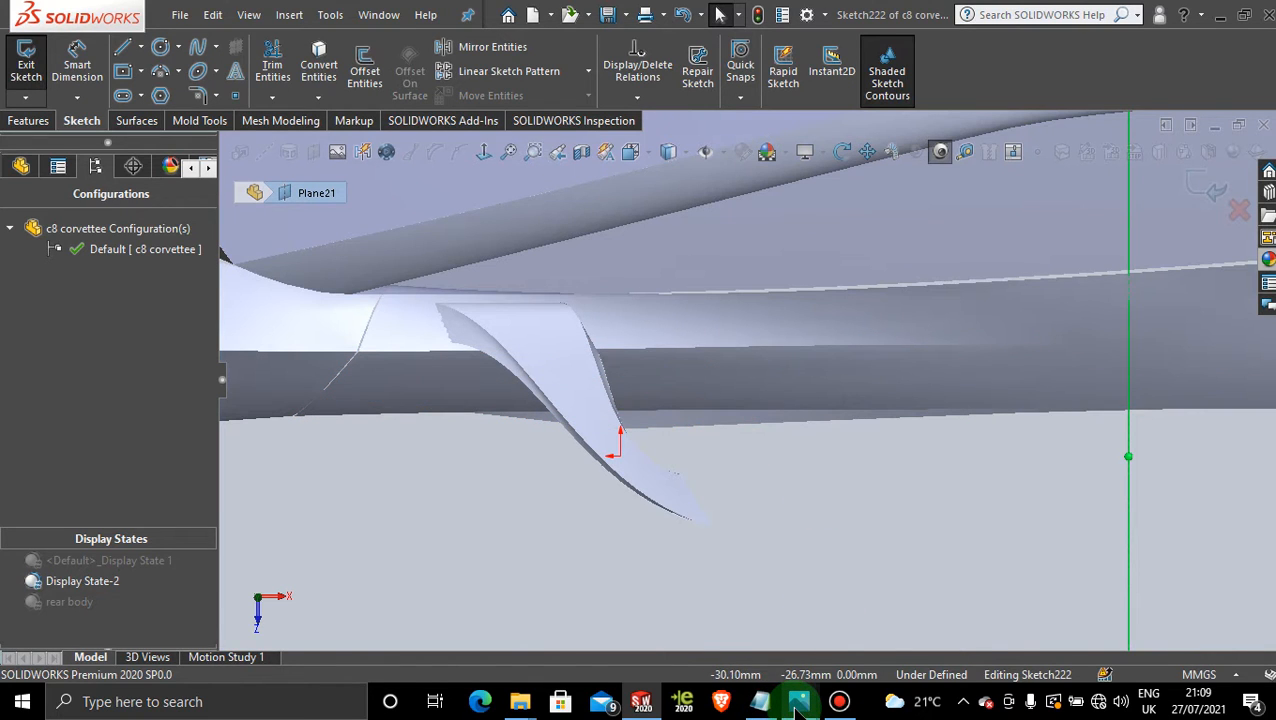
mouse_move(798, 708)
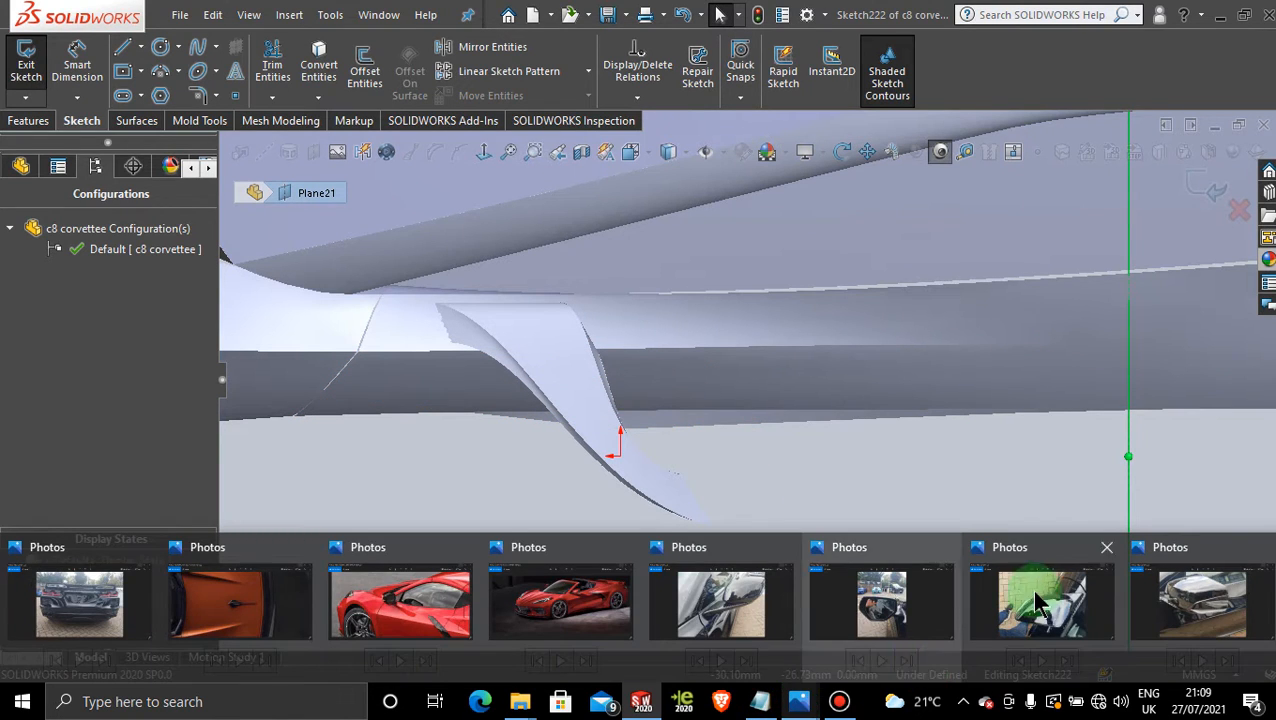
mouse_move(1042, 593)
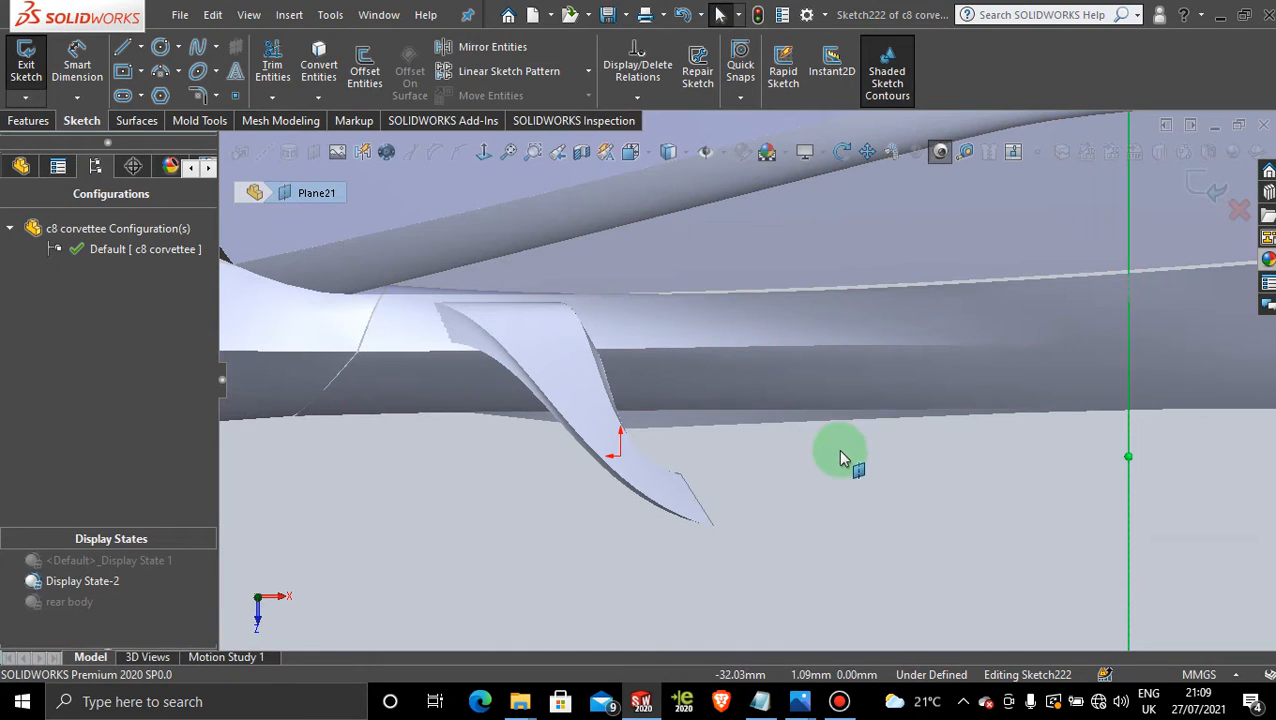
Sketch a slanted construction centerline about 38 mm long beside the mirror arm, running from outside the body up toward the door
left_click(141, 47)
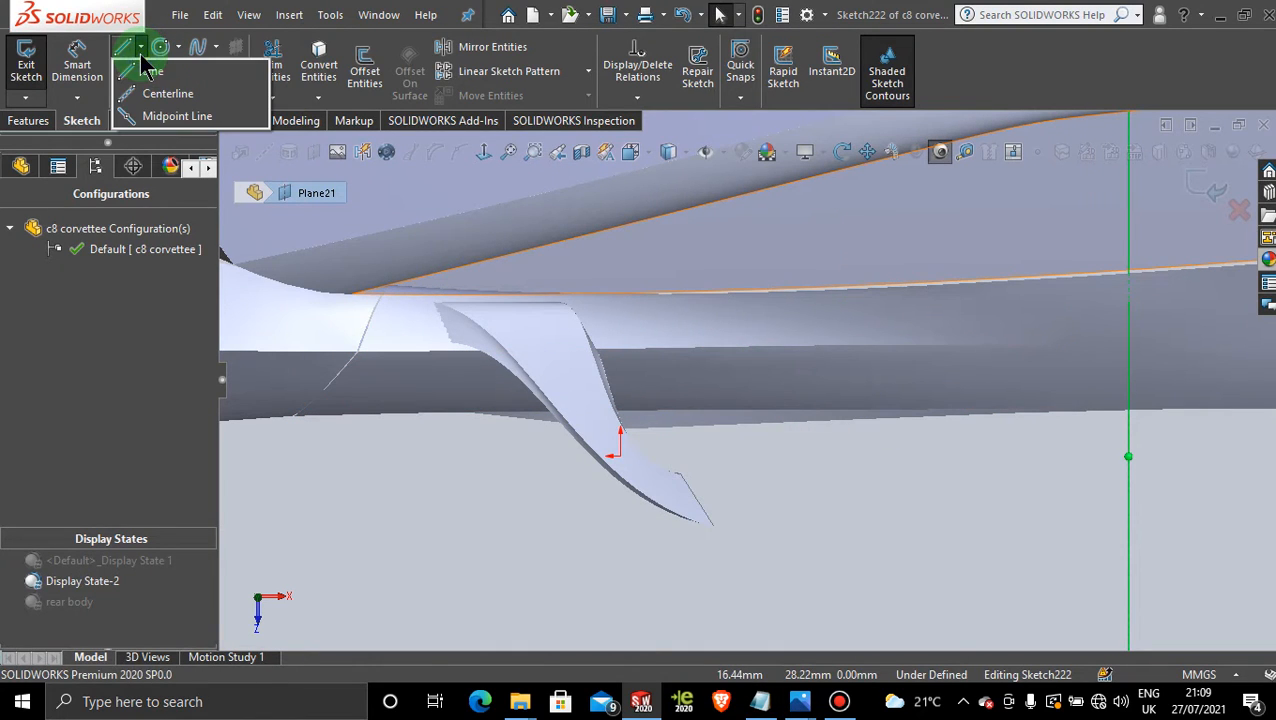
left_click(166, 105)
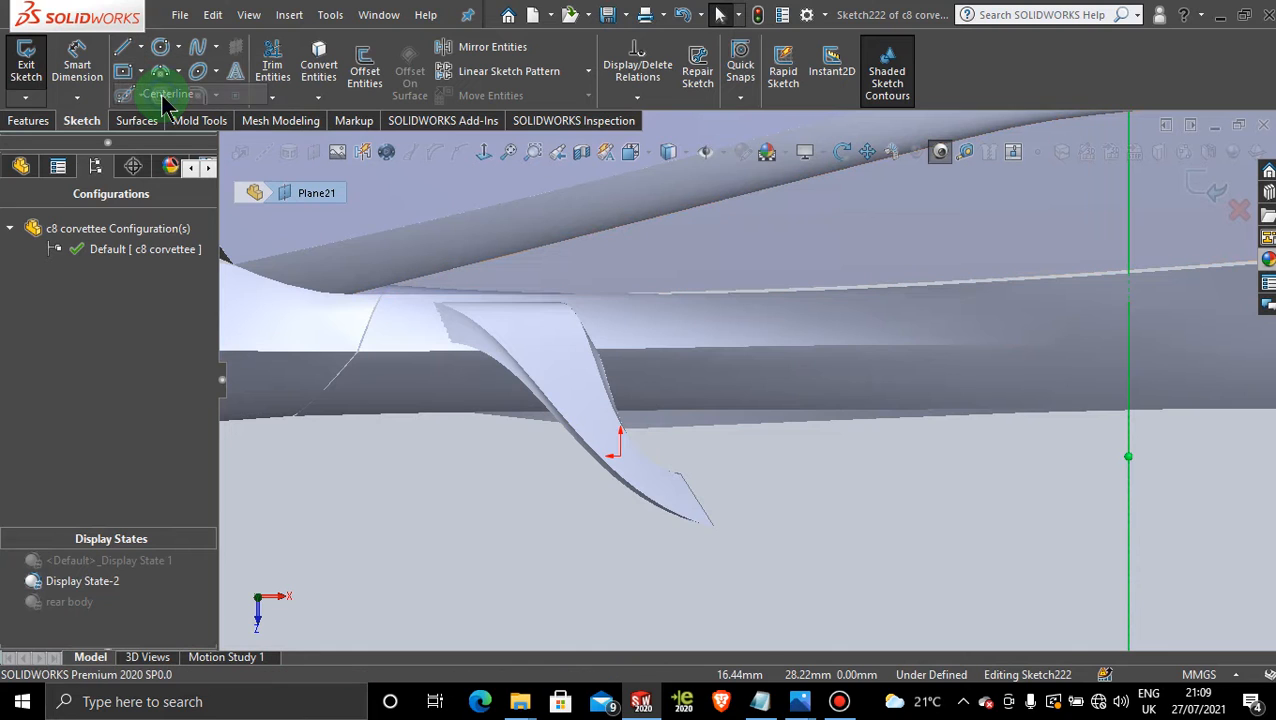
left_click(726, 535)
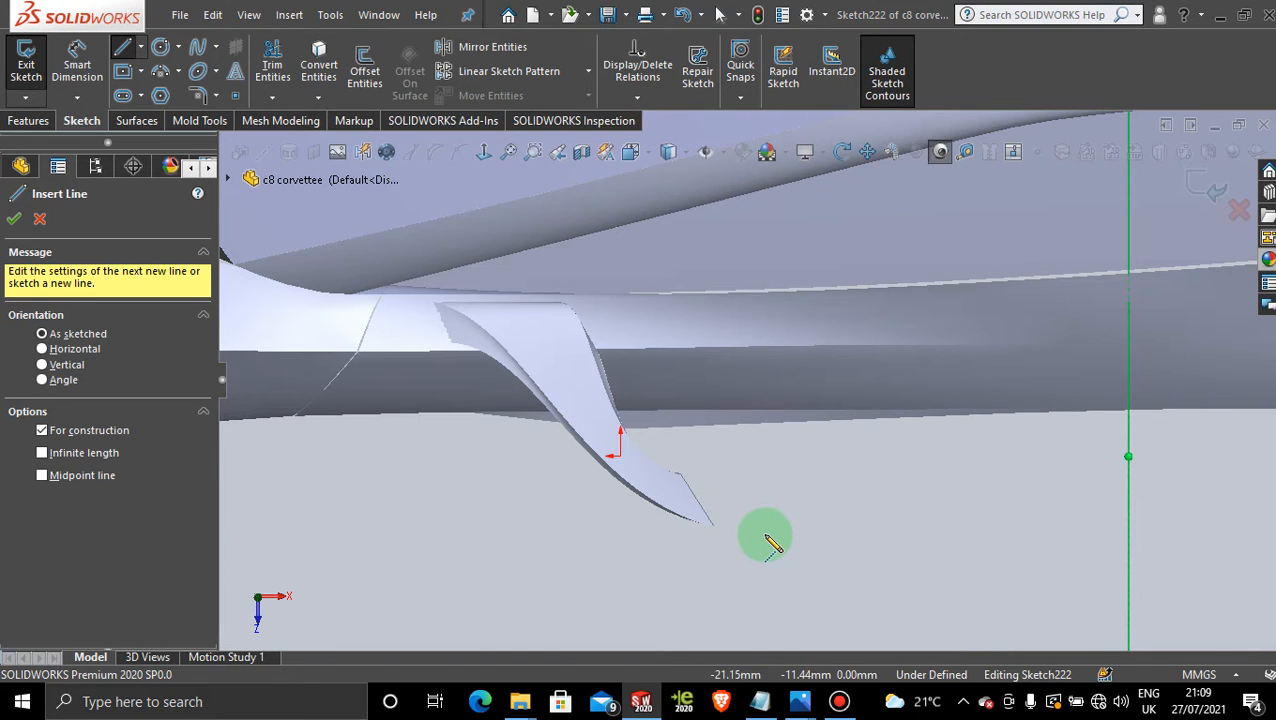
left_click_drag(779, 547, 701, 331)
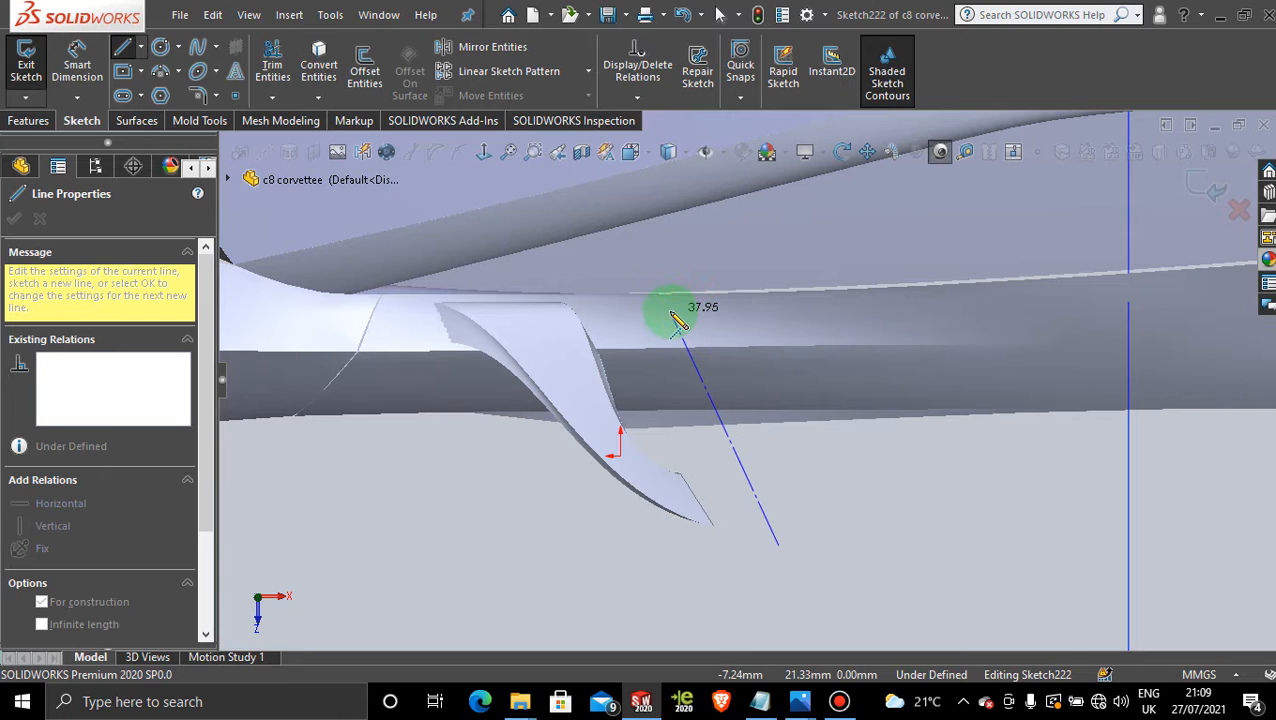
left_click_drag(672, 313, 670, 311)
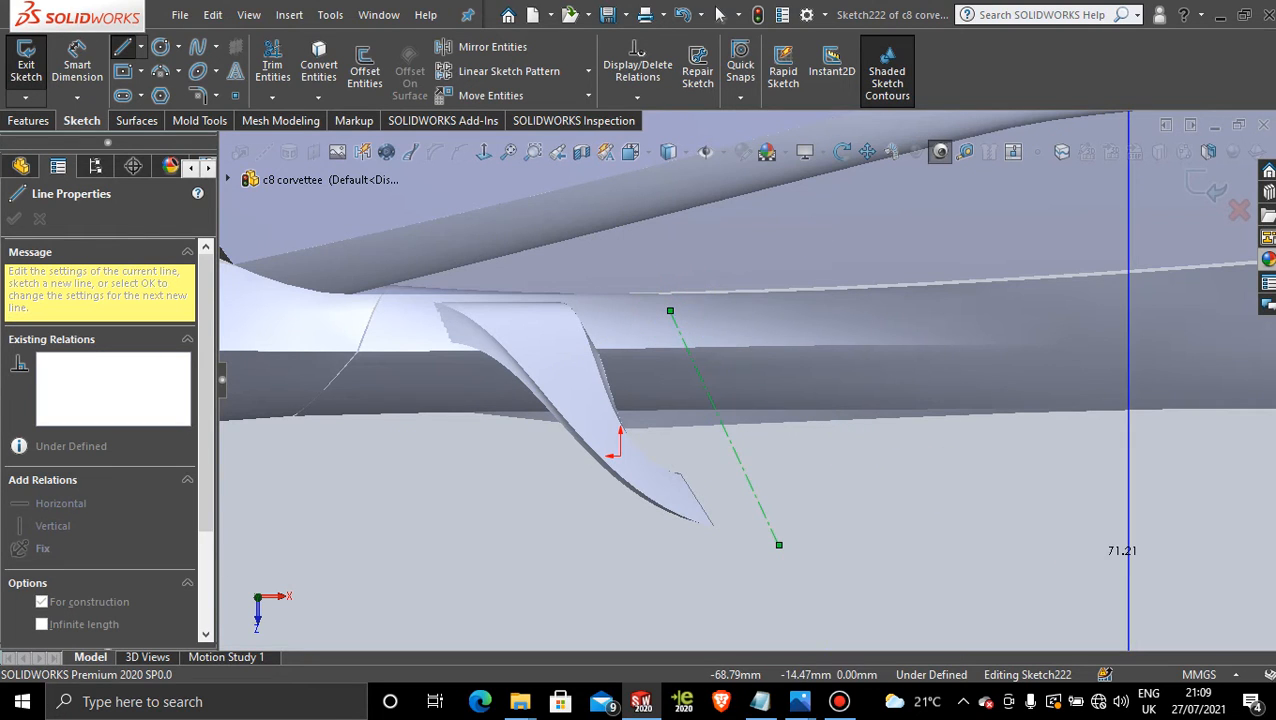
key("Escape")
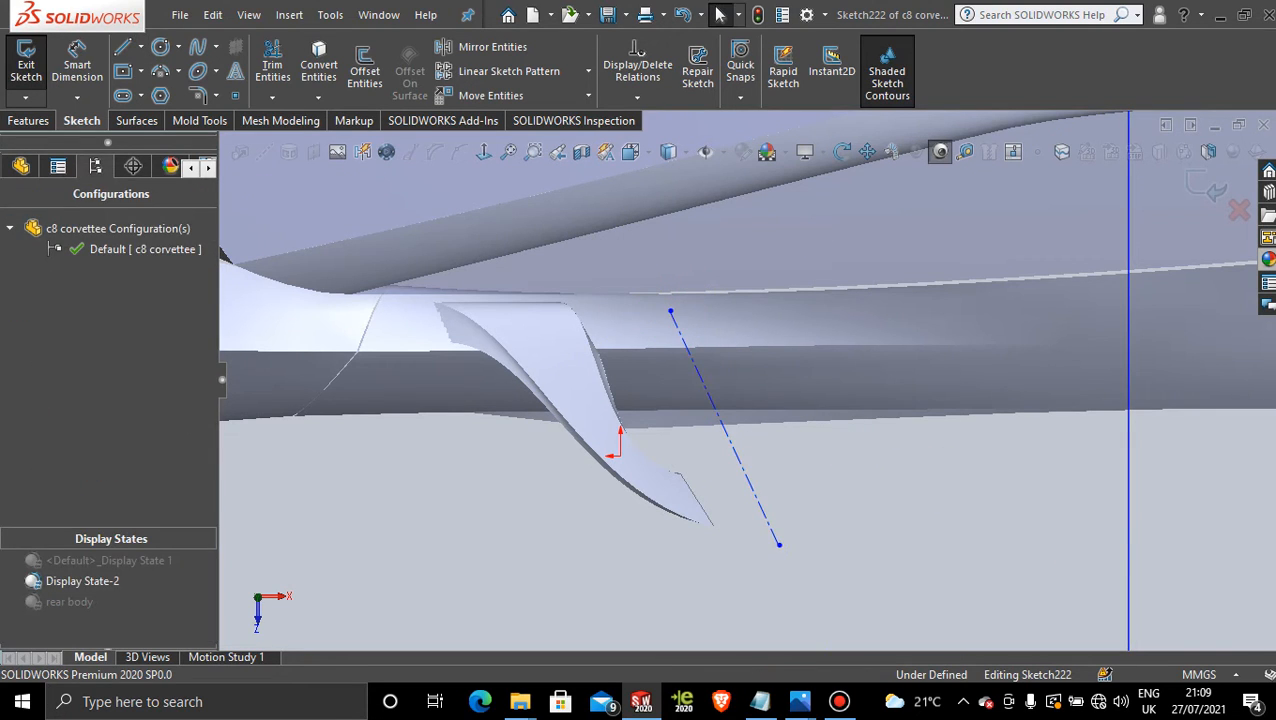
Sketch a two-point spline about 38 mm long from the mirror arm's outer tip to the rear corner of its base
scroll(839, 432, "up", 10)
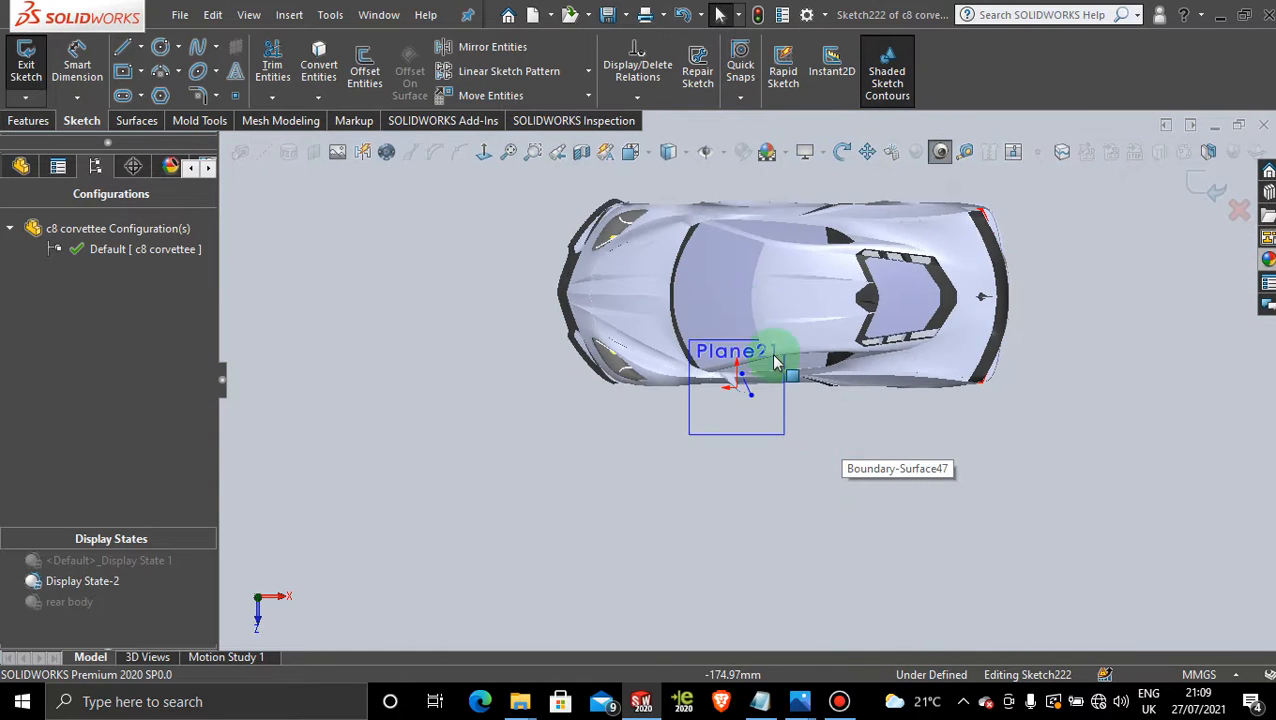
scroll(771, 274, "down", 6)
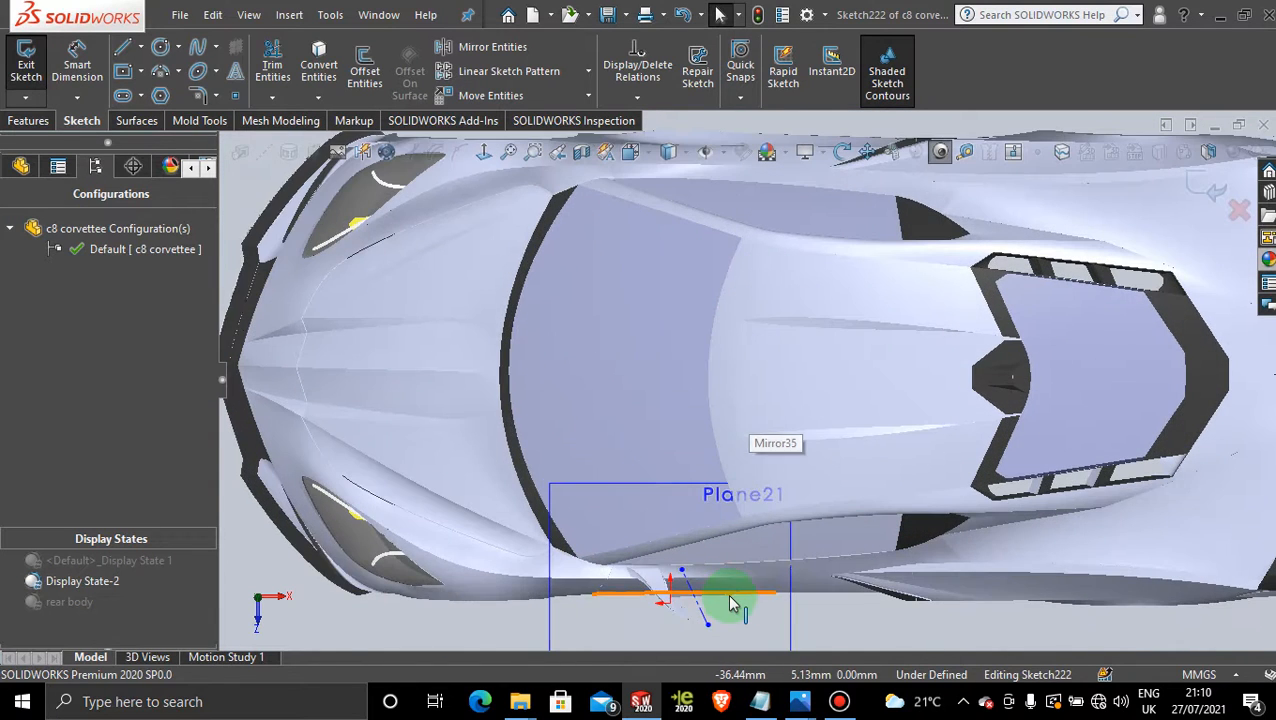
scroll(730, 603, "down", 5)
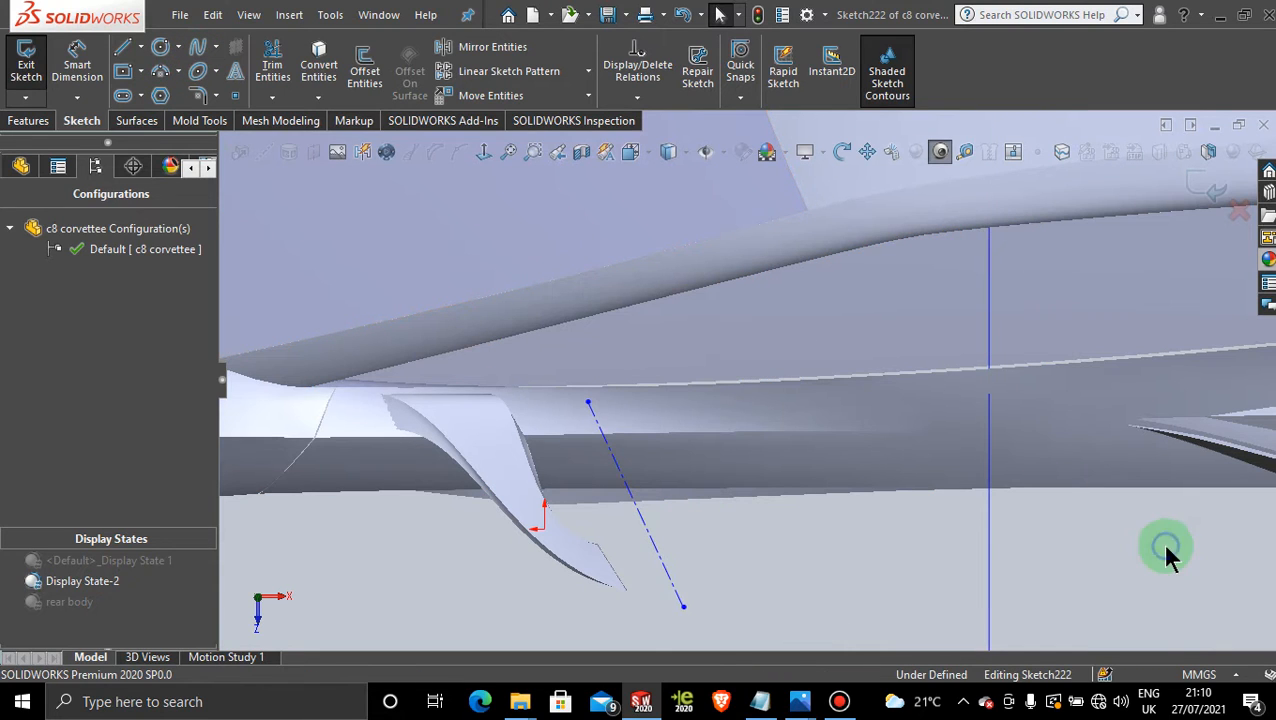
left_click(199, 52)
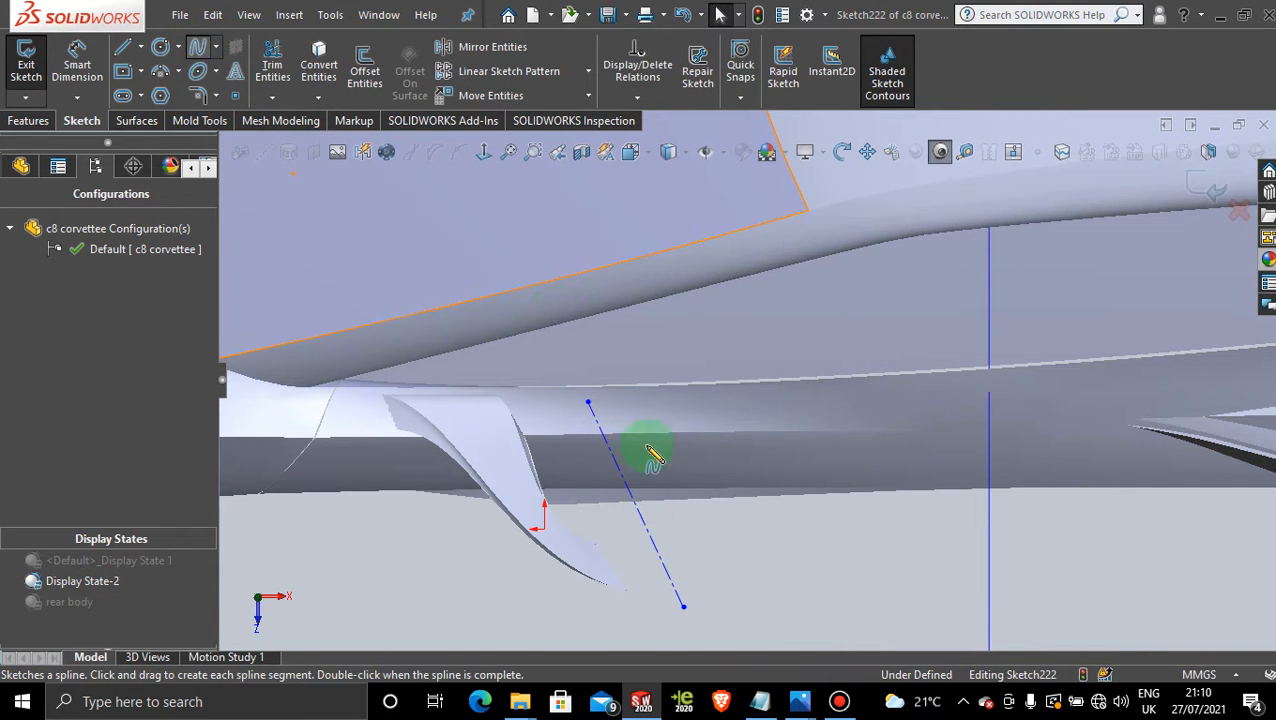
scroll(650, 598, "down", 3)
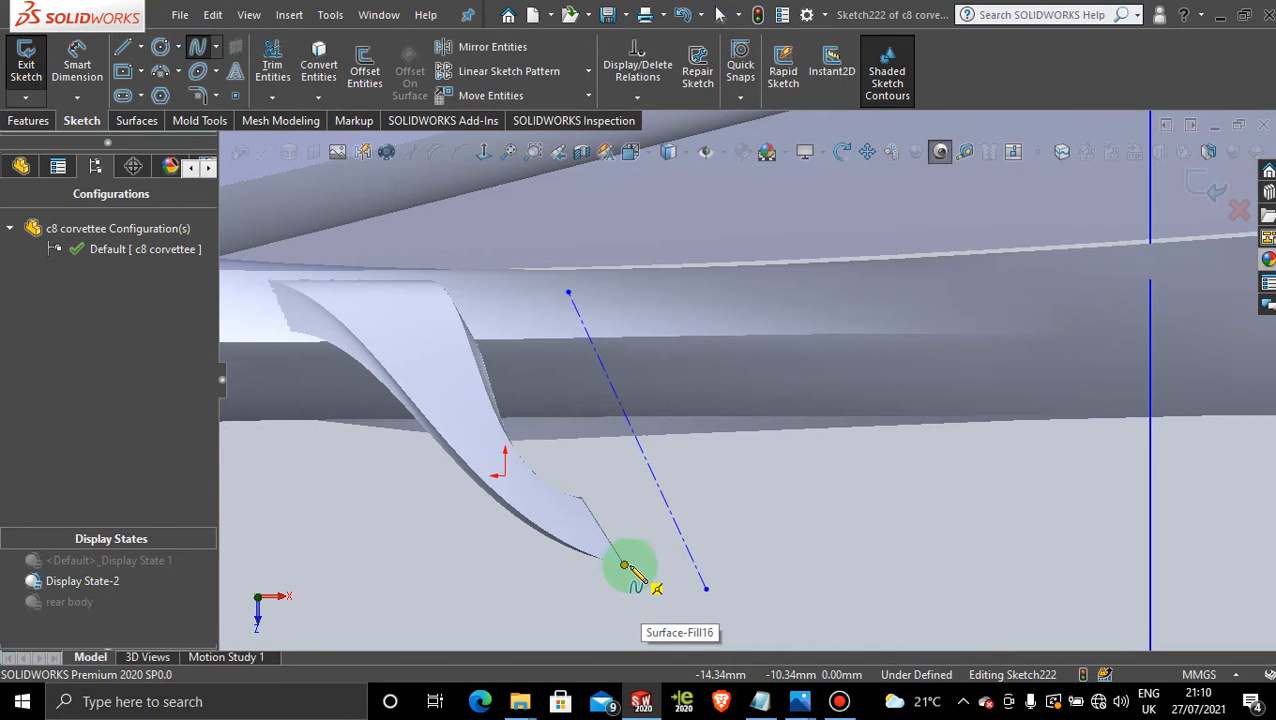
left_click(623, 567)
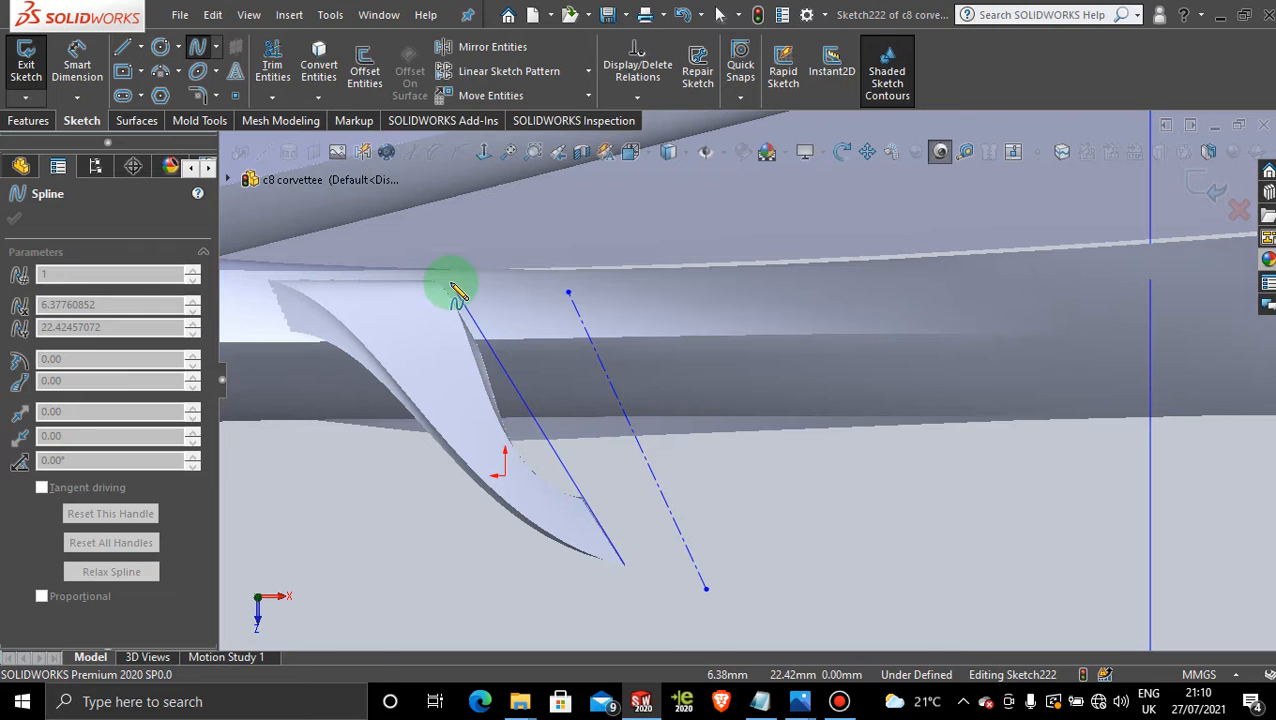
left_click(459, 290)
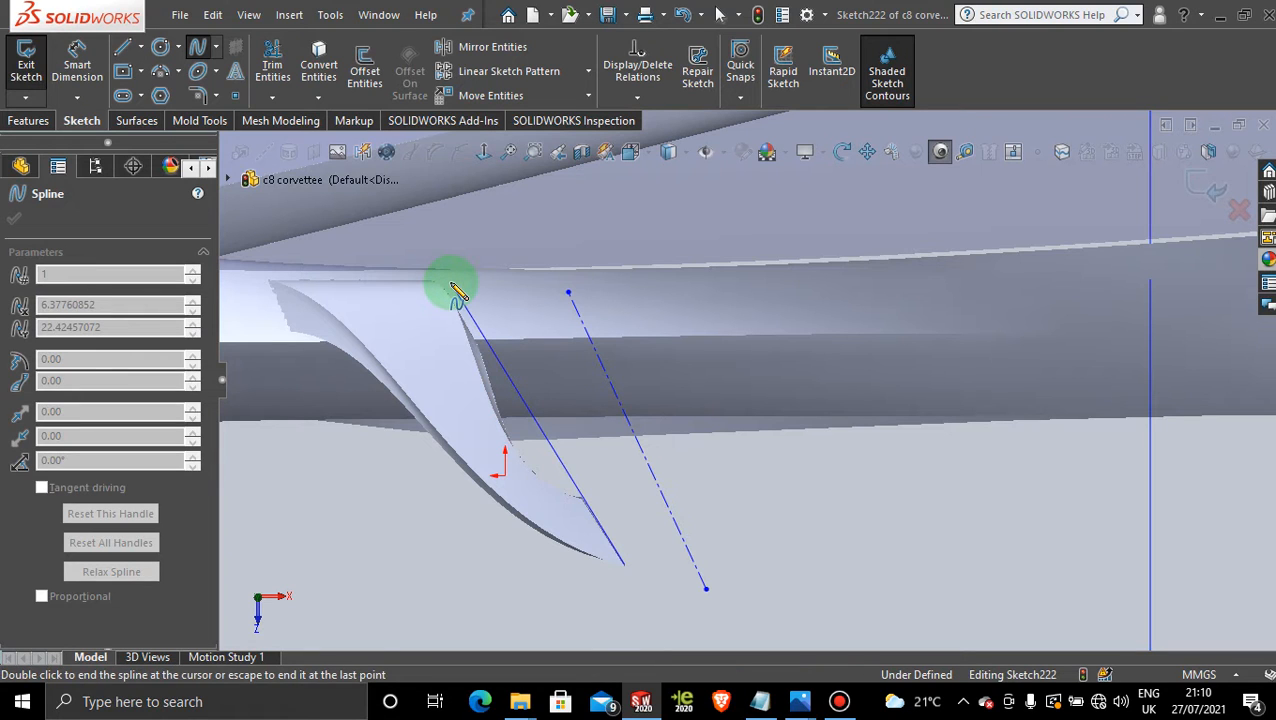
key("Escape")
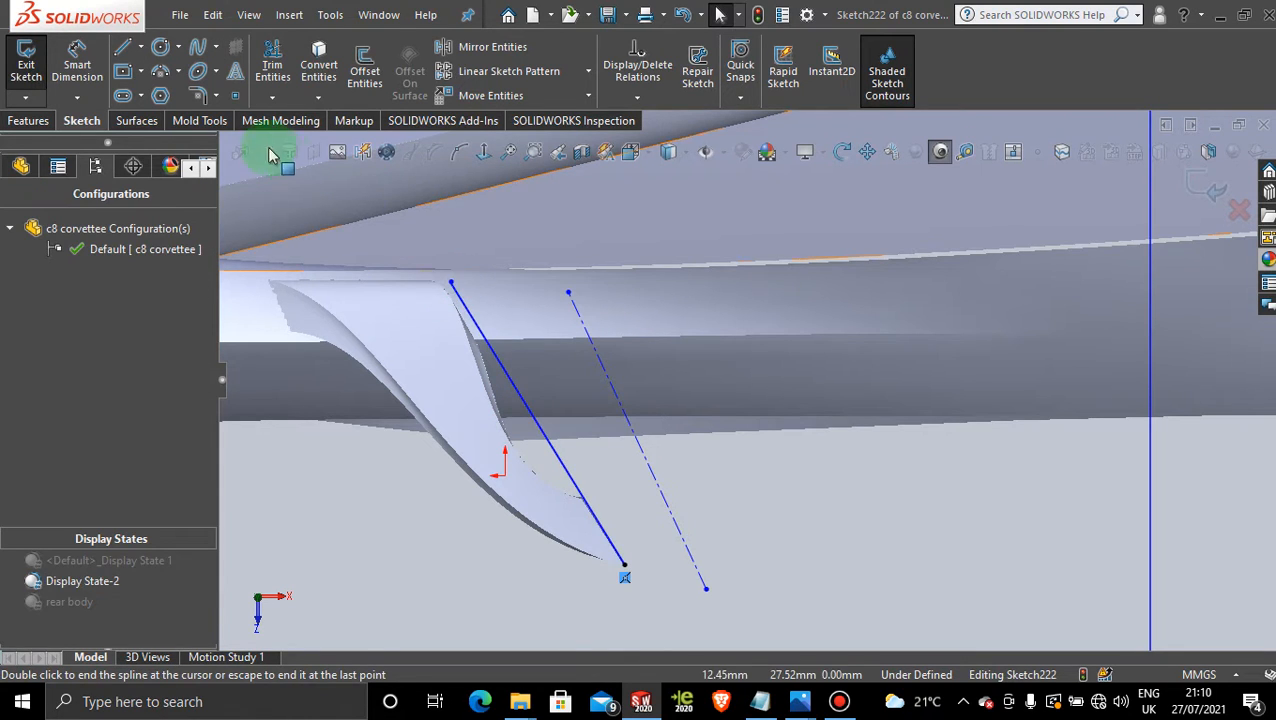
left_click(460, 153)
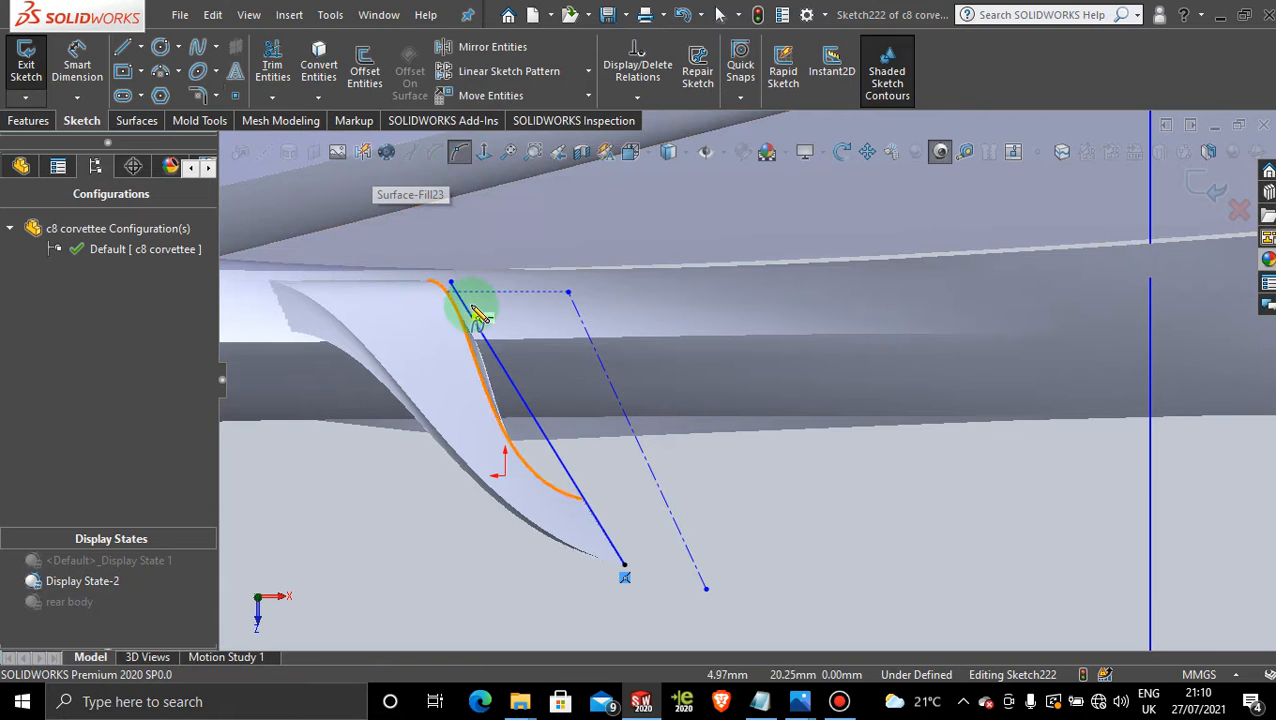
left_click(466, 309)
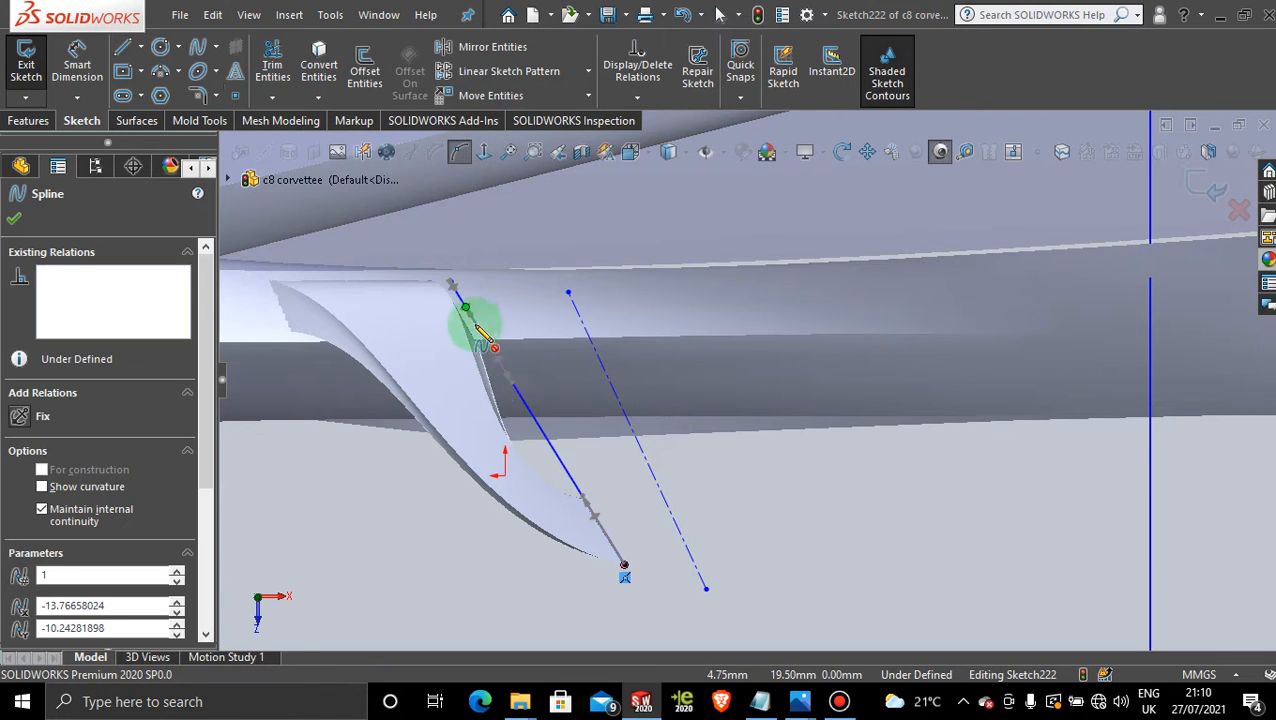
left_click(491, 352)
left_click(536, 413)
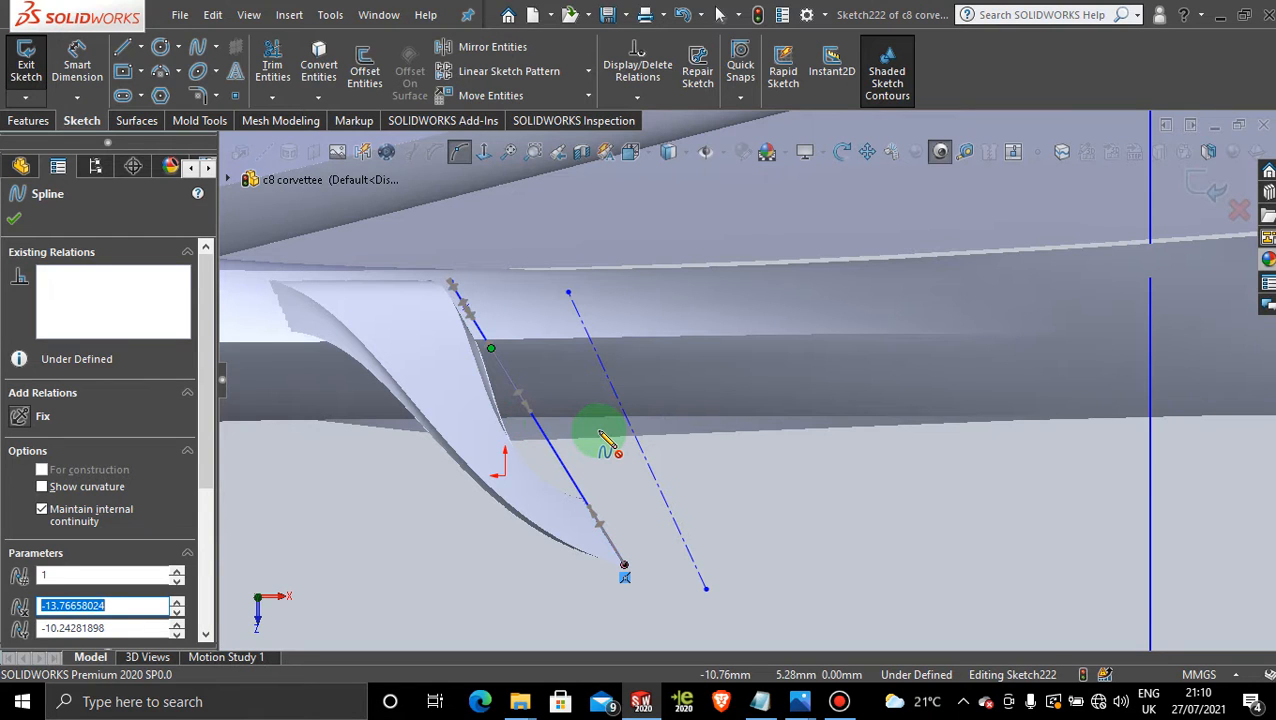
key("Escape")
key("Escape")
key("Escape")
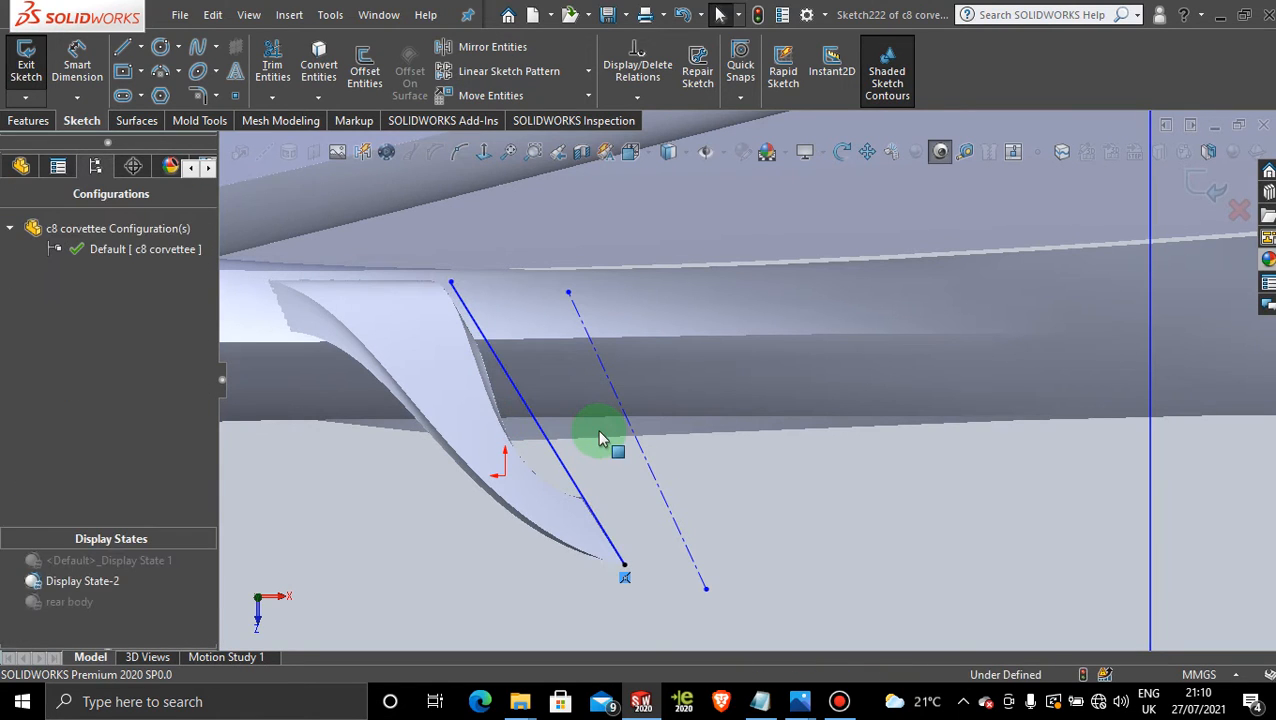
Bow the spline forward with its end tangent handles, making the tangent at the door end horizontal, so it bulges past the arm's front edge
left_click(549, 450)
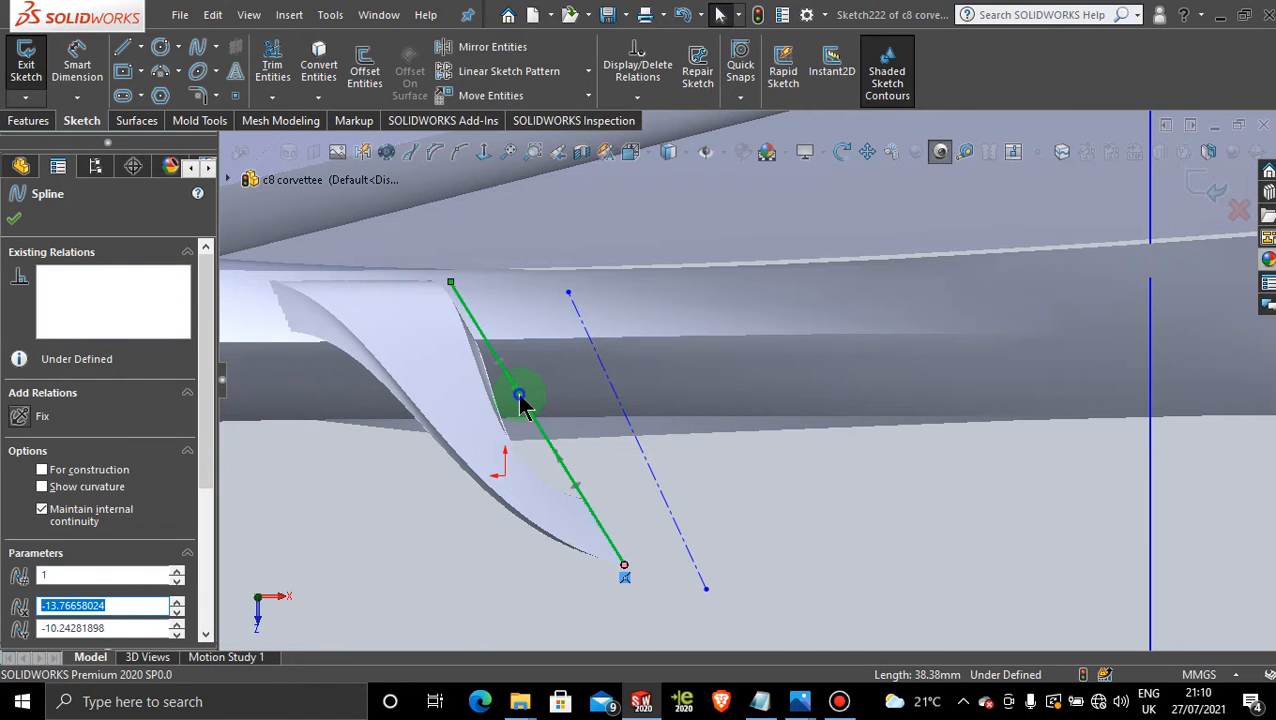
left_click_drag(517, 393, 236, 334)
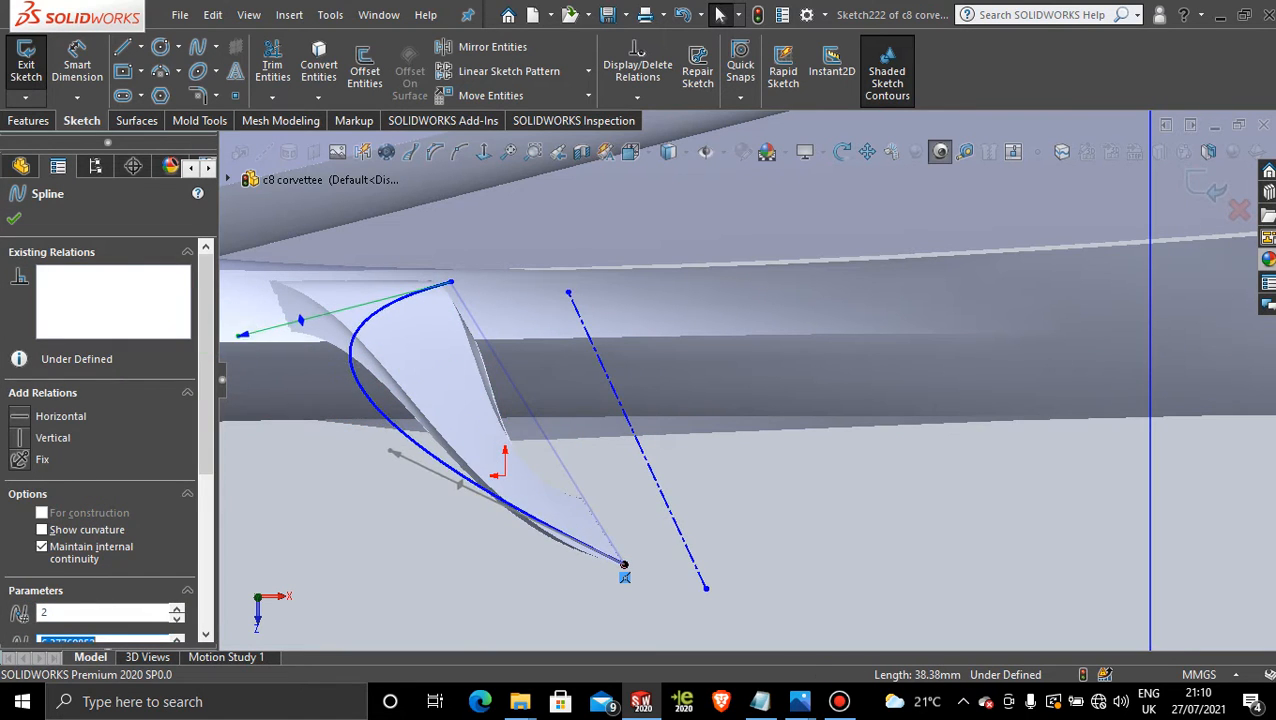
left_click_drag(390, 451, 333, 490)
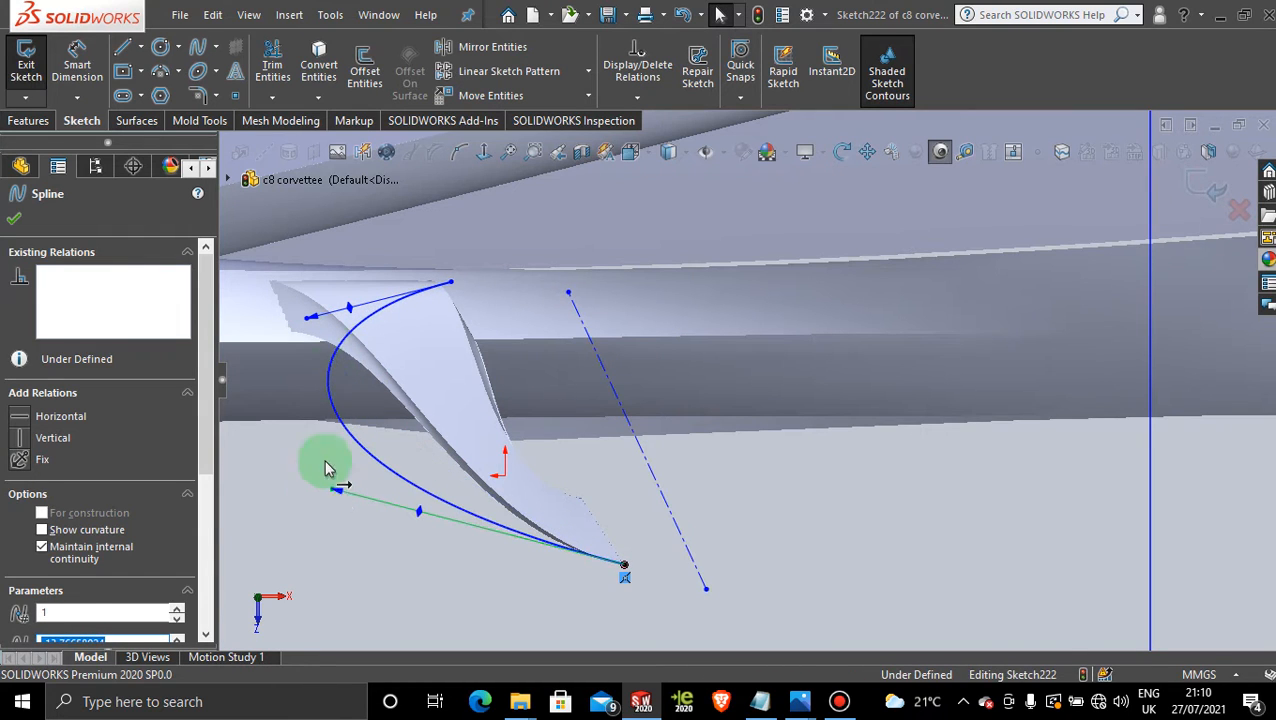
left_click_drag(301, 321, 242, 282)
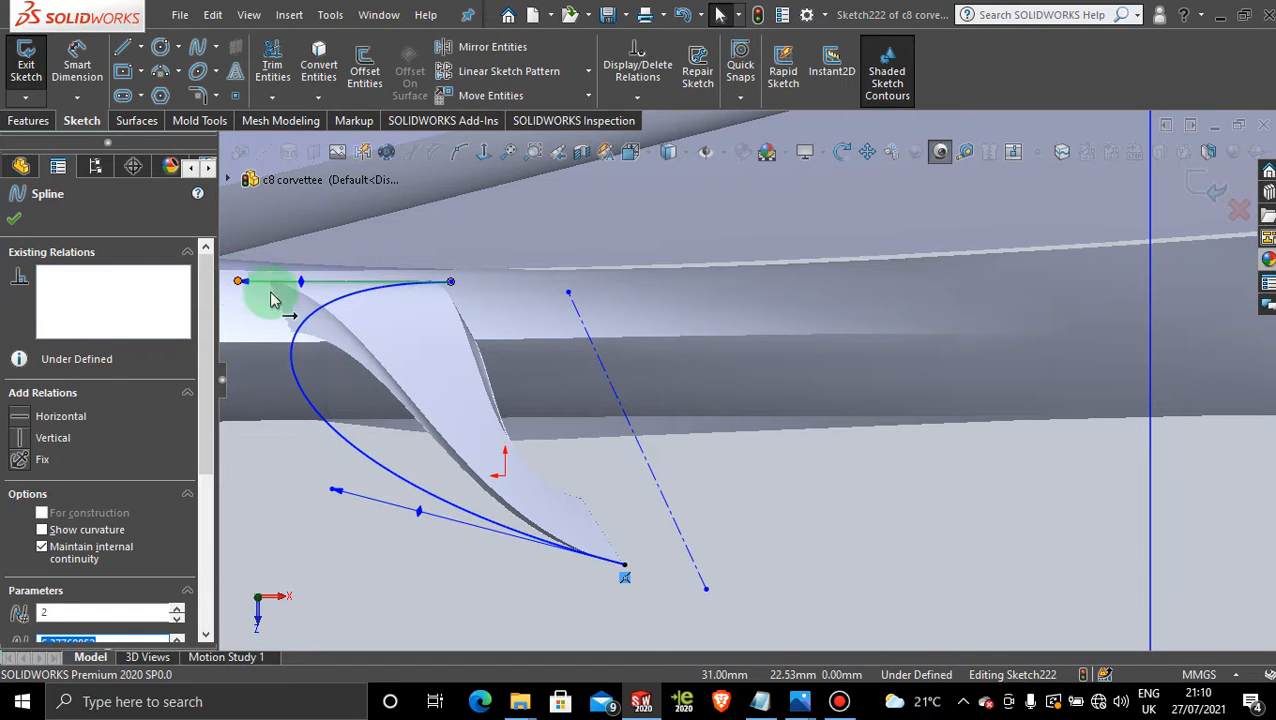
Insert four spline points along the bowed spline, two around the forward bulge and two on the stretch toward the arm tip
middle_click_drag(570, 457, 487, 421)
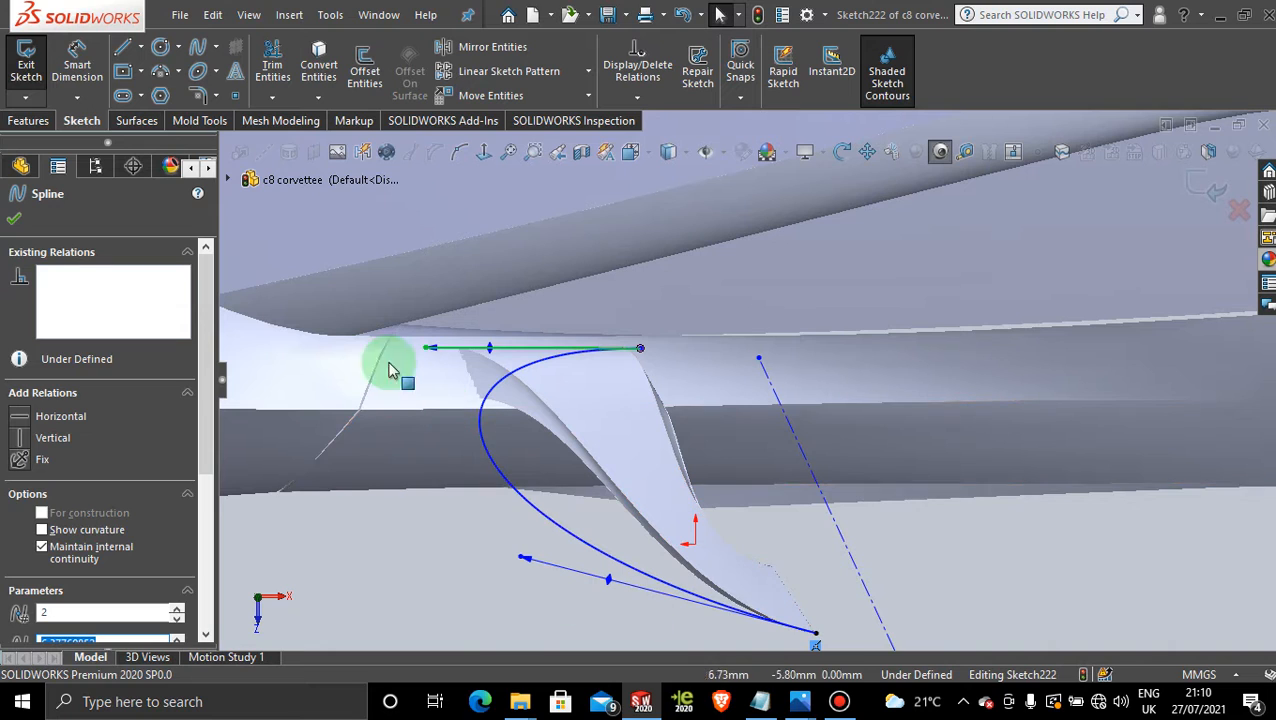
left_click(459, 151)
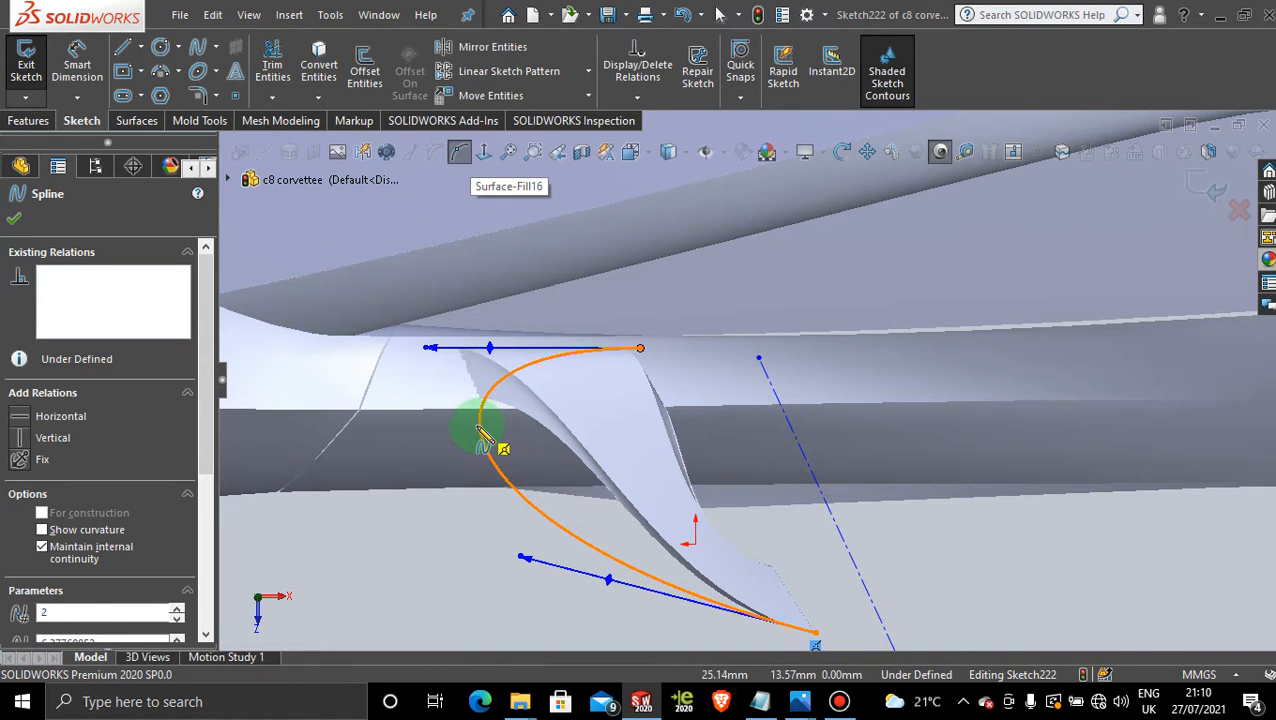
left_click(483, 438)
left_click(514, 371)
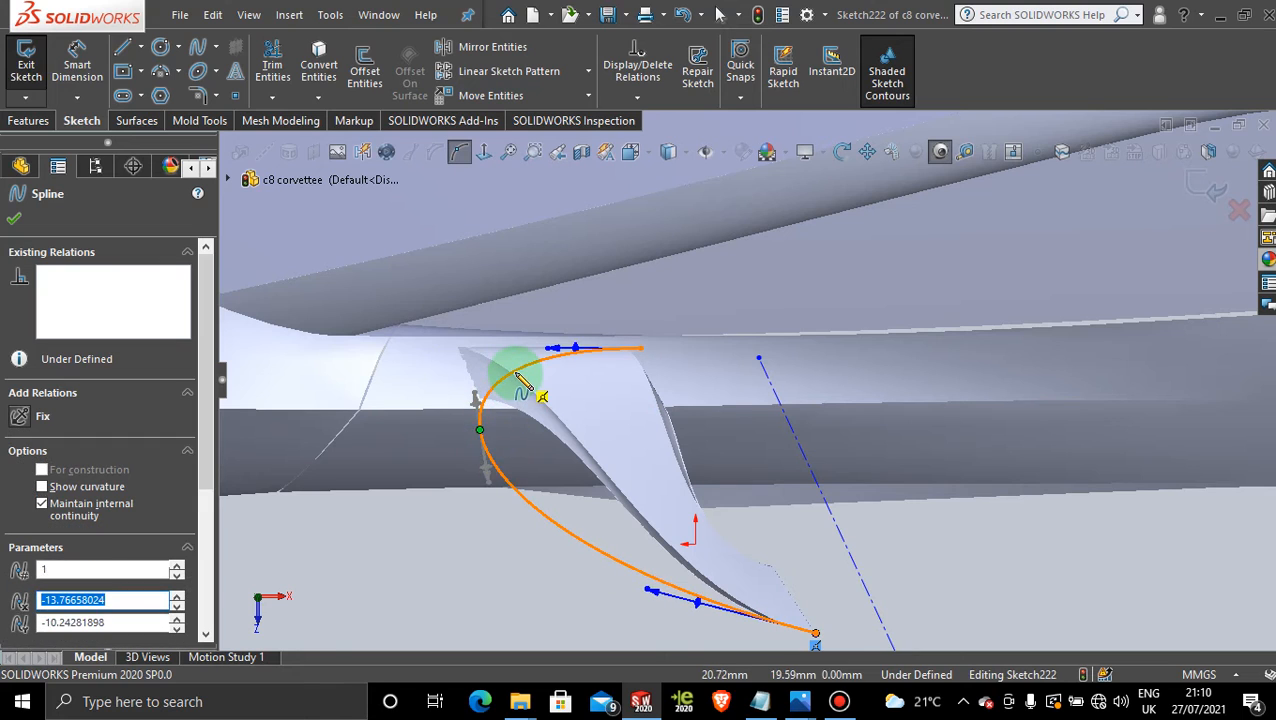
left_click(540, 513)
left_click(625, 565)
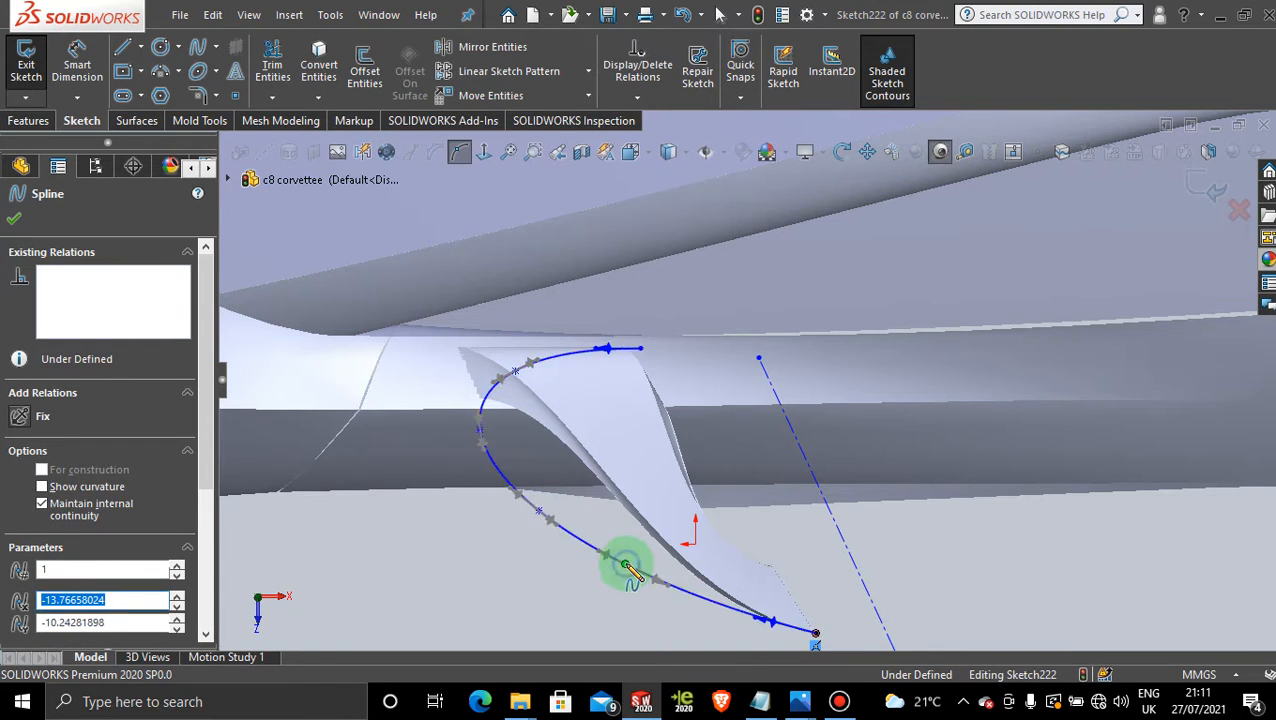
left_click(464, 158)
left_click(441, 590)
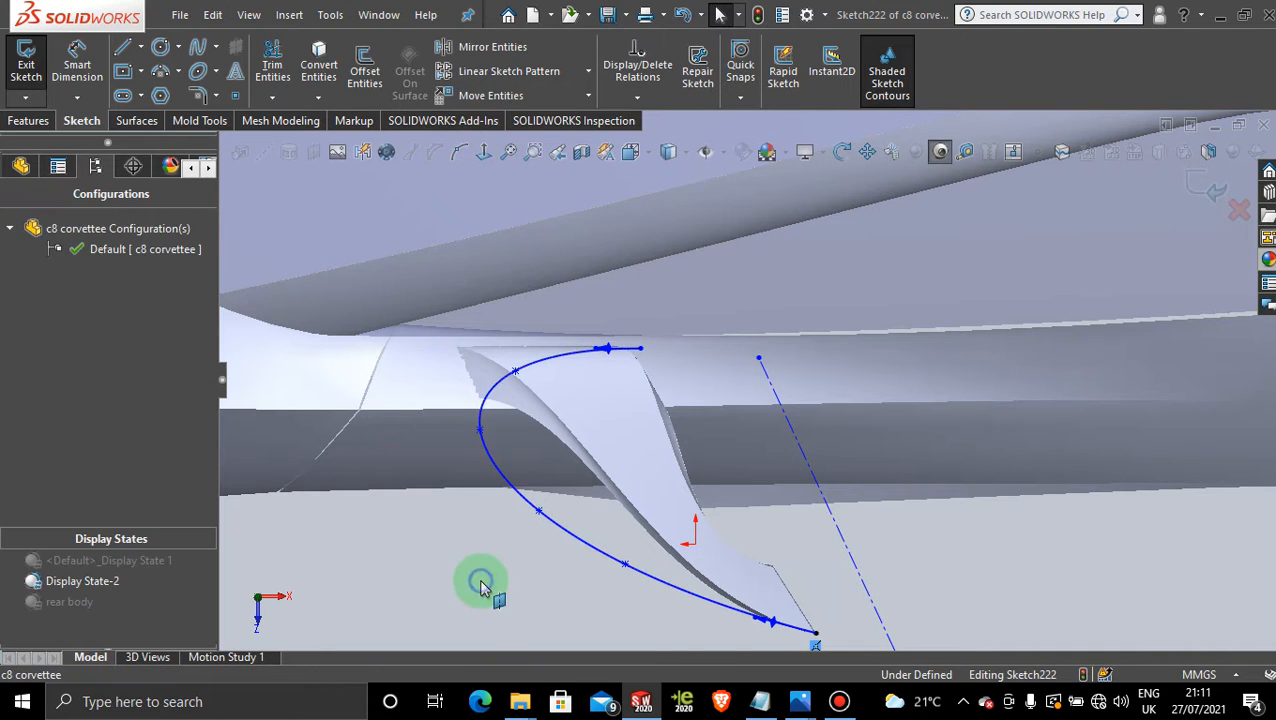
Show the spline's control polygon and move its vertices to sharpen the front corner and pull the outer edge closer to the mirror arm
left_click(521, 505)
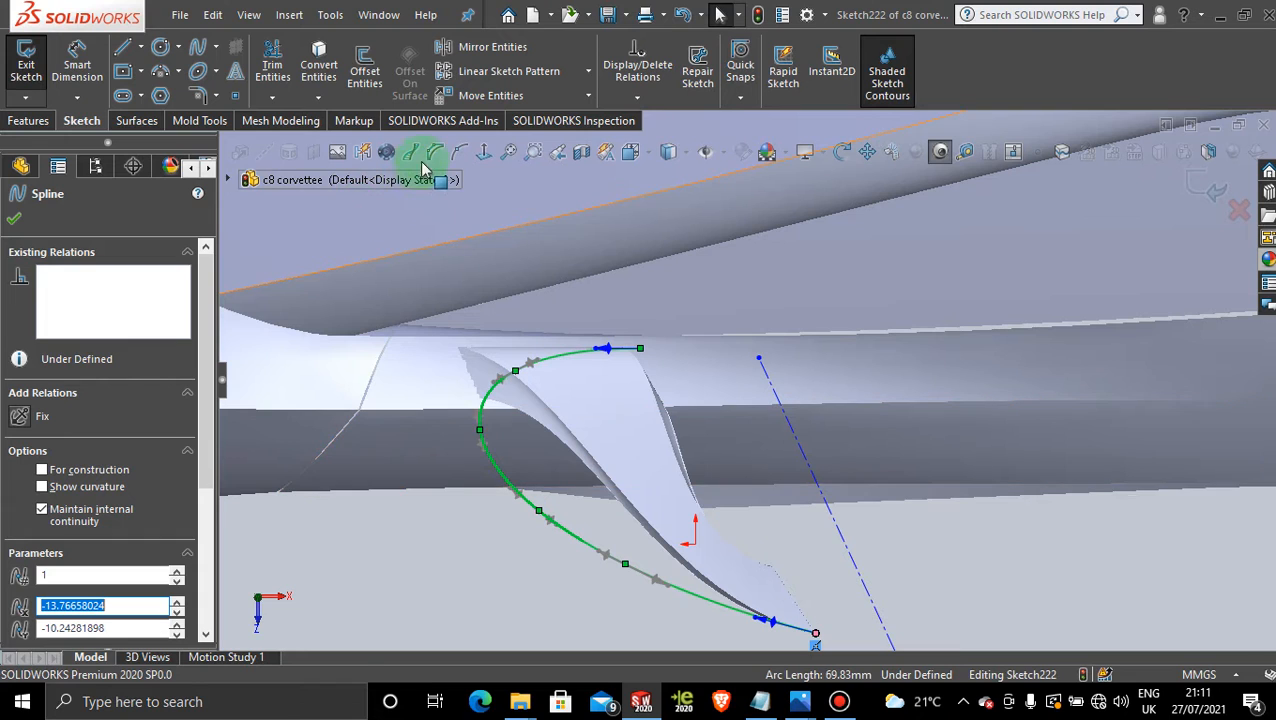
left_click(435, 155)
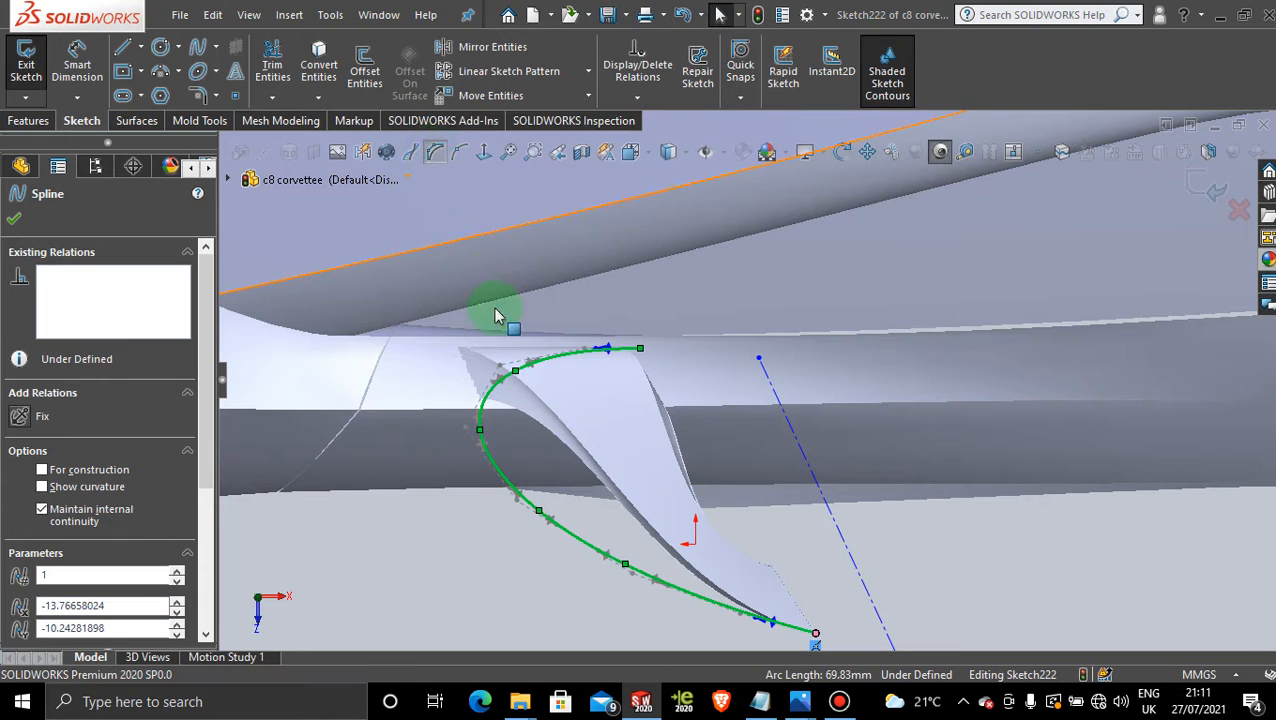
left_click(505, 369)
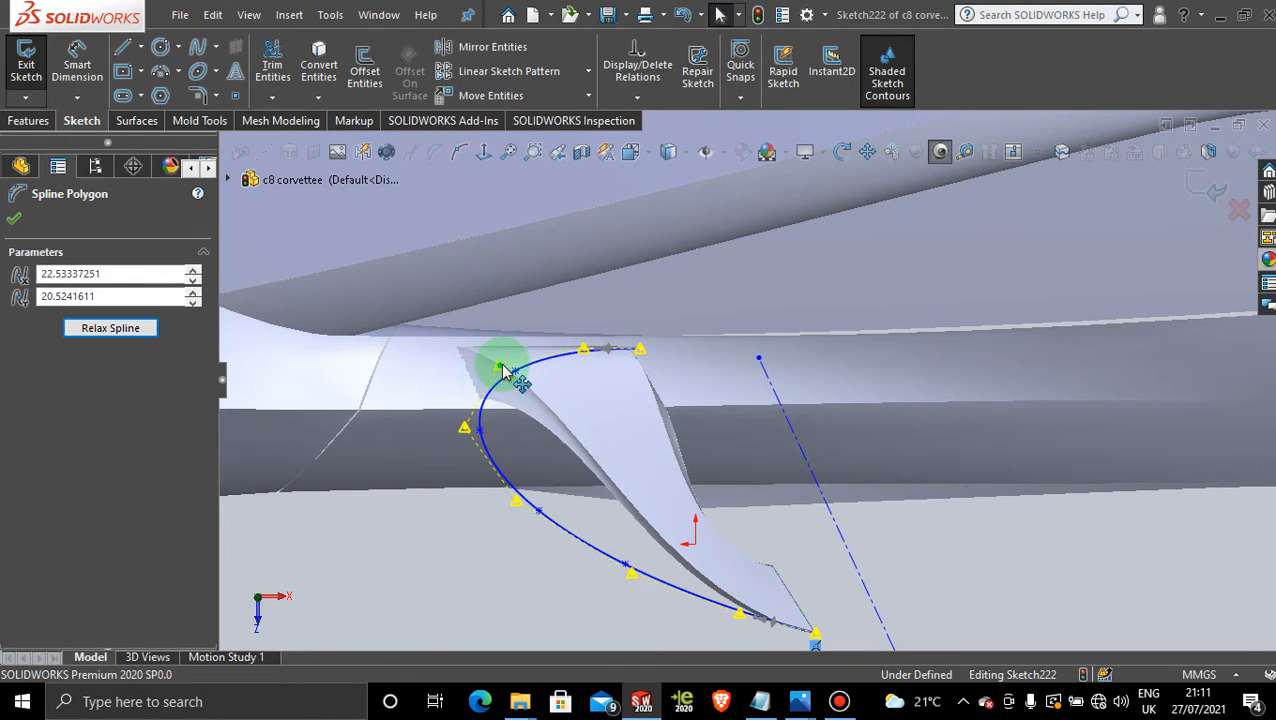
left_click_drag(505, 369, 469, 352)
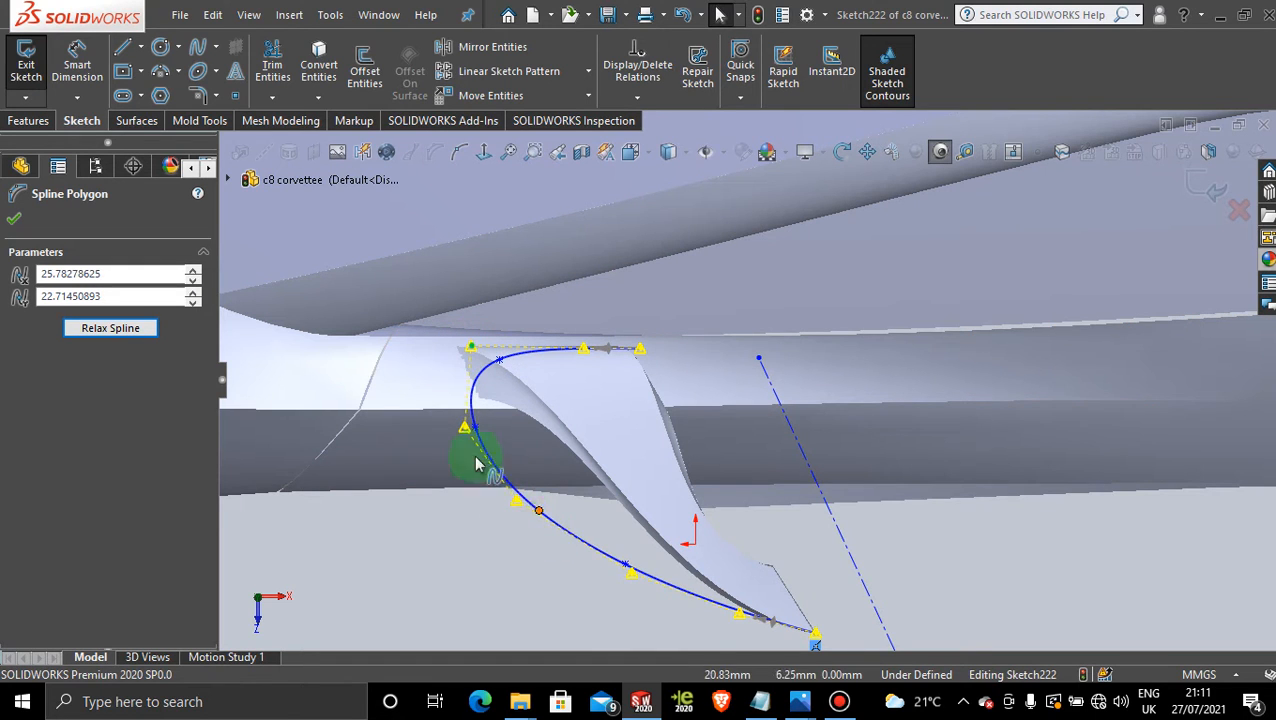
mouse_move(464, 430)
left_mouse_down()
mouse_move(490, 476)
mouse_move(476, 410)
left_mouse_up()
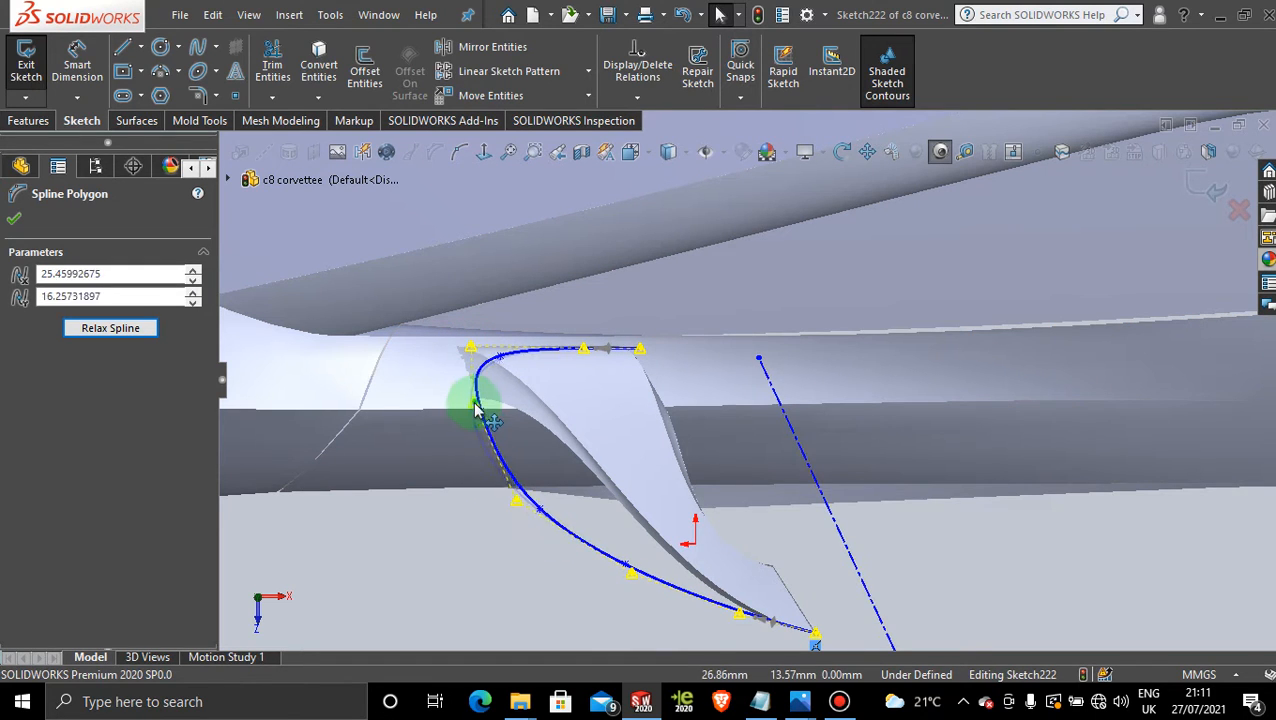
left_click_drag(515, 500, 601, 533)
mouse_move(553, 492)
left_mouse_down()
mouse_move(515, 427)
mouse_move(556, 507)
mouse_move(535, 494)
left_mouse_up()
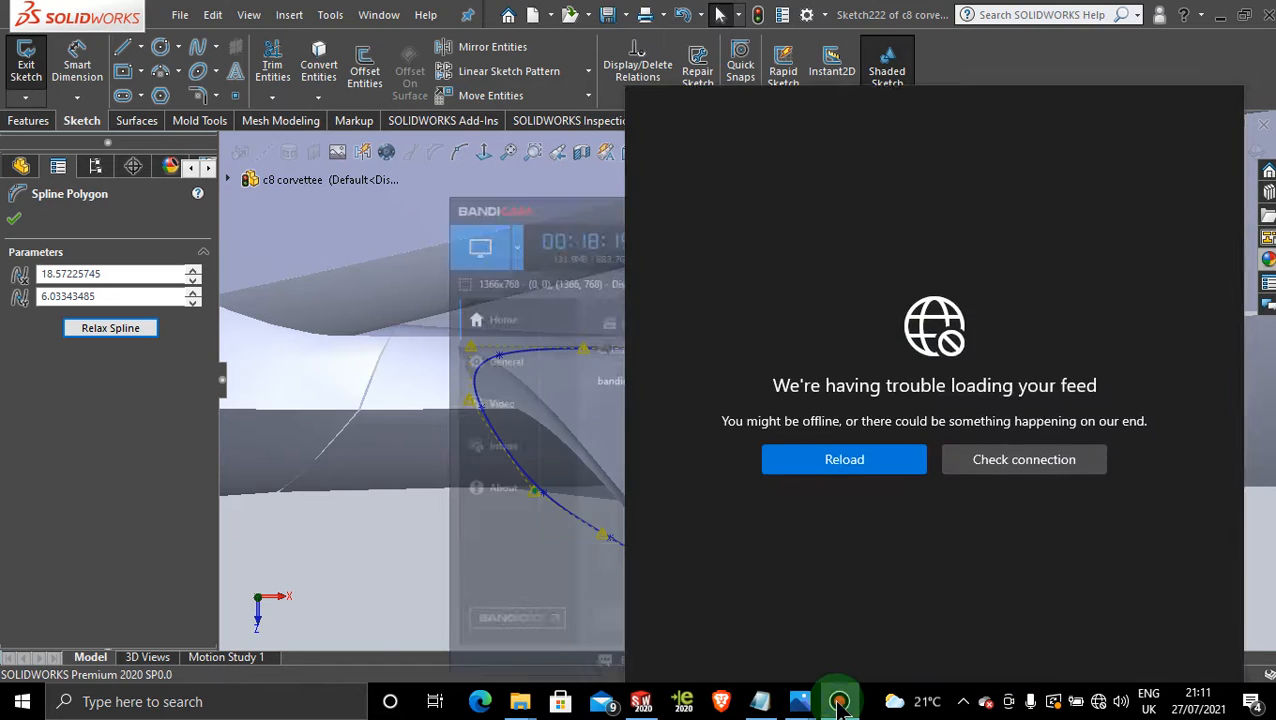
left_click(839, 701)
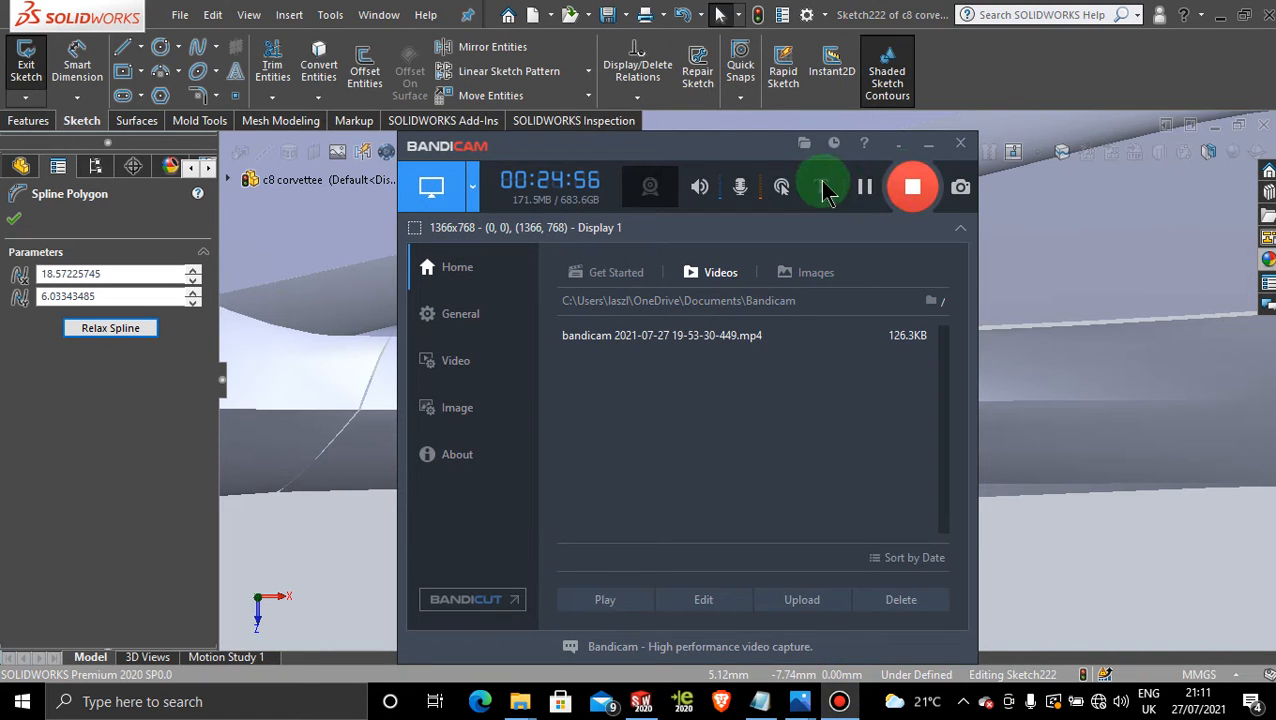
left_click(929, 144)
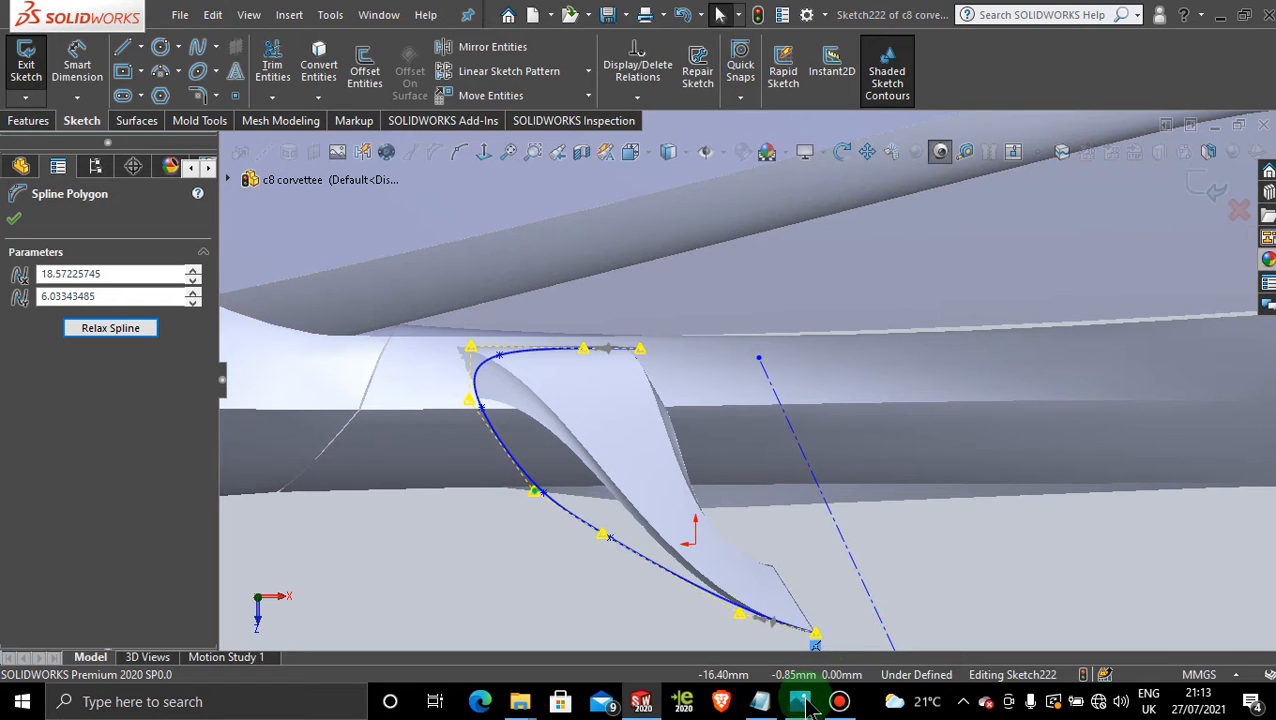
Check the top-view mirror photo and move the spline's outer control vertices away from the arm, making the curve fuller near its tip
mouse_move(806, 705)
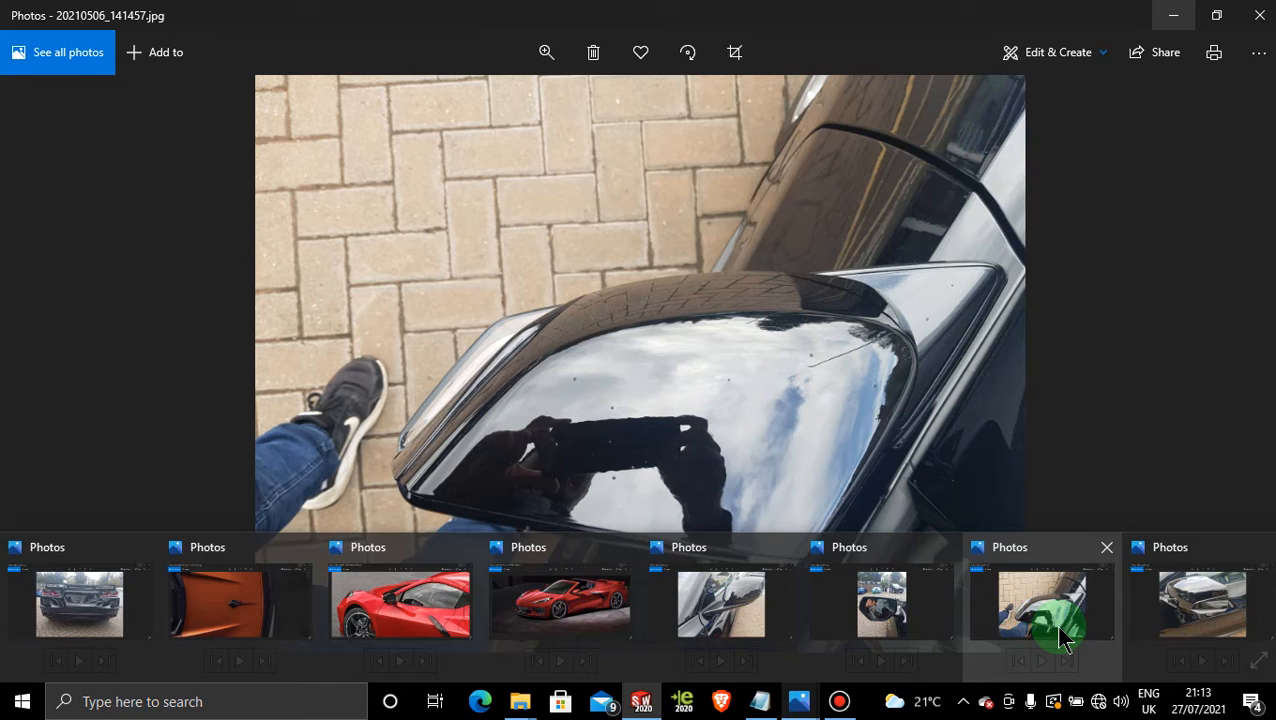
left_click(1062, 635)
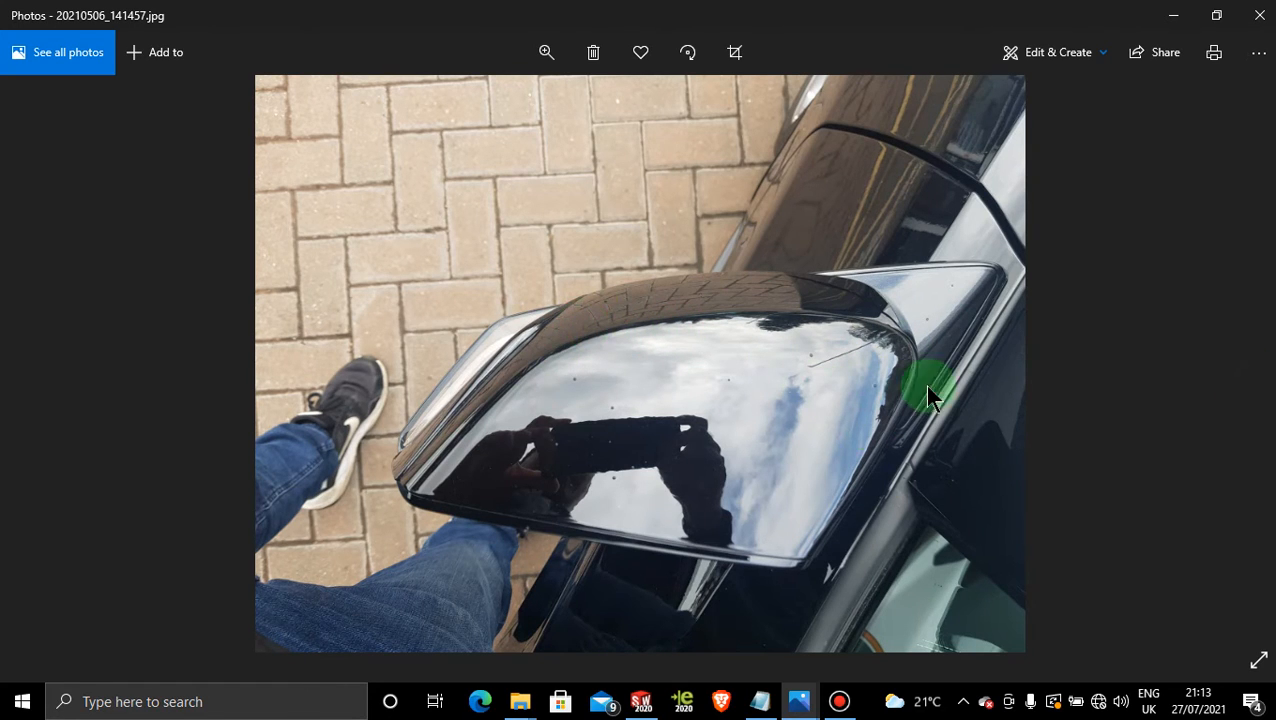
left_click(1172, 15)
left_click_drag(736, 613, 657, 612)
left_click_drag(630, 566, 572, 541)
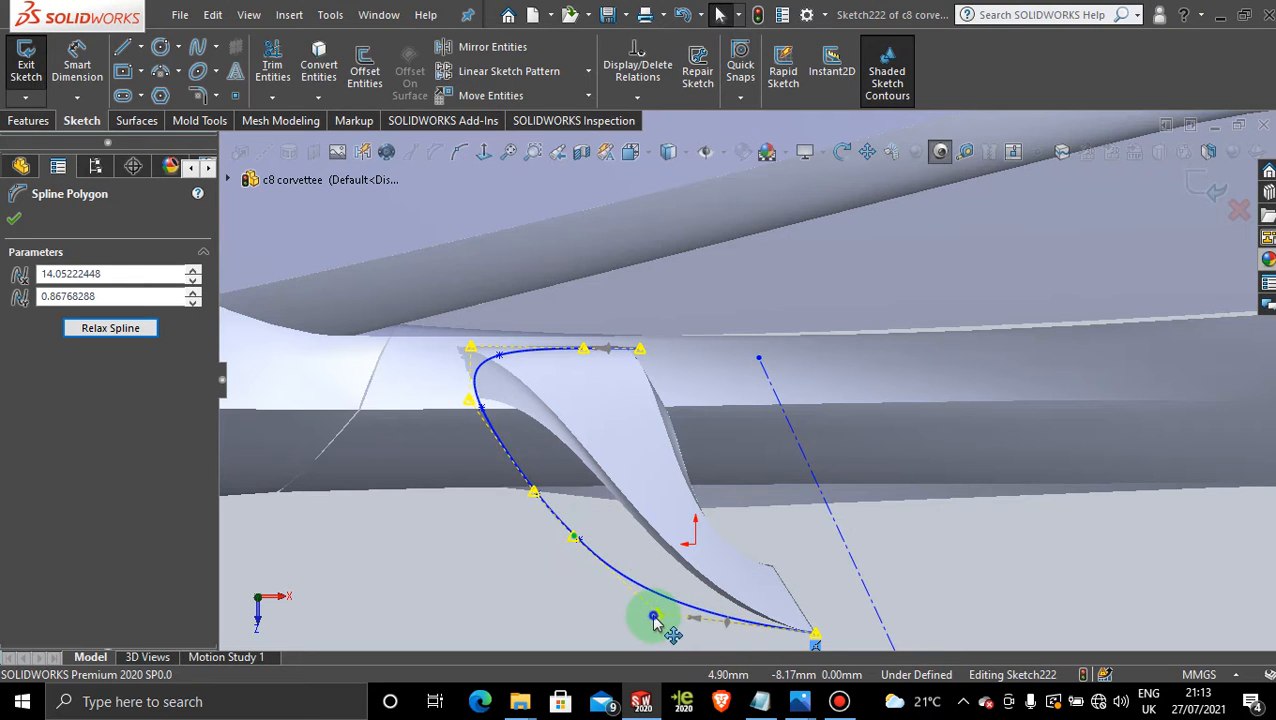
left_click_drag(656, 613, 532, 502)
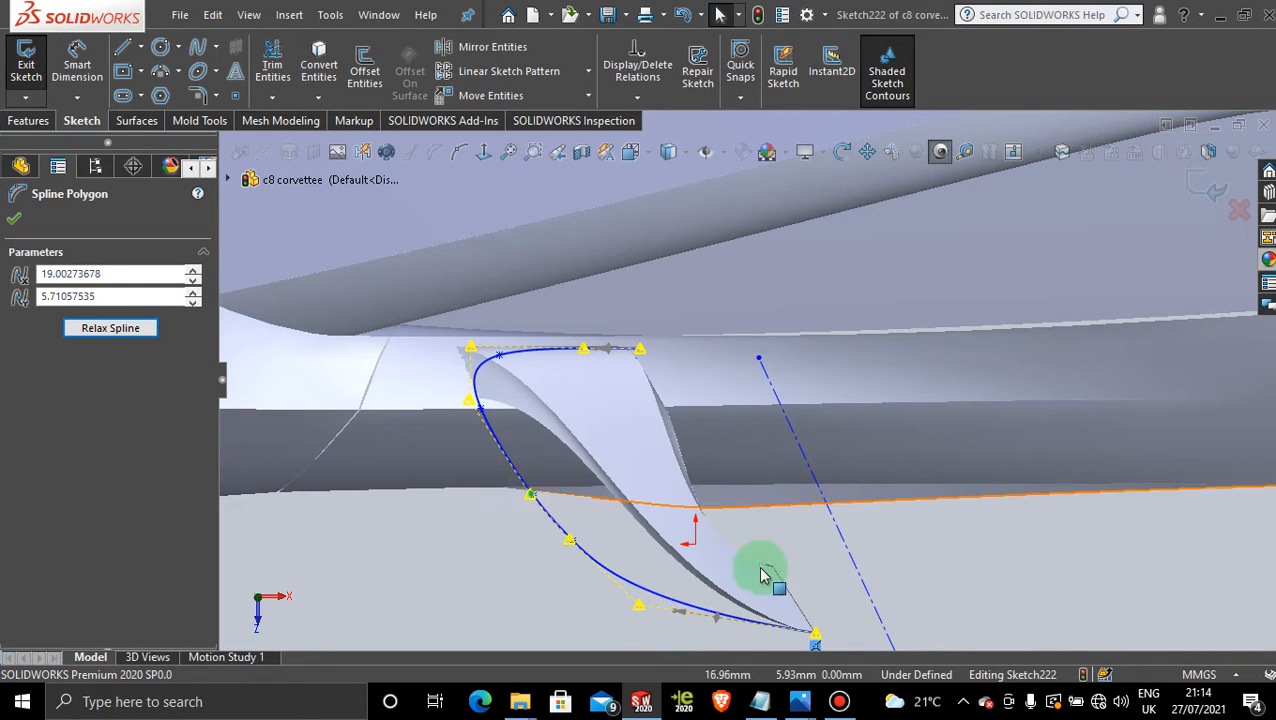
scroll(641, 507, "up", 3)
scroll(688, 393, "down", 3)
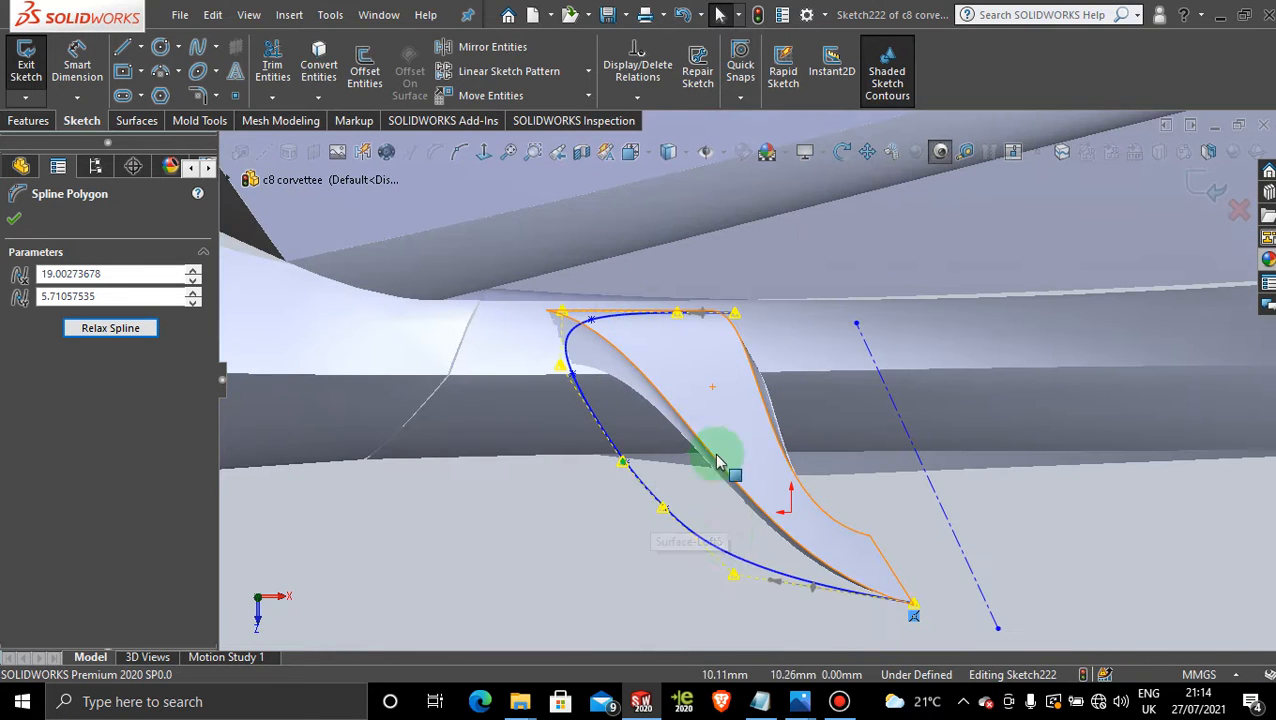
Fine-tune the spline's control vertices near the arm tip, at the front corner and midway along the outer edge
left_click_drag(731, 576, 735, 578)
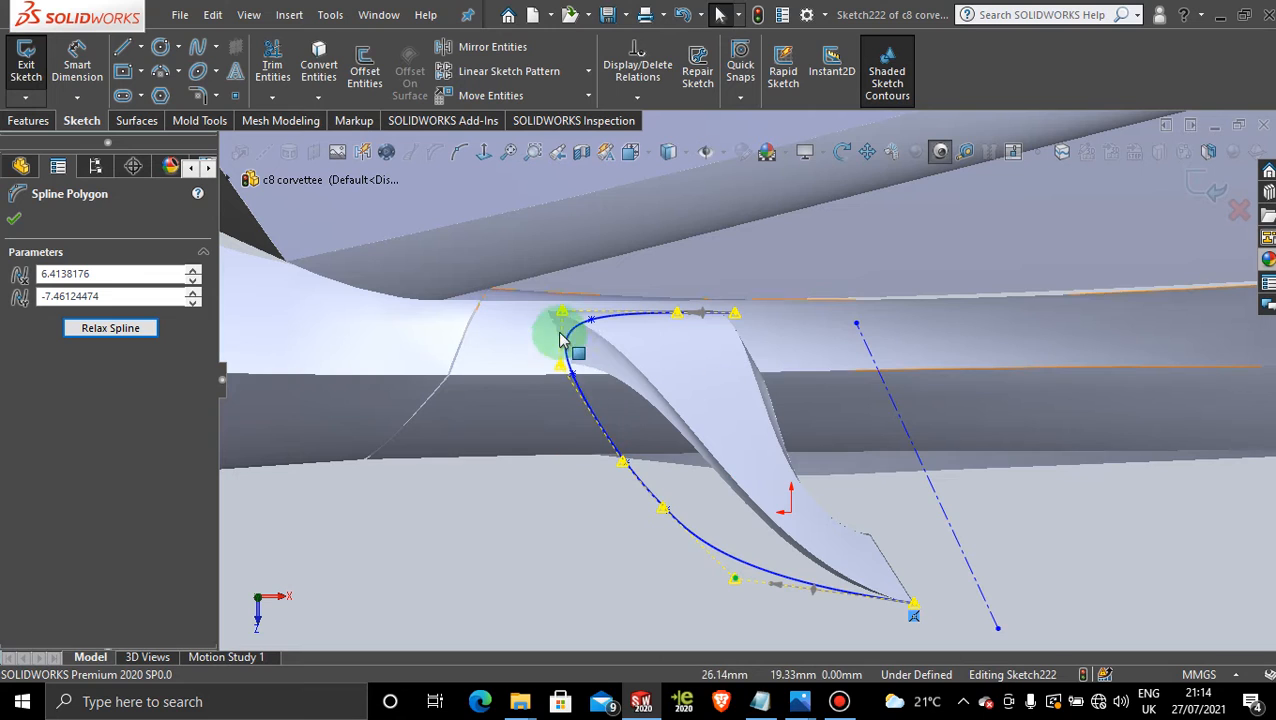
left_click_drag(561, 315, 559, 320)
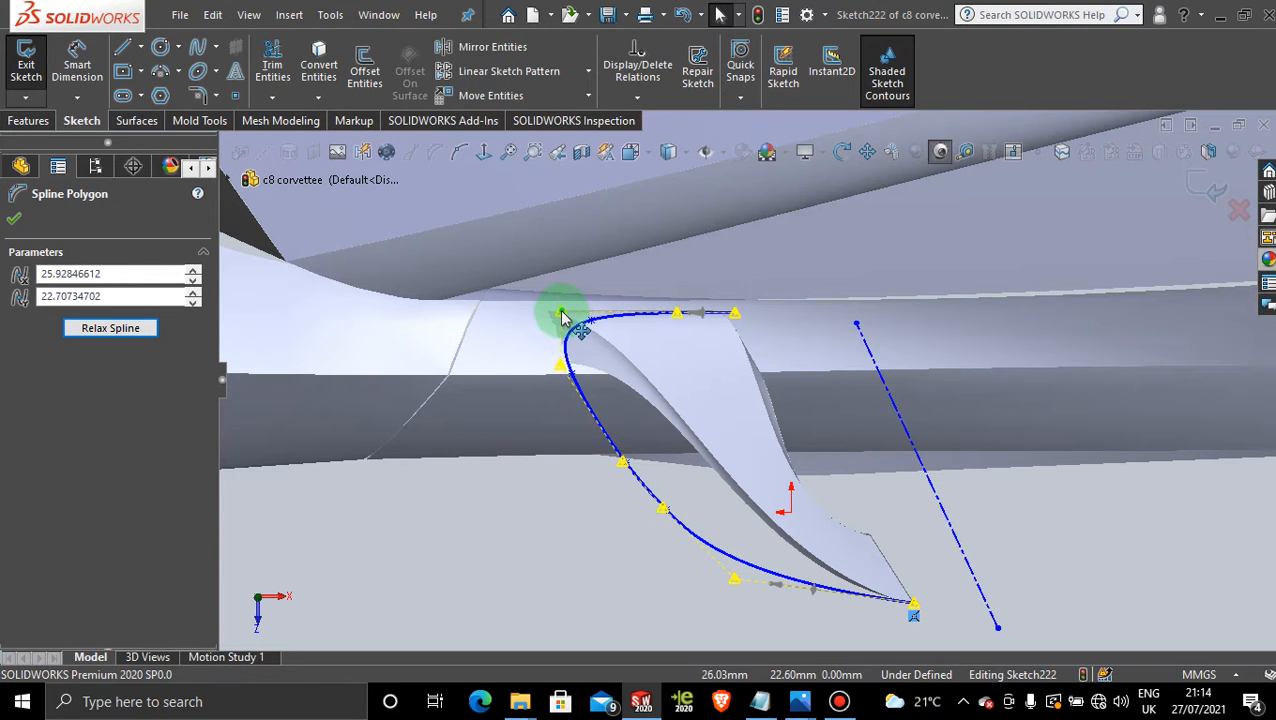
left_click_drag(562, 312, 562, 309)
left_click_drag(624, 470, 617, 463)
left_click_drag(661, 509, 655, 513)
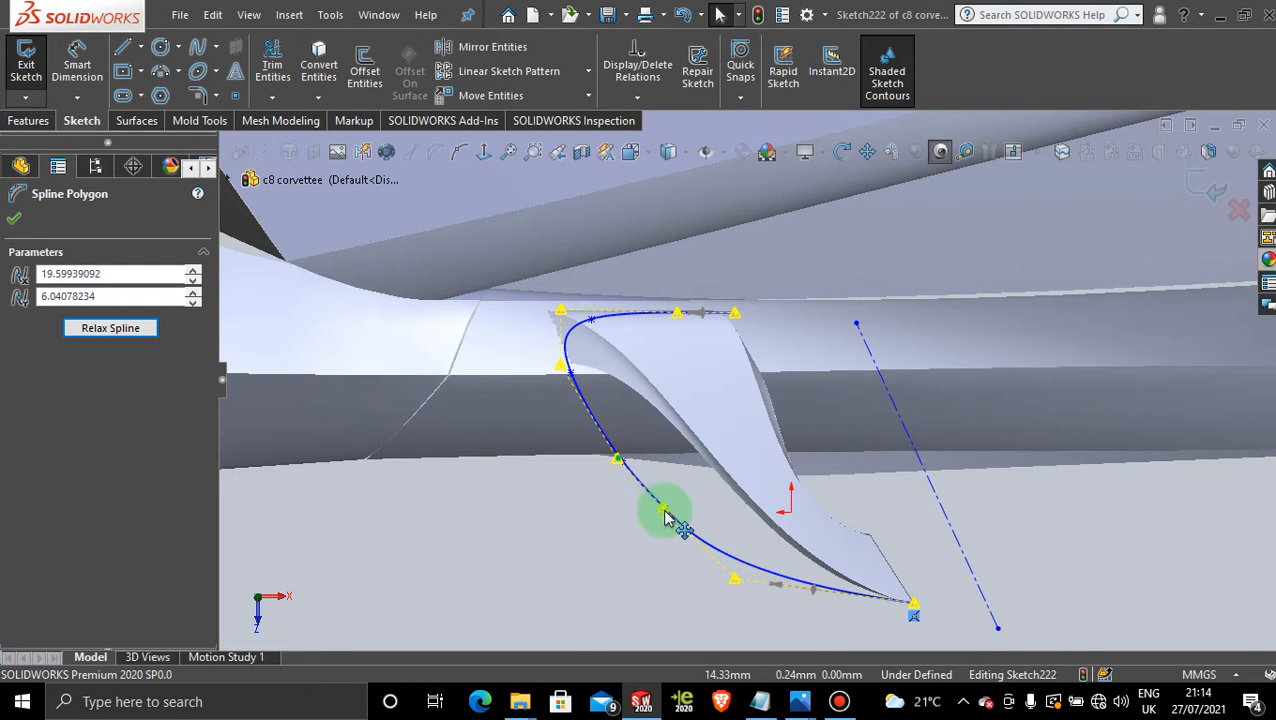
left_click(665, 514)
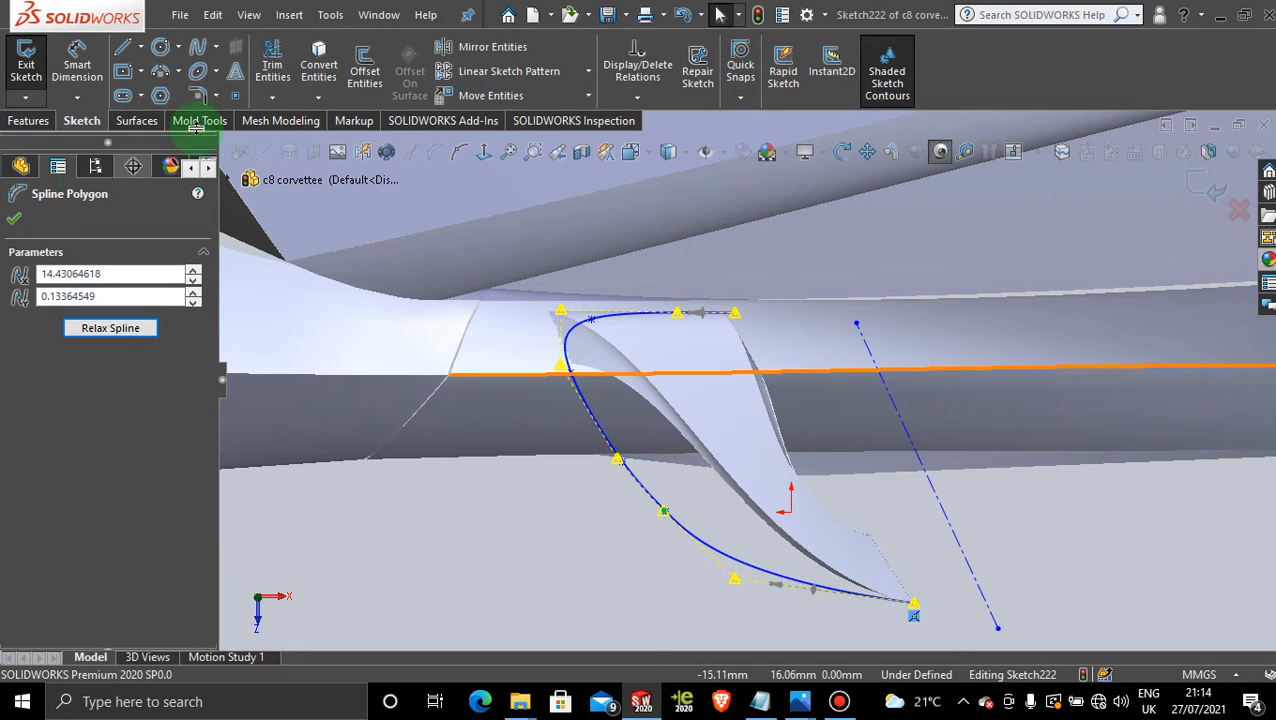
Close the mirror profile with a straight line about 39 mm long between the spline's door end and the arm tip
left_click(121, 49)
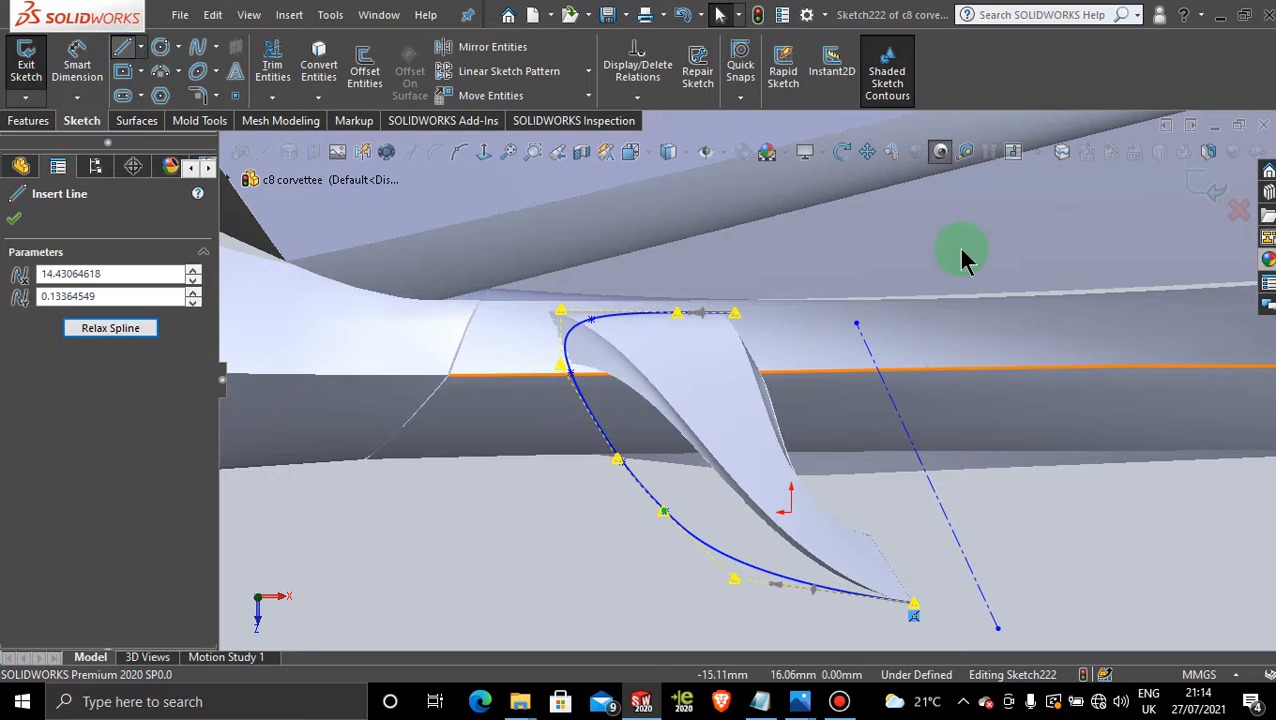
left_click(735, 316)
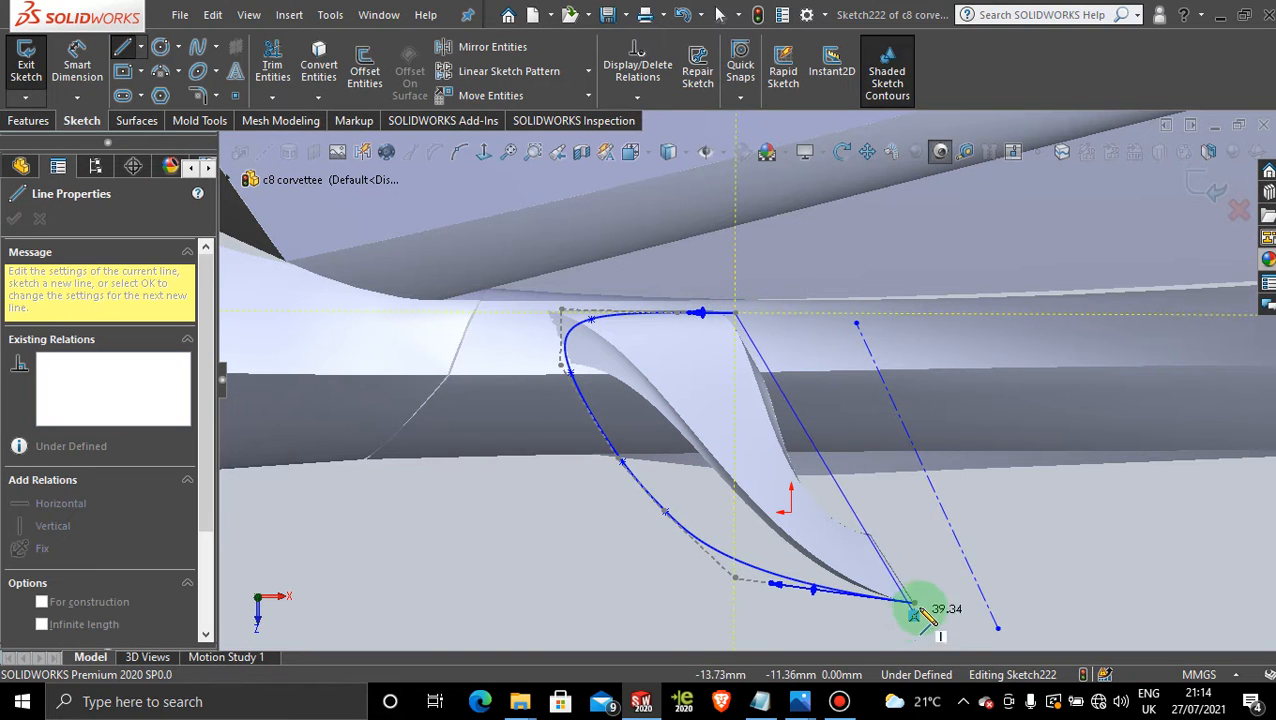
left_click(913, 603)
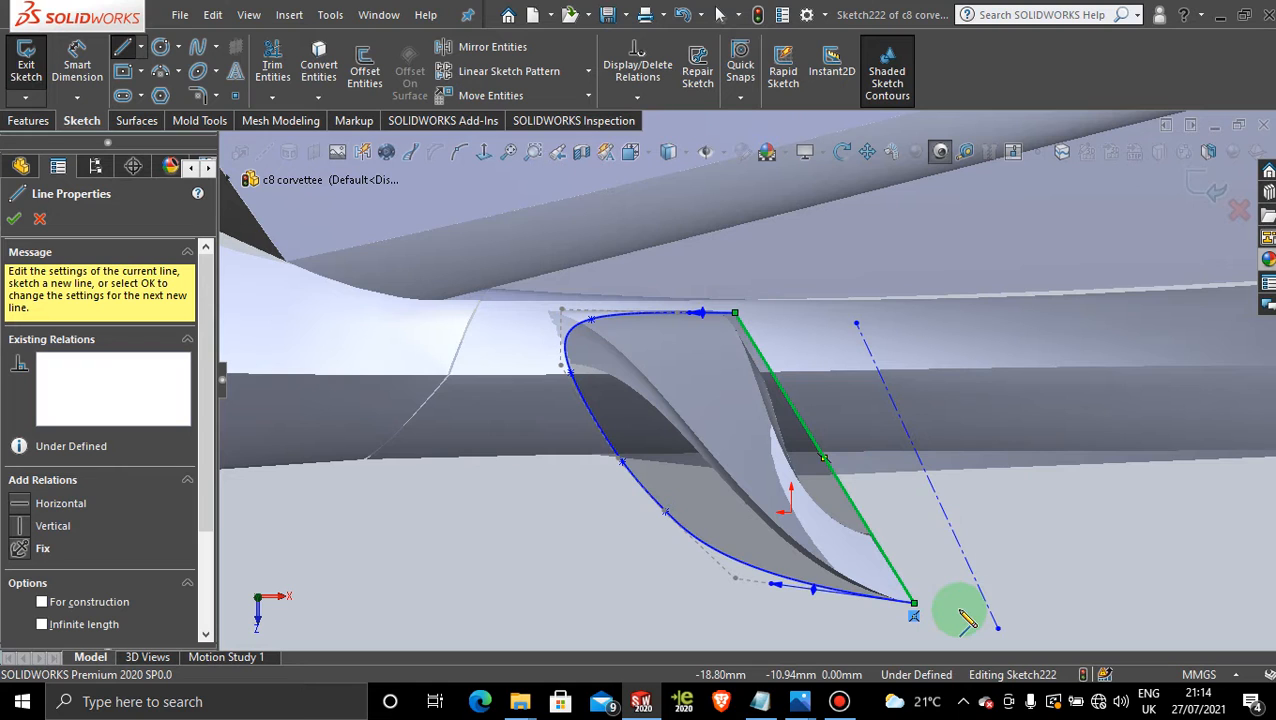
left_click(14, 221)
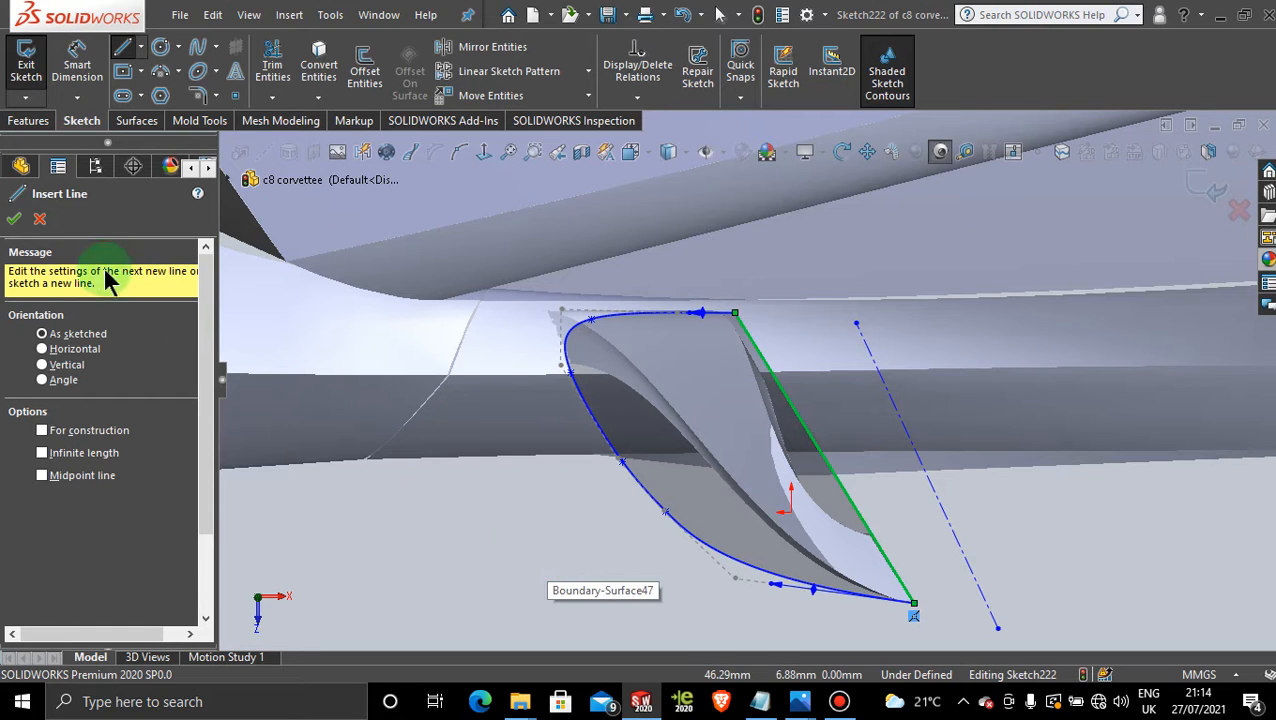
left_click(14, 218)
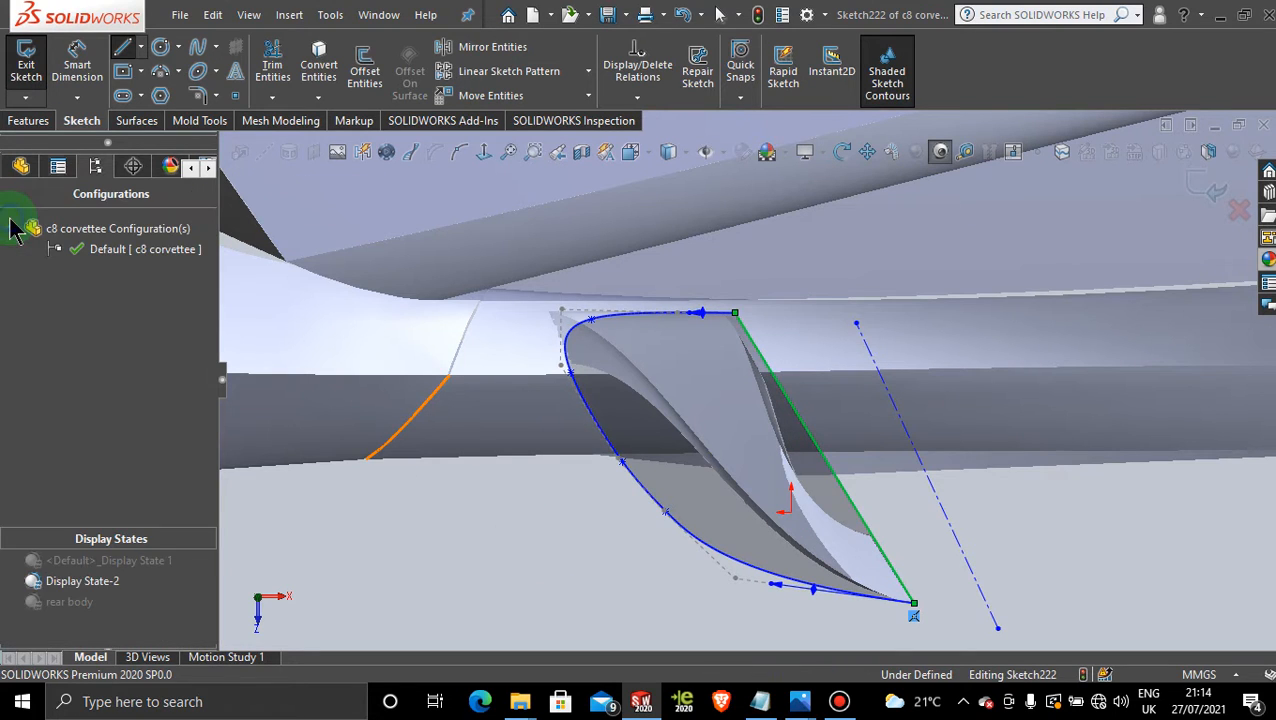
left_click(562, 540)
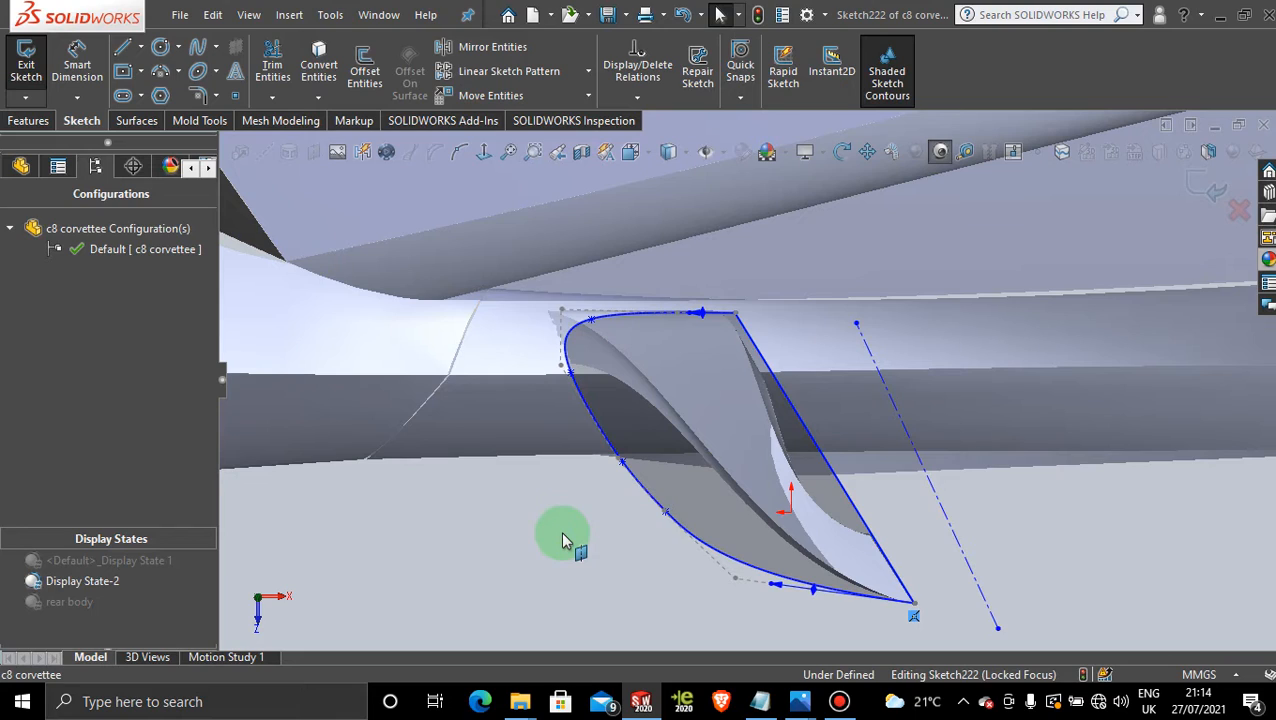
In the Top view, shift the spline's front corner and outer edge control vertices rearward, closer to the mirror arm
mouse_move(661, 578)
middle_mouse_down()
mouse_move(645, 263)
mouse_move(792, 373)
mouse_move(601, 343)
mouse_move(661, 472)
mouse_move(672, 441)
mouse_move(661, 447)
mouse_move(685, 430)
mouse_move(684, 484)
mouse_move(769, 604)
middle_mouse_up()
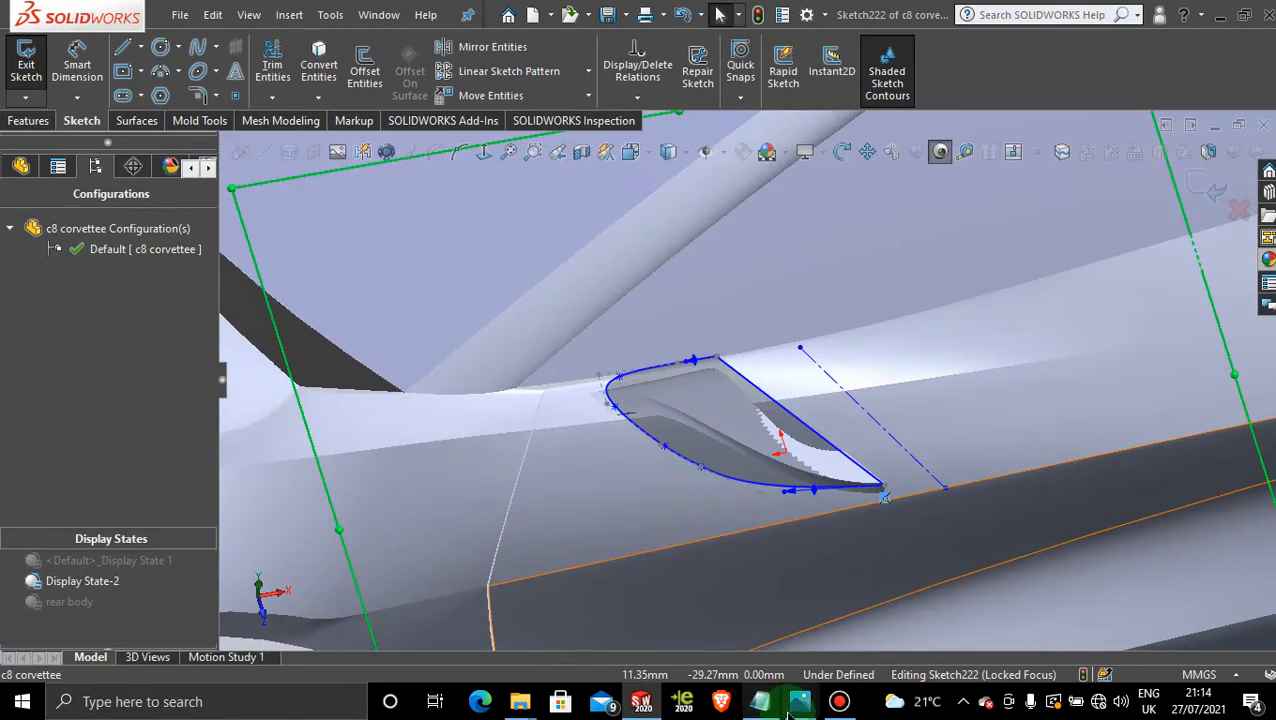
mouse_move(800, 706)
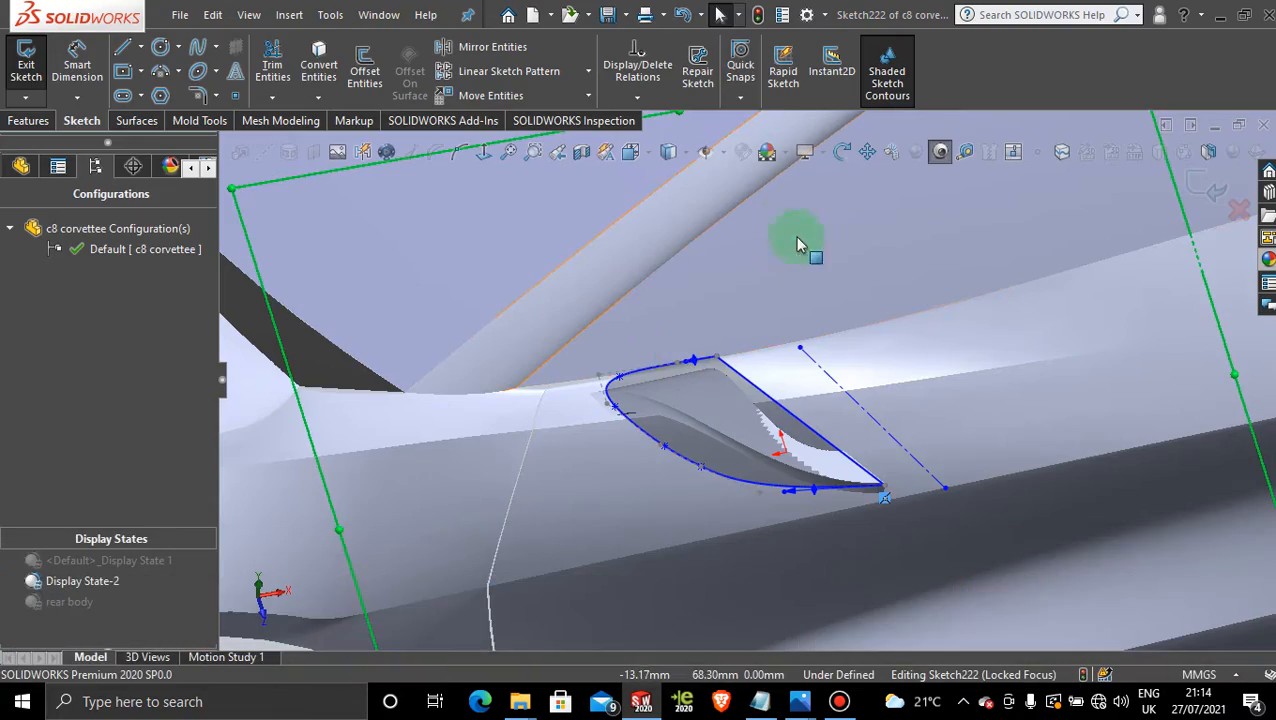
middle_click_drag(801, 288, 815, 436)
key("space")
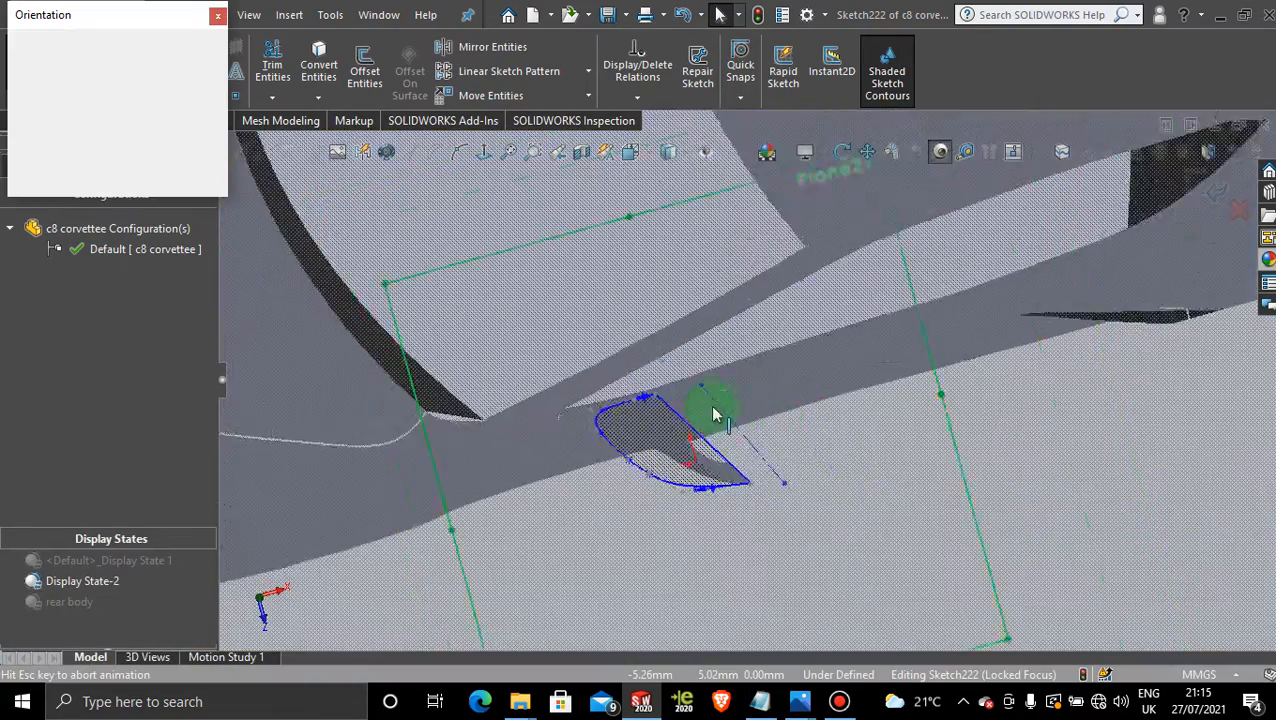
left_click(616, 459)
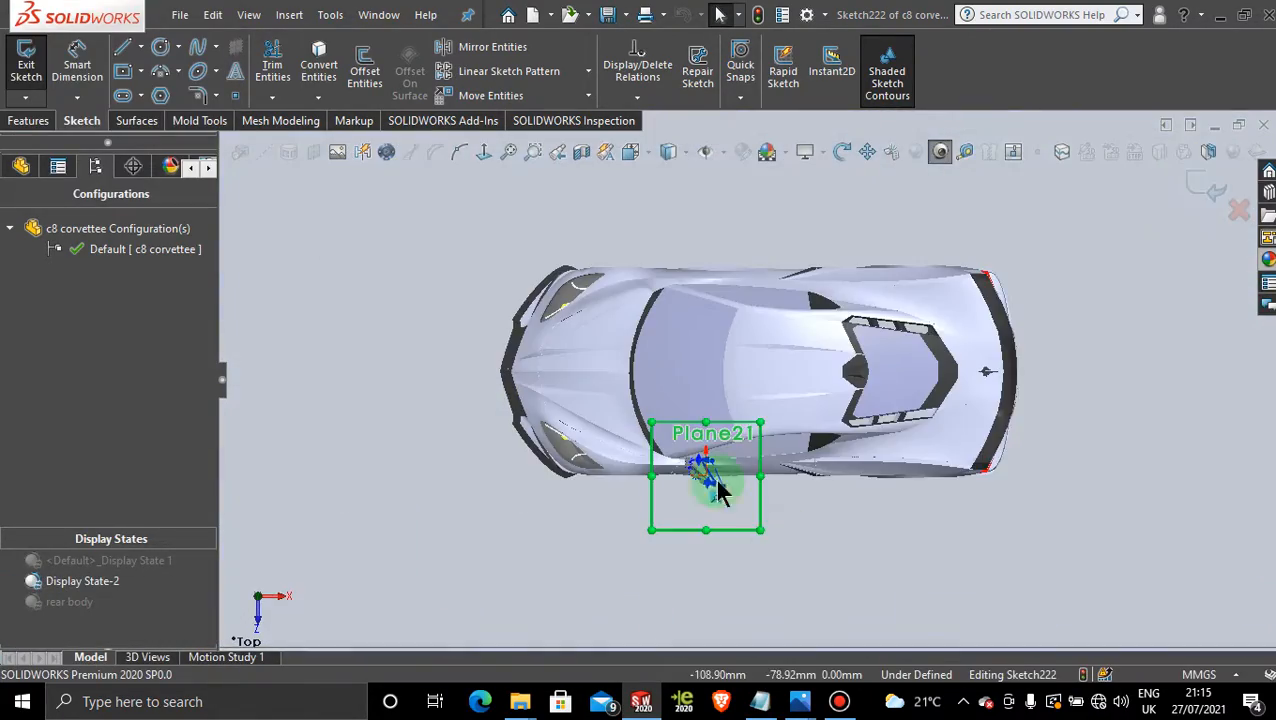
scroll(716, 478, "down", 3)
scroll(718, 477, "down", 10)
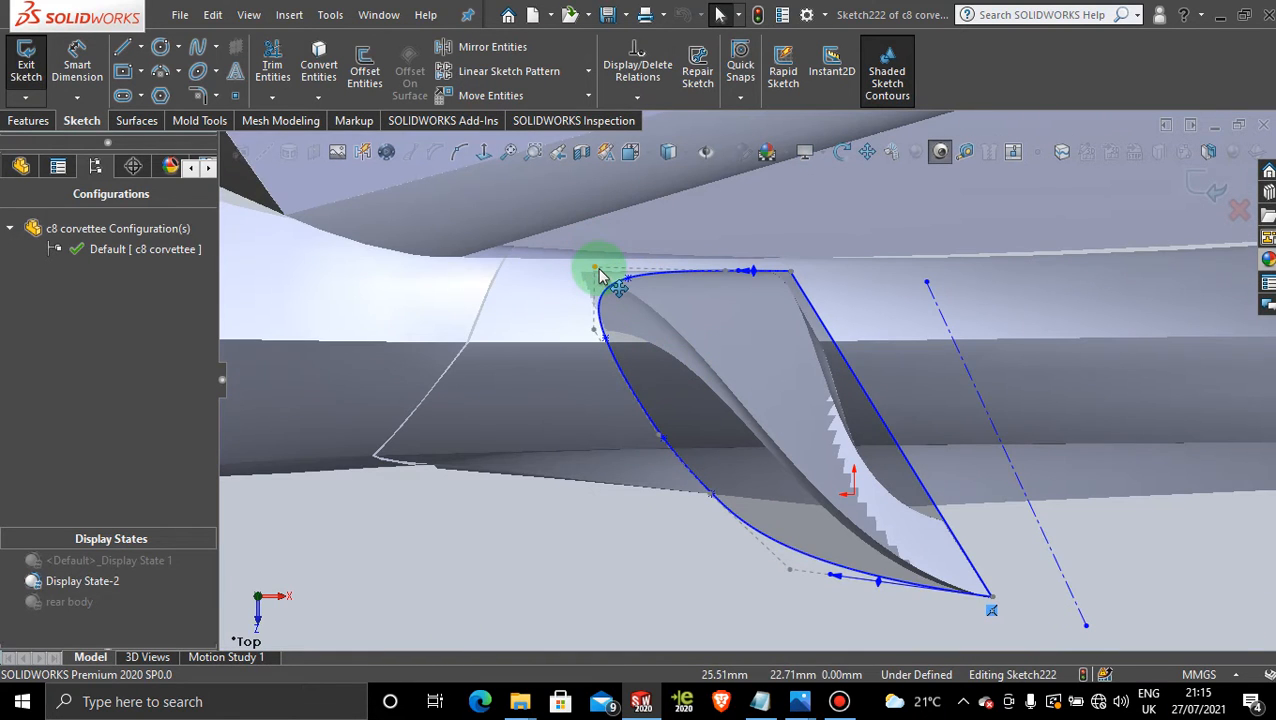
left_click(600, 276)
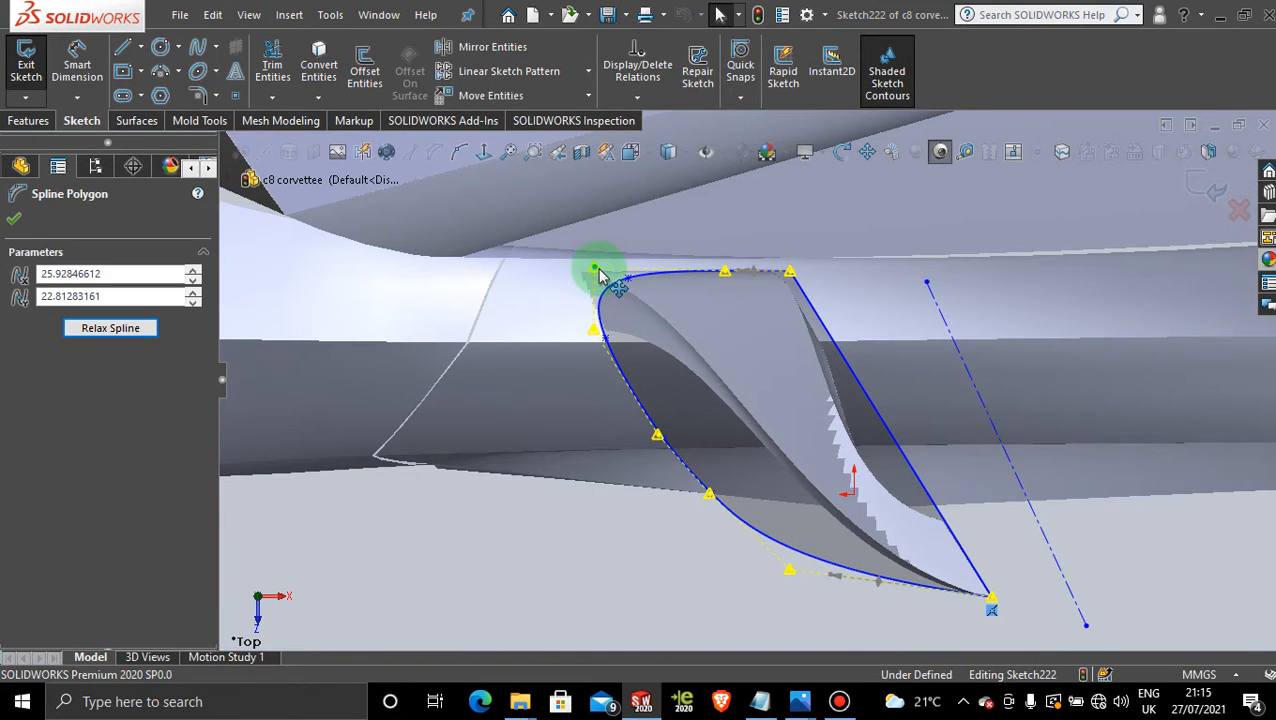
left_click_drag(602, 275, 632, 266)
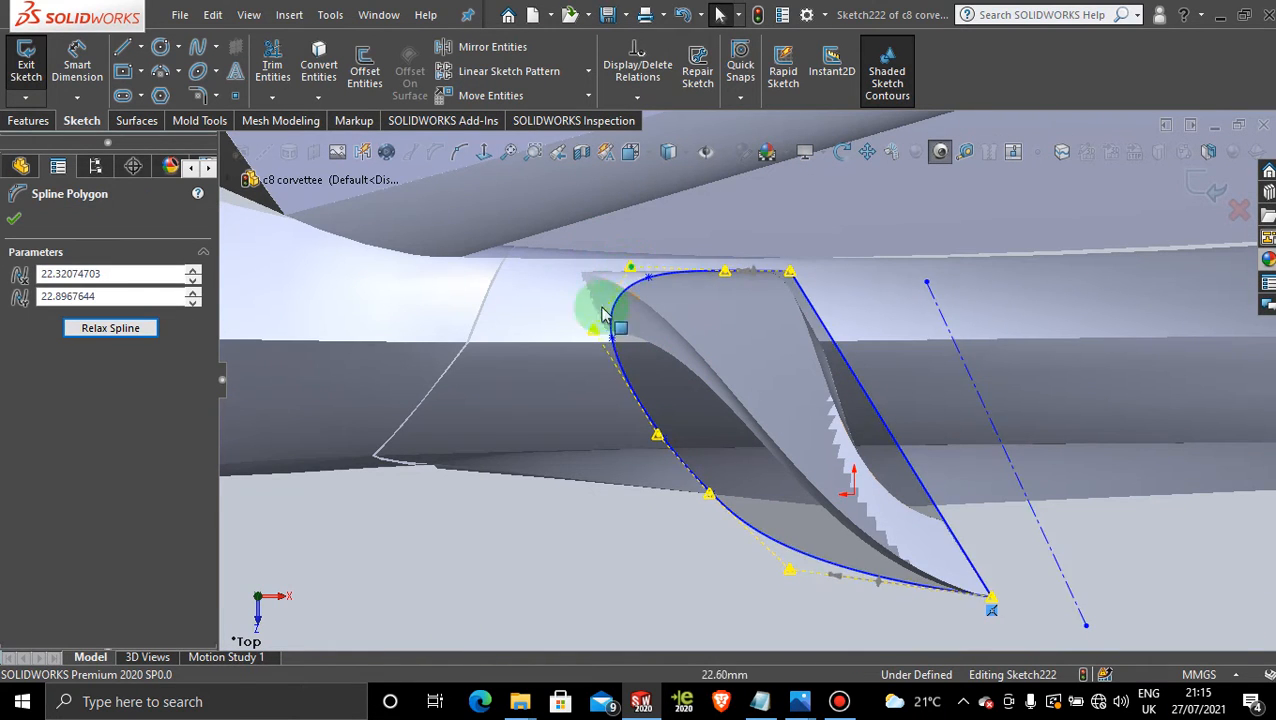
left_click_drag(595, 333, 673, 432)
left_click_drag(709, 492, 734, 500)
left_click_drag(797, 584, 805, 583)
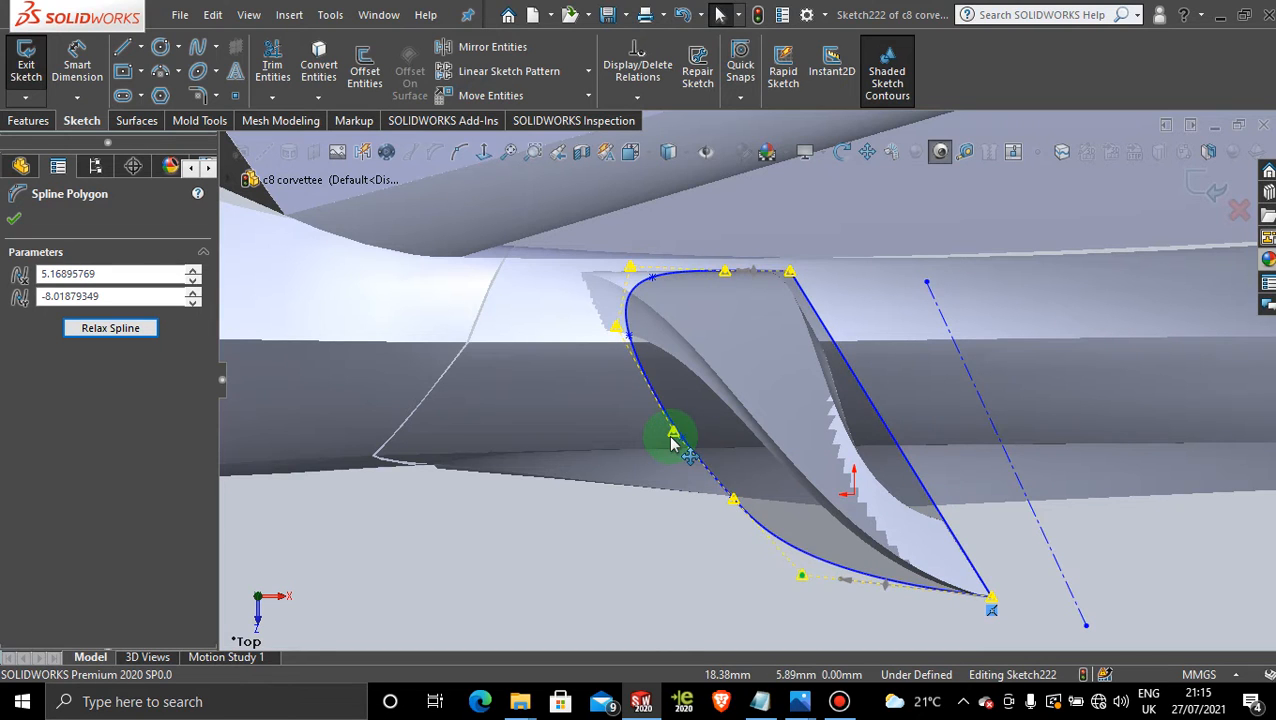
Adjust the control vertices to lower the front corner slightly toward the arm and smooth the bend along the outer edge
mouse_move(675, 436)
left_mouse_down()
mouse_move(644, 379)
mouse_move(678, 420)
left_mouse_up()
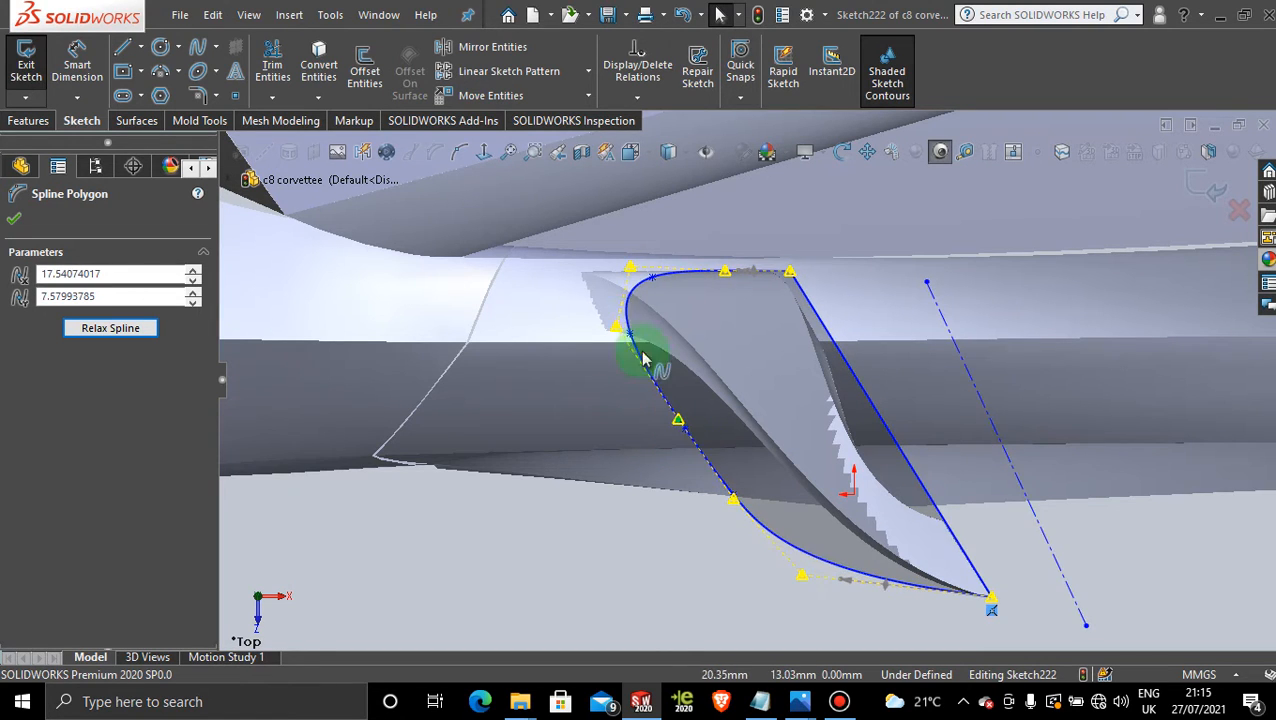
left_click_drag(615, 339, 621, 316)
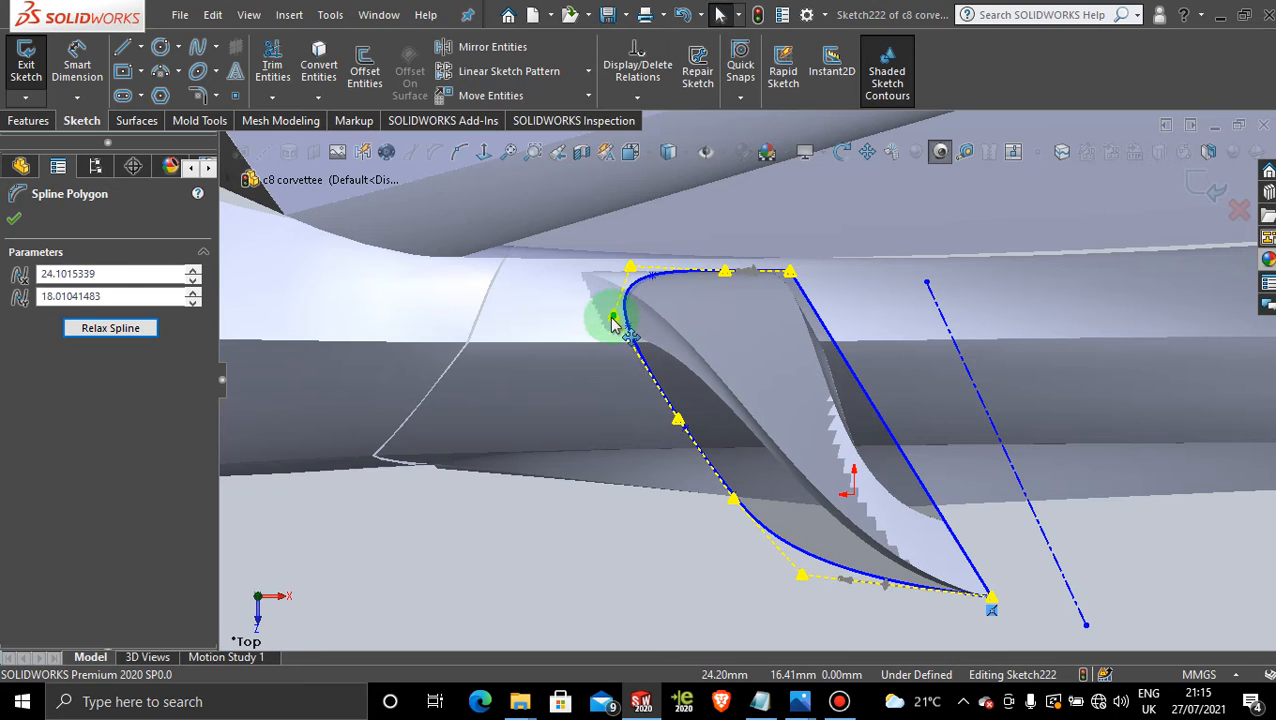
left_click_drag(630, 268, 713, 282)
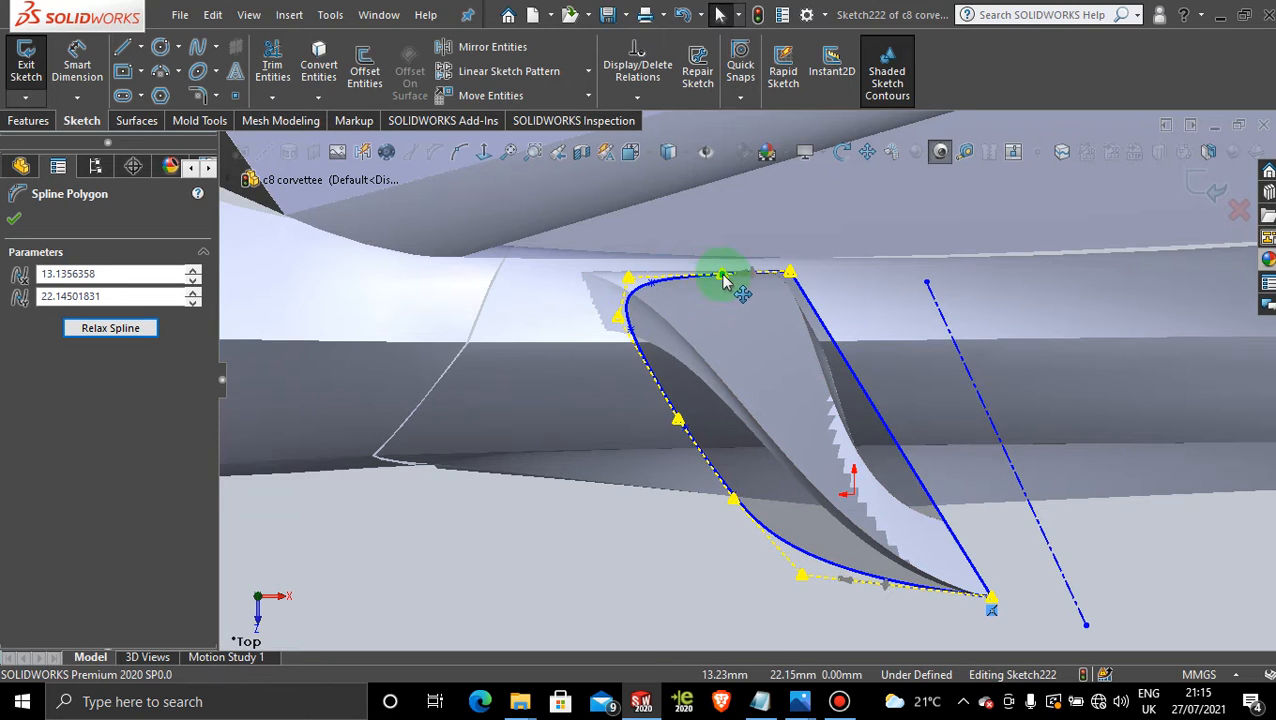
mouse_move(678, 418)
left_mouse_down()
mouse_move(632, 382)
mouse_move(673, 425)
left_mouse_up()
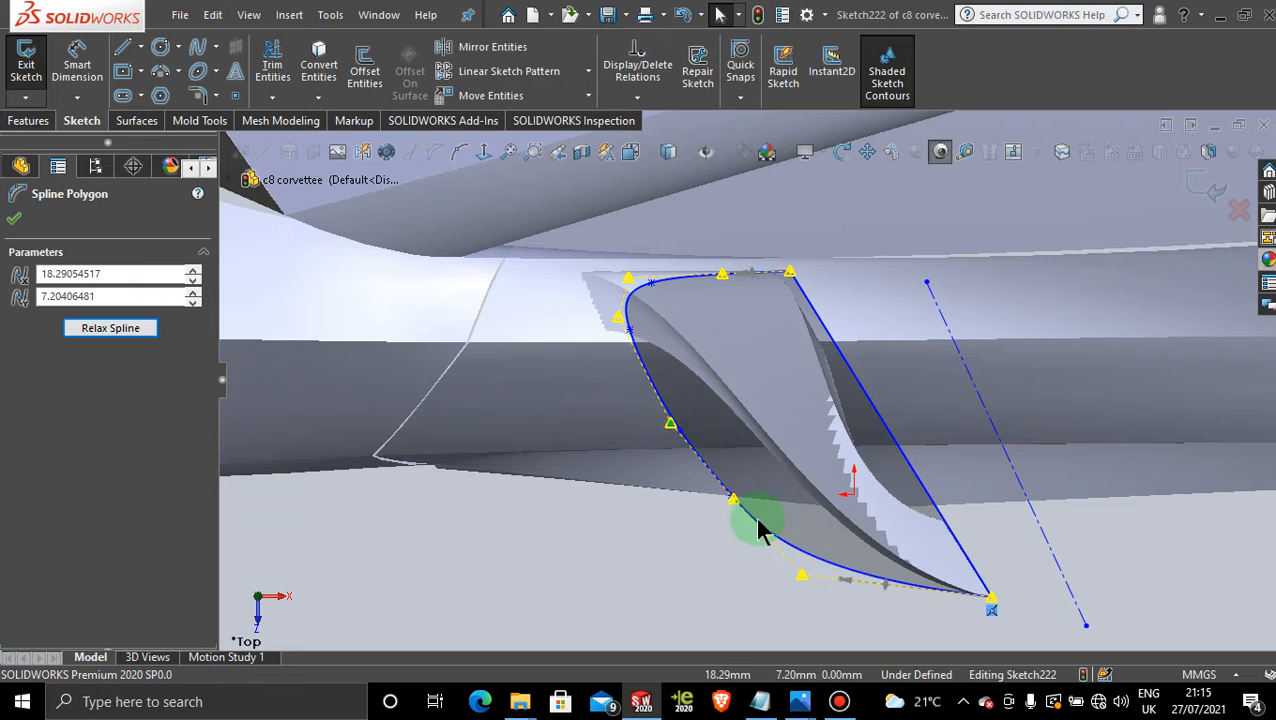
mouse_move(802, 577)
left_mouse_down()
mouse_move(826, 594)
mouse_move(808, 567)
mouse_move(815, 575)
left_mouse_up()
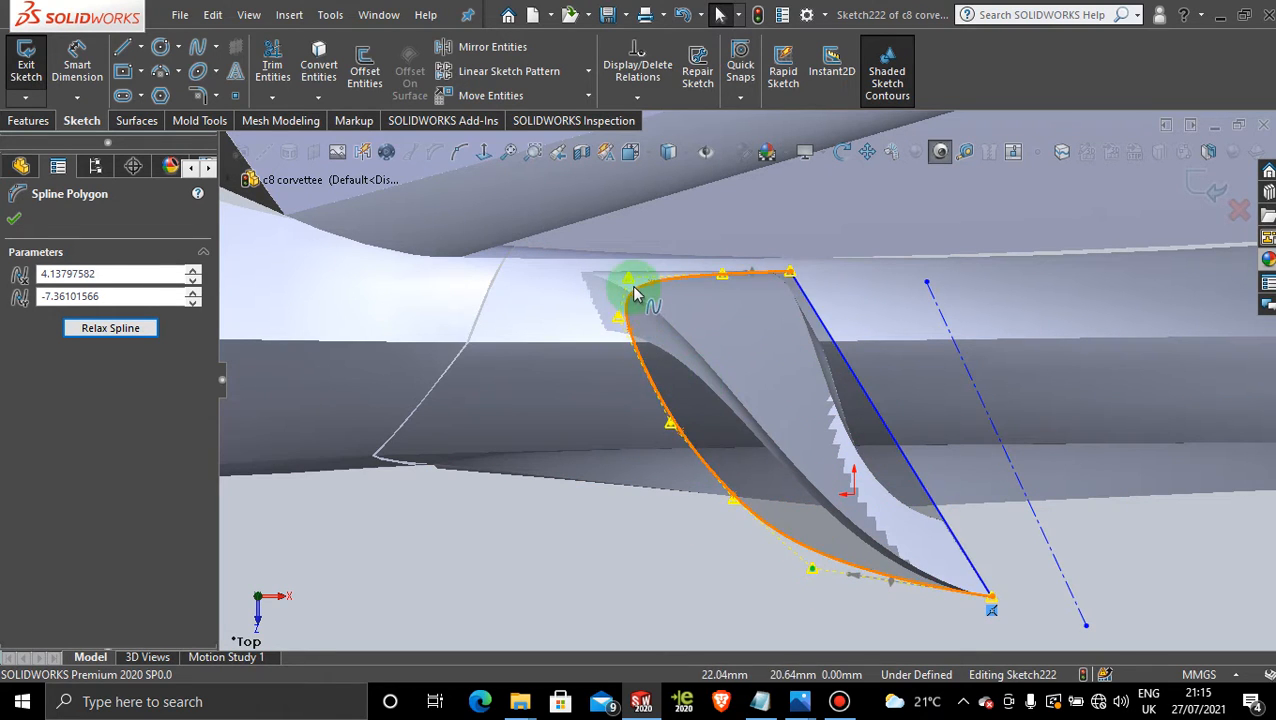
Pull the front corner and outer edge vertices further rearward to slim the profile, and accept the spline shape
left_click_drag(628, 276, 681, 419)
mouse_move(733, 497)
left_mouse_down()
mouse_move(726, 507)
mouse_move(744, 493)
left_mouse_up()
mouse_move(813, 568)
left_mouse_down()
mouse_move(831, 559)
mouse_move(835, 572)
left_mouse_up()
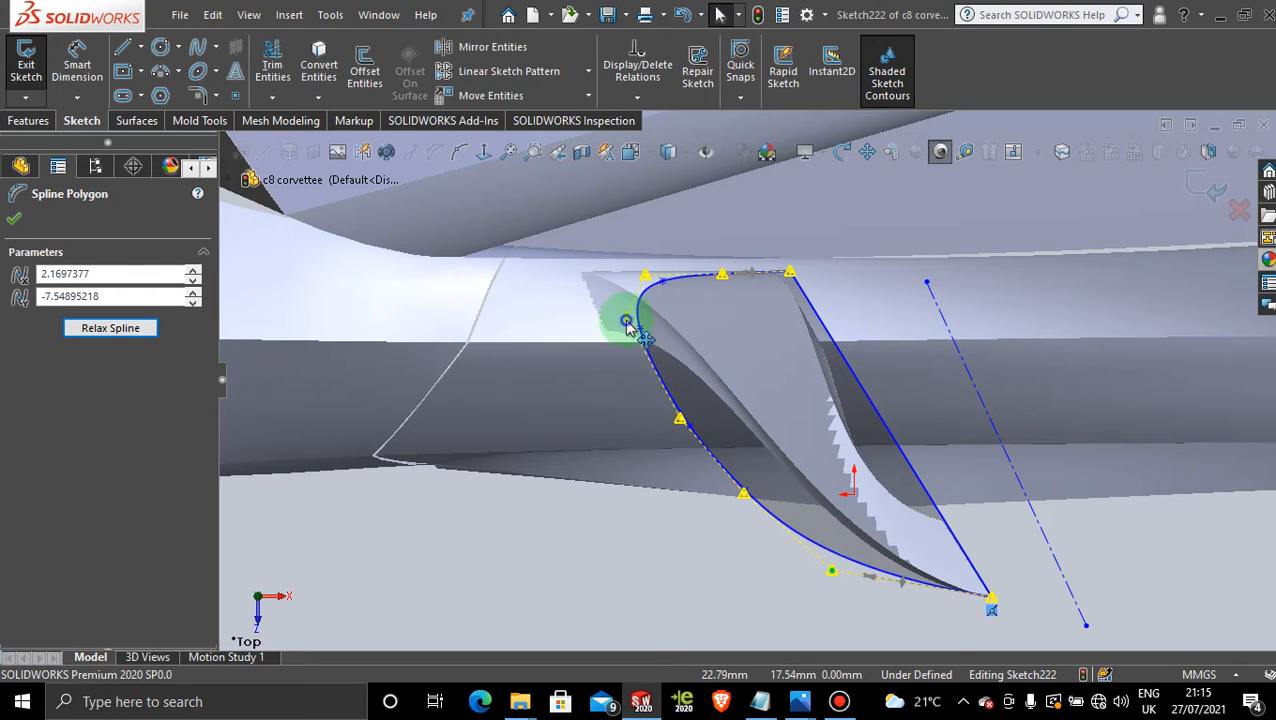
left_click_drag(626, 318, 622, 325)
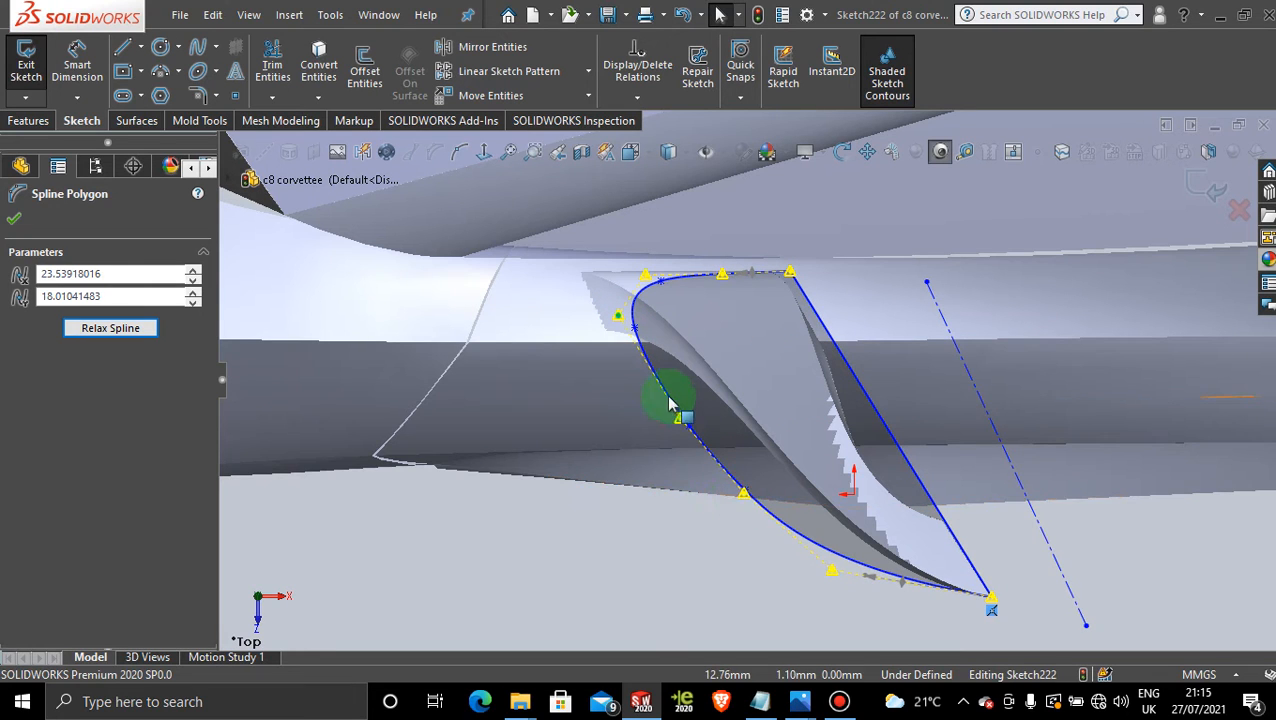
left_click_drag(681, 419, 676, 422)
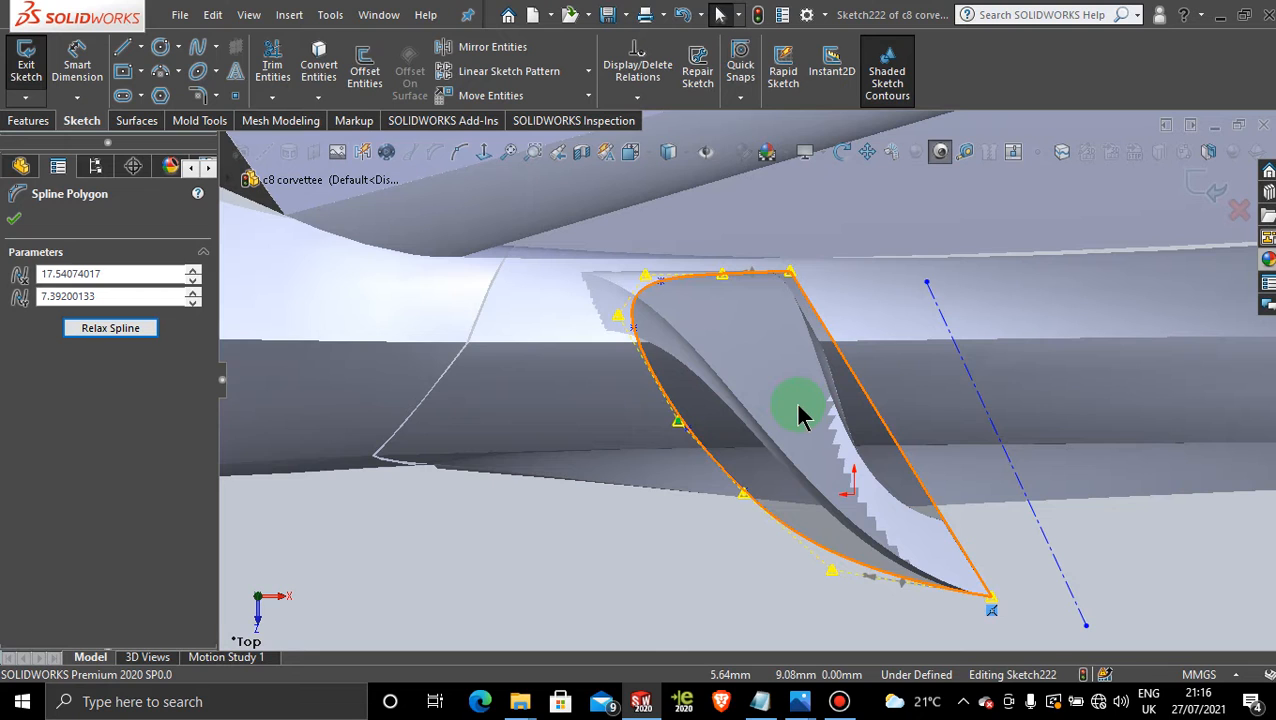
left_click(14, 226)
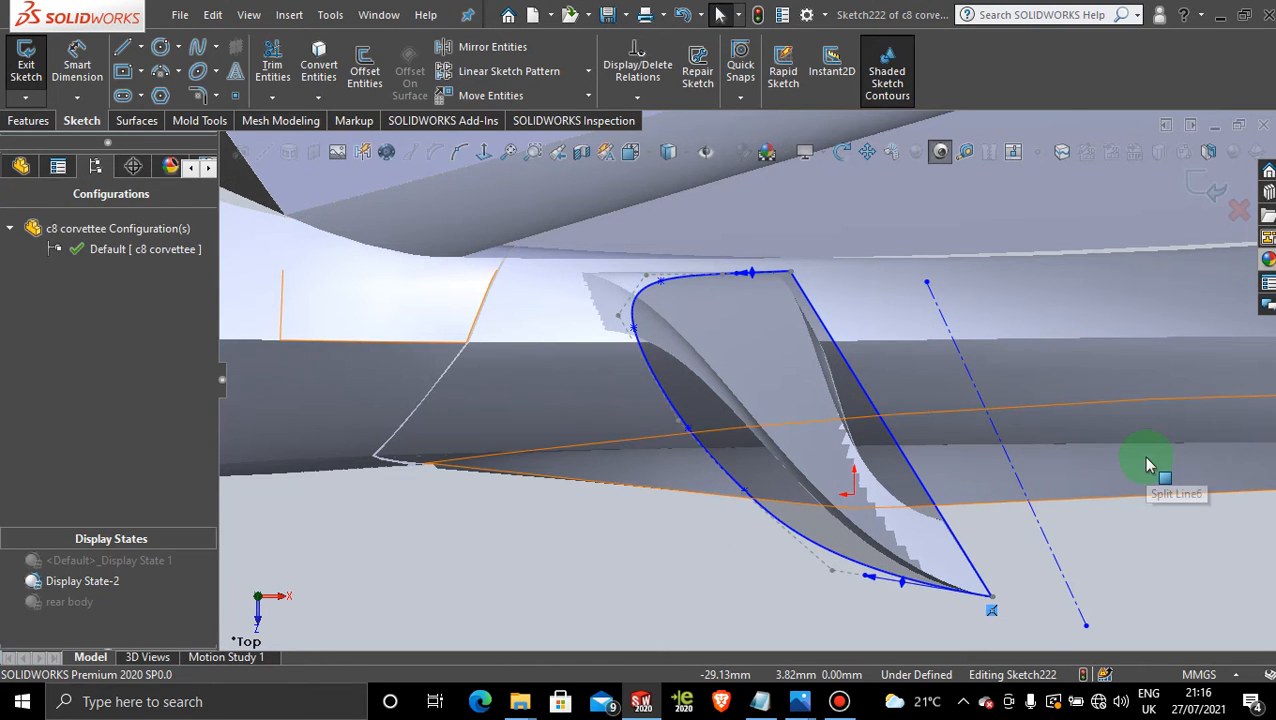
Examine the mirror profile against the whole car from the front and side, and return to the Top view
scroll(876, 483, "up", 3)
middle_click_drag(755, 513, 900, 455)
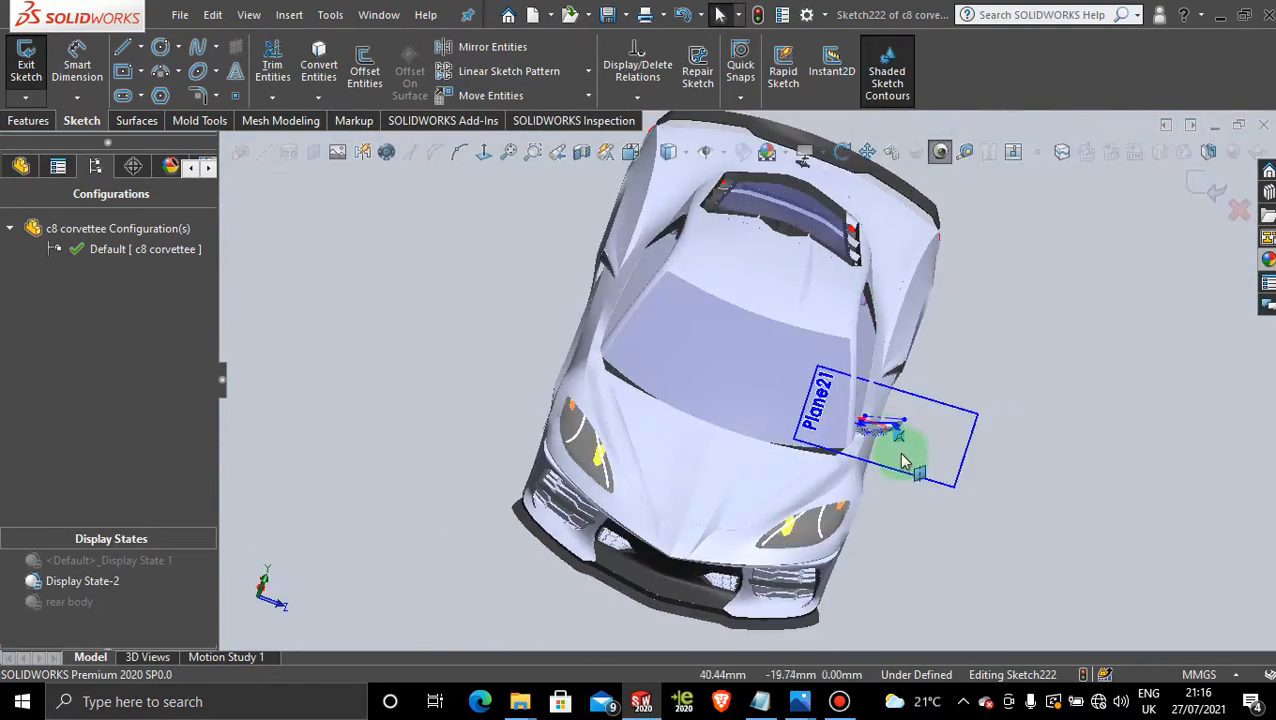
scroll(760, 428, "down", 5)
scroll(760, 428, "down", 5)
middle_click_drag(797, 456, 666, 469)
key("space")
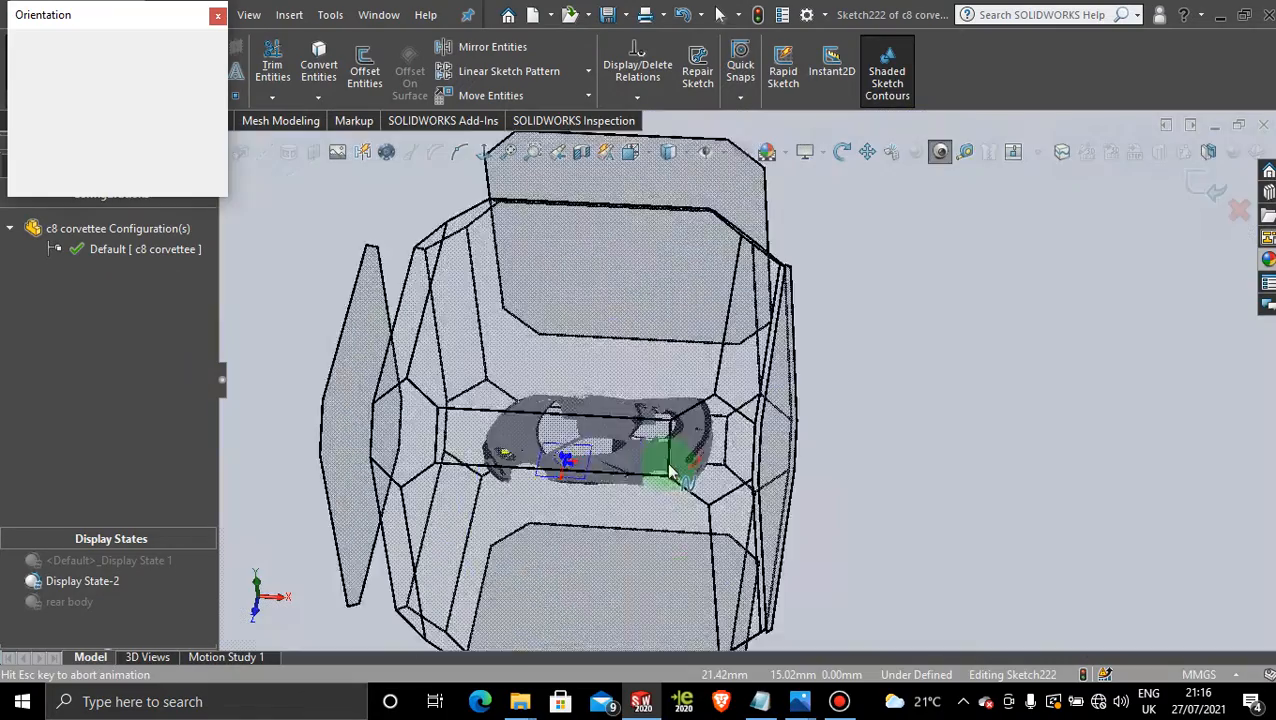
left_click(600, 405)
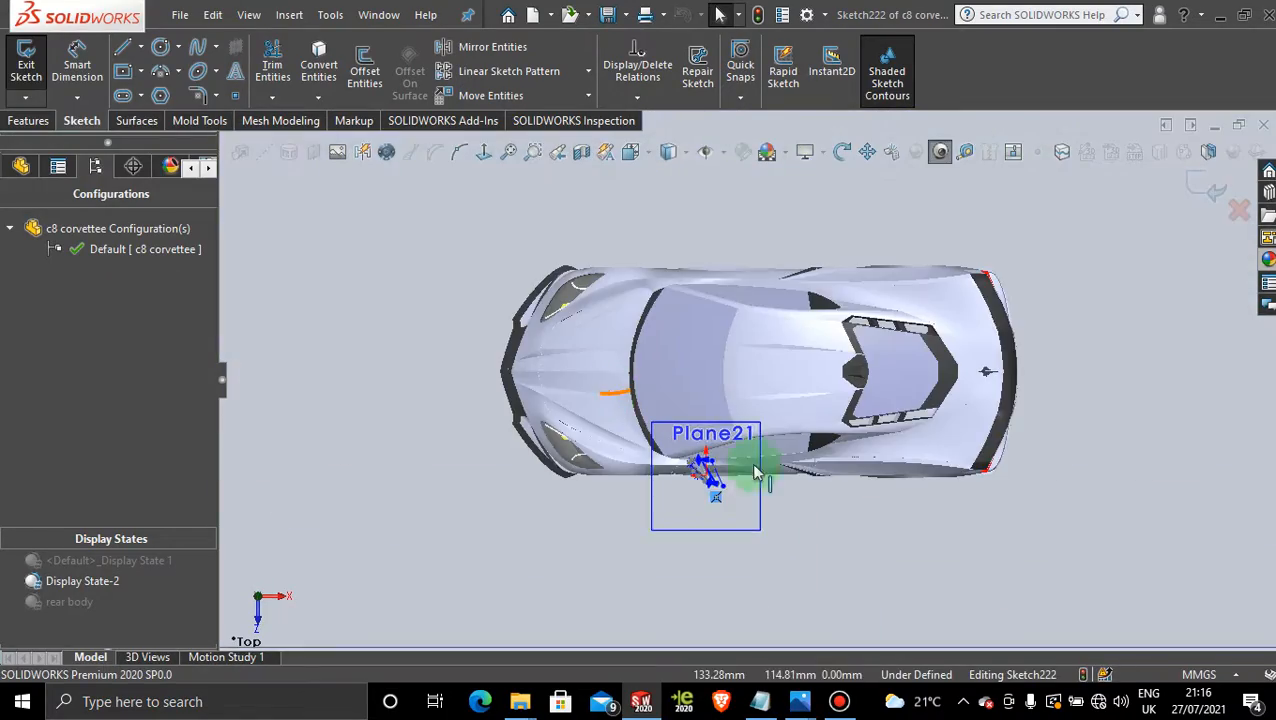
Delete the sketch relation at the outer rear tip of the mirror profile
scroll(672, 449, "down", 3)
scroll(672, 449, "down", 10)
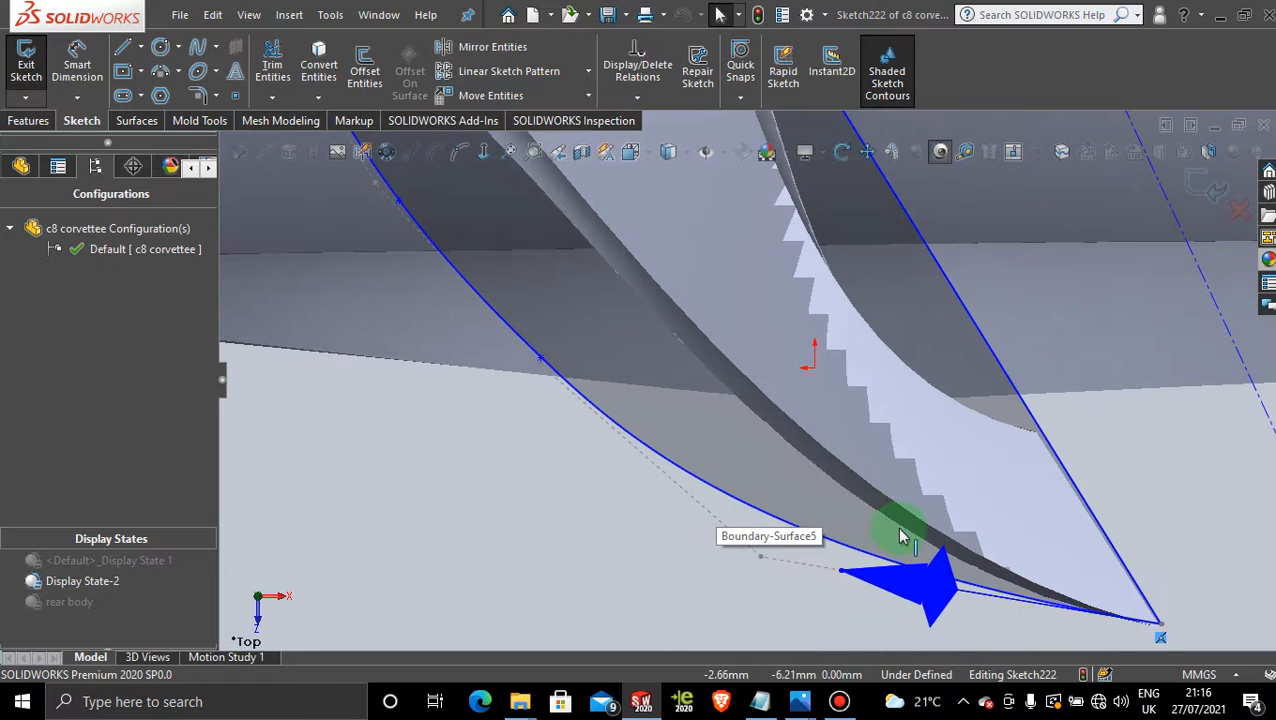
right_click(1093, 597)
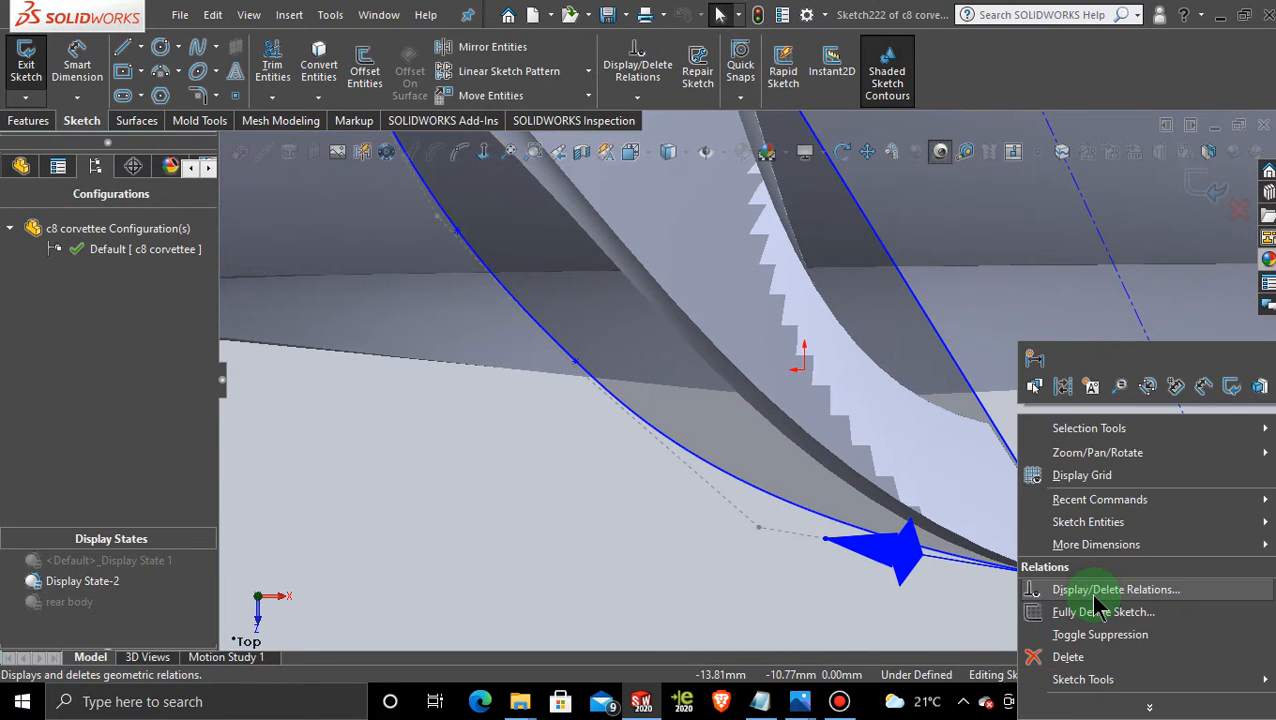
left_click(1070, 657)
scroll(1148, 535, "up", 5)
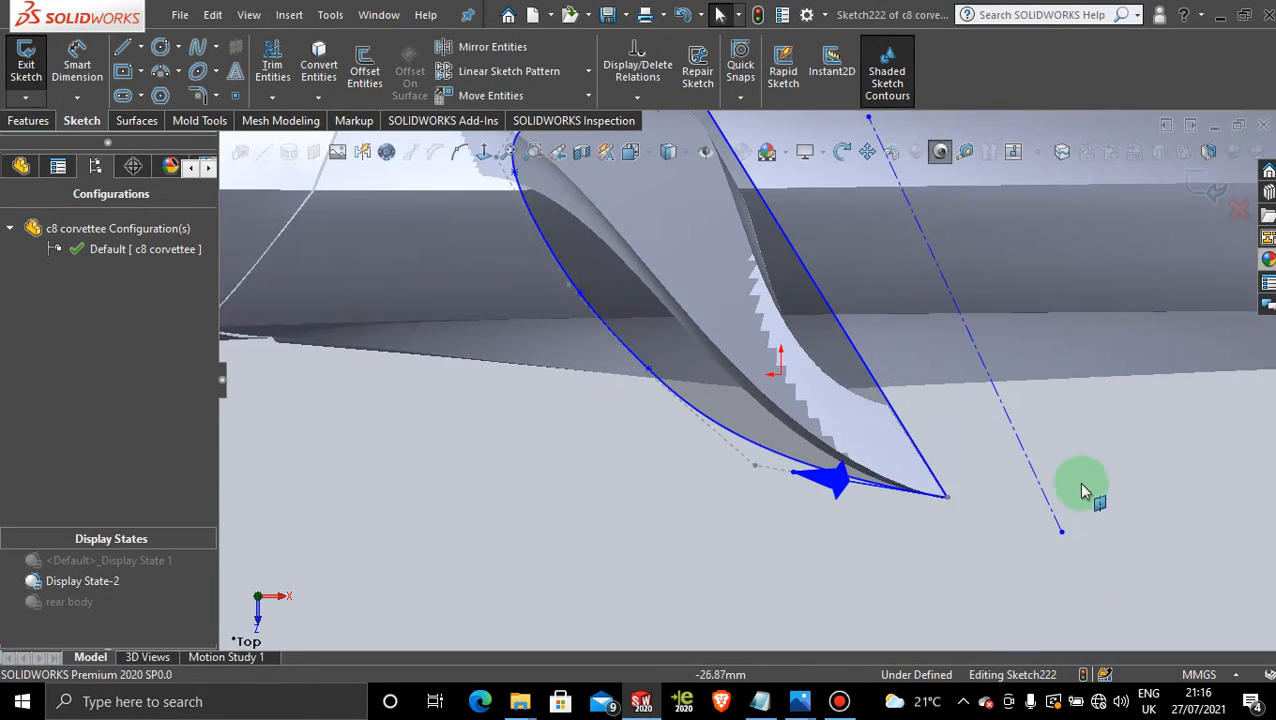
Move the whole closed mirror profile slightly rearward and outward over the mirror arm
left_click_drag(674, 320, 714, 364)
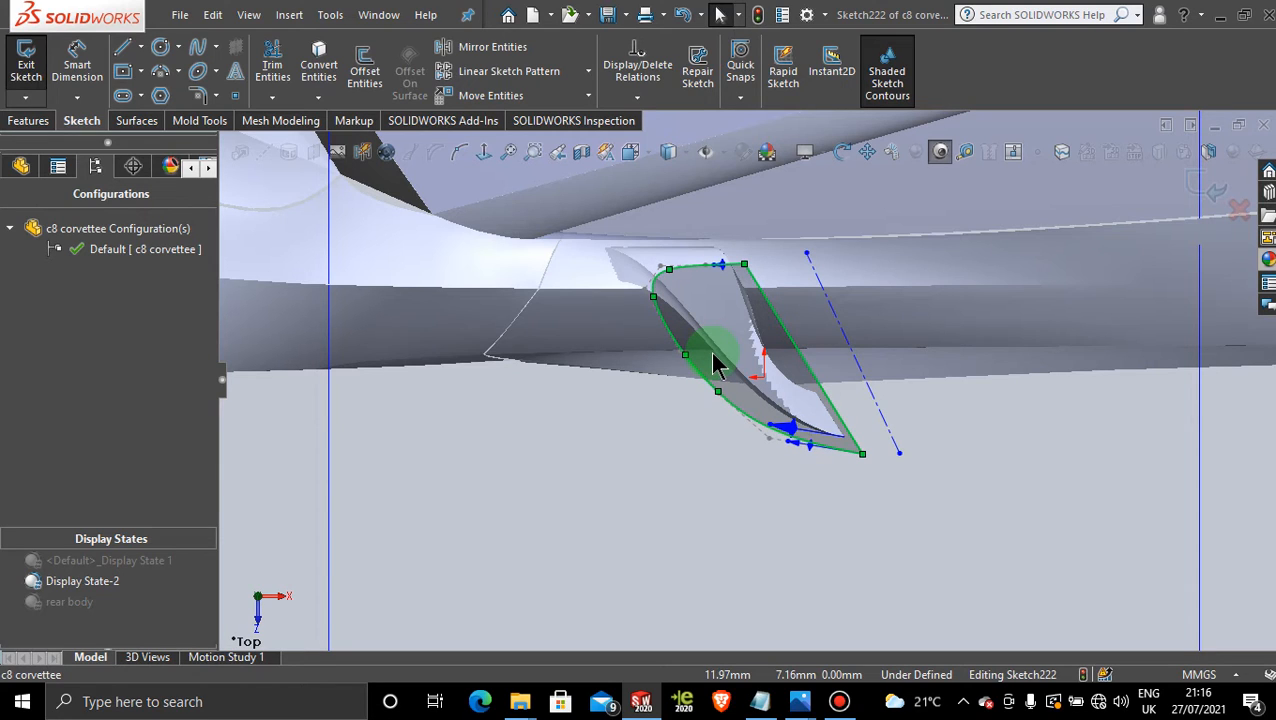
left_click_drag(714, 364, 725, 370)
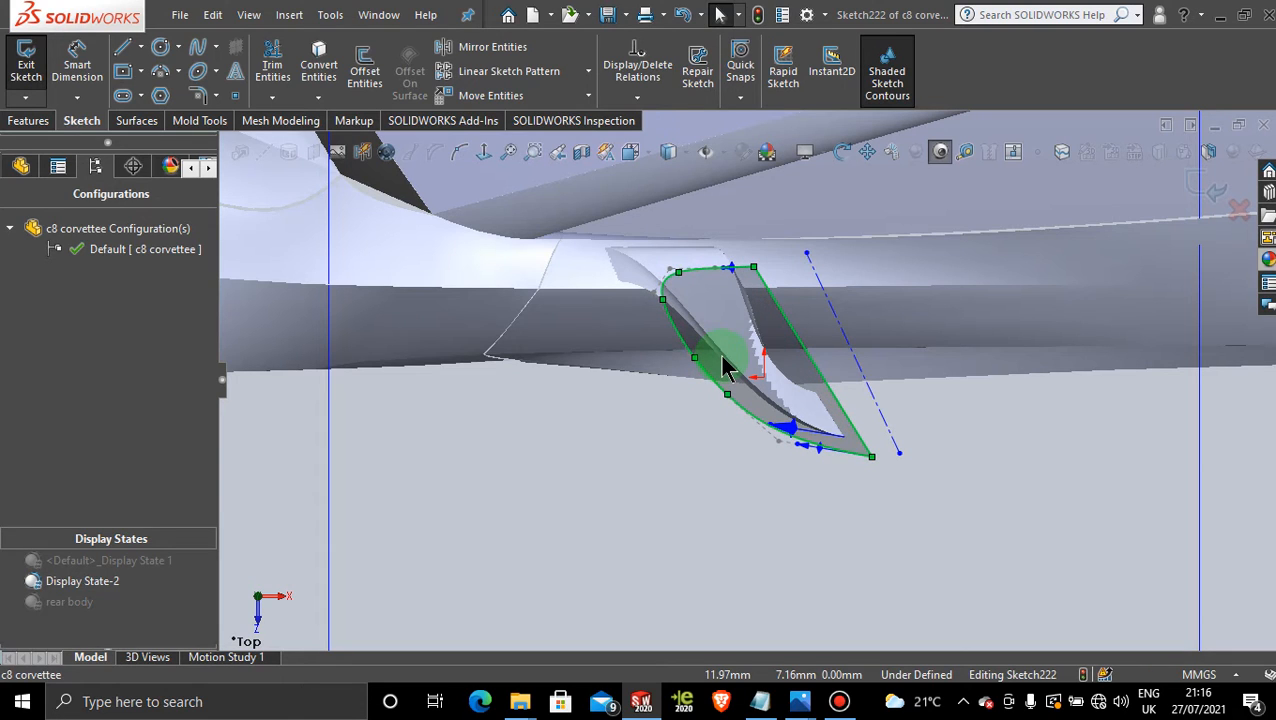
left_click(763, 481)
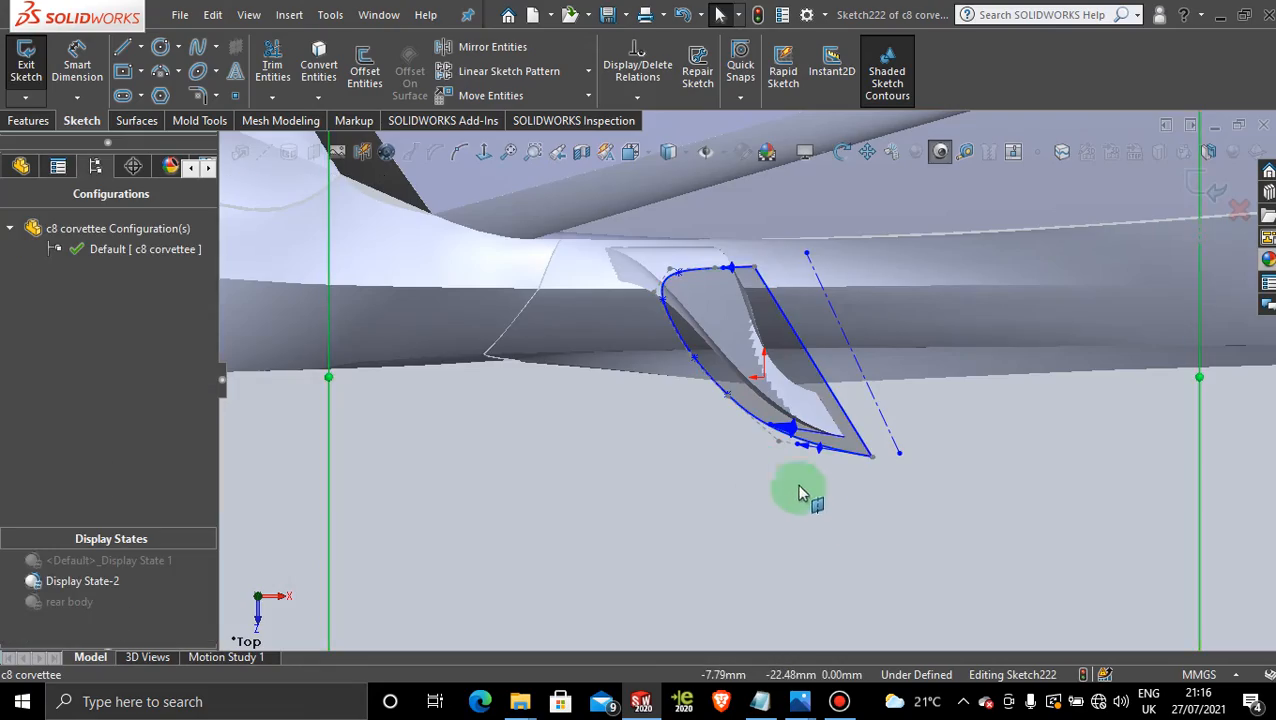
Examine the moved profile against the mirror arm and car side, and compare it with the mirror housing reference photo in Photos
scroll(800, 493, "up", 1)
mouse_move(800, 493)
middle_mouse_down()
mouse_move(799, 362)
mouse_move(874, 379)
mouse_move(803, 390)
mouse_move(795, 456)
mouse_move(771, 431)
middle_mouse_up()
scroll(695, 222, "down", 2)
scroll(684, 365, "down", 2)
scroll(703, 365, "up", 3)
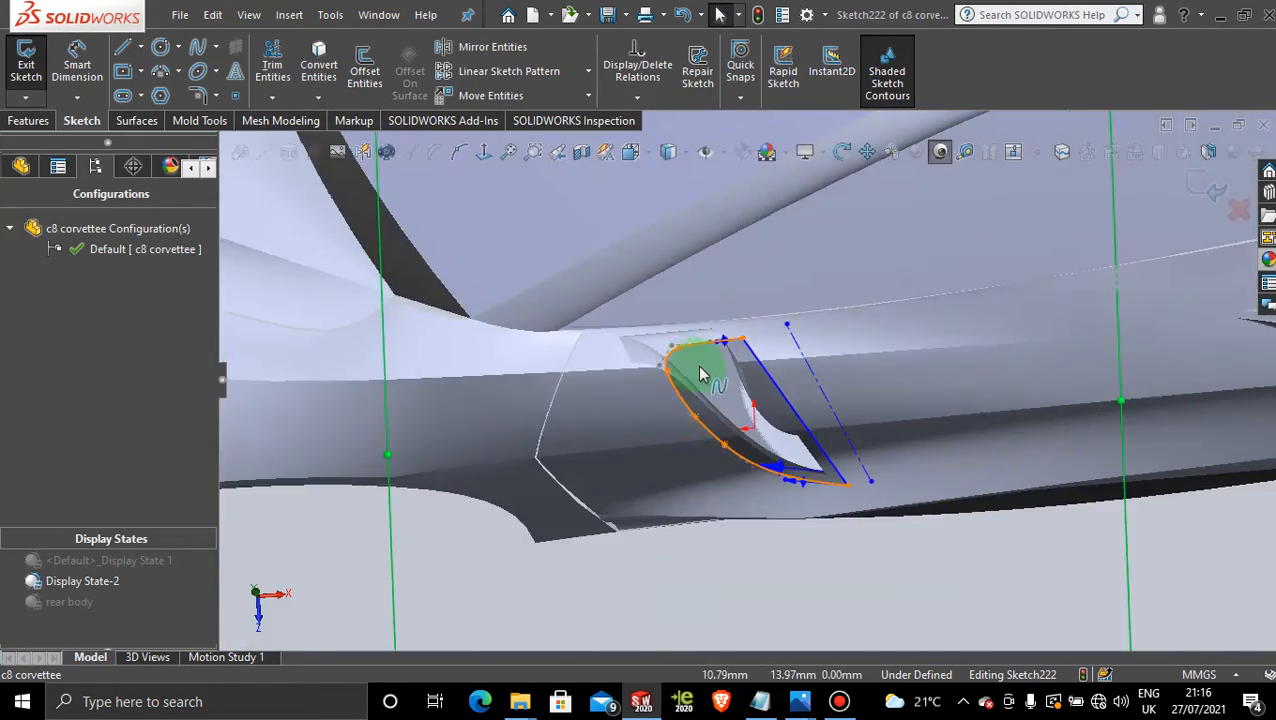
scroll(703, 365, "up", 3)
left_click(1060, 510)
middle_click_drag(974, 581, 840, 590)
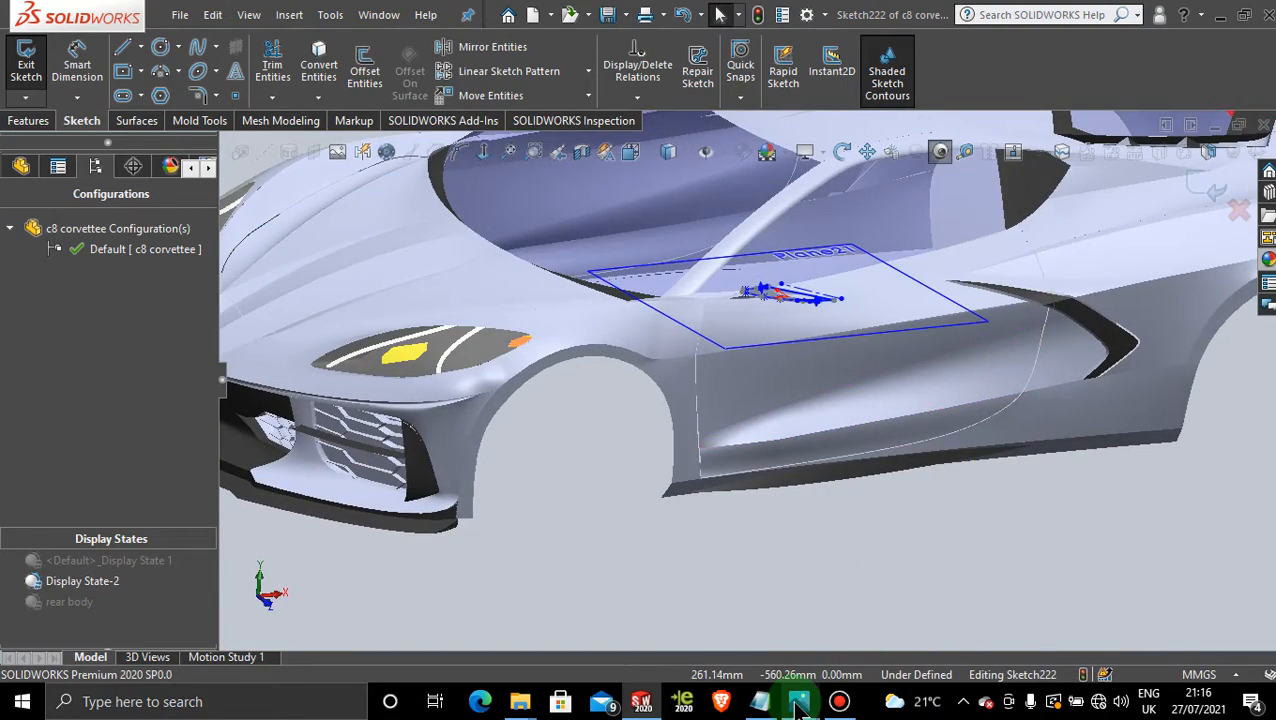
mouse_move(800, 706)
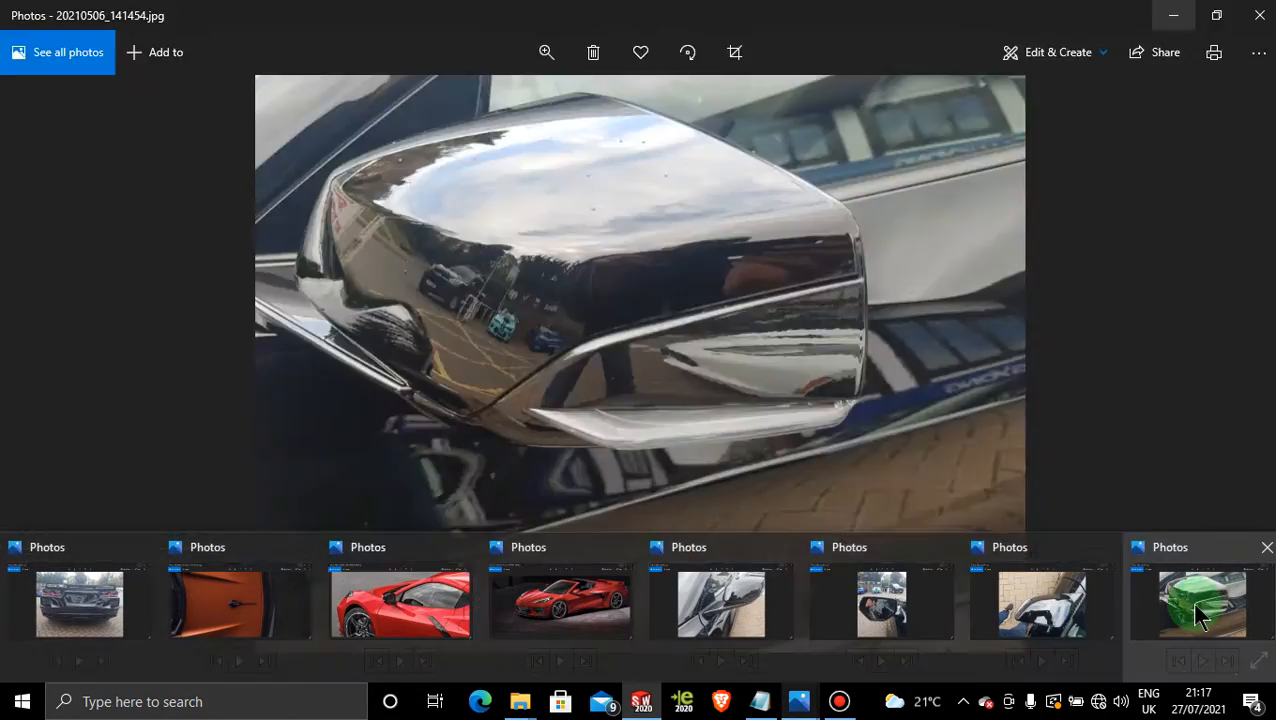
left_click(1200, 612)
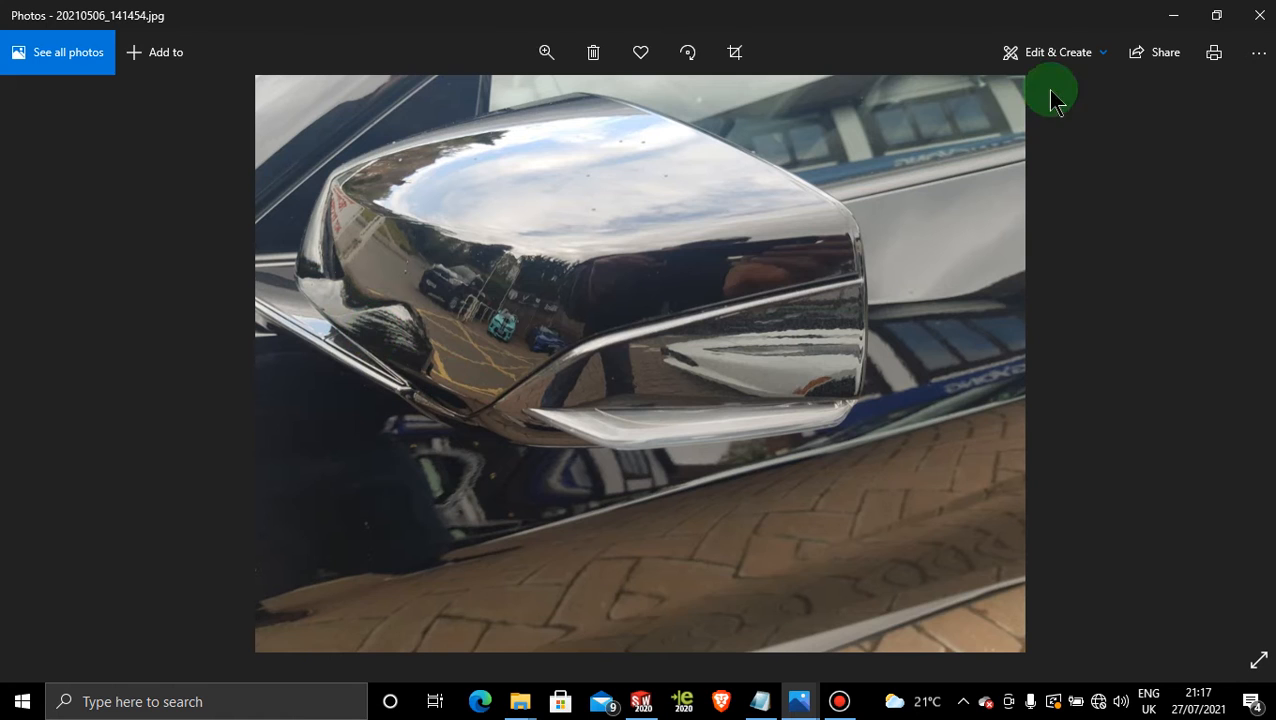
left_click(1174, 22)
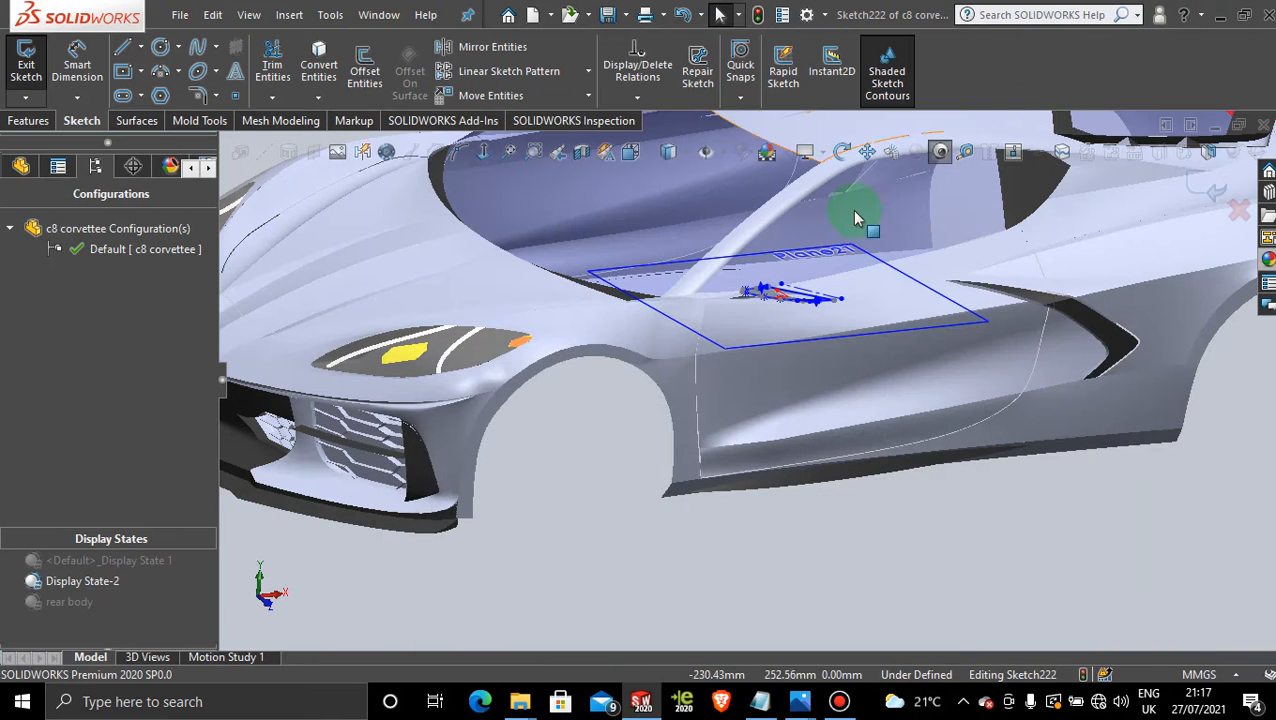
Exit the mirror profile sketch, keeping its changes
left_click(1210, 182)
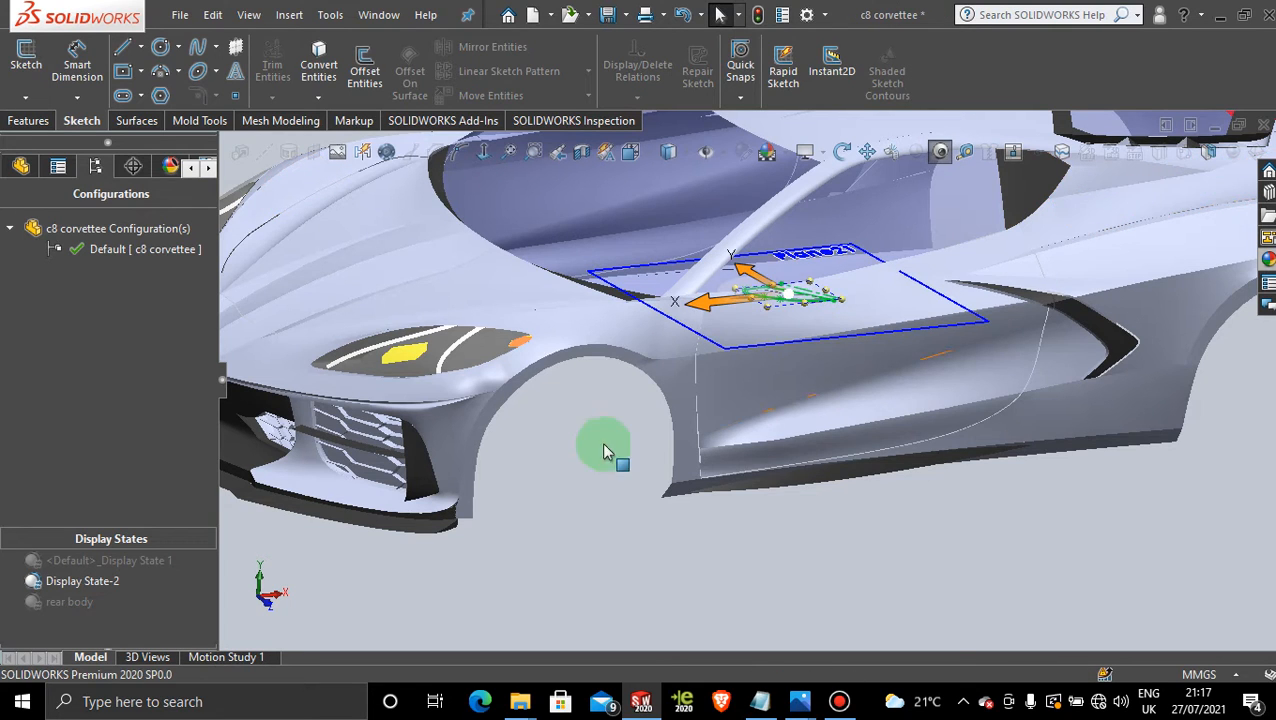
left_click(839, 702)
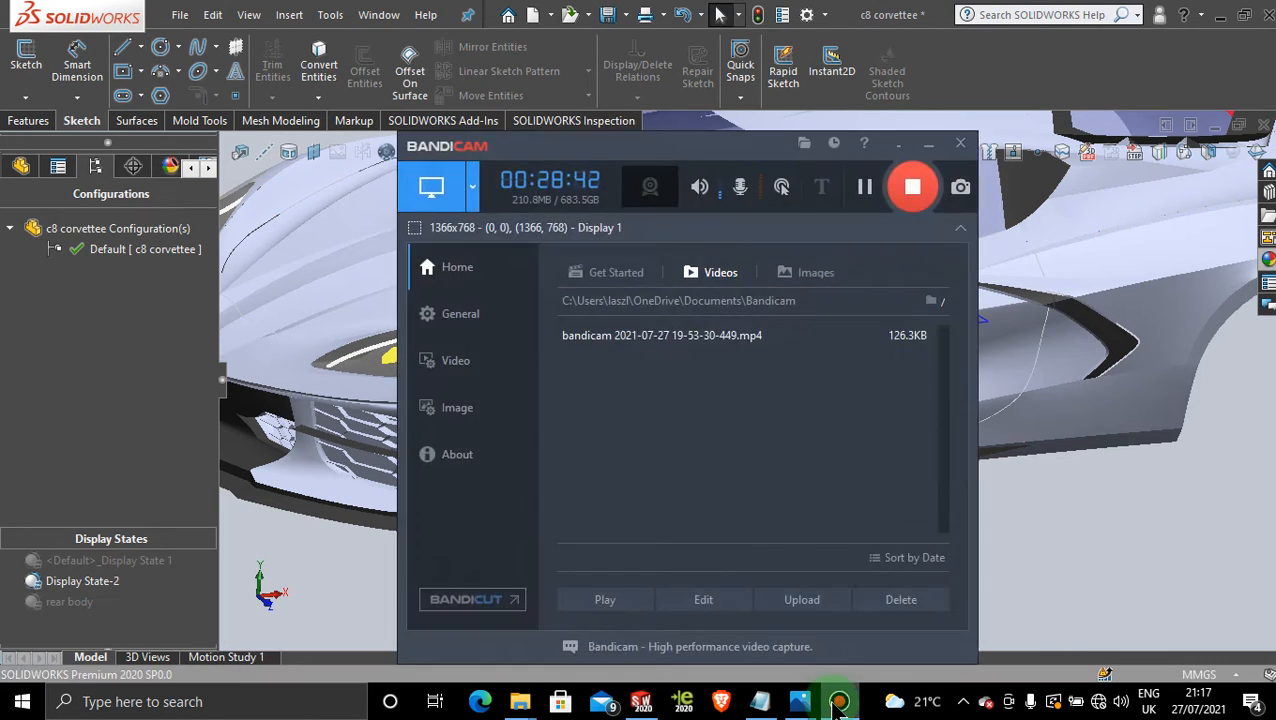
left_click(839, 702)
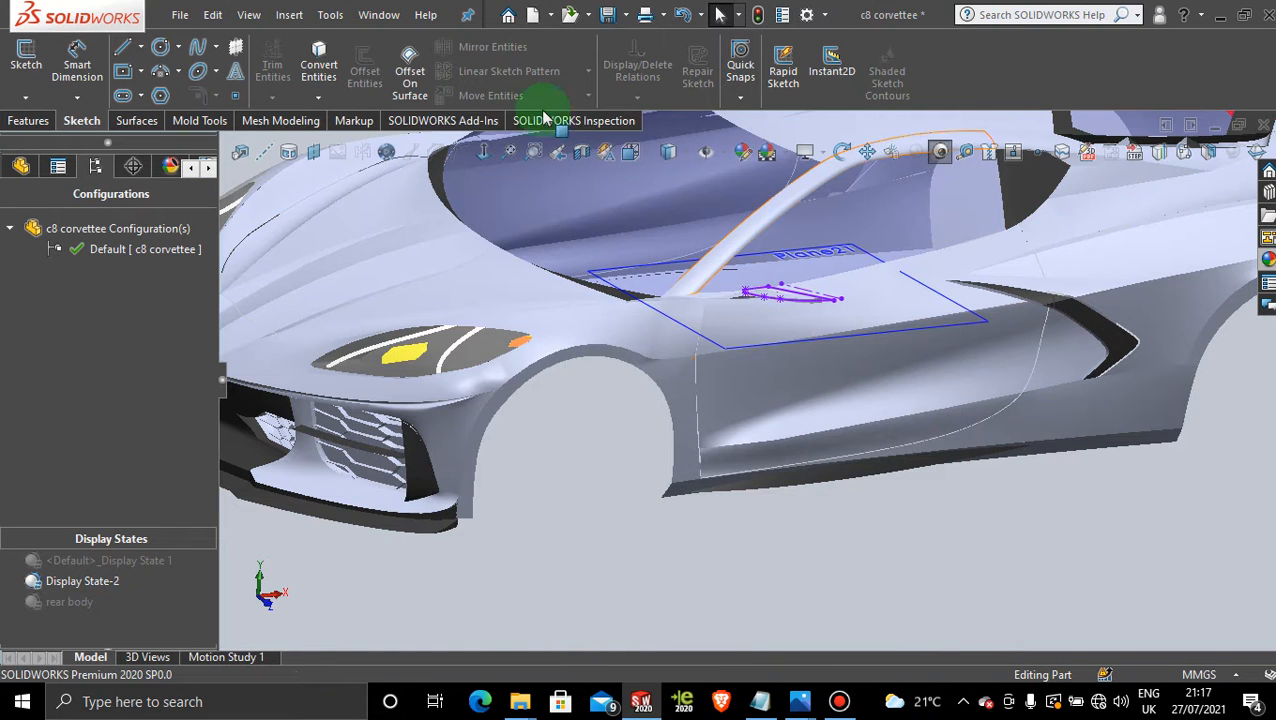
Start a reference plane offset from Plane21, with the offset flipped to lie above the mirror profile
left_click(311, 157)
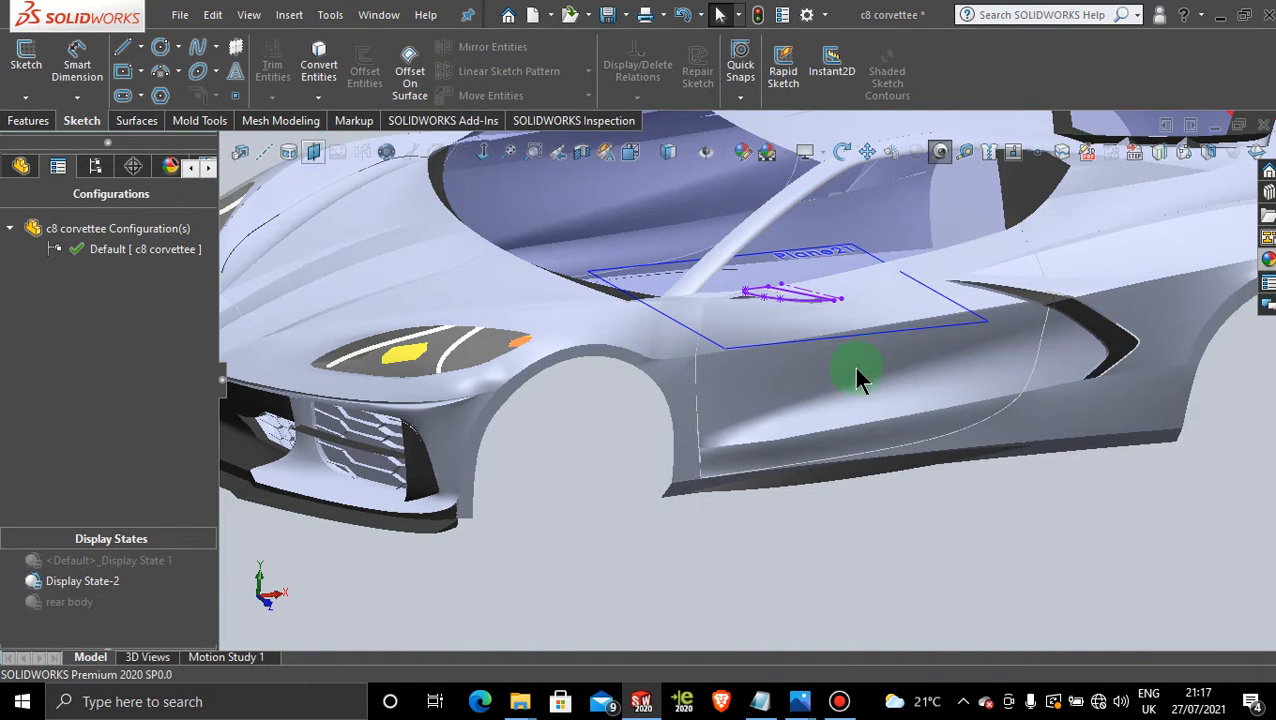
left_click(959, 333)
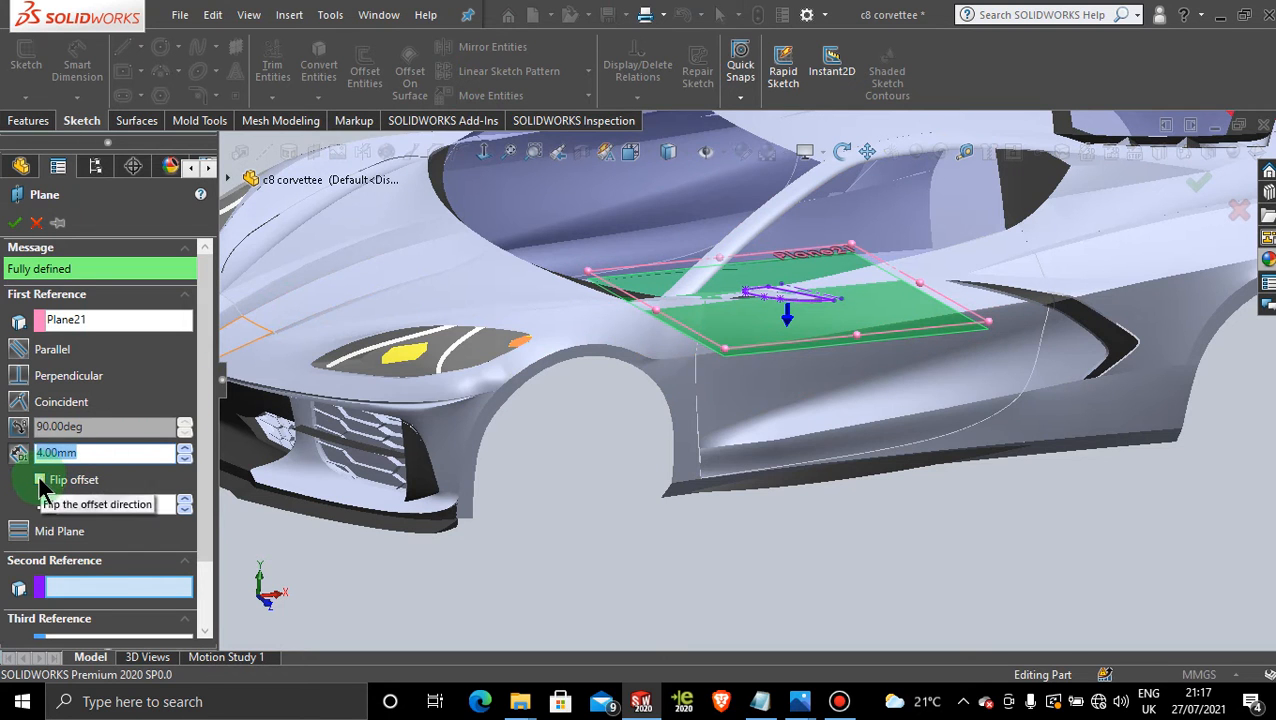
left_click(40, 480)
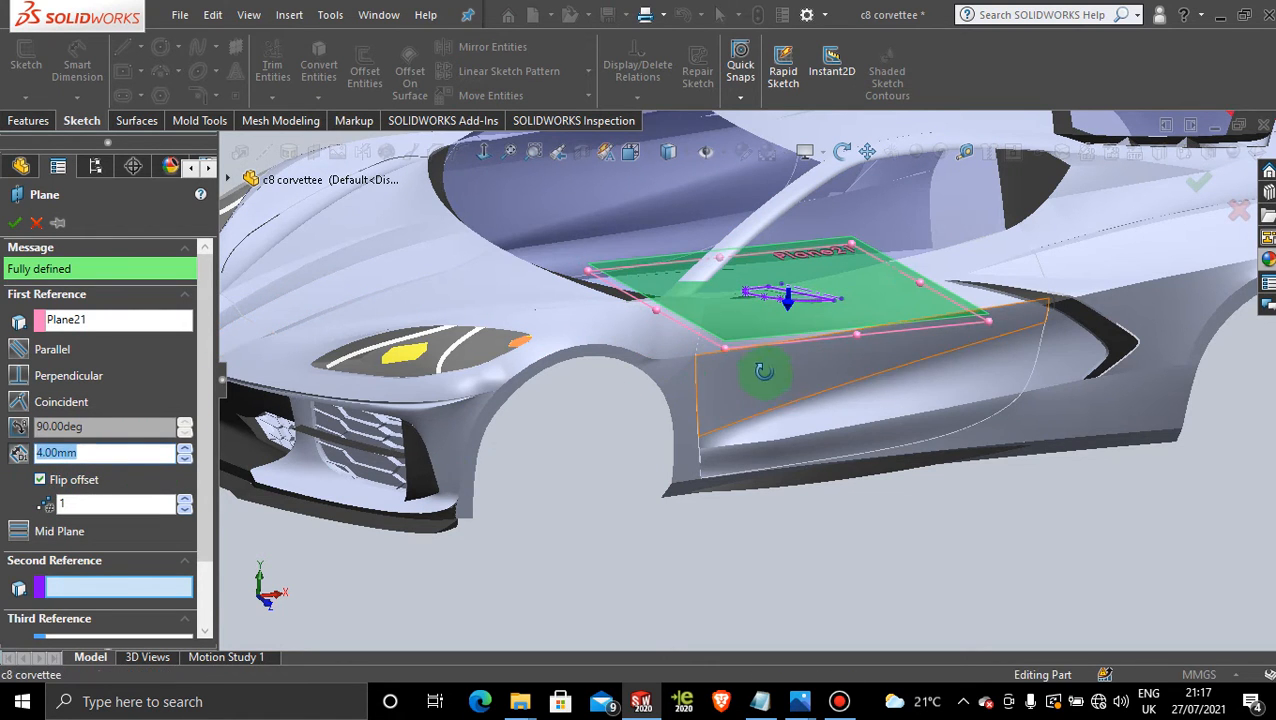
middle_click_drag(763, 371, 735, 320)
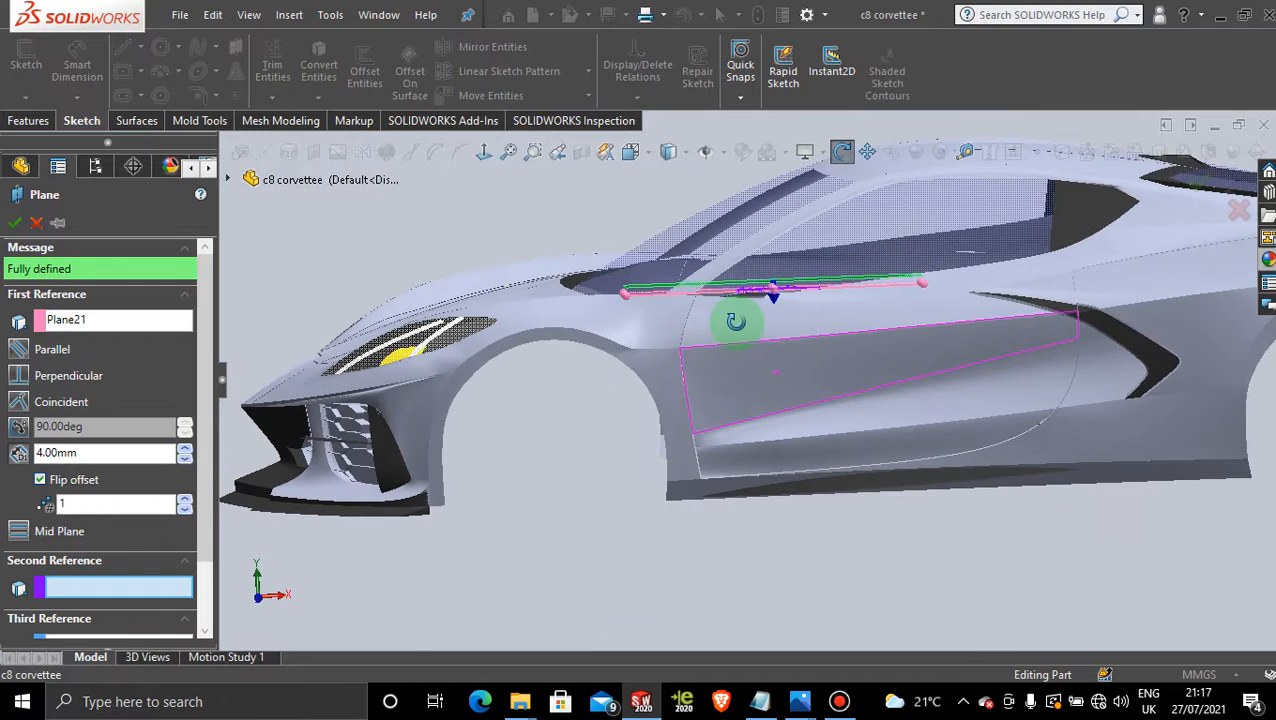
scroll(726, 285, "down", 5)
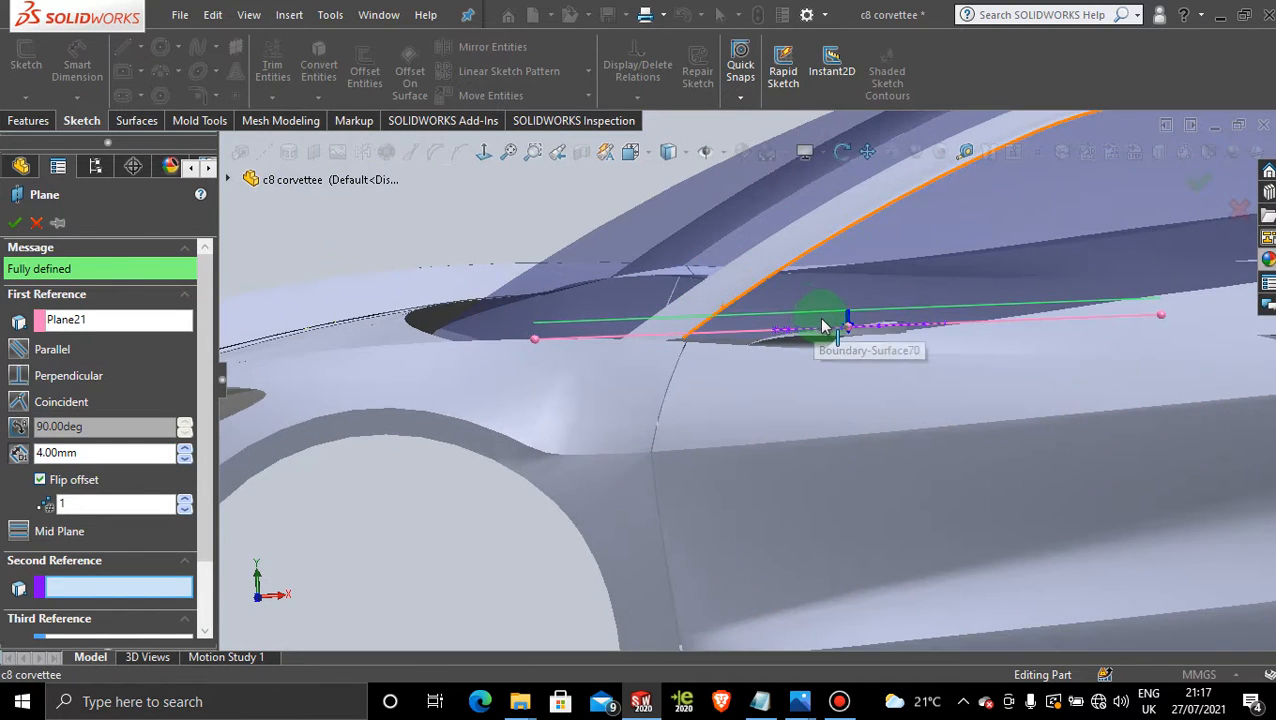
scroll(886, 321, "down", 3)
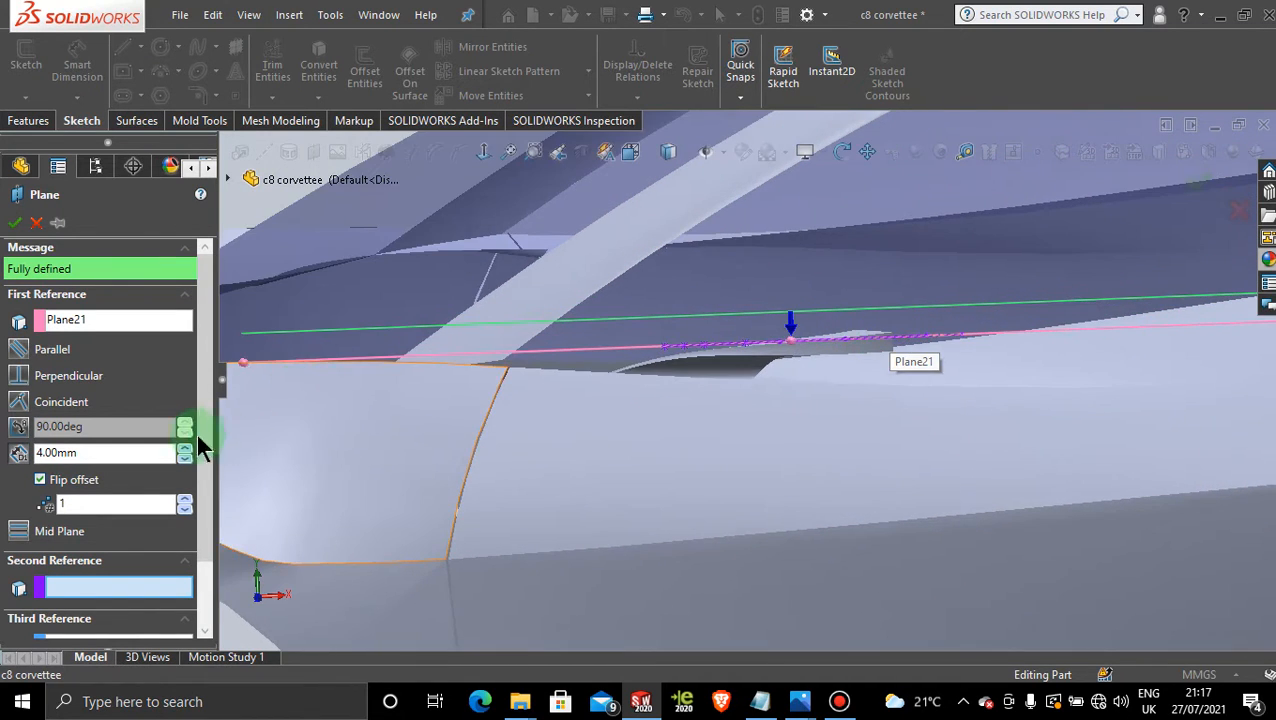
Set the new plane's offset distance to 3 mm and accept the plane
left_click(79, 453)
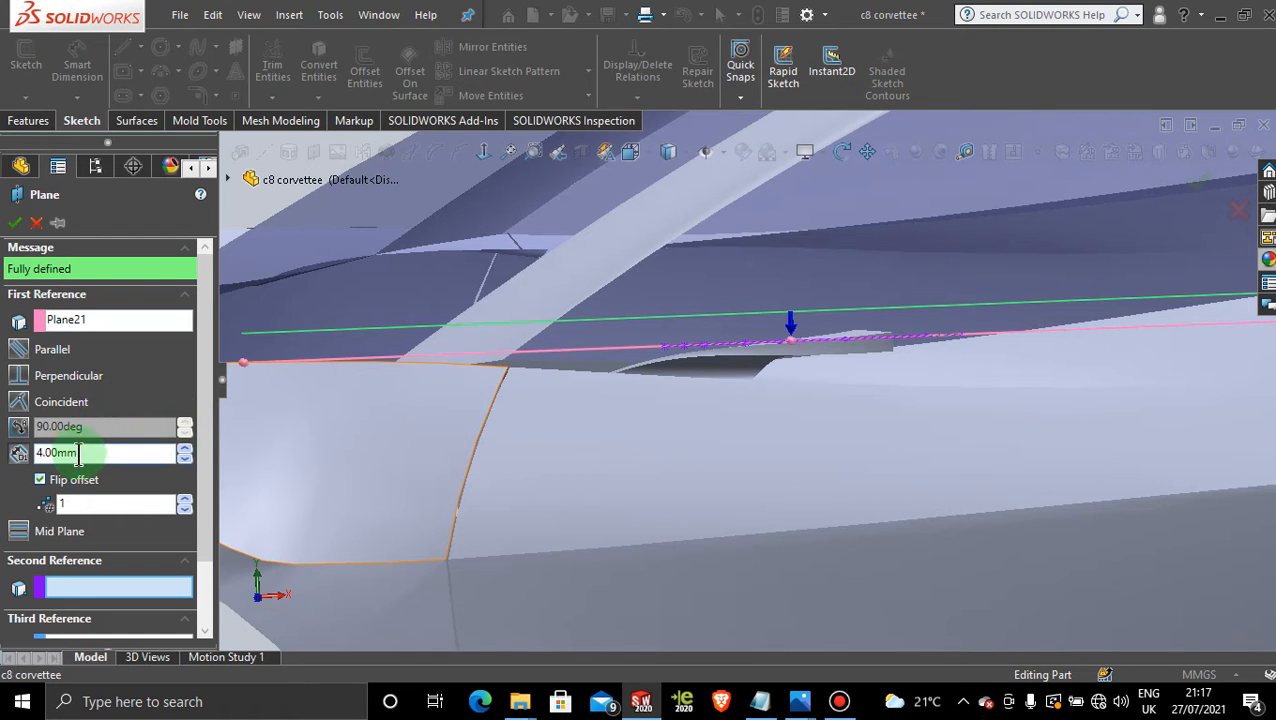
left_click_drag(90, 455, 41, 457)
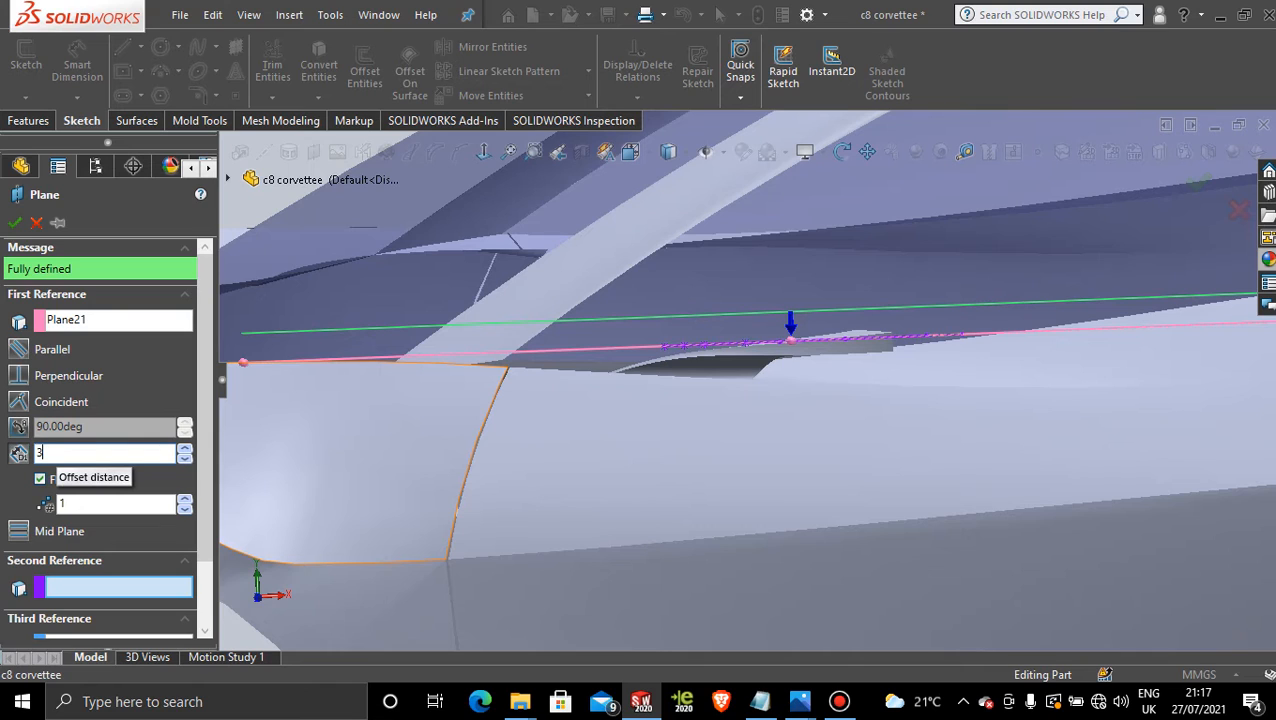
key("Return")
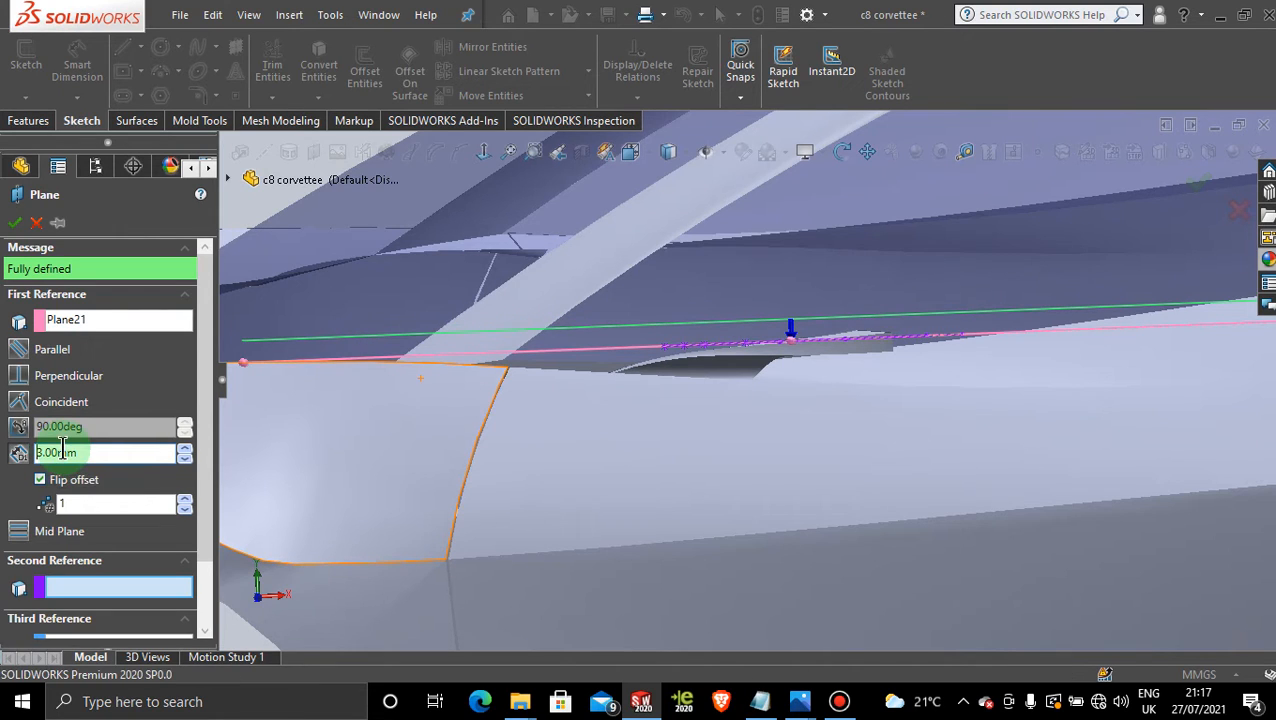
left_click(14, 225)
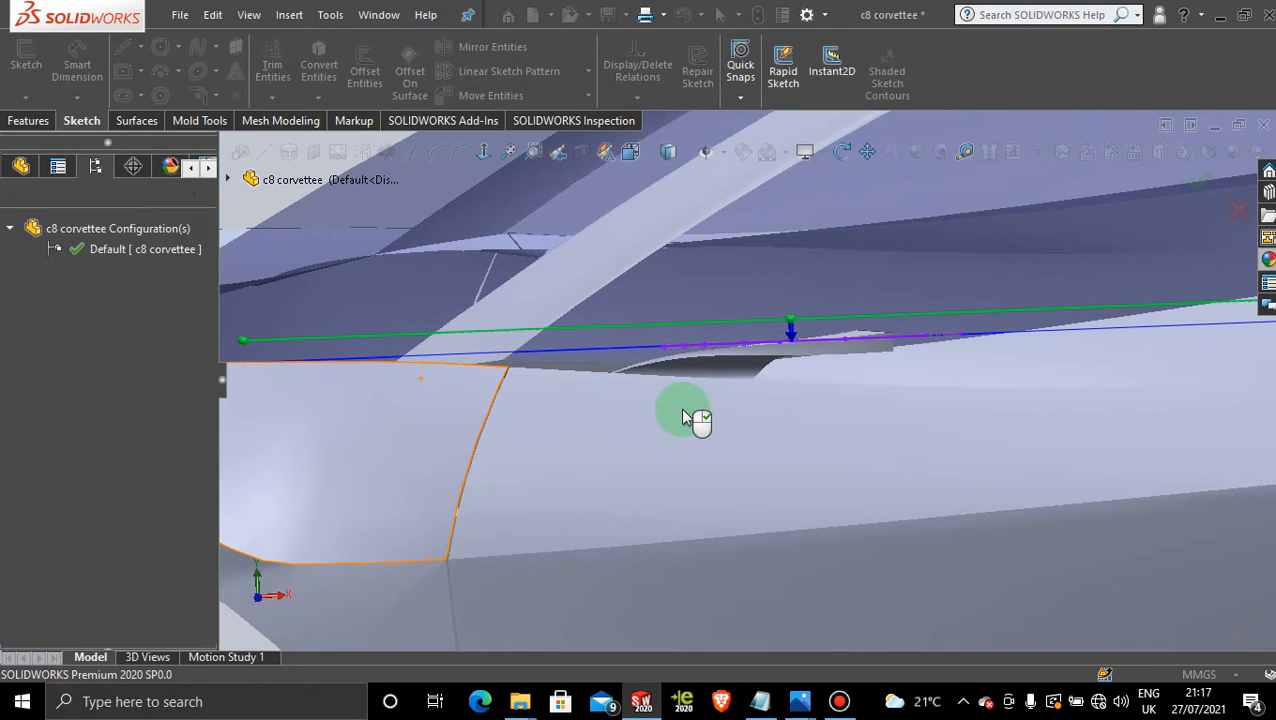
scroll(683, 409, "up", 6)
left_click(553, 492)
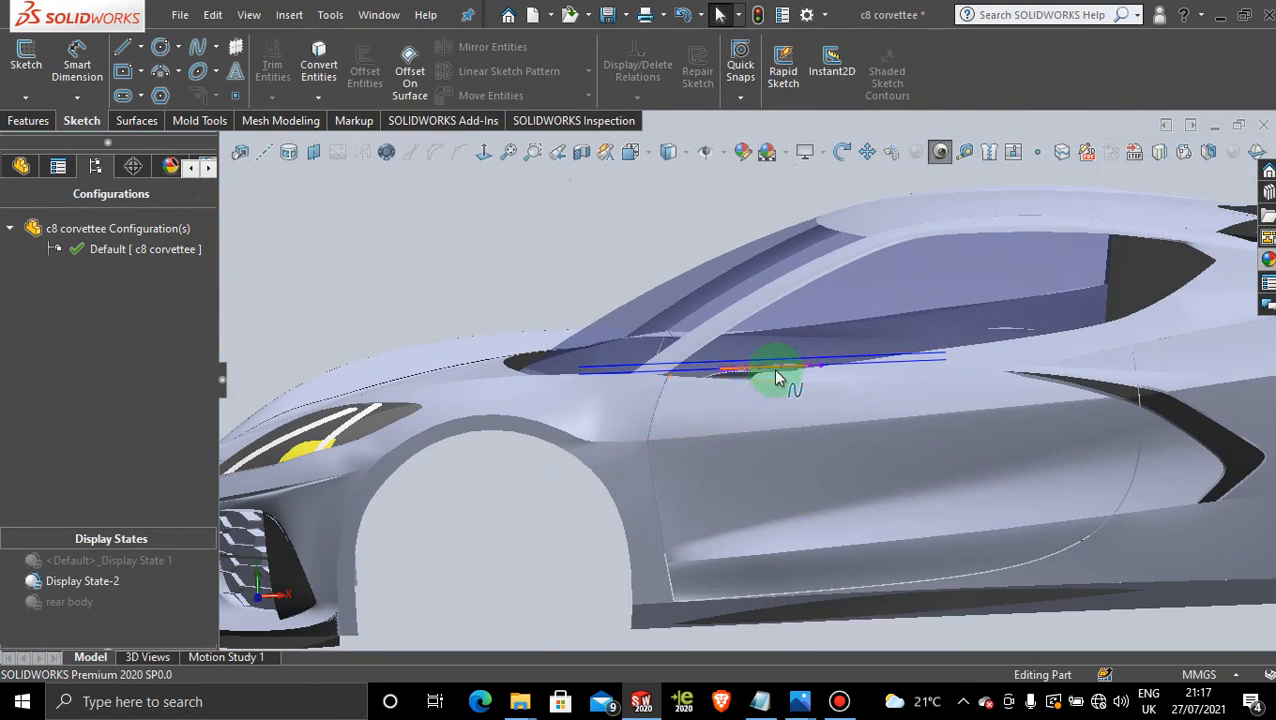
Start a sketch on Plane22, the upper offset plane, and view it face-on at the mirror profile
scroll(775, 371, "down", 4)
mouse_move(723, 402)
middle_mouse_down()
mouse_move(744, 456)
mouse_move(738, 431)
middle_mouse_up()
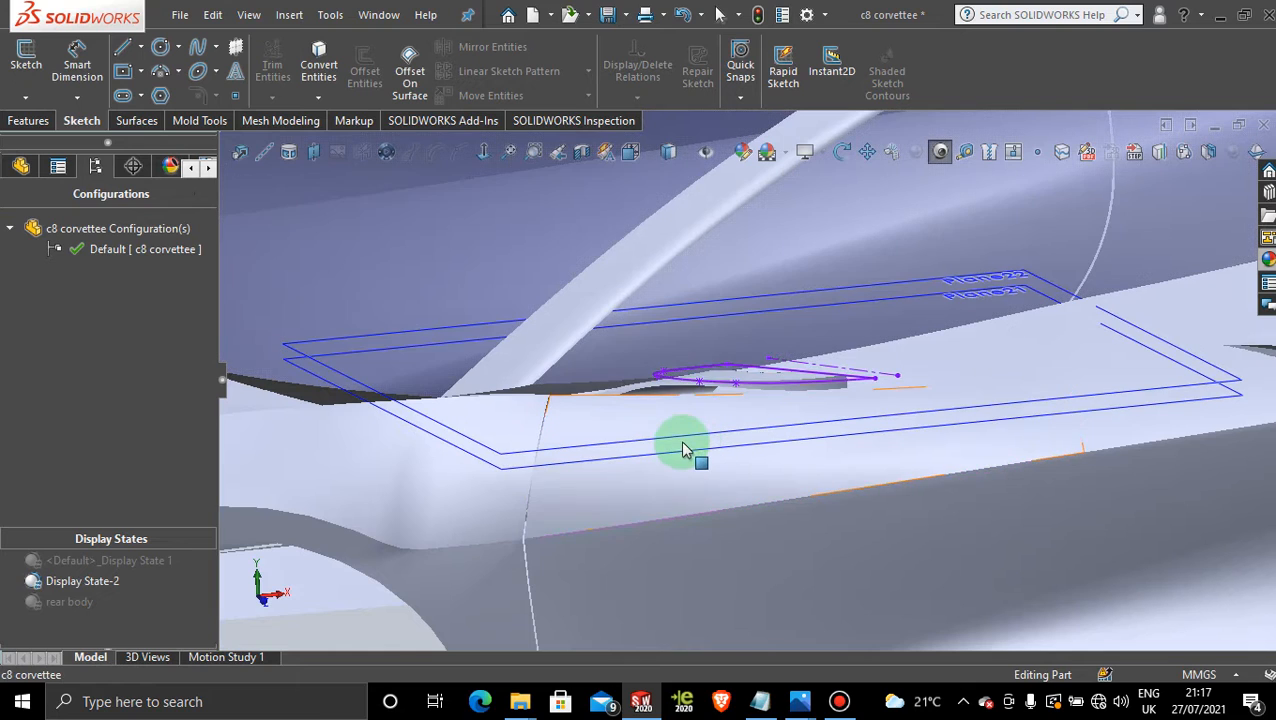
scroll(683, 450, "down", 1)
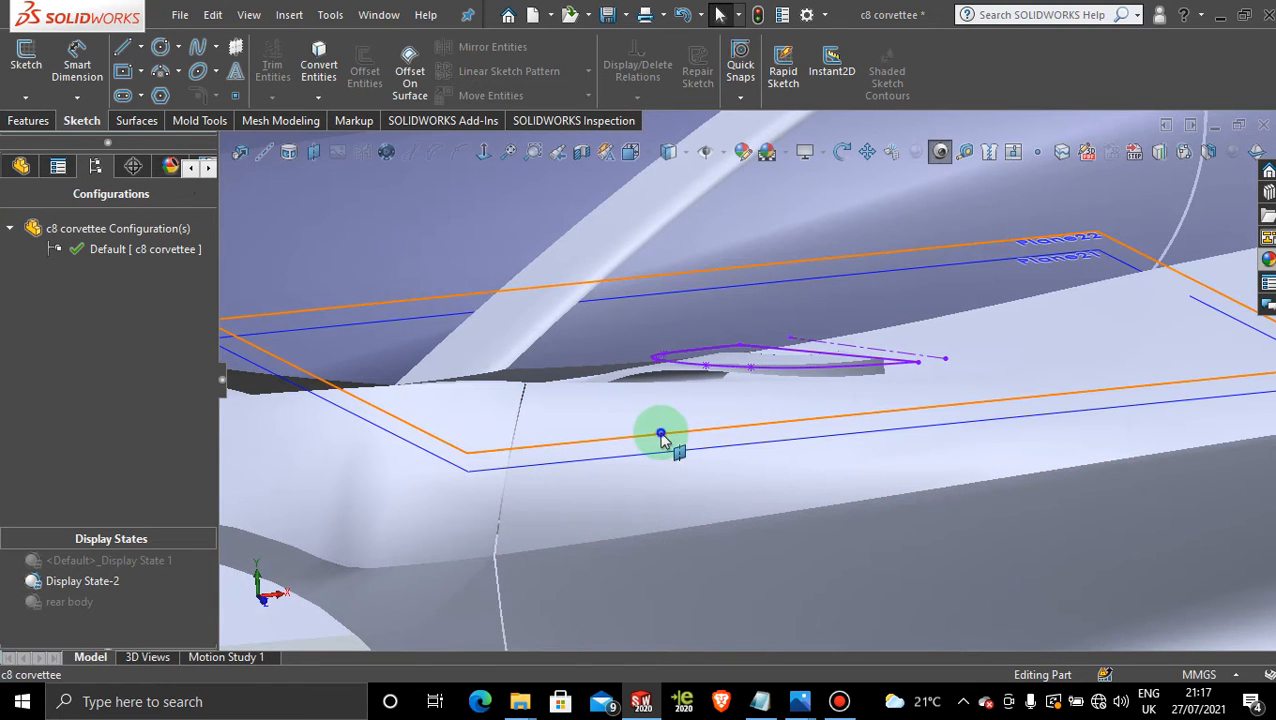
left_click(660, 437)
left_click(748, 380)
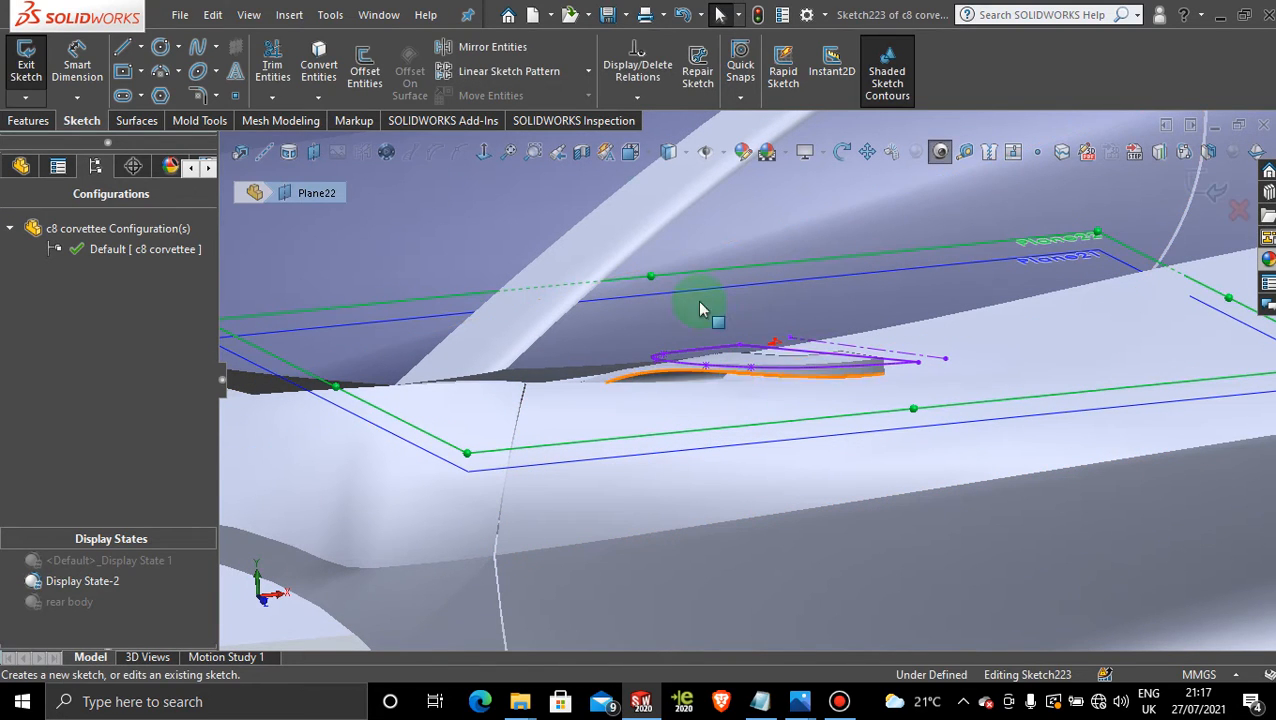
left_click(486, 152)
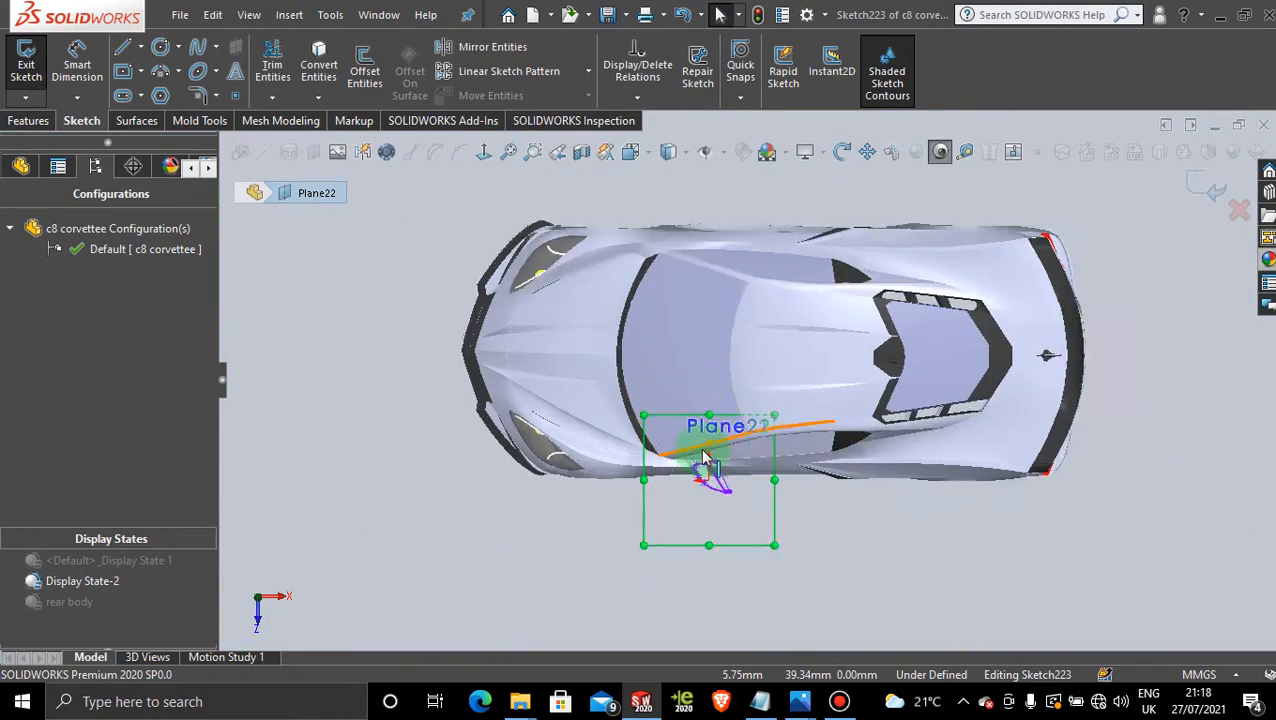
scroll(704, 458, "down", 8)
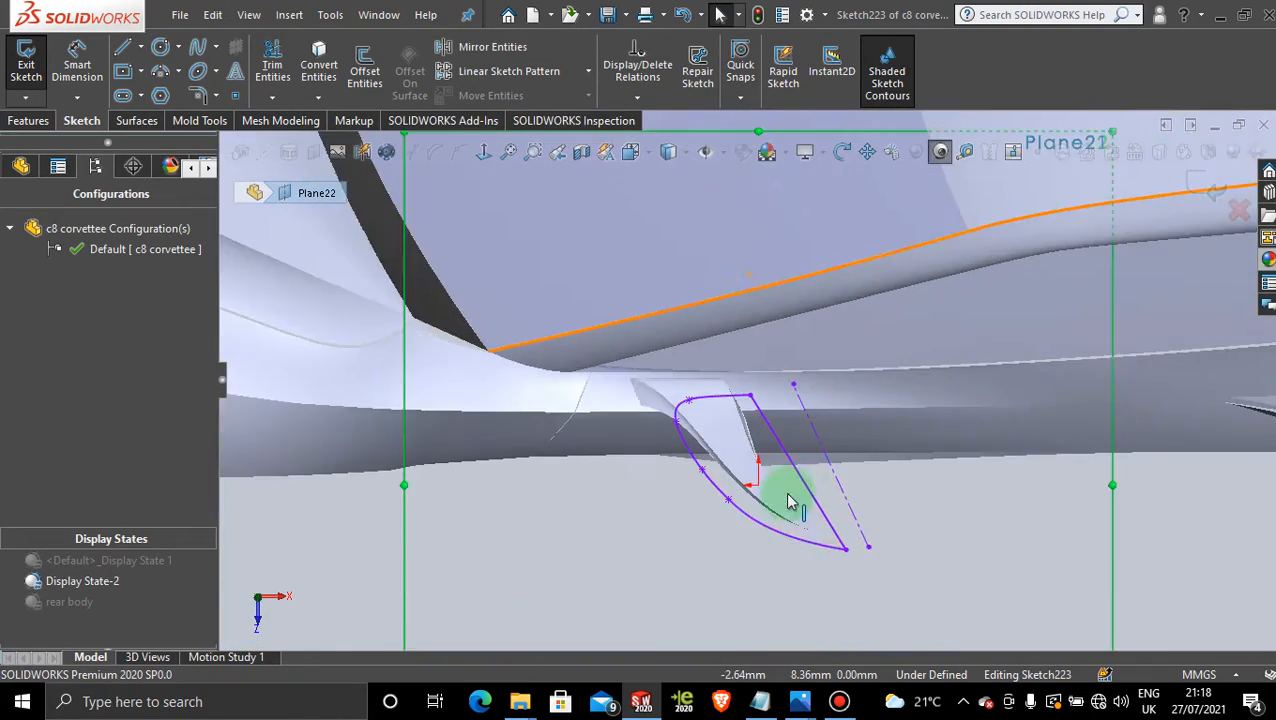
scroll(789, 502, "down", 2)
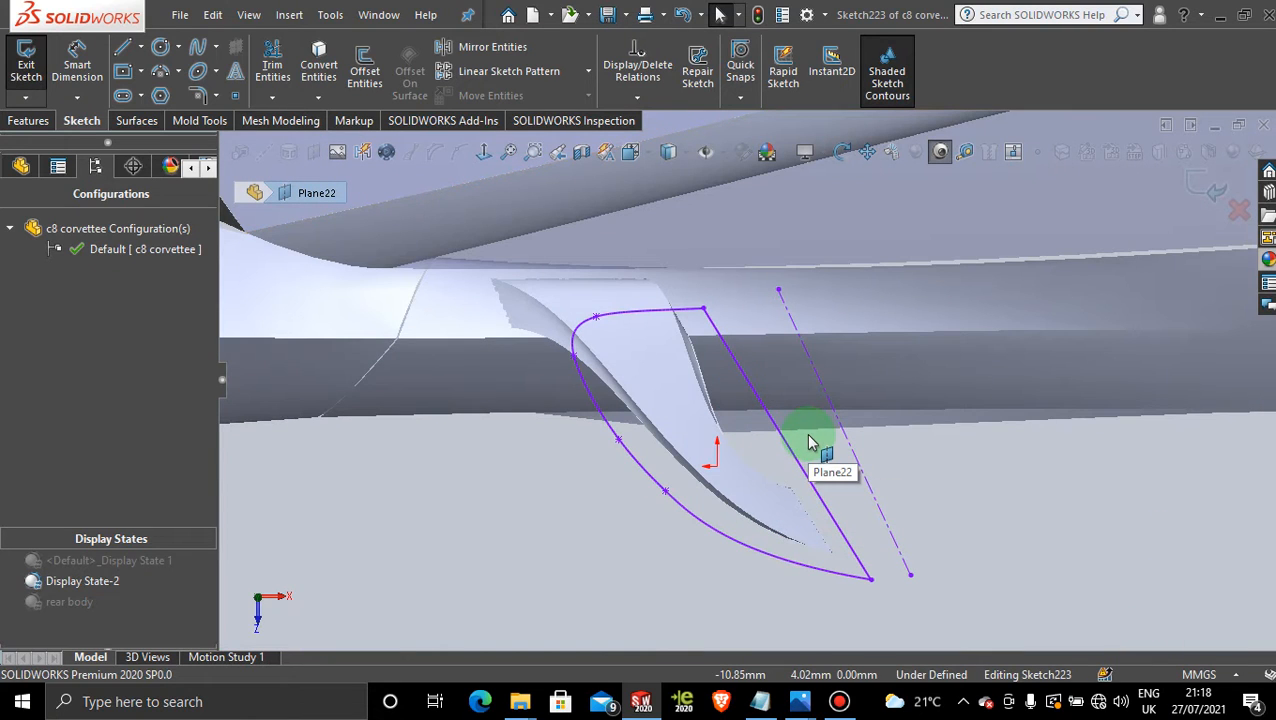
Convert the lower mirror profile's spline and its straight closing line into entities of the upper plane's sketch
left_click(163, 88)
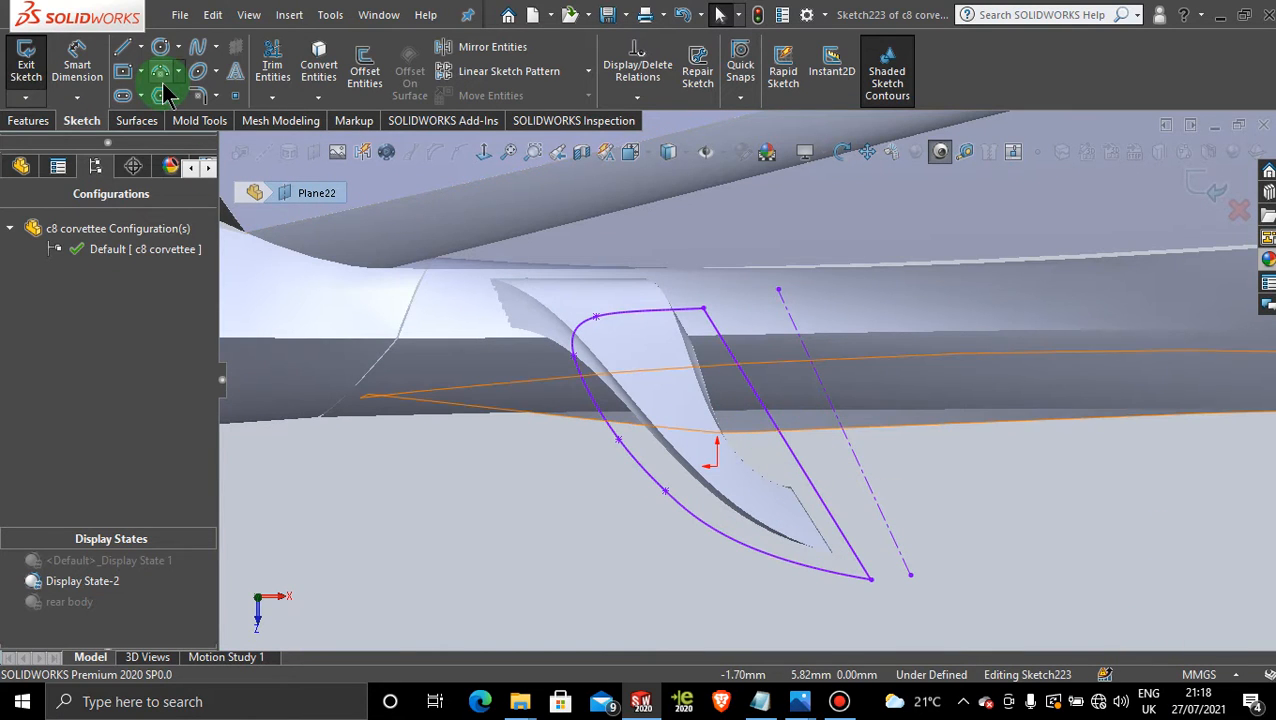
left_click(365, 72)
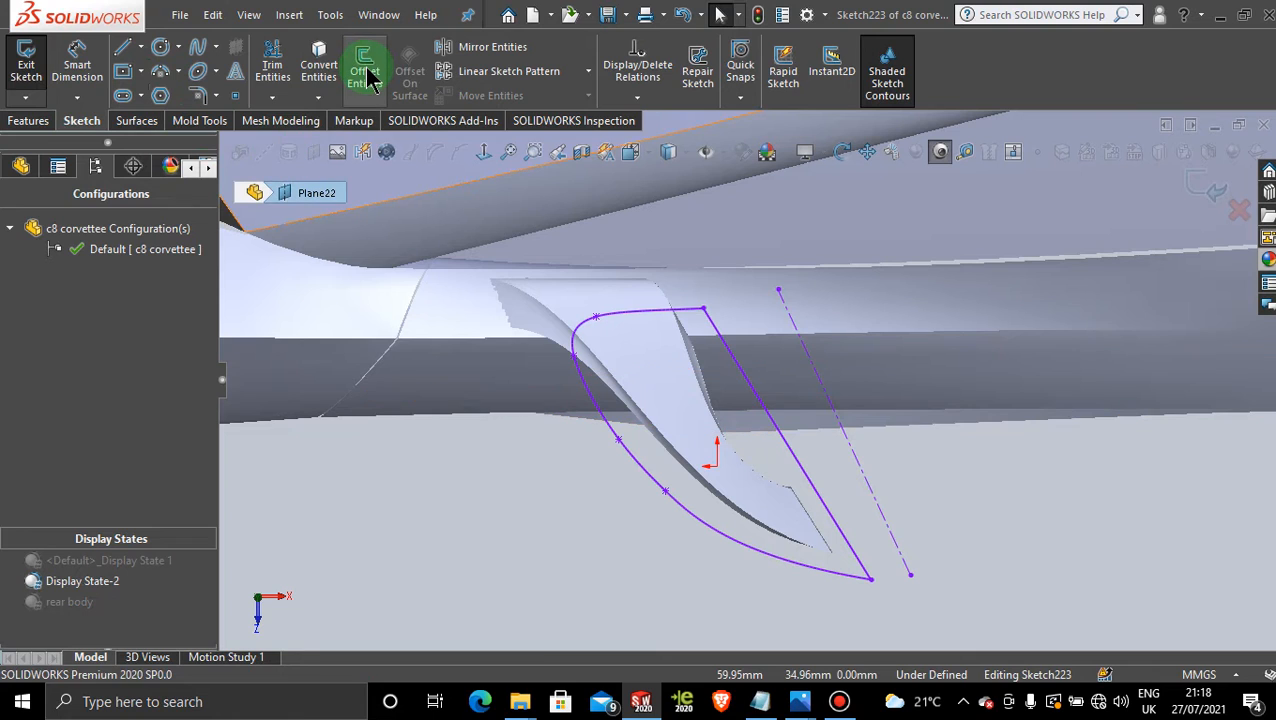
left_click(320, 68)
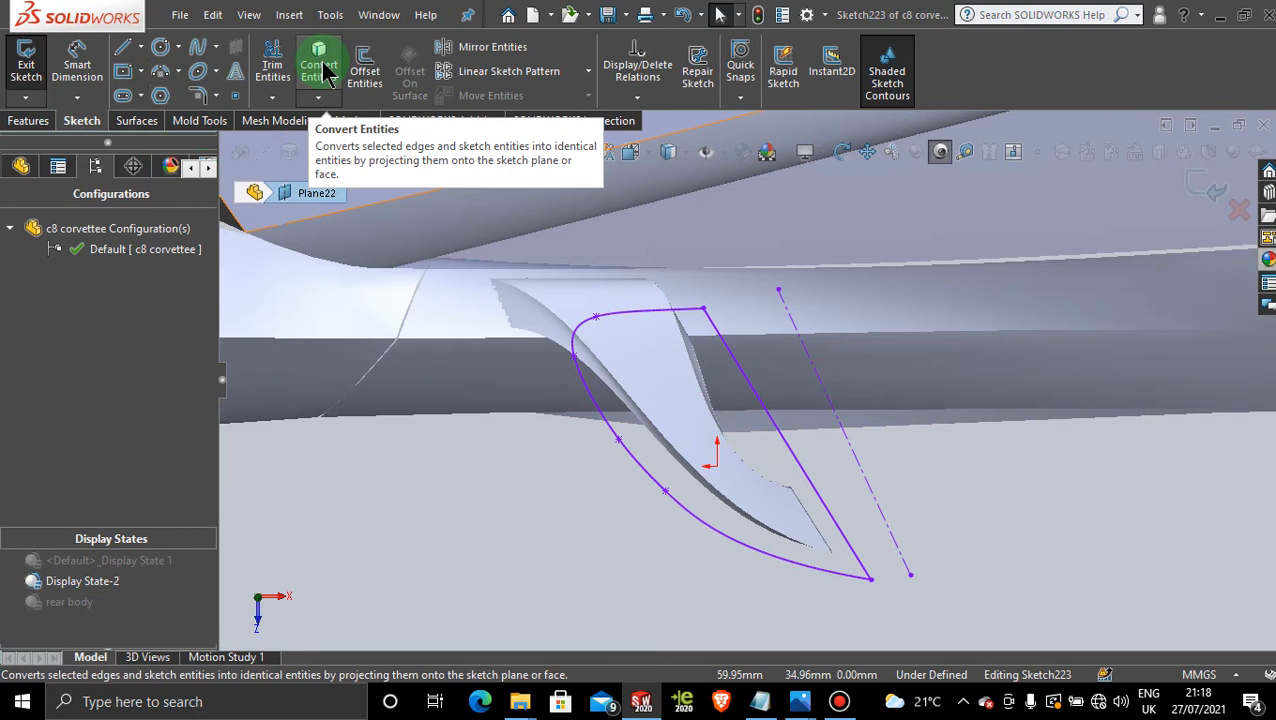
left_click(680, 317)
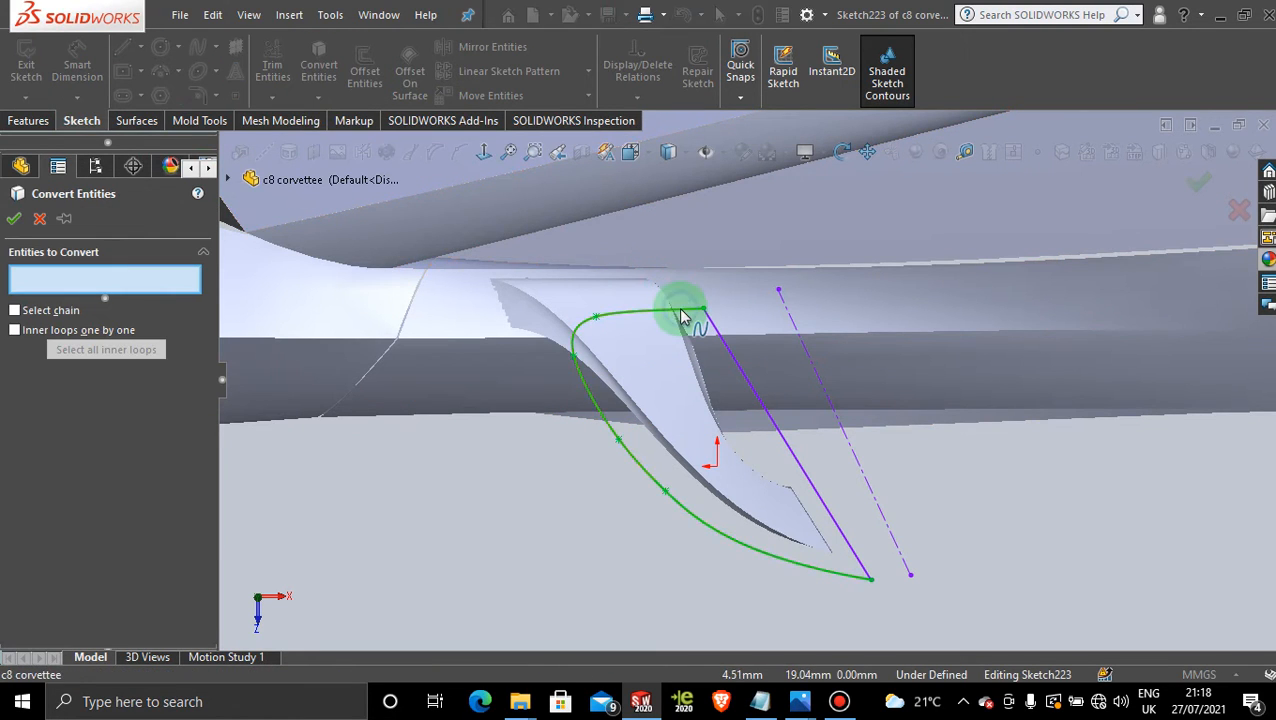
left_click(734, 358)
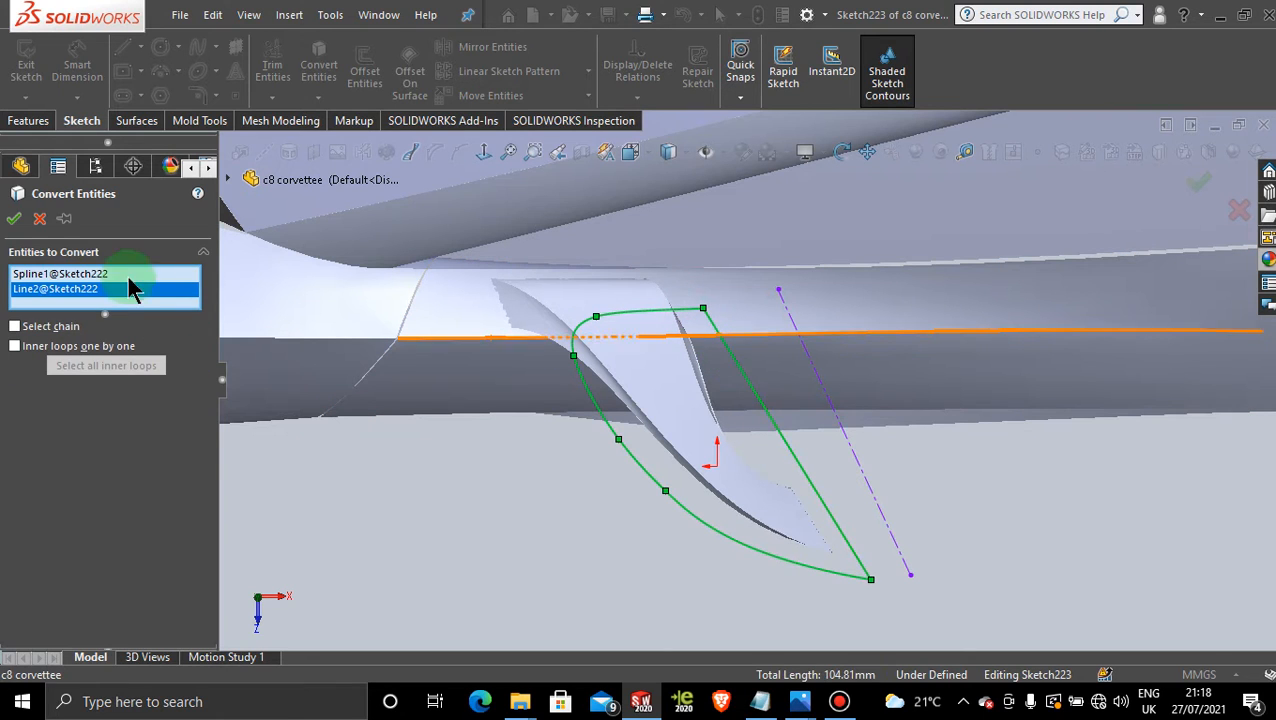
left_click(15, 220)
Offset the converted mirror profile outward by 3 mm with Add dimensions enabled
left_click(370, 72)
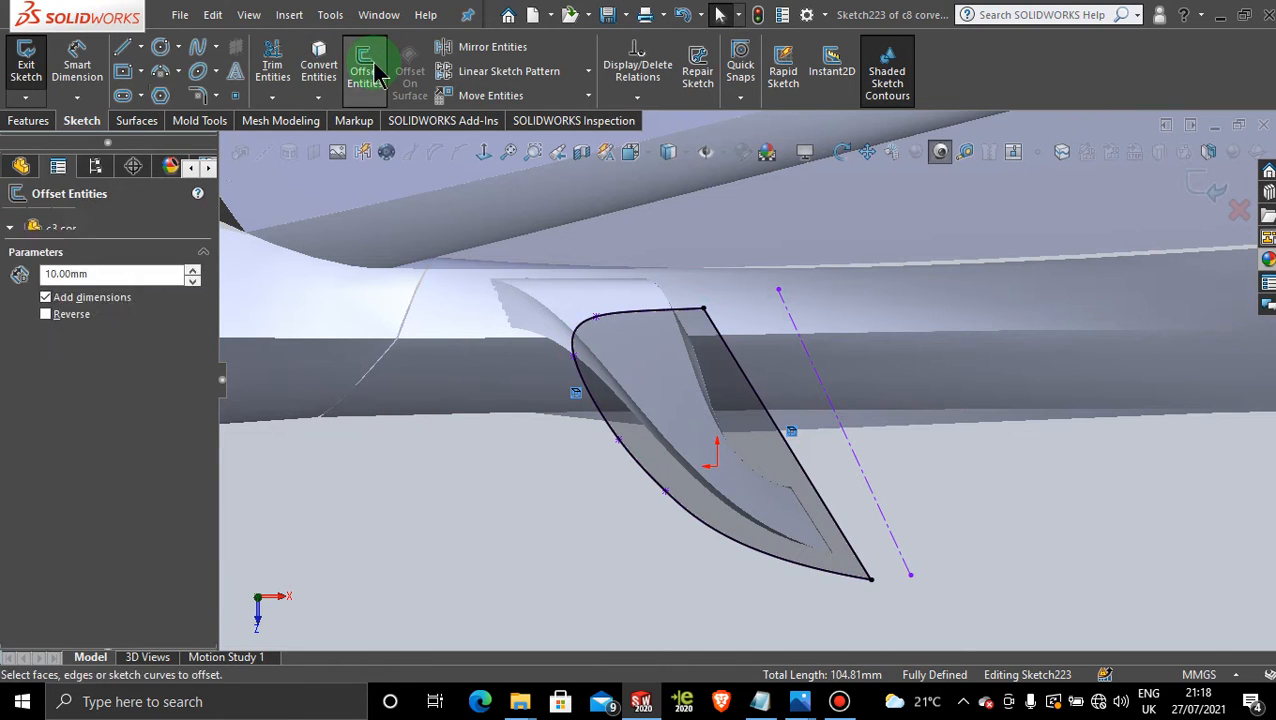
left_click(713, 368)
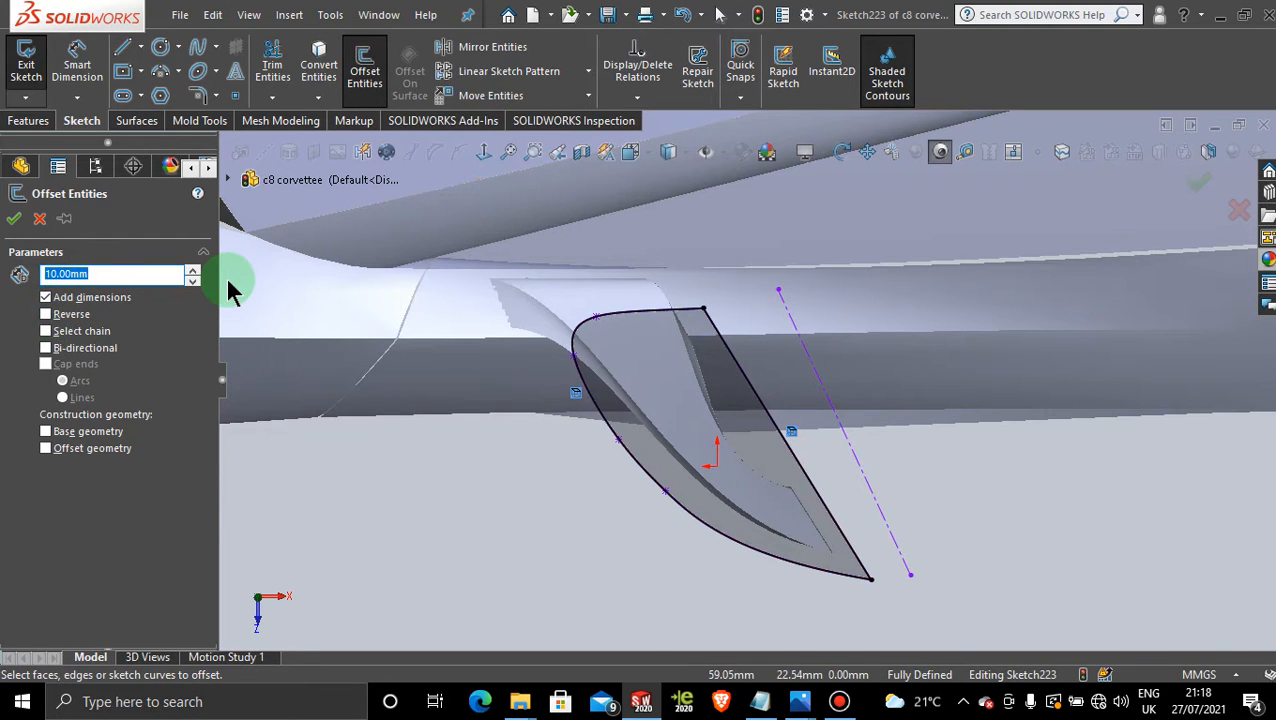
type("3")
left_click(745, 378)
left_click(745, 371)
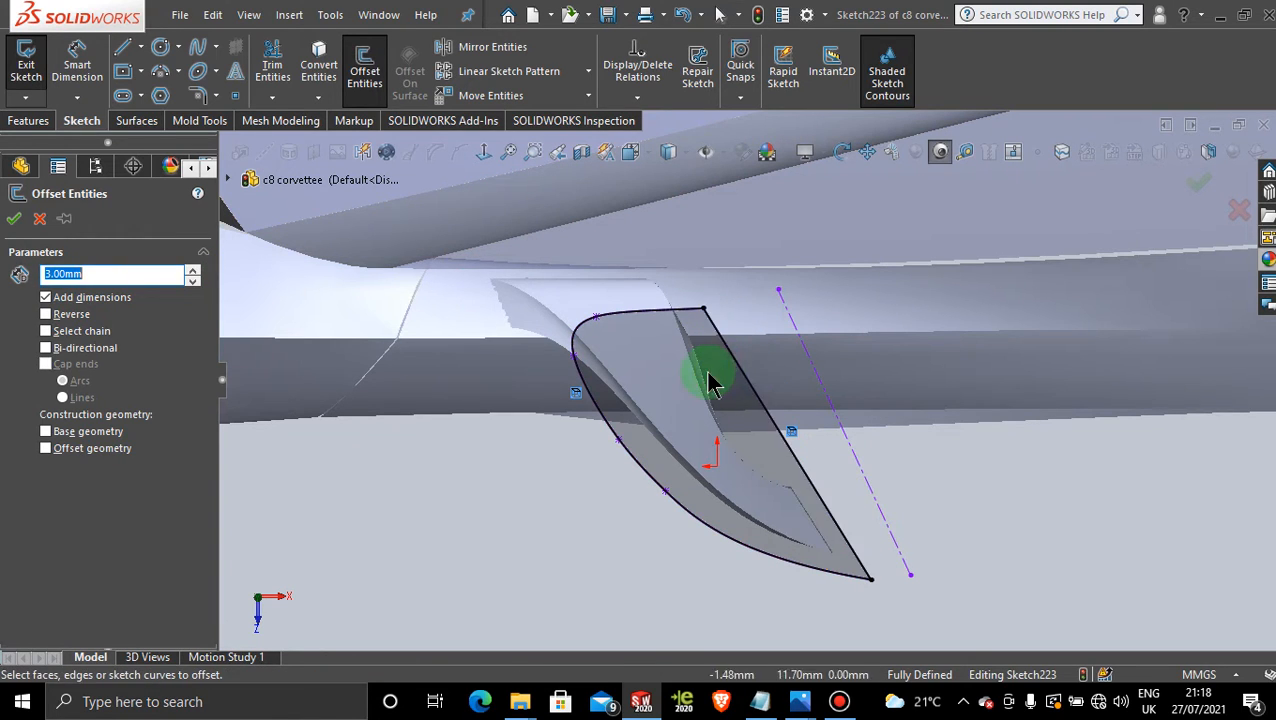
left_click(710, 373)
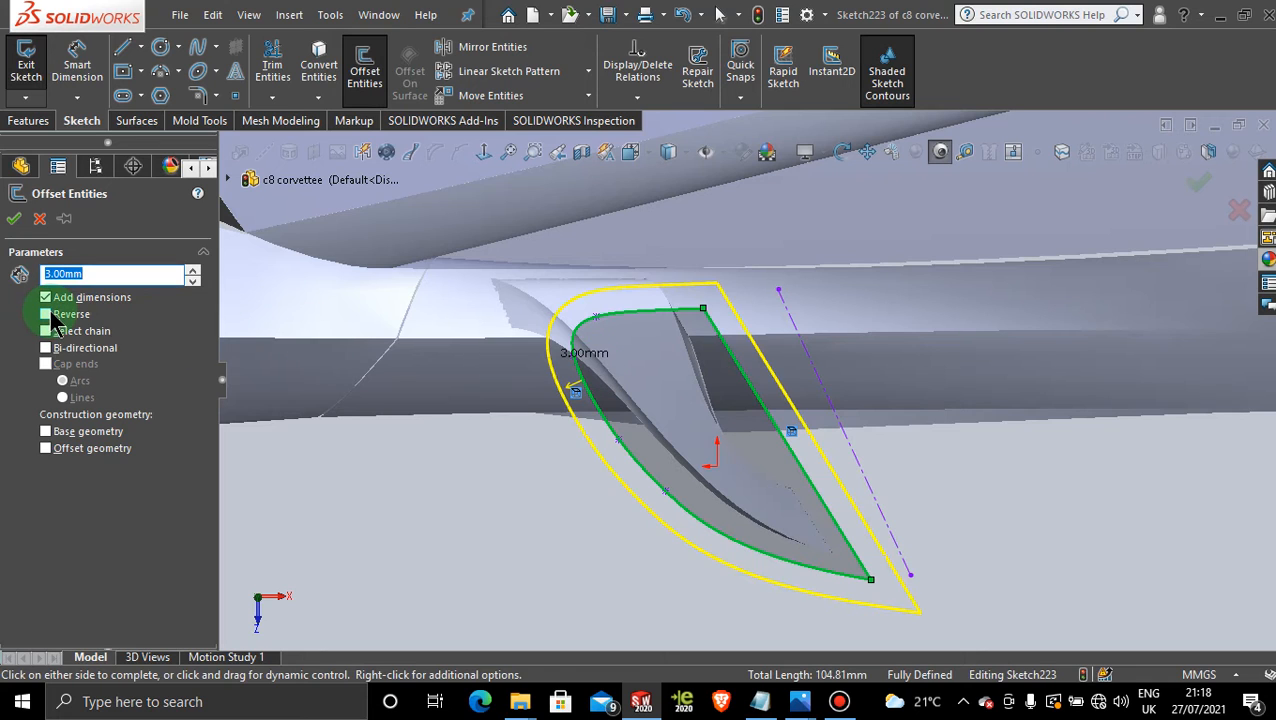
left_click_drag(250, 305, 548, 351)
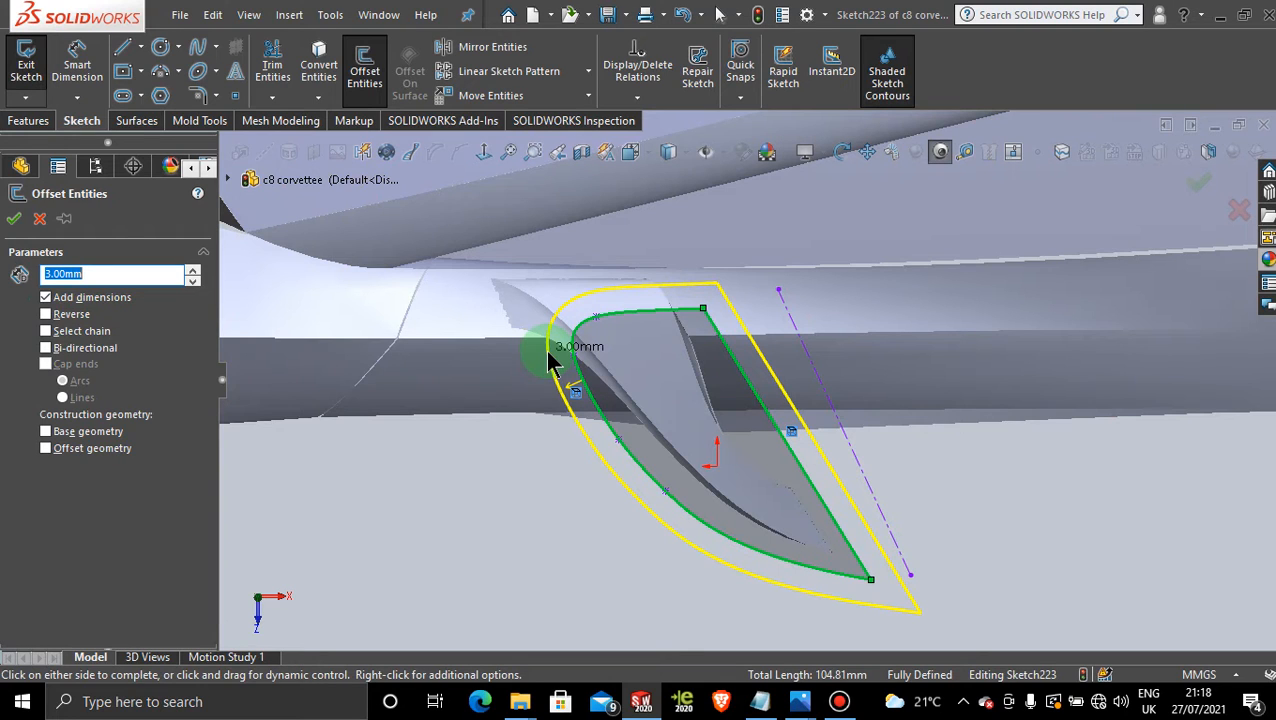
left_click_drag(549, 355, 556, 358)
left_click(484, 355)
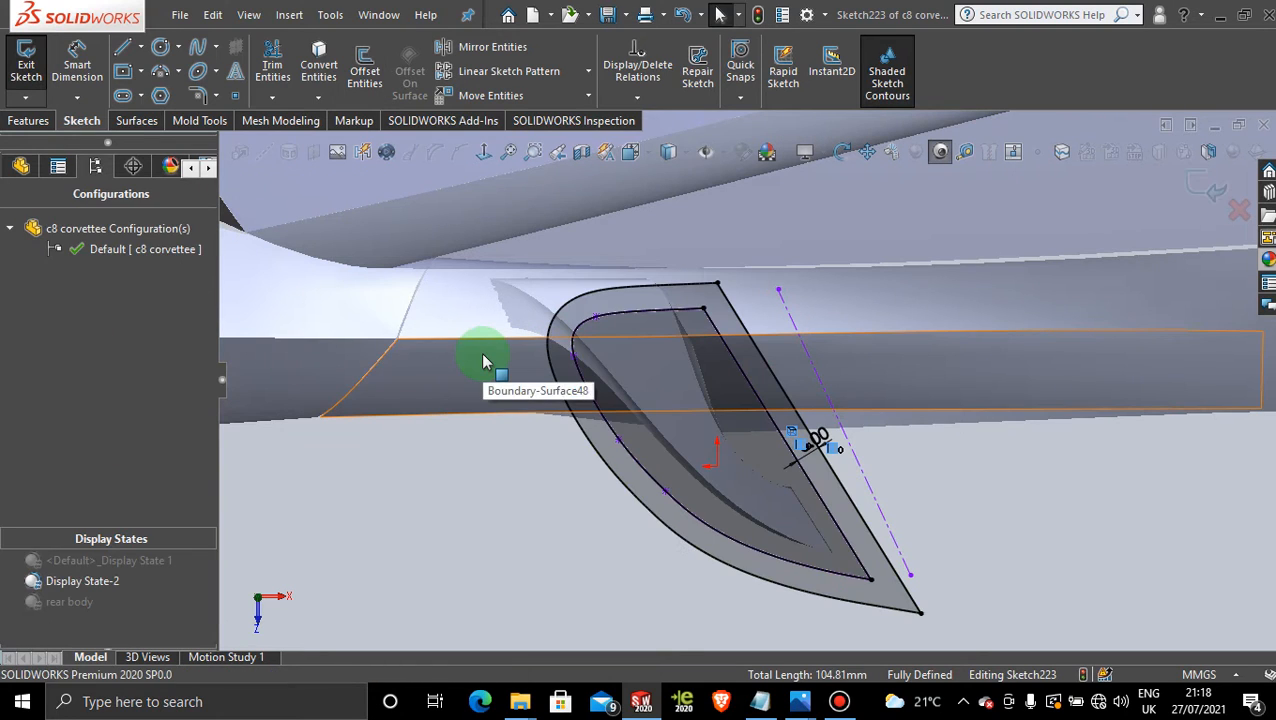
Delete the Offset0 relation from the outer offset spline
left_click(592, 430)
left_click(815, 556)
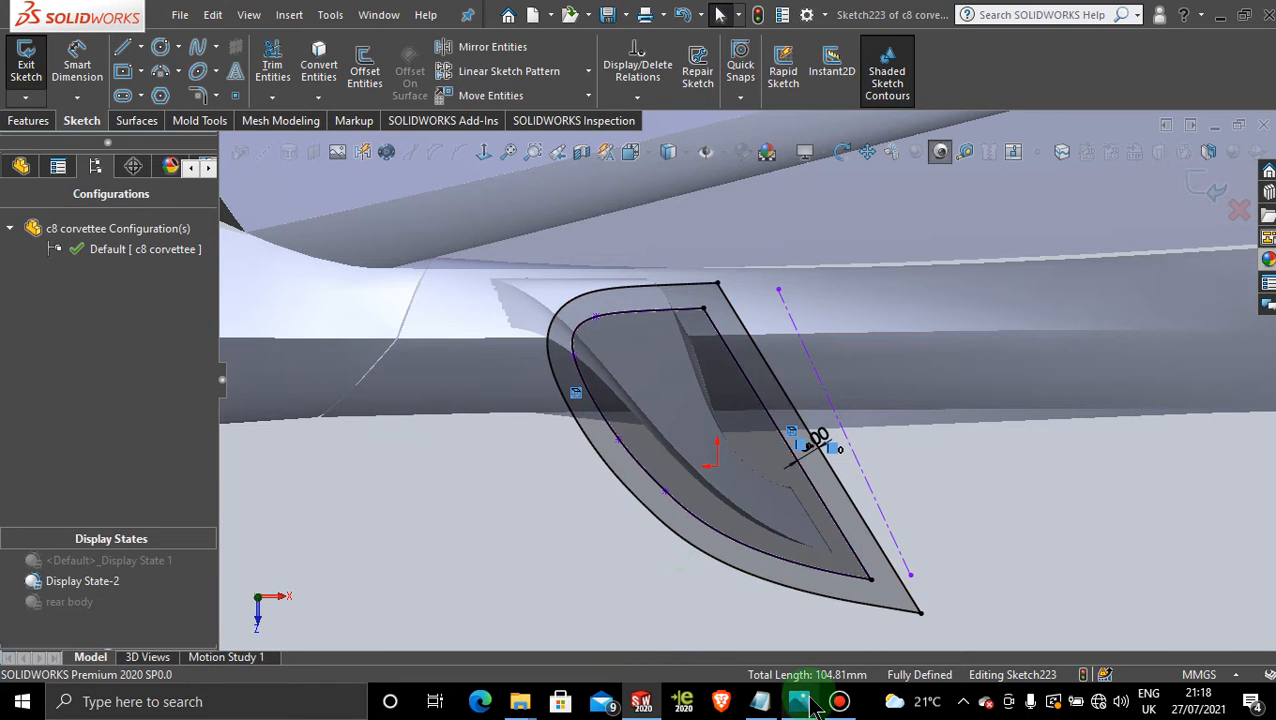
mouse_move(812, 703)
left_click(1198, 608)
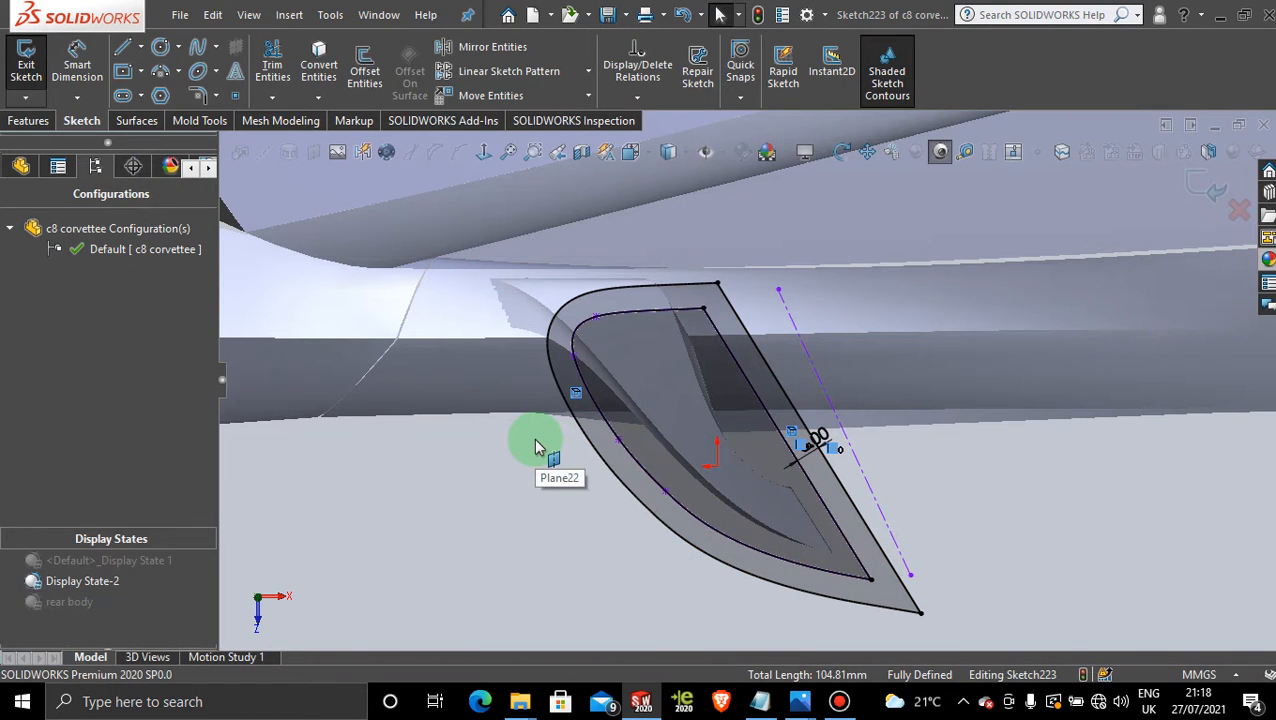
left_click(601, 458)
right_click(603, 456)
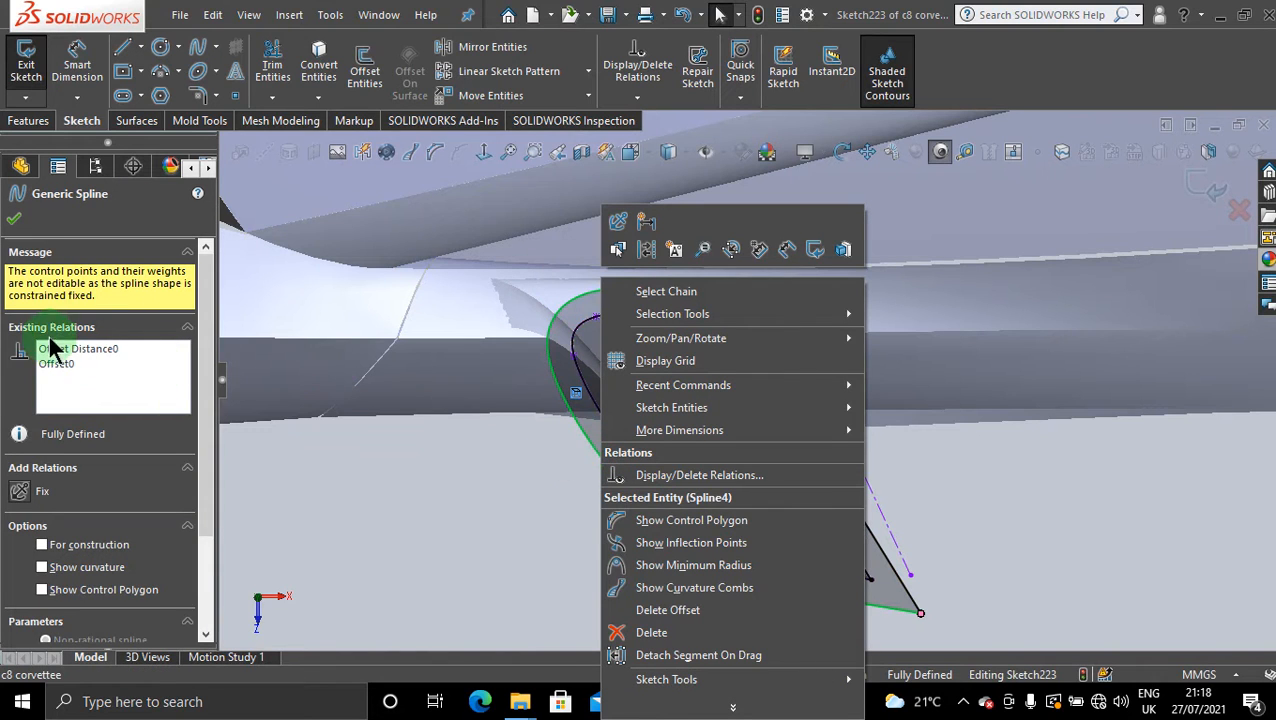
right_click(62, 363)
left_click(104, 396)
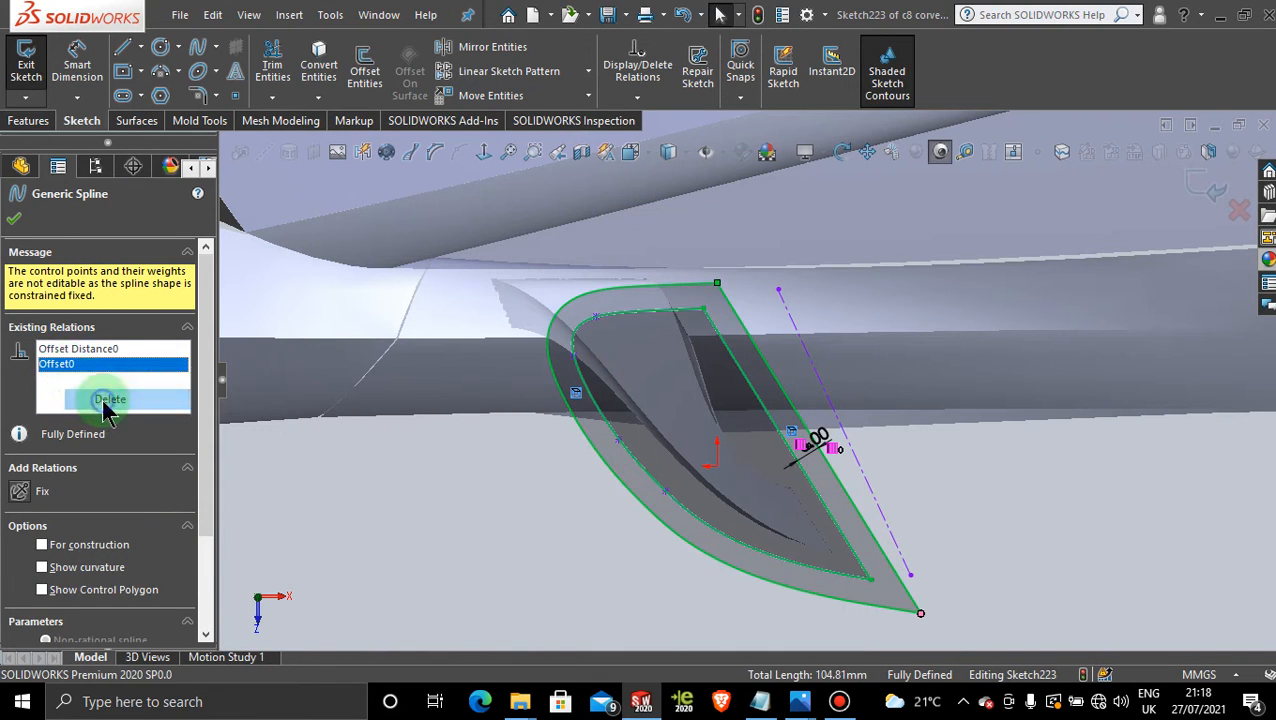
Undo the relation deletion and the 3 mm profile offset, and clear the selection
left_click(394, 507)
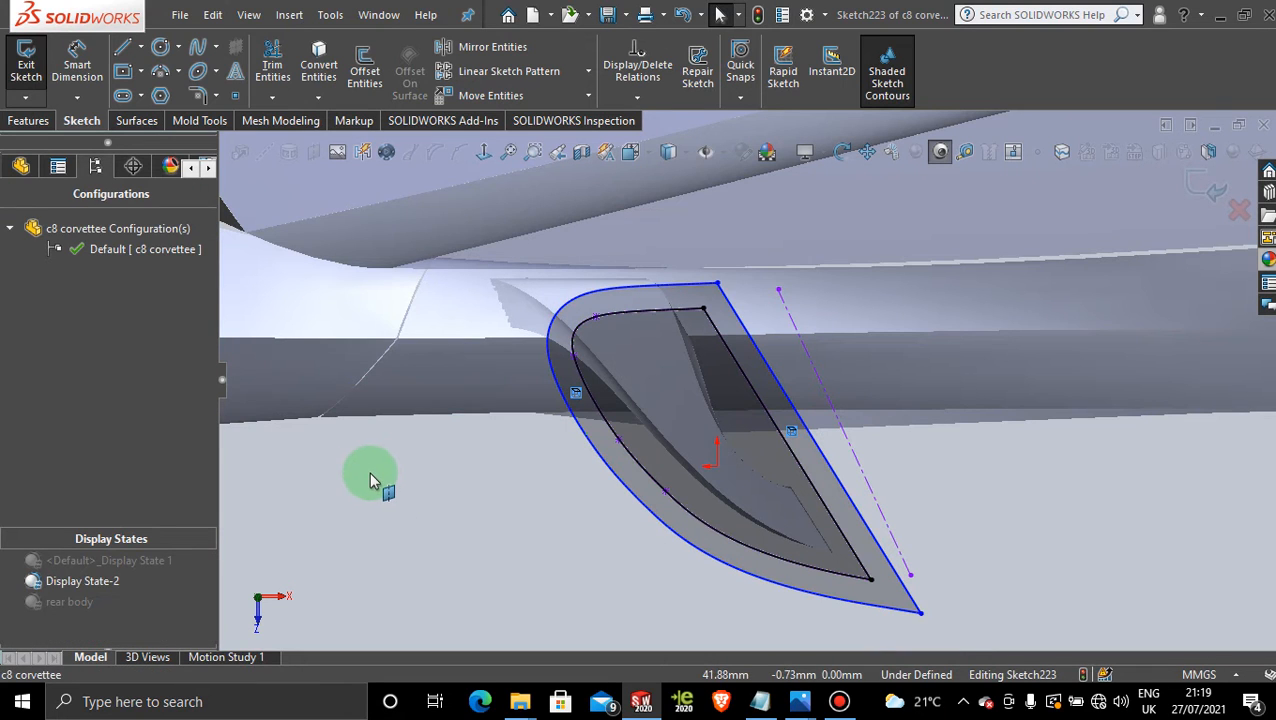
key("ctrl+z")
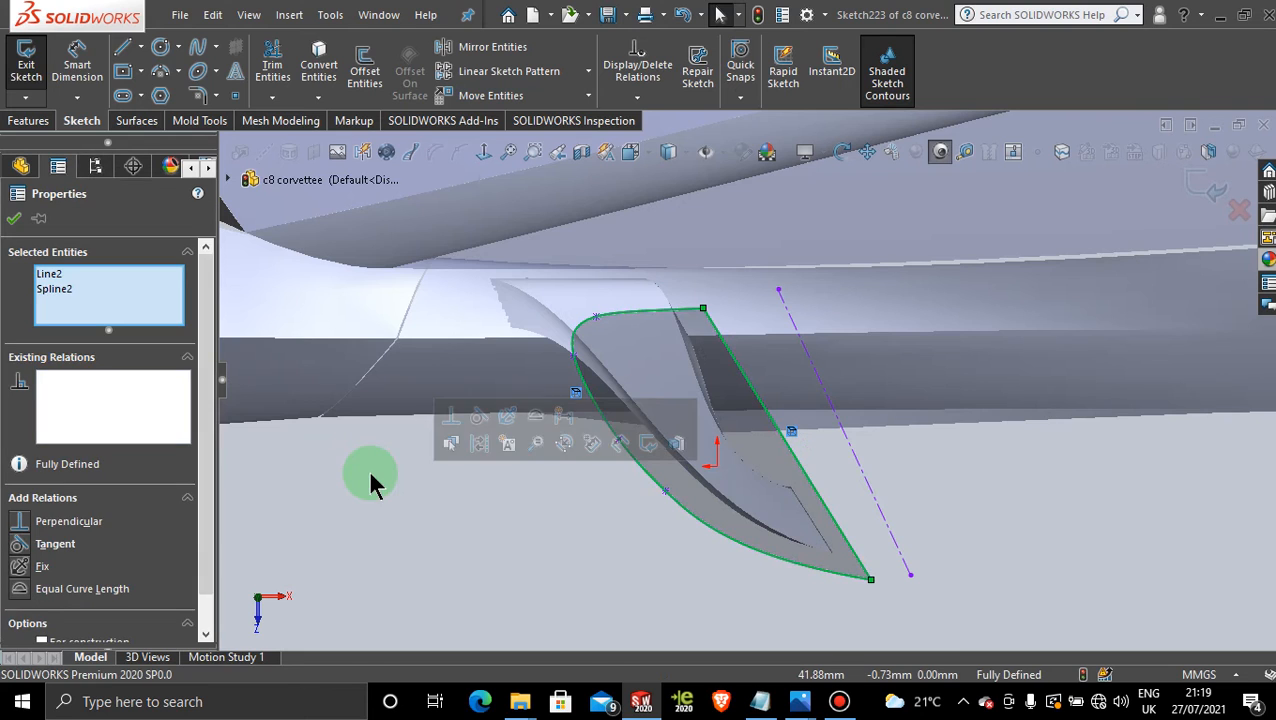
left_click(540, 598)
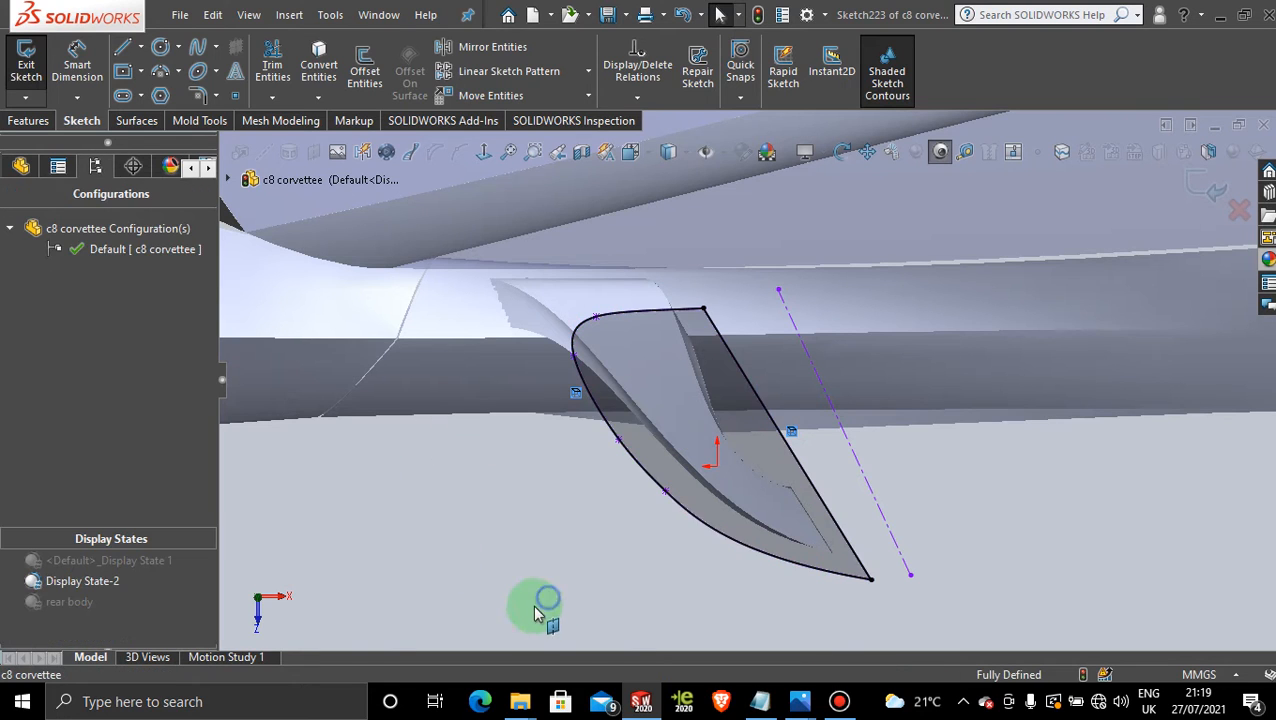
Offset the converted profile's spline and line together 3 mm outward again
left_click(380, 65)
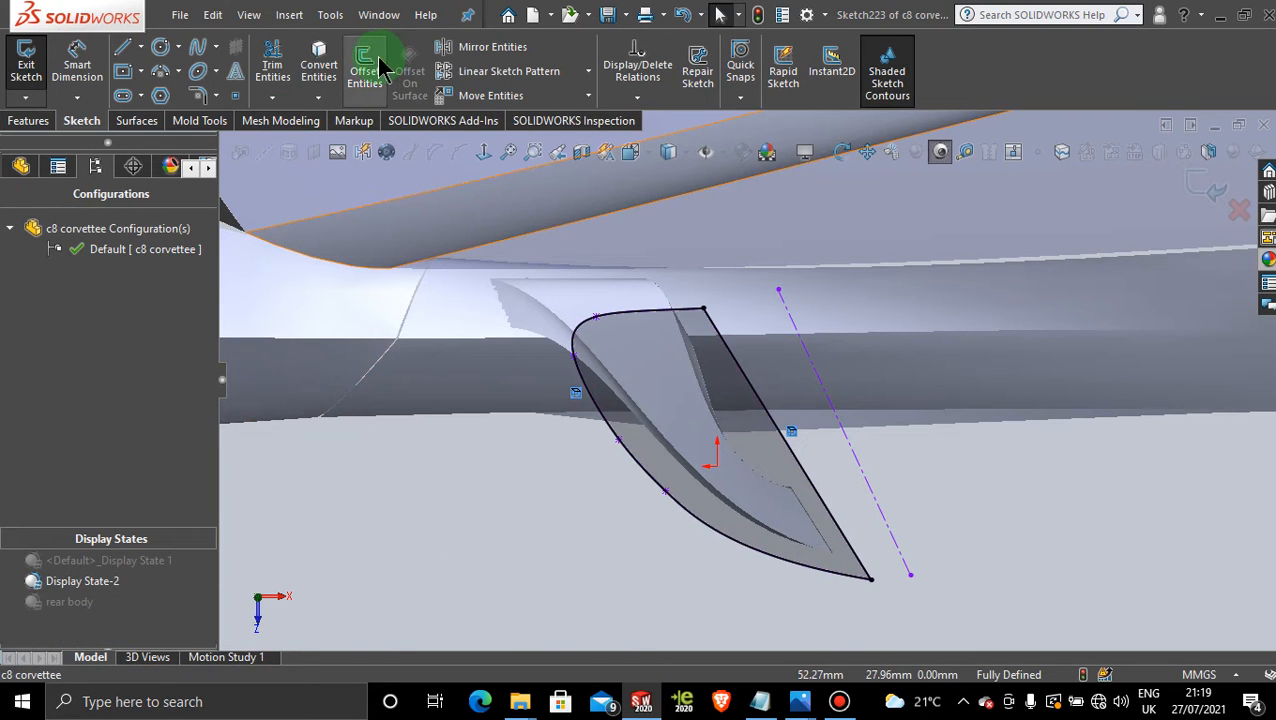
left_click(714, 378)
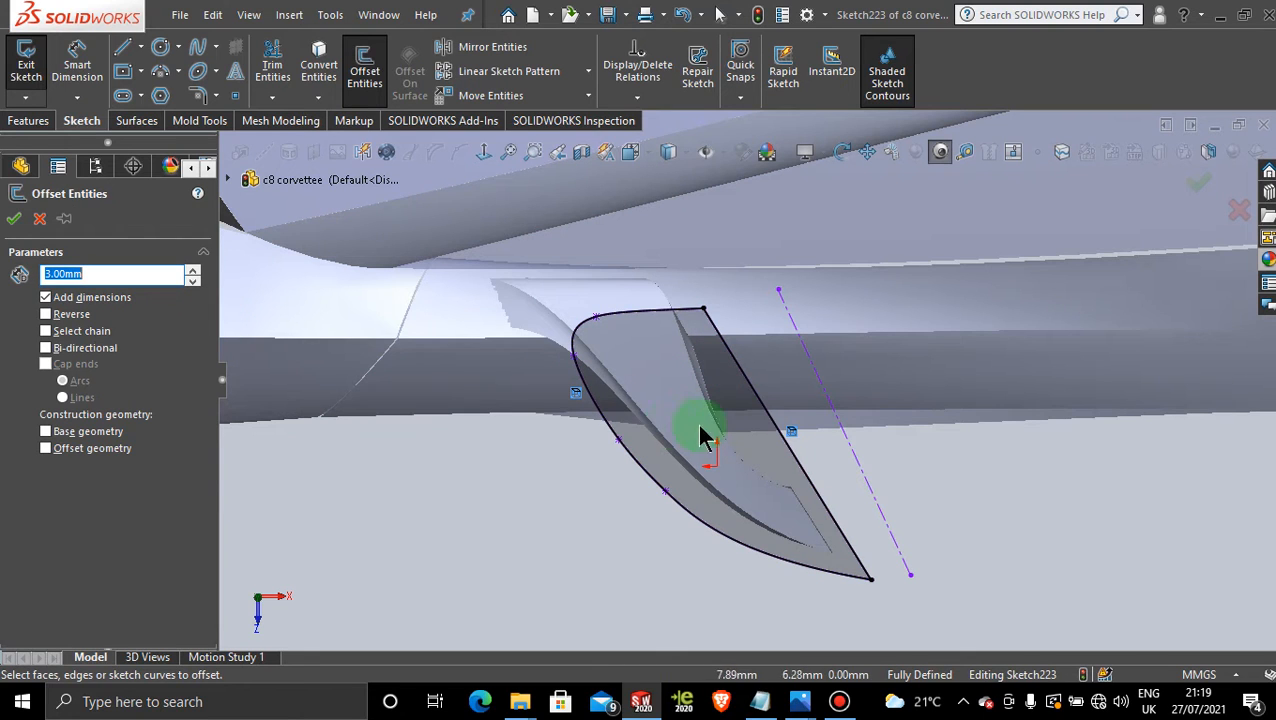
left_click(761, 404)
left_click(762, 404)
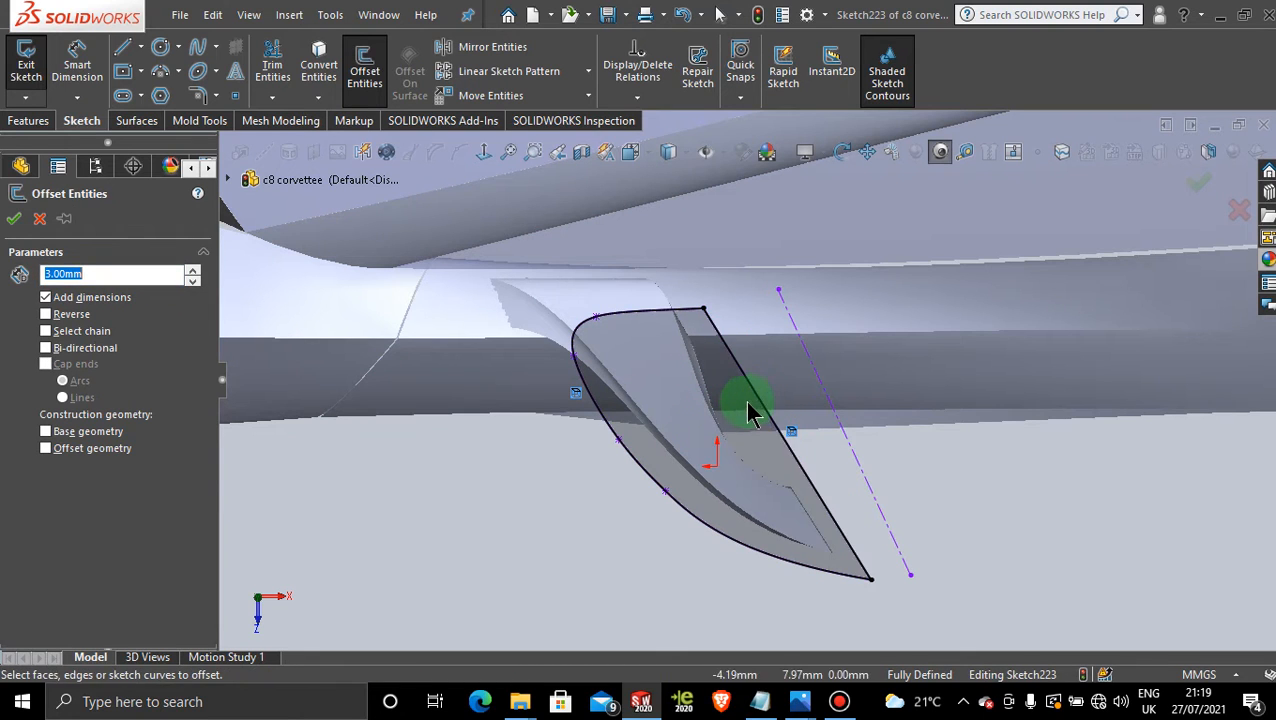
left_click(748, 404)
left_click_drag(748, 404, 596, 474)
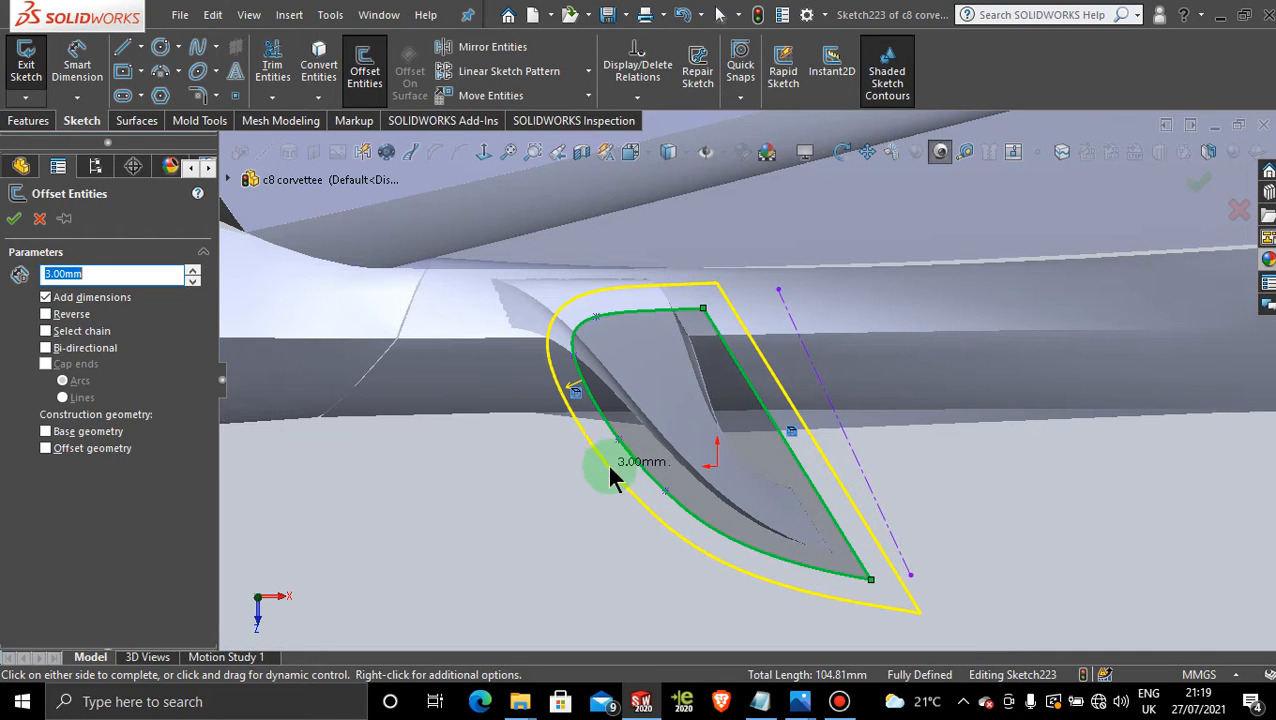
left_click(608, 466)
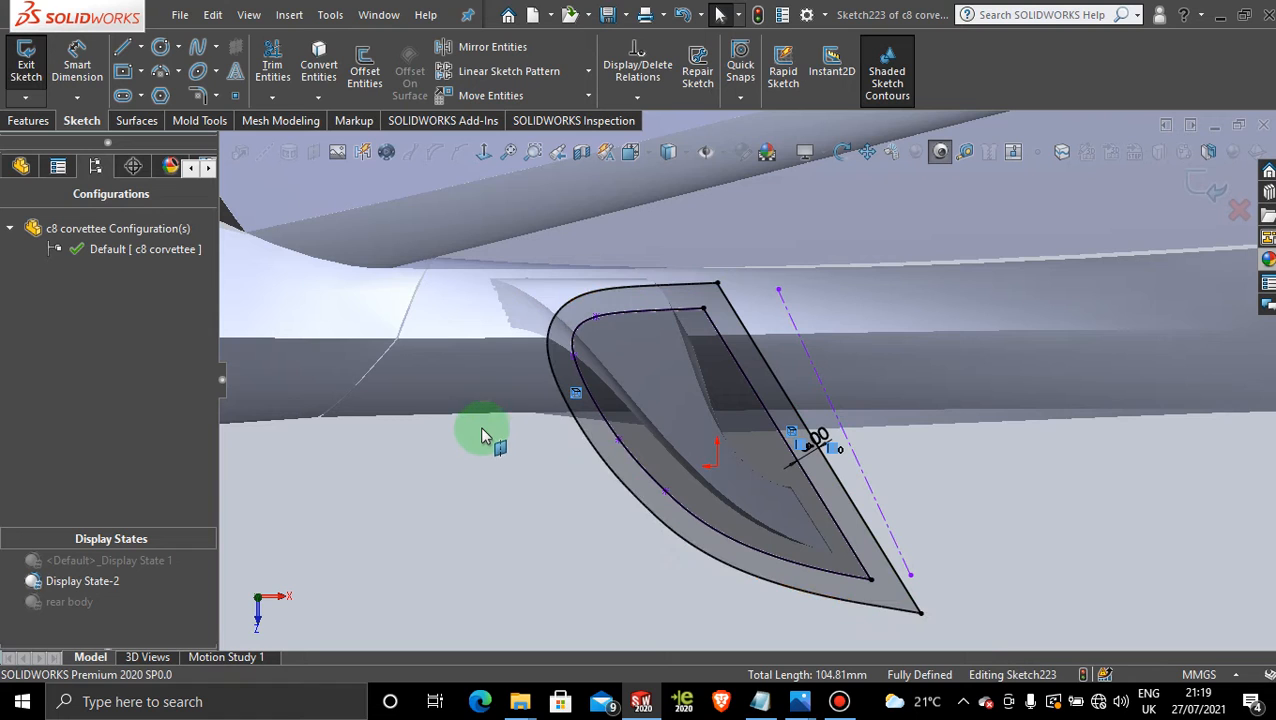
Set the tolerance type of the 3 mm offset dimension to Symmetric
left_click(813, 446)
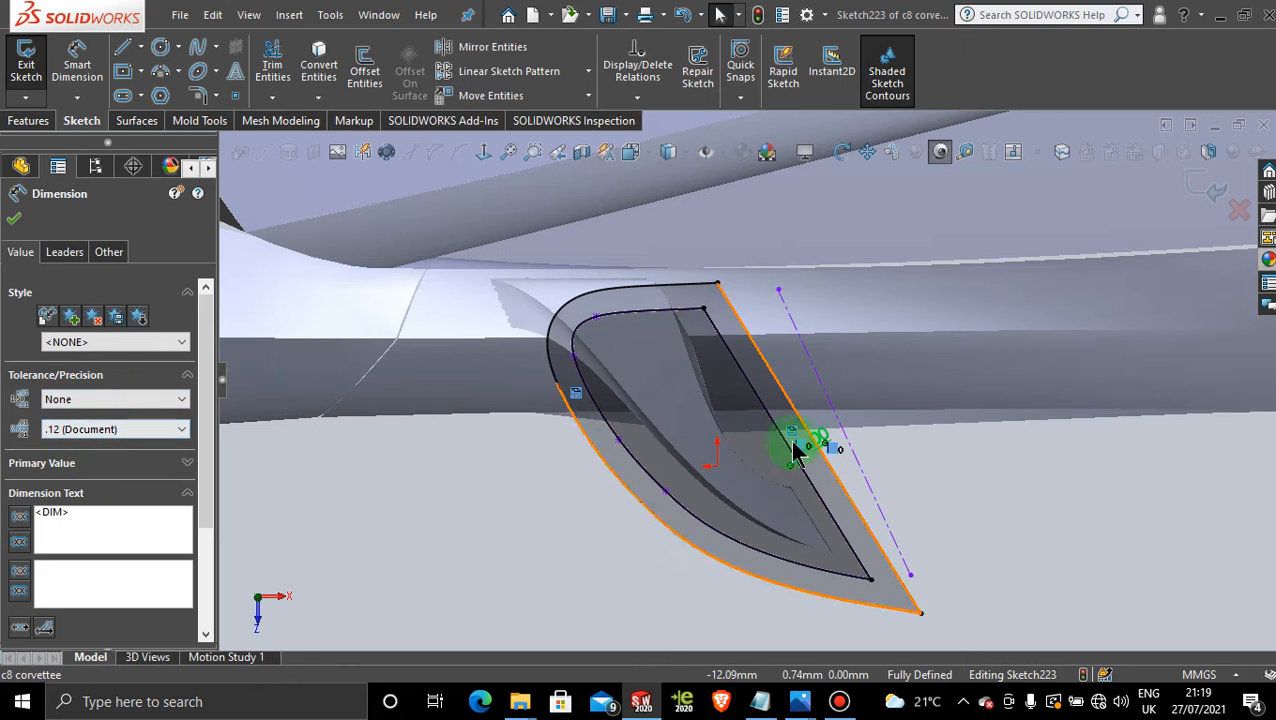
left_click(948, 466)
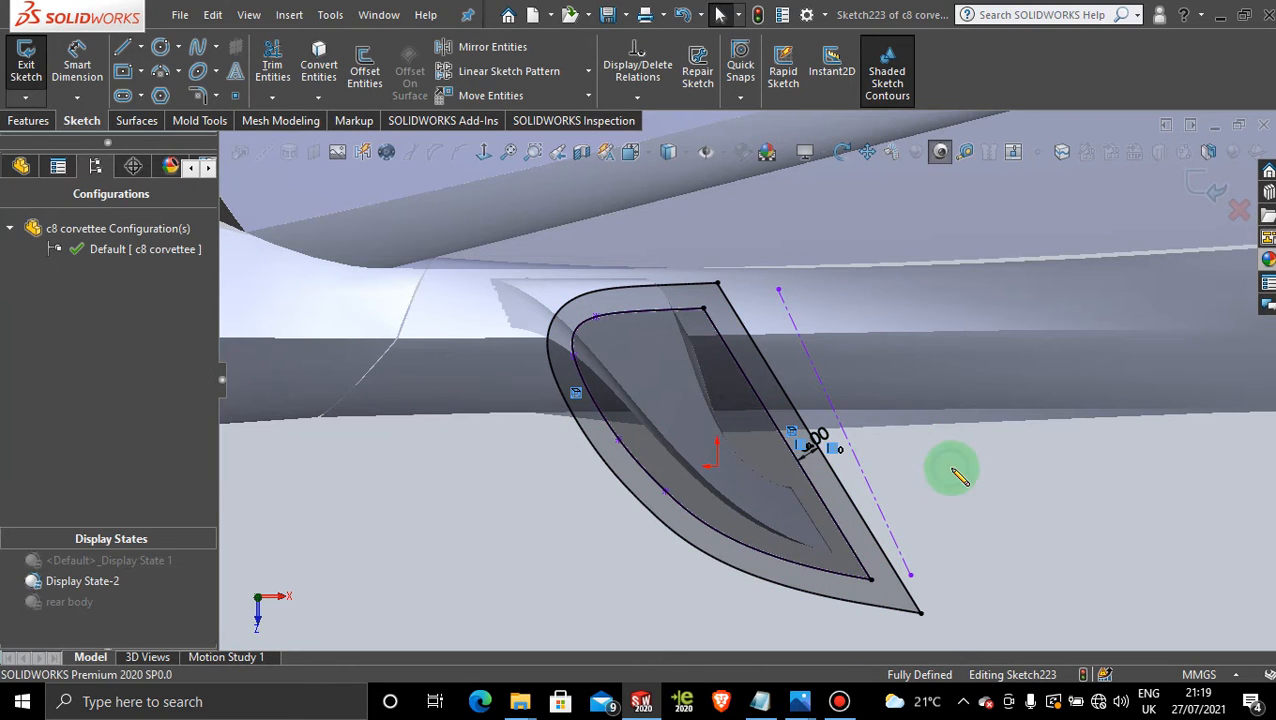
left_click(822, 437)
right_click(824, 439)
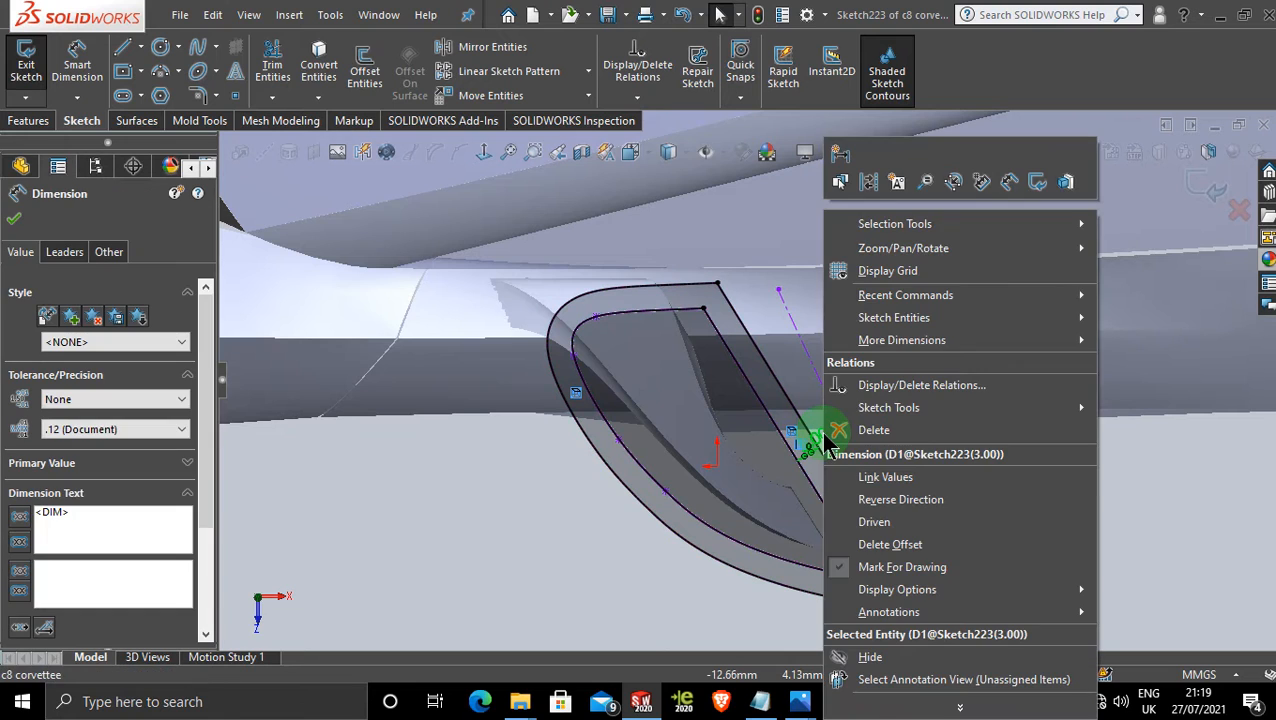
left_click(127, 403)
scroll(127, 403, "down", 4)
left_click_drag(210, 428, 199, 342)
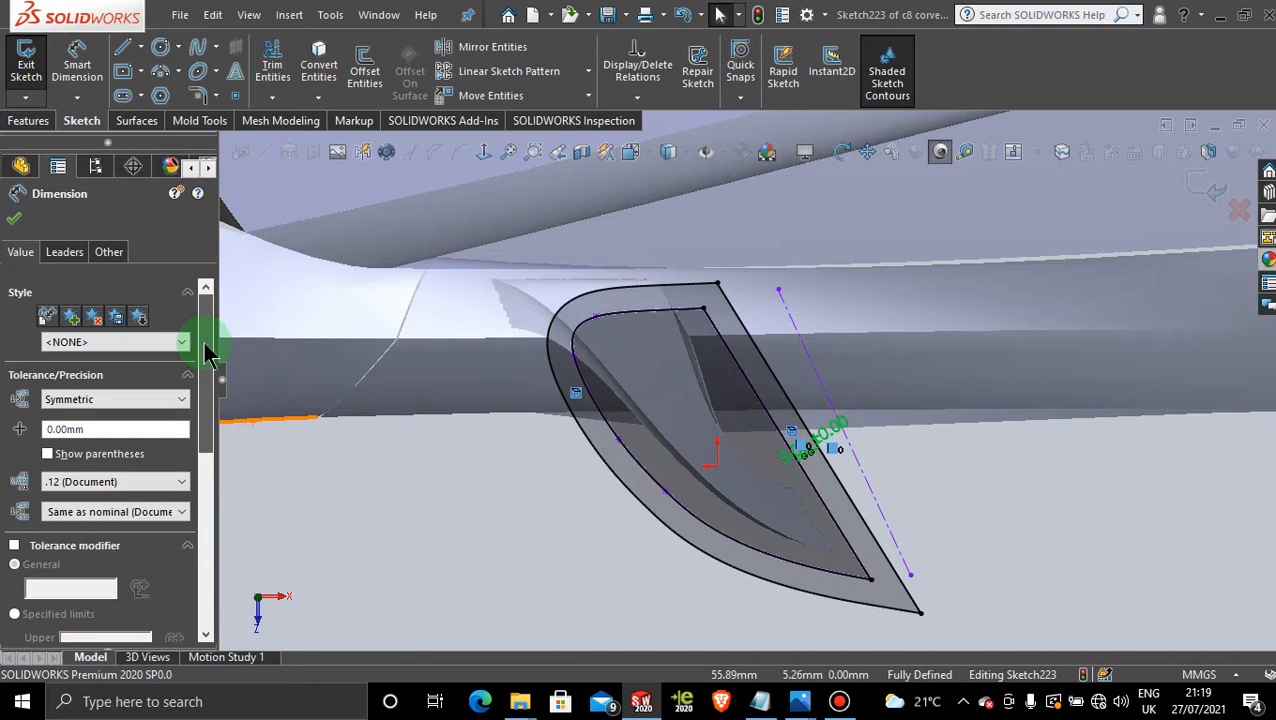
left_click(1020, 503)
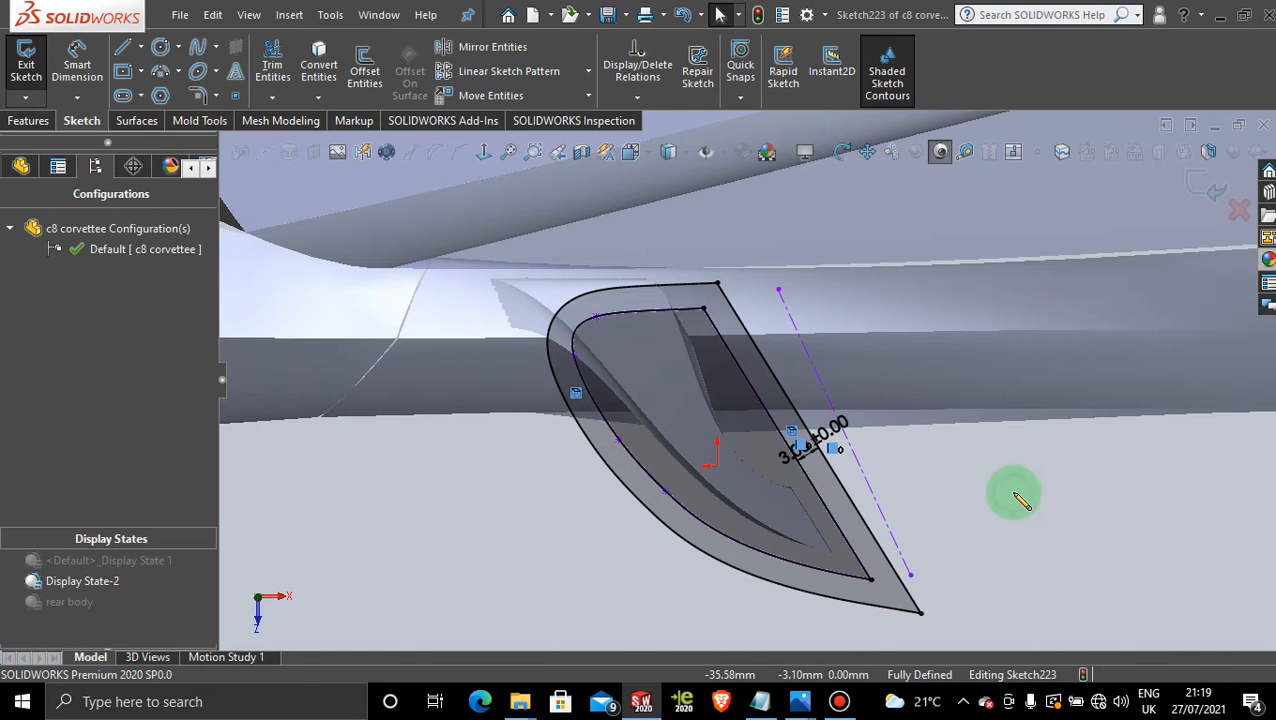
Trim away the inner converted line and spline, keeping only the outer offset profile in the sketch
mouse_move(632, 583)
middle_mouse_down()
mouse_move(580, 380)
mouse_move(584, 328)
mouse_move(568, 305)
mouse_move(664, 507)
mouse_move(641, 535)
mouse_move(425, 412)
middle_mouse_up()
left_click(272, 62)
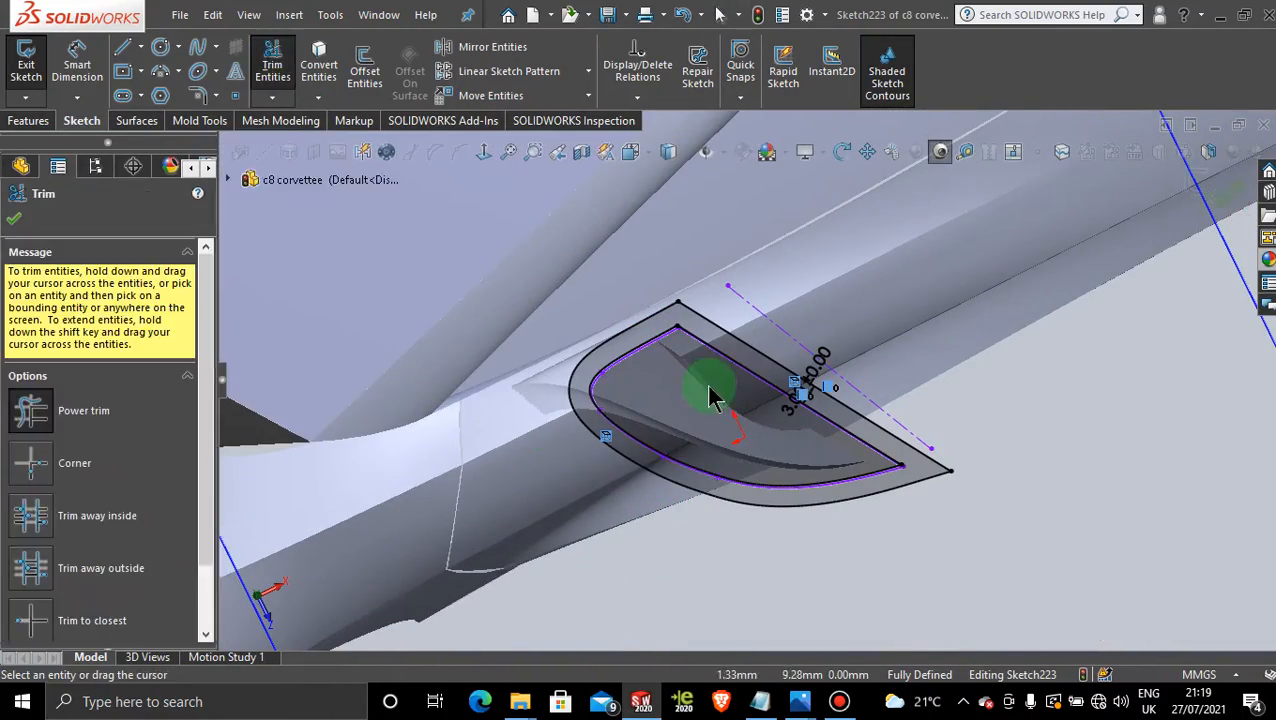
left_click_drag(720, 362, 709, 342)
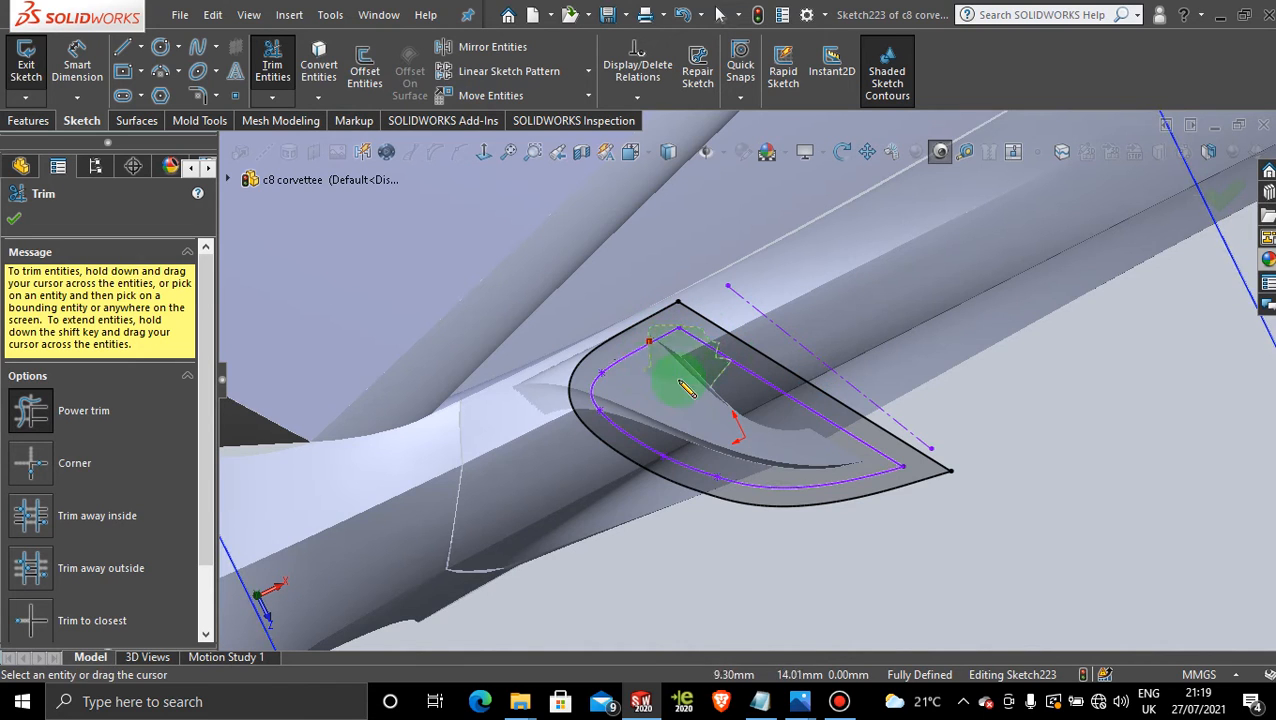
left_click_drag(686, 389, 729, 455)
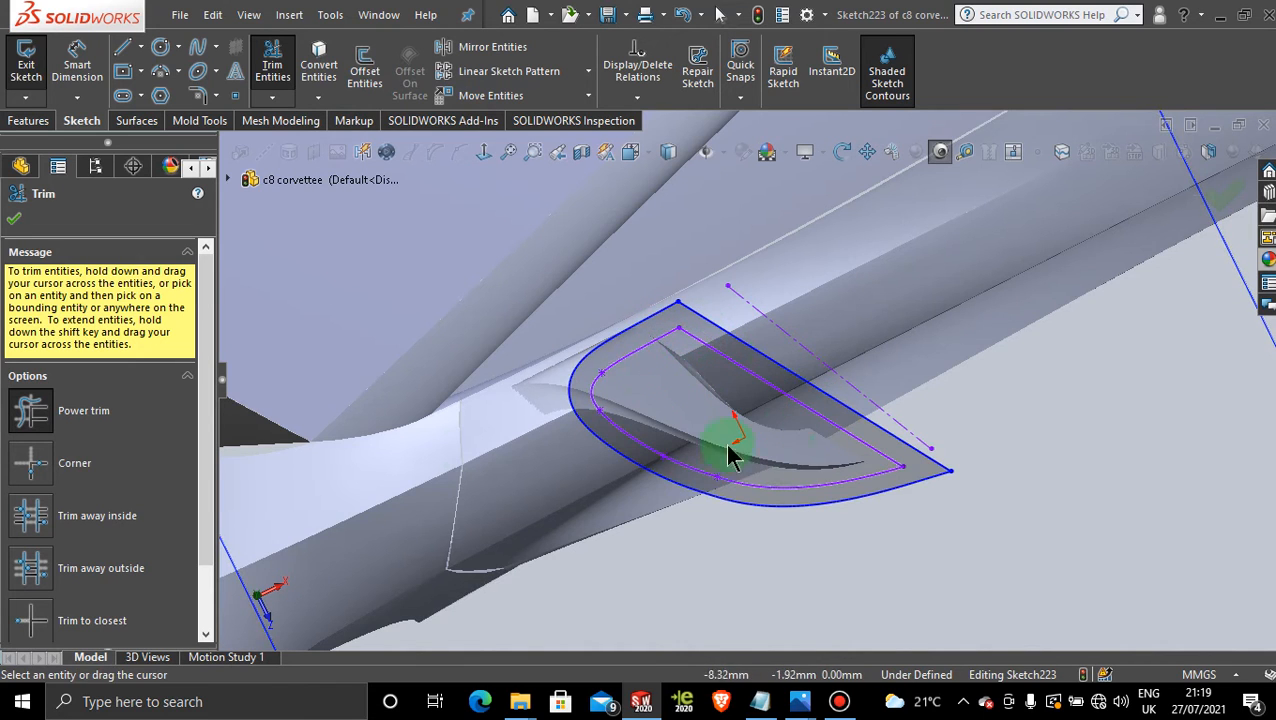
left_click(14, 222)
Finish and close the sketch of the enlarged offset profile above the mirror arm
mouse_move(735, 533)
middle_mouse_down()
mouse_move(755, 493)
mouse_move(731, 451)
mouse_move(775, 424)
mouse_move(786, 333)
mouse_move(723, 447)
mouse_move(684, 270)
mouse_move(621, 262)
mouse_move(621, 364)
mouse_move(537, 460)
mouse_move(575, 384)
mouse_move(638, 370)
mouse_move(792, 490)
mouse_move(727, 517)
mouse_move(763, 461)
mouse_move(755, 433)
mouse_move(721, 452)
mouse_move(718, 521)
mouse_move(700, 430)
mouse_move(712, 427)
middle_mouse_up()
scroll(712, 427, "down", 3)
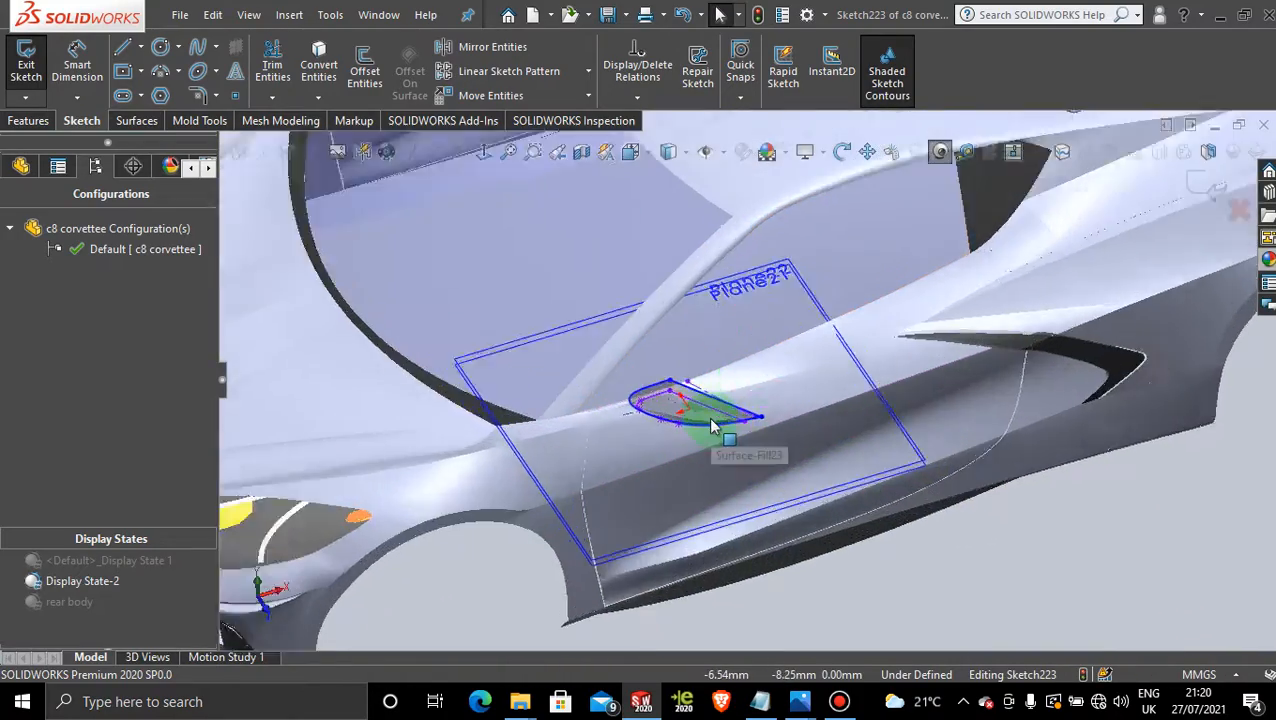
scroll(711, 426, "down", 4)
mouse_move(624, 470)
middle_mouse_down()
mouse_move(624, 399)
mouse_move(644, 353)
middle_mouse_up()
scroll(638, 350, "down", 4)
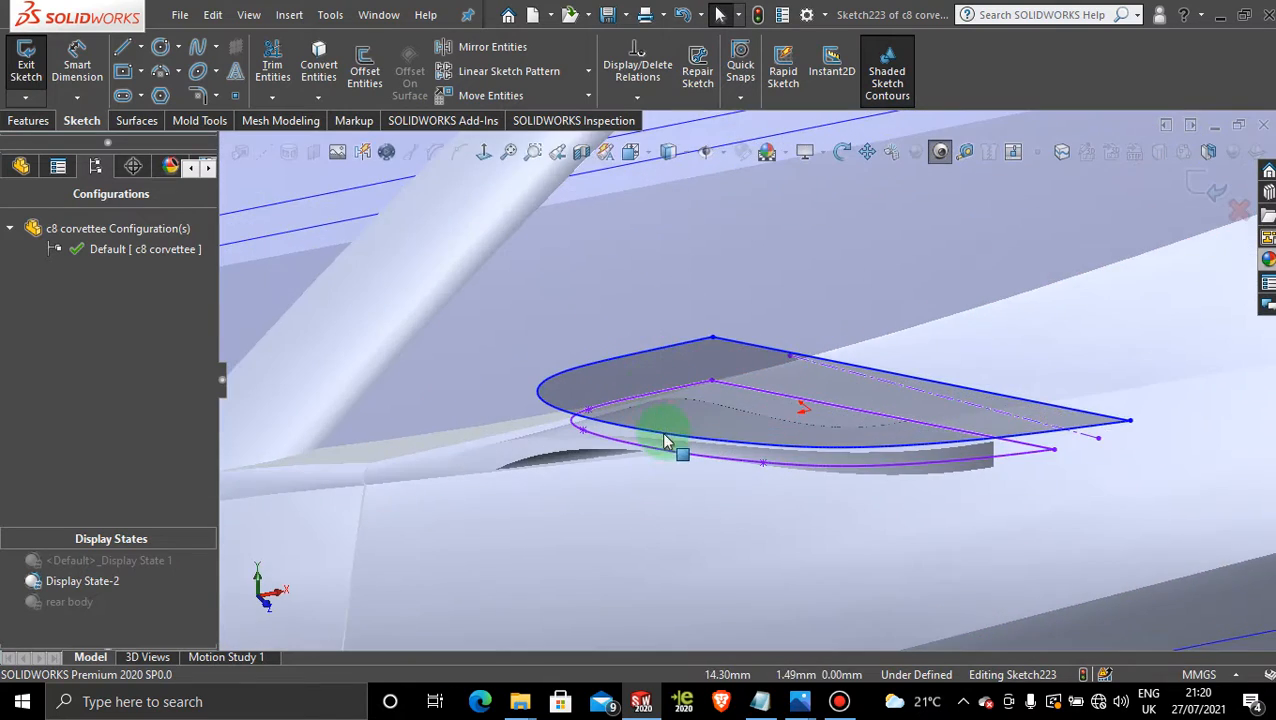
scroll(665, 441, "down", 2)
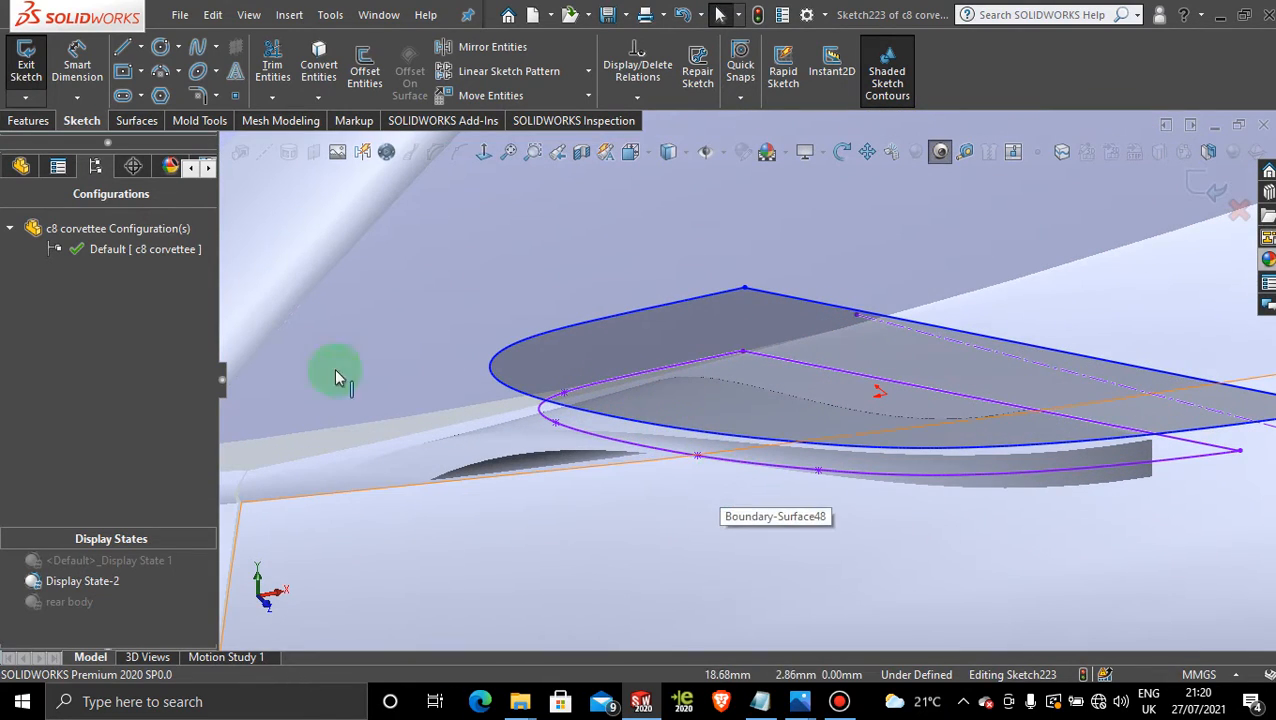
left_click(197, 49)
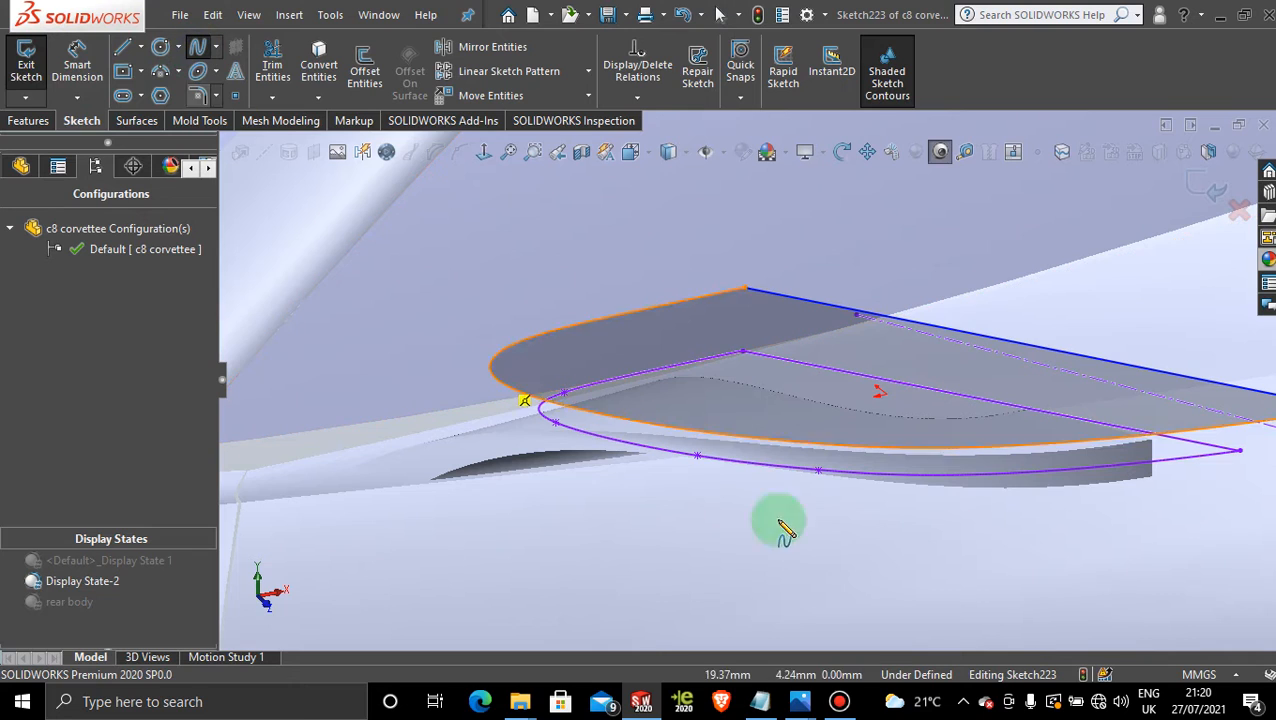
left_click(736, 444)
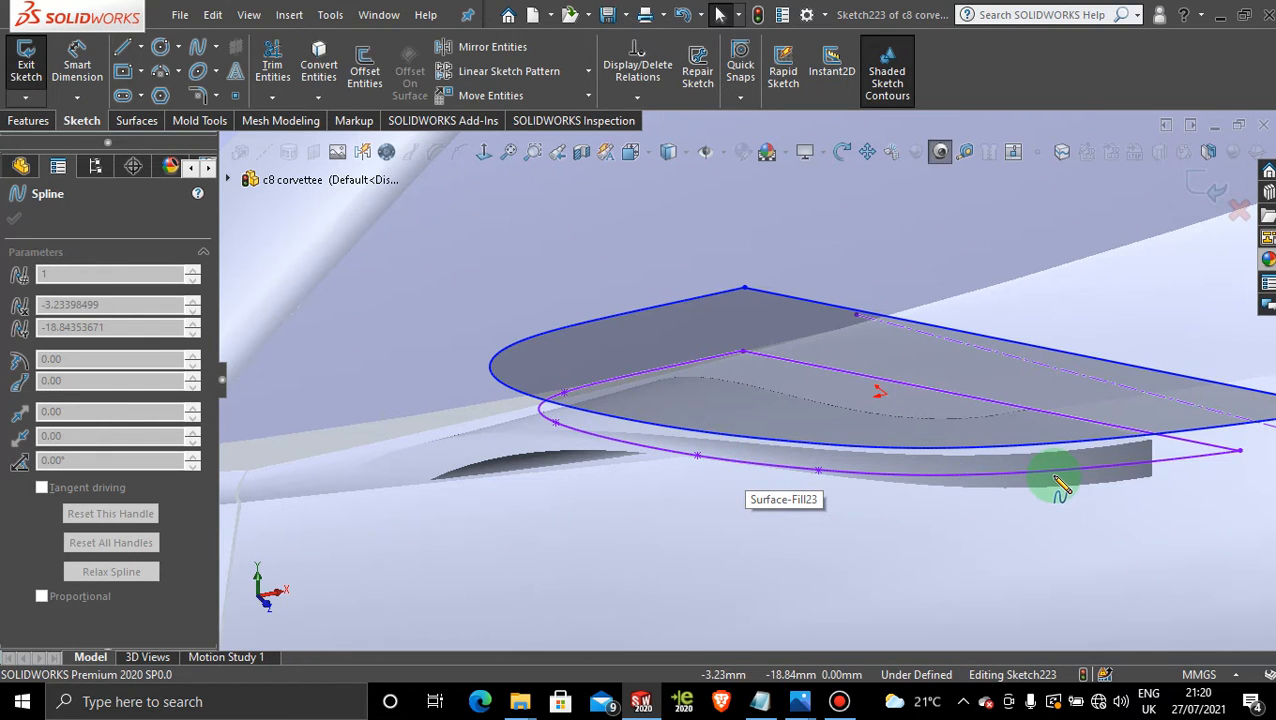
left_click(1195, 183)
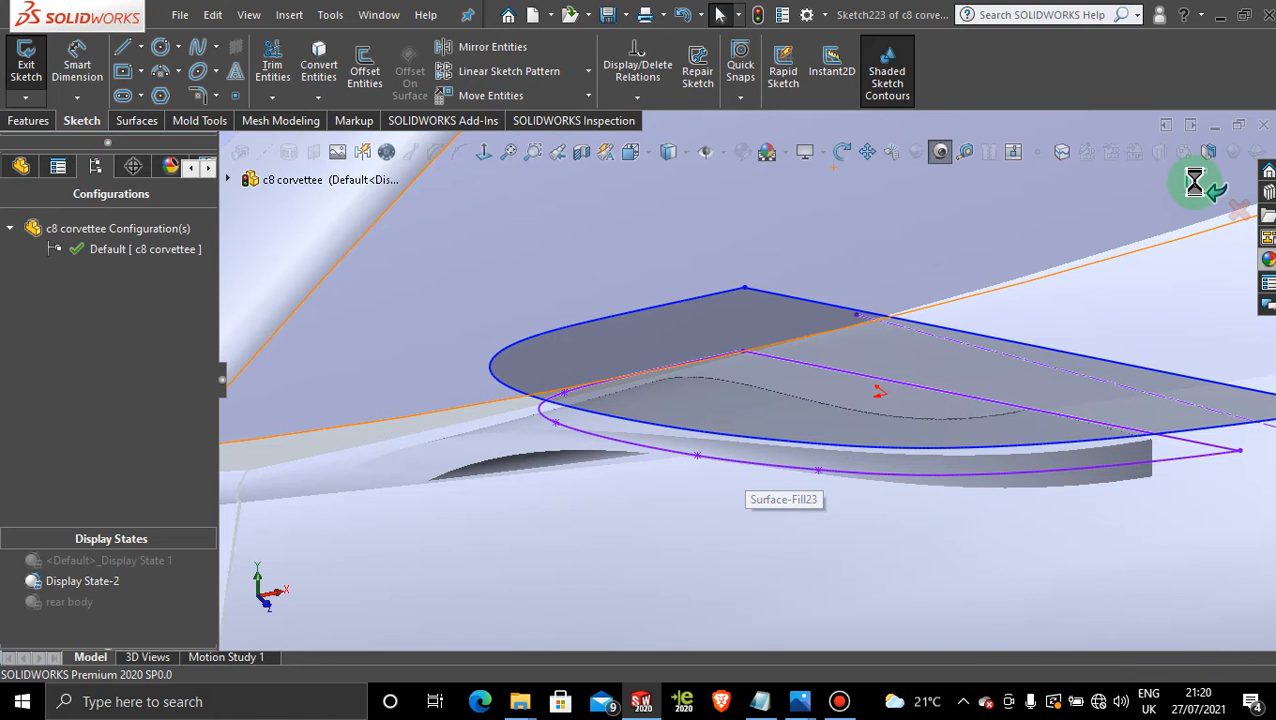
Create a 3D sketch with a two-point spline connecting the lower mirror profile to the larger offset profile above it
left_click(504, 548)
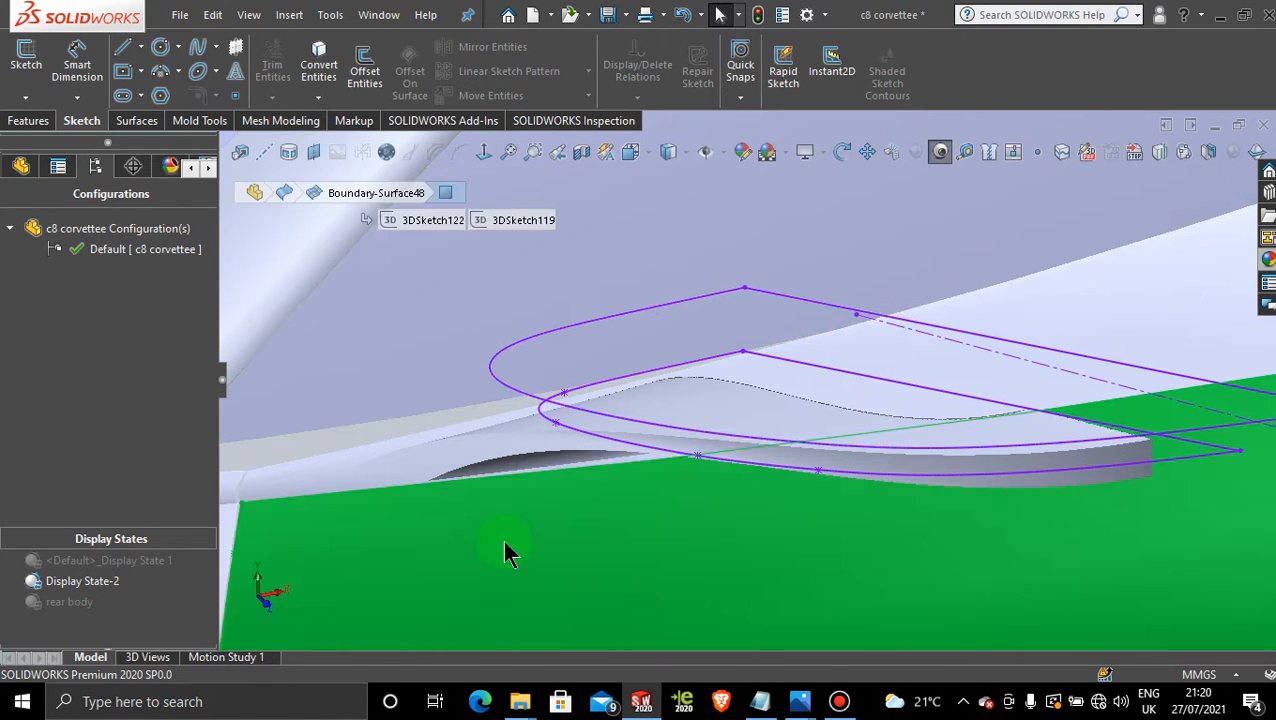
left_click(25, 97)
left_click(50, 120)
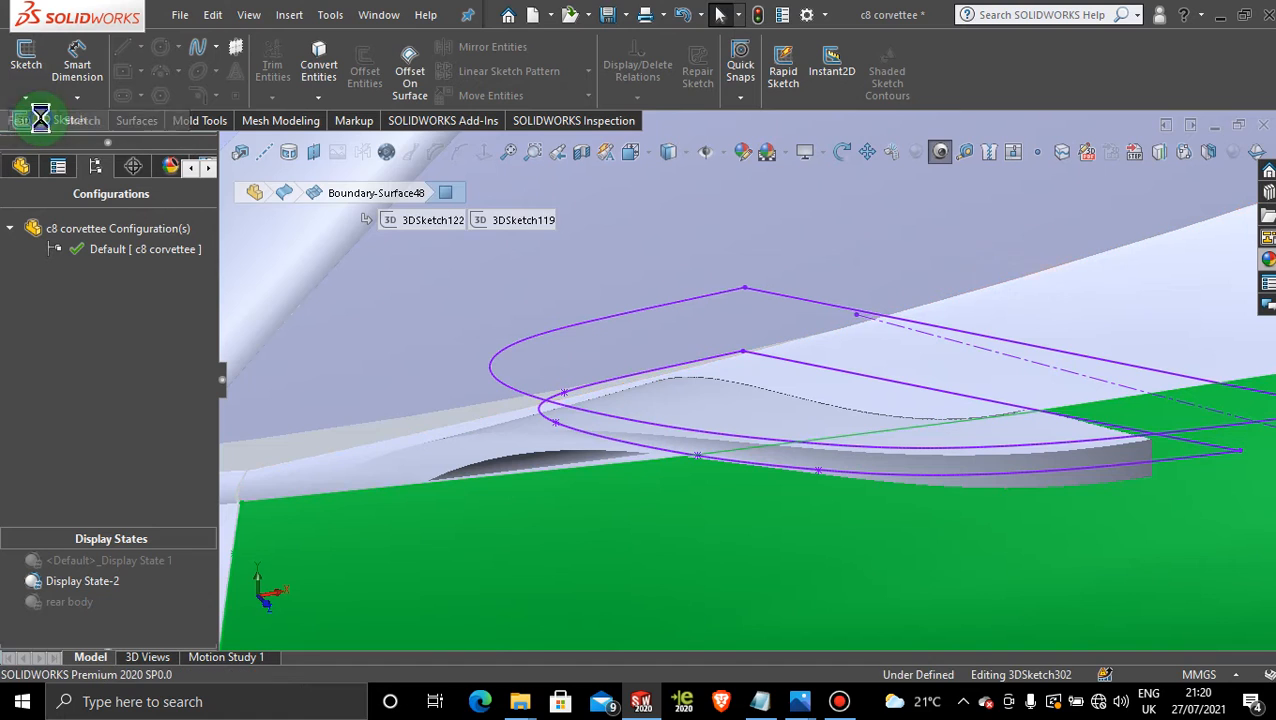
left_click(197, 47)
left_click(760, 441)
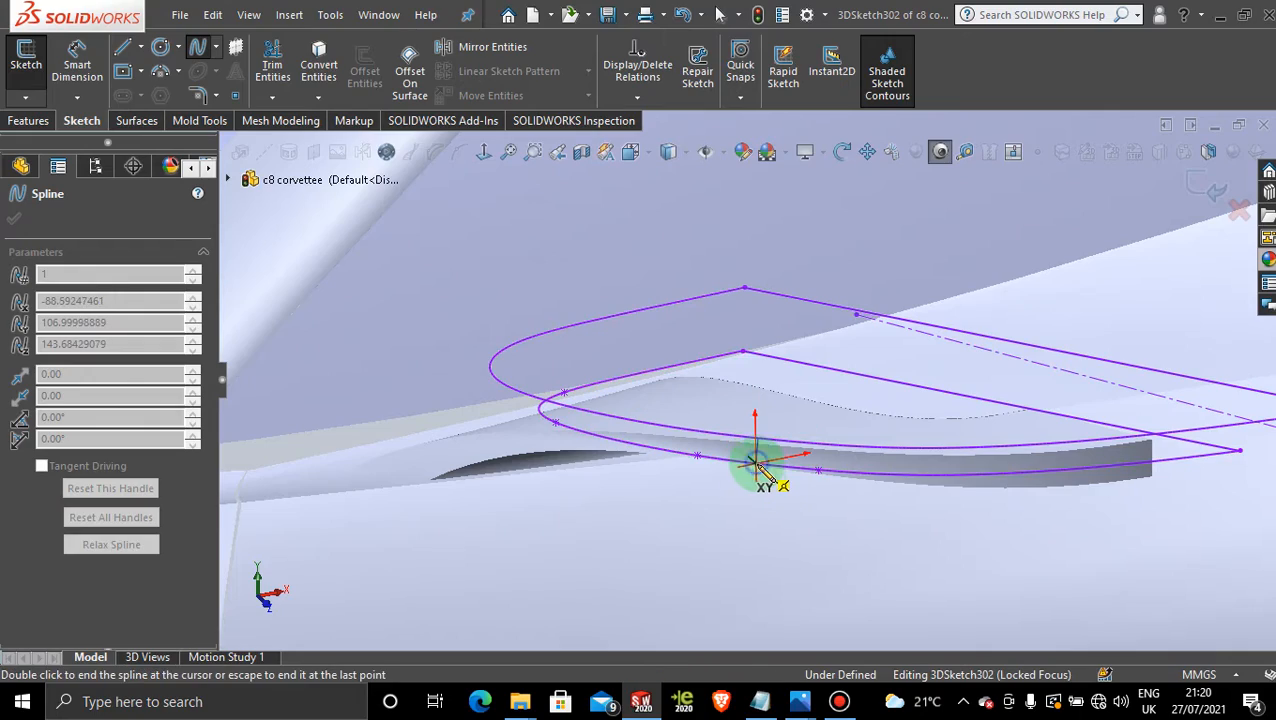
middle_click_drag(781, 528, 798, 505)
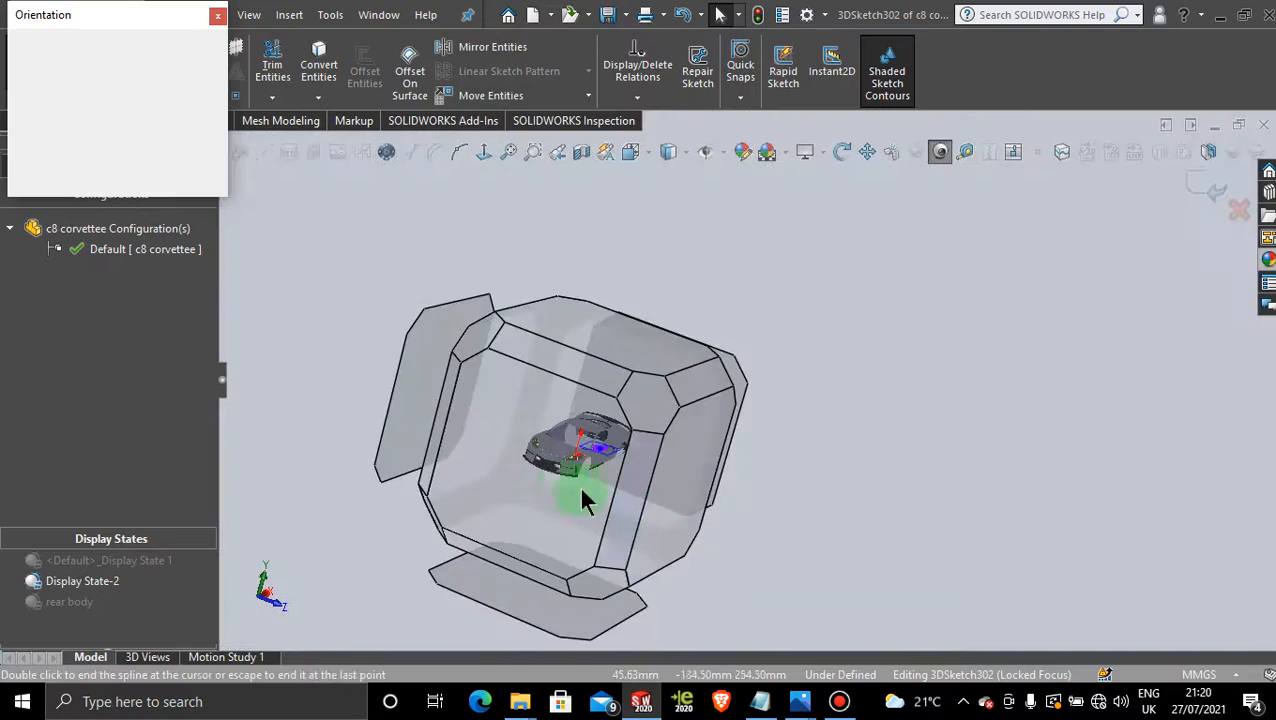
In the Left view, slide the spline's upper endpoint along the offset profile until the spline stands vertically above its lower endpoint
left_click(562, 484)
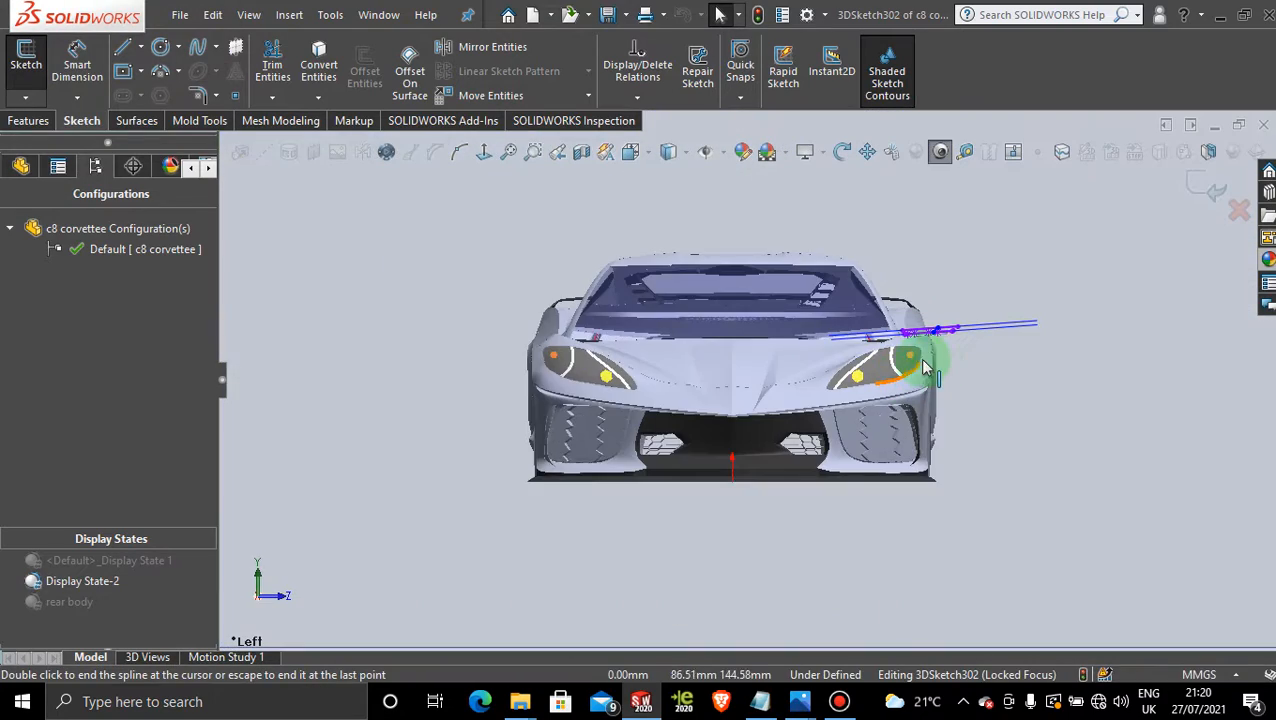
scroll(900, 345, "down", 6)
scroll(890, 310, "down", 3)
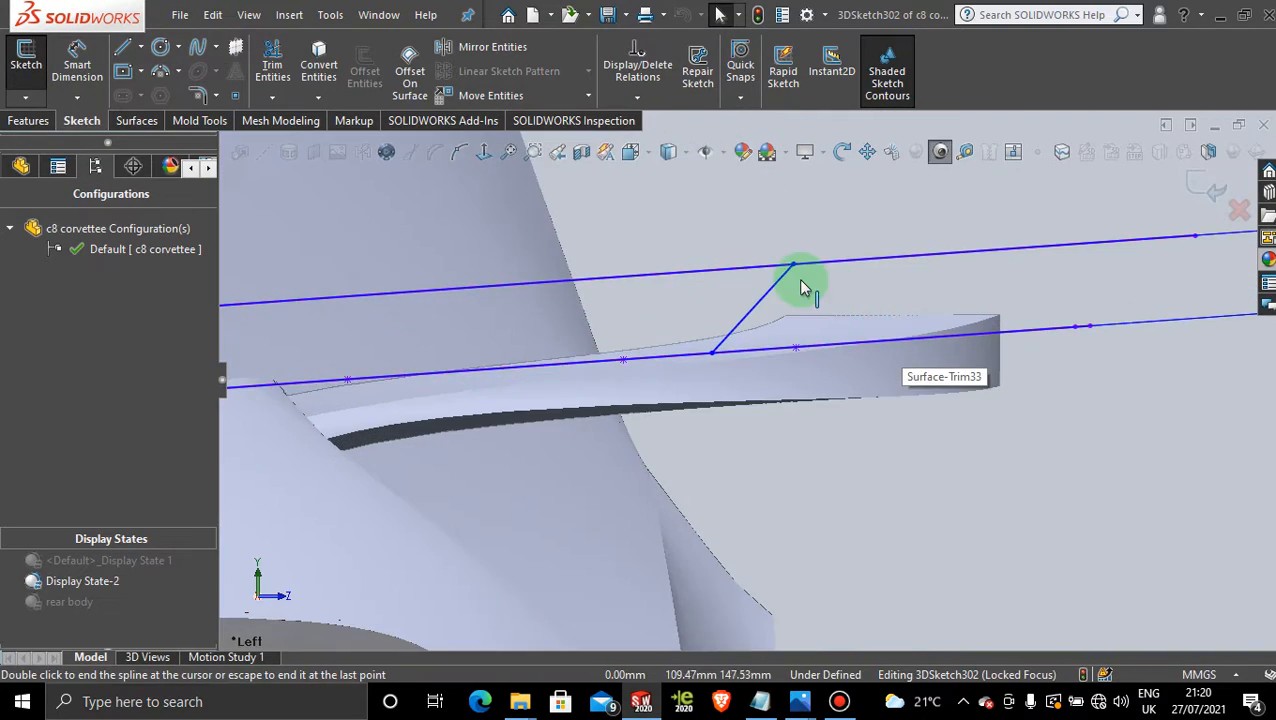
left_click_drag(795, 265, 651, 270)
scroll(812, 330, "up", 5)
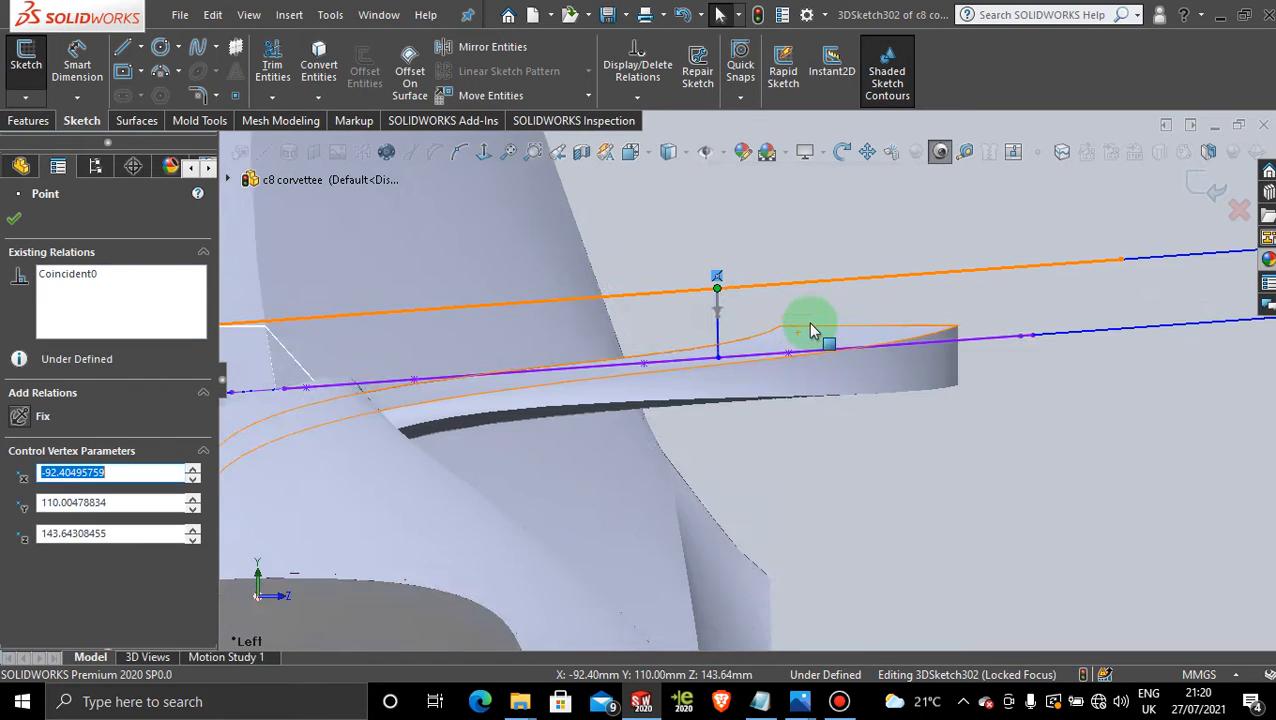
Bend the connecting spline into an outward curve by pulling its upper tangent handle down steeply, and accept the shape
scroll(812, 330, "up", 3)
mouse_move(735, 418)
middle_mouse_down()
mouse_move(678, 365)
mouse_move(578, 387)
middle_mouse_up()
scroll(478, 365, "up", 3)
scroll(478, 365, "down", 8)
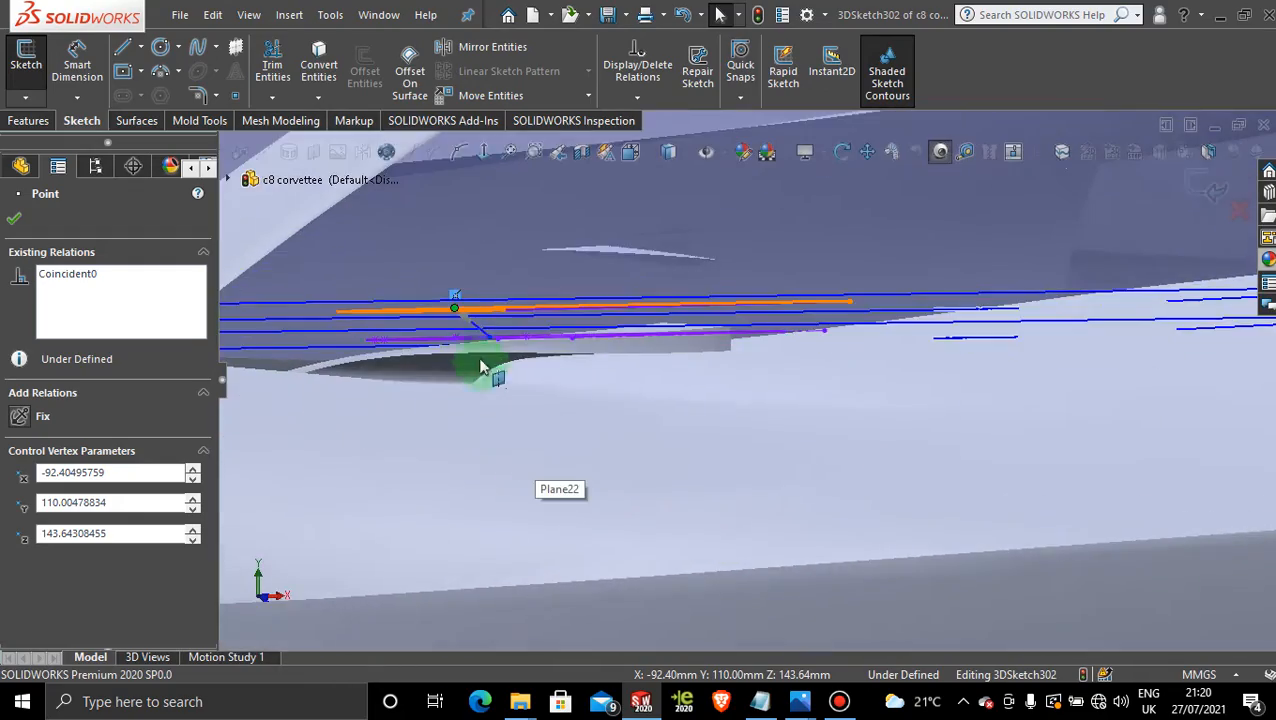
mouse_move(480, 397)
middle_mouse_down()
mouse_move(507, 433)
mouse_move(652, 384)
mouse_move(683, 480)
mouse_move(664, 384)
mouse_move(572, 362)
mouse_move(567, 299)
mouse_move(583, 308)
mouse_move(578, 343)
middle_mouse_up()
scroll(578, 343, "down", 10)
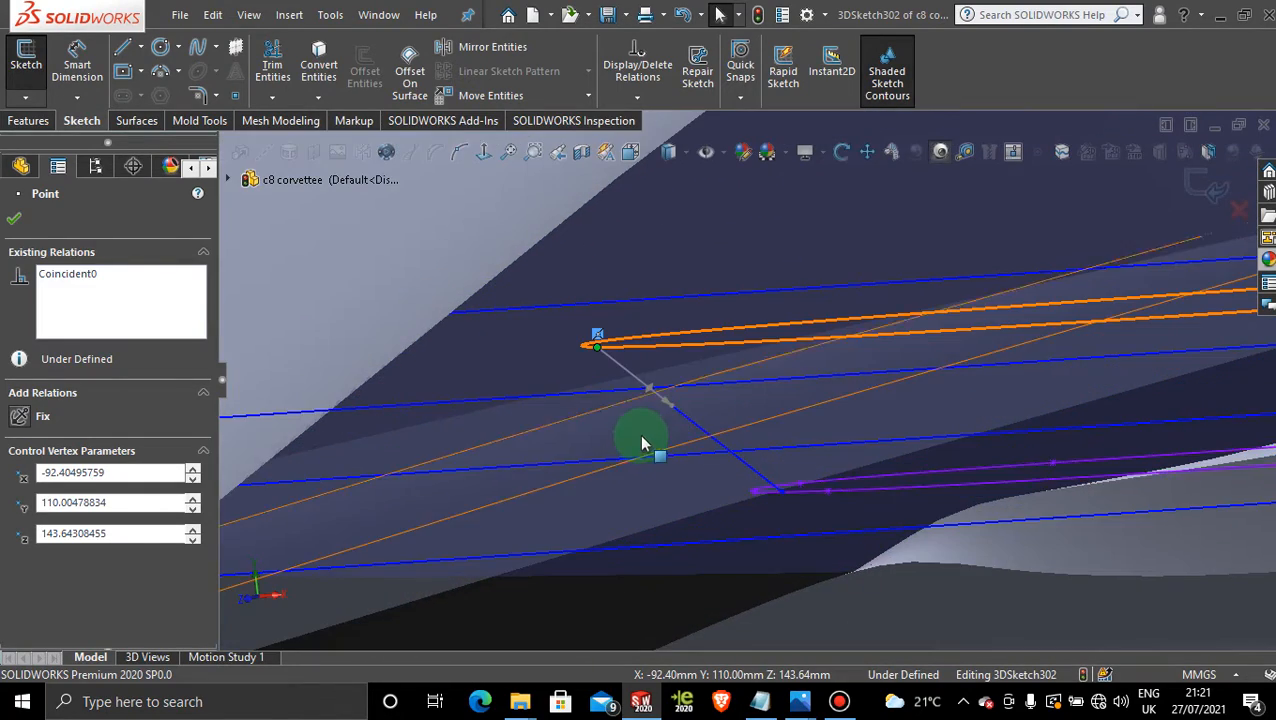
middle_click_drag(642, 443, 643, 441)
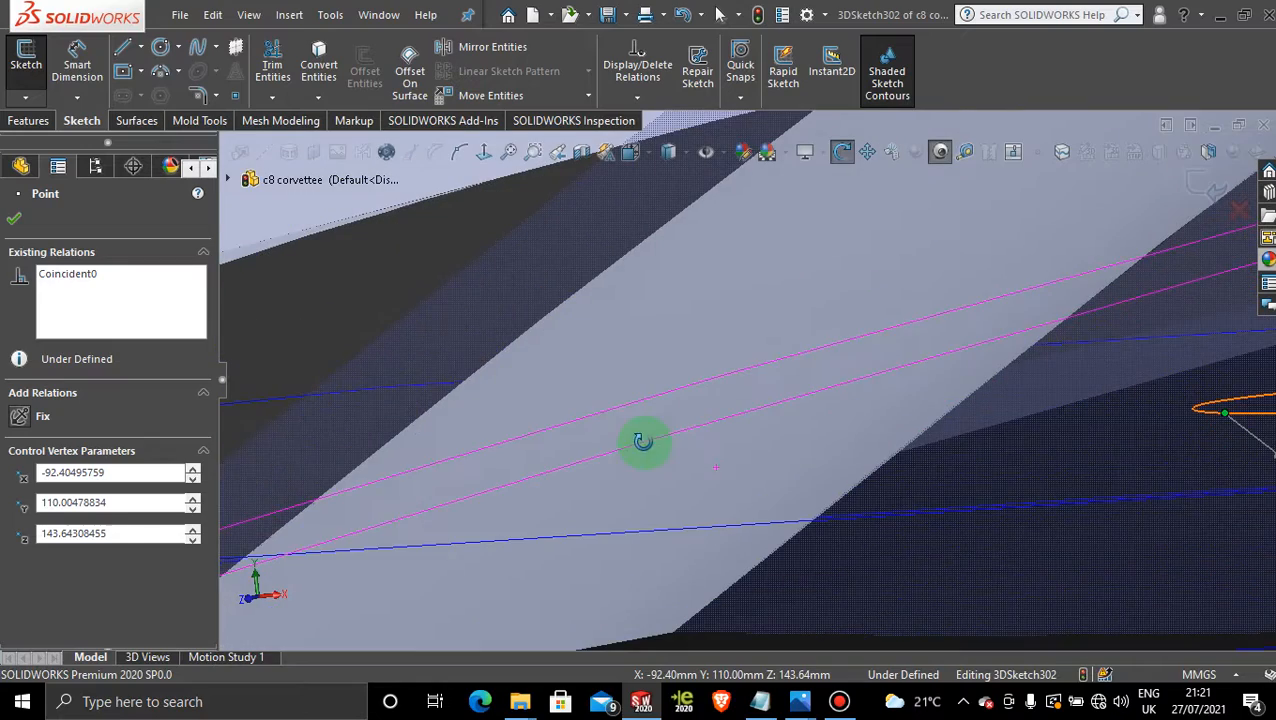
mouse_move(1240, 484)
middle_mouse_down()
mouse_move(1052, 472)
mouse_move(947, 414)
mouse_move(767, 414)
mouse_move(798, 420)
mouse_move(704, 482)
middle_mouse_up()
scroll(443, 405, "down", 6)
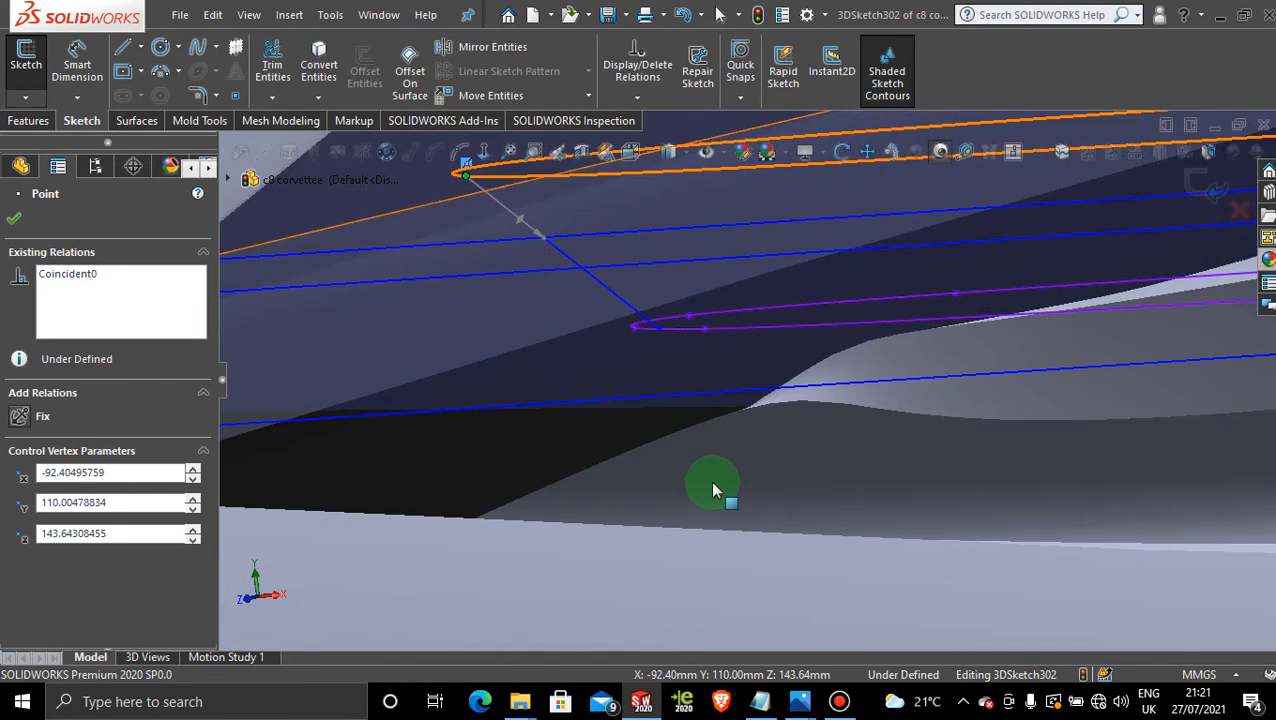
scroll(618, 362, "up", 1)
mouse_move(617, 369)
middle_mouse_down()
mouse_move(622, 330)
mouse_move(633, 365)
middle_mouse_up()
scroll(1014, 370, "up", 5)
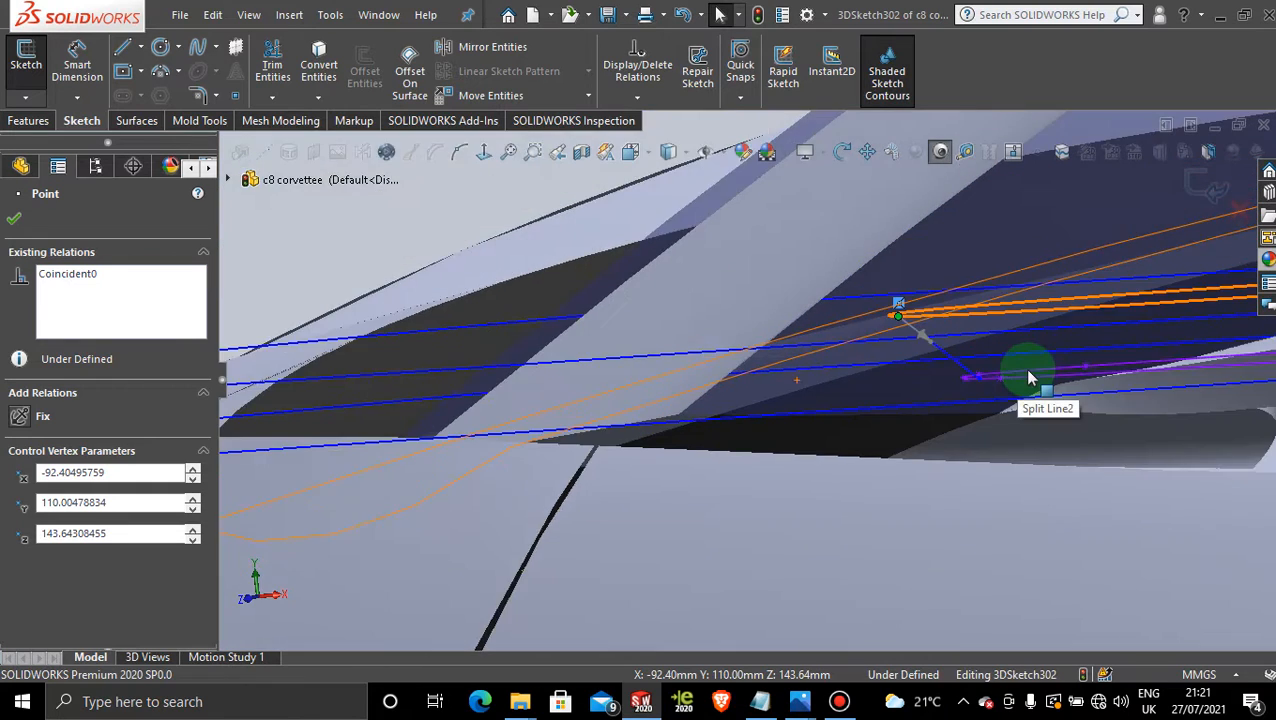
scroll(1024, 368, "down", 5)
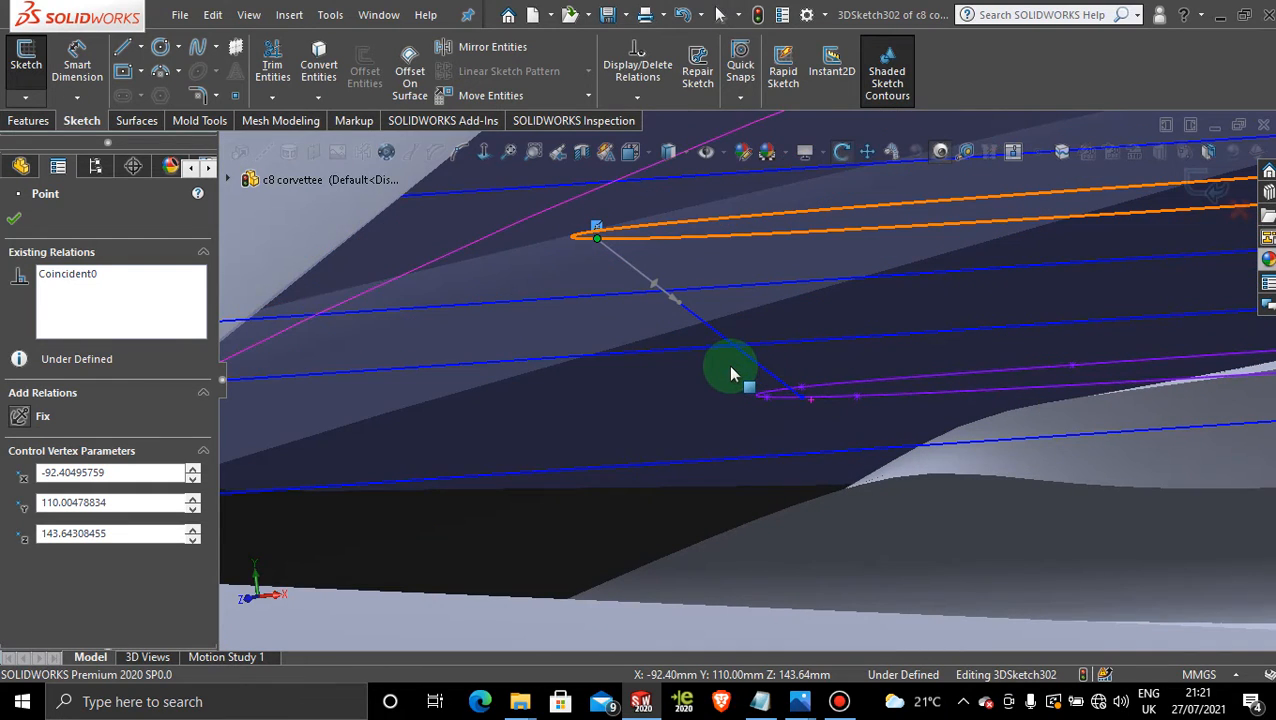
middle_click_drag(729, 365, 561, 427)
scroll(300, 418, "down", 8)
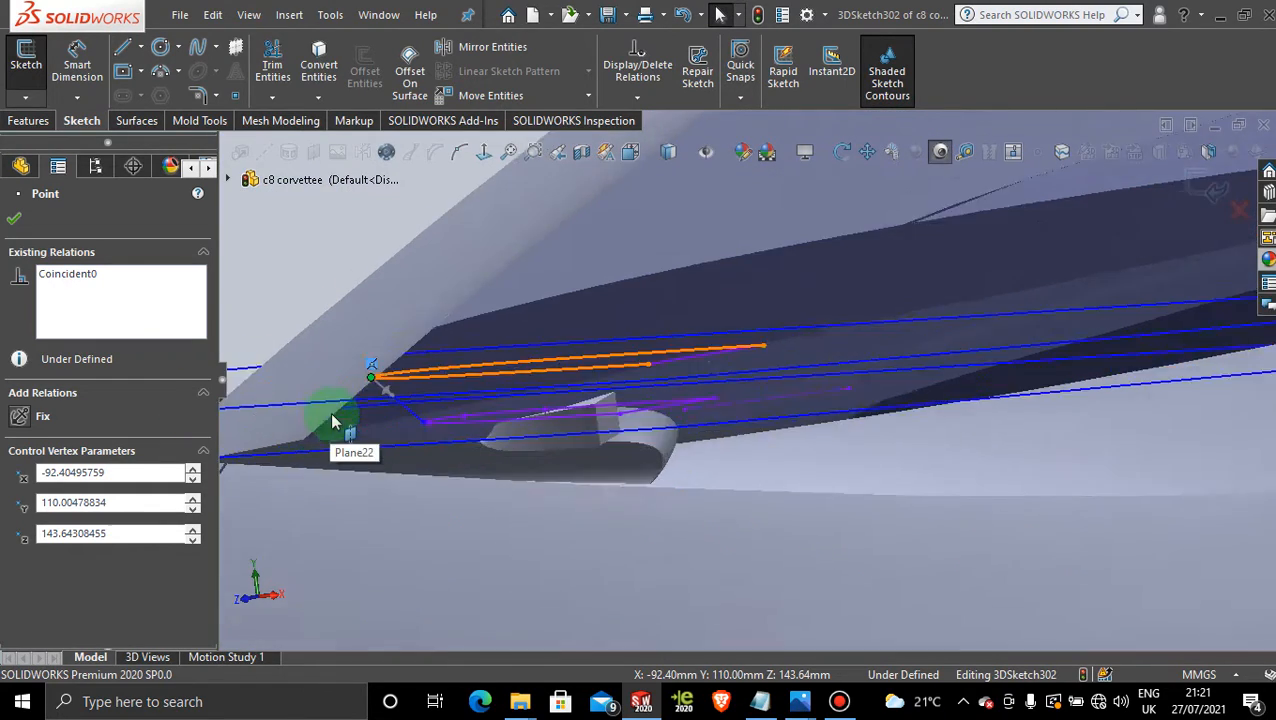
scroll(787, 355, "down", 4)
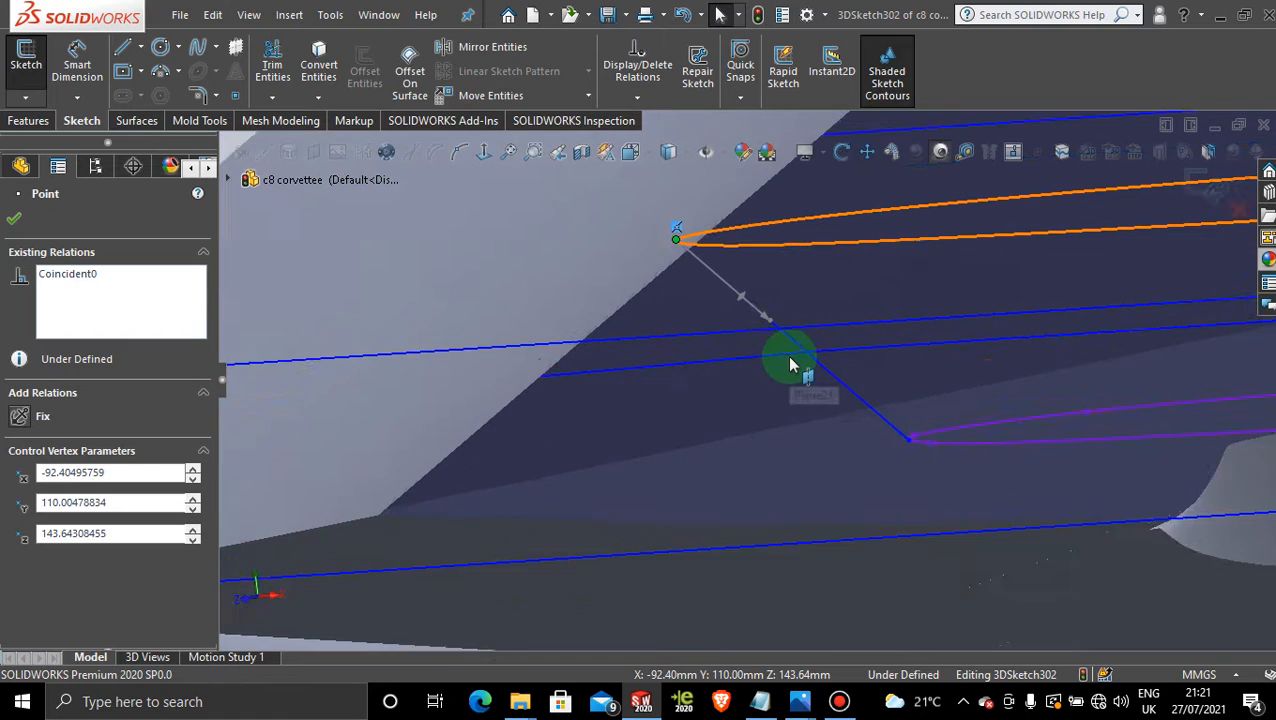
left_click(767, 318)
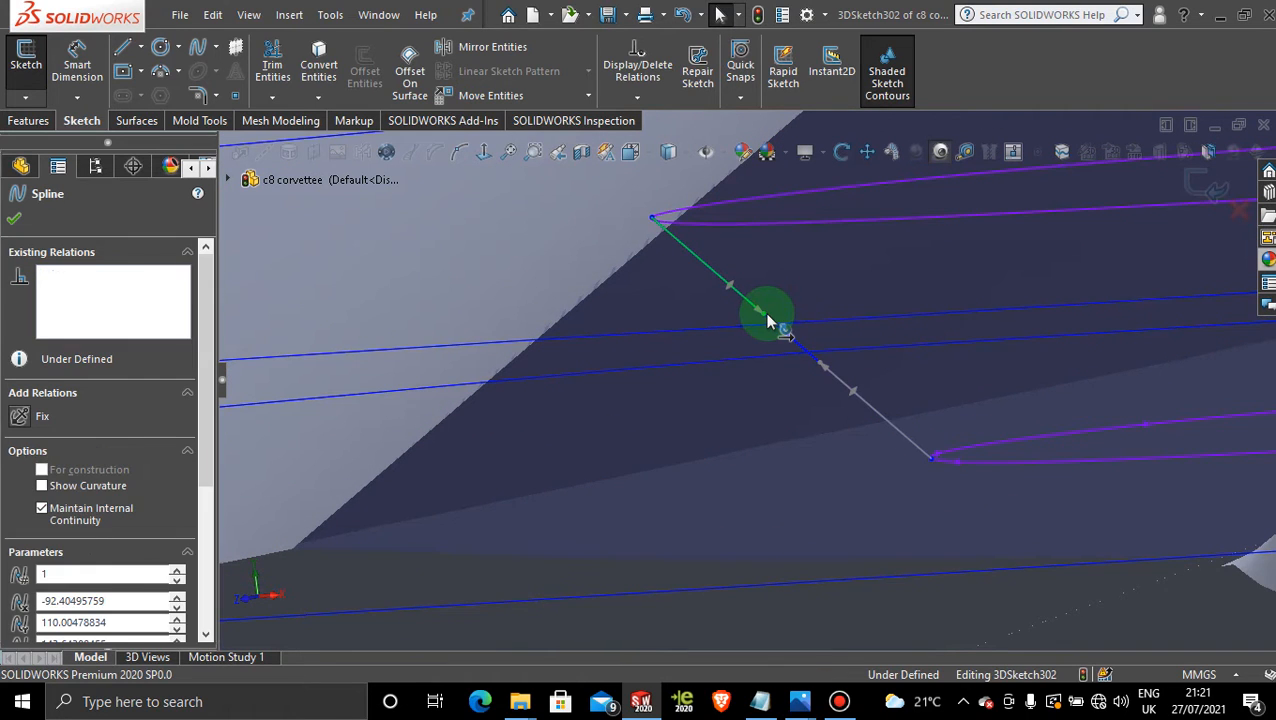
left_click_drag(765, 318, 660, 316)
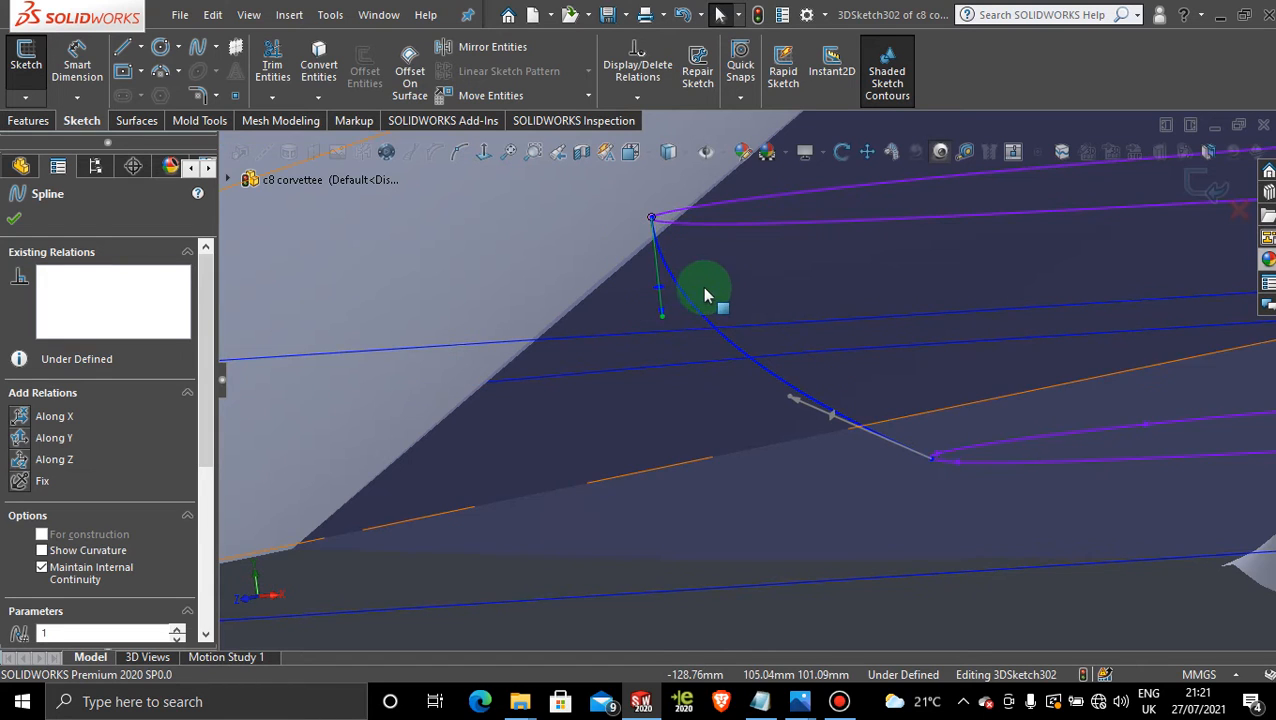
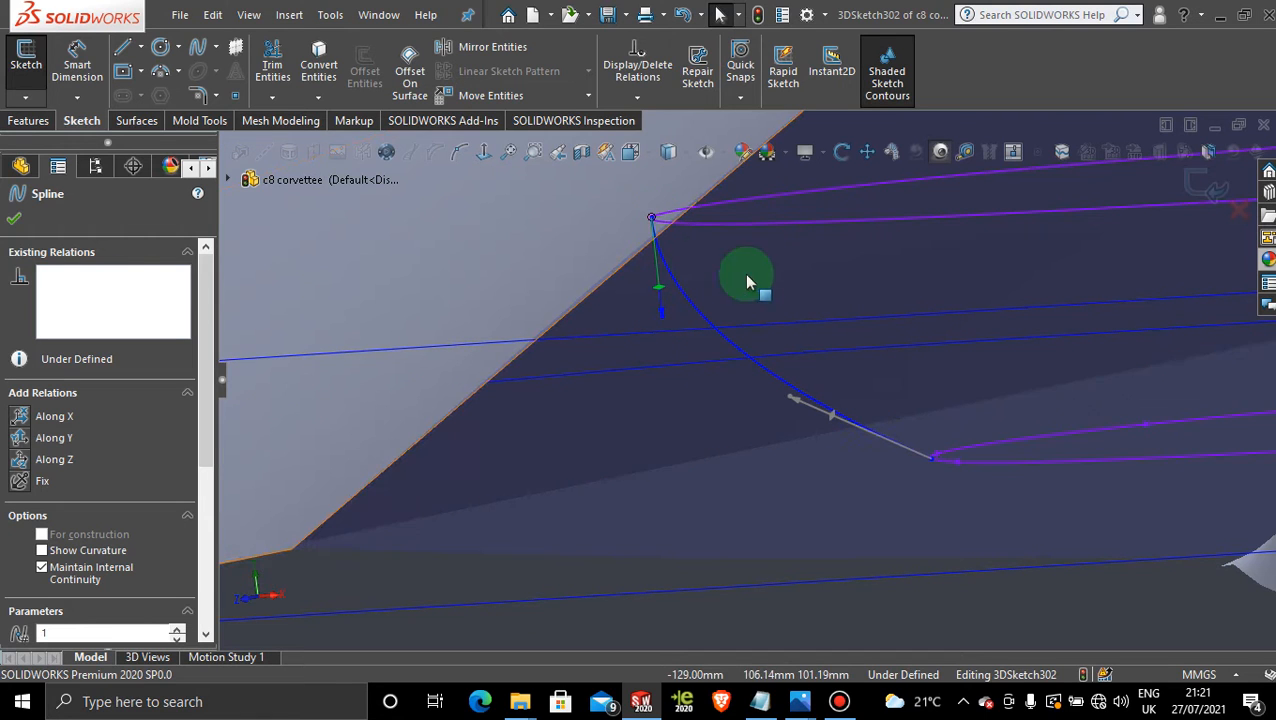
left_click(16, 221)
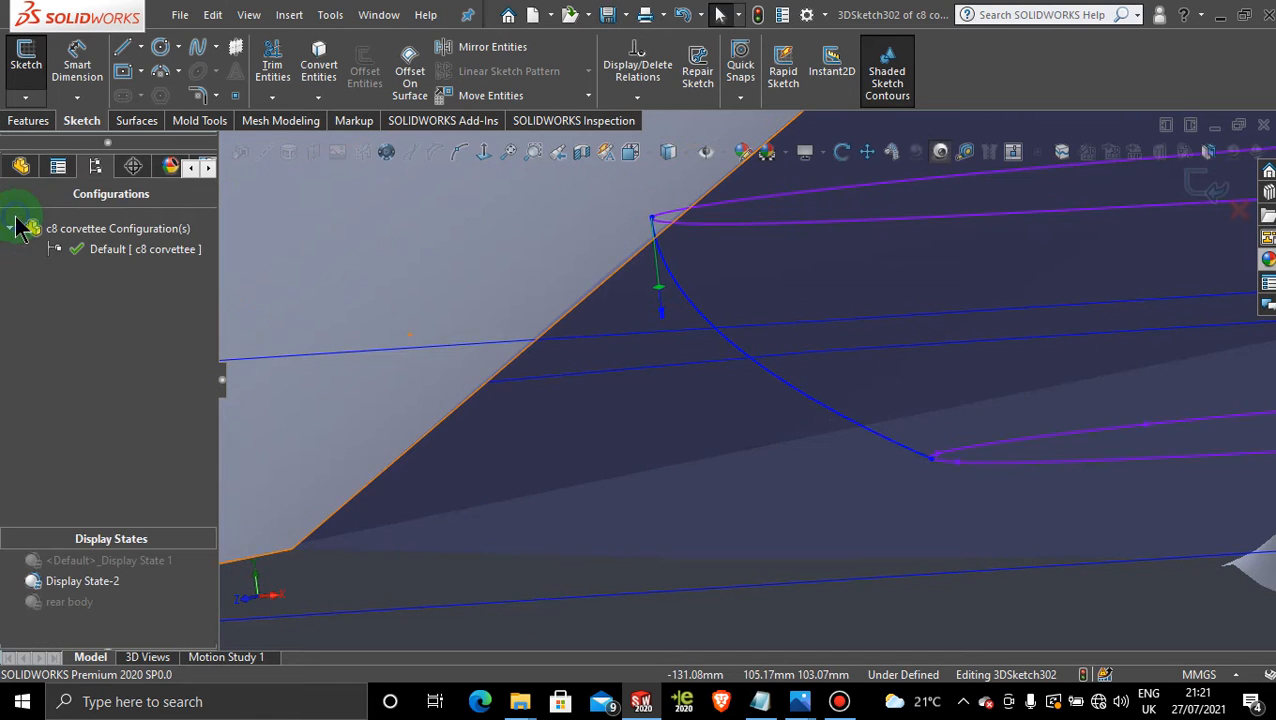
Start a boundary surface with the lower mirror profile (Sketch222) and the offset profile (Sketch223) as Direction 1 curves
scroll(846, 404, "up", 4)
scroll(846, 410, "up", 3)
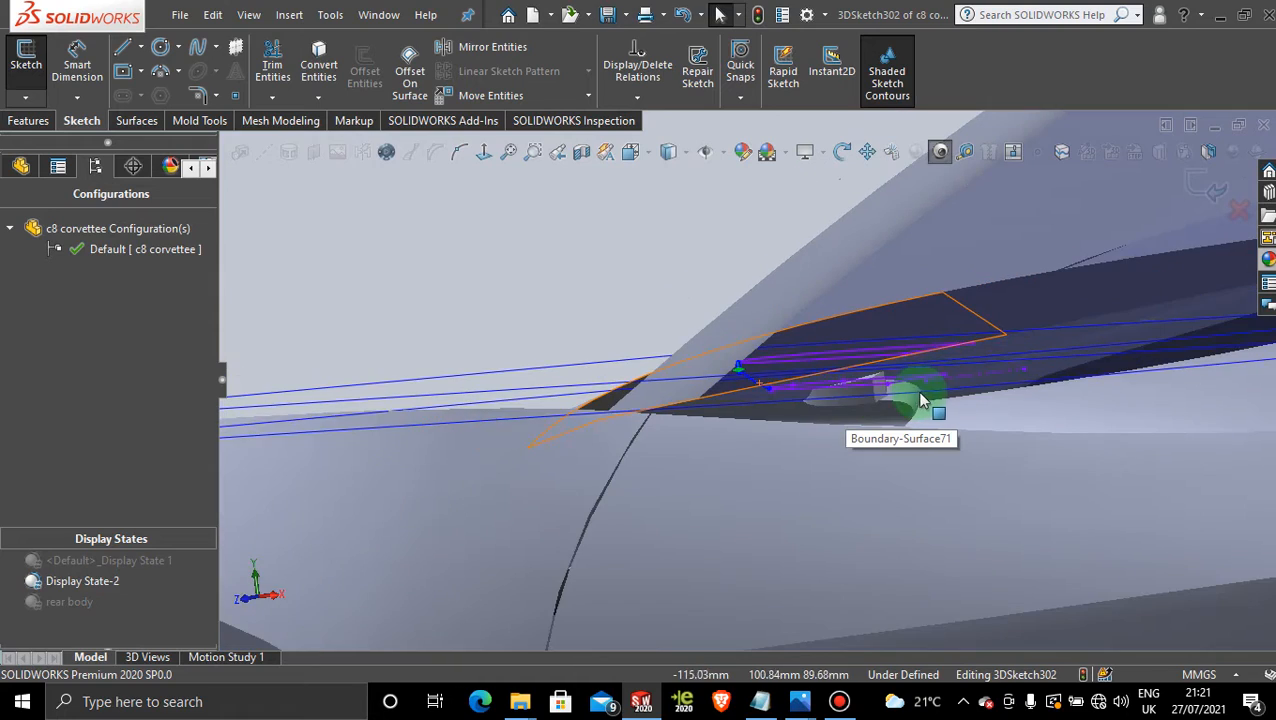
middle_click_drag(896, 385, 911, 416)
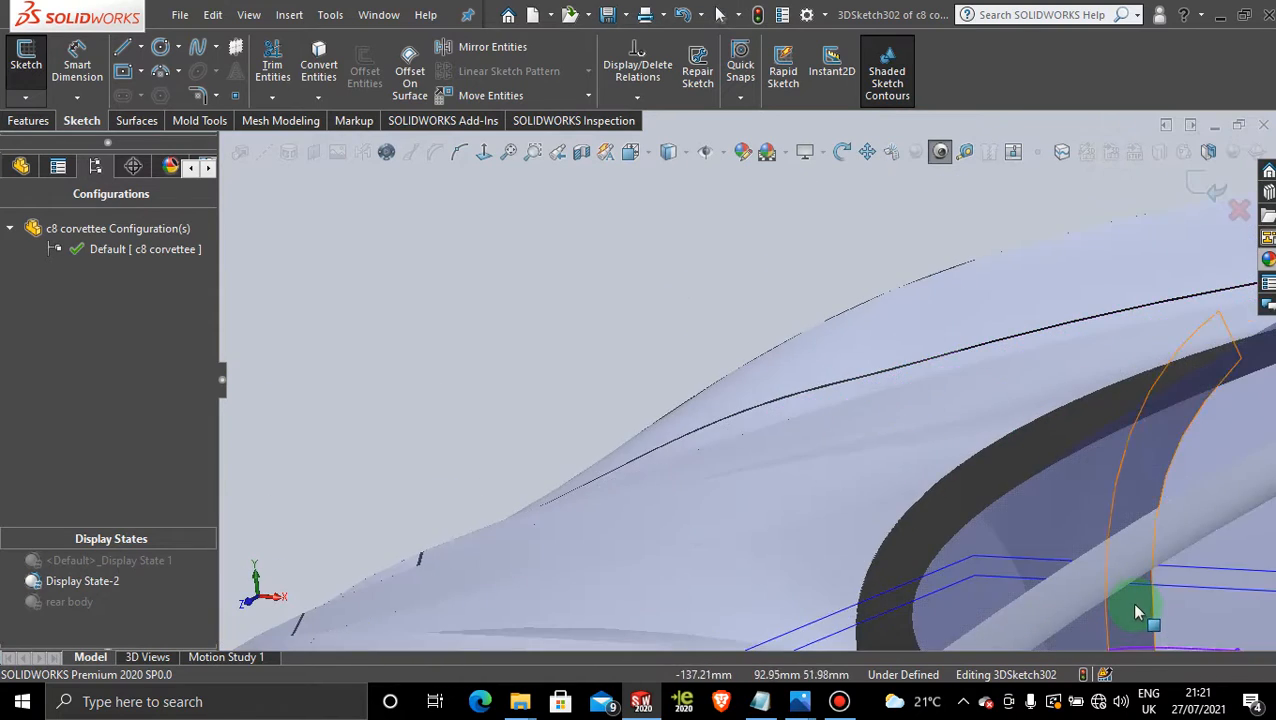
scroll(1100, 590, "up", 5)
scroll(897, 490, "down", 4)
scroll(897, 490, "down", 3)
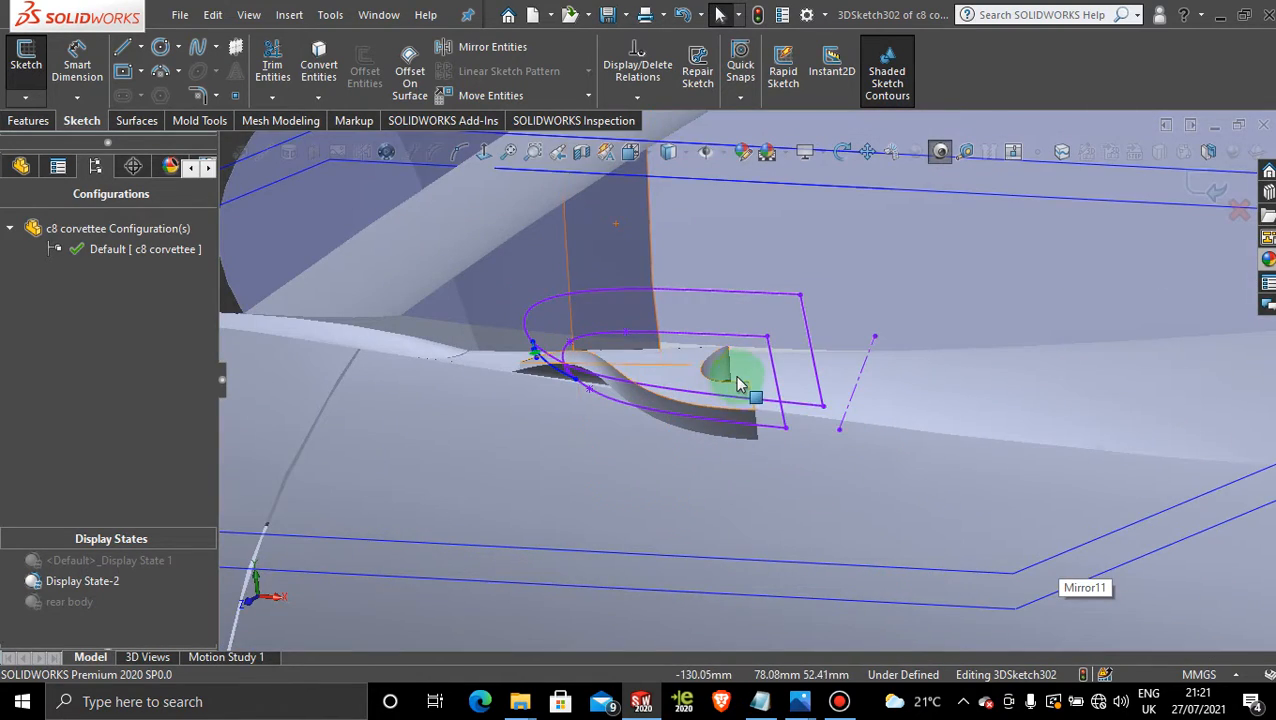
scroll(740, 375, "down", 2)
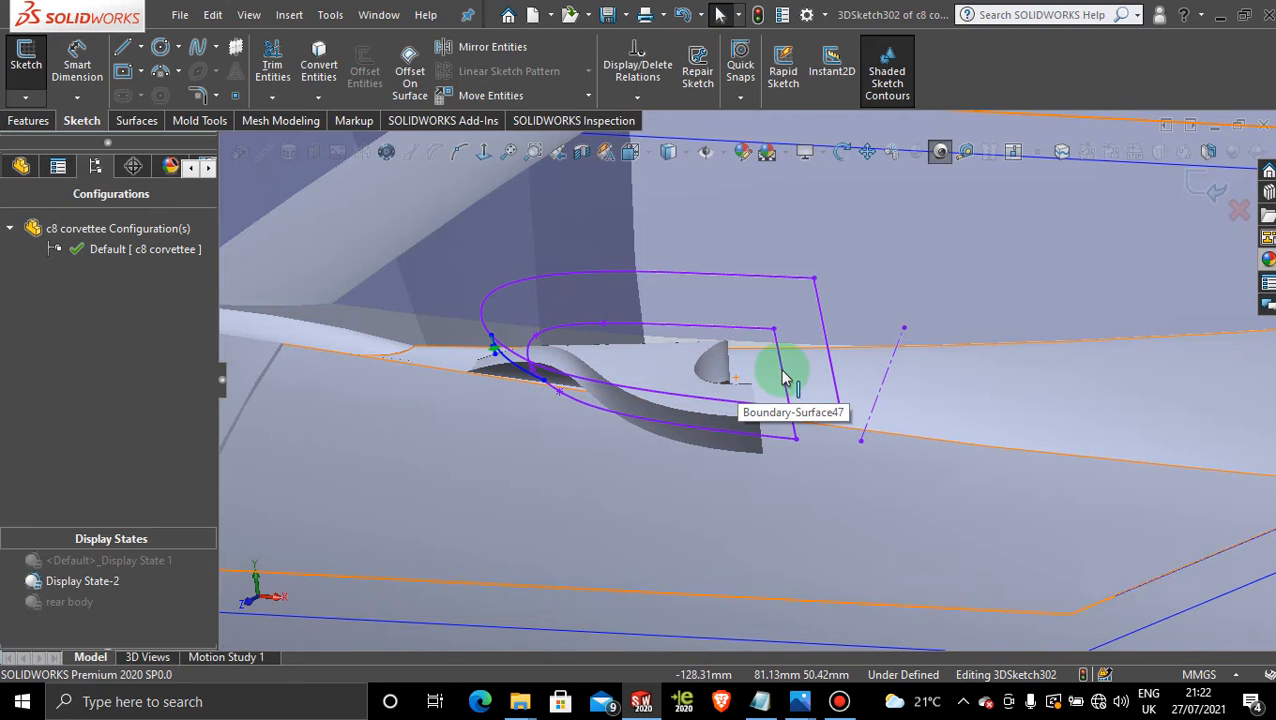
left_click(140, 122)
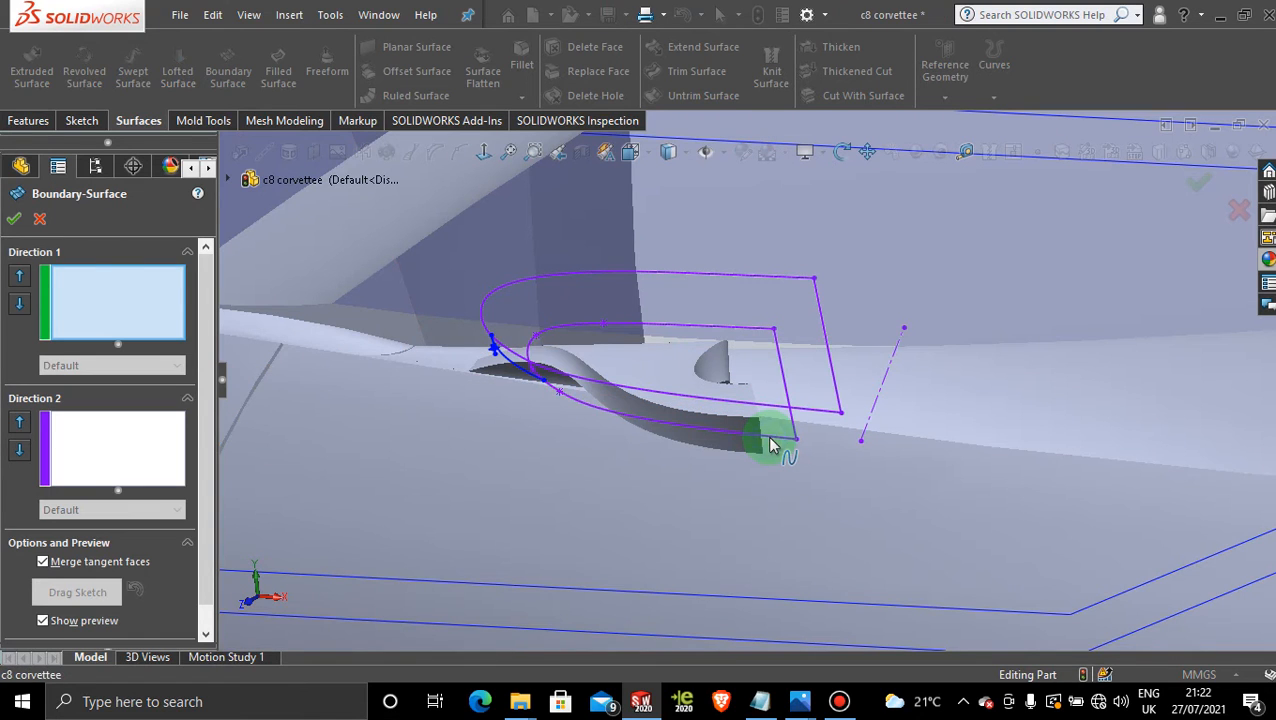
left_click(767, 436)
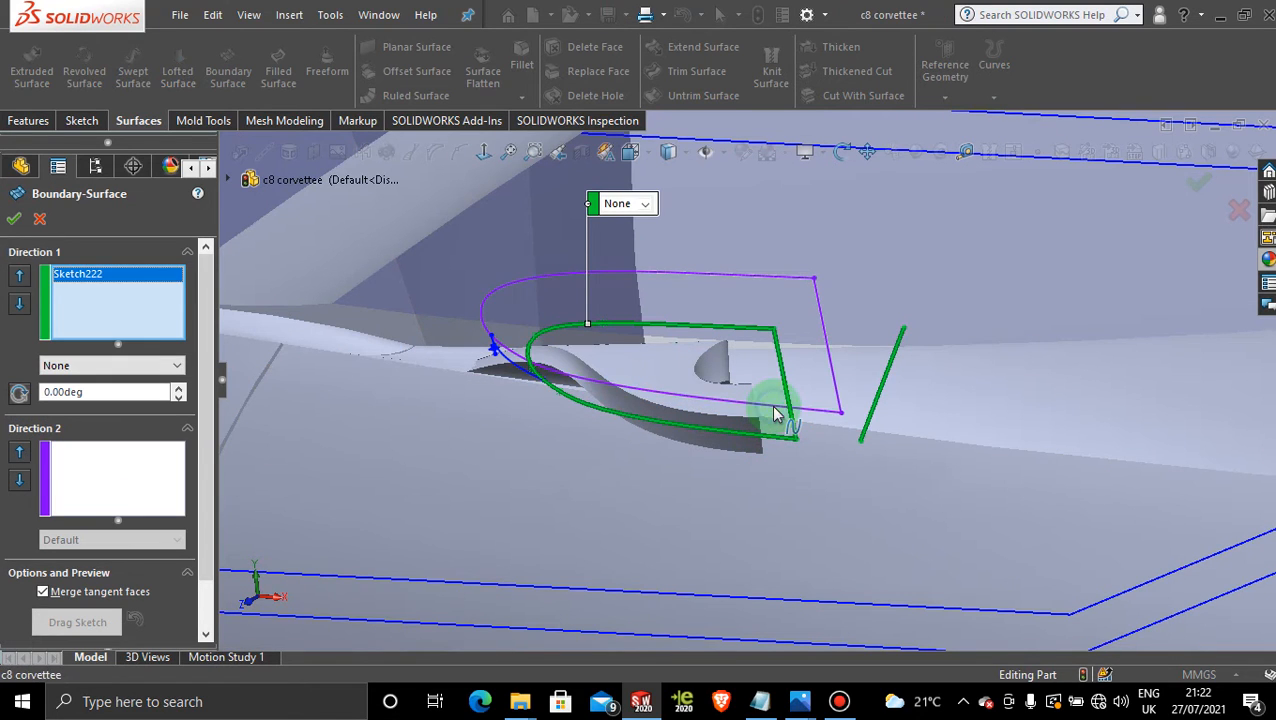
left_click(778, 413)
Add the curved connecting spline (3DSketch302) as the Direction 2 curve and create the boundary surface
left_click(97, 478)
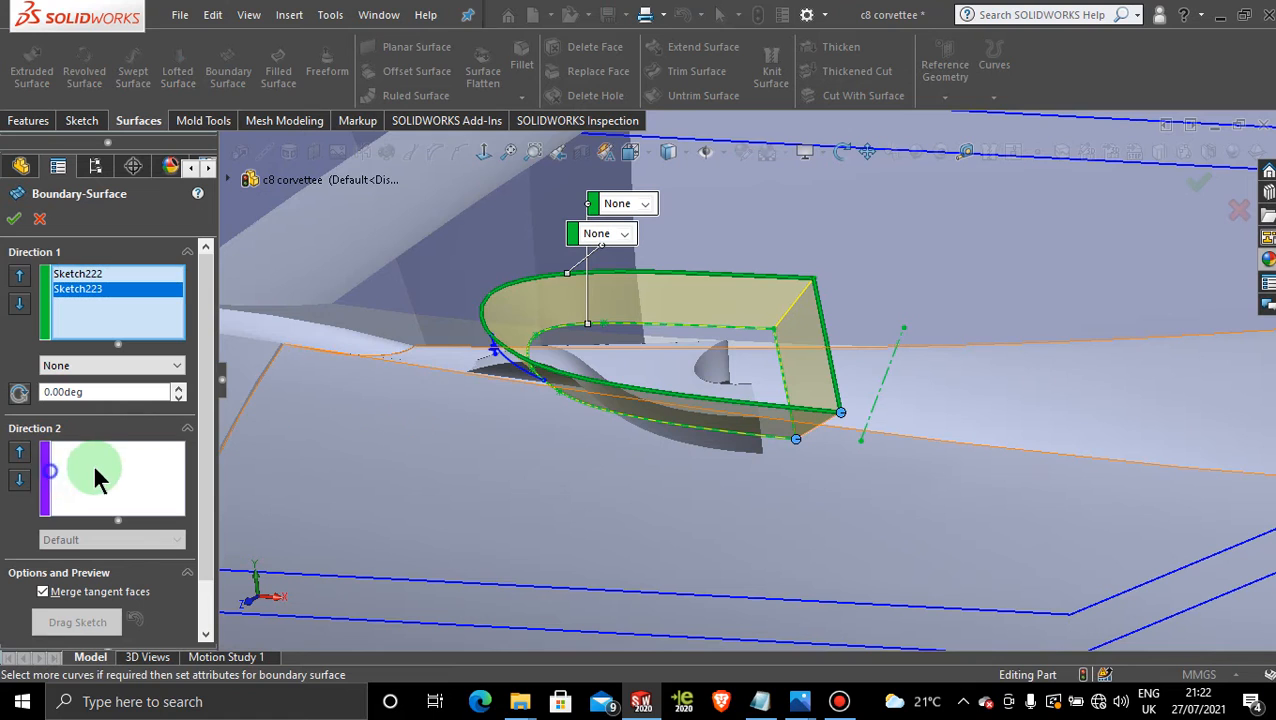
left_click(499, 396)
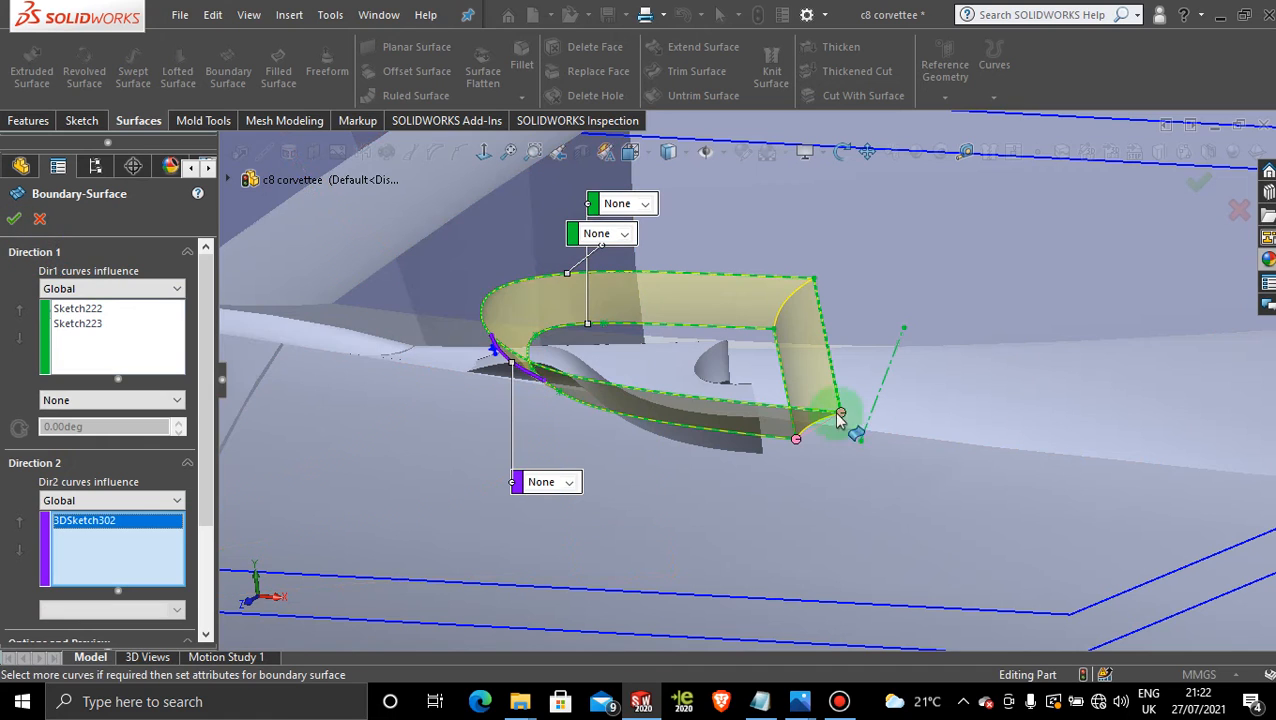
left_click_drag(797, 443, 842, 420)
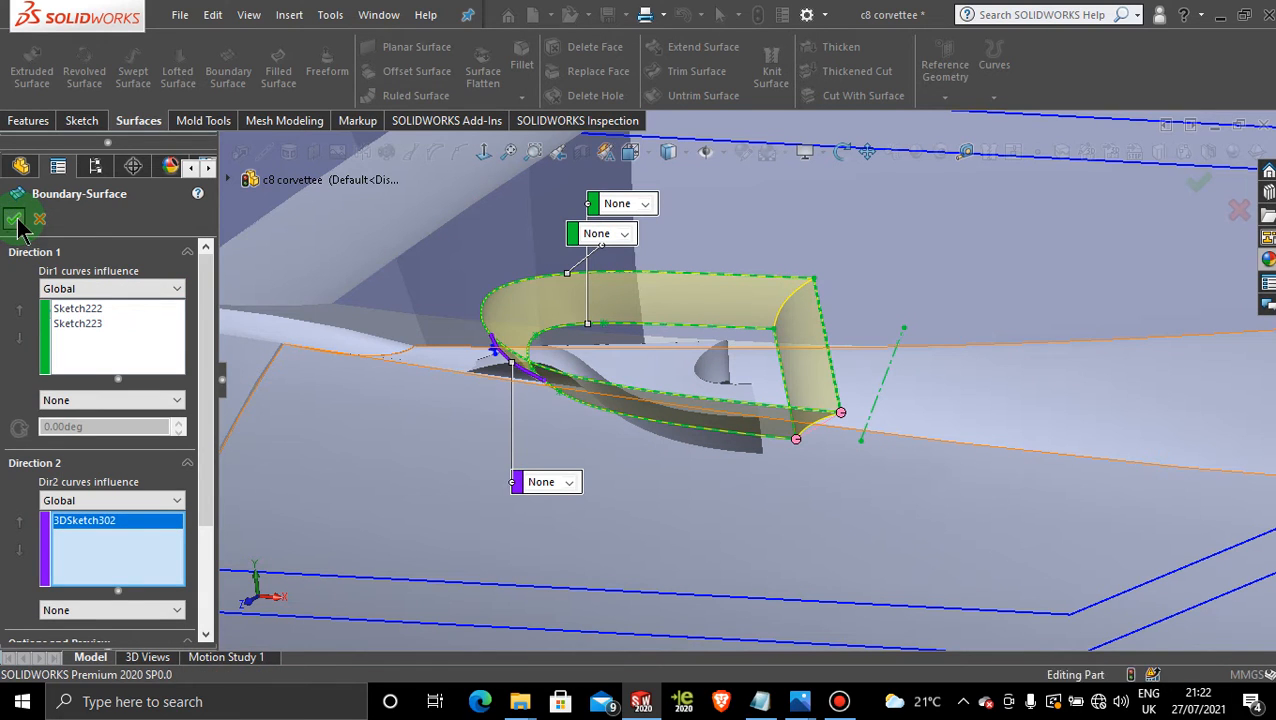
scroll(580, 413, "up", 5)
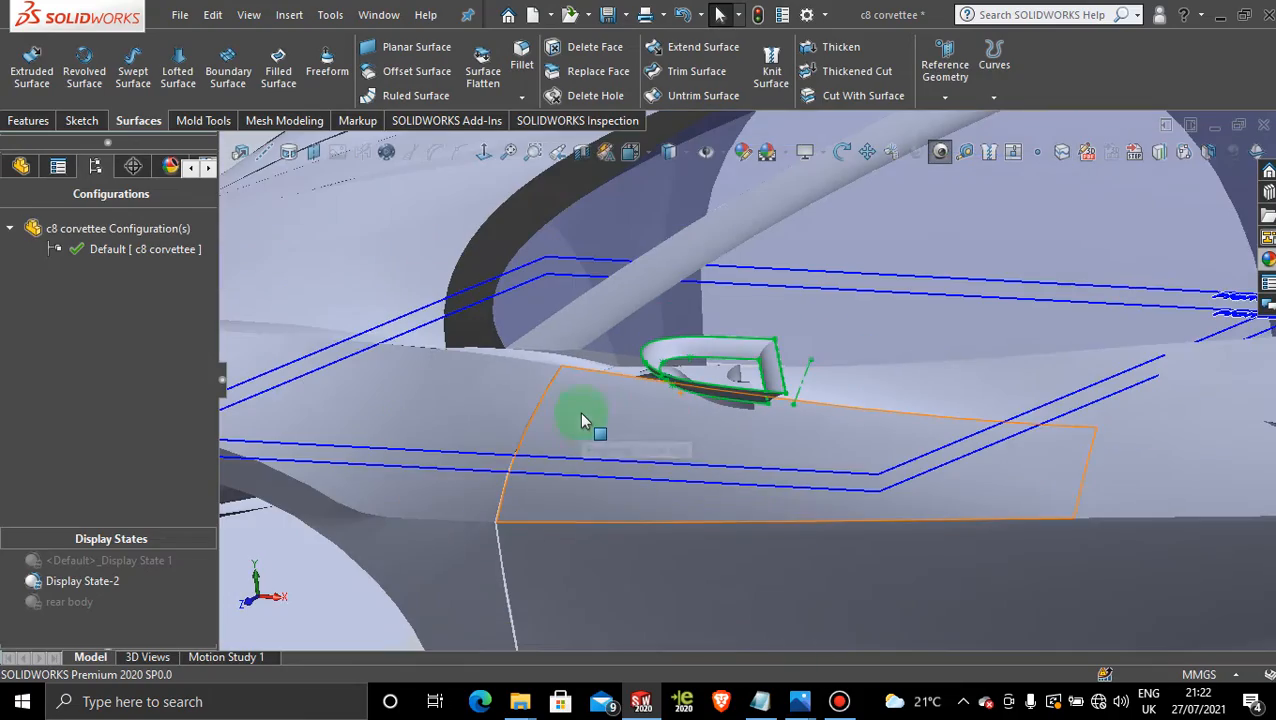
Delete the boundary surface (Boundary-Surface135) that joins the two mirror profiles, keeping its sketches
left_click(301, 575)
scroll(715, 360, "down", 3)
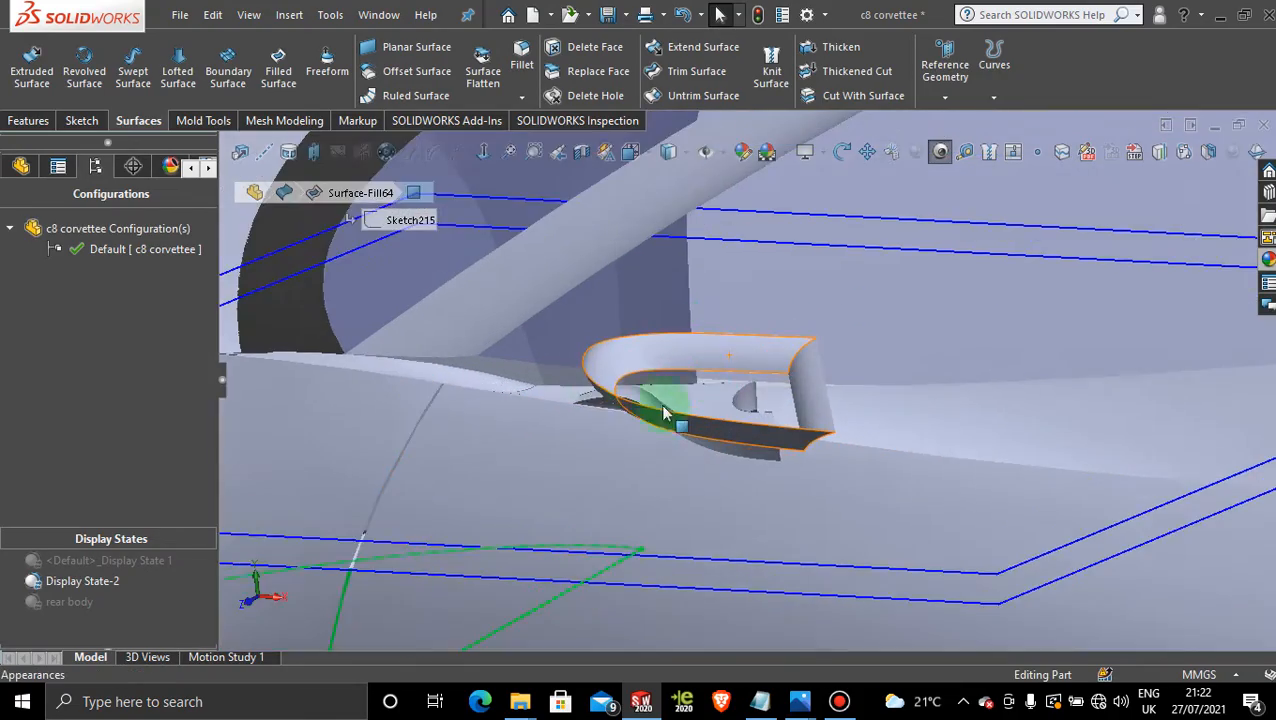
middle_click_drag(662, 410, 749, 399)
scroll(593, 357, "down", 3)
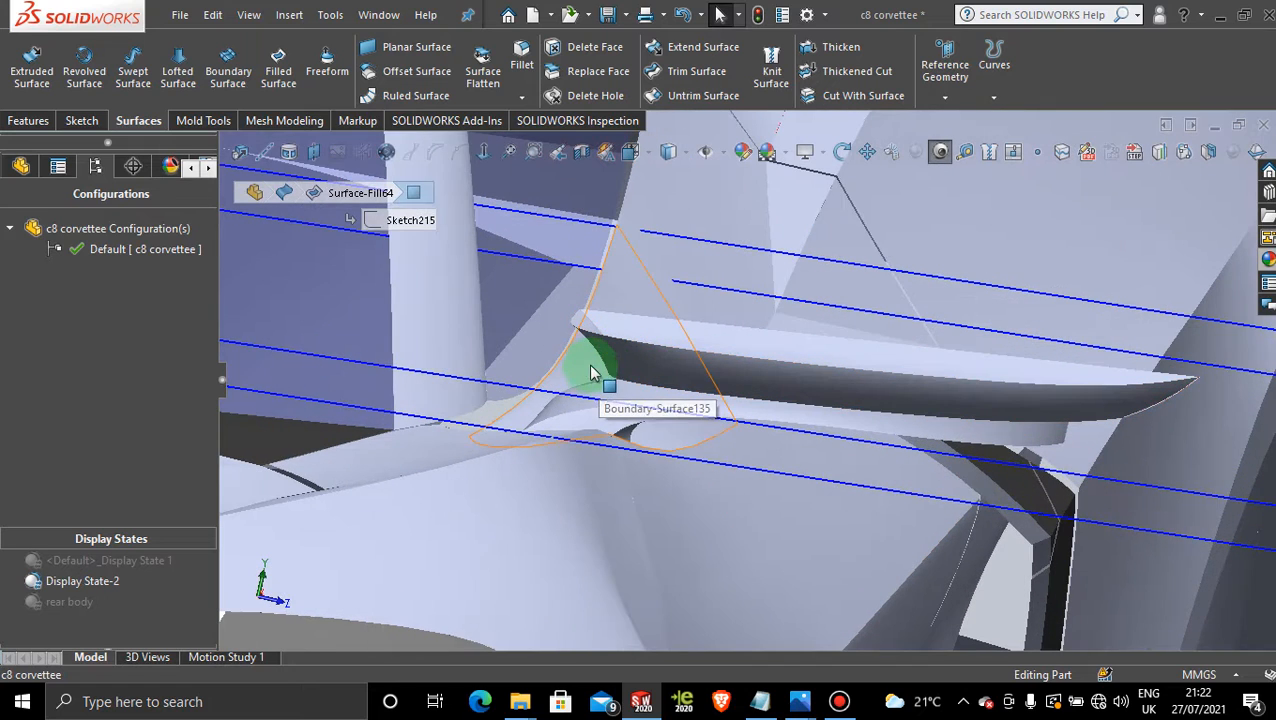
right_click(826, 393)
right_click(769, 398)
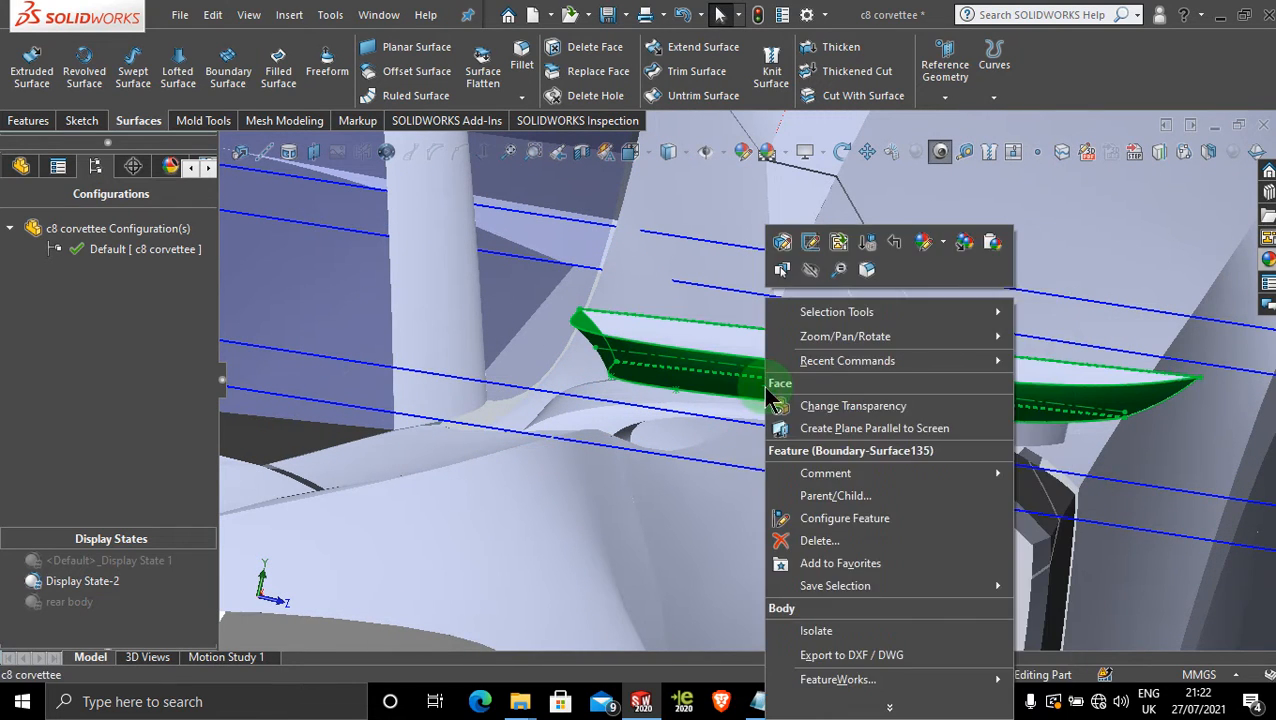
left_click(855, 540)
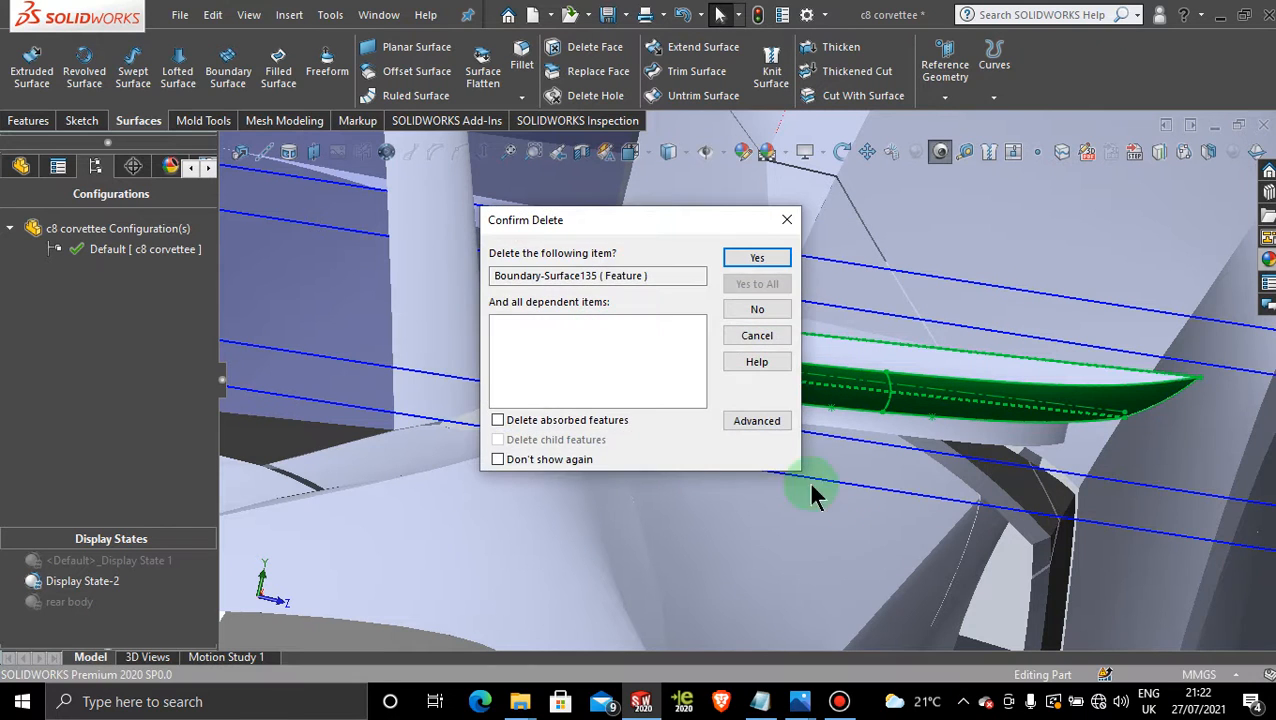
left_click(752, 258)
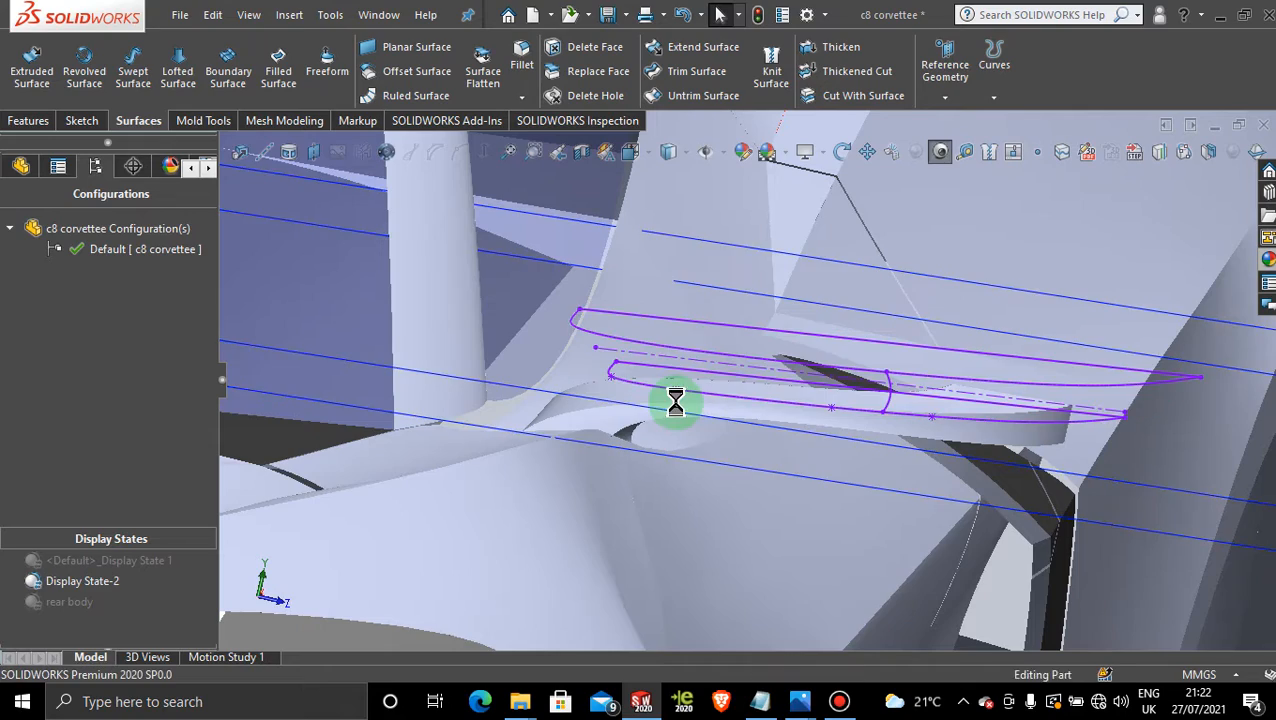
In a new 3D sketch, draw a two-point spline from the upper to the lower mirror profile on the side opposite the existing connecting spline
mouse_move(672, 390)
middle_mouse_down()
mouse_move(653, 375)
mouse_move(447, 416)
mouse_move(435, 398)
mouse_move(441, 421)
mouse_move(387, 530)
mouse_move(443, 516)
middle_mouse_up()
scroll(435, 398, "up", 10)
scroll(507, 456, "down", 8)
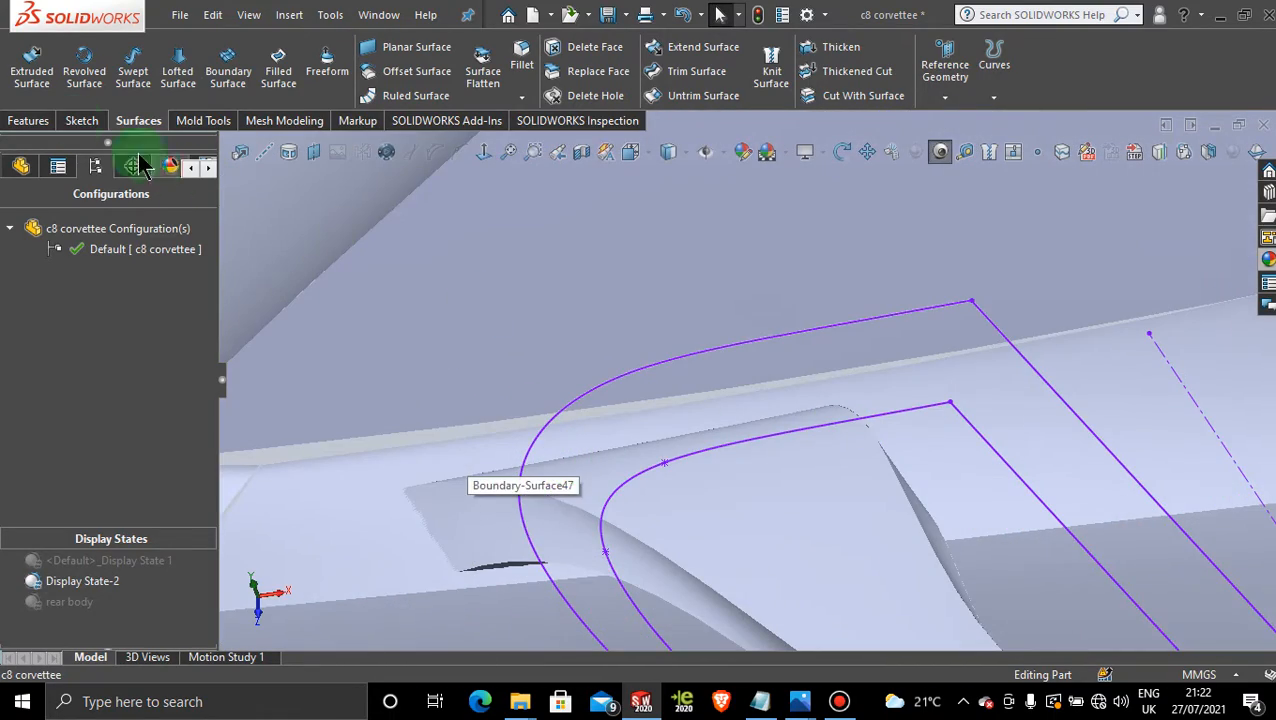
left_click(82, 120)
left_click(26, 98)
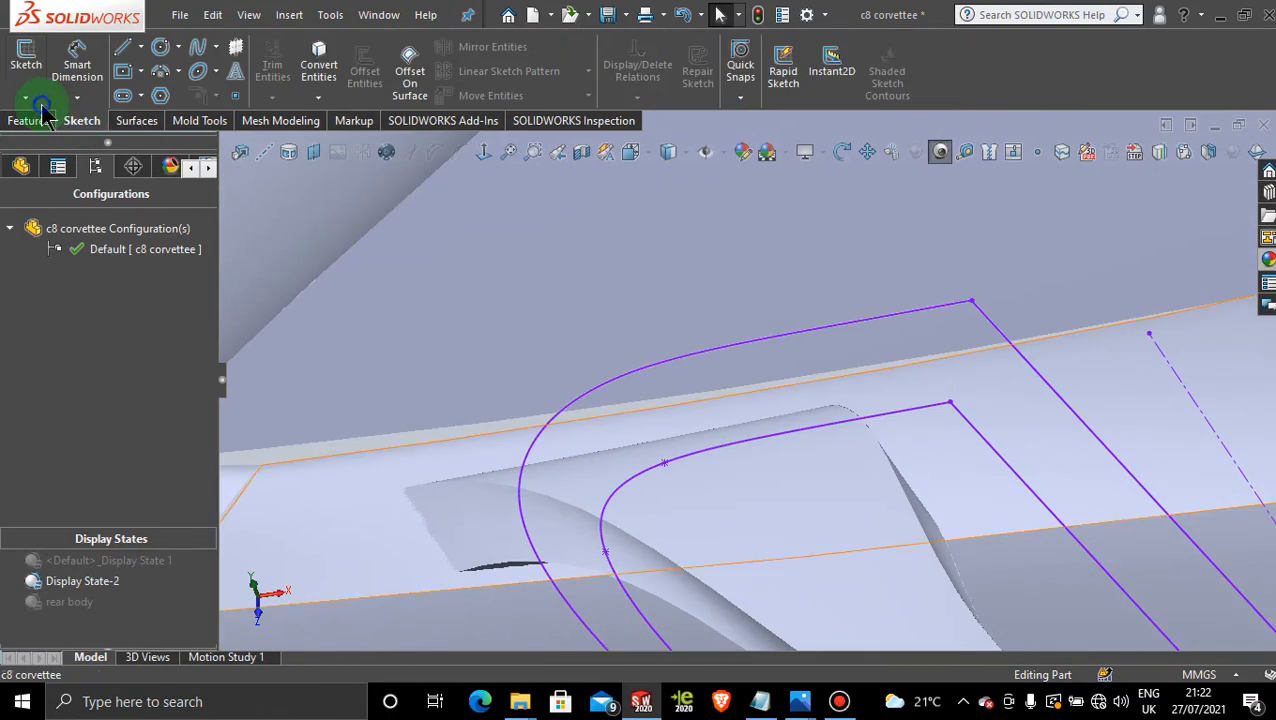
left_click(62, 145)
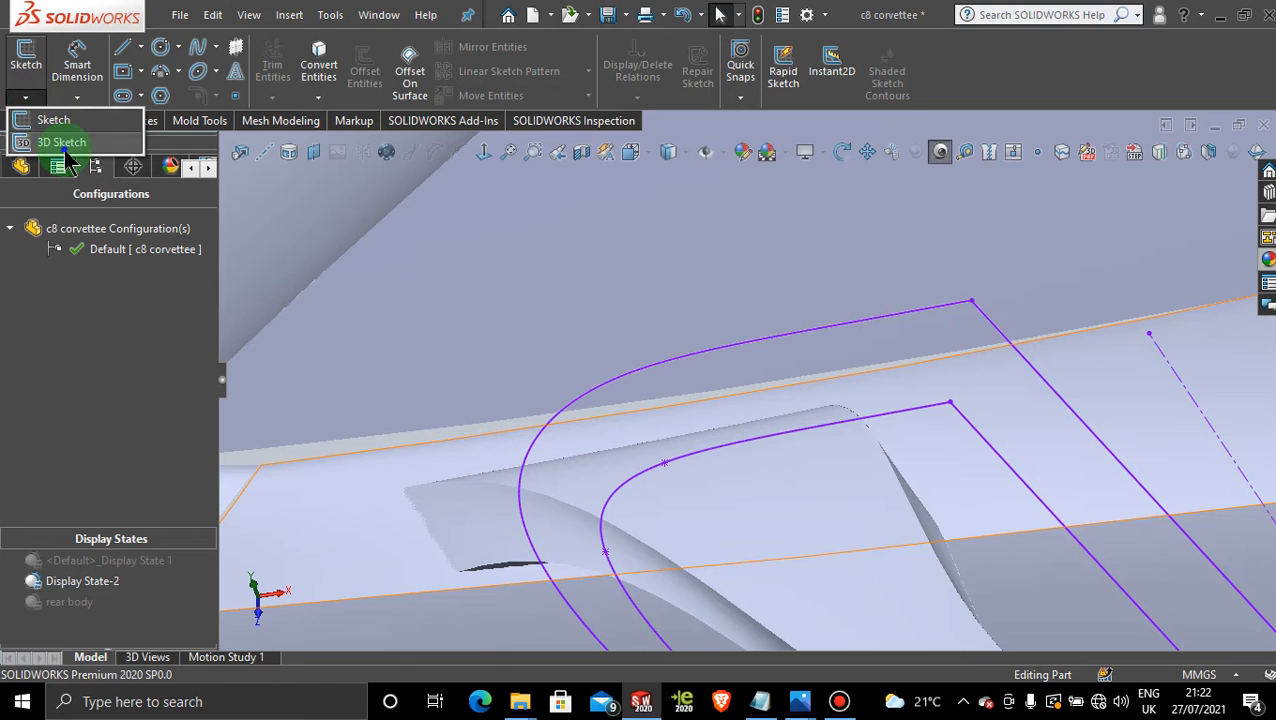
left_click(195, 52)
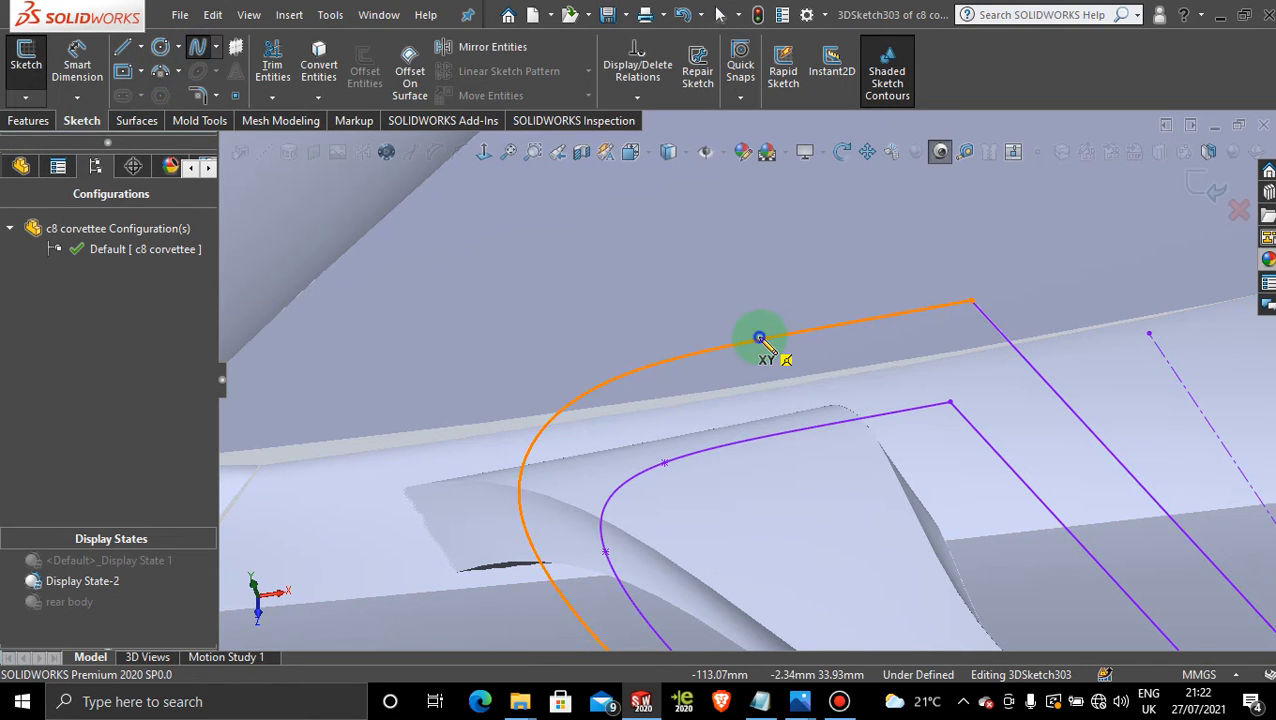
left_click(782, 460)
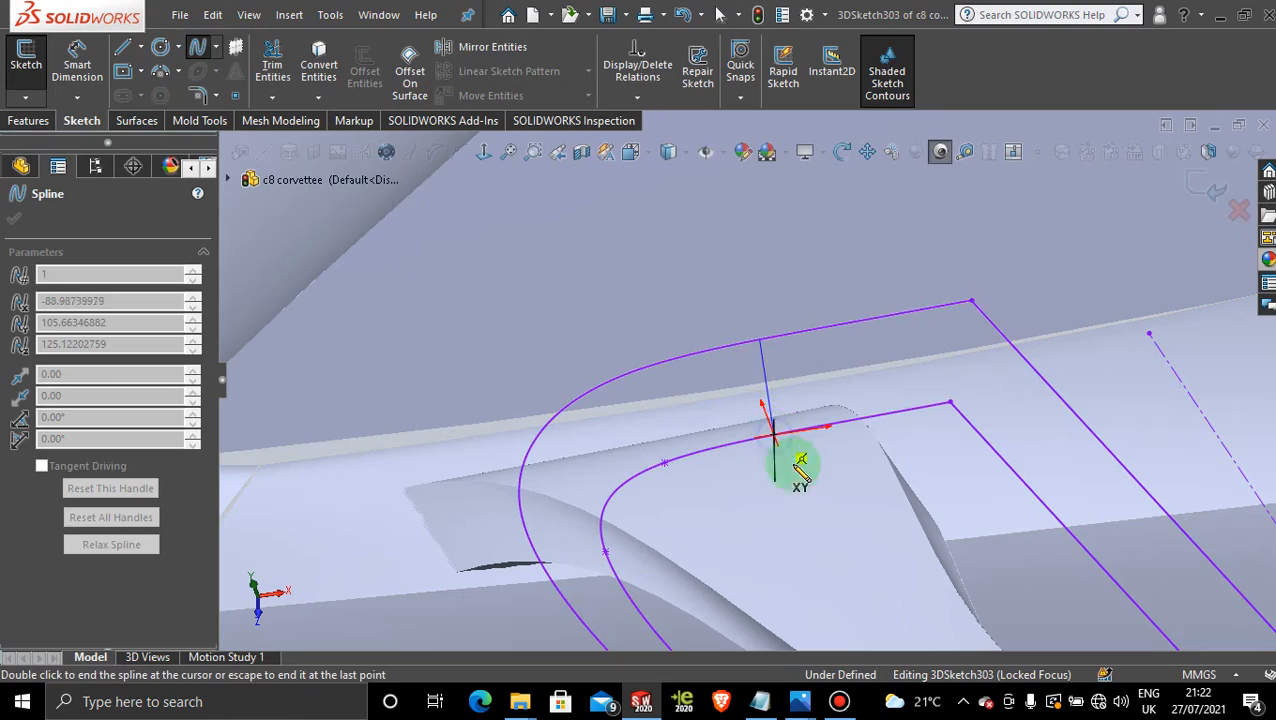
key("Escape")
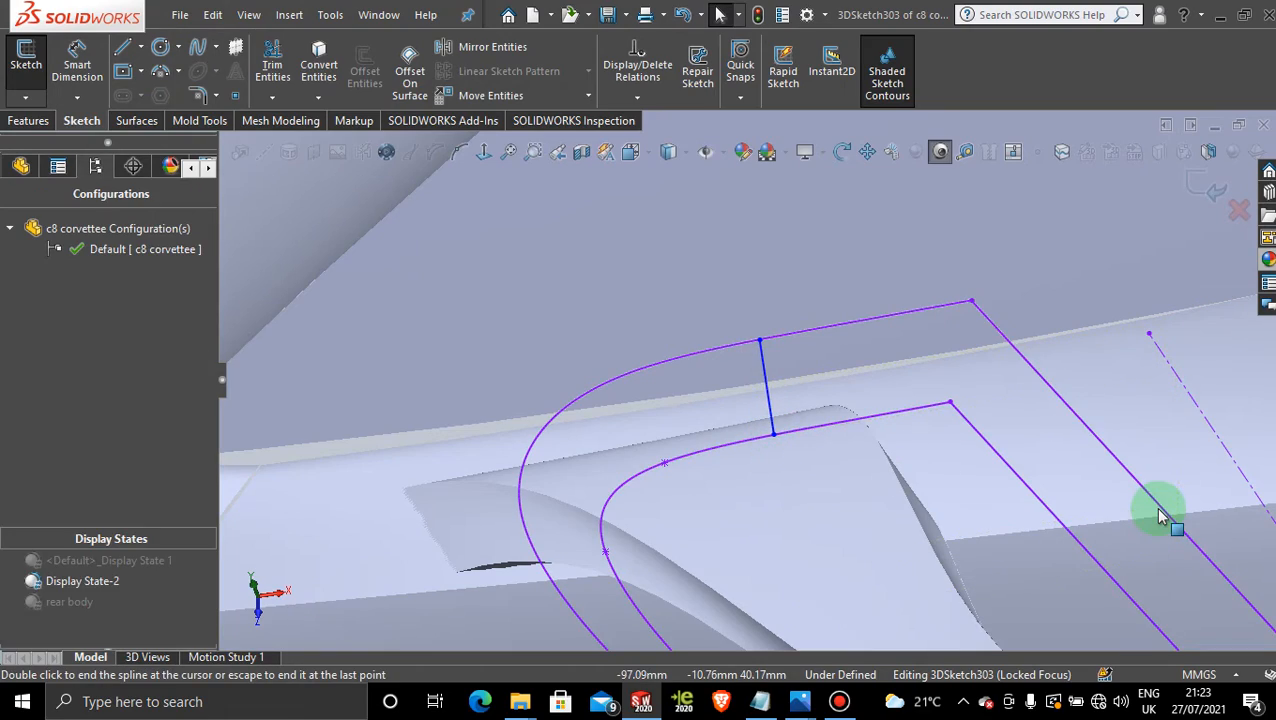
Bend the new connecting spline into an outward curve by pulling its upper tangent handle straight down, and finish the 3D sketch
mouse_move(777, 504)
middle_mouse_down()
mouse_move(763, 456)
mouse_move(910, 355)
middle_mouse_up()
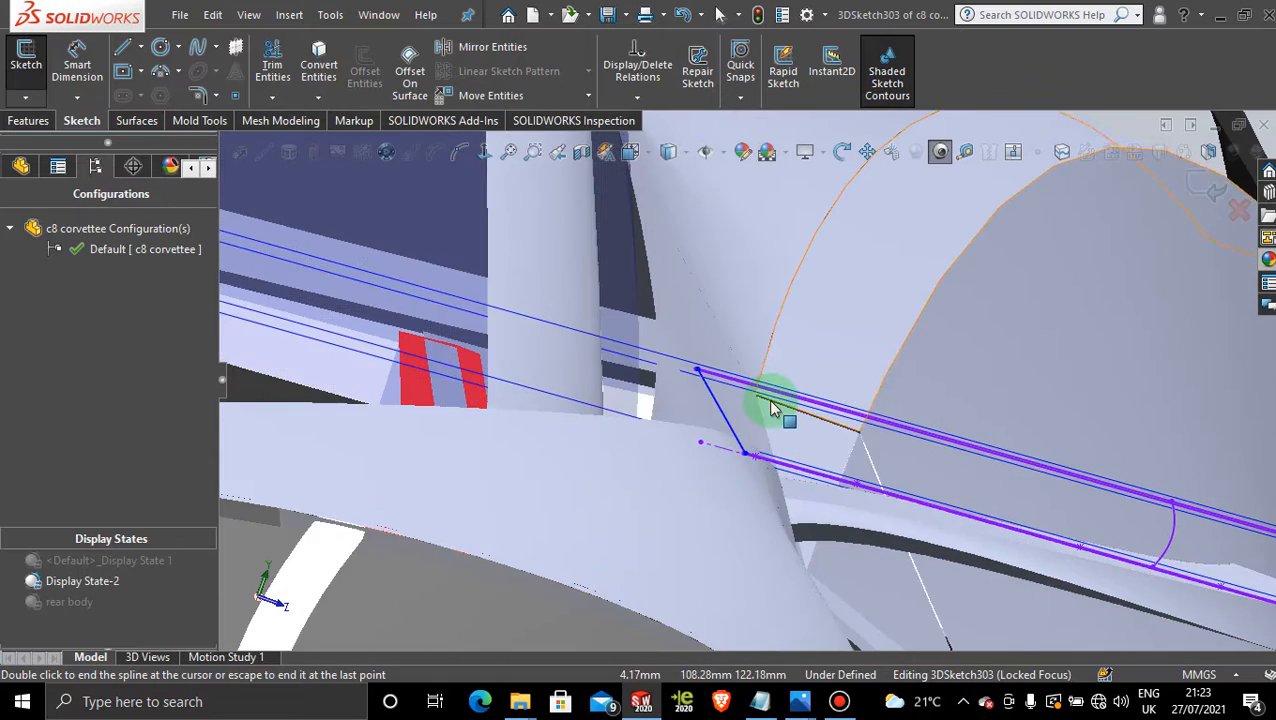
scroll(758, 424, "down", 8)
left_click(614, 404)
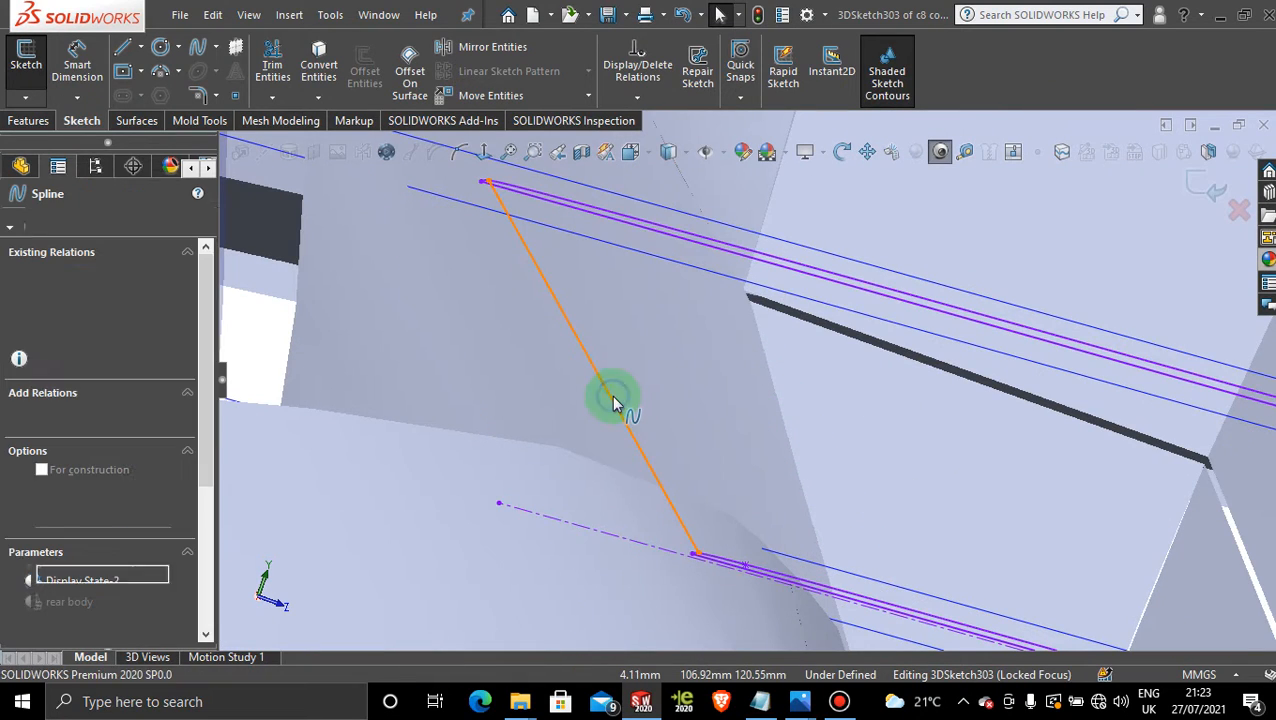
left_click_drag(563, 341, 487, 346)
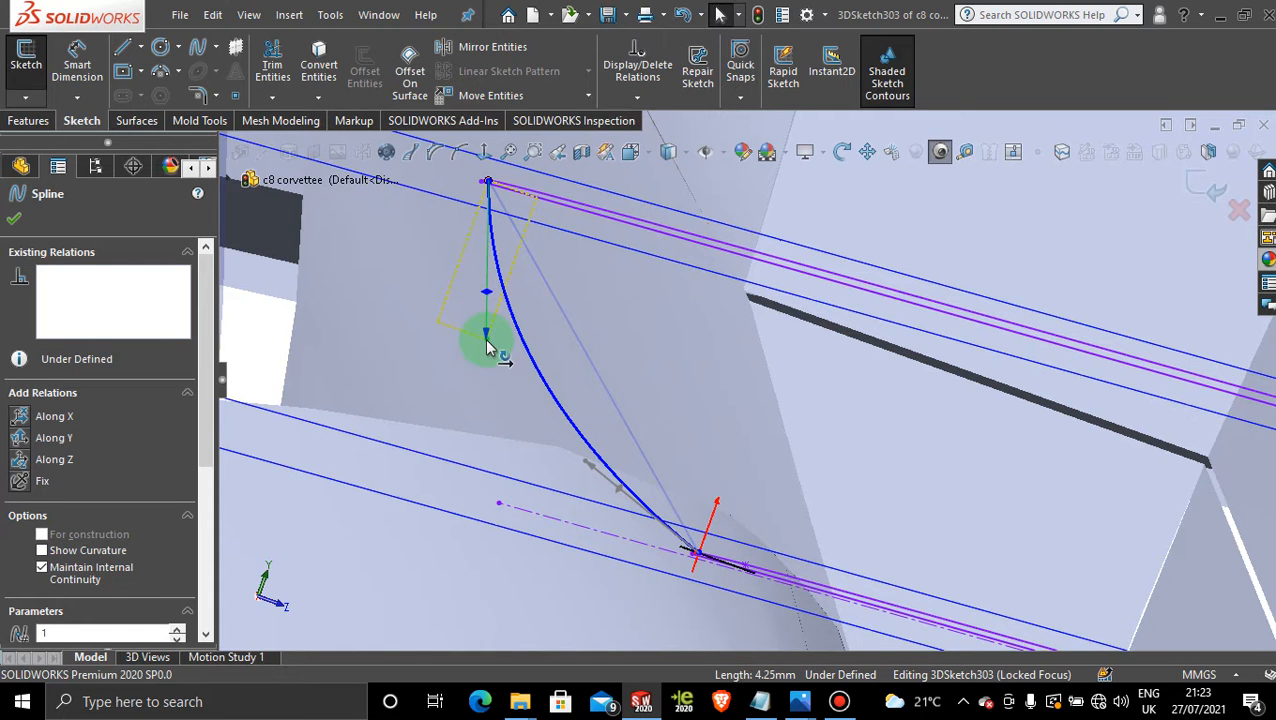
left_click(14, 218)
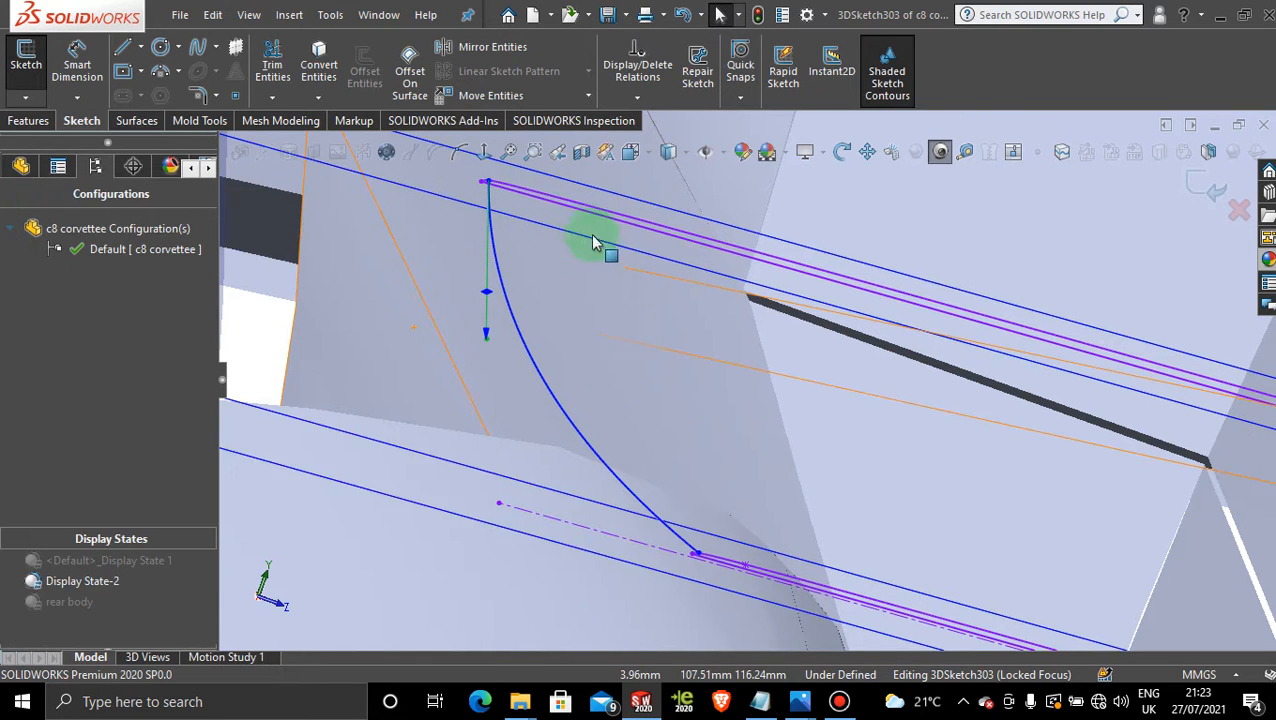
key("z")
left_click(1216, 184)
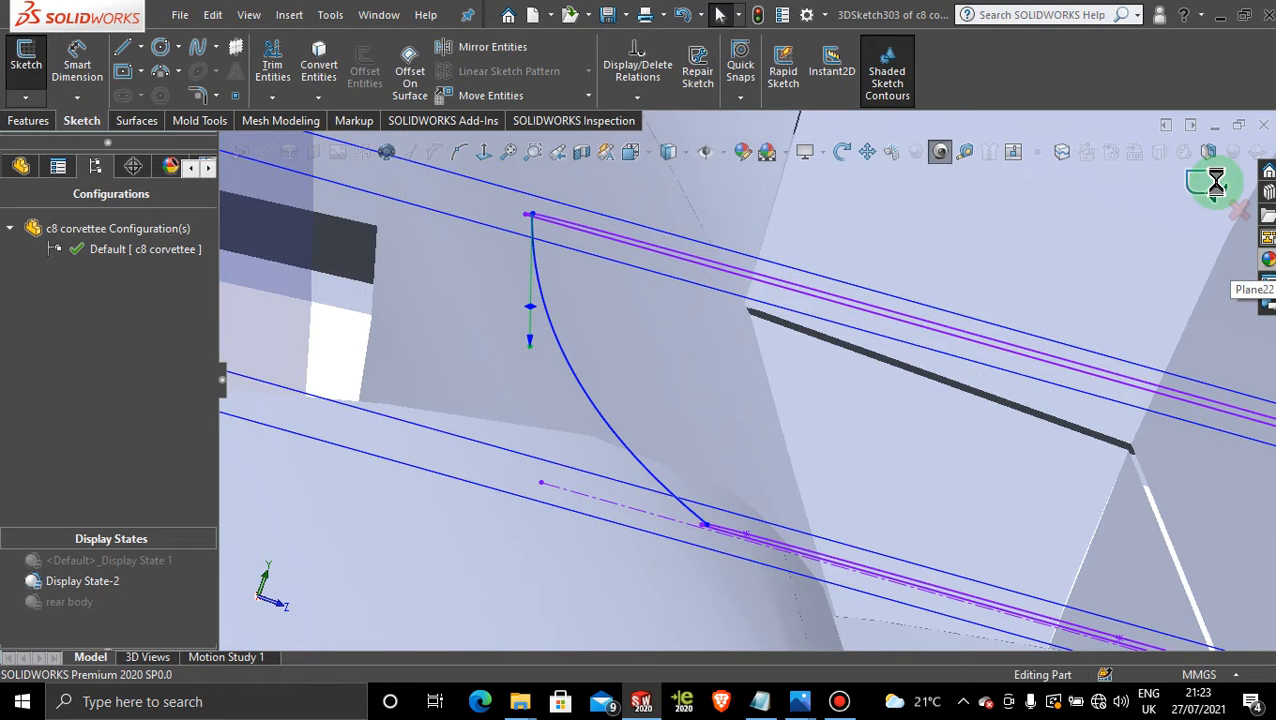
Start a boundary surface with the lower mirror profile (Sketch222) and the upper profile (Sketch223) as Direction 1 curves
key("z")
key("z")
key("z")
key("z")
key("z")
key("z")
key("z")
key("z")
key("z")
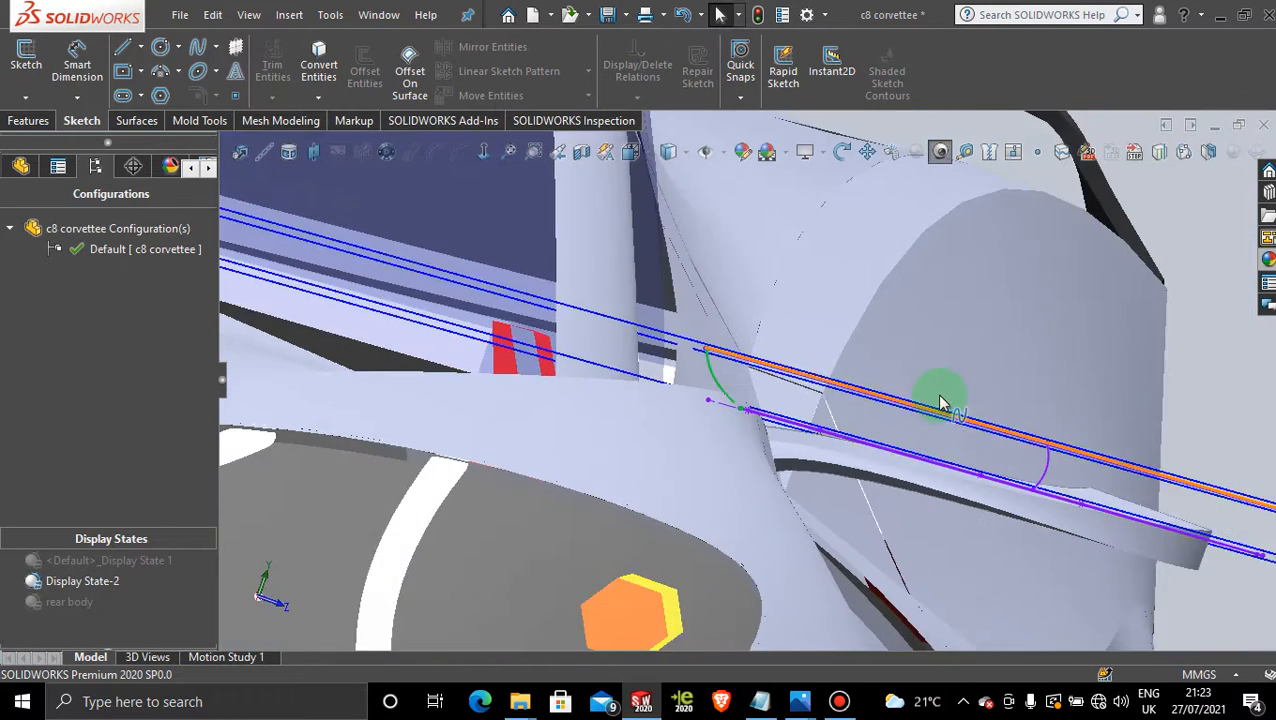
key("z")
key("z")
key("z")
key("z")
middle_click_drag(918, 397, 335, 440)
scroll(450, 390, "down", 9)
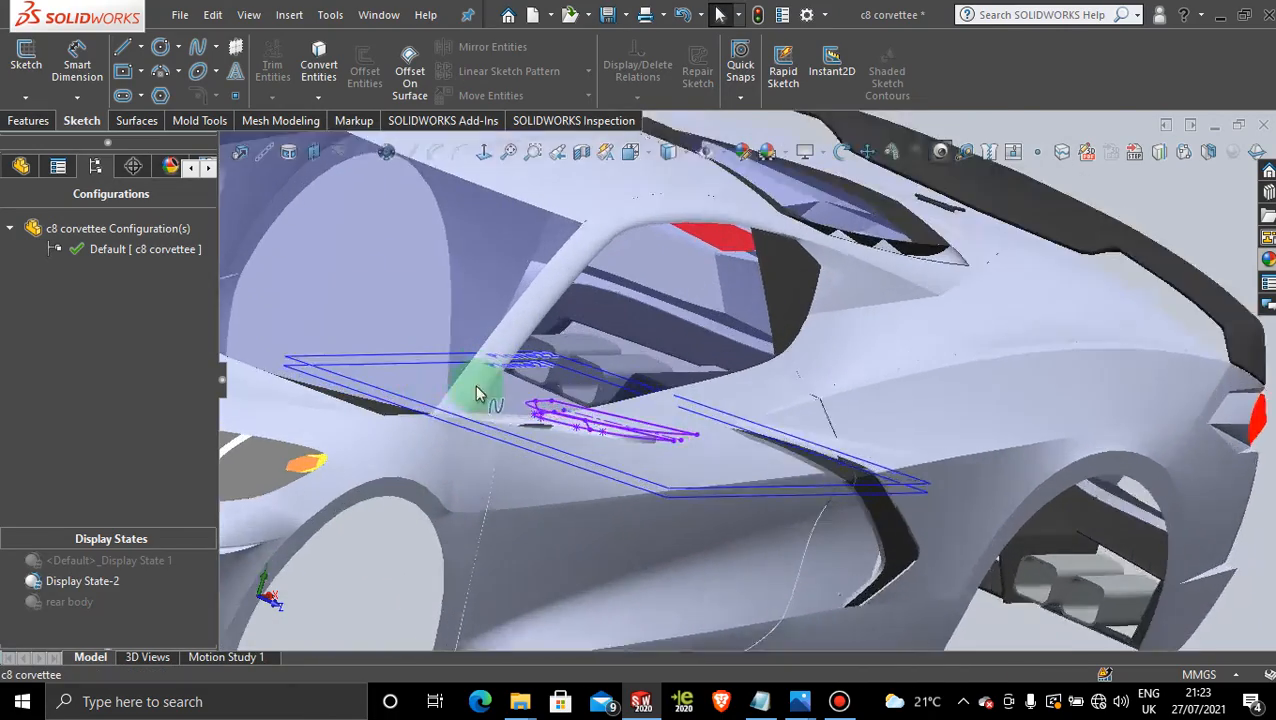
mouse_move(914, 485)
middle_mouse_down()
mouse_move(900, 464)
mouse_move(871, 494)
mouse_move(726, 413)
middle_mouse_up()
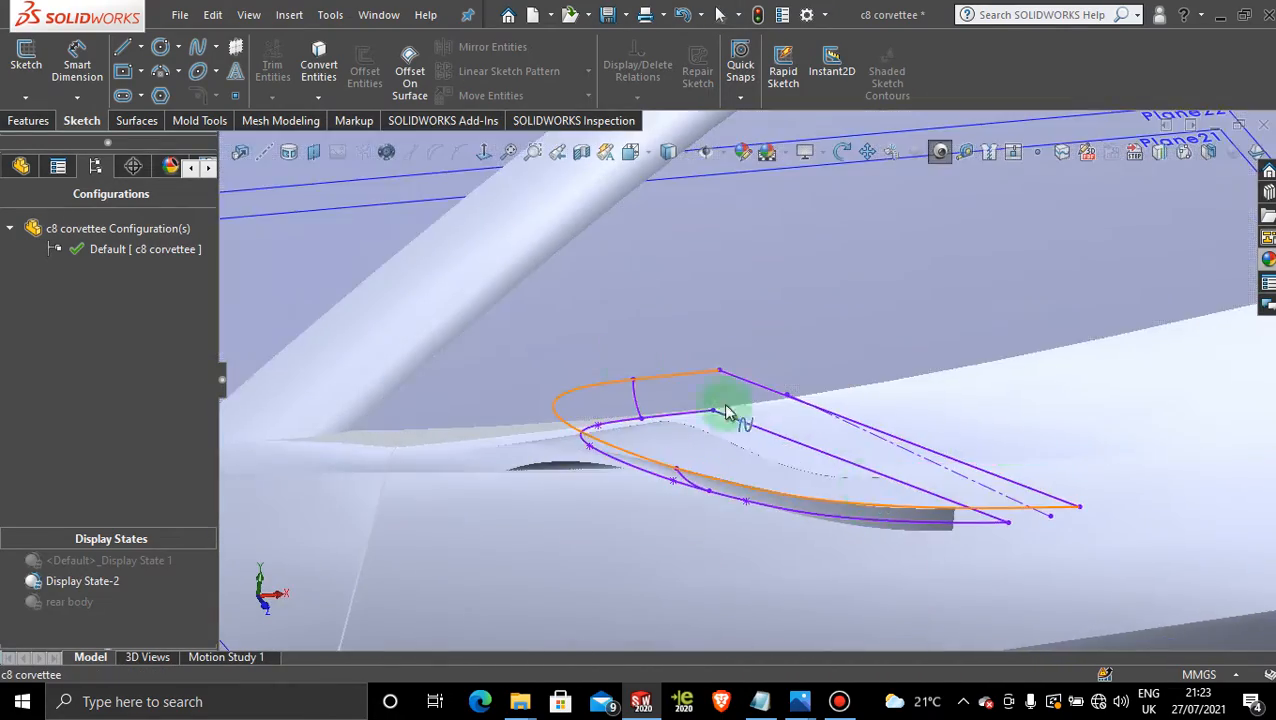
left_click(140, 122)
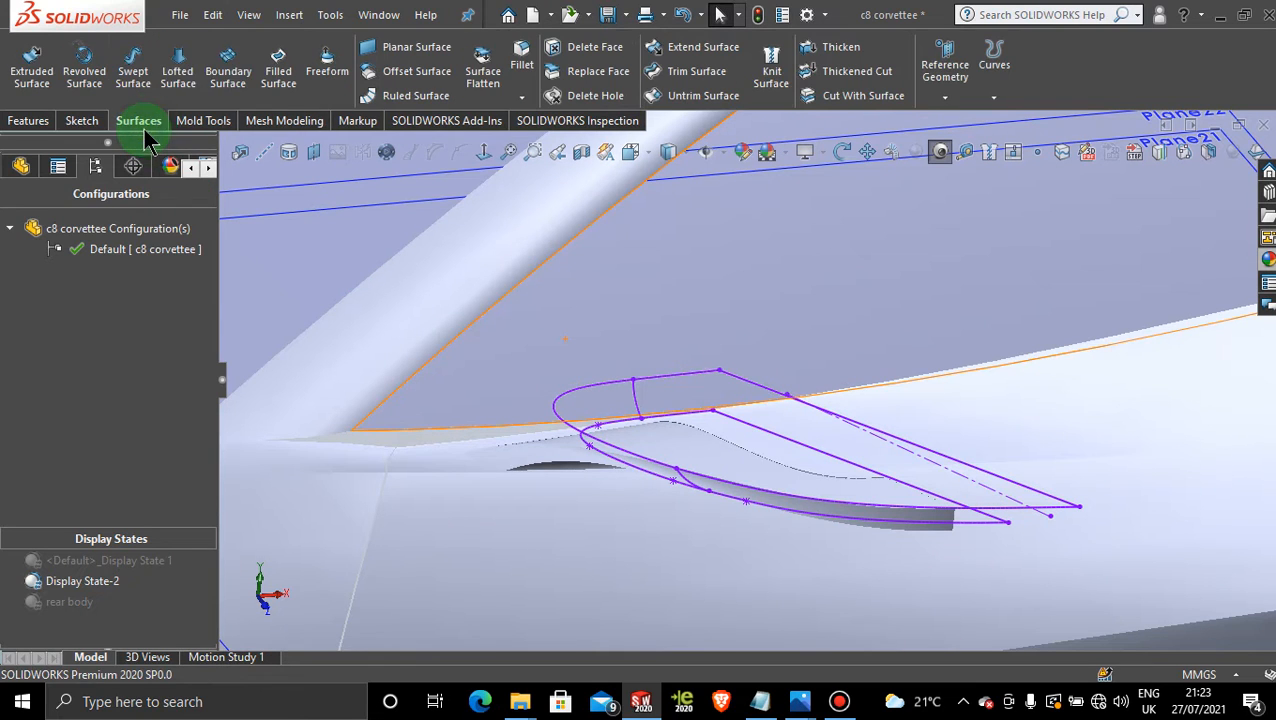
left_click(228, 70)
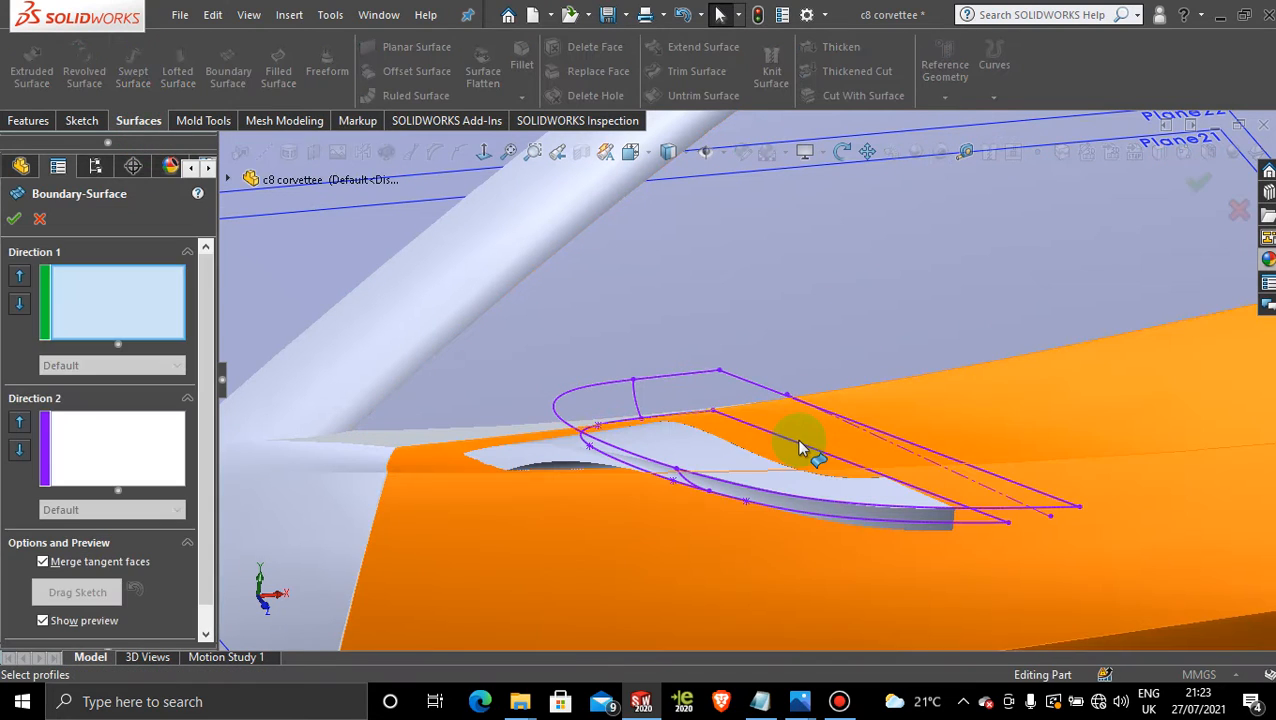
left_click(806, 452)
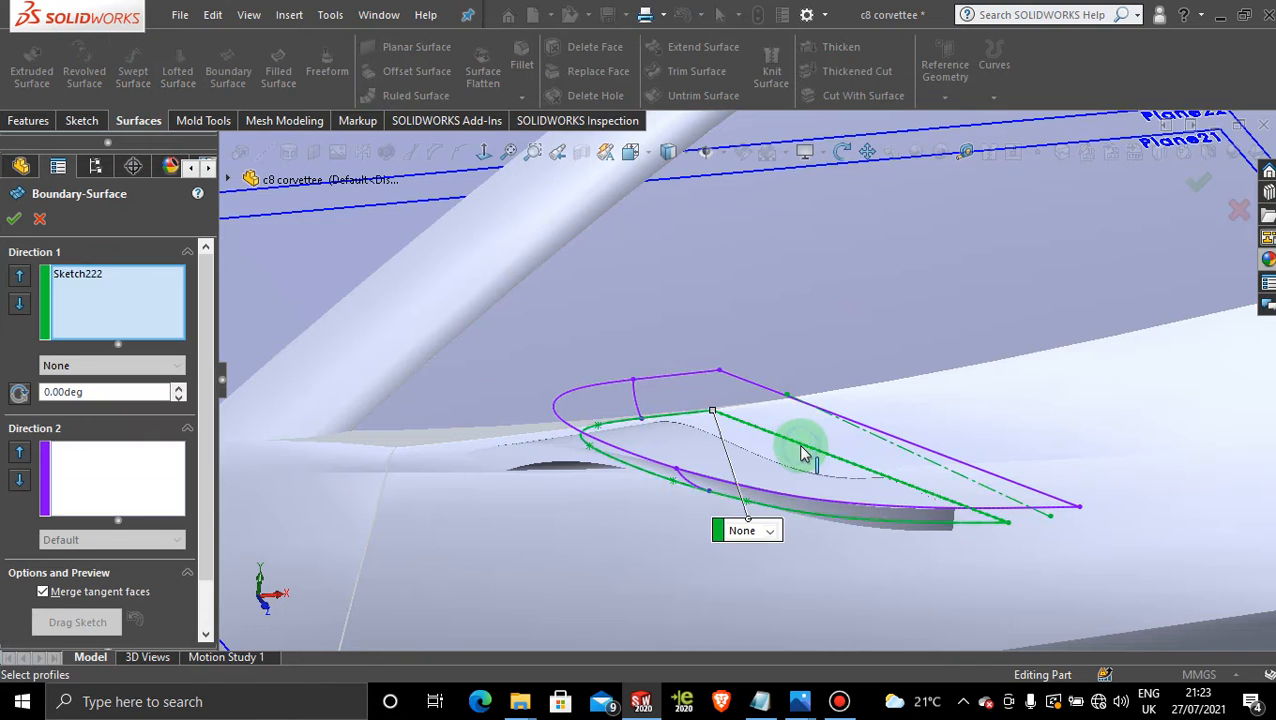
left_click(779, 398)
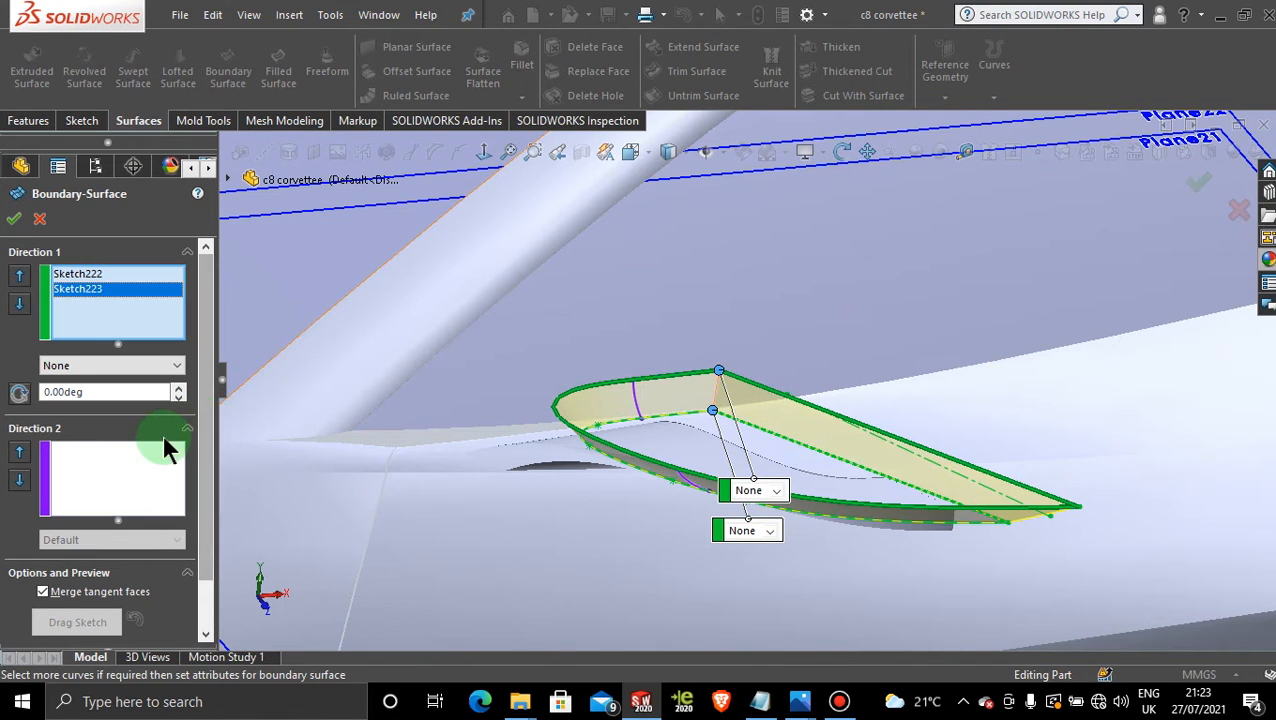
Add both connecting splines (3DSketch303 and 3DSketch302) as Direction 2 curves and create the boundary surface
left_click(128, 480)
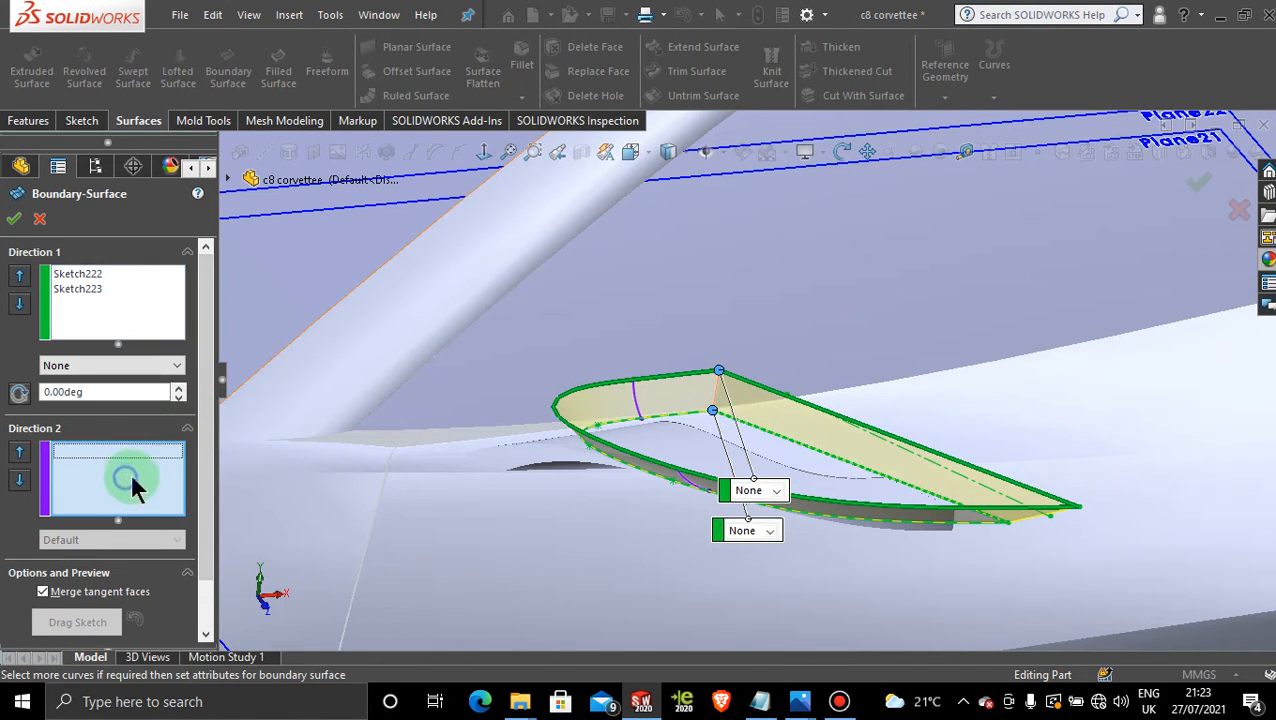
left_click(635, 395)
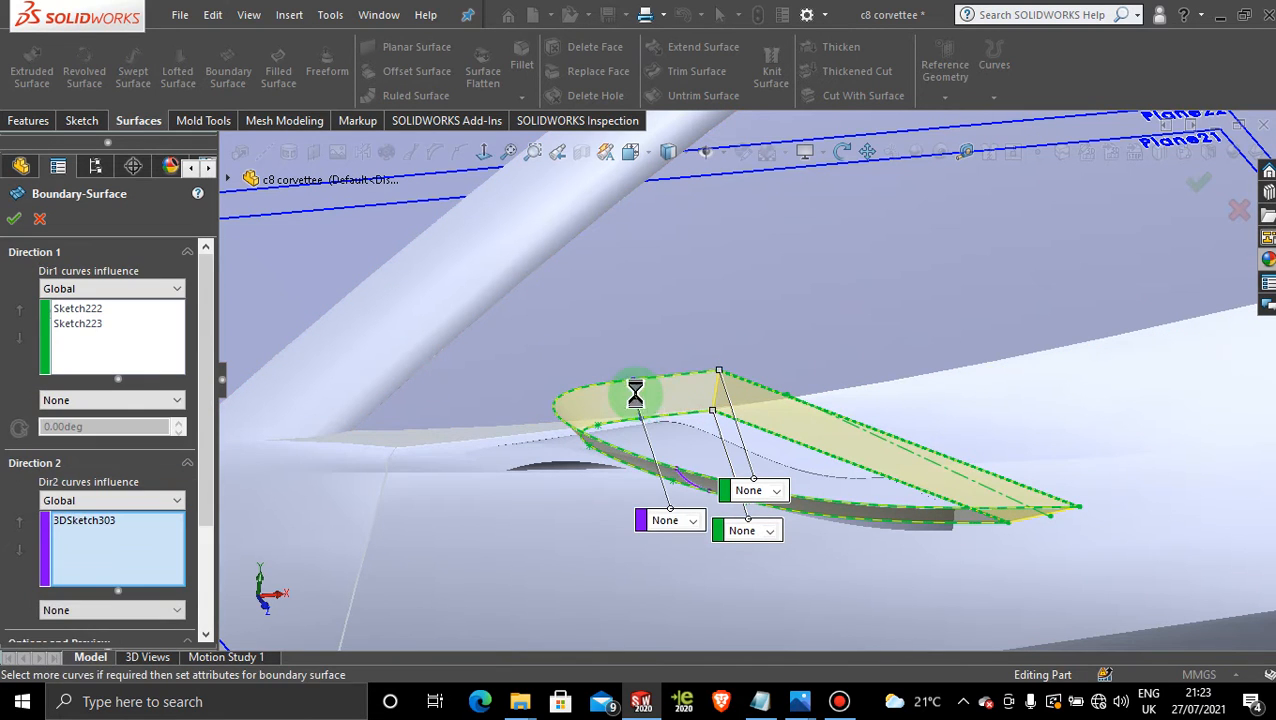
scroll(701, 488, "down", 2)
scroll(701, 488, "down", 3)
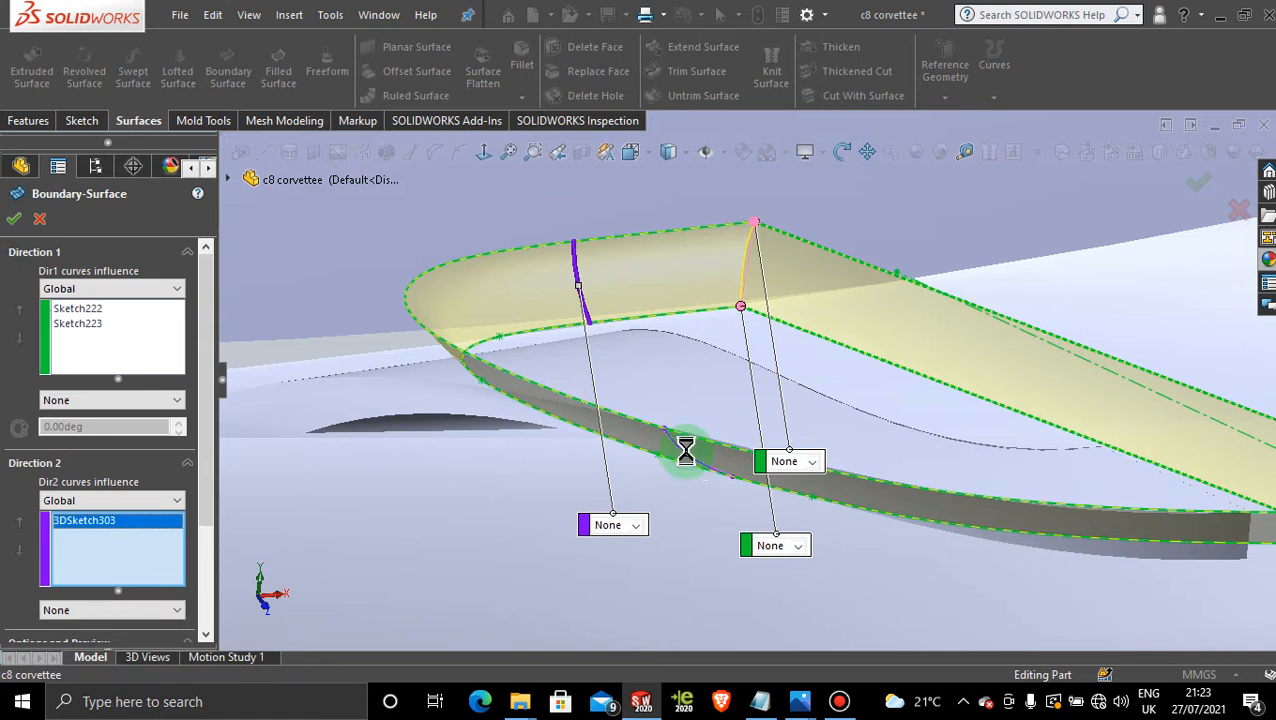
left_click(688, 455)
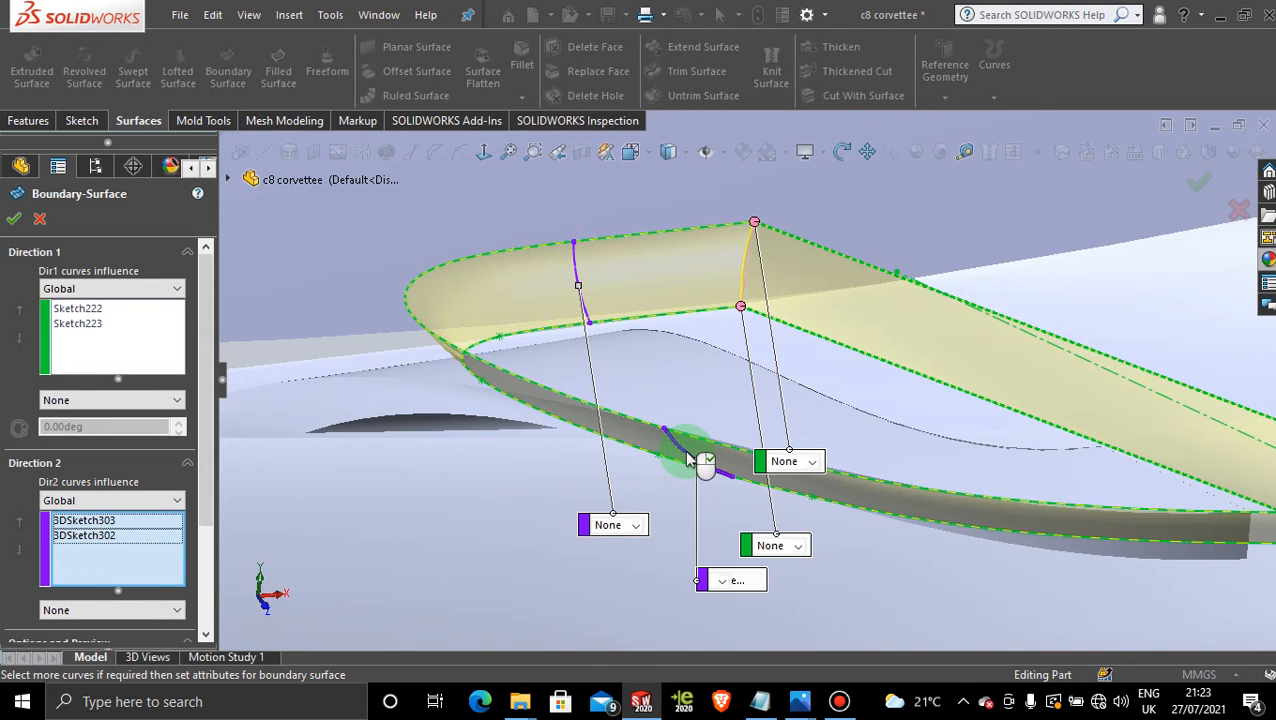
left_click(14, 218)
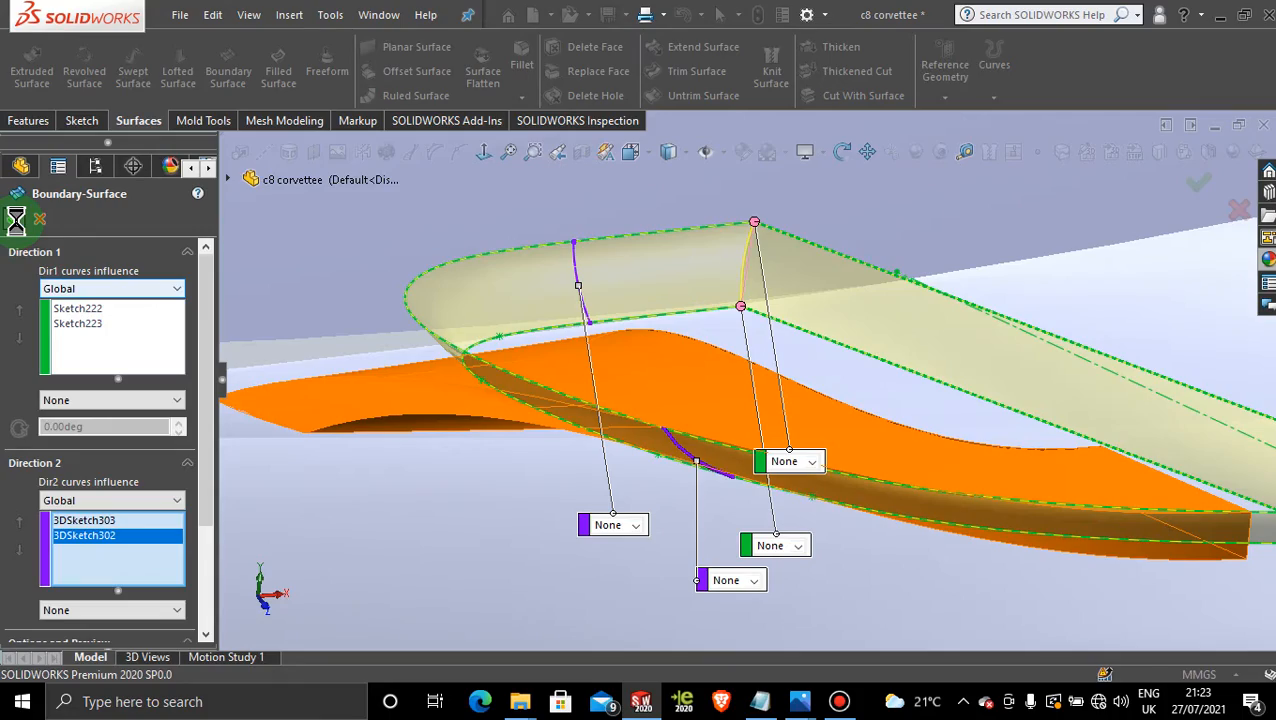
Examine the shape of the rebuilt mirror boundary surface against the door and windshield pillar from several angles
scroll(897, 385, "up", 2)
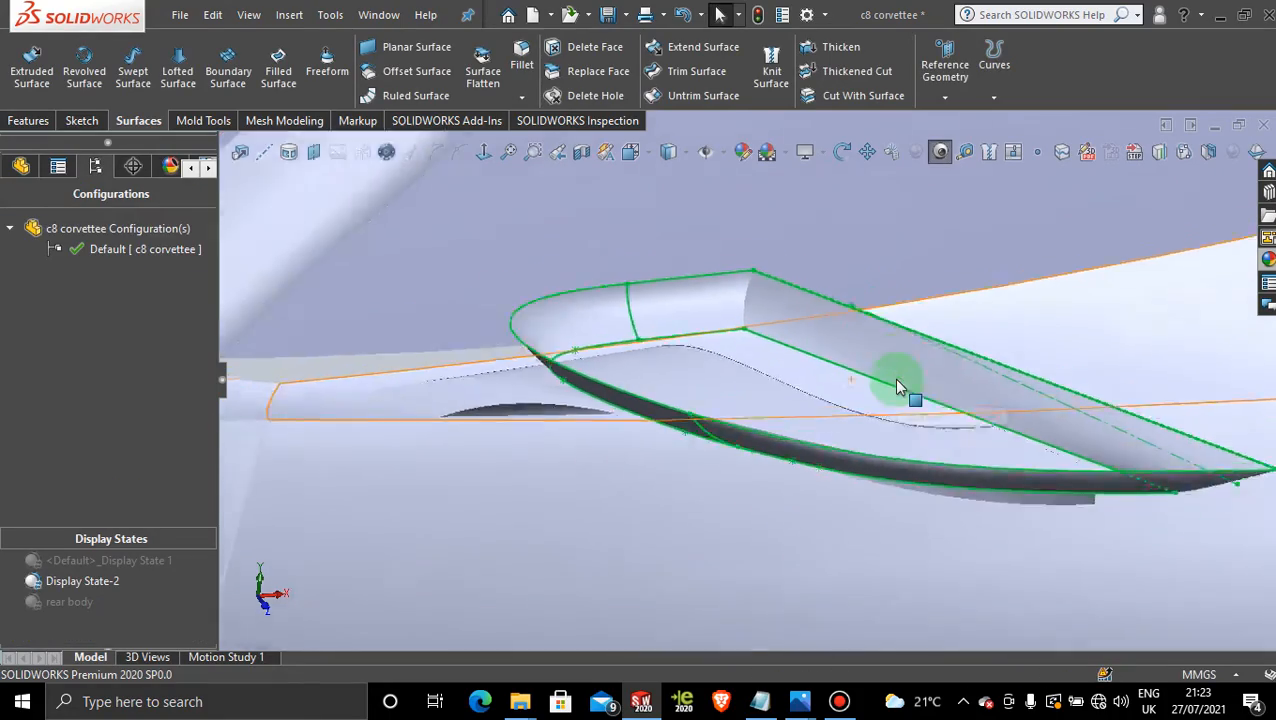
scroll(897, 386, "up", 3)
mouse_move(757, 379)
middle_mouse_down()
mouse_move(862, 373)
mouse_move(722, 373)
mouse_move(738, 385)
middle_mouse_up()
scroll(759, 396, "up", 5)
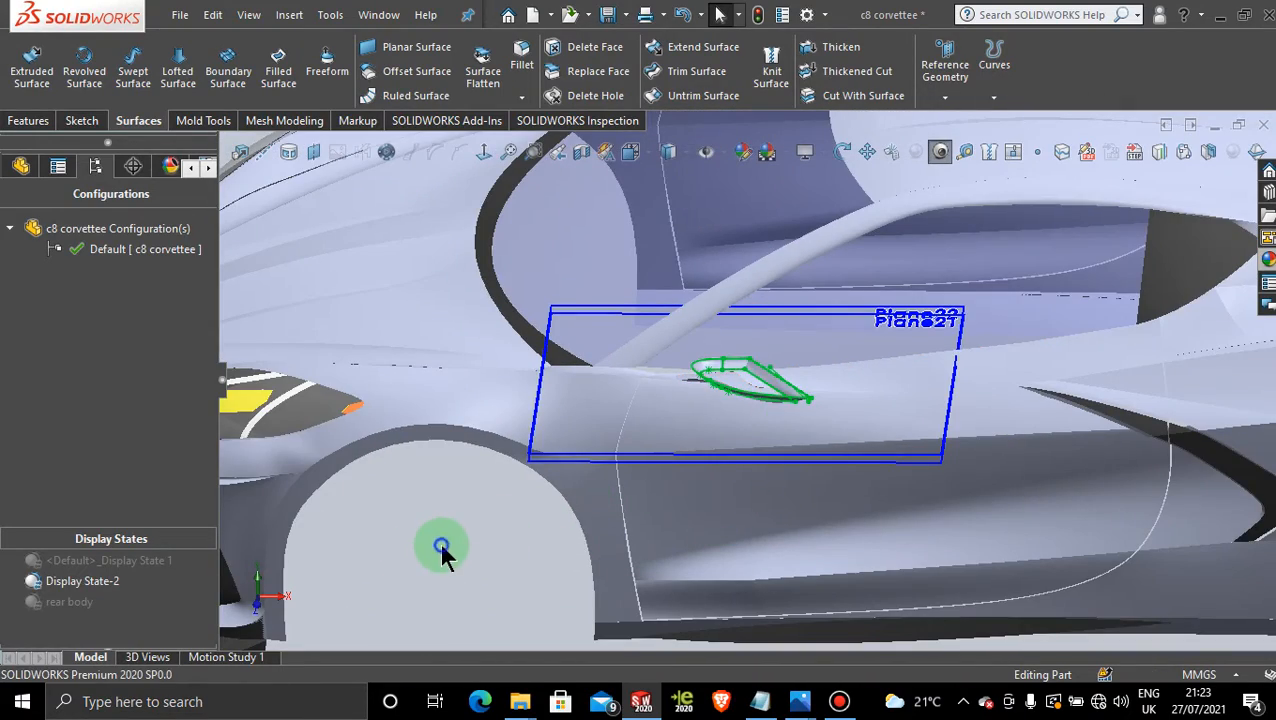
left_click(442, 550)
scroll(884, 344, "down", 3)
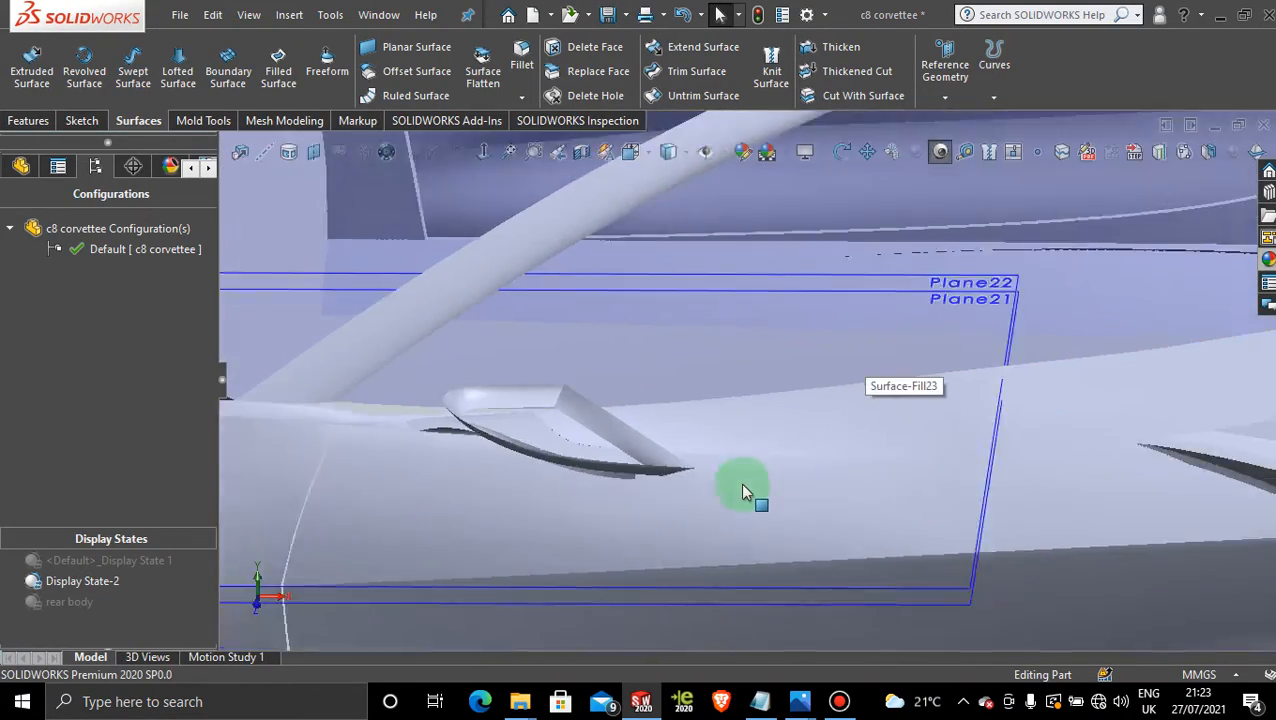
middle_click_drag(740, 482, 666, 512)
scroll(734, 492, "up", 3)
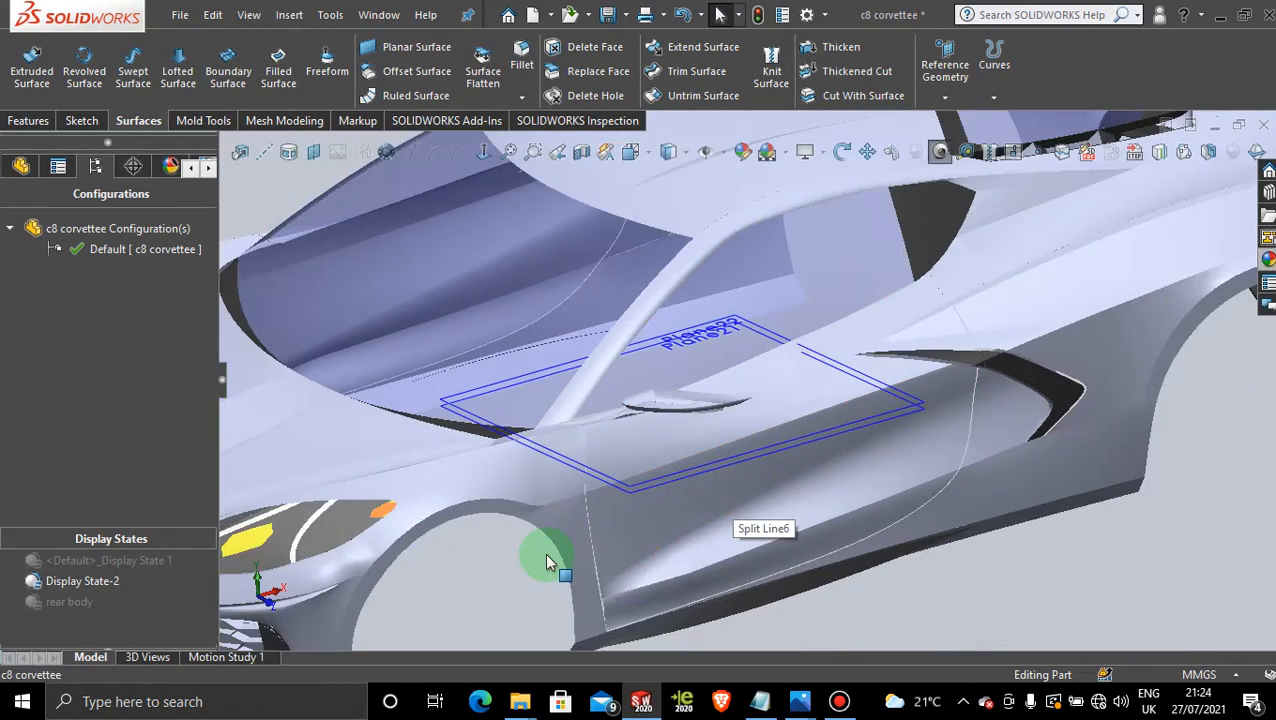
Start a reference plane offset from Plane22, flip the offset upward, and check the mirror reference photo
scroll(547, 555, "down", 2)
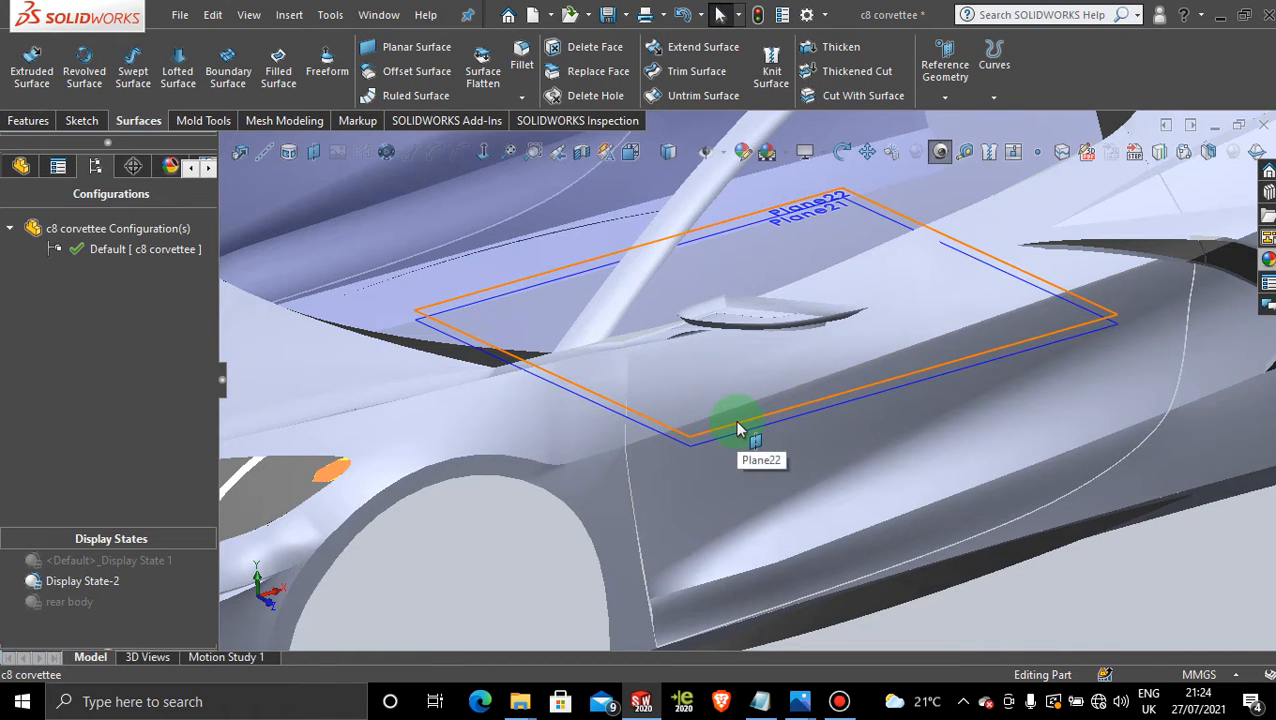
left_click(312, 153)
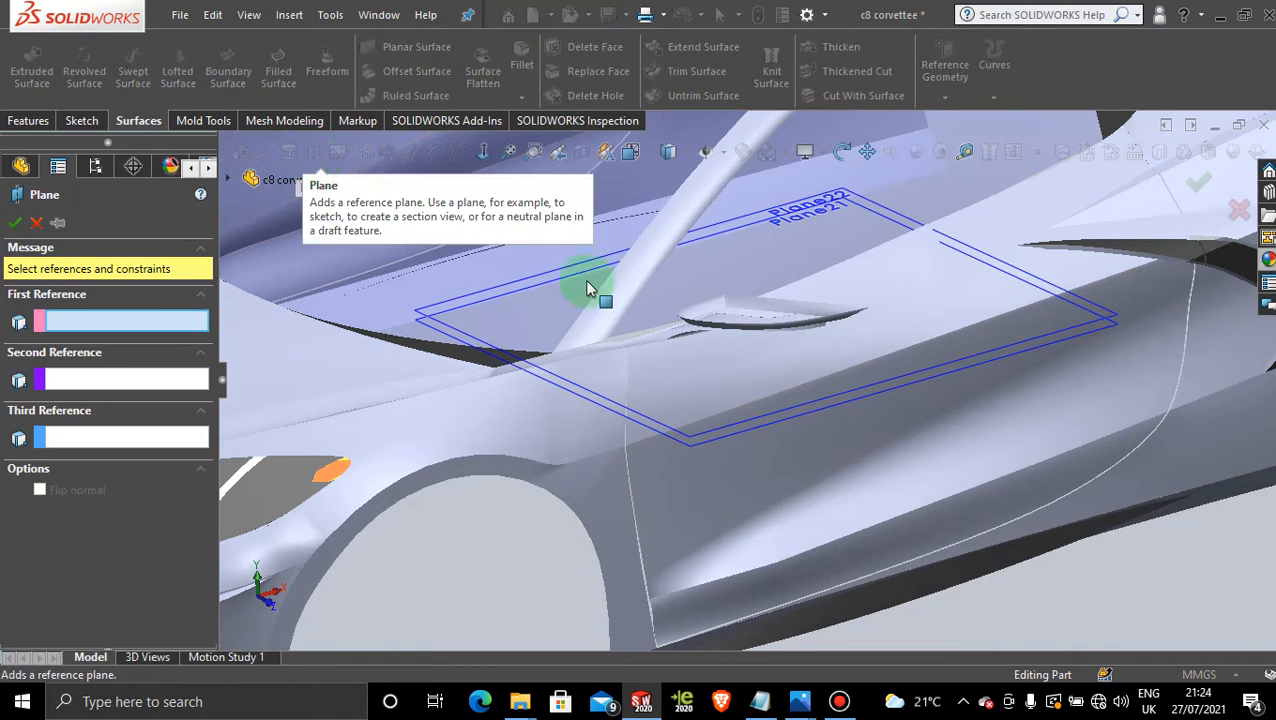
left_click(772, 415)
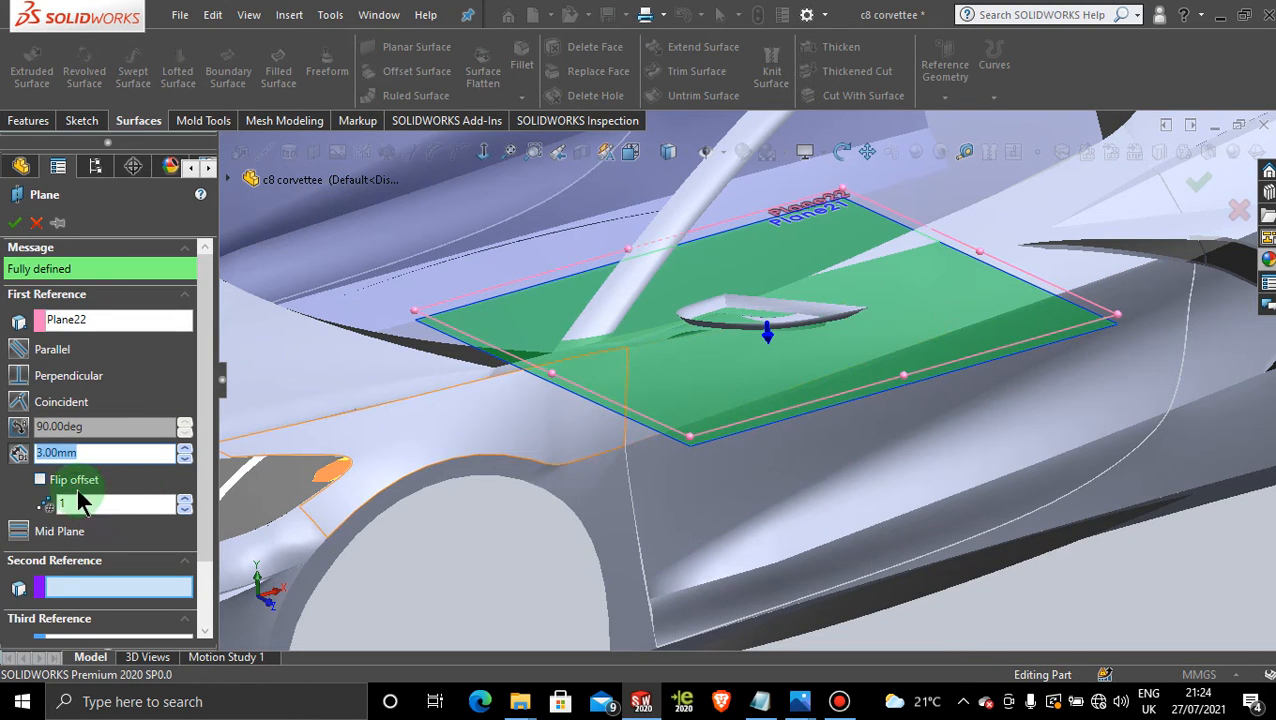
left_click(40, 482)
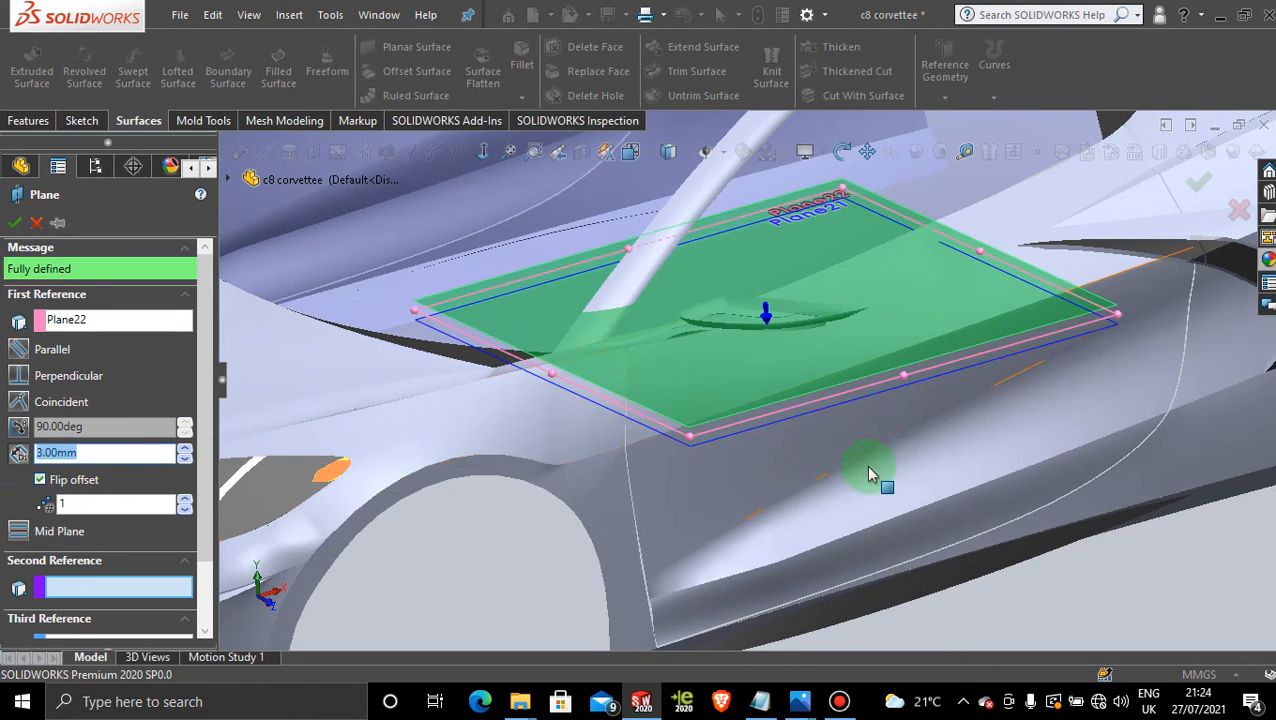
middle_click_drag(861, 463, 815, 416)
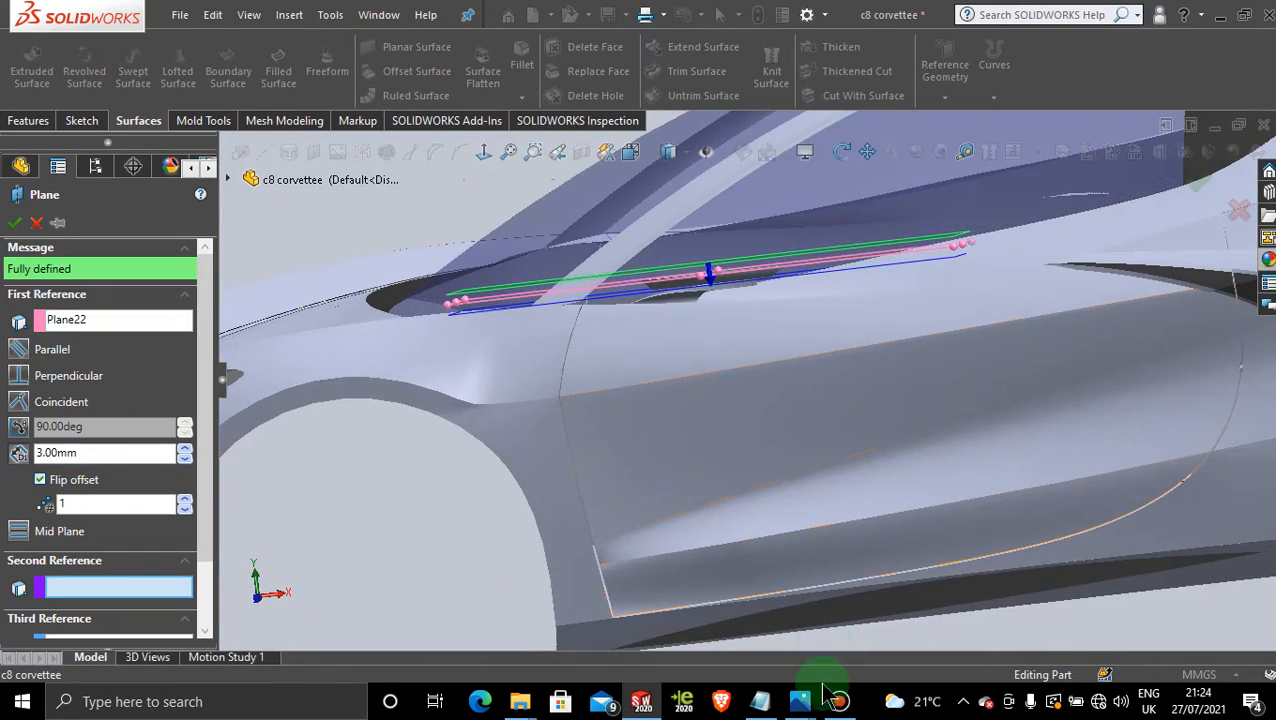
mouse_move(808, 700)
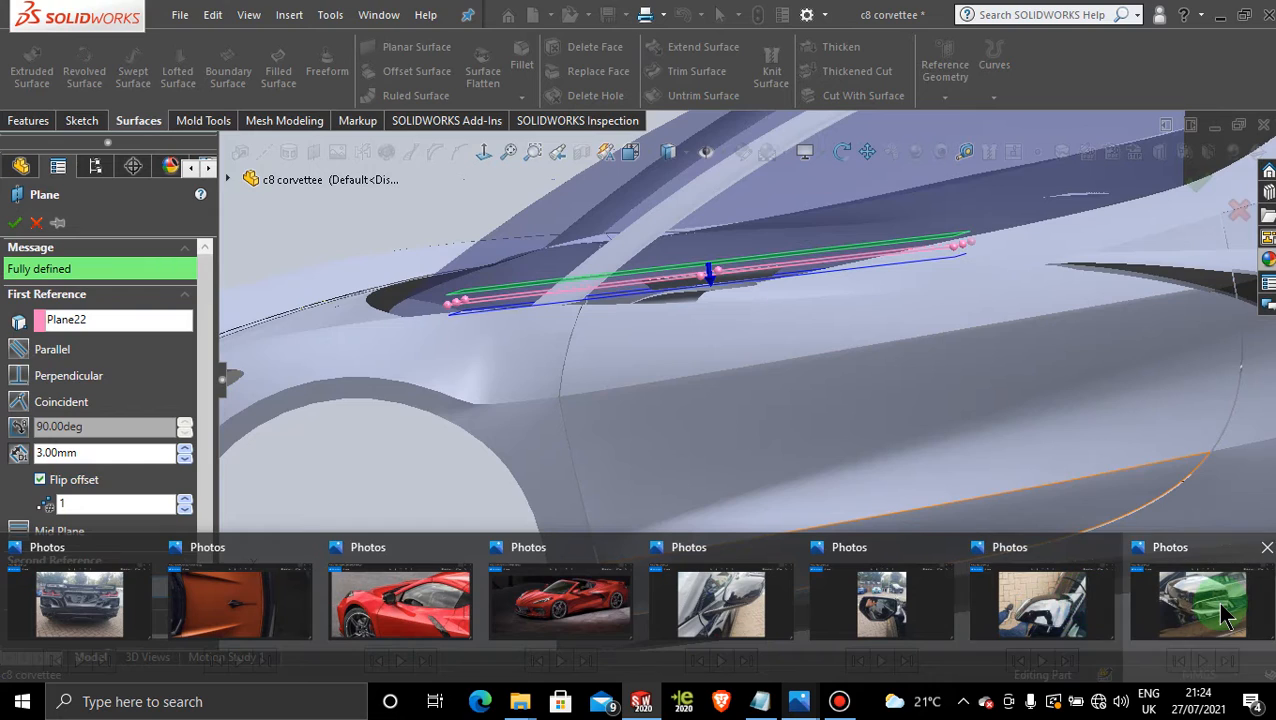
mouse_move(1225, 615)
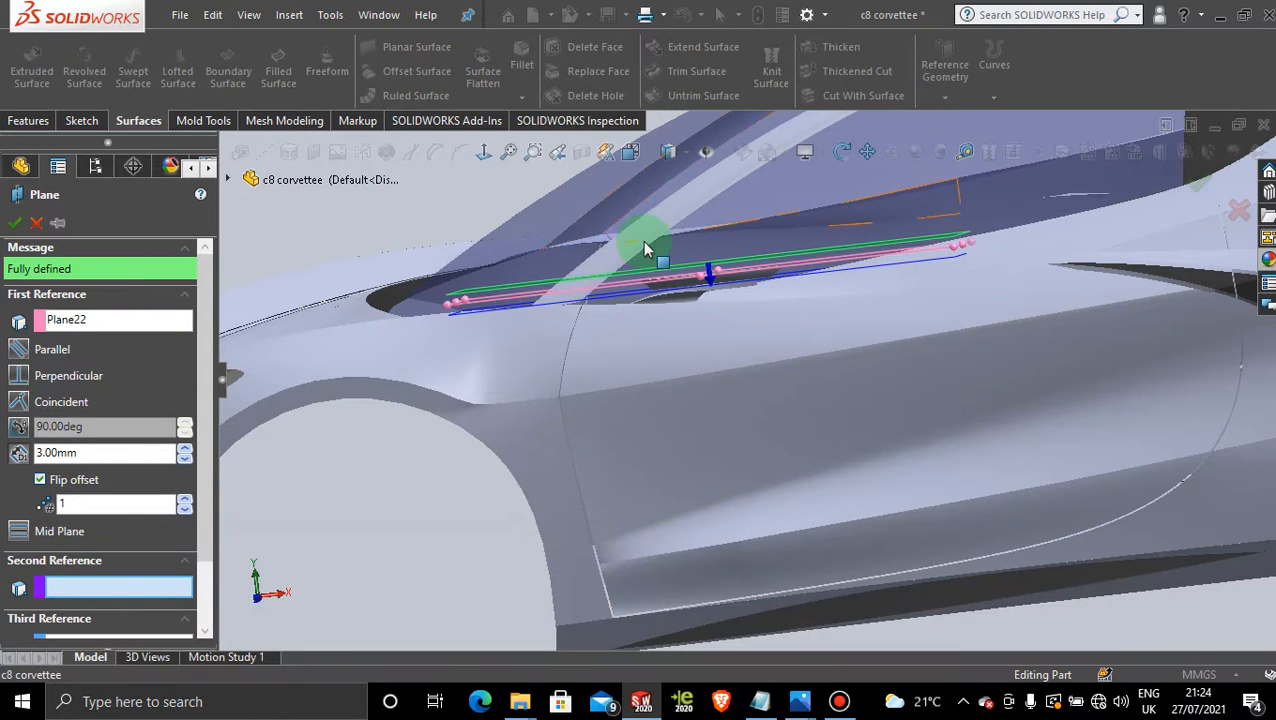
Try offset distances of 6 mm and 8 mm for the new plane above the mirror
scroll(722, 291, "down", 4)
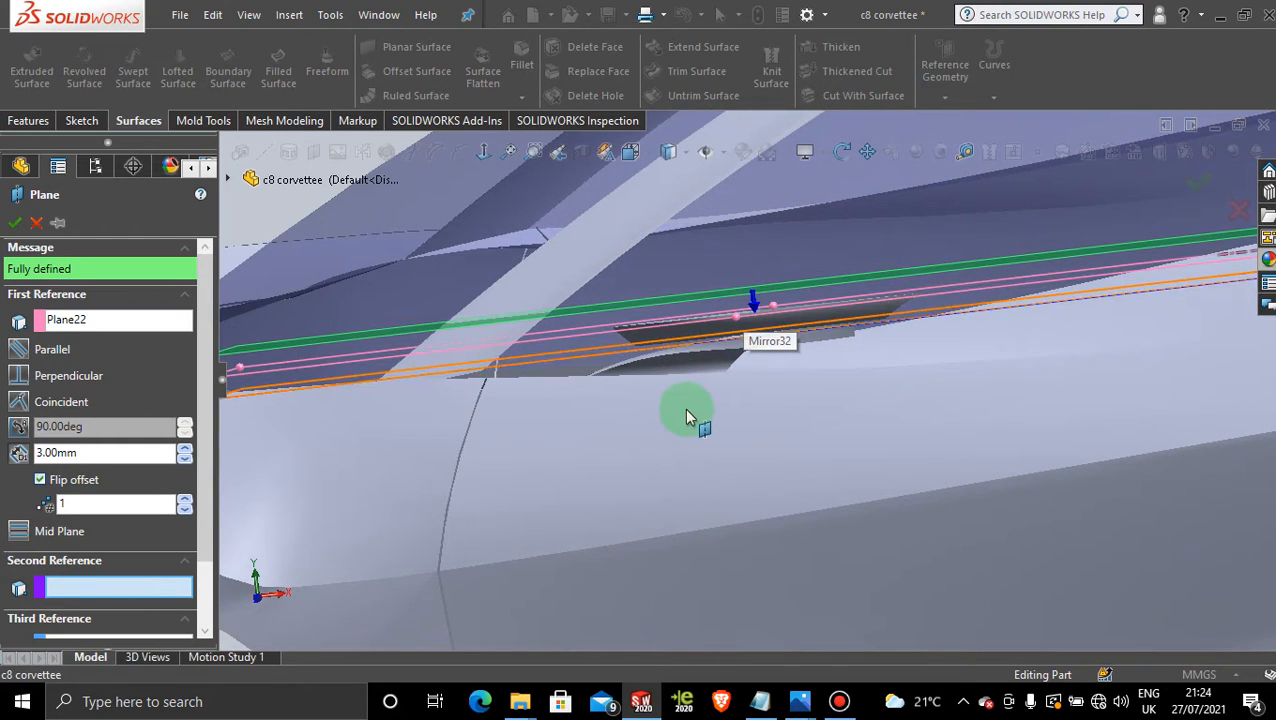
mouse_move(686, 416)
middle_mouse_down()
mouse_move(683, 404)
mouse_move(695, 415)
middle_mouse_up()
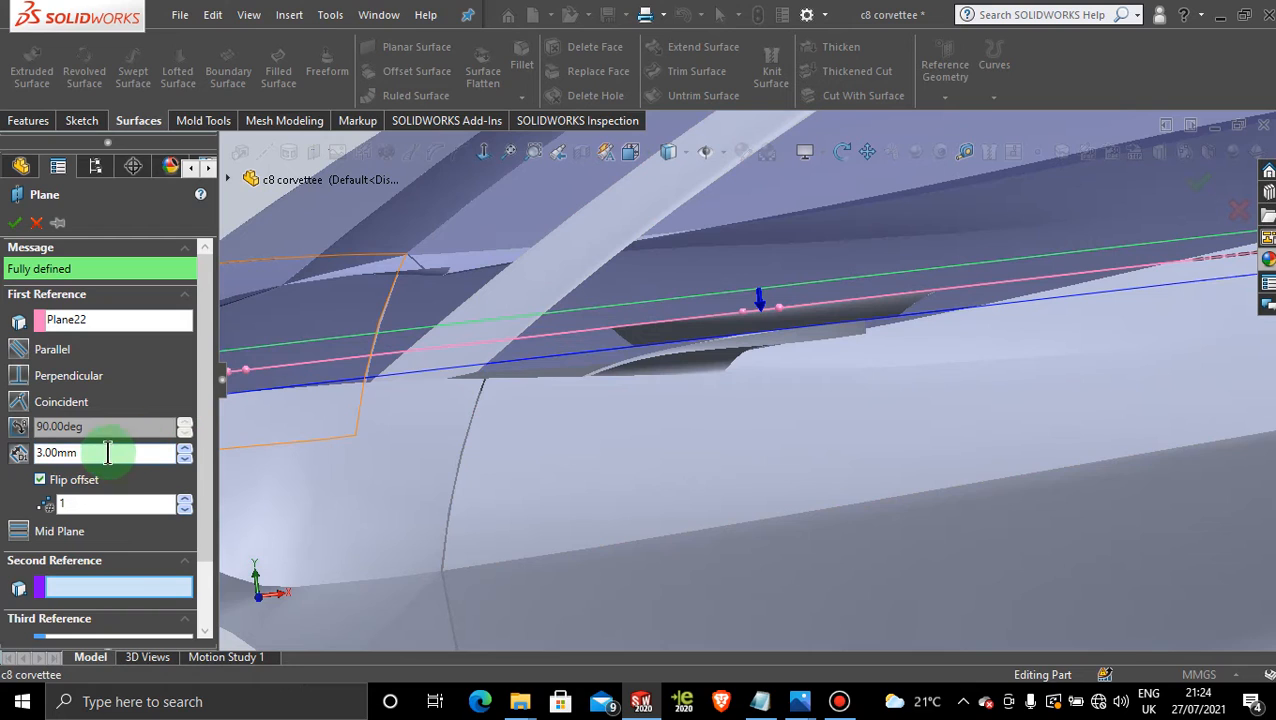
left_click_drag(107, 453, 57, 462)
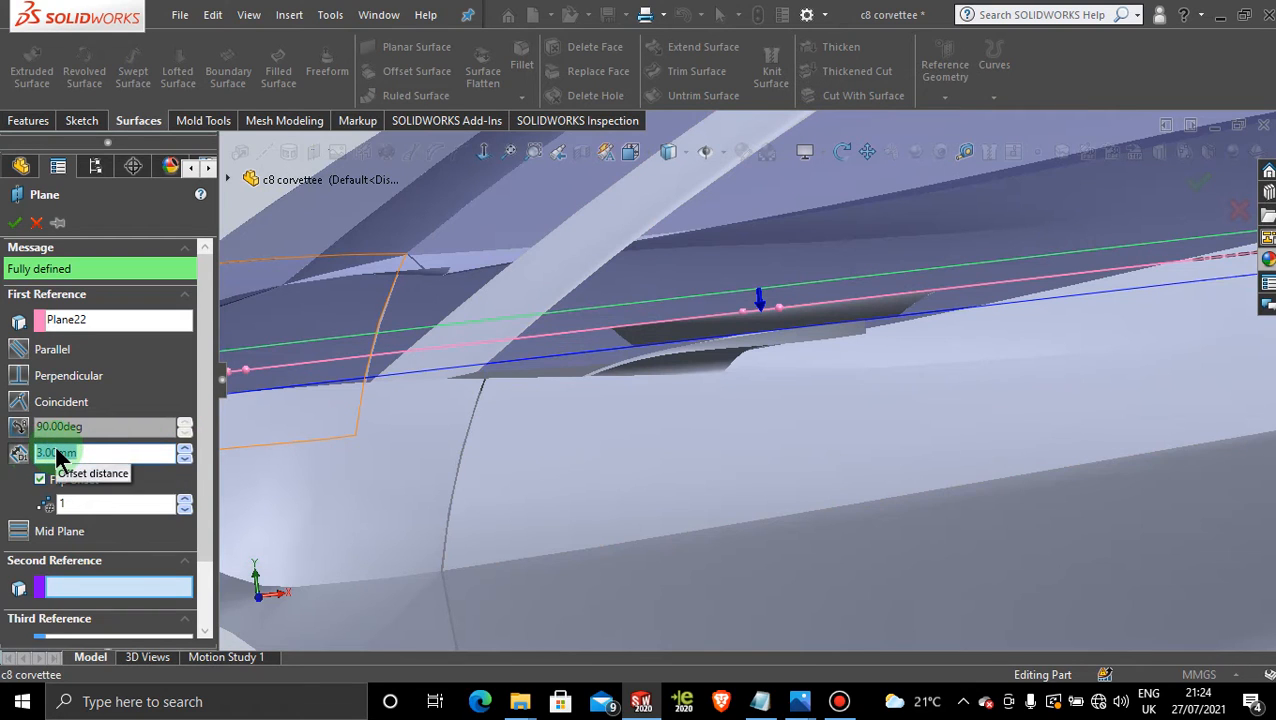
type("6")
key("Return")
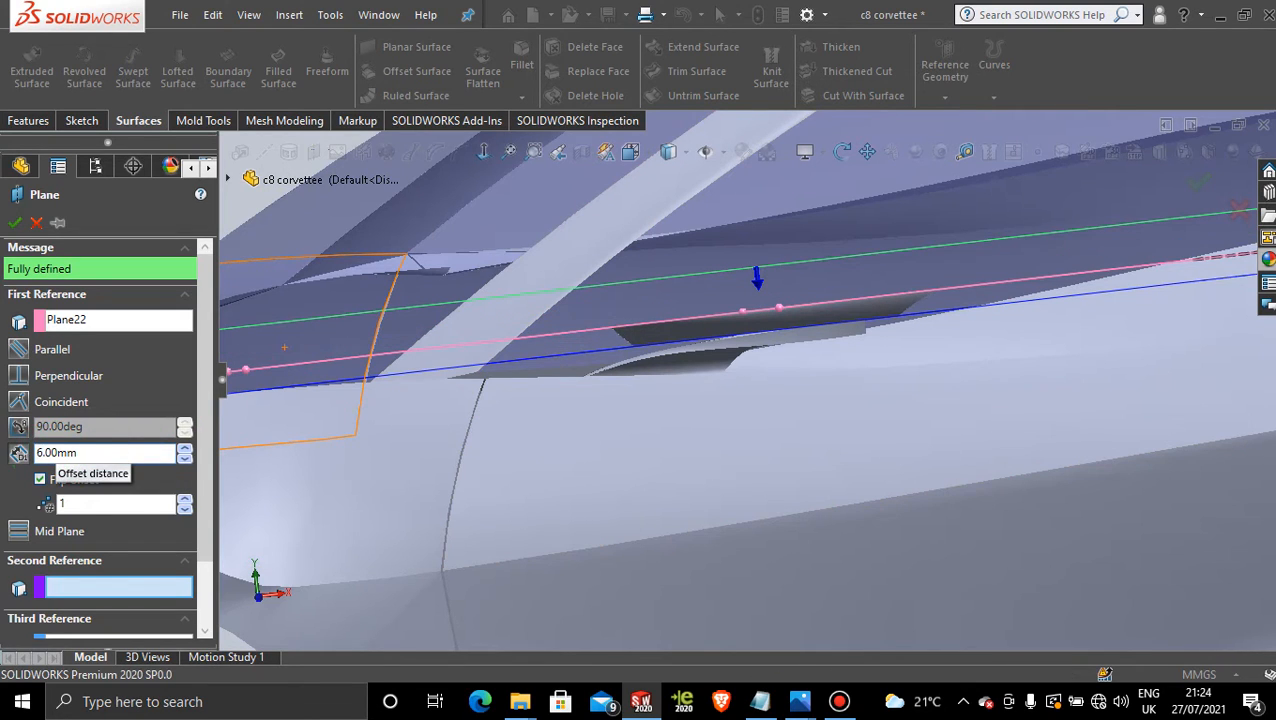
left_click(78, 448)
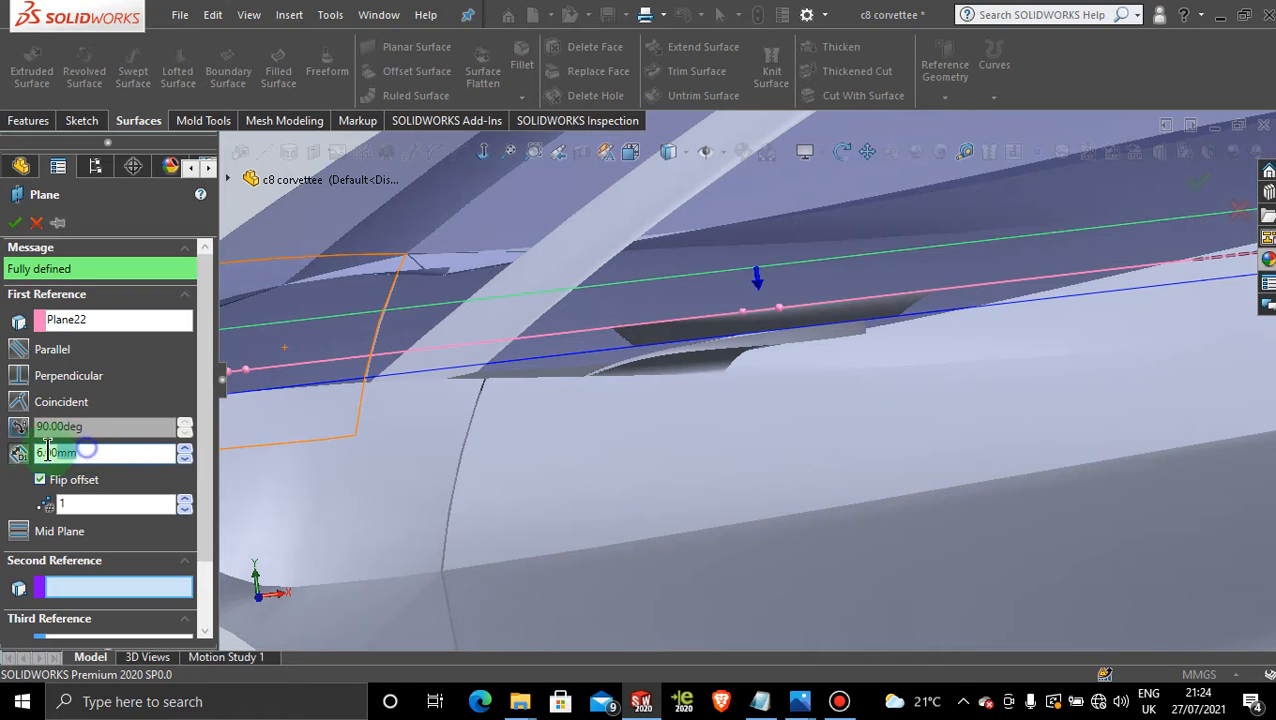
left_click_drag(40, 458, 167, 452)
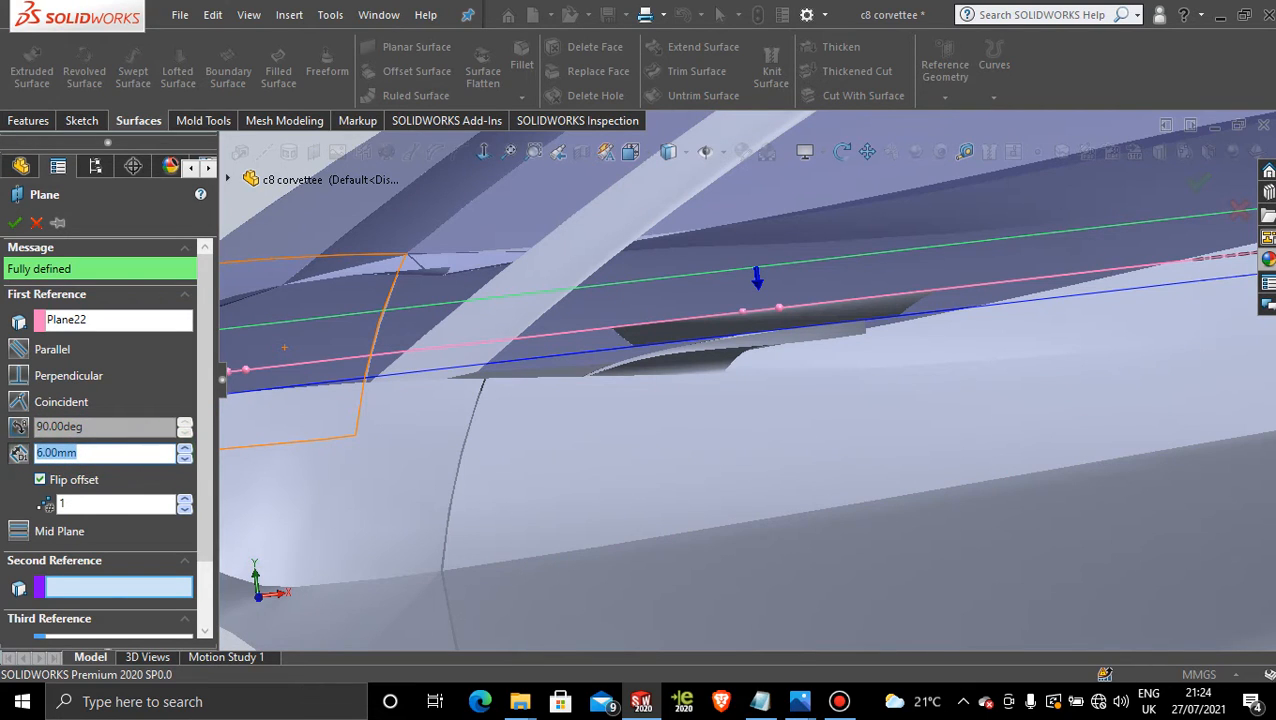
type("8")
key("Return")
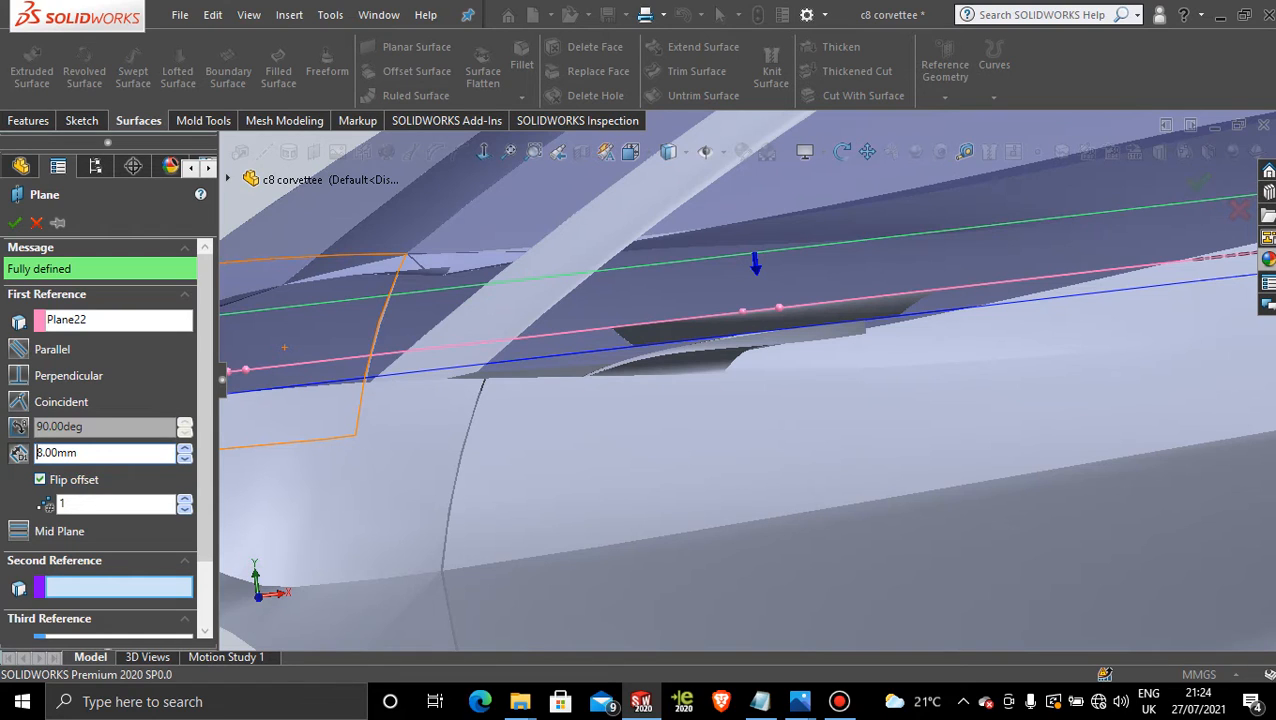
Set the plane's offset distance to 10 mm and create the plane
left_click(106, 452)
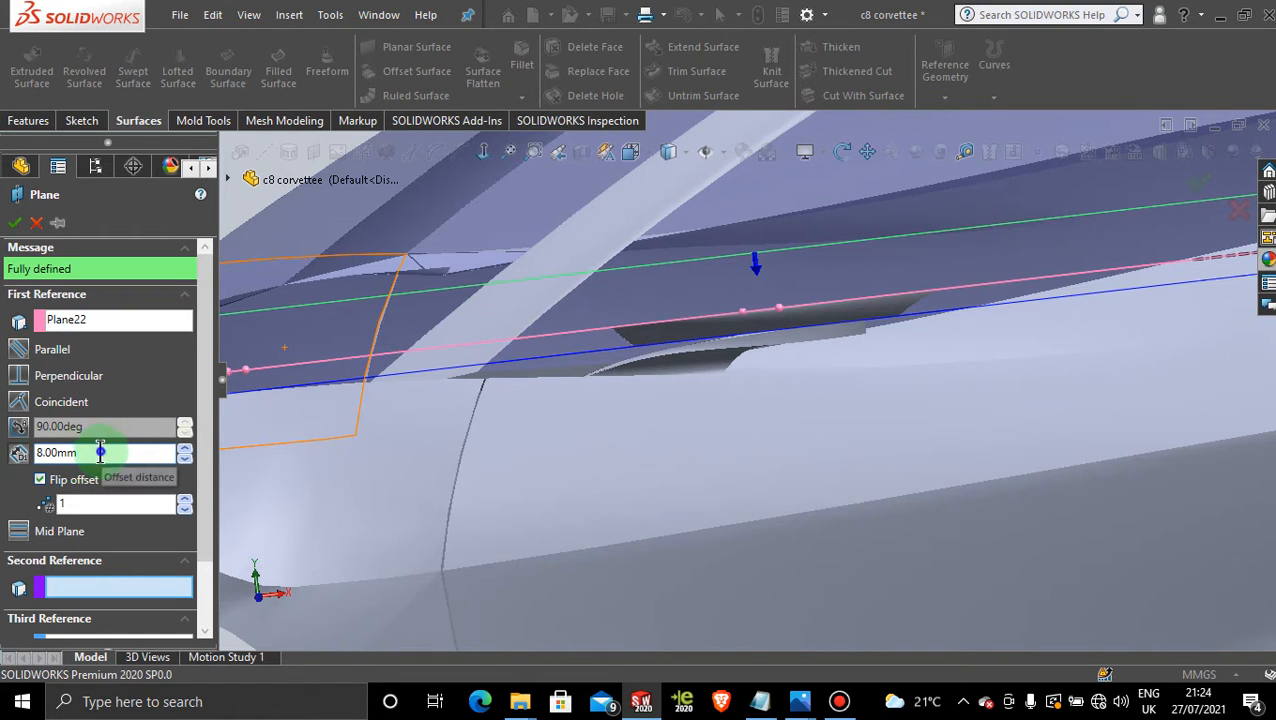
left_click_drag(38, 453, 163, 457)
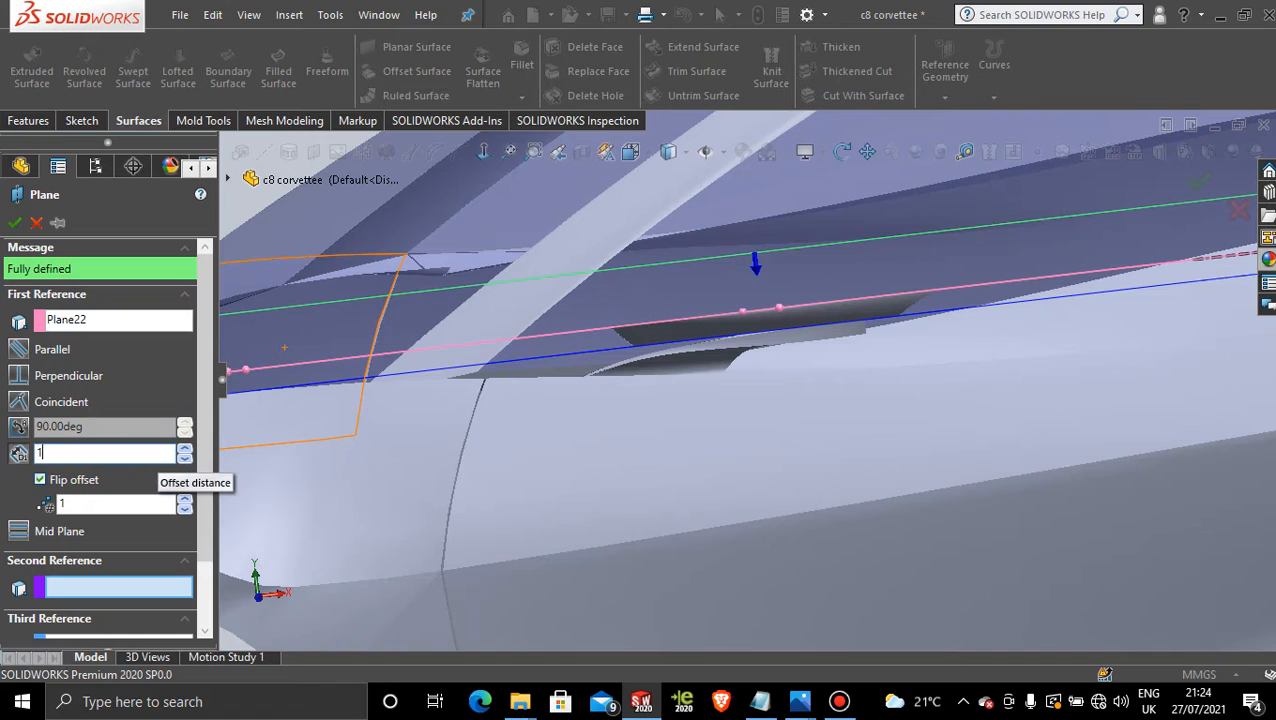
key("Return")
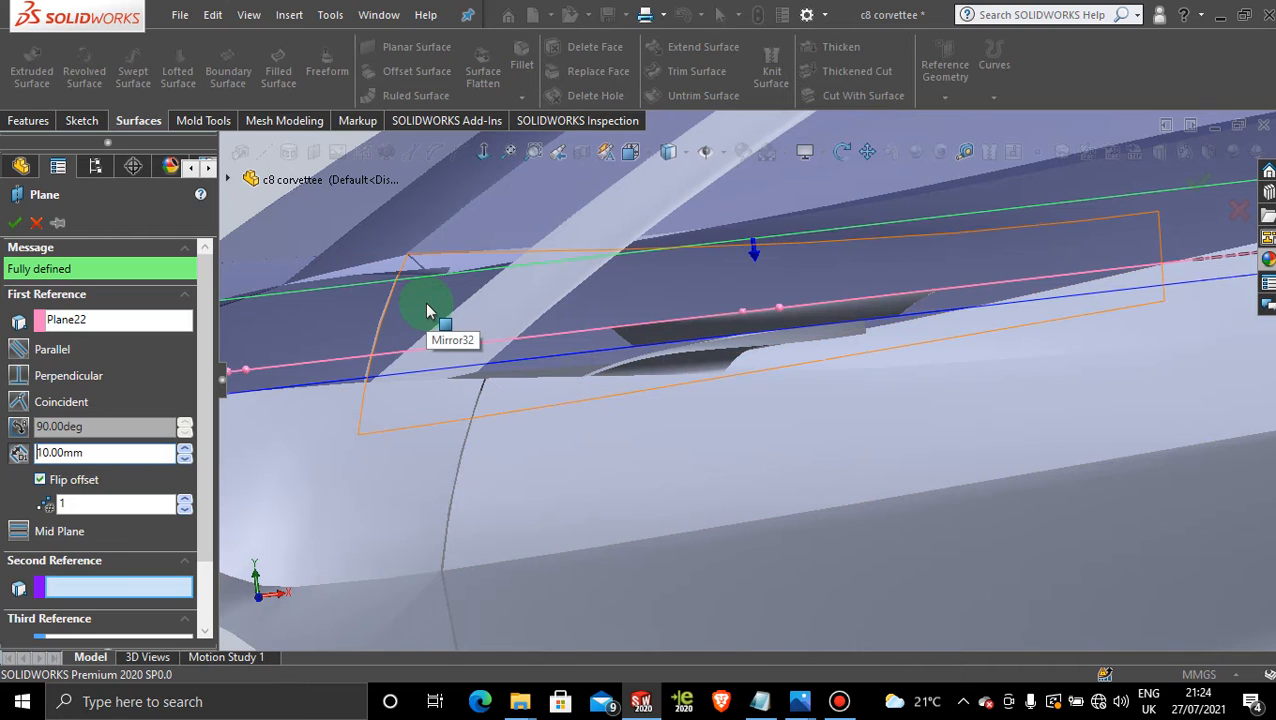
left_click(19, 226)
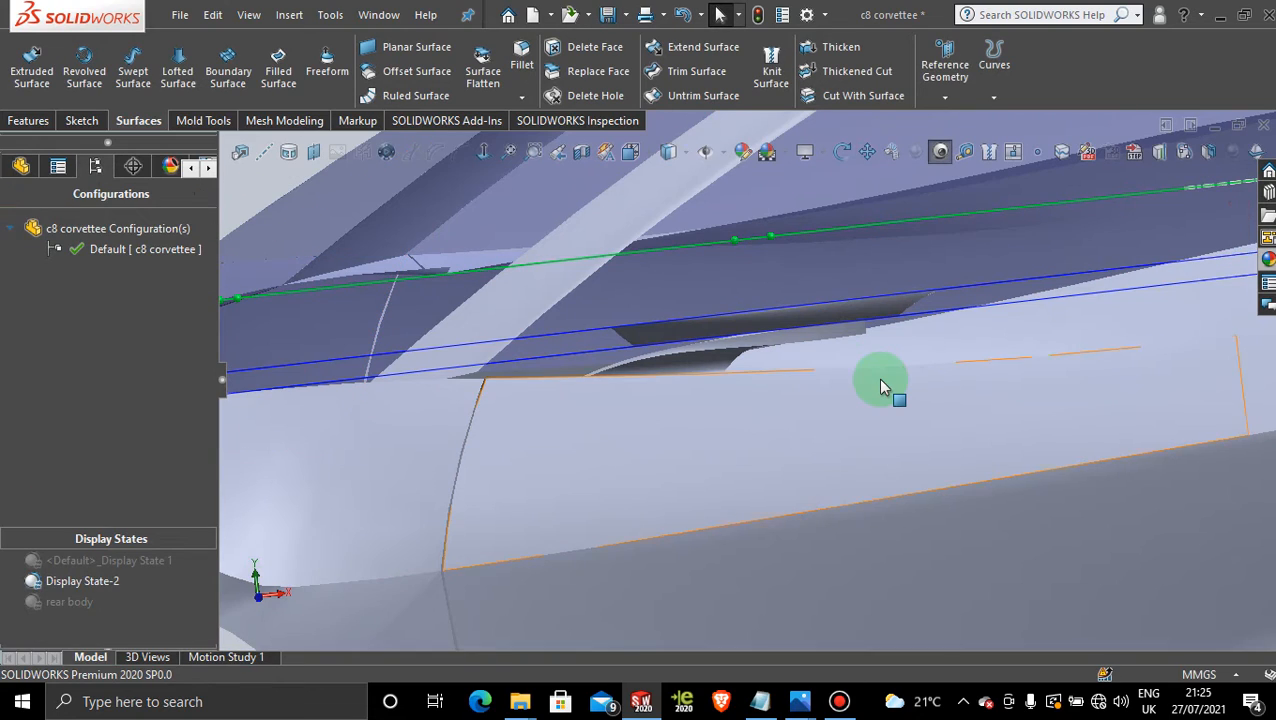
Open a sketch on the new uppermost plane above the mirror and orient the view normal to it
scroll(880, 384, "up", 5)
scroll(806, 360, "down", 5)
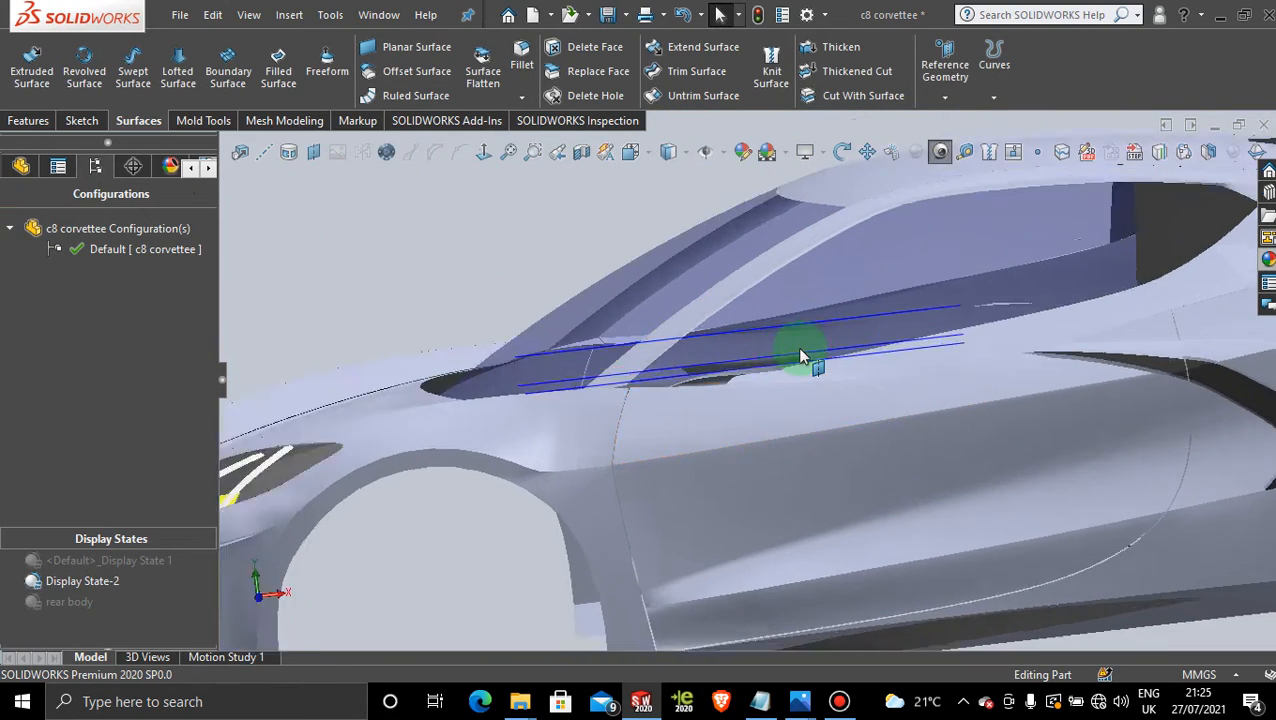
middle_click_drag(736, 362, 739, 397)
scroll(960, 513, "up", 3)
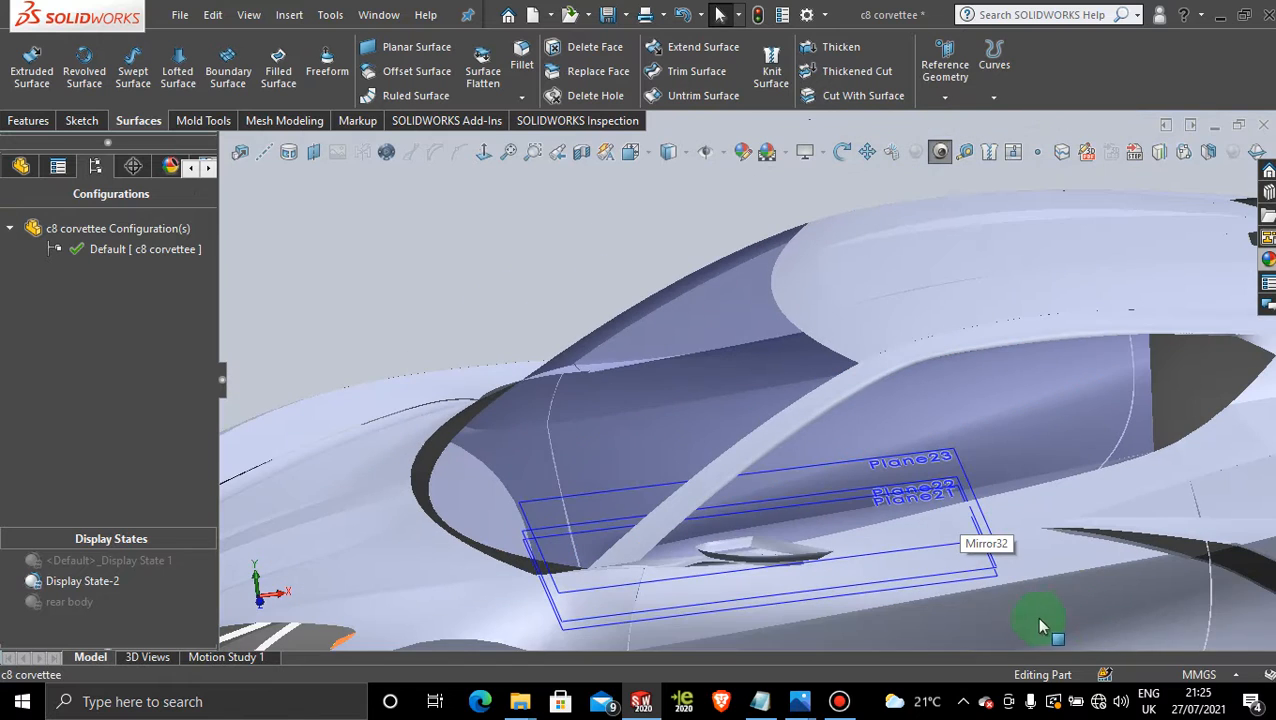
middle_click_drag(770, 612, 465, 480)
left_click(567, 502)
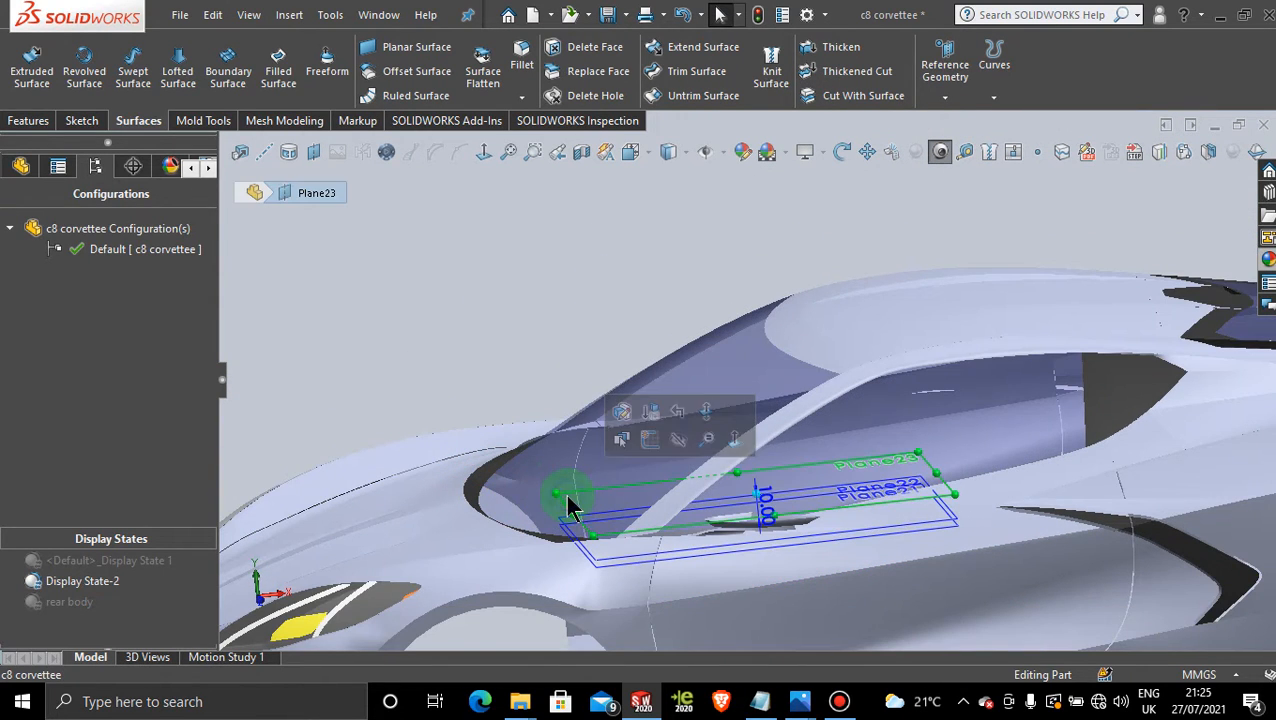
left_click(649, 438)
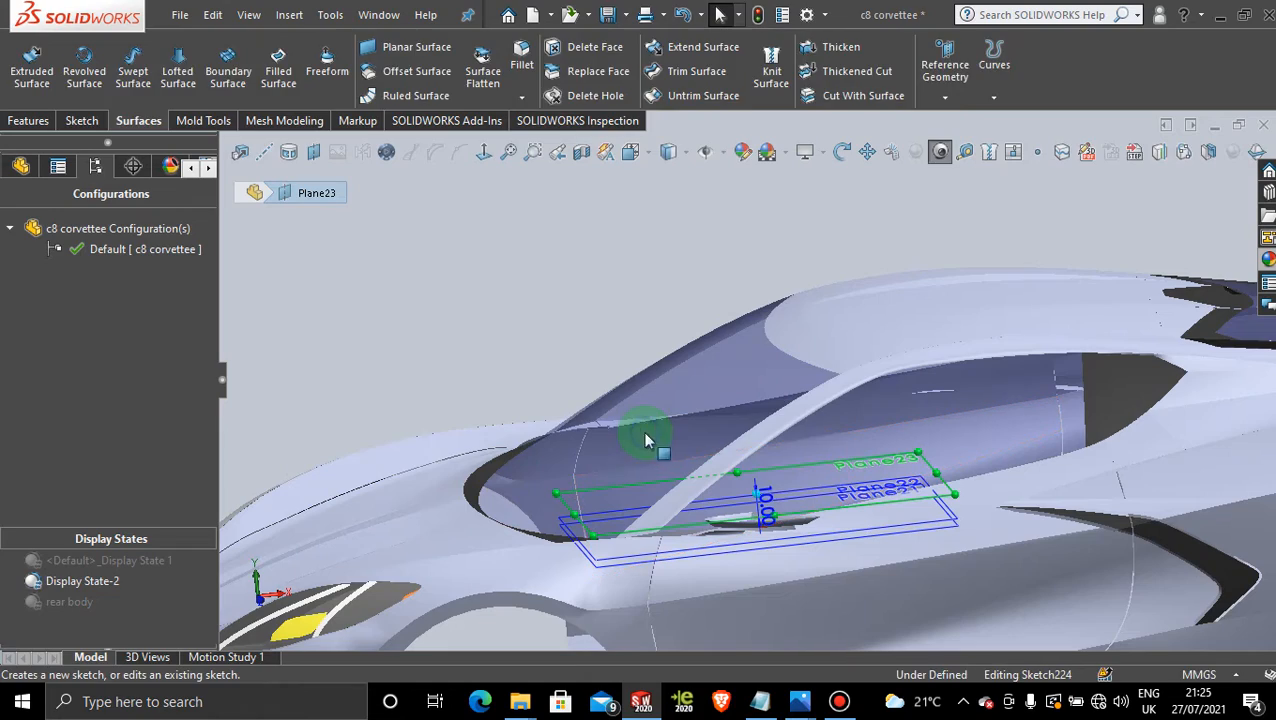
left_click(485, 151)
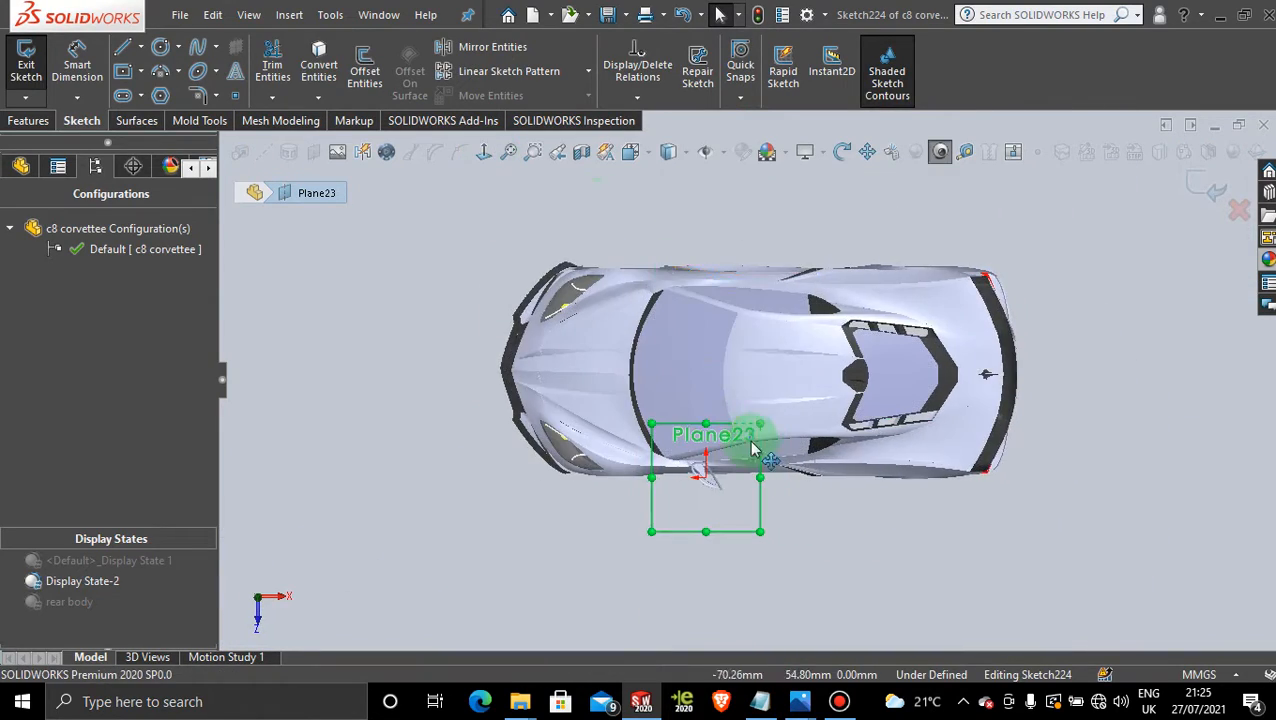
Convert the mirror surface's outer curved edge and straight slanted edge into the new sketch
scroll(735, 438, "down", 10)
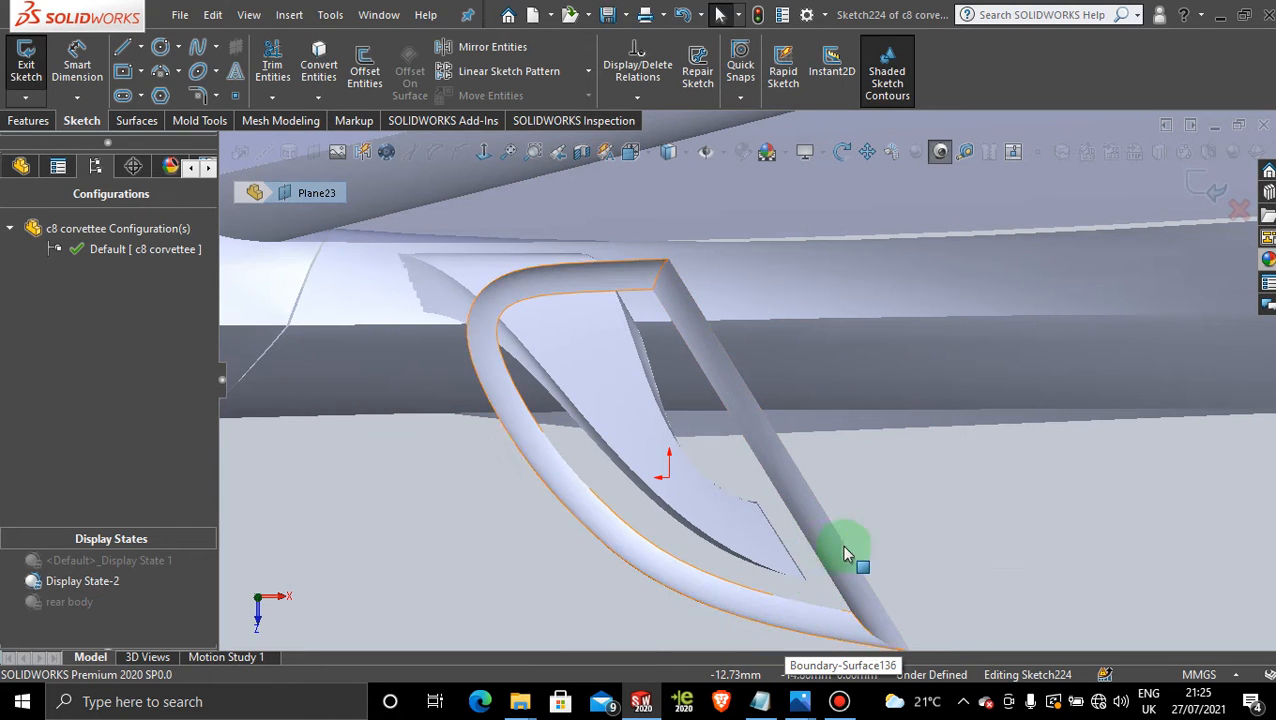
scroll(873, 530, "up", 3)
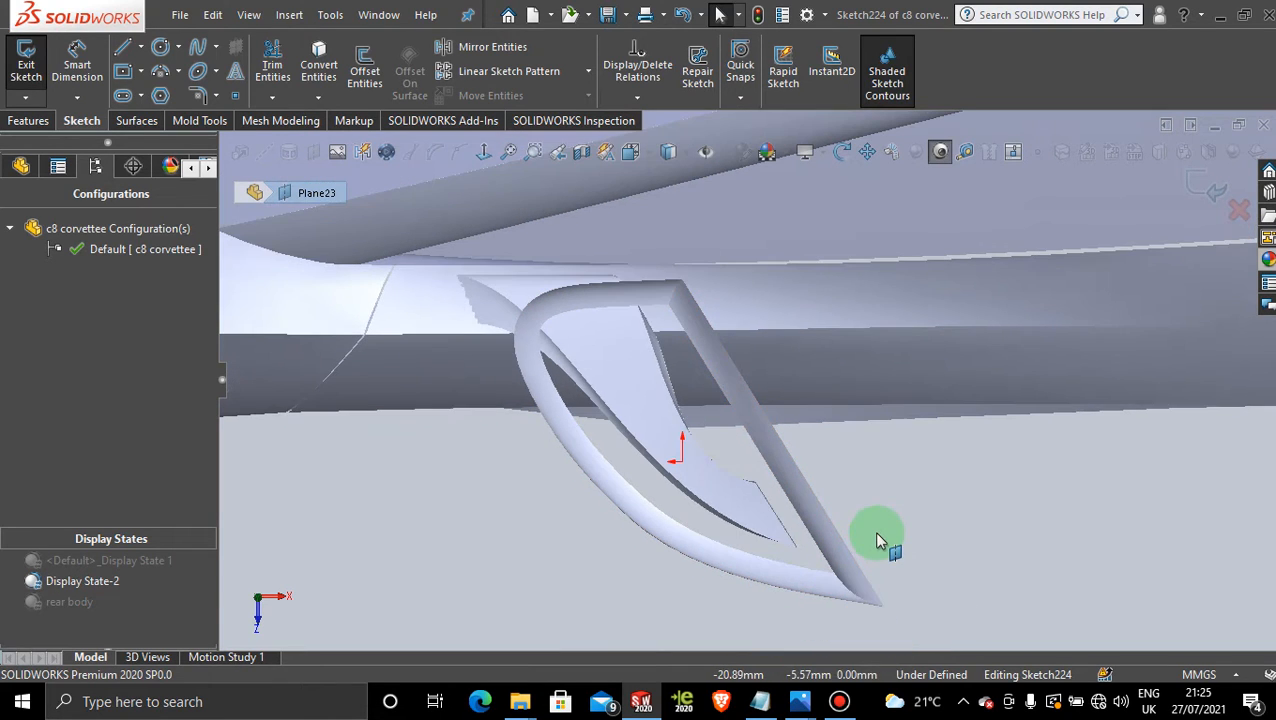
left_click(319, 60)
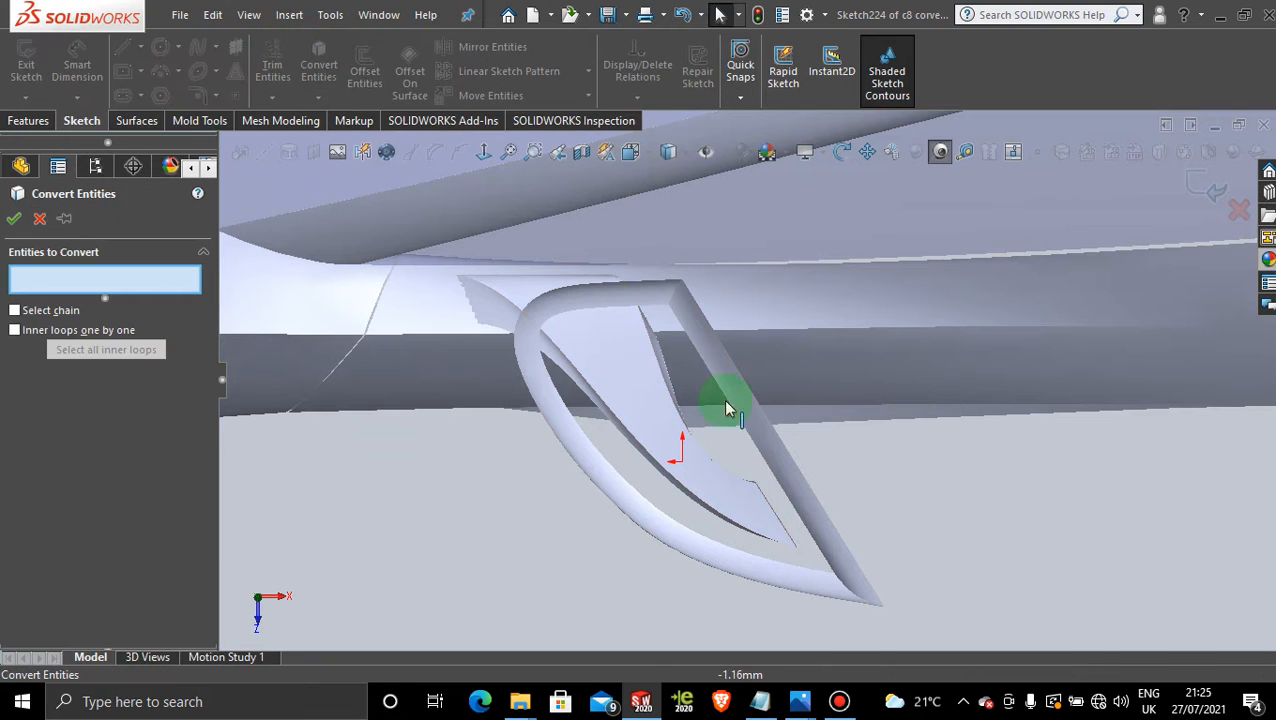
left_click(706, 573)
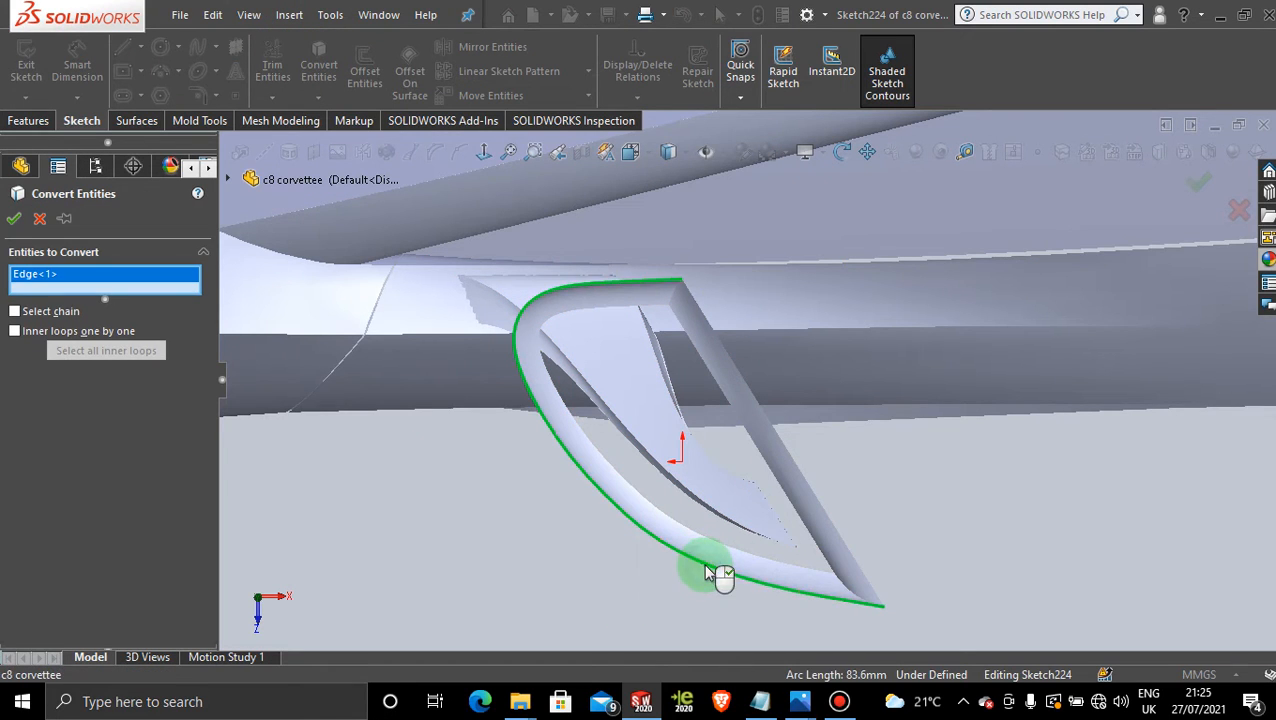
left_click(829, 518)
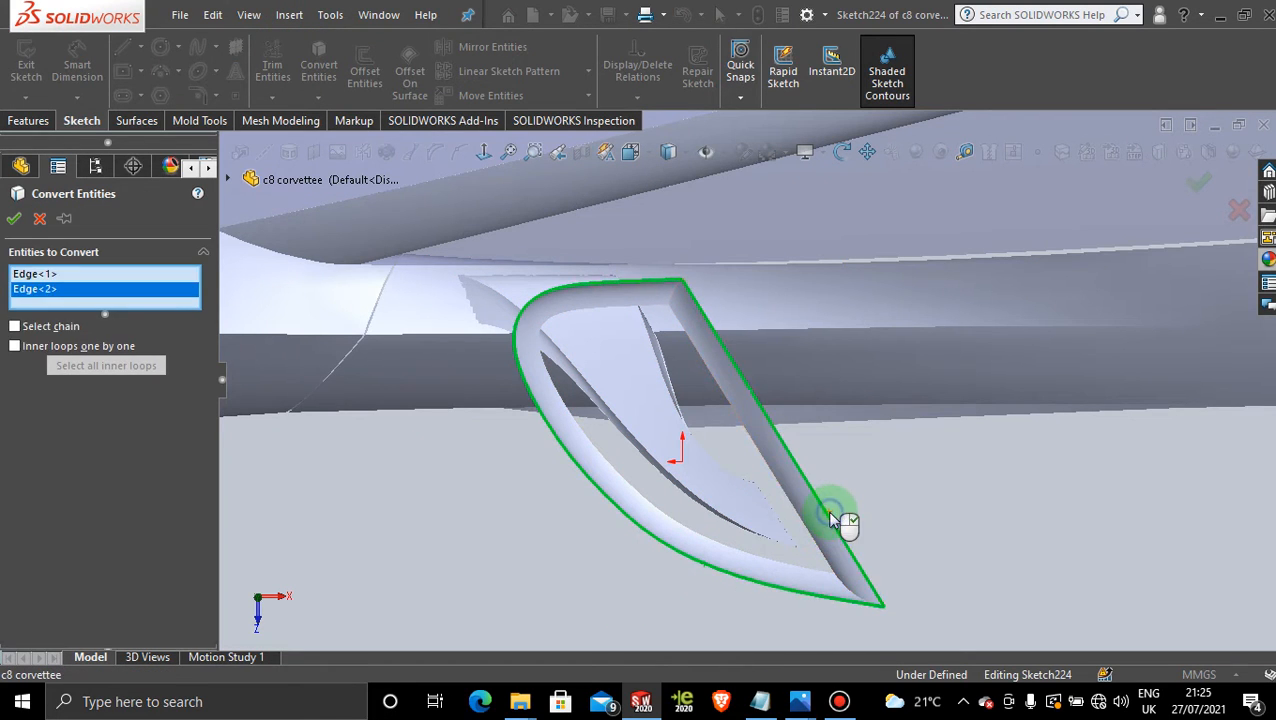
left_click(14, 221)
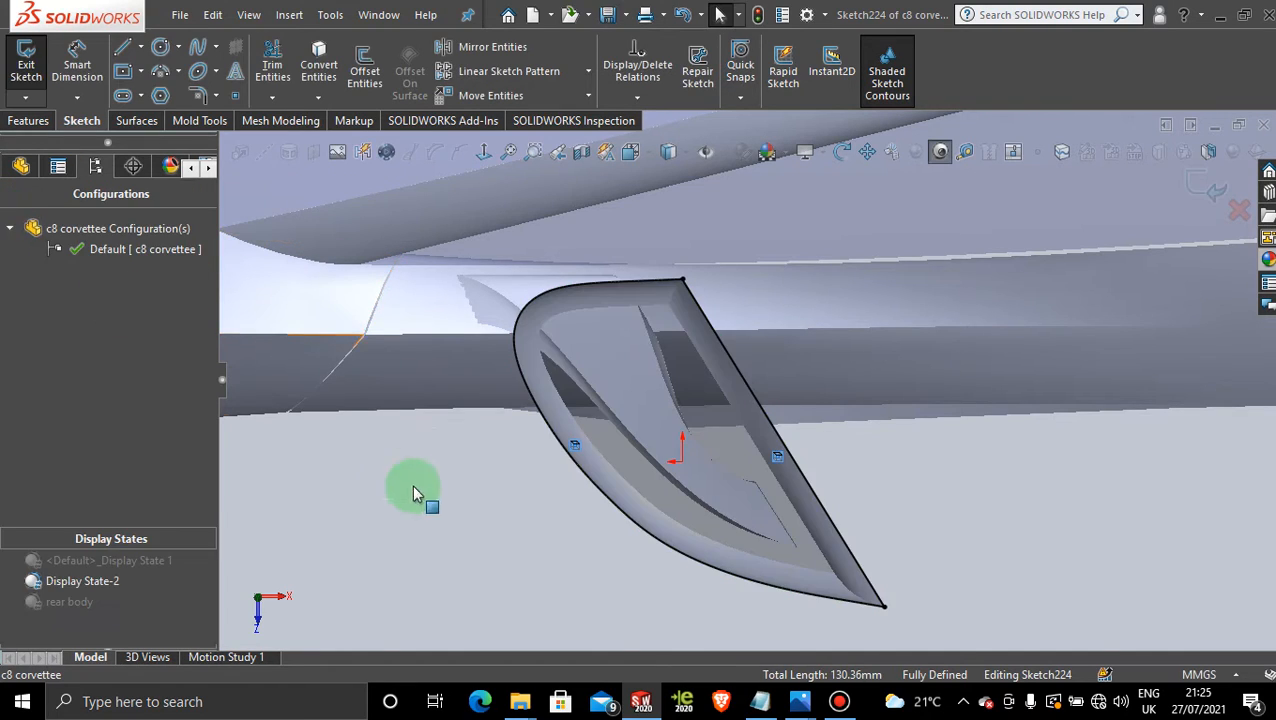
Offset the converted curved edge and slanted straight line inward by 3 mm to form a smaller closed profile
mouse_move(798, 700)
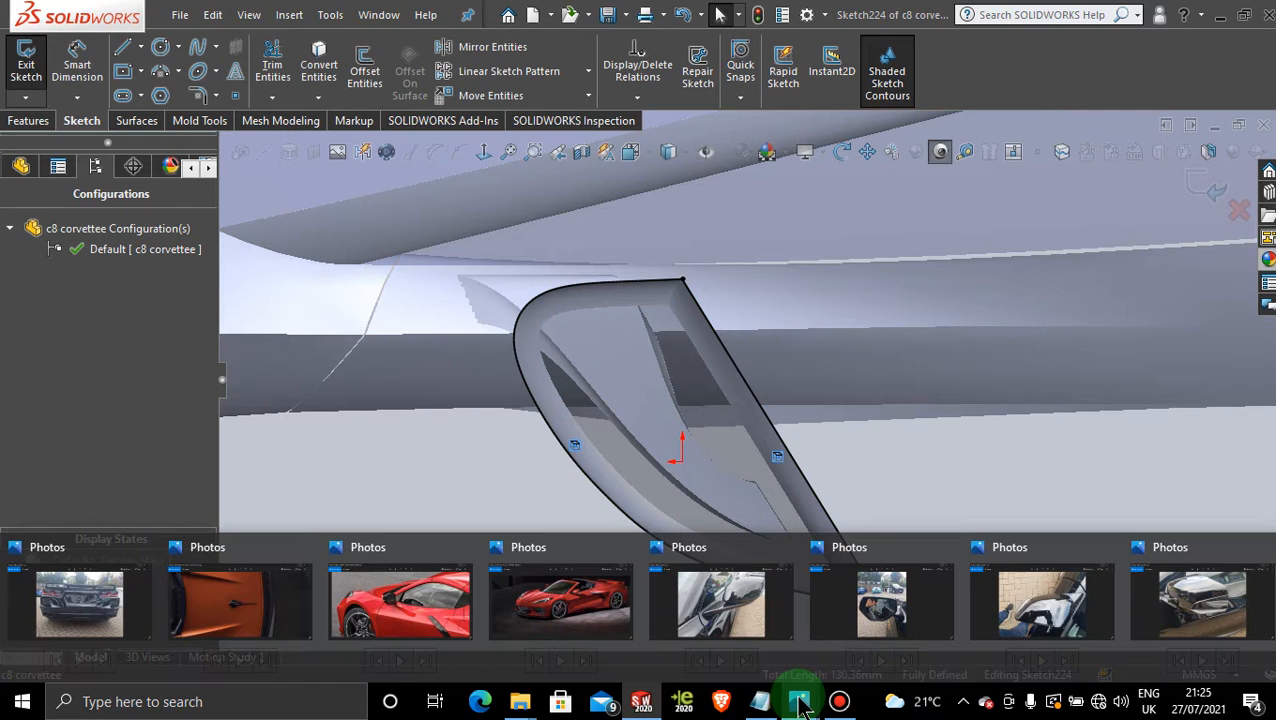
mouse_move(1203, 597)
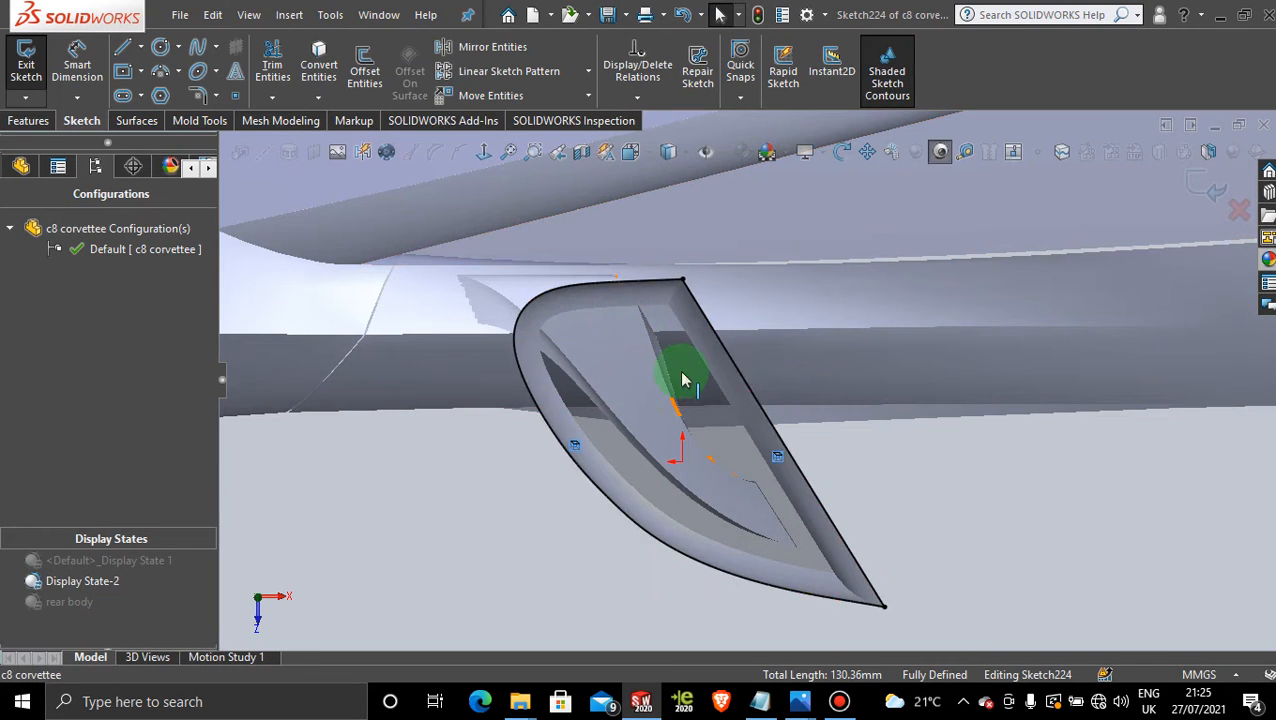
scroll(683, 380, "down", 1)
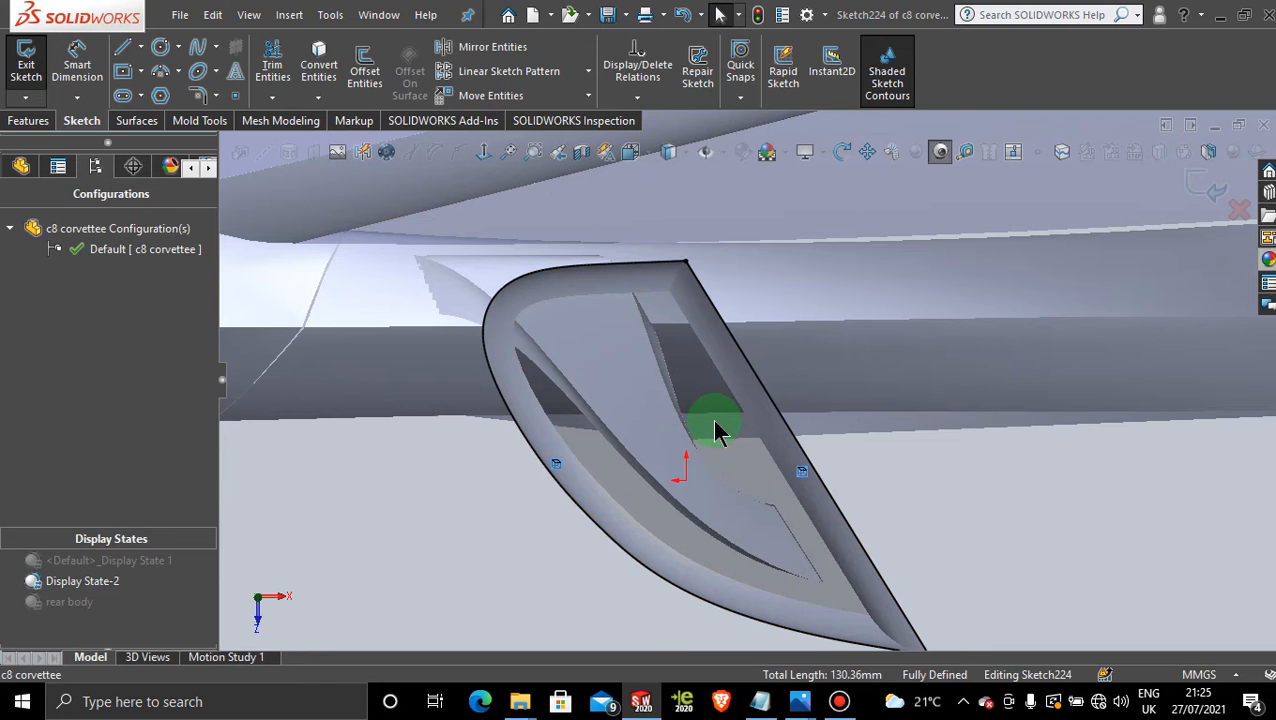
left_click(590, 347)
left_click(365, 68)
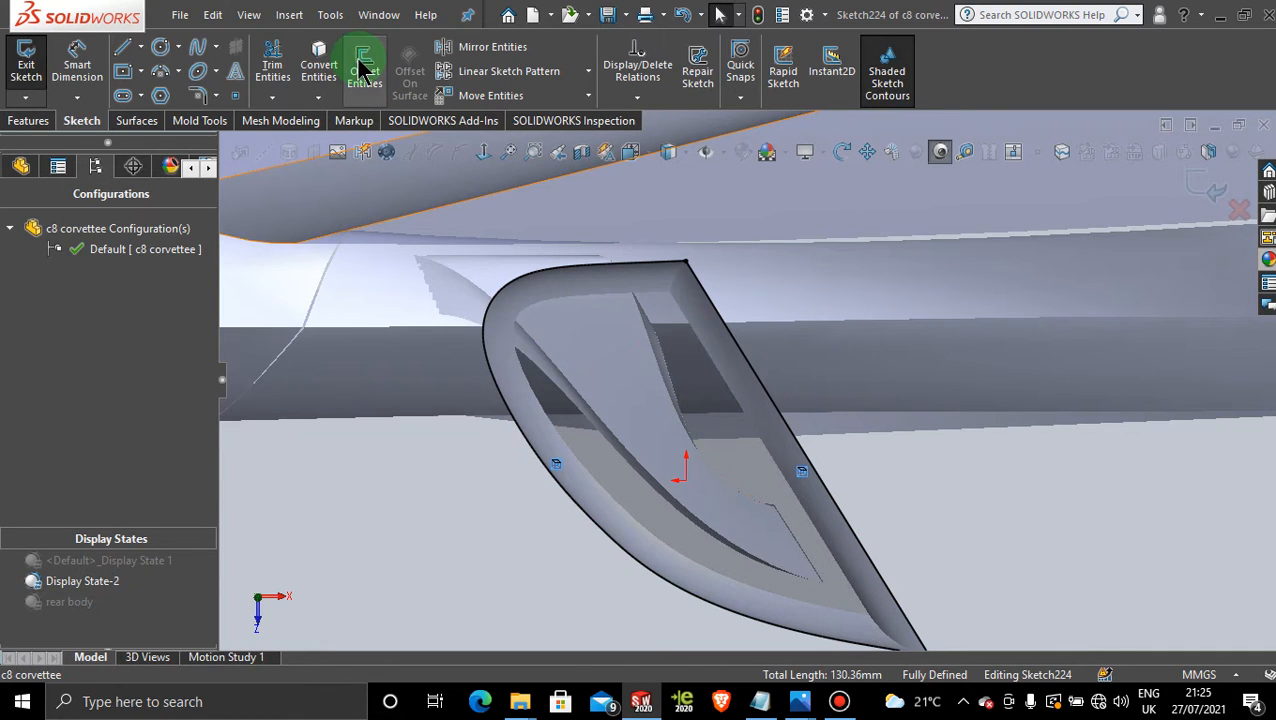
left_click(733, 338)
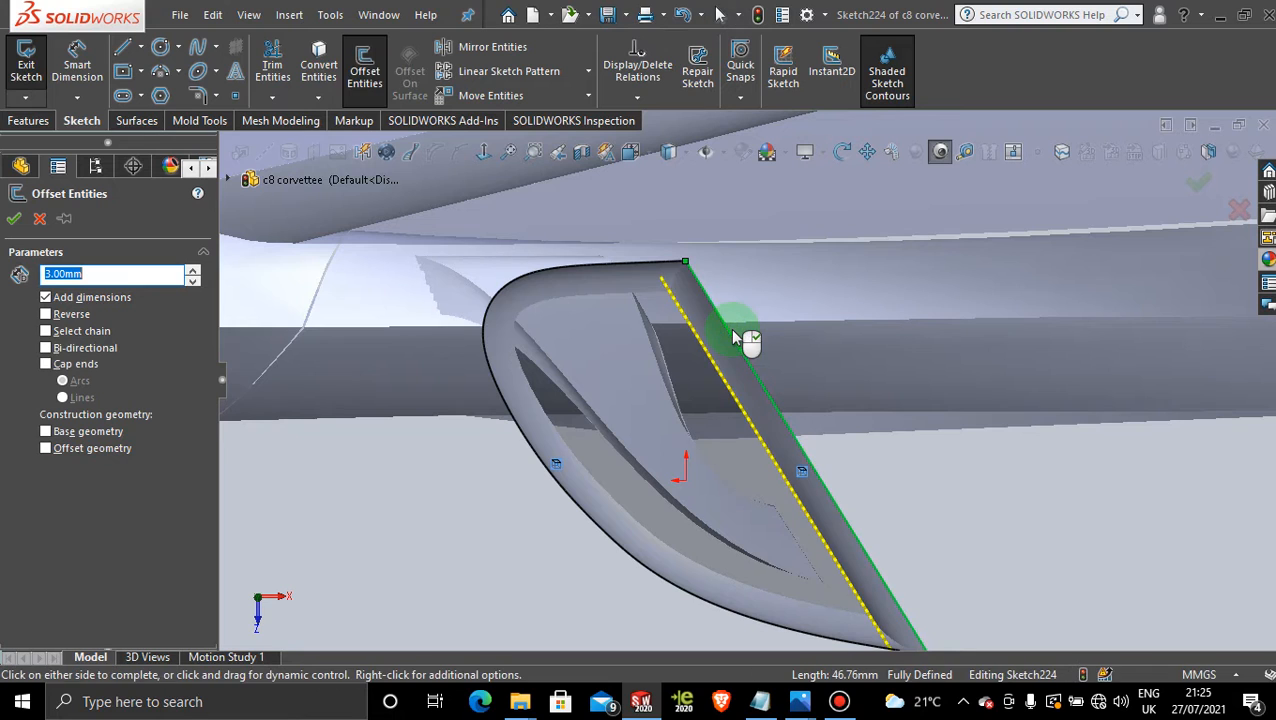
left_click(591, 270)
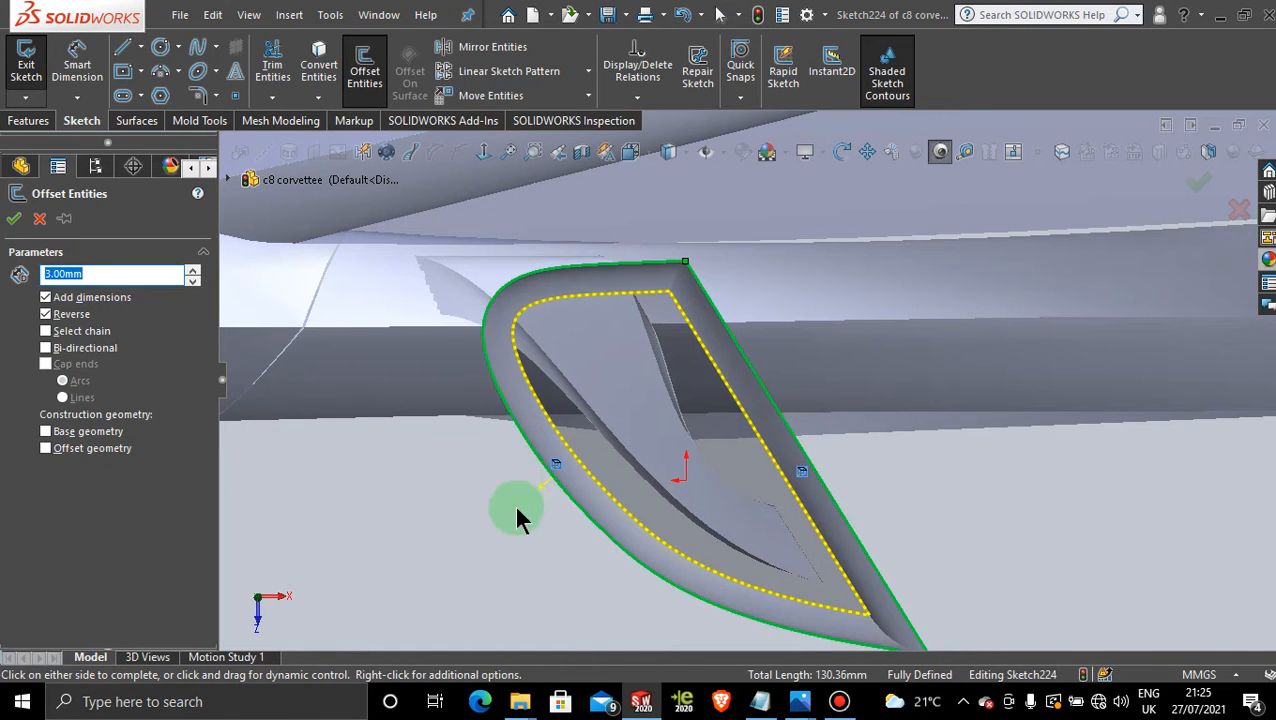
scroll(816, 462, "down", 2)
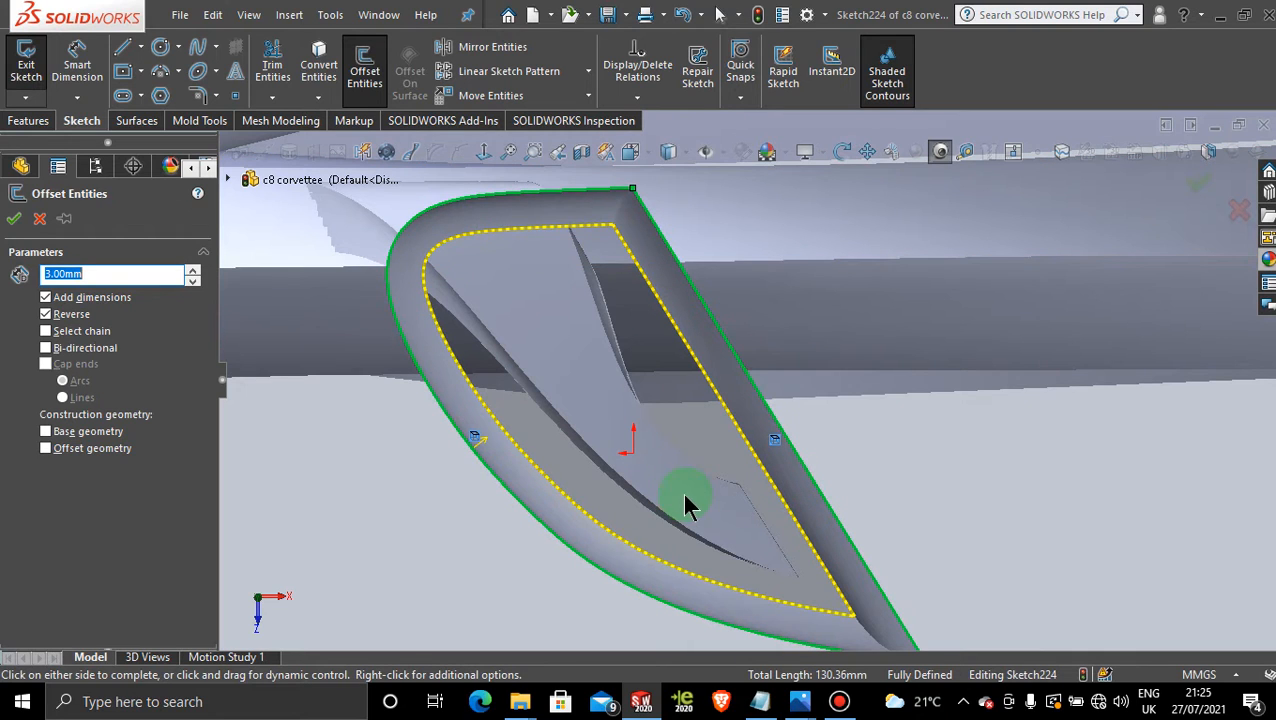
left_click(13, 219)
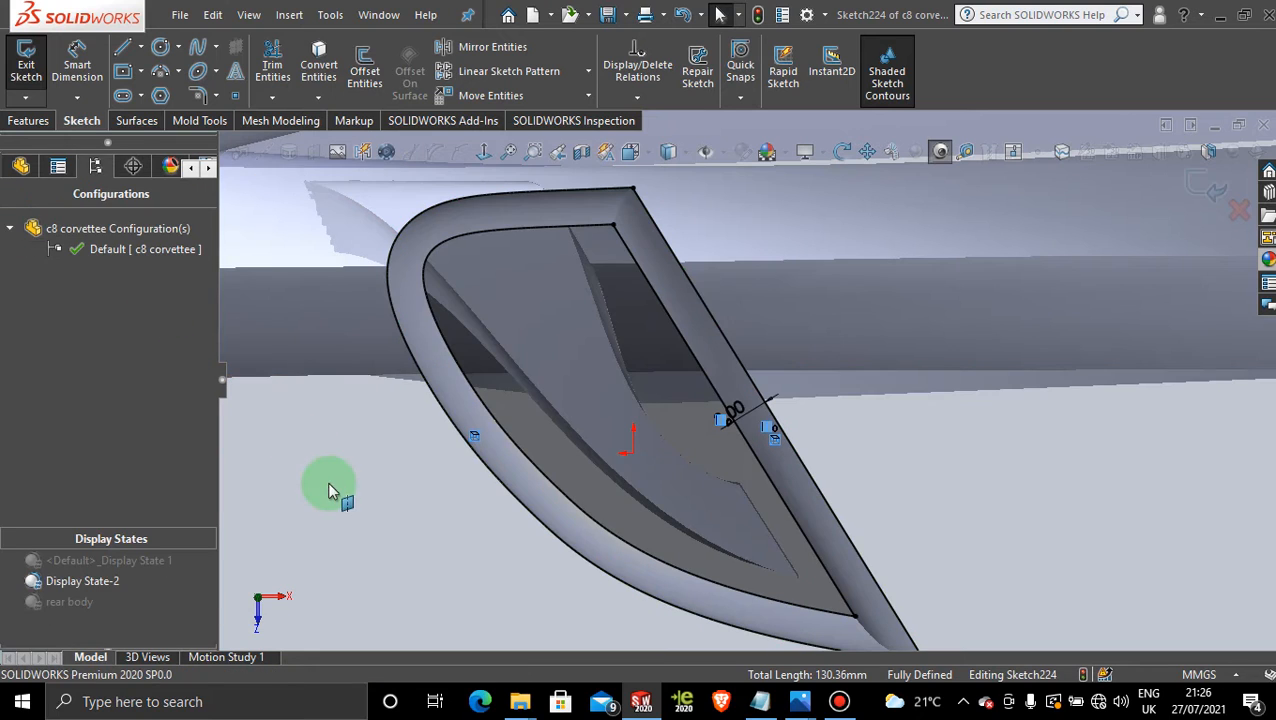
Trim away the outer converted curve and line, keeping only the inner offset profile, and exit the sketch
left_click(272, 60)
mouse_move(706, 214)
left_mouse_down()
mouse_move(590, 177)
mouse_move(532, 268)
left_mouse_up()
scroll(915, 606, "up", 2)
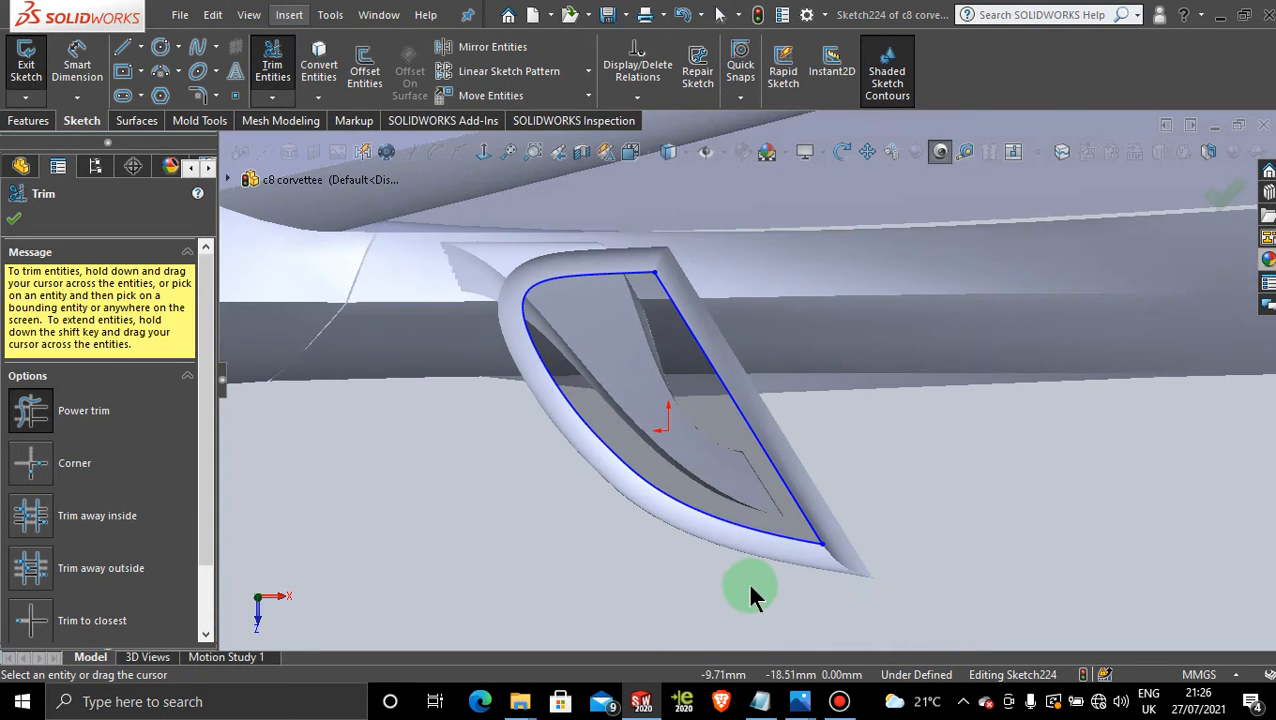
middle_click_drag(670, 580, 709, 372)
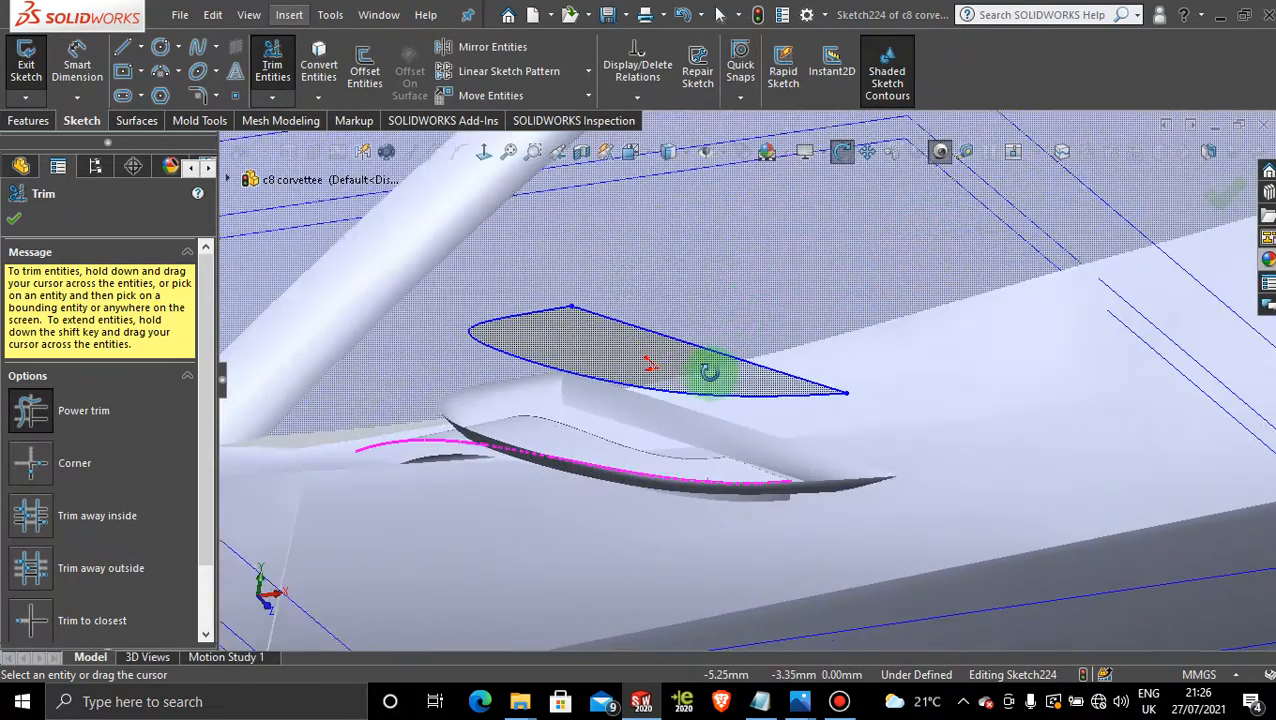
left_click(14, 225)
scroll(510, 340, "down", 3)
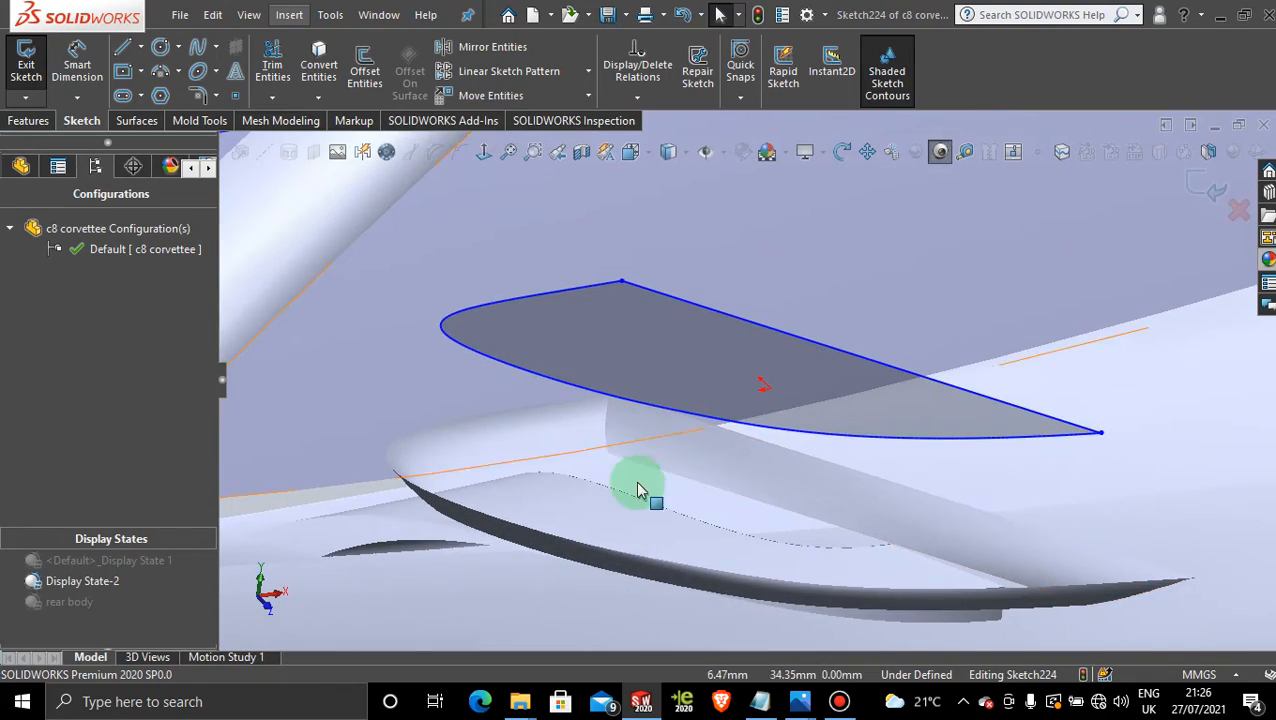
middle_click_drag(628, 485, 675, 464)
left_click(1213, 182)
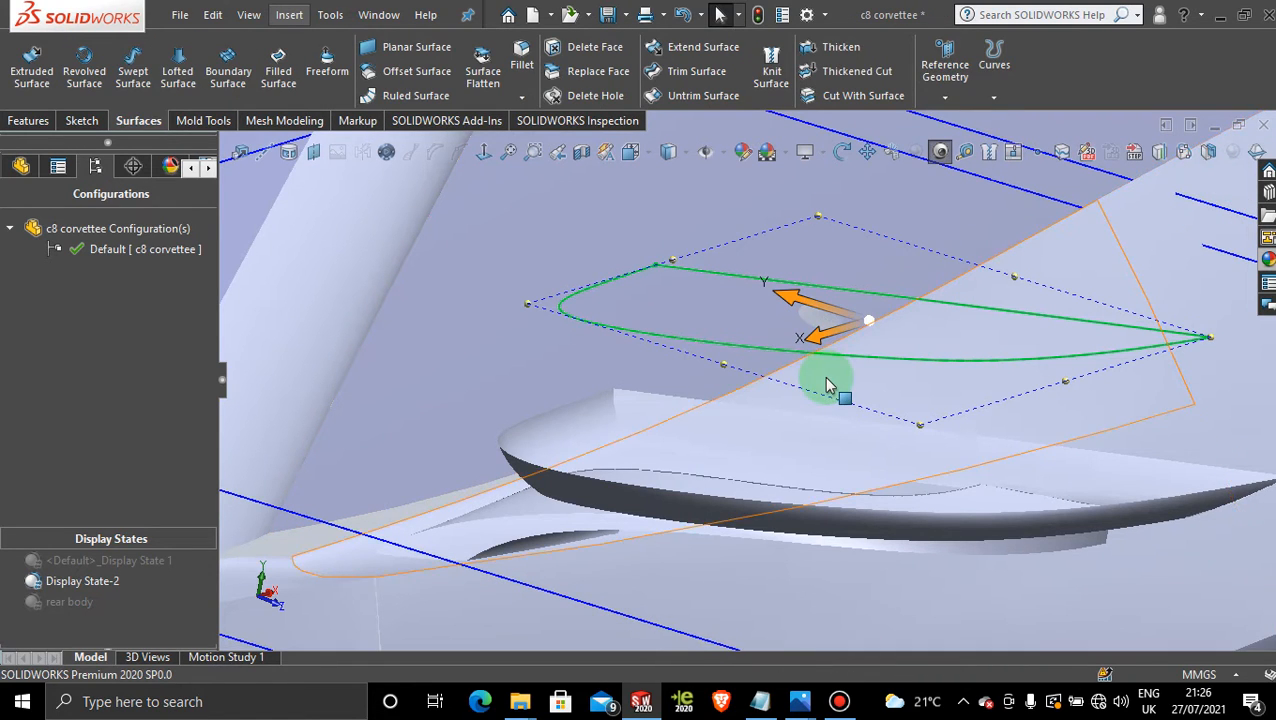
Start a 3D sketch and draw a spline from the upper profile's curved edge towards the mirror surface's outer rim
scroll(827, 385, "up", 4)
scroll(1040, 573, "up", 5)
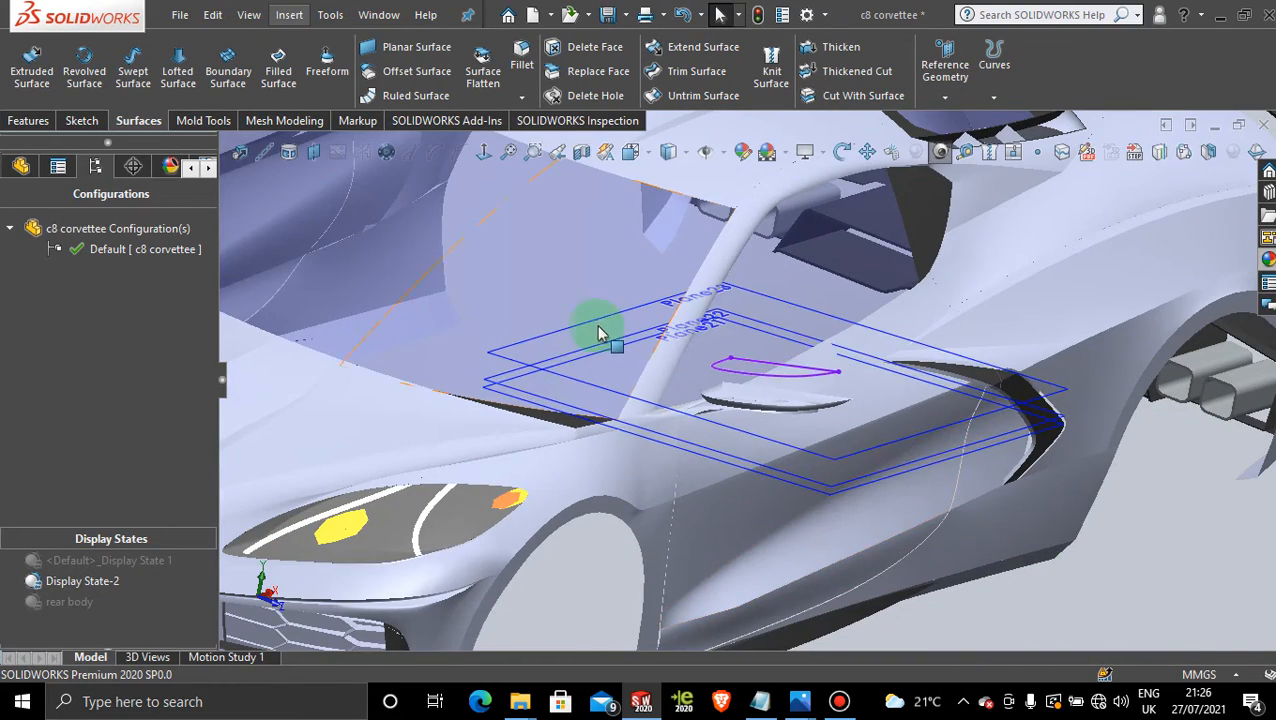
scroll(757, 362, "down", 6)
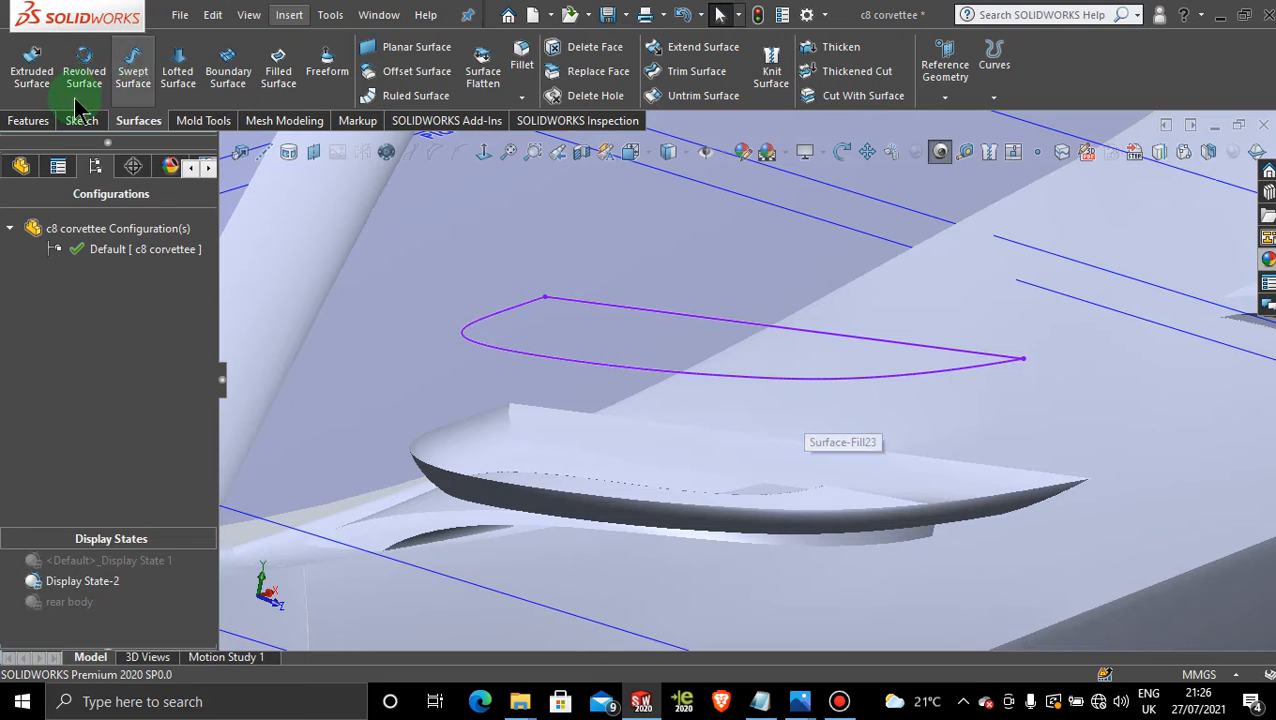
left_click(80, 124)
left_click(25, 97)
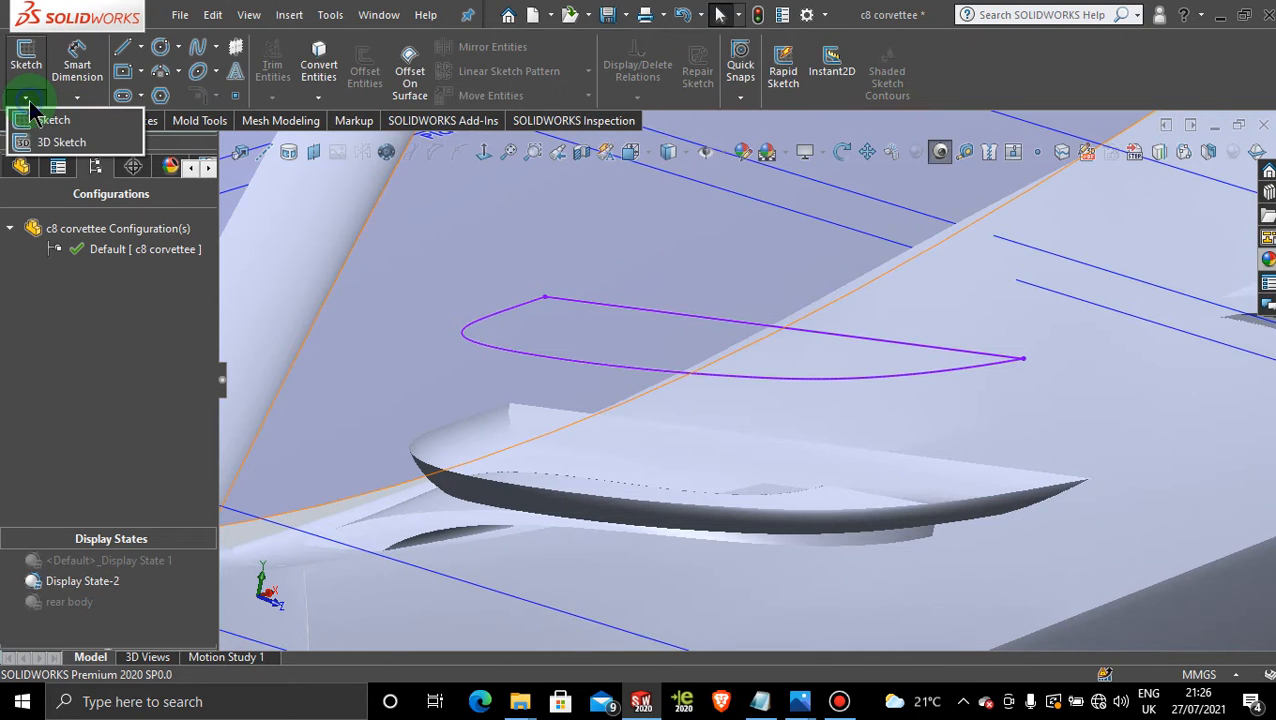
left_click(66, 146)
left_click(197, 47)
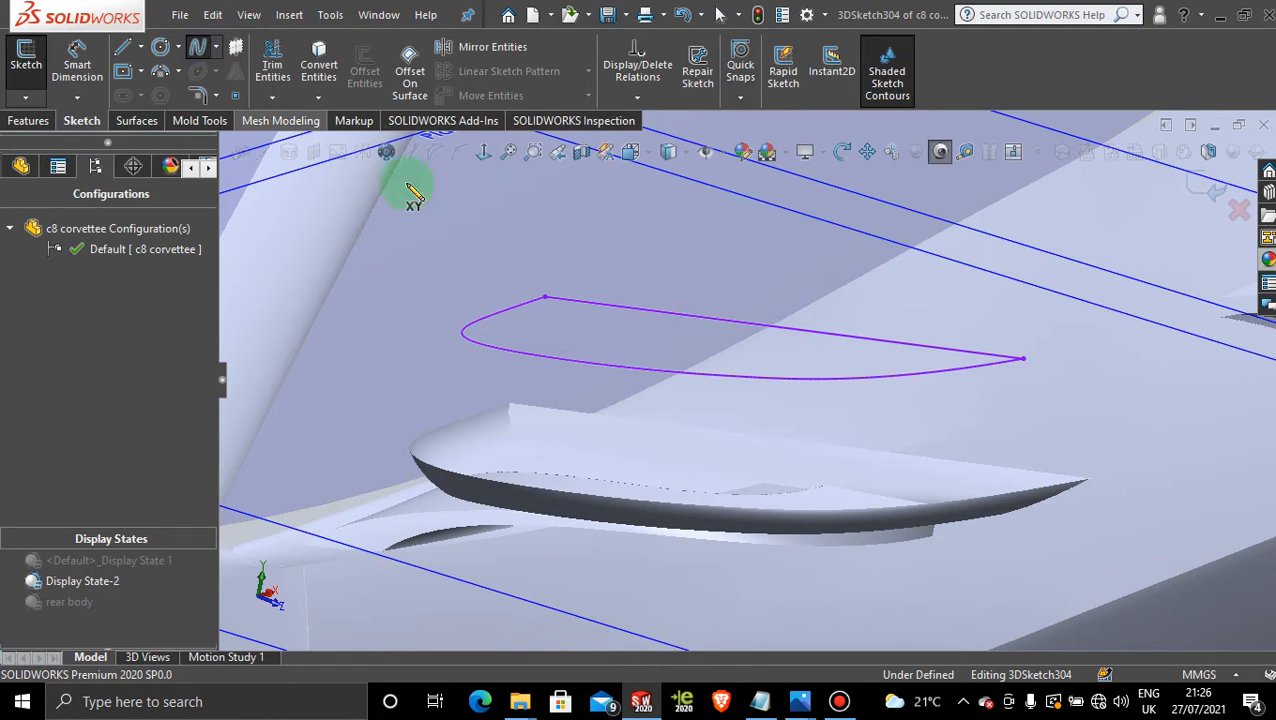
left_click(670, 371)
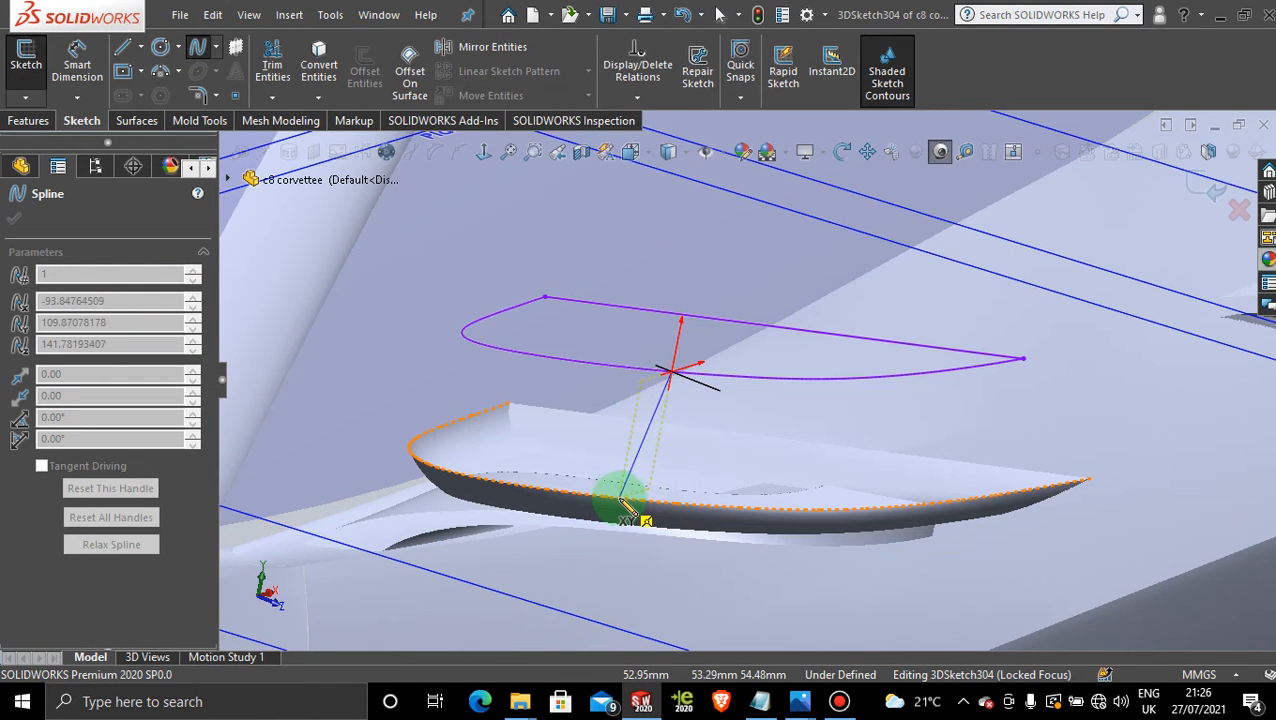
Finish the connecting spline, about 11 mm long, from the upper mirror profile down to the outer rim of the mirror shell
left_click(621, 497)
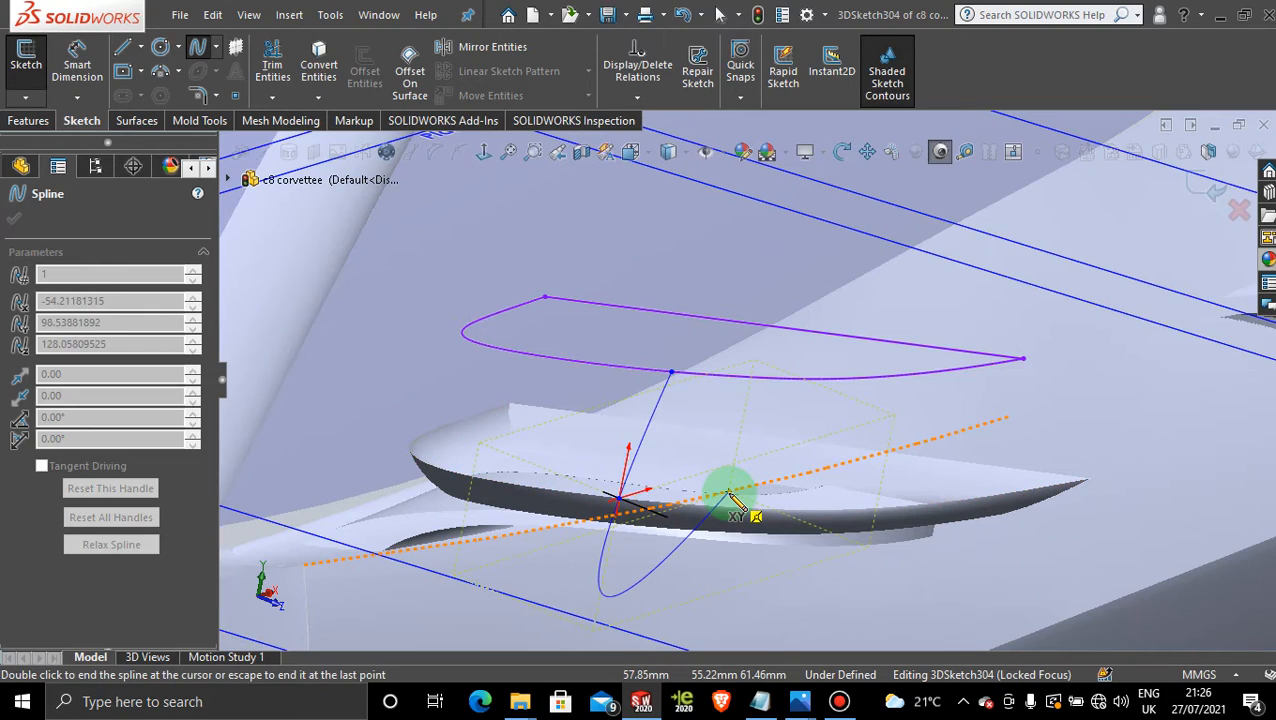
key("Escape")
Examine the connecting spline's position on the side mirror from the front and the side of the car
mouse_move(728, 492)
middle_mouse_down()
mouse_move(661, 493)
mouse_move(632, 459)
mouse_move(759, 491)
middle_mouse_up()
key("space")
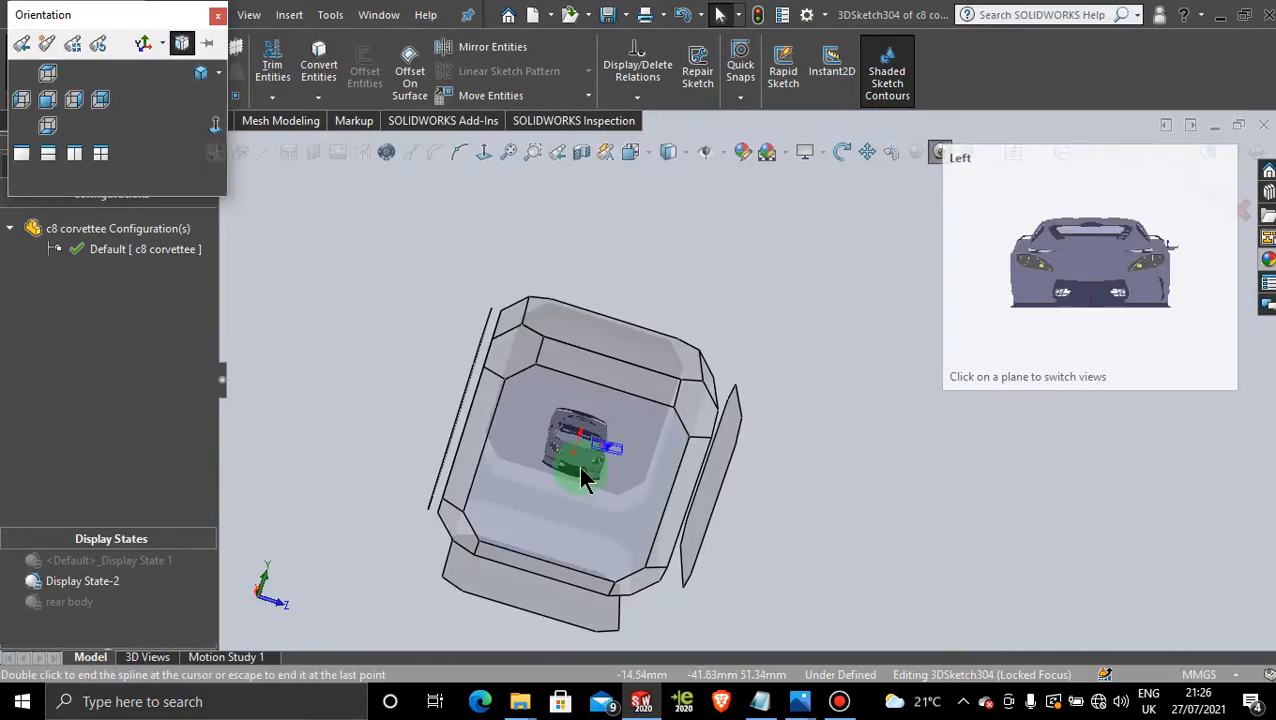
left_click(580, 467)
scroll(918, 347, "down", 10)
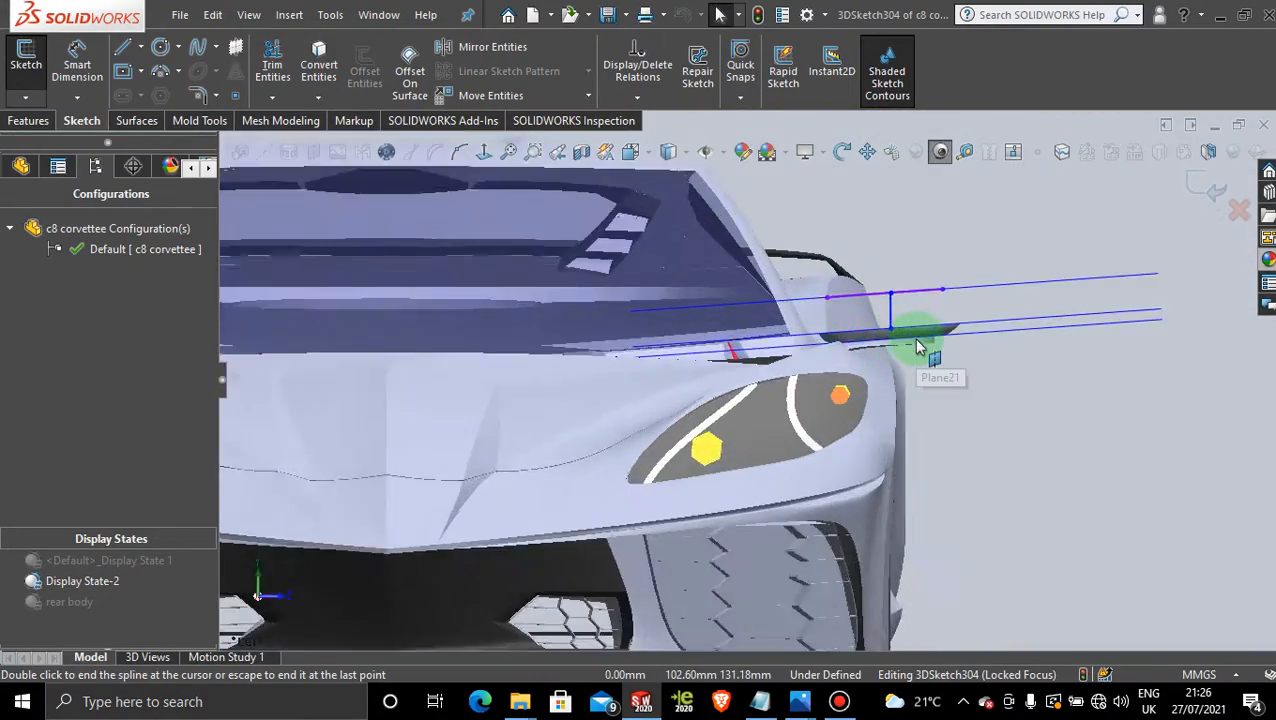
middle_click_drag(731, 305, 720, 370)
scroll(650, 493, "up", 6)
middle_click_drag(494, 433, 462, 421)
scroll(465, 410, "up", 4)
scroll(486, 372, "down", 5)
scroll(489, 367, "down", 4)
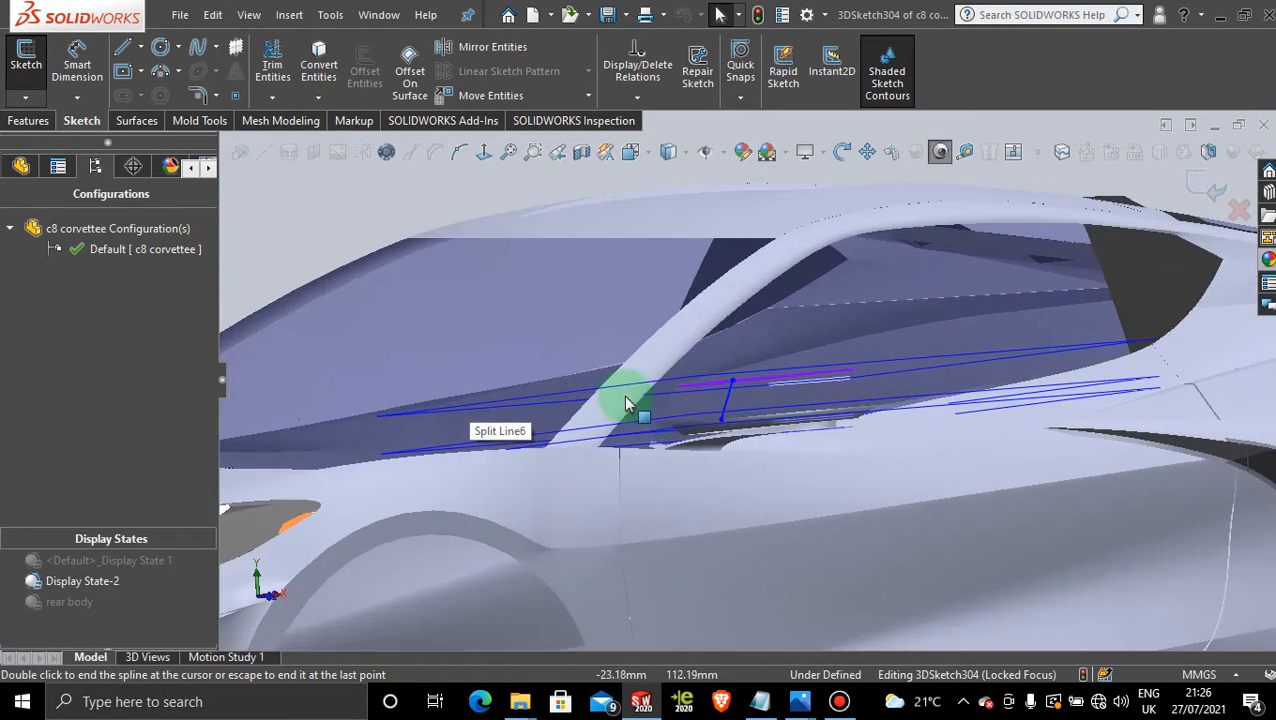
mouse_move(627, 401)
middle_mouse_down()
mouse_move(641, 399)
mouse_move(612, 410)
middle_mouse_up()
scroll(463, 418, "up", 2)
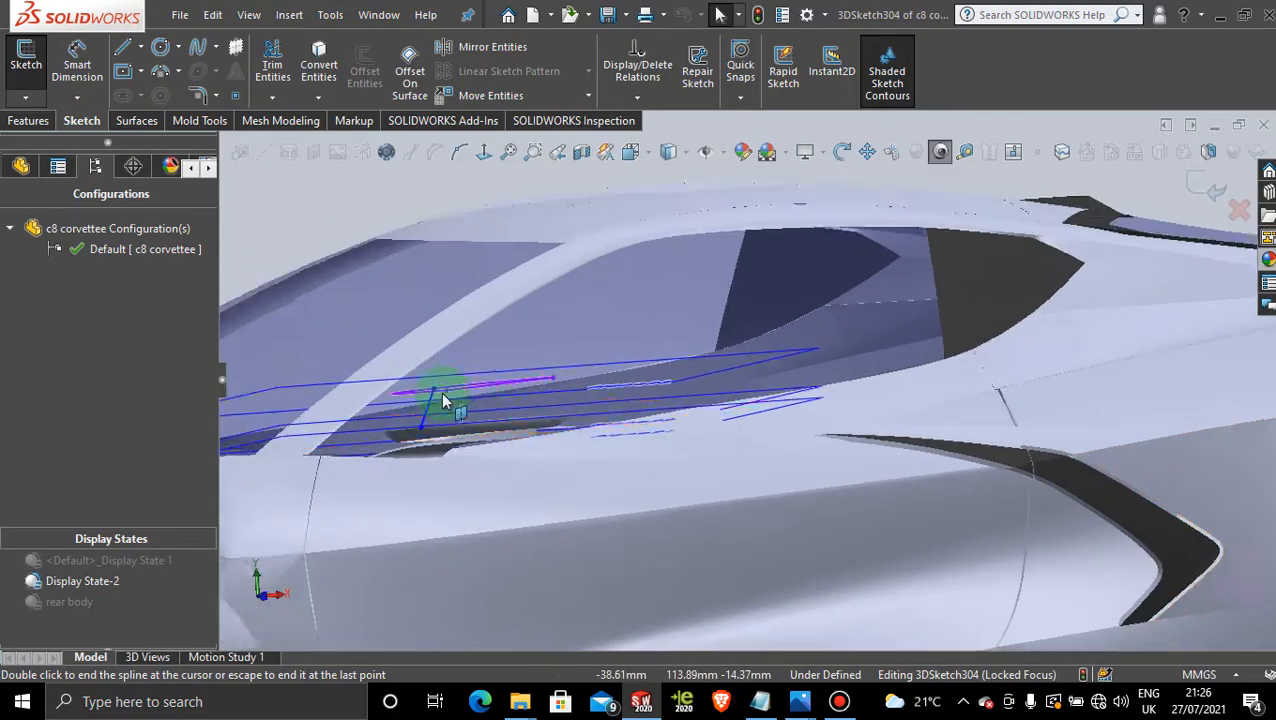
Bow the connecting spline outward by pulling the tangent handle at its lower end on the mirror shell
scroll(441, 398, "down", 5)
middle_click_drag(441, 404, 377, 415)
scroll(308, 433, "down", 2)
scroll(377, 475, "down", 3)
scroll(376, 467, "down", 1)
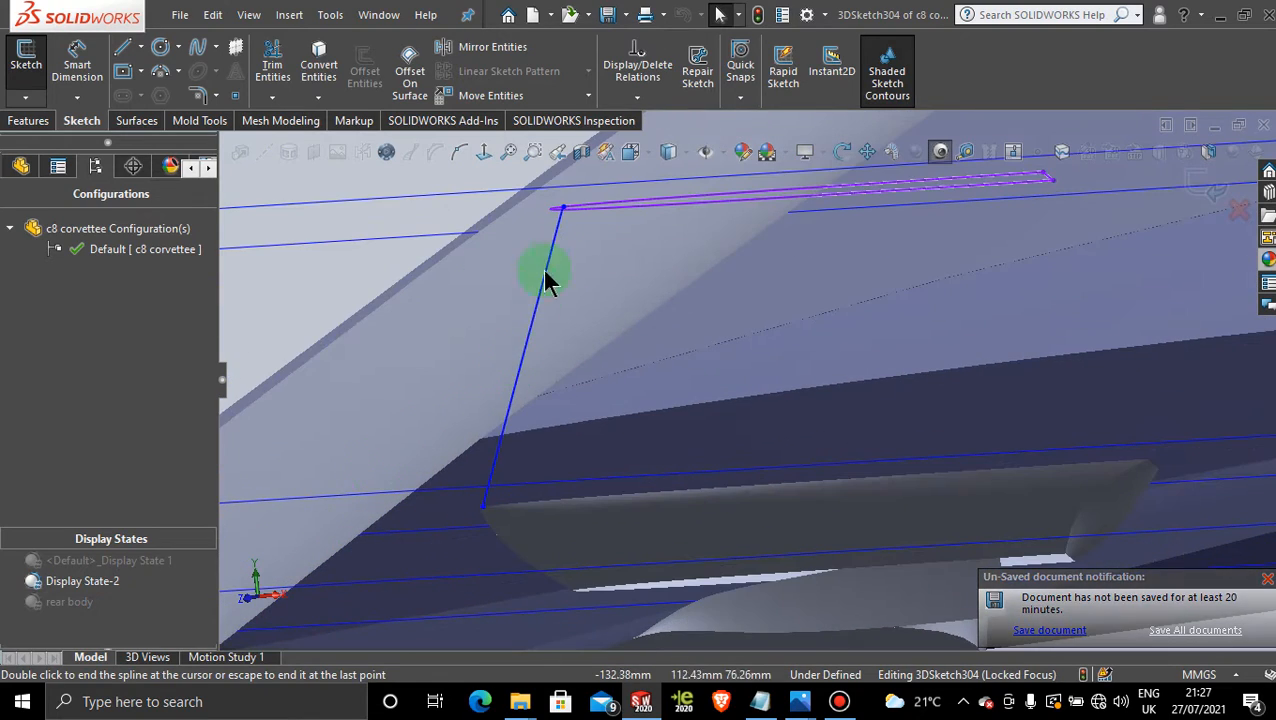
middle_click_drag(449, 358, 446, 359)
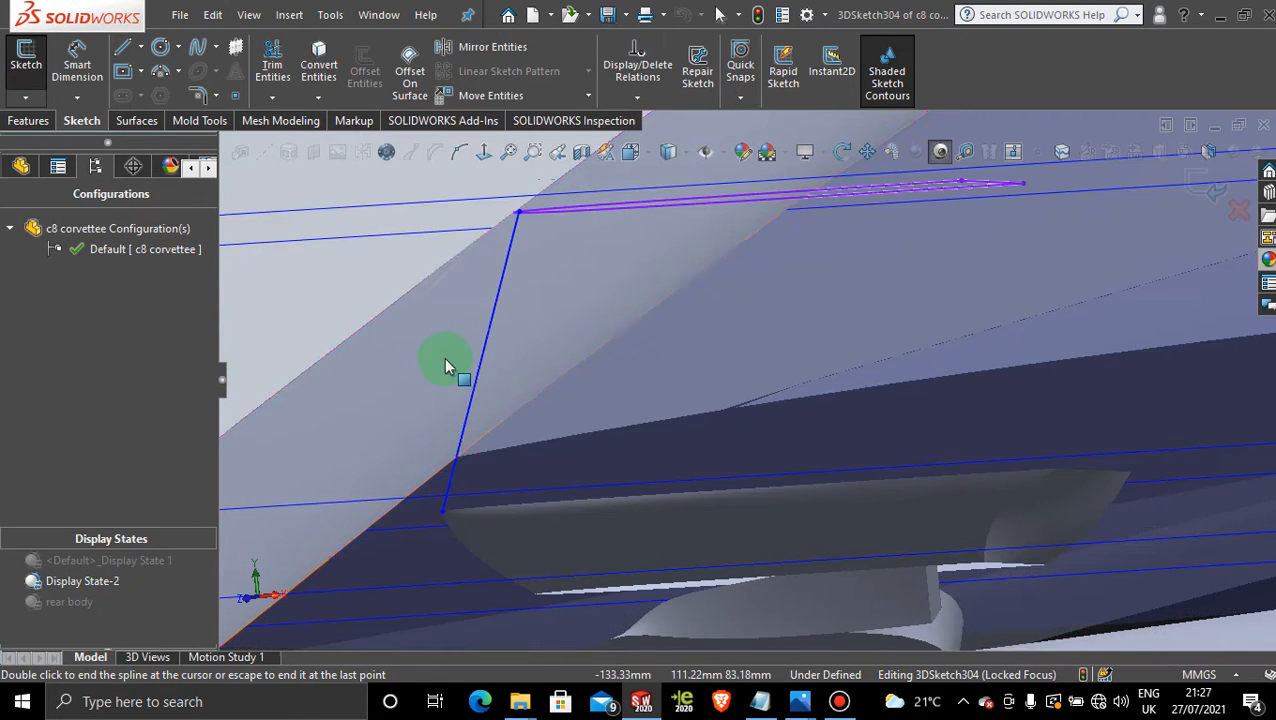
double_click(477, 350)
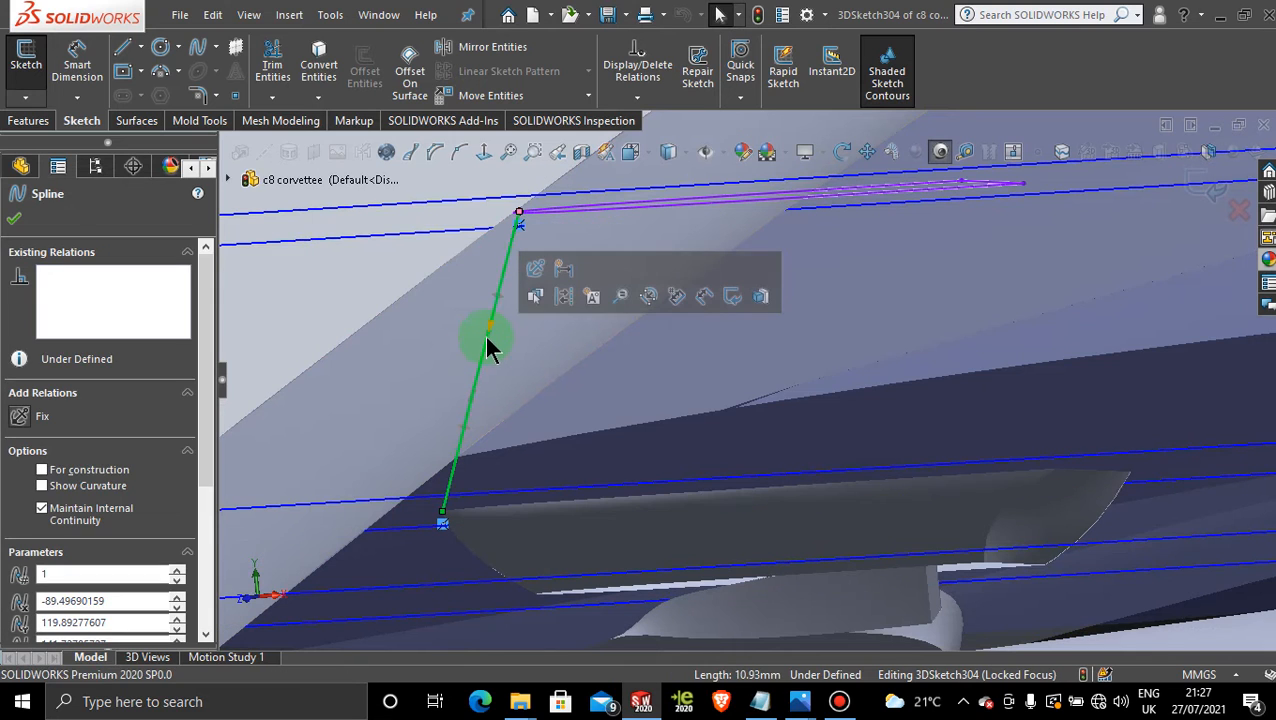
scroll(470, 438, "down", 2)
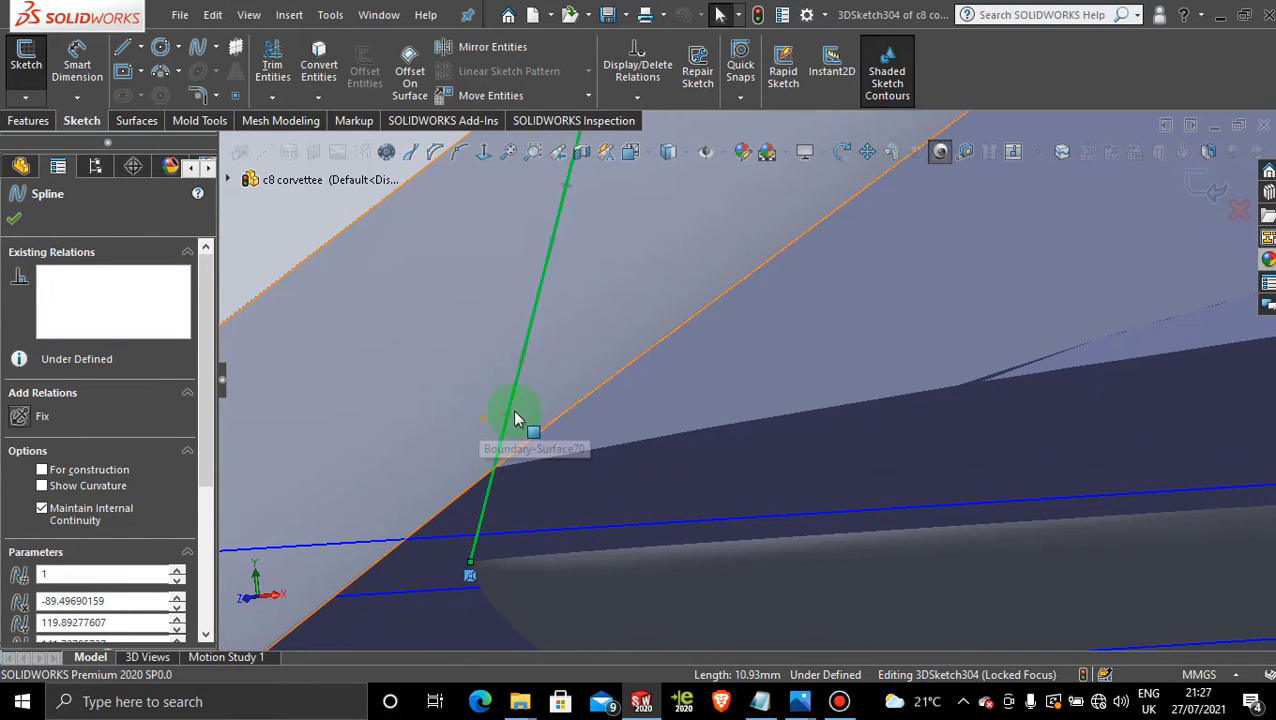
mouse_move(527, 358)
left_mouse_down()
mouse_move(432, 359)
mouse_move(413, 399)
mouse_move(427, 399)
left_mouse_up()
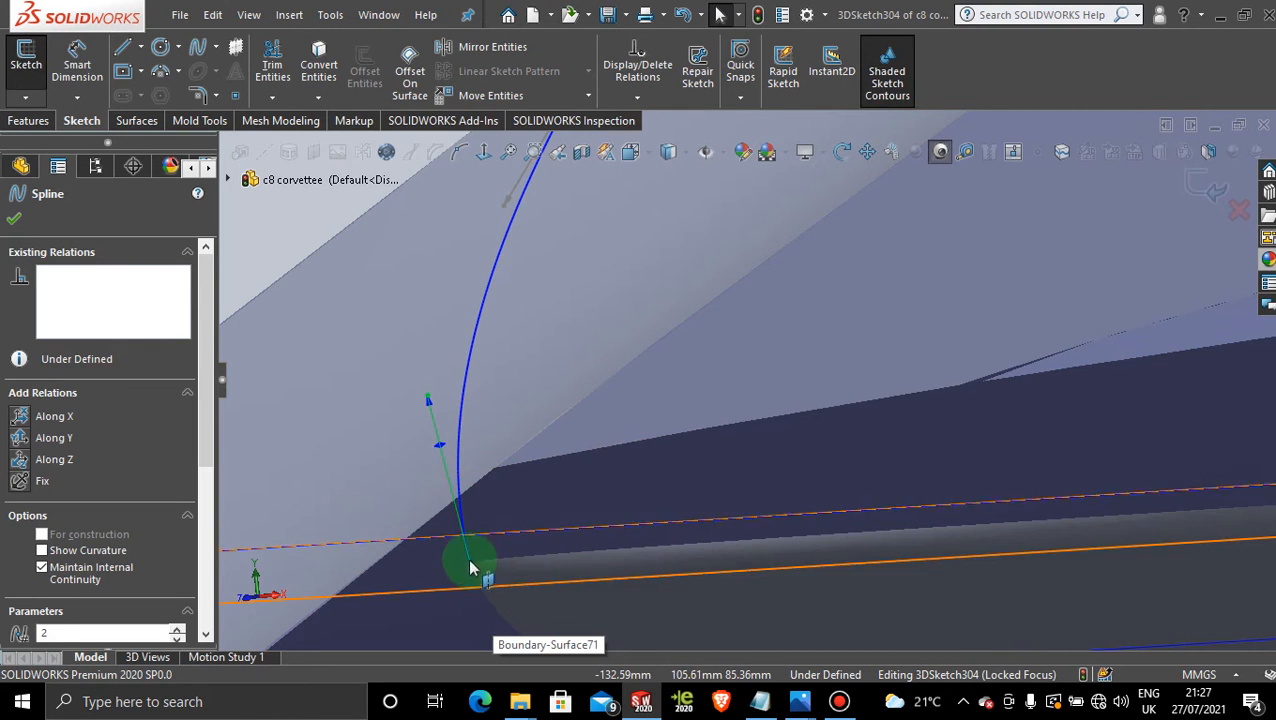
Adjust the tangent handle at the spline's upper end on the mirror profile for a smooth outward curve, and finish editing it
scroll(691, 323, "up", 6)
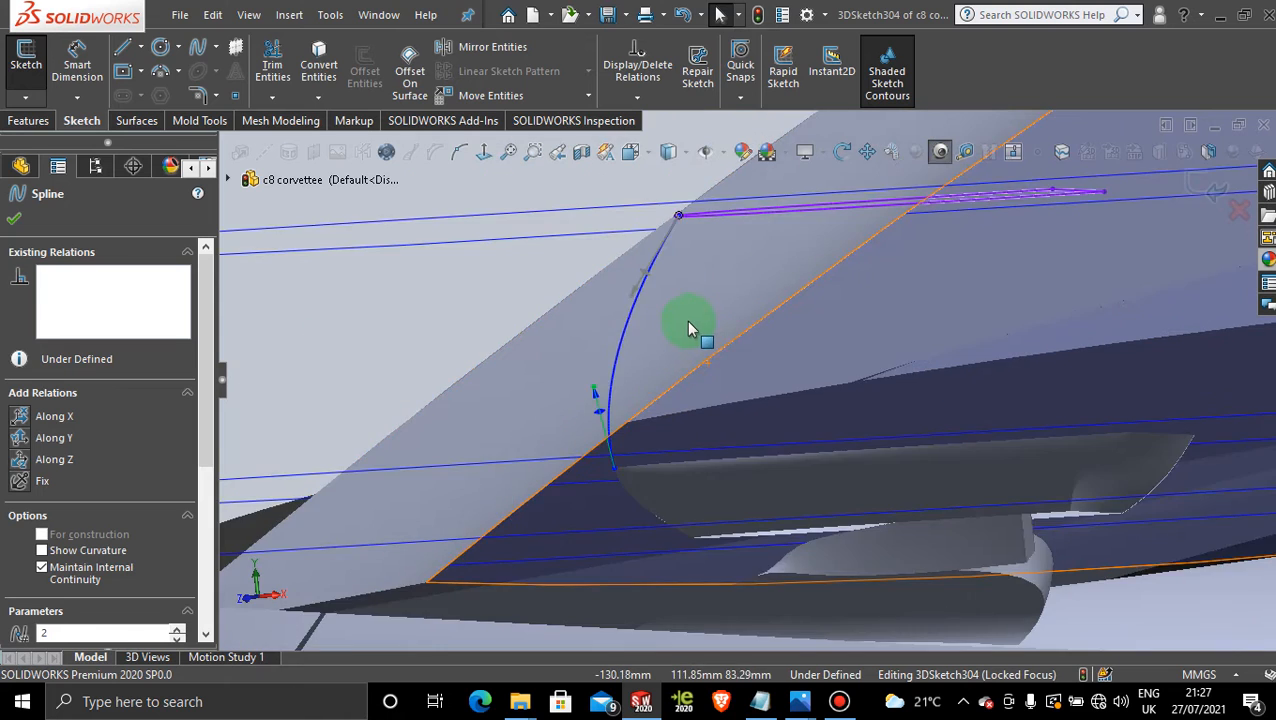
scroll(731, 297, "down", 3)
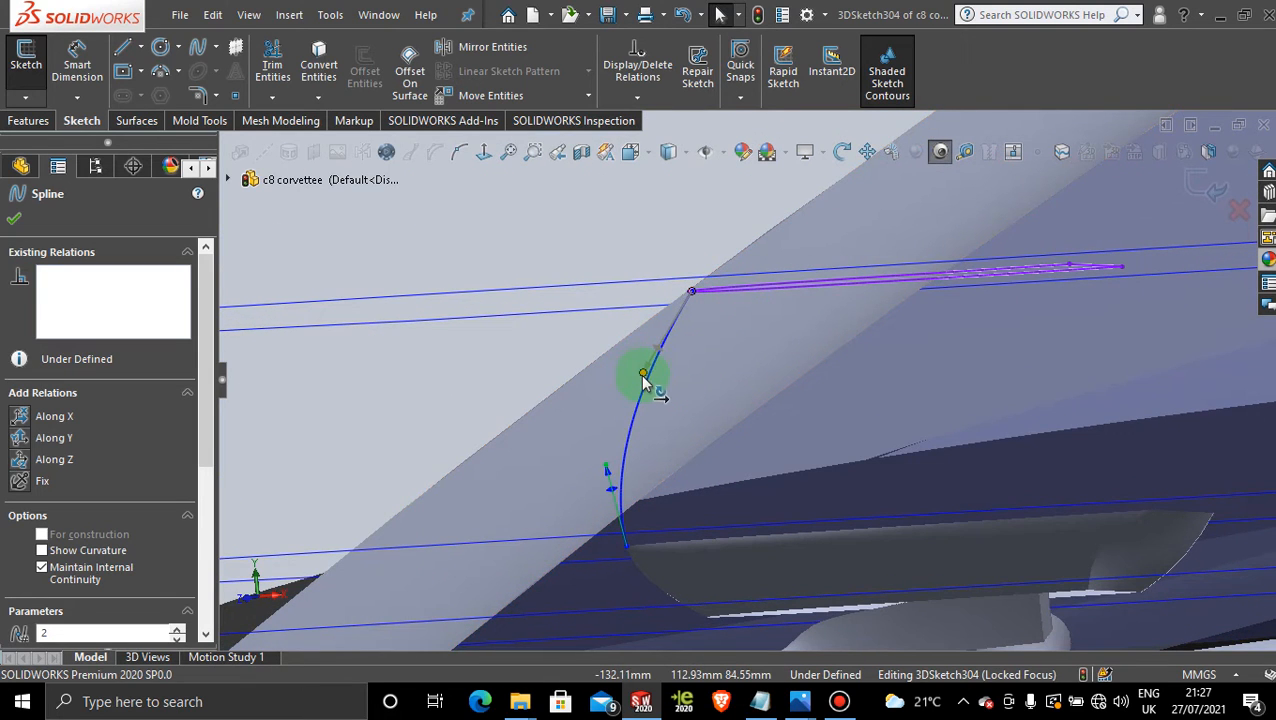
left_click_drag(643, 376, 625, 333)
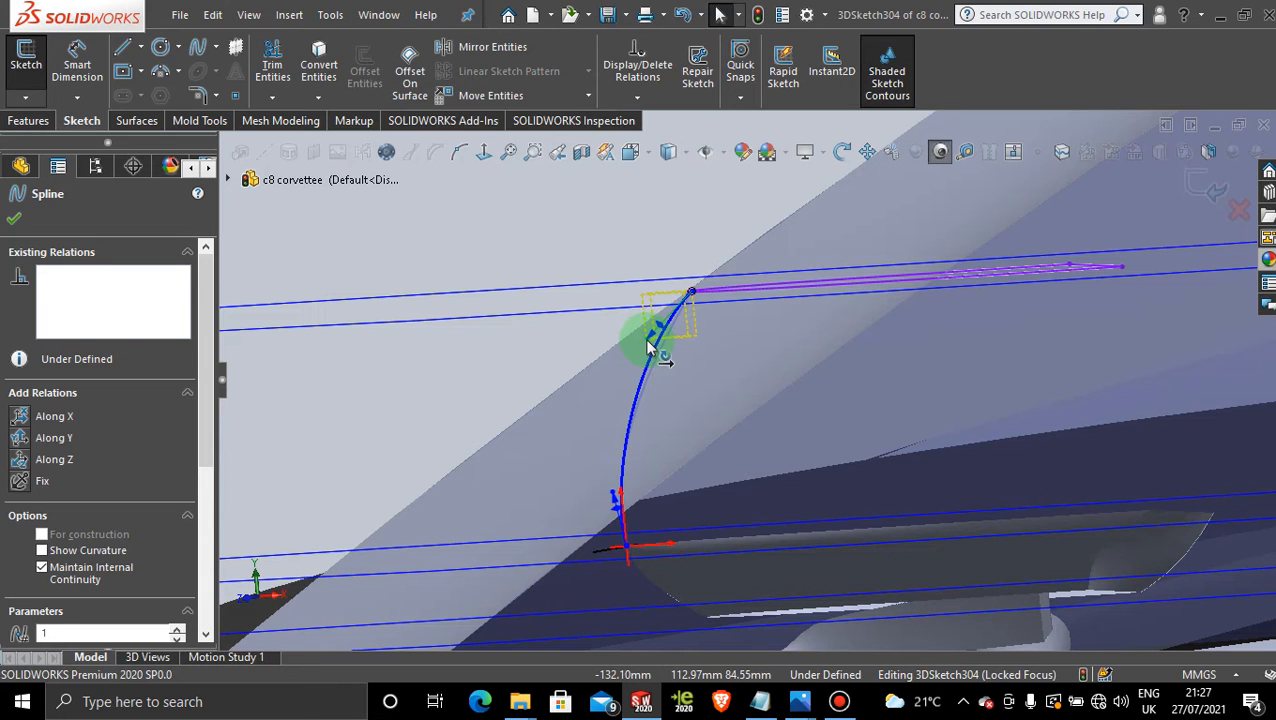
left_click_drag(648, 345, 652, 350)
scroll(703, 300, "down", 1)
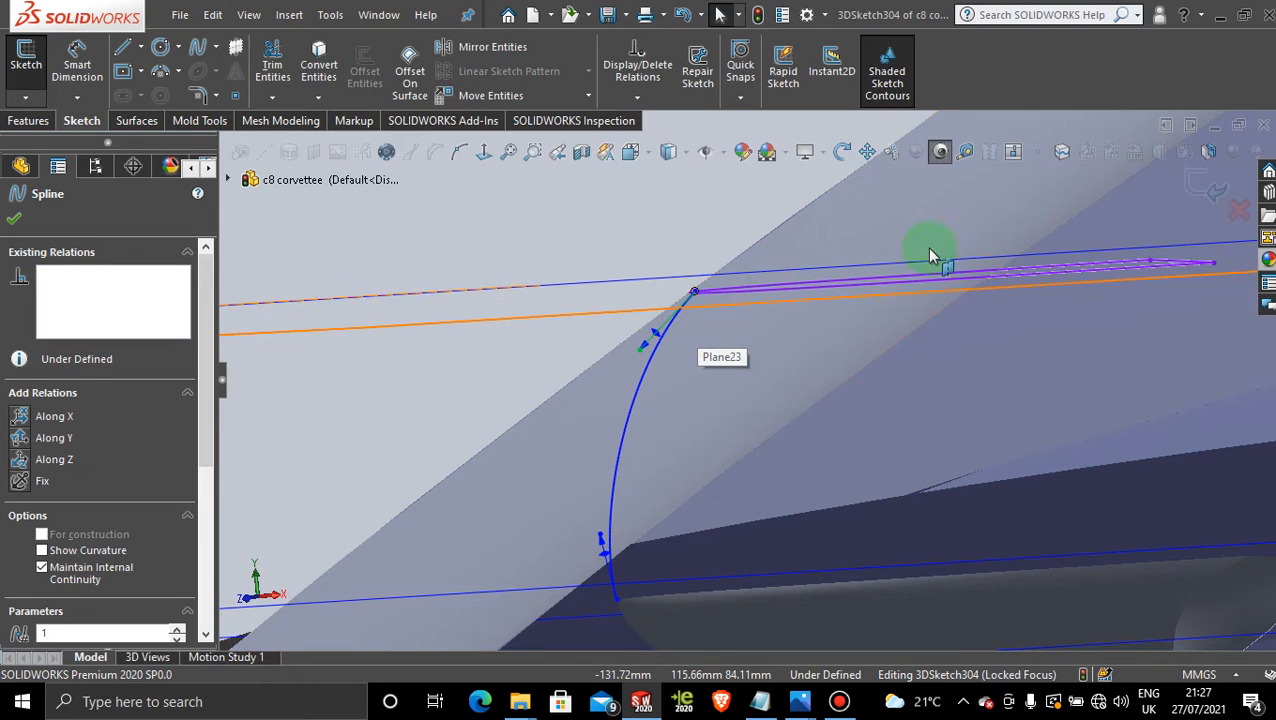
left_click_drag(662, 336, 647, 360)
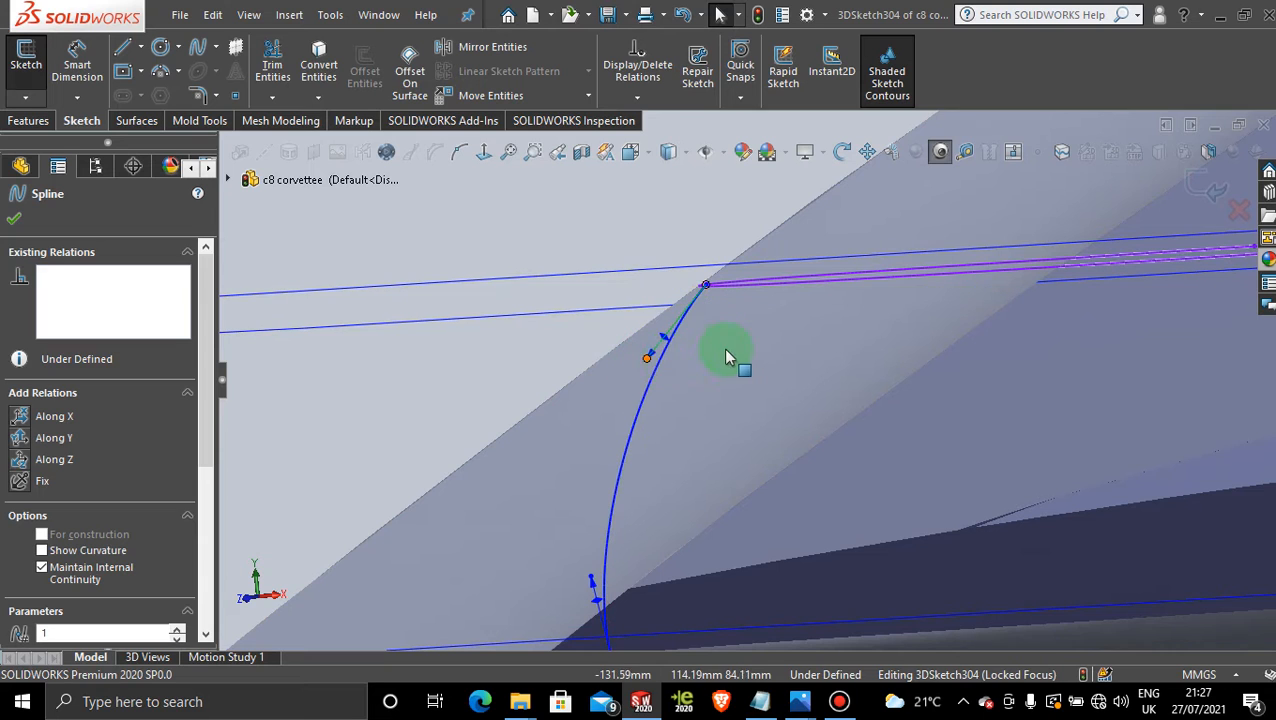
scroll(852, 406, "up", 4)
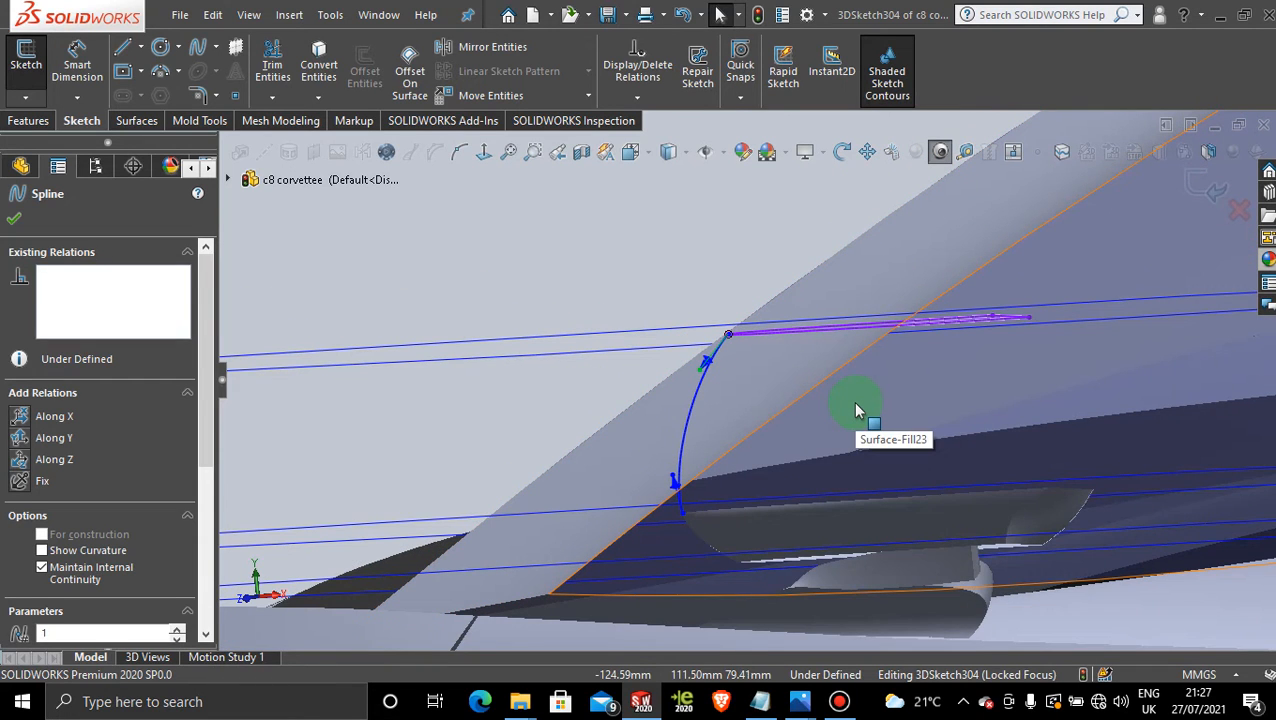
left_click(17, 222)
Draw a second two-point spline from the inboard side of the upper profile down to the inner rim of the mirror shell
middle_click_drag(745, 452, 820, 521)
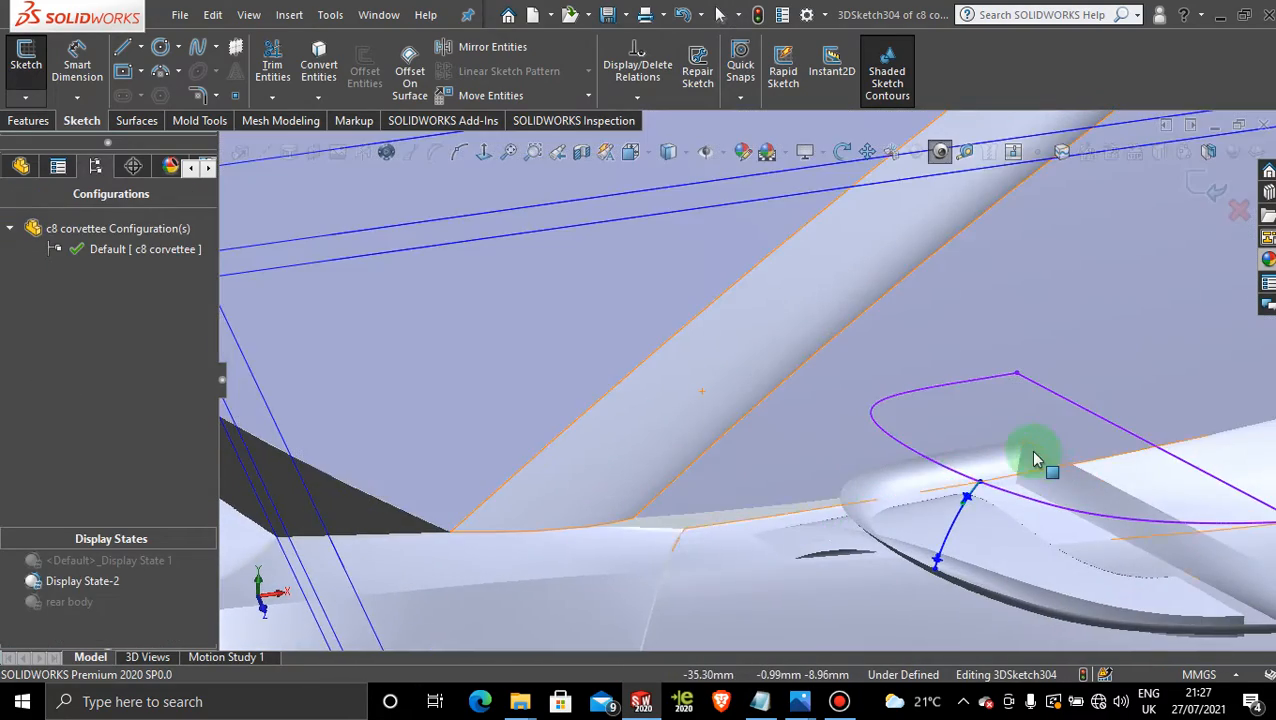
scroll(1027, 460, "down", 5)
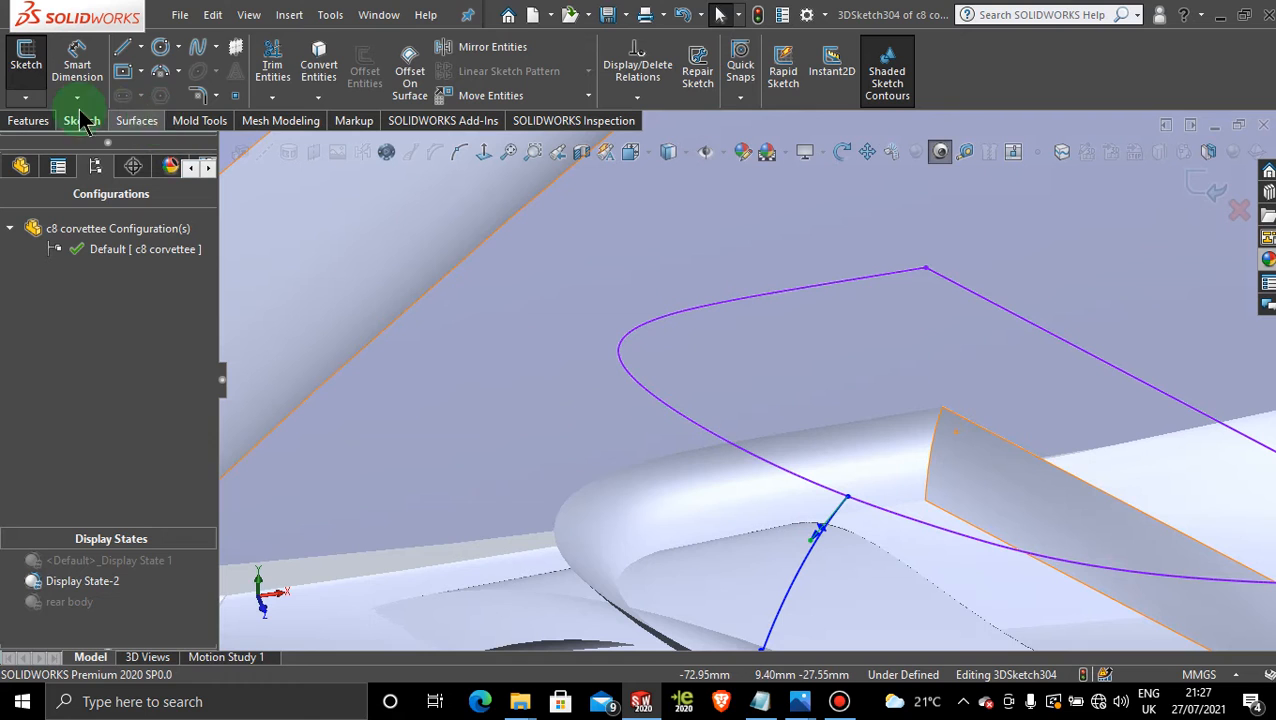
left_click(194, 48)
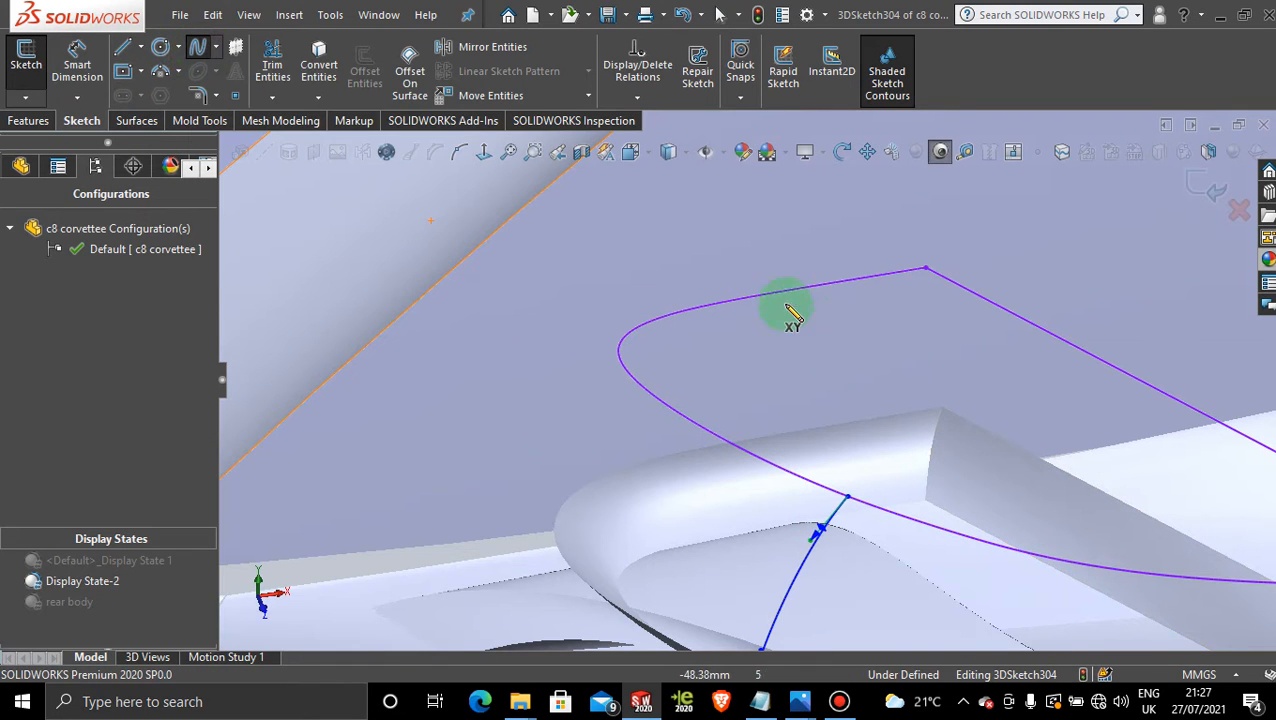
left_click(790, 289)
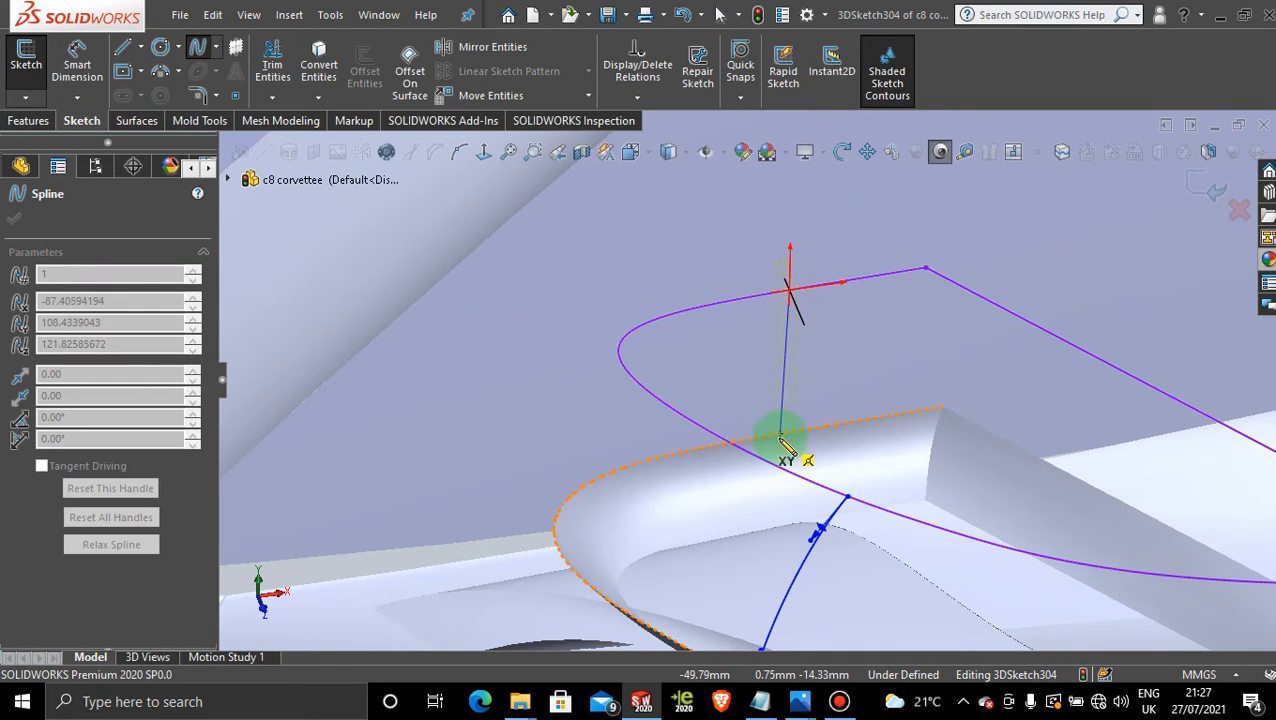
scroll(808, 443, "down", 2)
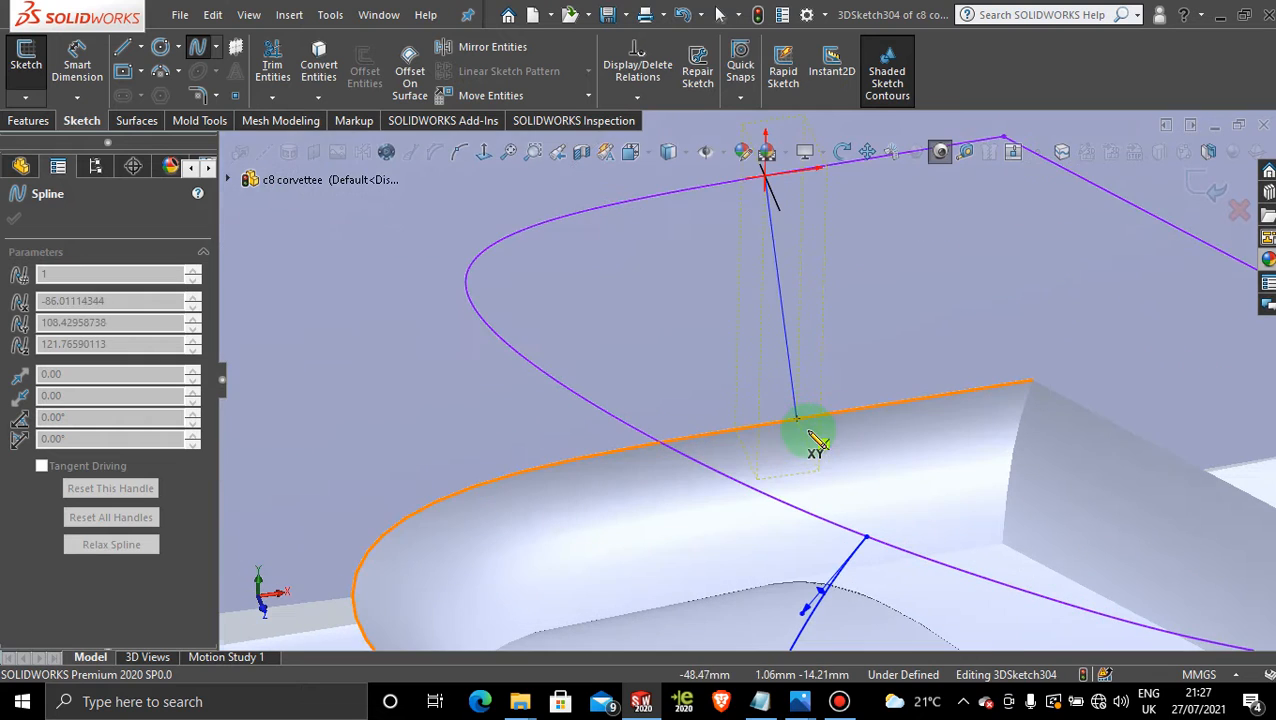
left_click(736, 431)
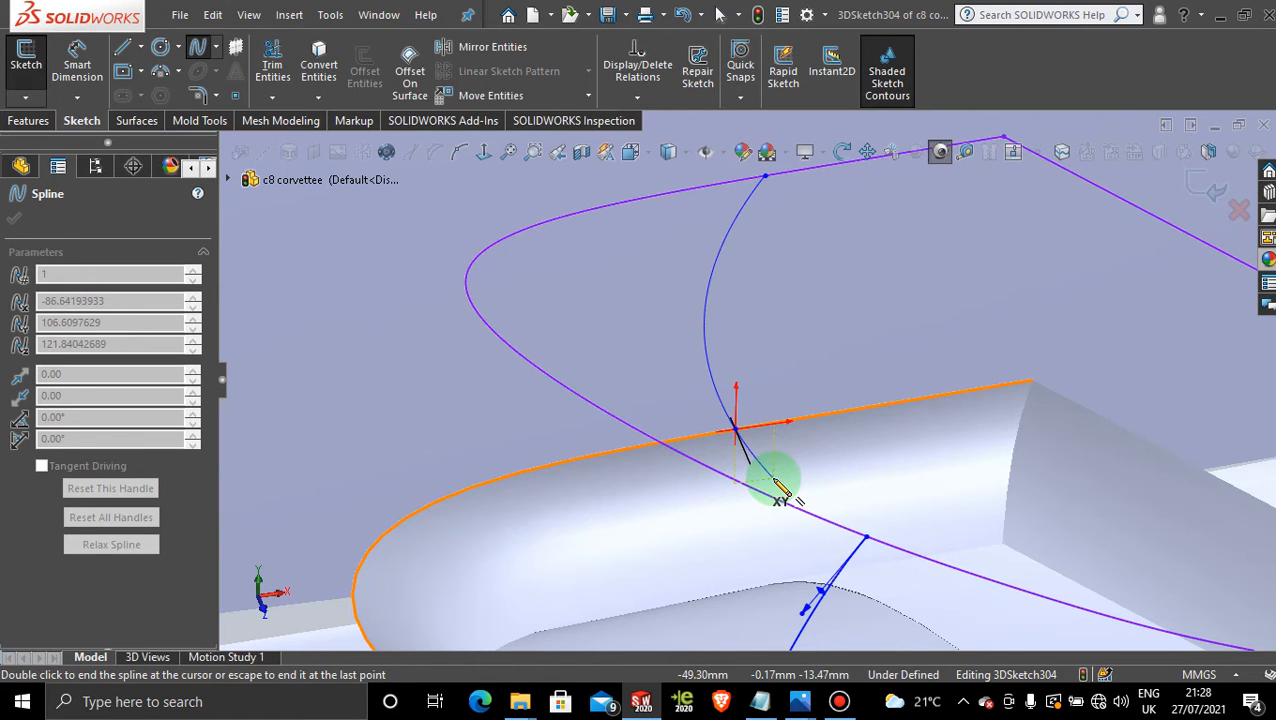
Bow the second spline outward by pulling the tangent handle at its lower end on the mirror shell
middle_click_drag(782, 490, 813, 399)
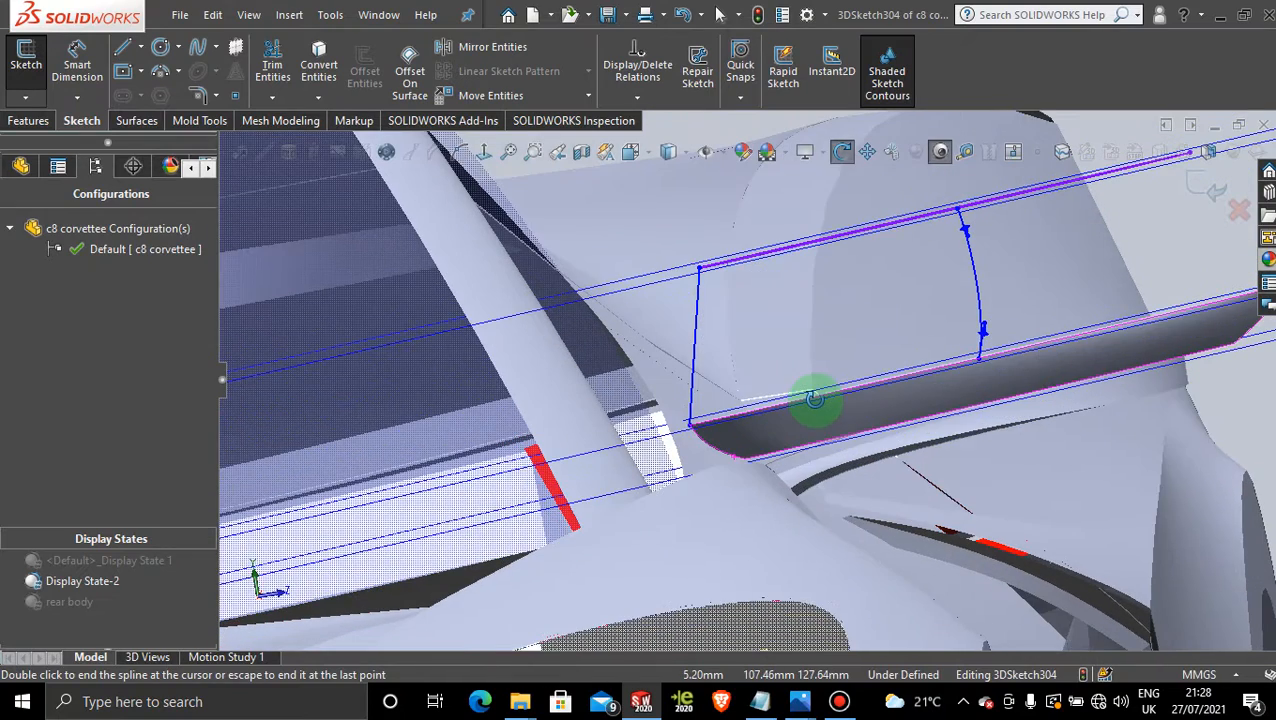
scroll(738, 332, "down", 3)
double_click(684, 387)
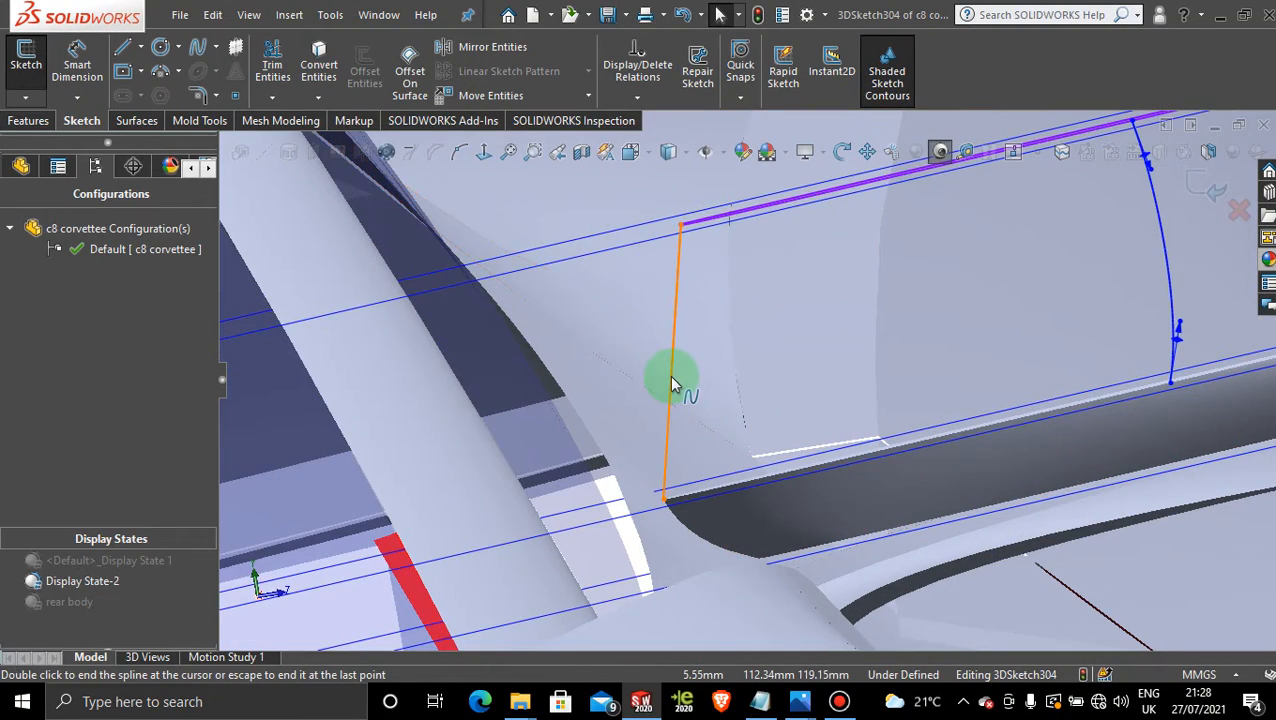
scroll(678, 385, "down", 2)
left_click_drag(690, 405, 649, 489)
scroll(649, 489, "down", 3)
middle_click_drag(788, 626, 792, 562)
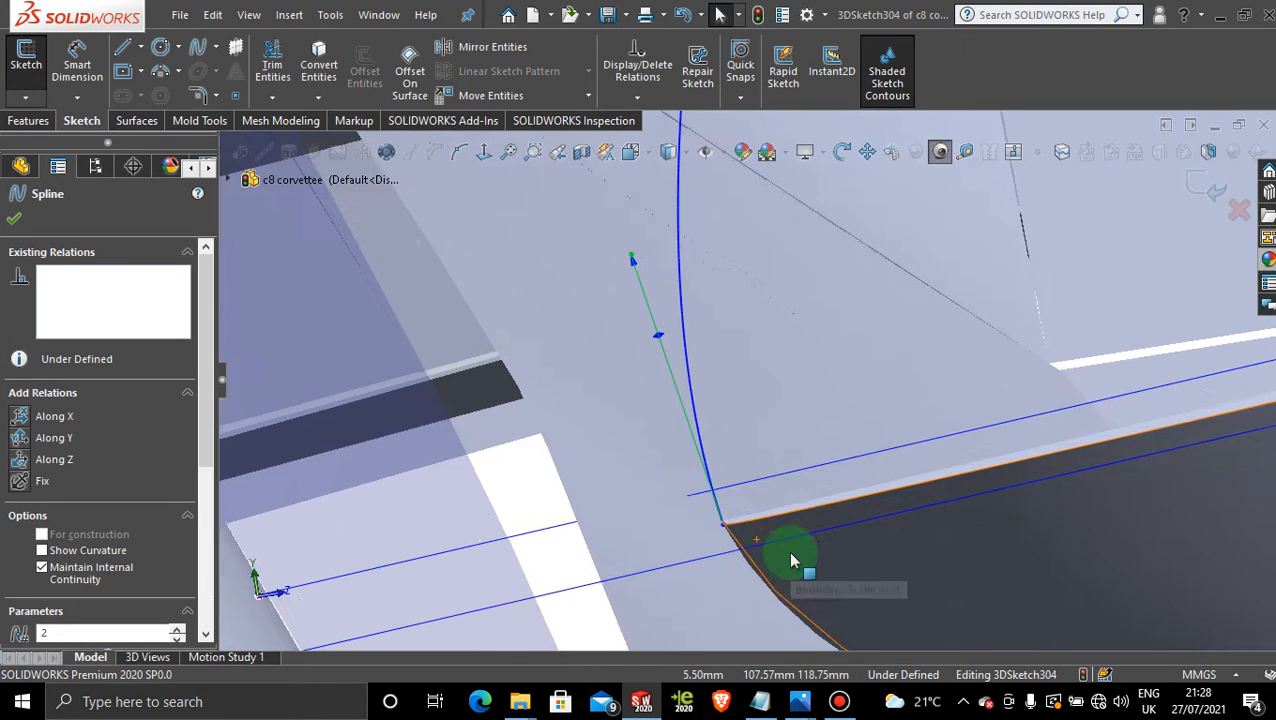
mouse_move(643, 266)
left_mouse_down()
mouse_move(618, 251)
mouse_move(630, 259)
left_mouse_up()
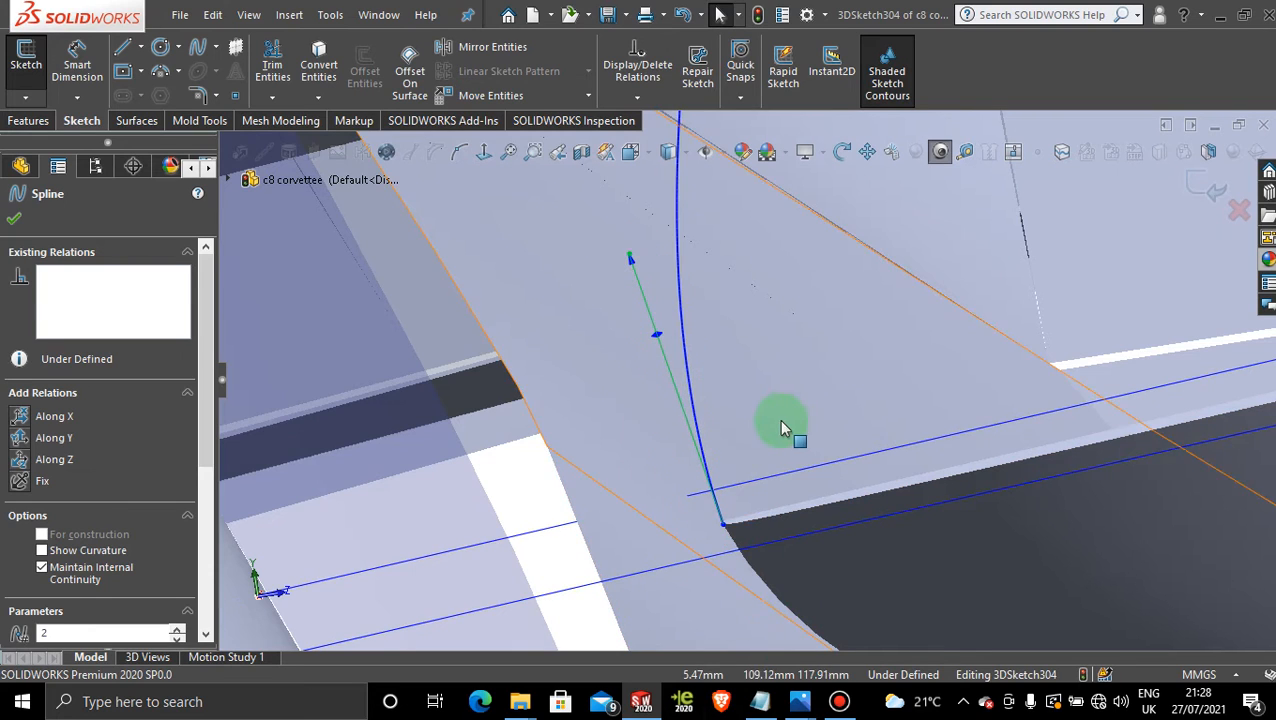
Shape the second spline's upper end by adjusting its tangent handle at the mirror profile
mouse_move(782, 428)
middle_mouse_down()
mouse_move(757, 390)
mouse_move(772, 300)
mouse_move(716, 355)
middle_mouse_up()
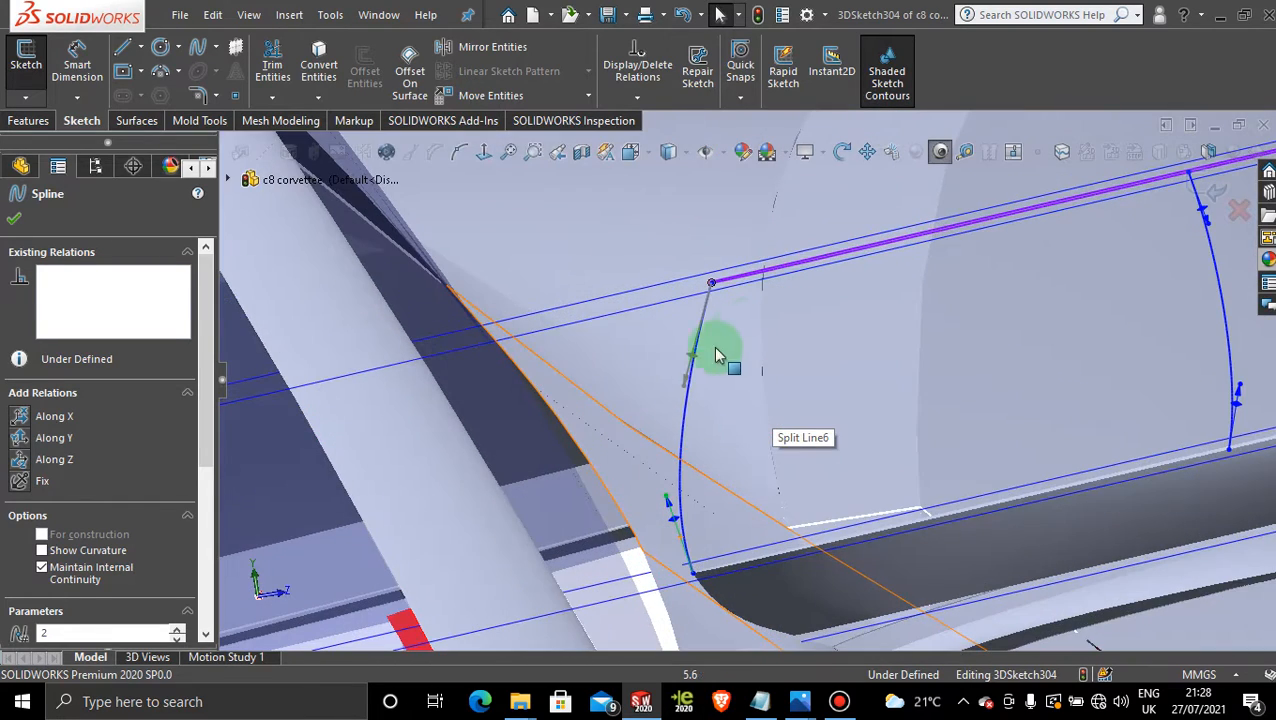
left_click_drag(716, 355, 682, 378)
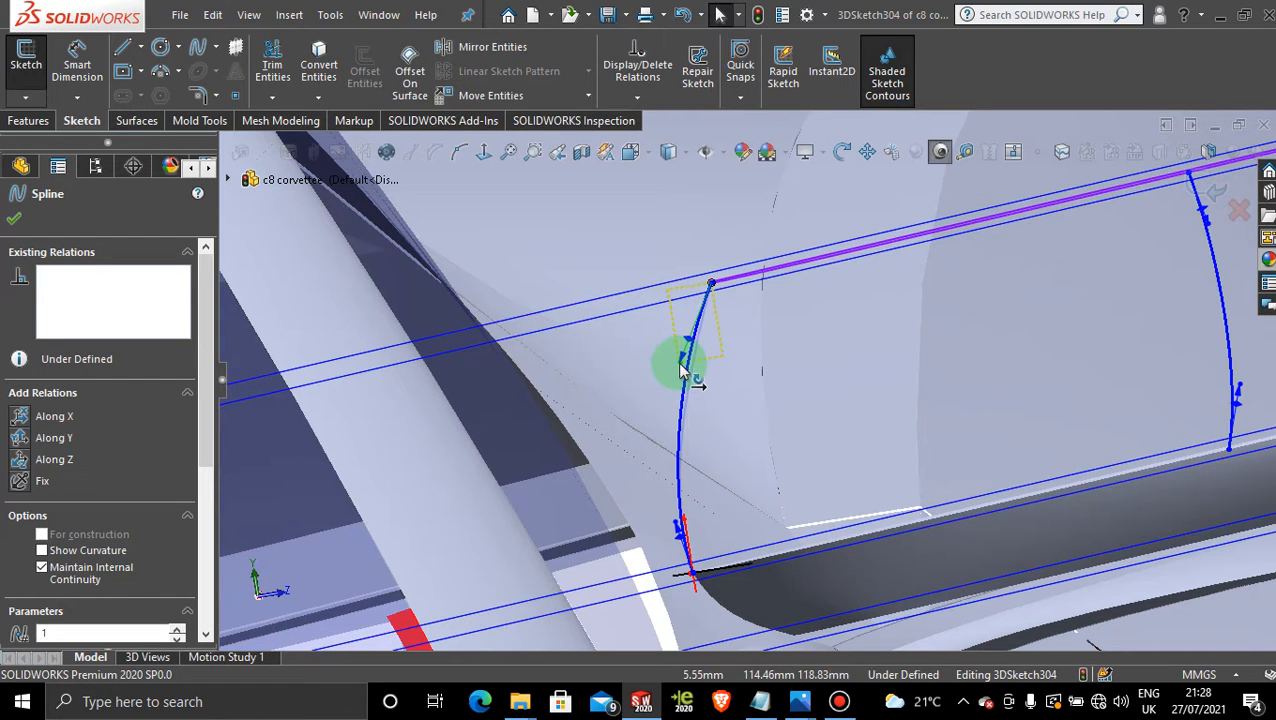
left_click_drag(680, 364, 677, 362)
Examine both connecting splines between the upper profile and the mirror shell from several angles around the car
scroll(891, 402, "up", 10)
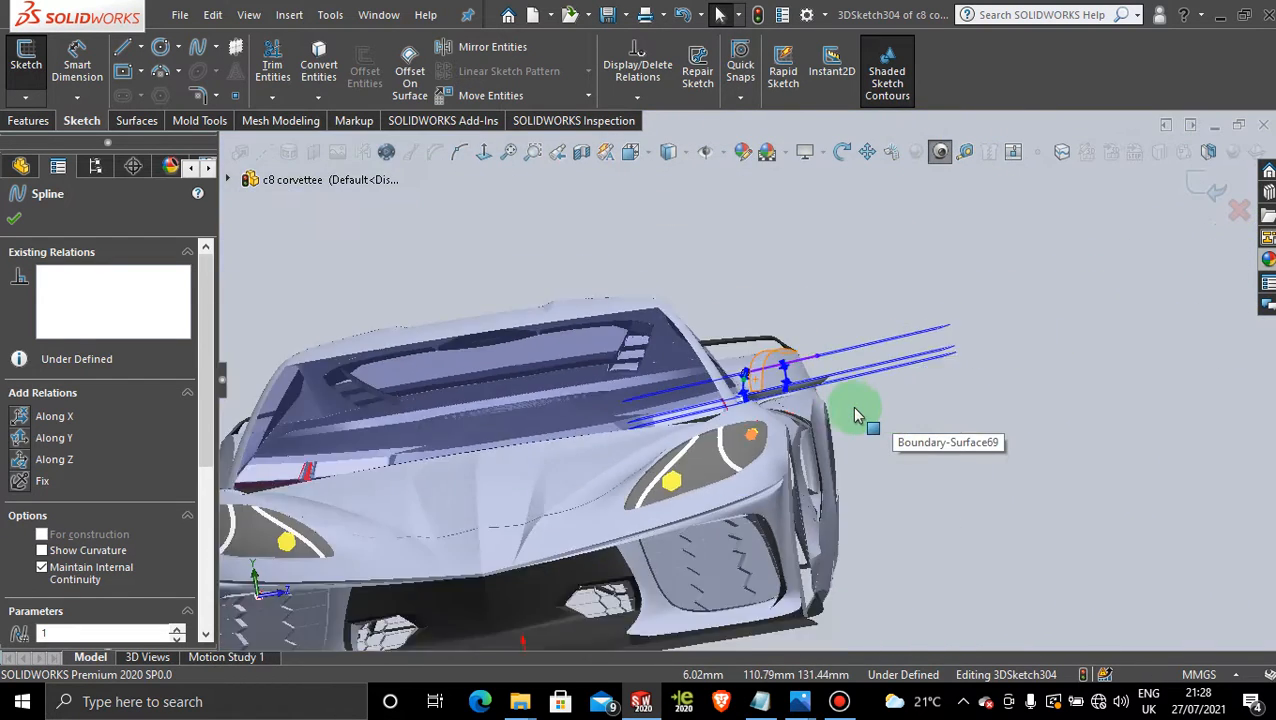
middle_click_drag(855, 414, 315, 427)
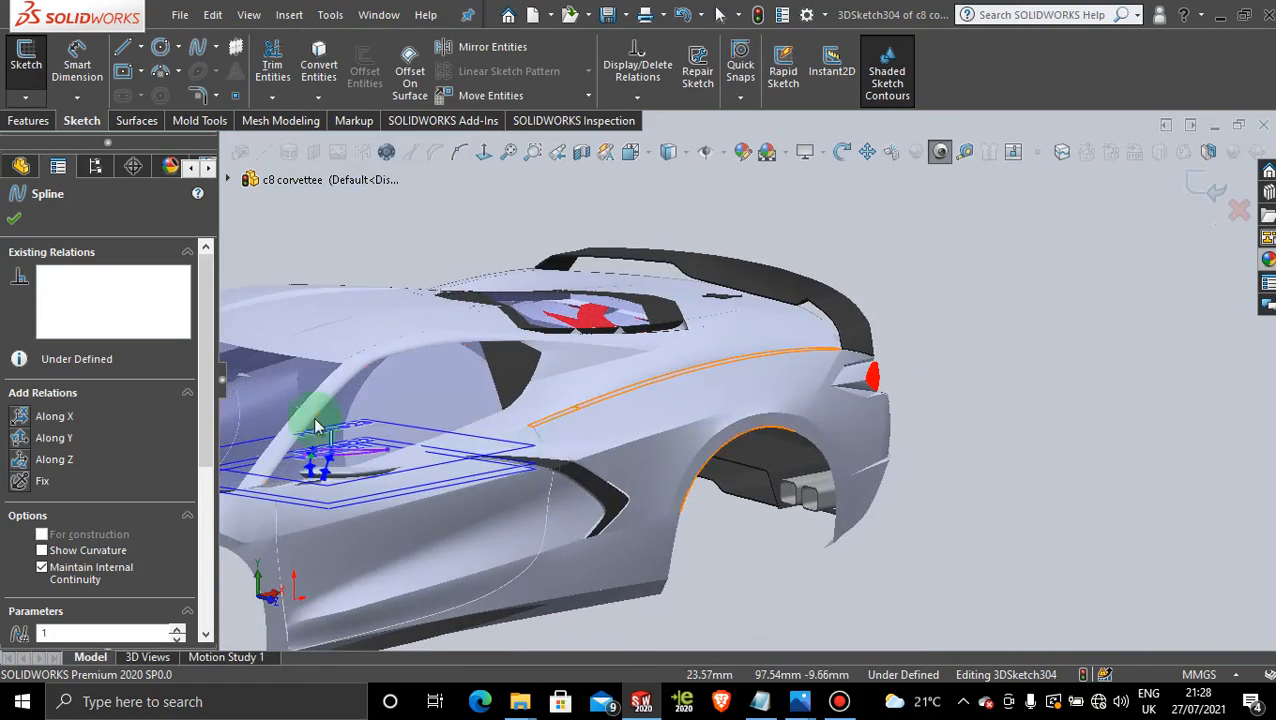
scroll(348, 455, "down", 8)
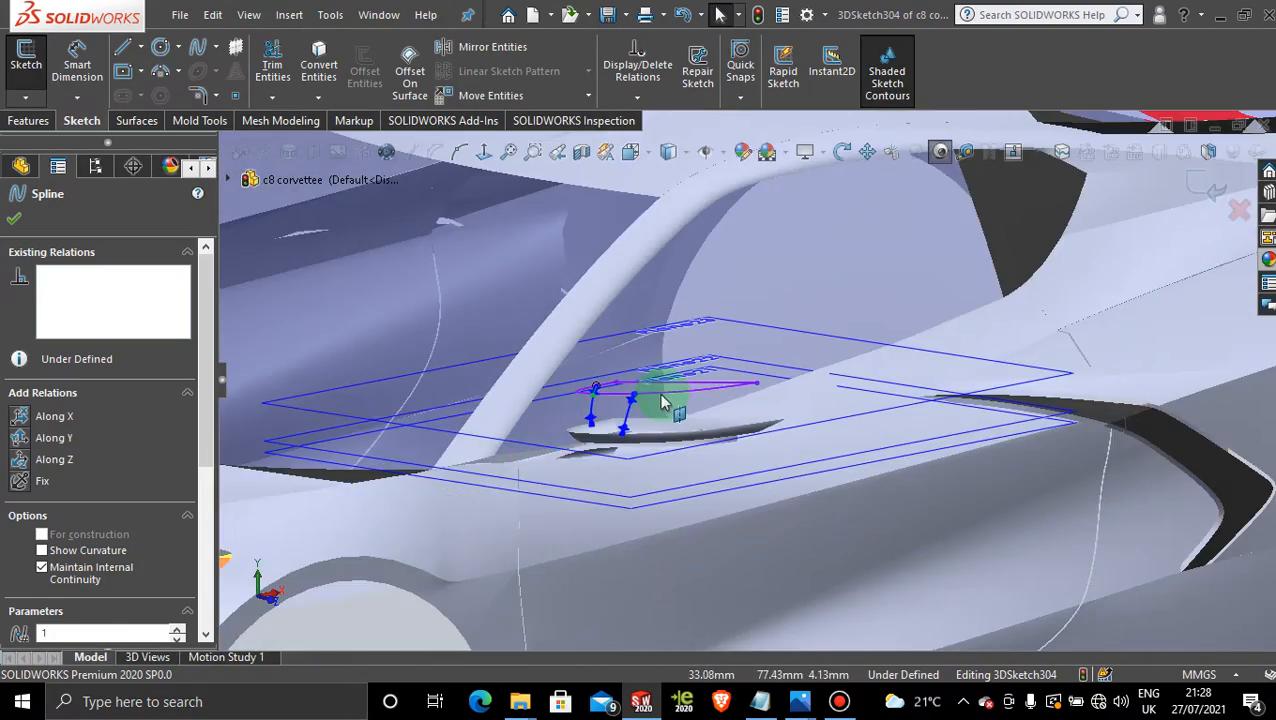
middle_click_drag(661, 402, 621, 393)
scroll(628, 400, "up", 5)
scroll(390, 392, "down", 4)
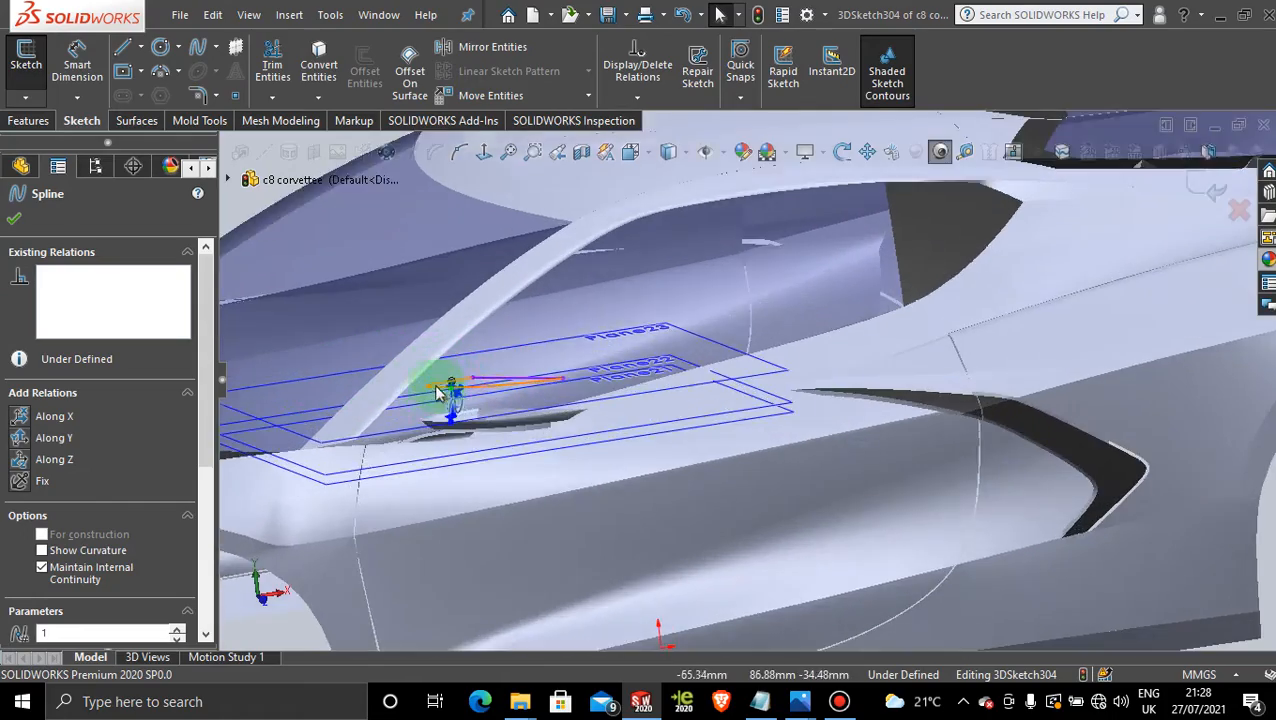
scroll(436, 388, "down", 7)
middle_click_drag(608, 436, 593, 431)
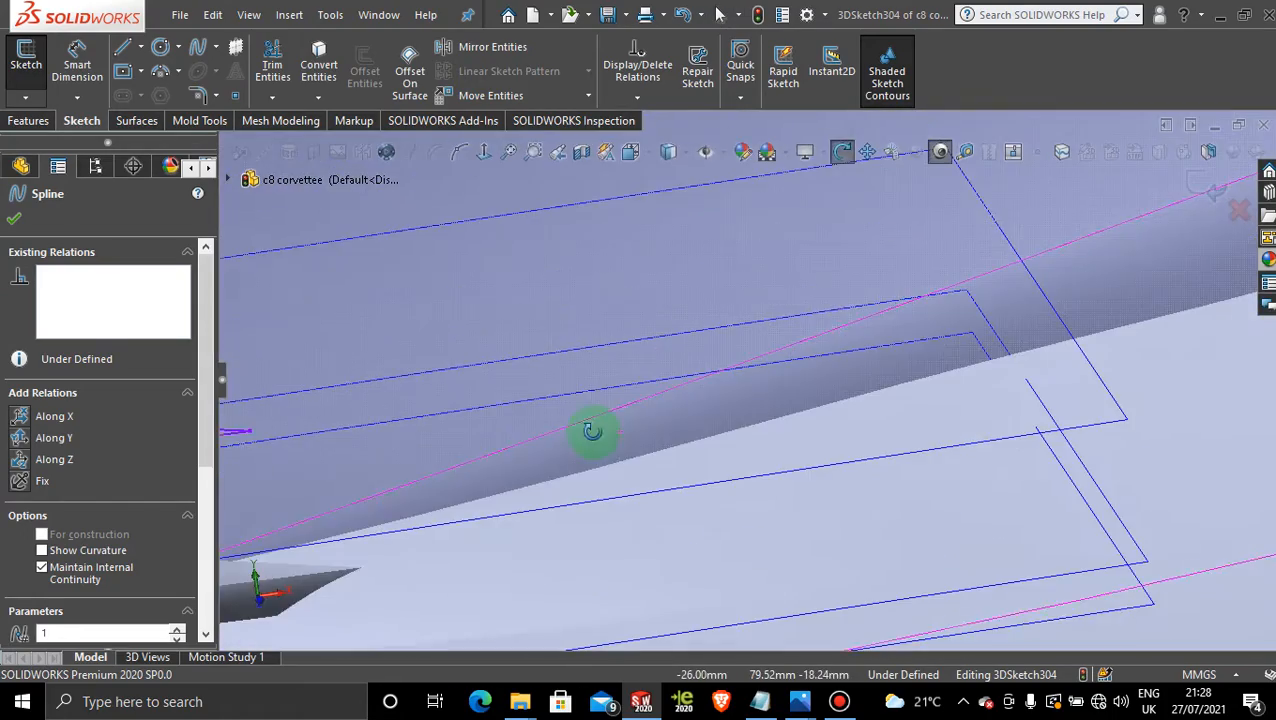
scroll(601, 439, "up", 9)
scroll(545, 418, "down", 4)
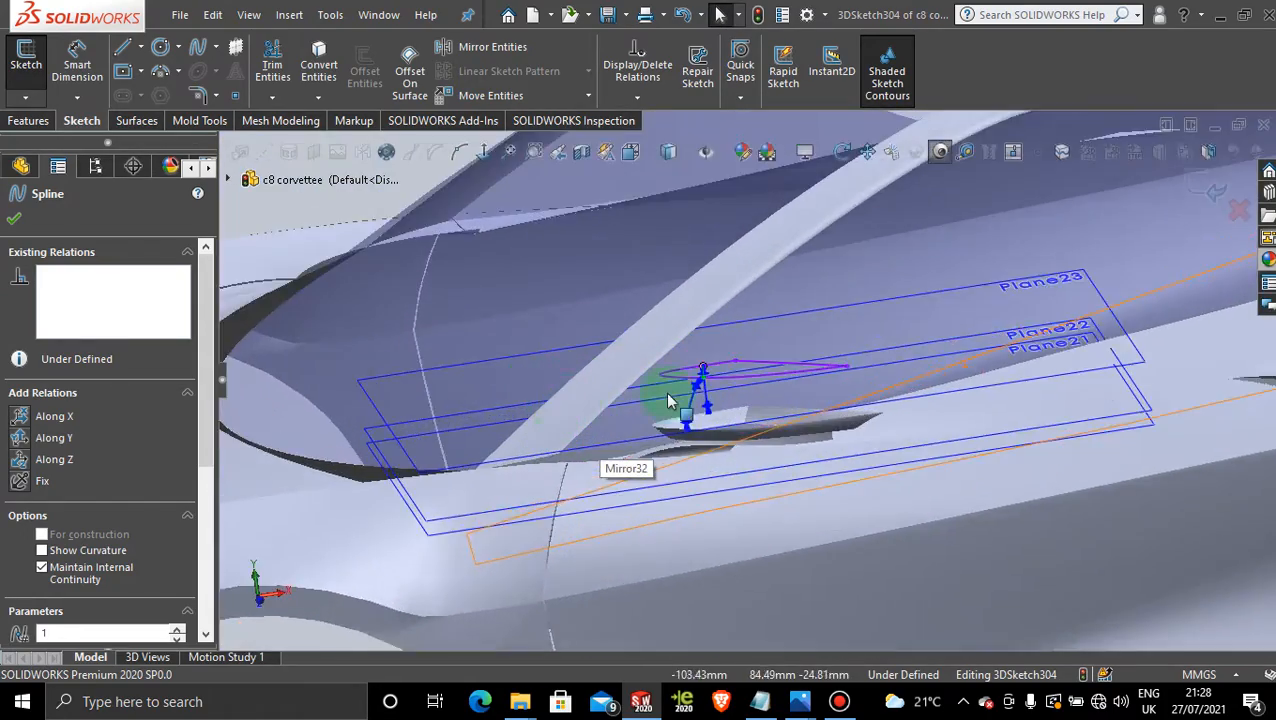
mouse_move(668, 400)
middle_mouse_down()
mouse_move(1082, 456)
mouse_move(869, 421)
mouse_move(883, 444)
middle_mouse_up()
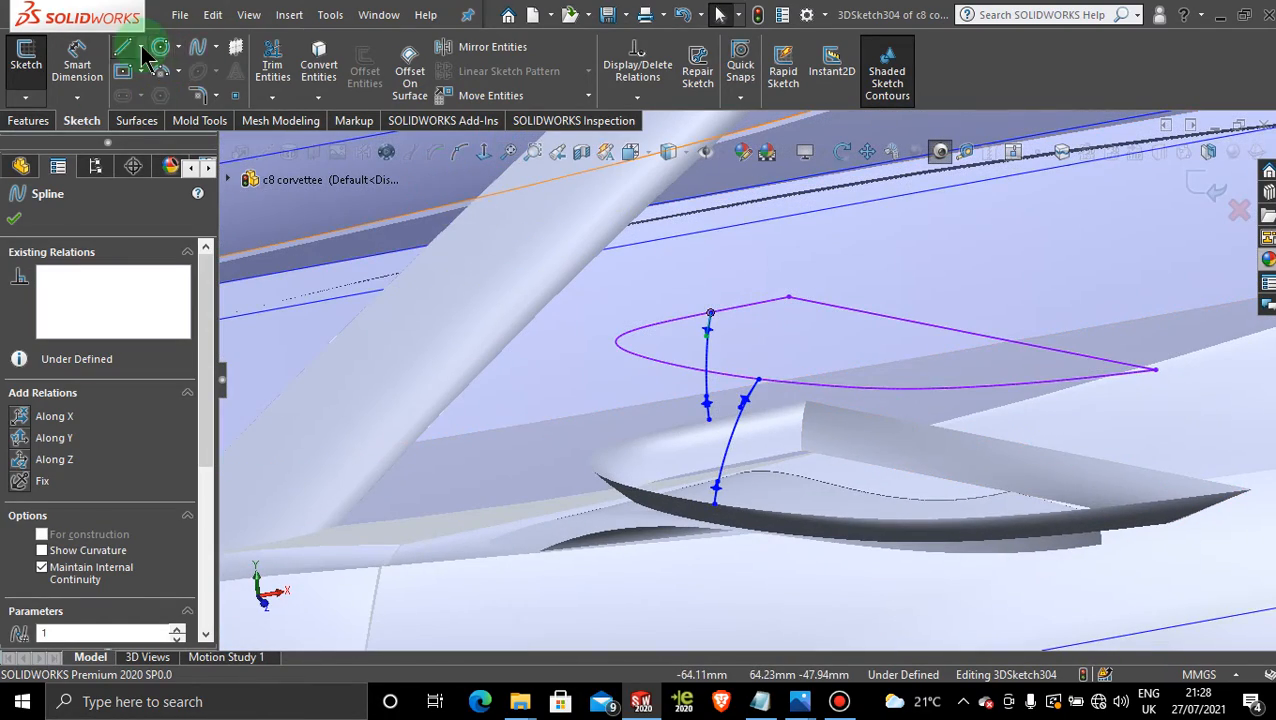
Draw a third two-point spline from the upper profile's straight edge down to the mirror shell's straight rim and close the 3D sketch
left_click(197, 46)
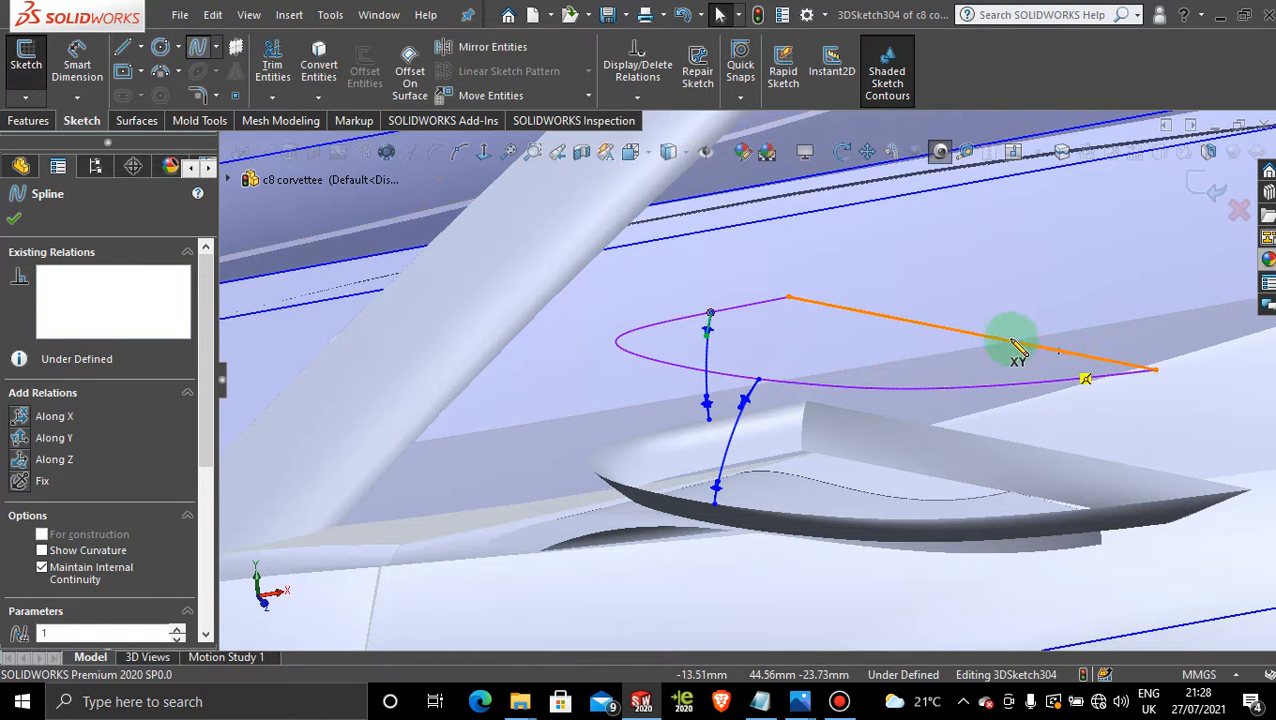
left_click(971, 333)
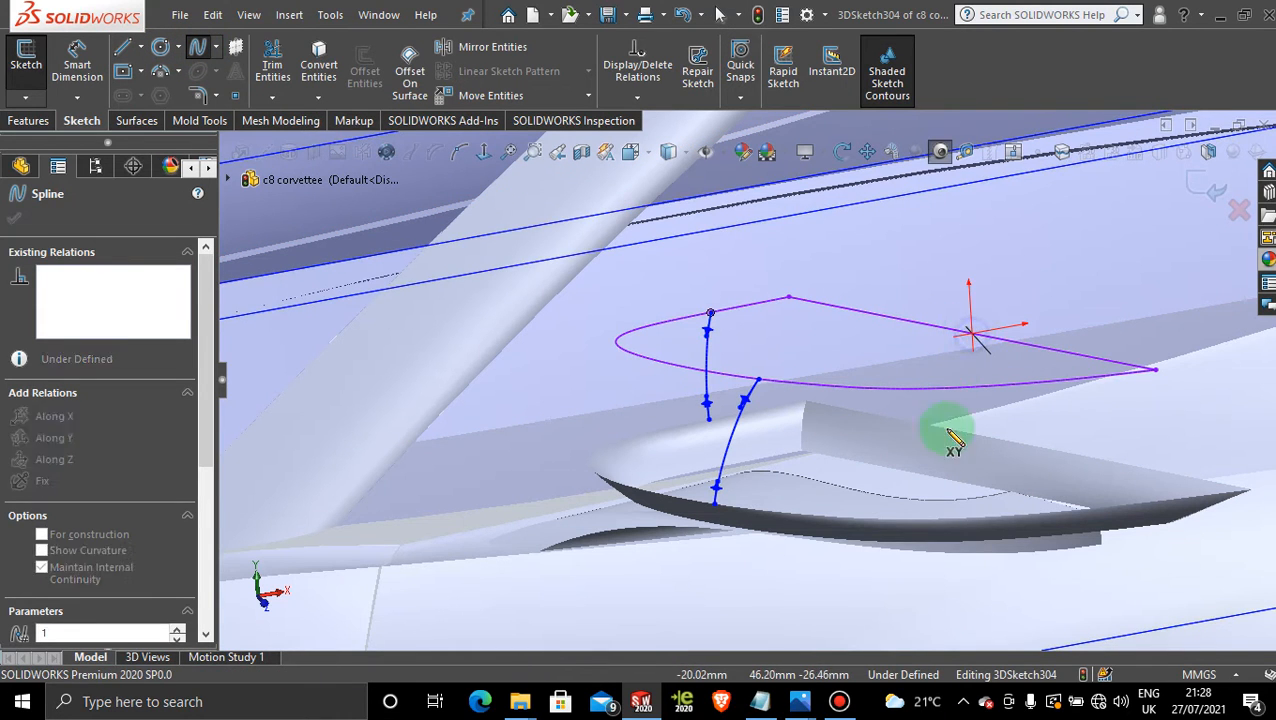
scroll(989, 435, "down", 4)
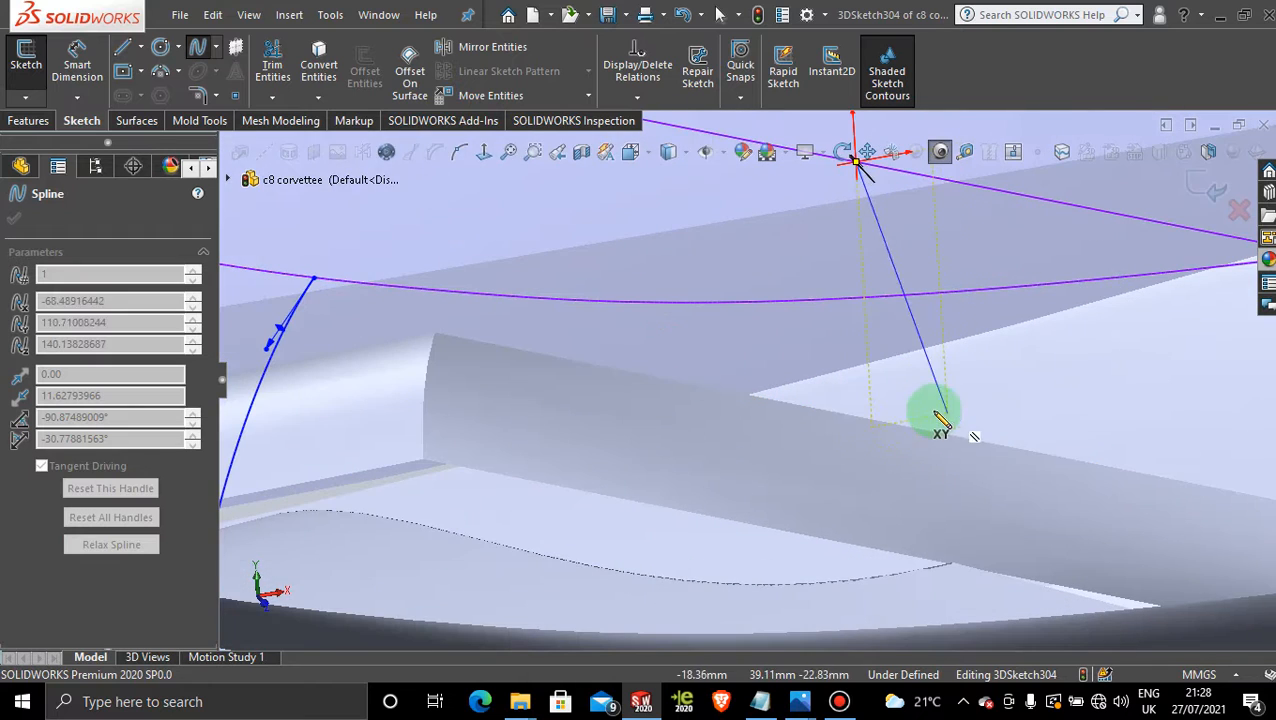
left_click(826, 410)
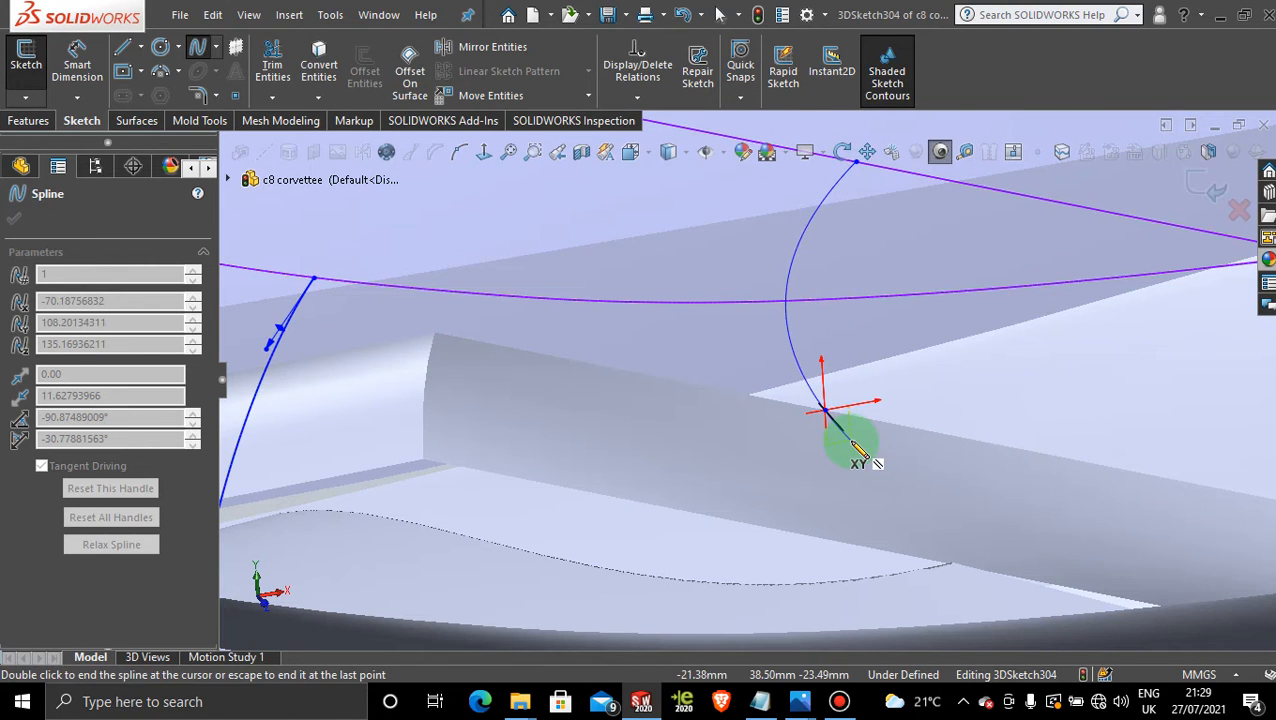
key("Escape")
scroll(852, 442, "up", 4)
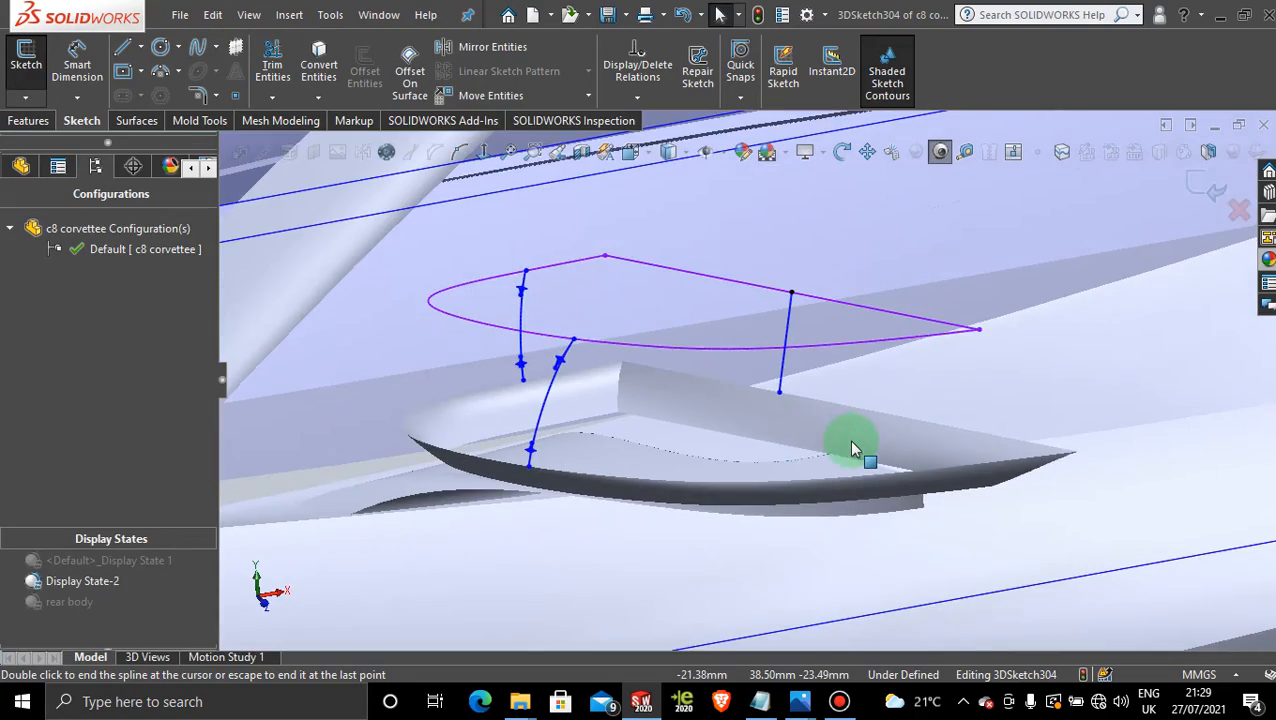
mouse_move(852, 450)
middle_mouse_down()
mouse_move(683, 398)
mouse_move(708, 410)
mouse_move(684, 379)
mouse_move(754, 430)
middle_mouse_up()
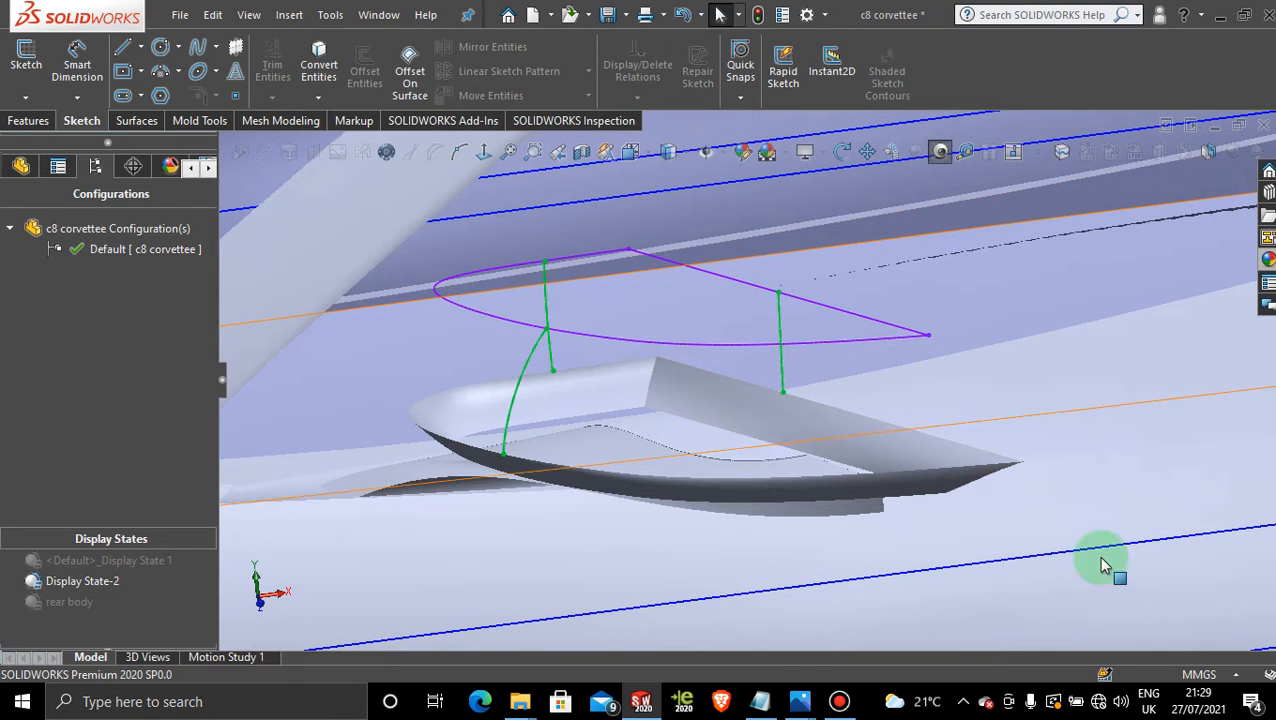
left_click(1088, 602)
scroll(1109, 602, "up", 5)
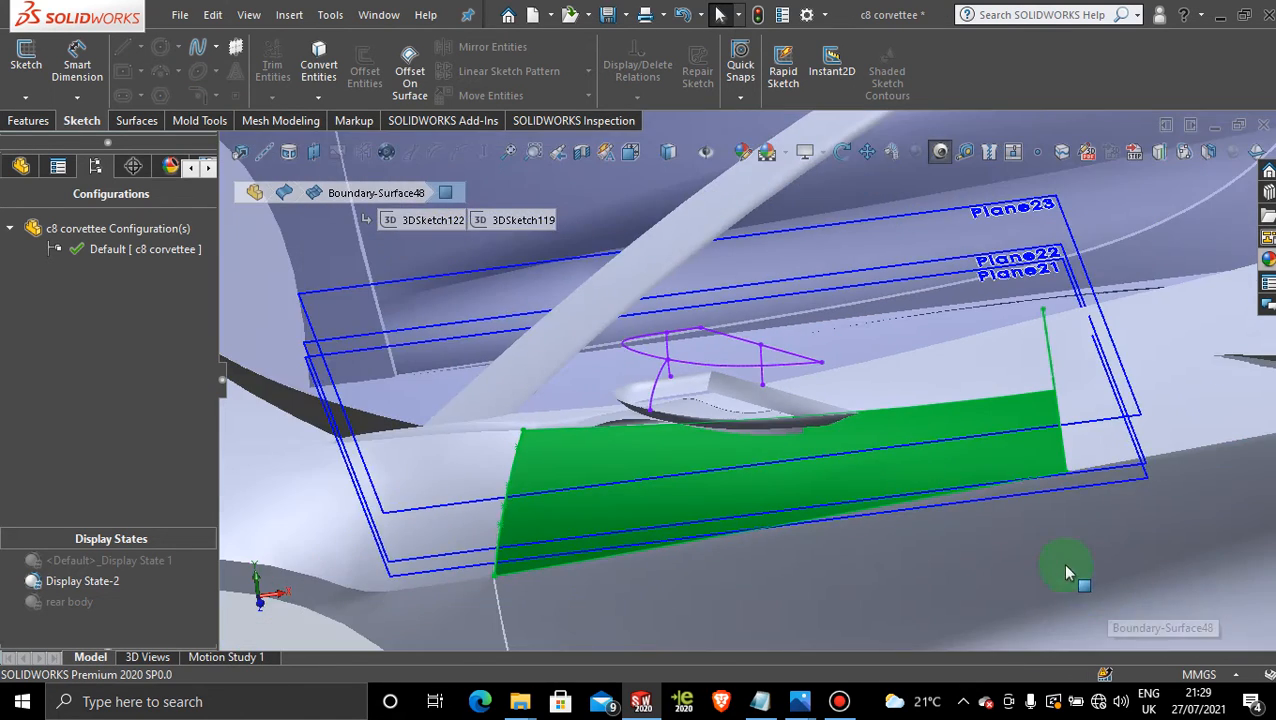
left_click(291, 639)
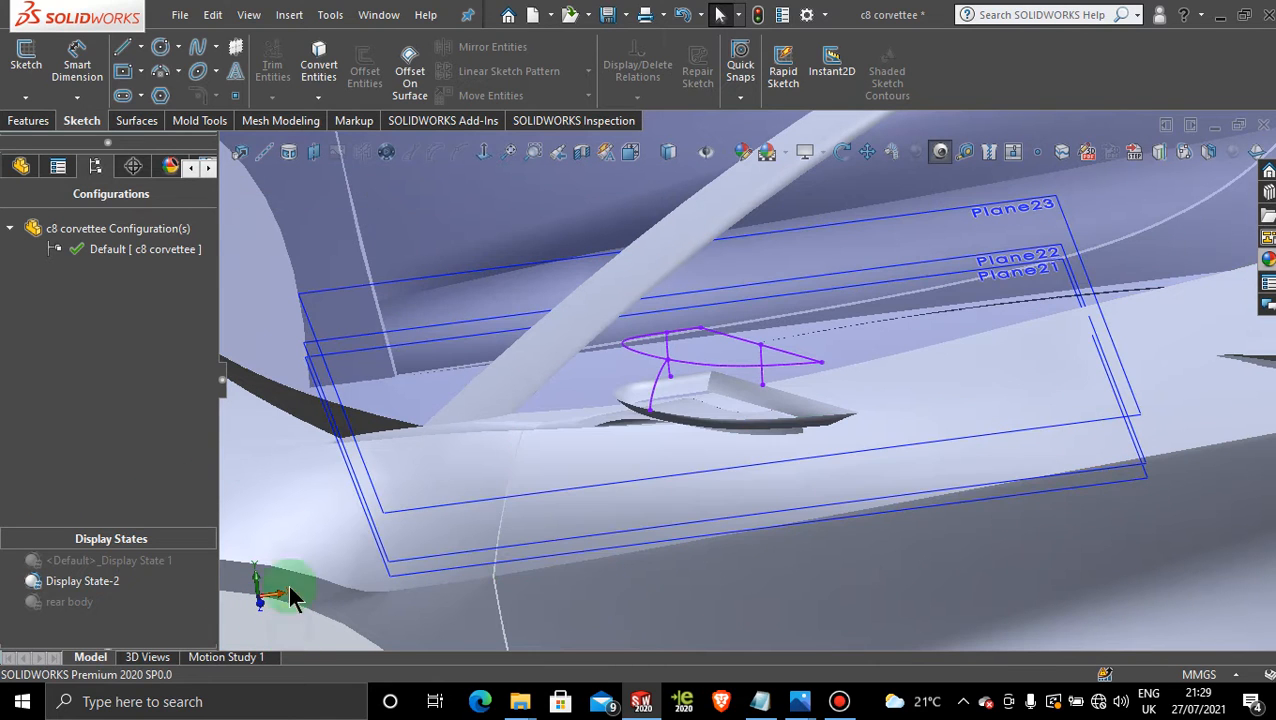
Set up a Boundary Surface using the mirror shell's closed rim and the upper profile as Direction 1 curves
left_click(127, 121)
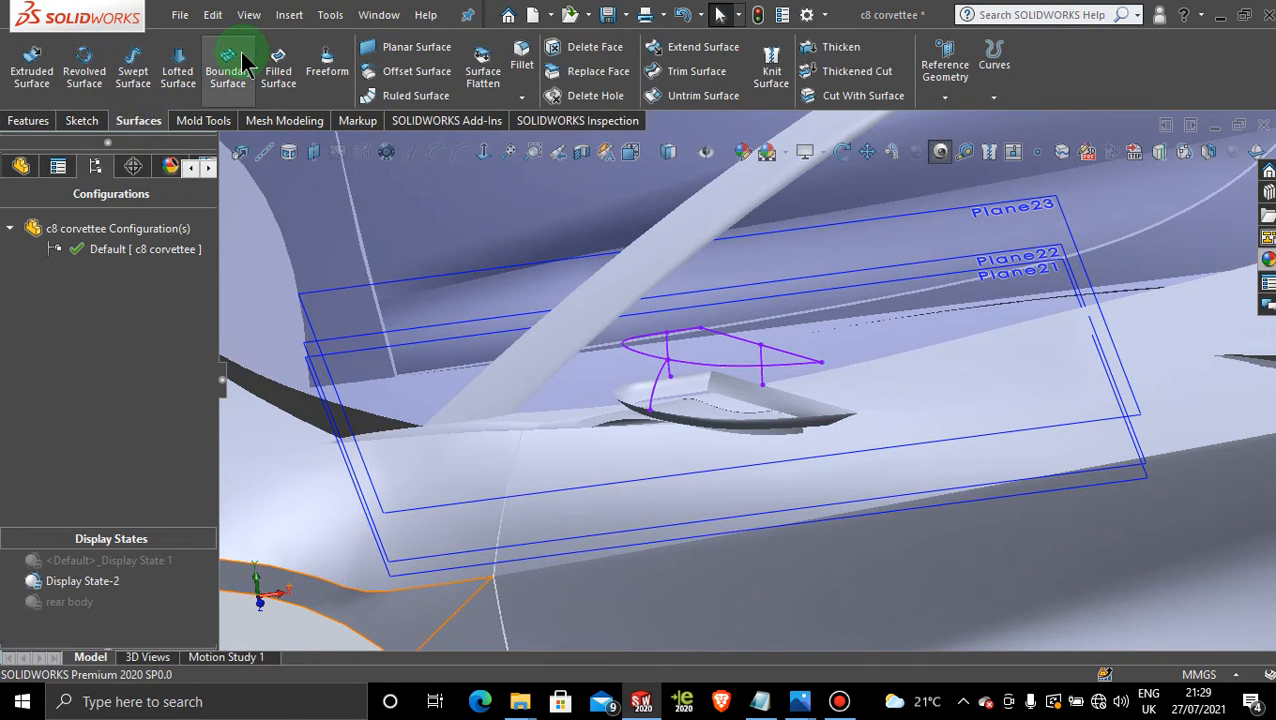
scroll(808, 380, "down", 5)
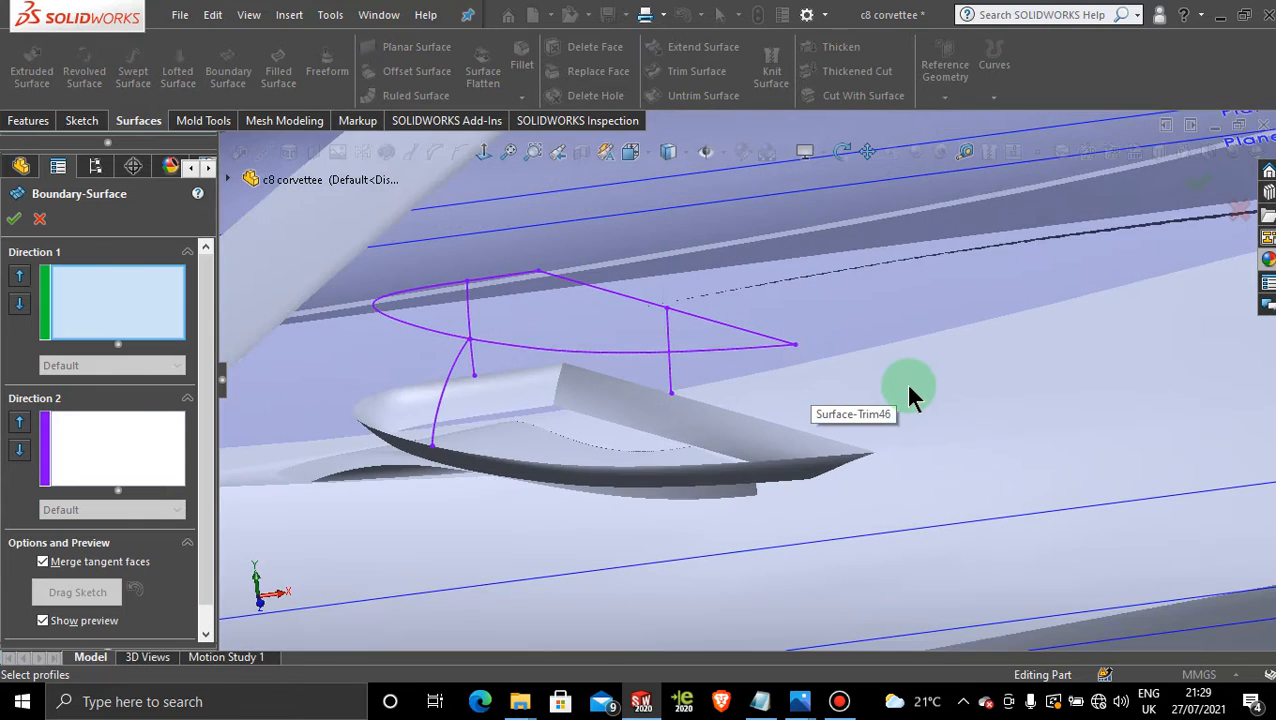
right_click(909, 387)
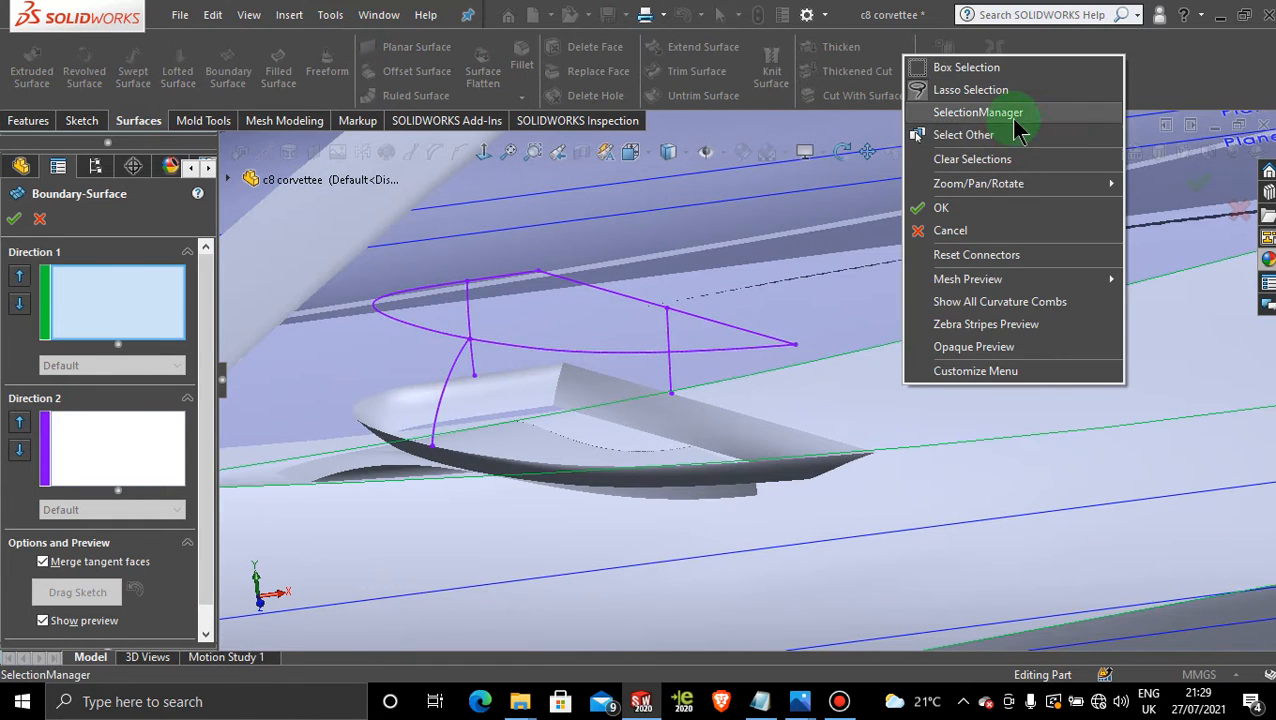
left_click(1011, 108)
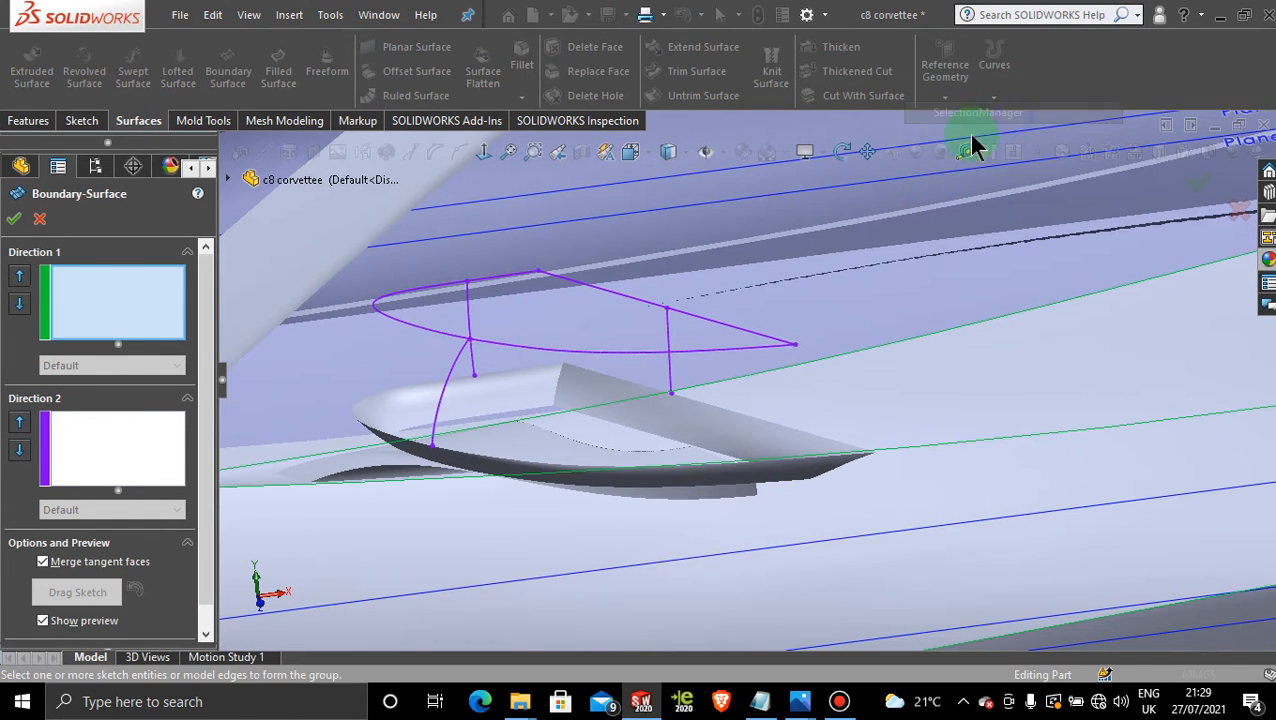
left_click(520, 370)
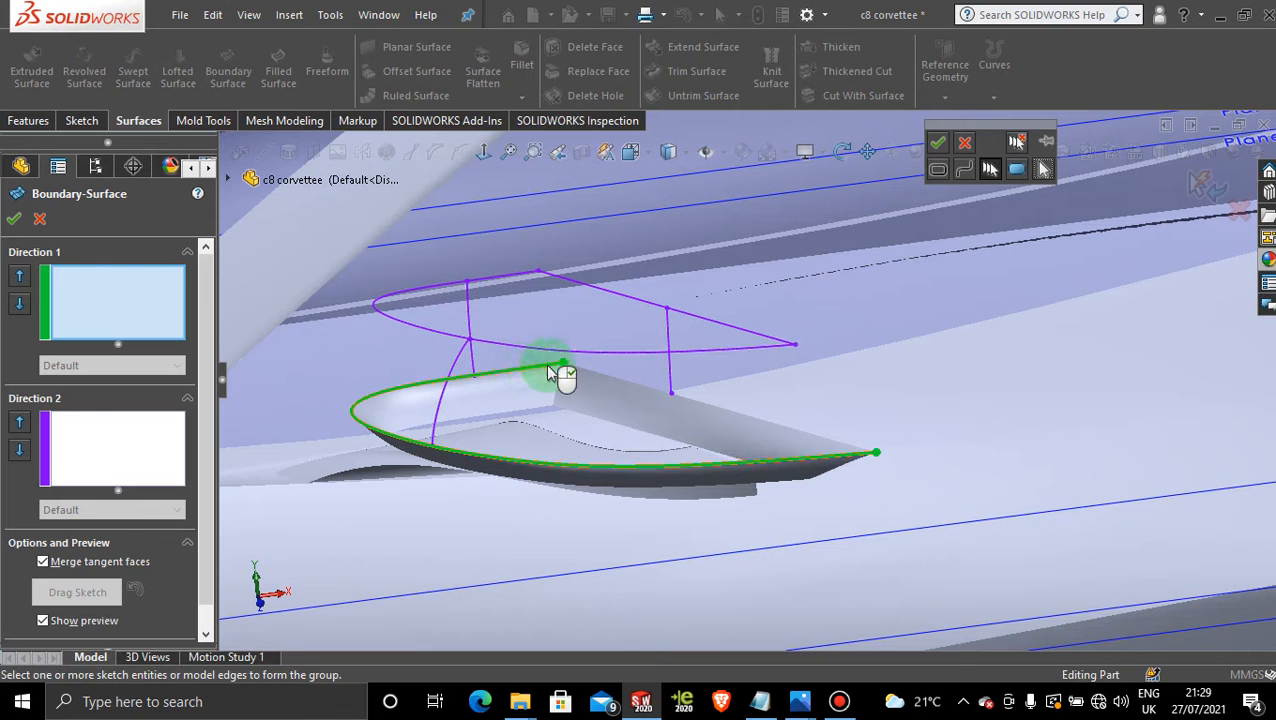
left_click(599, 377)
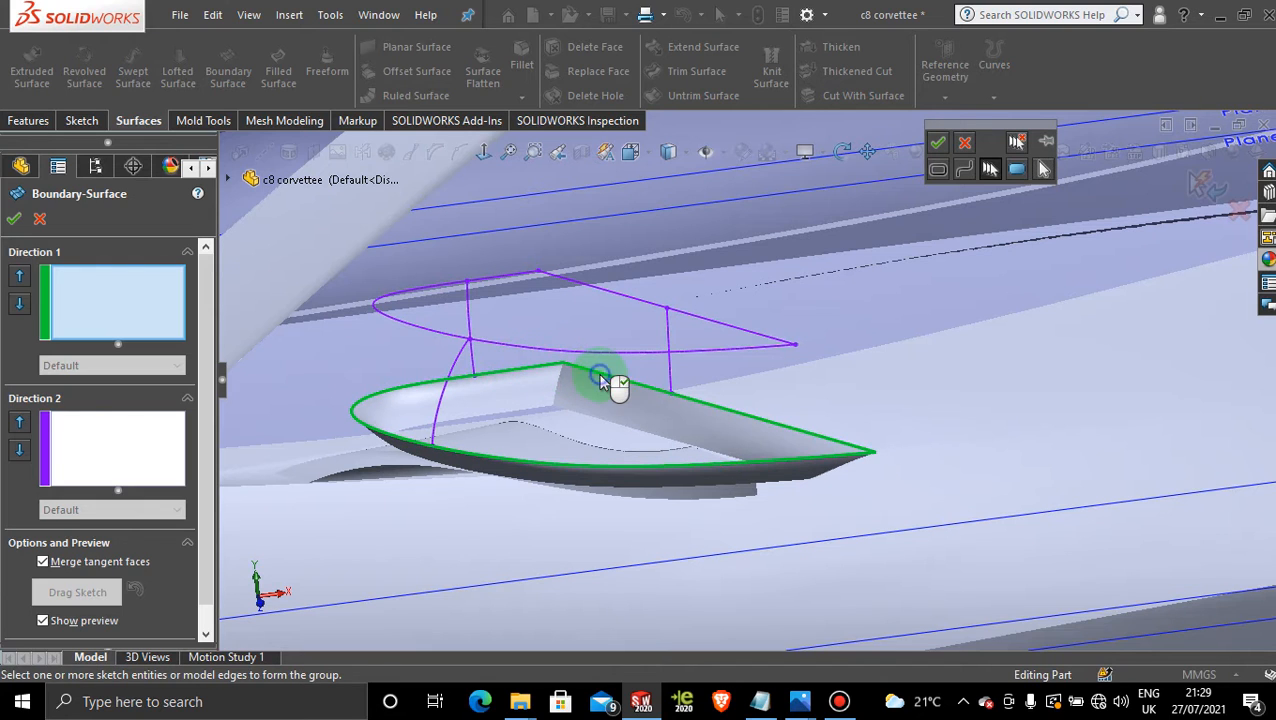
left_click(937, 143)
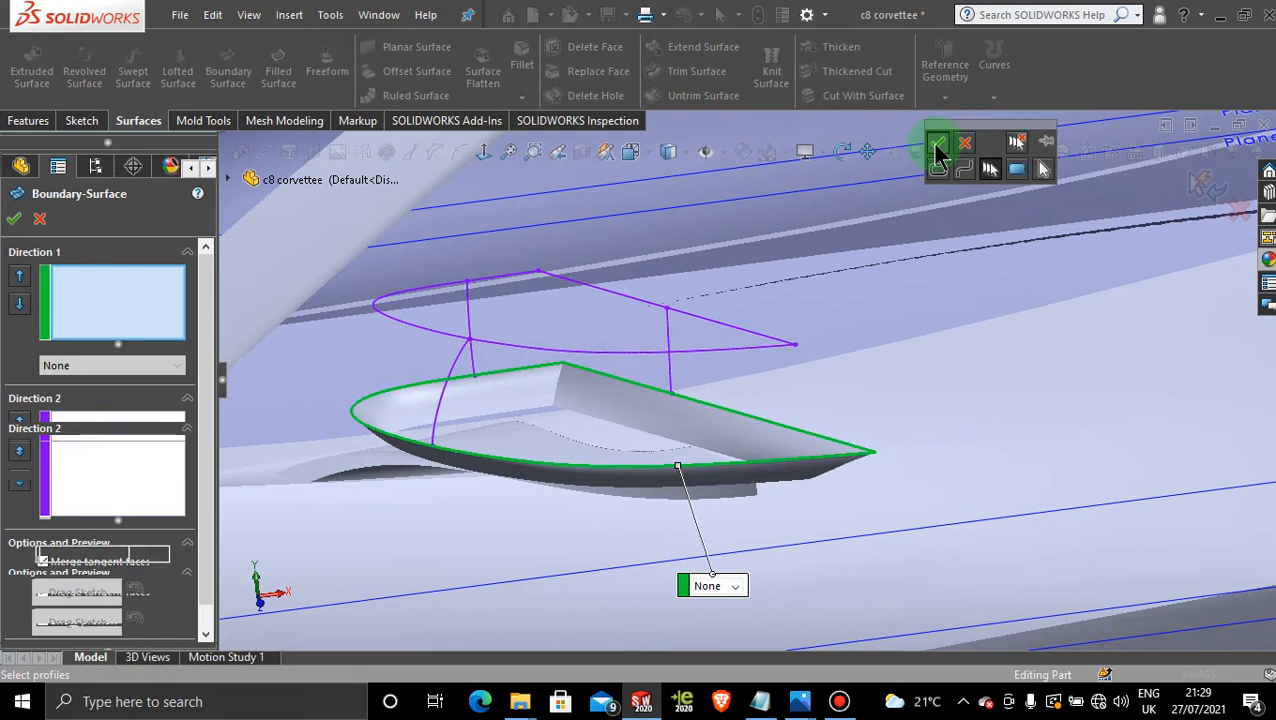
left_click(496, 281)
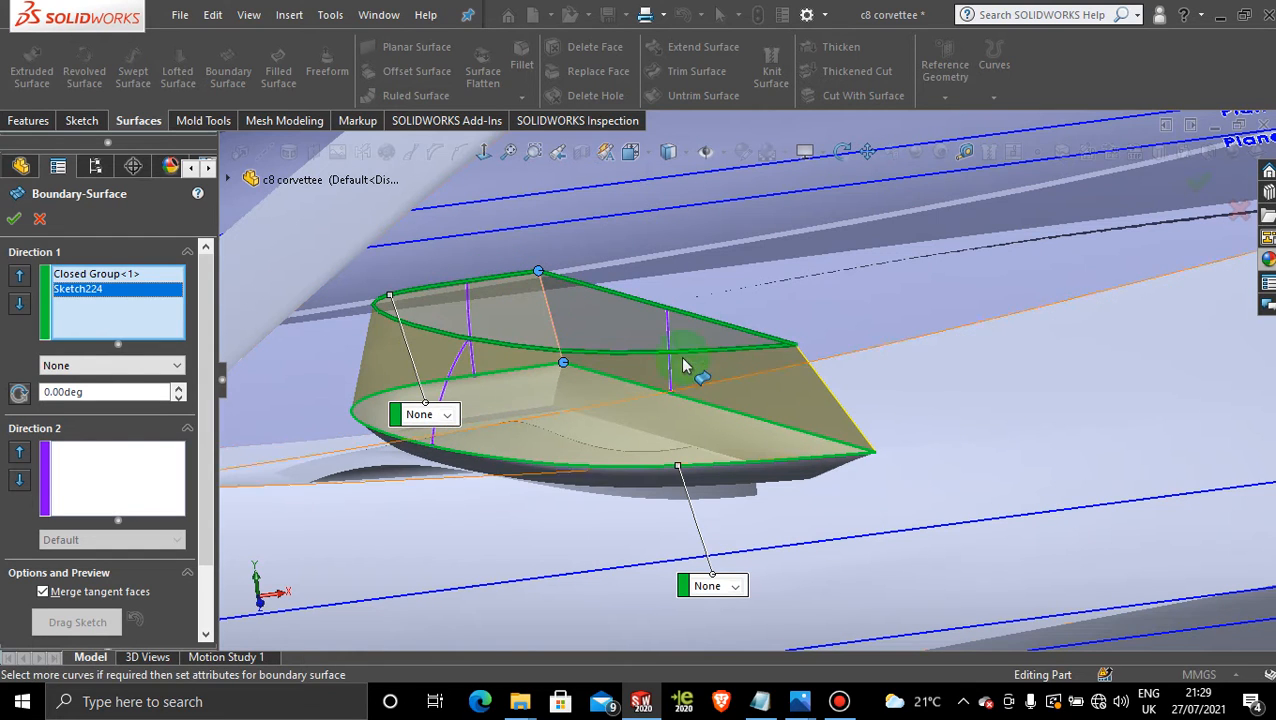
Try to group the three connecting splines as a single Direction 2 selection for the boundary surface
left_click(124, 459)
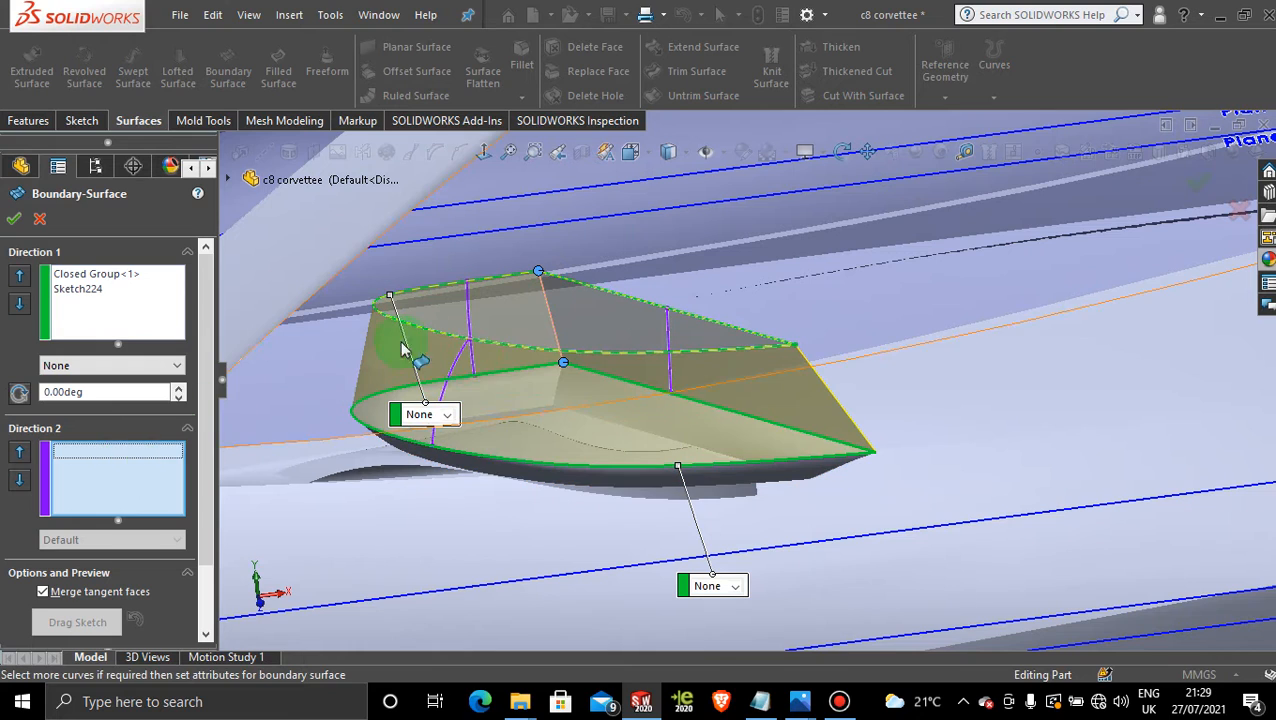
left_click(453, 371)
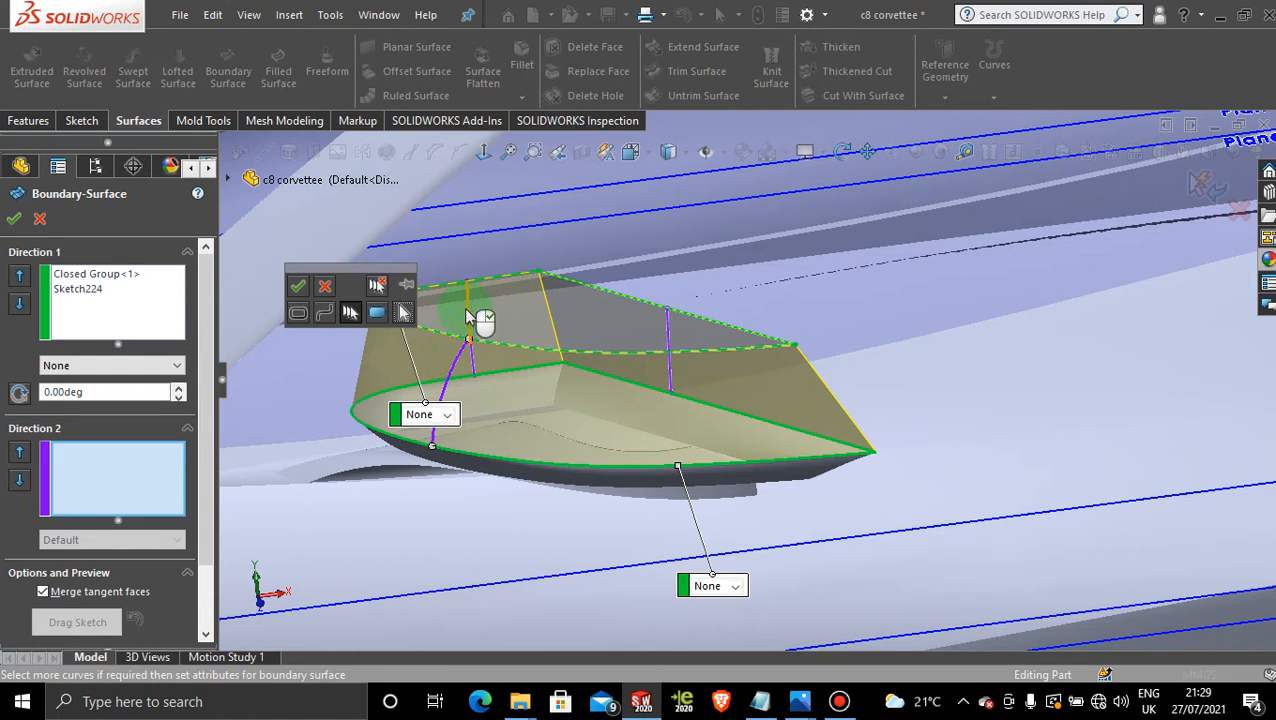
left_click(472, 316)
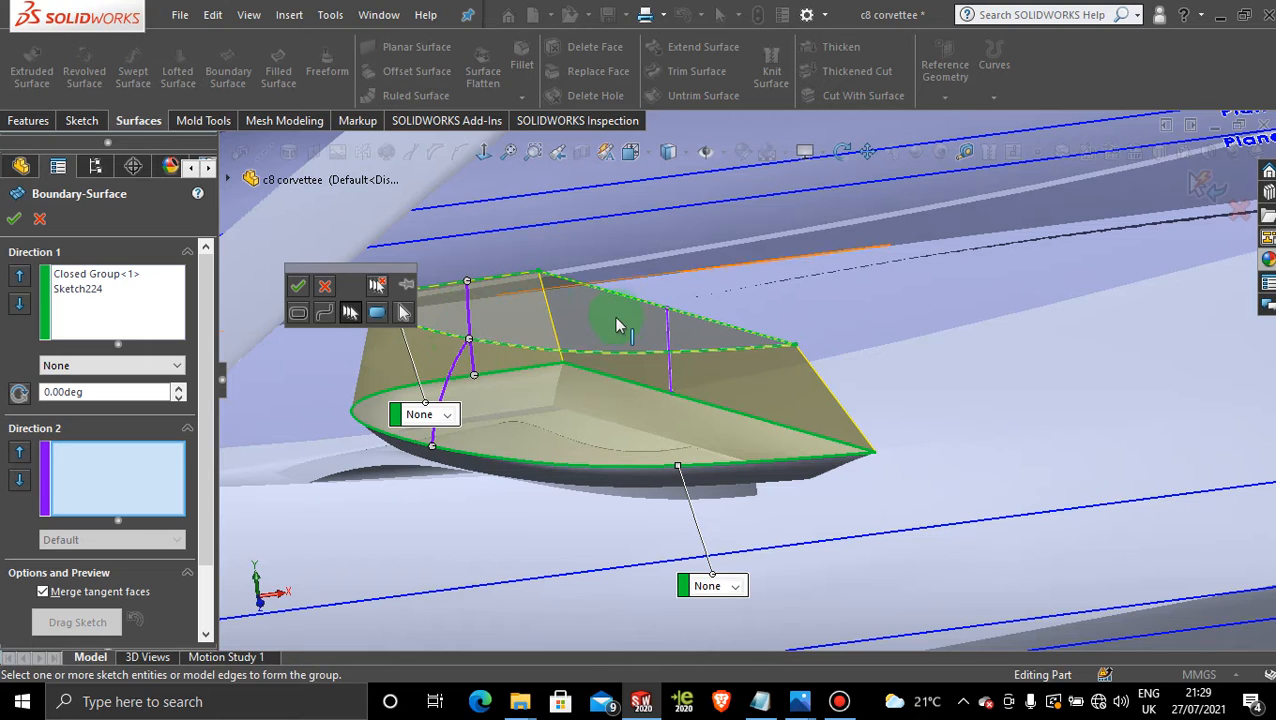
left_click(667, 335)
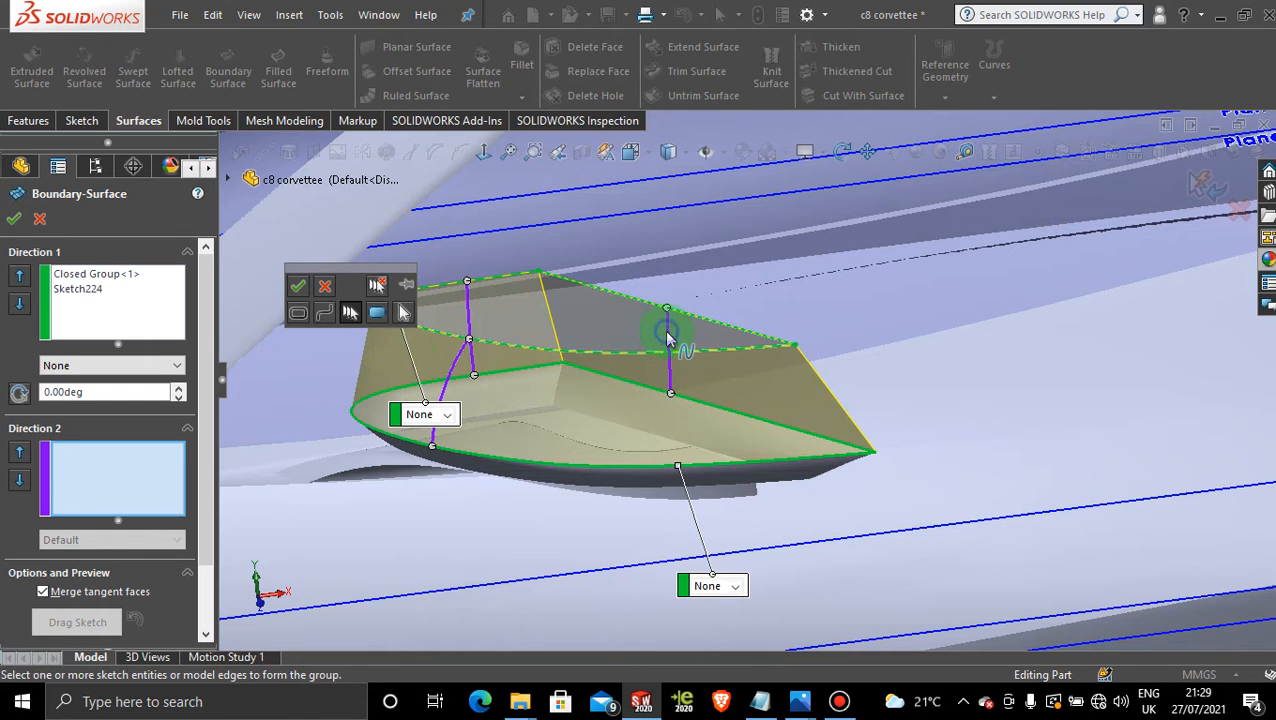
left_click(303, 287)
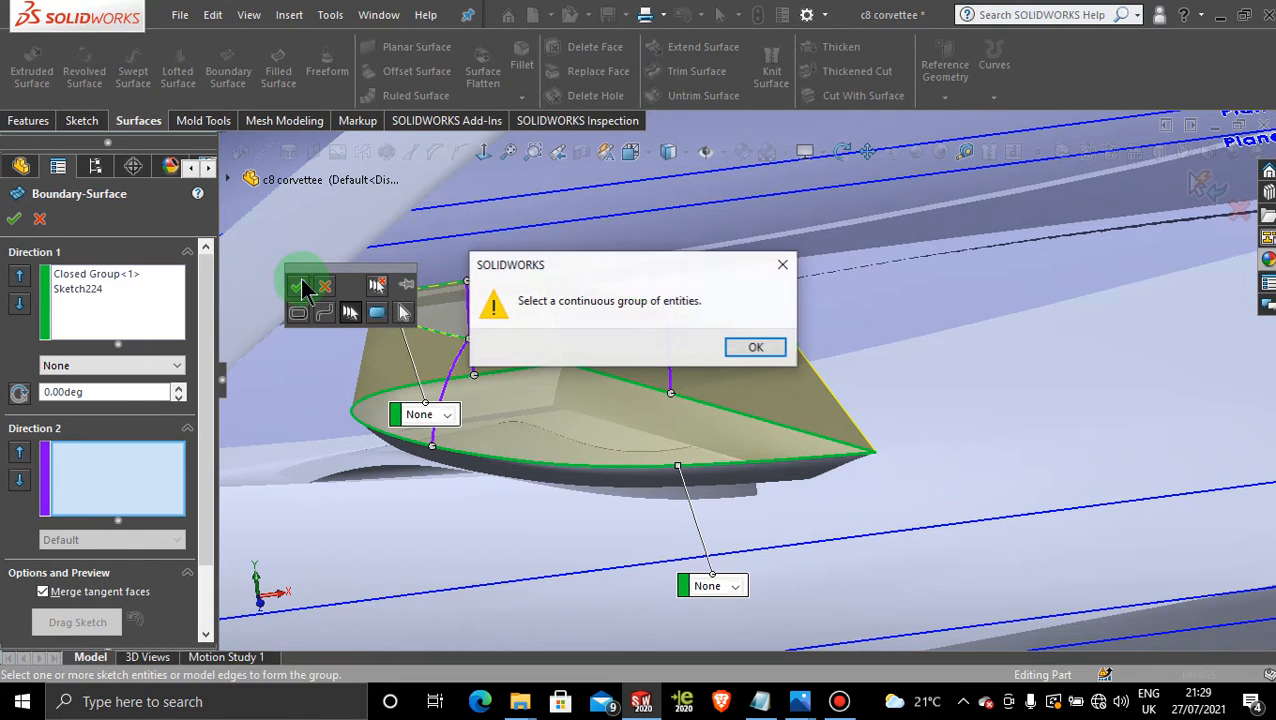
left_click(783, 267)
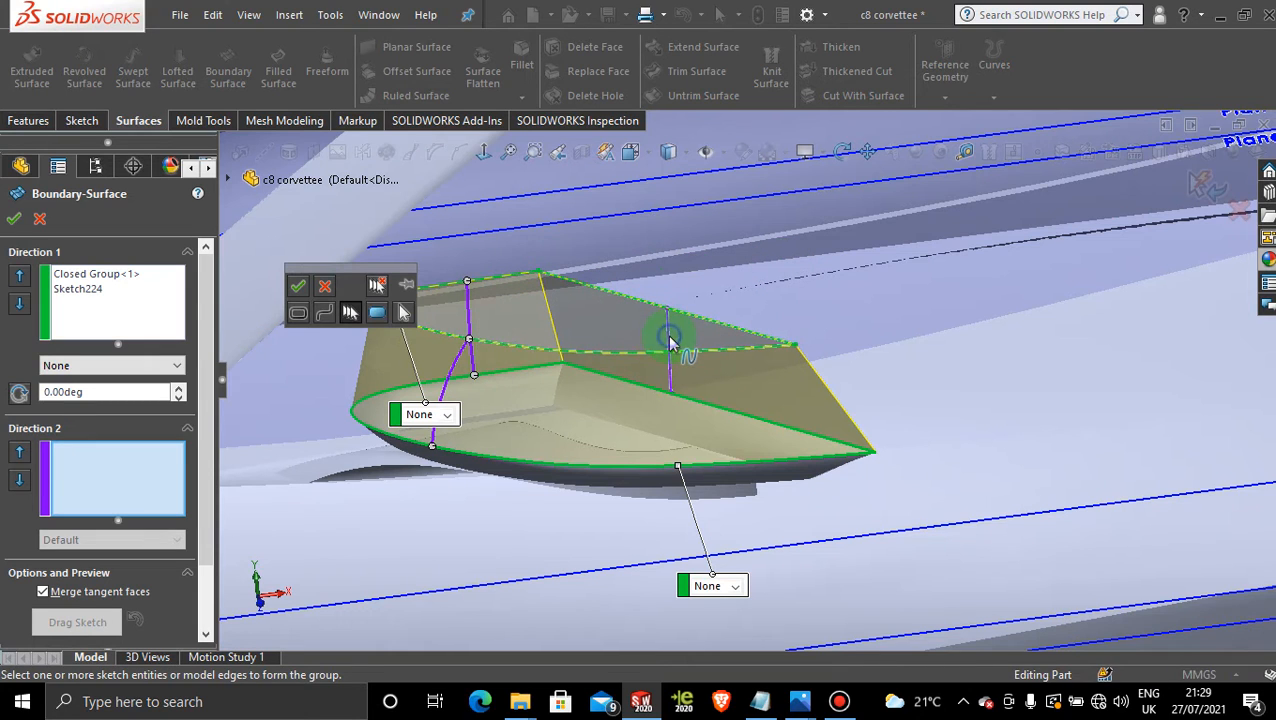
left_click(300, 287)
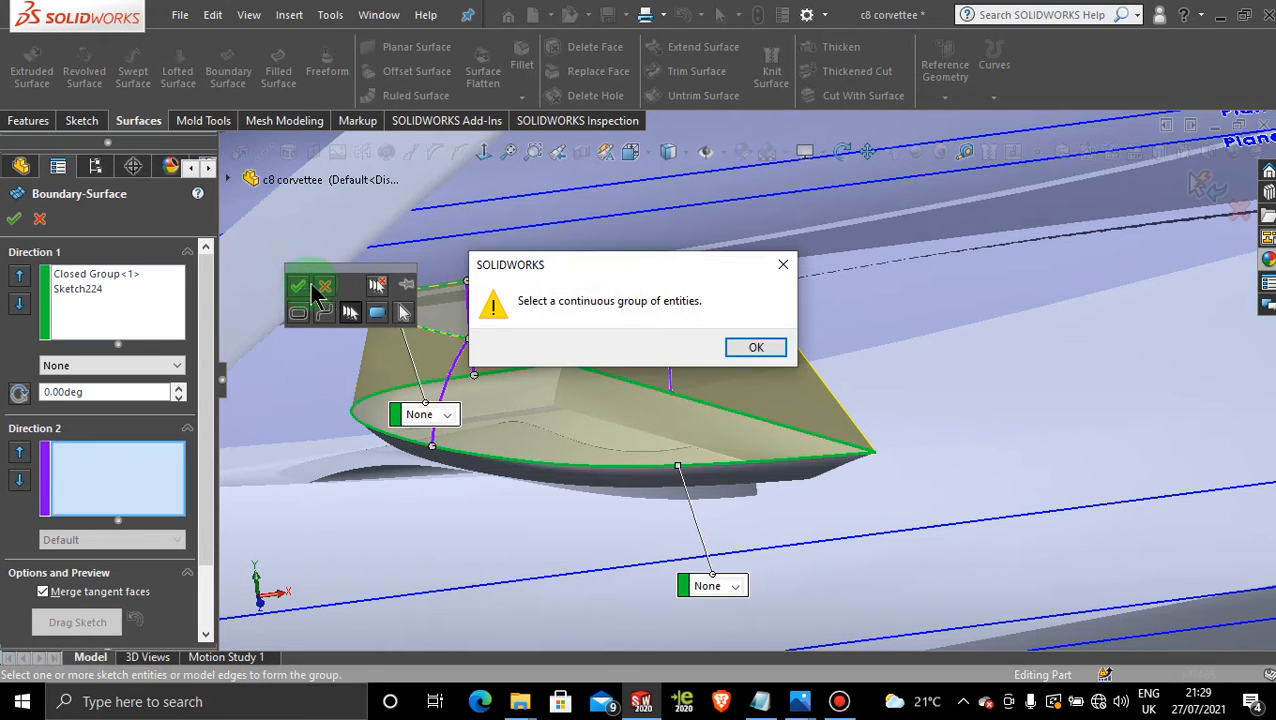
left_click(784, 267)
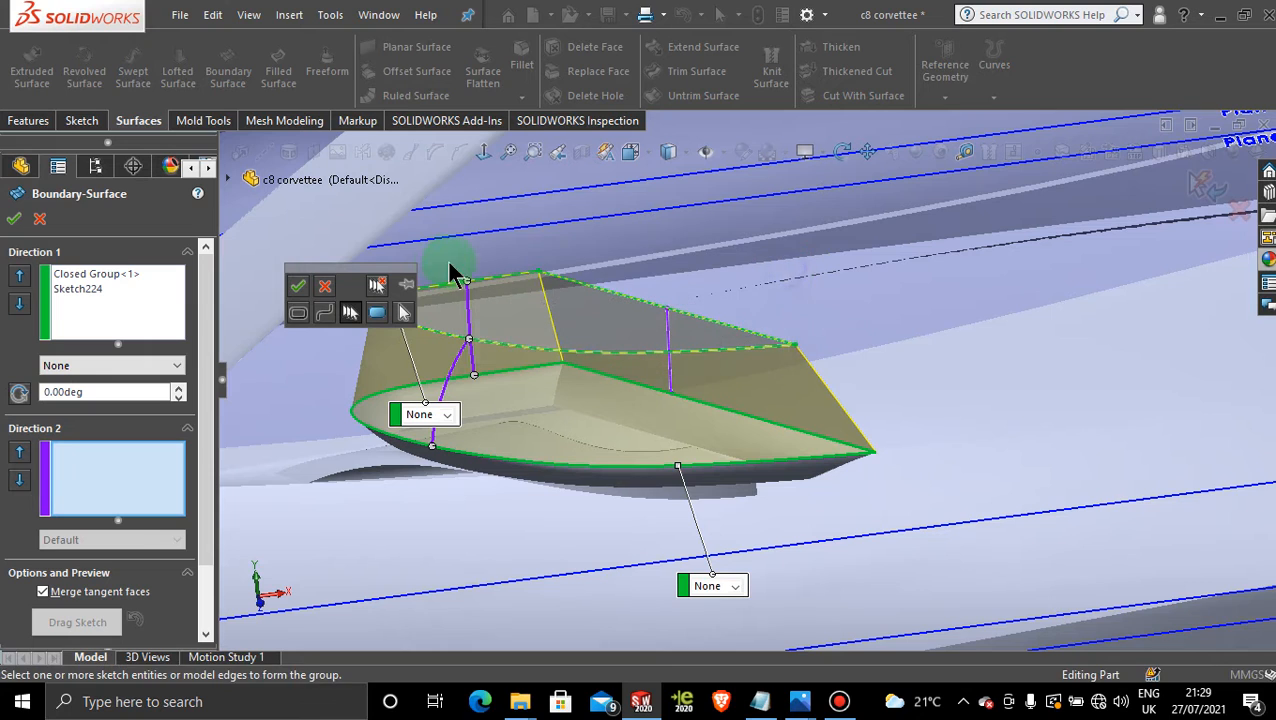
left_click(326, 285)
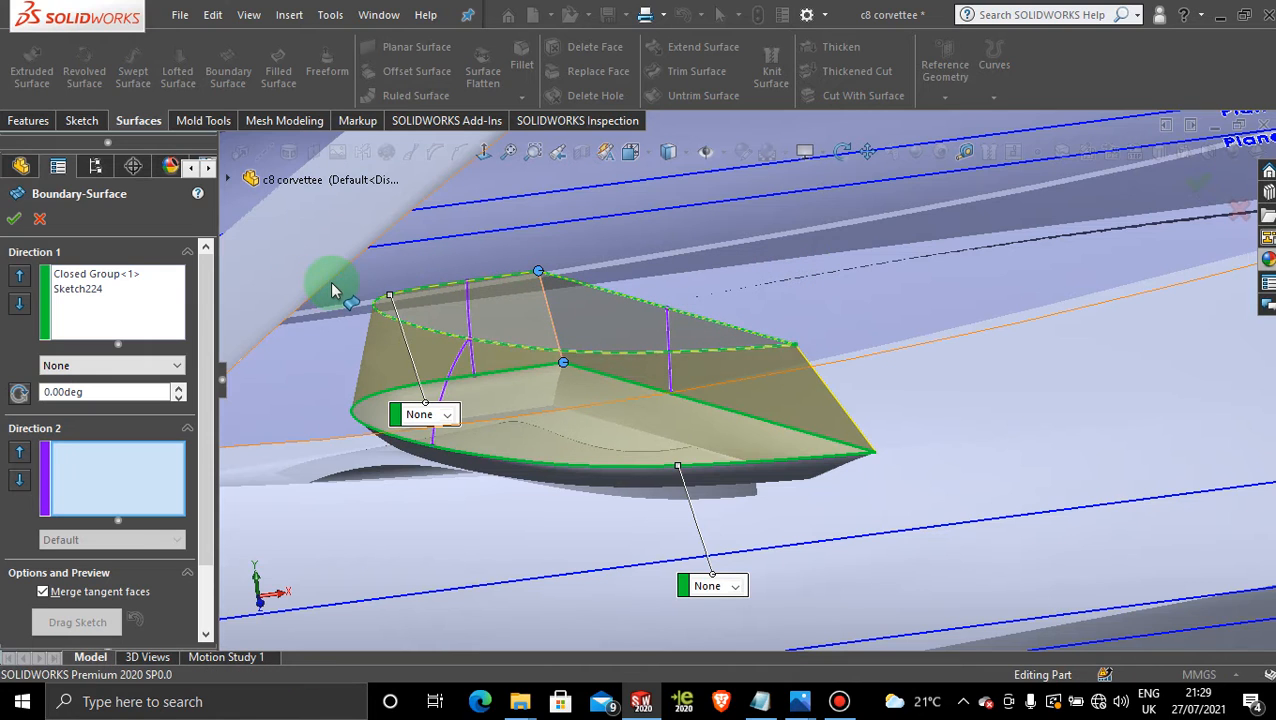
Create the boundary surface from the two Direction 1 profiles alone and inspect its shape against the connecting splines
left_click(14, 220)
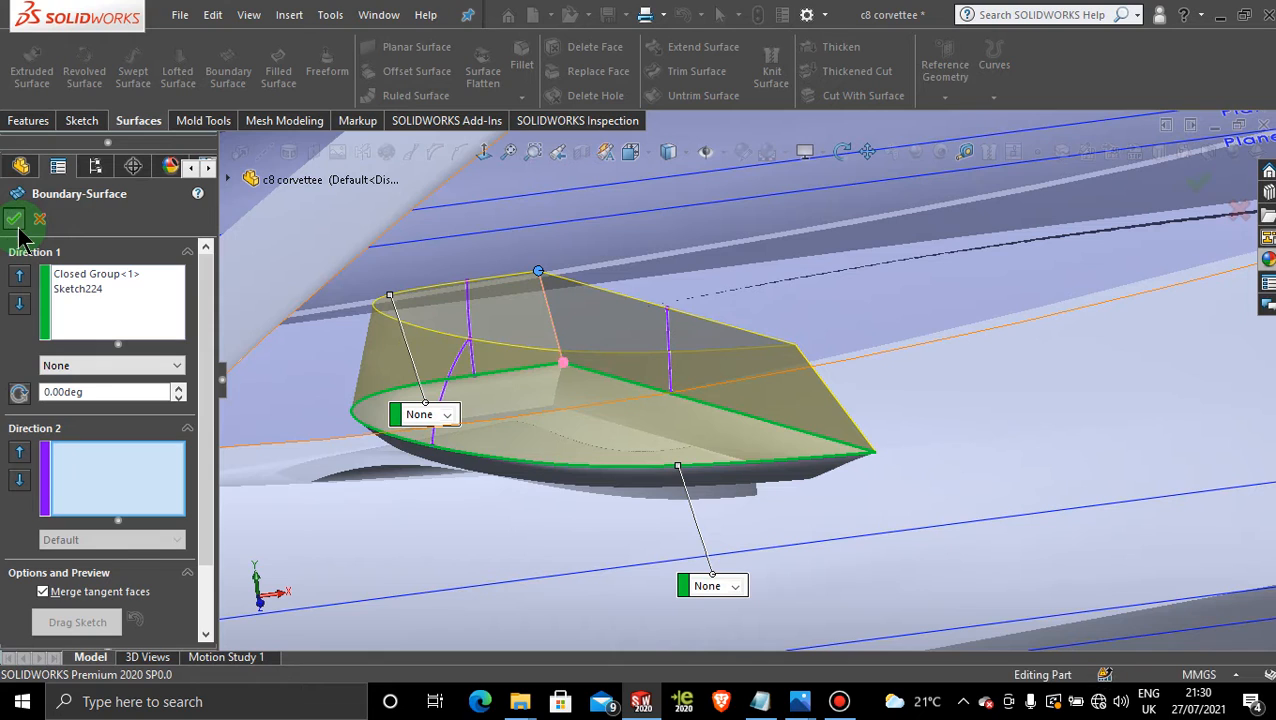
scroll(919, 470, "up", 9)
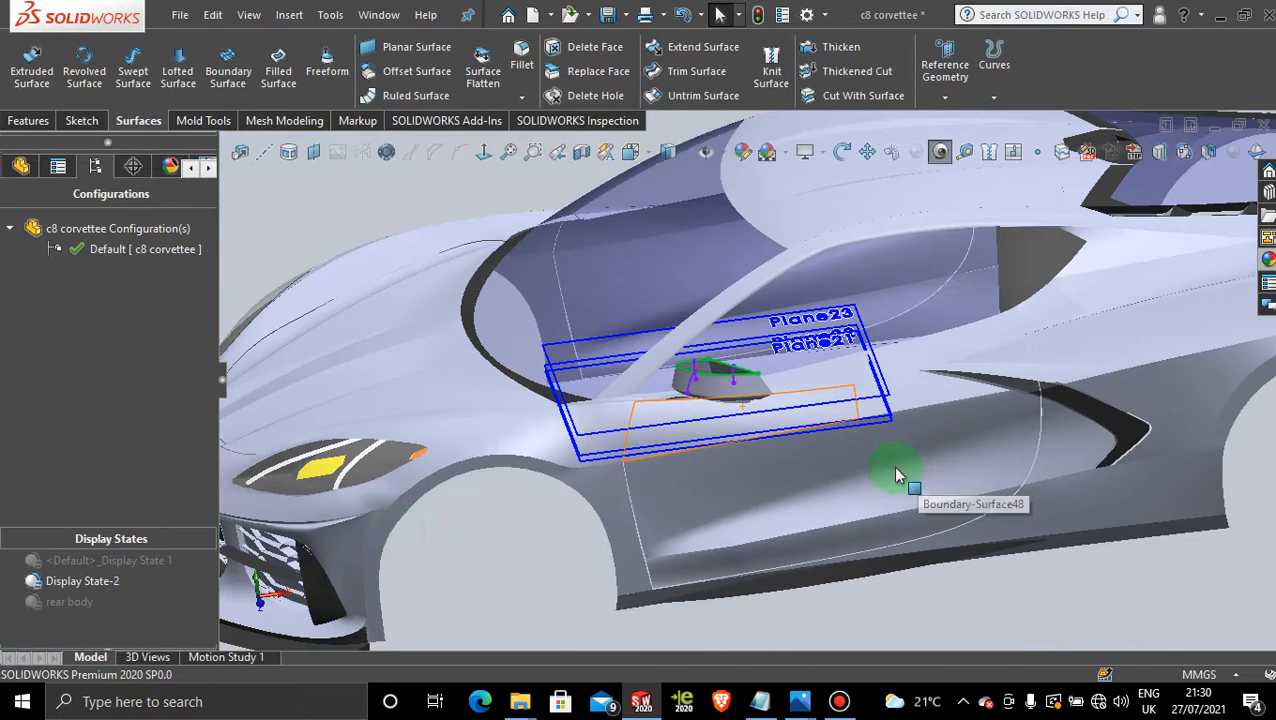
scroll(698, 407, "down", 8)
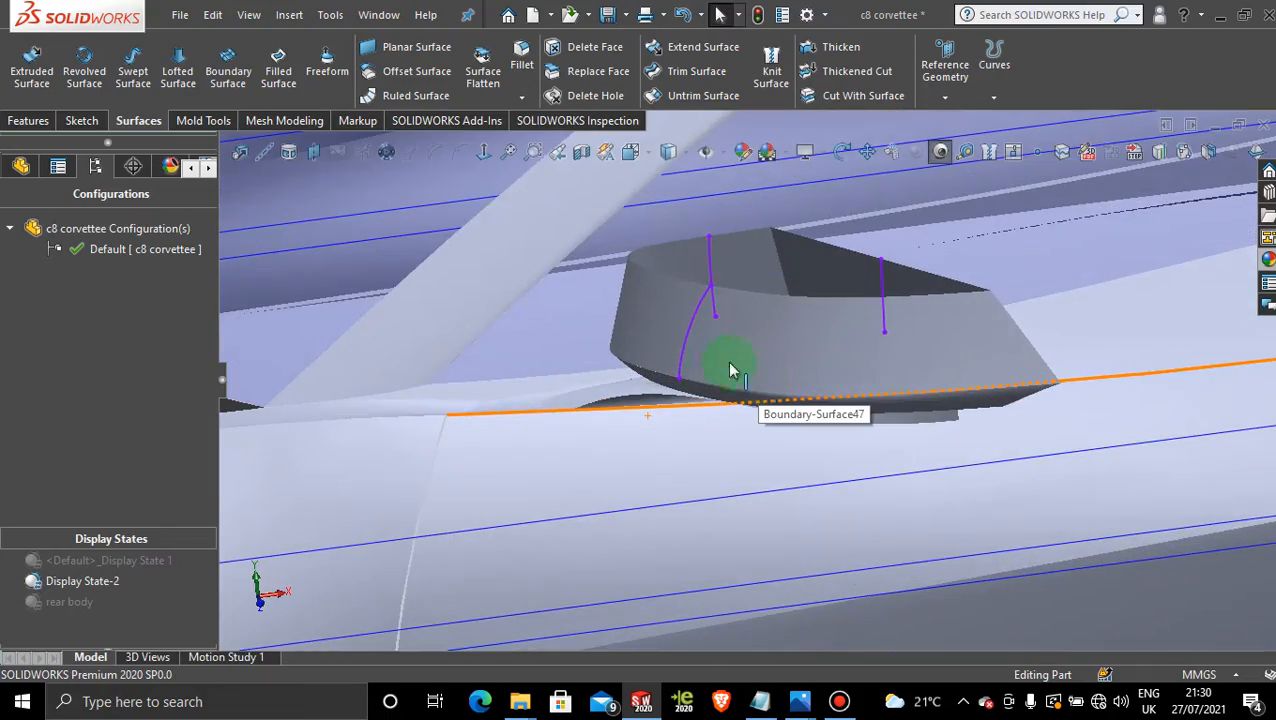
middle_click_drag(729, 366, 630, 278)
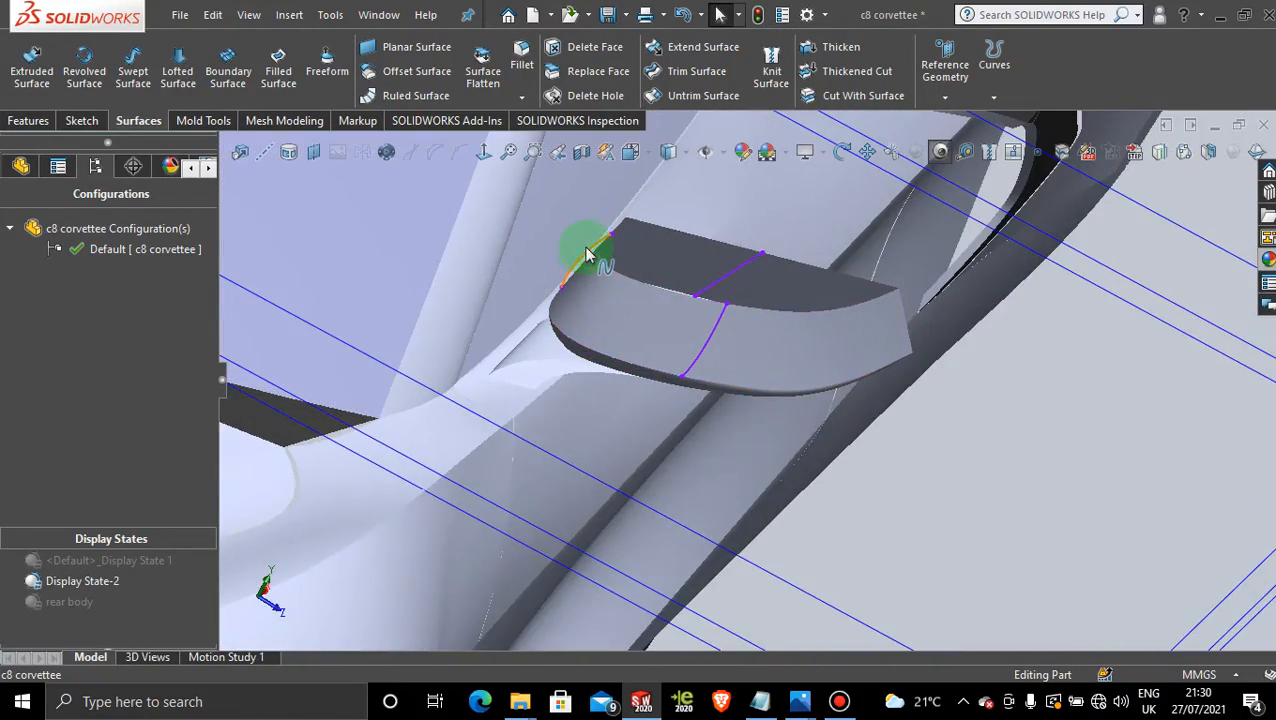
Delete the boundary surface between the upper profile and the mirror shell
scroll(641, 303, "down", 3)
right_click(690, 351)
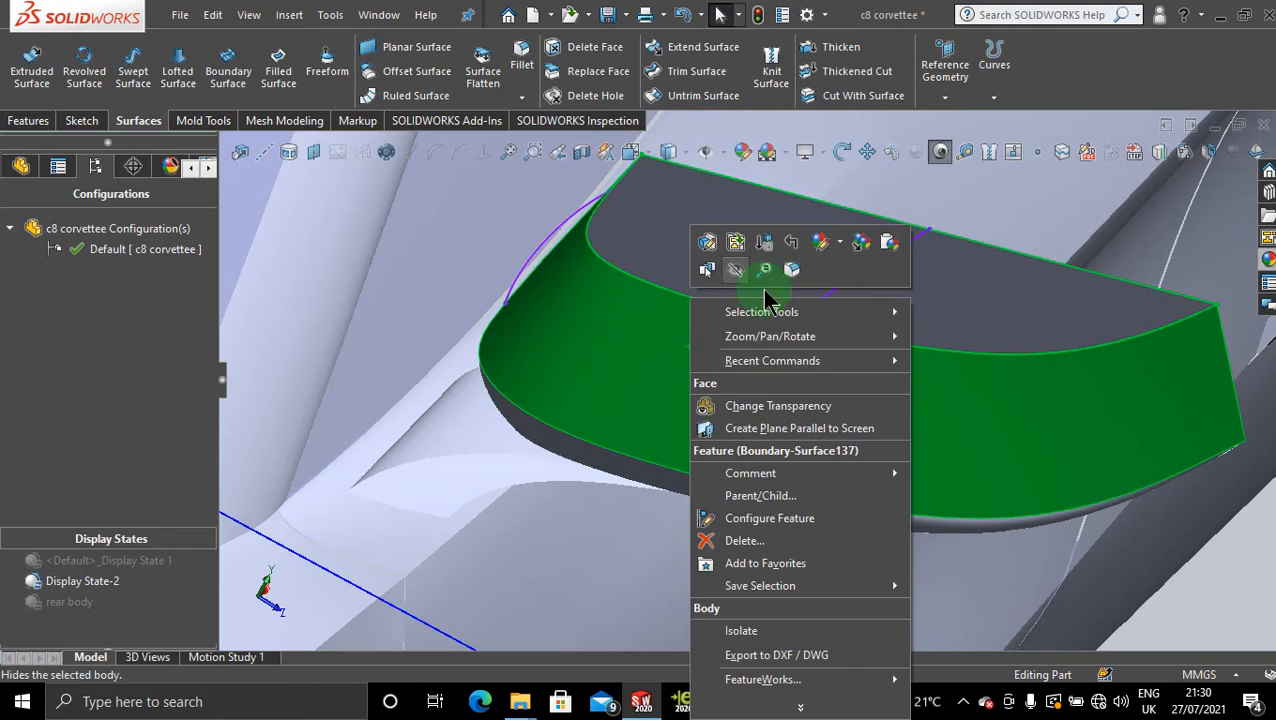
left_click(766, 541)
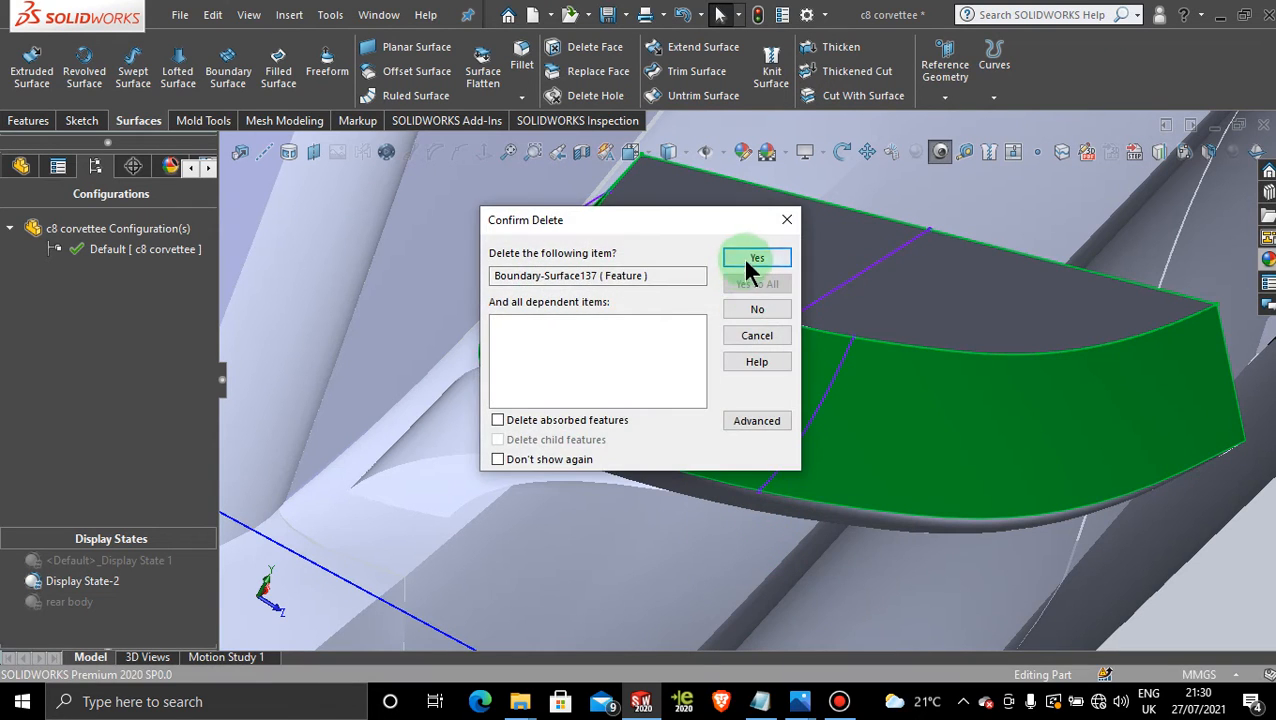
left_click(748, 262)
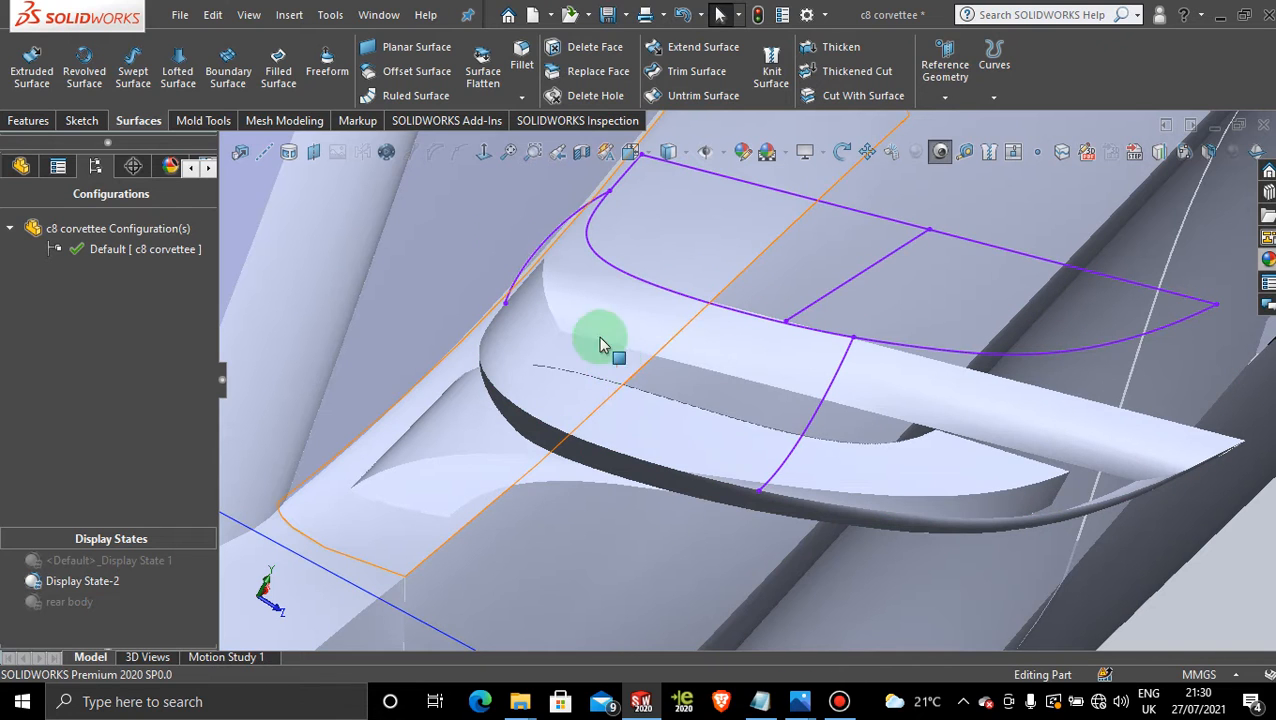
Start a Boundary Surface with the mirror shell's rim as a closed group and the upper profile sketch as Direction 1 curves
left_click(228, 70)
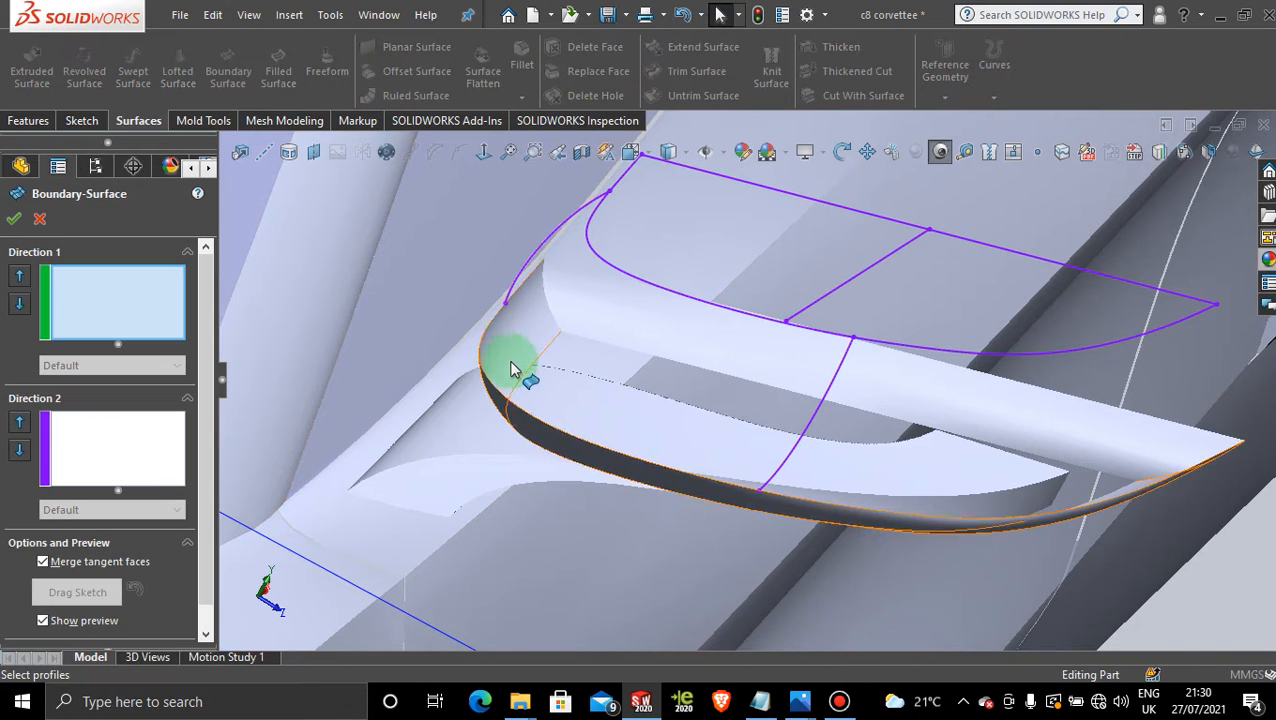
right_click(660, 371)
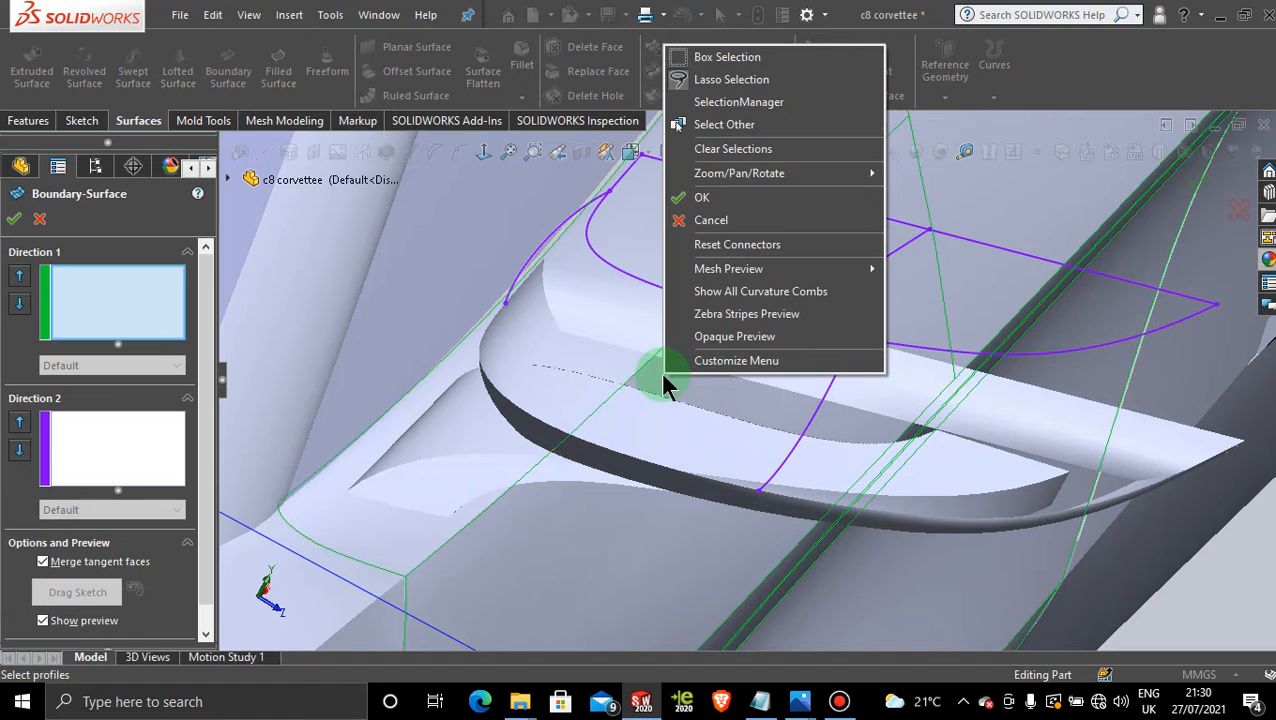
left_click(764, 101)
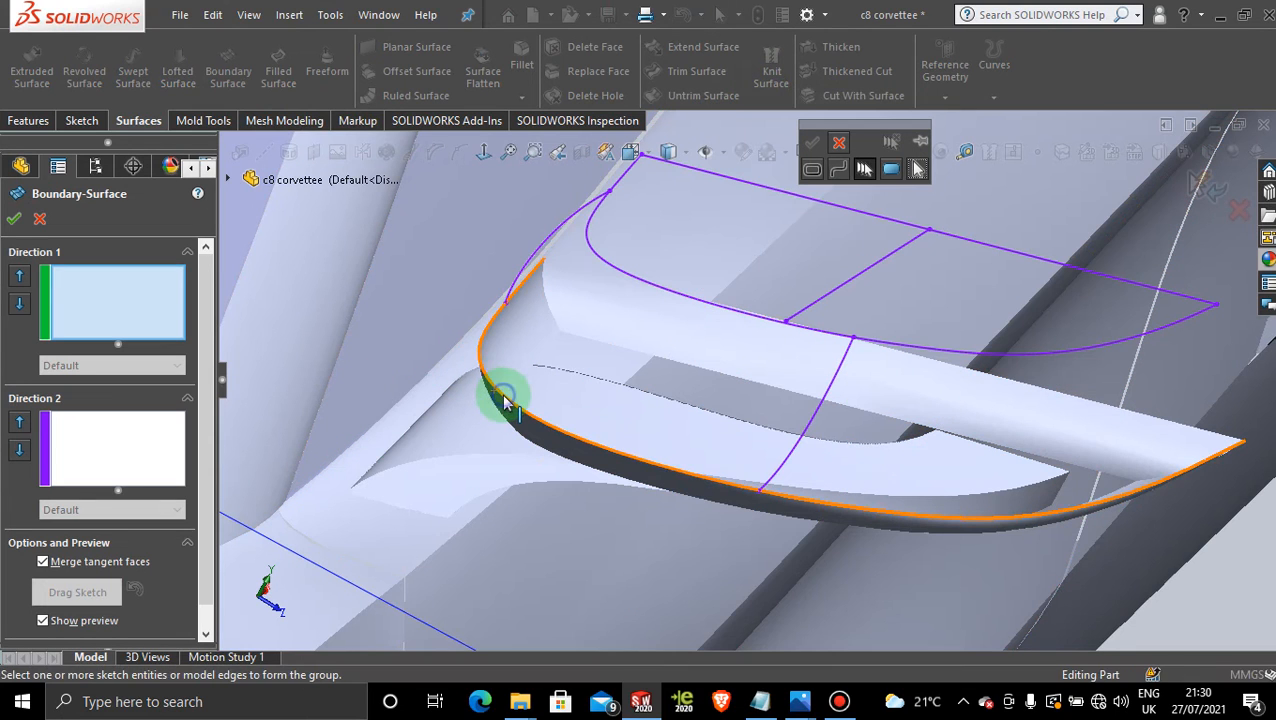
left_click(498, 399)
left_click(608, 284)
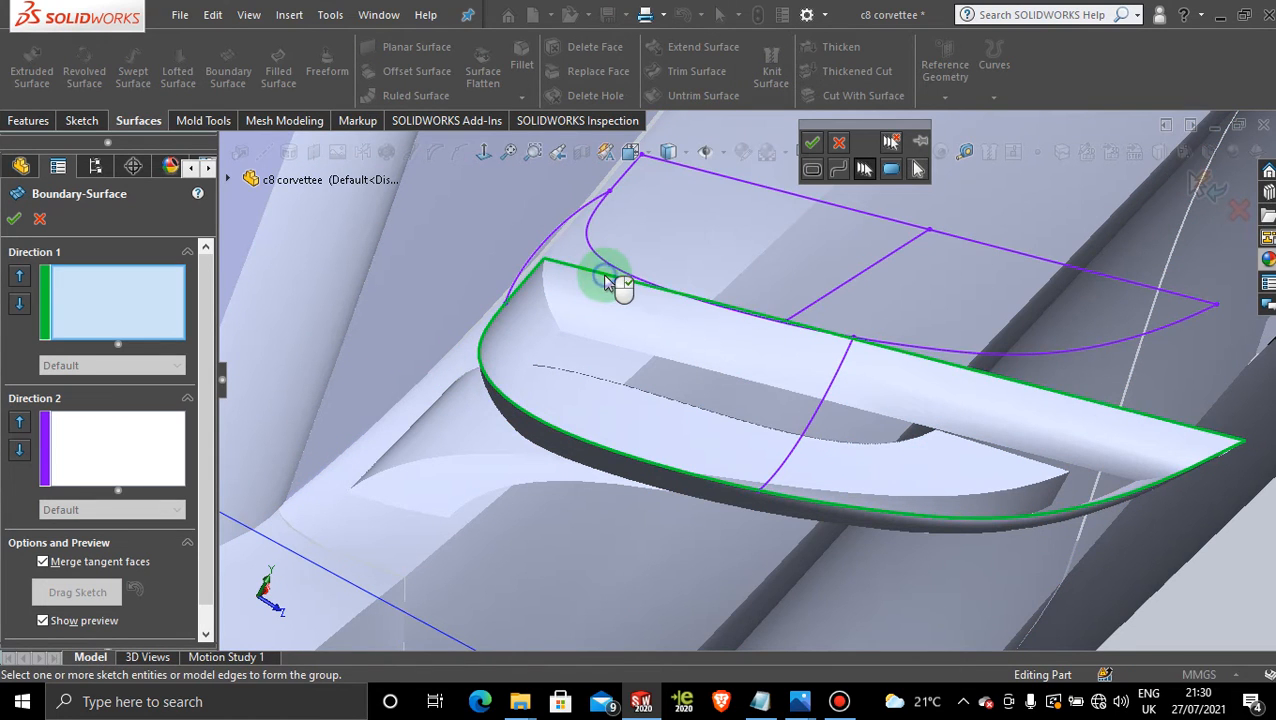
left_click(815, 148)
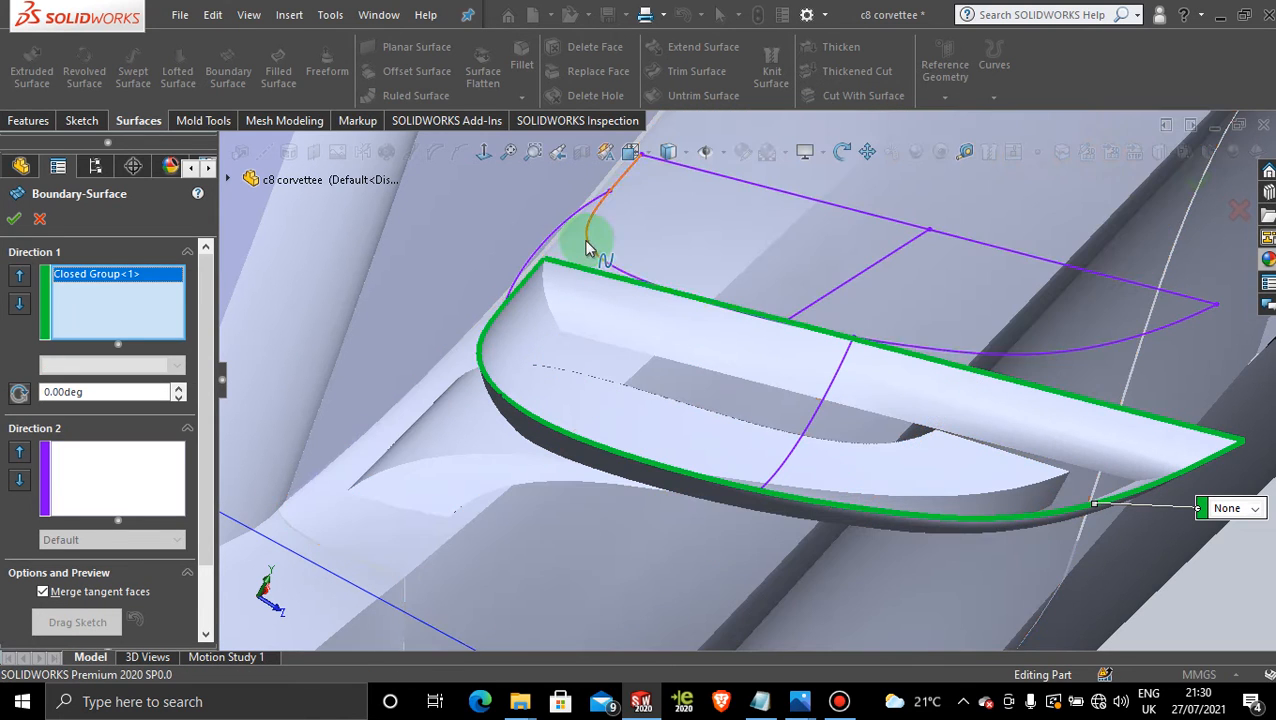
left_click(588, 243)
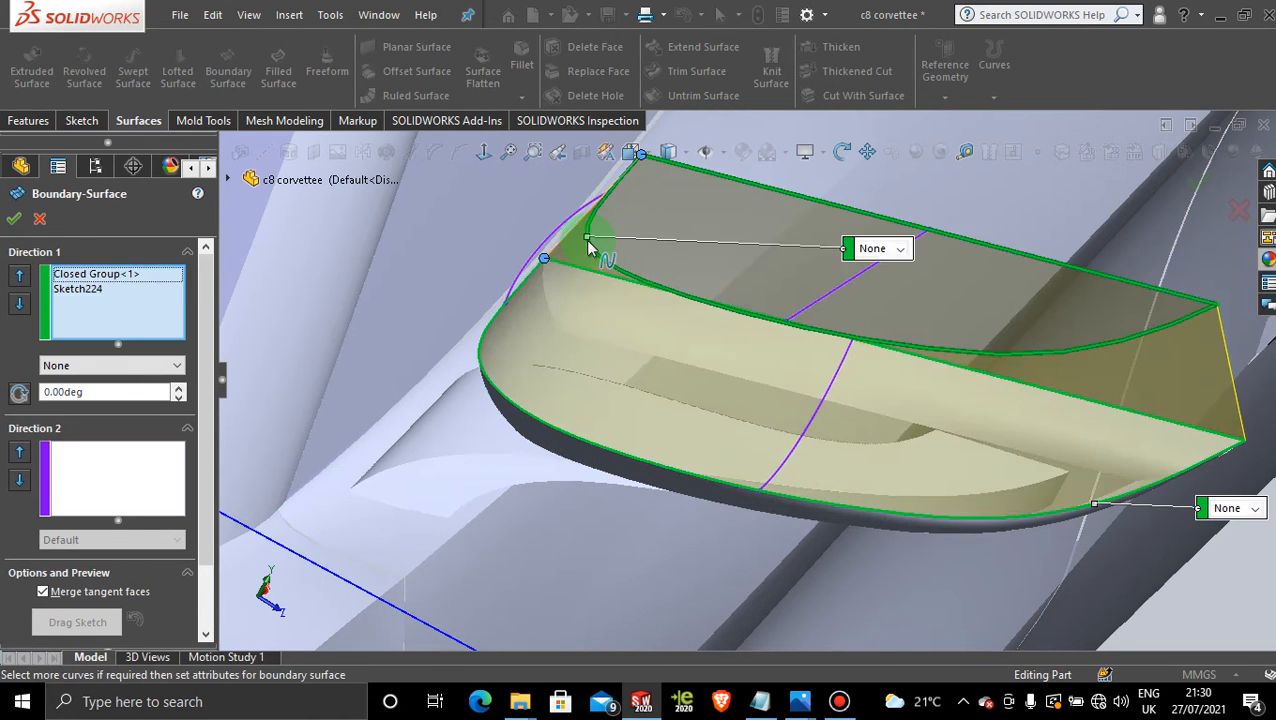
Add the splines at the shell's rounded end and mid-side as two separate Direction 2 open groups, and create the boundary surface
left_click(120, 465)
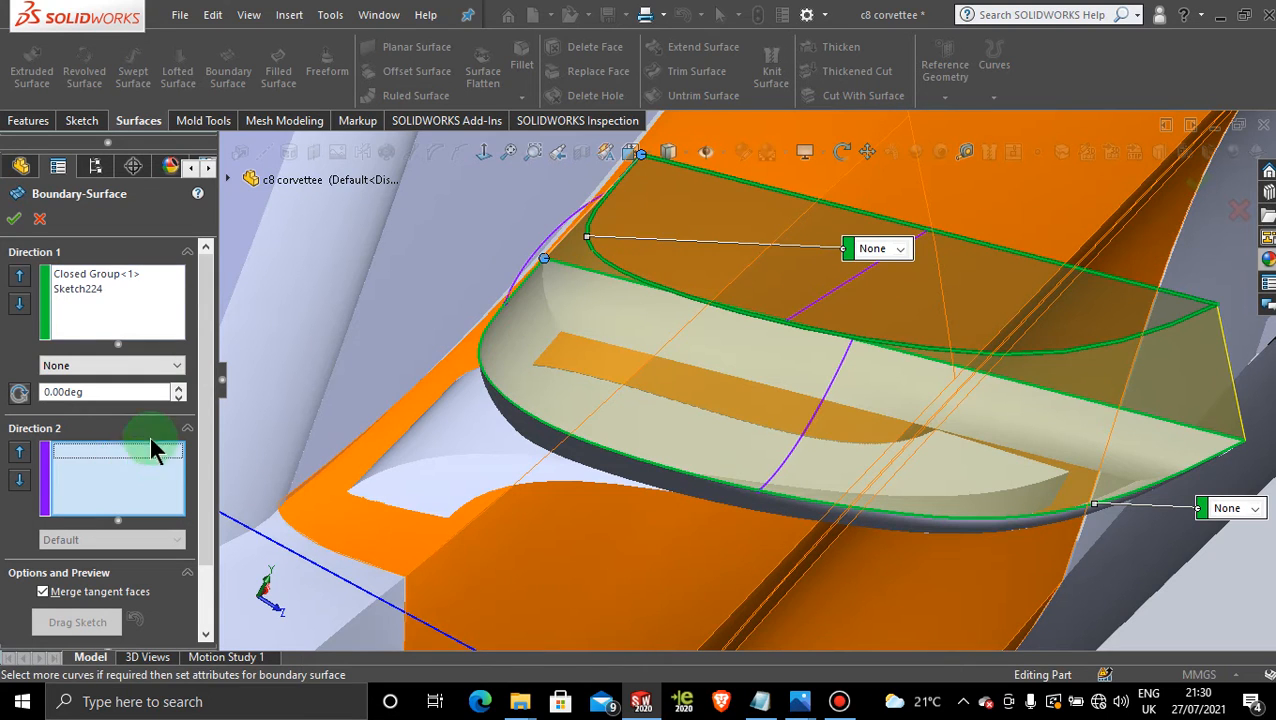
left_click(553, 233)
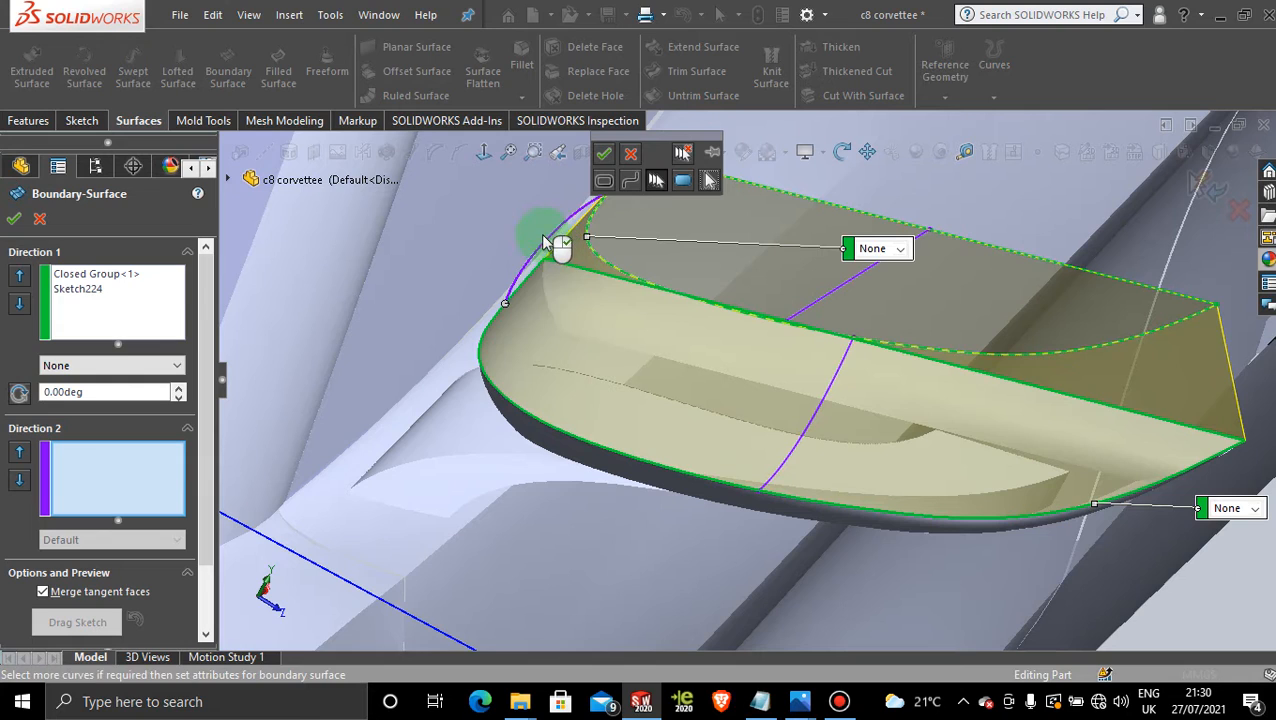
left_click(547, 238)
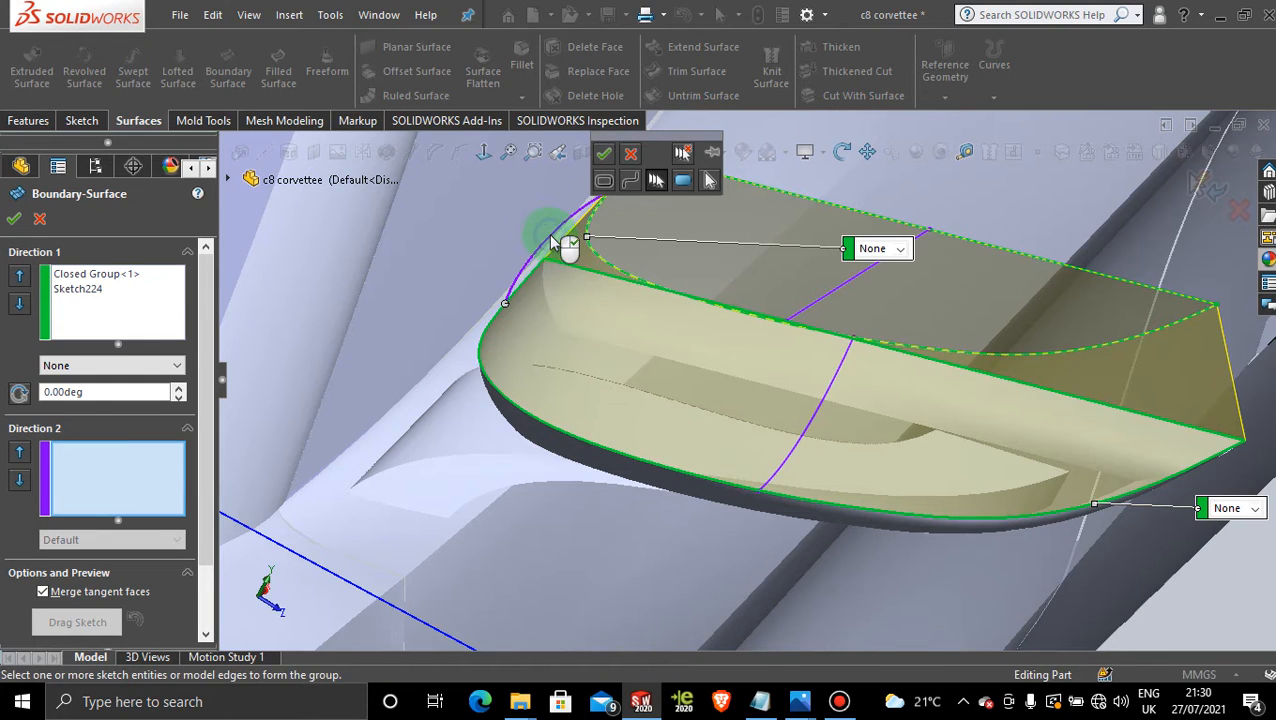
left_click(559, 228)
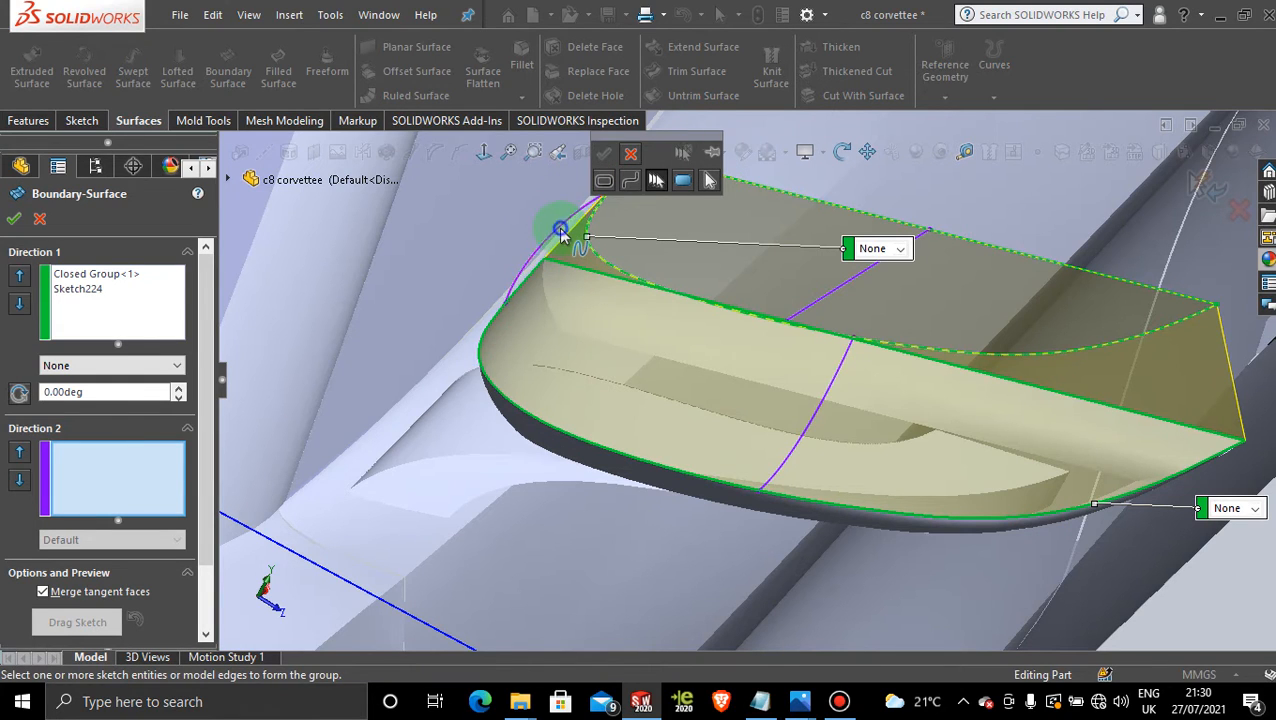
left_click(558, 230)
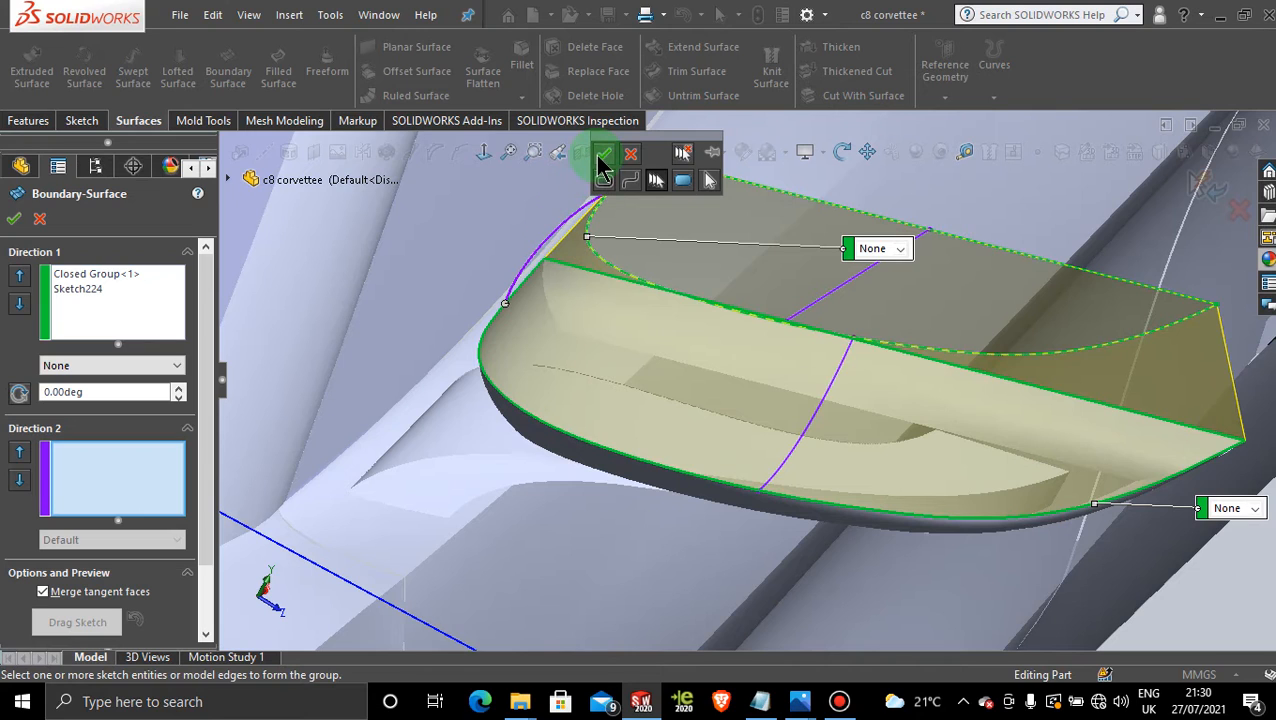
left_click(602, 157)
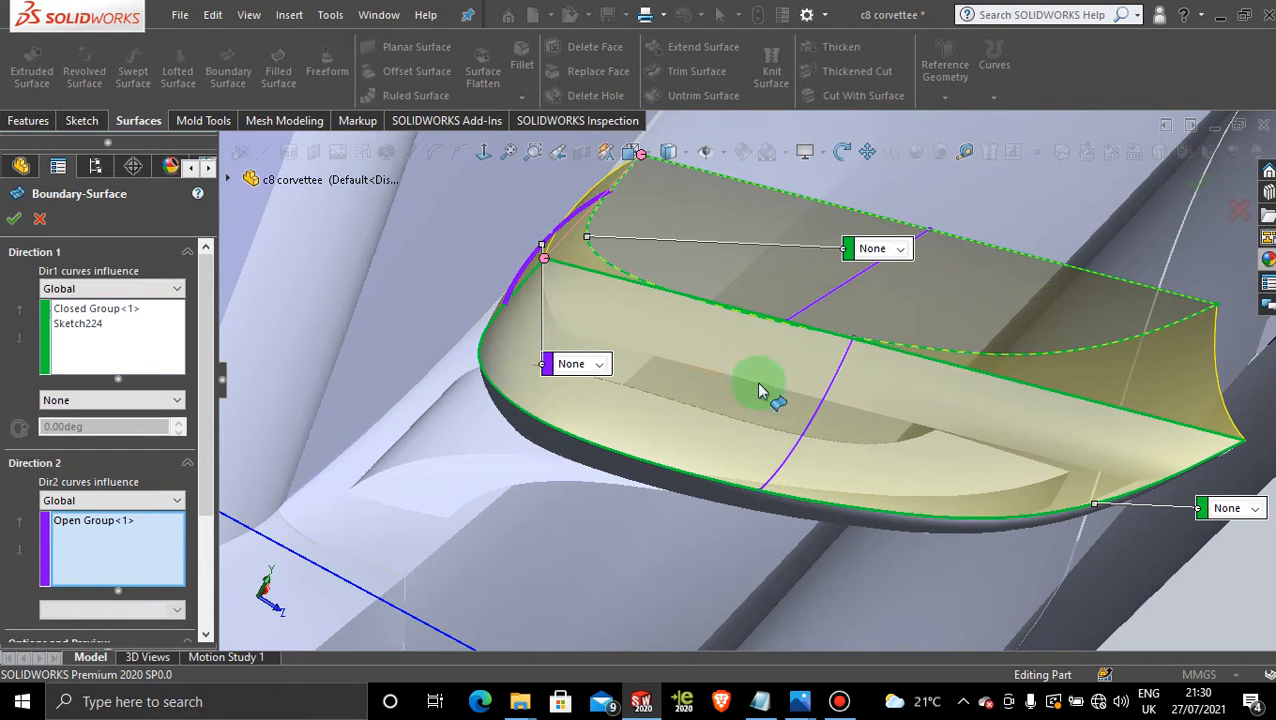
left_click(817, 418)
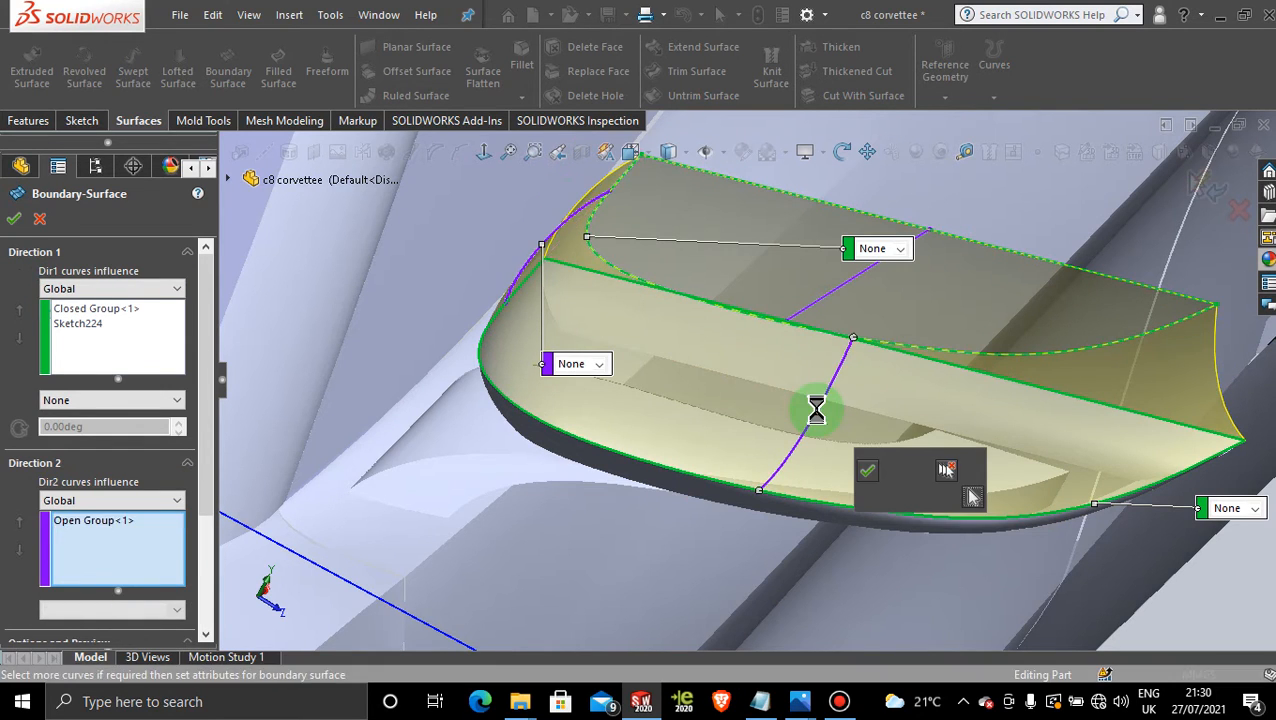
left_click(869, 473)
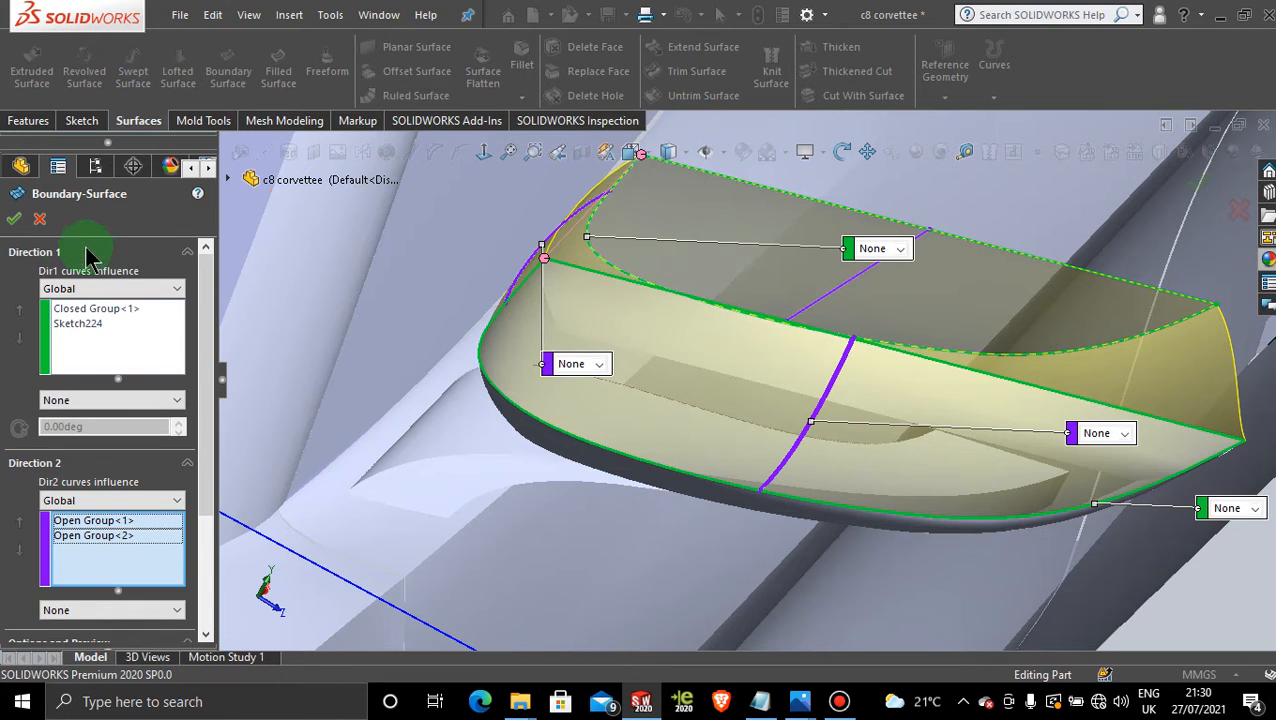
left_click(14, 218)
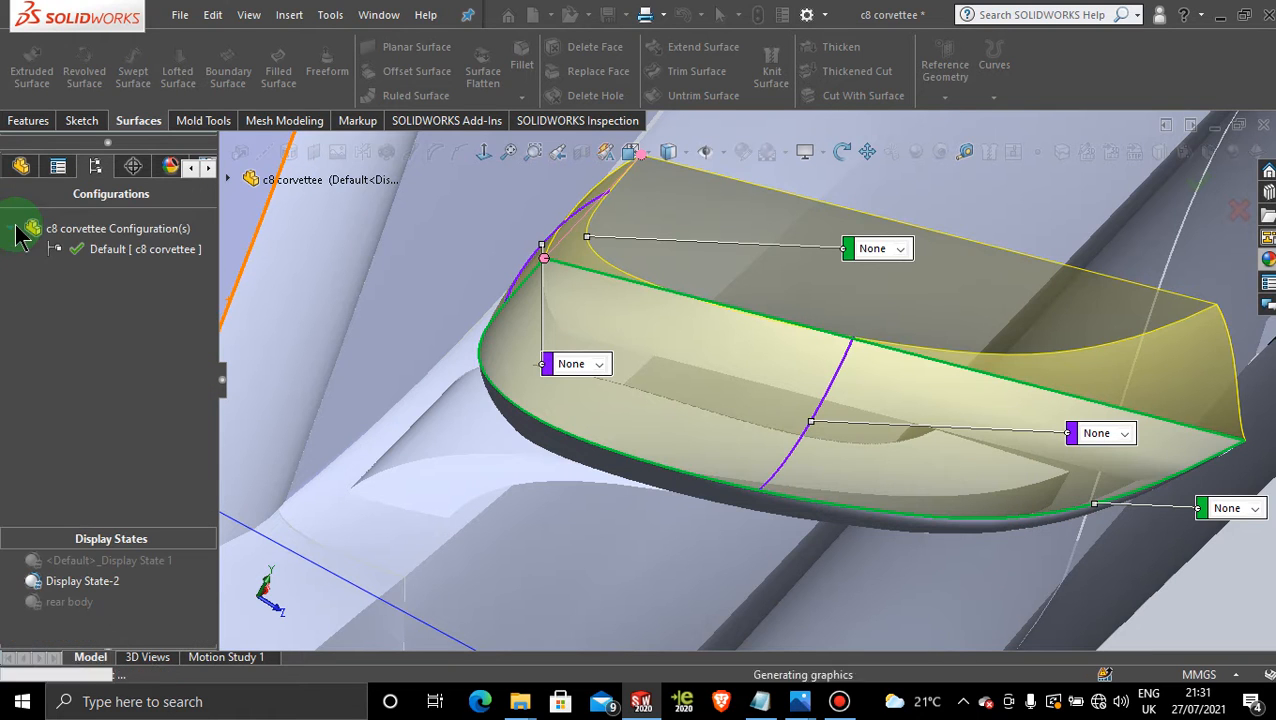
Inspect the spline-guided boundary surface around the mirror housing, including its rim edge and pointed end
middle_click_drag(997, 533, 800, 387)
scroll(1035, 560, "down", 5)
middle_click_drag(988, 493, 954, 521)
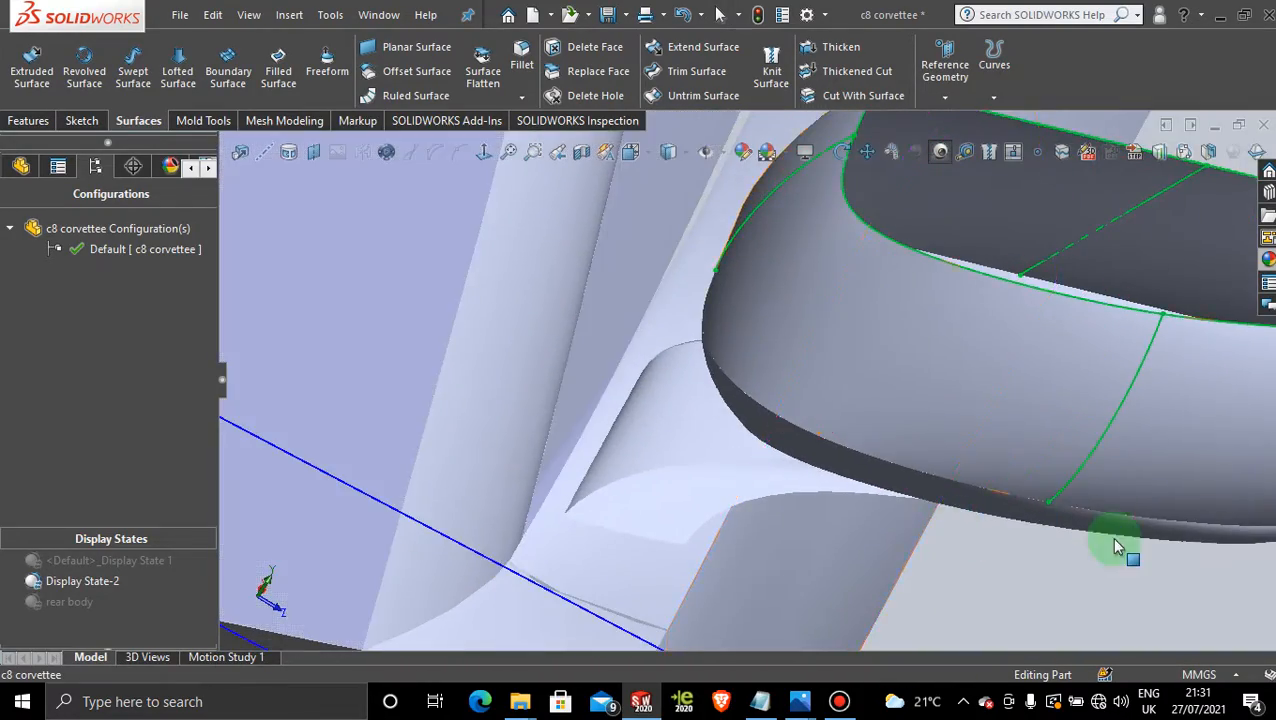
scroll(1116, 549, "up", 3)
scroll(968, 441, "down", 5)
middle_click_drag(968, 441, 886, 464)
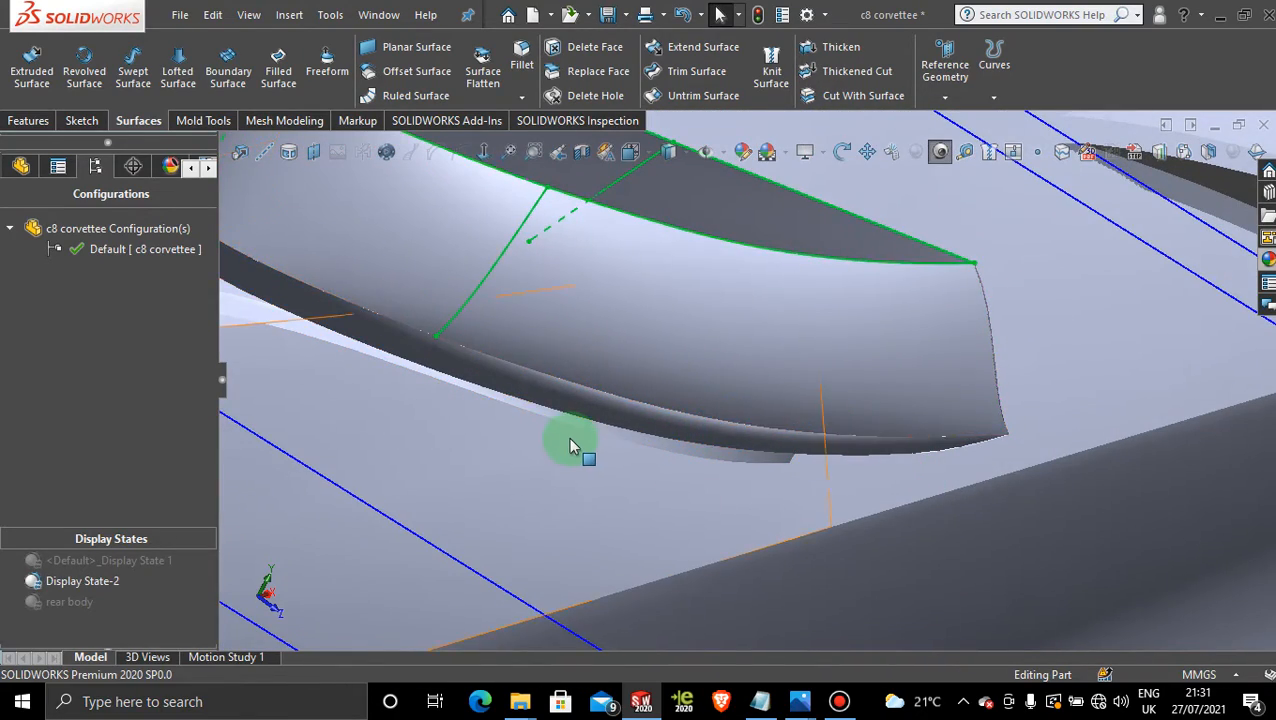
scroll(572, 447, "down", 2)
scroll(582, 446, "up", 5)
scroll(805, 322, "up", 2)
scroll(797, 313, "down", 2)
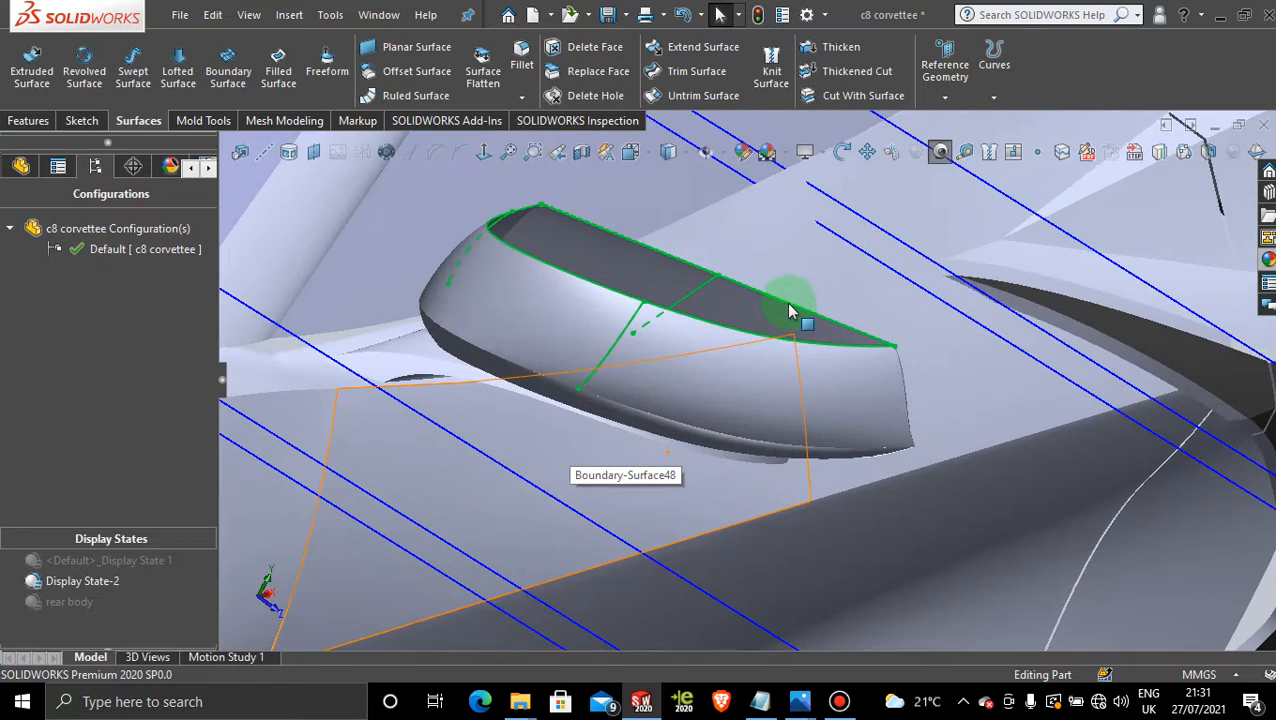
scroll(725, 377, "down", 3)
Open the boundary surface's definition and check which curves its Direction 1 and Direction 2 entries cover
left_click(725, 377)
right_click(700, 375)
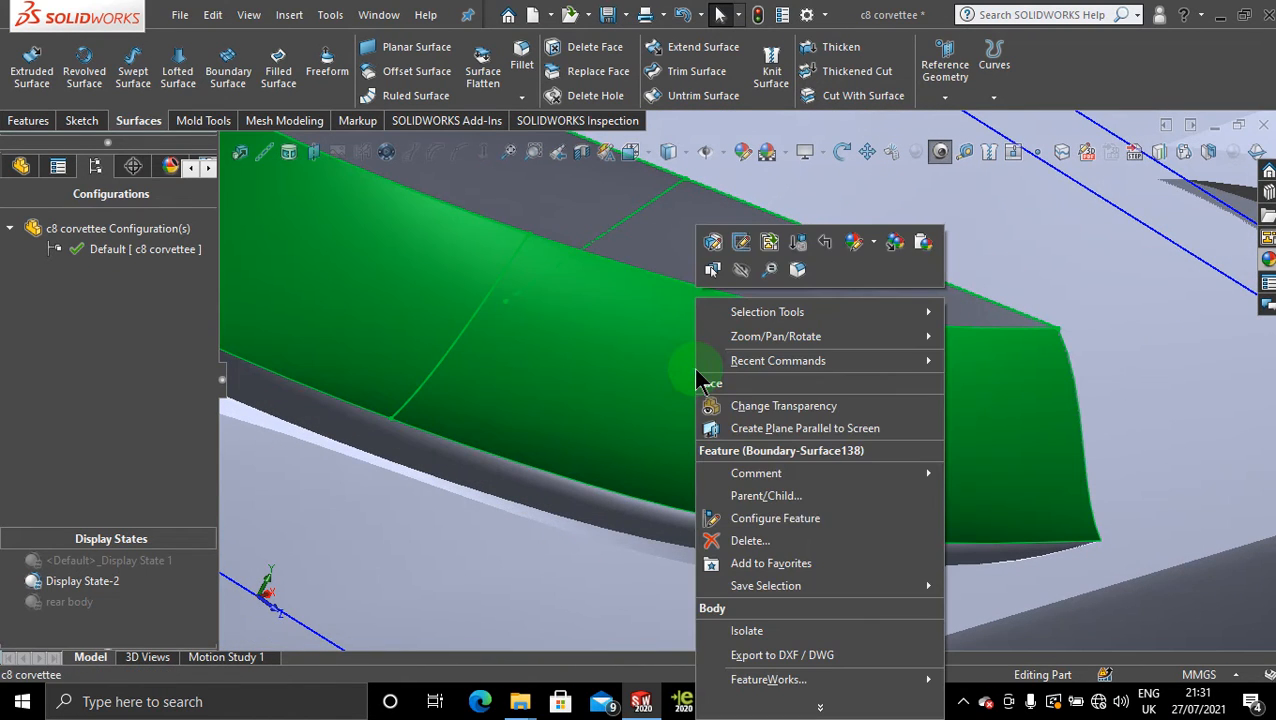
left_click(713, 241)
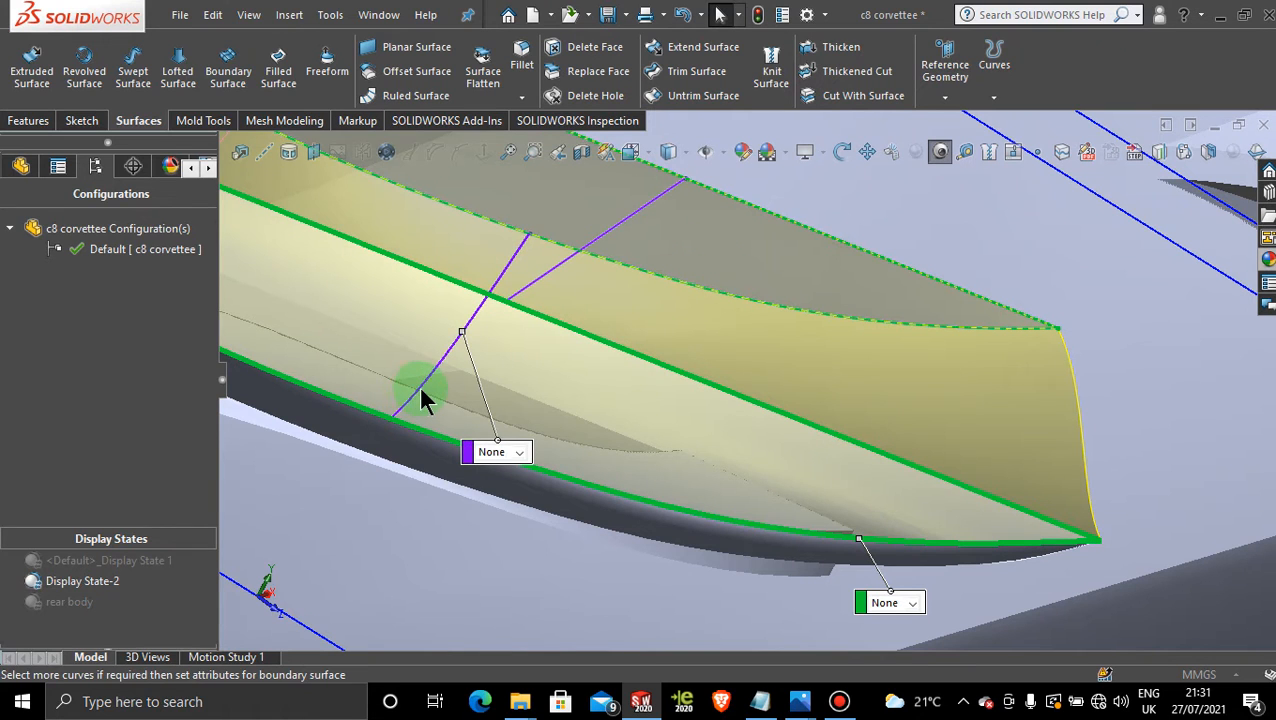
left_click(82, 325)
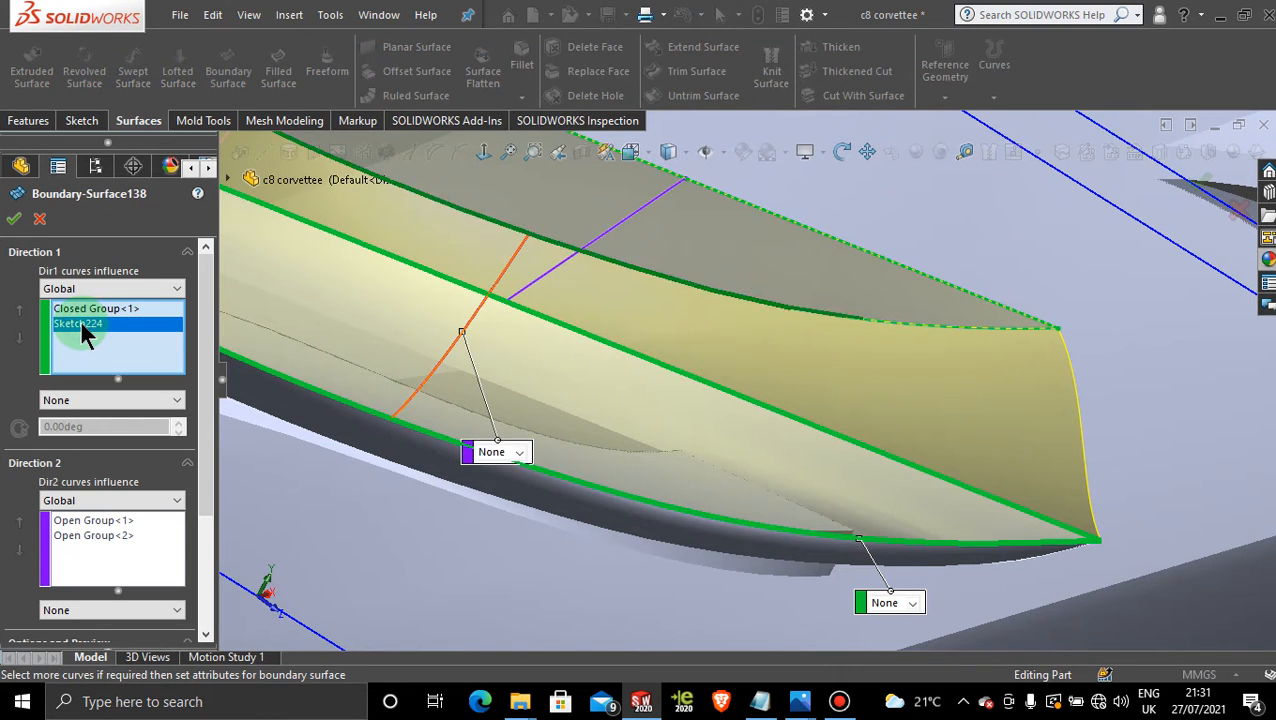
left_click(88, 310)
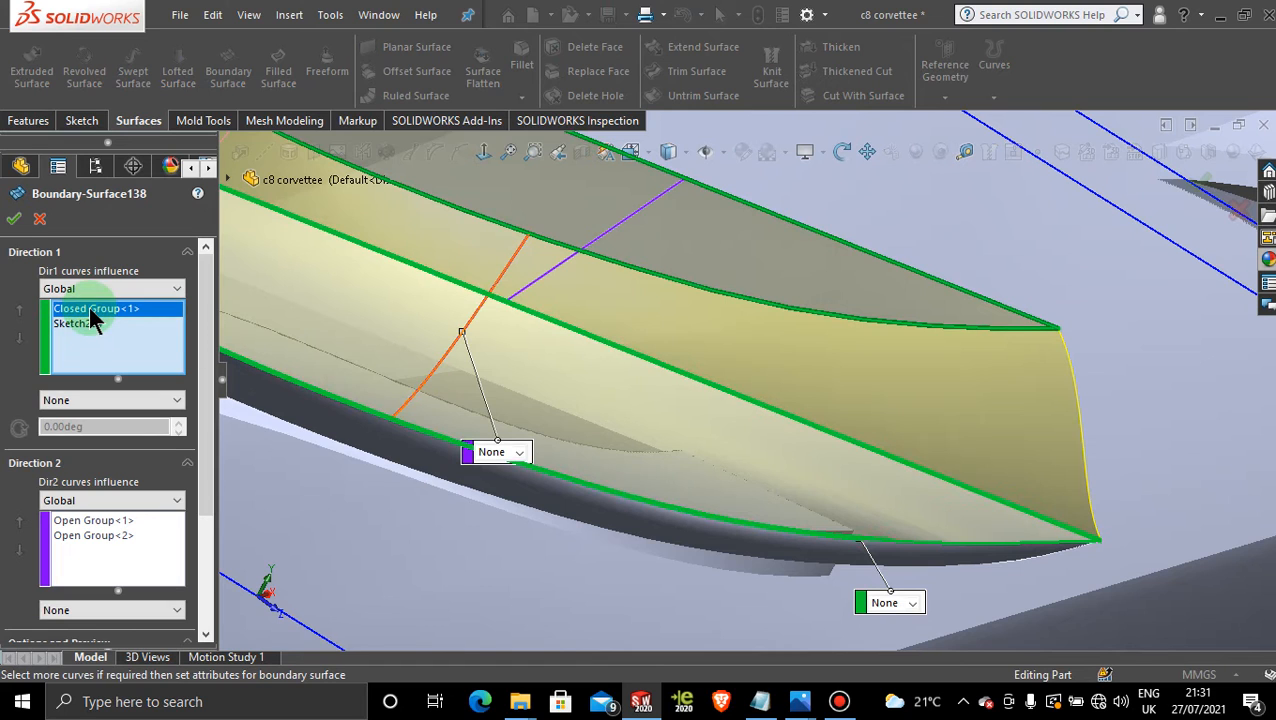
left_click(86, 323)
left_click(94, 522)
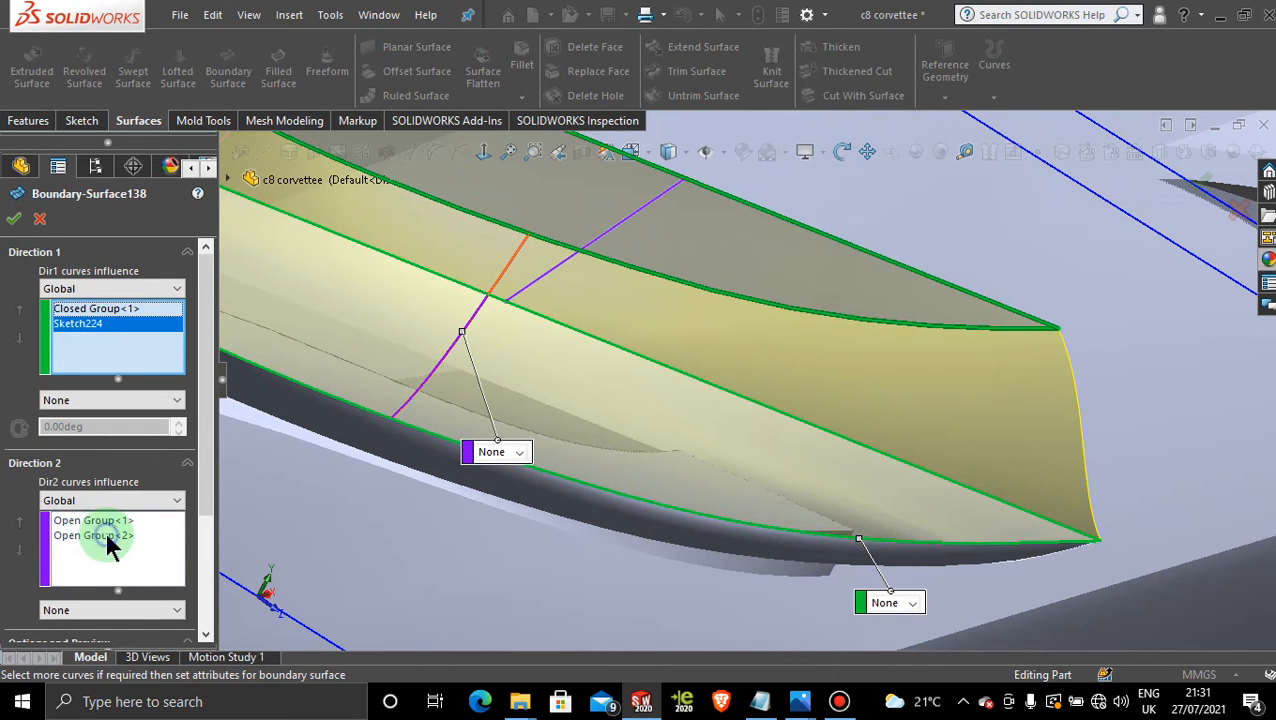
left_click(106, 535)
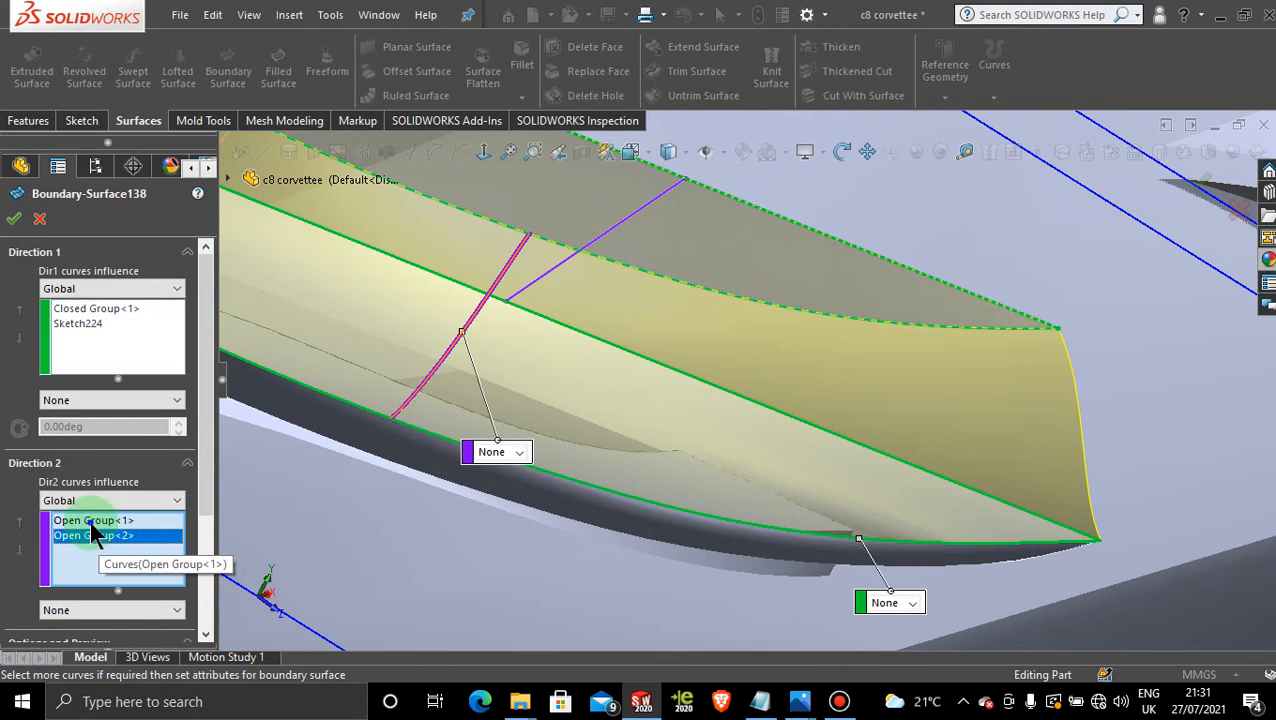
left_click(90, 521)
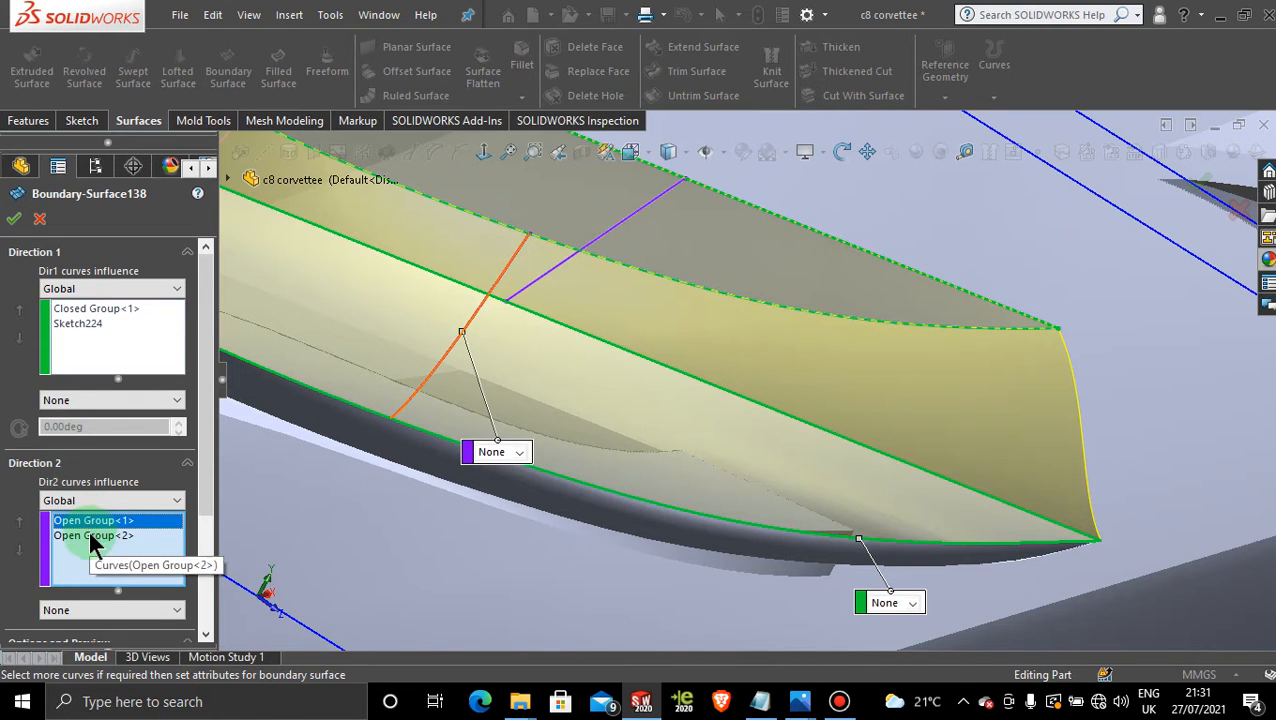
Clear all Direction 2 curves from the boundary surface and rebuild it from the two Direction 1 profiles alone
left_click(89, 531)
right_click(89, 535)
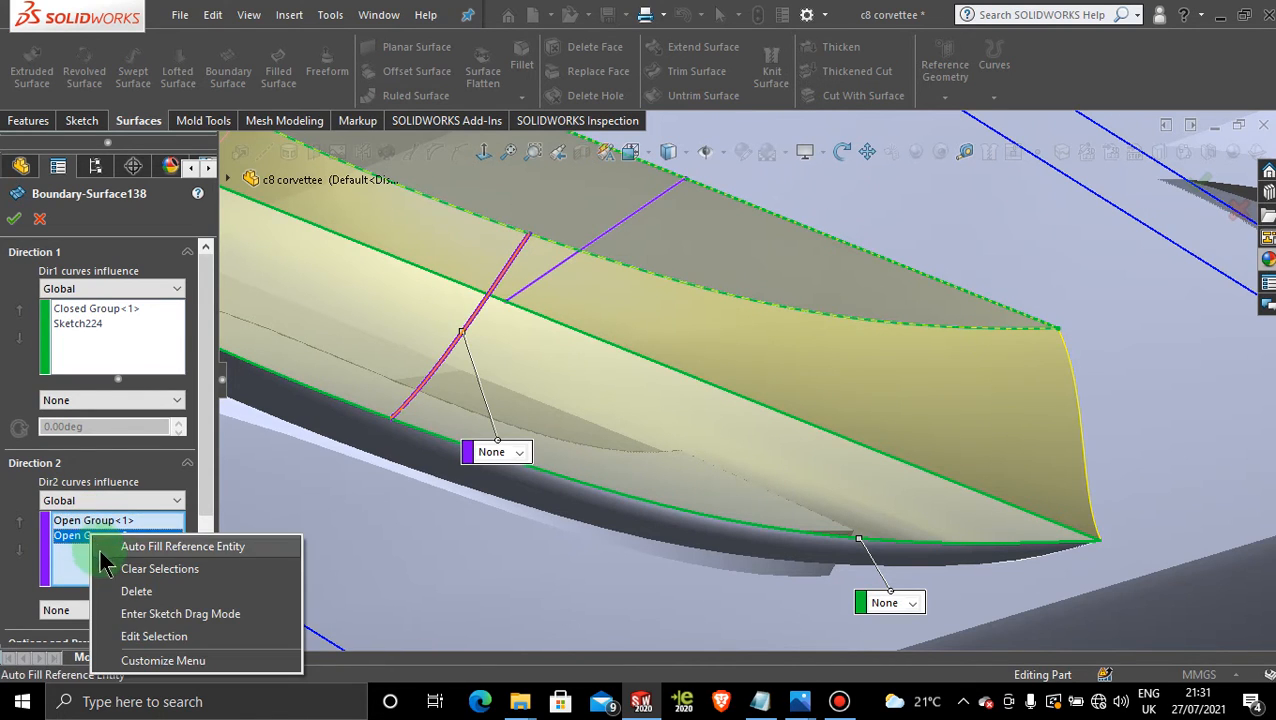
left_click(122, 567)
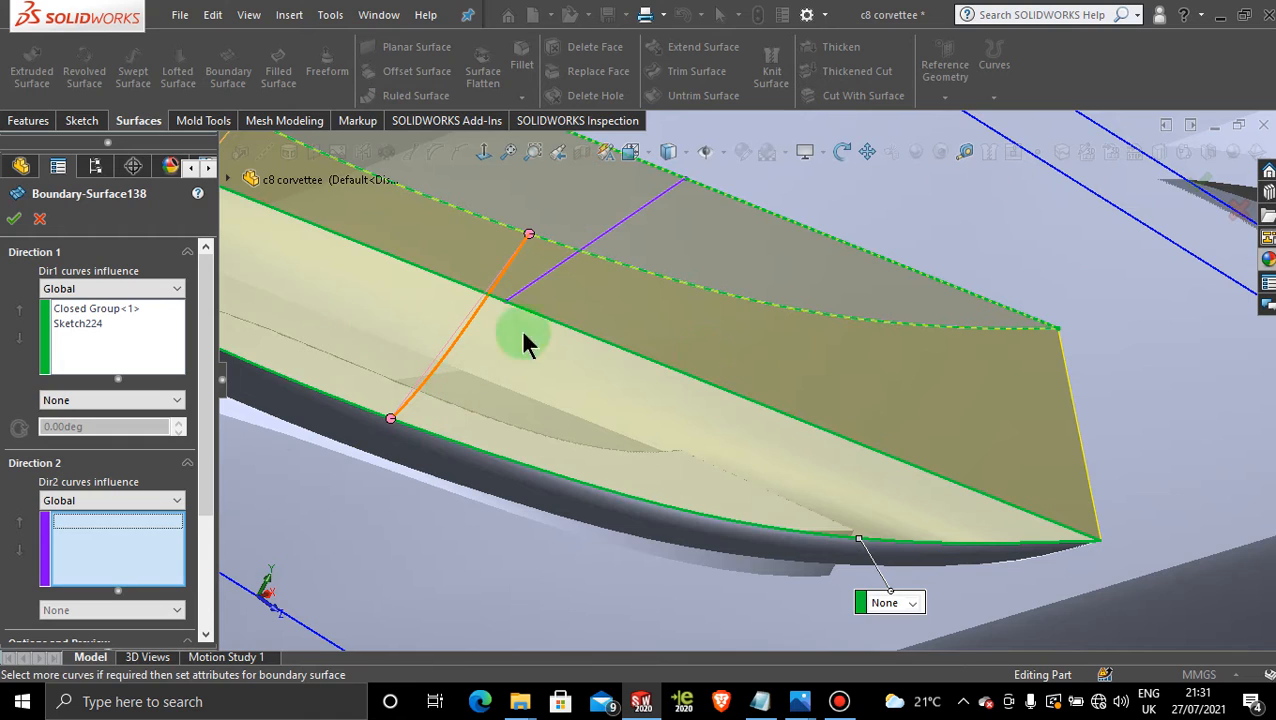
left_click(14, 218)
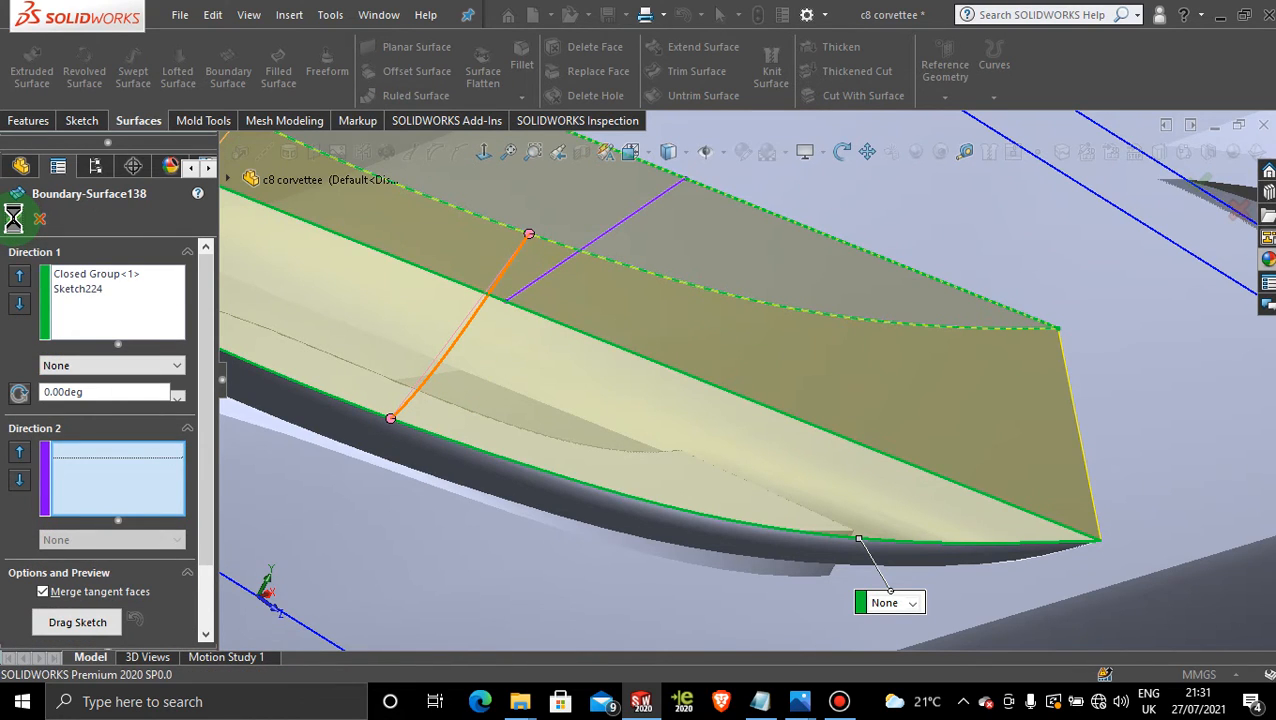
Examine the mirror housing's shape against the connecting splines and the rest of the car body from several angles
scroll(961, 436, "up", 5)
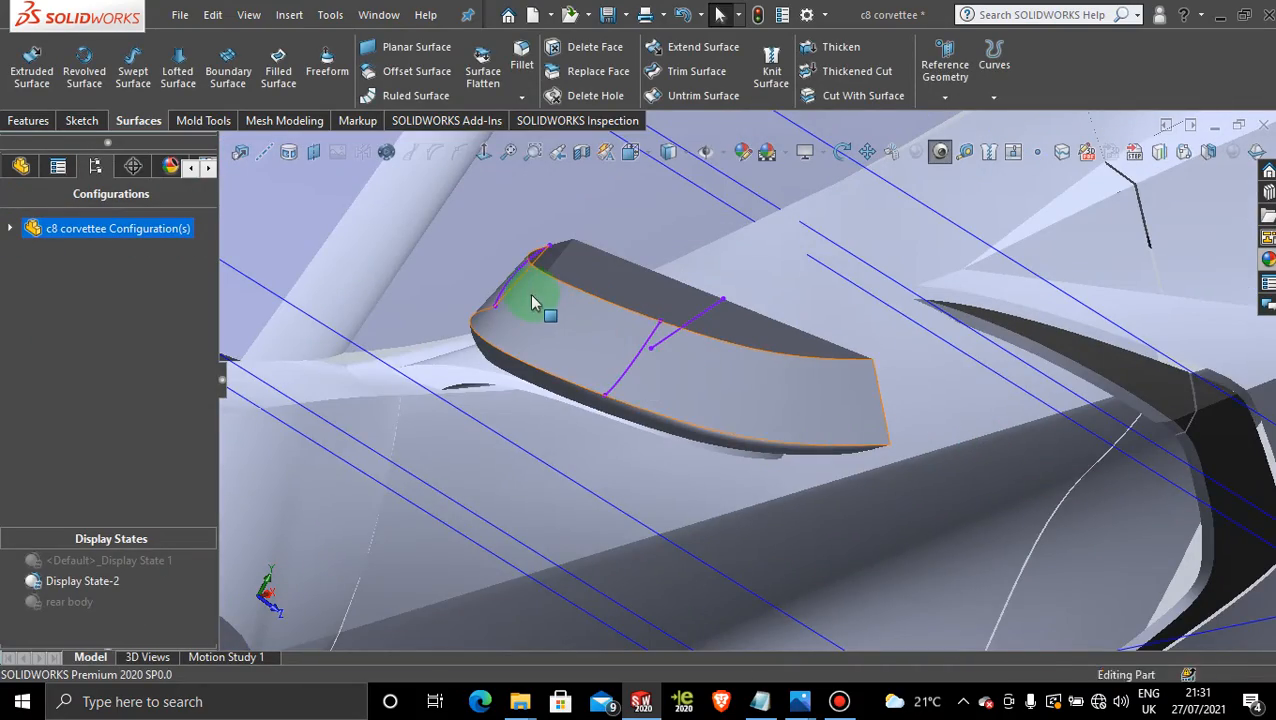
middle_click_drag(533, 303, 528, 221)
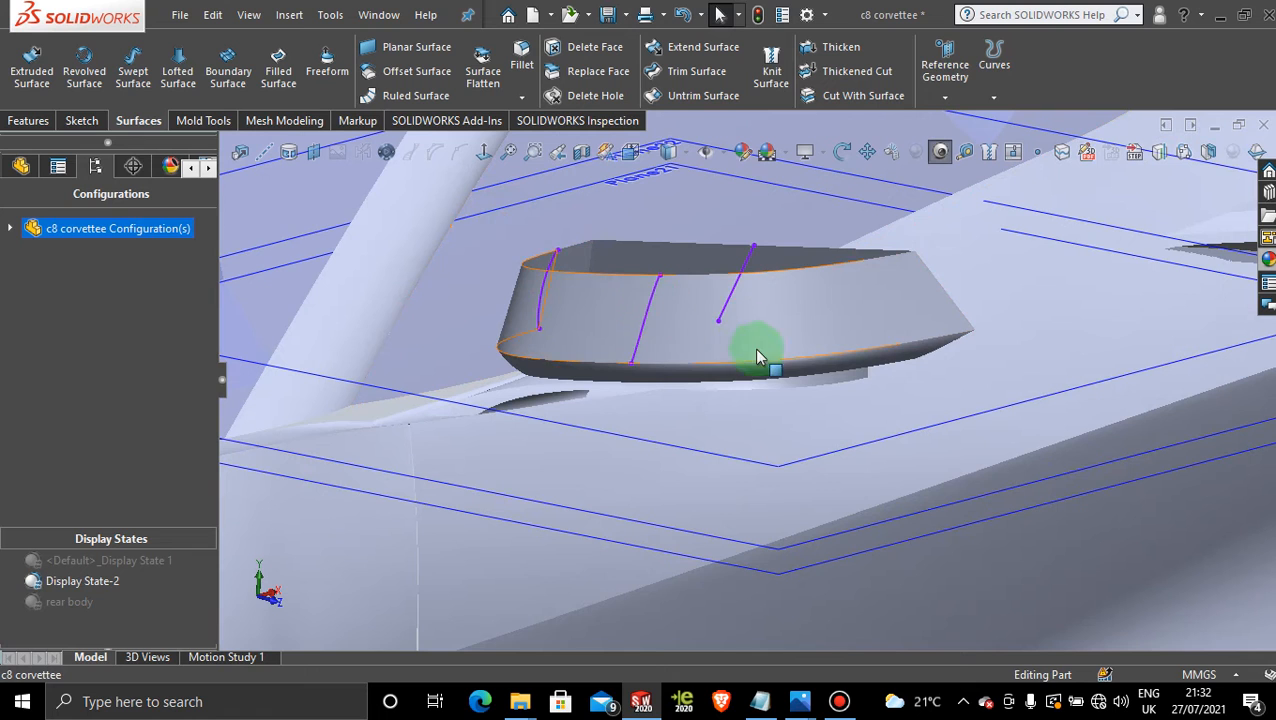
scroll(795, 423, "up", 4)
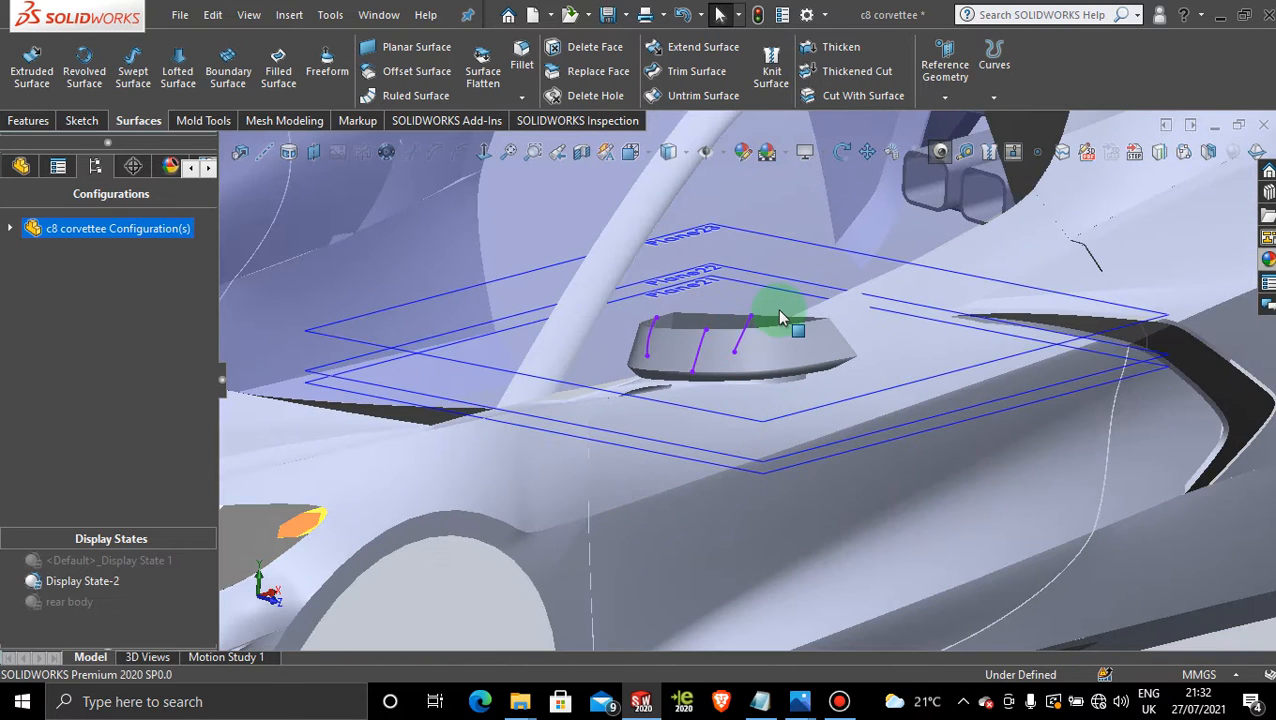
key("ctrl+shift+z")
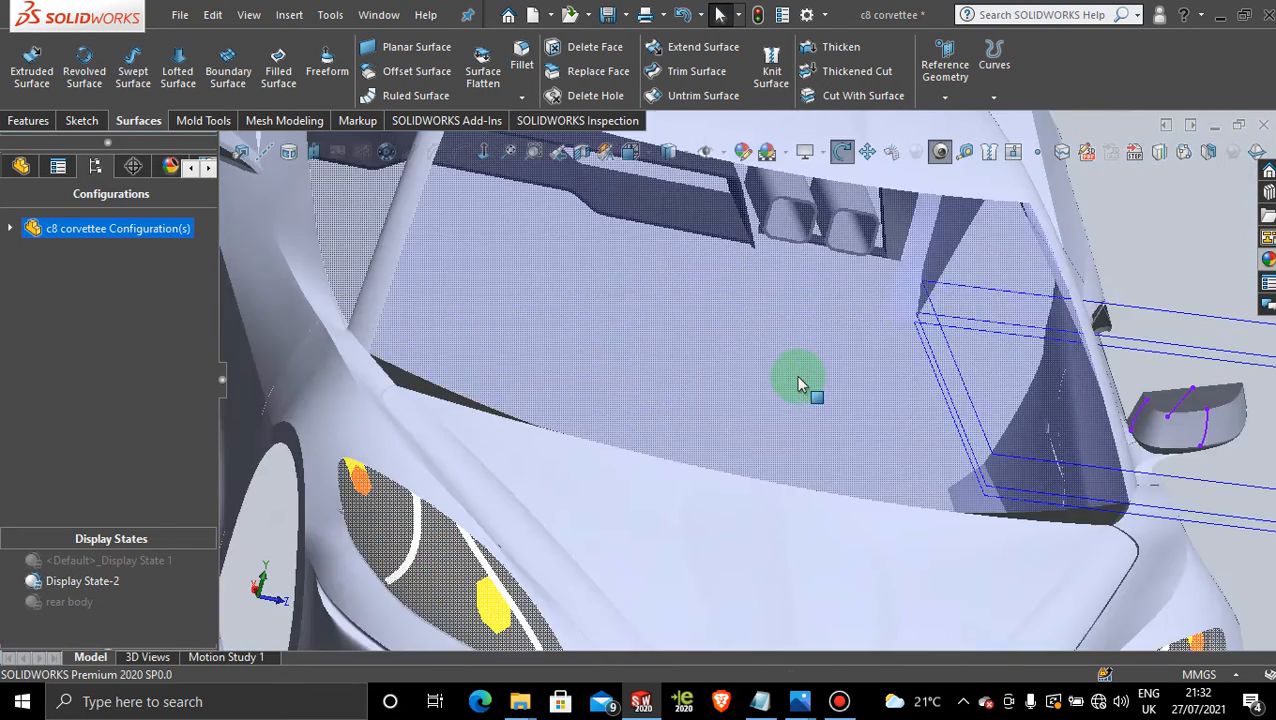
middle_click_drag(943, 336, 806, 319)
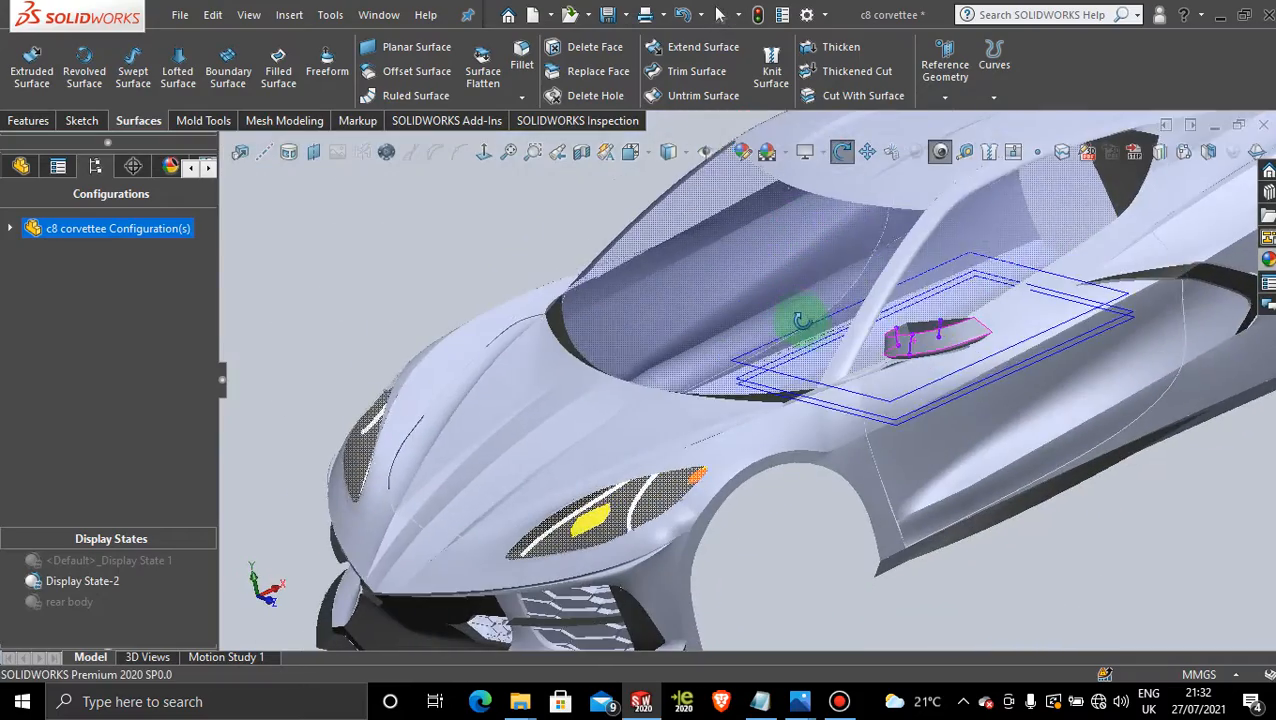
scroll(888, 389, "down", 6)
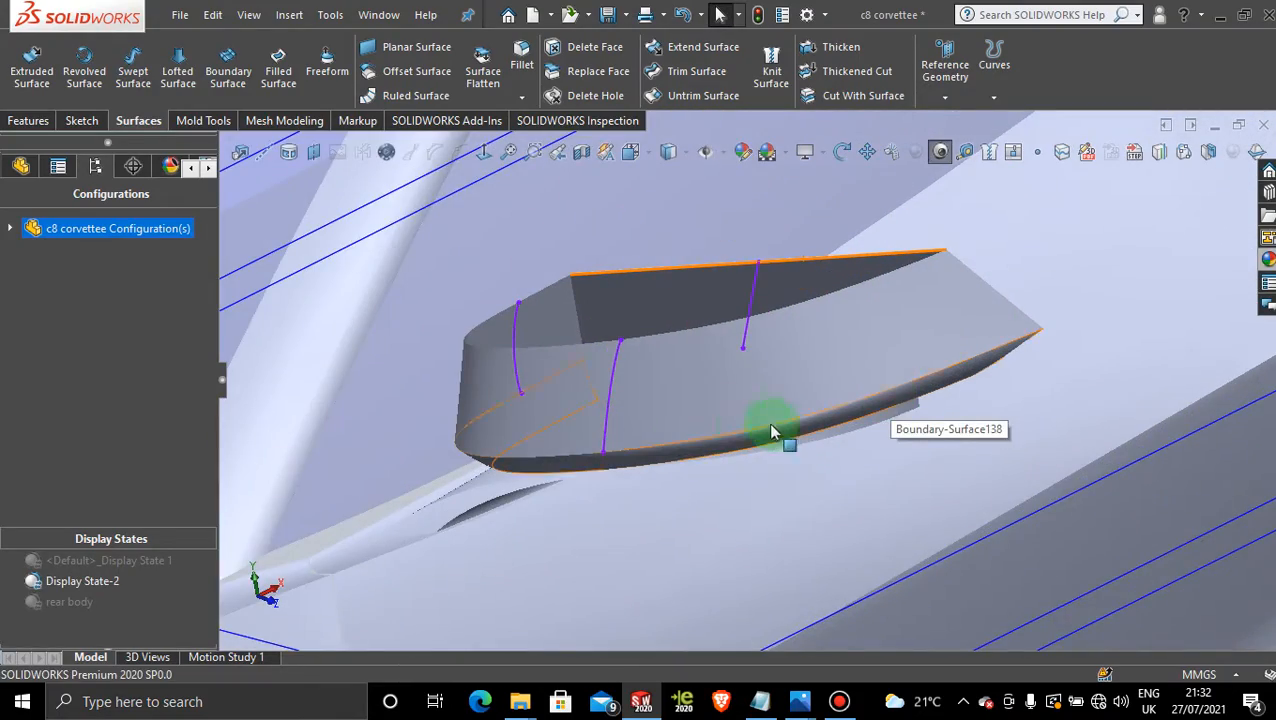
scroll(765, 465, "down", 1)
scroll(755, 480, "up", 5)
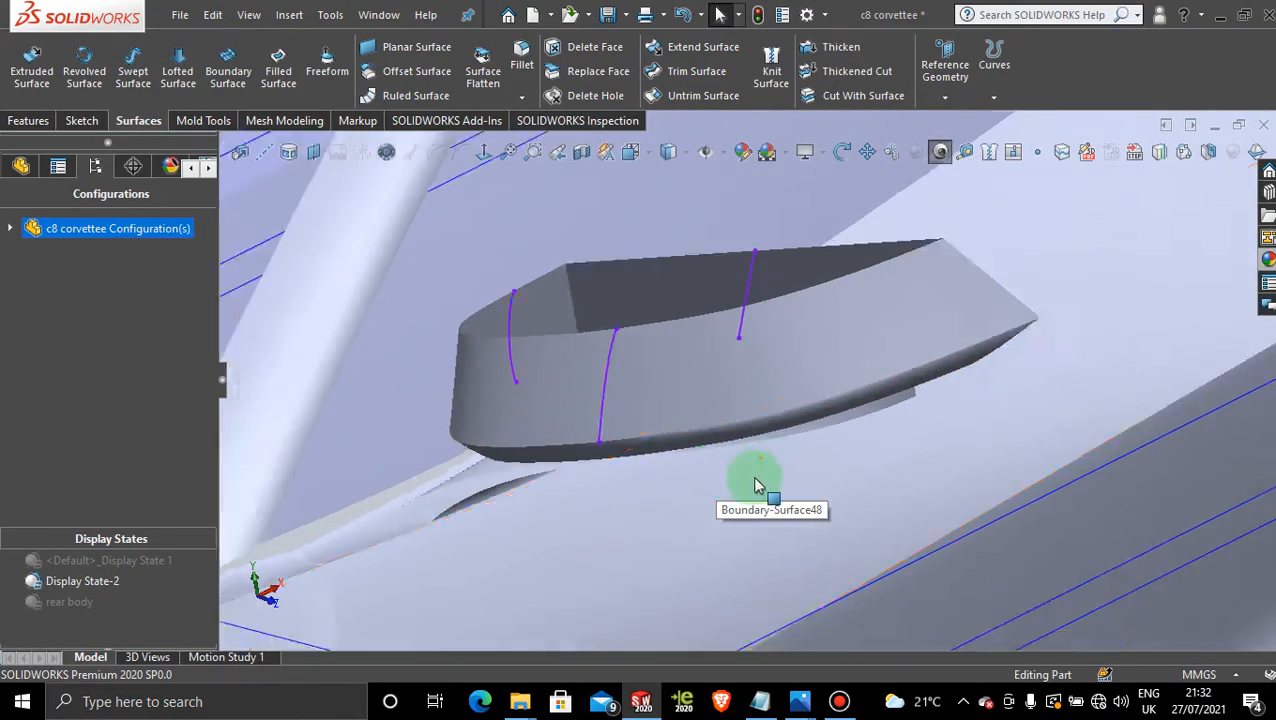
Hide the 3D sketch containing the connecting splines around the mirror housing
middle_click_drag(781, 441, 735, 447)
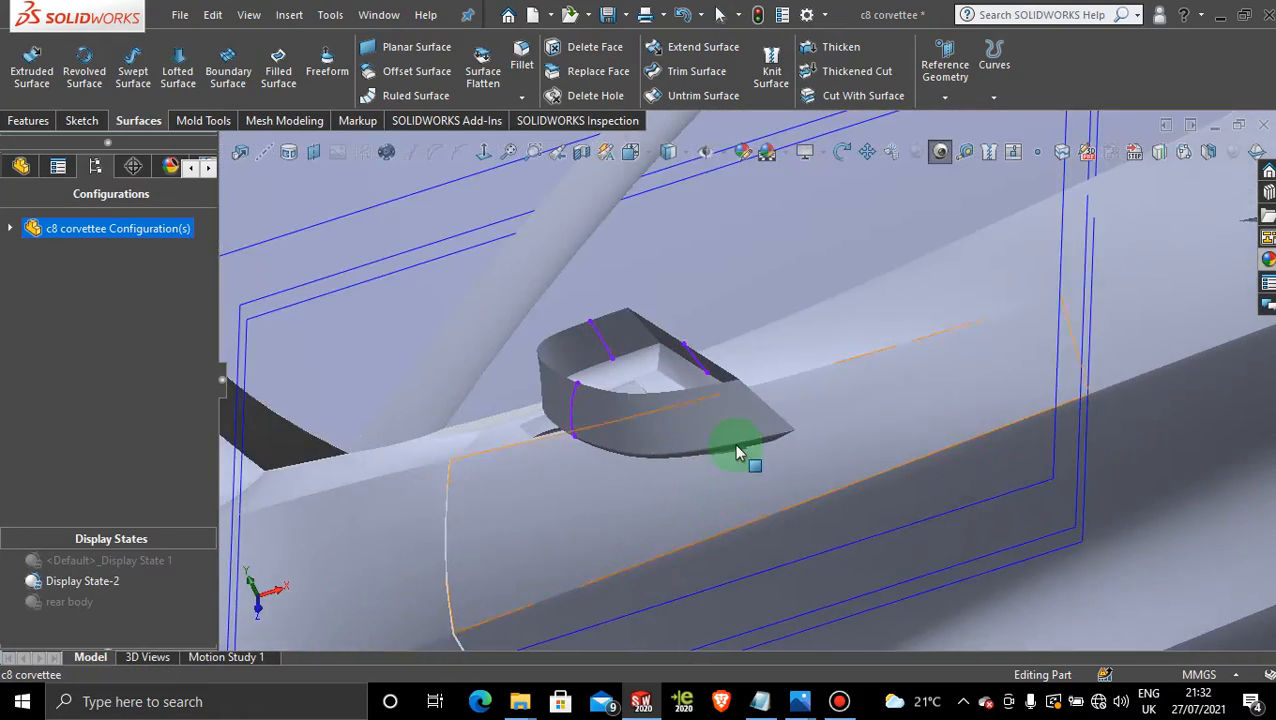
scroll(700, 452, "down", 3)
scroll(636, 466, "down", 4)
scroll(598, 473, "up", 2)
mouse_move(598, 473)
middle_mouse_down()
mouse_move(618, 476)
mouse_move(544, 433)
mouse_move(621, 473)
middle_mouse_up()
scroll(617, 471, "up", 1)
scroll(583, 308, "down", 2)
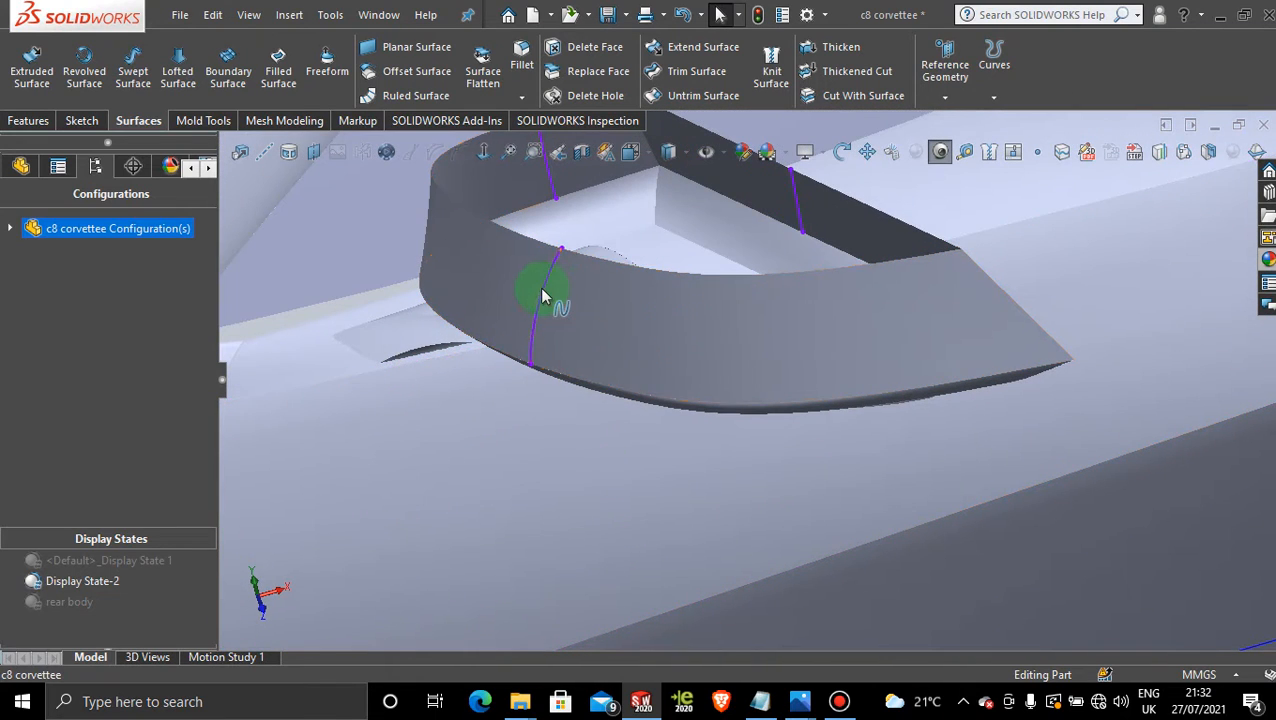
right_click(543, 294)
left_click(561, 266)
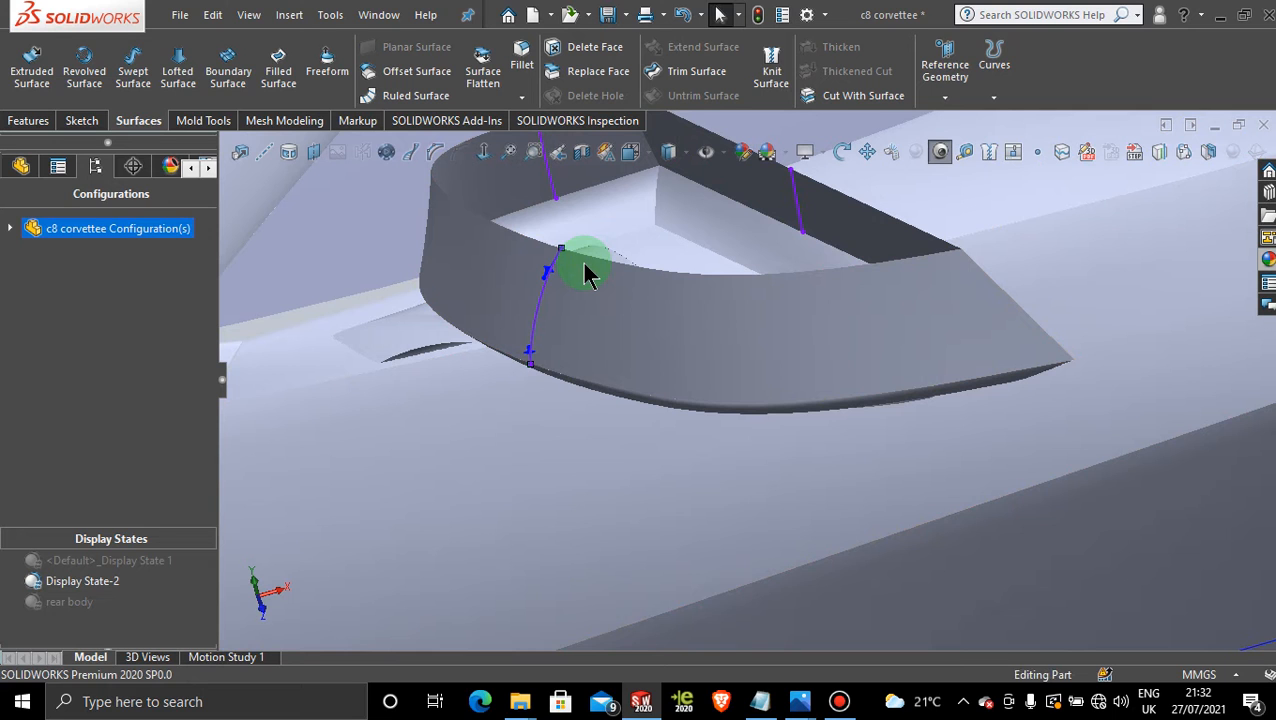
scroll(995, 414, "up", 4)
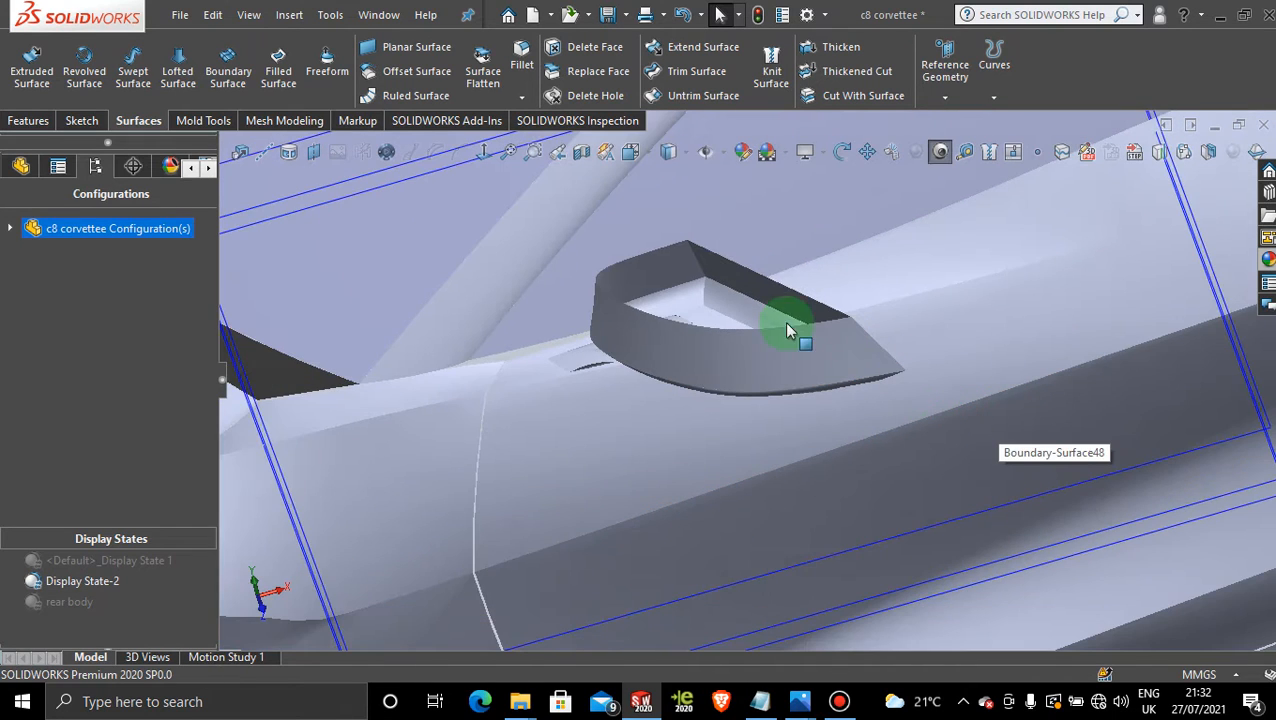
Fill the lower opening inside the mirror housing with a Contact surface bounded by the wall's straight and curved bottom edges
middle_click_drag(765, 267, 684, 475)
left_click(677, 467)
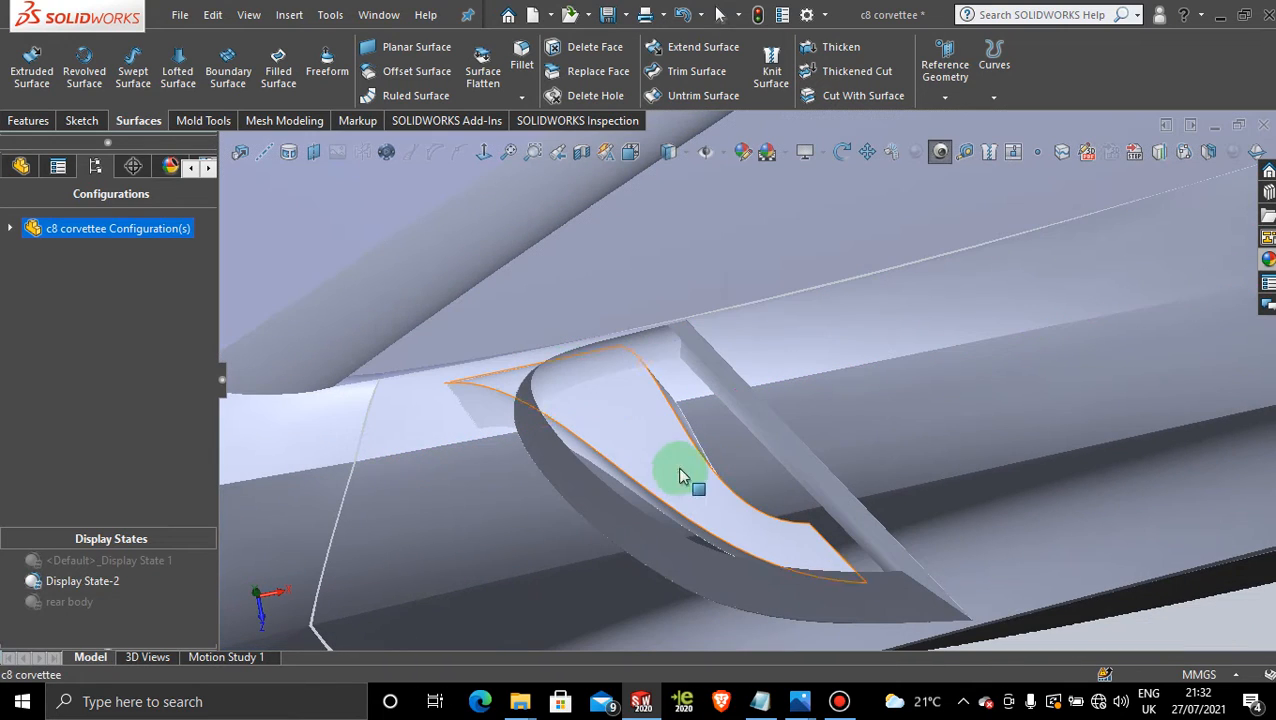
left_click(278, 70)
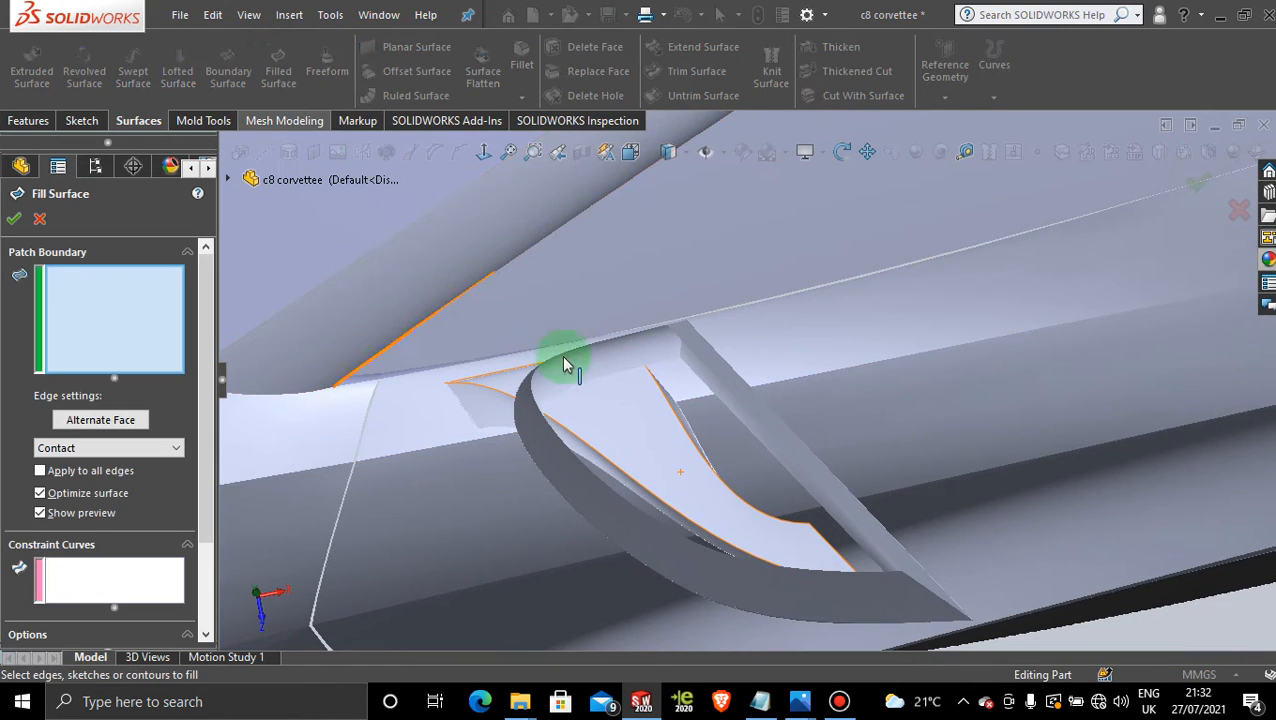
left_click(740, 420)
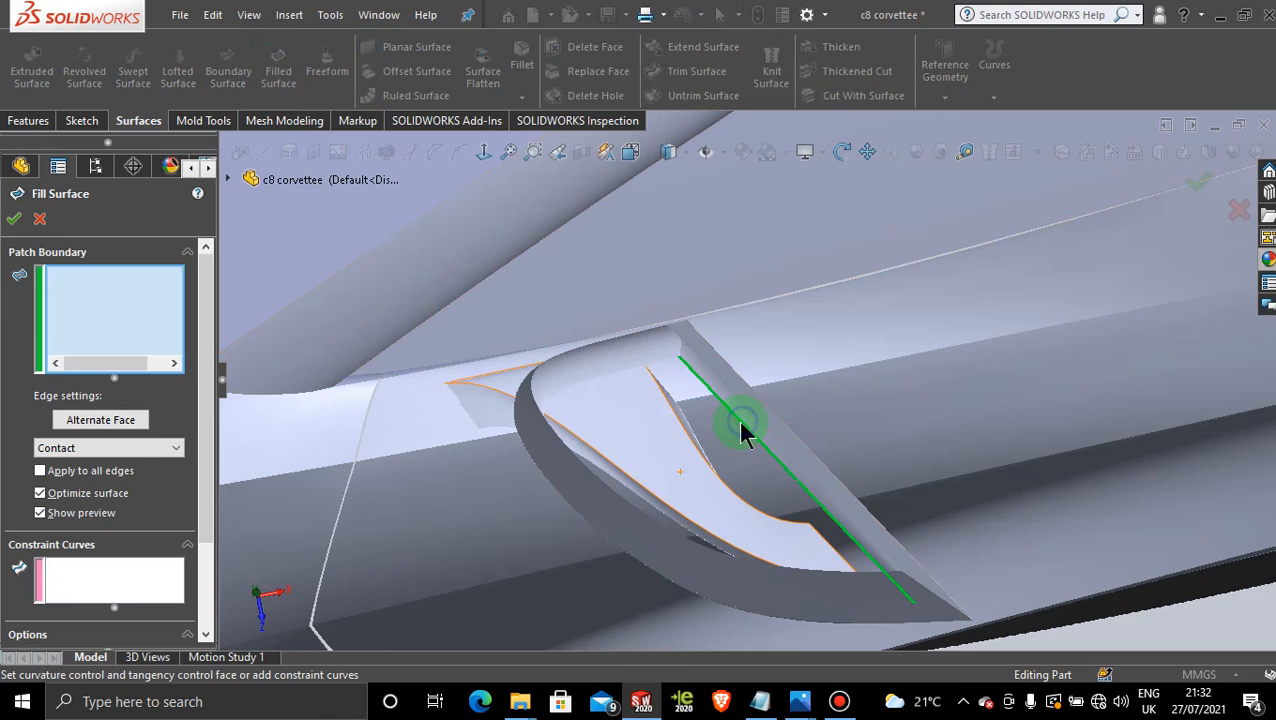
left_click(645, 364)
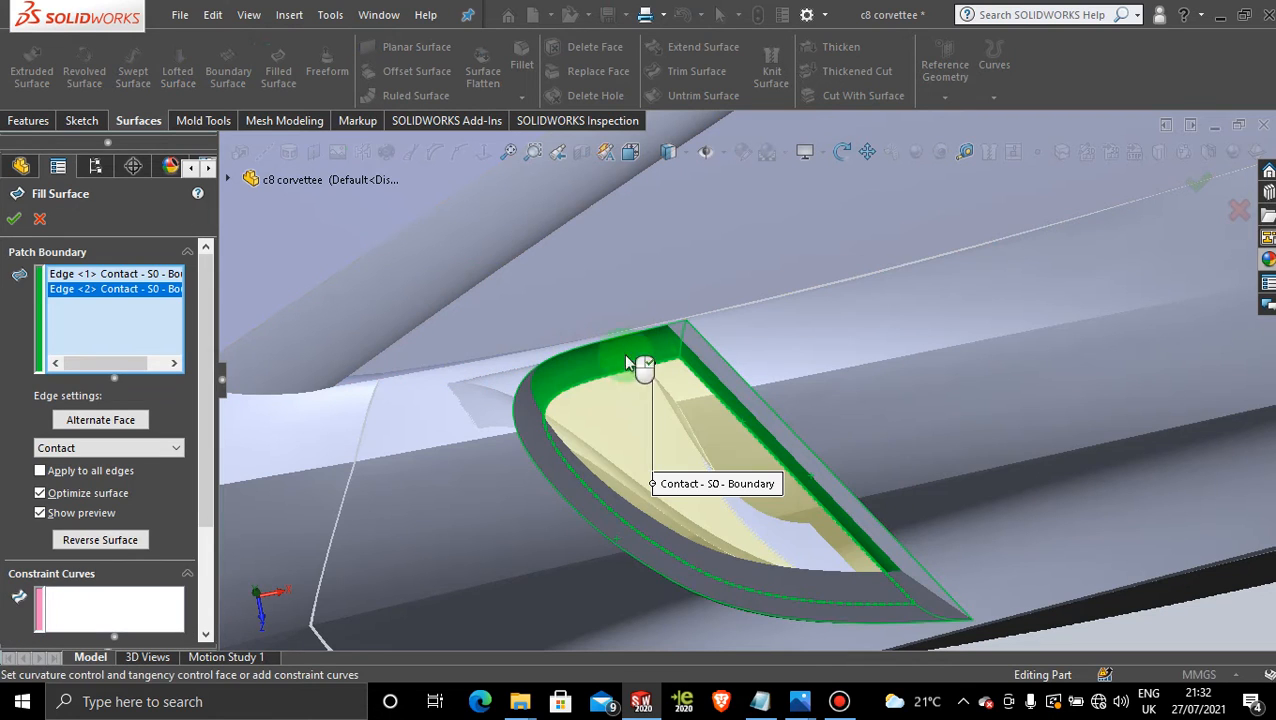
left_click(12, 218)
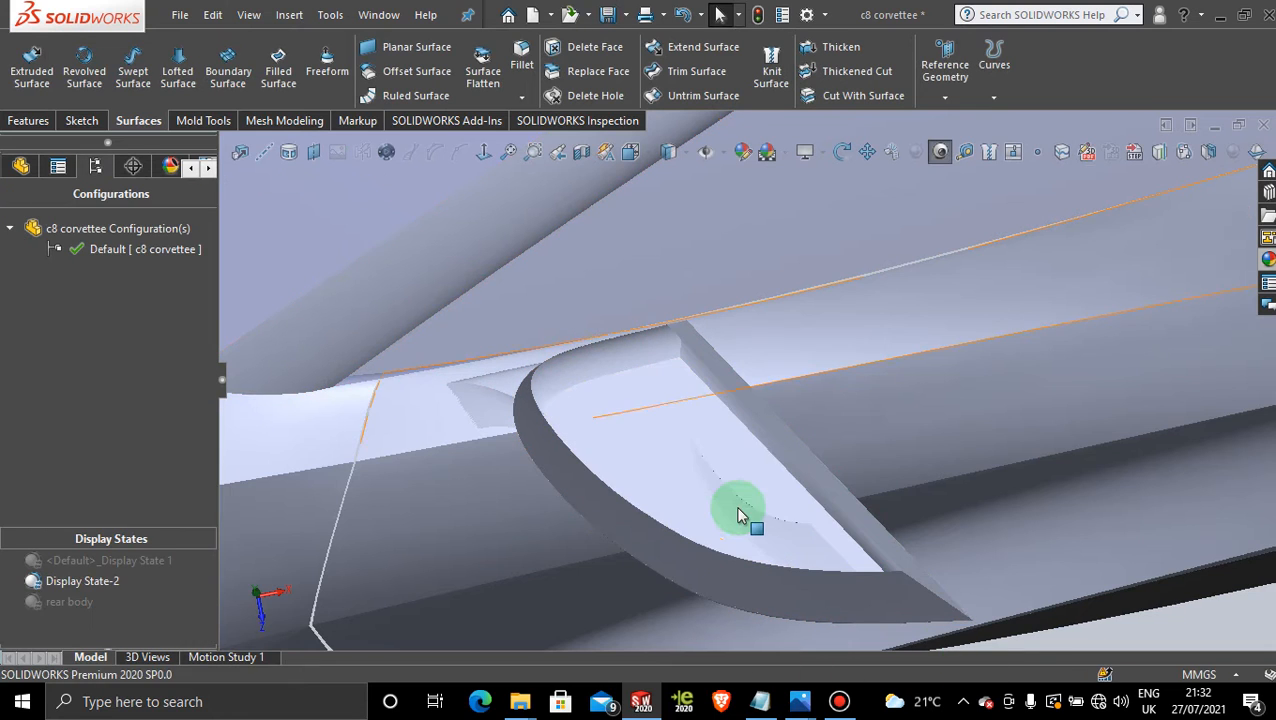
In a new 3D sketch, draw a two-point spline about 20 mm long across the housing's upper opening, from the curved rim to the straight rim
middle_click_drag(724, 512, 755, 436)
scroll(766, 441, "down", 3)
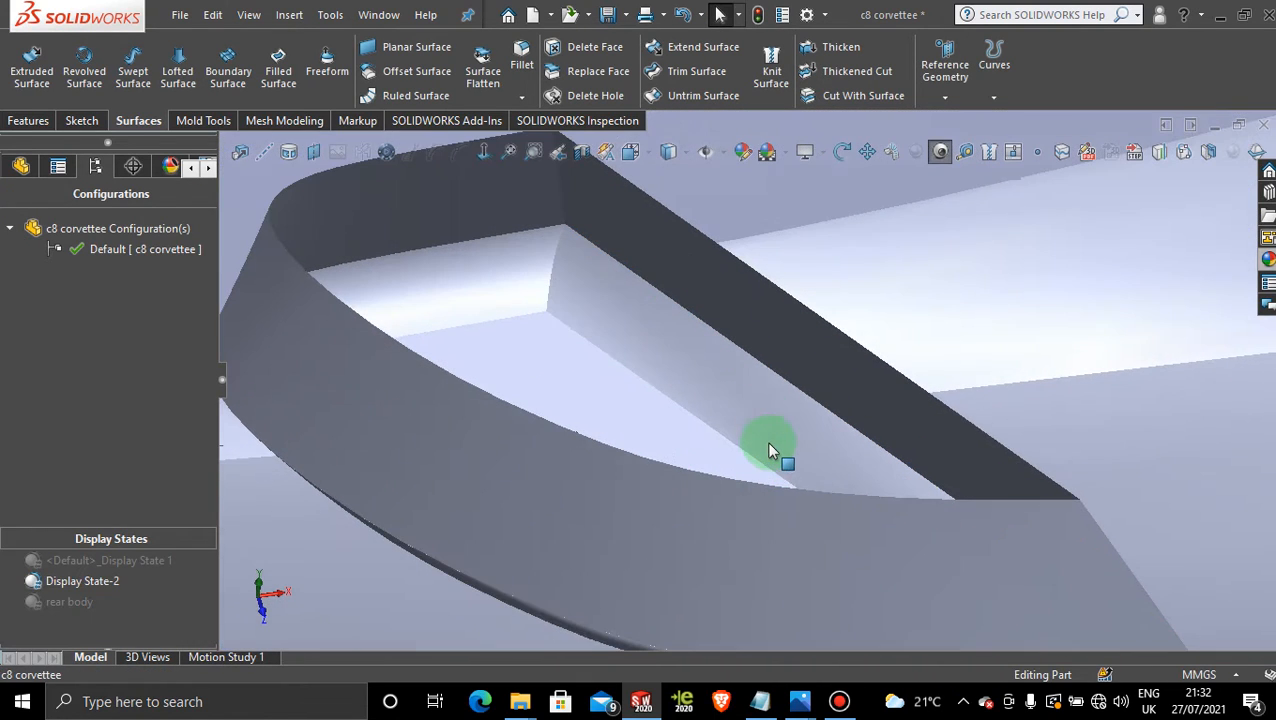
left_click(82, 120)
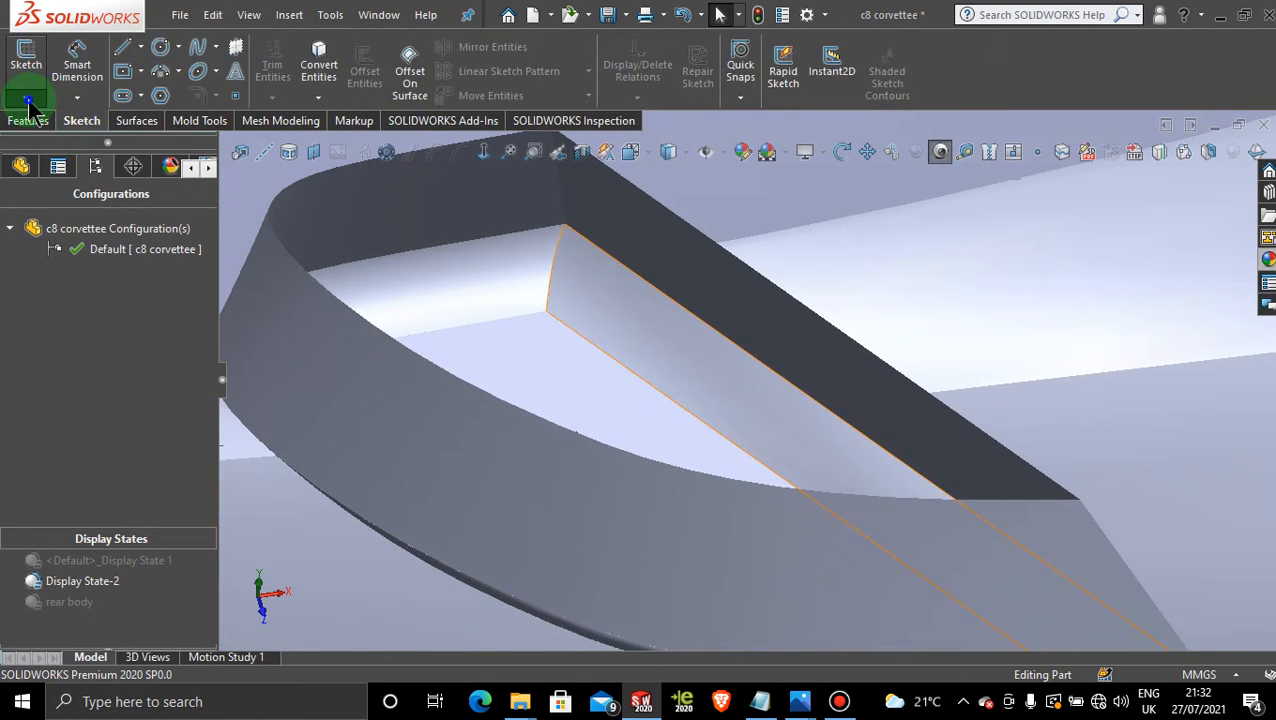
left_click(25, 97)
left_click(62, 144)
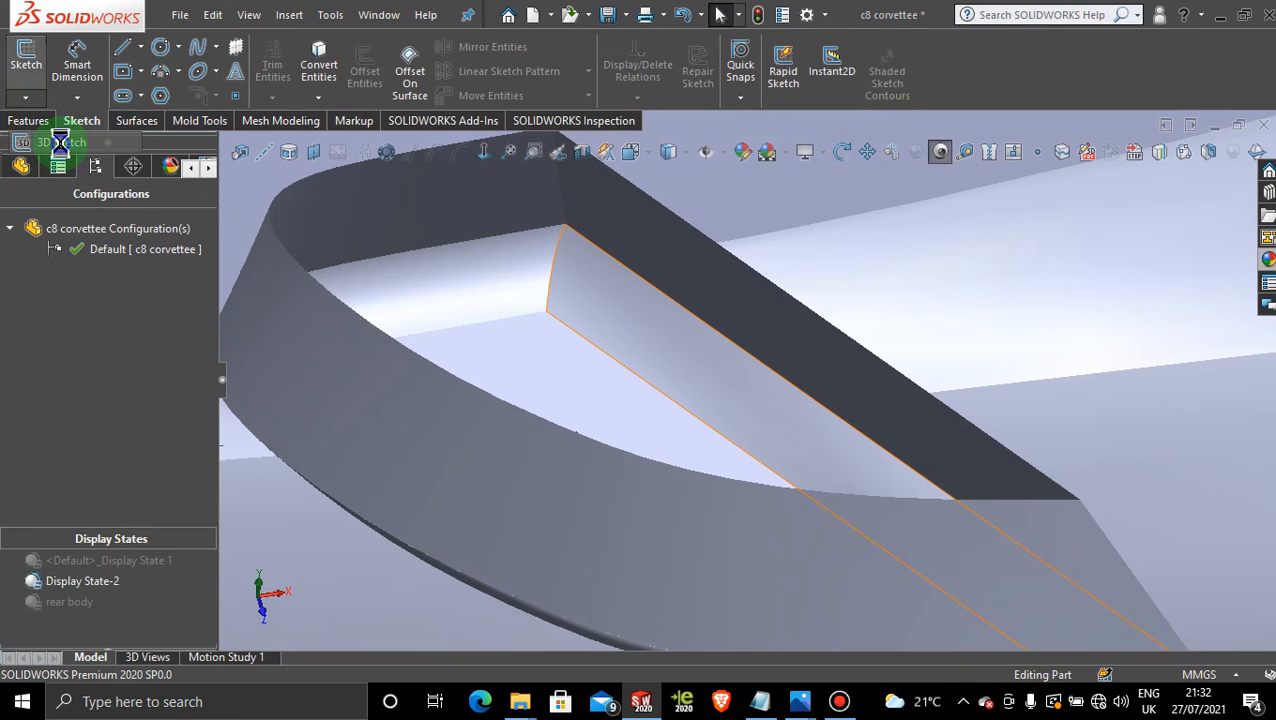
left_click(199, 50)
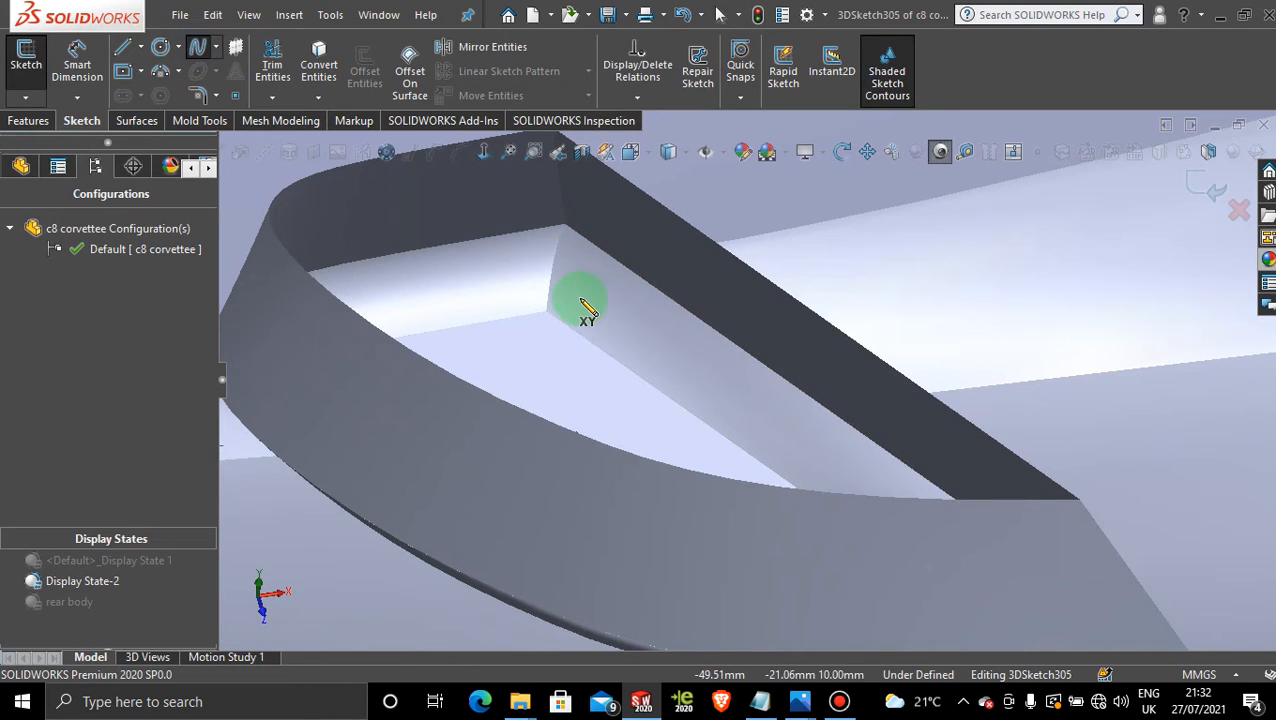
scroll(580, 300, "up", 1)
left_click(484, 367)
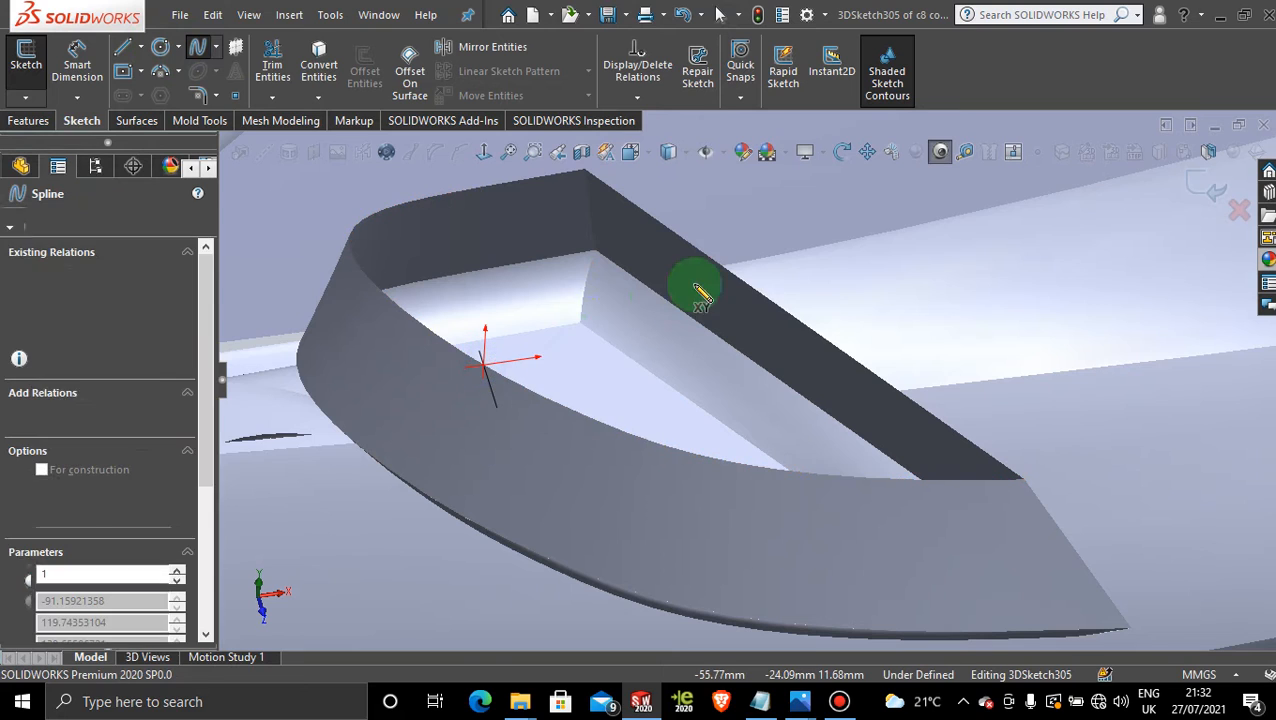
left_click(801, 319)
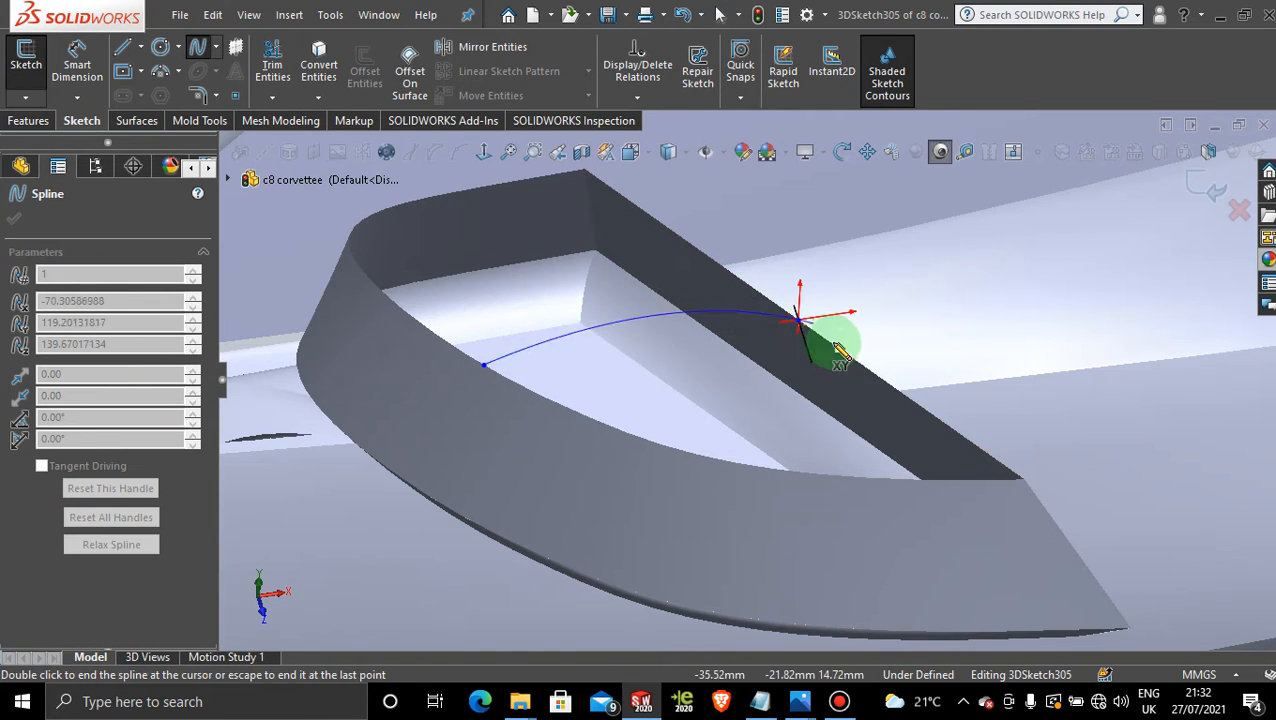
key("Escape")
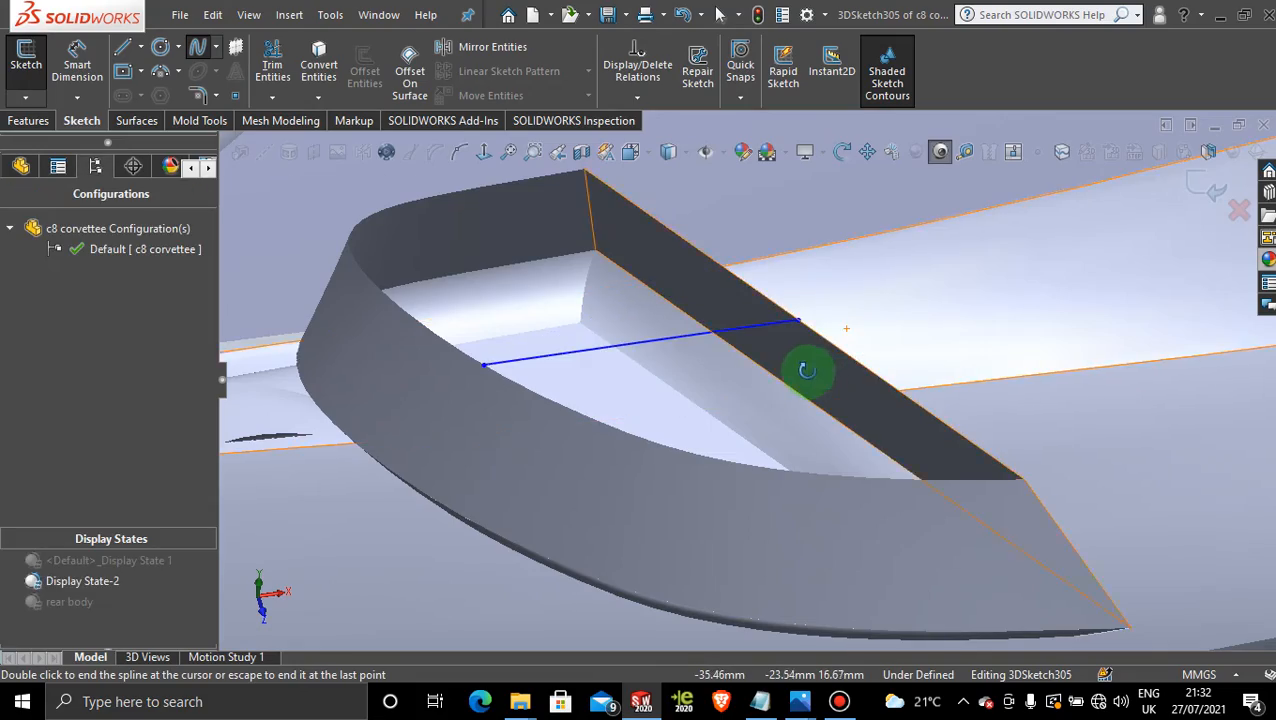
In the Front view, arch the spline upward above the housing rim by reshaping the tangent handles at both ends
middle_click_drag(822, 368, 767, 296)
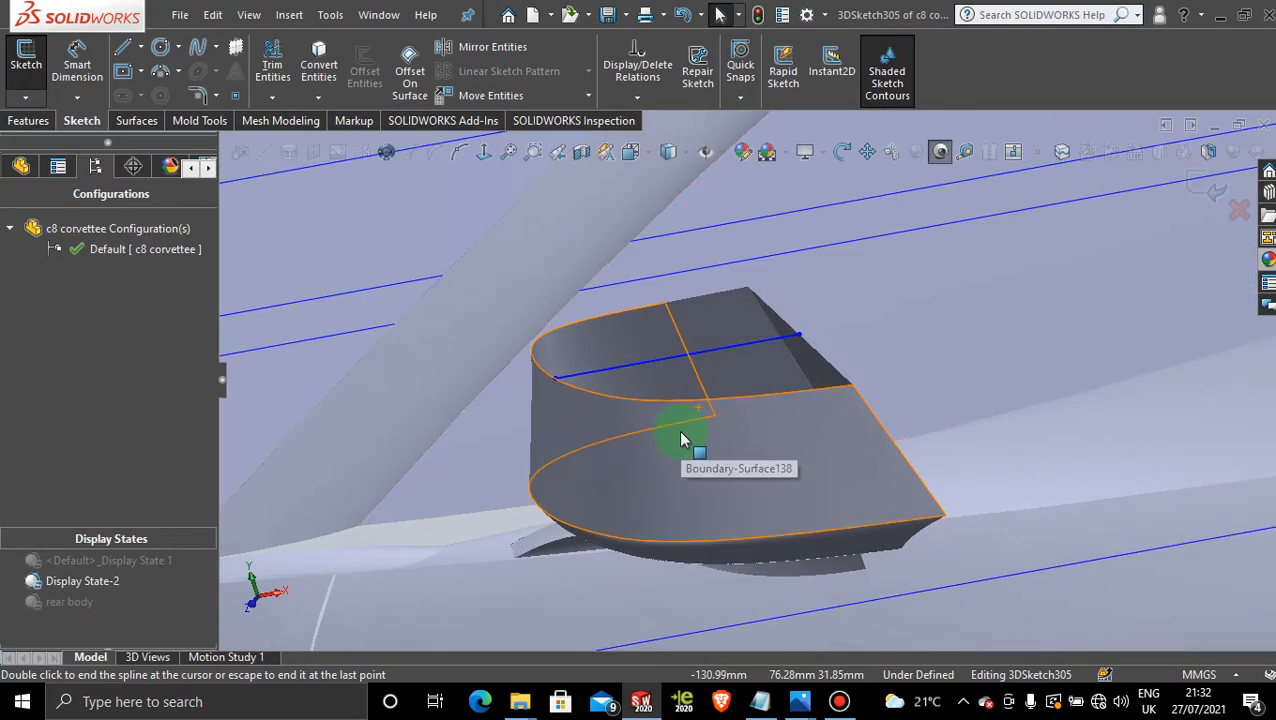
key("space")
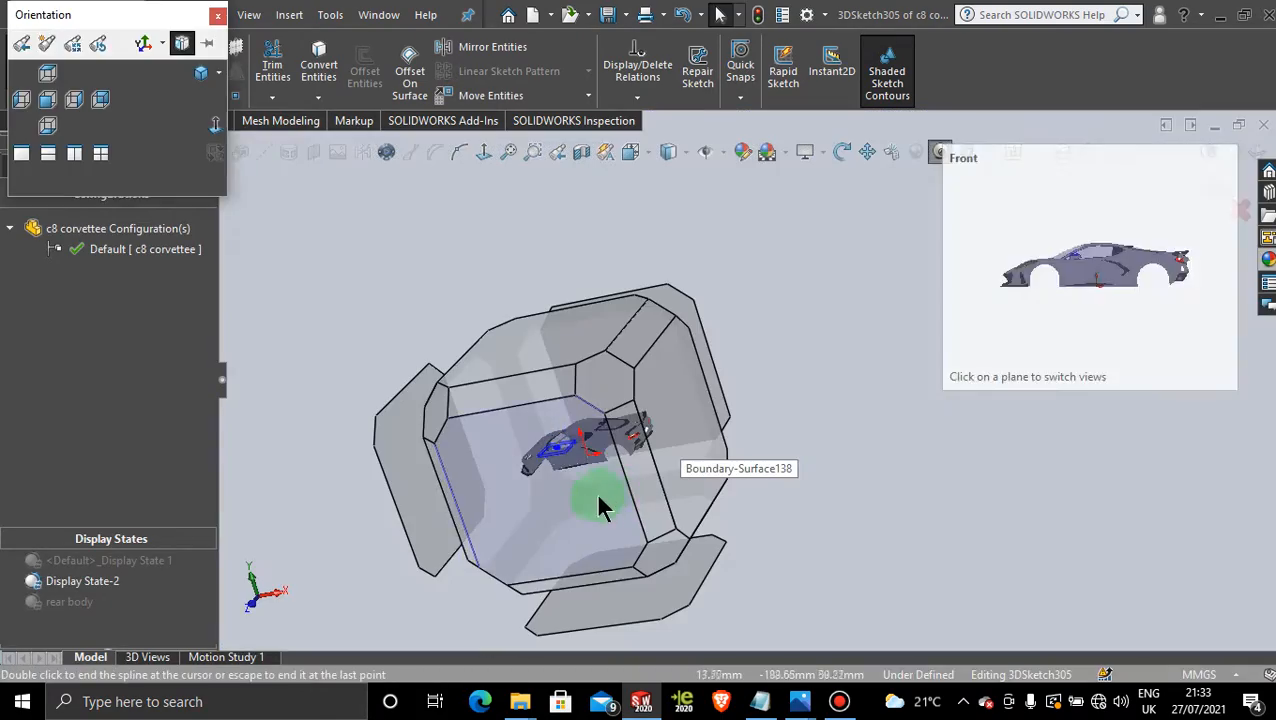
left_click(596, 494)
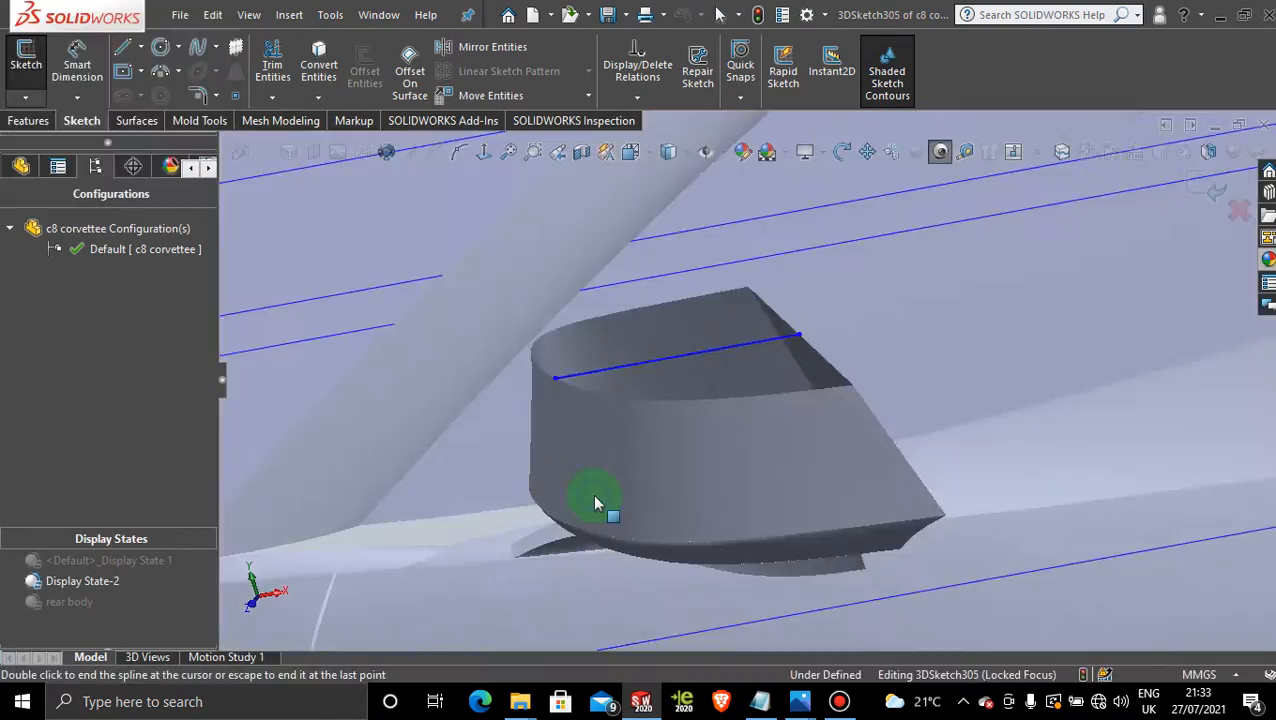
scroll(720, 330, "down", 10)
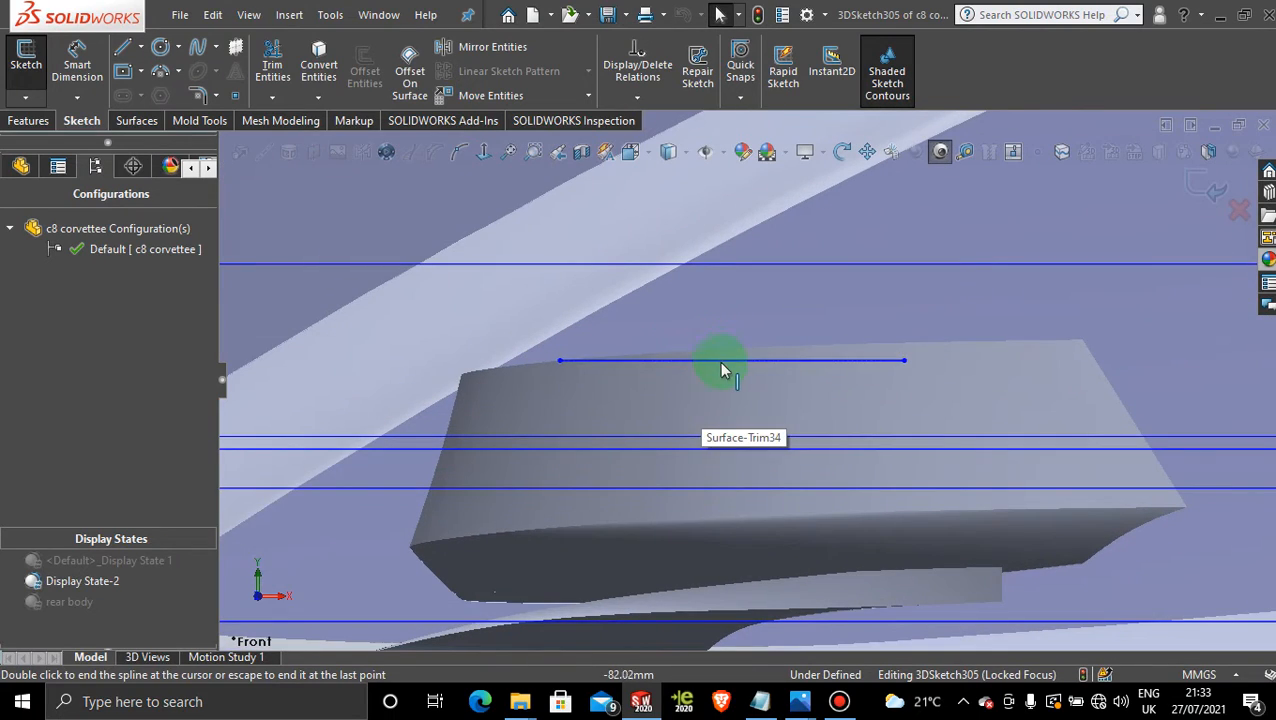
mouse_move(726, 370)
middle_mouse_down()
mouse_move(727, 384)
mouse_move(735, 364)
mouse_move(769, 353)
mouse_move(771, 327)
middle_mouse_up()
left_click(771, 327)
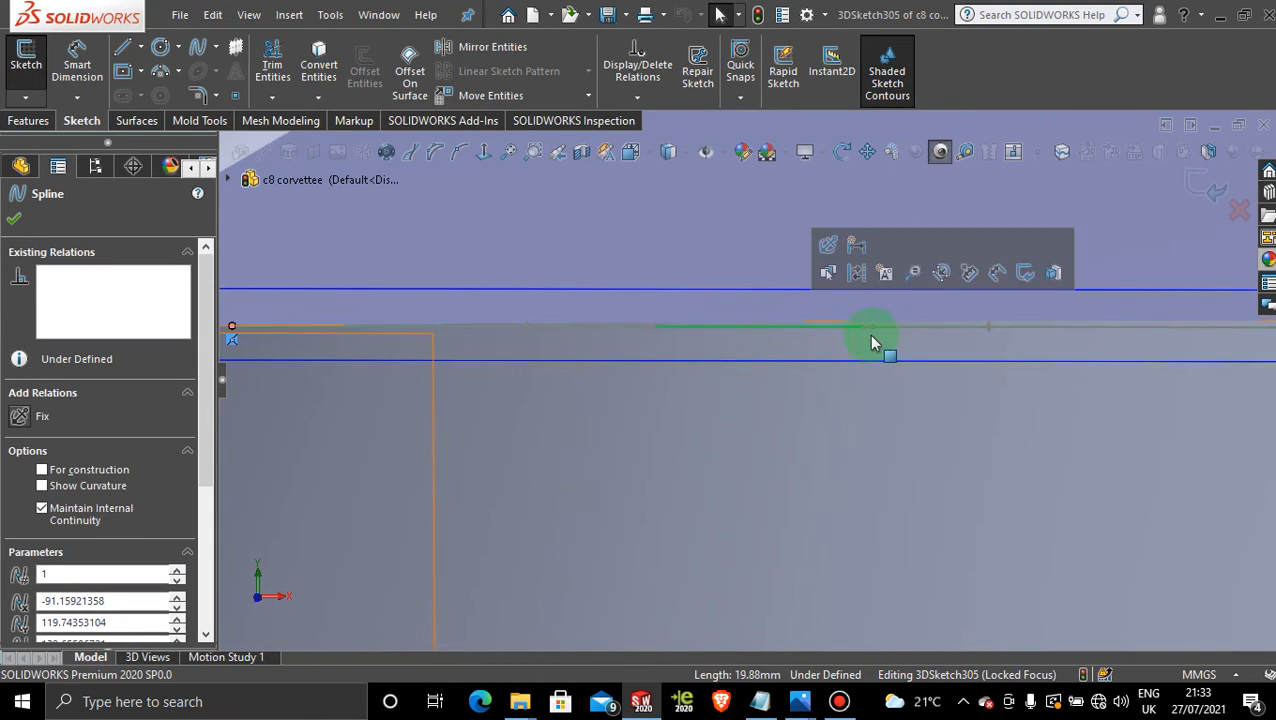
left_click_drag(656, 331, 438, 256)
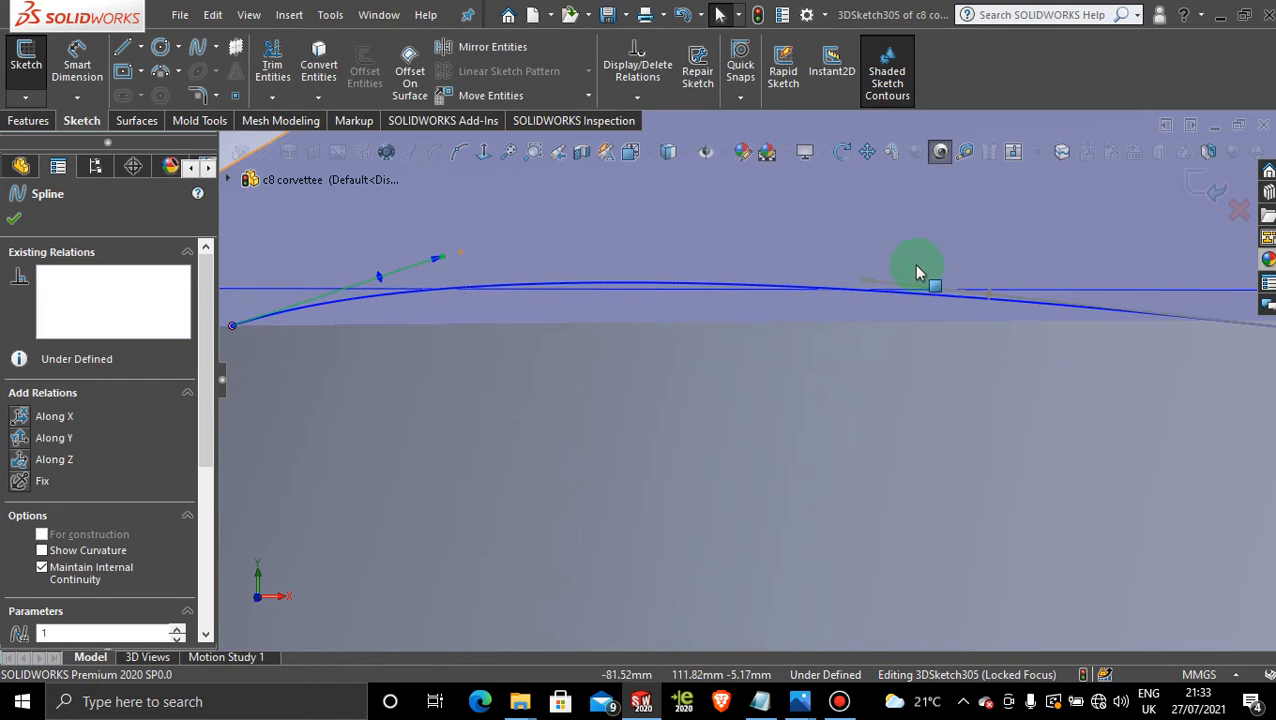
scroll(943, 316, "up", 4)
left_click_drag(805, 329, 881, 313)
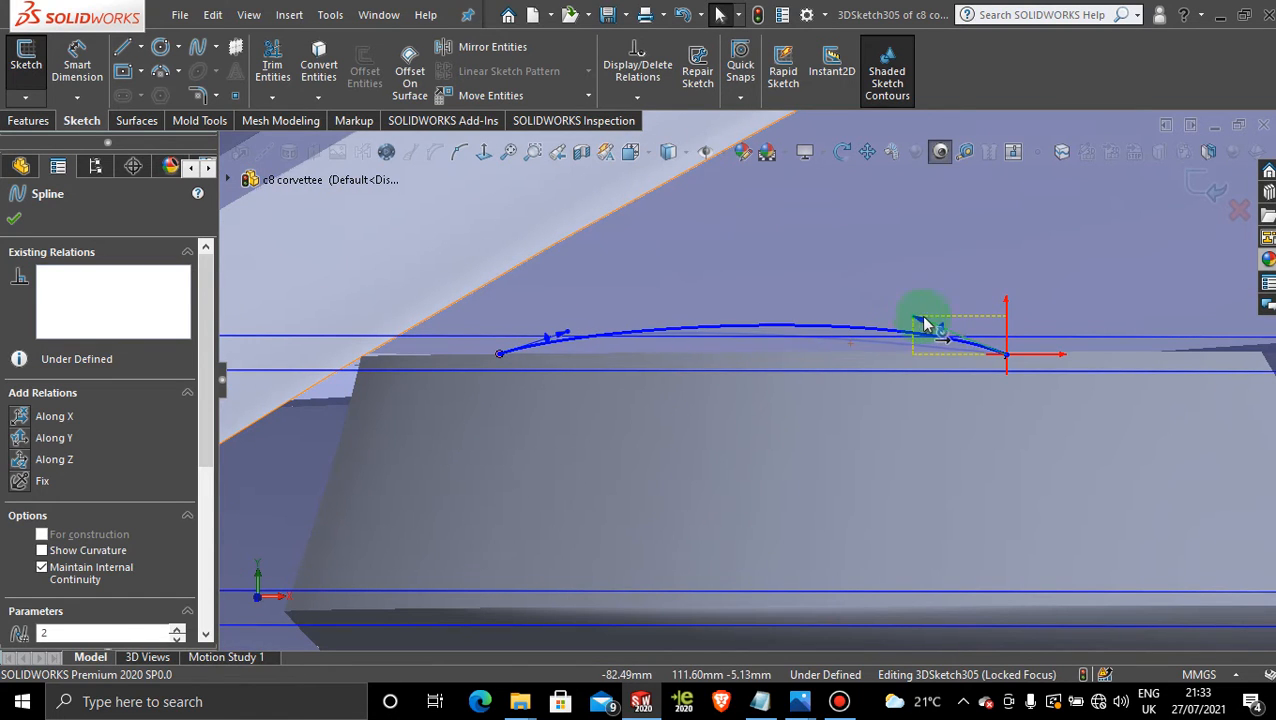
middle_click_drag(870, 364, 838, 487)
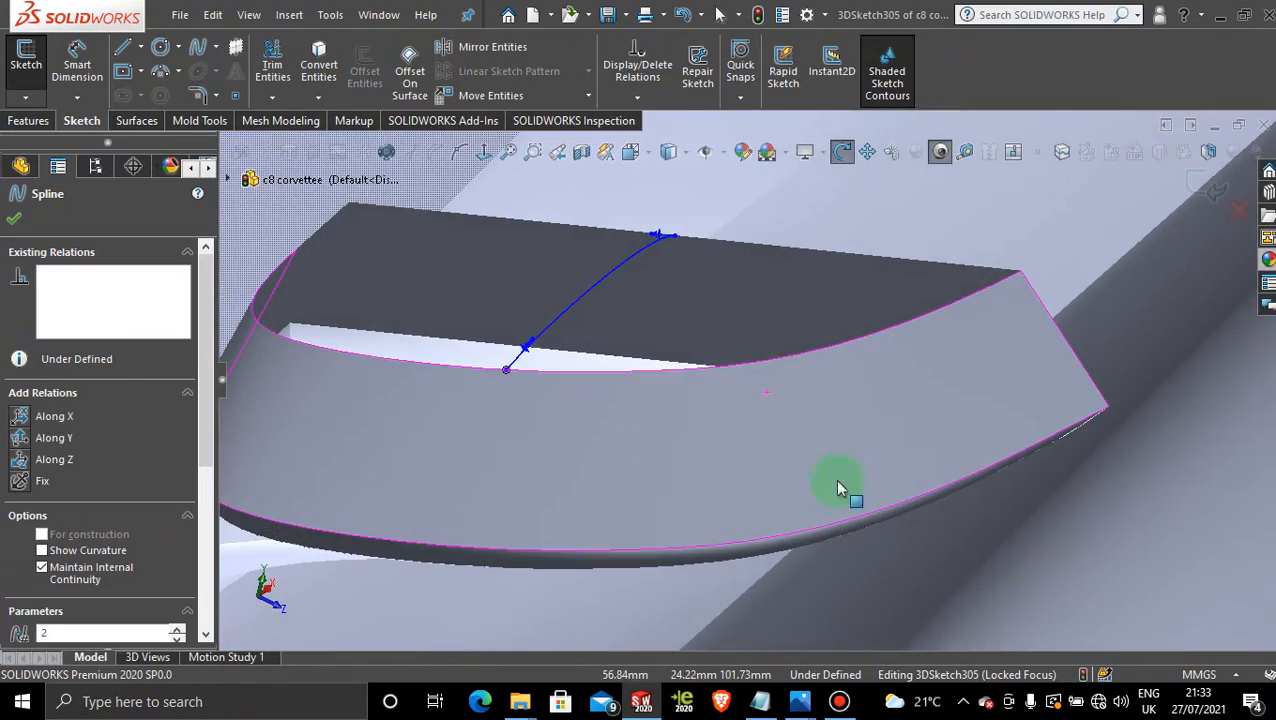
Exit the 3D sketch and delete the arched spline sketch across the mirror housing's upper opening
left_click(1214, 183)
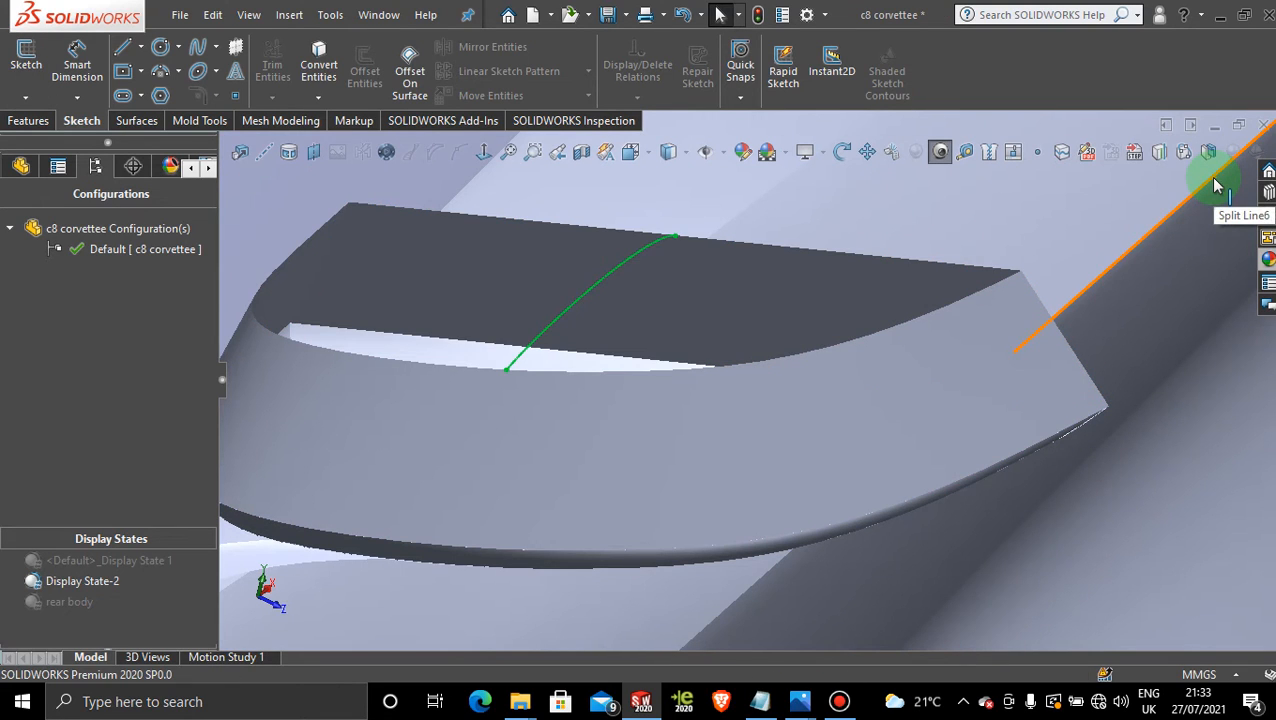
right_click(612, 281)
left_click(662, 470)
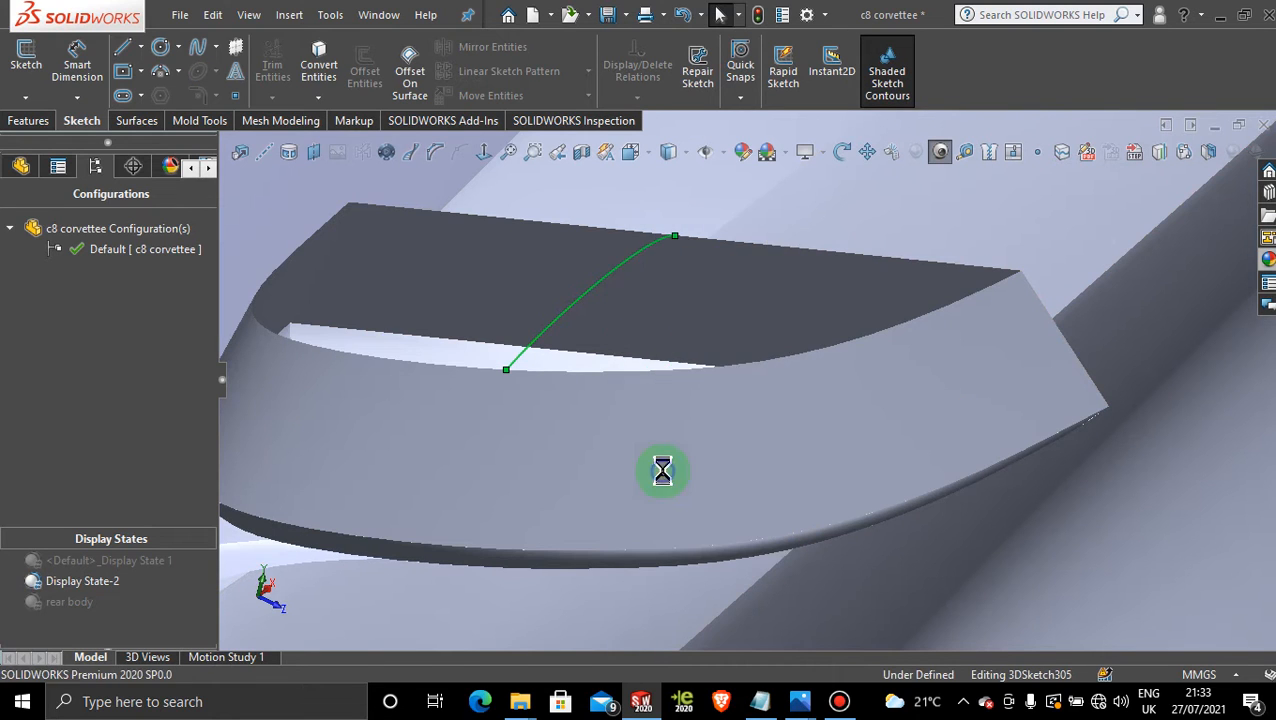
left_click(735, 260)
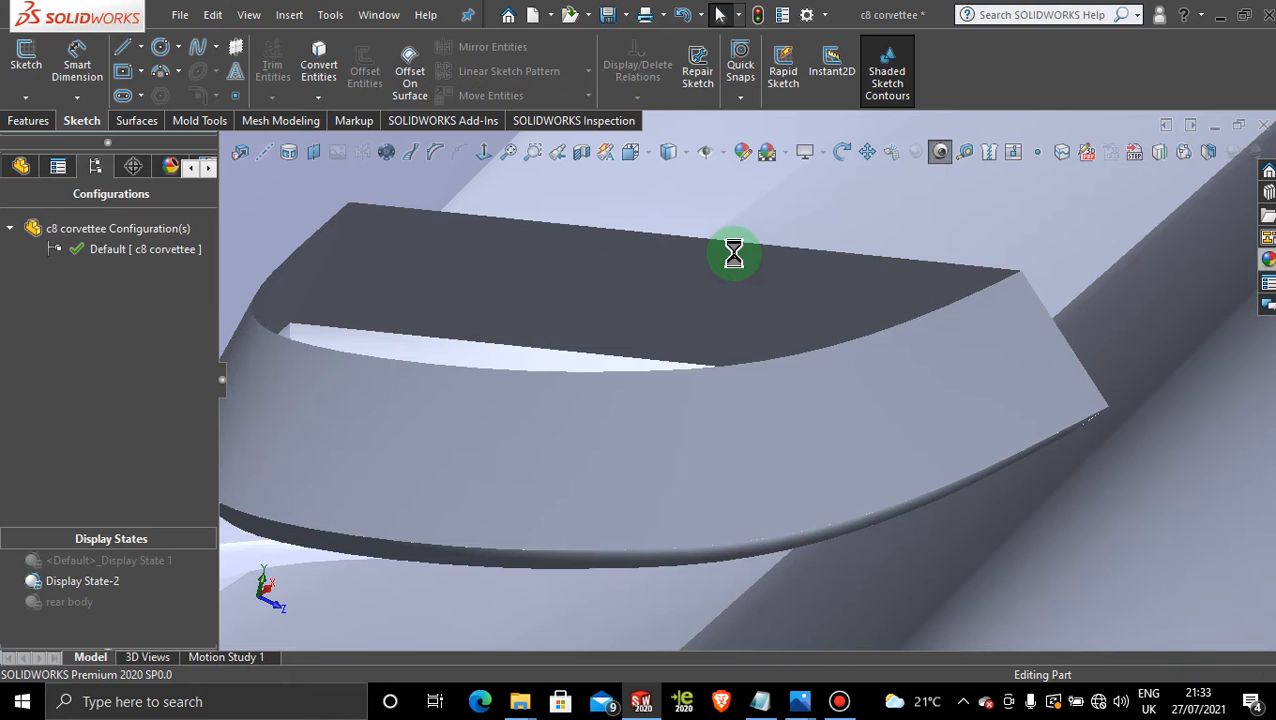
left_click(733, 254)
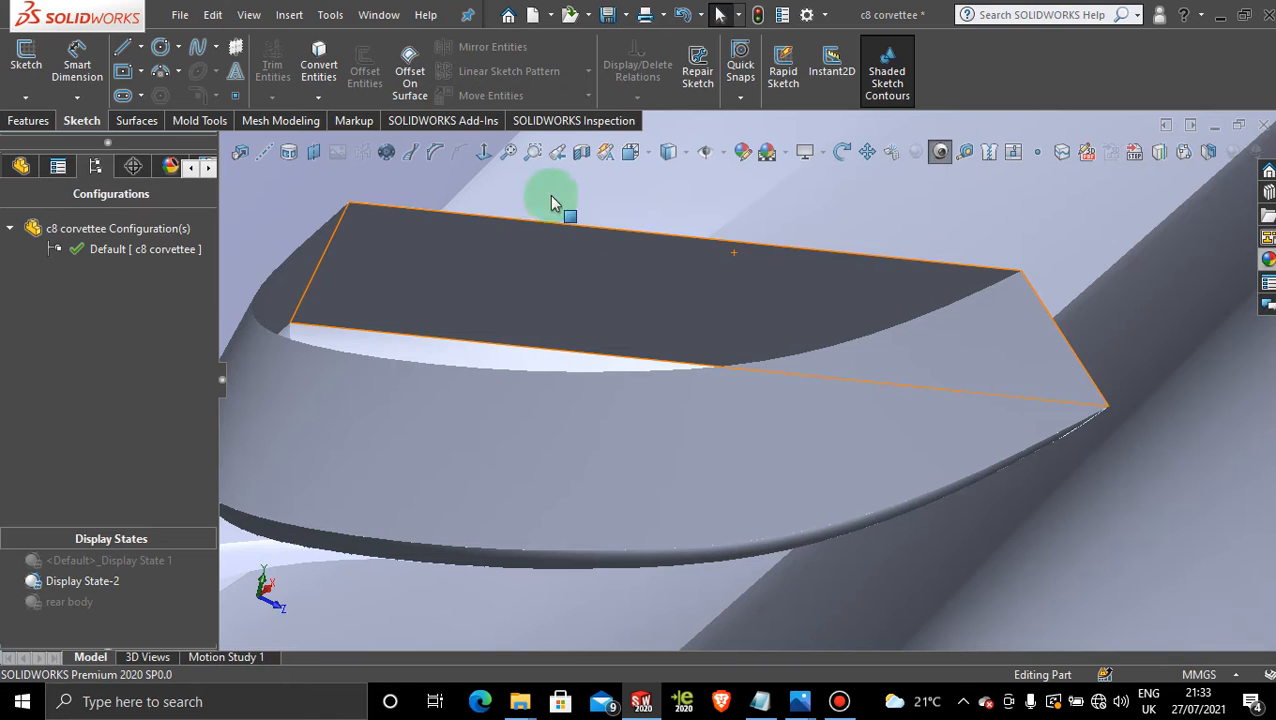
Fill the mirror housing's upper opening with a Contact surface bounded by its three rim edges
left_click(133, 121)
left_click(279, 68)
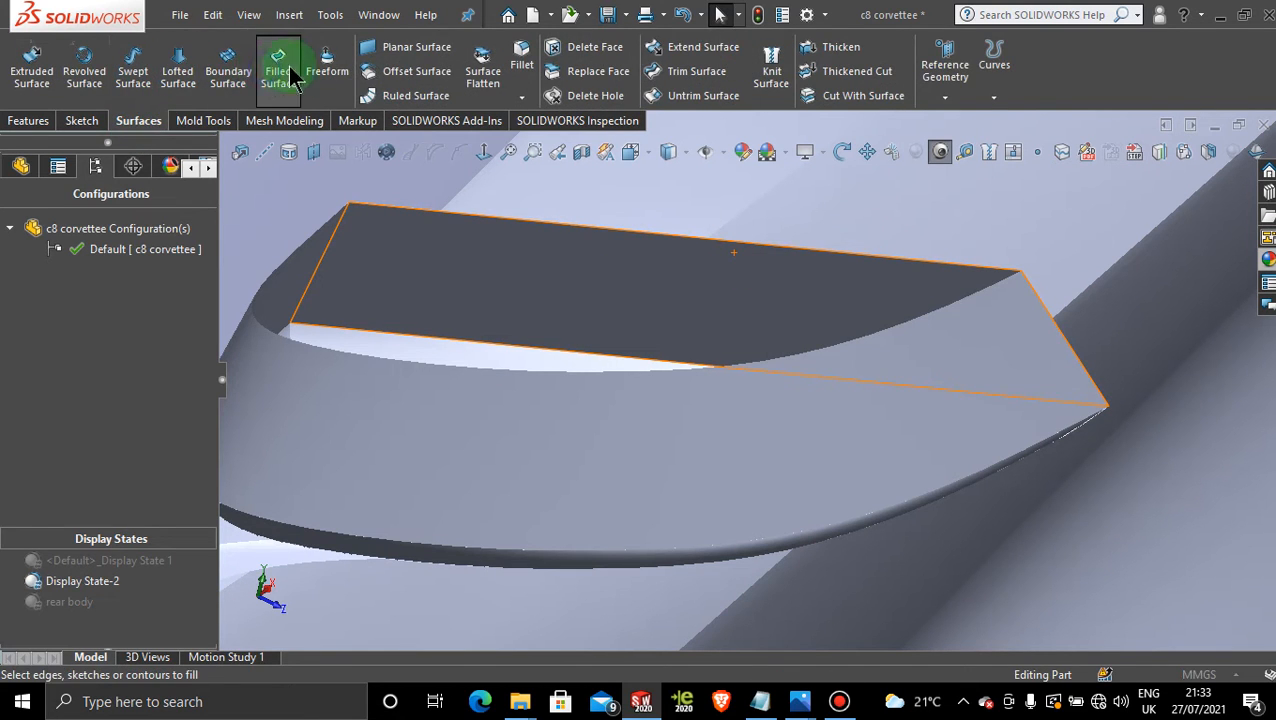
left_click(626, 231)
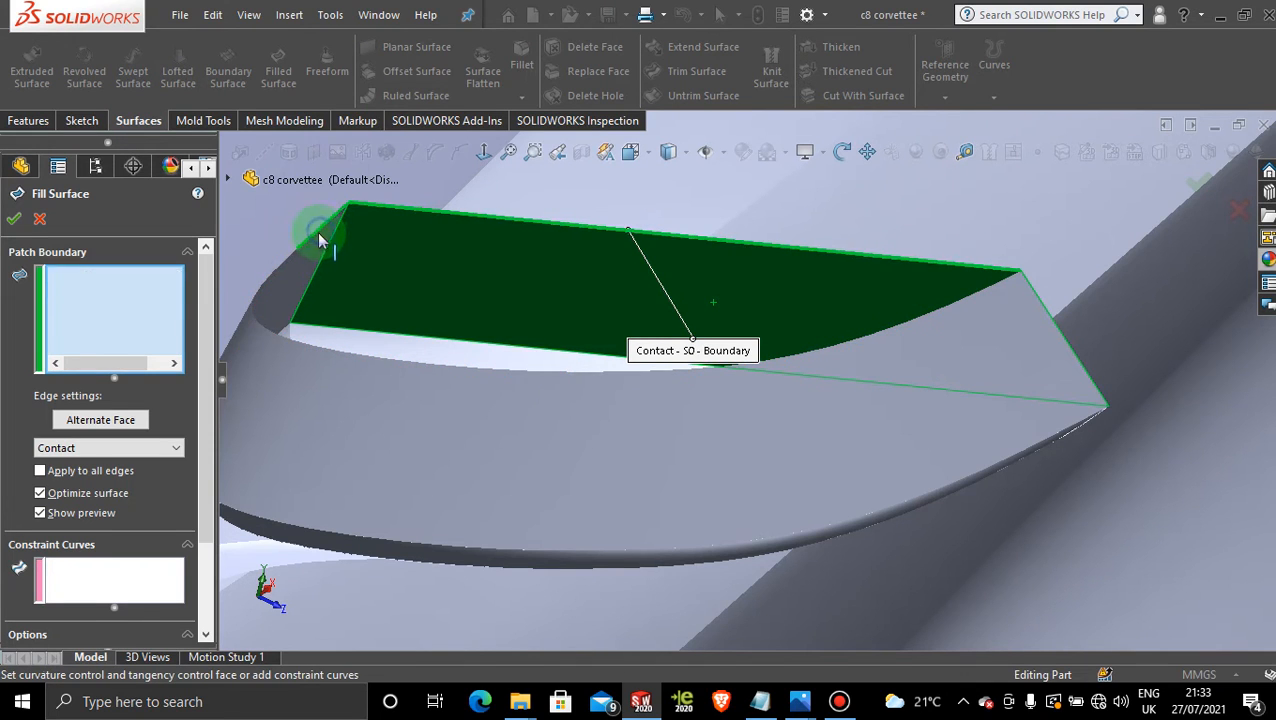
left_click(320, 240)
left_click(270, 274)
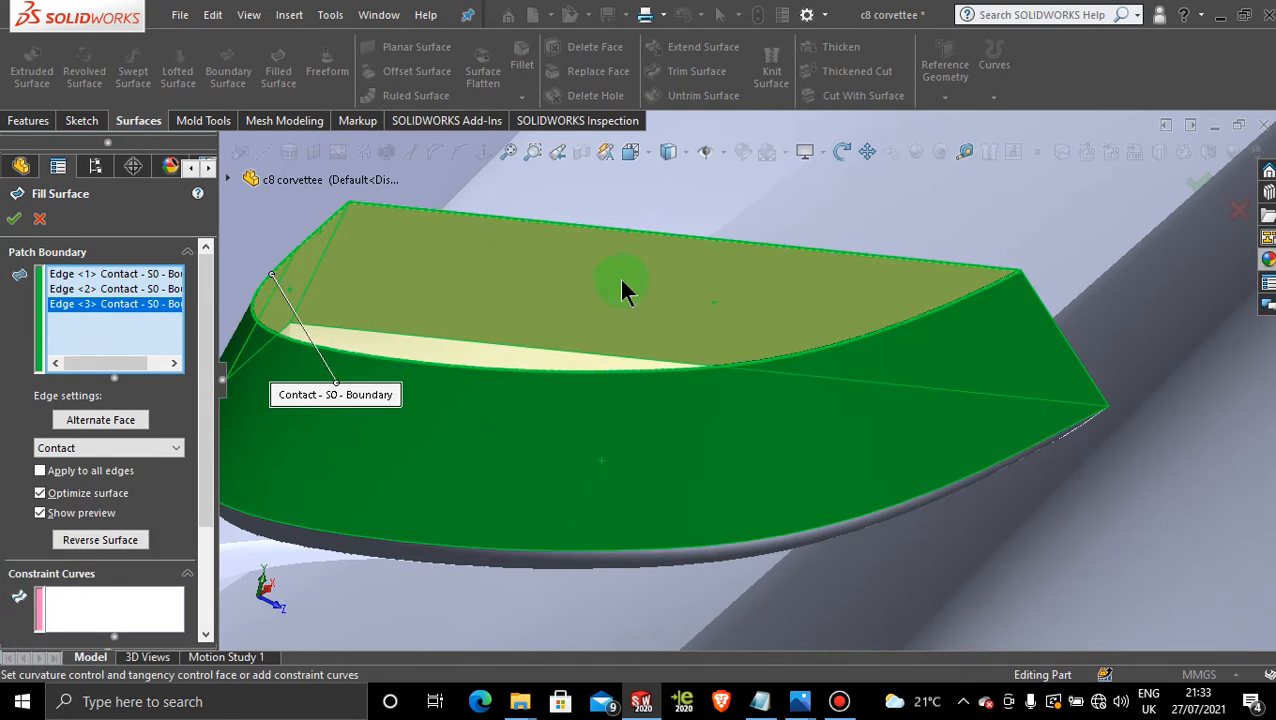
left_click(12, 219)
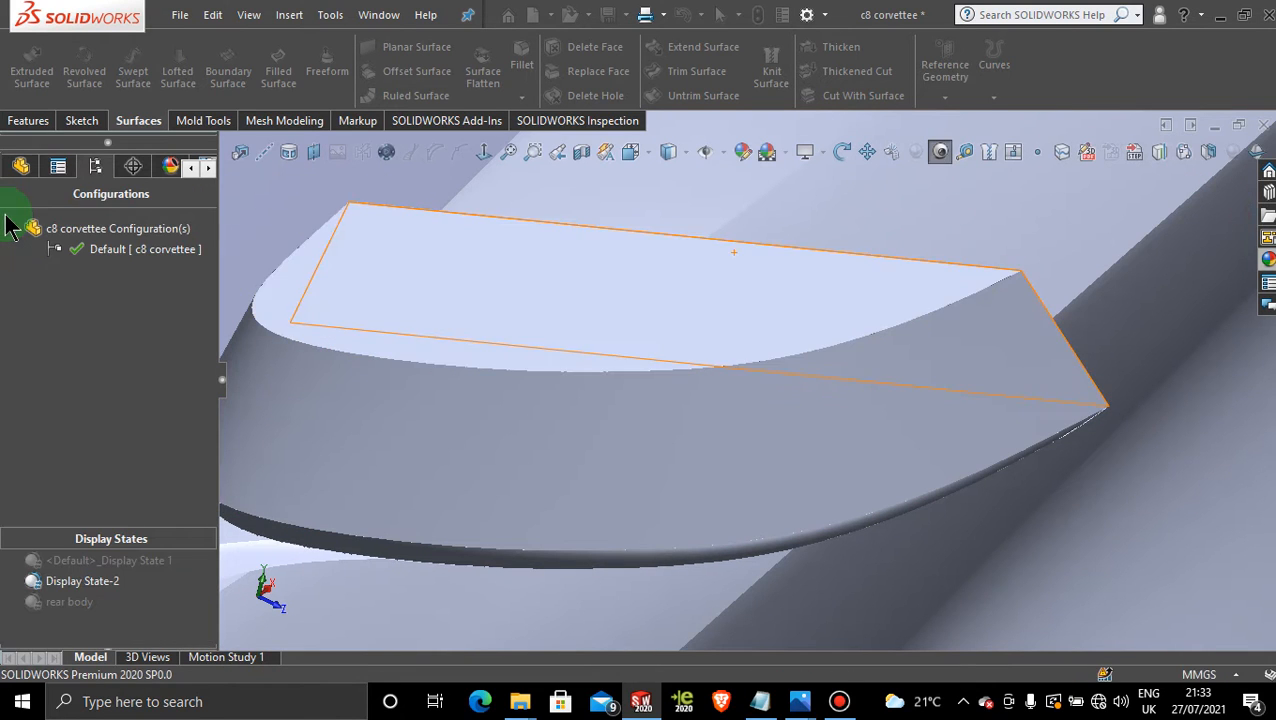
Examine the capped mirror housing up close and against the whole car, and select its top fill surface
mouse_move(811, 443)
middle_mouse_down()
mouse_move(747, 475)
mouse_move(1200, 395)
middle_mouse_up()
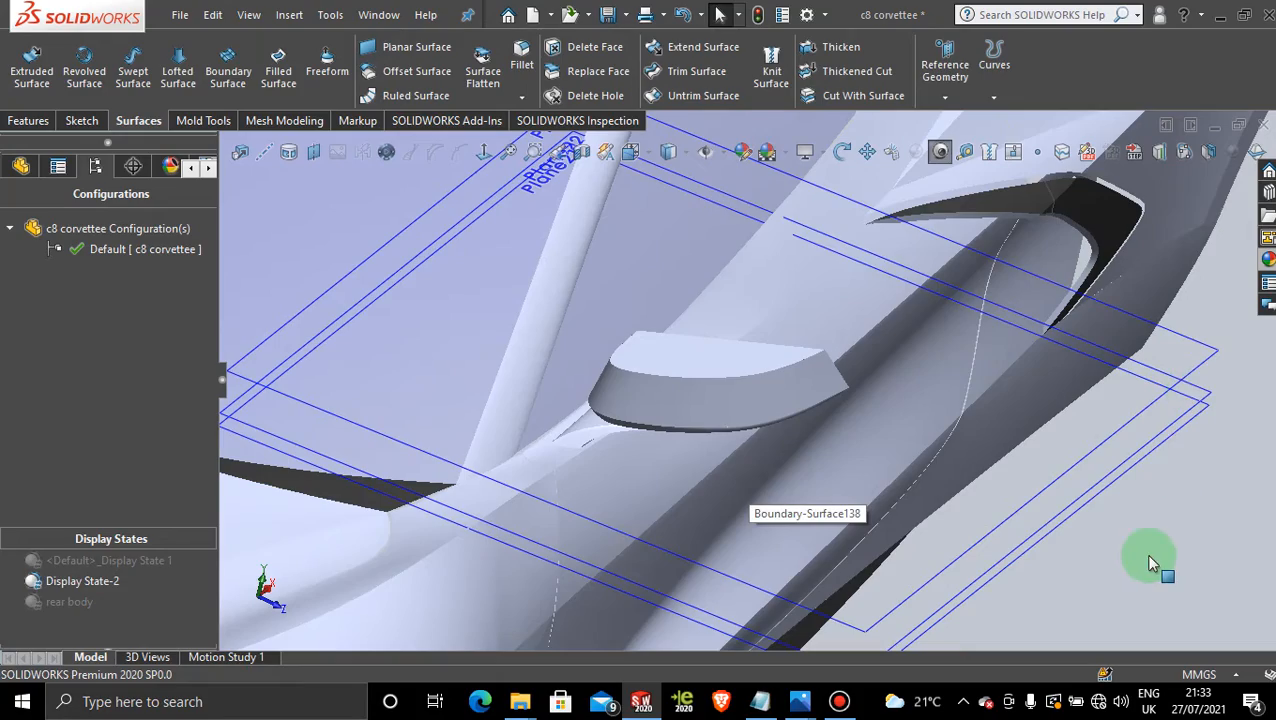
mouse_move(1150, 563)
middle_mouse_down()
mouse_move(746, 433)
mouse_move(749, 382)
mouse_move(683, 321)
mouse_move(664, 242)
mouse_move(712, 293)
mouse_move(570, 350)
mouse_move(611, 445)
mouse_move(501, 529)
mouse_move(615, 467)
mouse_move(723, 324)
mouse_move(779, 411)
mouse_move(740, 421)
middle_mouse_up()
scroll(746, 421, "up", 5)
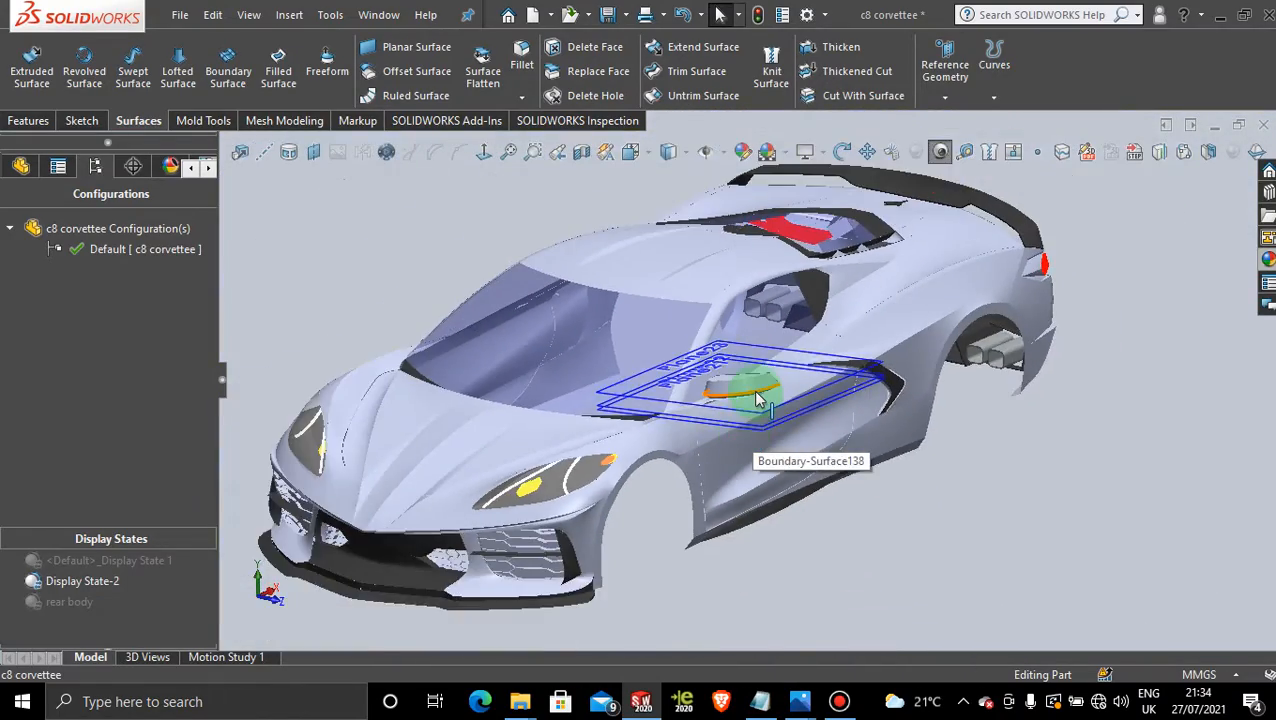
scroll(755, 394, "down", 10)
left_click(683, 383)
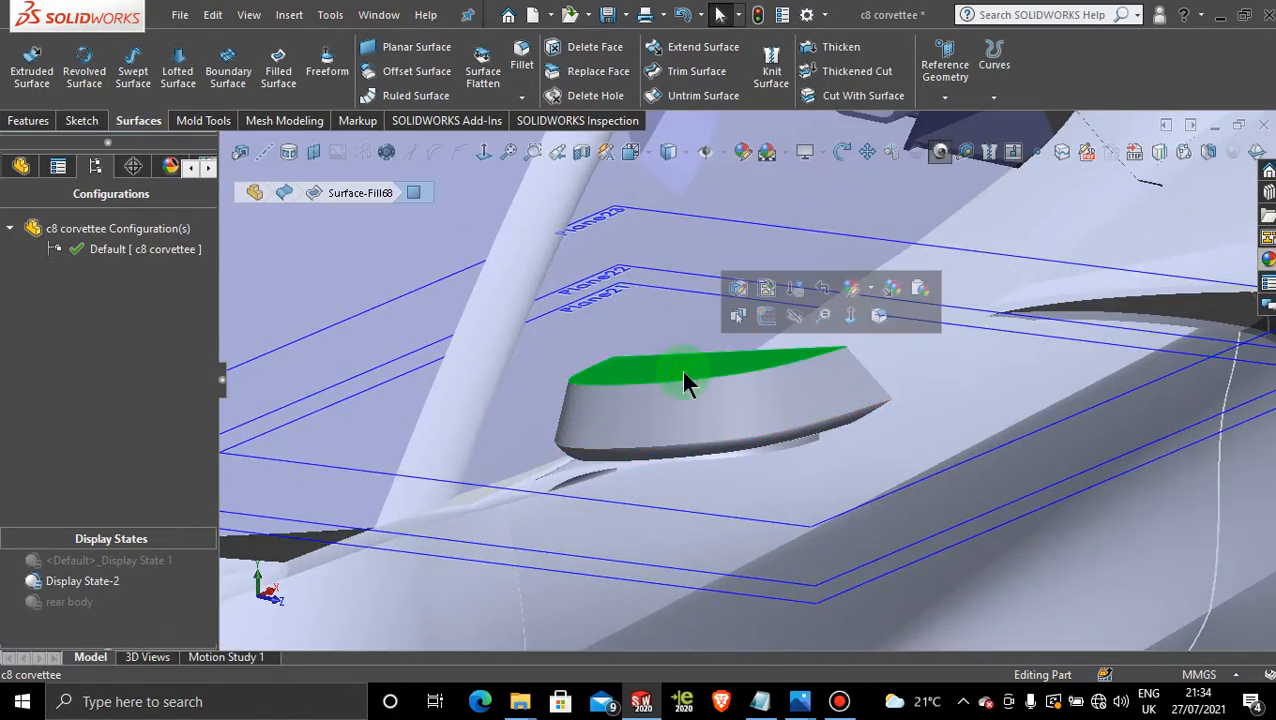
Inspect the mirror housing's flat top surface from several angles, up close and in proportion to the car body
scroll(966, 478, "up", 5)
left_click(1124, 384)
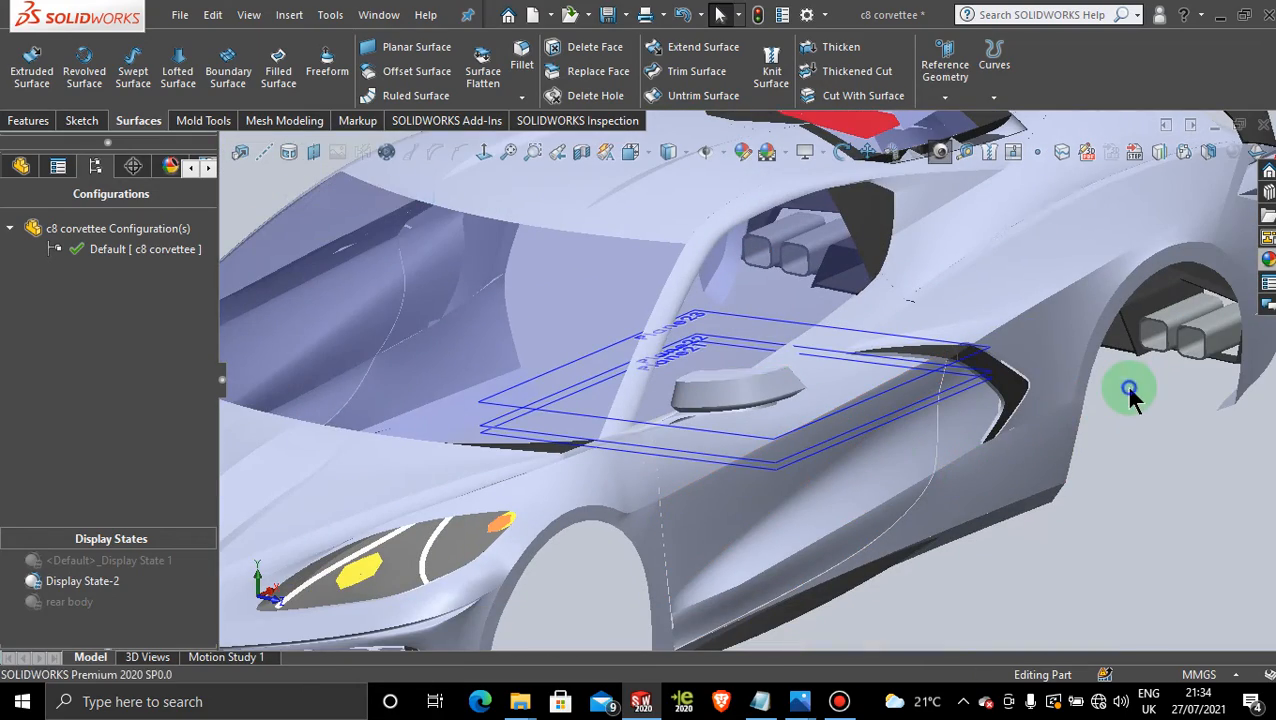
middle_click_drag(1029, 561, 951, 662)
scroll(696, 431, "up", 2)
scroll(589, 364, "down", 4)
scroll(645, 383, "down", 3)
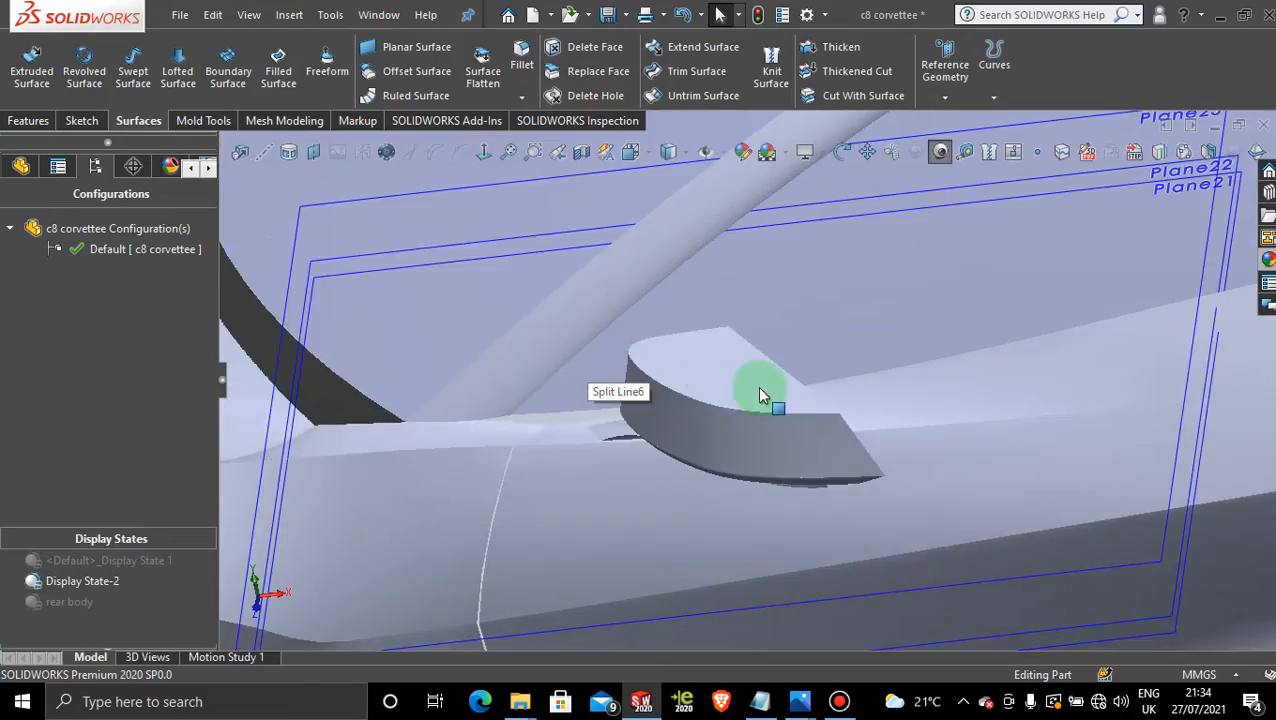
middle_click_drag(755, 390, 810, 430)
scroll(810, 430, "up", 3)
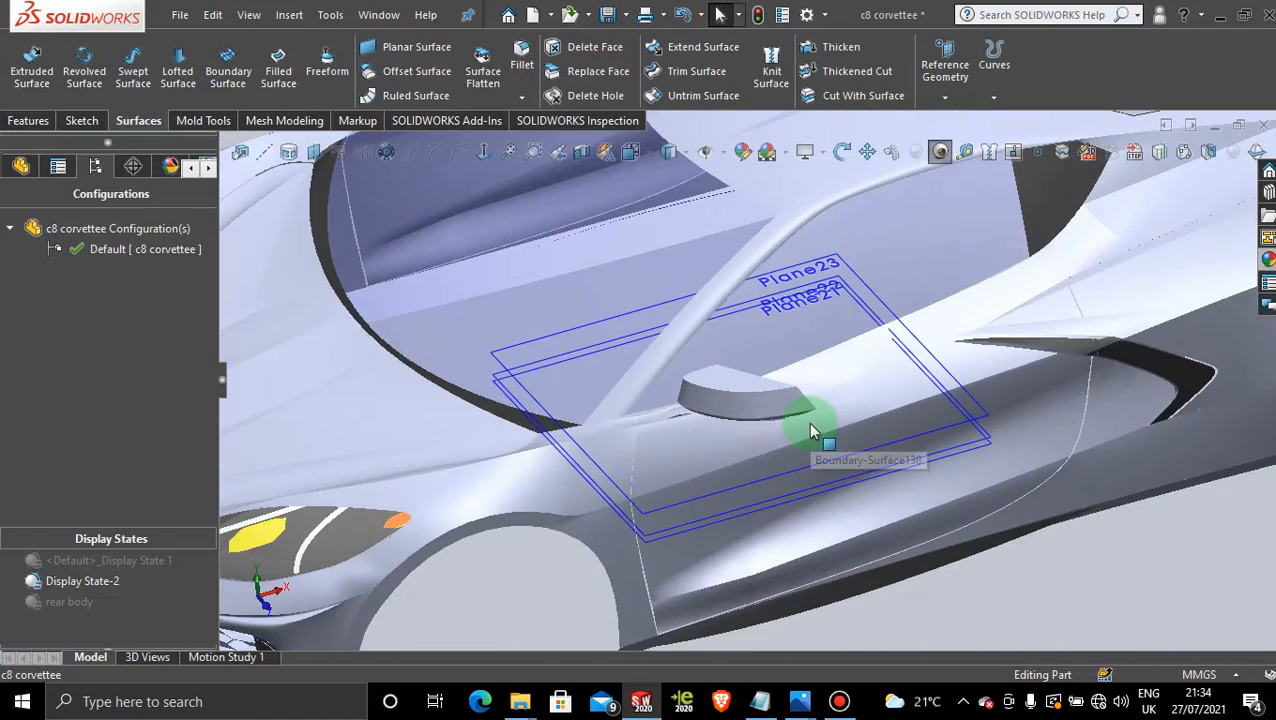
scroll(762, 399, "down", 5)
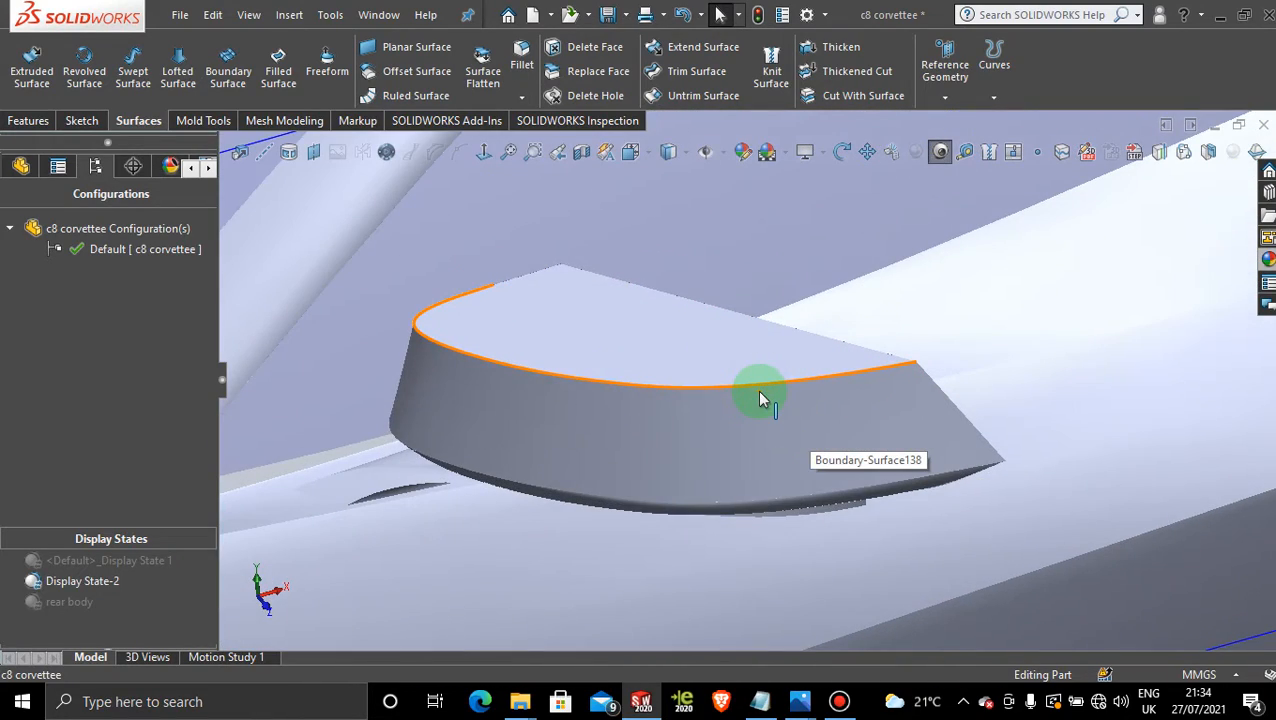
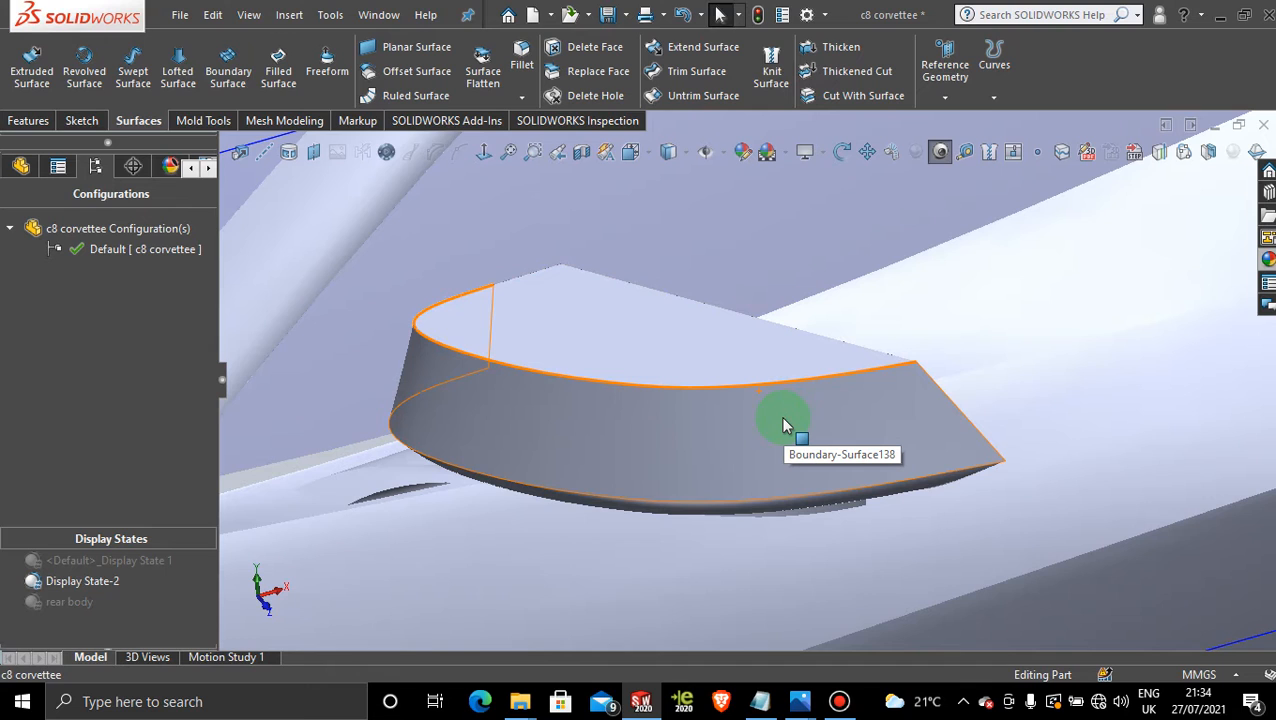
Delete the flat fill surface that caps the mirror housing's upper opening
right_click(712, 353)
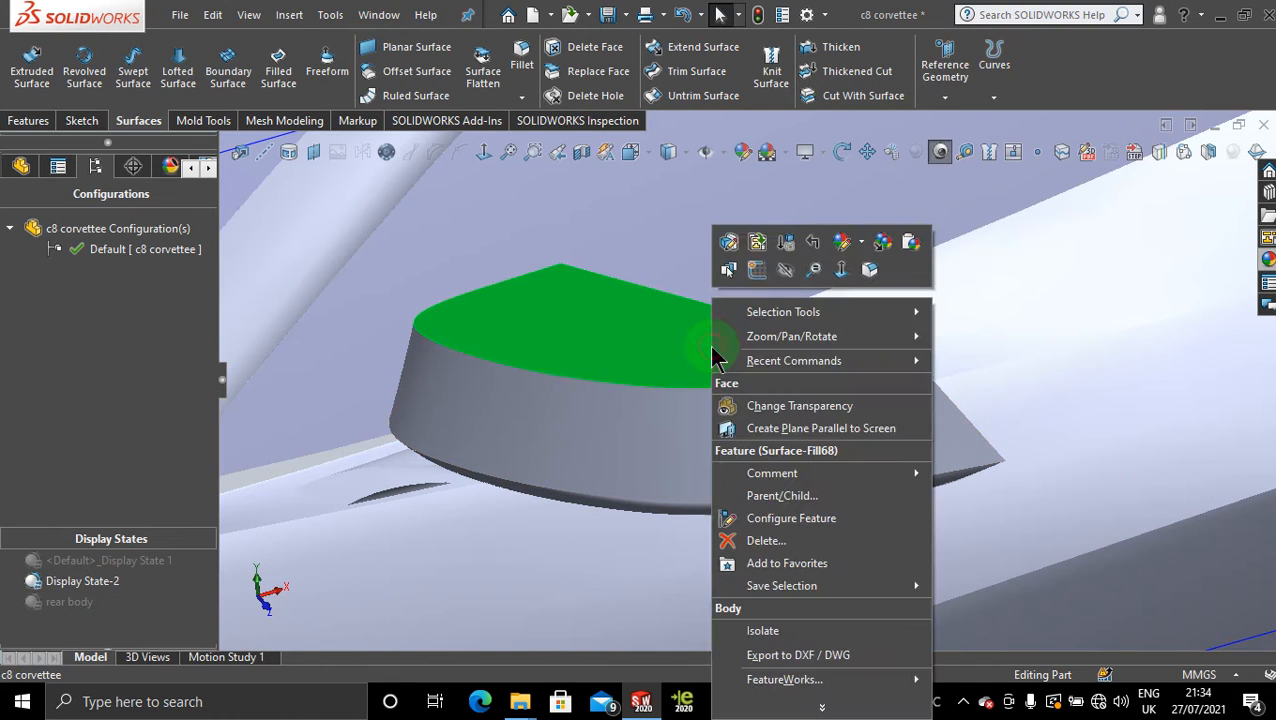
left_click(784, 543)
left_click(756, 260)
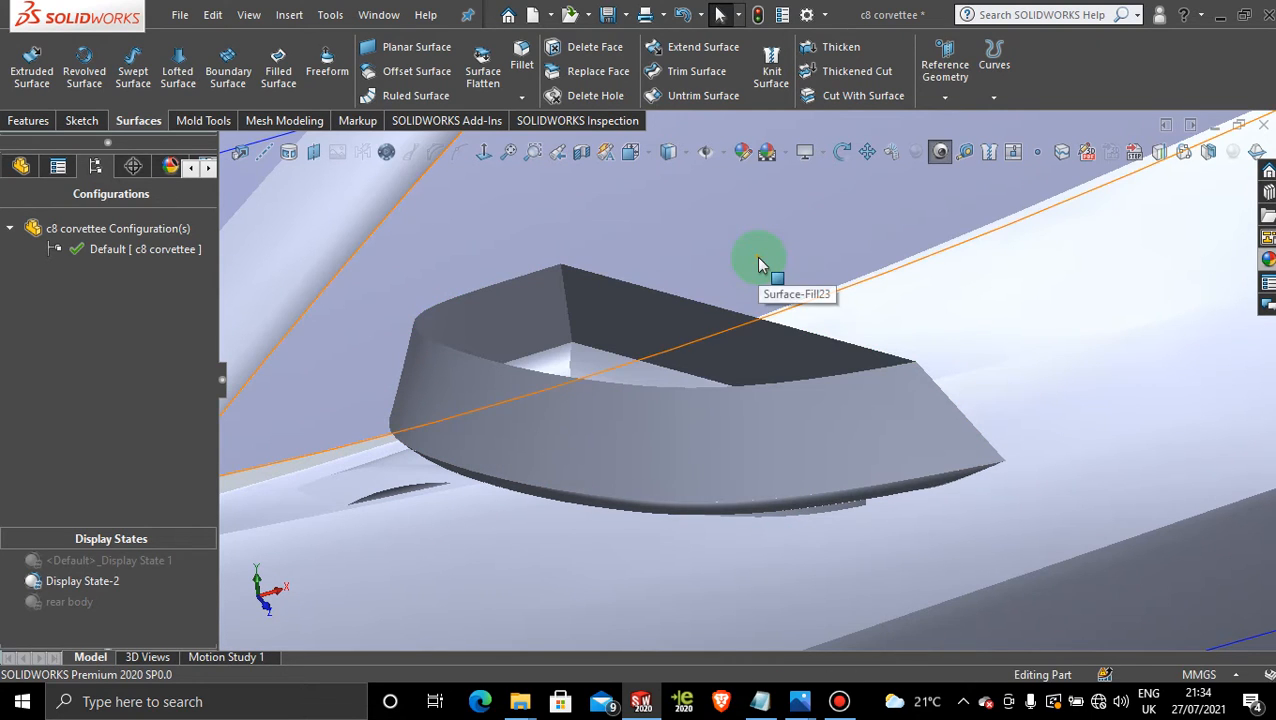
In a new 3D sketch, draw a two-point spline about 17 mm long from the housing's curved outer rim across to its straight rear rim
scroll(750, 255, "up", 5)
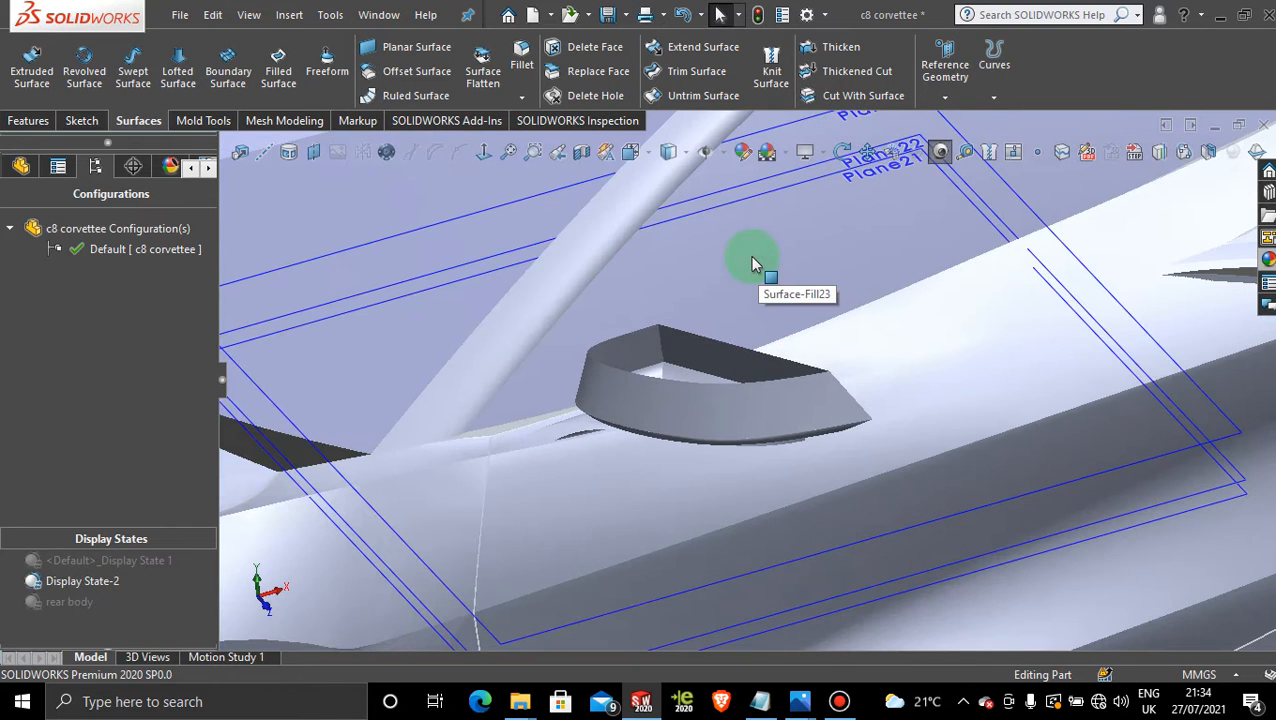
middle_click_drag(785, 515, 799, 470)
mouse_move(738, 399)
middle_mouse_down()
mouse_move(752, 424)
mouse_move(746, 439)
mouse_move(735, 399)
mouse_move(732, 456)
mouse_move(725, 412)
middle_mouse_up()
scroll(710, 328, "down", 3)
scroll(755, 407, "down", 4)
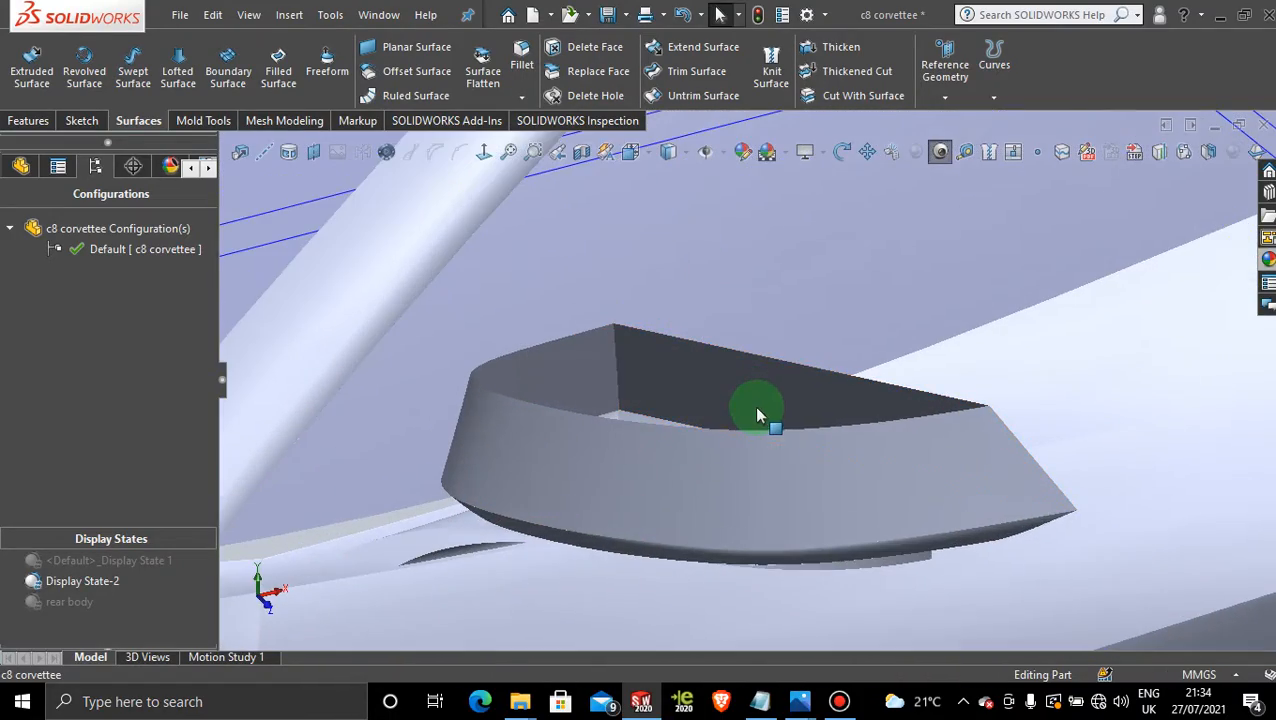
left_click(84, 121)
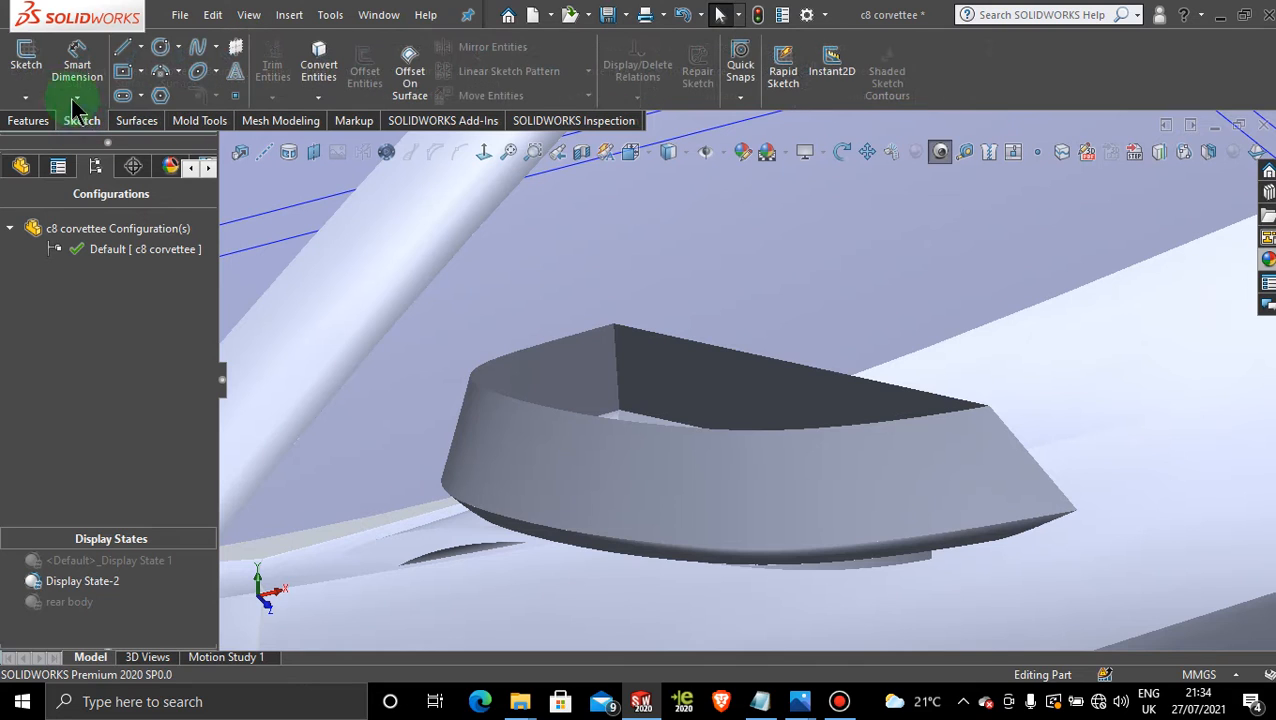
left_click(21, 97)
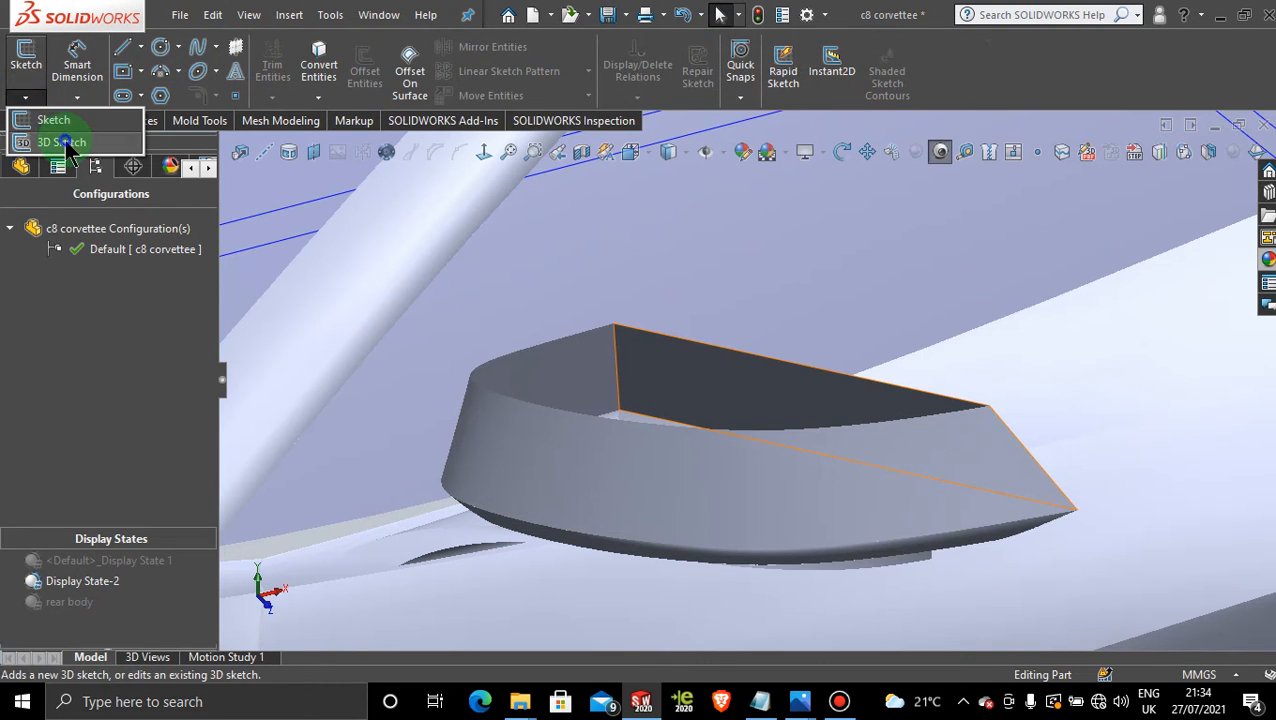
left_click(62, 142)
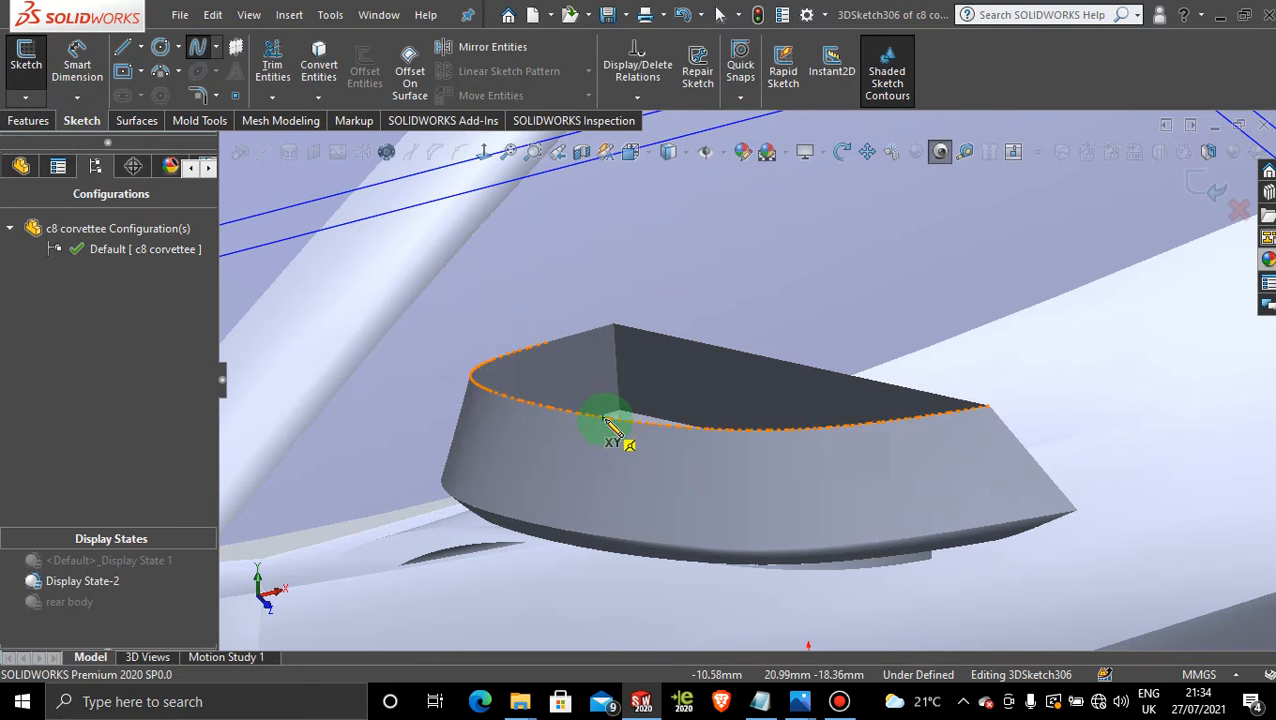
scroll(640, 420, "down", 3)
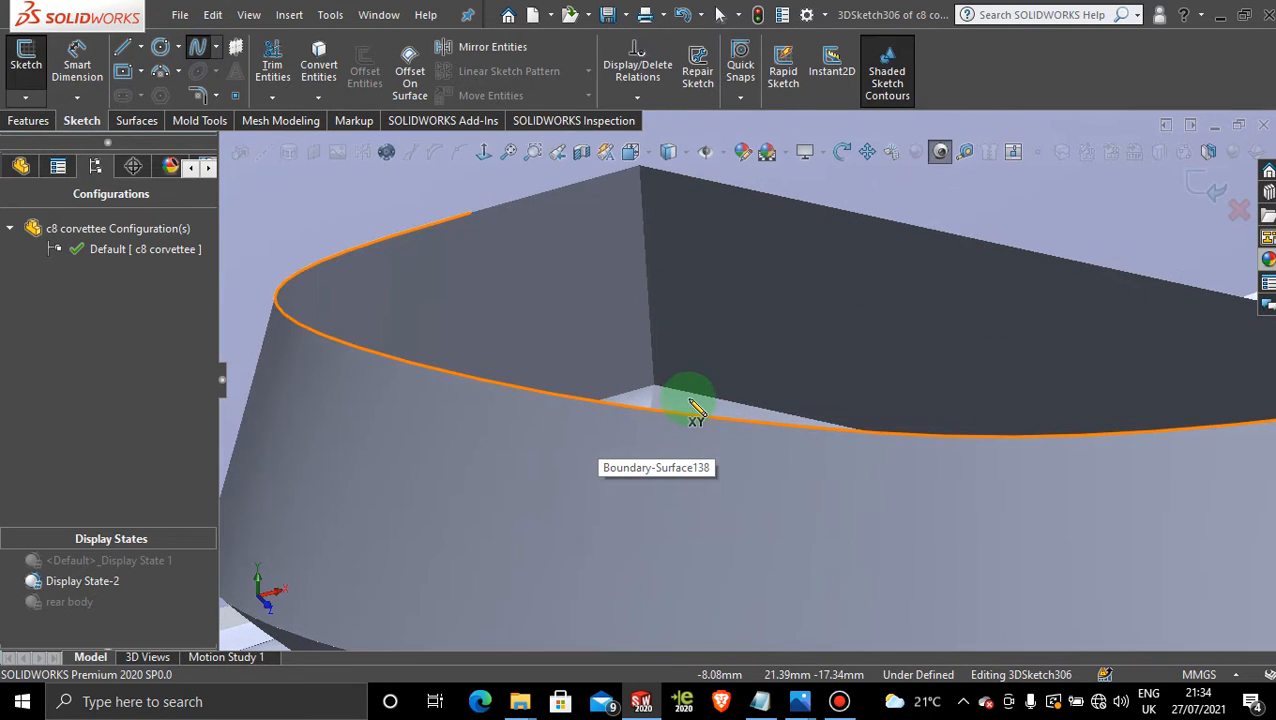
left_click(640, 408)
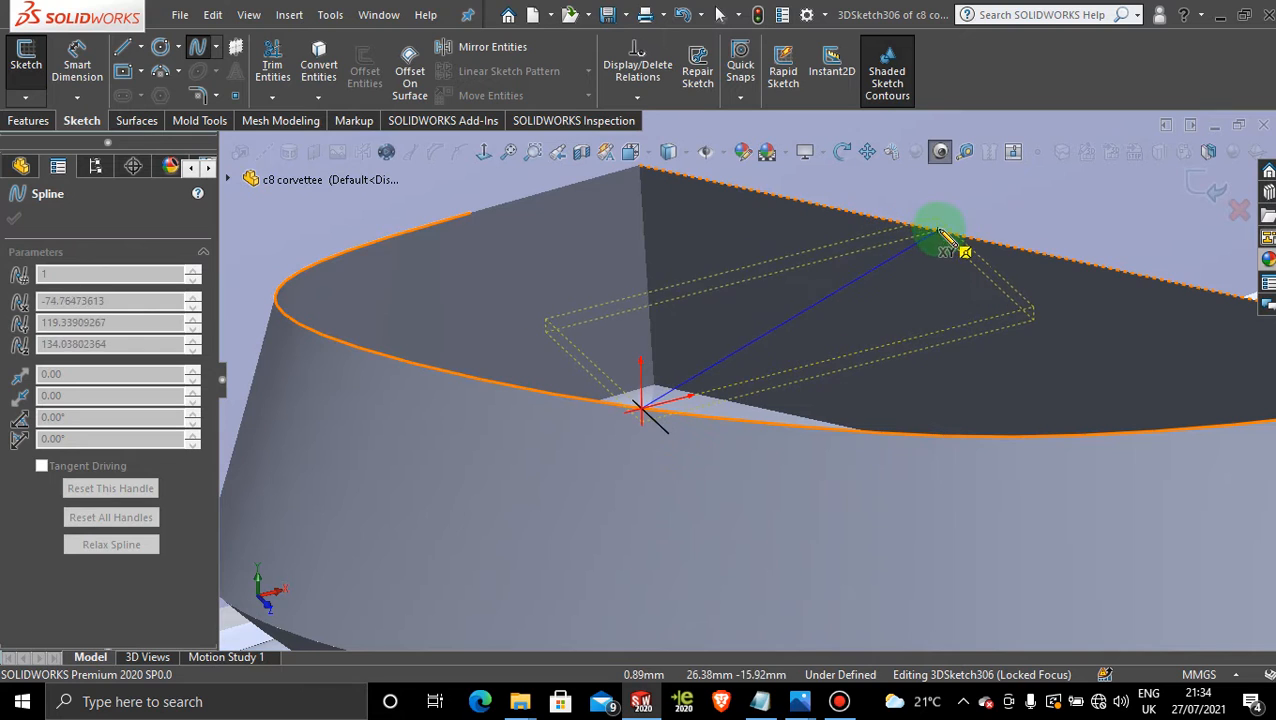
left_click(1012, 248)
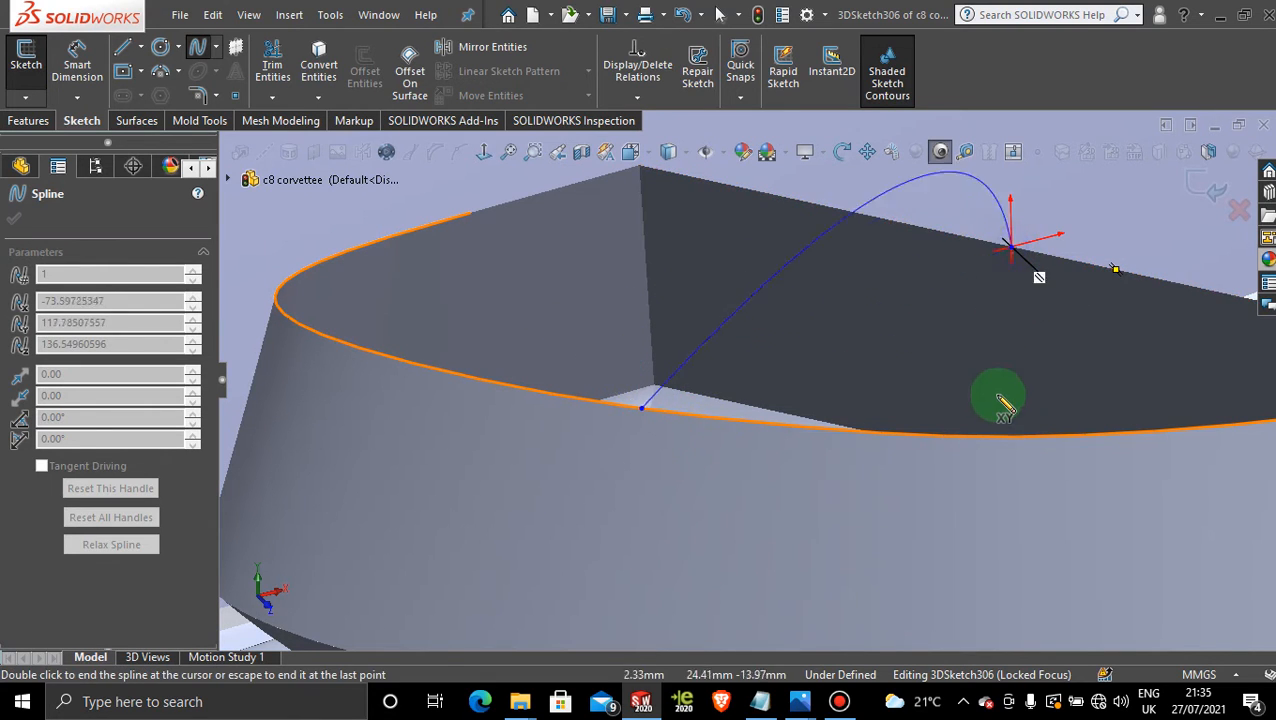
key("Escape")
Arch the spline upward above the housing rim by raising the tangent handle at its outer-rim end, and exit the 3D sketch
middle_click_drag(980, 349, 983, 578)
scroll(993, 541, "up", 4)
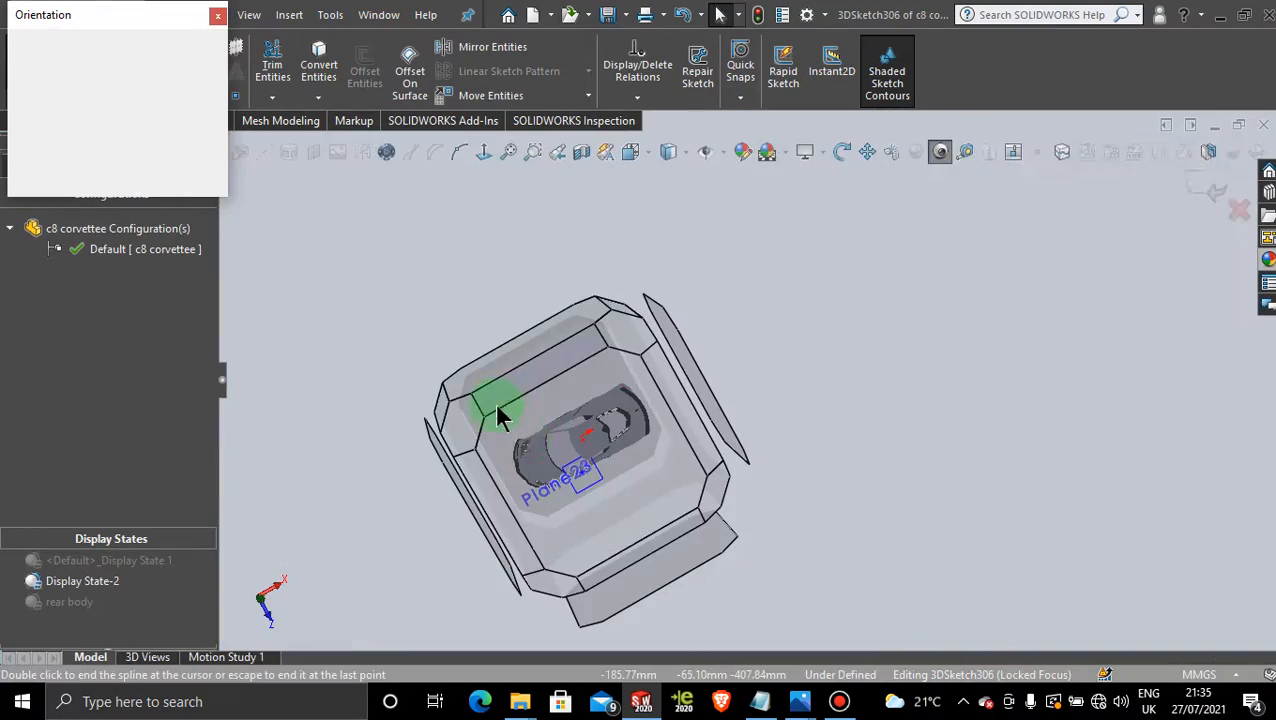
left_click(620, 482)
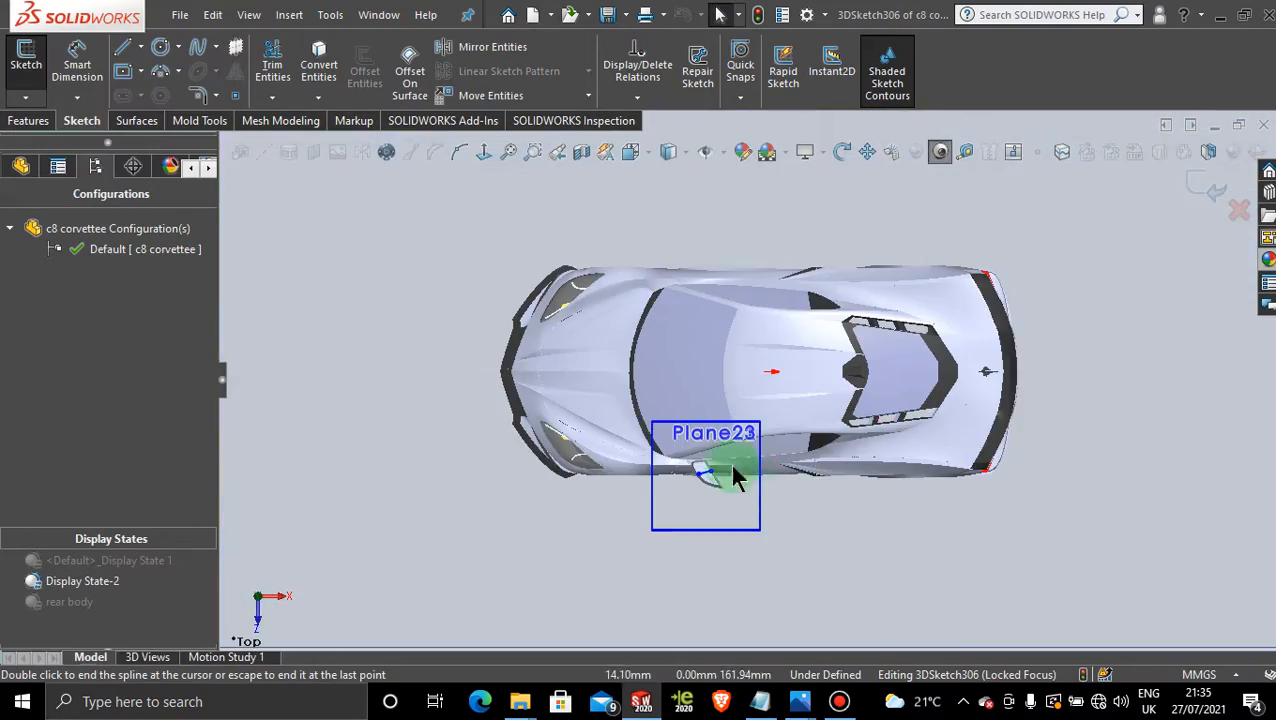
scroll(700, 450, "down", 10)
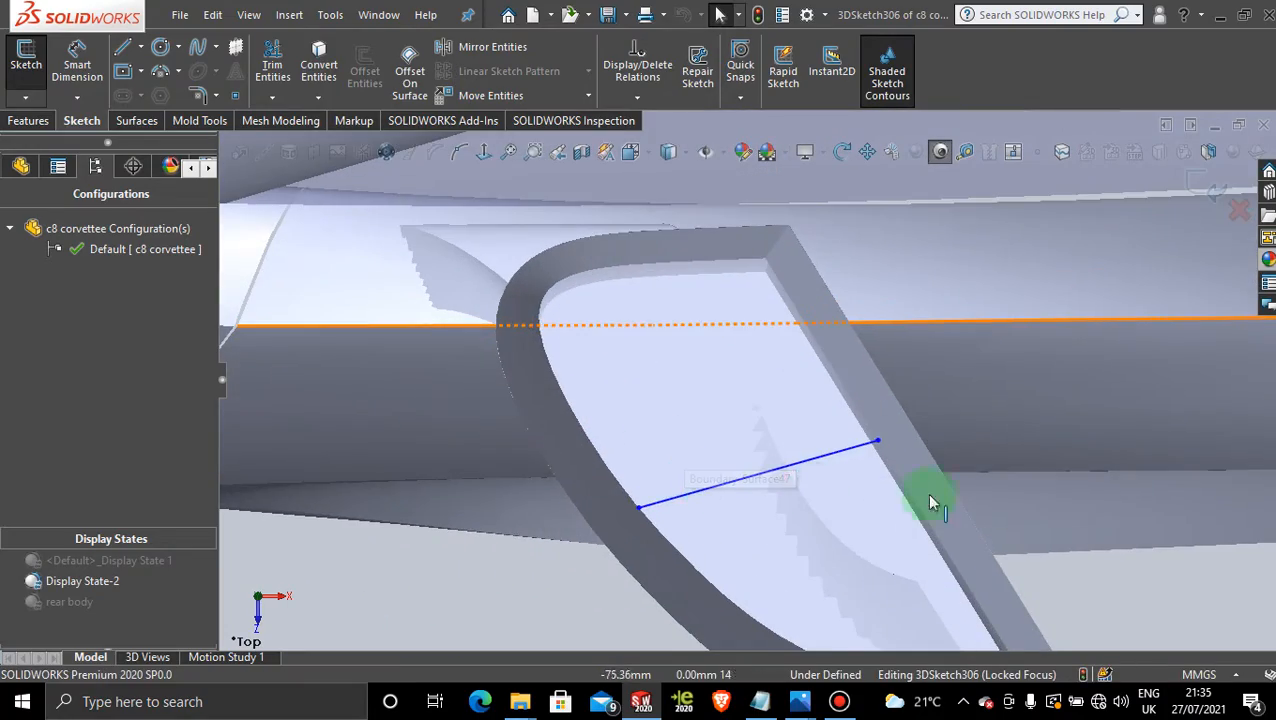
mouse_move(926, 495)
middle_mouse_down()
mouse_move(877, 504)
mouse_move(749, 484)
mouse_move(750, 352)
mouse_move(729, 239)
mouse_move(686, 268)
mouse_move(706, 245)
middle_mouse_up()
scroll(763, 345, "down", 5)
scroll(764, 425, "down", 2)
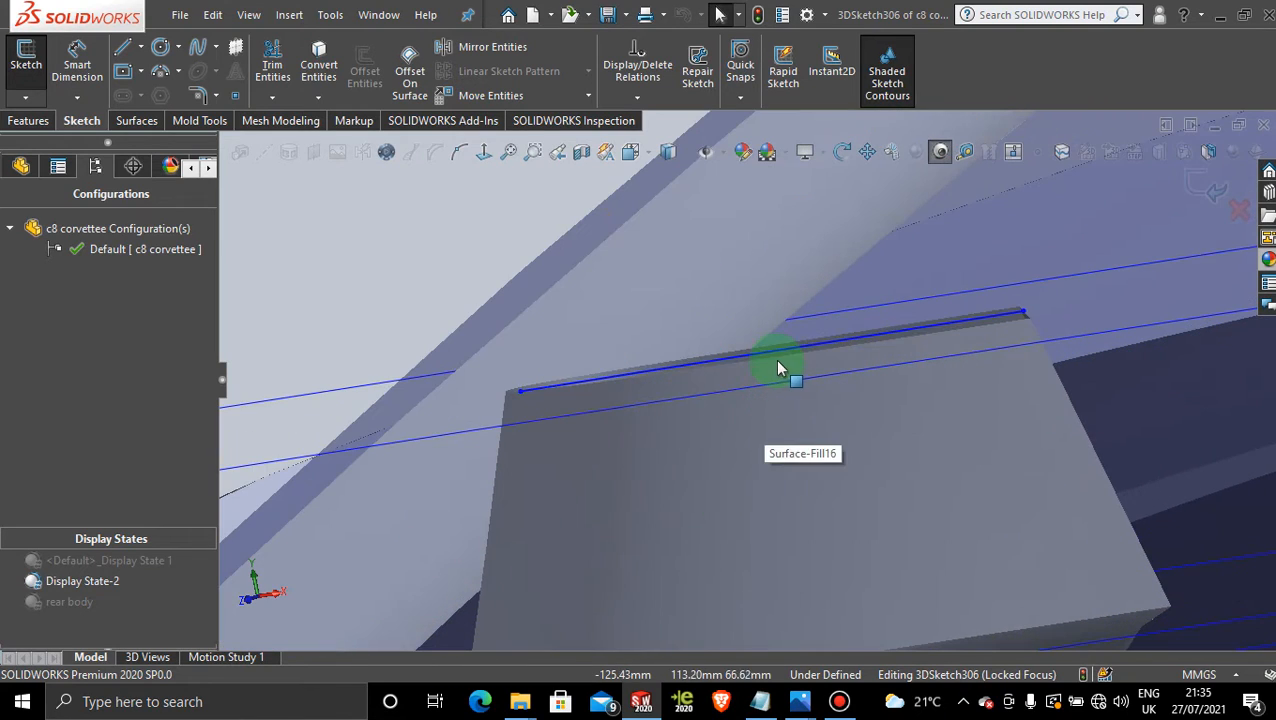
middle_click_drag(773, 401, 786, 353)
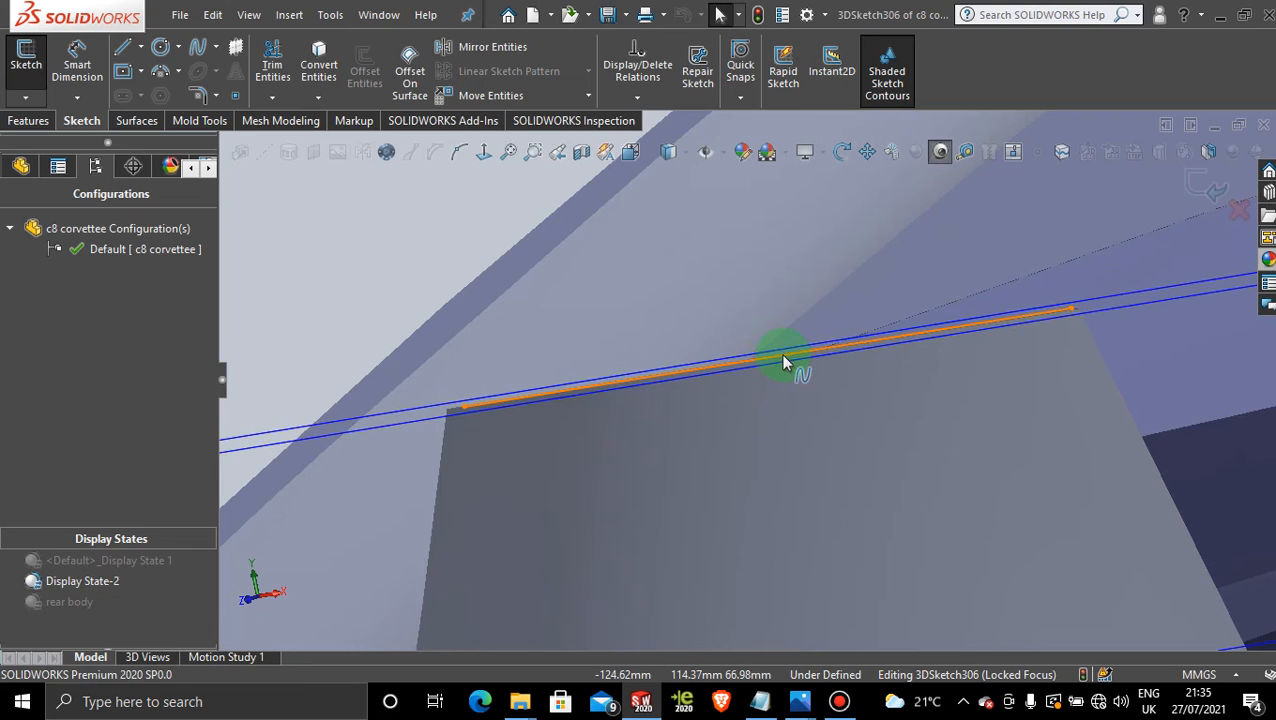
left_click(784, 355)
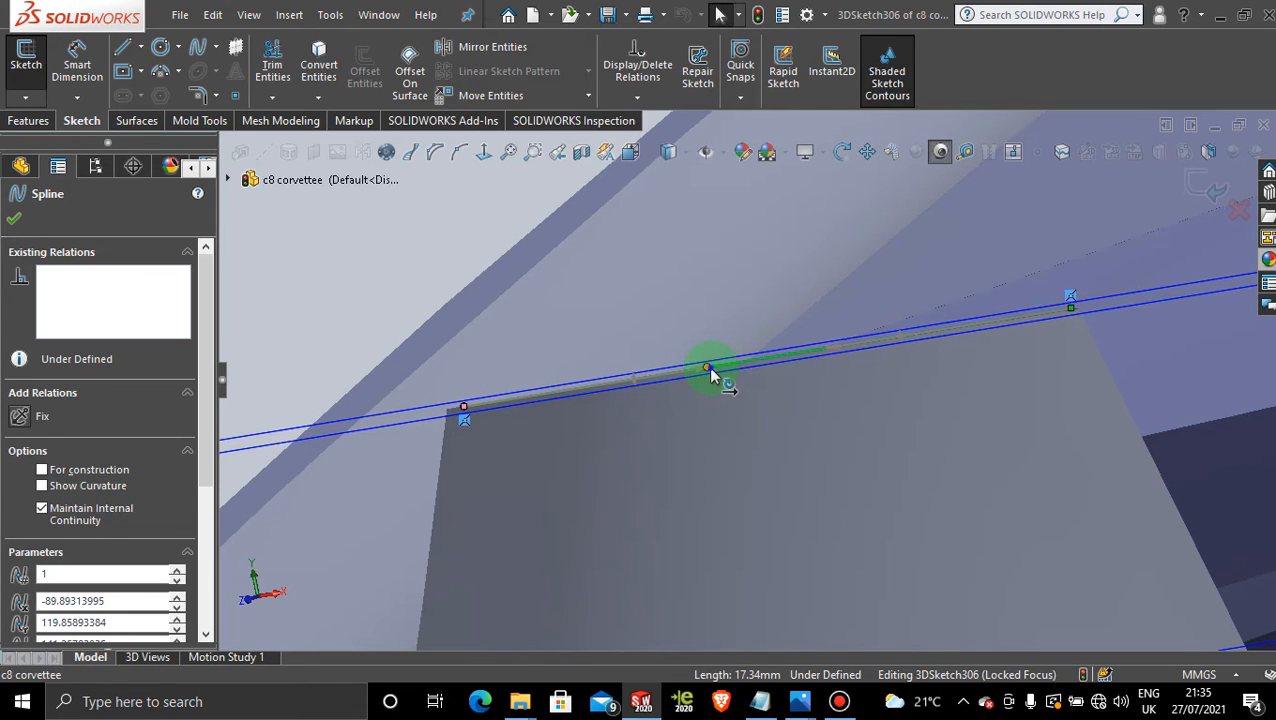
left_click_drag(708, 366, 696, 289)
scroll(760, 385, "up", 4)
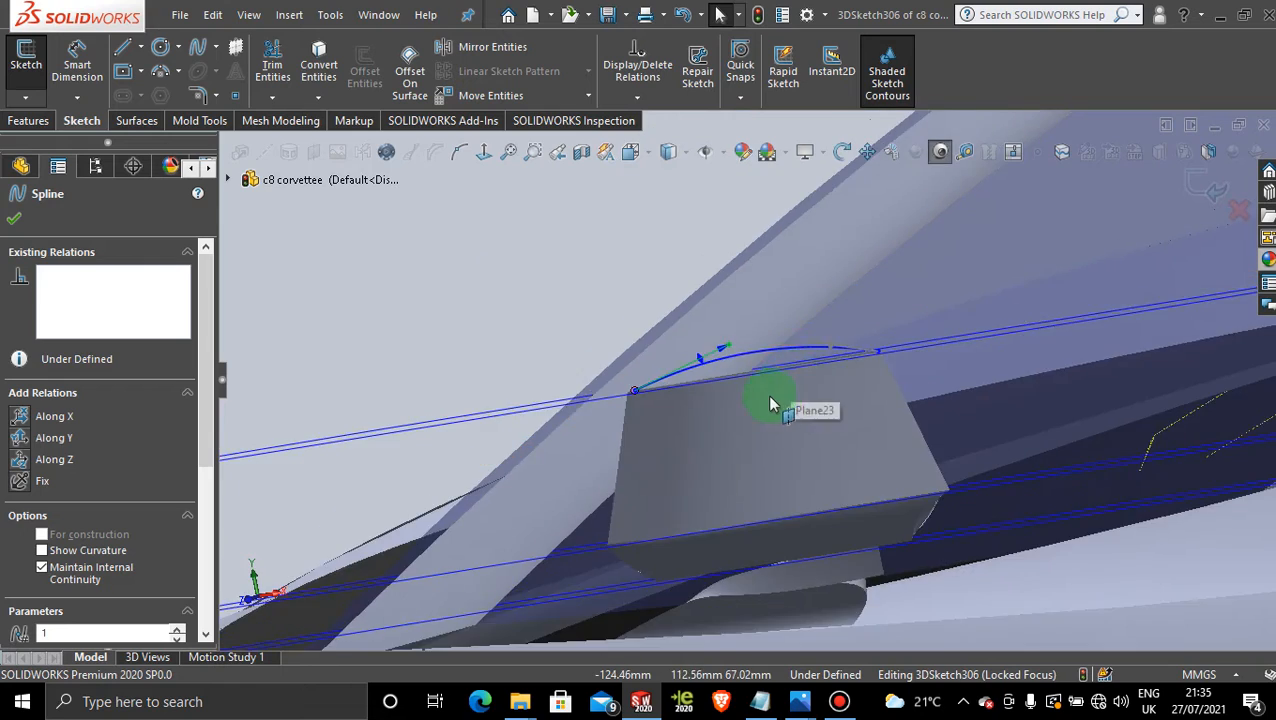
middle_click_drag(770, 403, 963, 345)
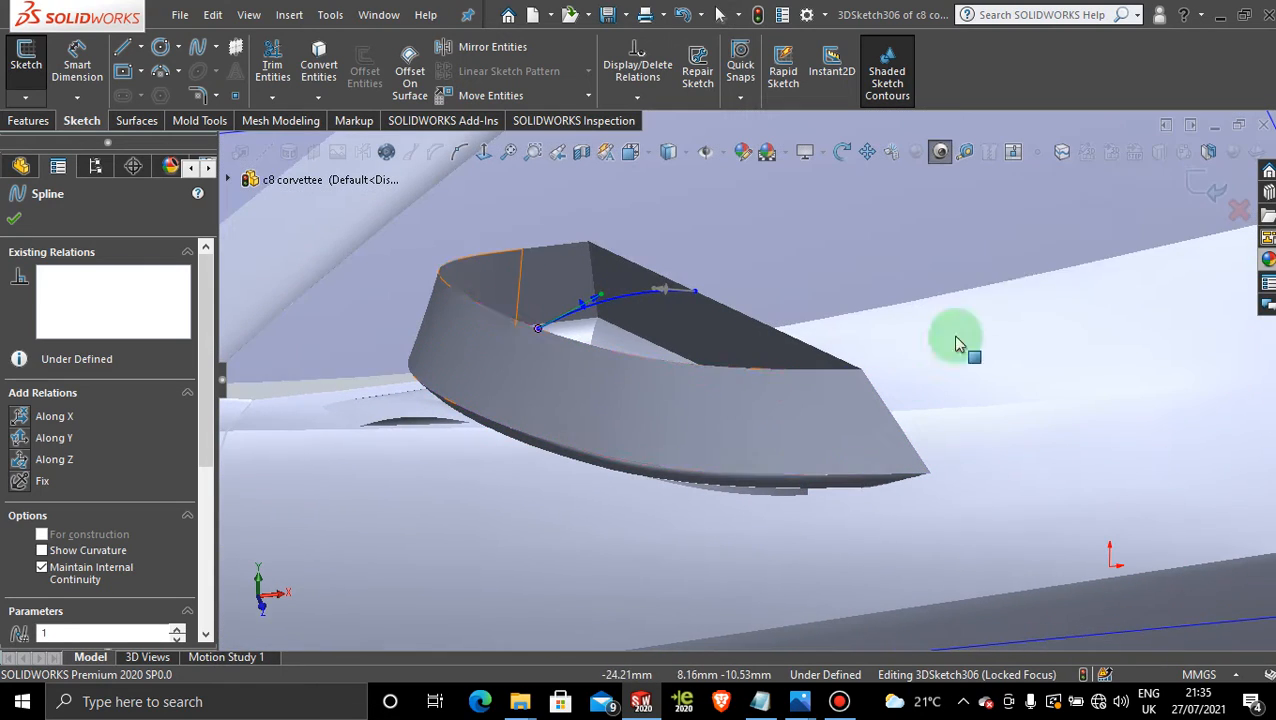
left_click(1206, 183)
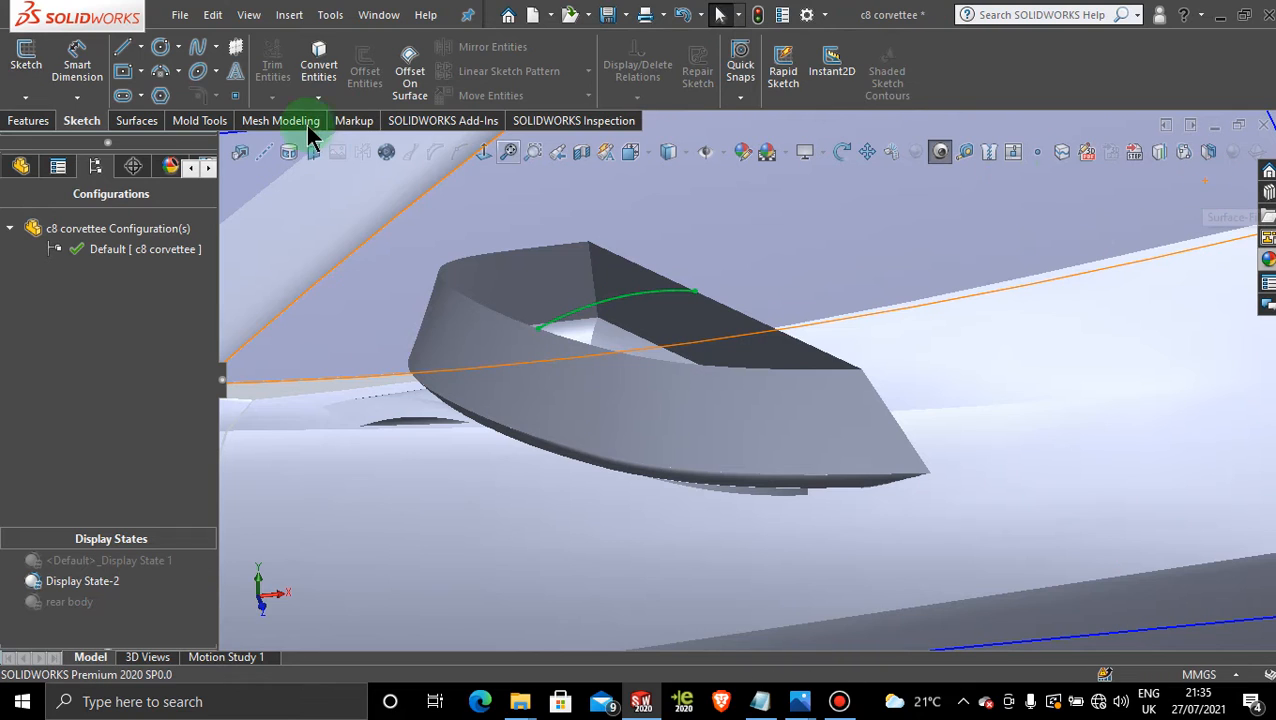
Fill the housing's upper opening with a Contact surface bounded by the three rim edges, using the arched spline as constraint curve
left_click(136, 120)
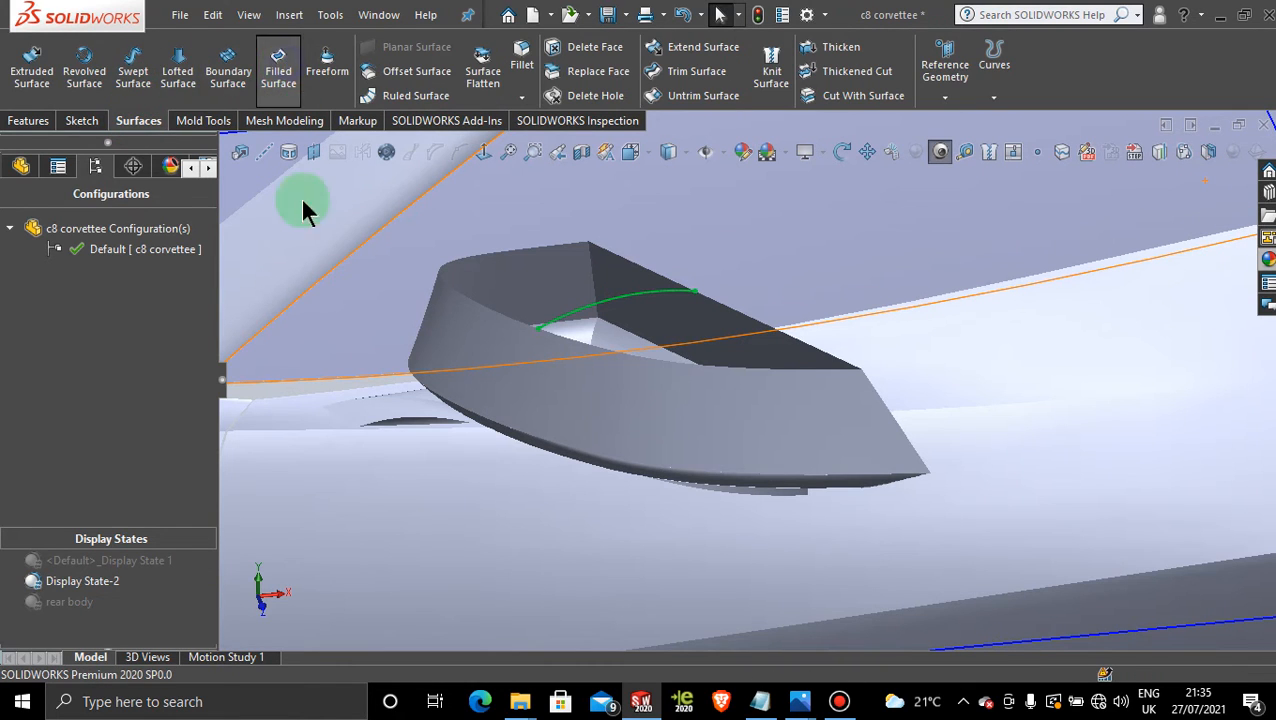
left_click(705, 370)
left_click(745, 315)
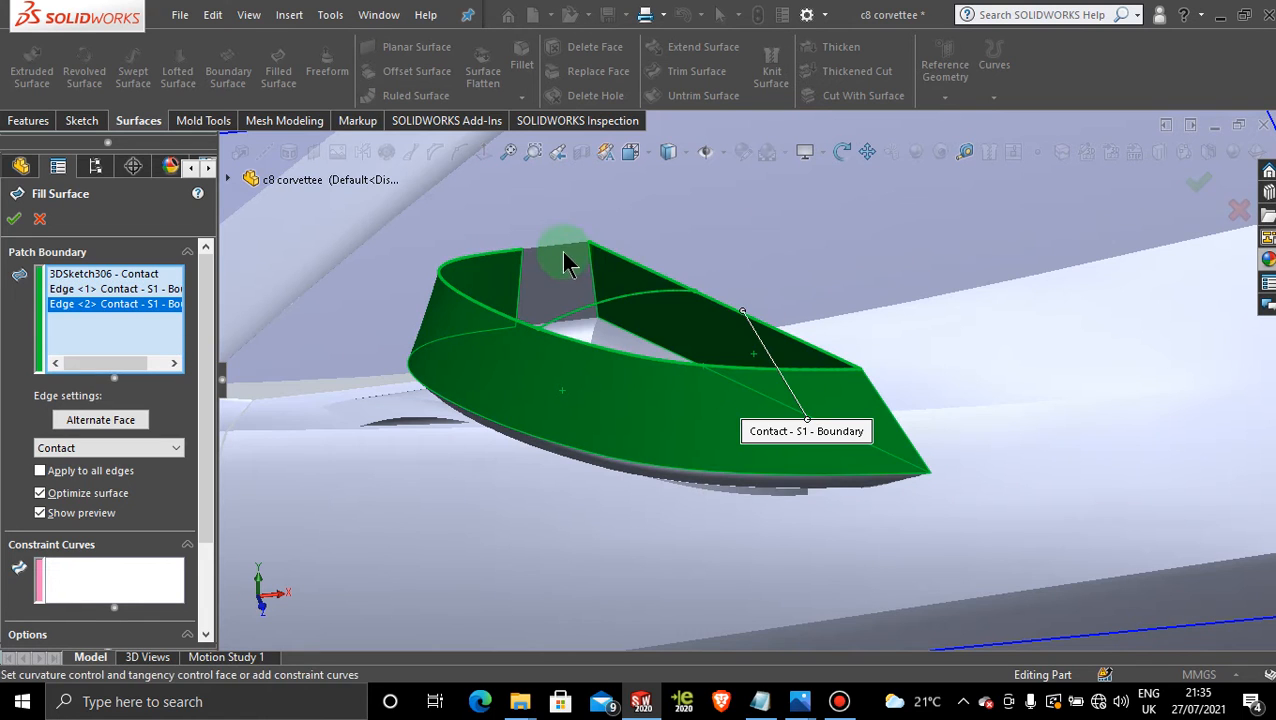
left_click(560, 248)
left_click(108, 572)
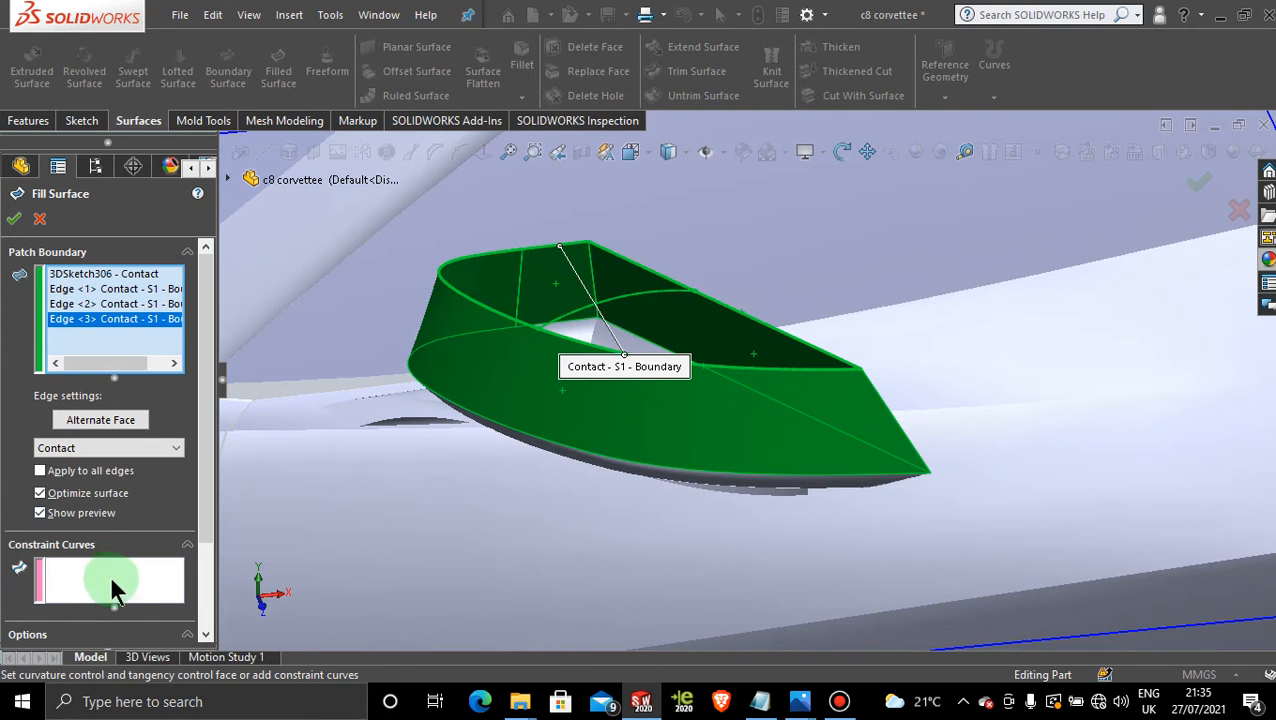
left_click(661, 302)
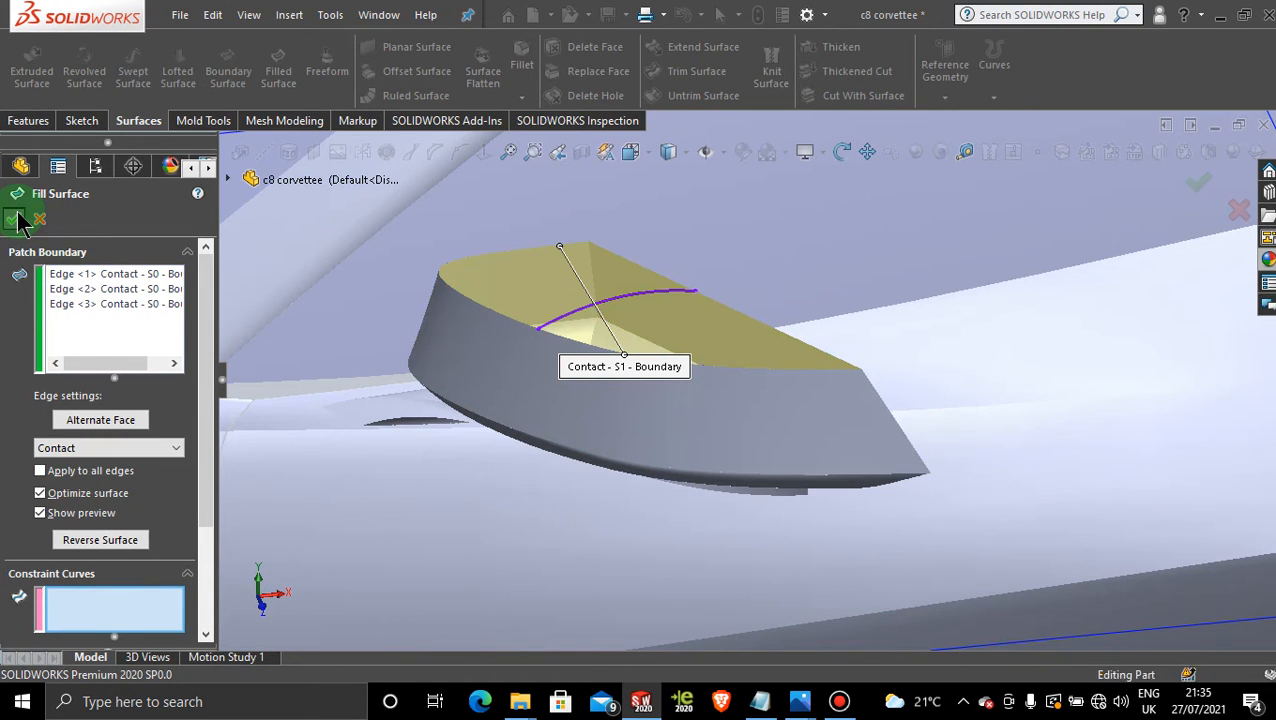
left_click(20, 220)
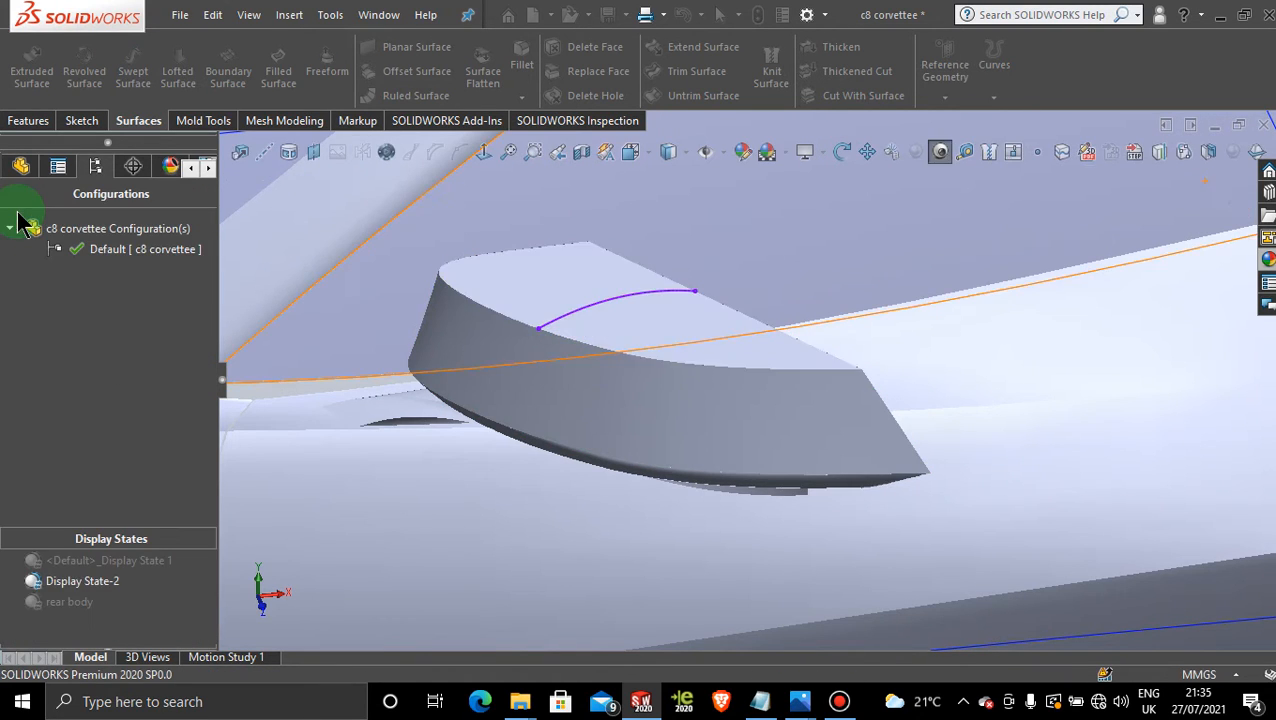
Delete the fill surface made with the arched spline from the housing's upper opening, keeping the spline sketch
left_click(883, 207)
scroll(922, 497, "up", 8)
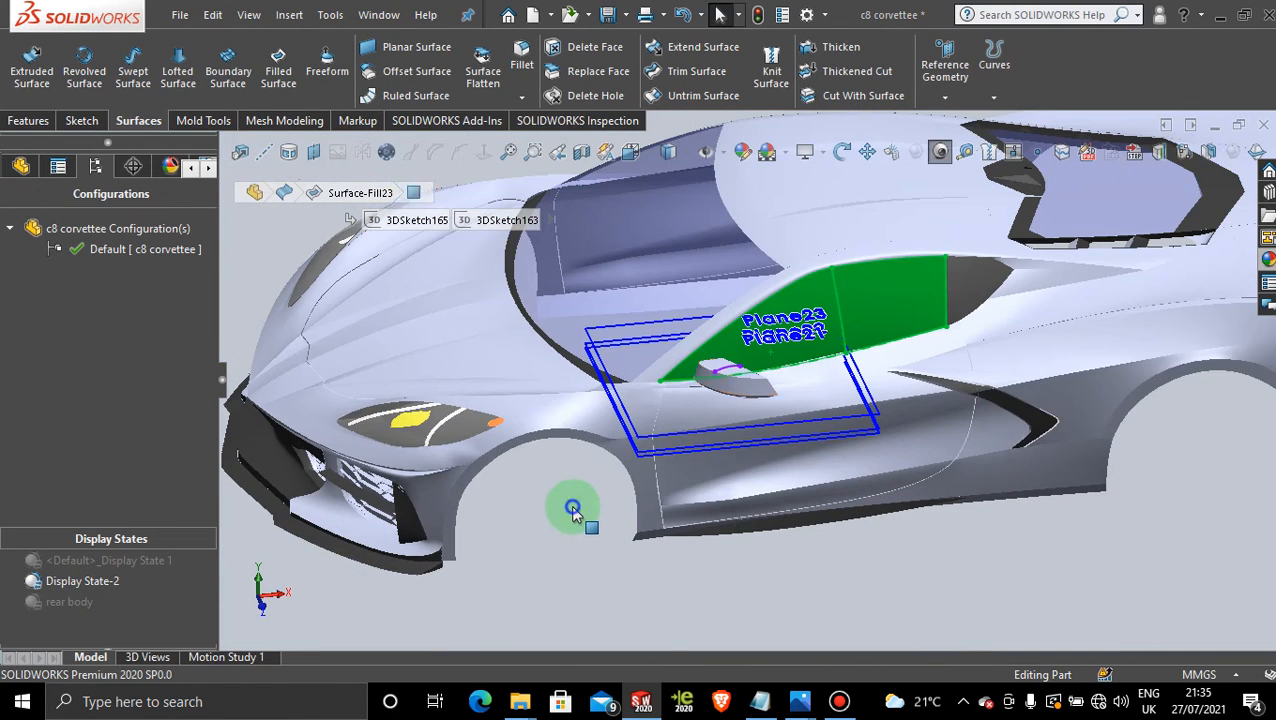
left_click(572, 510)
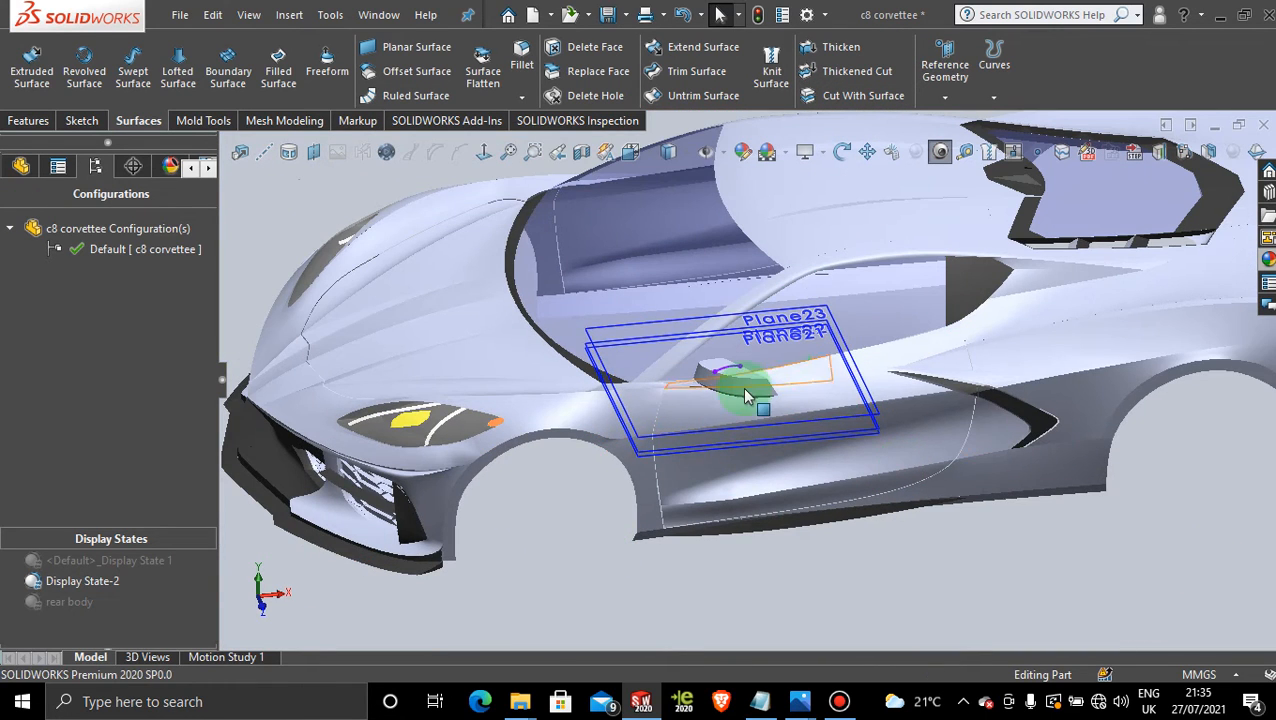
scroll(744, 397, "down", 10)
middle_click_drag(720, 362, 726, 293)
right_click(722, 290)
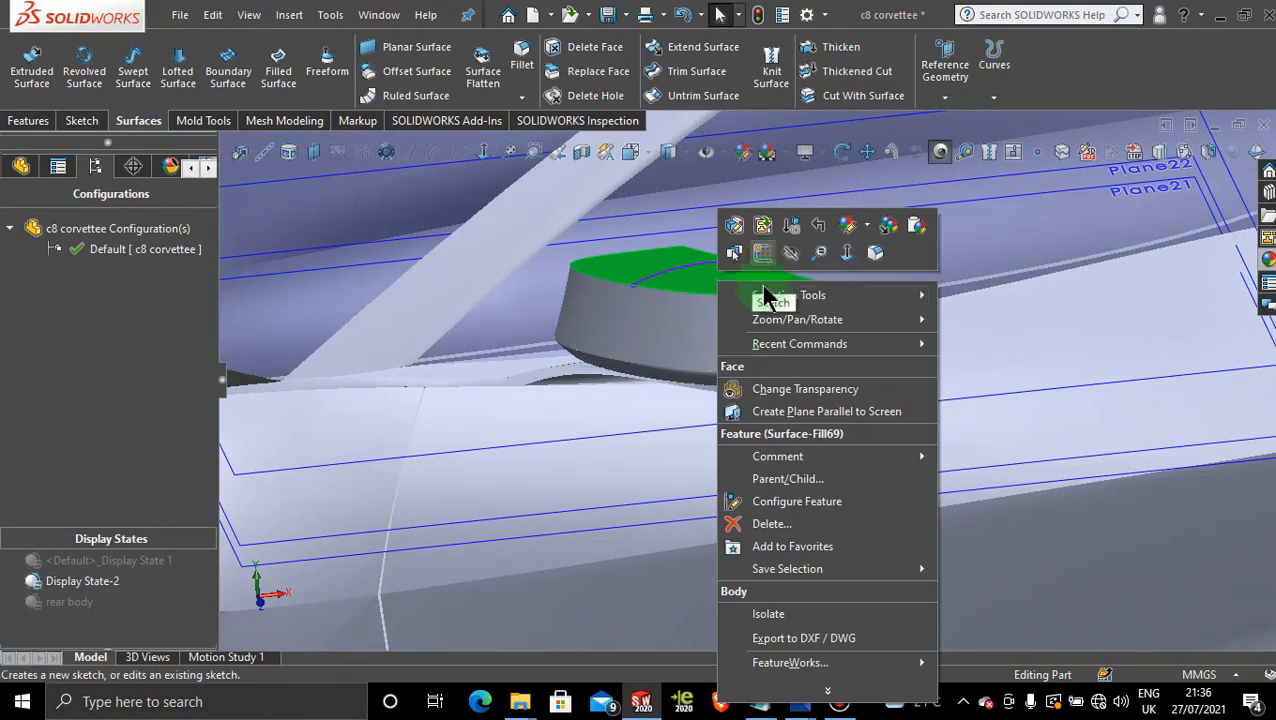
left_click(772, 524)
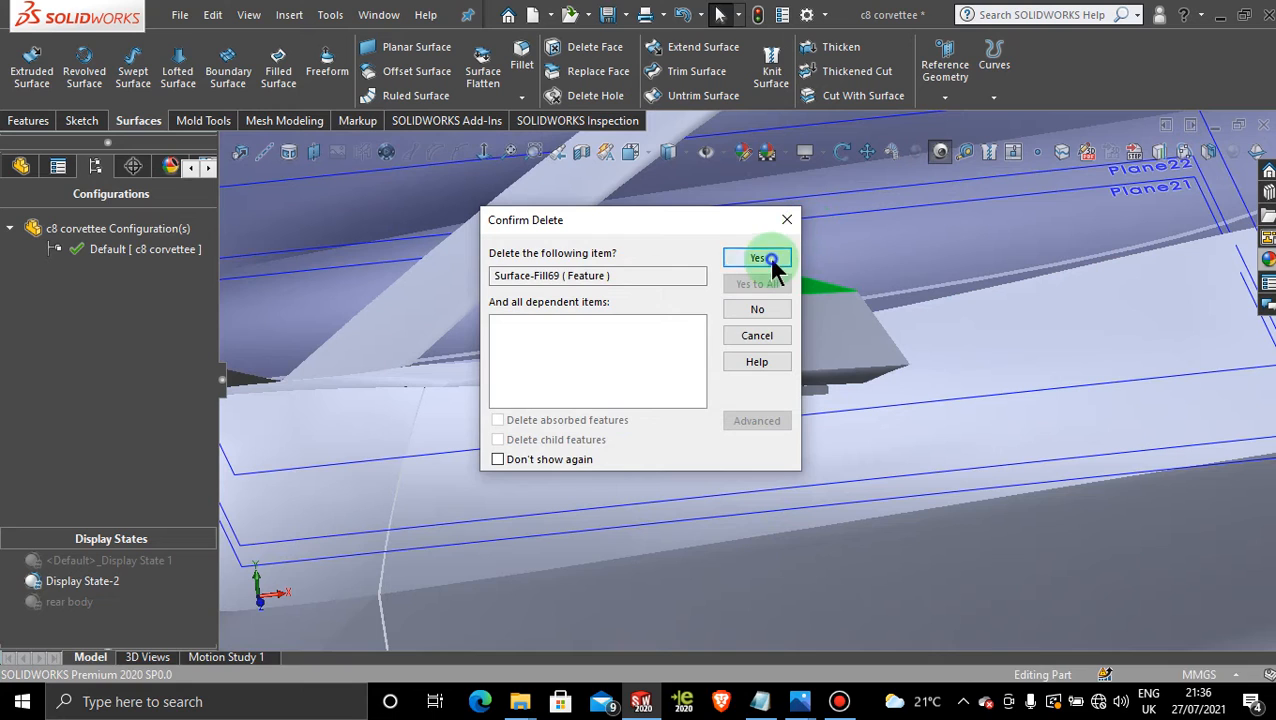
left_click(759, 258)
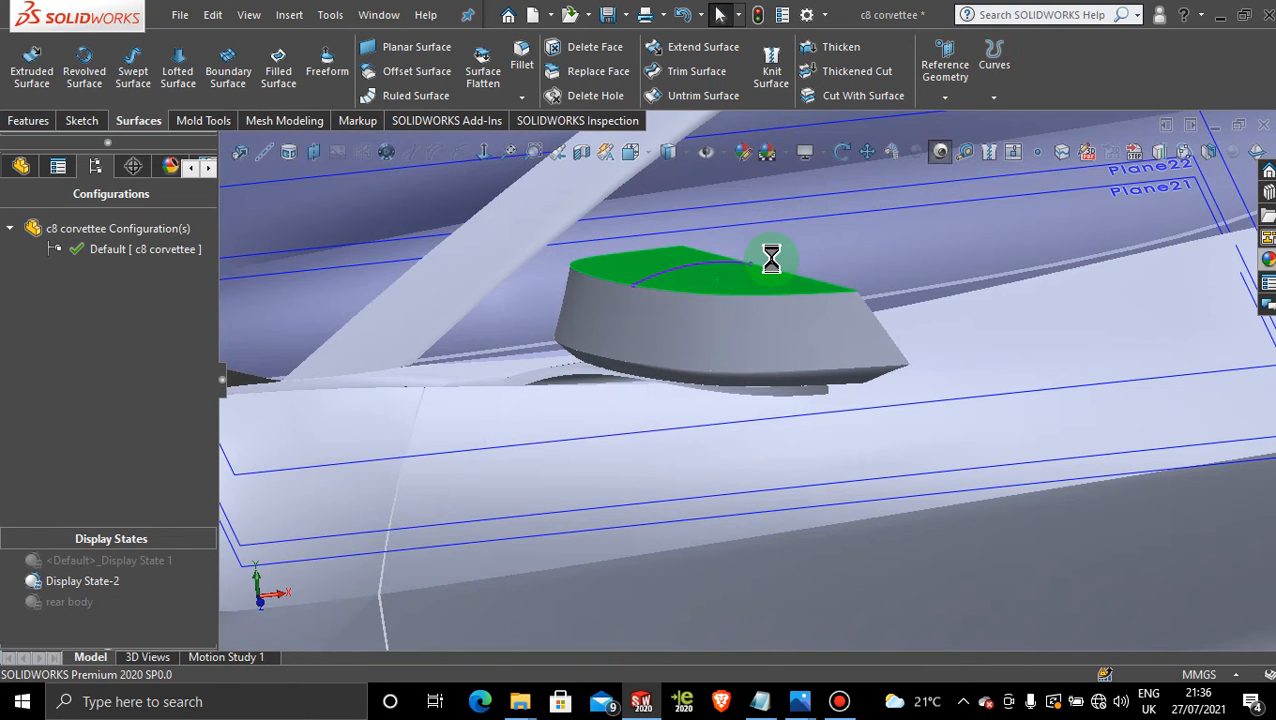
scroll(771, 259, "down", 2)
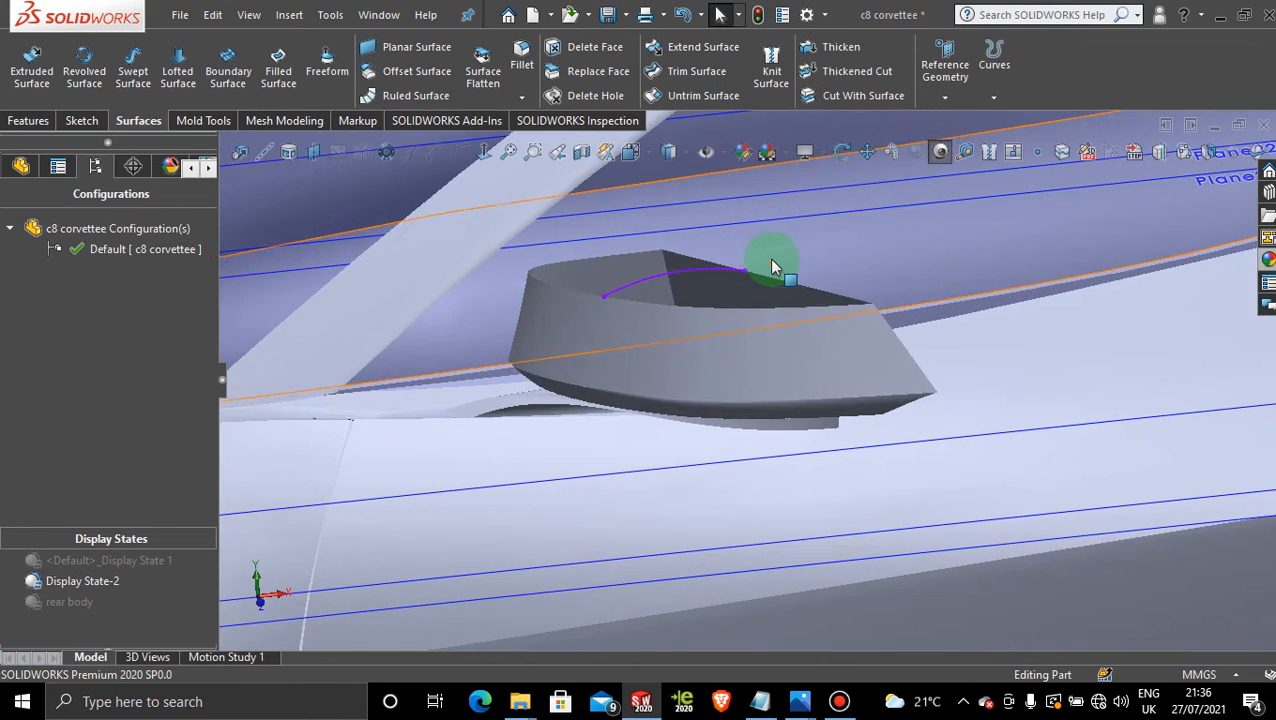
scroll(773, 262, "down", 2)
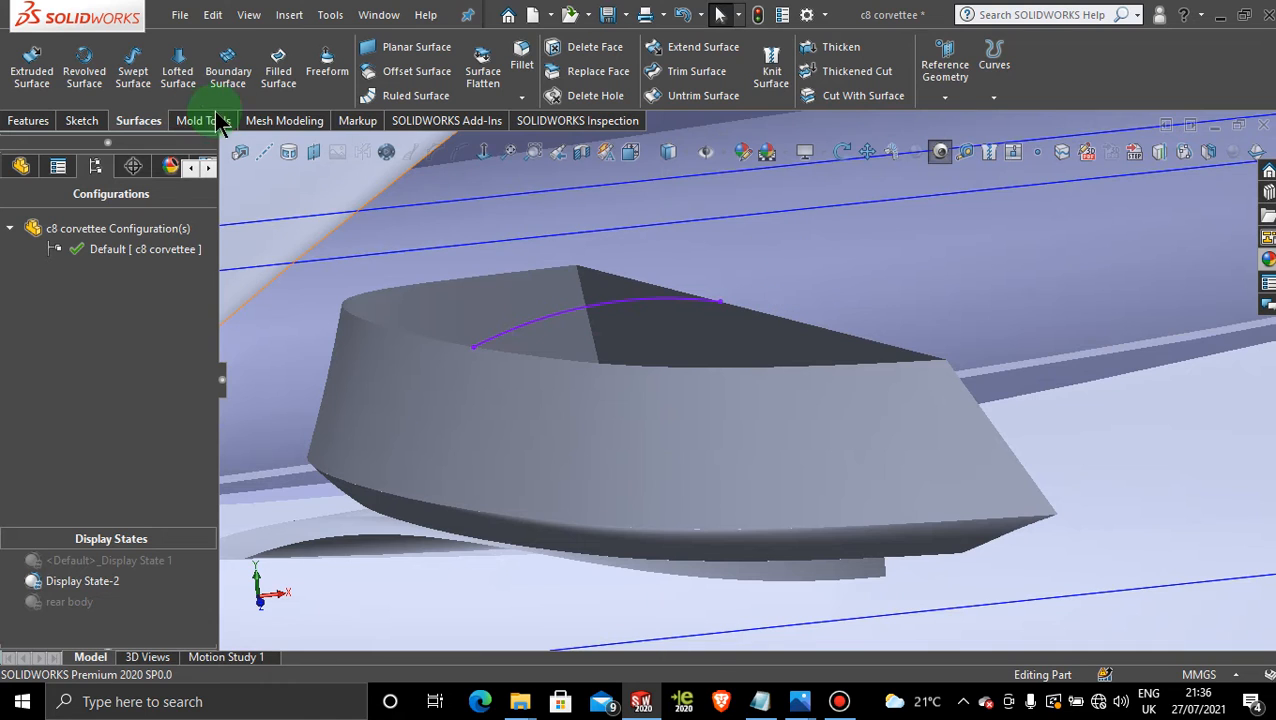
left_click(280, 66)
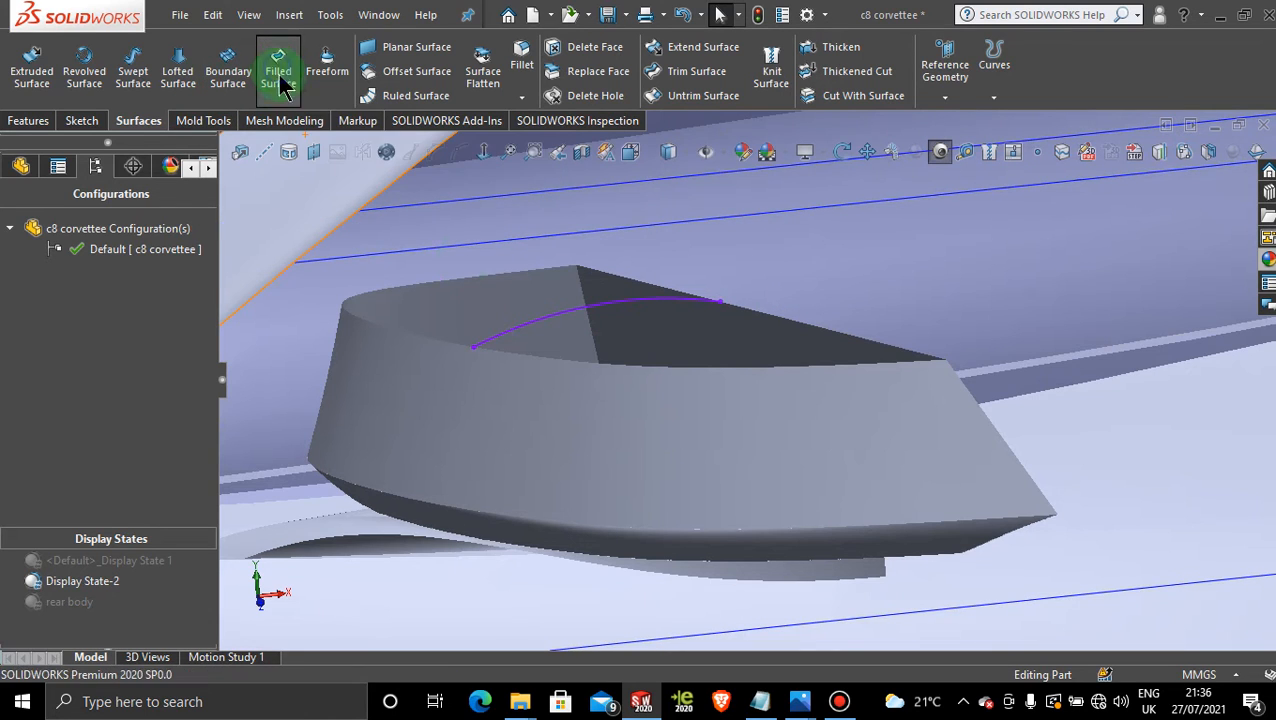
left_click(534, 271)
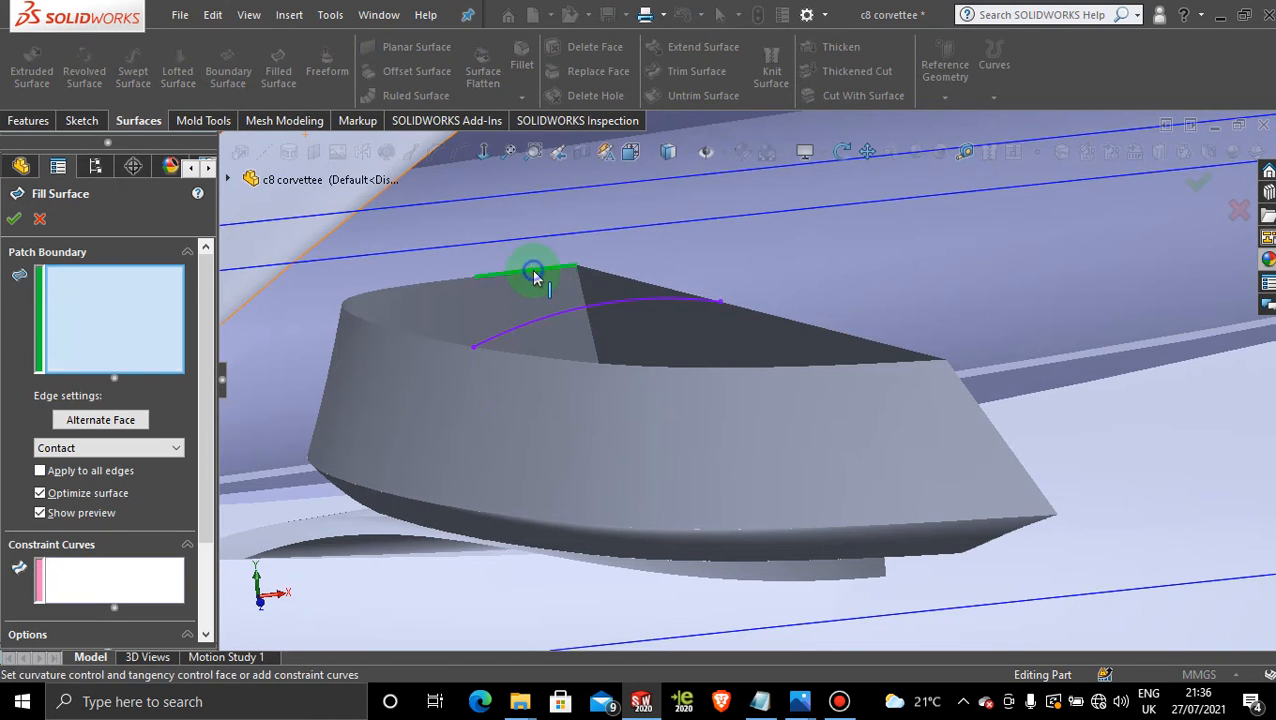
left_click(626, 285)
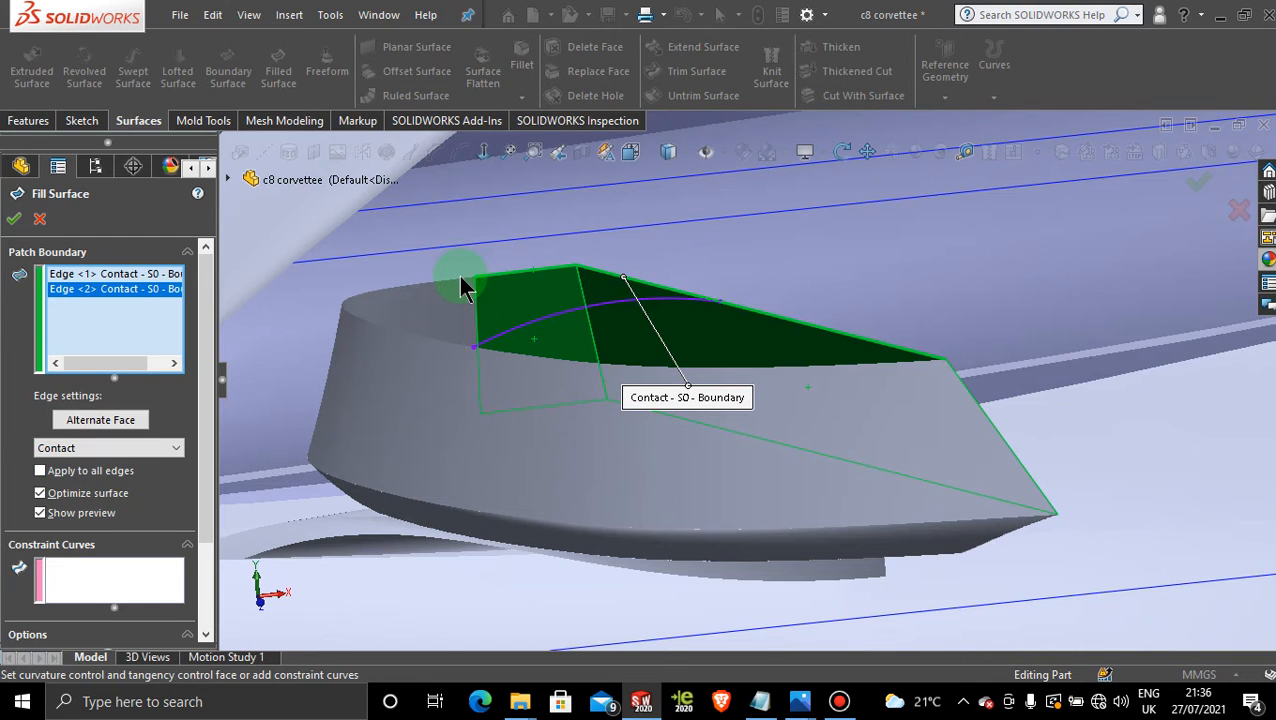
left_click(462, 289)
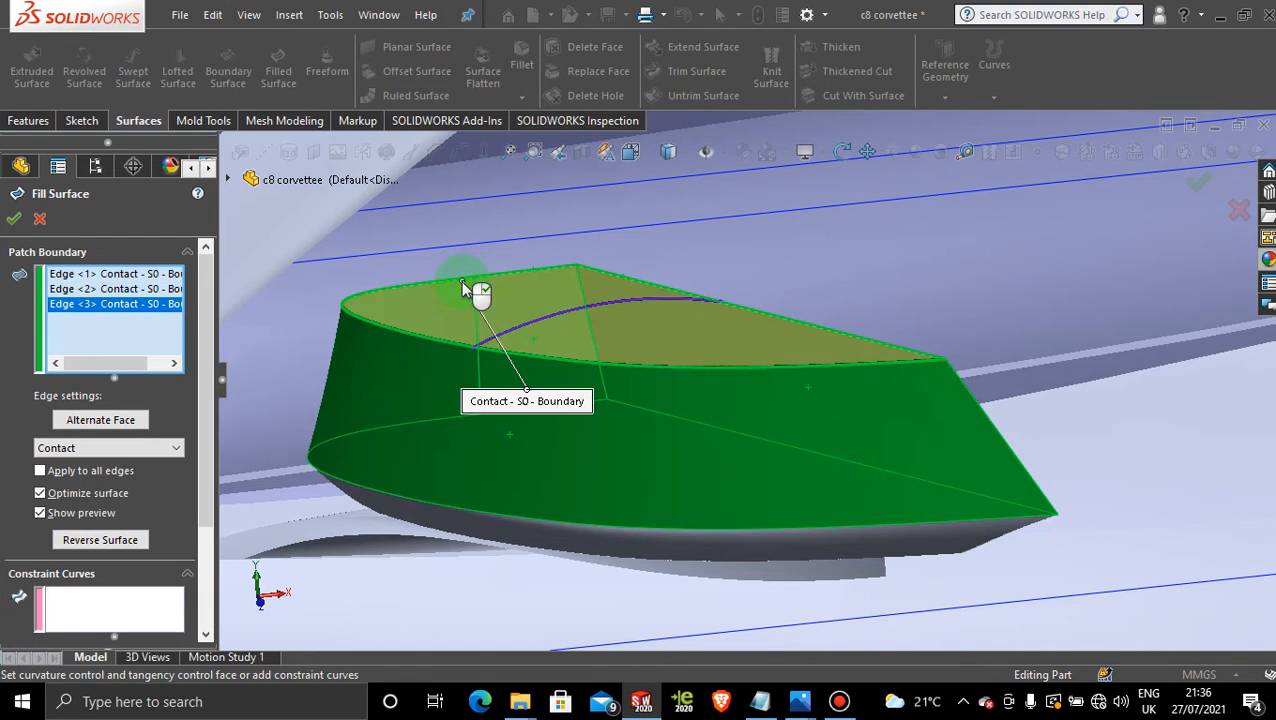
left_click(108, 605)
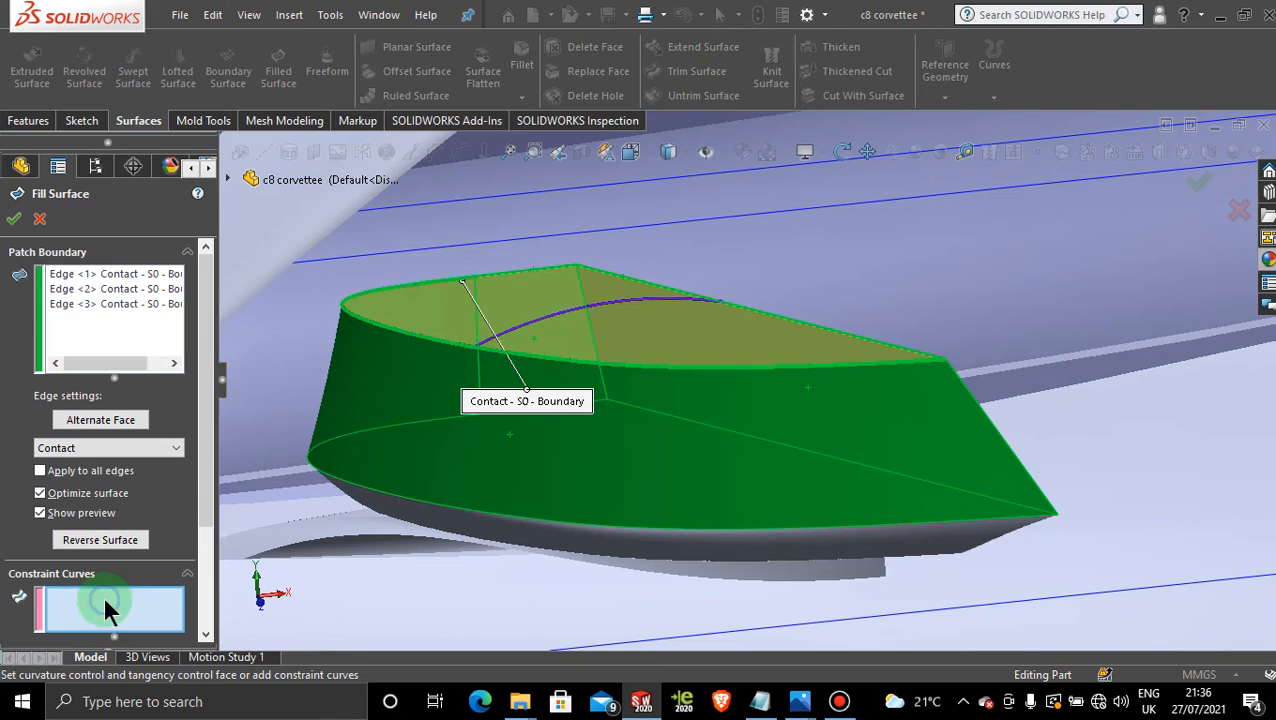
left_click(580, 318)
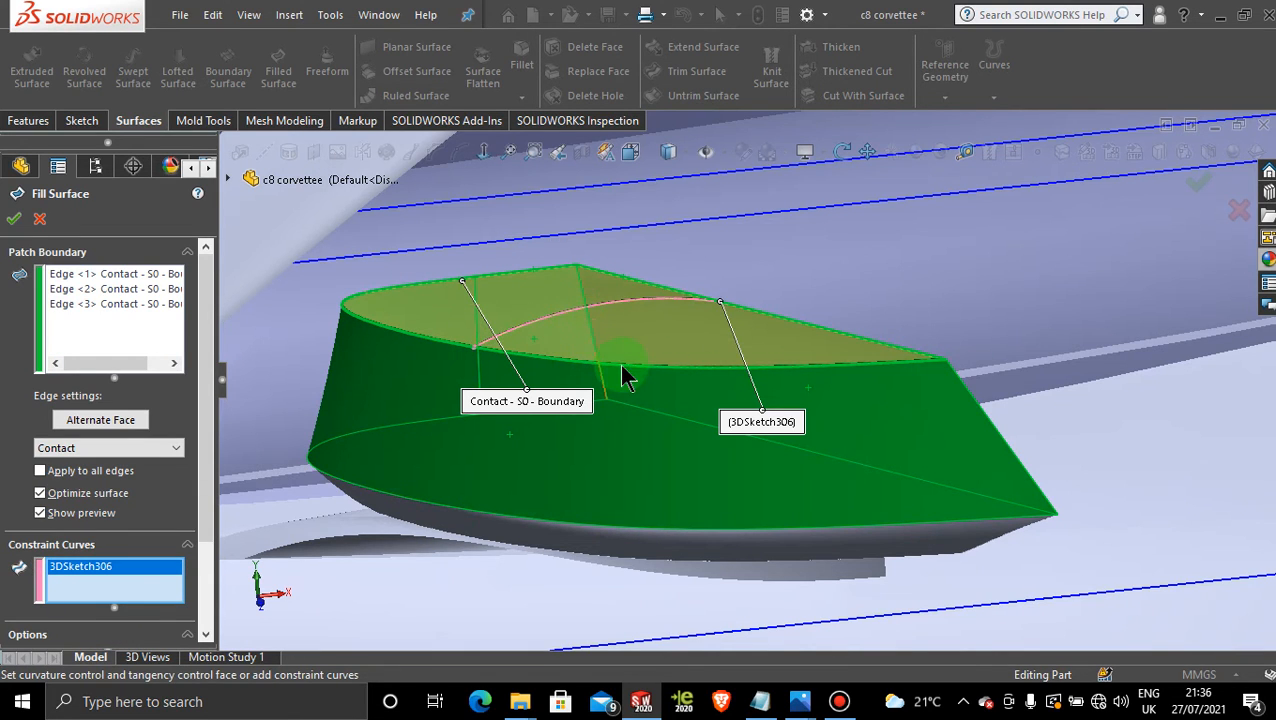
middle_click_drag(622, 377, 660, 370)
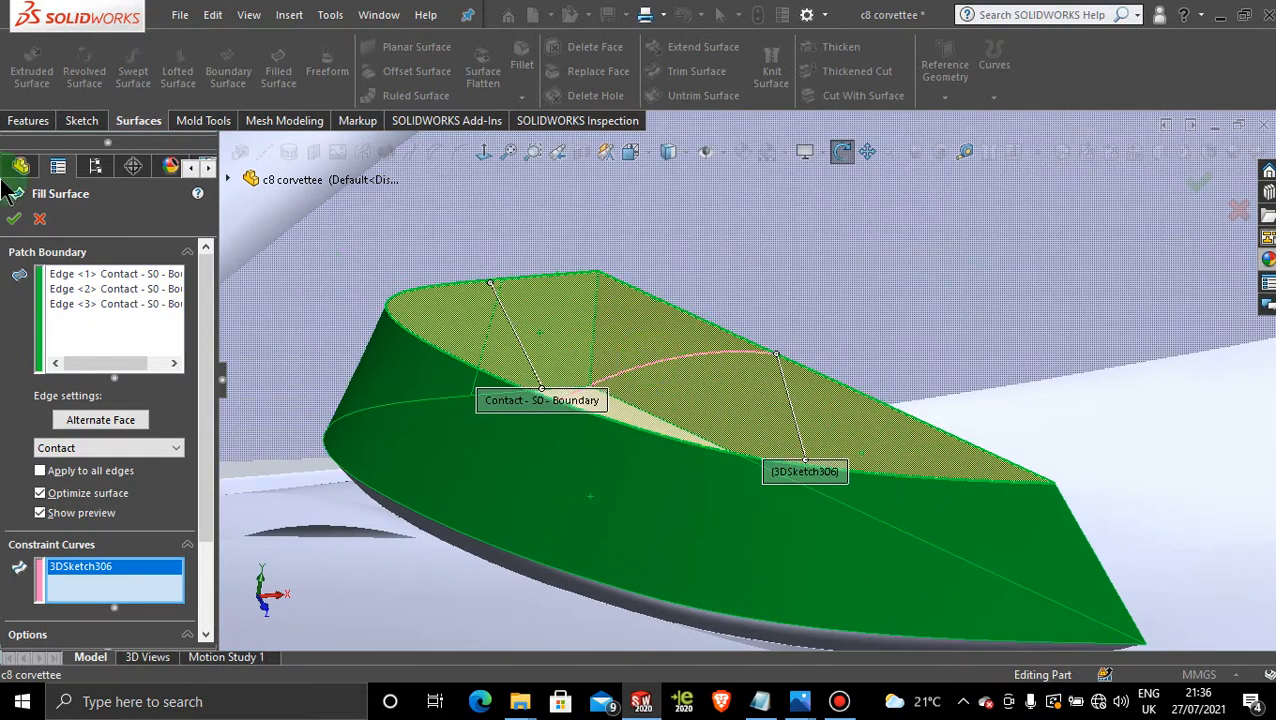
left_click(40, 220)
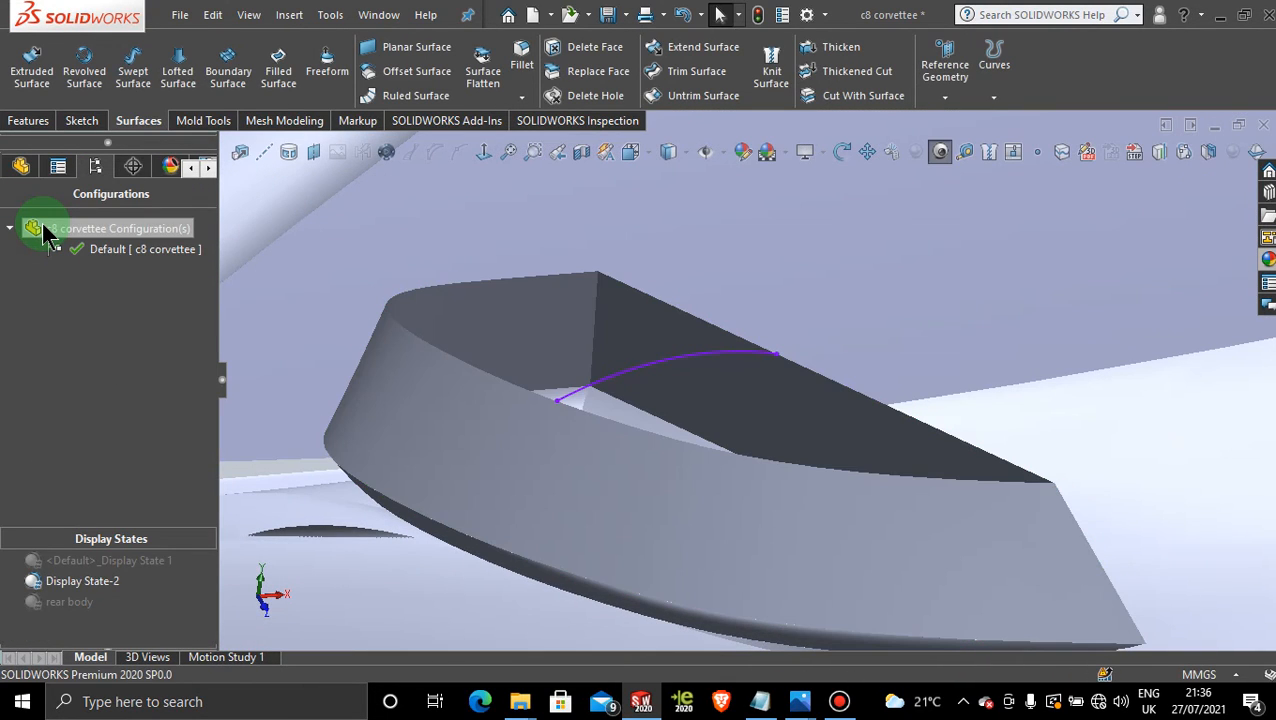
Delete the arched 3D spline sketch spanning the mirror housing's upper opening
left_click(852, 433)
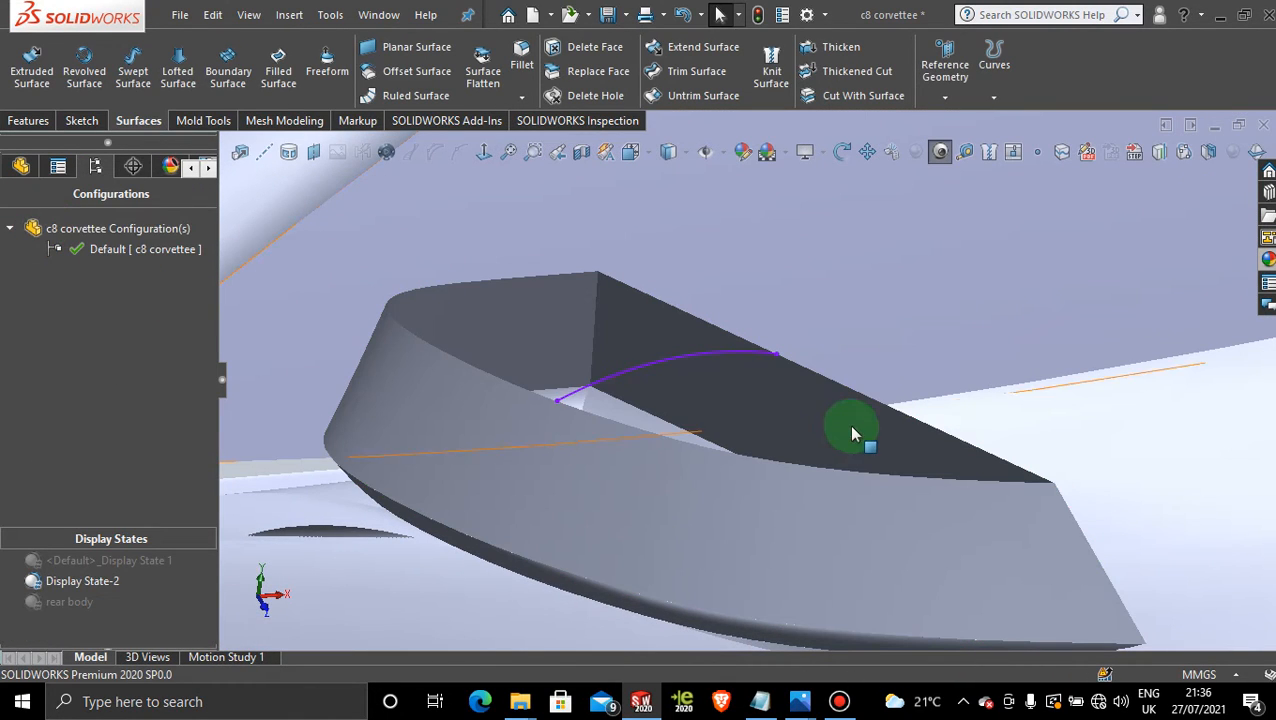
right_click(715, 356)
left_click(779, 556)
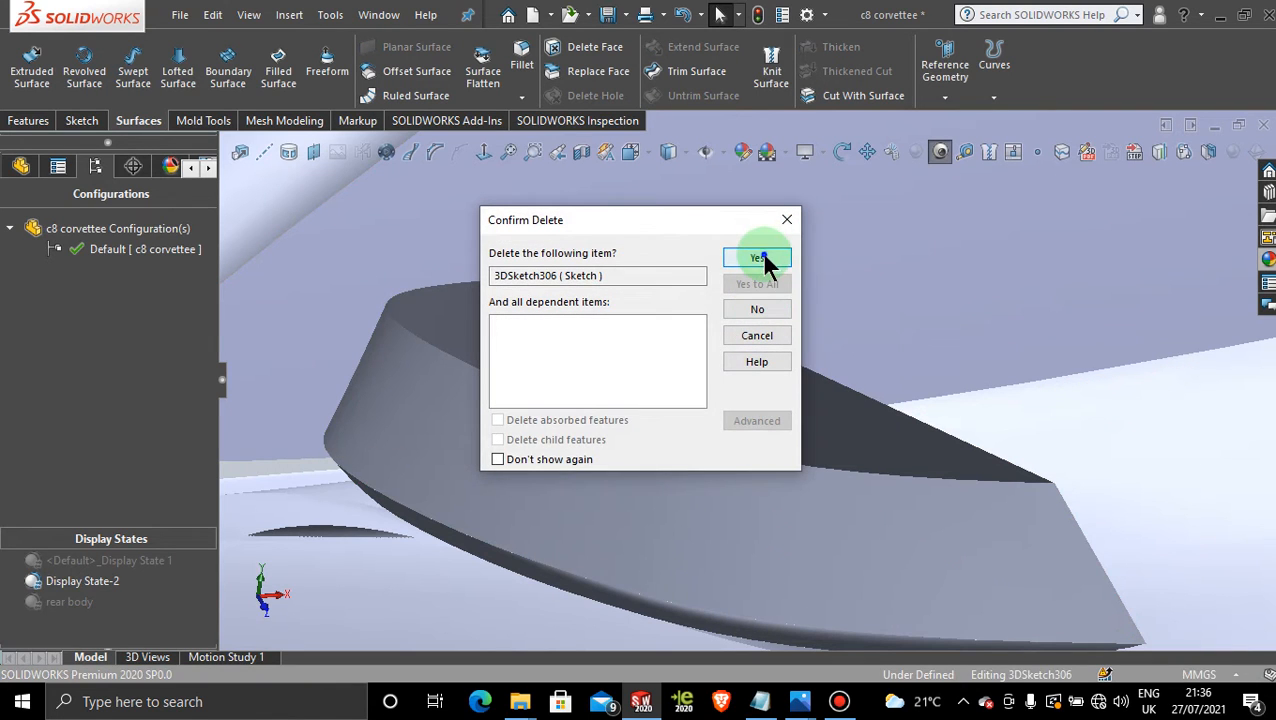
left_click(760, 258)
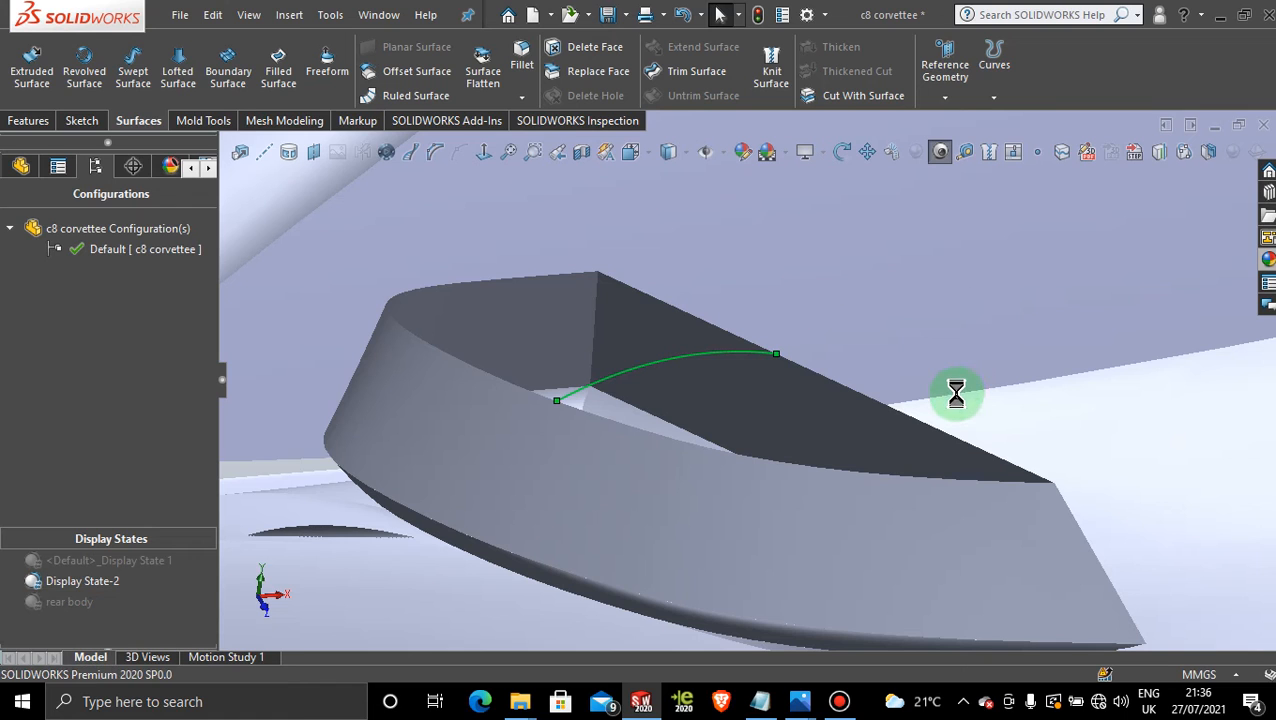
scroll(951, 398, "up", 2)
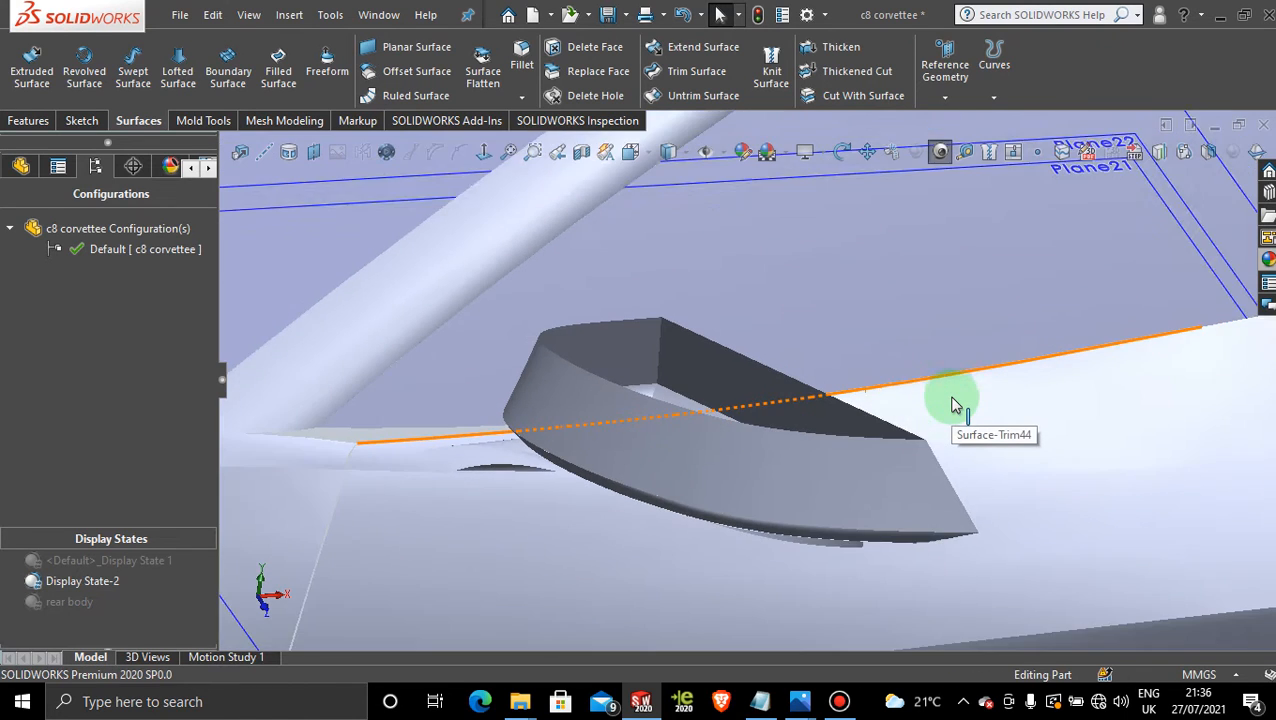
scroll(840, 347, "down", 1)
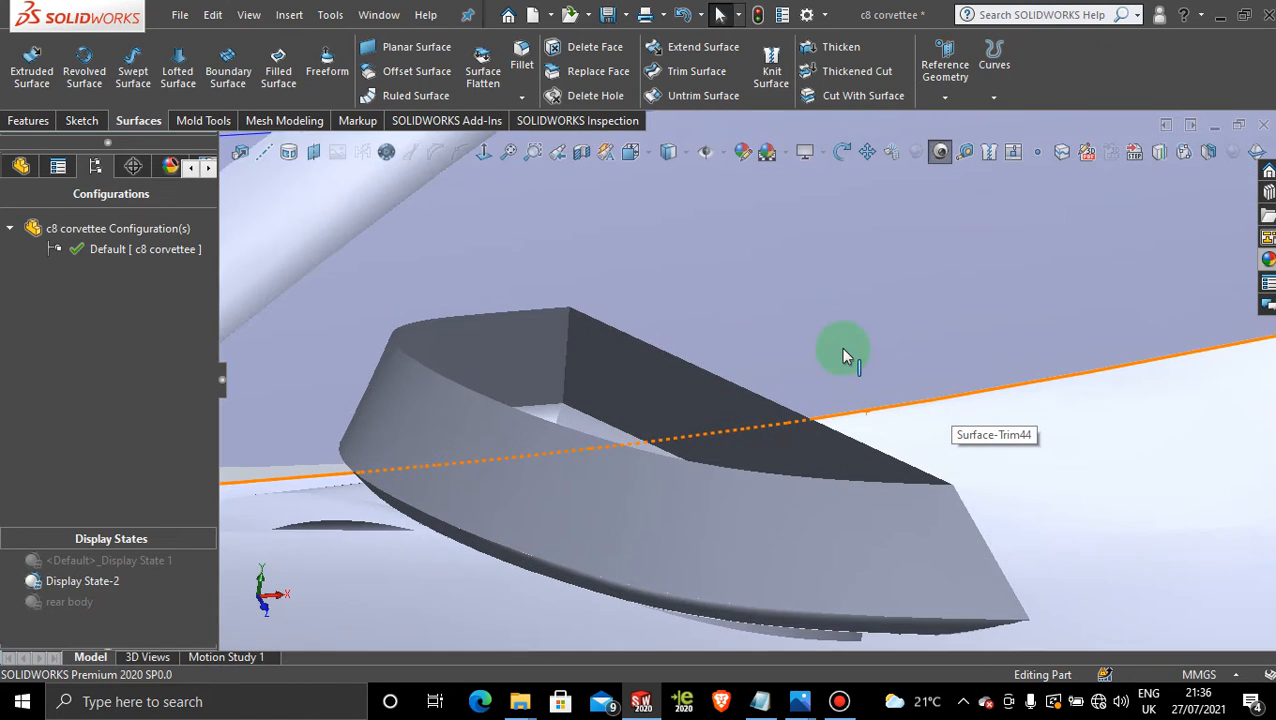
left_click(722, 52)
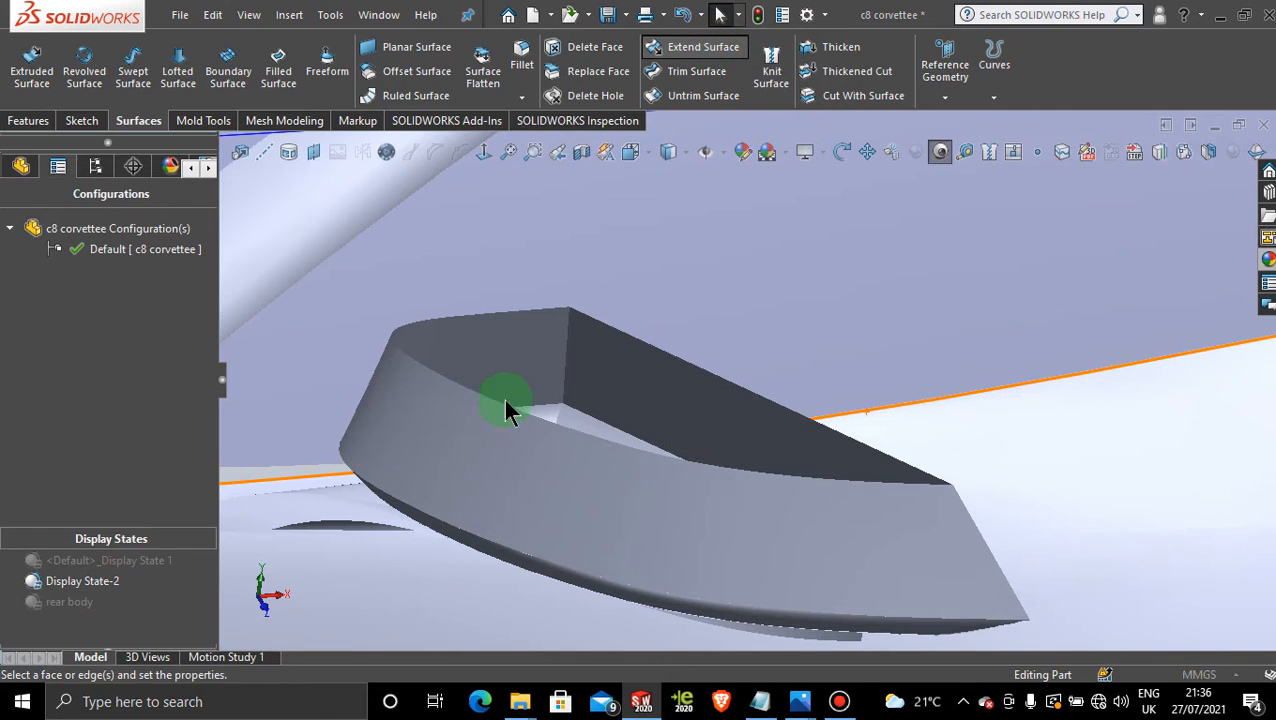
left_click(578, 438)
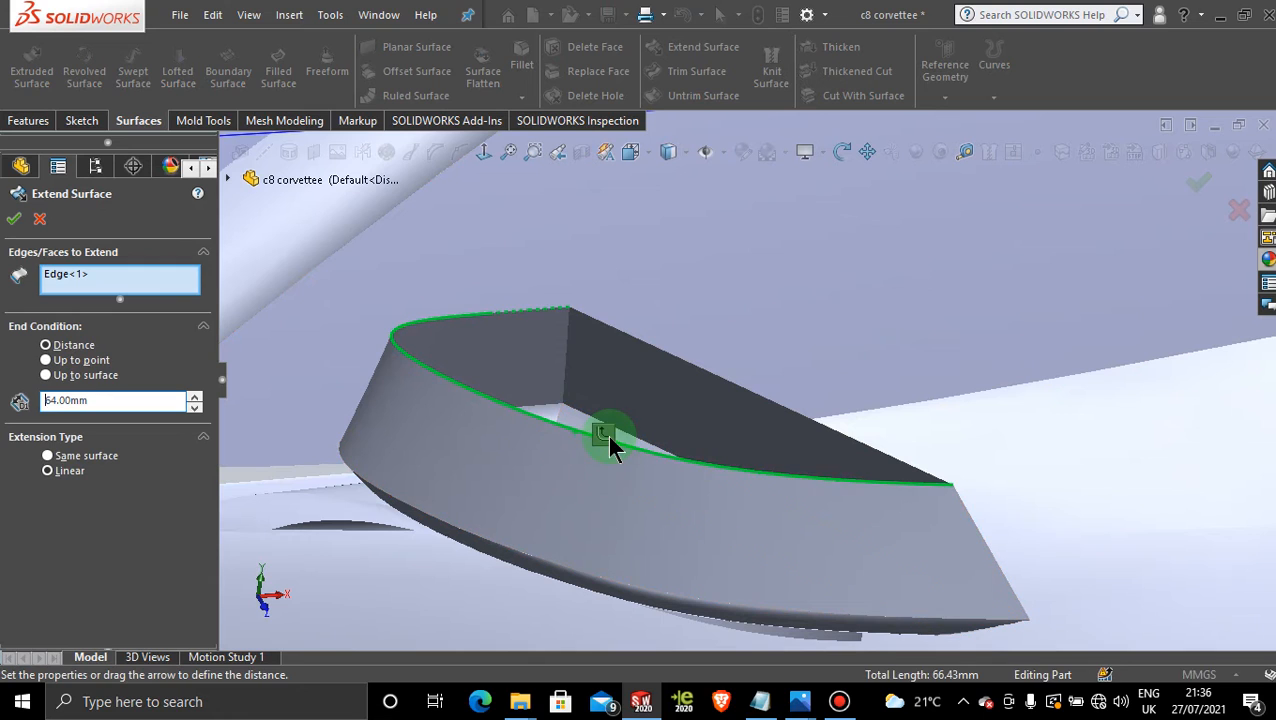
left_click(634, 346)
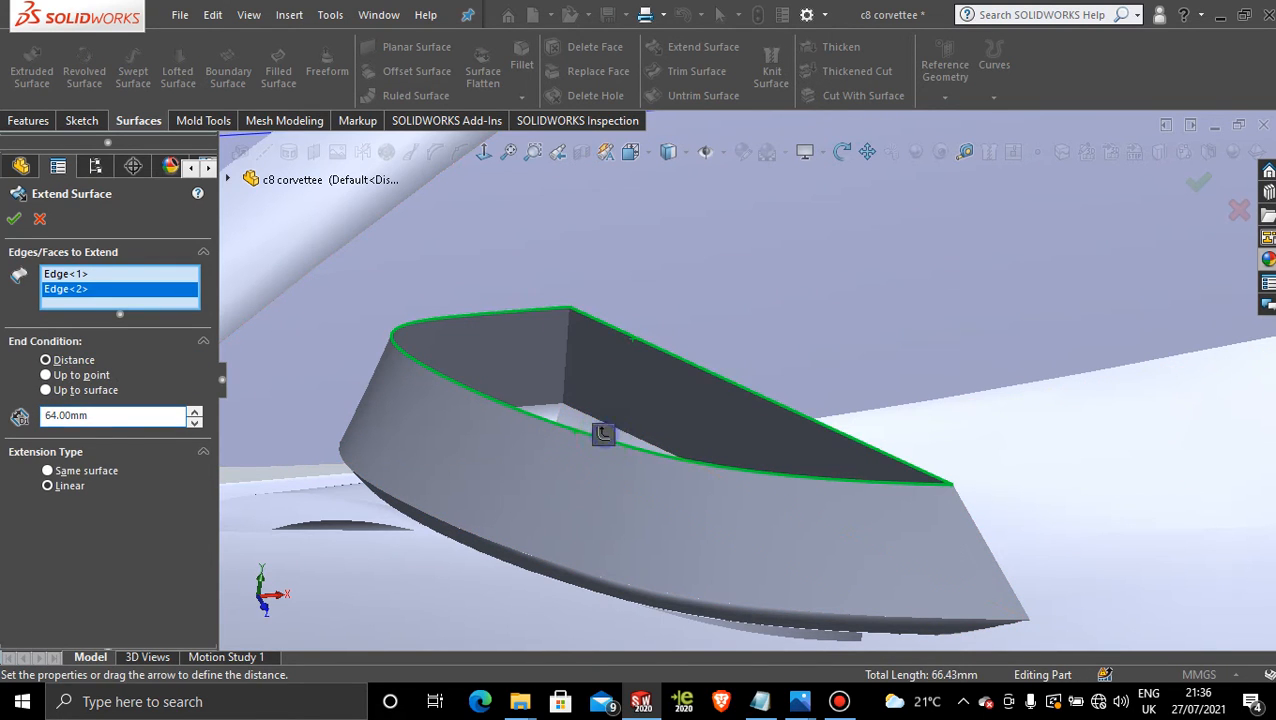
left_click(181, 420)
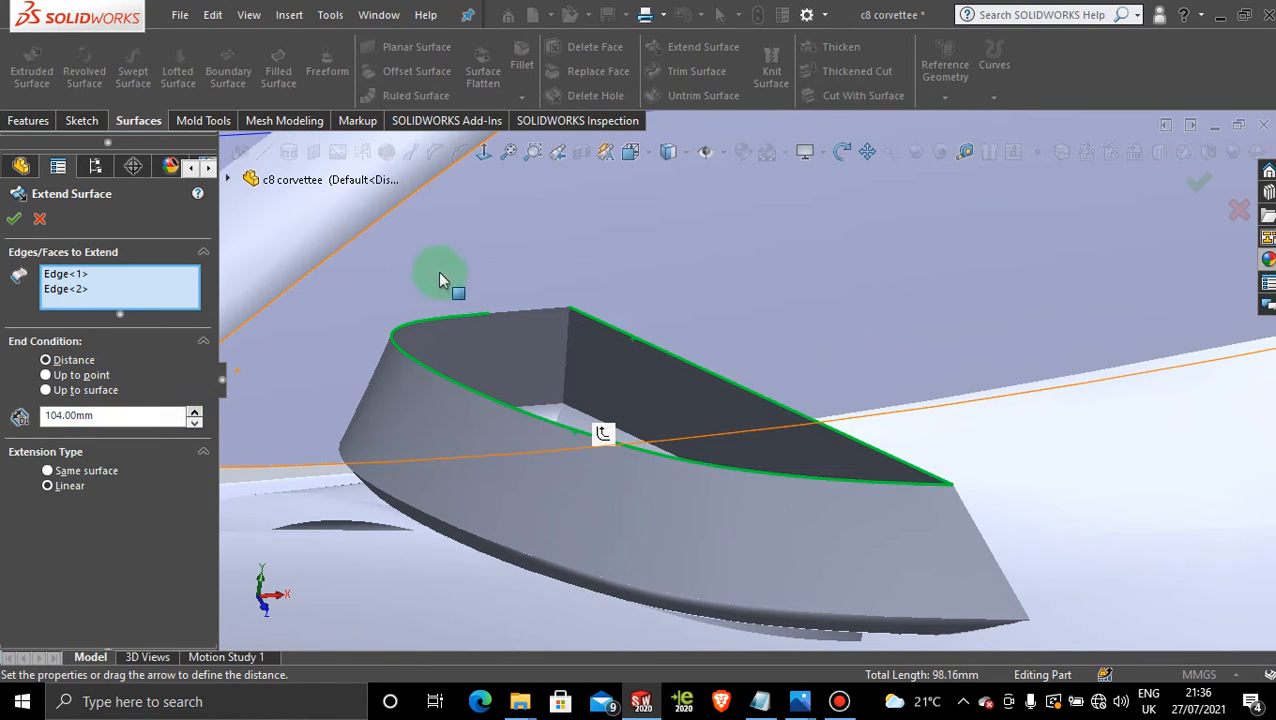
left_click(530, 315)
left_click(540, 312)
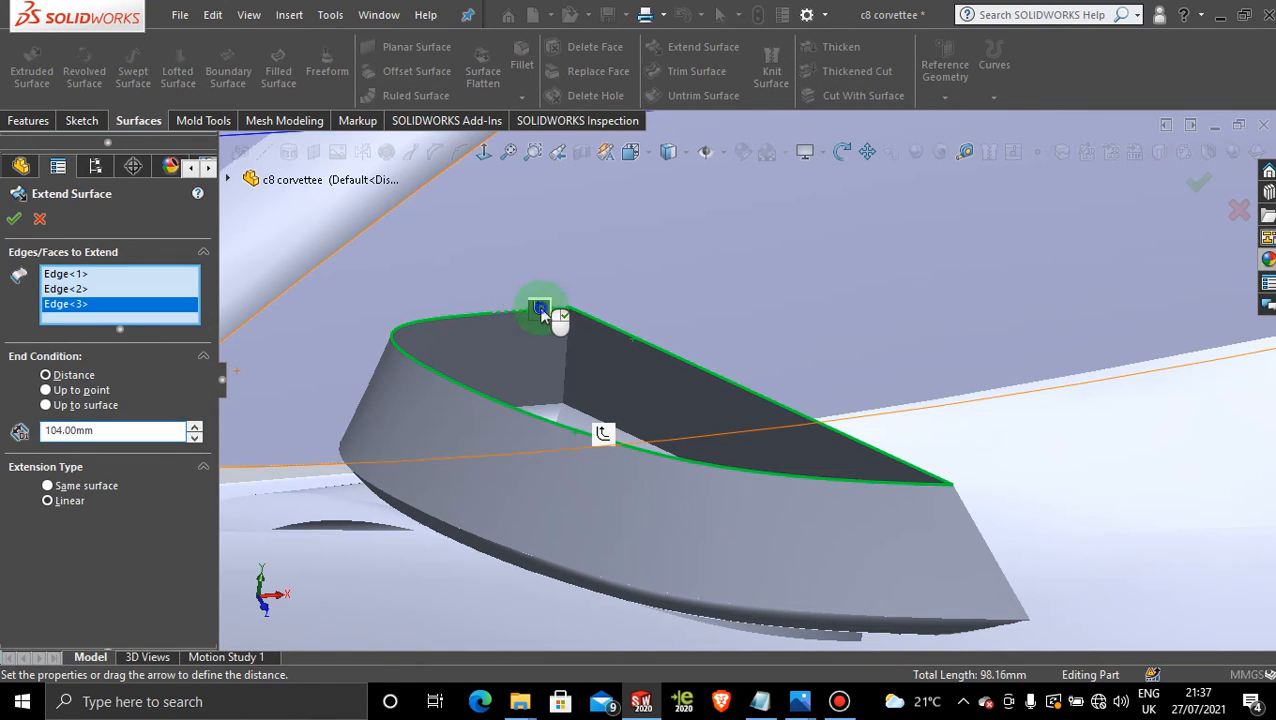
middle_click_drag(730, 425, 708, 388)
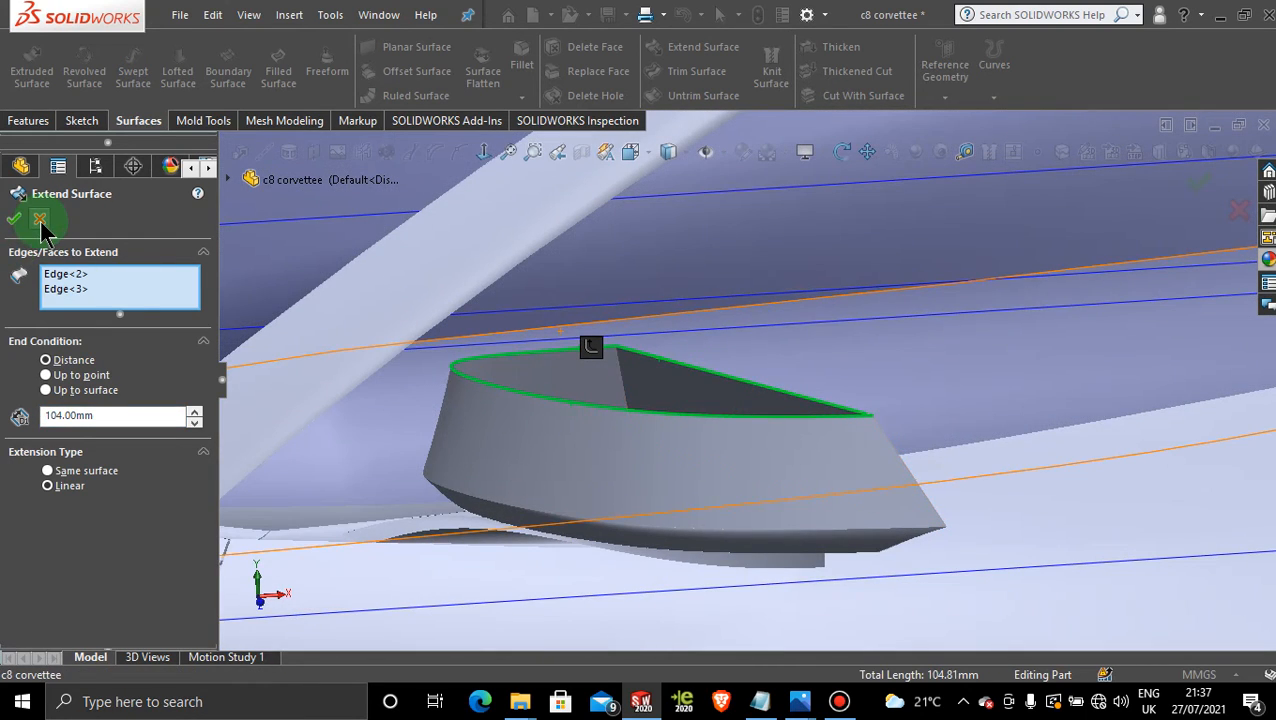
left_click(40, 221)
Close the mirror housing's upper opening with a Contact fill surface bounded by its three rim edges, without a constraint curve
middle_click_drag(588, 424, 655, 421)
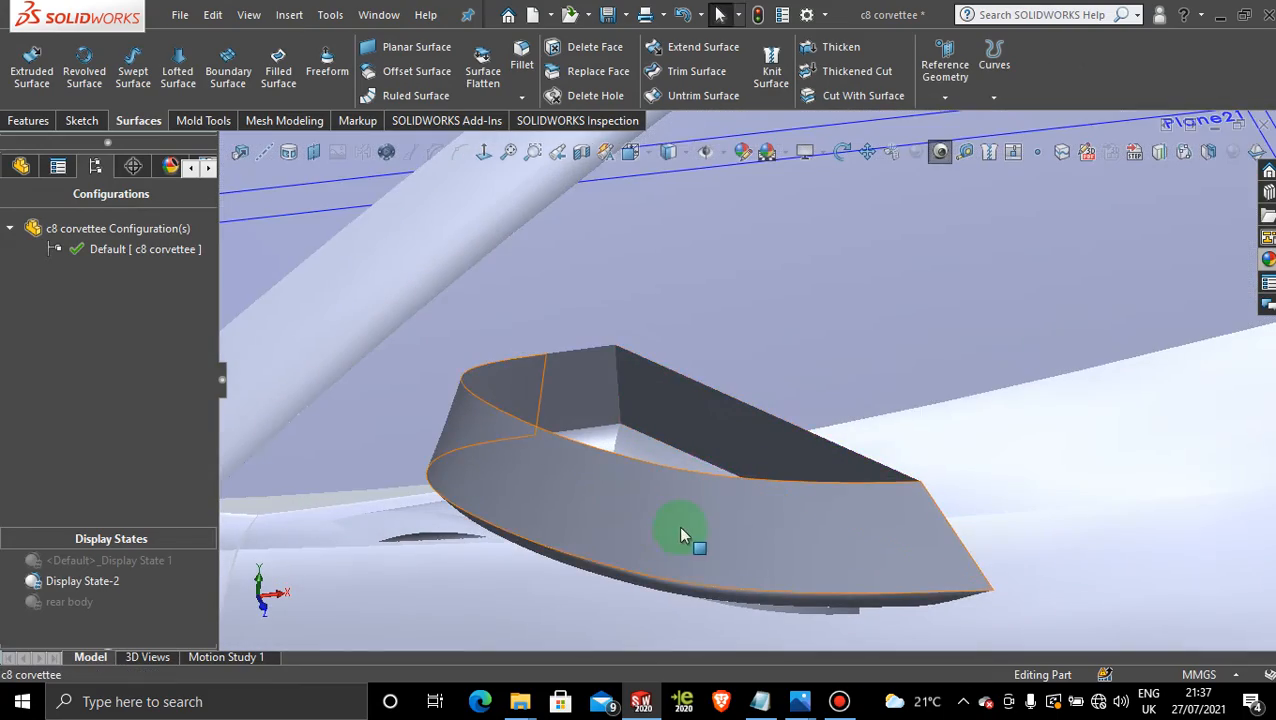
scroll(680, 535, "up", 10)
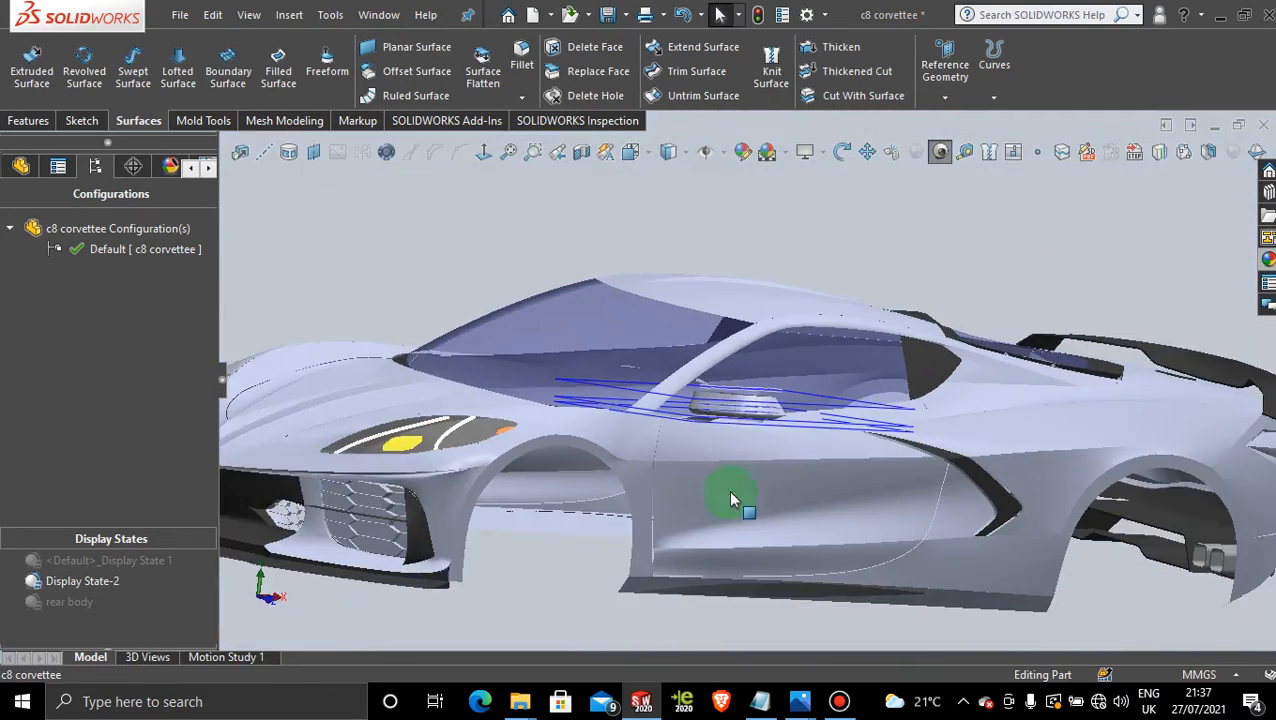
middle_click_drag(731, 500, 746, 393)
scroll(752, 397, "down", 5)
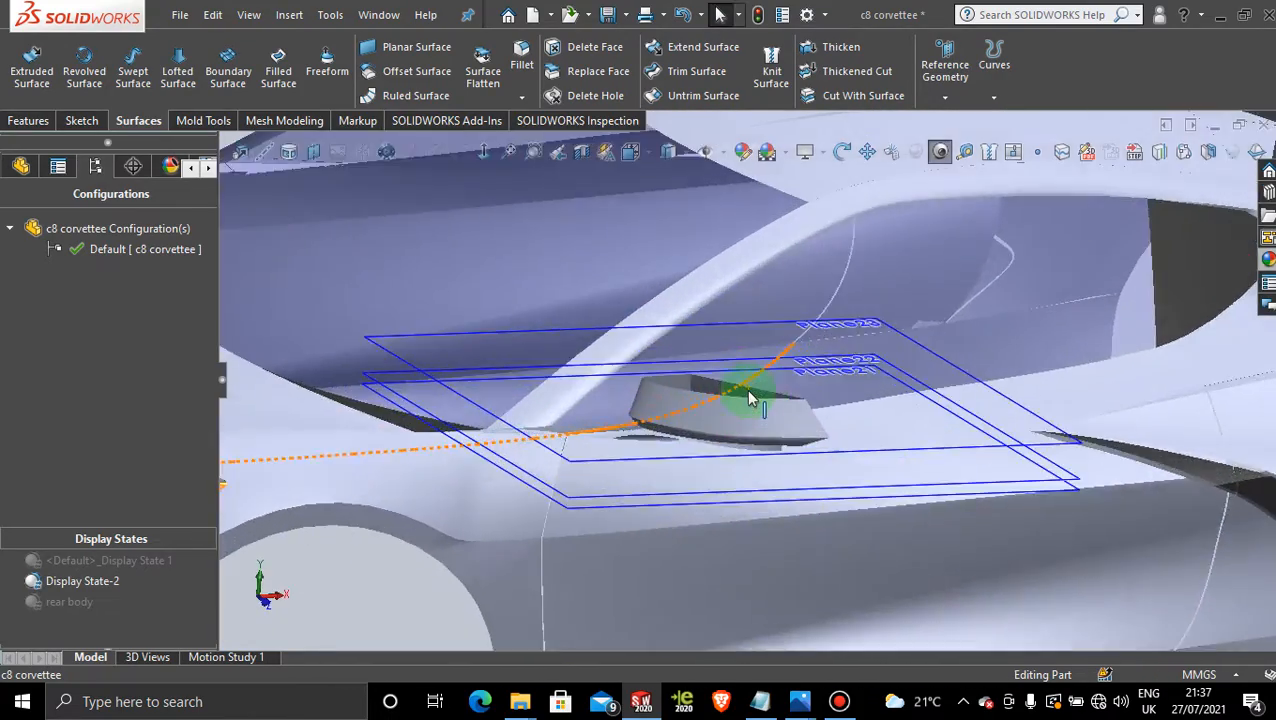
scroll(752, 397, "down", 3)
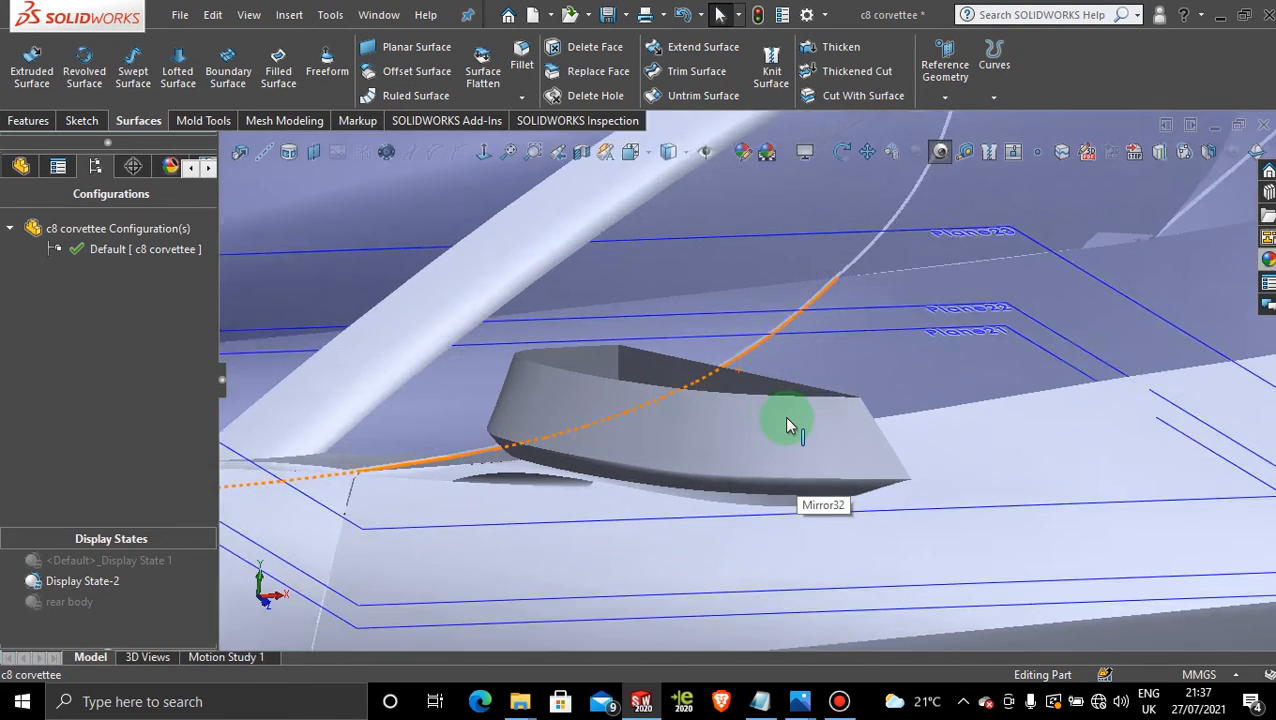
scroll(787, 426, "down", 2)
left_click(279, 68)
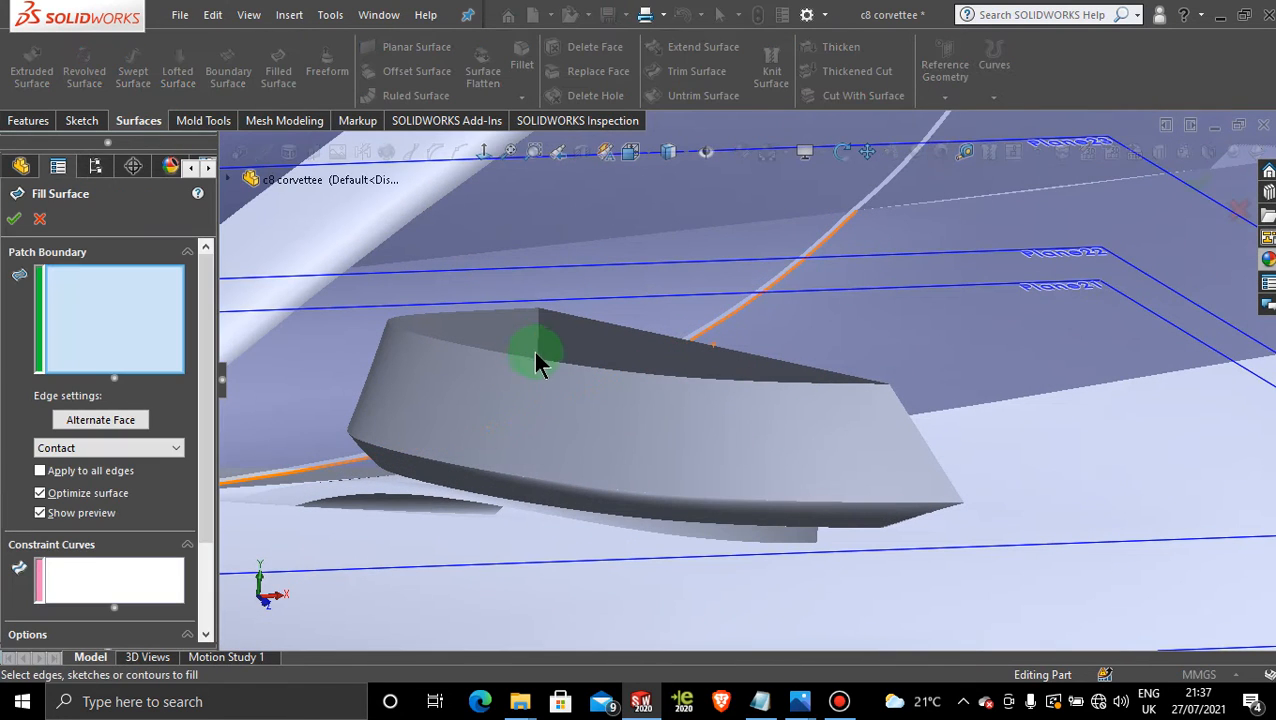
left_click(840, 701)
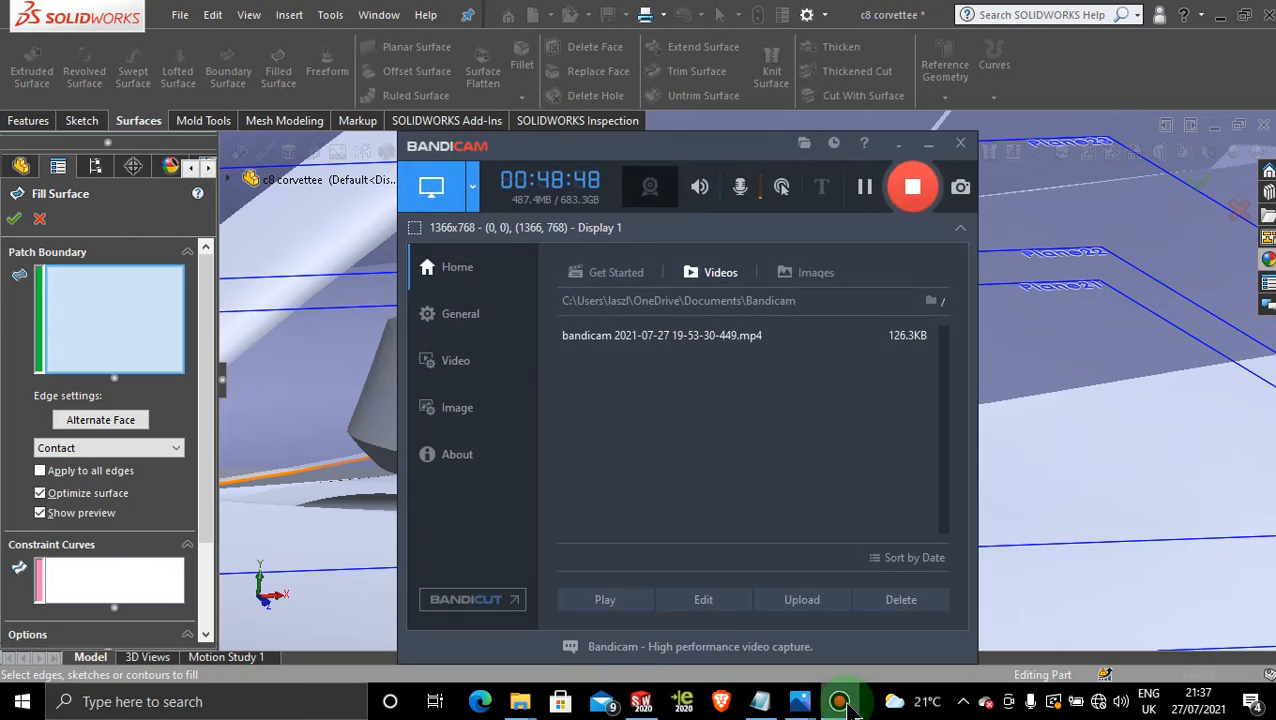
left_click(843, 702)
scroll(644, 347, "down", 3)
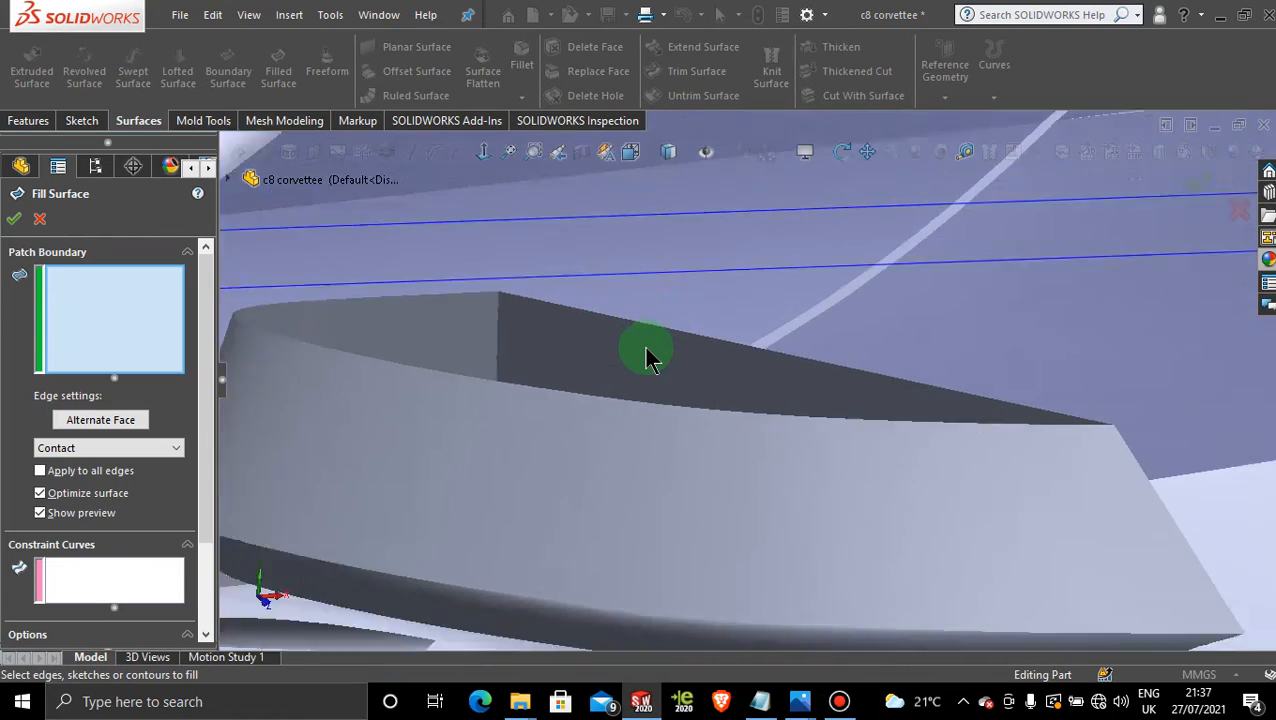
scroll(618, 272, "up", 1)
mouse_move(619, 263)
middle_mouse_down()
mouse_move(624, 275)
mouse_move(607, 268)
middle_mouse_up()
scroll(654, 347, "up", 3)
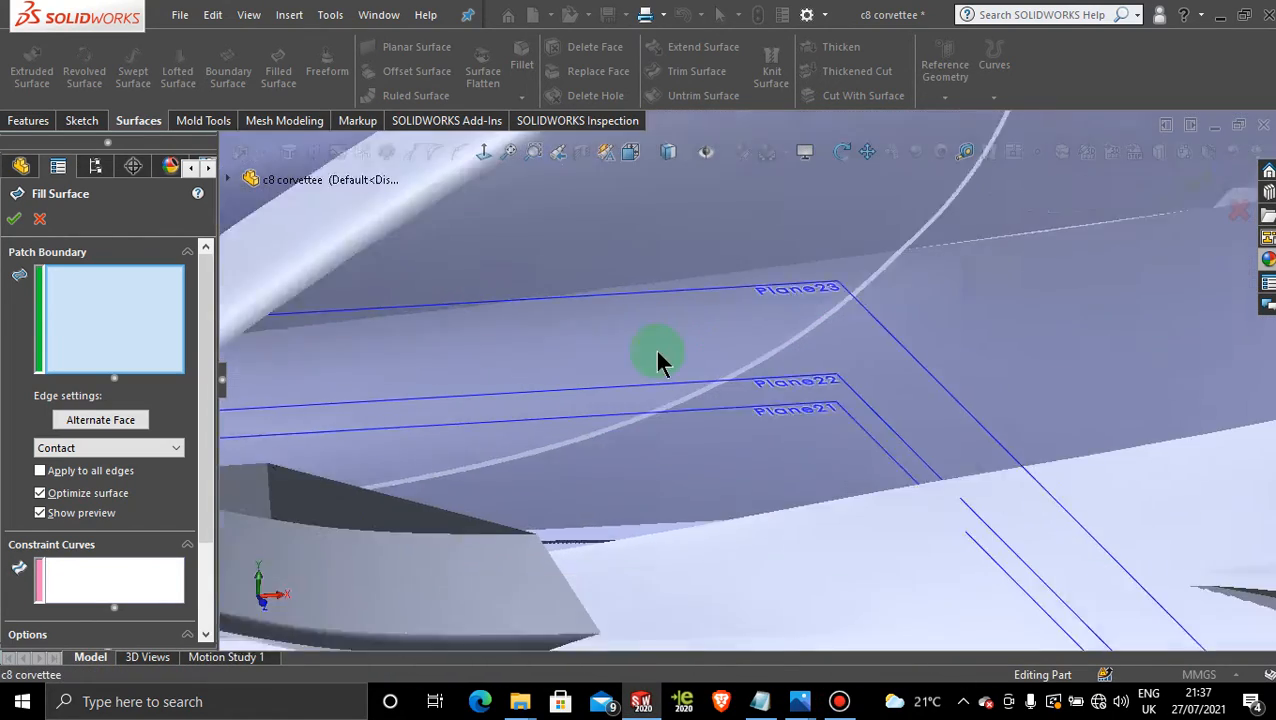
scroll(340, 412, "down", 3)
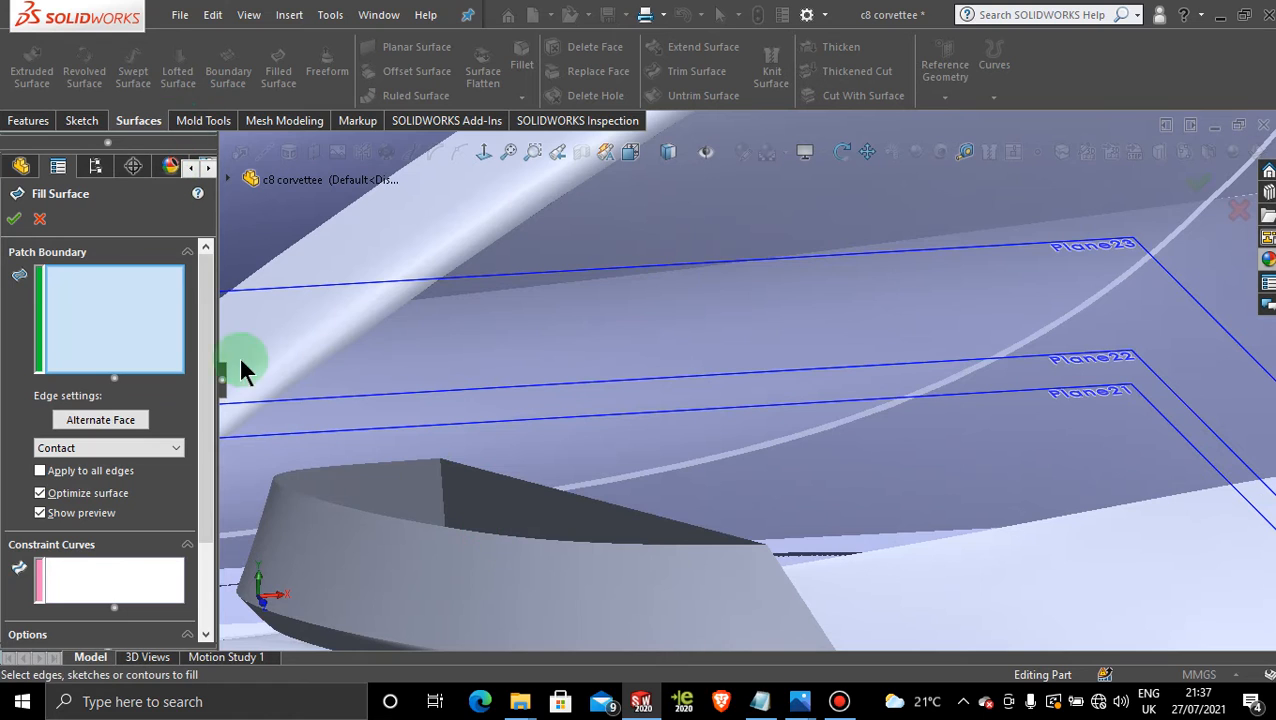
left_click(492, 541)
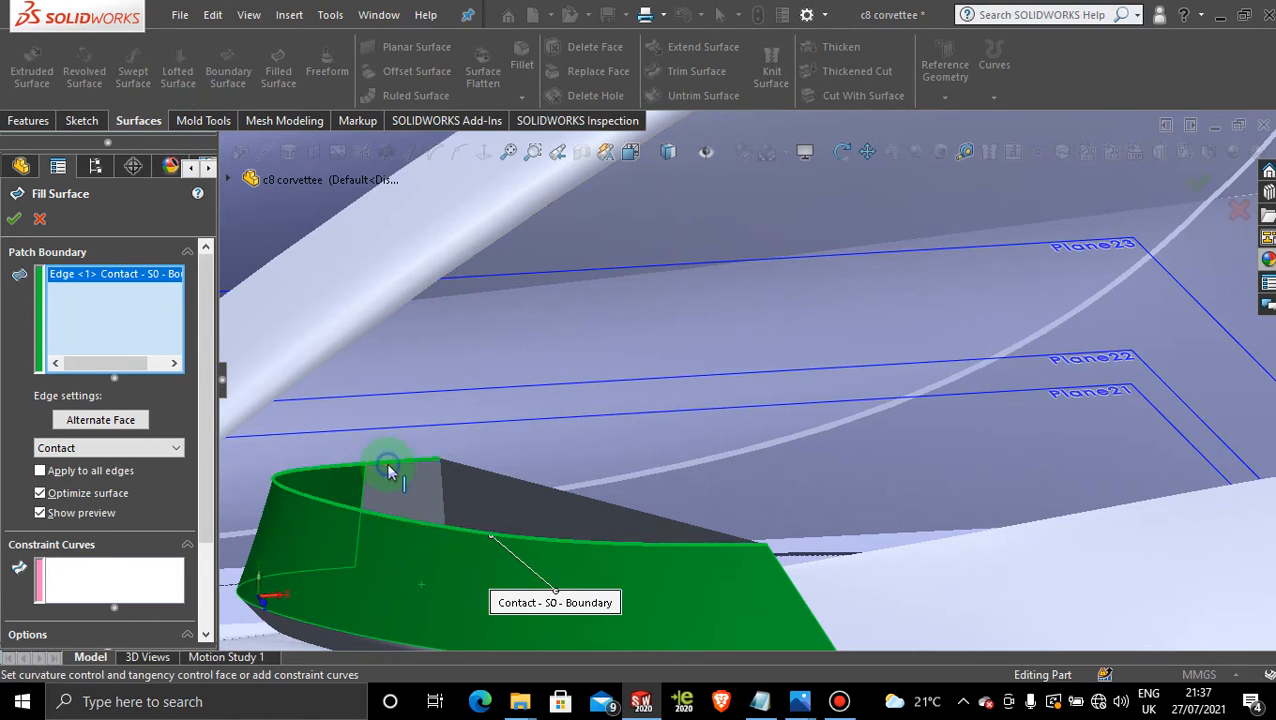
left_click(388, 466)
left_click(489, 481)
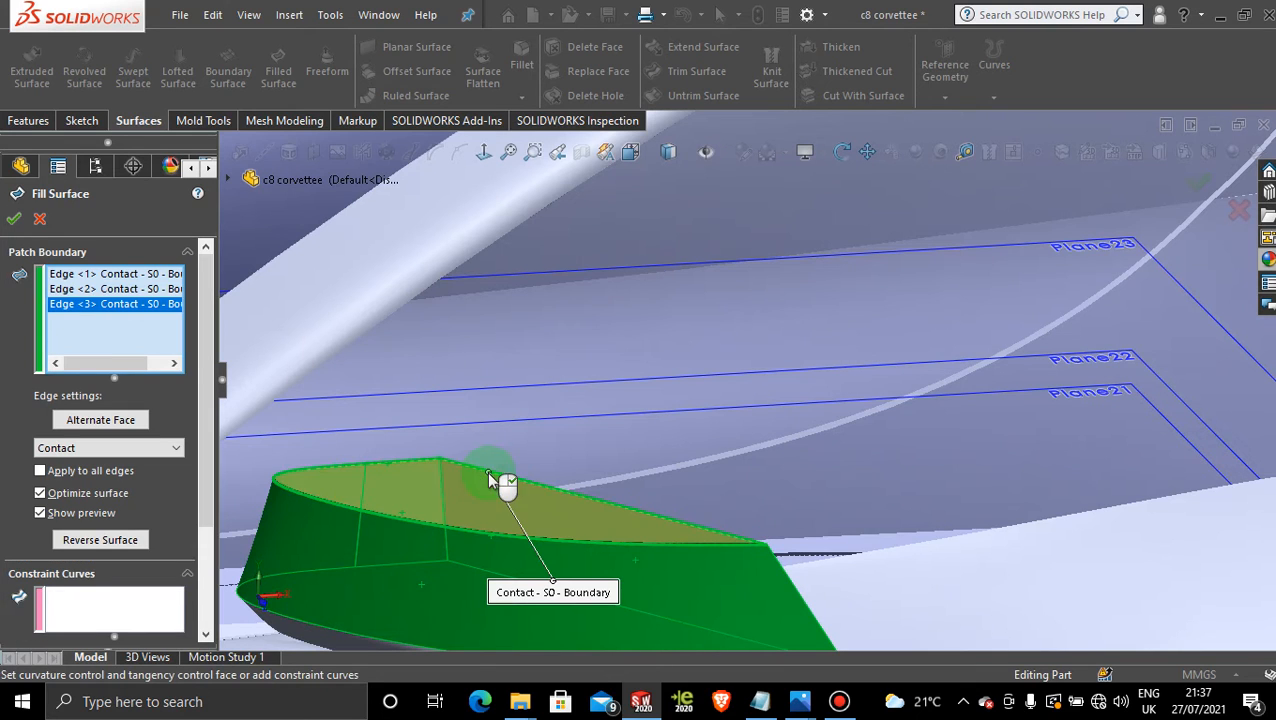
left_click(16, 220)
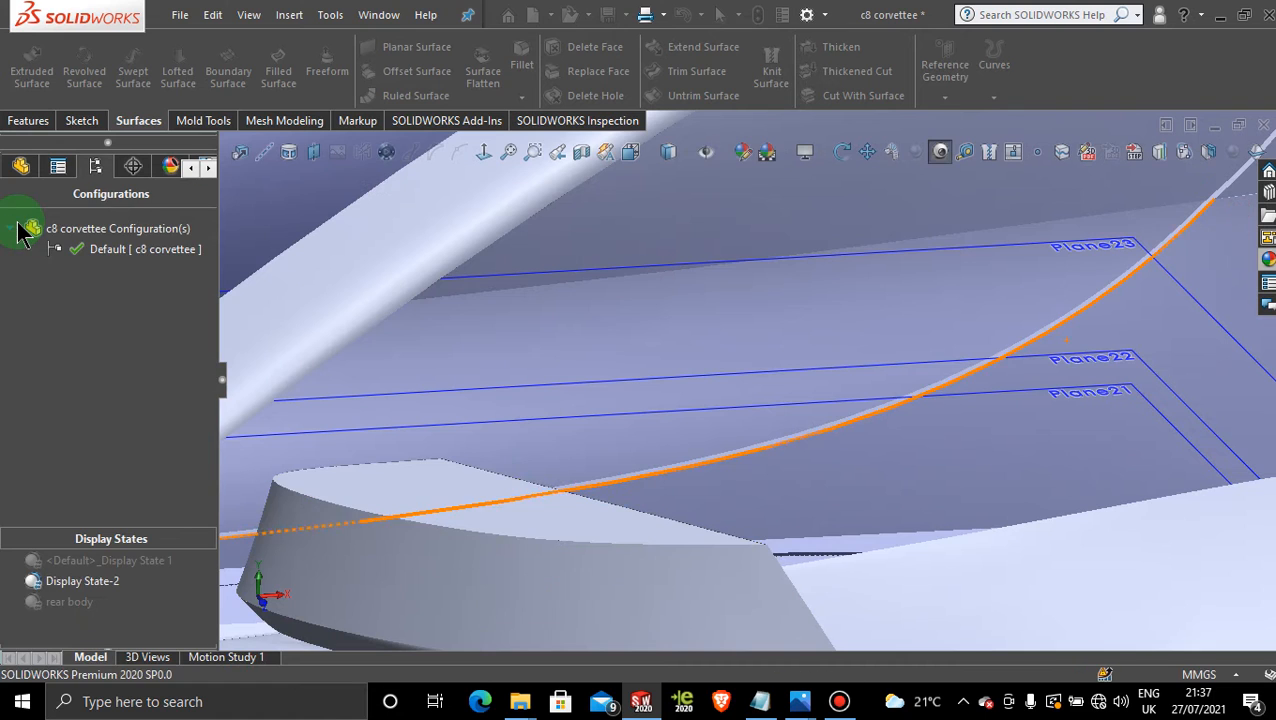
Knit the mirror housing's upper fill surface, two boundary surfaces and lower fill surface into one body with Create solid enabled
scroll(770, 548, "up", 2)
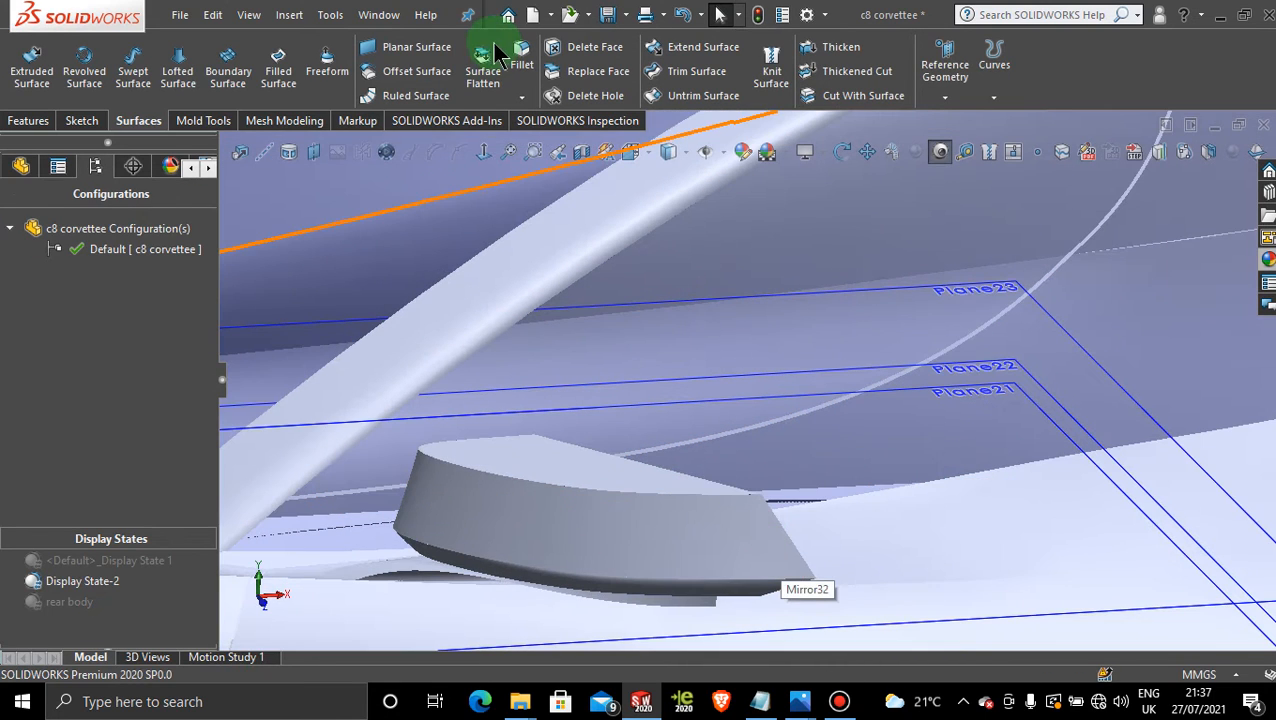
left_click(773, 70)
left_click(546, 460)
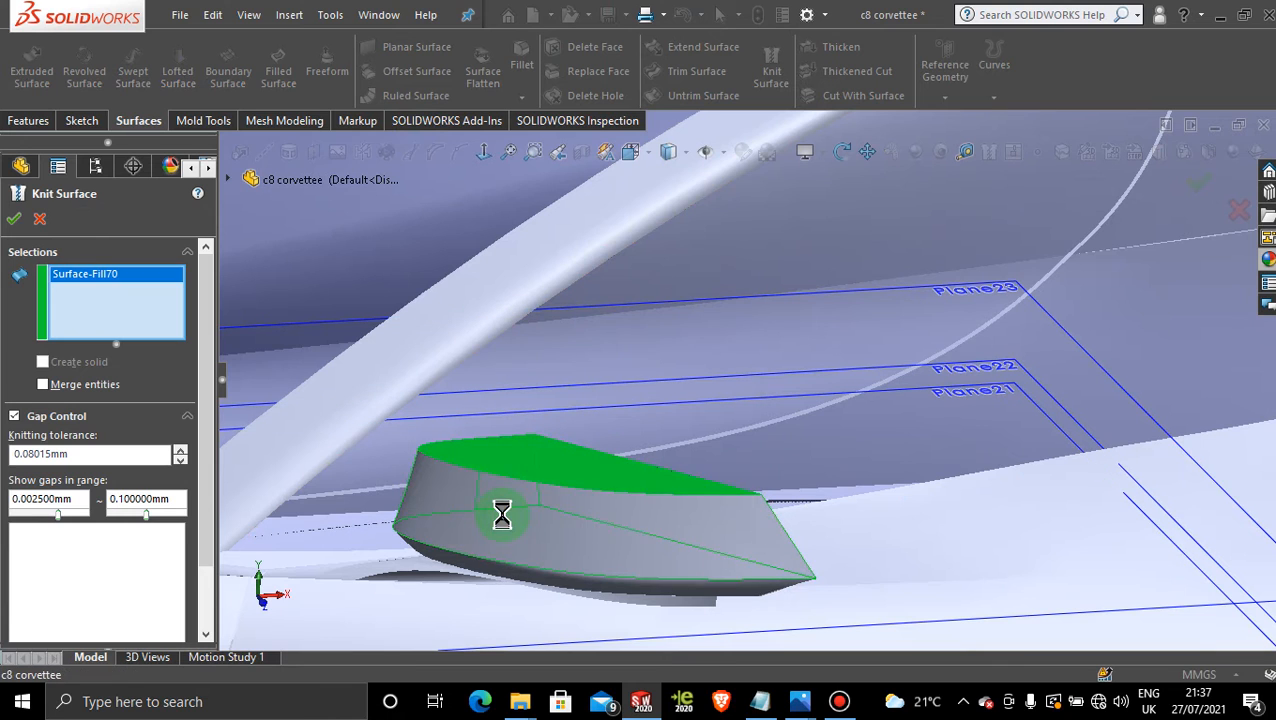
left_click(505, 577)
middle_click_drag(547, 630, 580, 497)
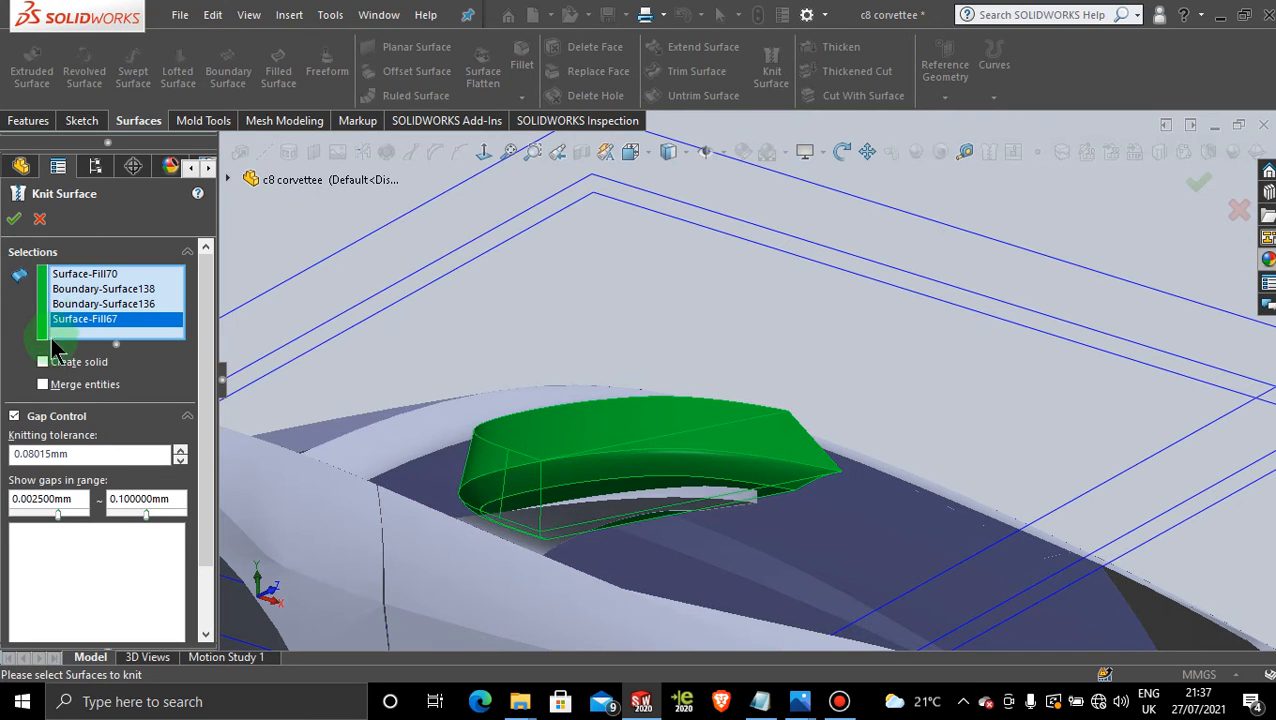
left_click(43, 362)
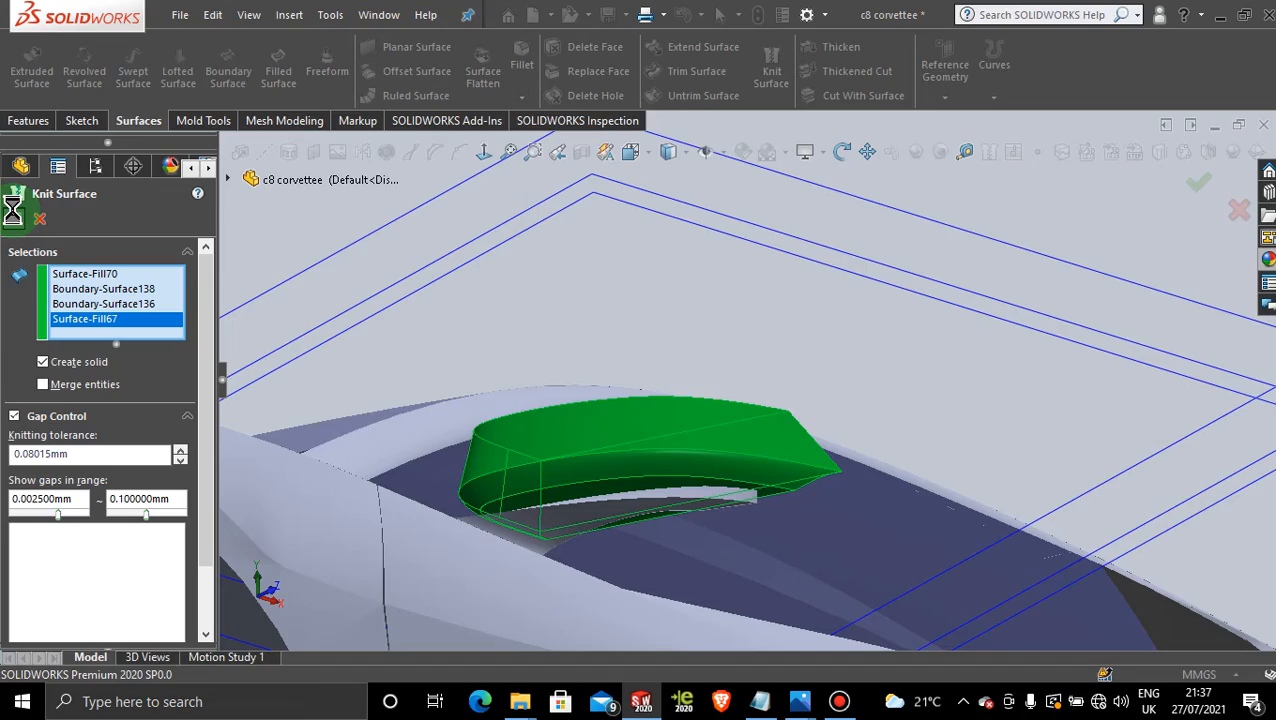
left_click(16, 222)
Fillet the upper rim edge of the mirror housing with a symmetric 10 mm radius
middle_click_drag(464, 284, 615, 342)
scroll(817, 370, "down", 5)
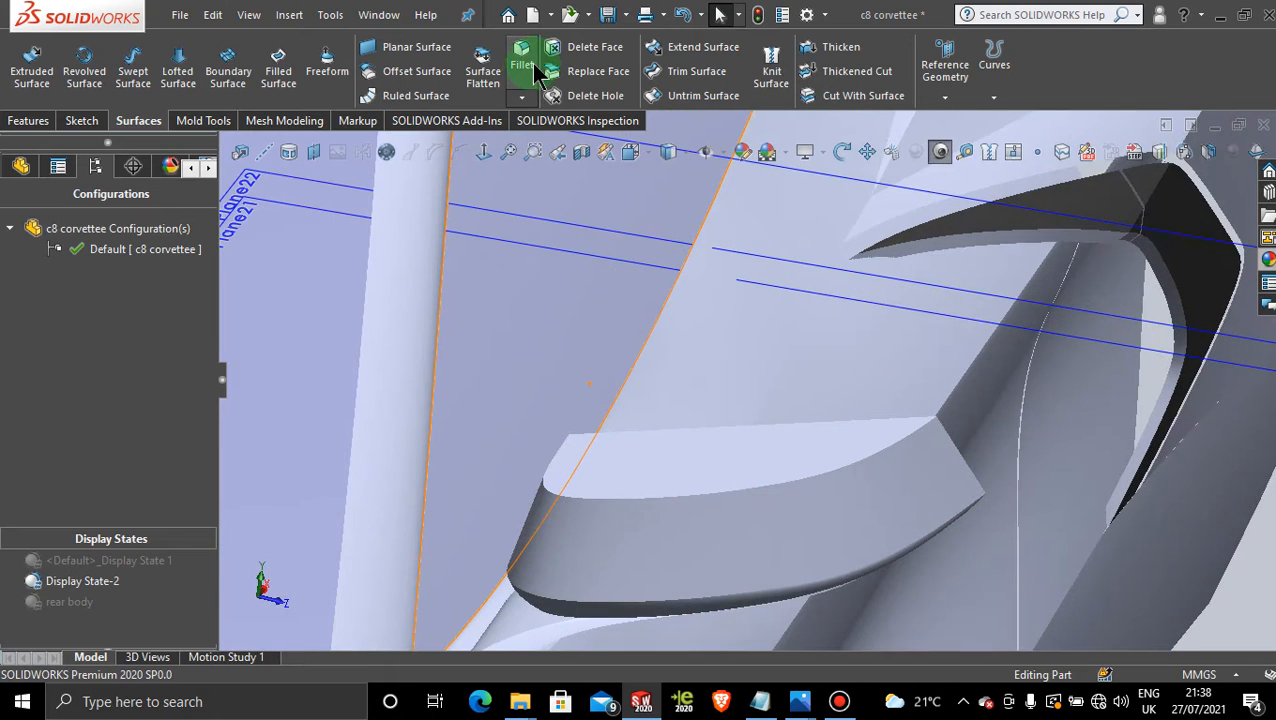
left_click(681, 496)
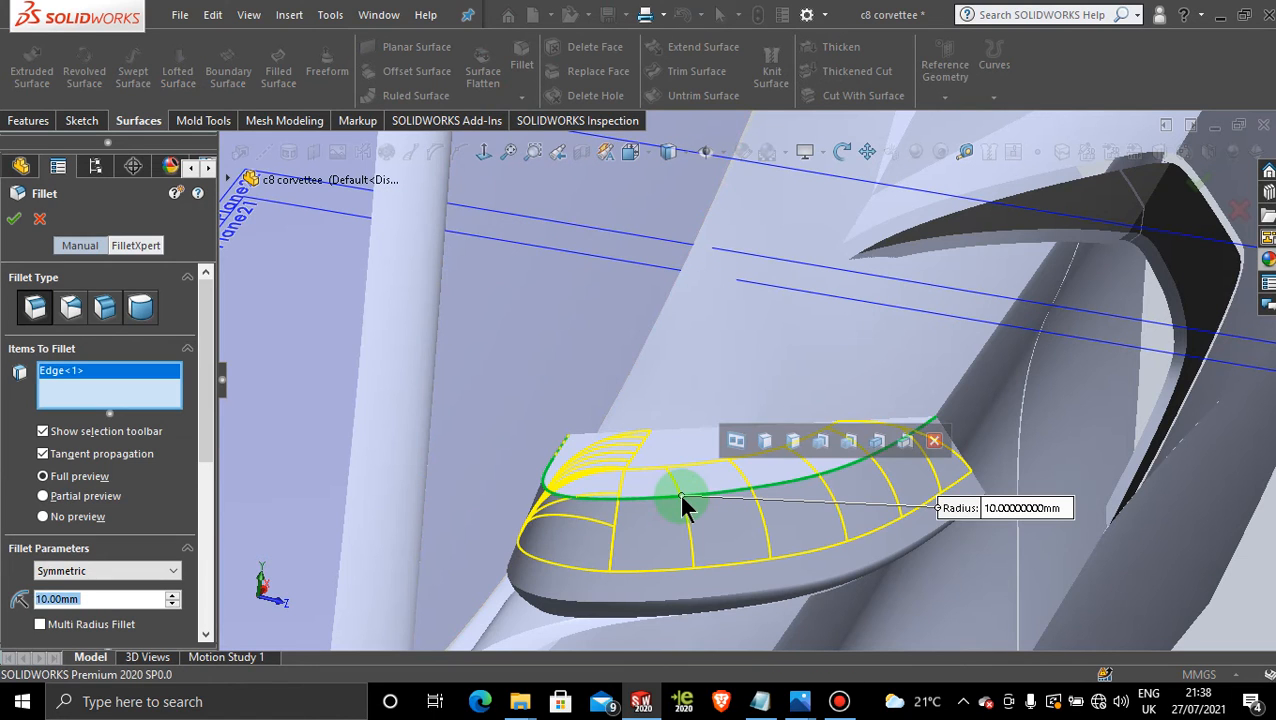
left_click(15, 220)
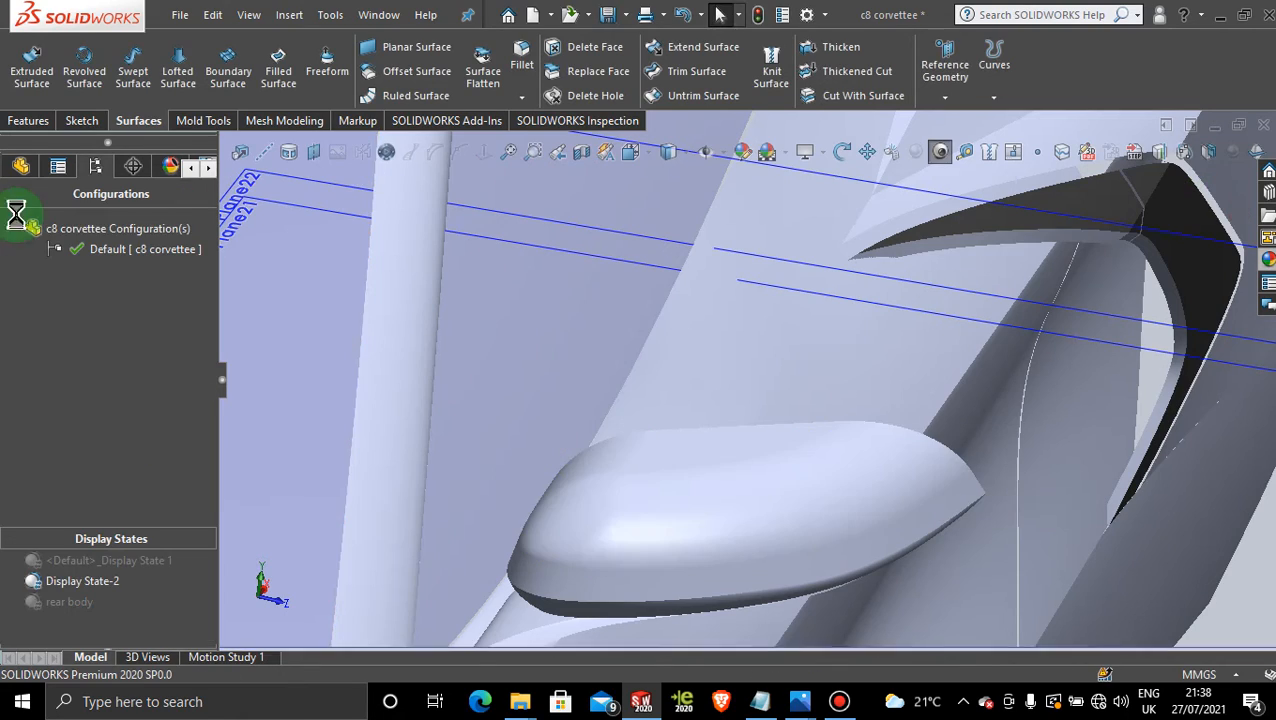
Fillet the lower outer edge of the mirror housing with a symmetric 3 mm radius
middle_click_drag(795, 448, 1176, 600)
scroll(955, 498, "up", 4)
scroll(779, 524, "up", 2)
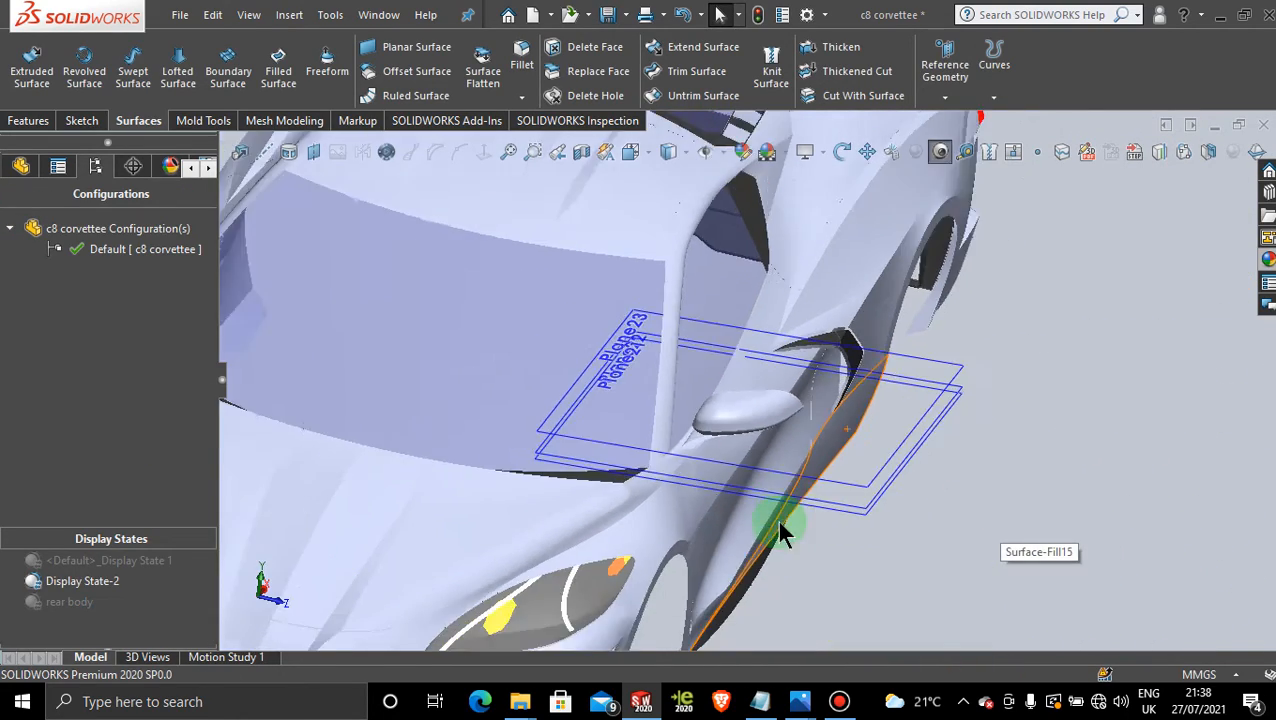
middle_click_drag(779, 524, 722, 530)
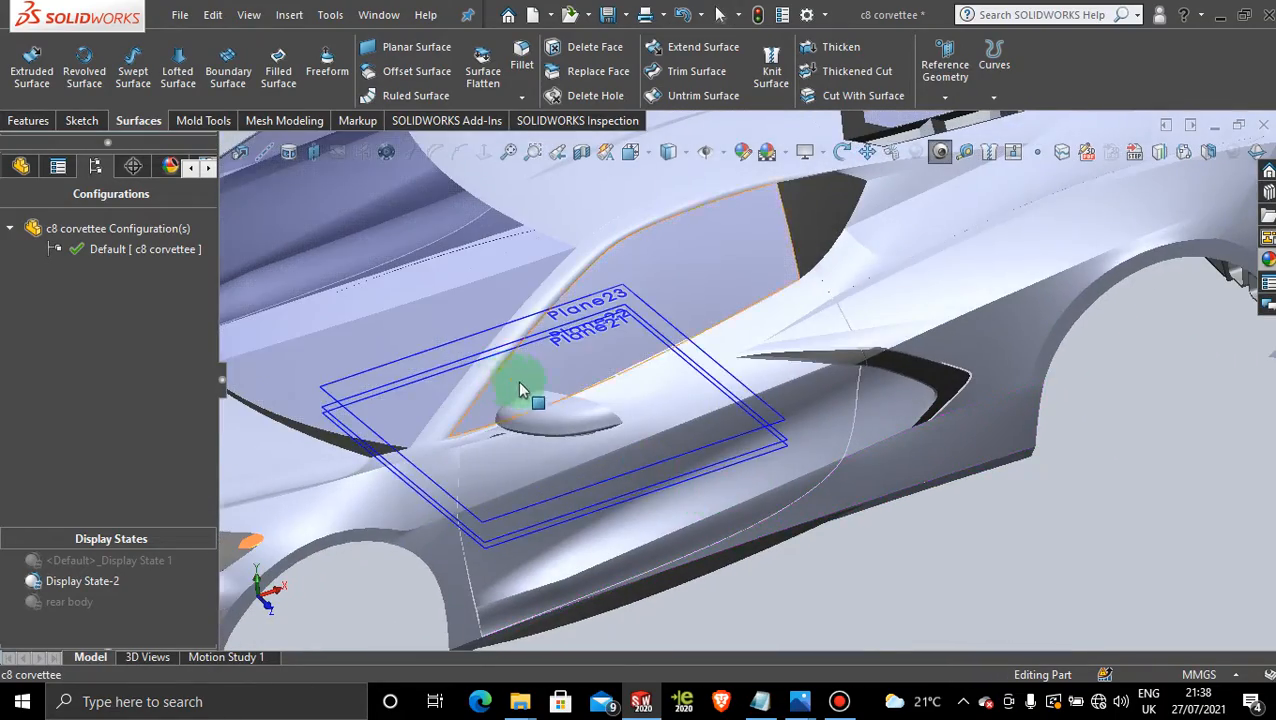
scroll(450, 392, "down", 3)
mouse_move(661, 496)
middle_mouse_down()
mouse_move(582, 407)
mouse_move(515, 435)
mouse_move(624, 484)
mouse_move(692, 578)
mouse_move(780, 592)
mouse_move(720, 584)
mouse_move(627, 441)
mouse_move(630, 412)
mouse_move(649, 479)
middle_mouse_up()
scroll(658, 416, "down", 5)
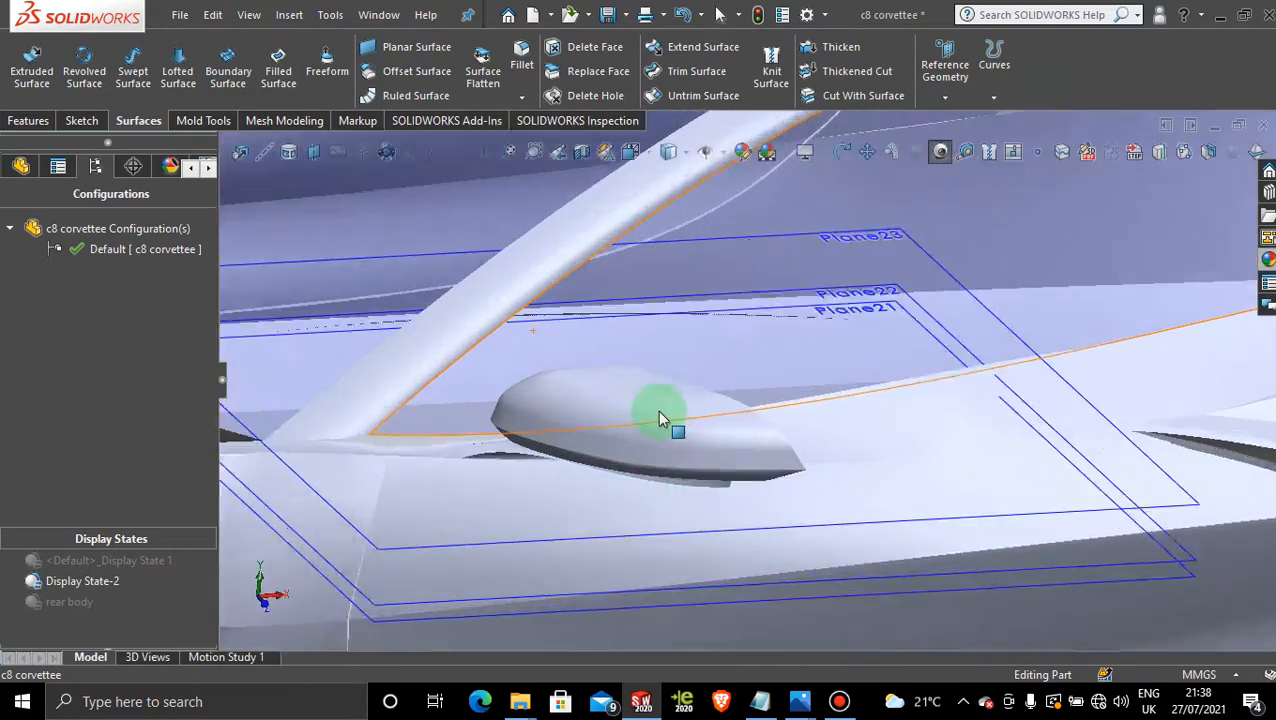
left_click(521, 55)
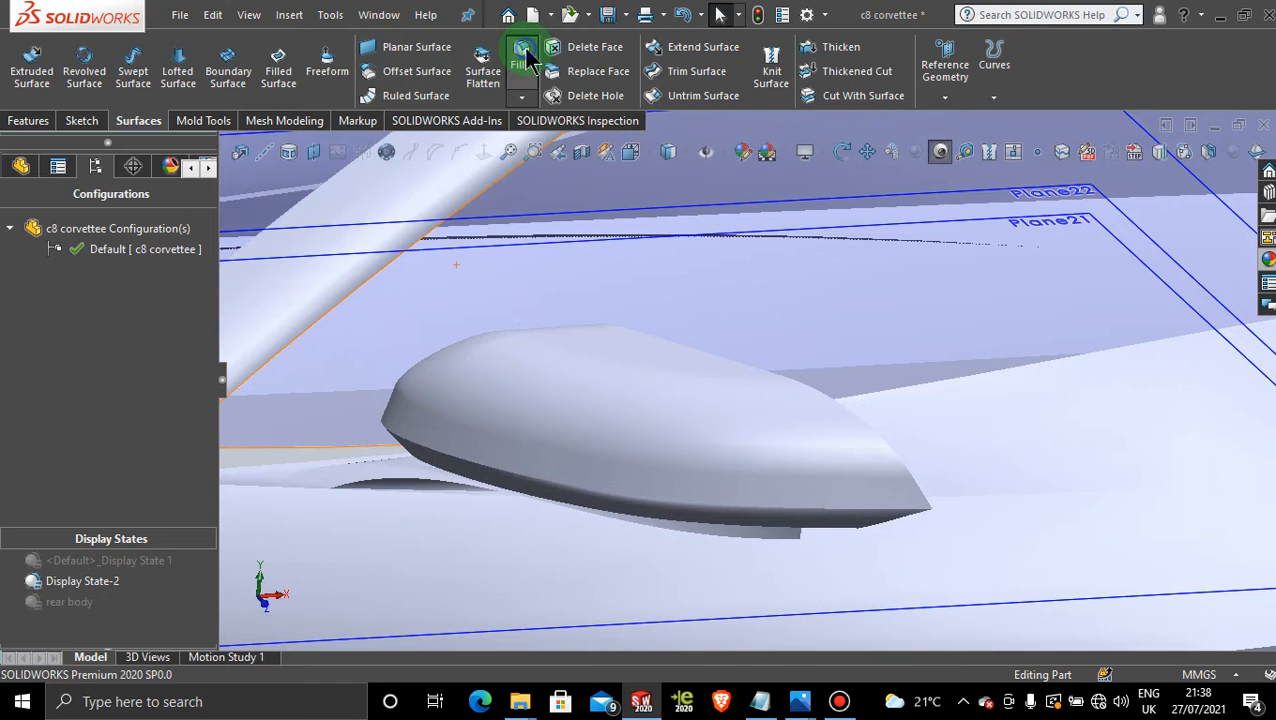
left_click(120, 599)
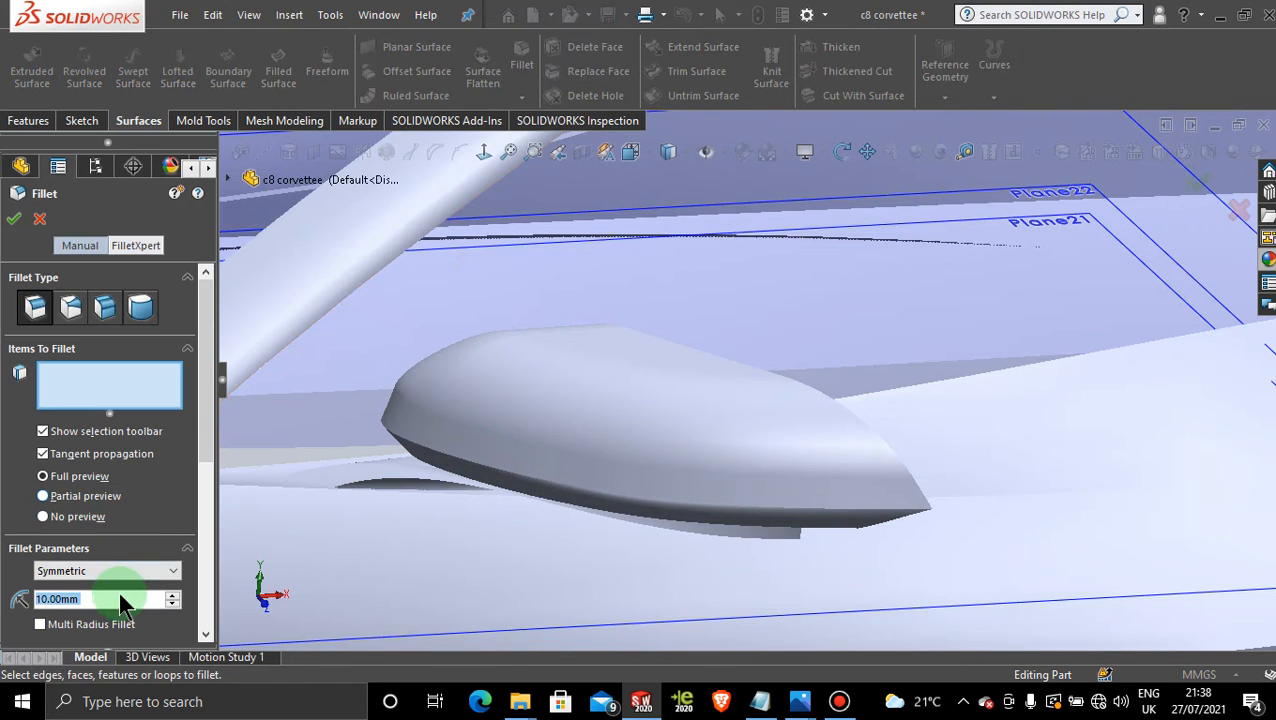
type("3")
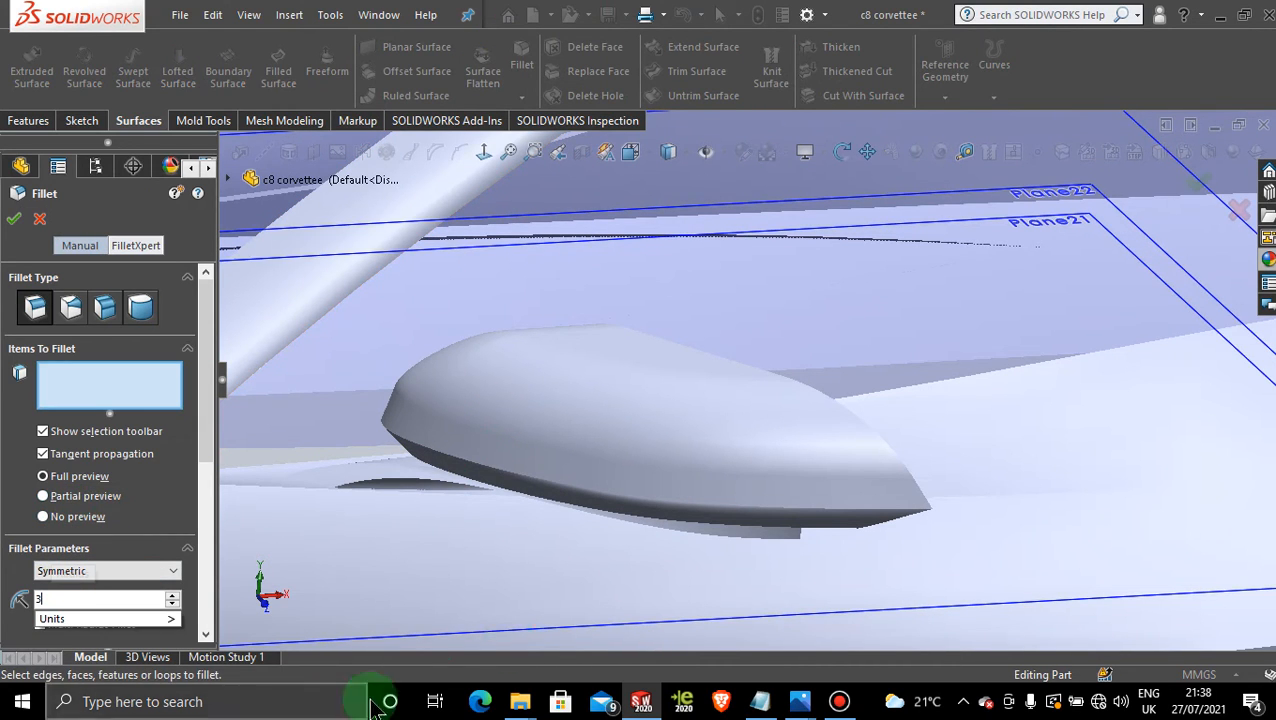
left_click(474, 468)
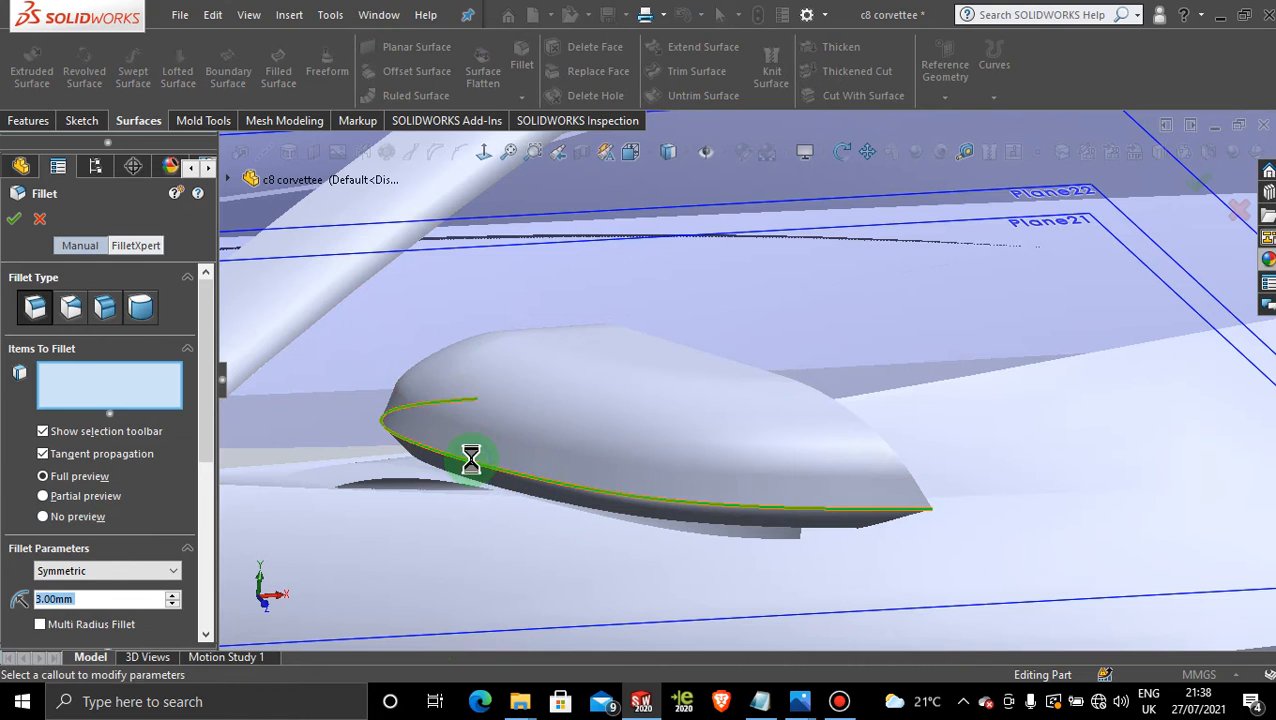
left_click(14, 219)
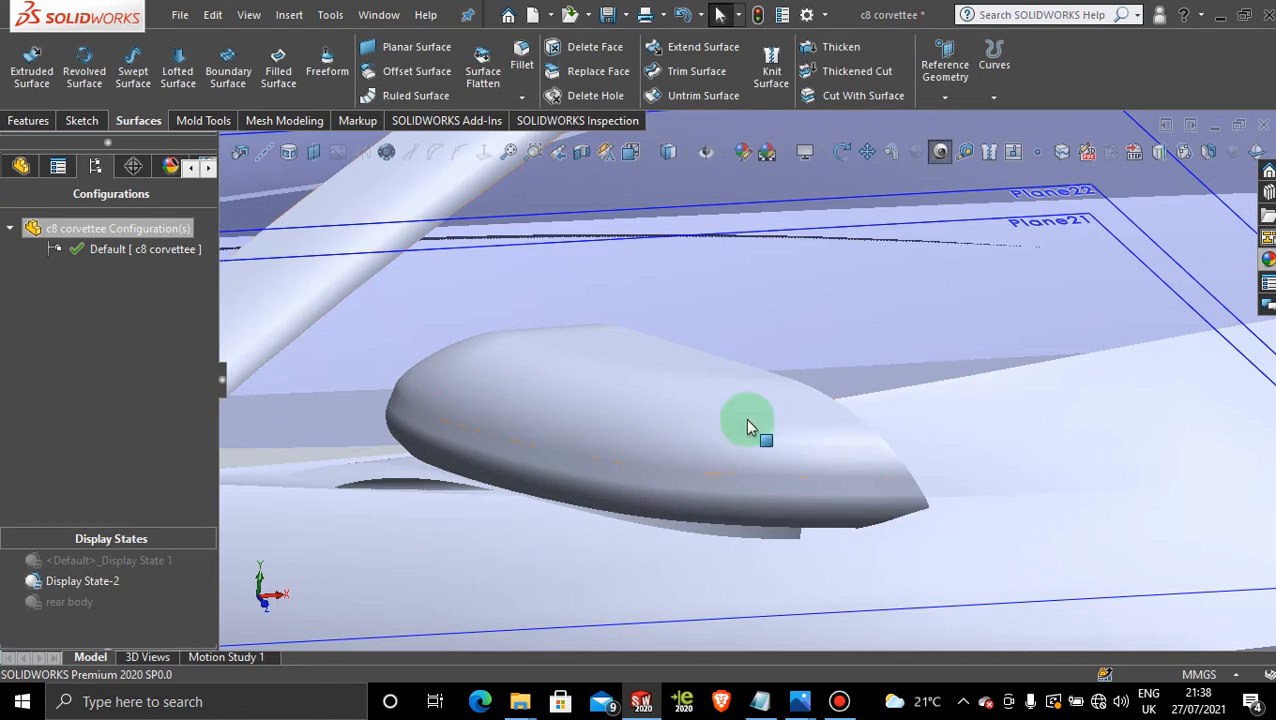
scroll(1022, 556, "up", 2)
scroll(1022, 556, "up", 2)
mouse_move(891, 521)
middle_mouse_down()
mouse_move(718, 464)
mouse_move(751, 446)
mouse_move(797, 524)
mouse_move(897, 595)
mouse_move(795, 484)
mouse_move(809, 535)
middle_mouse_up()
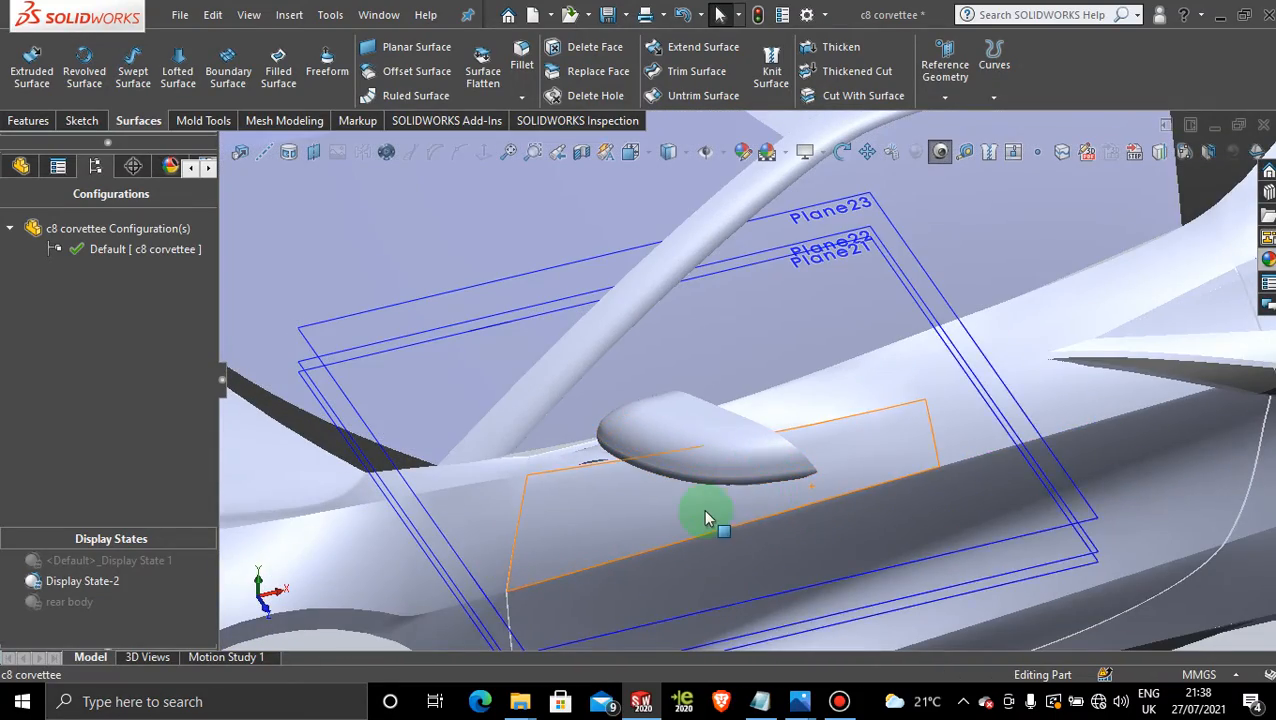
mouse_move(706, 515)
middle_mouse_down()
mouse_move(598, 492)
mouse_move(598, 507)
mouse_move(627, 441)
mouse_move(661, 527)
mouse_move(630, 581)
mouse_move(584, 563)
mouse_move(604, 450)
mouse_move(632, 477)
mouse_move(712, 493)
mouse_move(703, 501)
mouse_move(752, 570)
mouse_move(823, 549)
middle_mouse_up()
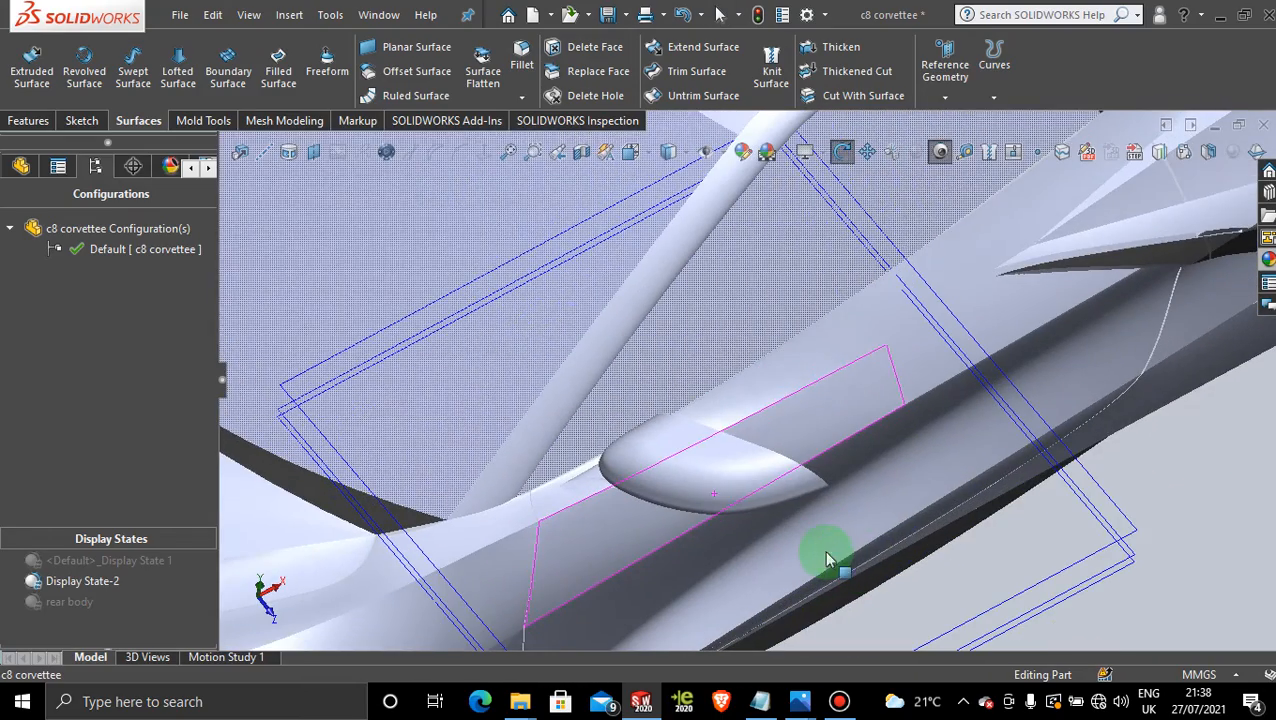
middle_click_drag(940, 592, 328, 436)
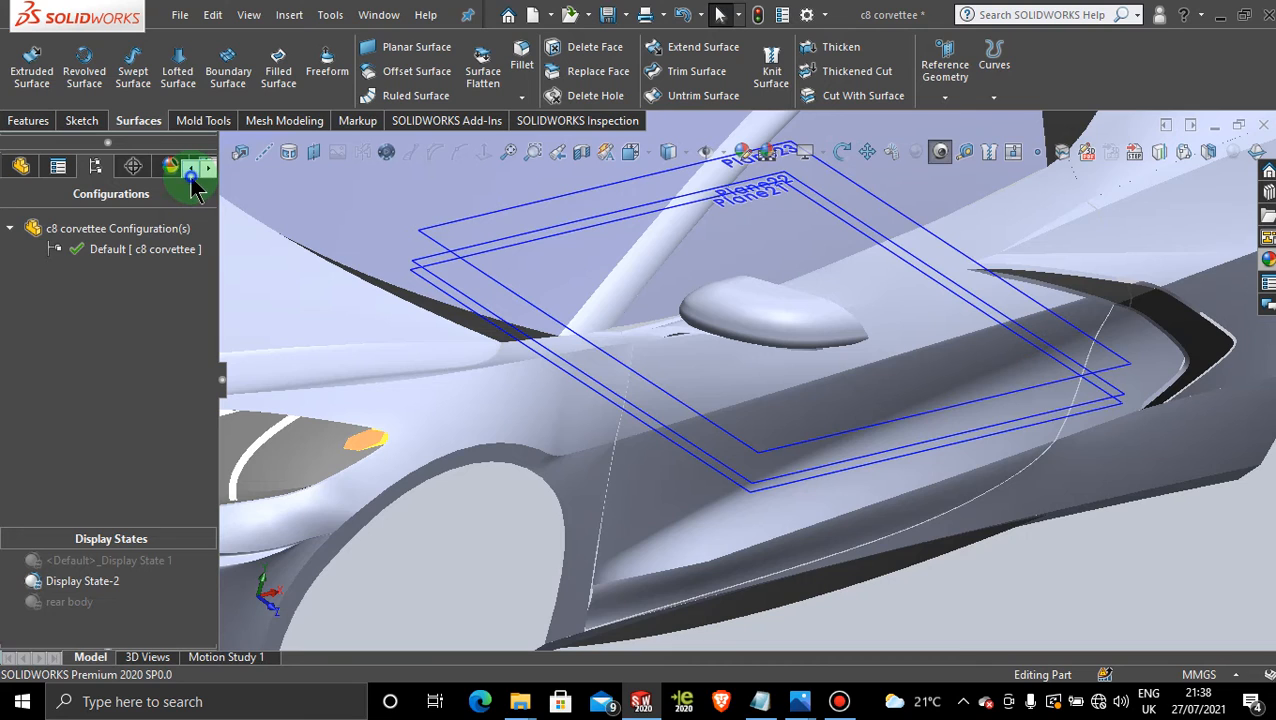
Start a new sketch on the Top Plane, oriented normal to the plane at the mirror housing
left_click(21, 165)
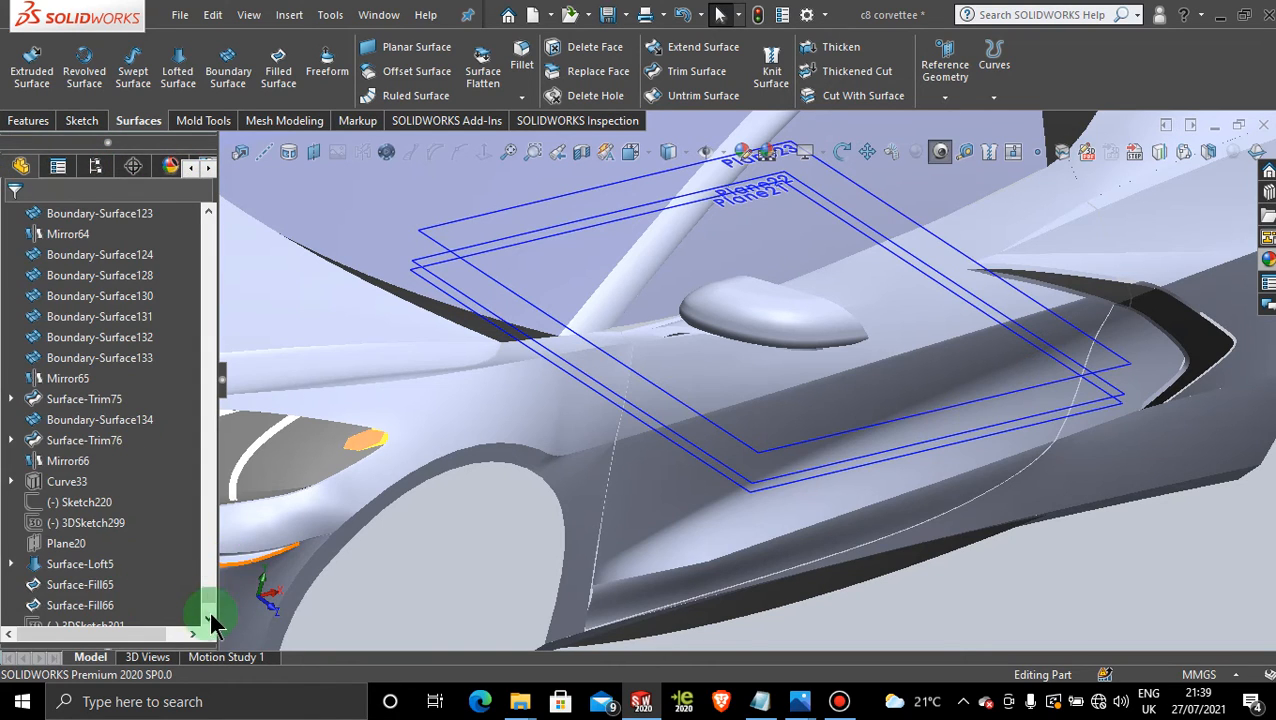
left_click_drag(209, 598, 222, 215)
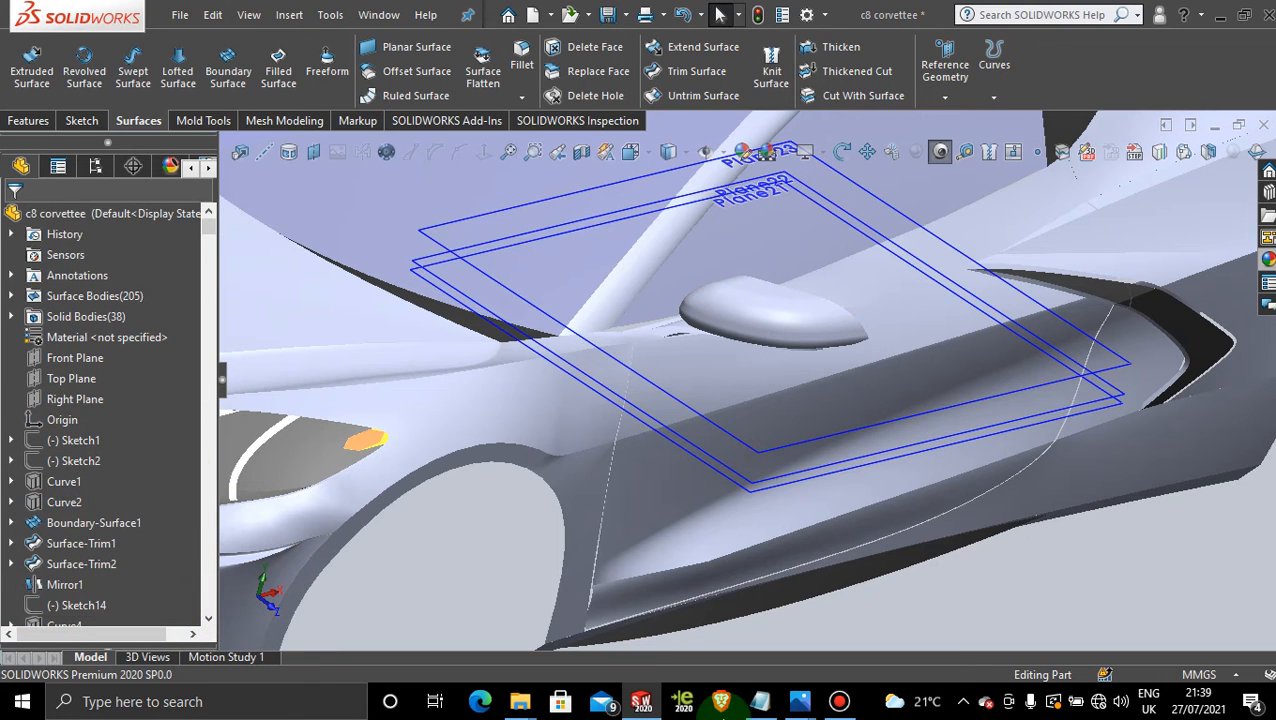
left_click(841, 703)
left_click(841, 703)
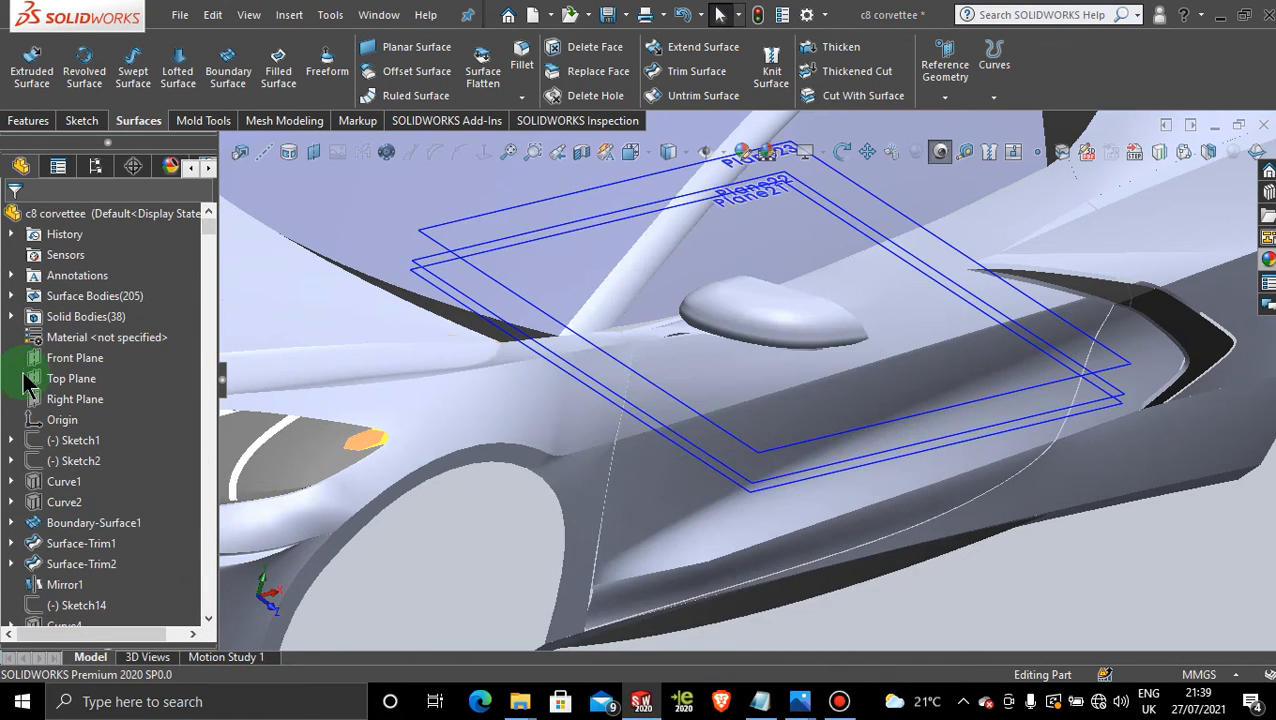
left_click(86, 376)
left_click(95, 349)
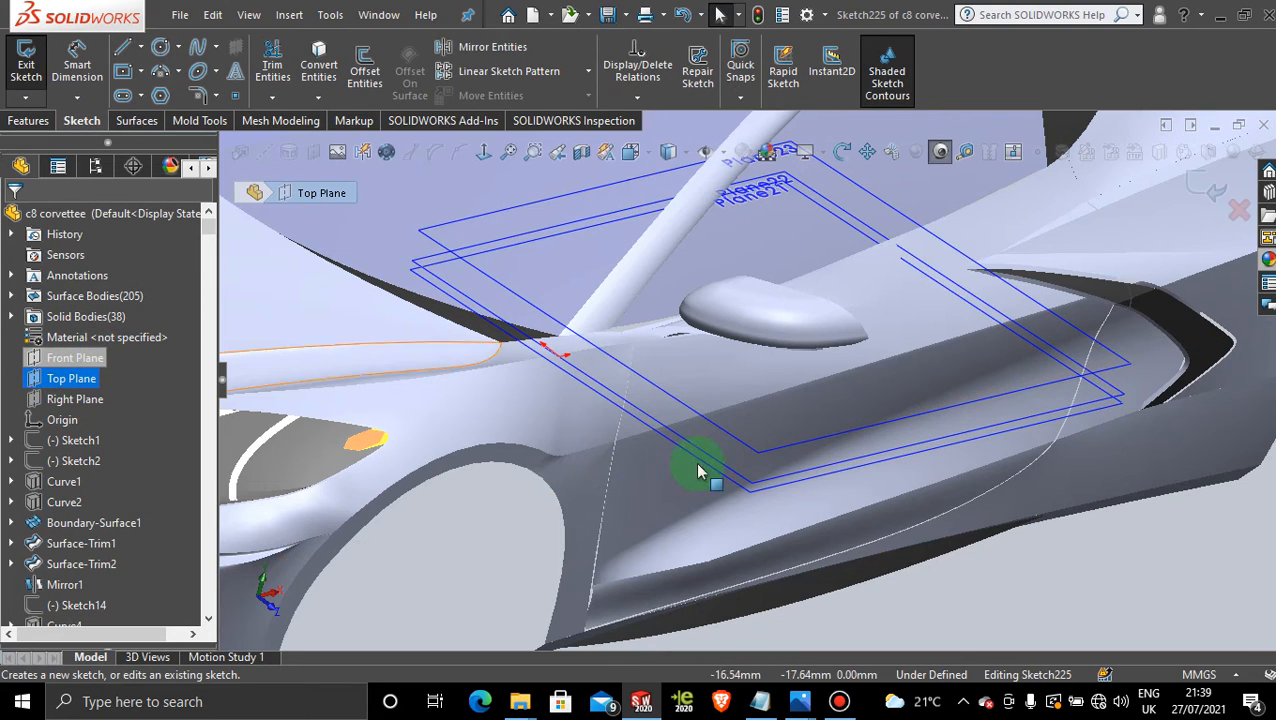
scroll(727, 482, "up", 5)
scroll(727, 482, "up", 3)
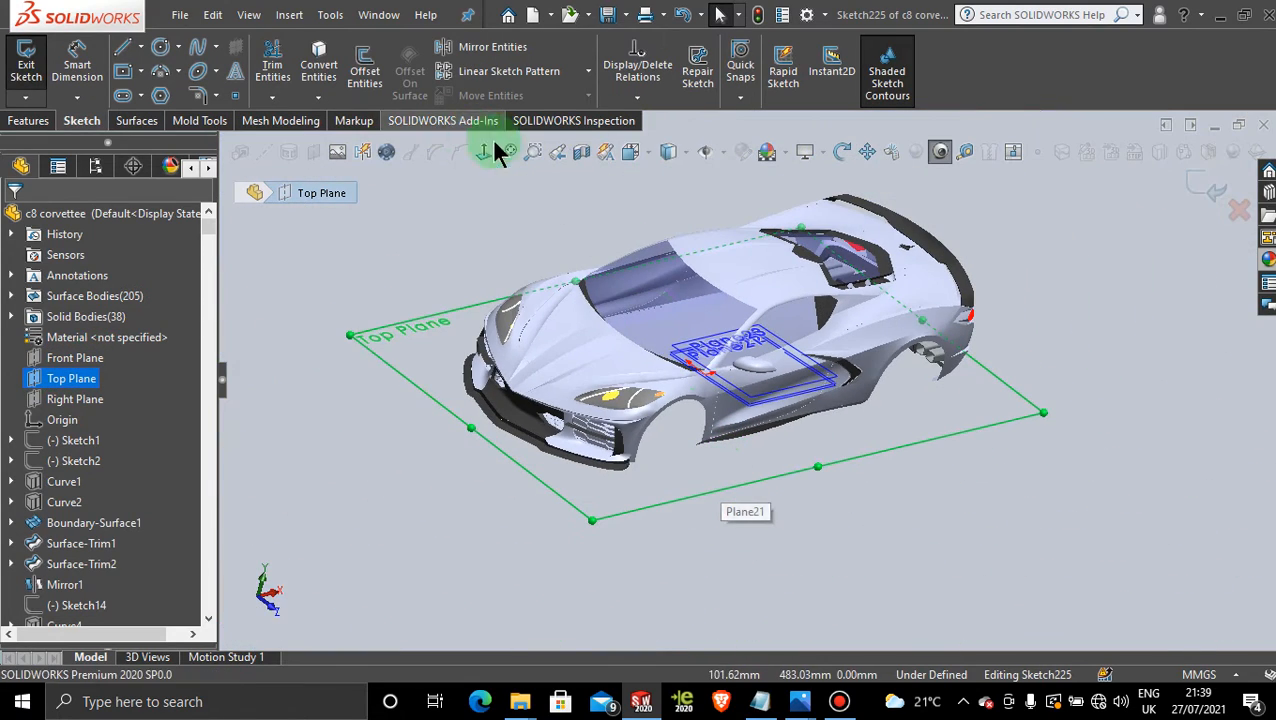
left_click(485, 149)
scroll(700, 465, "down", 10)
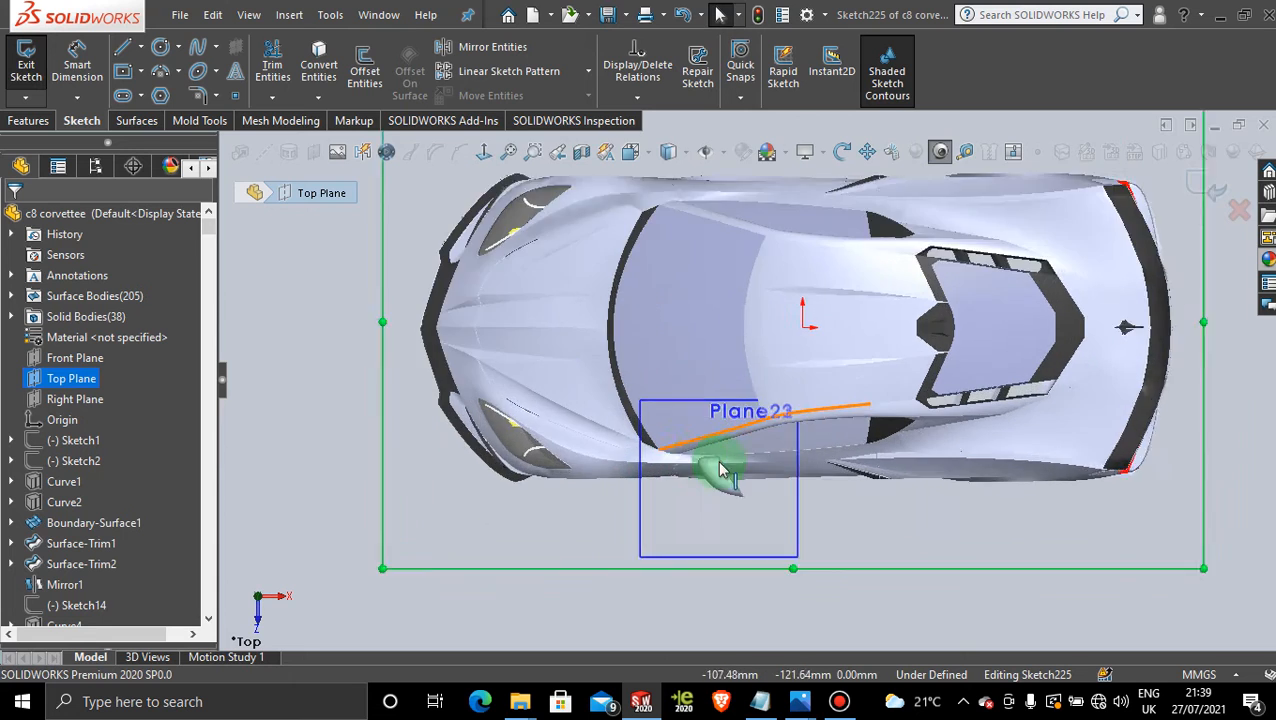
scroll(755, 474, "down", 3)
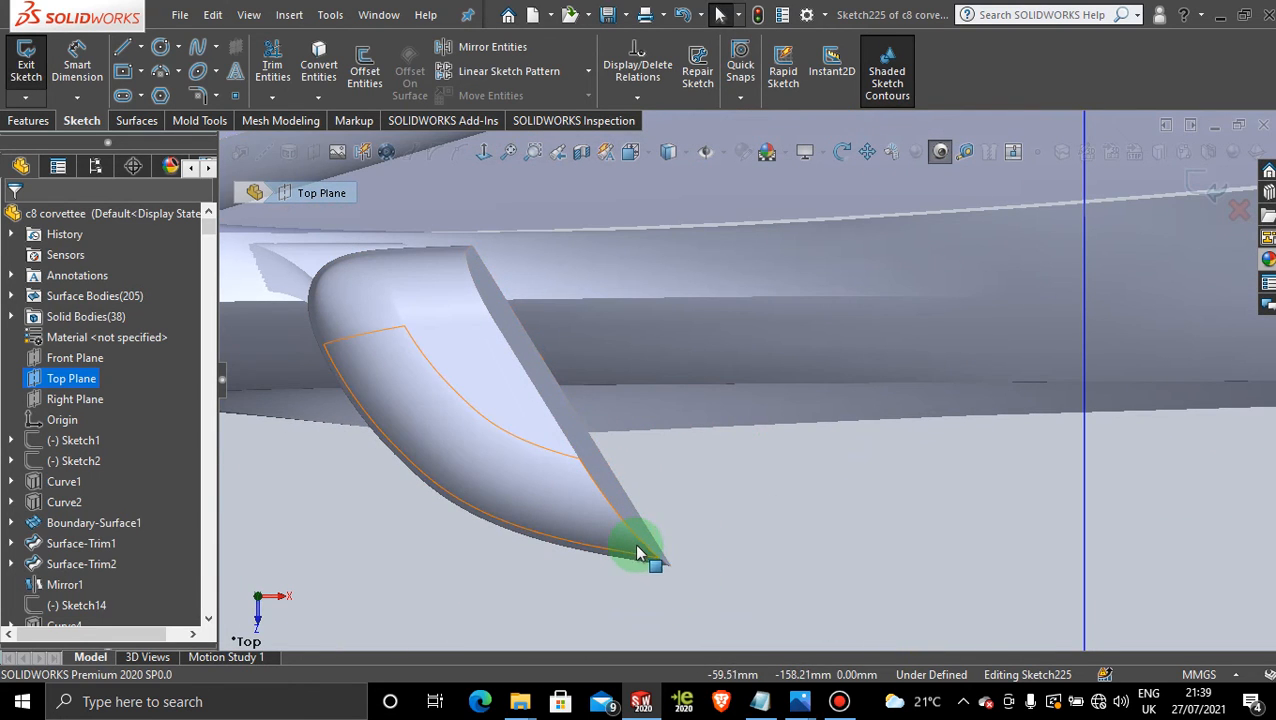
Change the display style from shaded to Hidden Lines Removed and on to Hidden Lines Visible
left_click(672, 151)
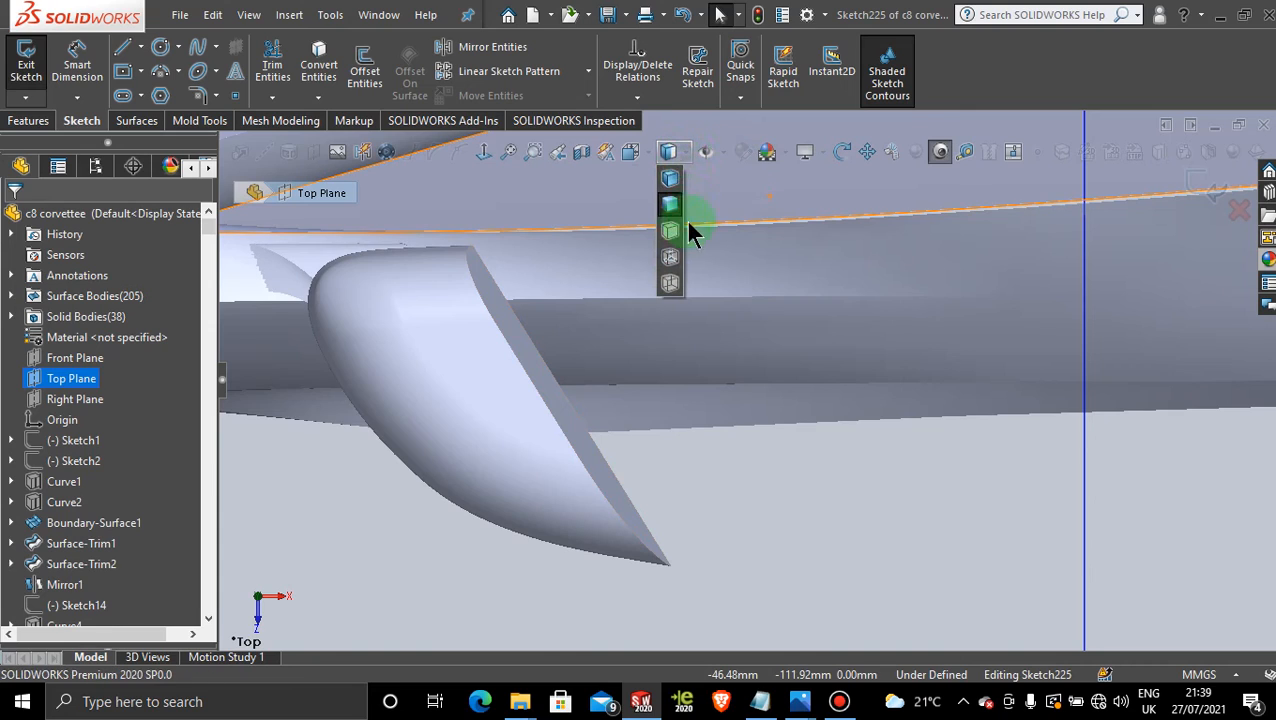
left_click(680, 229)
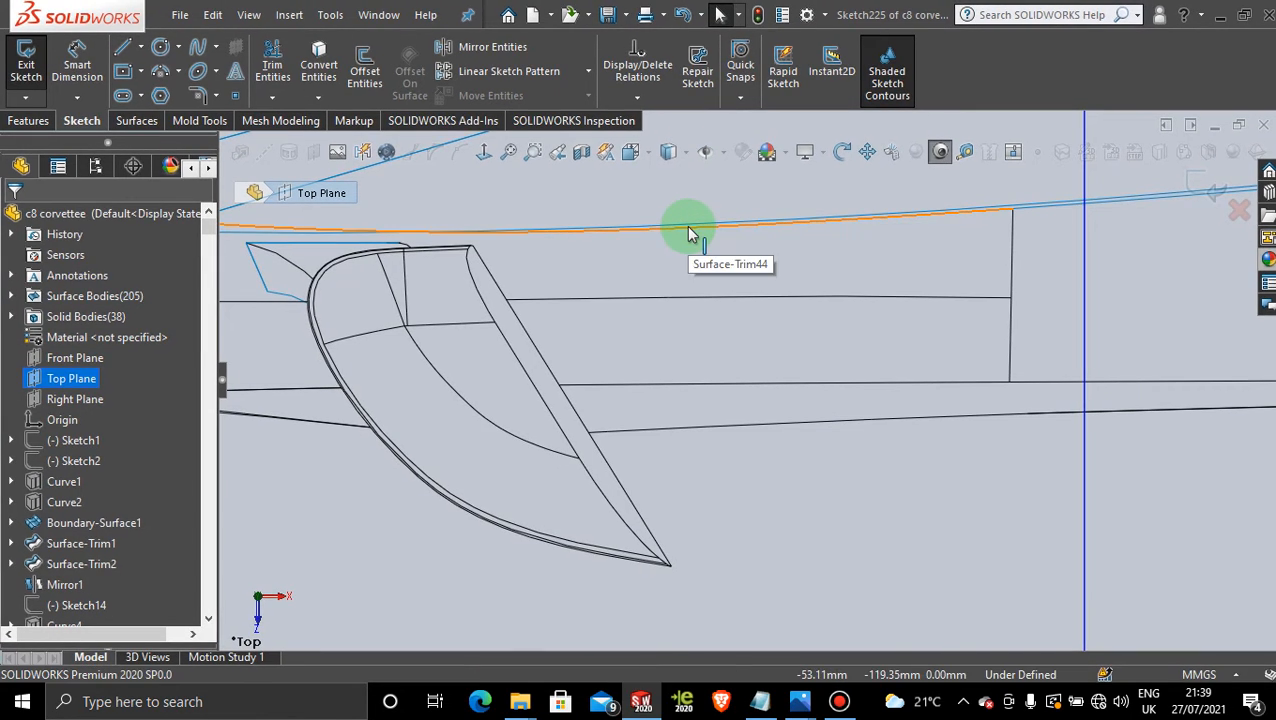
left_click(684, 153)
left_click(676, 264)
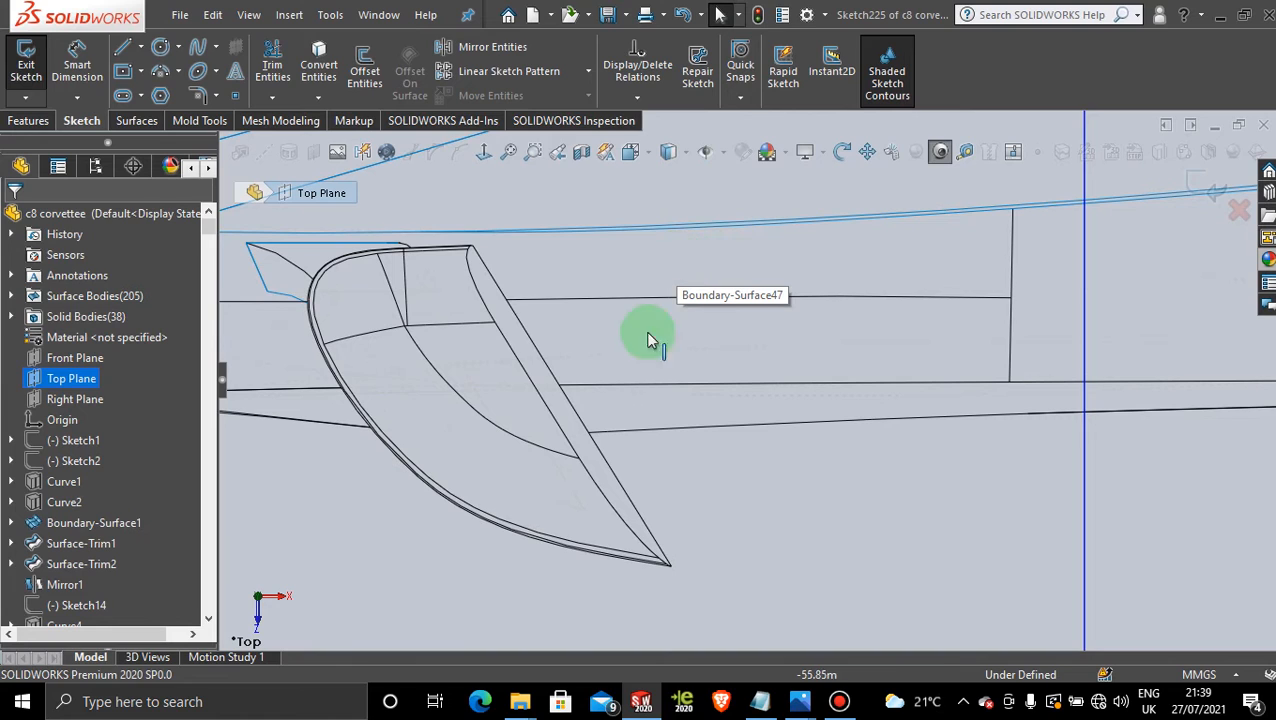
left_click(746, 556)
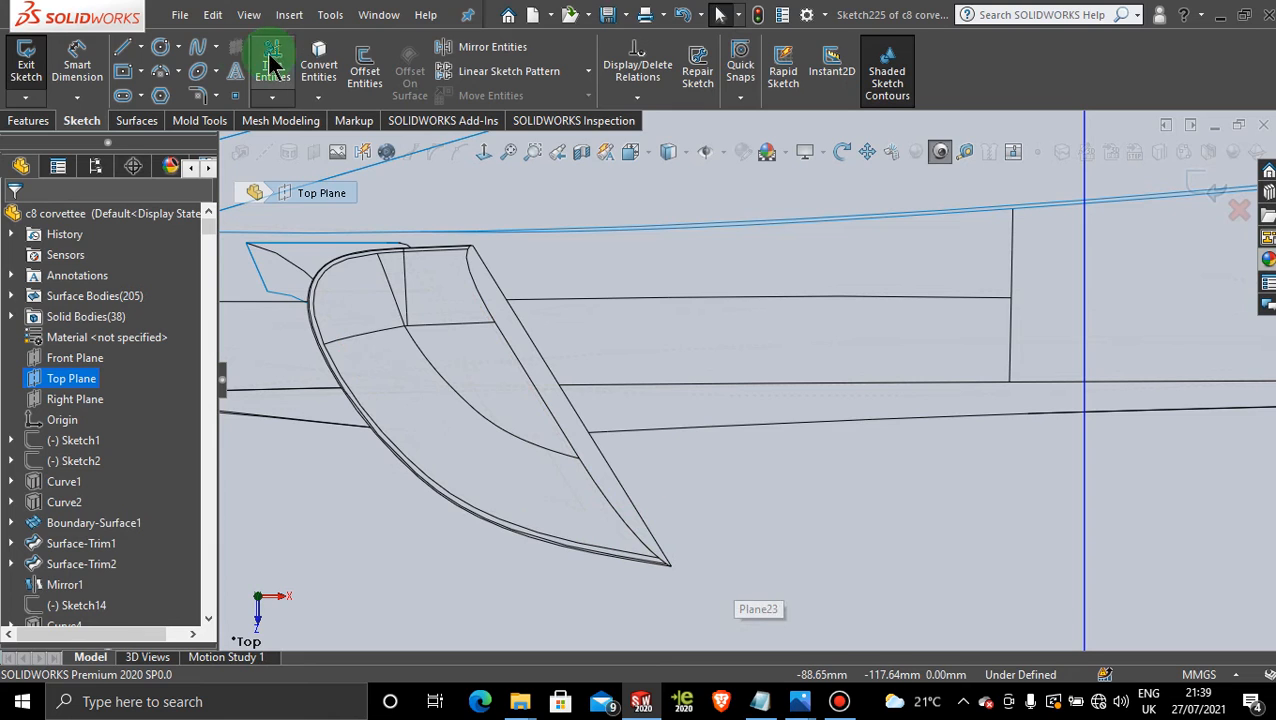
Draw a two-point spline about 51 mm long diagonally across the mirror housing's rear side and bow it slightly towards the housing
left_click(197, 46)
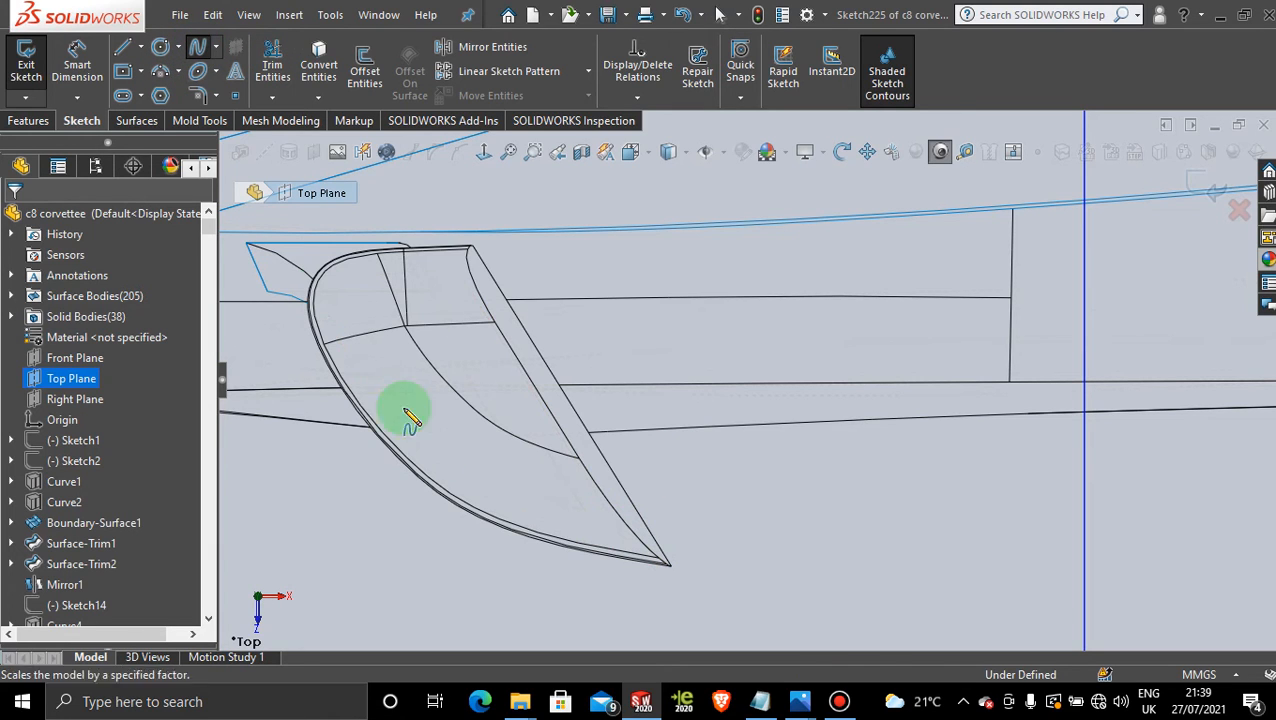
left_click(637, 570)
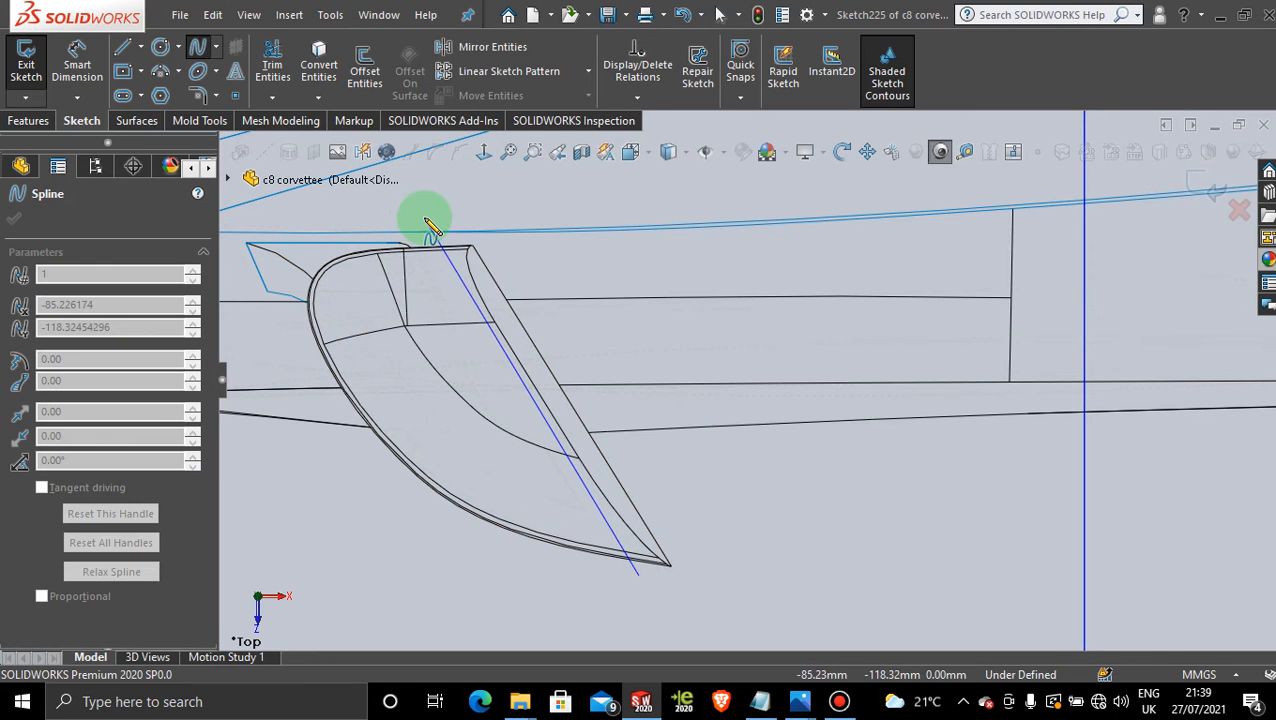
left_click(424, 218)
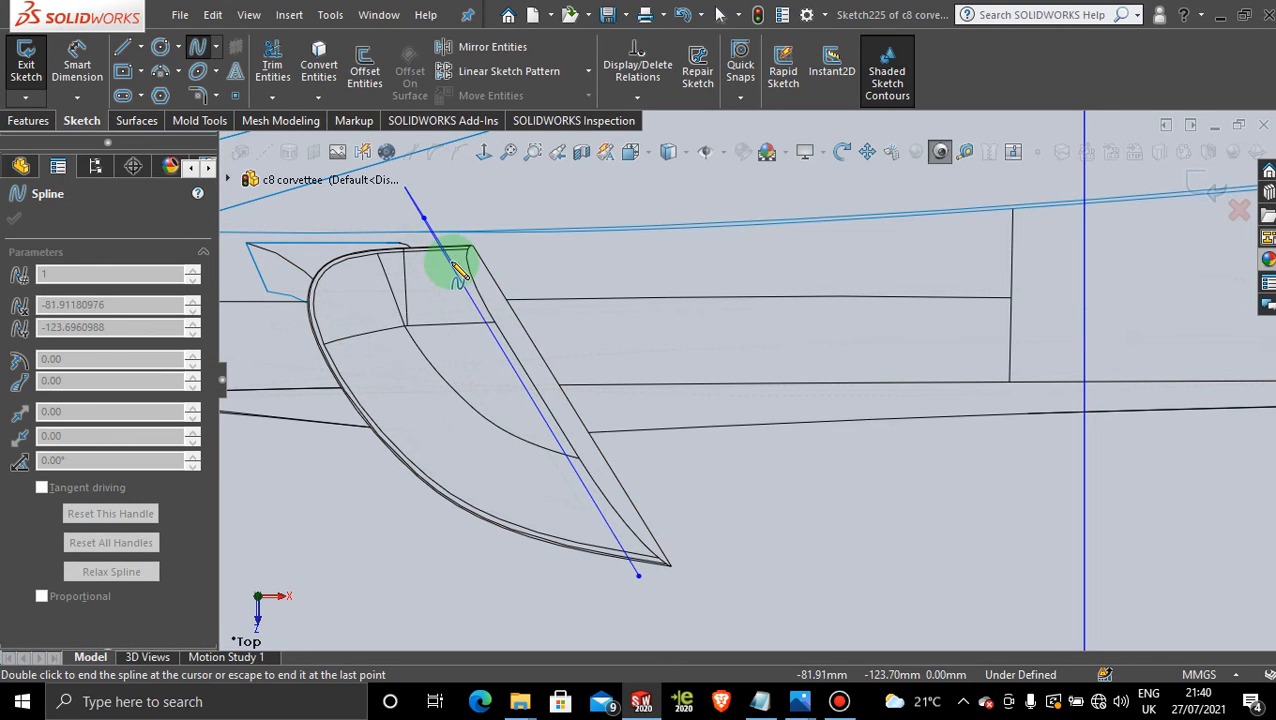
key("Escape")
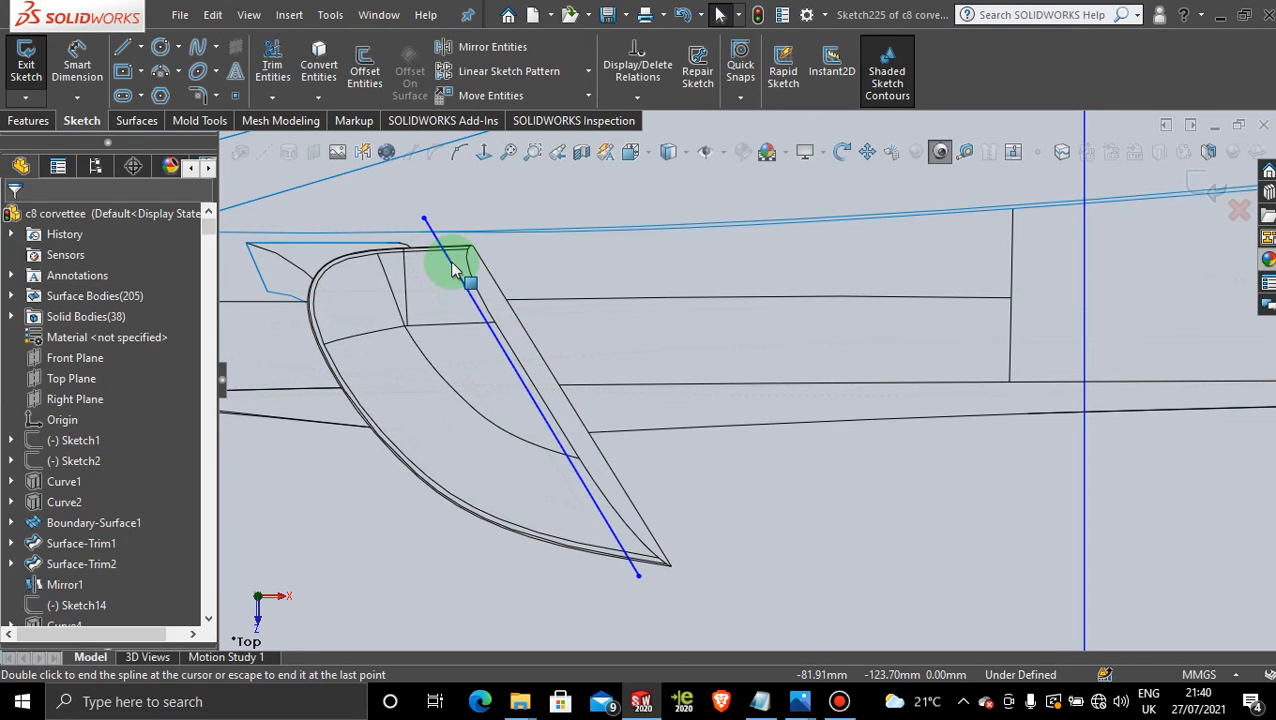
left_click(508, 362)
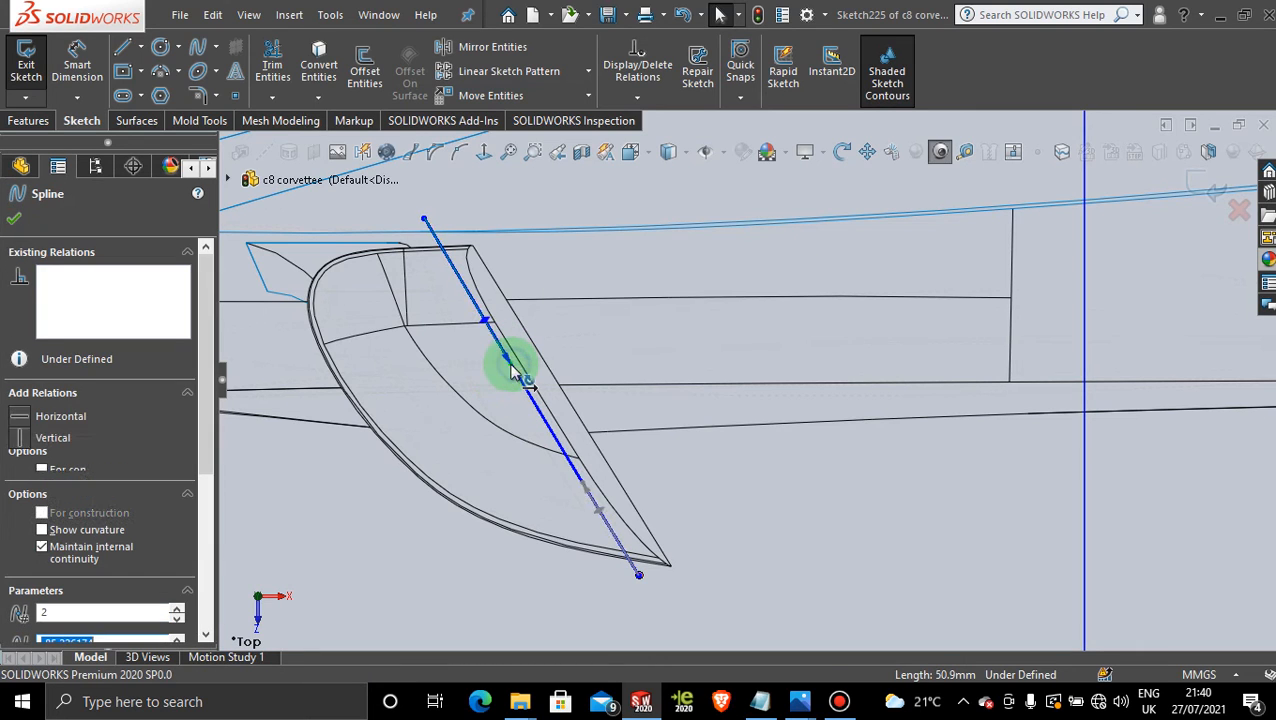
left_click(505, 370)
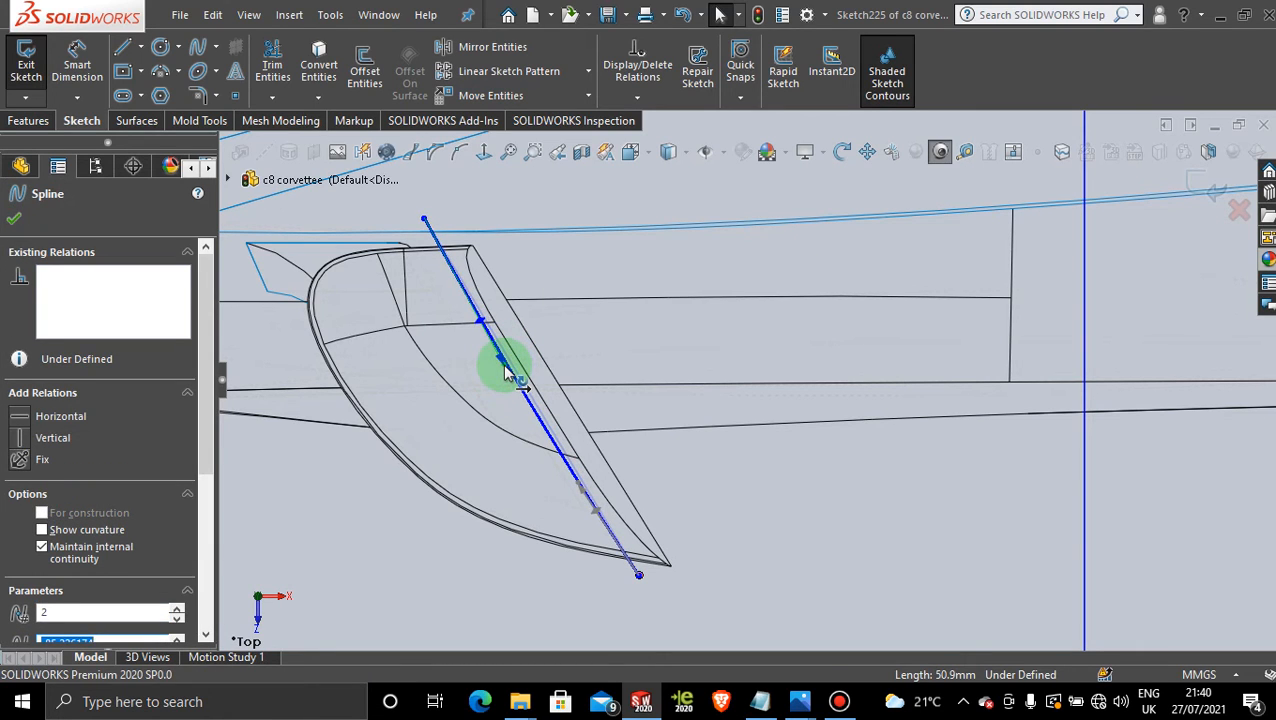
Close the spline into a profile with four connected lines running behind the housing's rear face and beyond its outer tip
left_click(122, 47)
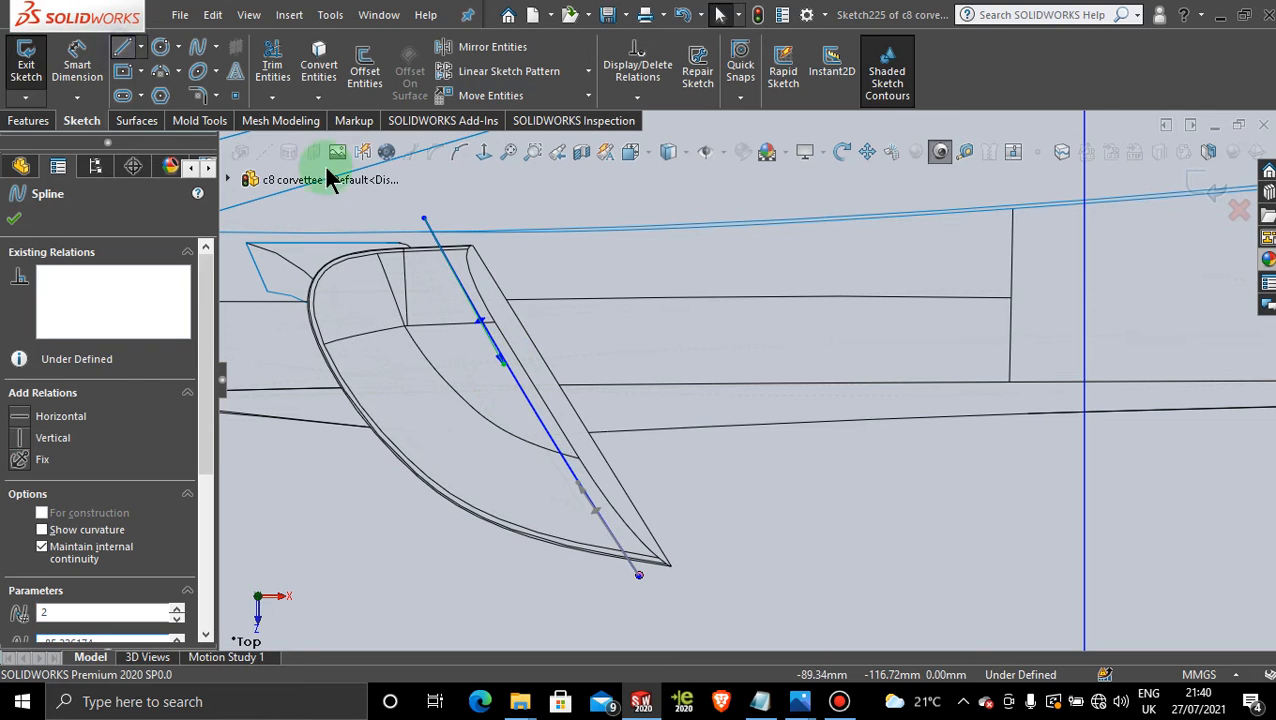
left_click(424, 218)
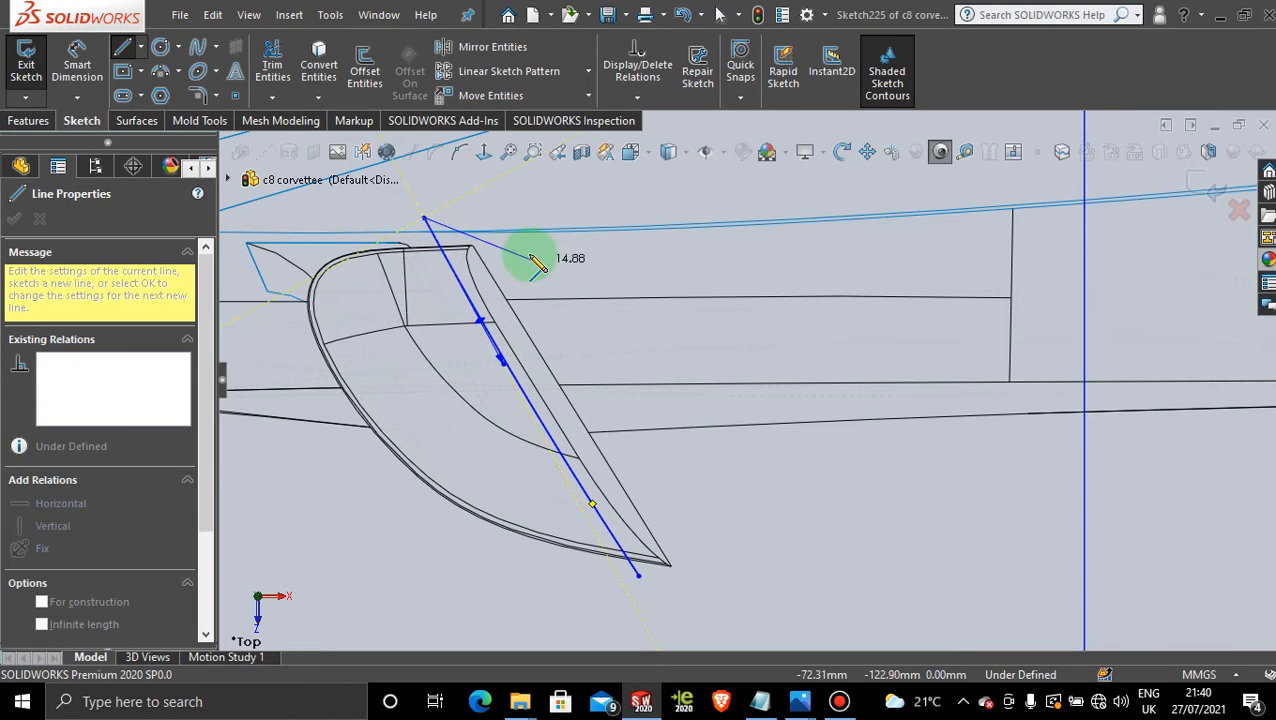
left_click(528, 254)
left_click(703, 510)
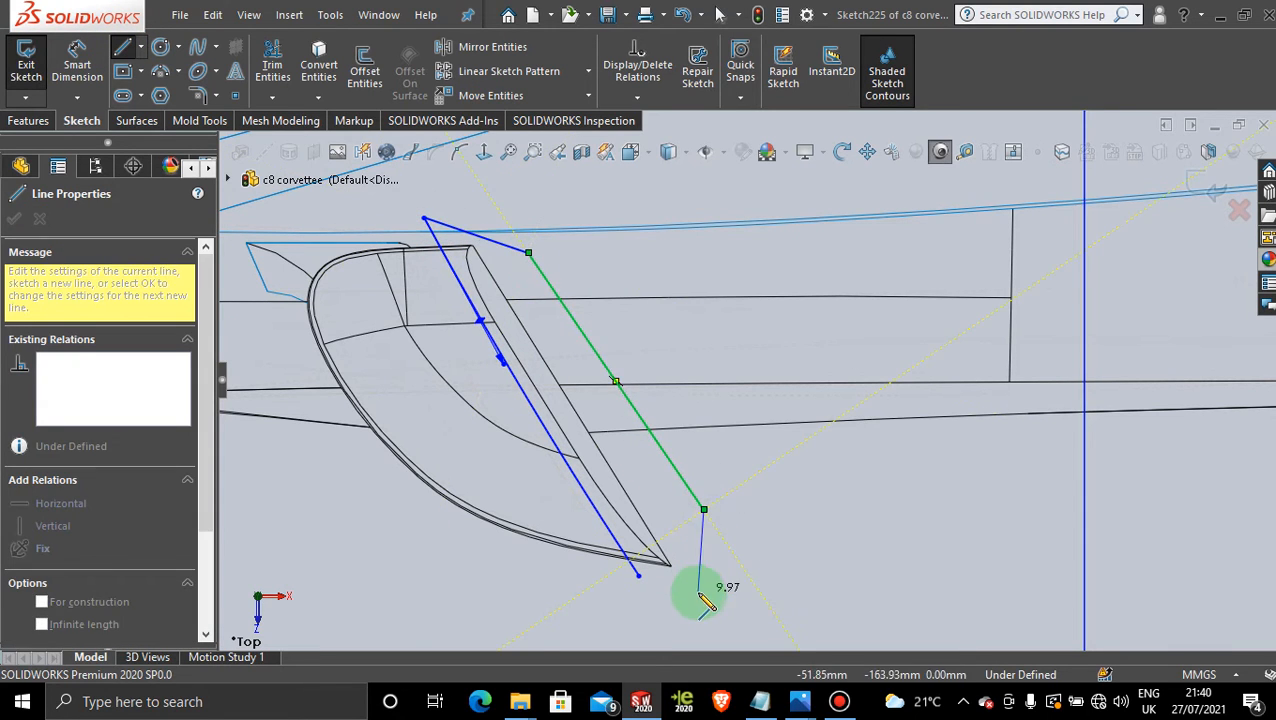
left_click(638, 575)
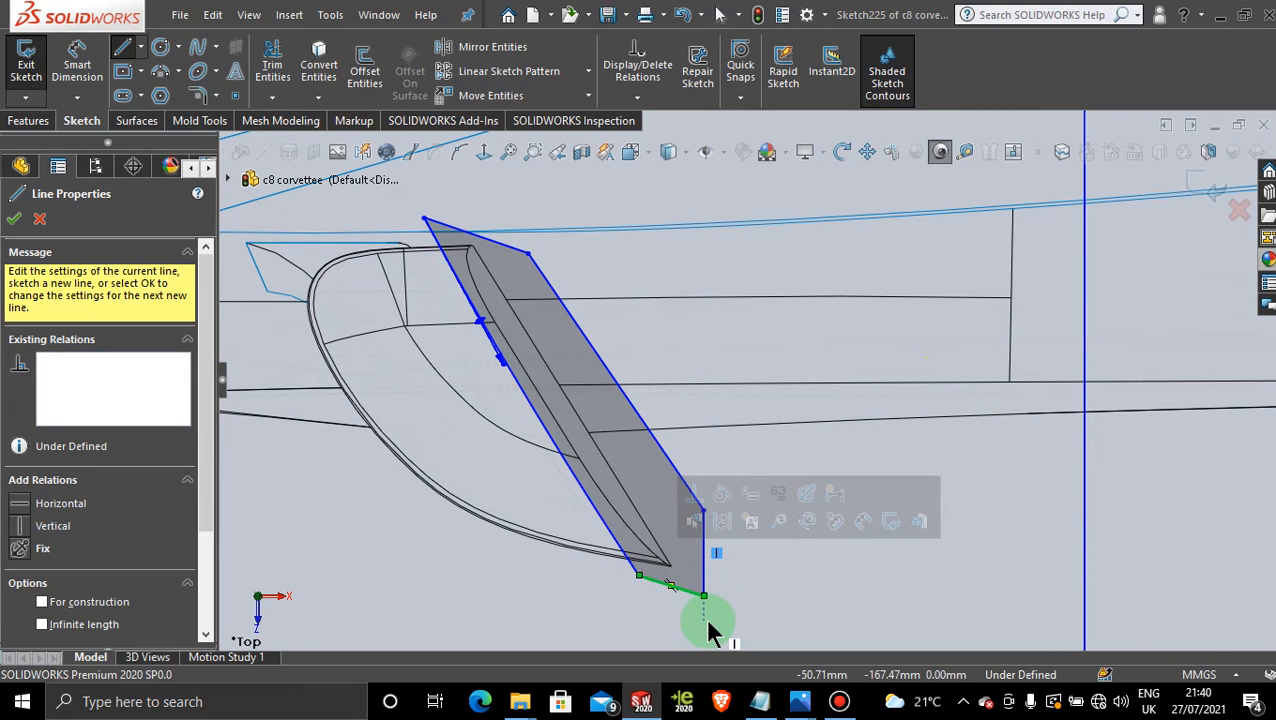
Exit the closed profile sketch and set the display style to Shaded without edges
left_click(1200, 182)
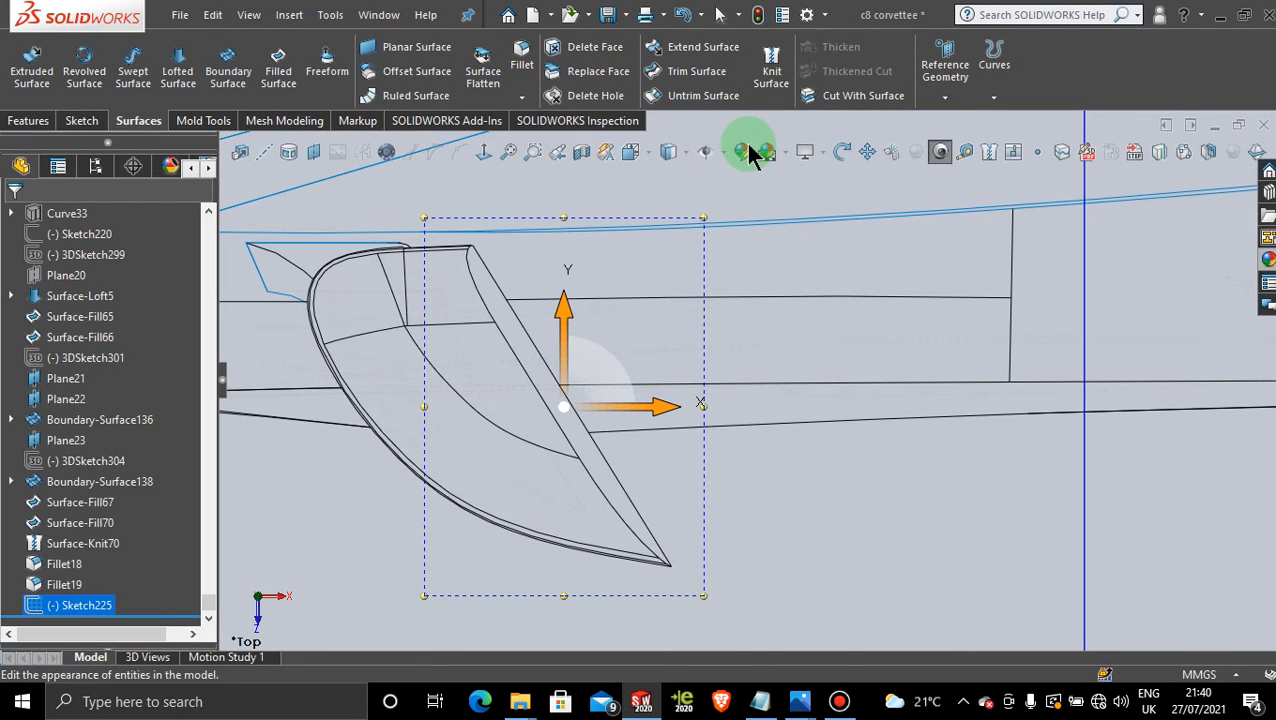
left_click(688, 158)
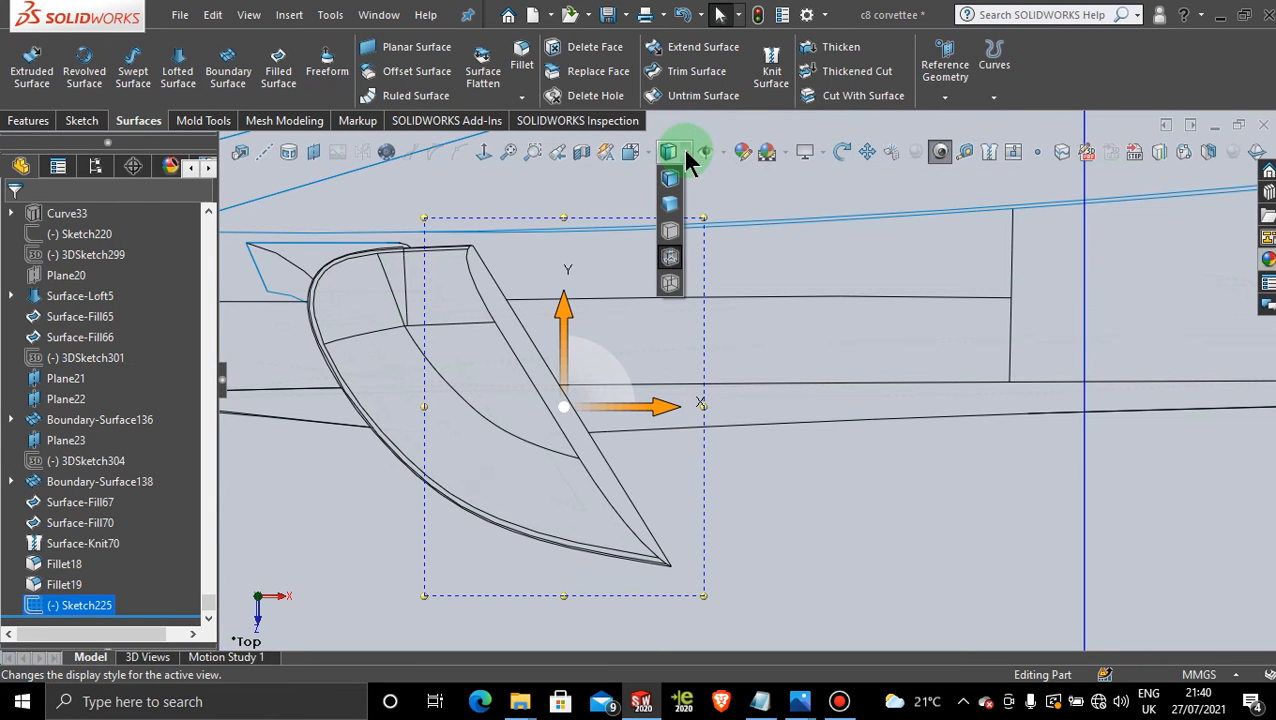
left_click(670, 205)
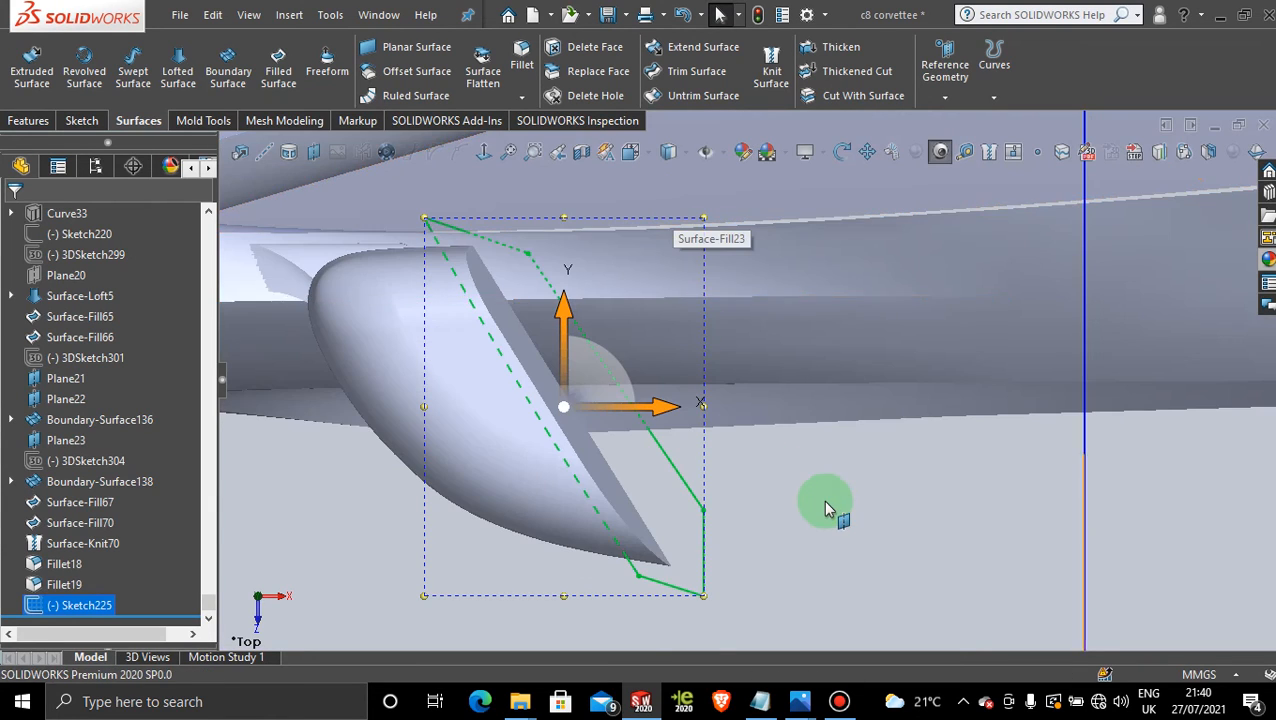
middle_click_drag(785, 592, 757, 313)
scroll(757, 313, "up", 10)
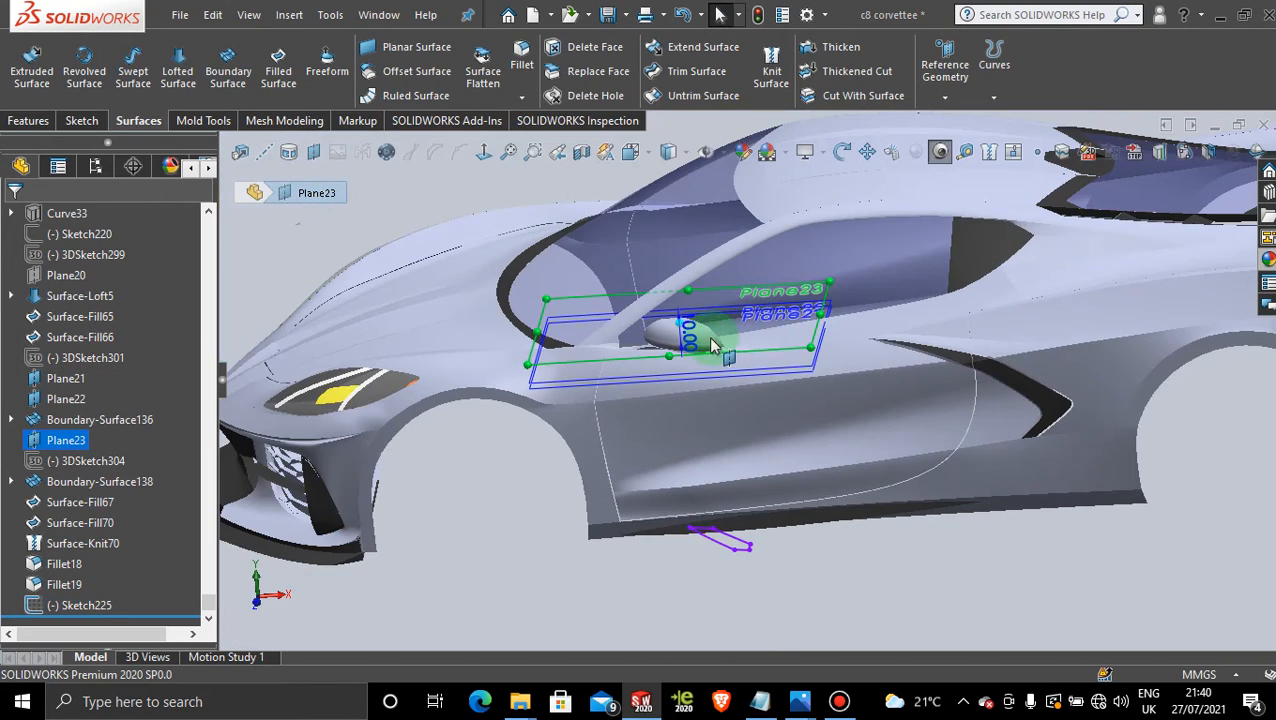
left_click(26, 120)
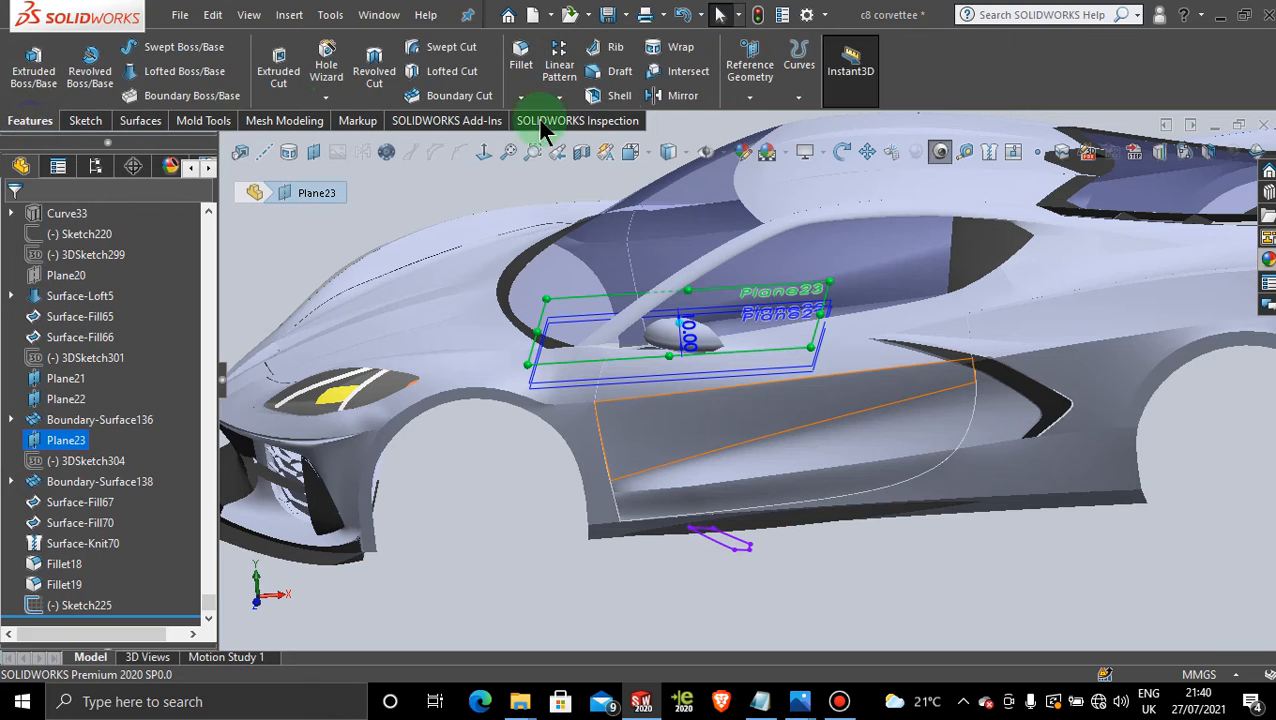
left_click(280, 62)
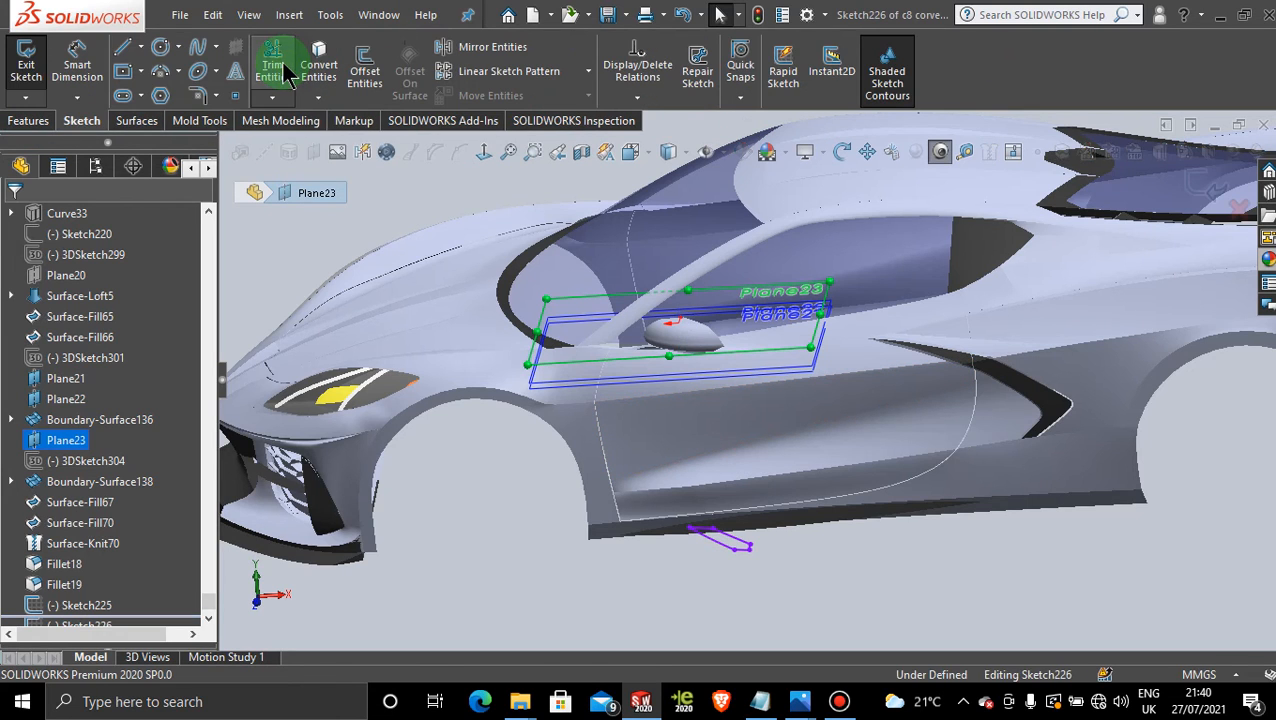
left_click(727, 550)
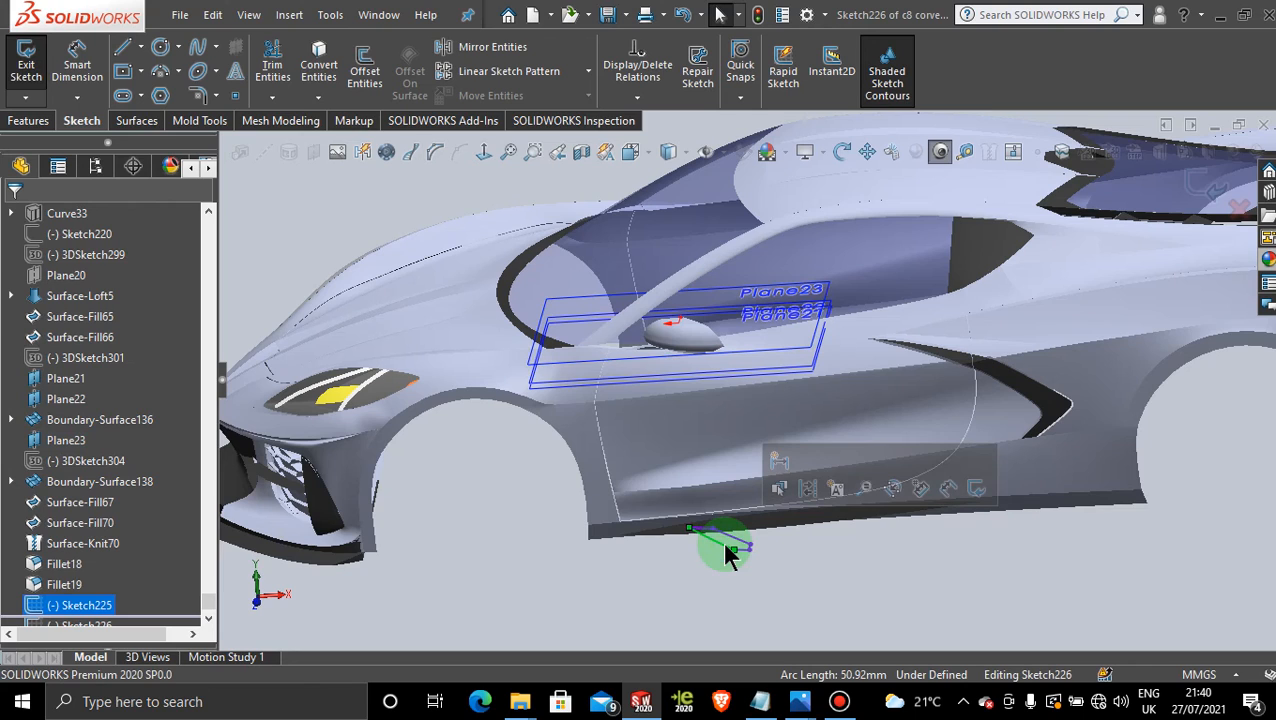
left_click(727, 545)
left_click(1020, 602)
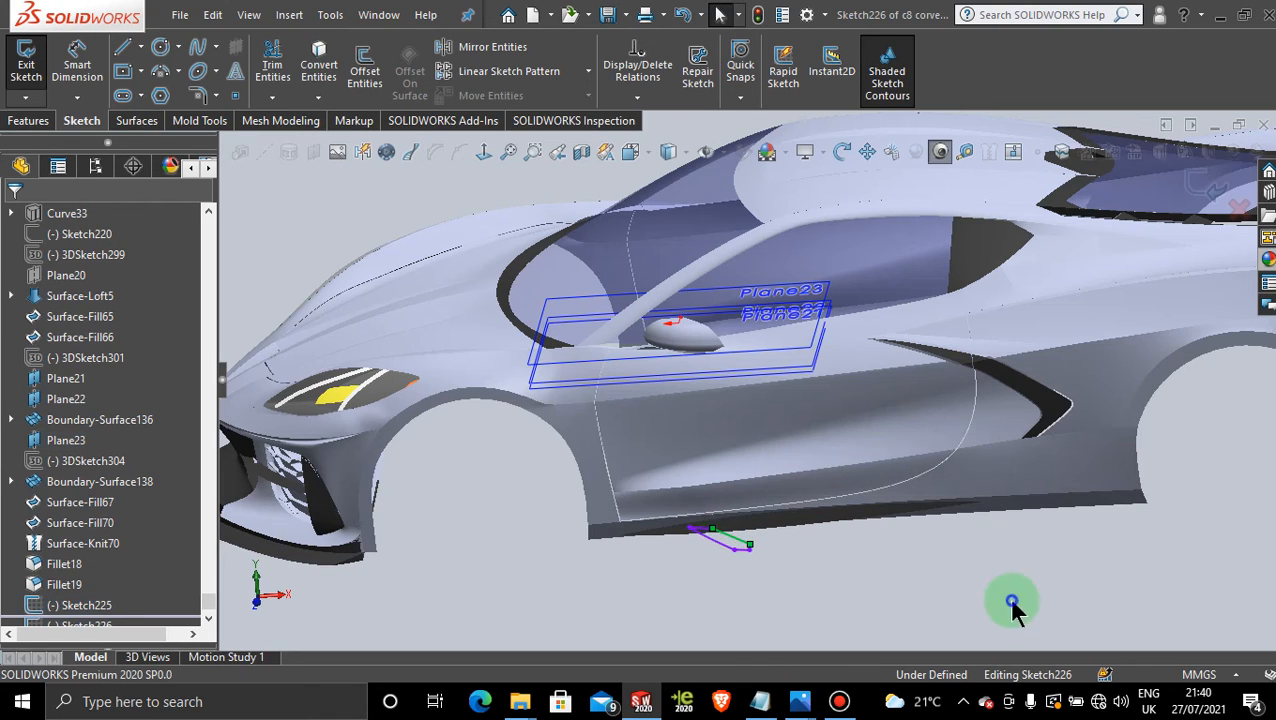
left_click(30, 121)
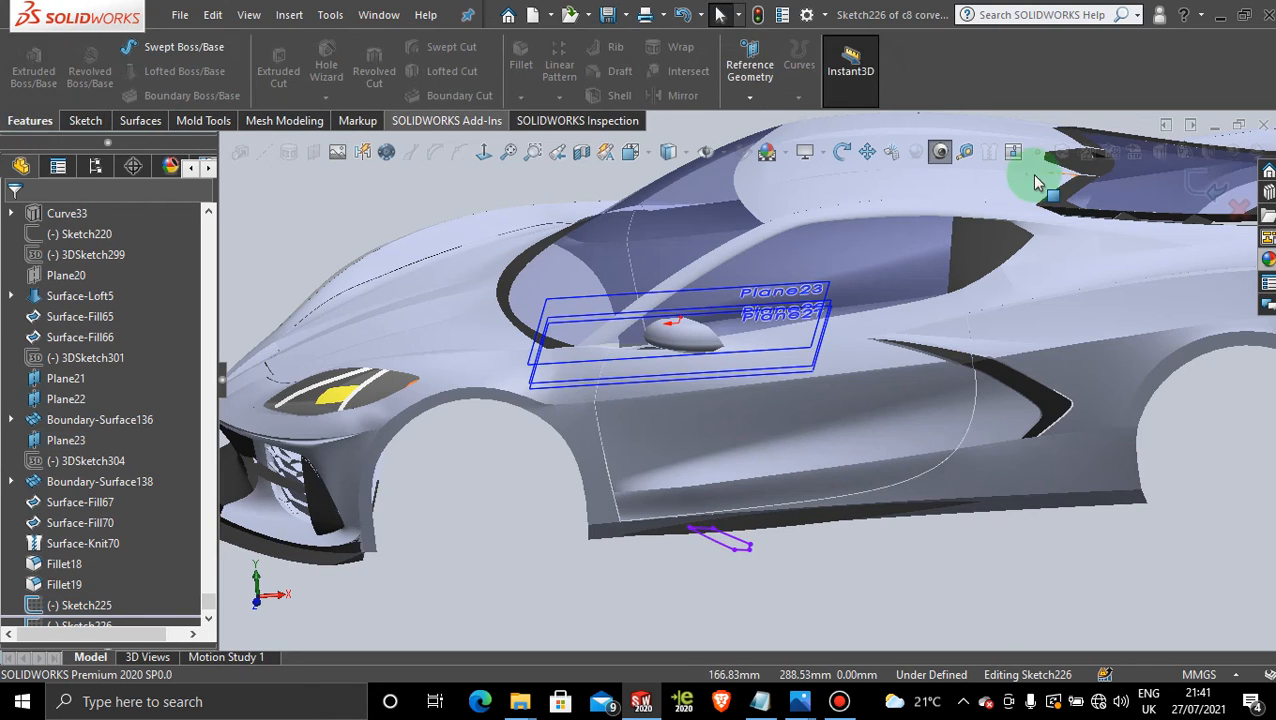
left_click(1210, 183)
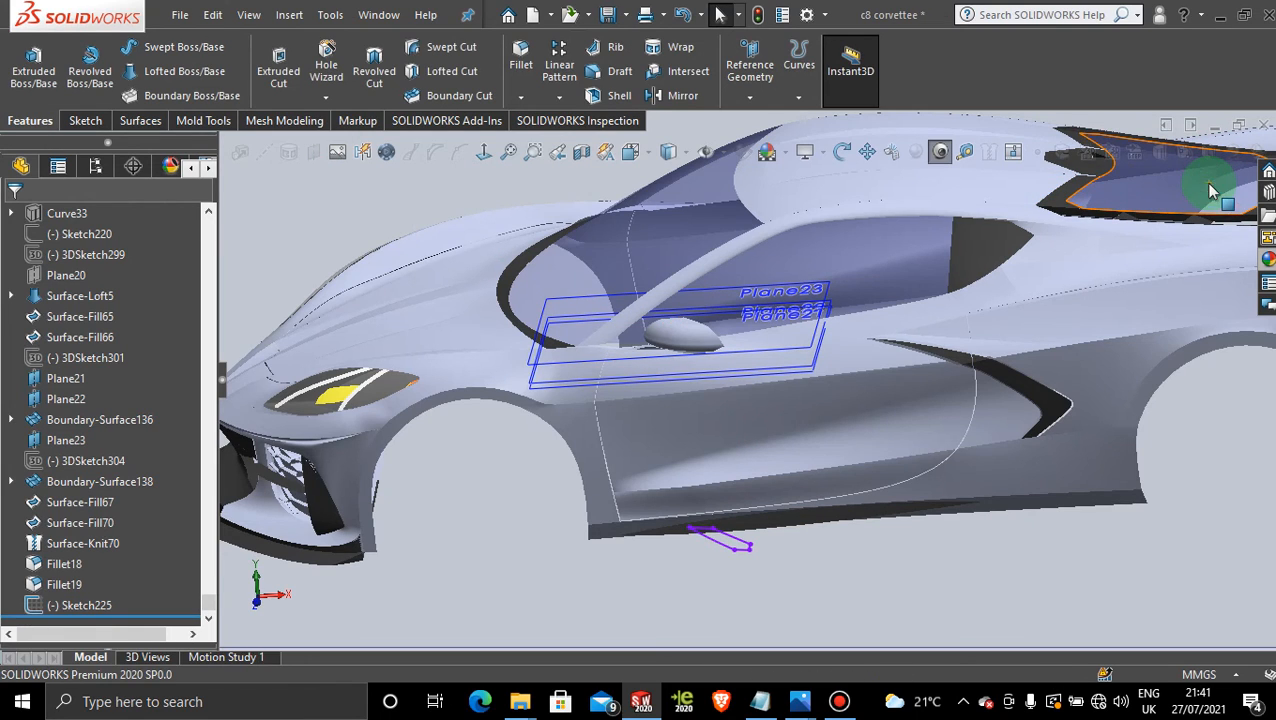
Cut-extrude the closed profile upward through the mirror housing's rear side with a blind depth of 150 mm
left_click(278, 62)
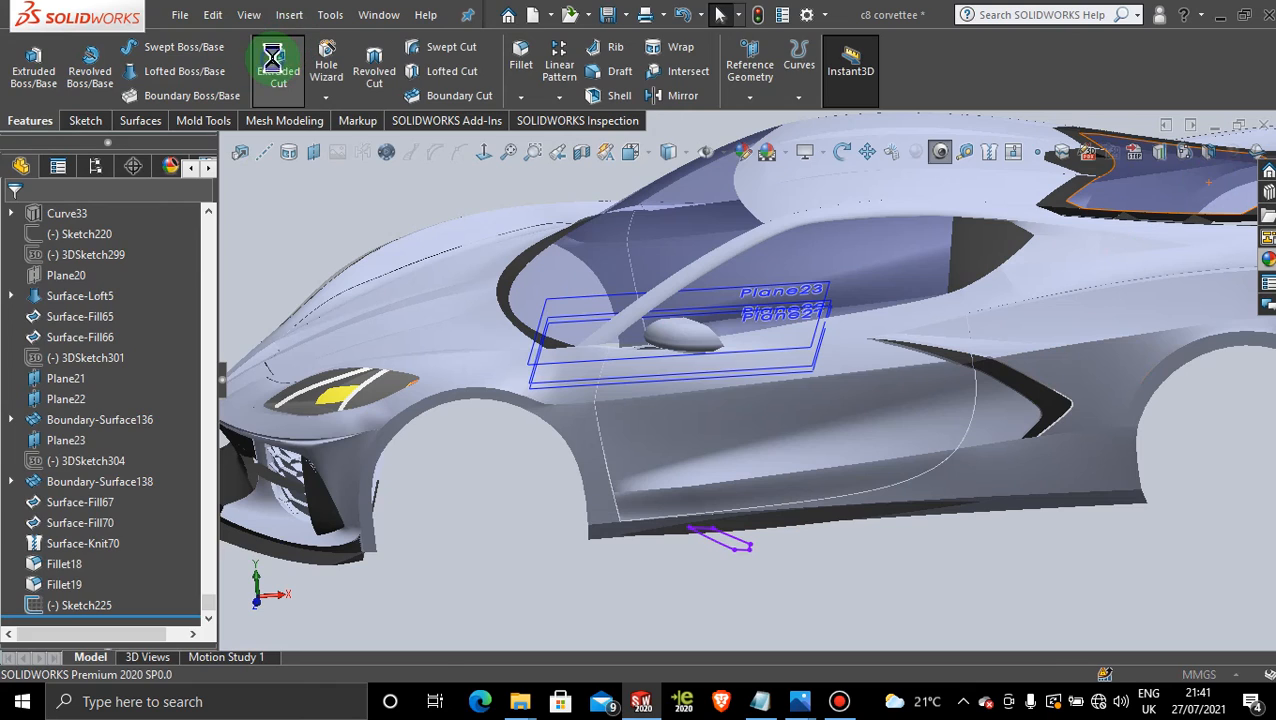
left_click(716, 543)
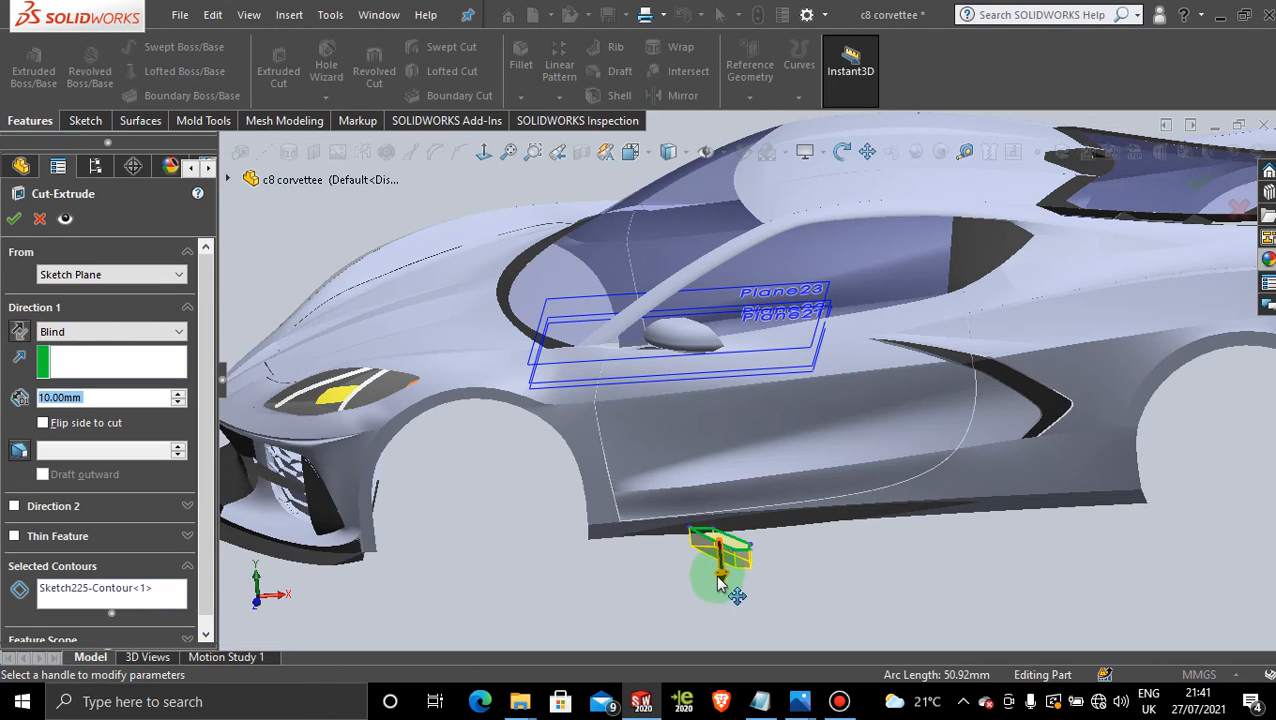
left_click(719, 558)
left_click(716, 262)
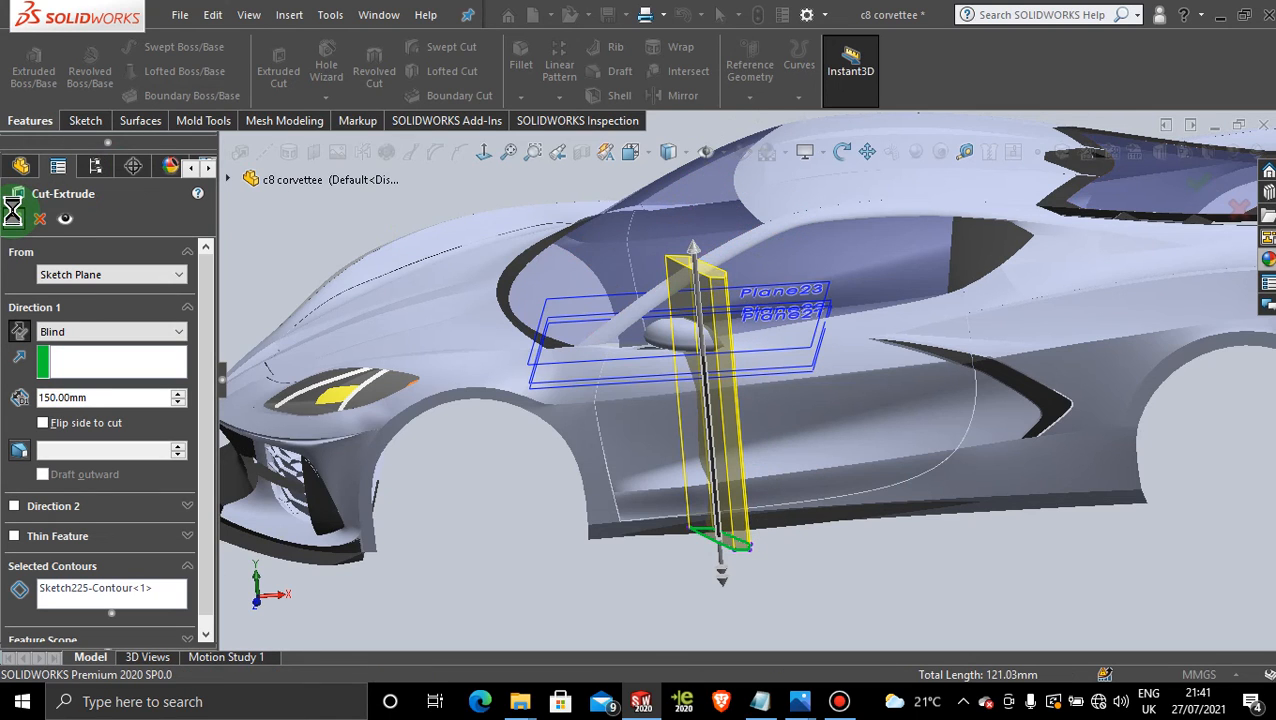
left_click(864, 582)
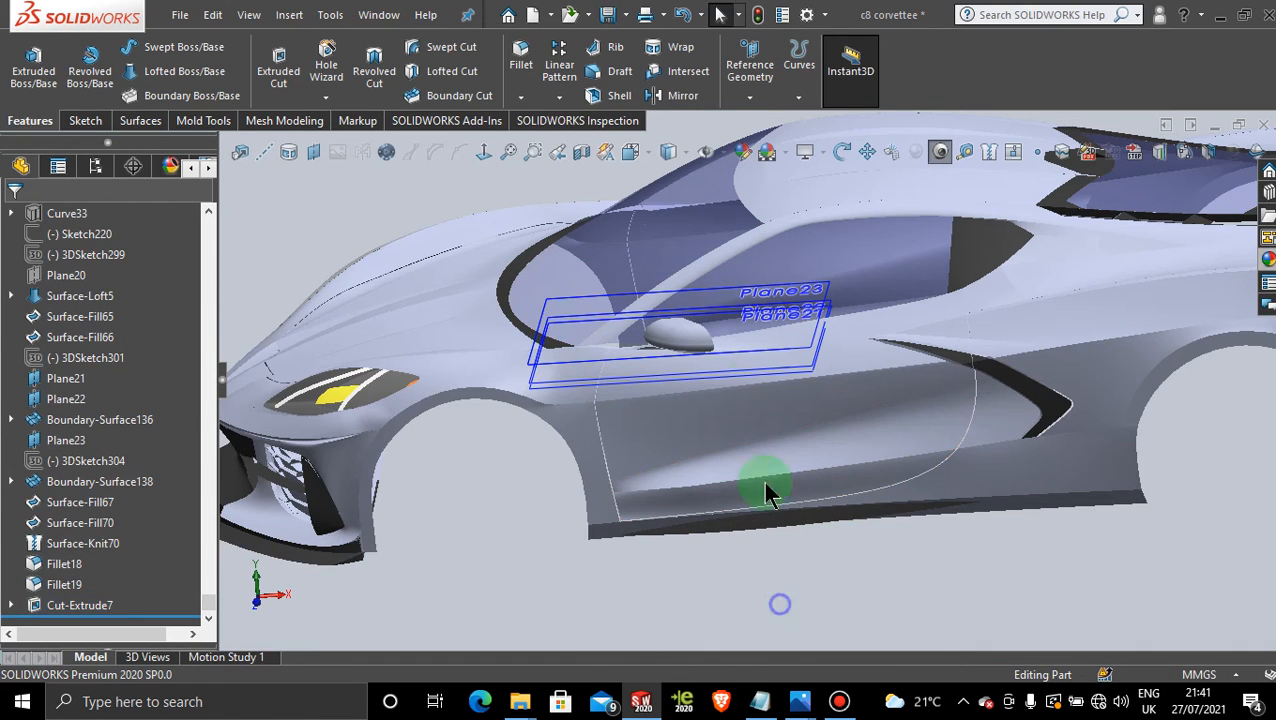
Hide the three reference planes Plane23, Plane22 and Plane21 around the side mirror
middle_click_drag(712, 343, 675, 319)
scroll(738, 350, "down", 7)
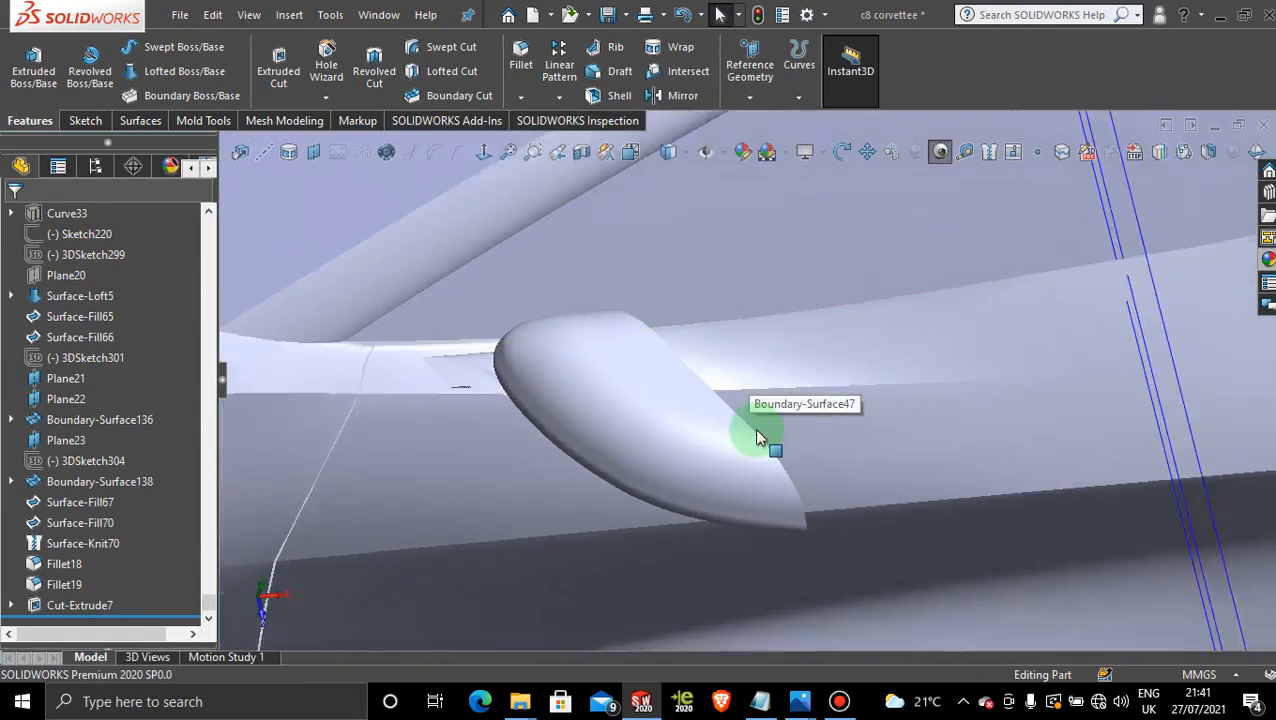
scroll(756, 437, "up", 3)
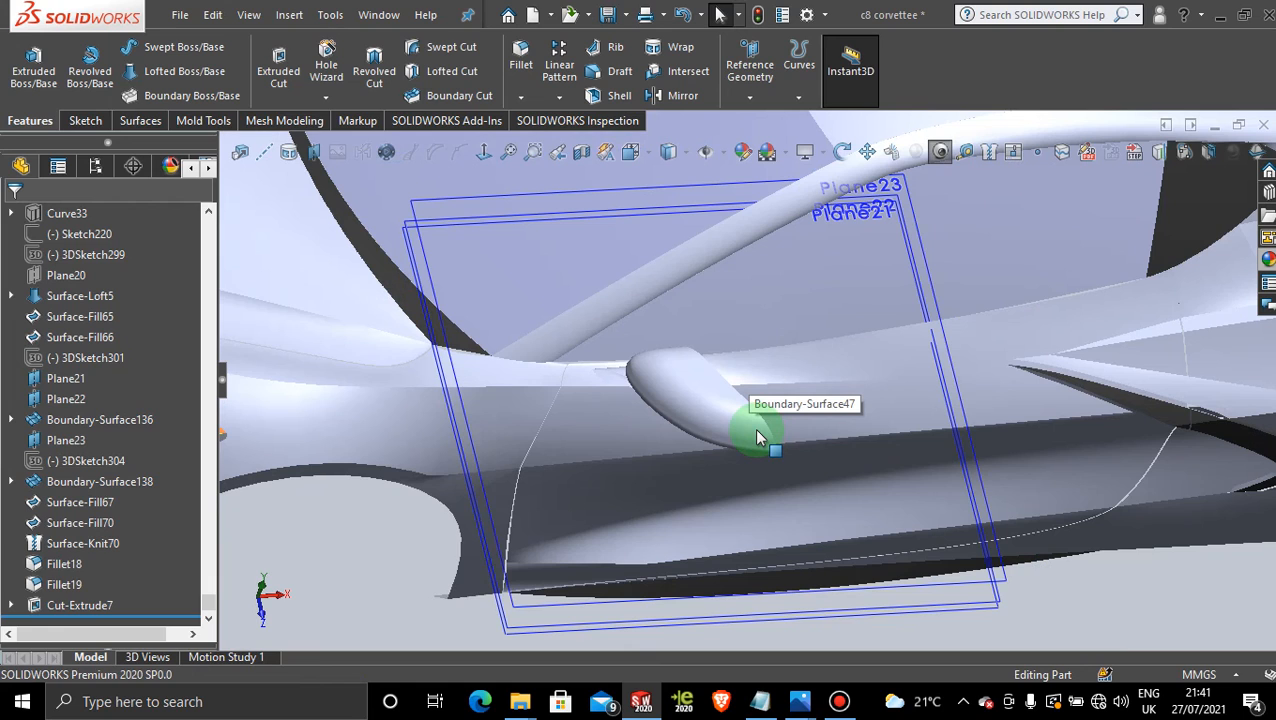
right_click(471, 201)
left_click(537, 174)
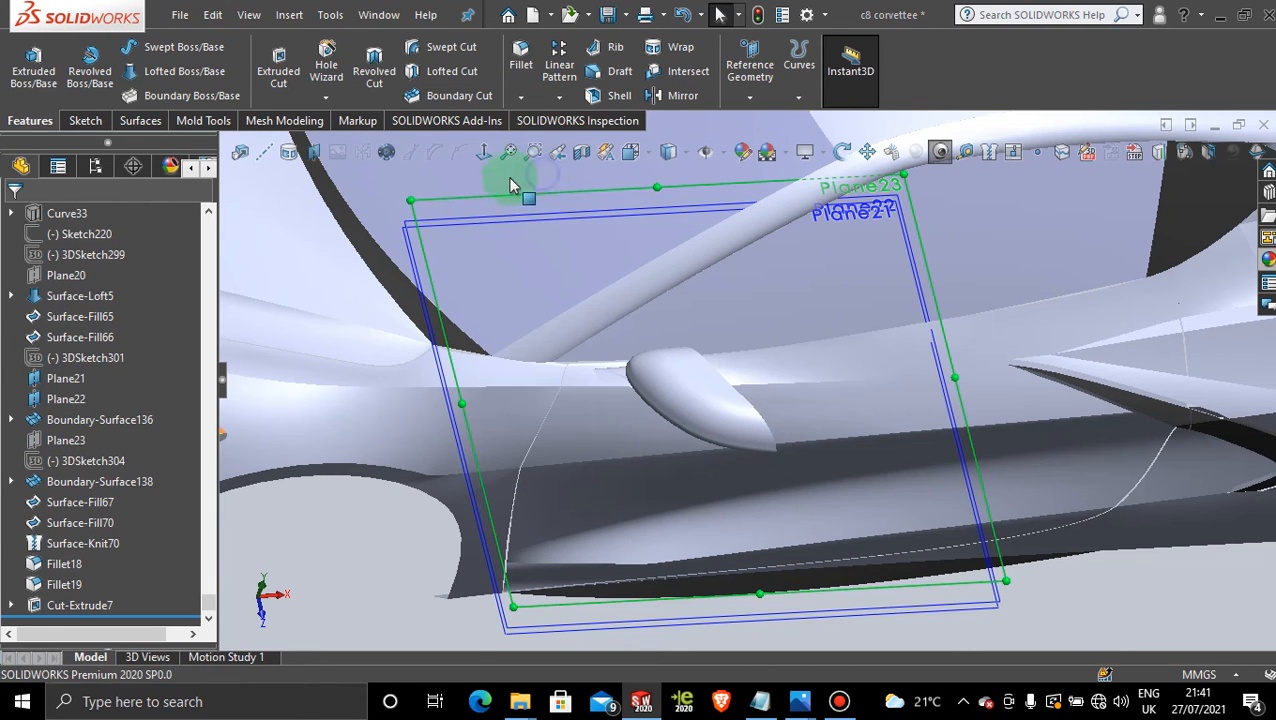
right_click(481, 219)
left_click(553, 185)
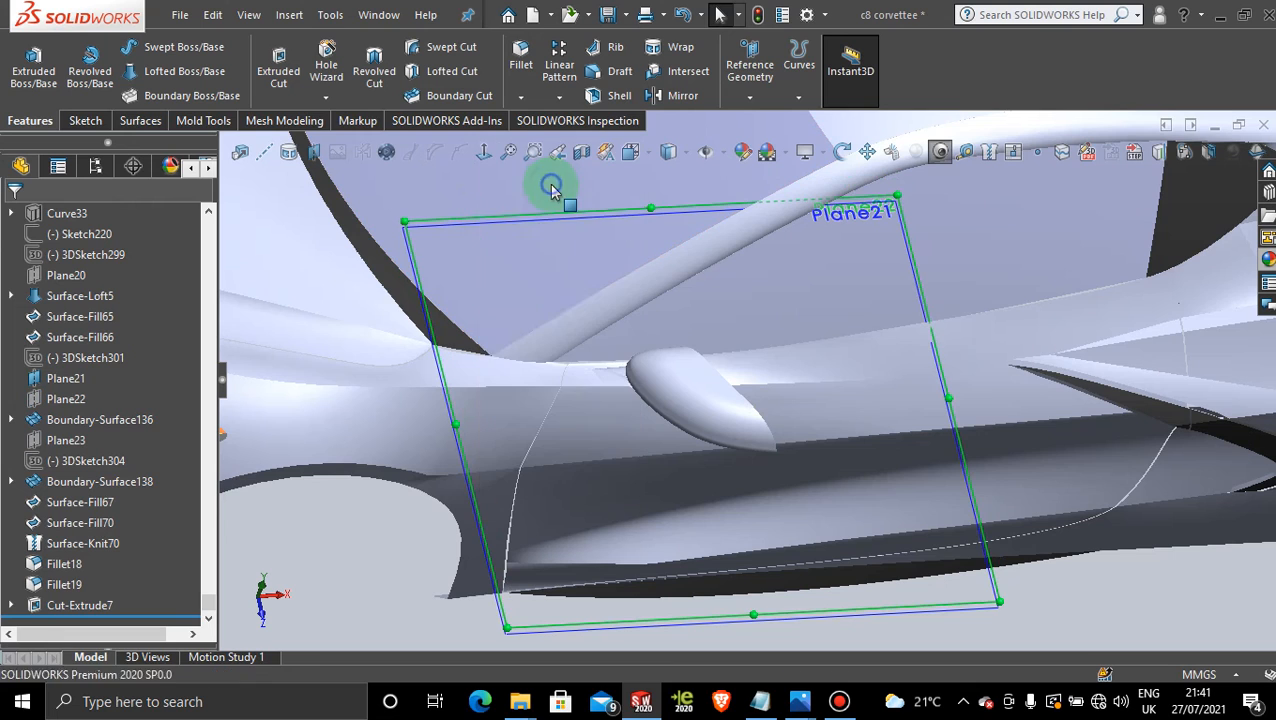
right_click(527, 228)
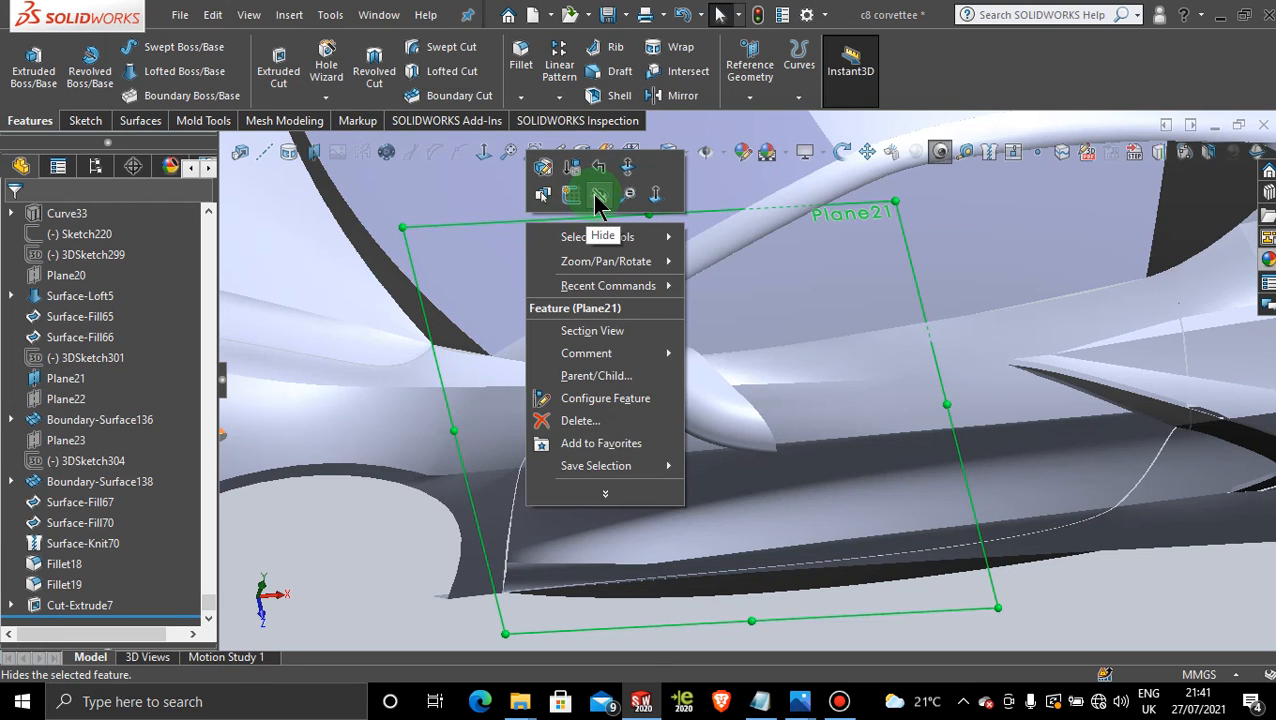
left_click(598, 194)
Set up a Mirror feature about the Front Plane for mirroring bodies
scroll(938, 430, "up", 10)
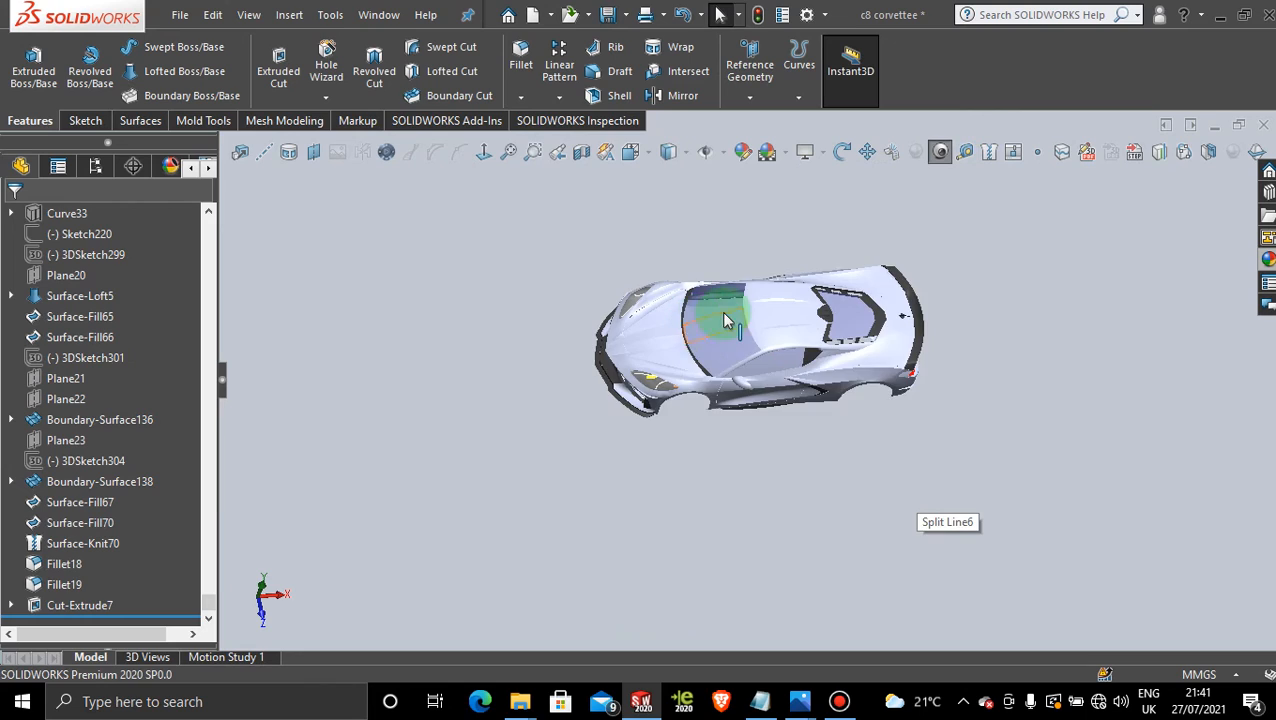
scroll(727, 320, "down", 5)
middle_click_drag(792, 347, 838, 422)
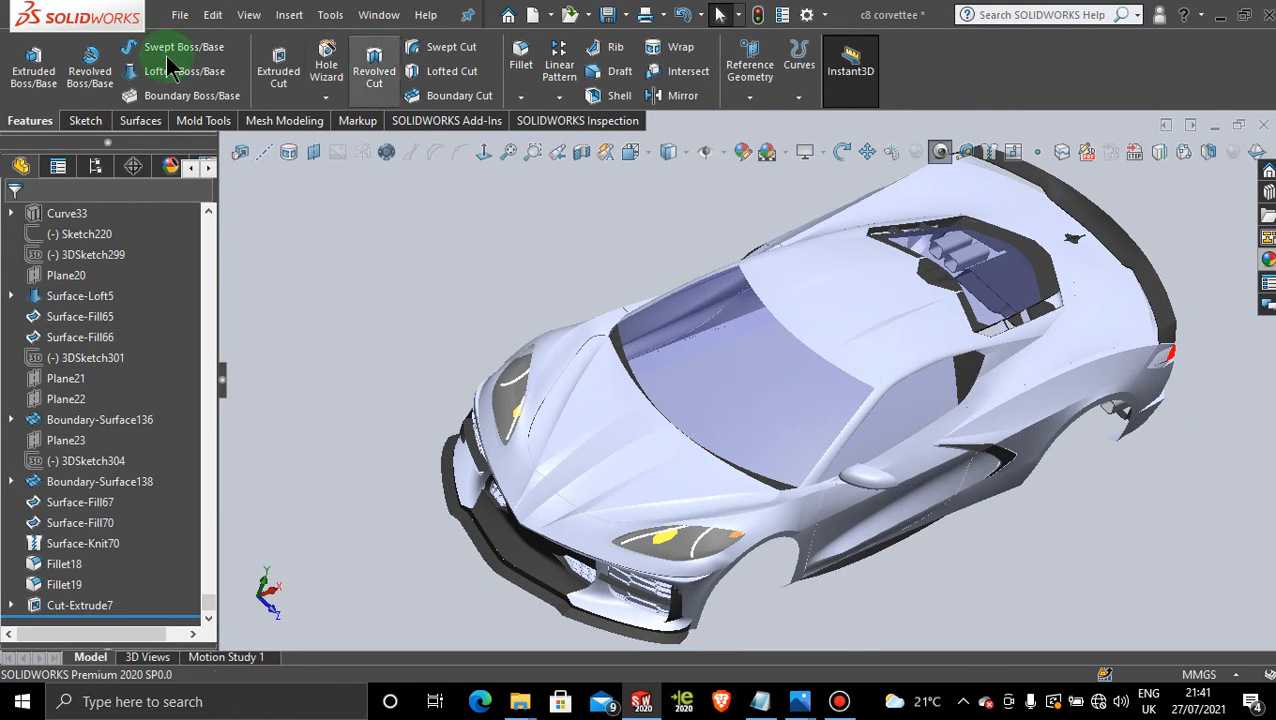
left_click(683, 96)
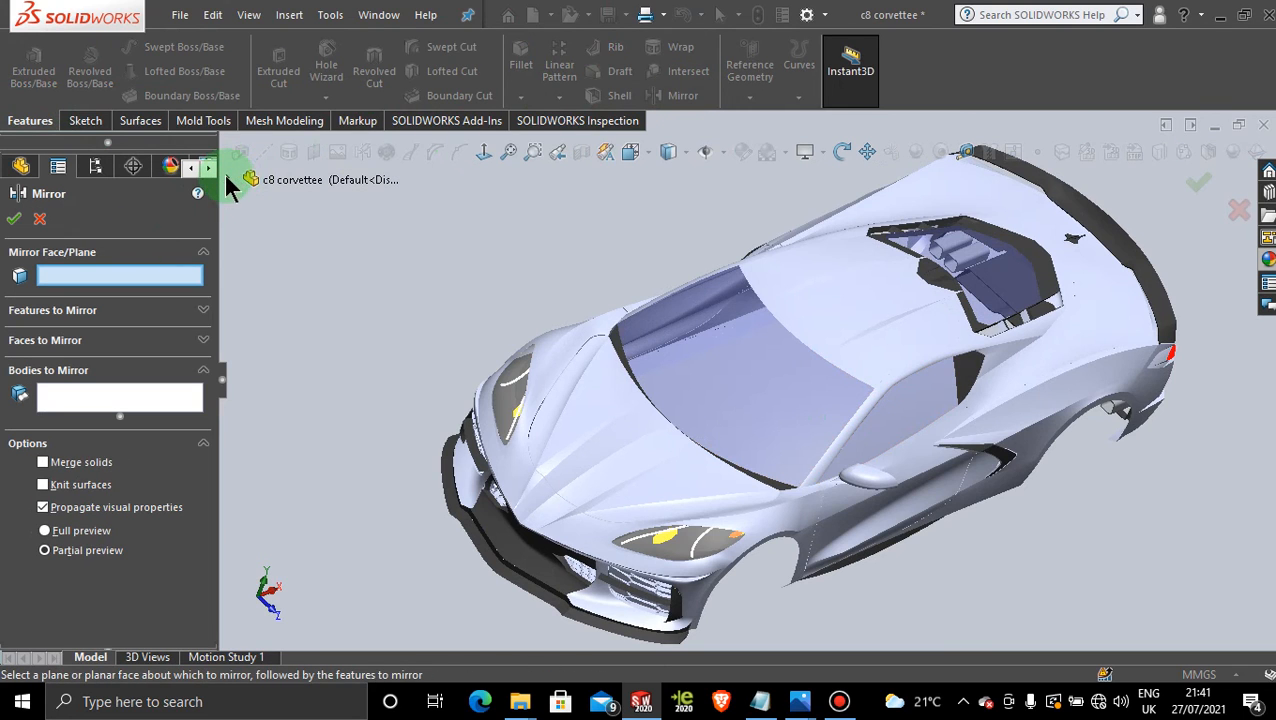
left_click(243, 180)
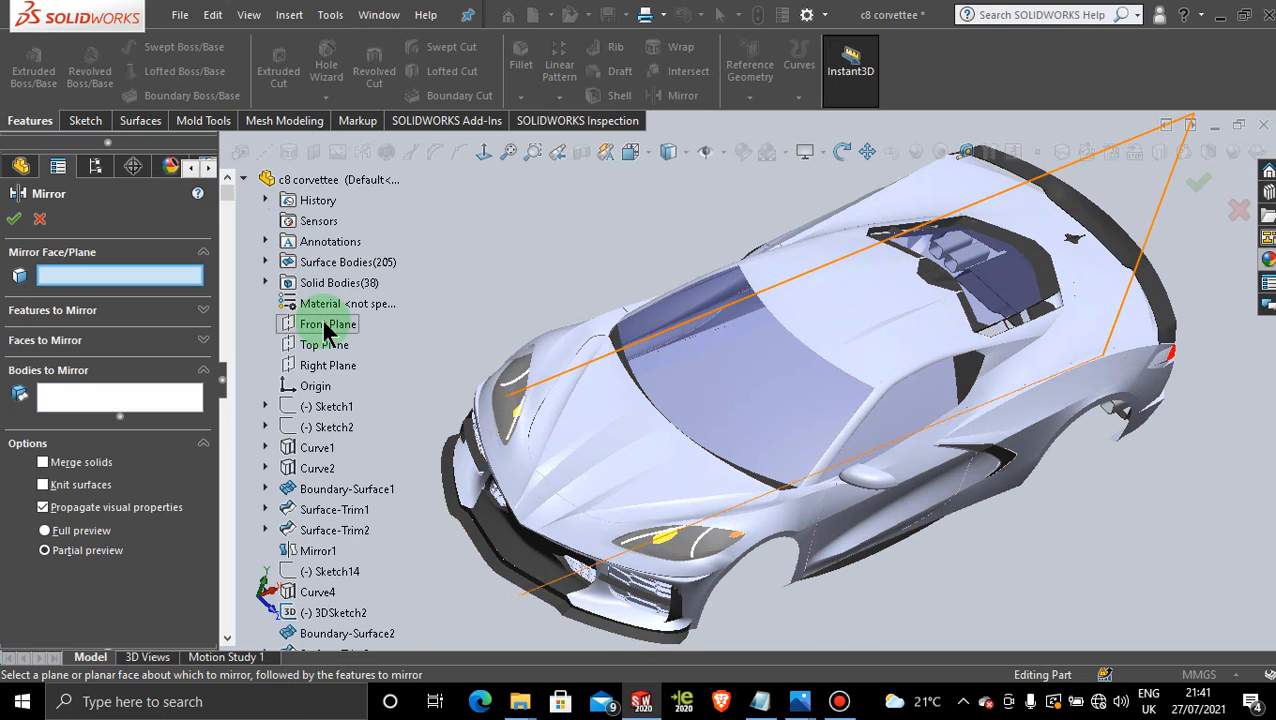
left_click(325, 330)
left_click(122, 398)
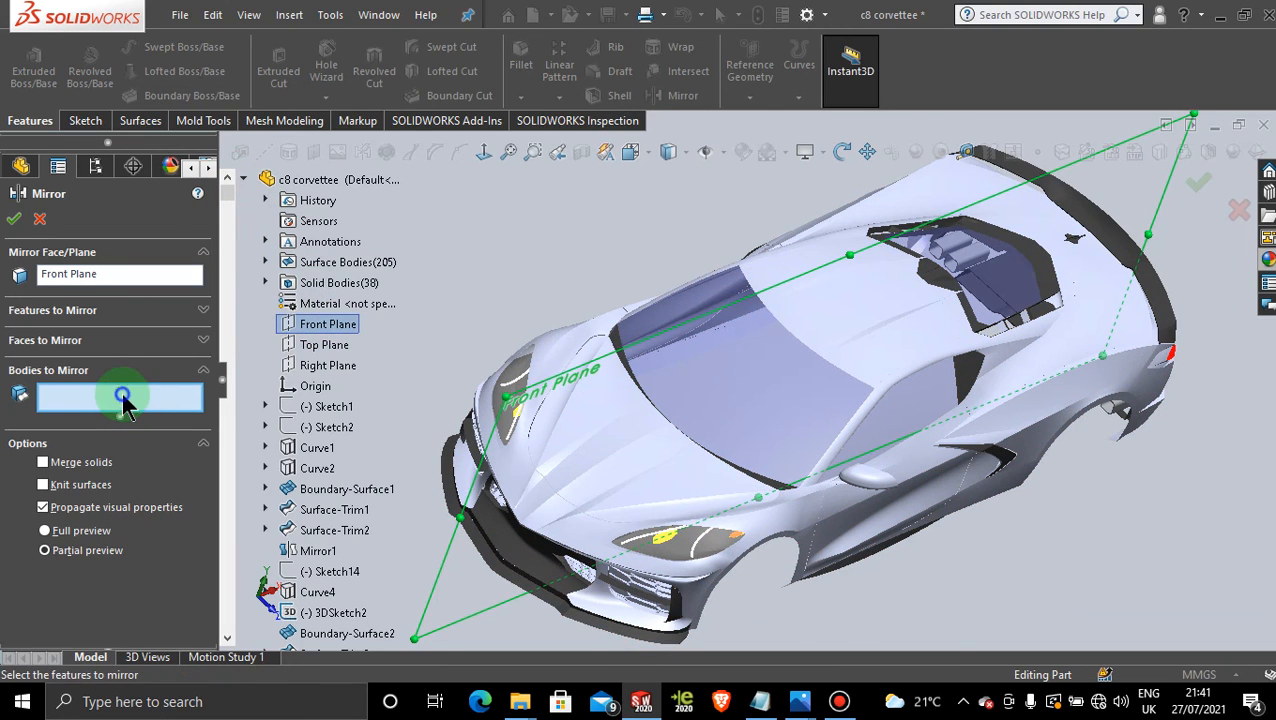
Mirror the cut mirror housing body together with its mounting surfaces Surface-Loft5 and Surface-Fill65 to the car's other side
left_click(870, 482)
scroll(866, 476, "down", 8)
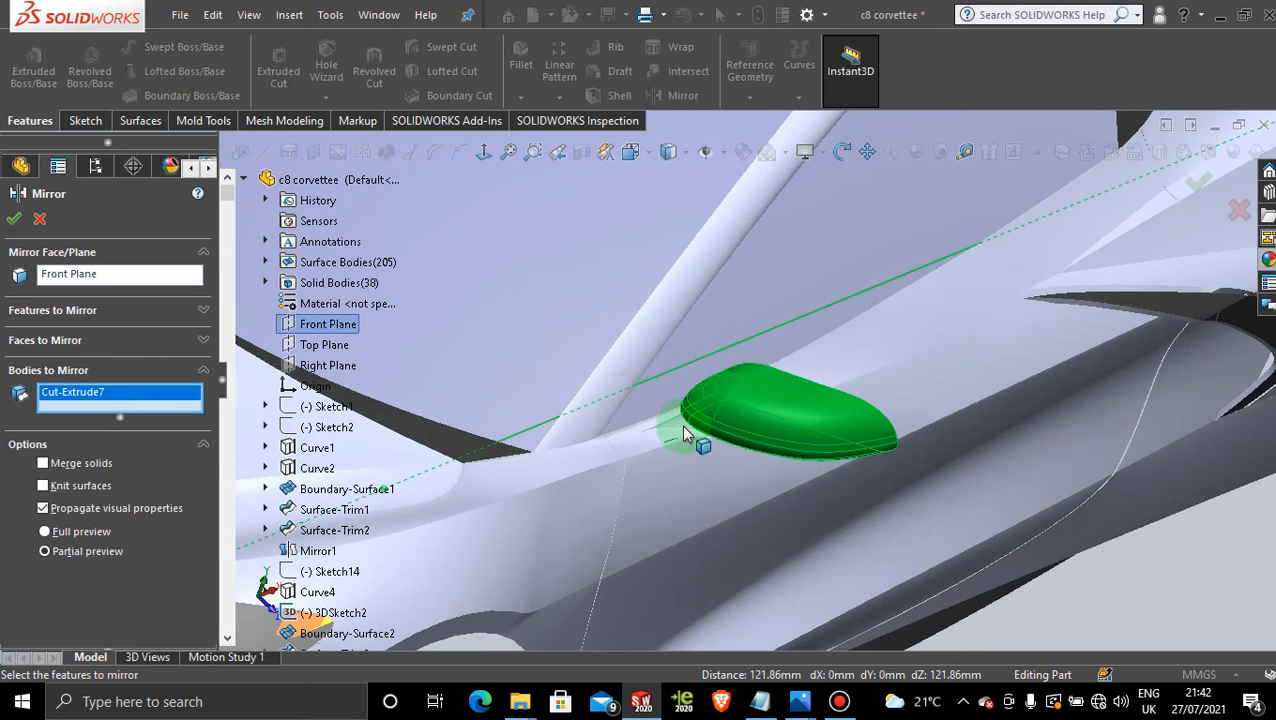
scroll(680, 436, "down", 3)
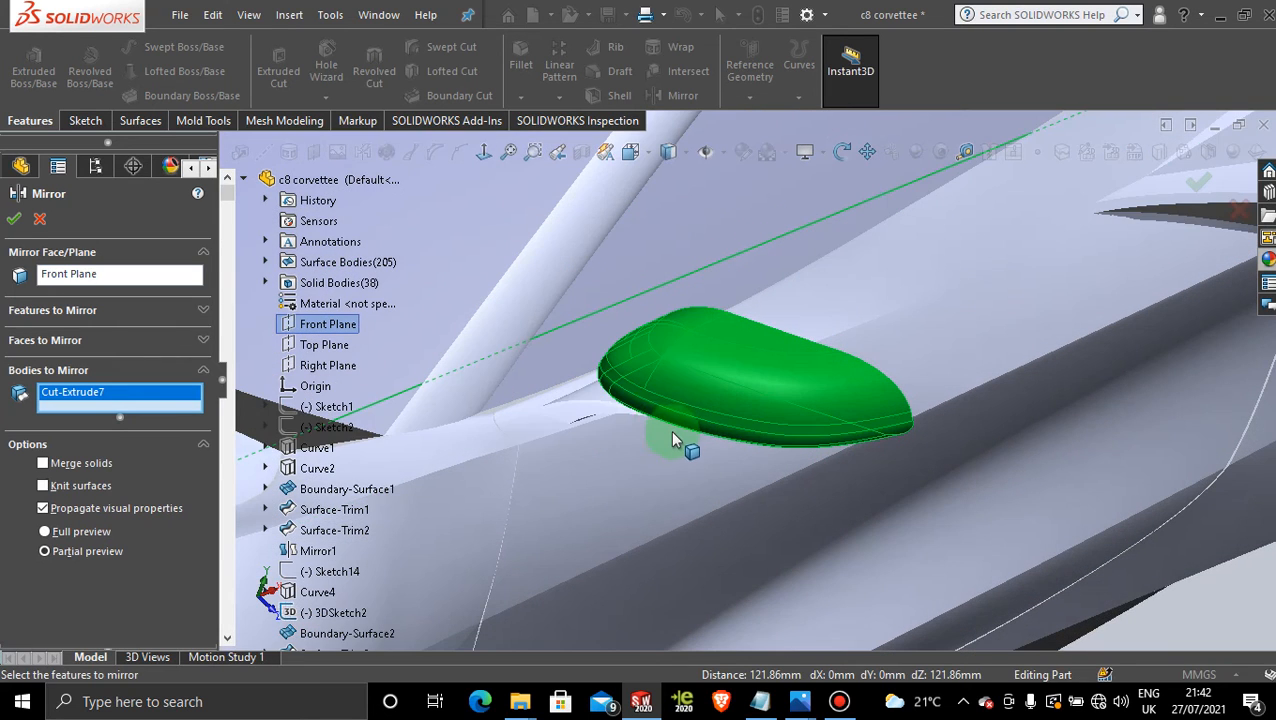
left_click(589, 410)
middle_click_drag(700, 436, 572, 421)
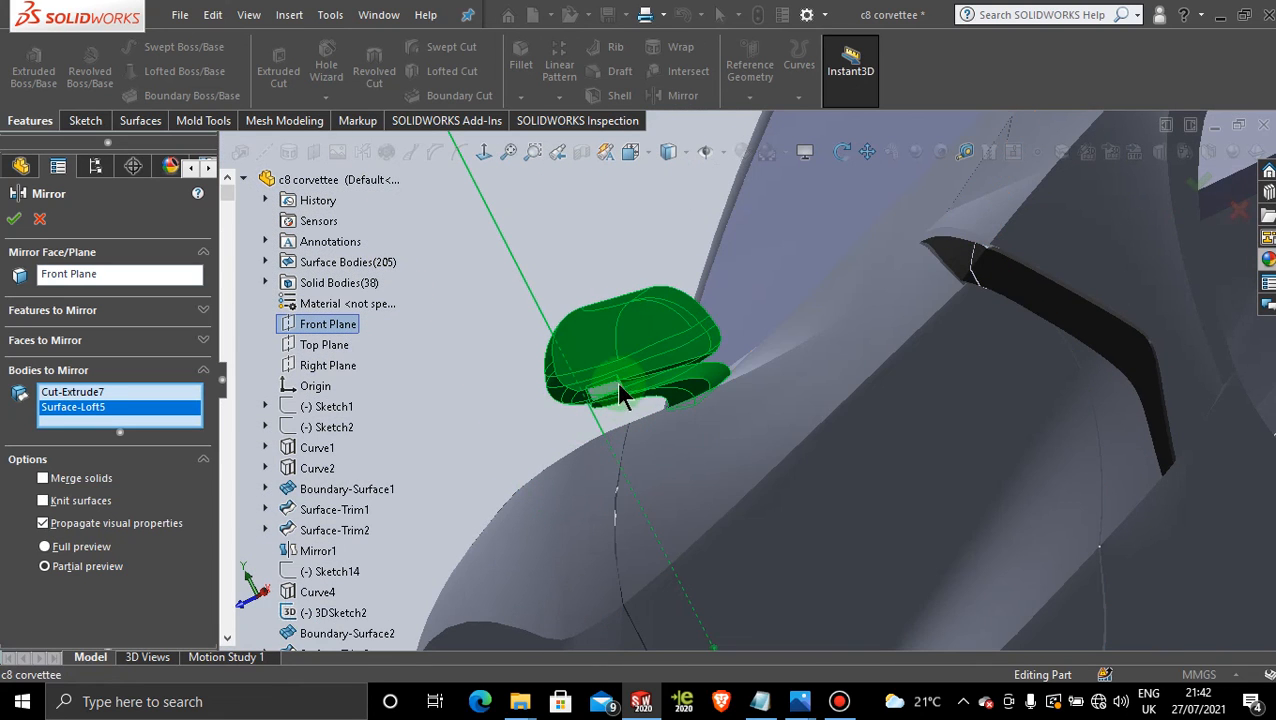
left_click(614, 396)
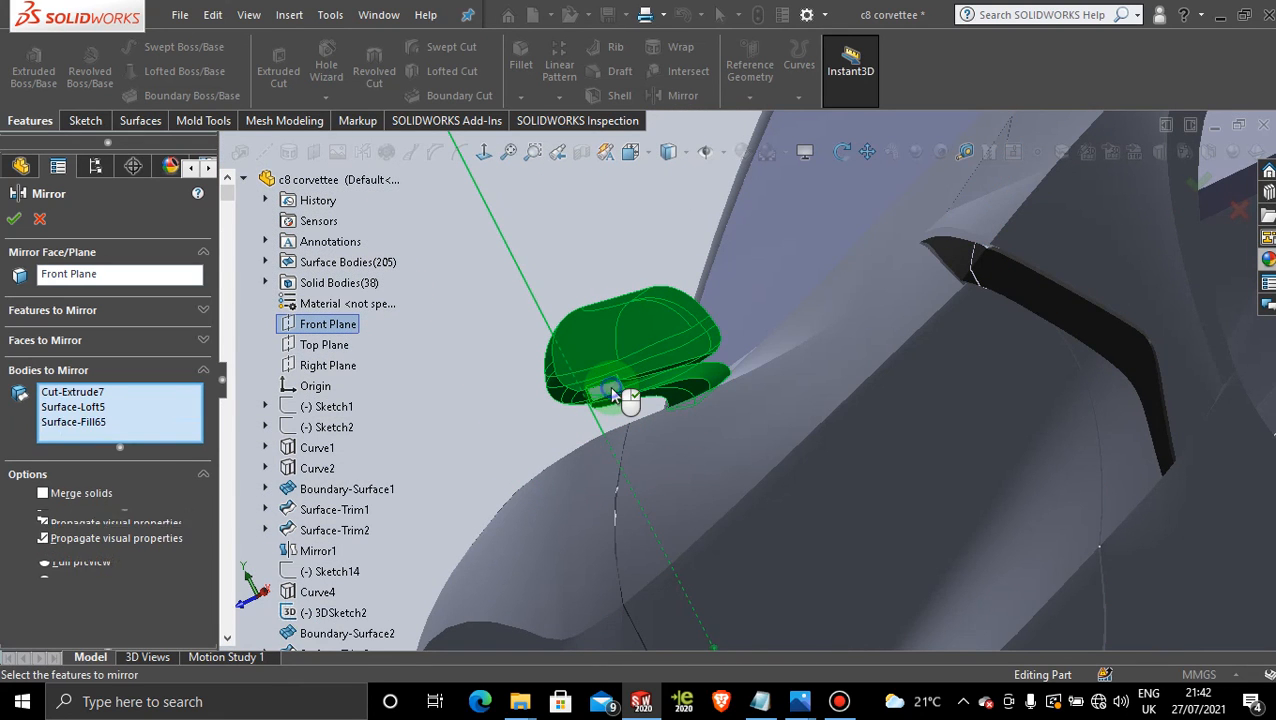
left_click(15, 220)
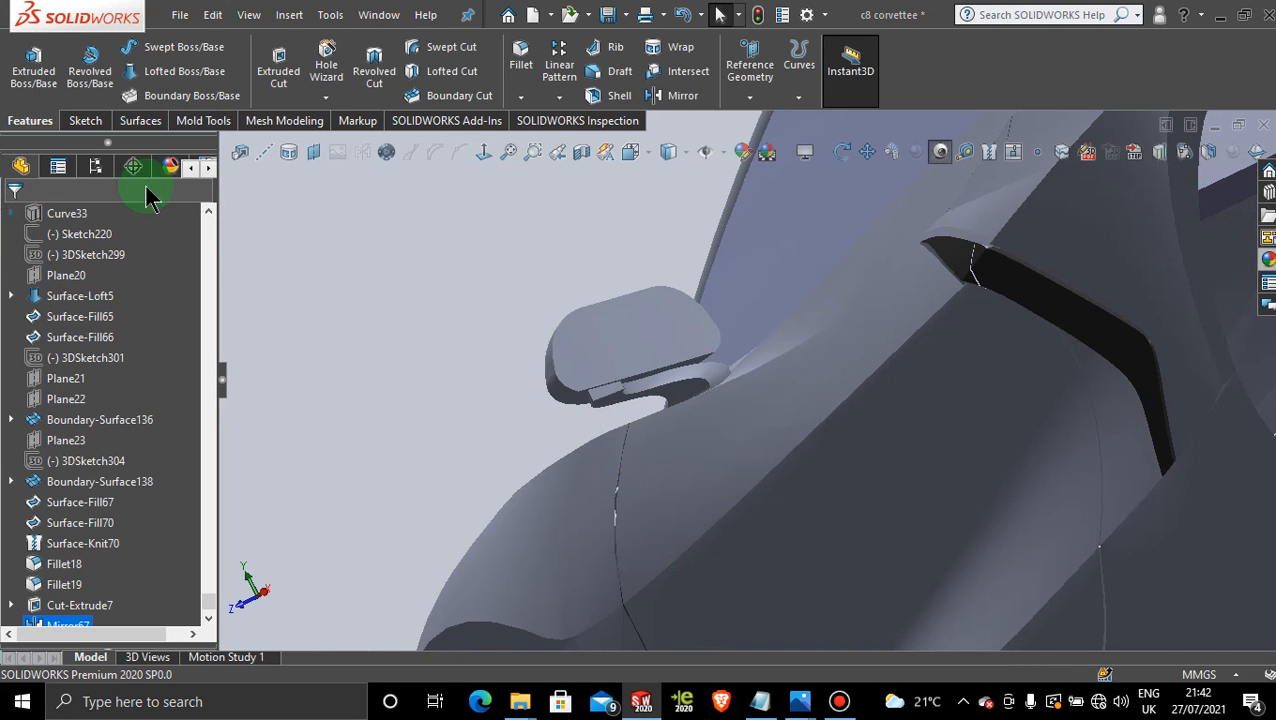
scroll(591, 374, "up", 10)
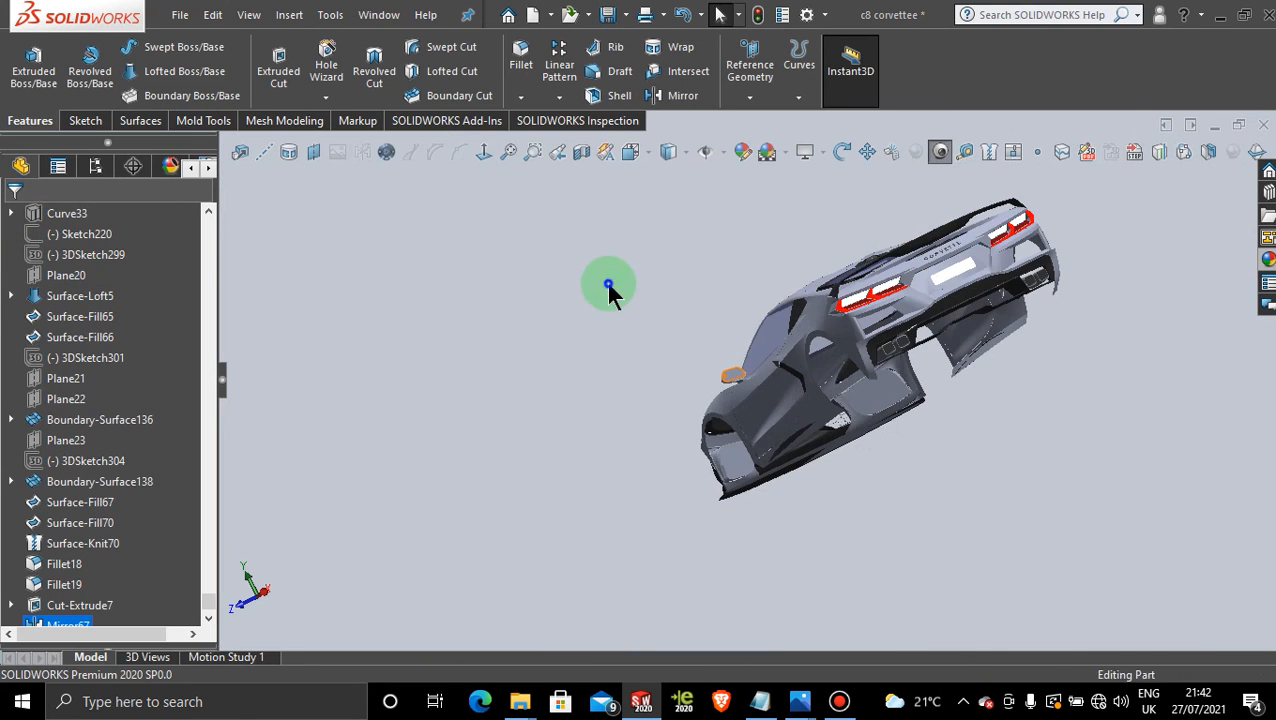
middle_click_drag(608, 285, 918, 478)
scroll(1132, 585, "up", 4)
scroll(842, 497, "down", 2)
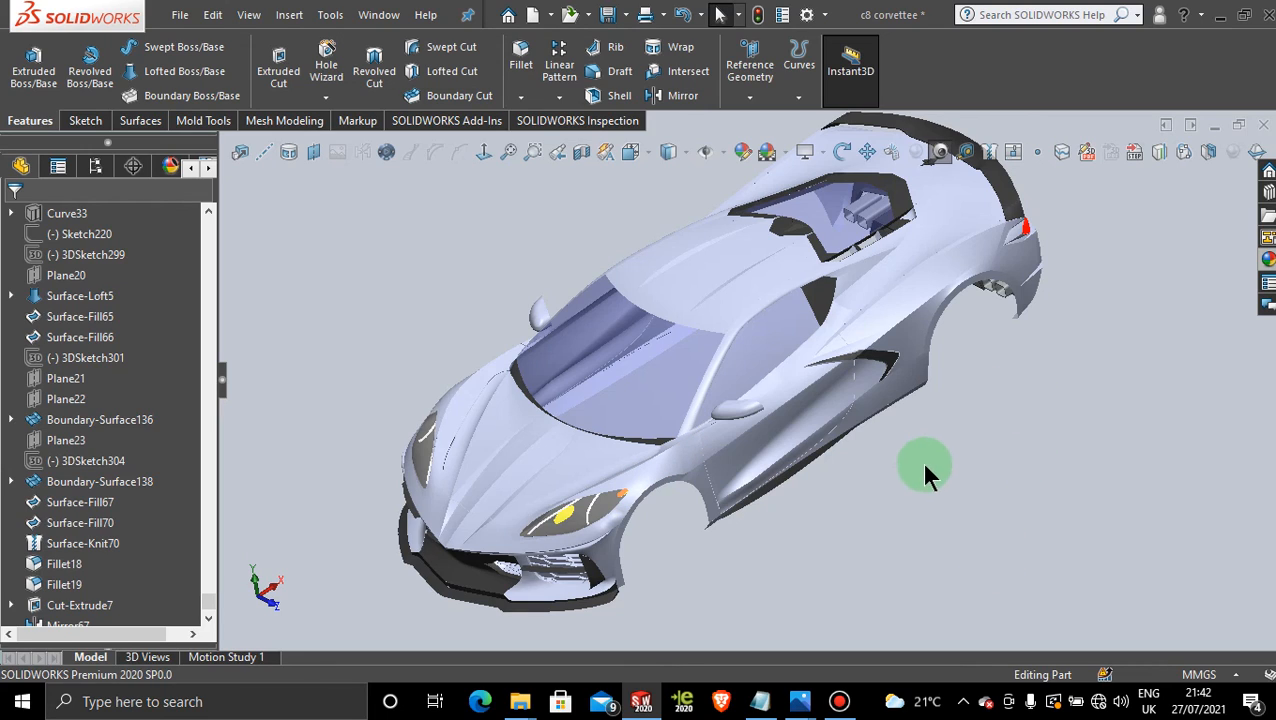
left_click(839, 701)
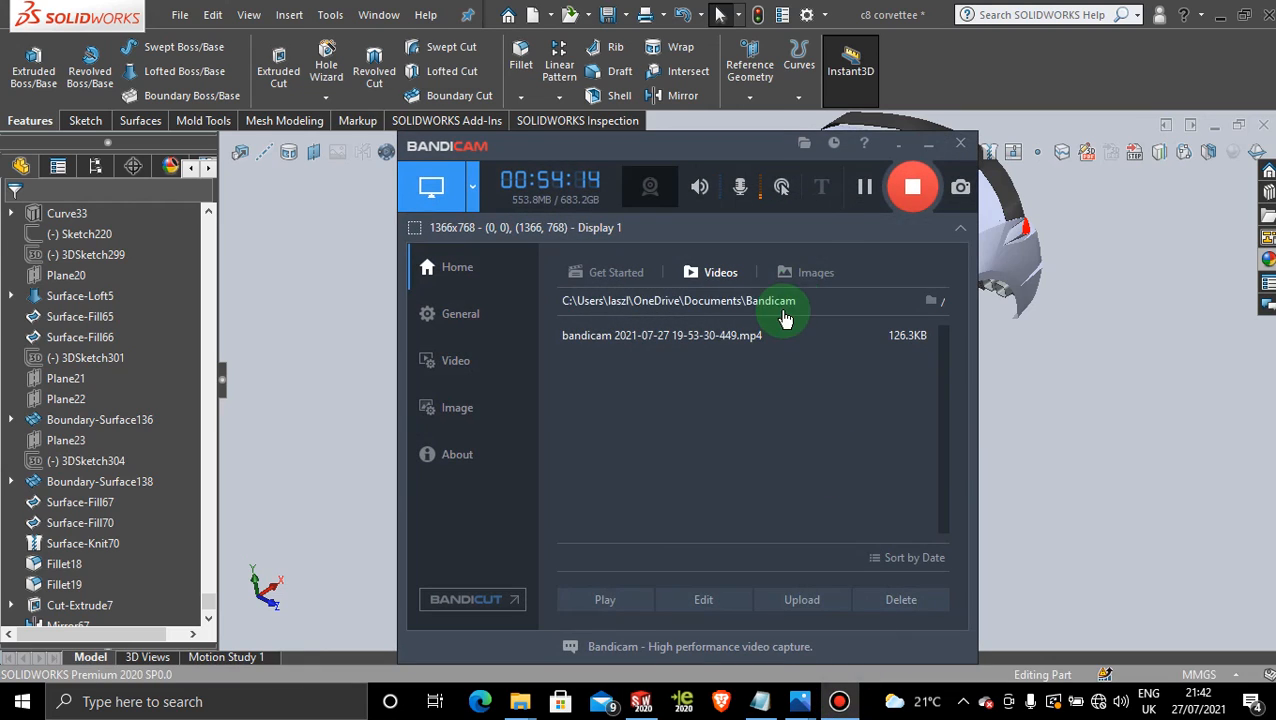